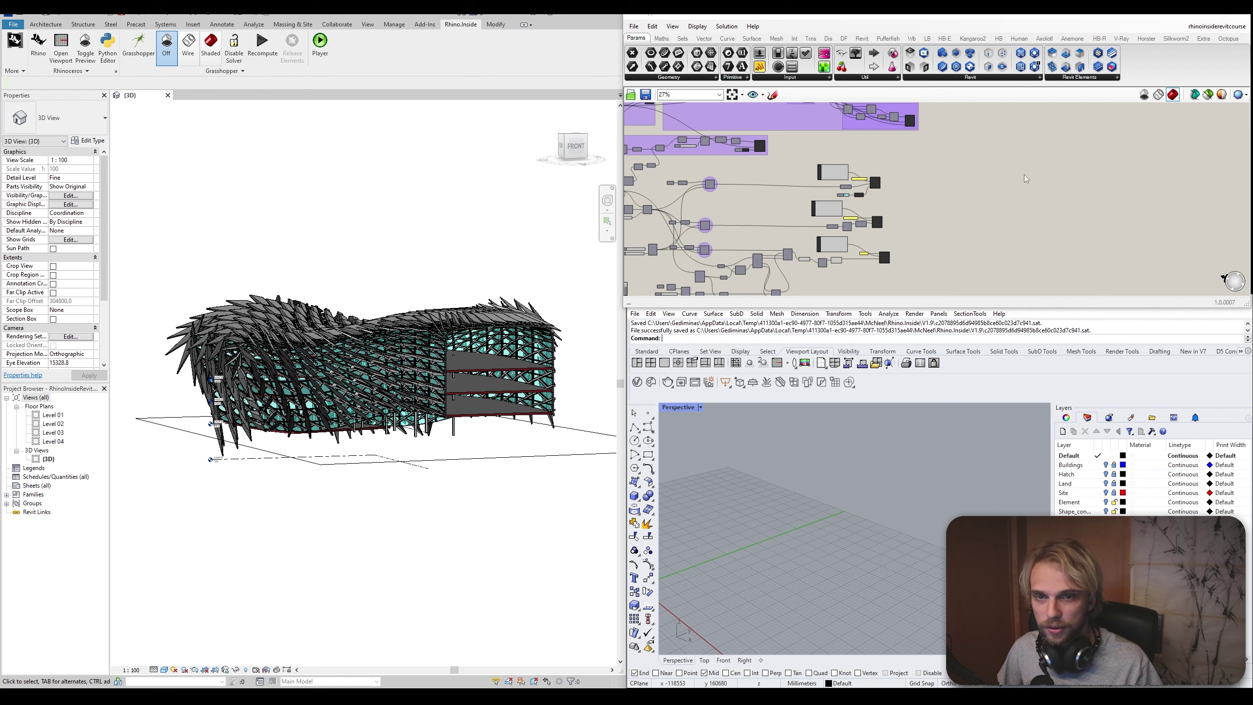
Enlarge the Grasshopper canvas to full screen and examine the three Add Geometry DirectShape branches for glass, frame and sticks
scroll(896, 179, "down", 2)
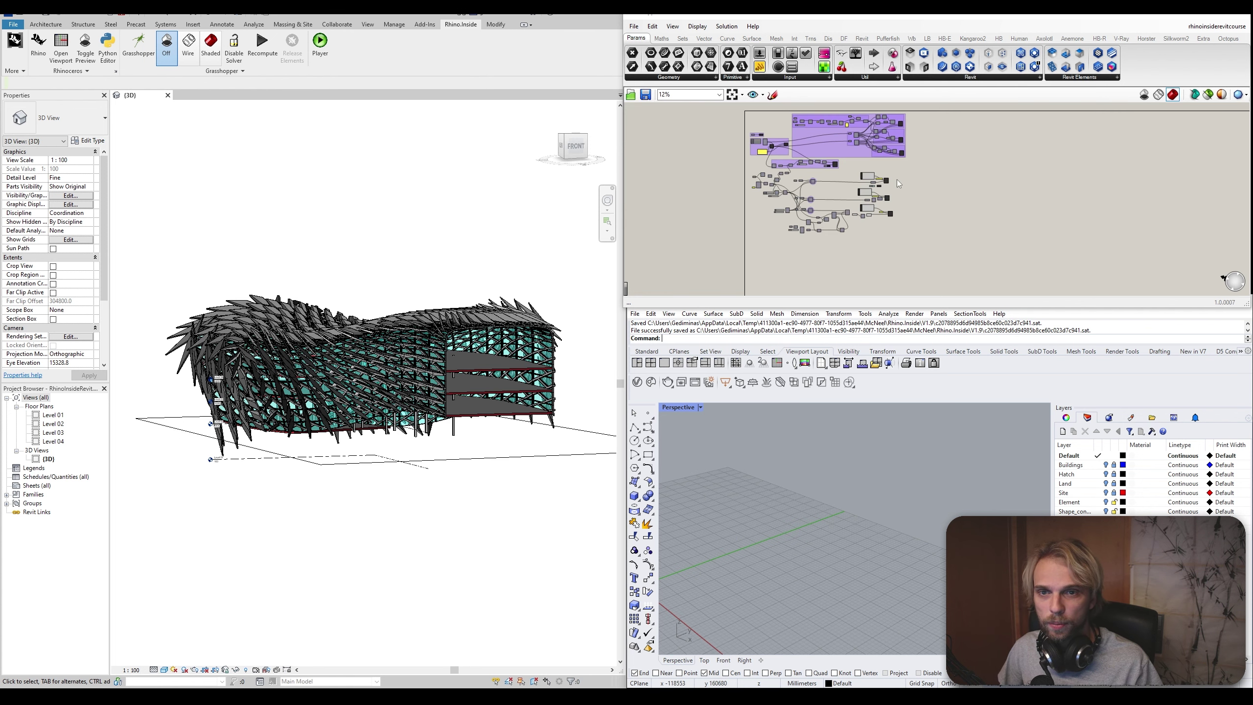
left_click(1213, 19)
scroll(615, 237, "up", 4)
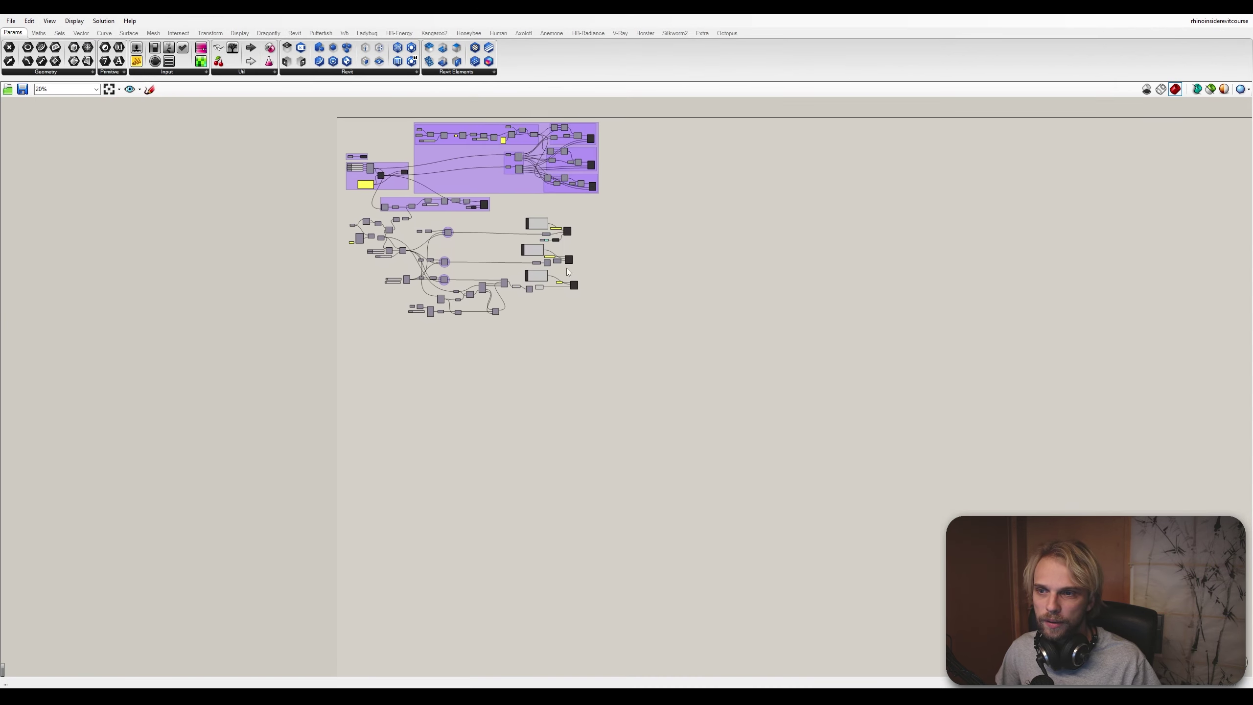
scroll(636, 232, "up", 3)
scroll(697, 344, "down", 5)
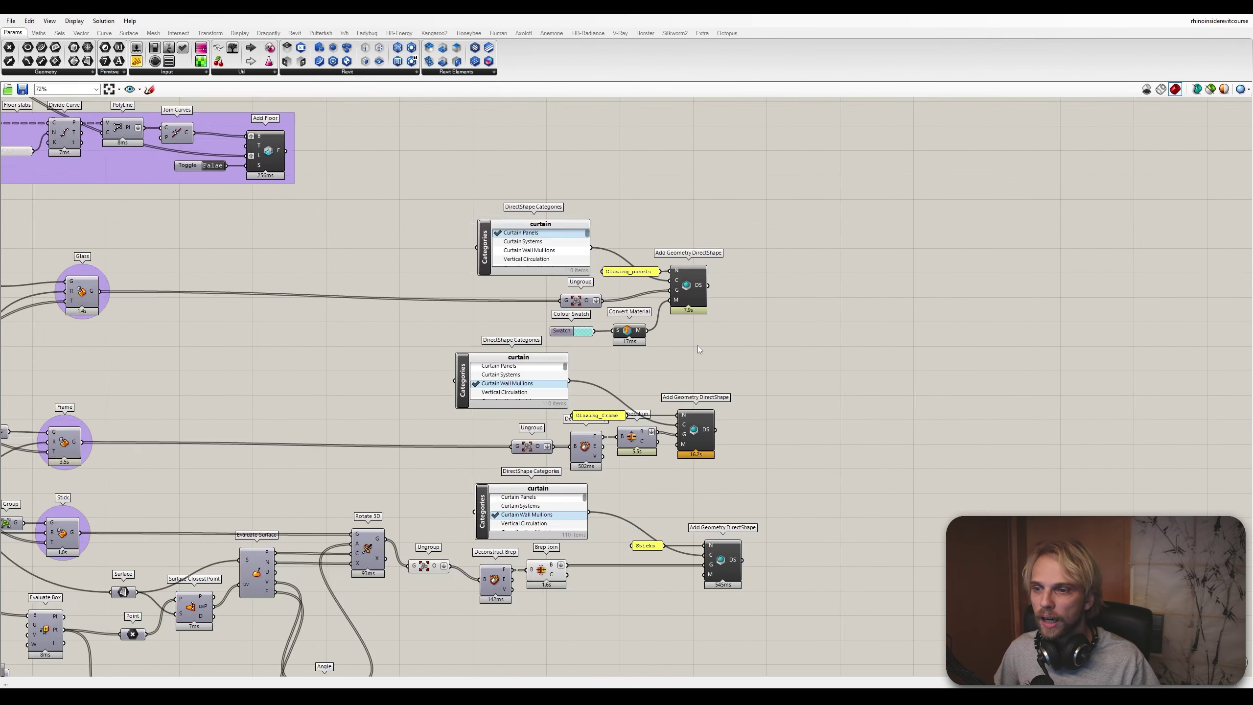
scroll(459, 335, "up", 3)
scroll(353, 283, "up", 3)
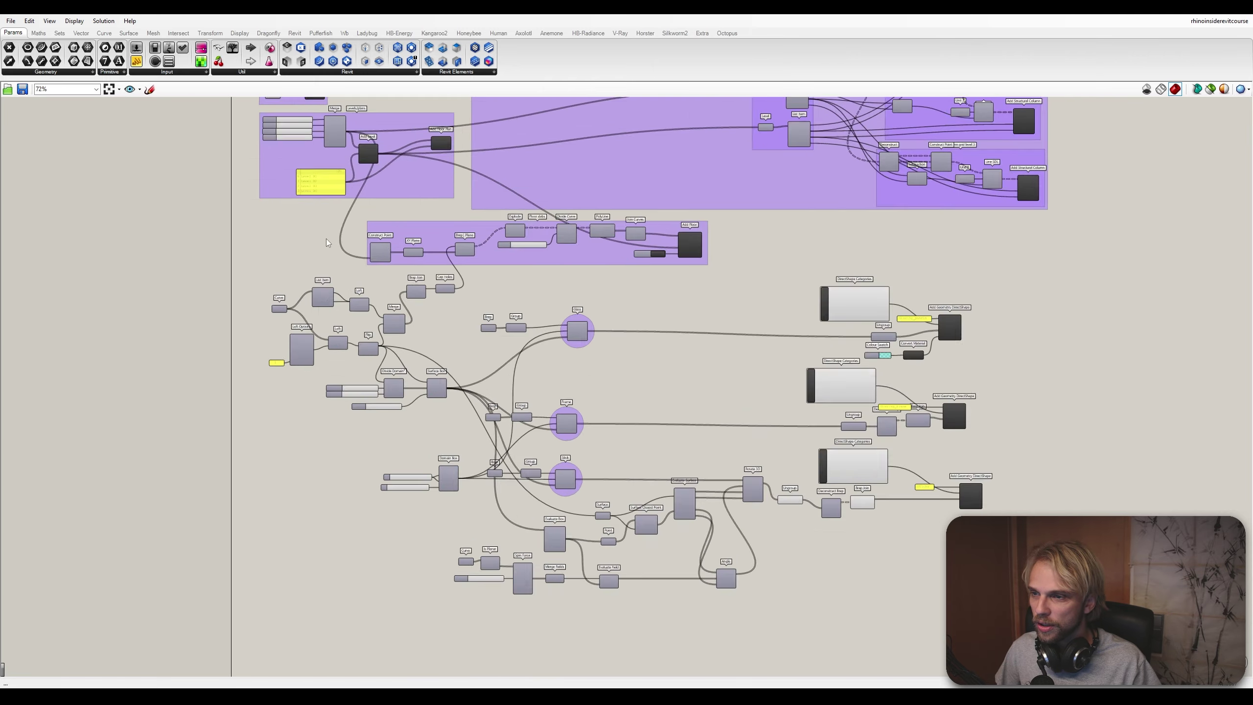
scroll(511, 198, "down", 5)
scroll(710, 302, "up", 5)
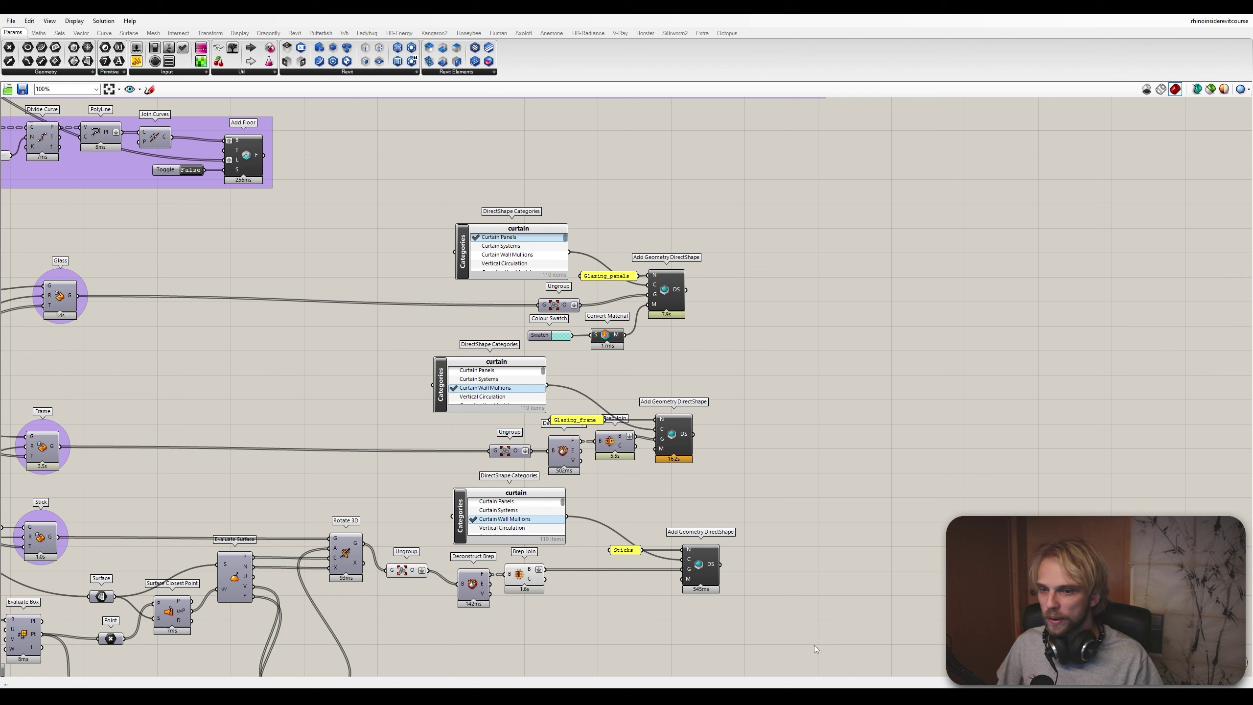
left_click_drag(814, 644, 641, 258)
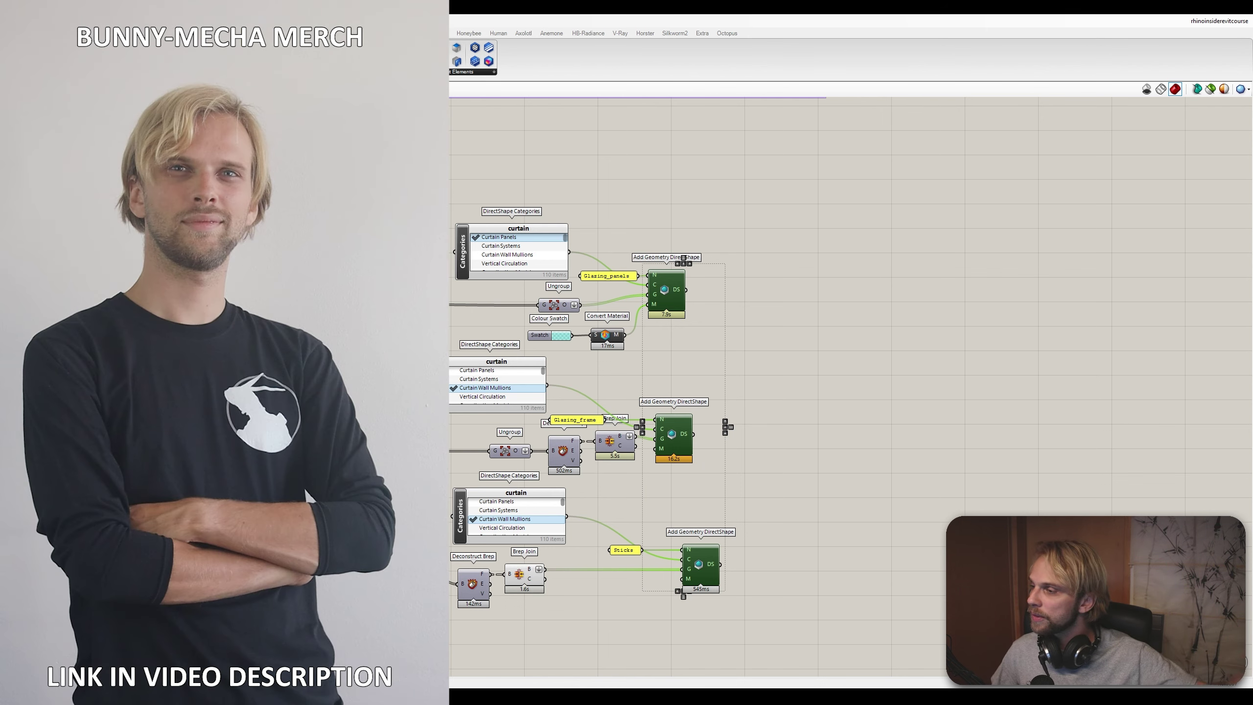
left_click_drag(690, 7, 584, 17)
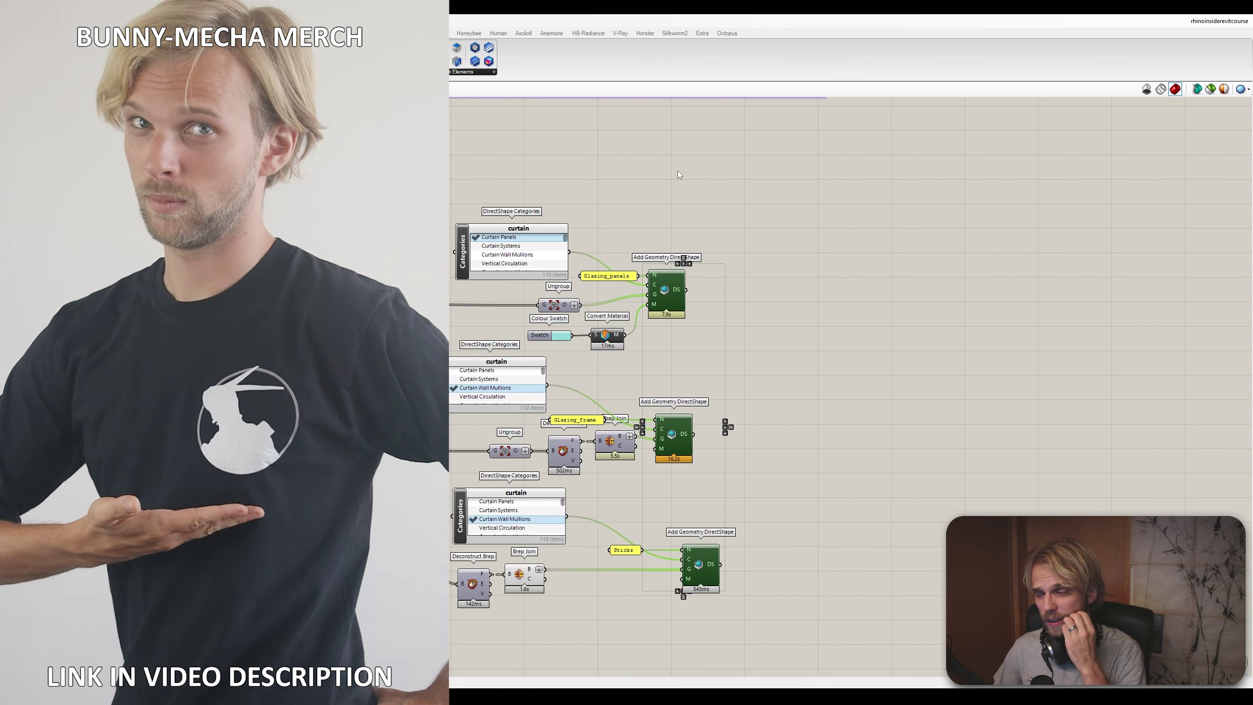
right_click_drag(746, 248, 752, 219)
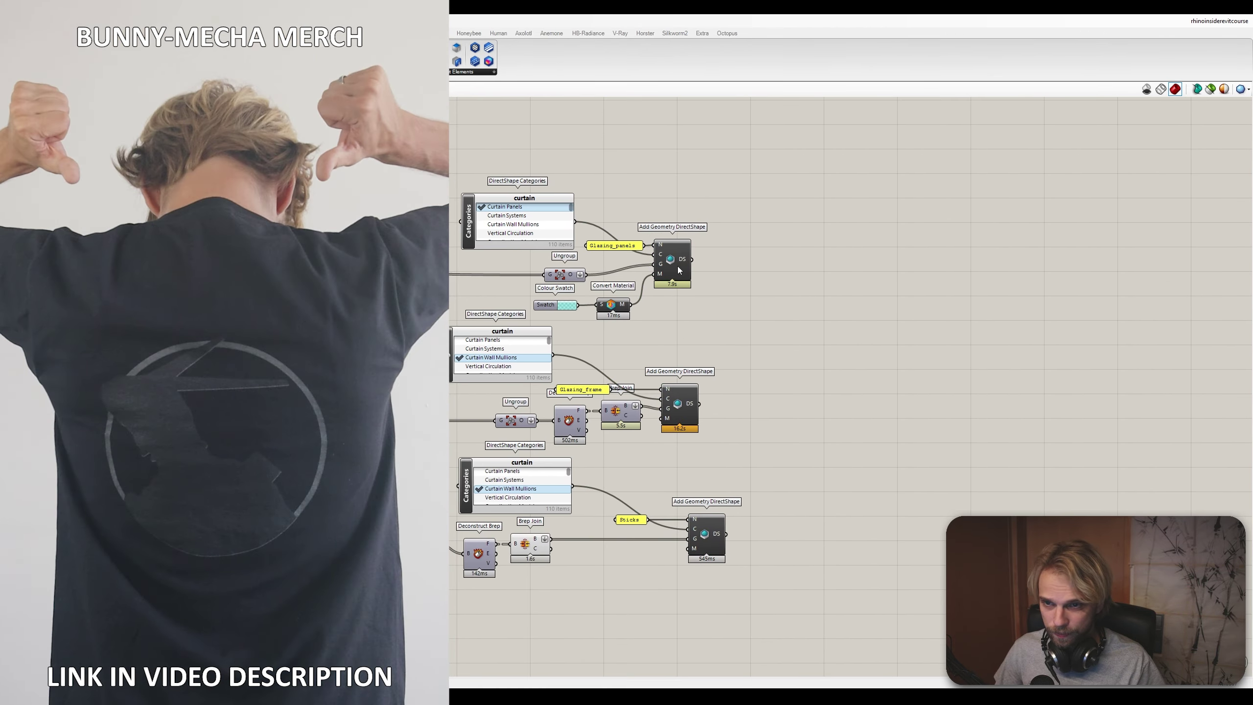
Move the three Add Geometry DirectShape components farther from their inputs to make room for another component
scroll(664, 280, "up", 3)
left_click_drag(663, 280, 892, 296)
right_click_drag(873, 316, 869, 217)
left_click_drag(674, 374, 890, 376)
left_click_drag(731, 599, 904, 606)
Add a Data Dam component with three inputs A, B and C in the gap before the Add Geometry DirectShape components
double_click(727, 459)
type("data dam")
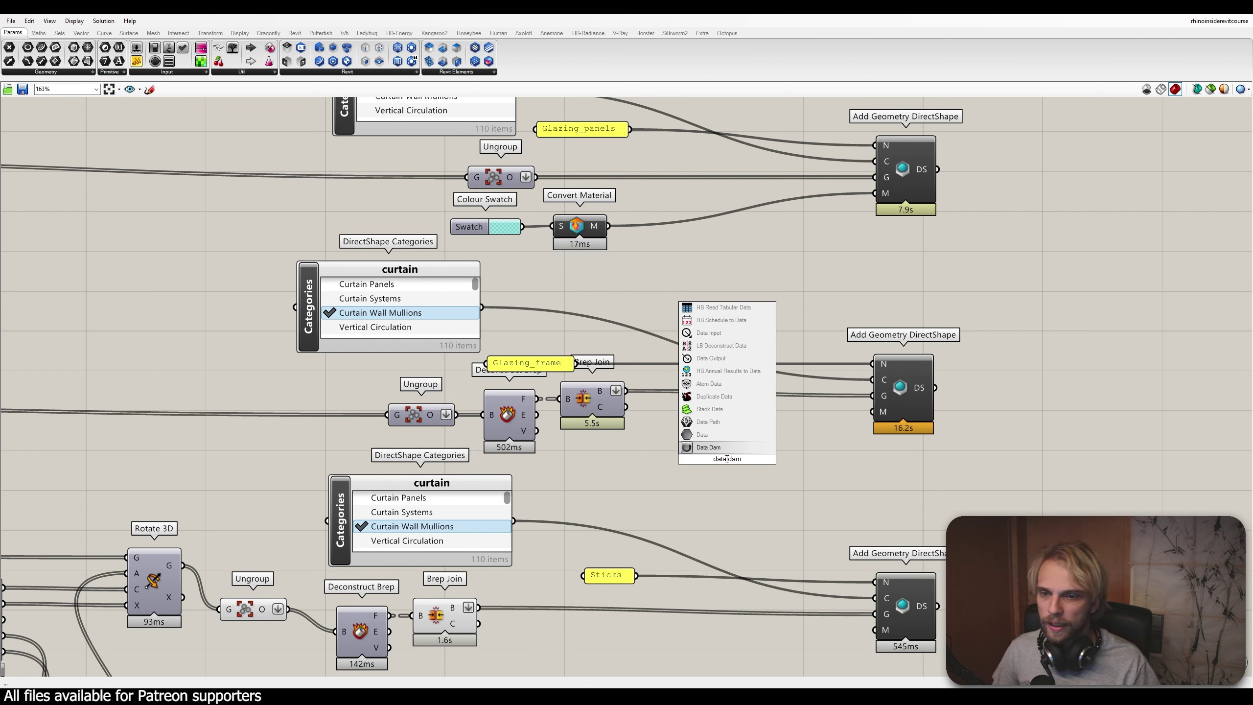
key("Up")
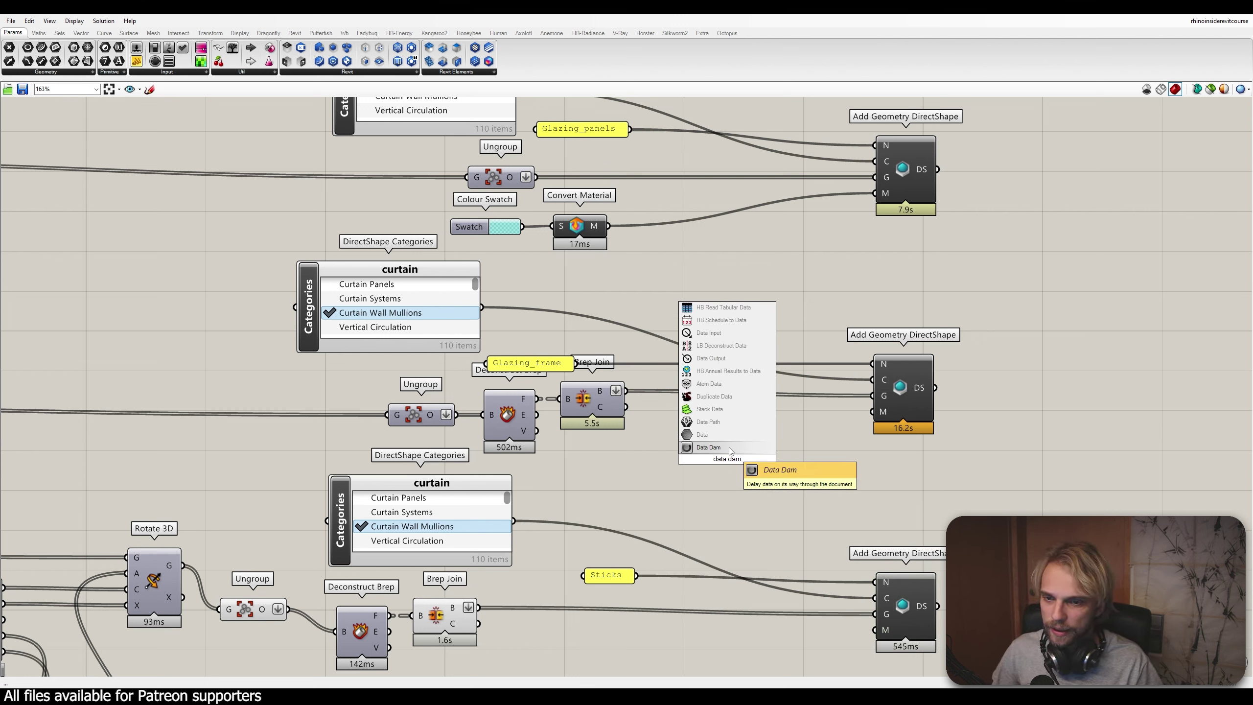
key("Return")
scroll(730, 461, "up", 5)
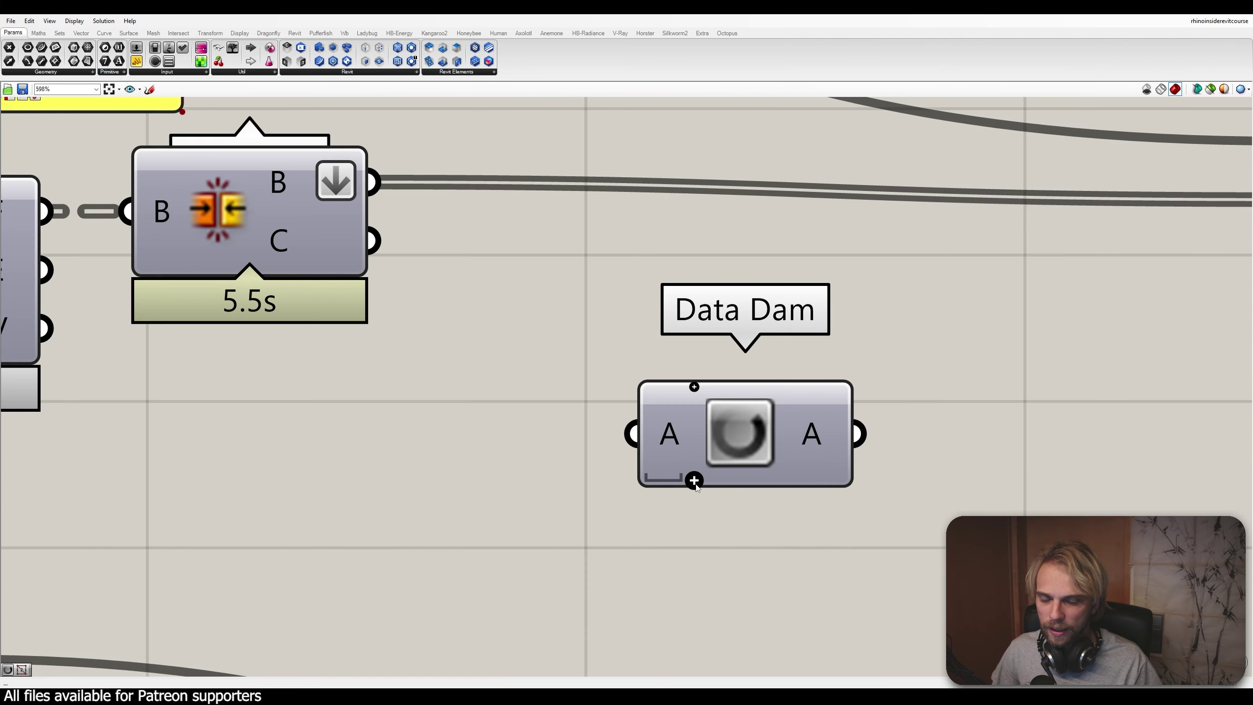
left_click(694, 482)
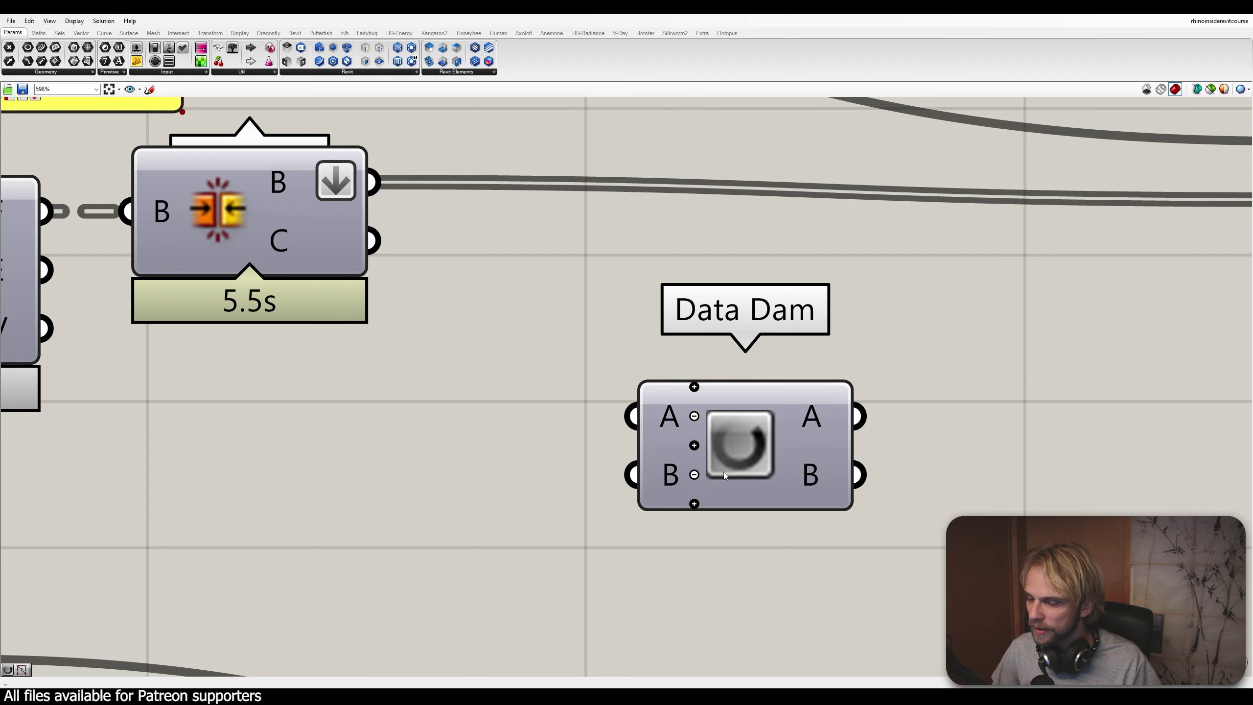
left_click(700, 507)
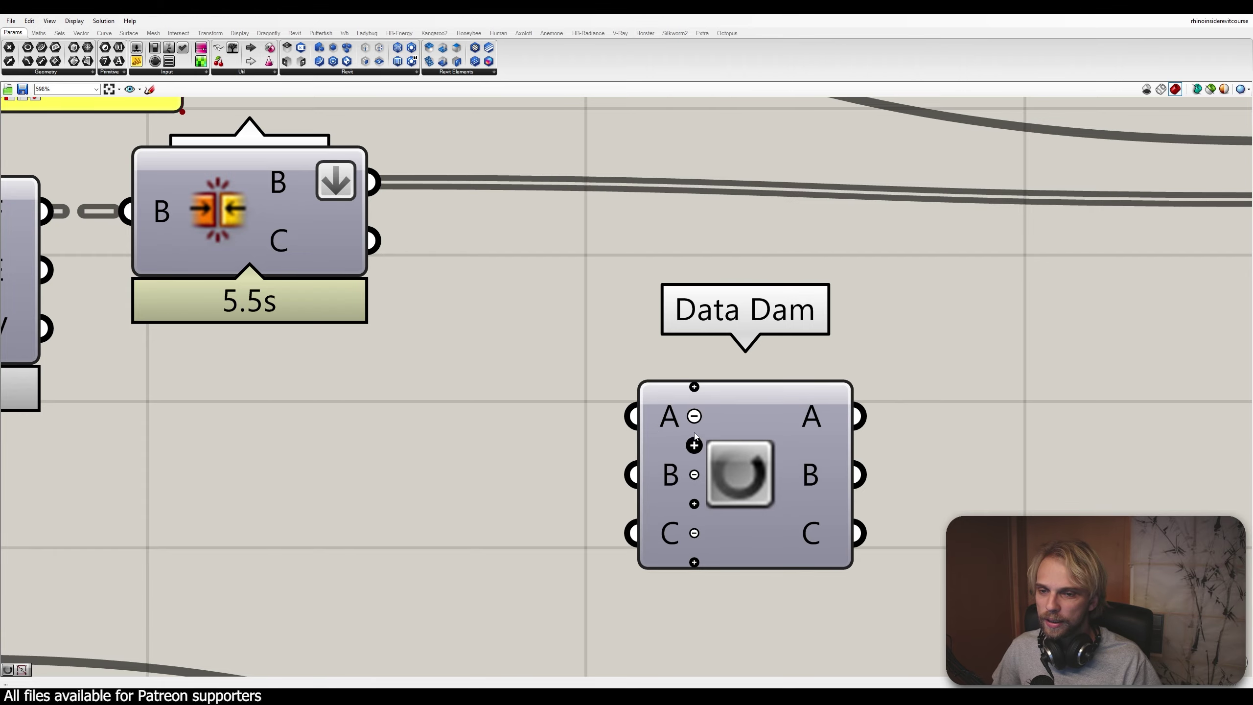
scroll(676, 442, "down", 5)
scroll(664, 321, "down", 2)
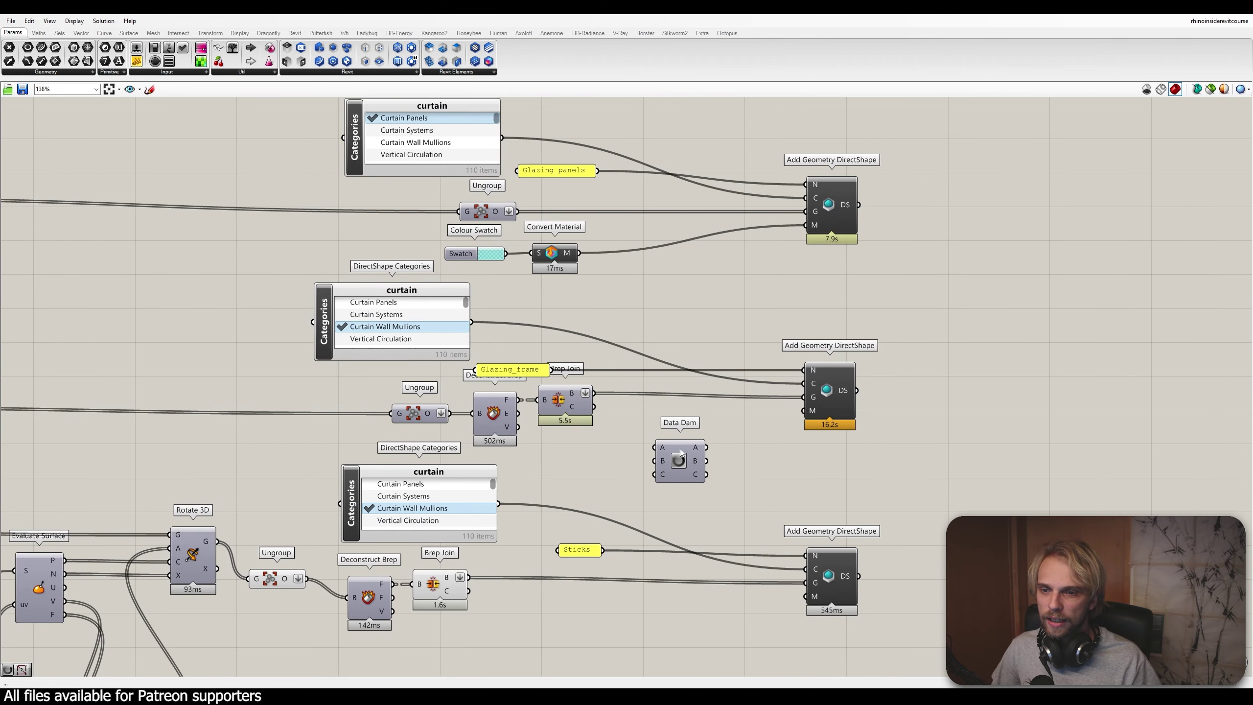
left_click_drag(683, 459, 687, 313)
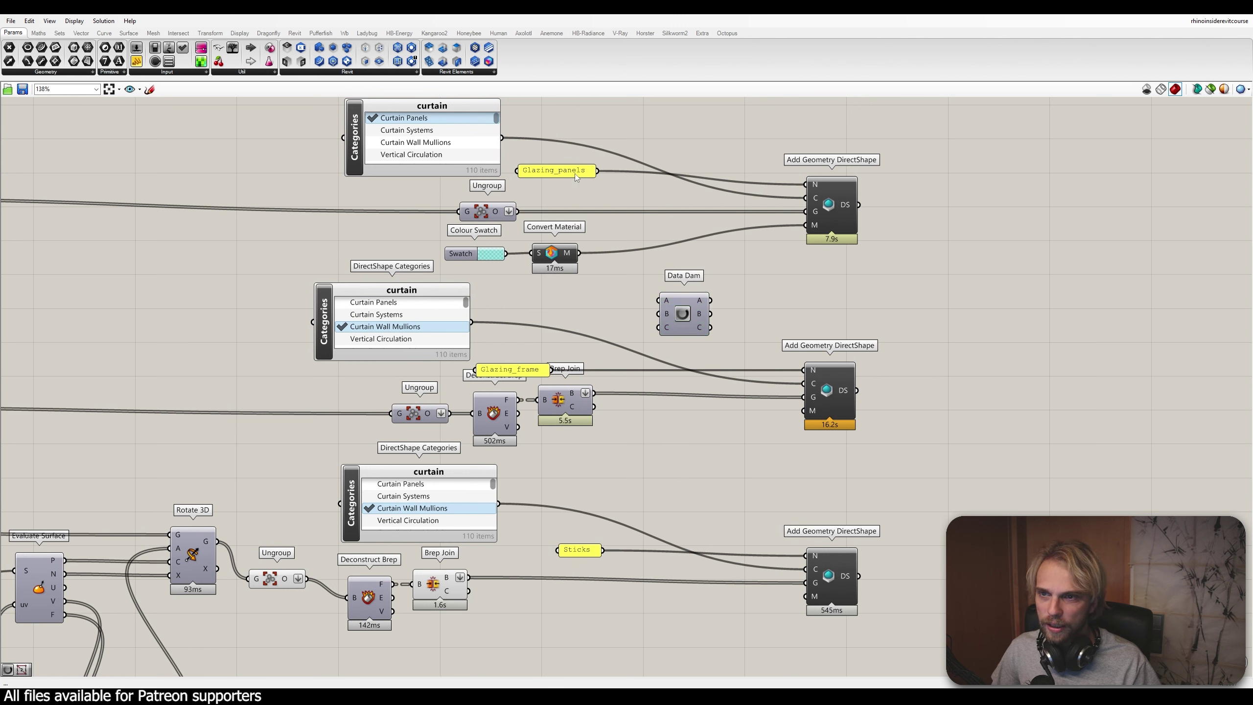
Wire the glass Ungroup output into Data Dam input A, the frame Brep Join into B and the sticks Brep Join into C
left_click_drag(517, 212, 657, 300)
left_click_drag(481, 211, 495, 204)
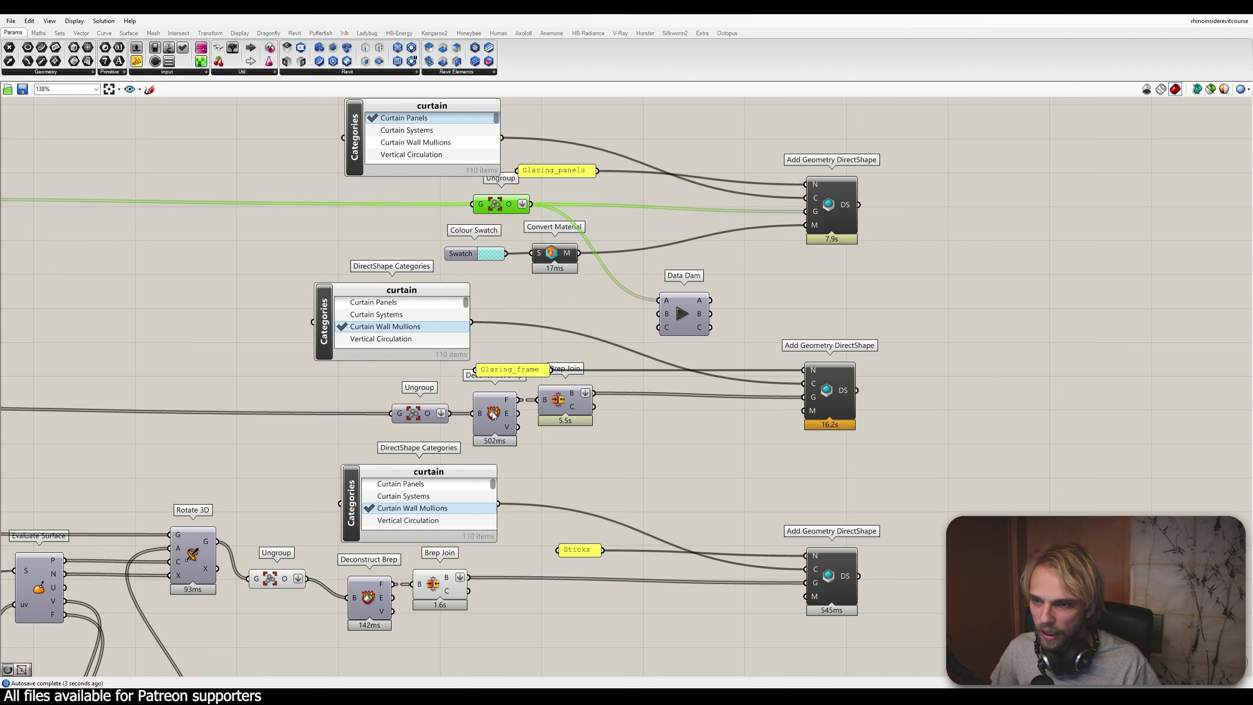
scroll(493, 375, "up", 2)
right_click_drag(608, 395, 564, 433)
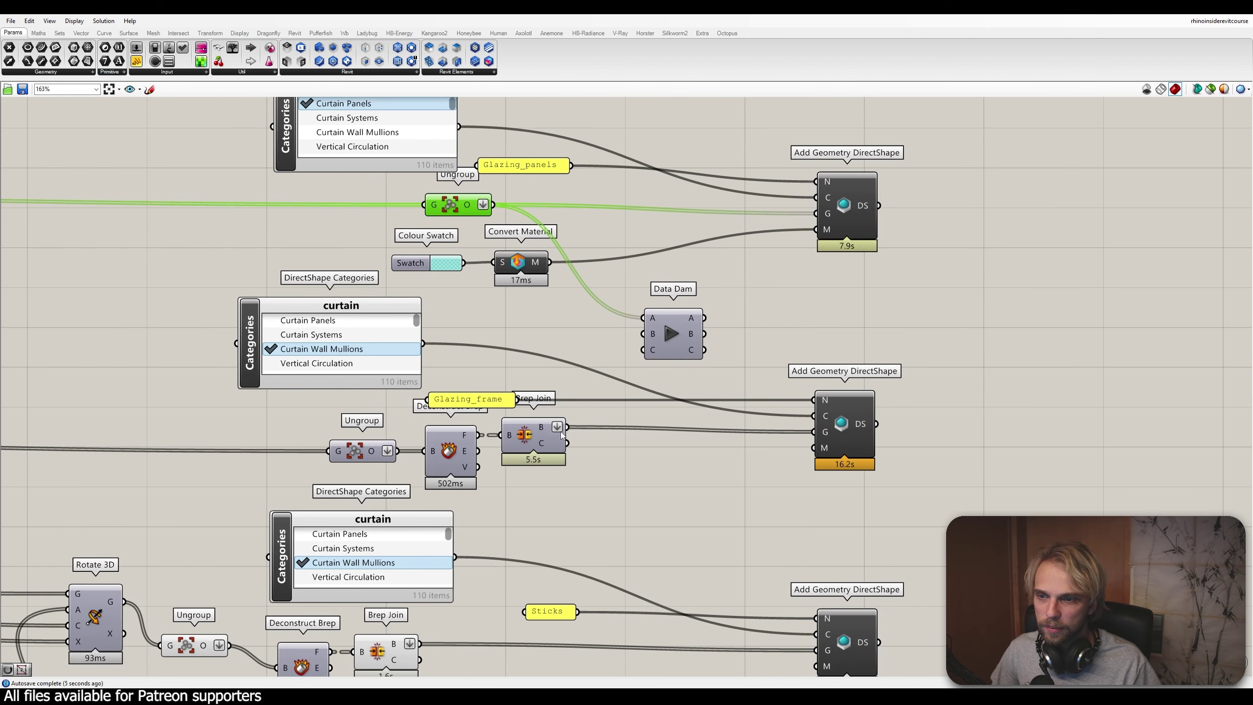
left_click_drag(567, 428, 652, 336)
right_click_drag(512, 600, 555, 488)
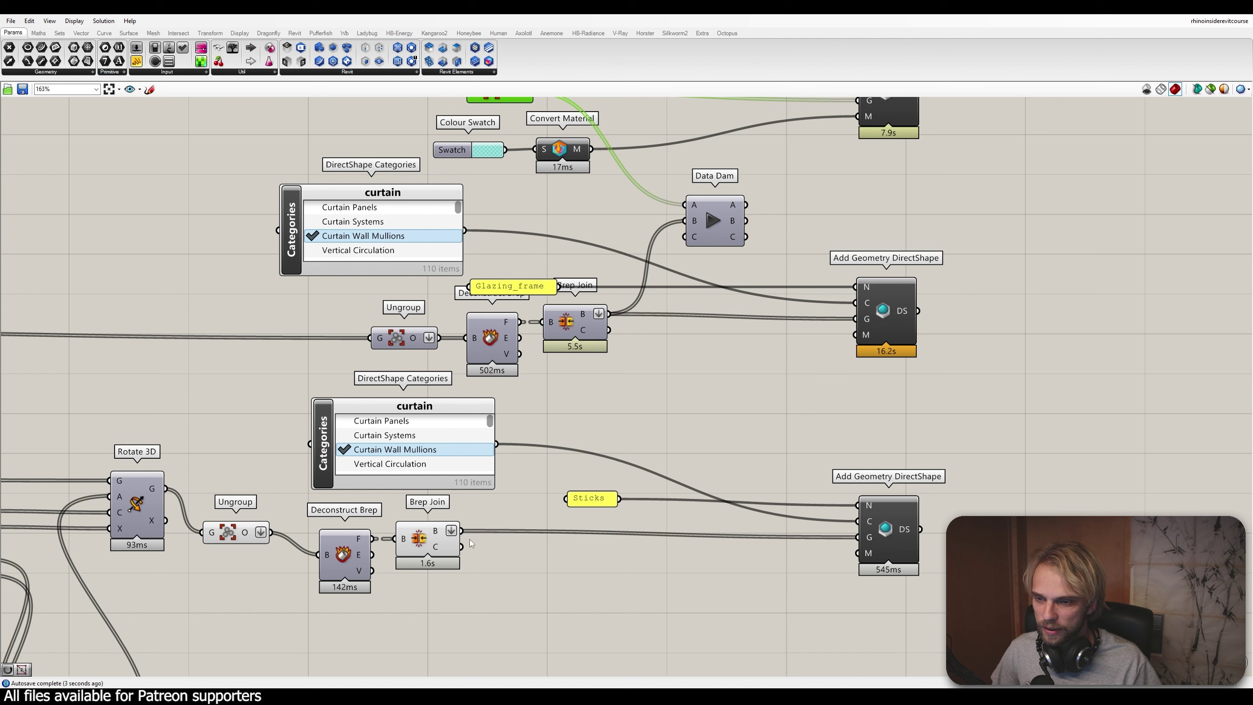
left_click_drag(461, 530, 740, 337)
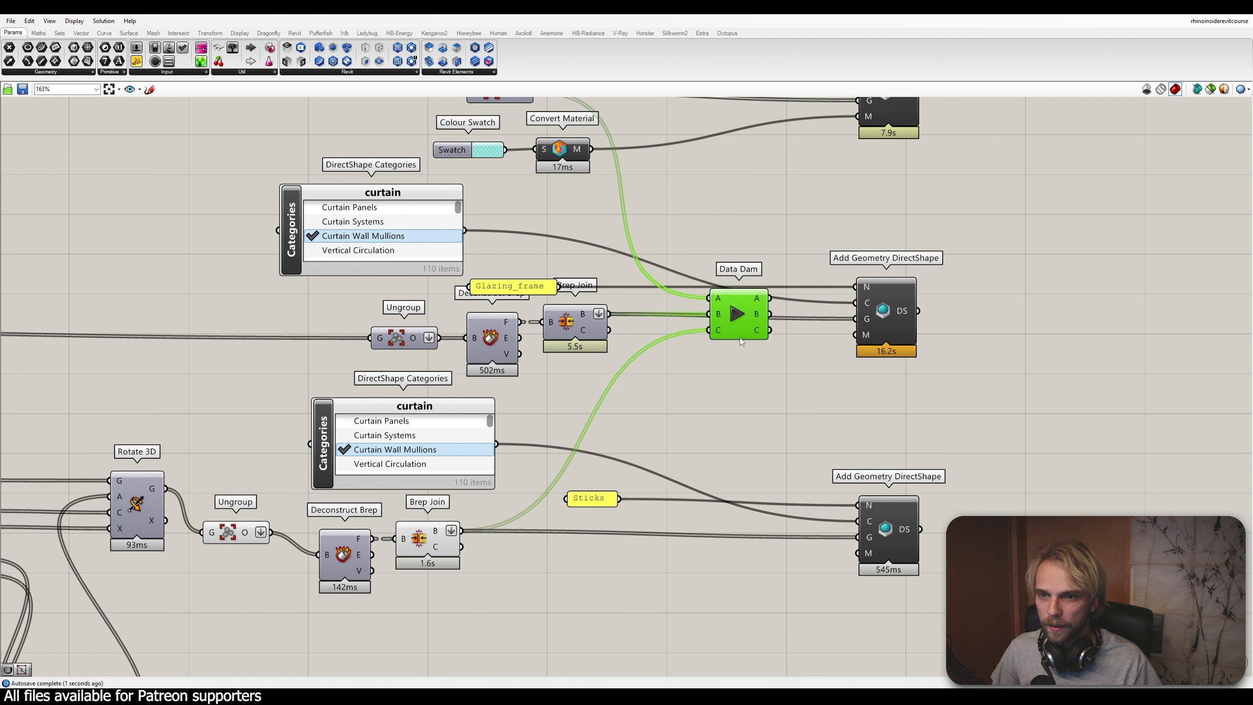
right_click_drag(827, 367, 748, 403)
left_click(708, 409)
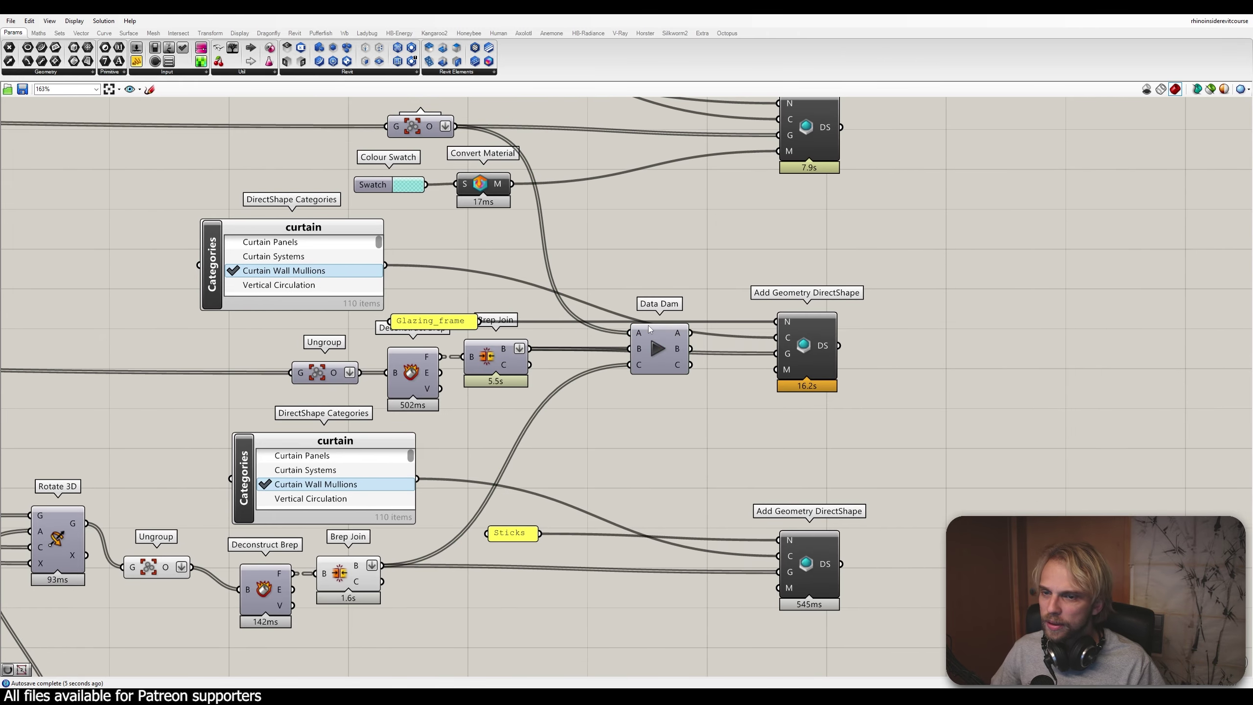
Group the Data Dam, colour the group bright yellow and give it a blob outline
left_click_drag(605, 255, 722, 436)
key("space")
left_click(718, 402)
right_click(695, 312)
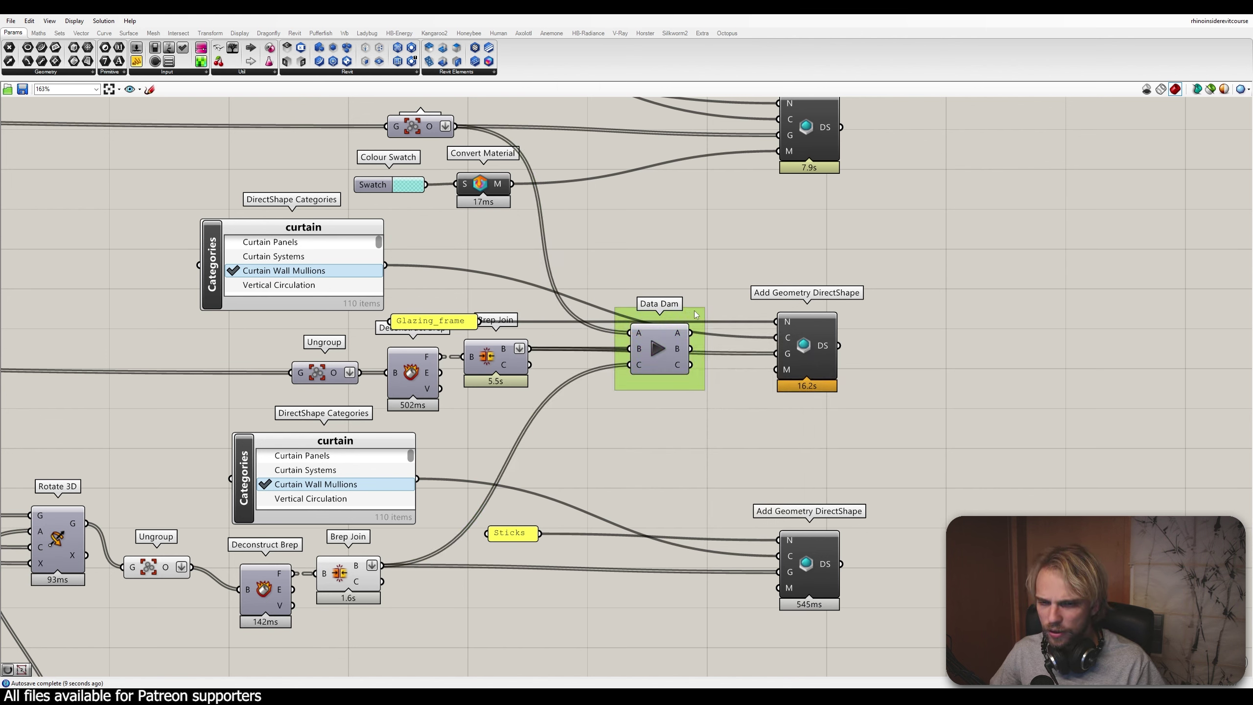
mouse_move(767, 417)
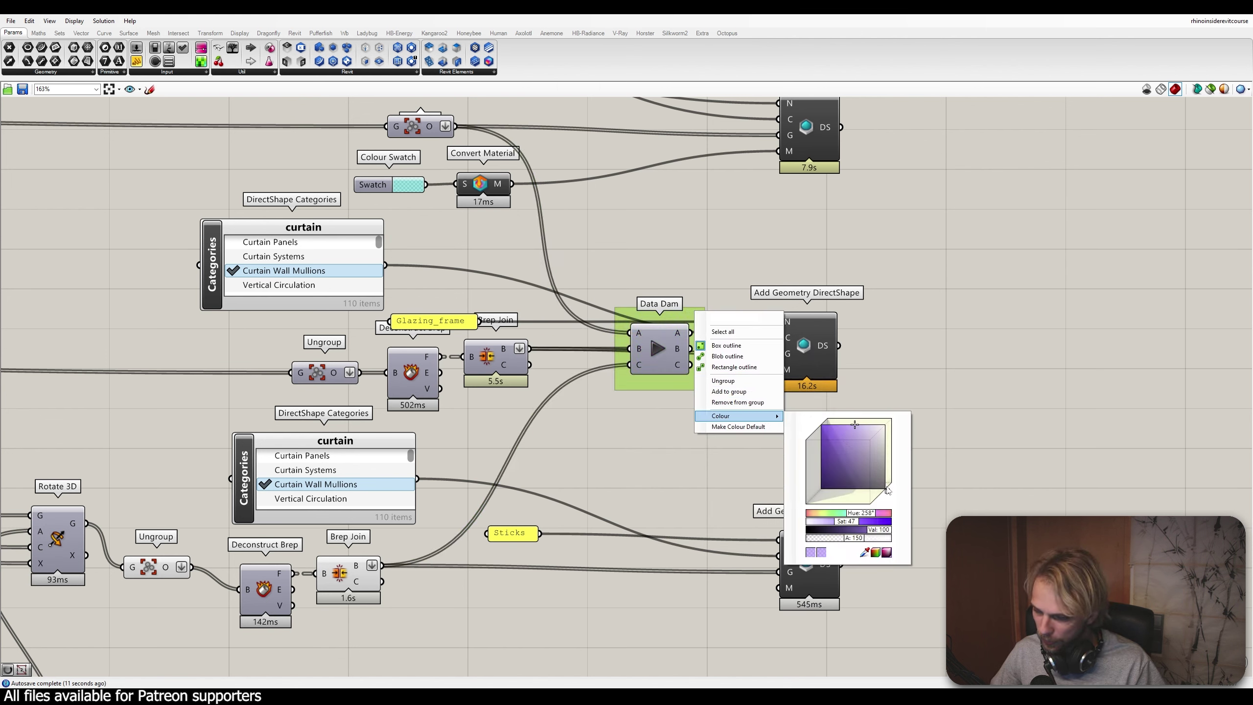
left_click_drag(888, 492, 875, 502)
left_click_drag(829, 463, 809, 437)
left_click(730, 276)
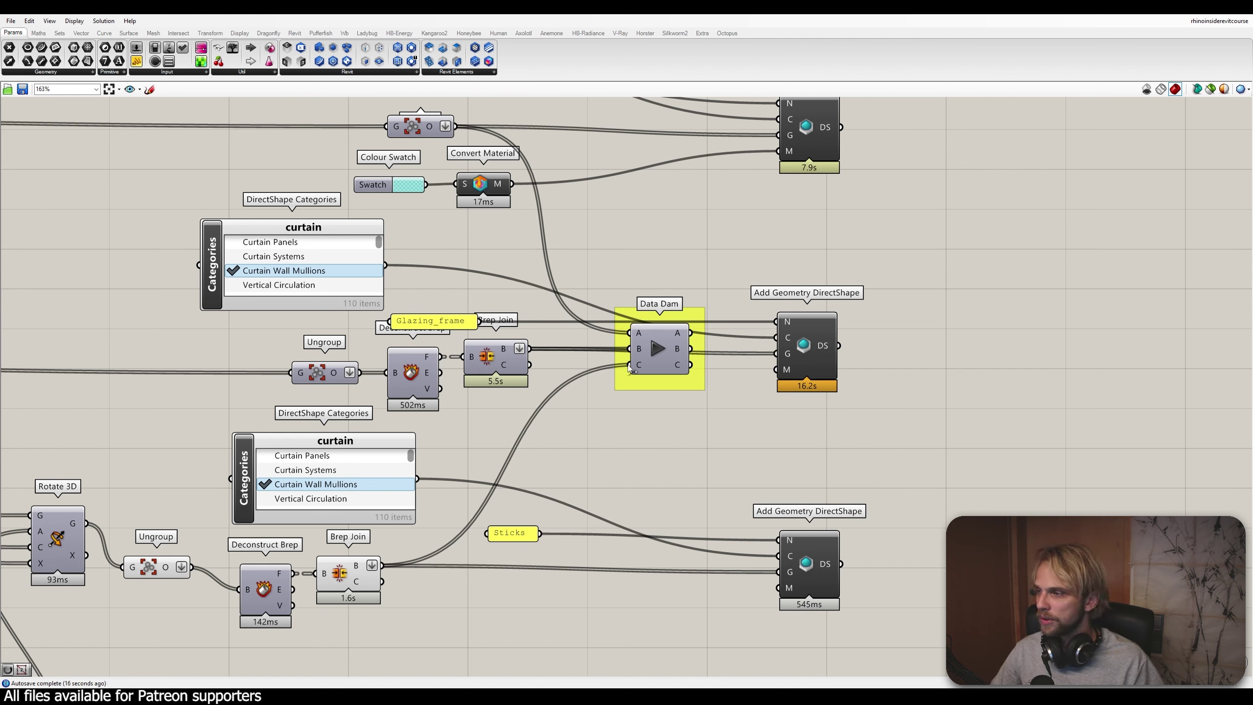
right_click(642, 383)
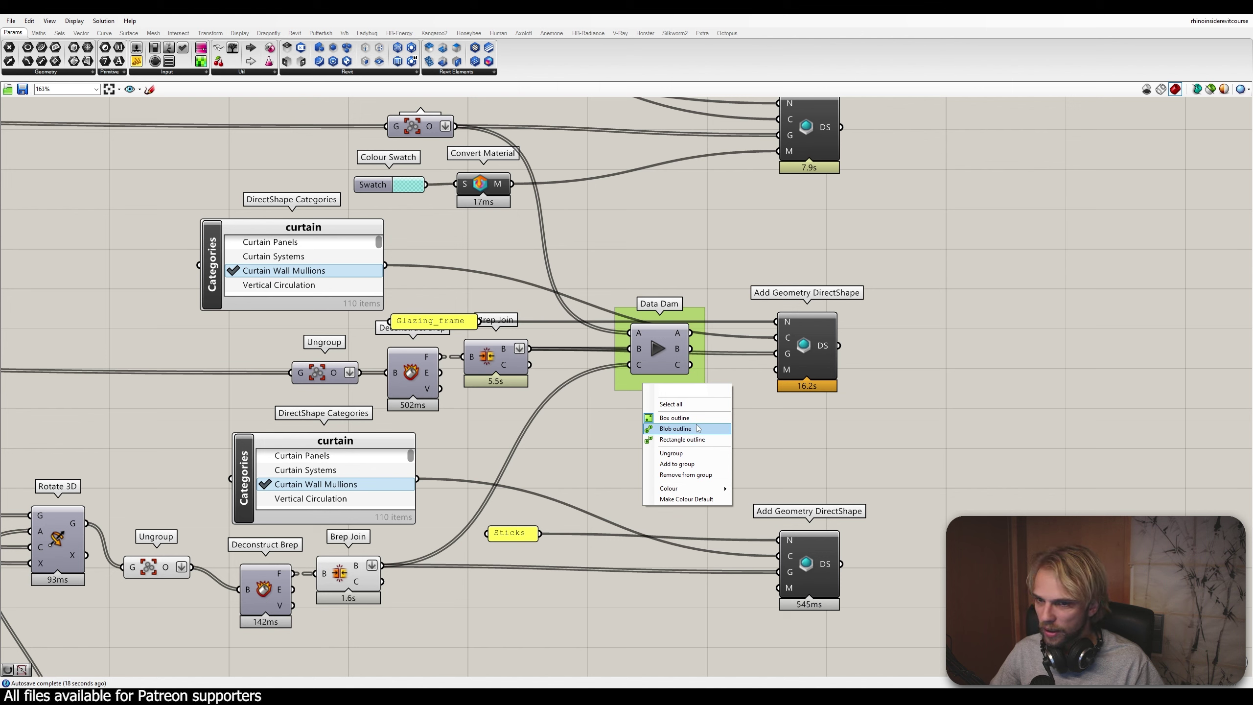
left_click(699, 429)
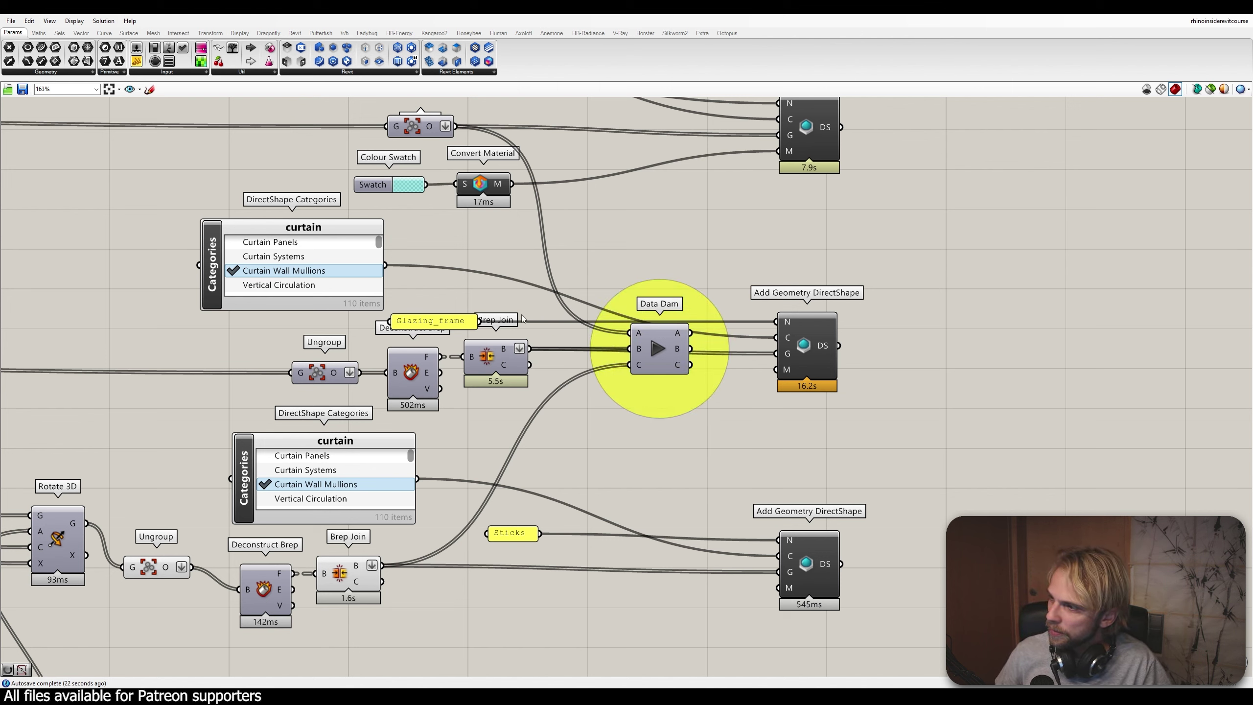
left_click_drag(652, 294, 651, 289)
Restore the Grasshopper window to a smaller size that leaves the Revit 3D view visible beside it
right_click_drag(701, 314, 671, 417)
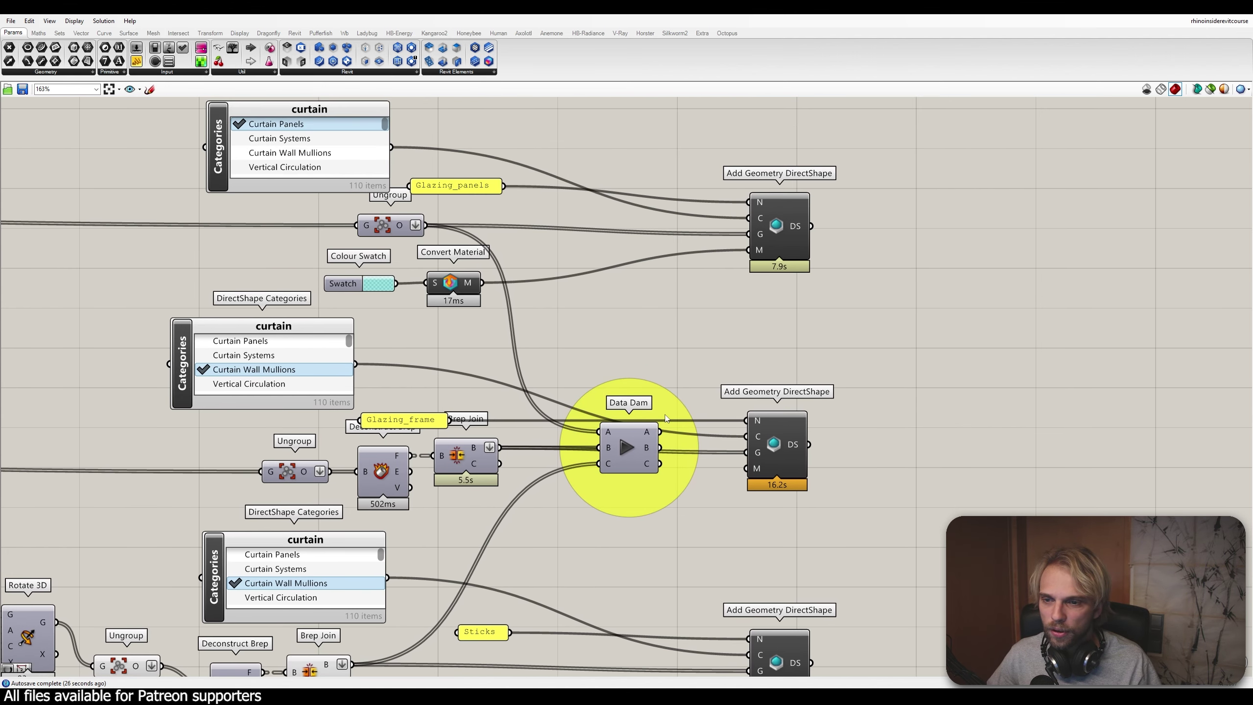
left_click_drag(576, 6, 787, 47)
left_click_drag(1014, 341, 1014, 623)
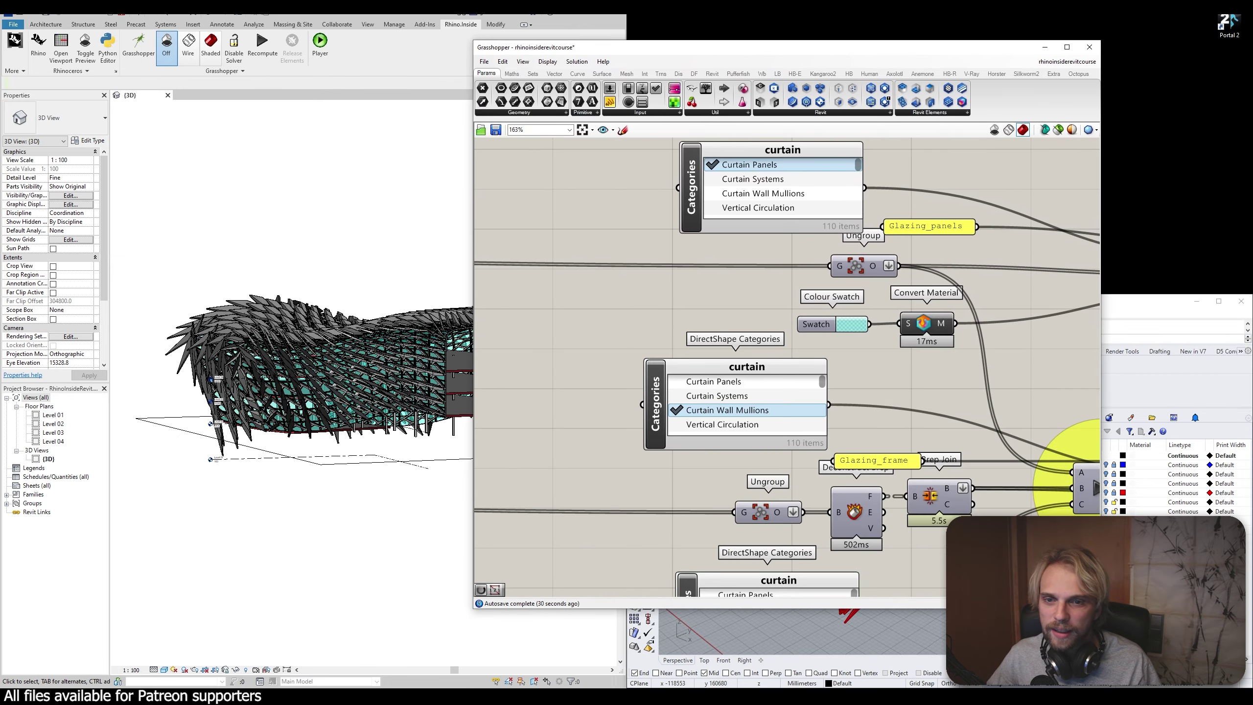
Connect Data Dam outputs C and B to the G inputs of the sticks and frame Add Geometry DirectShape components, replacing the direct wires
right_click_drag(1046, 507, 683, 324)
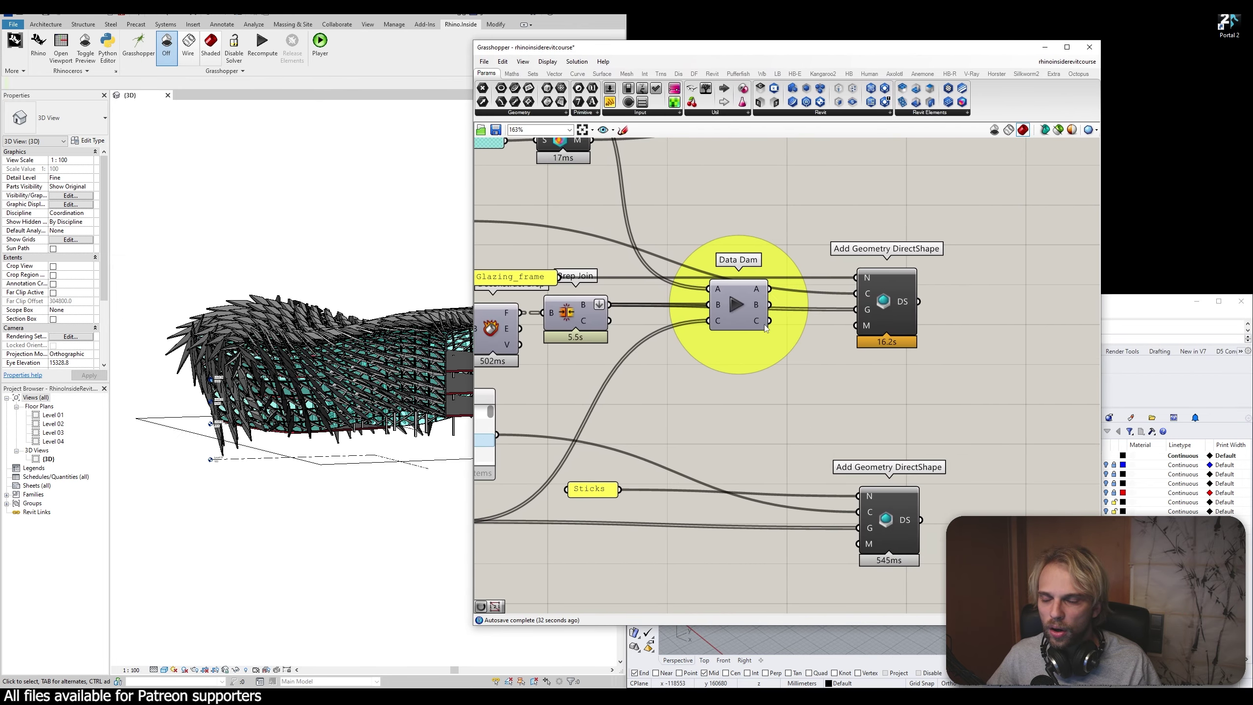
left_click_drag(768, 321, 861, 528)
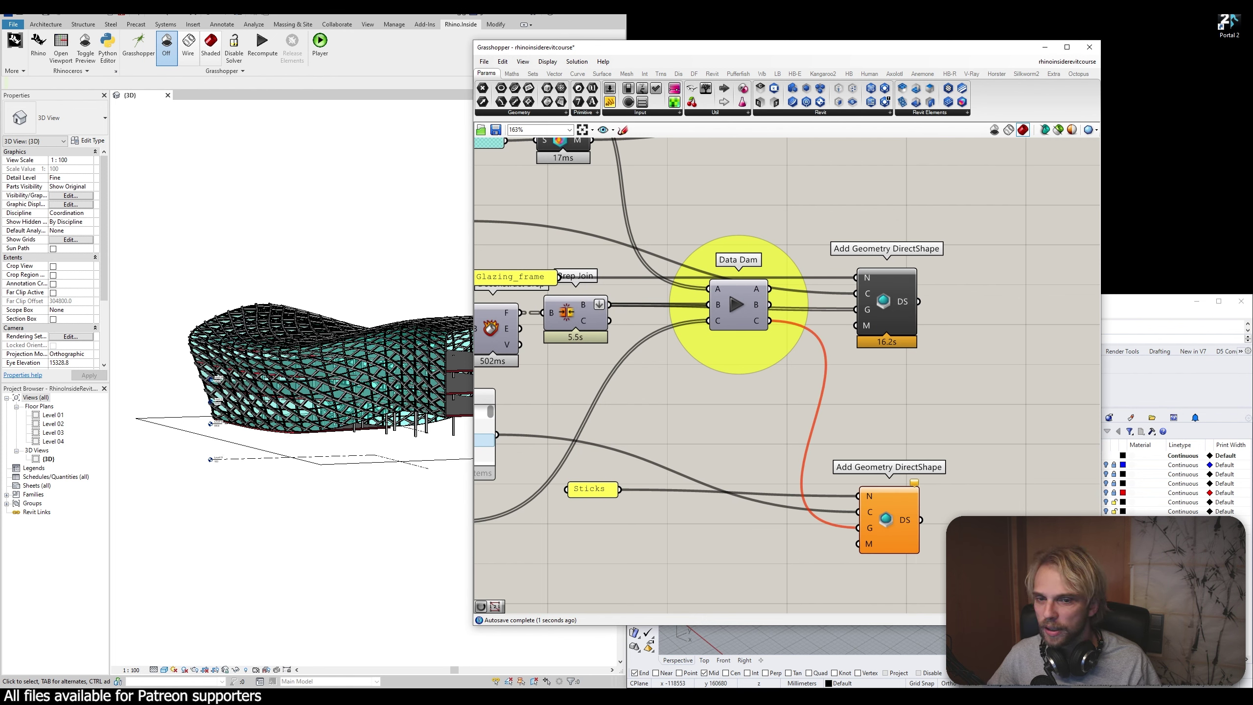
left_click_drag(898, 537, 907, 536)
left_click(964, 421)
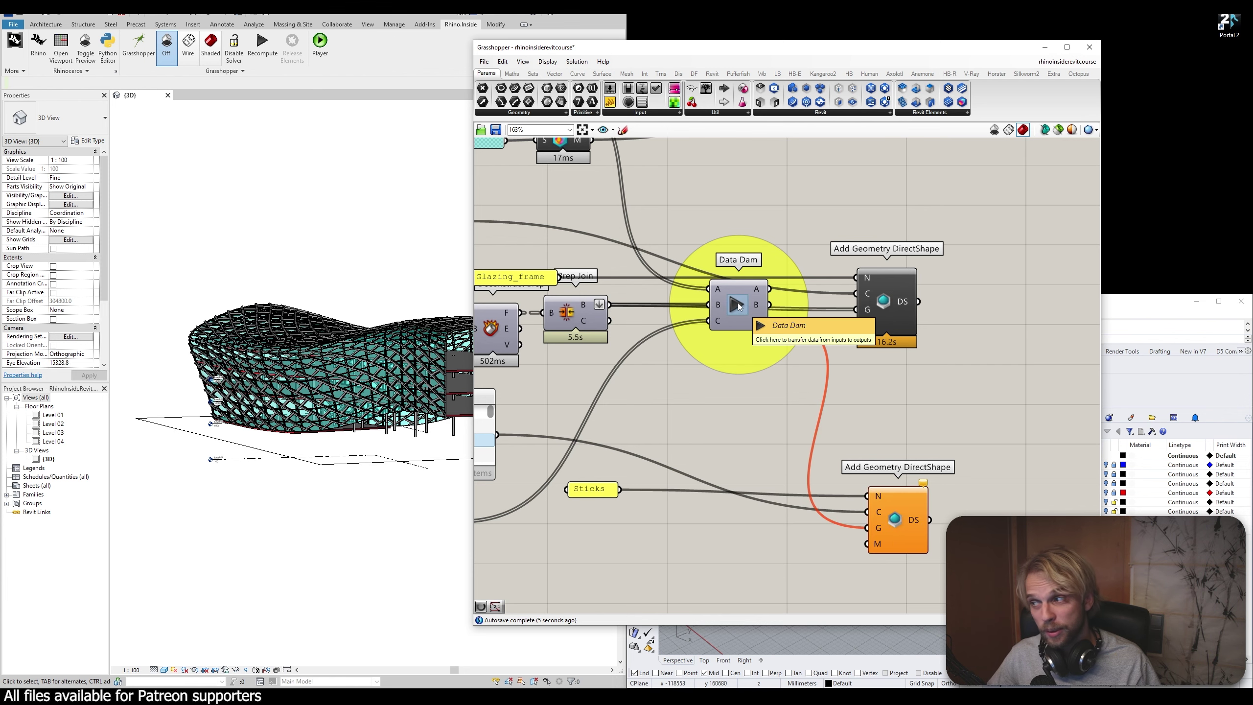
right_click_drag(792, 329, 767, 391)
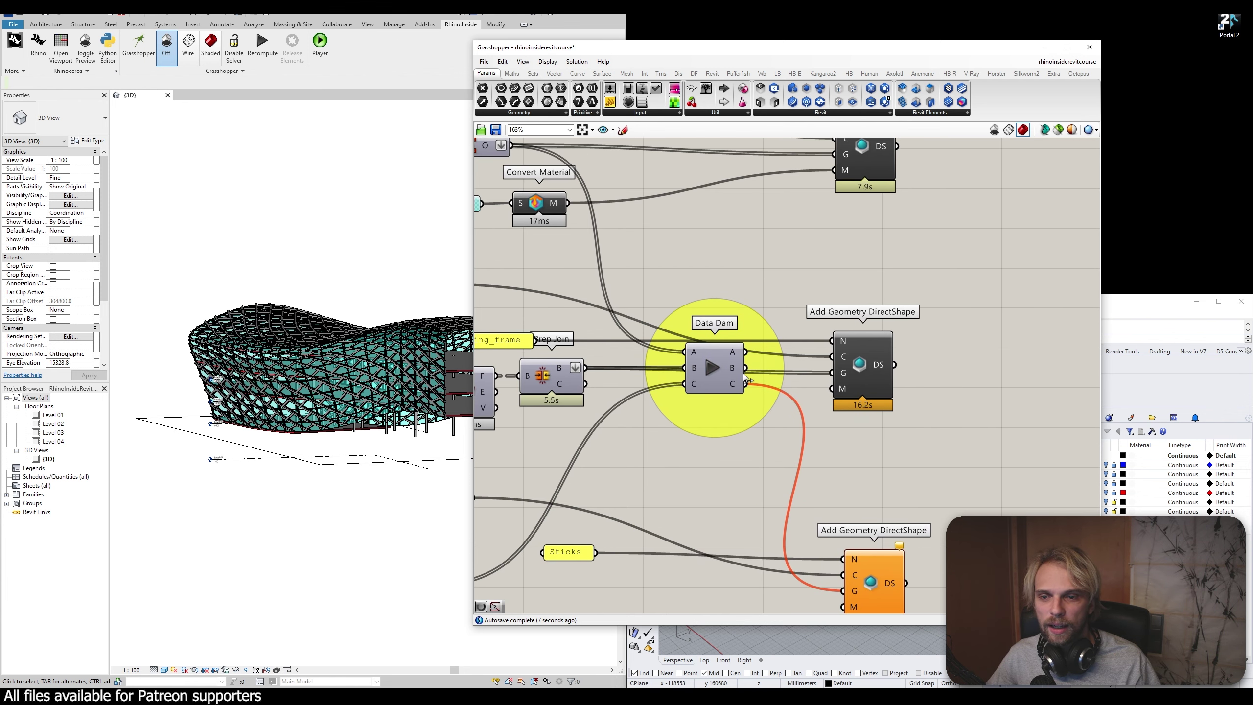
left_click_drag(746, 368, 841, 378)
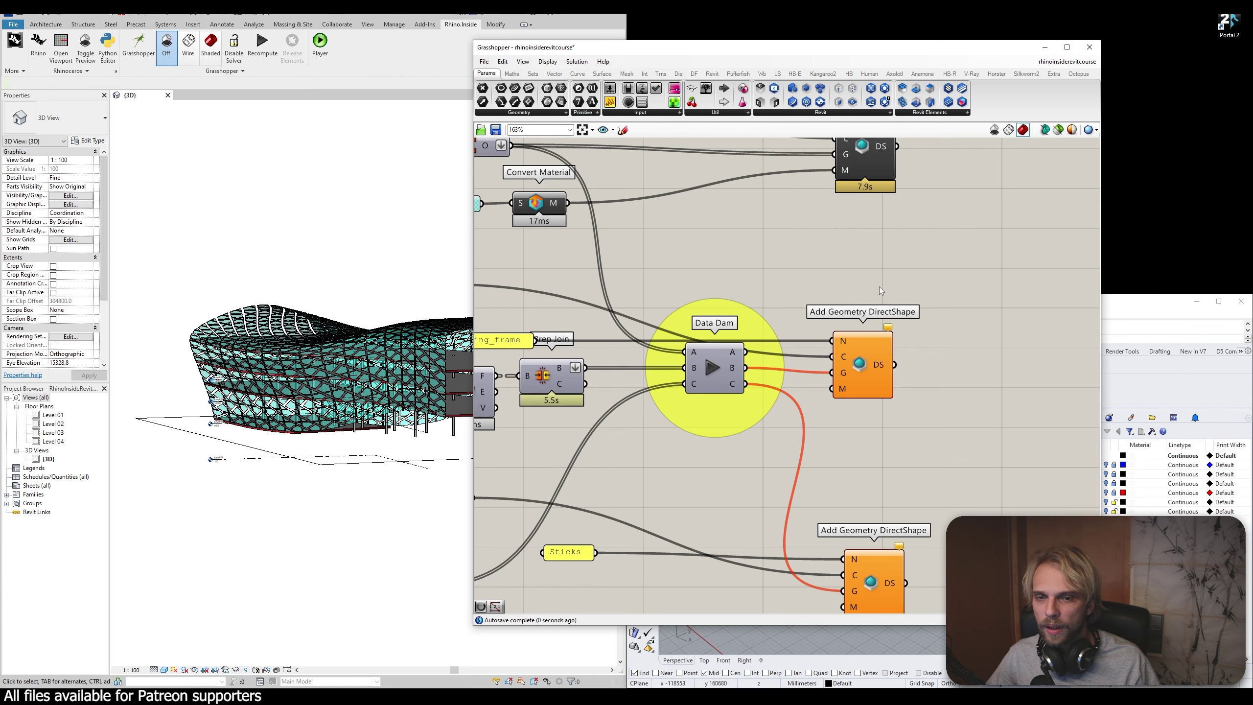
Move the Glazing_frame and Sticks panels closer to their Add Geometry DirectShape components
right_click_drag(546, 383, 620, 410)
left_click_drag(558, 373, 810, 311)
left_click(915, 486)
right_click_drag(915, 486, 901, 471)
left_click(945, 379)
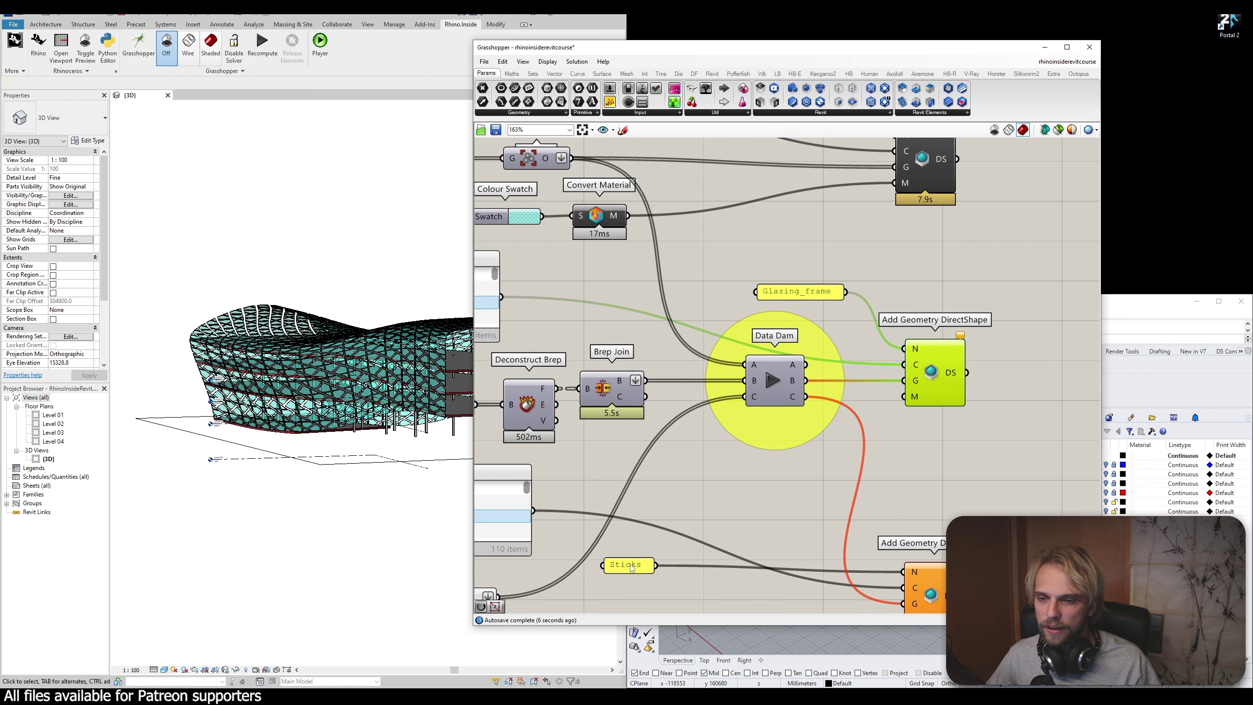
left_click_drag(631, 568, 823, 546)
Connect Data Dam output A to the G input of the glass Add Geometry DirectShape and move the Glazing_panels panel beside that component
right_click_drag(894, 209, 871, 335)
left_click_drag(784, 492, 884, 296)
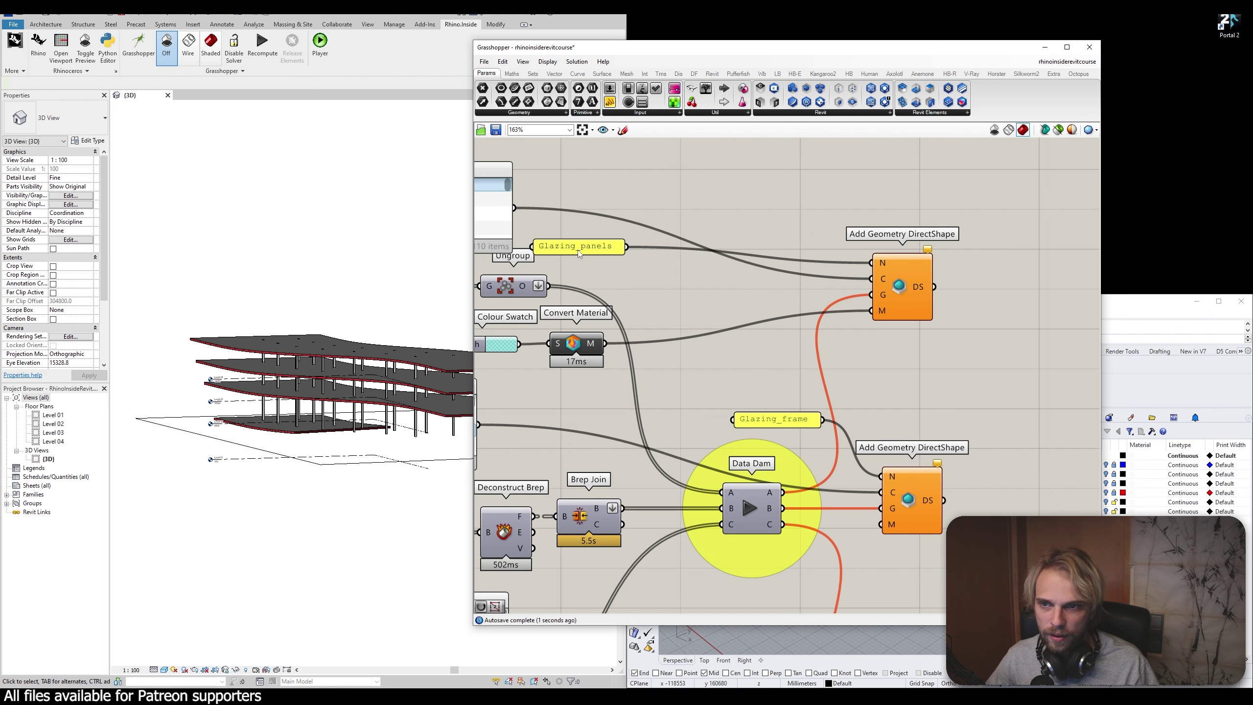
left_click_drag(579, 253, 810, 269)
left_click(764, 203)
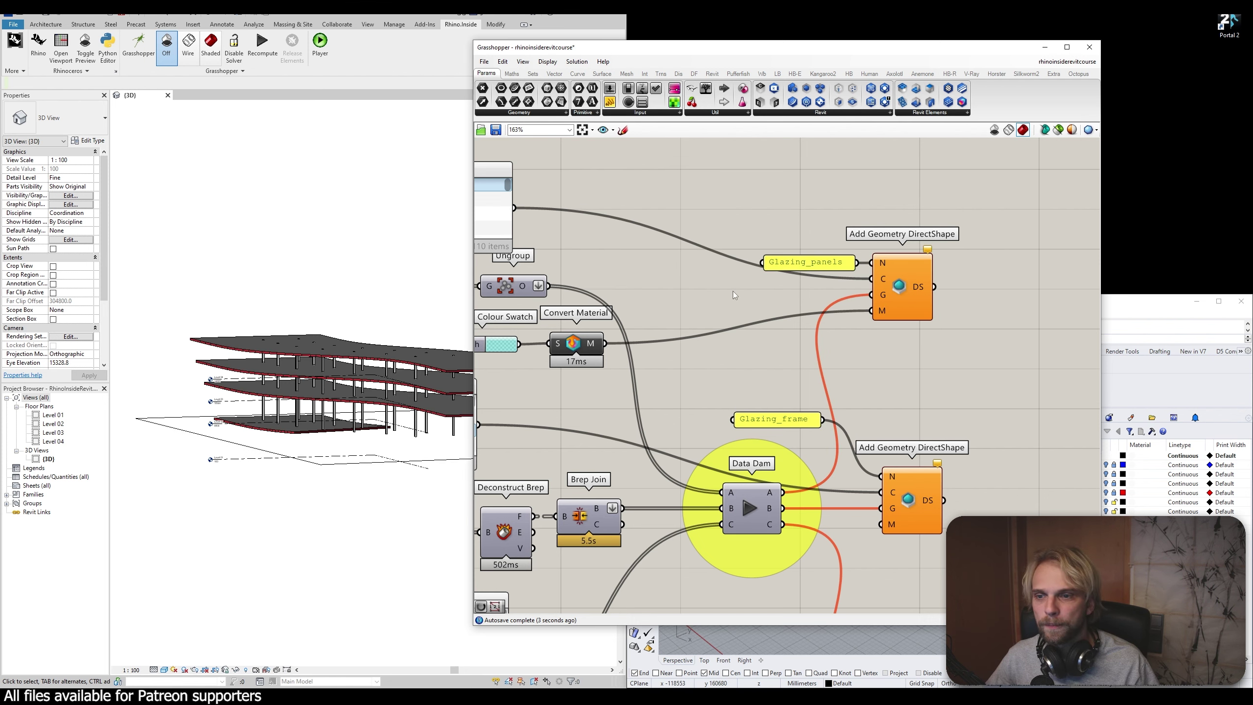
scroll(734, 294, "down", 3)
right_click_drag(690, 353, 755, 269)
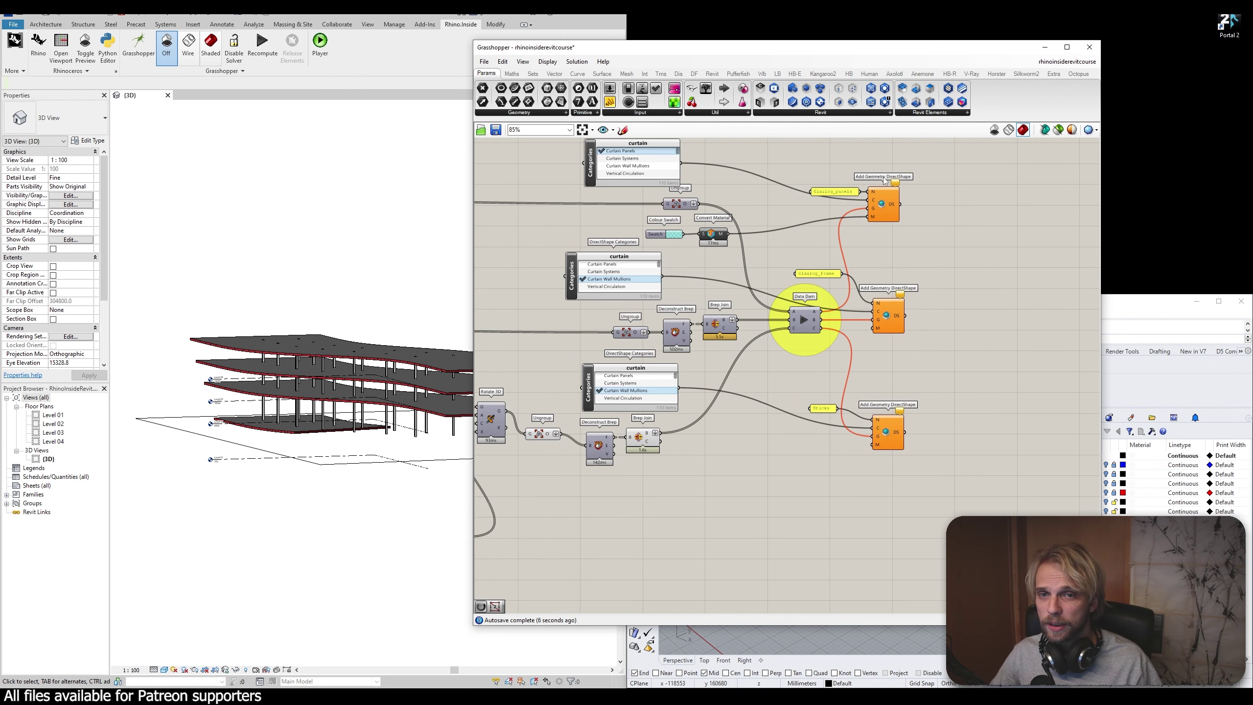
left_click_drag(867, 163, 997, 530)
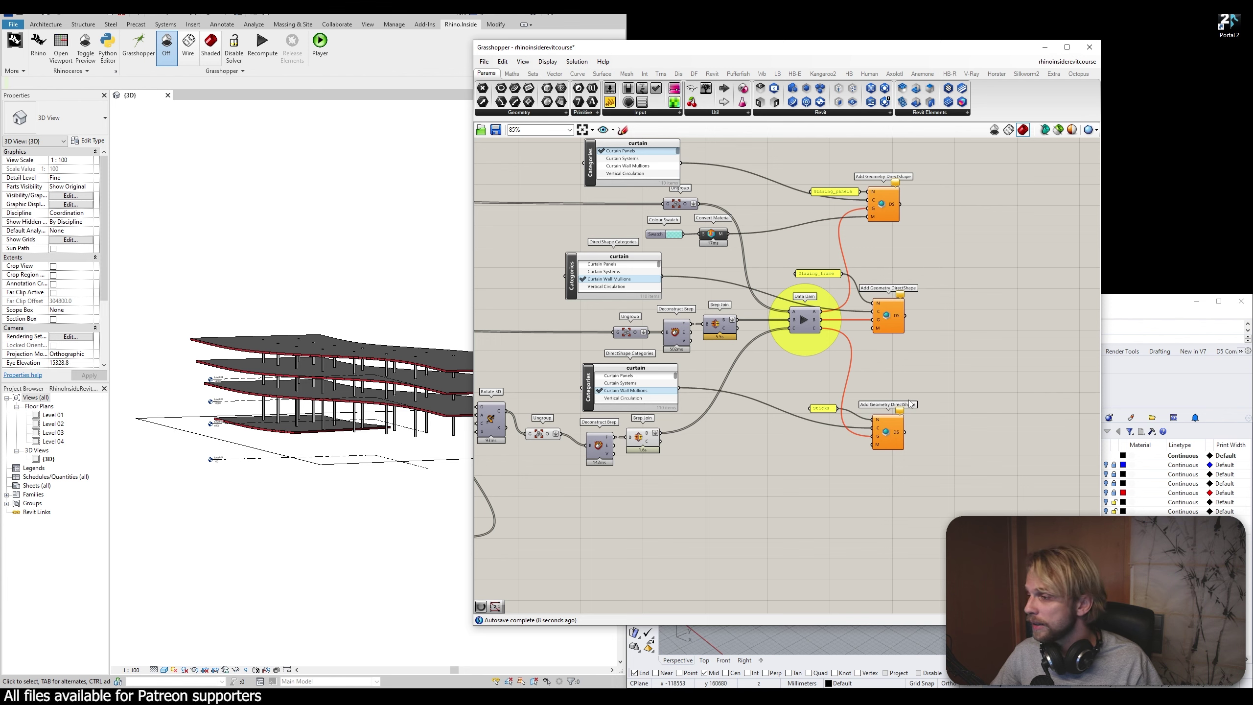
scroll(912, 405, "down", 5)
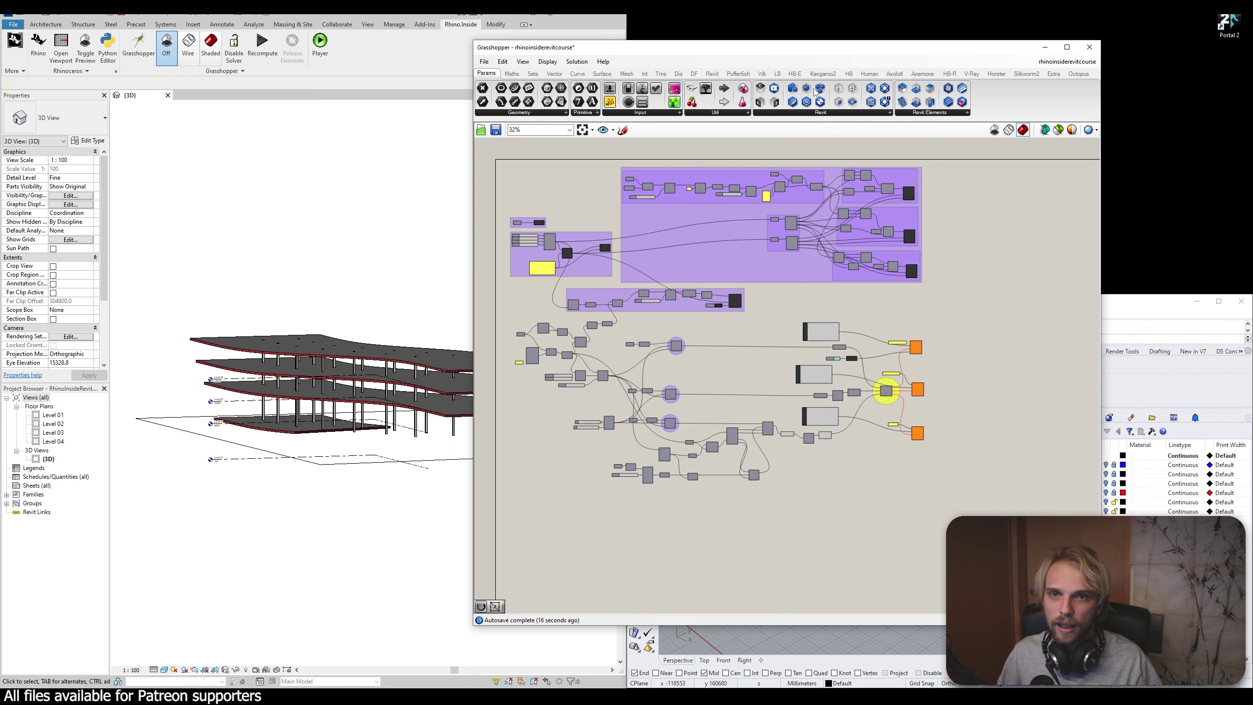
Move the Grasshopper window aside and the Rhino window up, and minimize Grasshopper to expose the Rhino viewport
left_click_drag(841, 51, 505, 75)
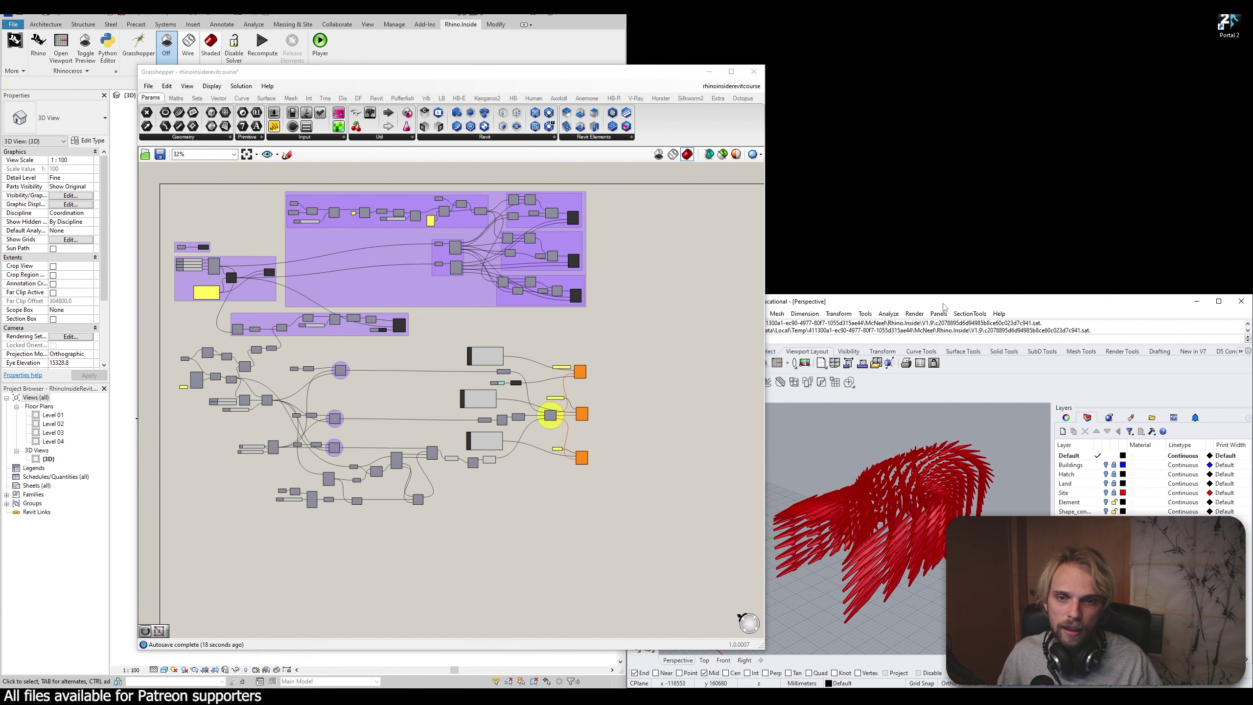
left_click_drag(948, 302, 941, 97)
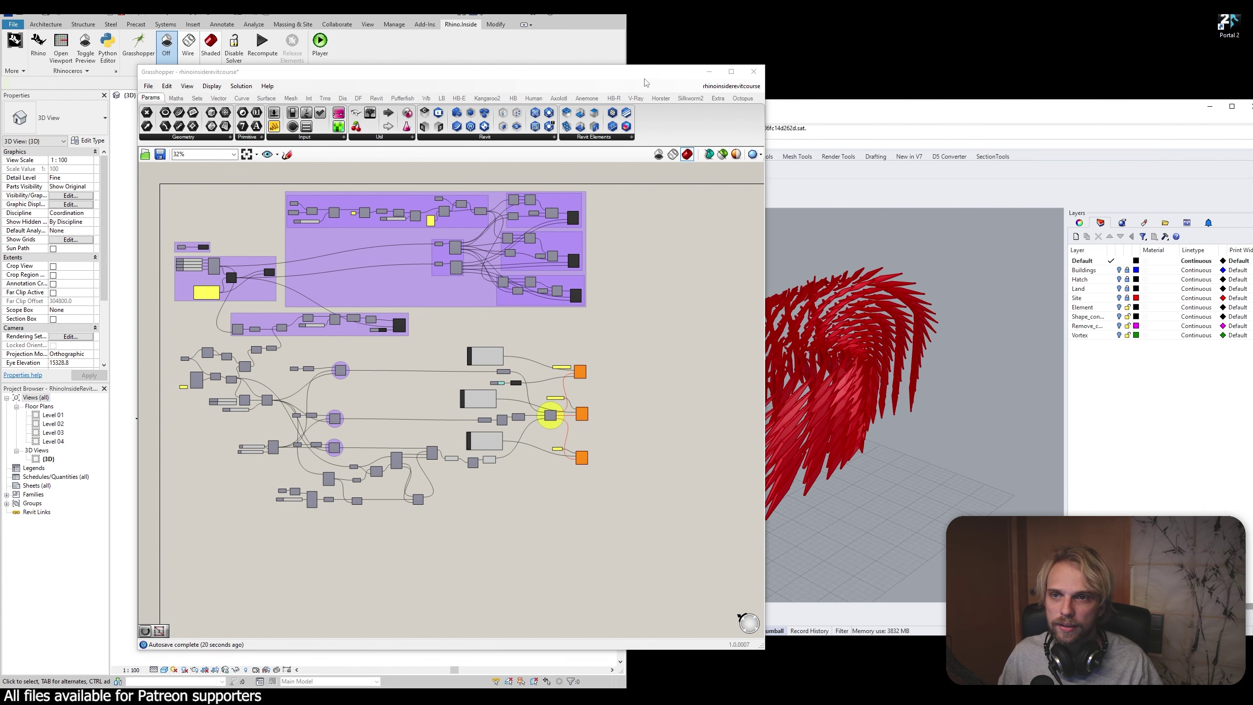
left_click(709, 72)
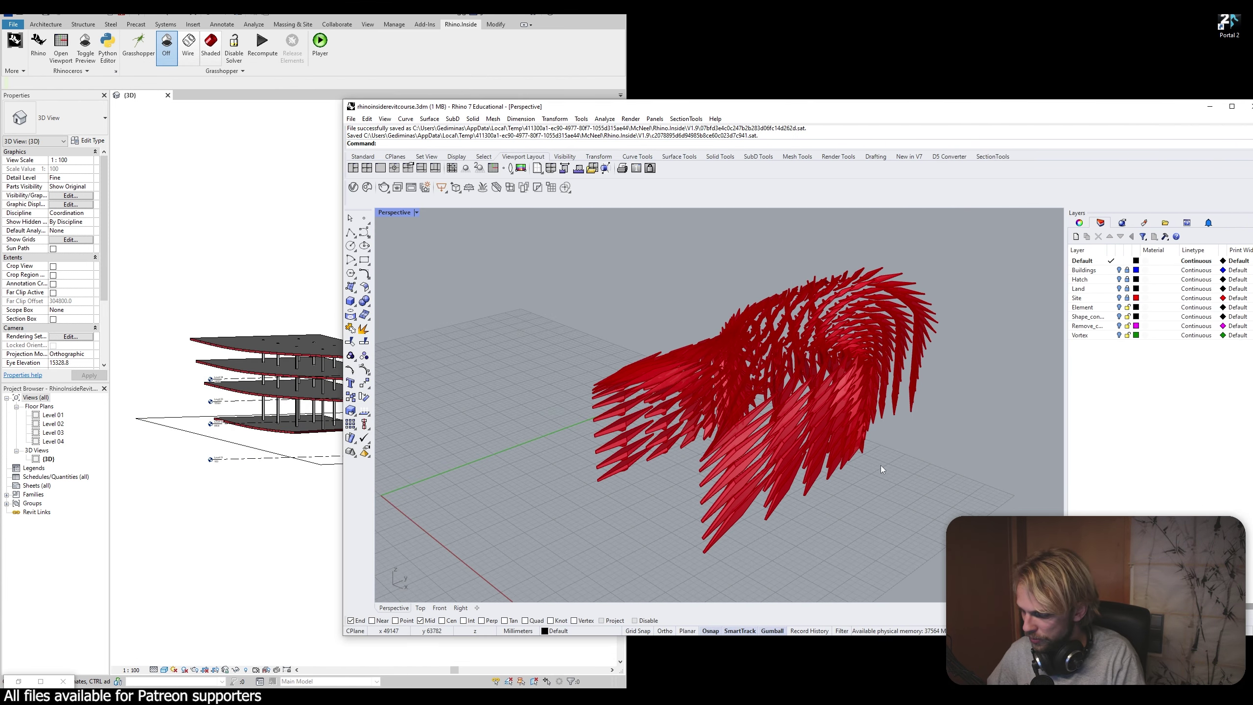
Try to bring back hidden objects in Rhino with the show-selected command
type("ShowSe")
key("Return")
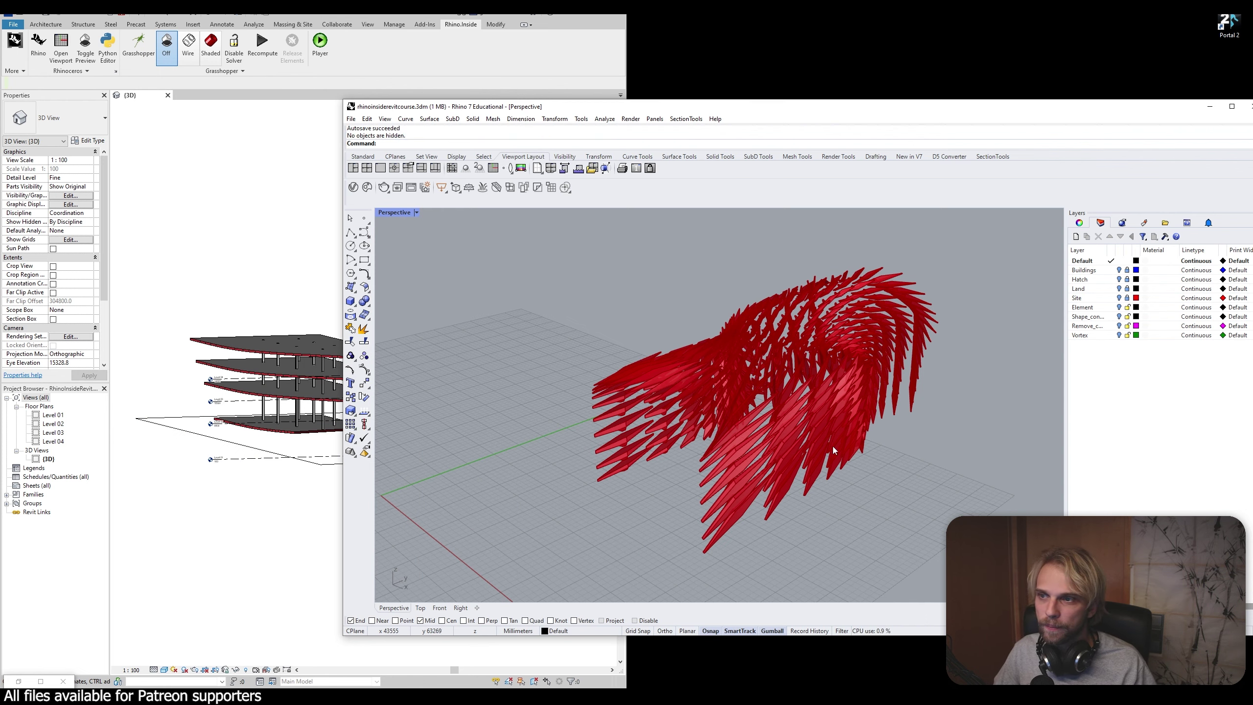
right_click_drag(832, 447, 775, 434)
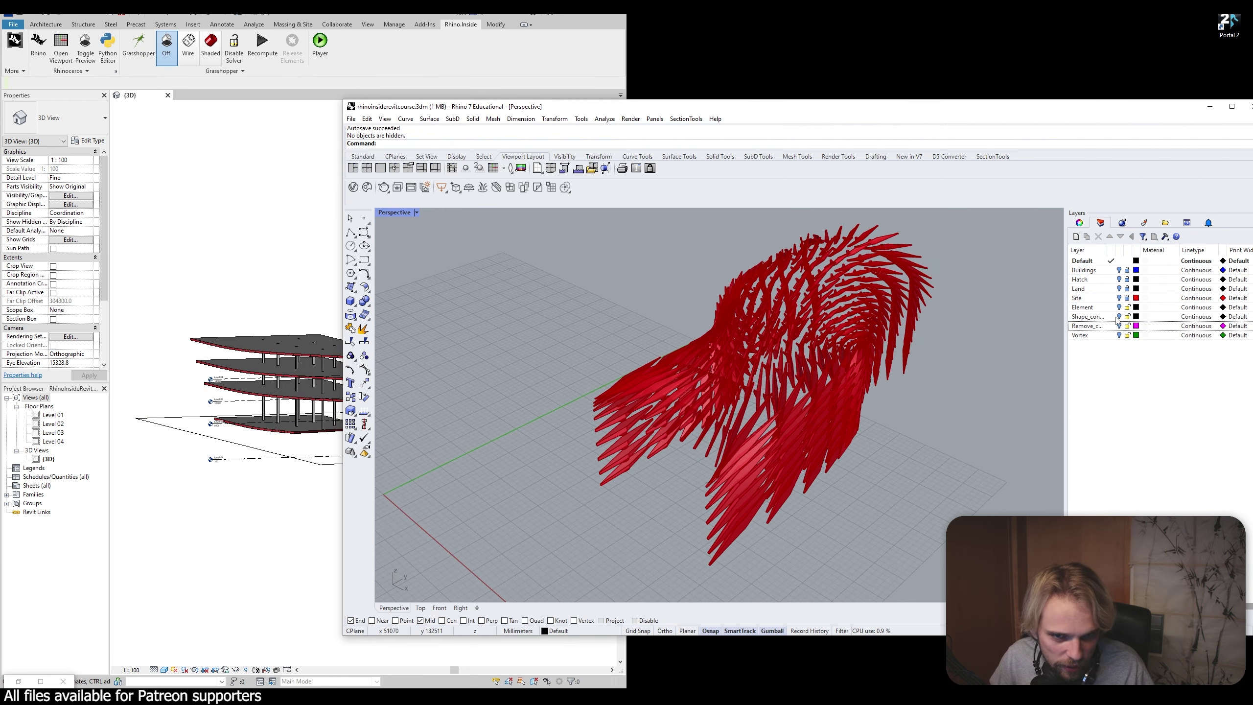
Maximize the Rhino window, turn on the shape construction curves layer and widen the layer name column
left_click(1231, 106)
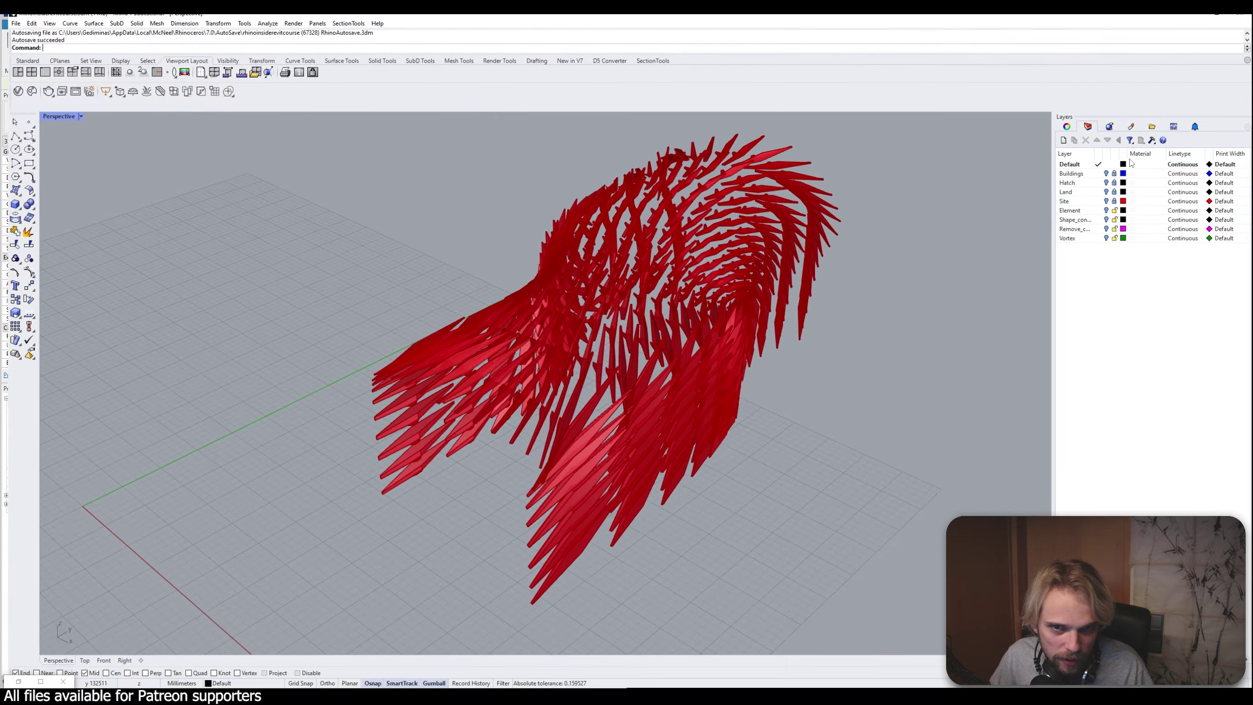
left_click(1106, 217)
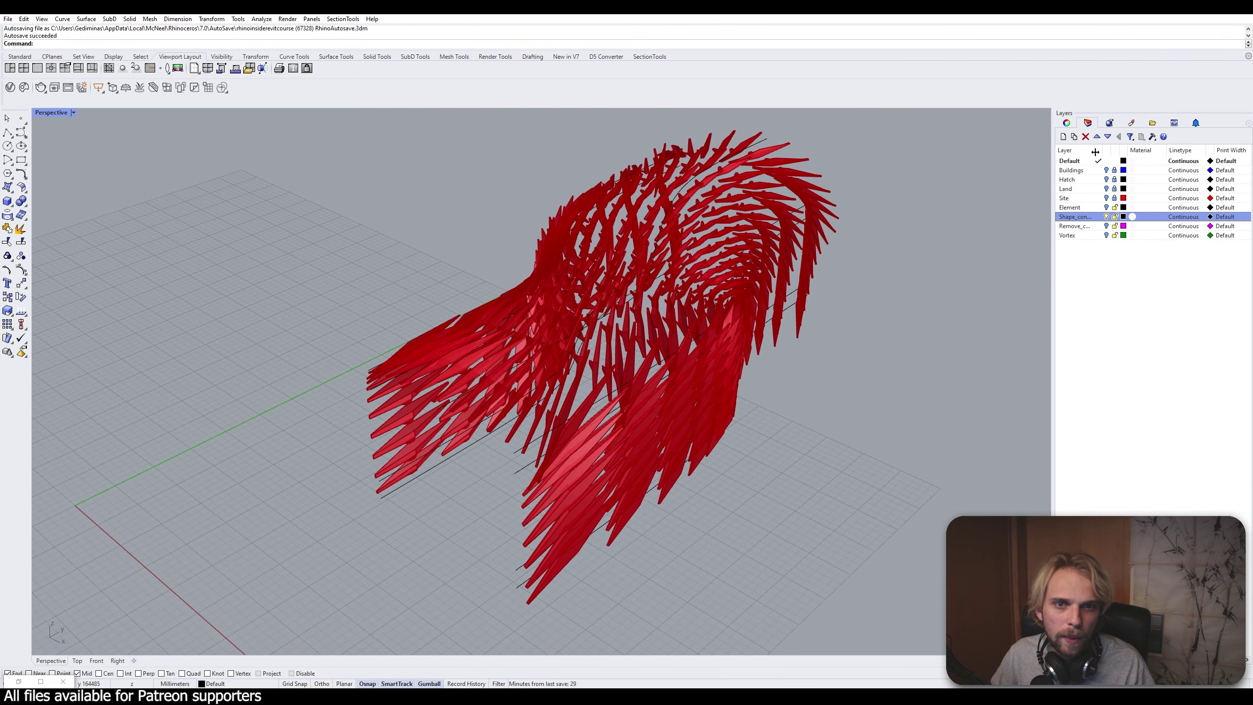
left_click_drag(1101, 150, 1127, 158)
Select the three end control points of the top construction curve and raise them vertically well above the facade
right_click_drag(804, 399, 839, 369)
scroll(535, 347, "up", 4)
left_click(563, 362)
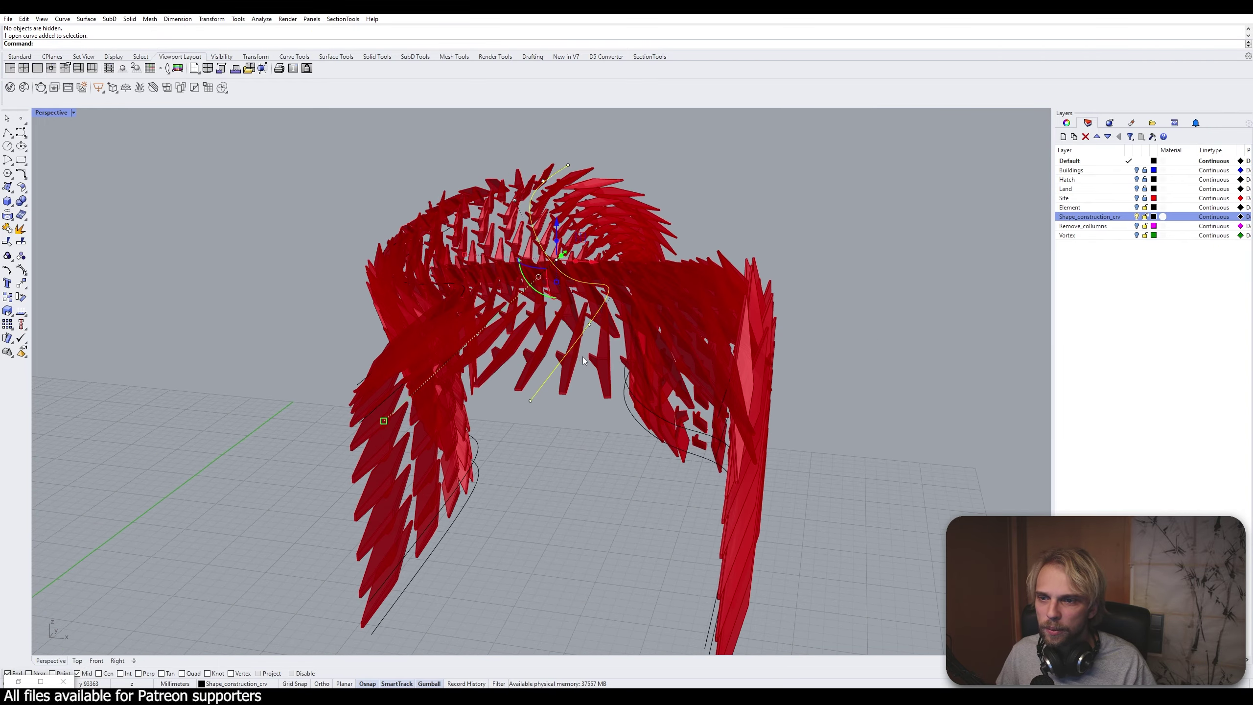
right_click_drag(561, 364, 568, 333)
scroll(448, 445, "down", 5)
left_click_drag(538, 332, 766, 384)
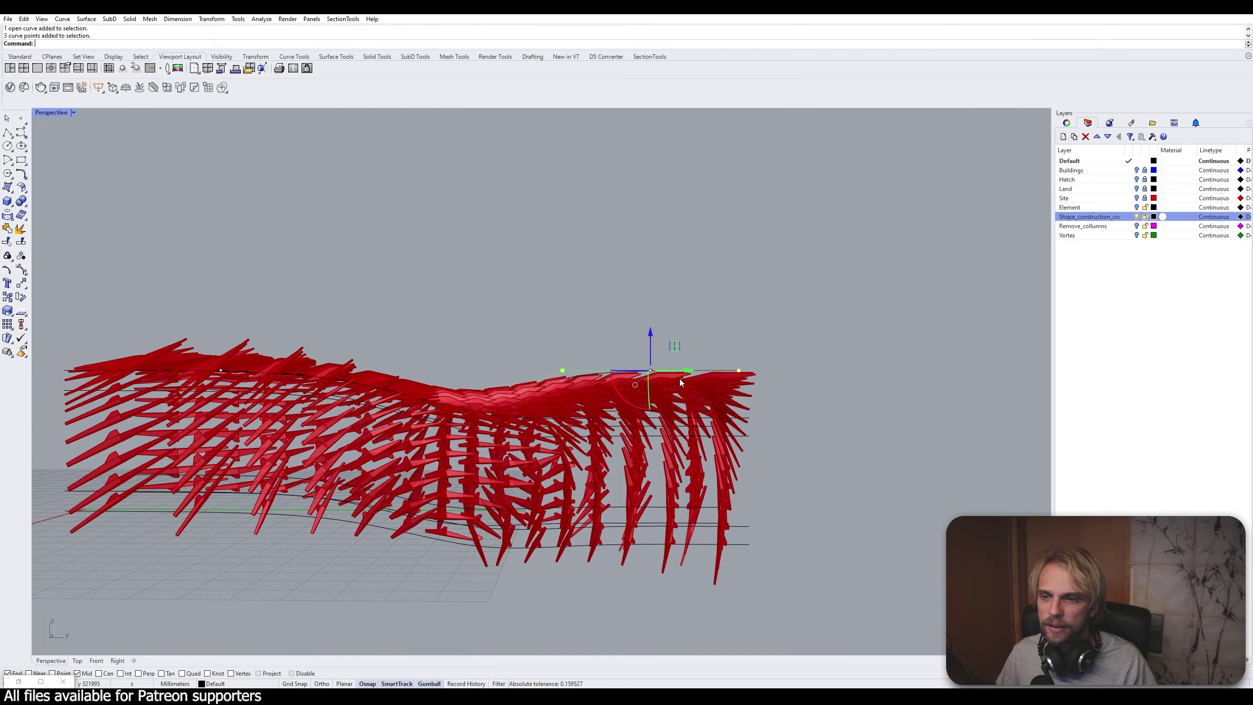
right_click_drag(767, 384, 630, 402)
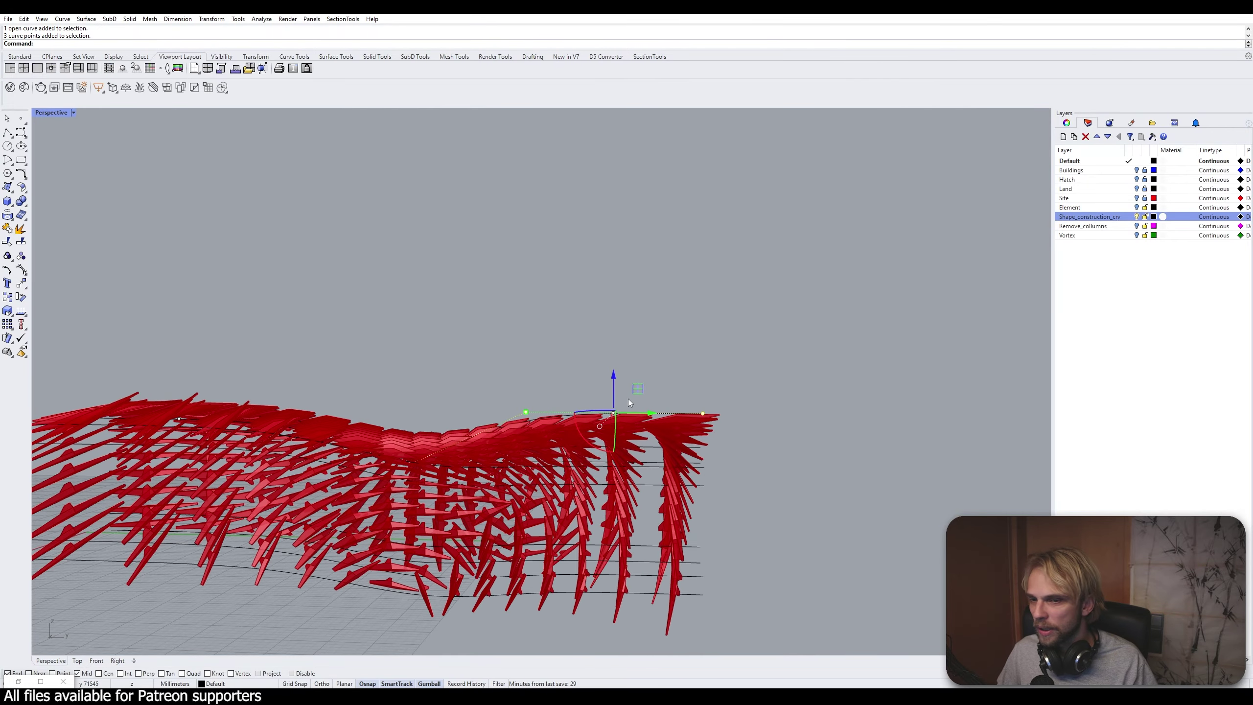
left_click_drag(615, 388, 637, 262)
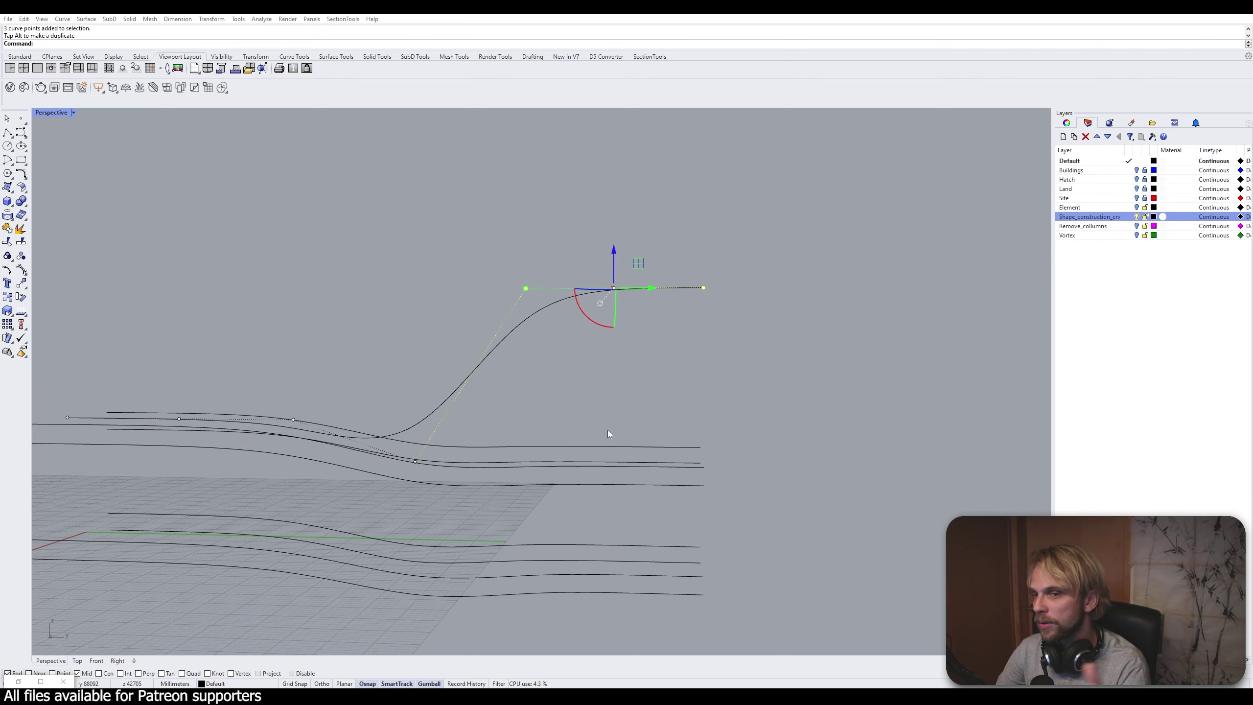
Clear the curve's control points, restore the Rhino window to a smaller size and place it over the Revit view
double_click(399, 14)
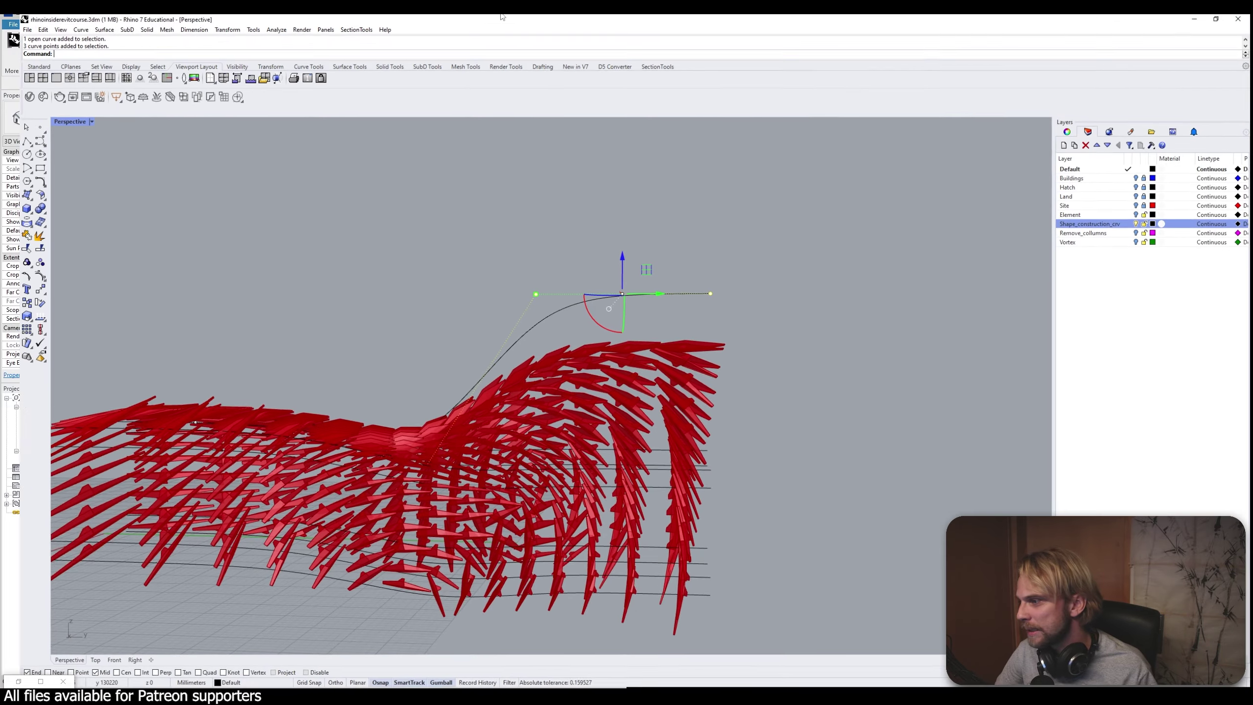
key("Escape")
right_click_drag(737, 333, 685, 315)
double_click(452, 17)
left_click_drag(451, 17, 916, 42)
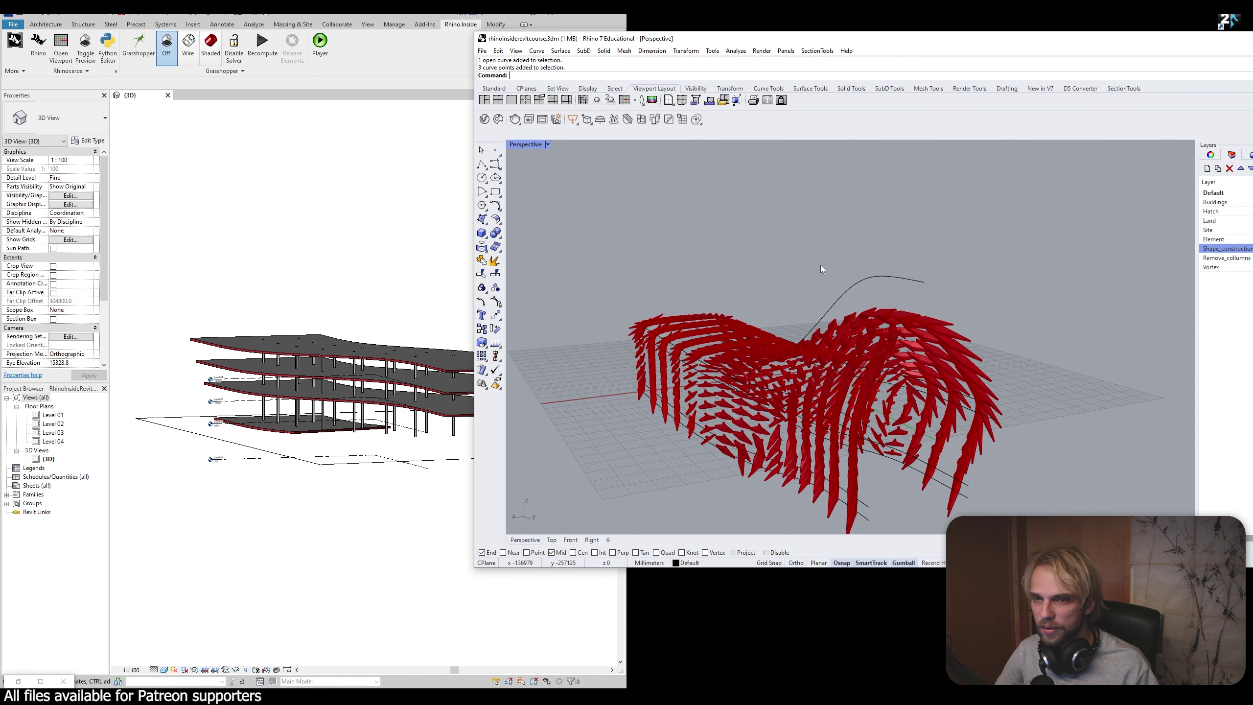
left_click_drag(739, 34, 447, 45)
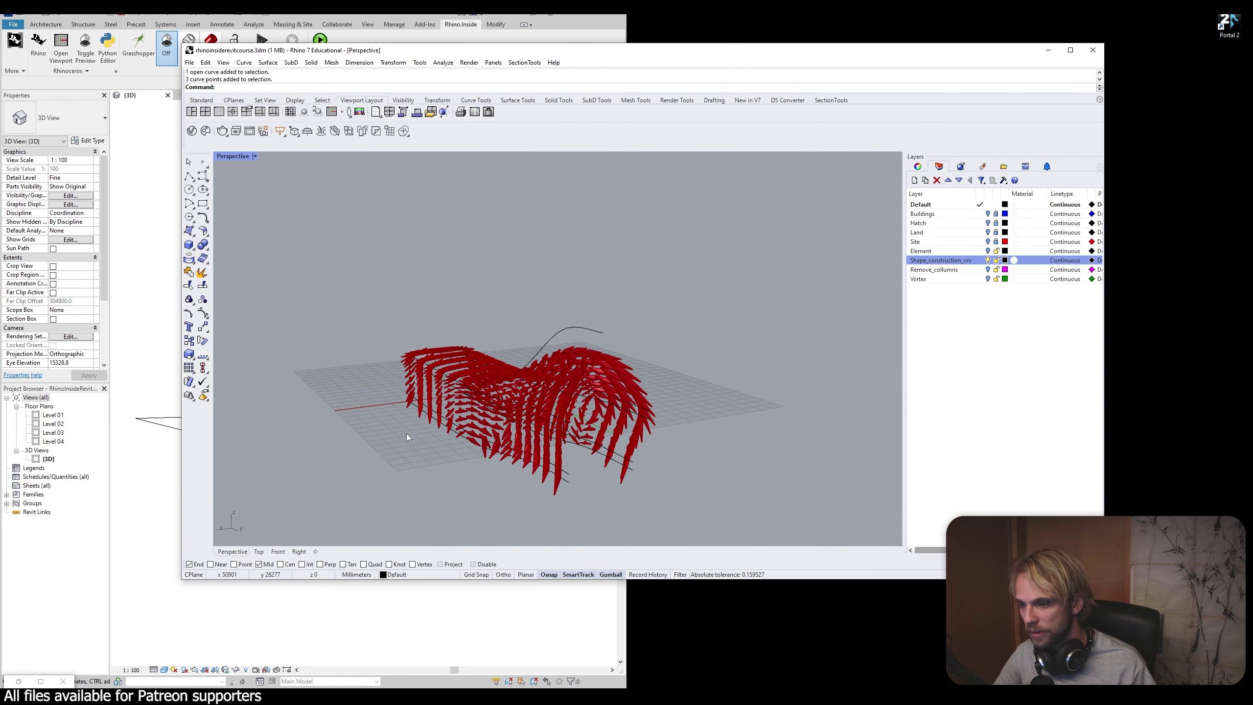
Restore the Grasshopper window and release the geometry held by the Data Dam to the Add Geometry DirectShape components
left_click(21, 680)
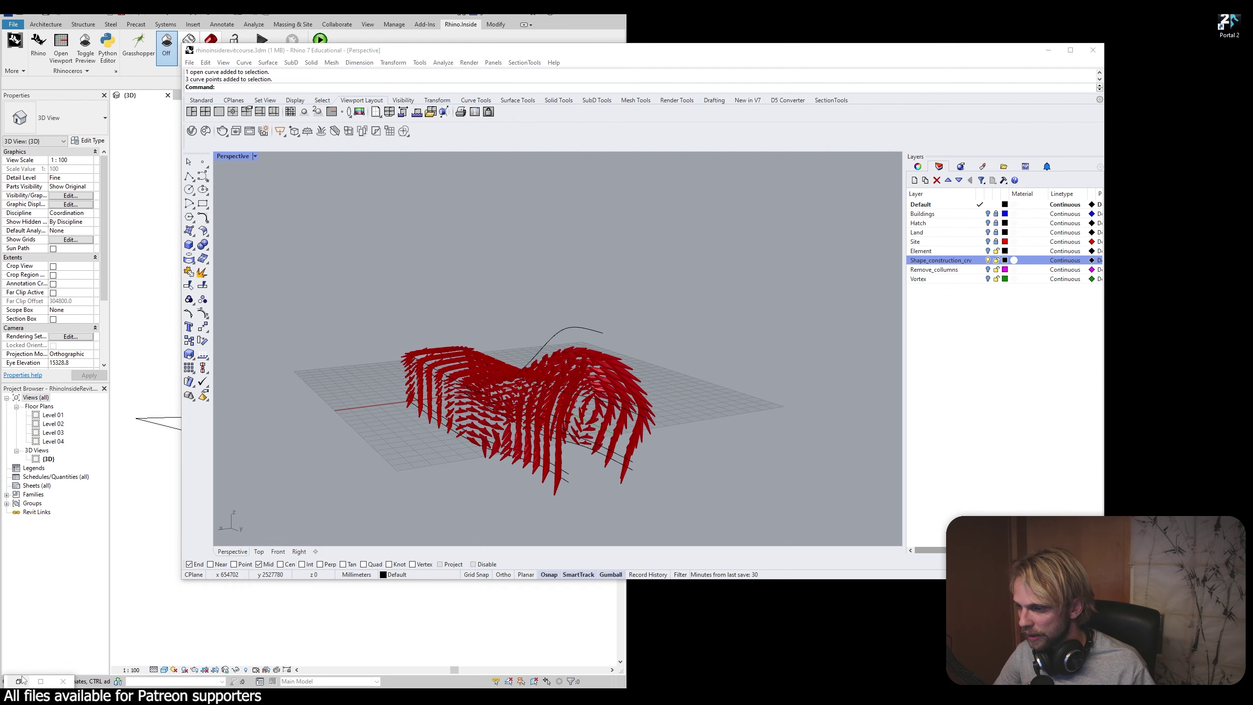
left_click(20, 682)
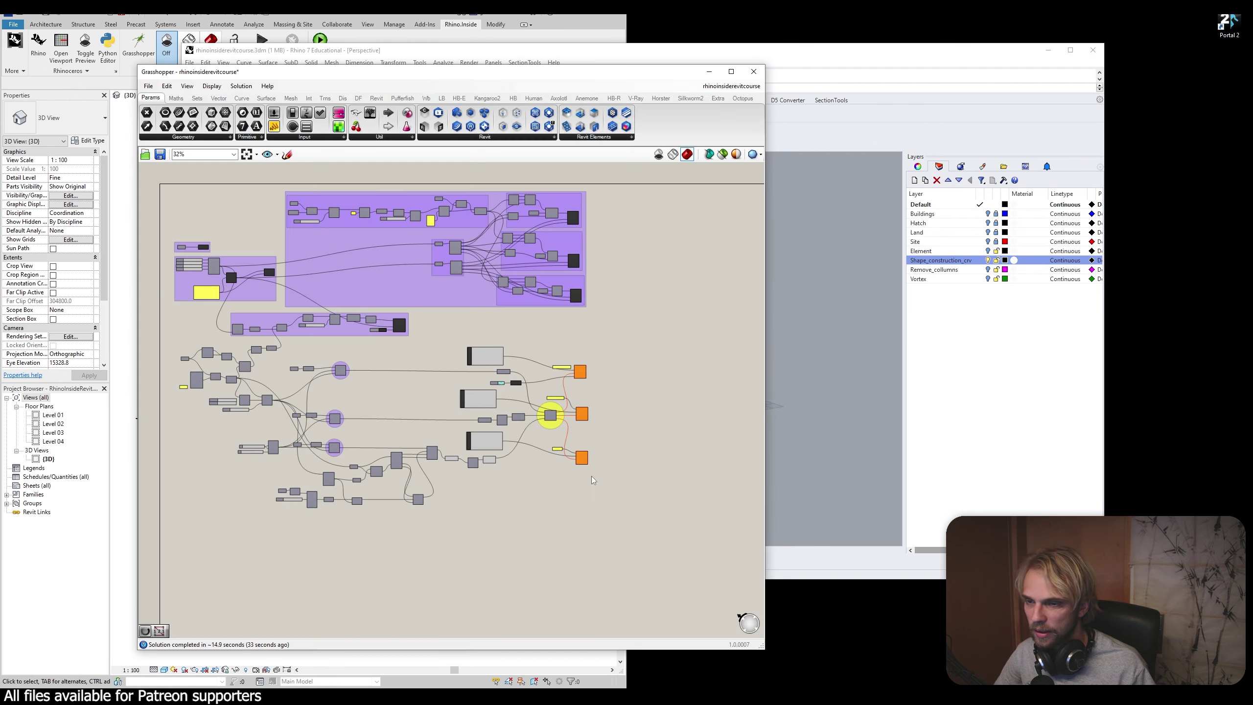
scroll(567, 419, "up", 6)
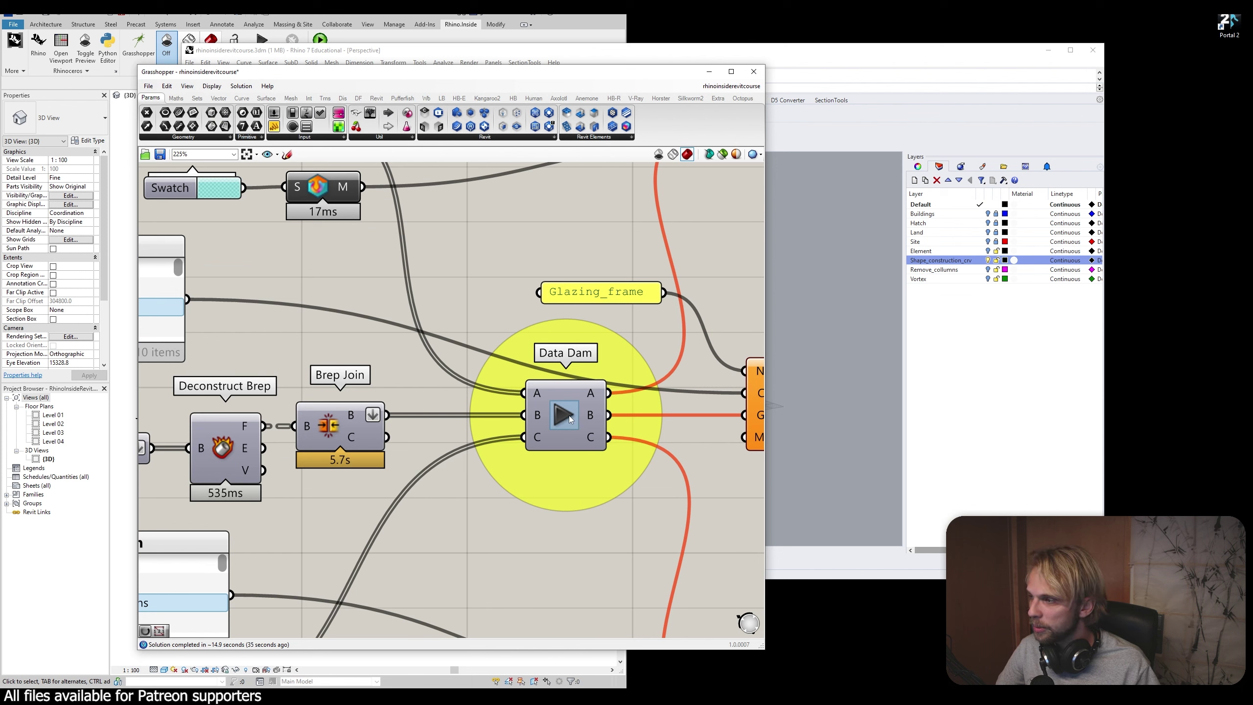
left_click(564, 415)
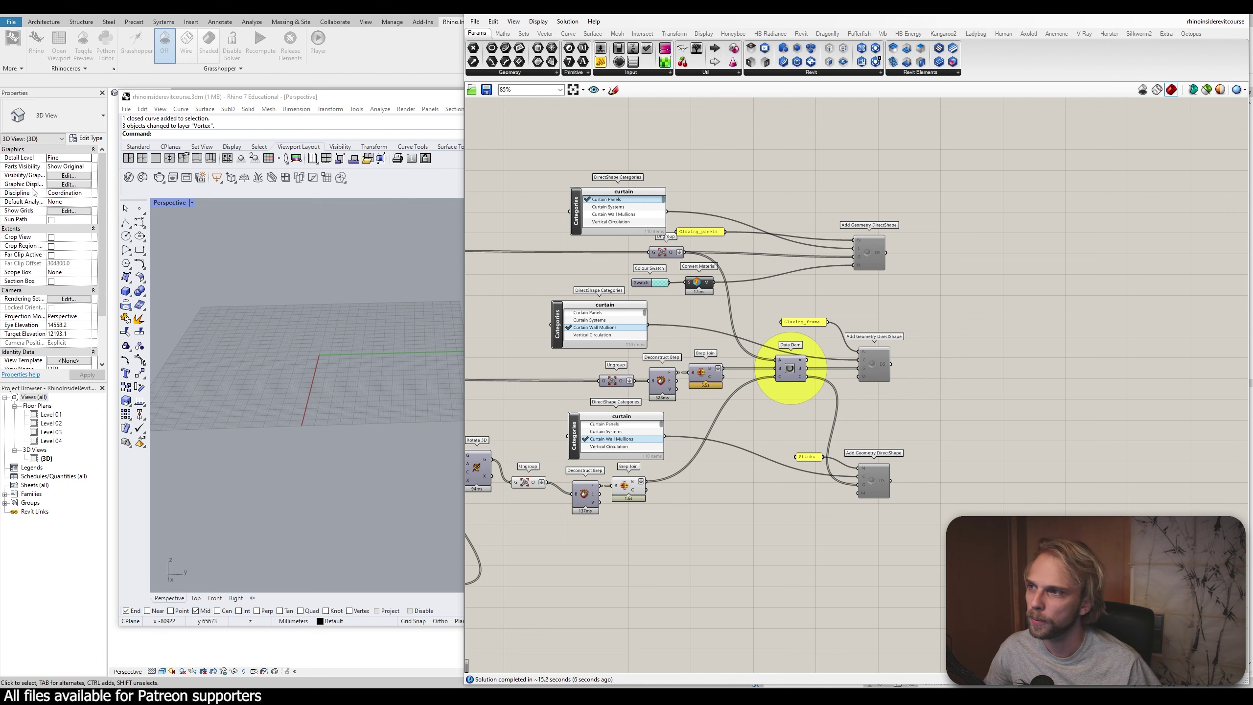
Narrow the Grasshopper window from its inner edge and position the Rhino window beside it
left_click(327, 97)
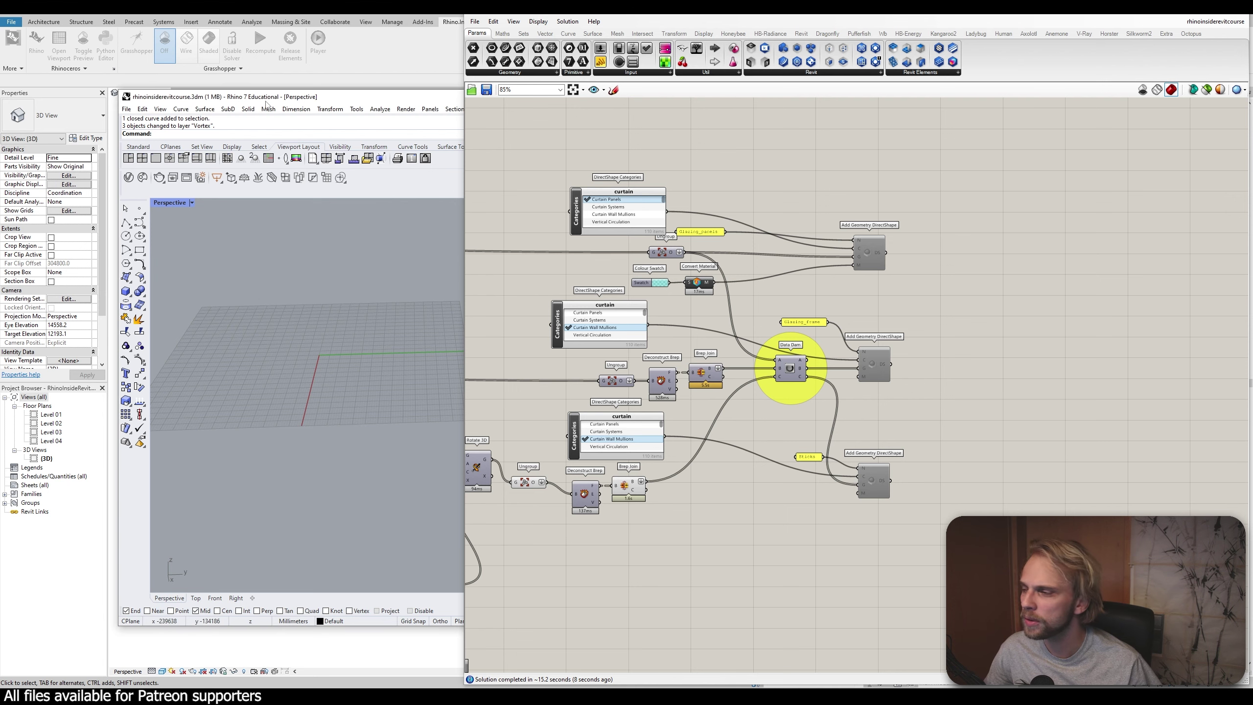
left_click_drag(320, 97, 240, 133)
left_click_drag(459, 112, 926, 114)
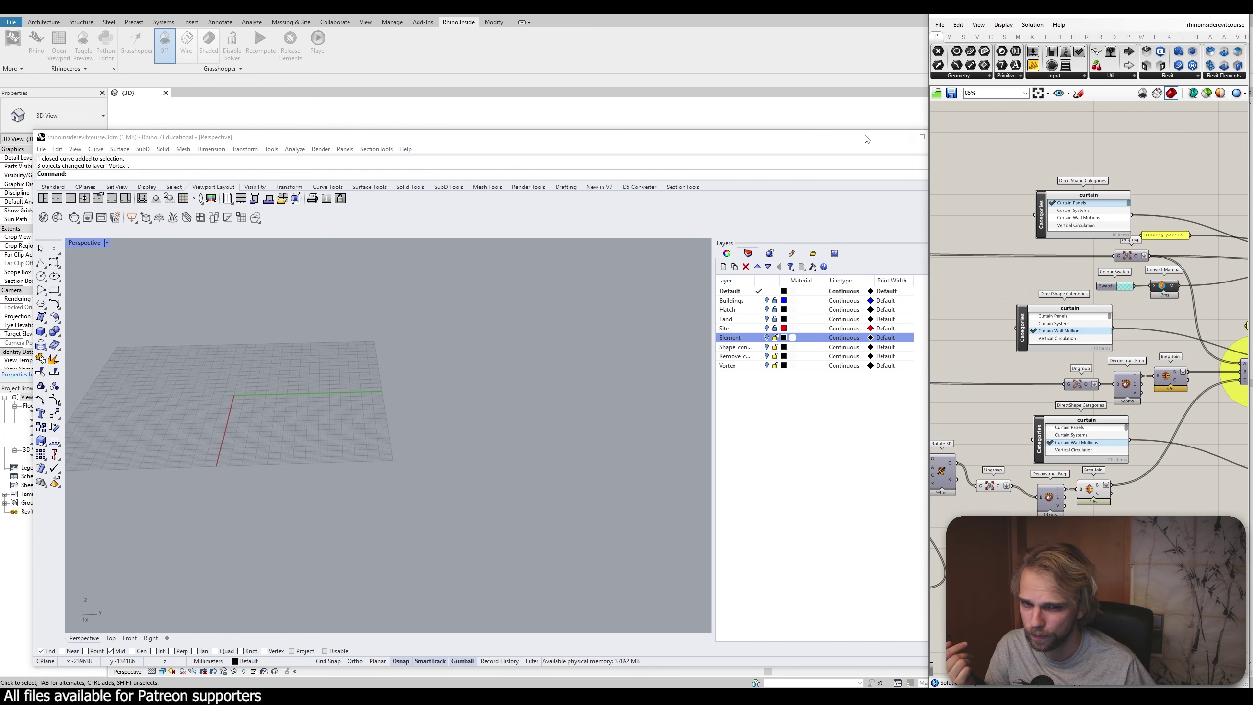
mouse_move(866, 139)
left_mouse_down()
mouse_move(869, 185)
mouse_move(872, 154)
left_mouse_up()
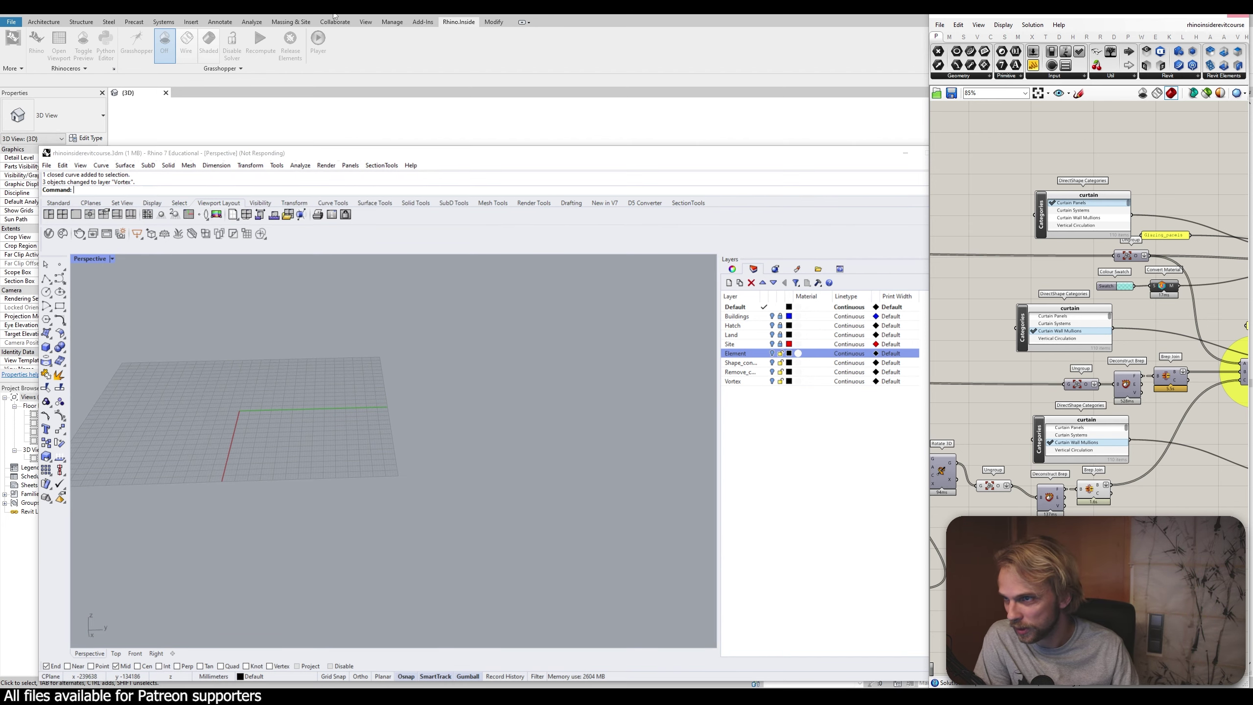
left_click(406, 155)
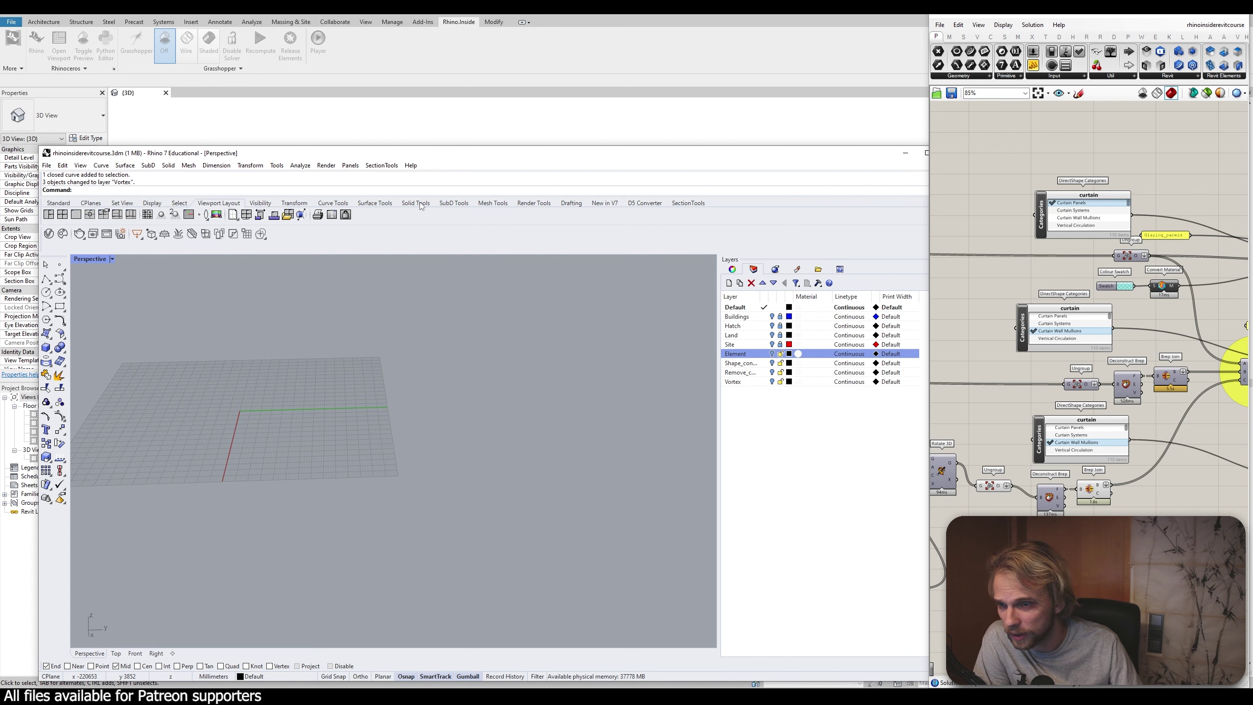
mouse_move(597, 157)
left_mouse_down()
mouse_move(597, 250)
mouse_move(593, 162)
left_mouse_up()
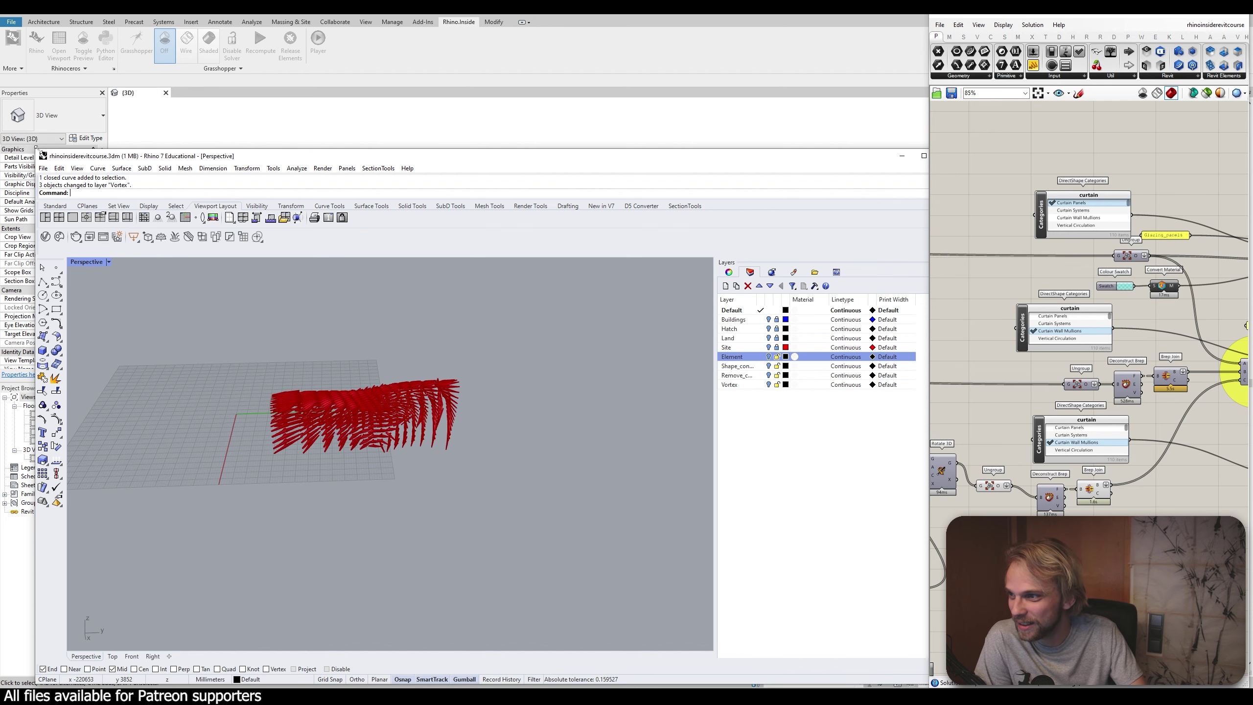
Shrink the Rhino window below the Revit 3D view and orbit that view to examine the facade from above
left_click_drag(37, 150, 88, 354)
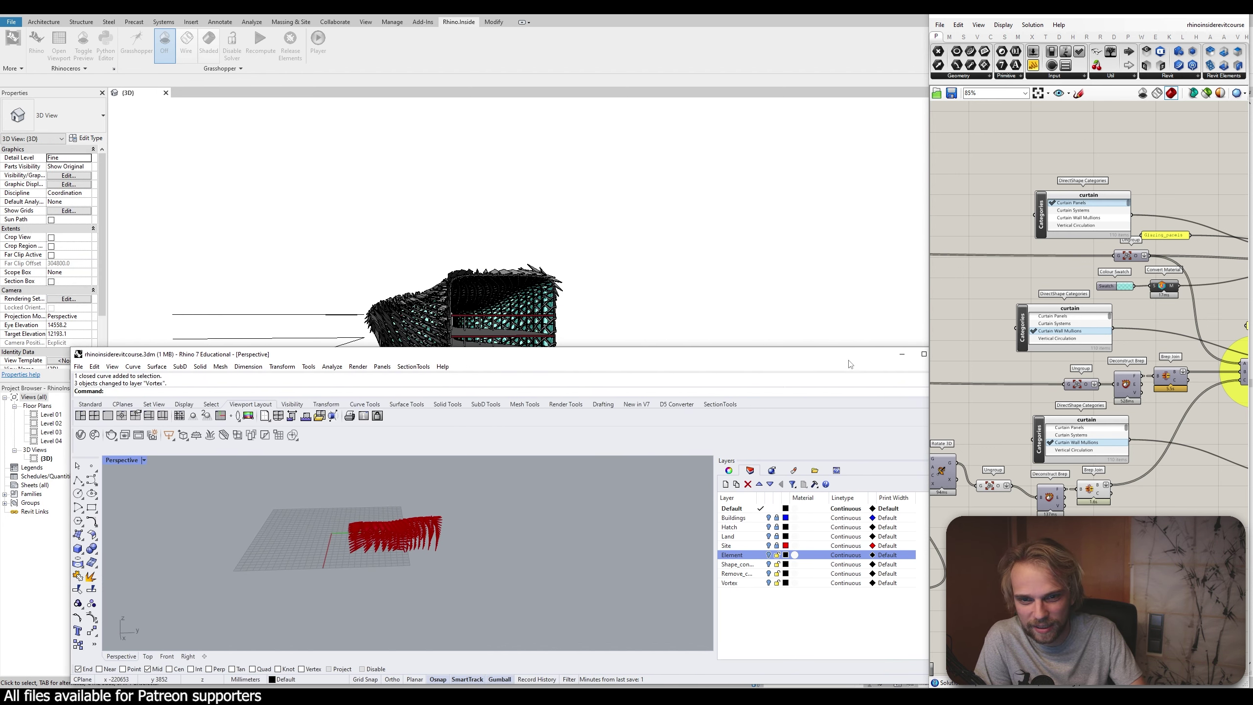
left_click(901, 354)
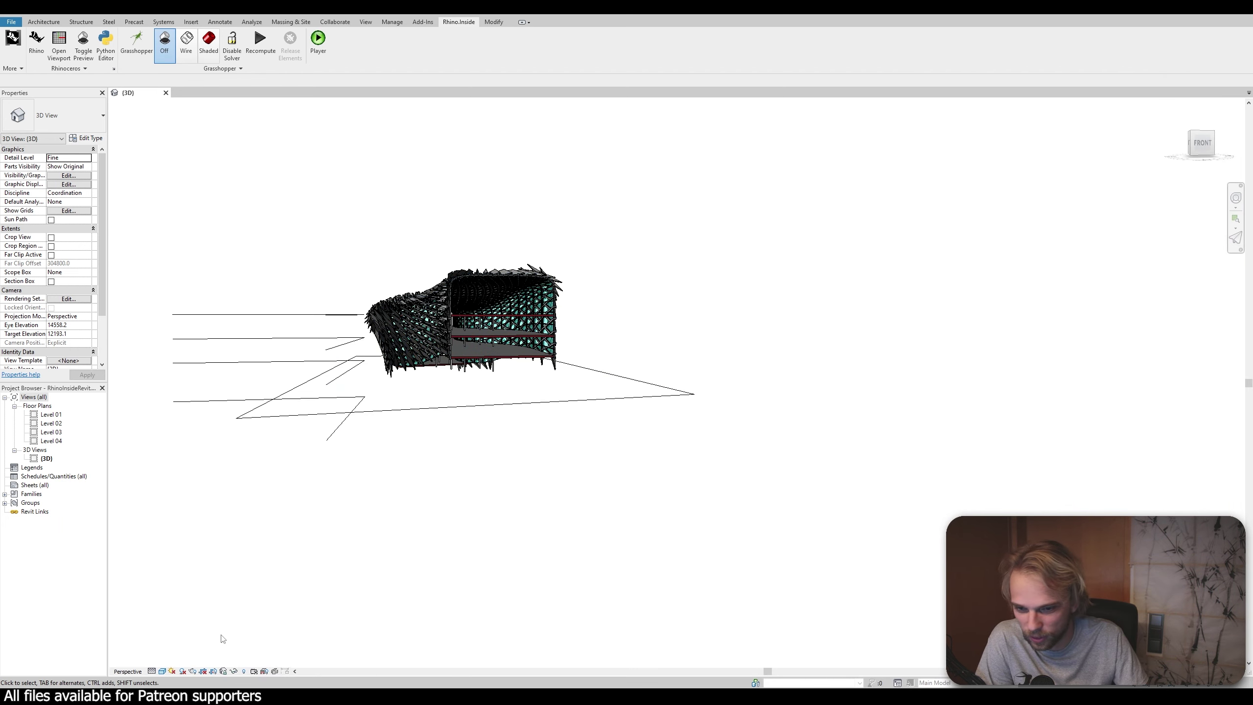
key("alt+Tab")
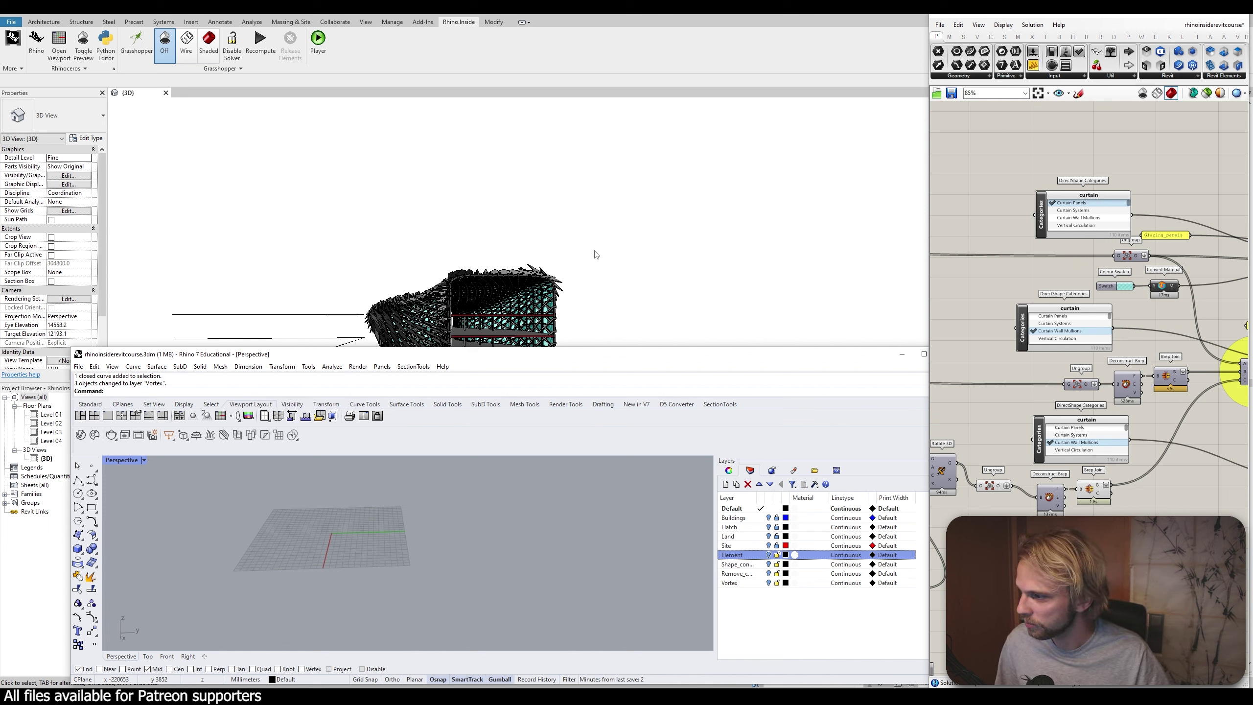
middle_click_drag(596, 255, 627, 195, "shift")
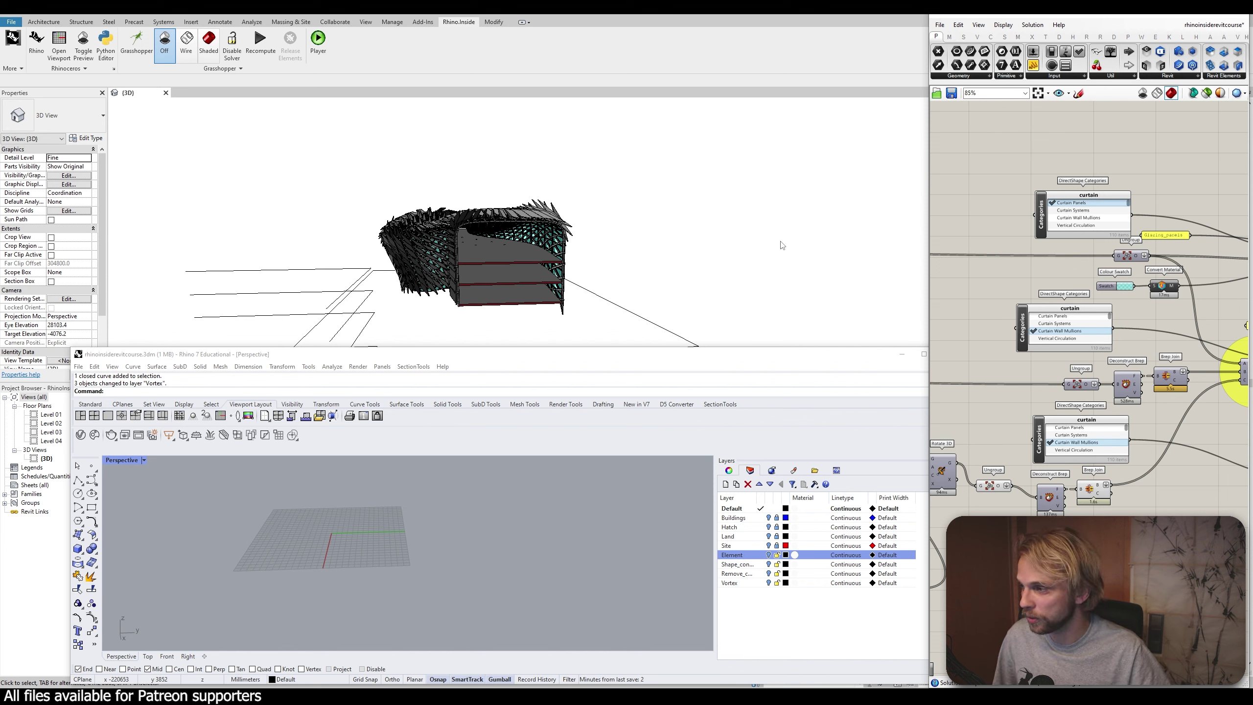
Widen the Grasshopper window over the Revit view and move the glass Add Geometry DirectShape component slightly upward
left_click_drag(928, 222, 690, 246)
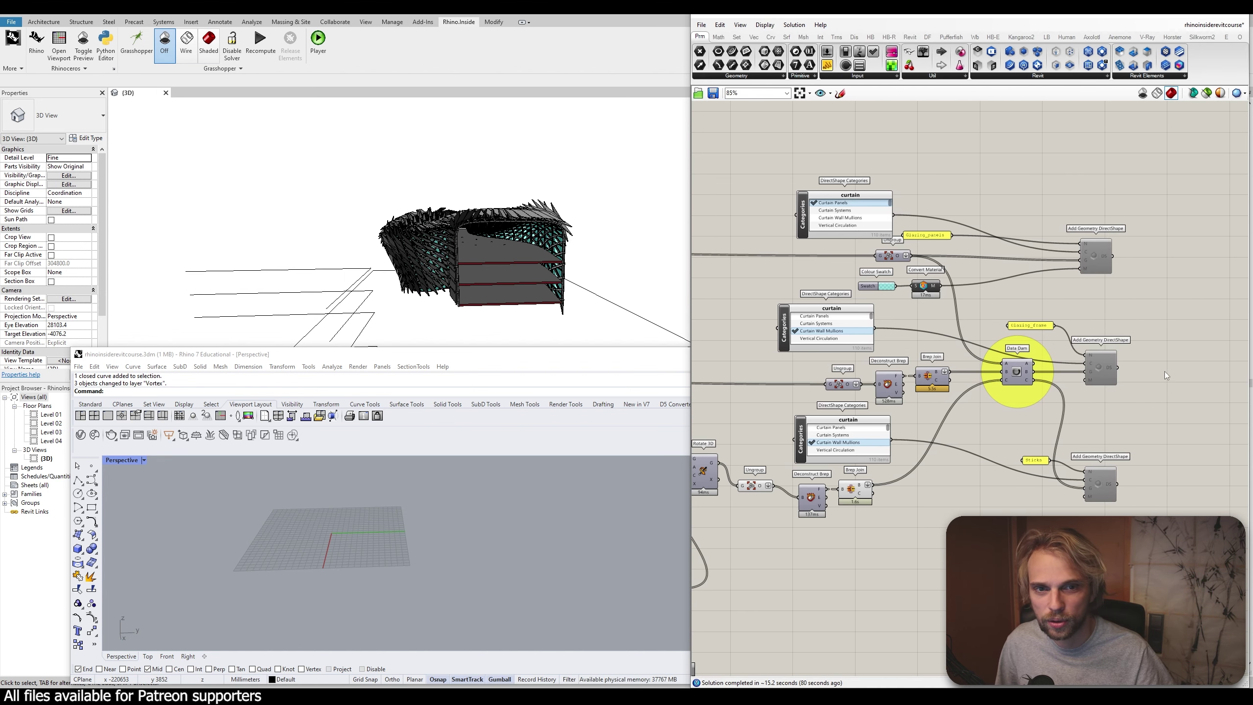
right_click_drag(1166, 363, 990, 322)
left_click_drag(890, 146, 993, 497)
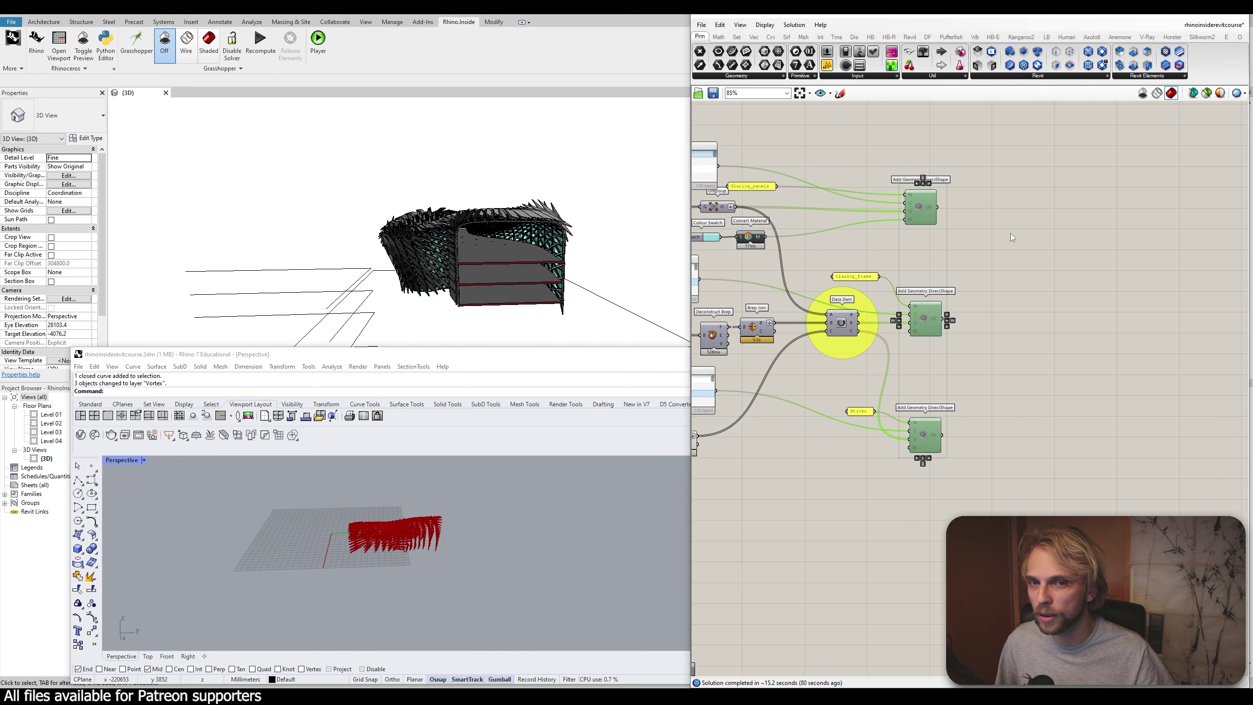
left_click(1010, 233)
mouse_move(929, 200)
left_mouse_down()
mouse_move(903, 209)
mouse_move(930, 188)
left_mouse_up()
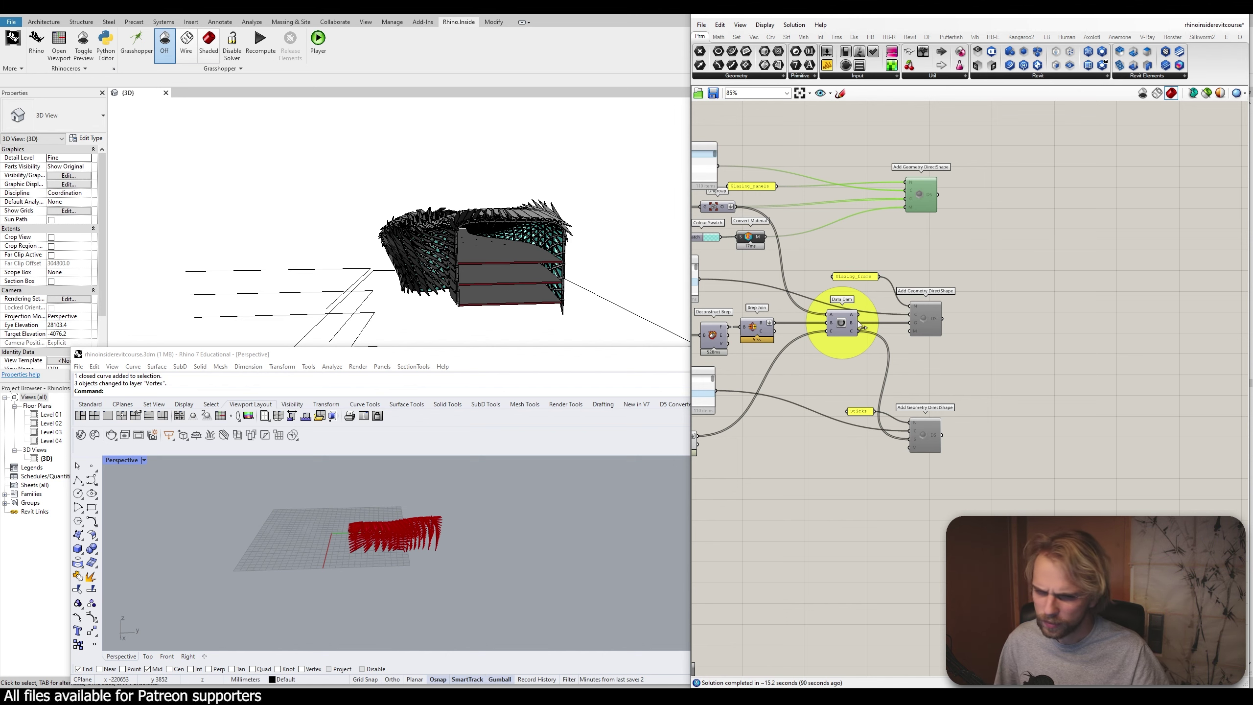
Connect Data Dam output A to the G input of the glass Add Geometry DirectShape component, replacing its direct wire
scroll(874, 273, "up", 2)
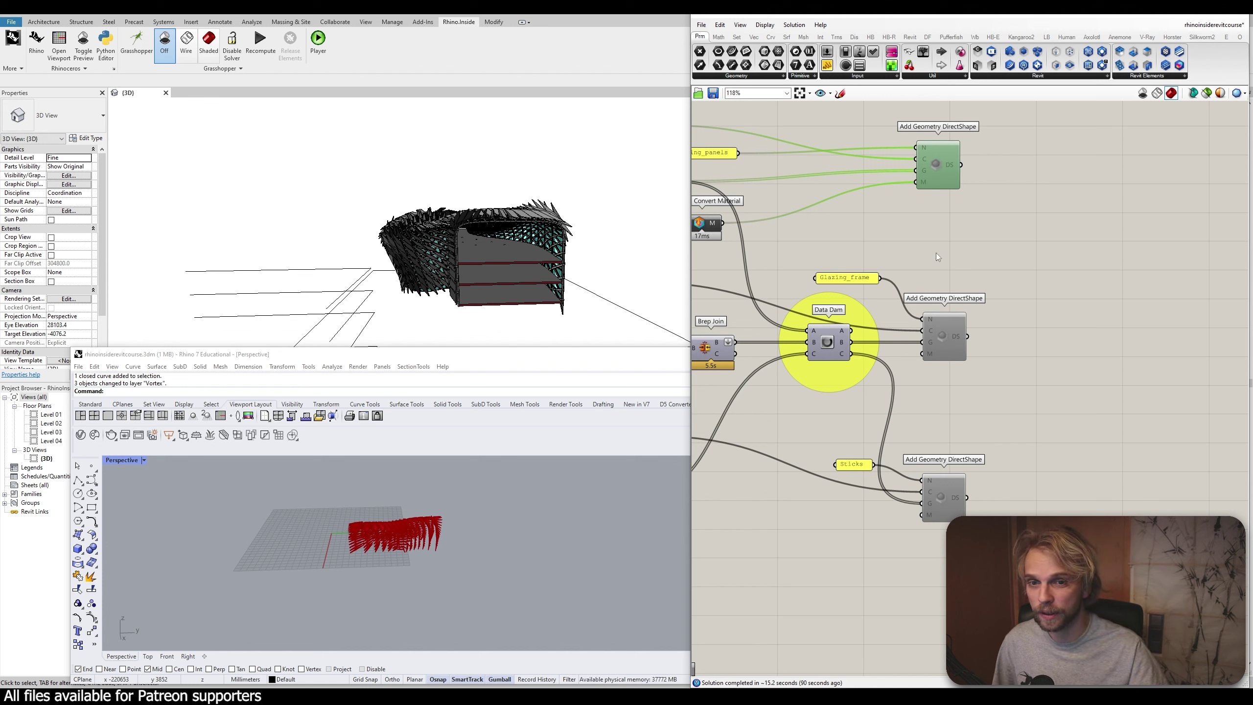
left_click(955, 241)
left_click_drag(852, 331, 916, 170)
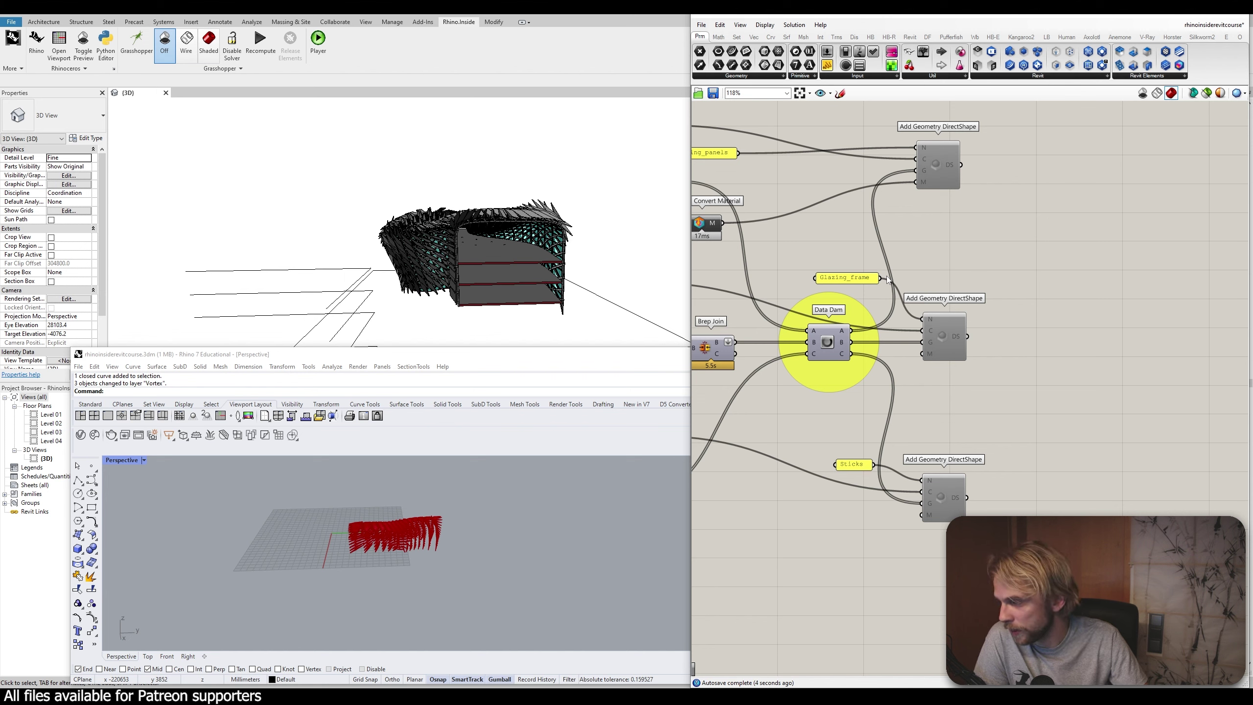
Enable the Add Geometry DirectShape components for the glazing panels and the glazing frame
left_click_drag(1023, 513, 905, 156)
left_click(1063, 241)
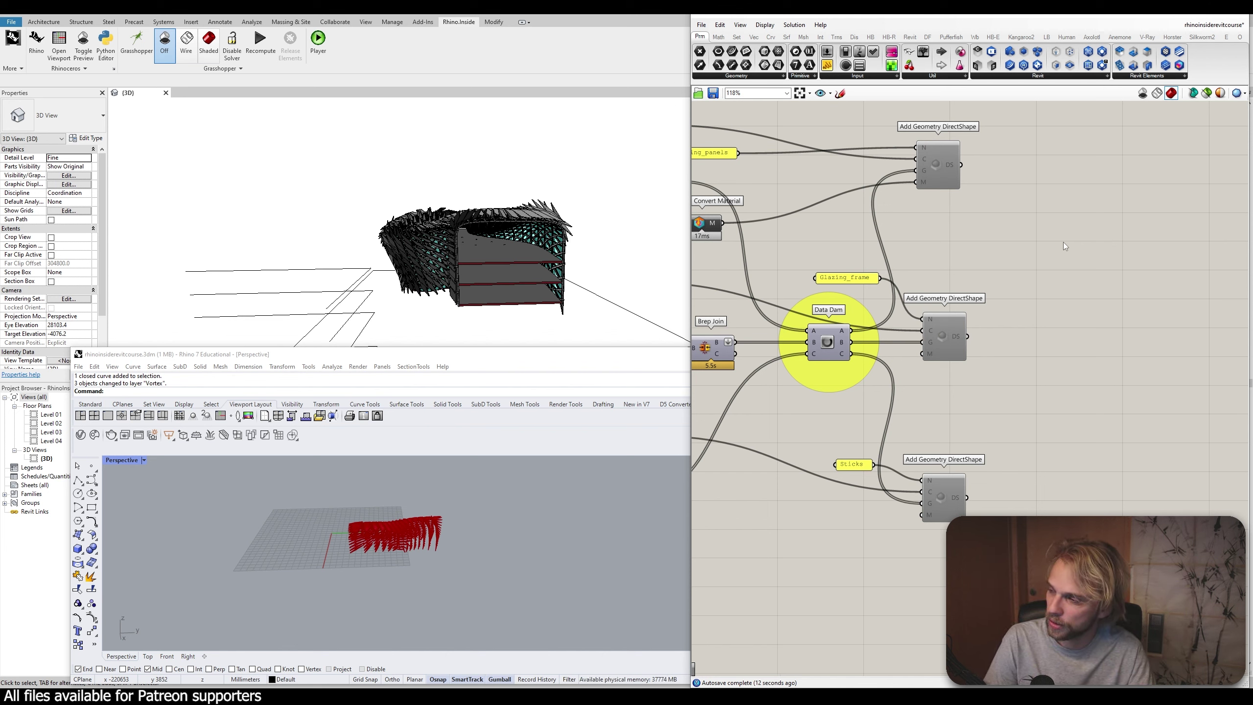
left_click(937, 167)
middle_click(937, 169)
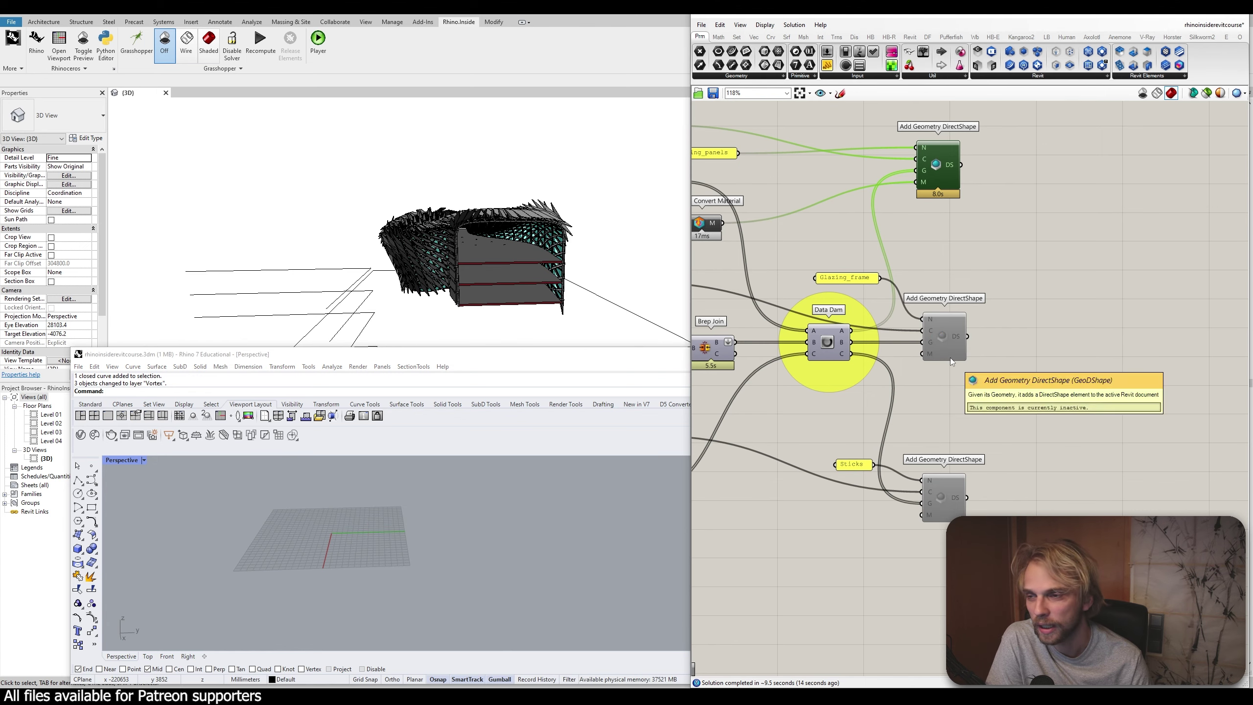
left_click(953, 336)
middle_click(951, 340)
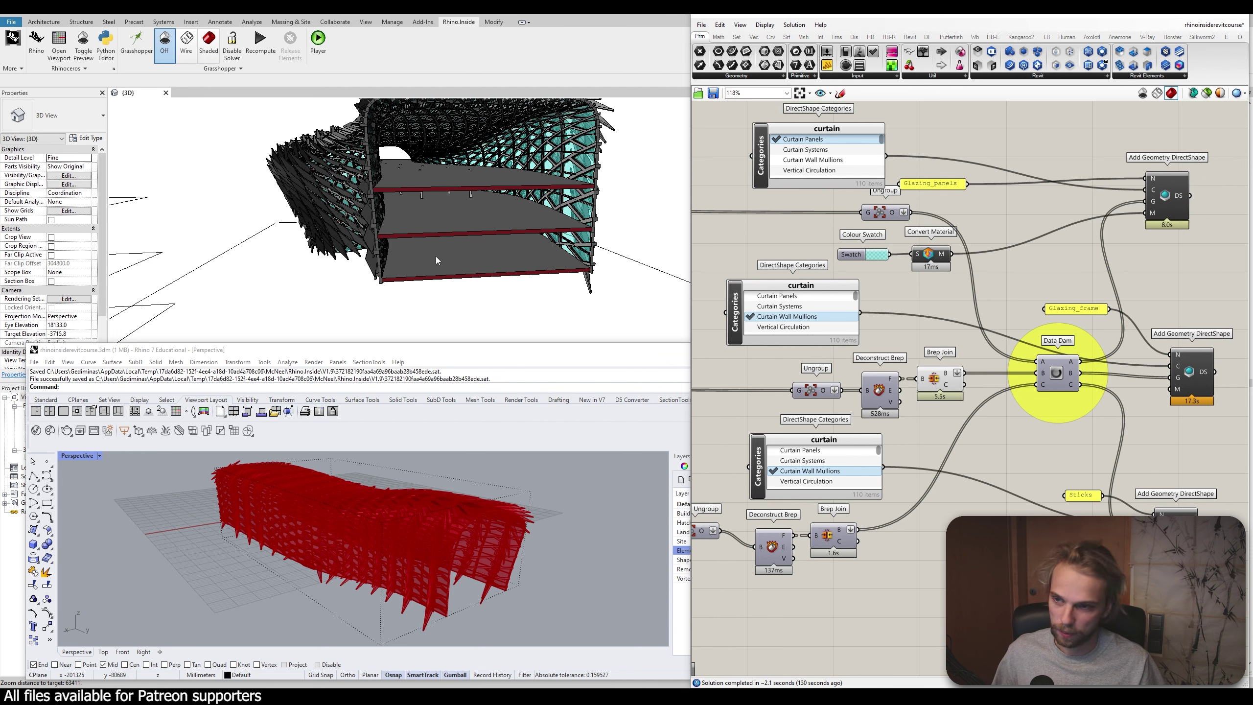
Examine the Data Dam wiring and the generated facade in the Revit 3D view from several sides
right_click(1035, 281)
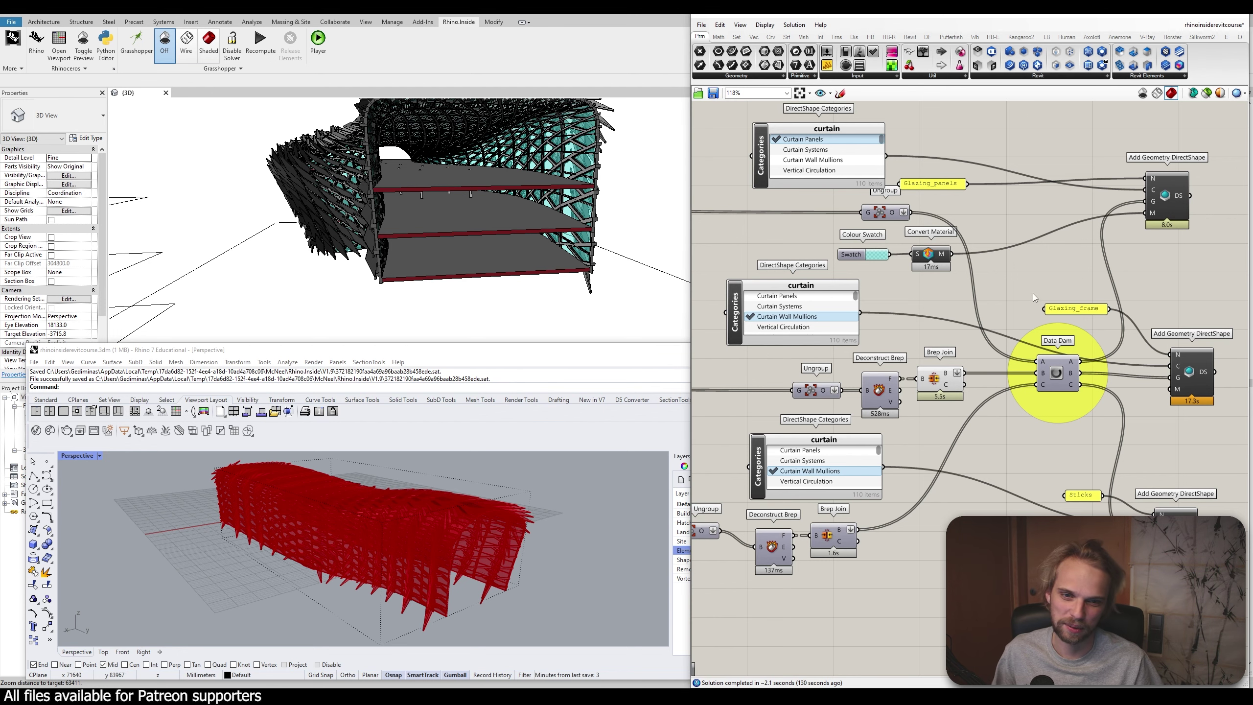
scroll(1080, 400, "up", 4)
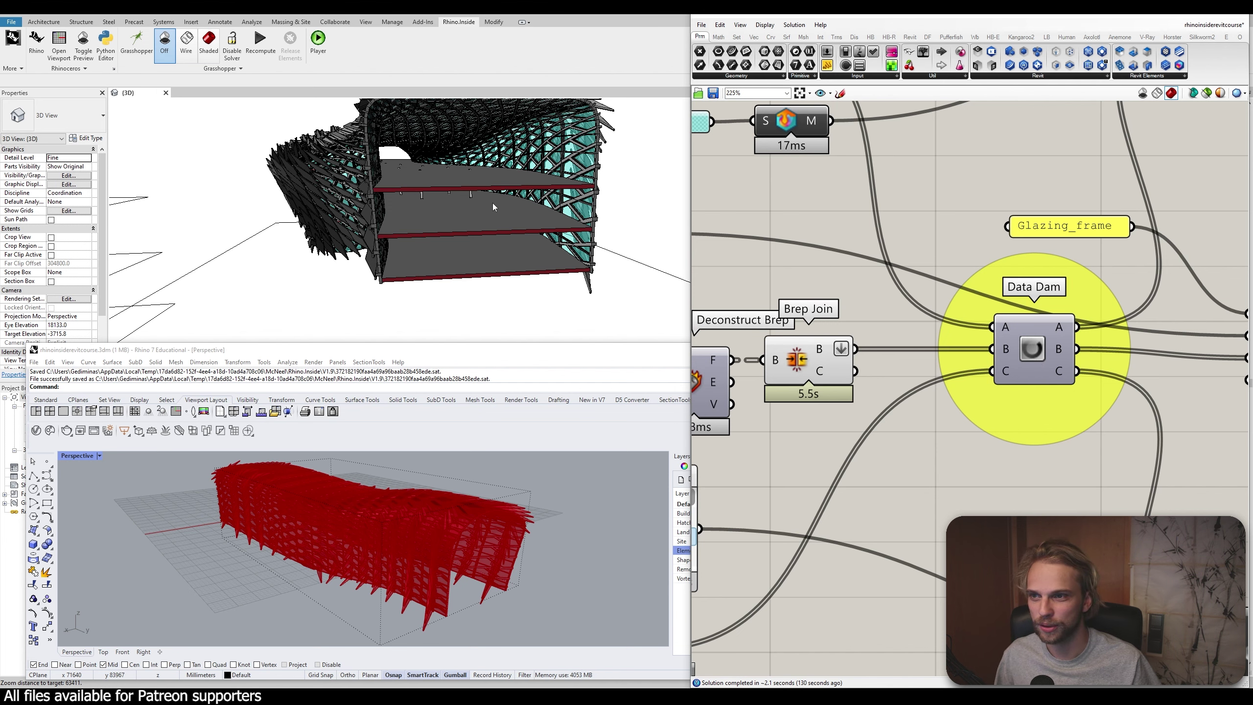
scroll(296, 208, "down", 3)
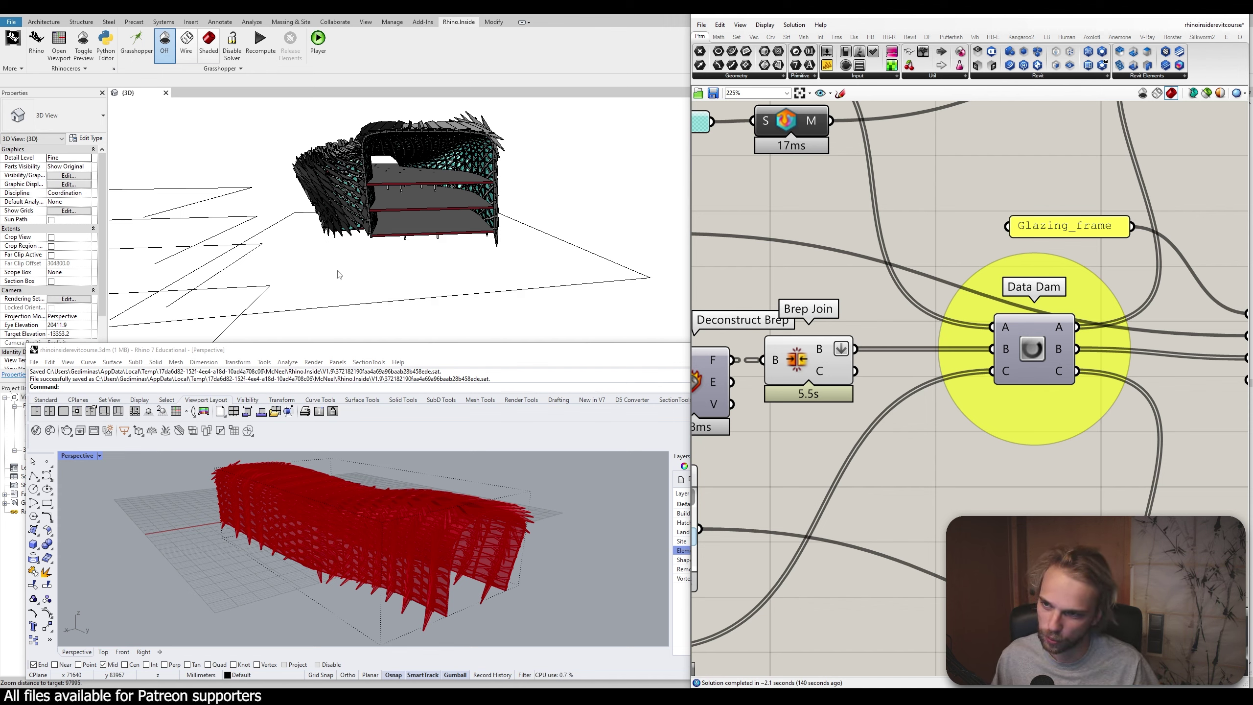
scroll(363, 267, "down", 5)
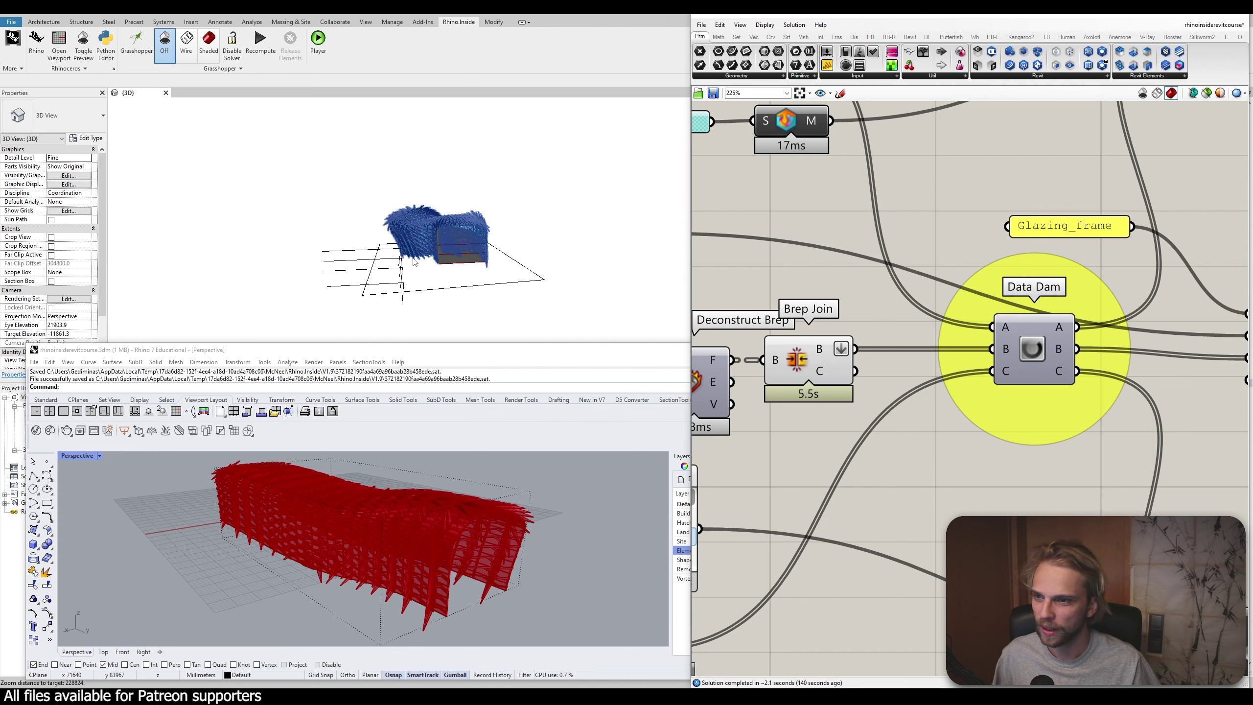
scroll(414, 260, "up", 4)
left_click(428, 278)
middle_click_drag(428, 279, 553, 308, "shift")
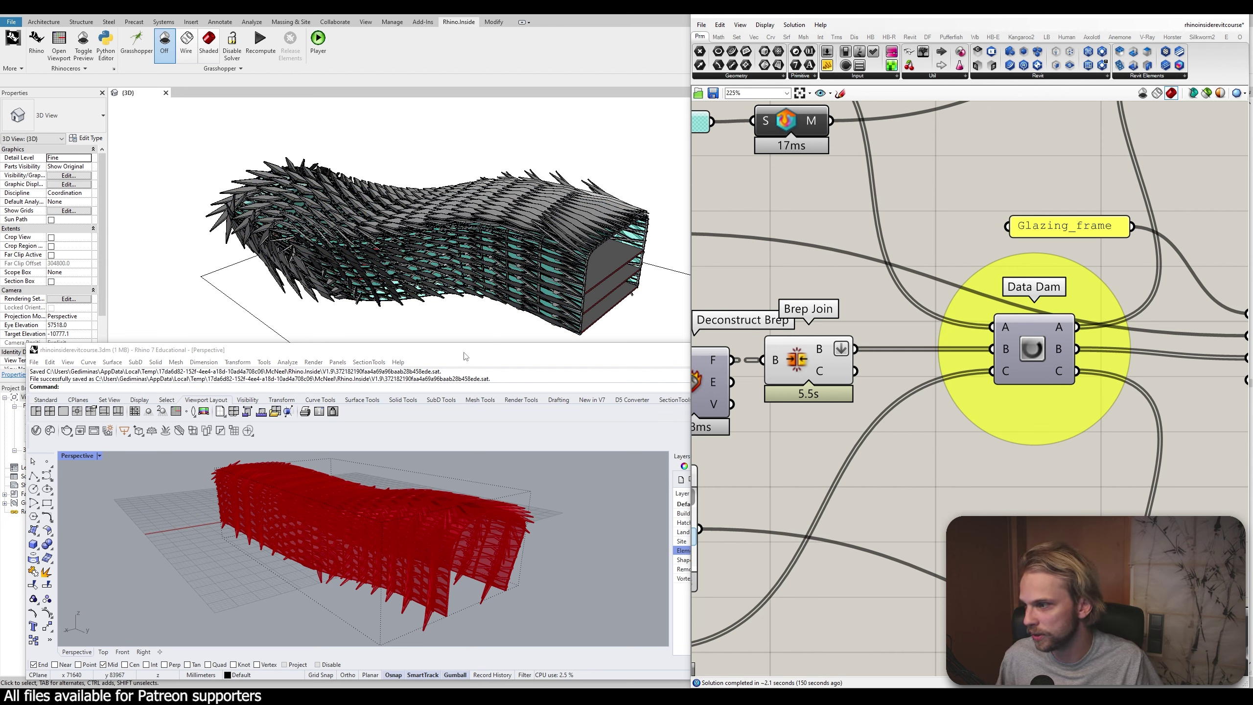
middle_click_drag(466, 343, 438, 308)
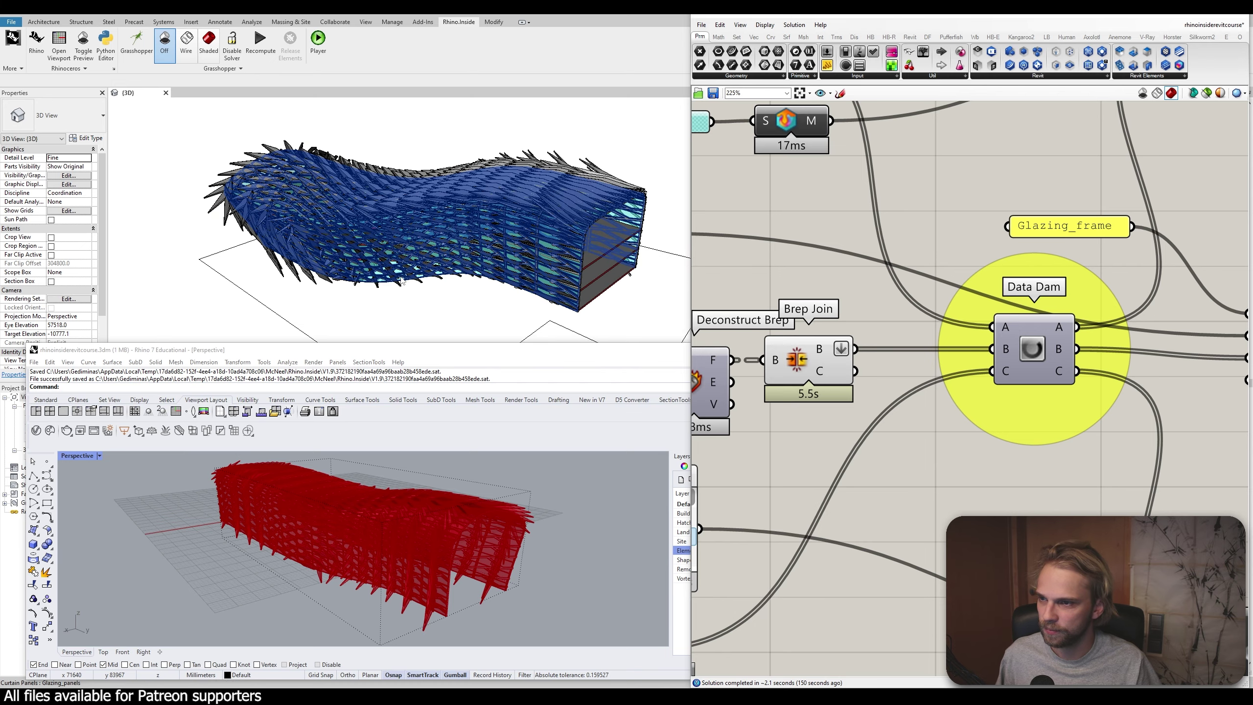
scroll(538, 197, "up", 8)
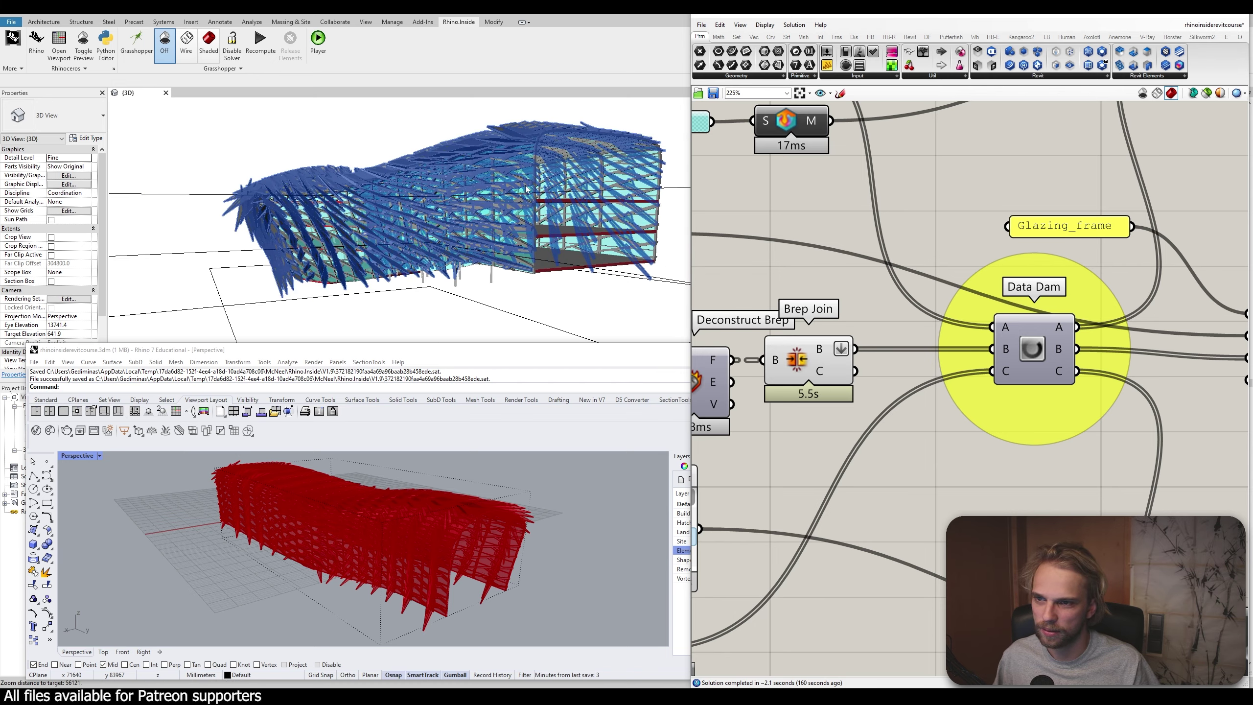
scroll(597, 285, "up", 3)
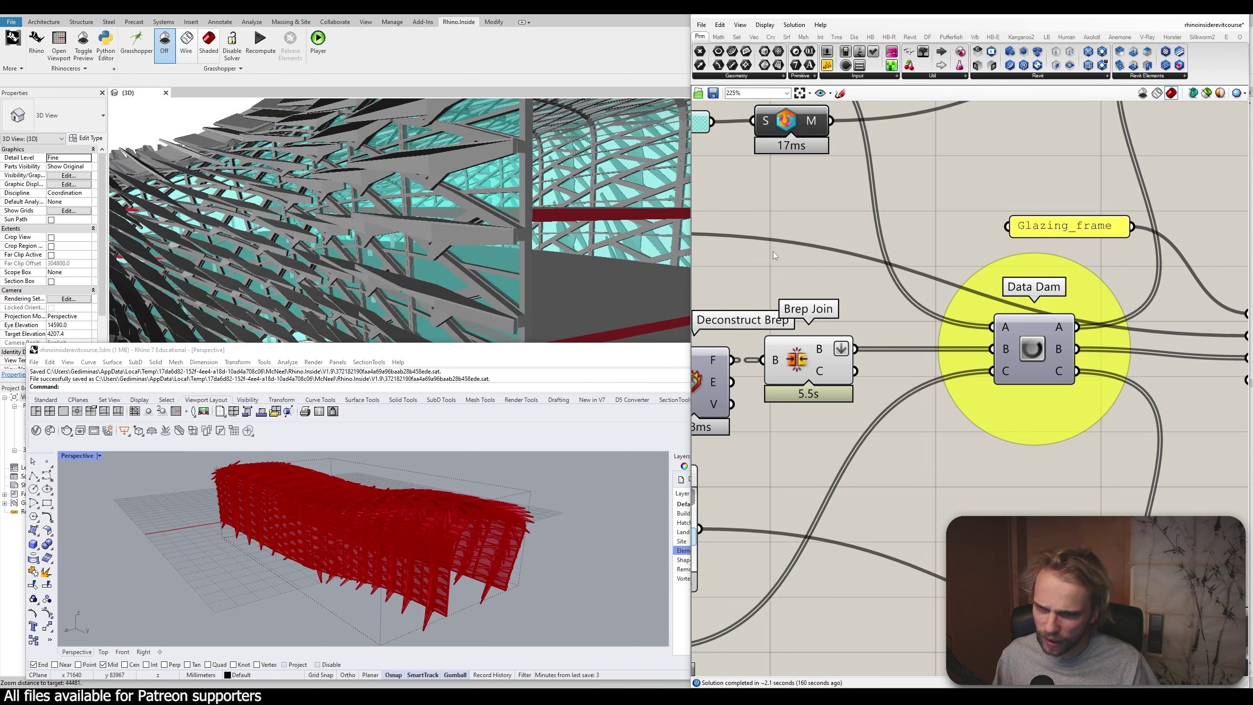
Examine up close where the red floor slab edges meet the facade glazing in the Revit 3D view
scroll(941, 212, "down", 1)
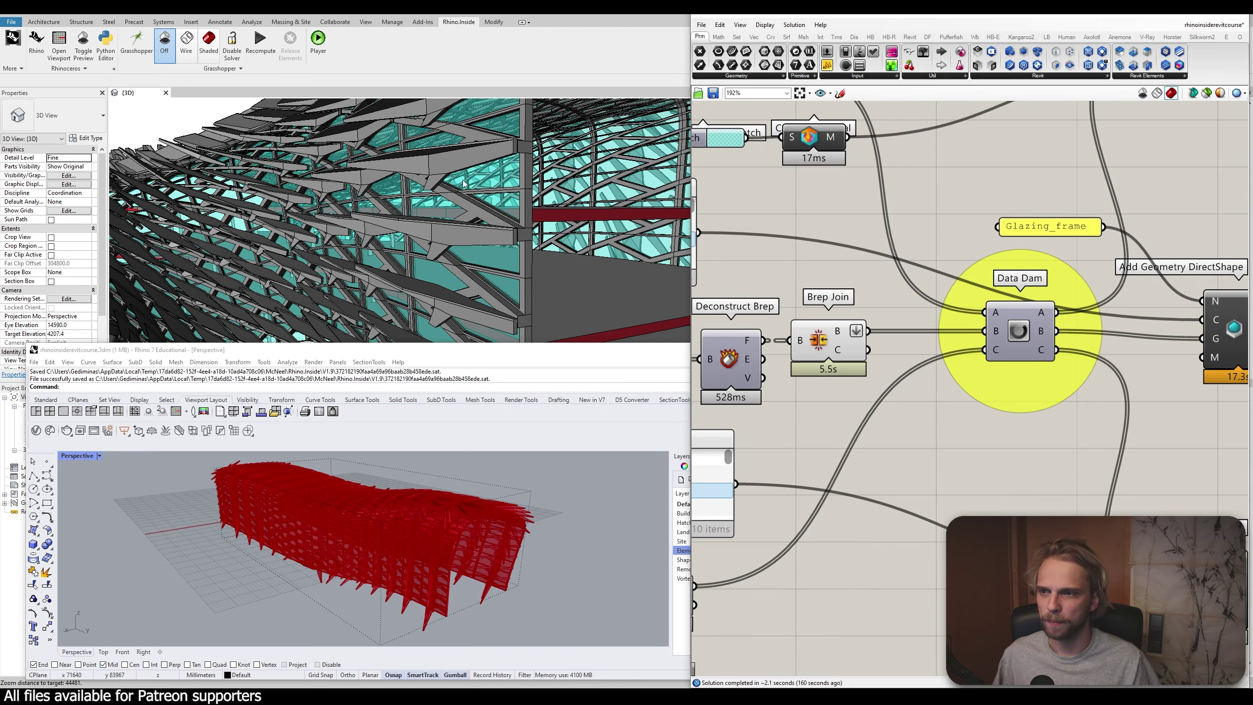
scroll(462, 184, "down", 4)
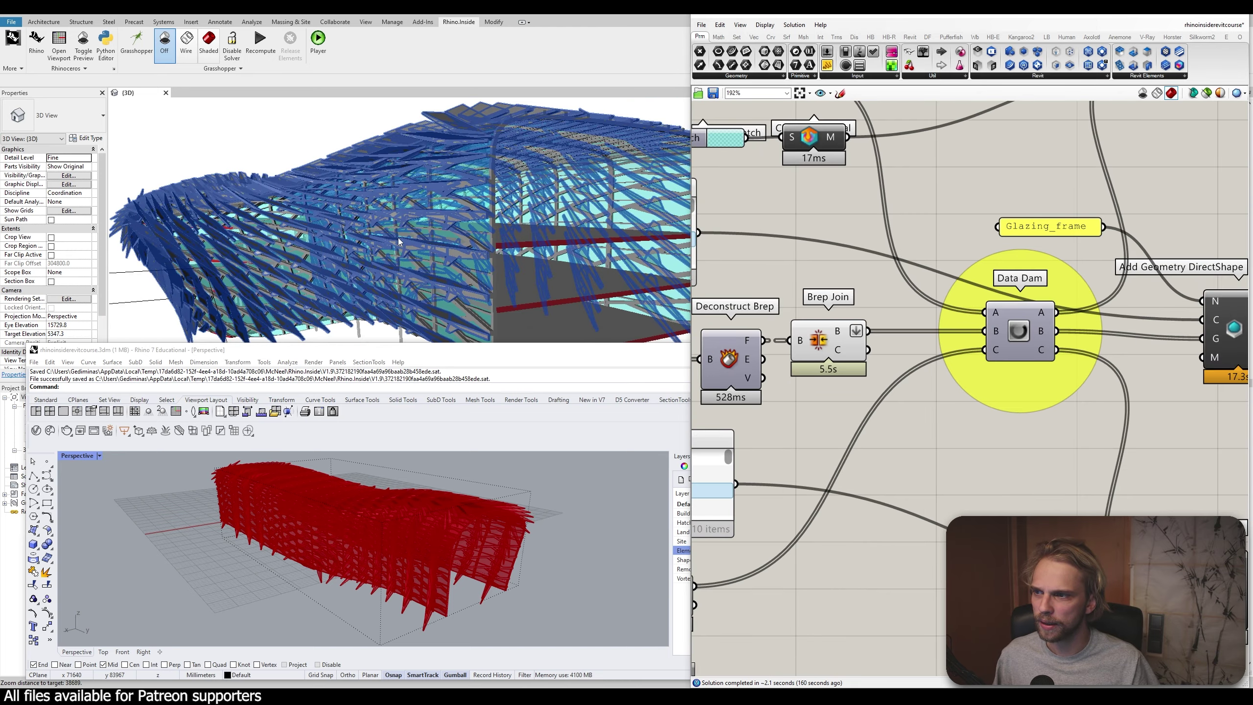
scroll(306, 234, "up", 3)
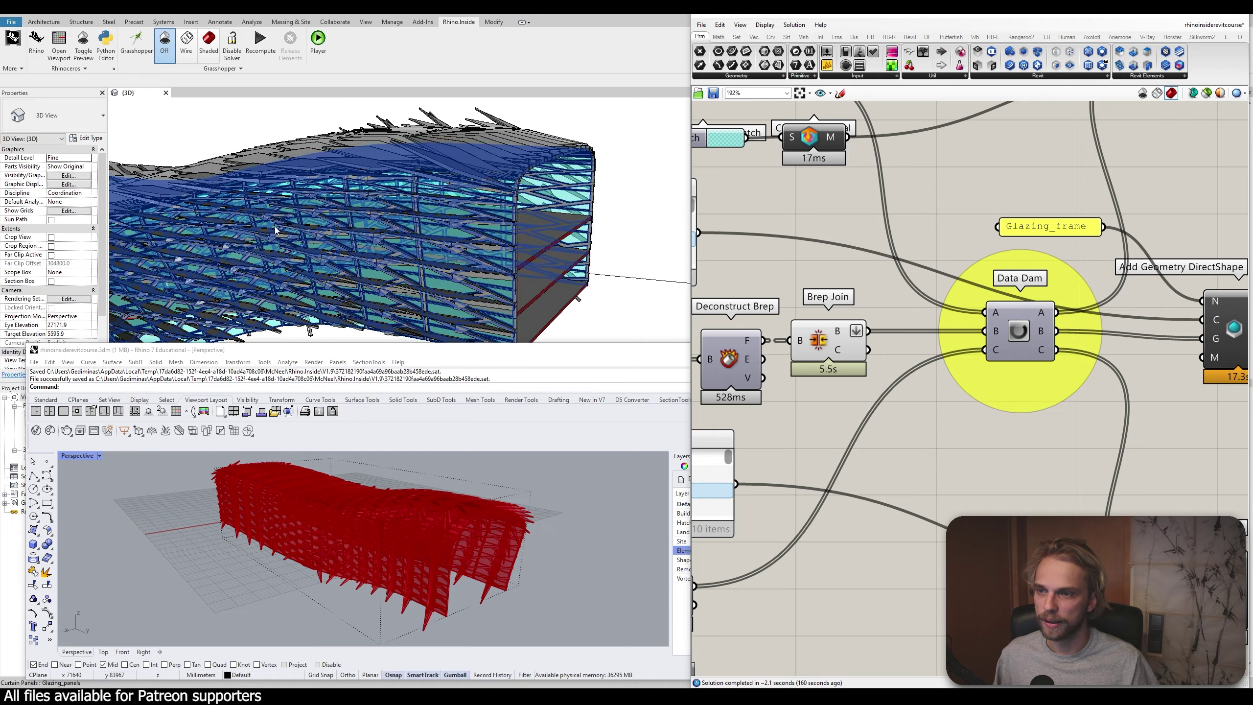
middle_click_drag(275, 230, 302, 248, "shift")
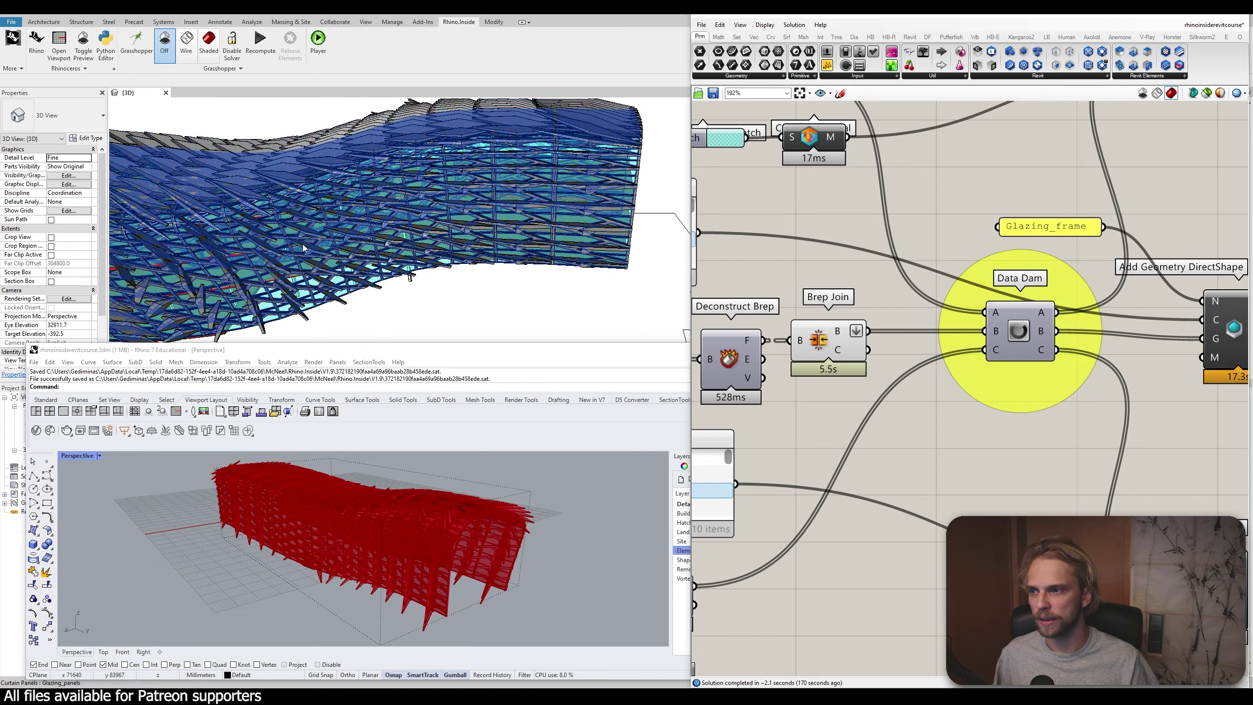
scroll(270, 243, "up", 5)
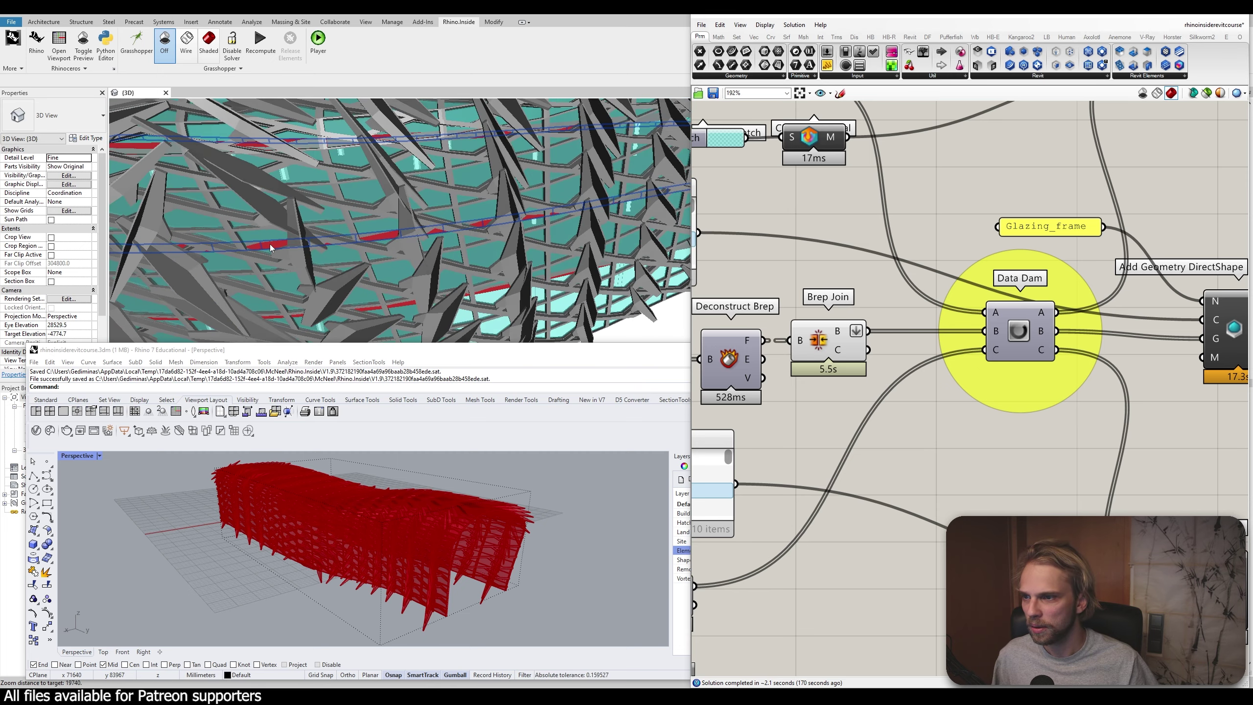
scroll(270, 244, "up", 2)
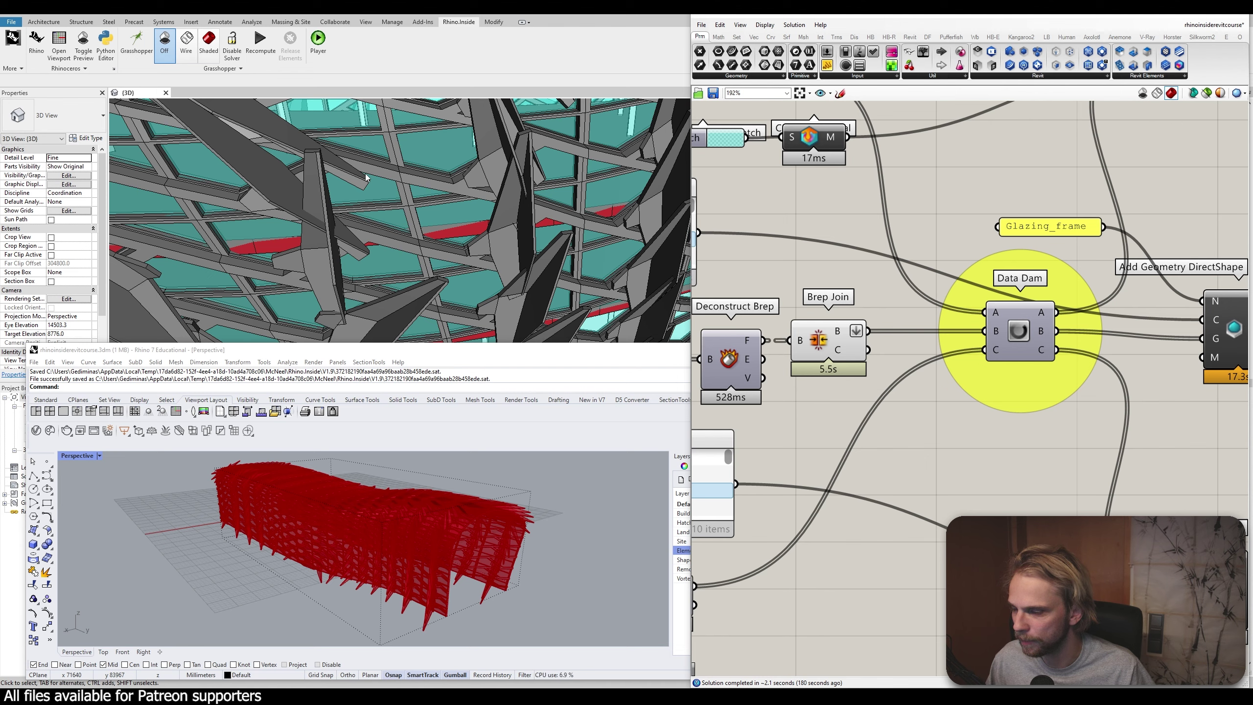
scroll(276, 252, "up", 2)
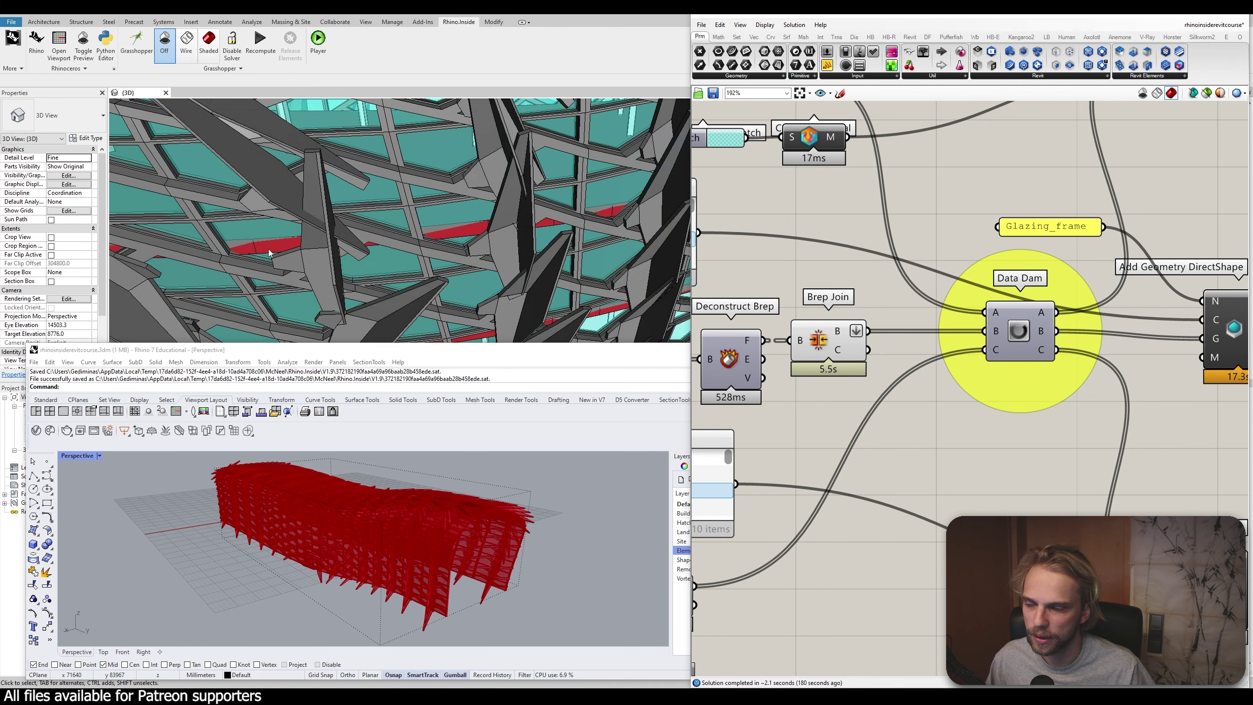
scroll(274, 248, "down", 10)
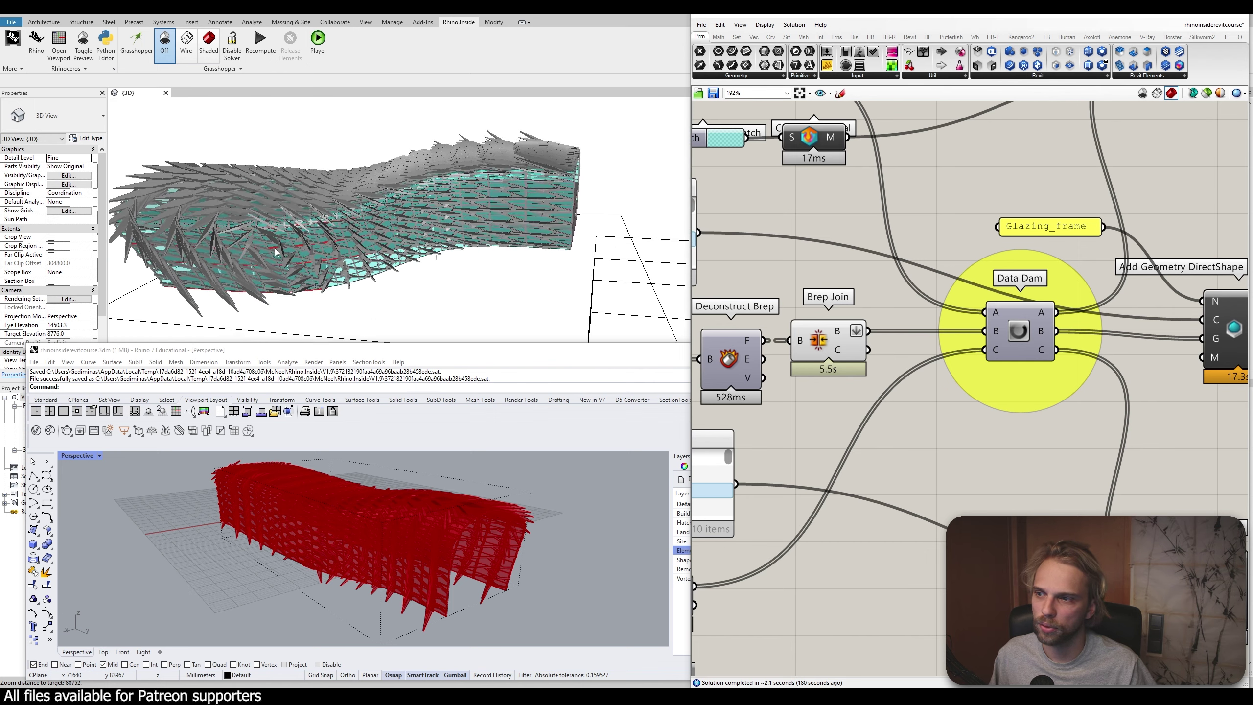
Orbit the Revit model to its open end and examine the floor slabs and columns inside
middle_click_drag(411, 267, 447, 255)
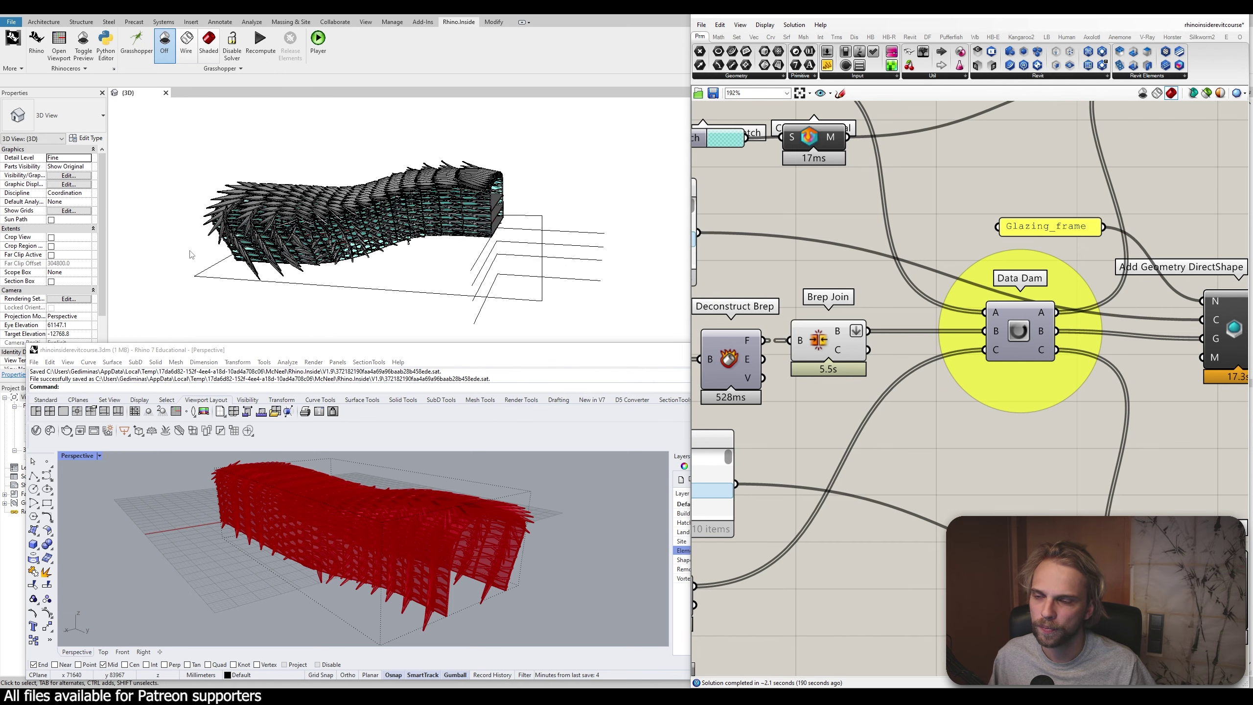
middle_click_drag(190, 256, 553, 183, "shift")
scroll(197, 254, "up", 1)
scroll(197, 254, "up", 8)
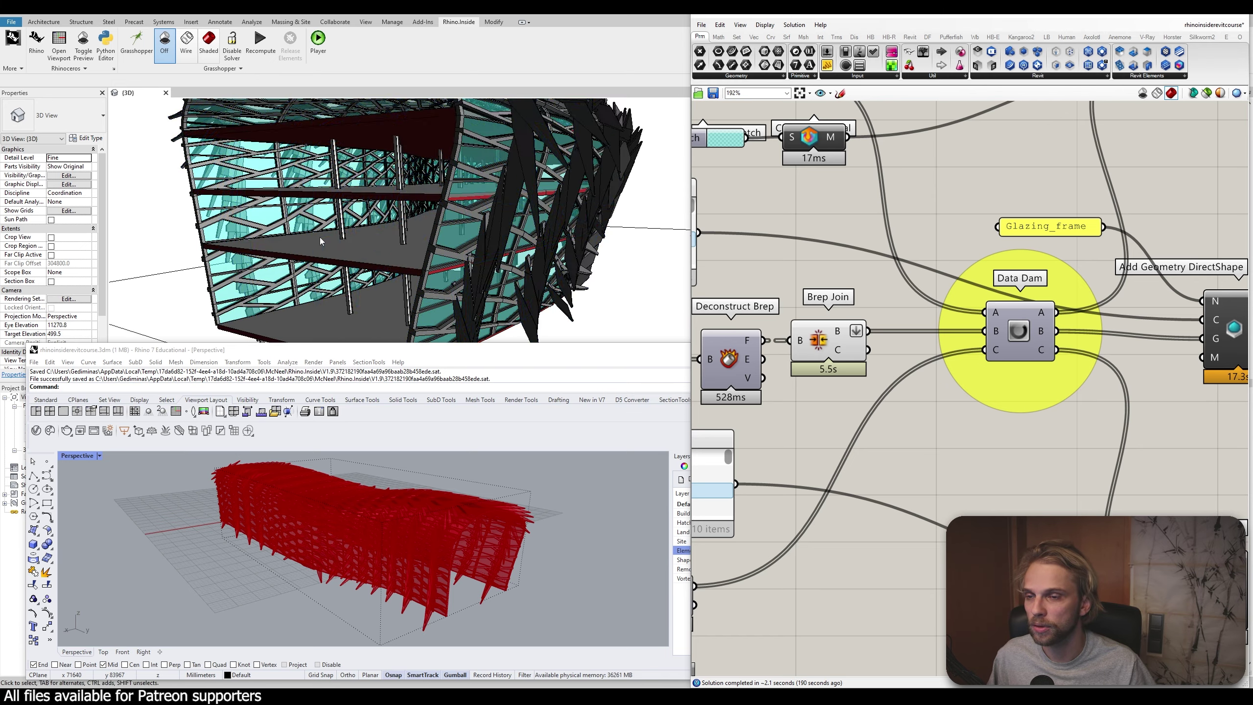
scroll(408, 271, "down", 5)
middle_click_drag(408, 270, 461, 291, "shift")
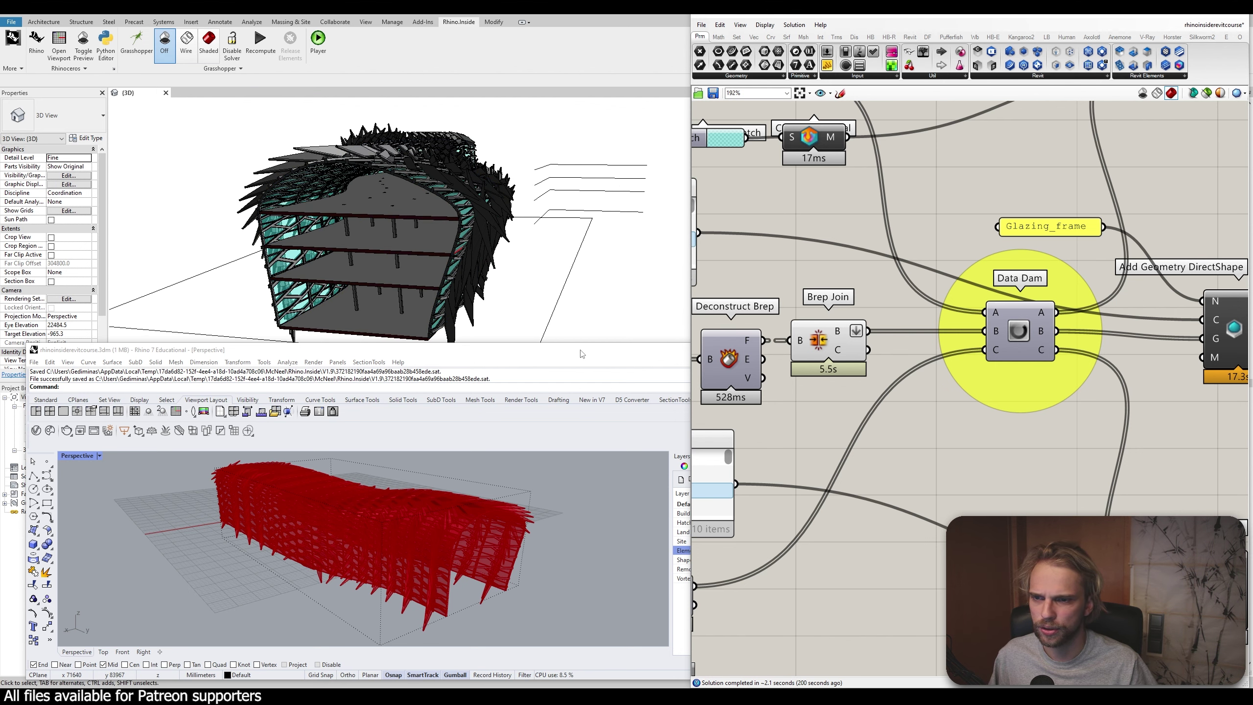
Close the Rhino window covering the Revit 3D view and bring the Grasshopper window back
left_click_drag(582, 353, 552, 239)
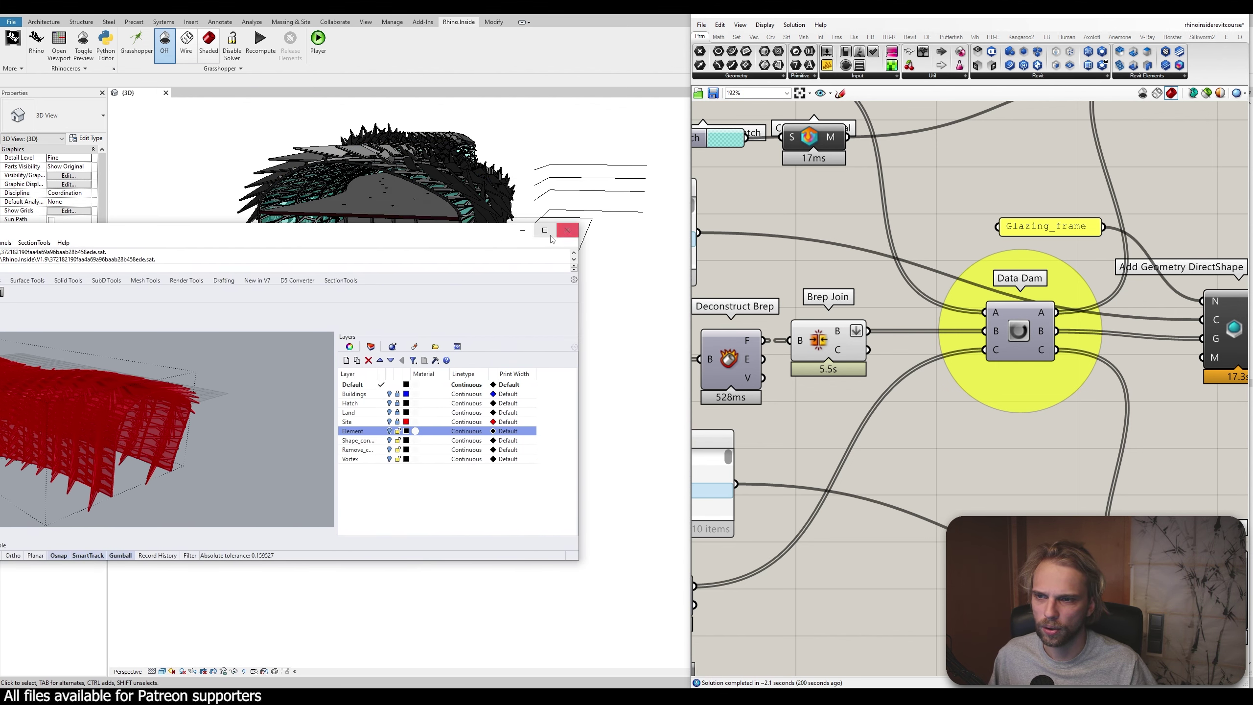
left_click(566, 230)
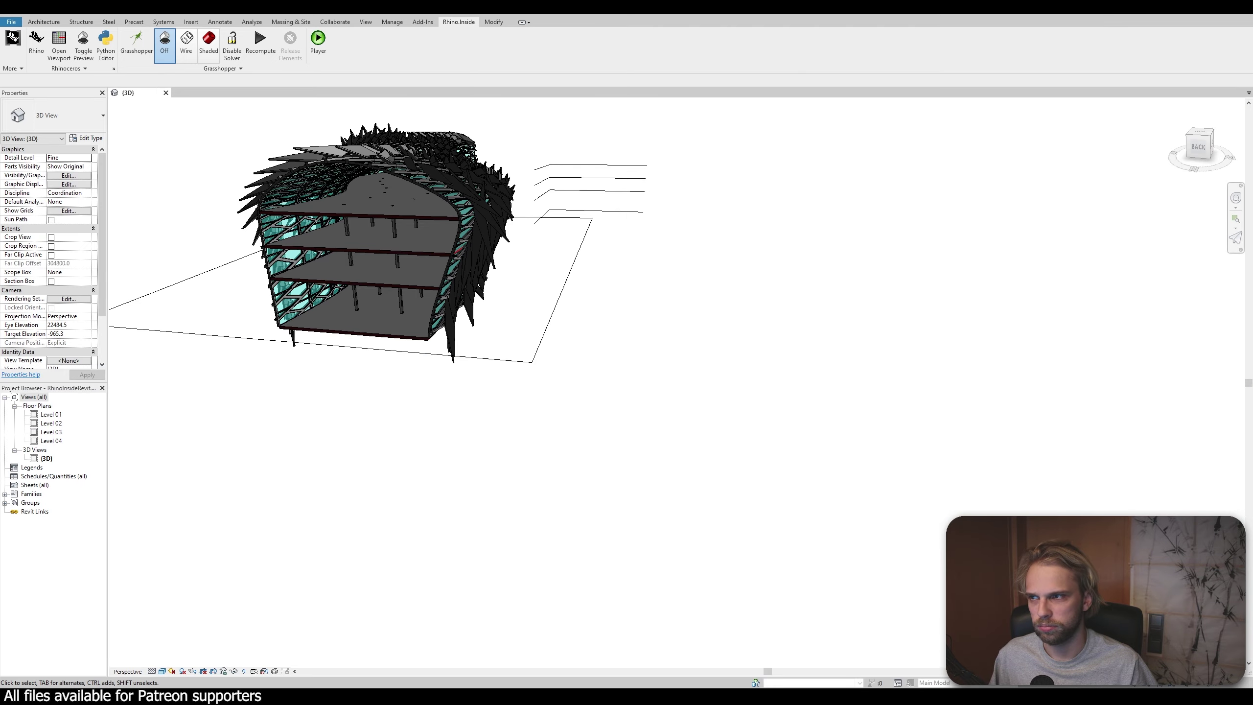
left_click(129, 42)
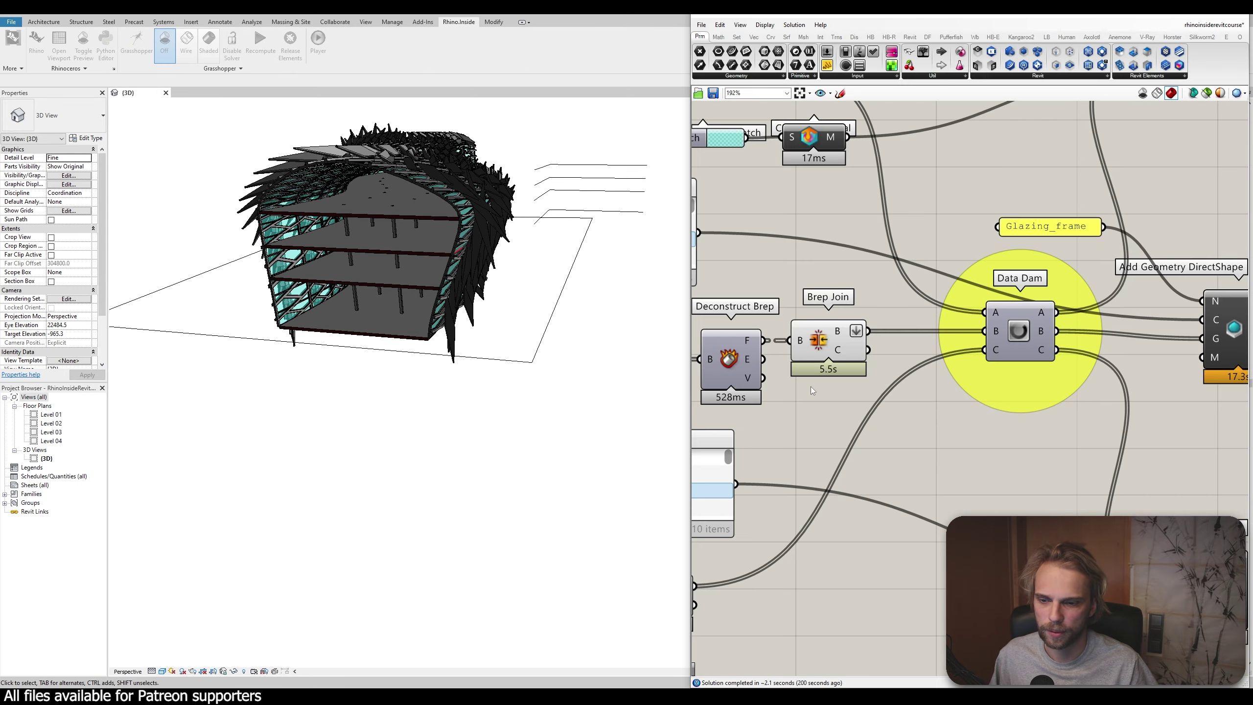
Look closely at the slabs in Revit and locate the Add Floor component in Grasshopper's Floor slabs group
scroll(419, 227, "up", 5)
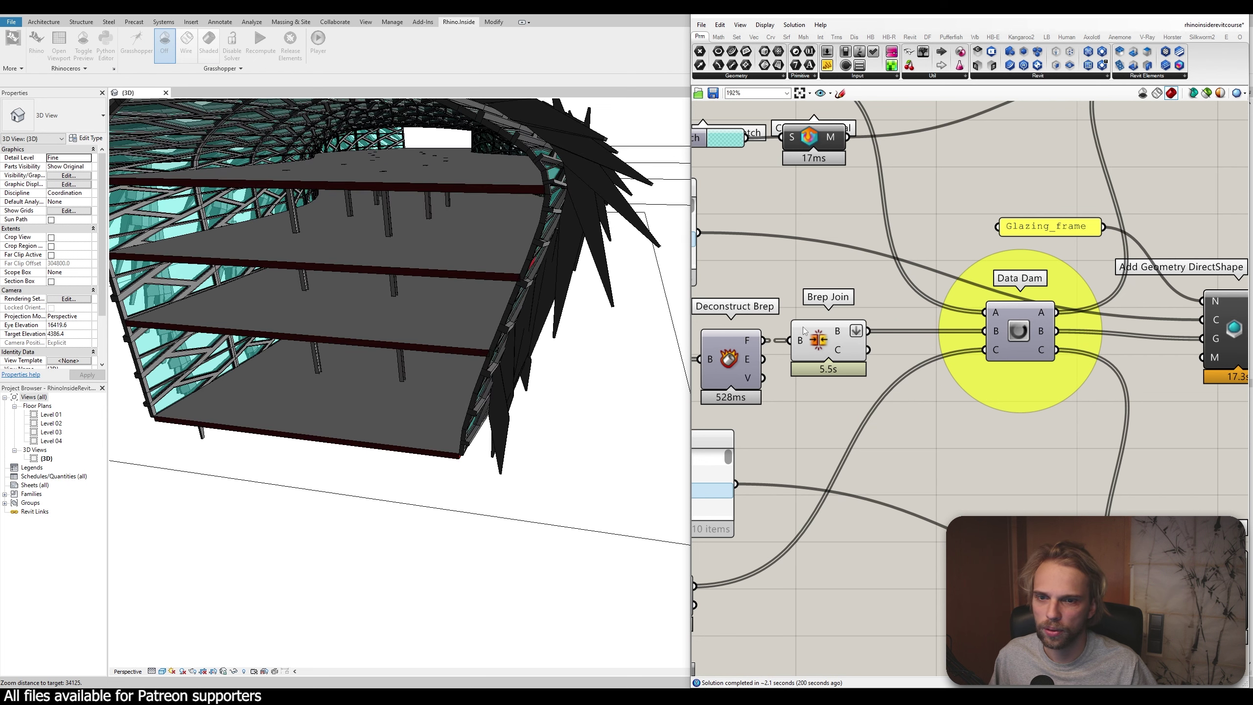
scroll(840, 277, "down", 8)
scroll(751, 235, "up", 6)
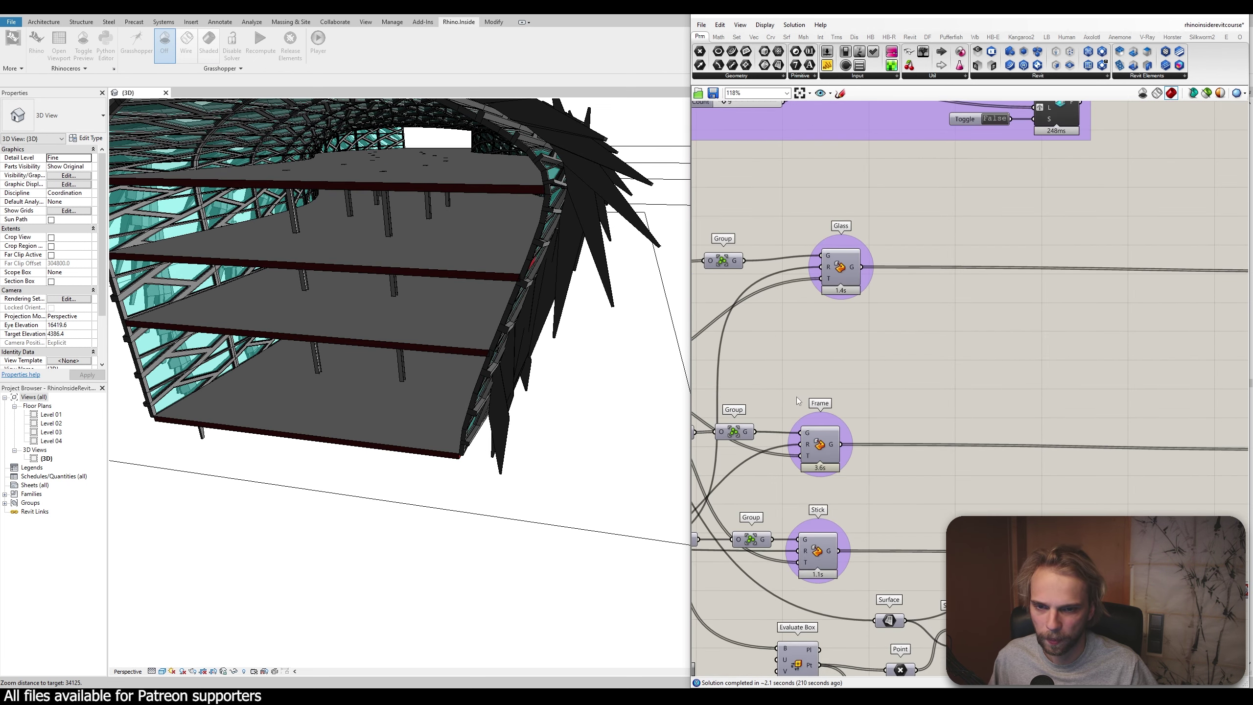
scroll(797, 397, "down", 4)
scroll(772, 329, "up", 4)
scroll(933, 331, "down", 5)
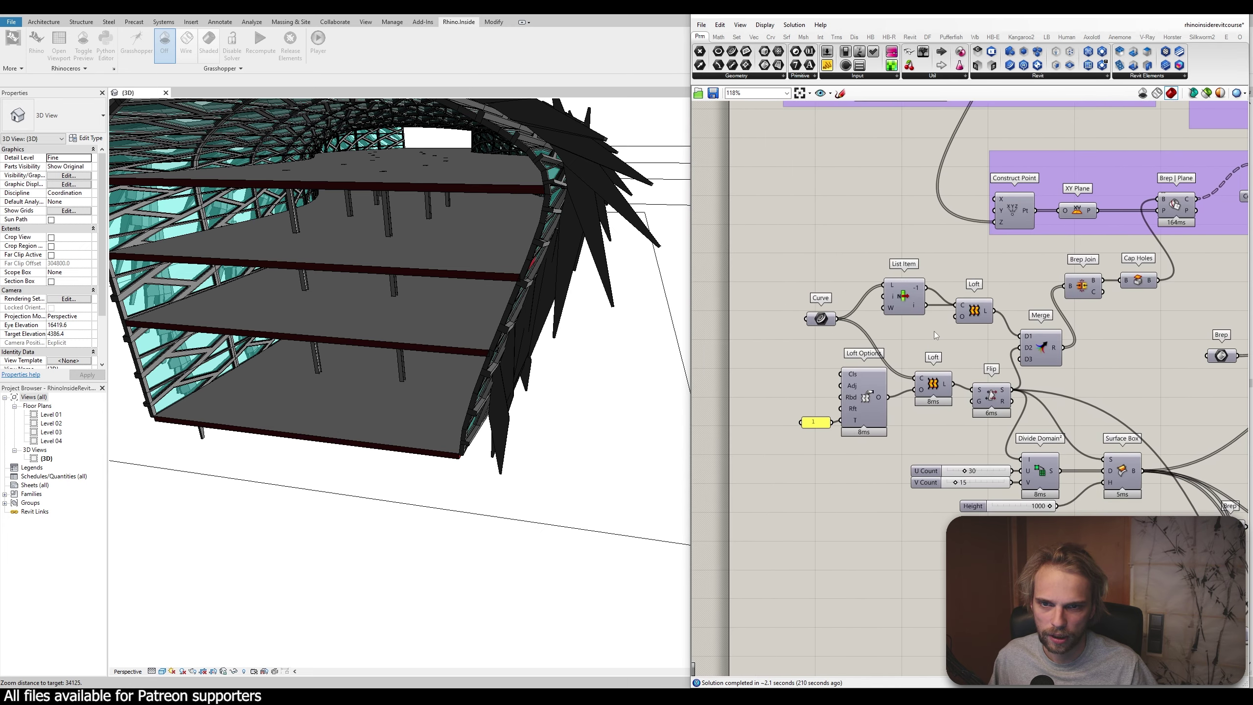
scroll(973, 354, "up", 3)
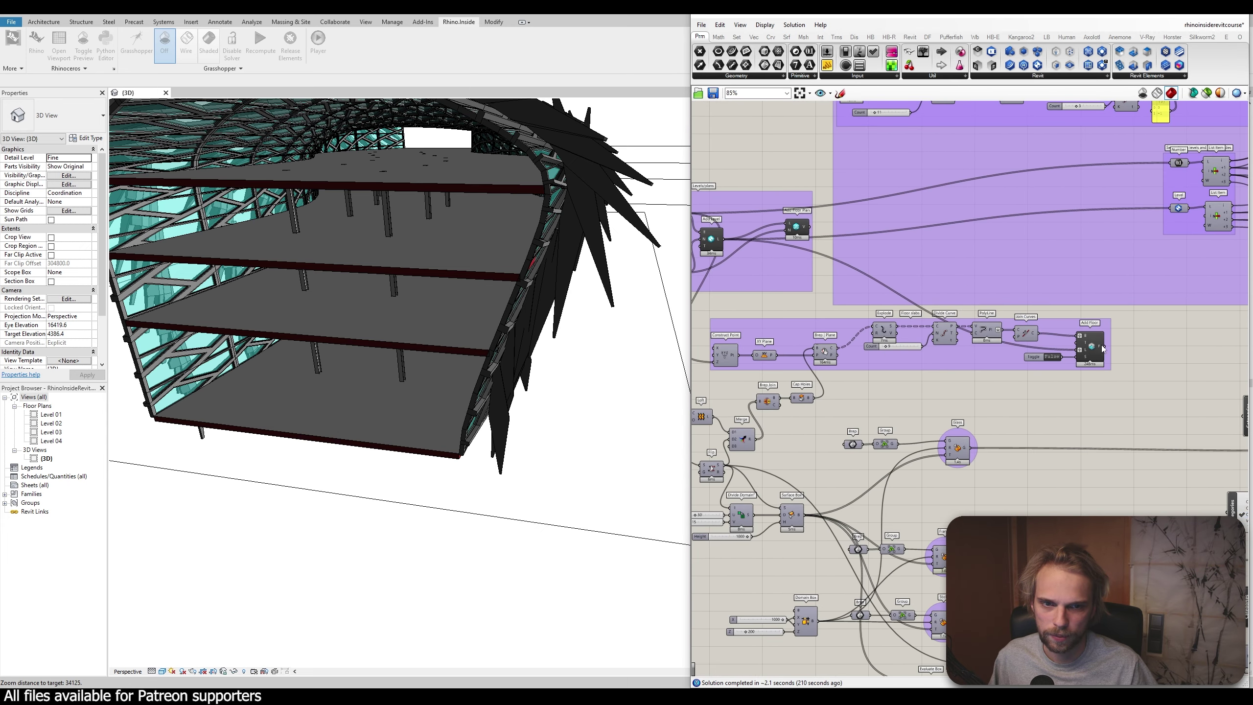
scroll(1105, 351, "up", 2)
left_click(1090, 359)
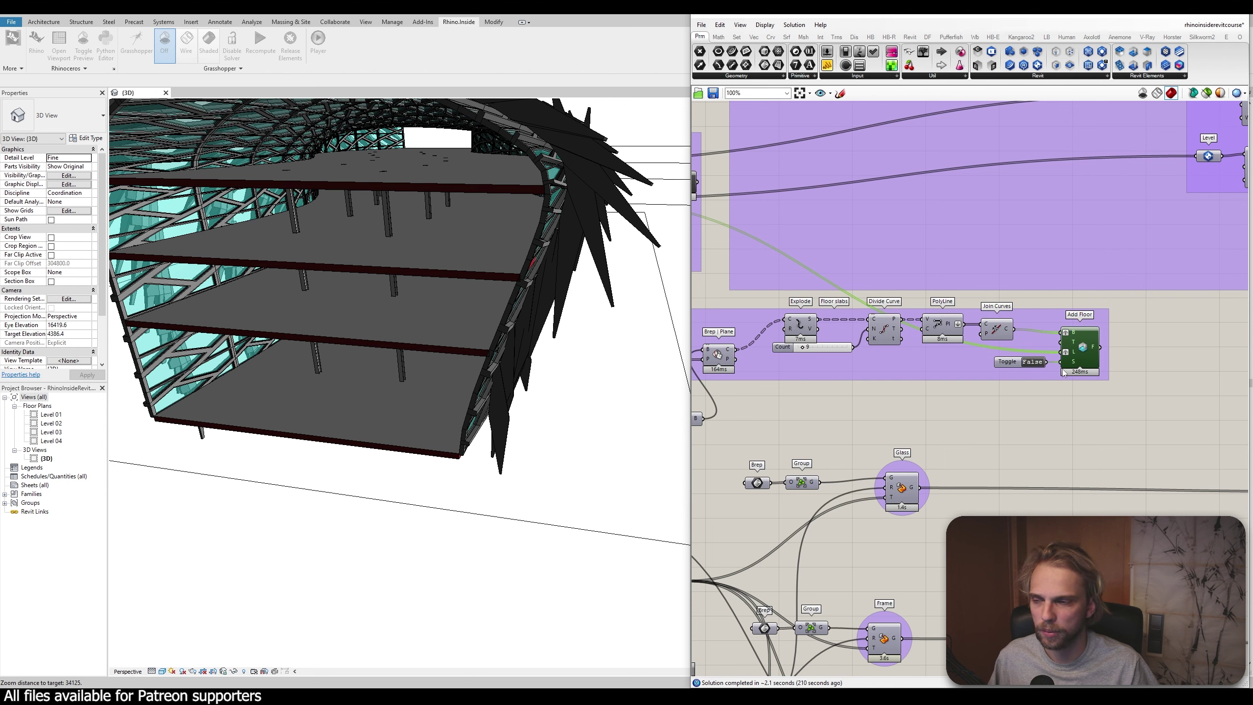
scroll(1063, 373, "up", 3)
left_click(992, 327)
key("space")
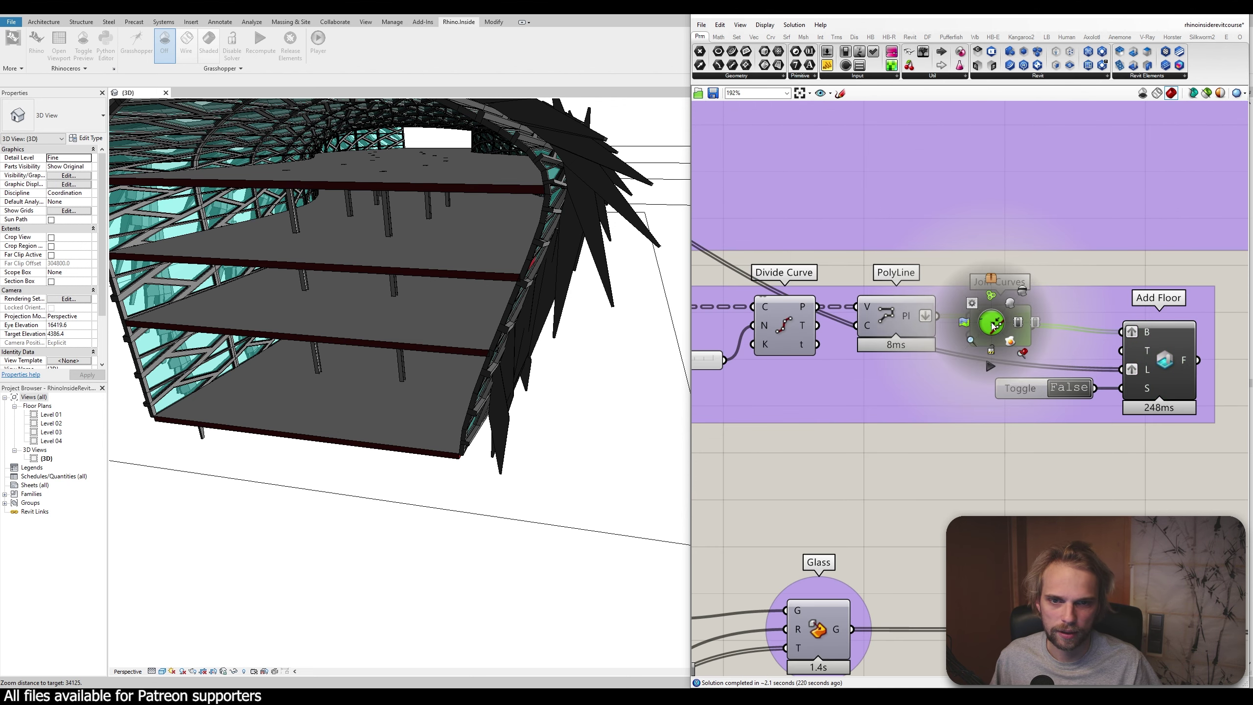
left_click(1049, 319)
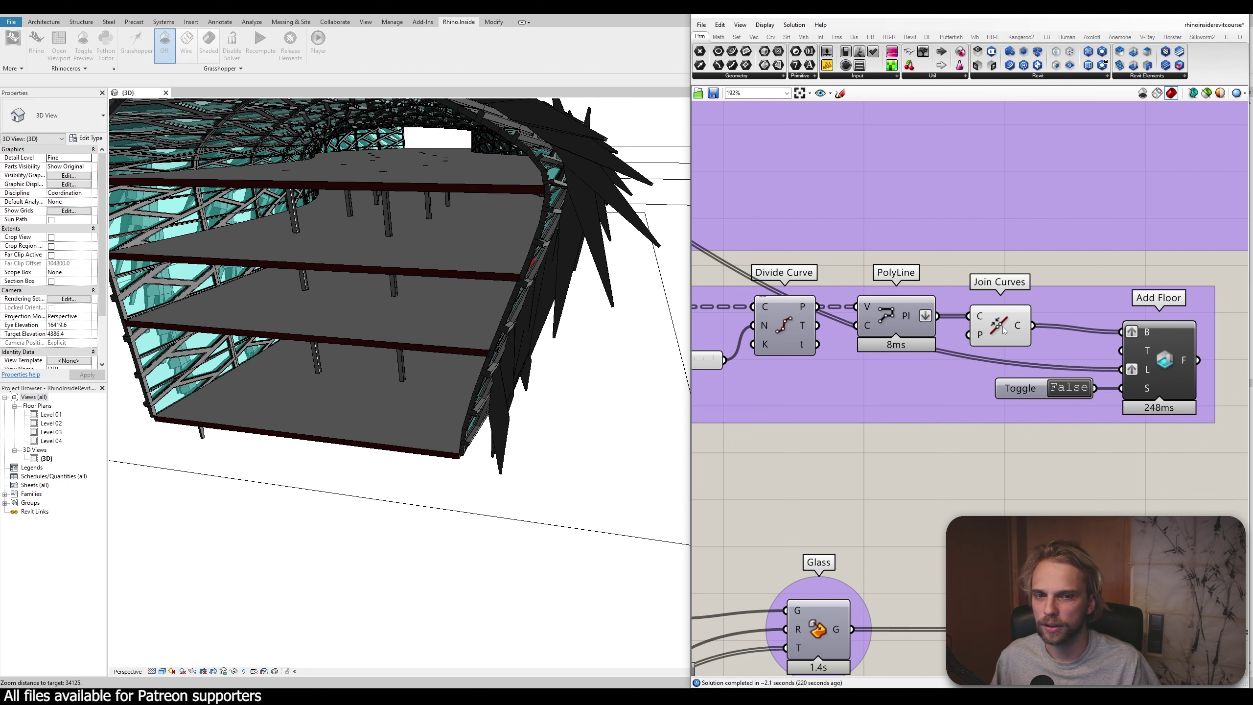
Move the Add Floor component and its Toggle farther right to open space after Join Curves
scroll(880, 388, "down", 3)
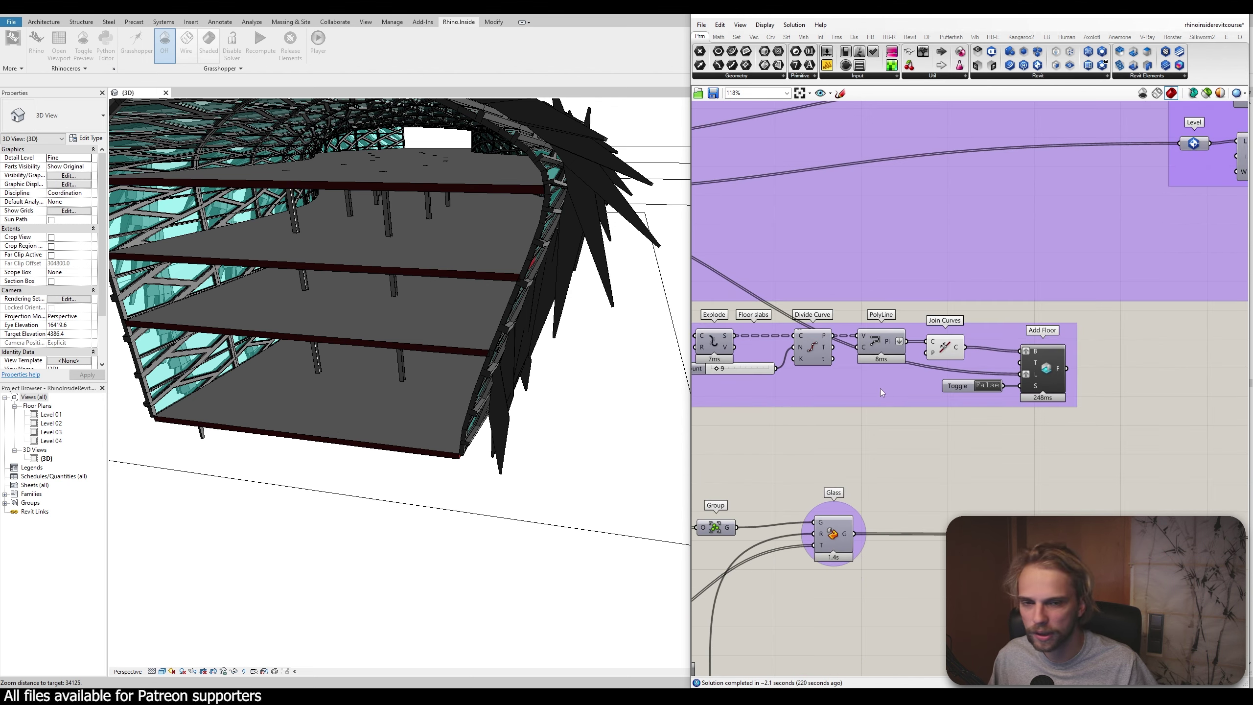
left_click_drag(848, 424, 1035, 335)
left_click_drag(872, 377, 1187, 367)
right_click_drag(1200, 367, 913, 340)
left_click_drag(959, 334, 1087, 335)
right_click_drag(922, 365, 1175, 344)
Add an Offset Curve component below Join Curves in the Floor slabs group and feed it the joined curves
left_click(835, 360)
scroll(829, 293, "up", 4)
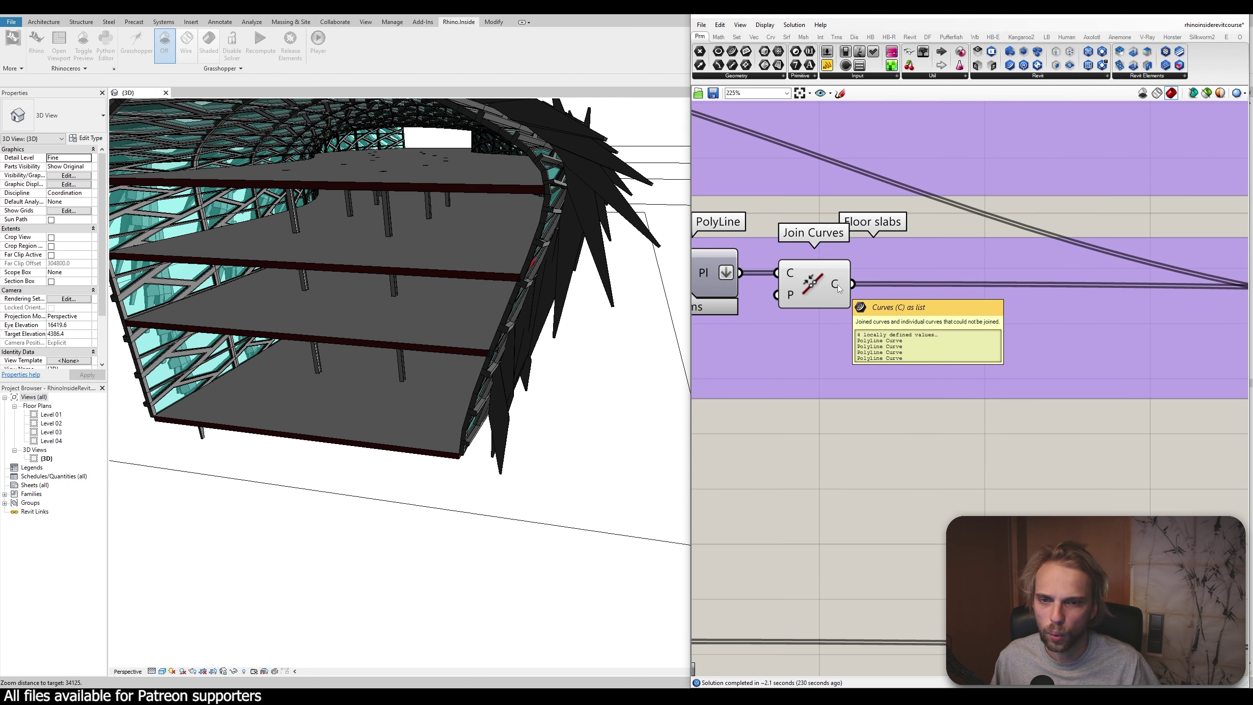
double_click(905, 437)
type("offset")
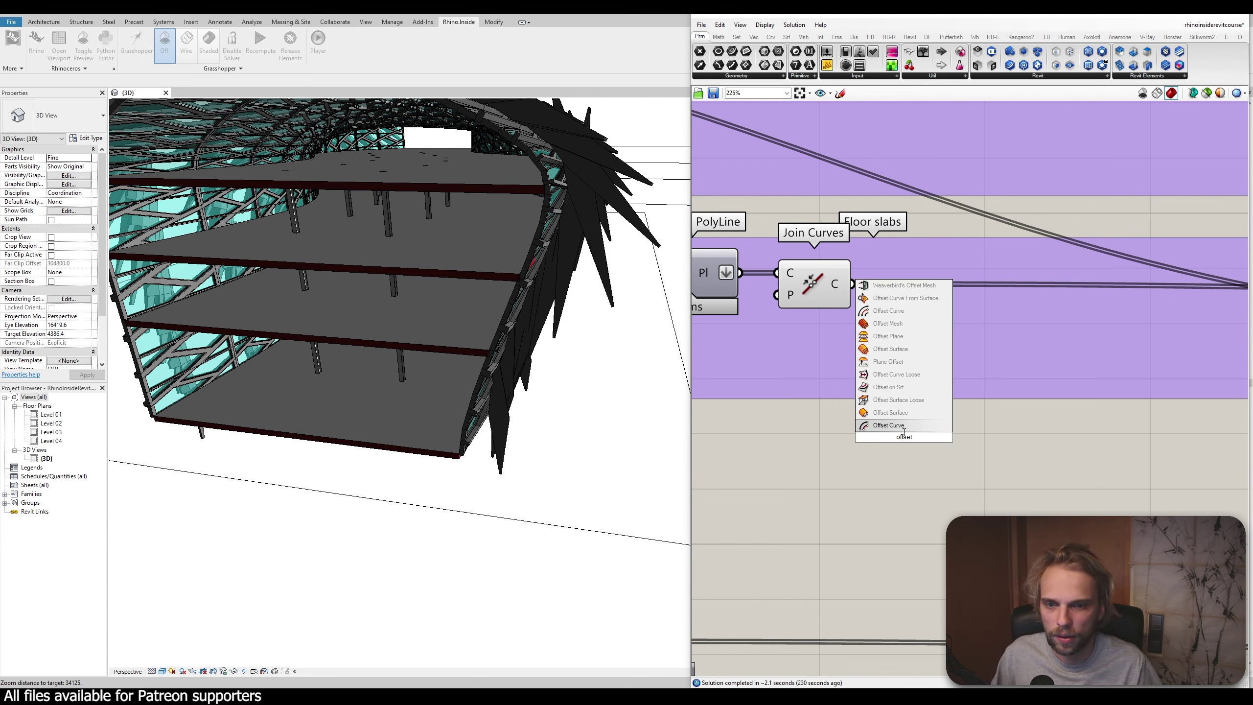
key("Return")
left_click_drag(851, 284, 864, 404)
left_click_drag(904, 446, 940, 394)
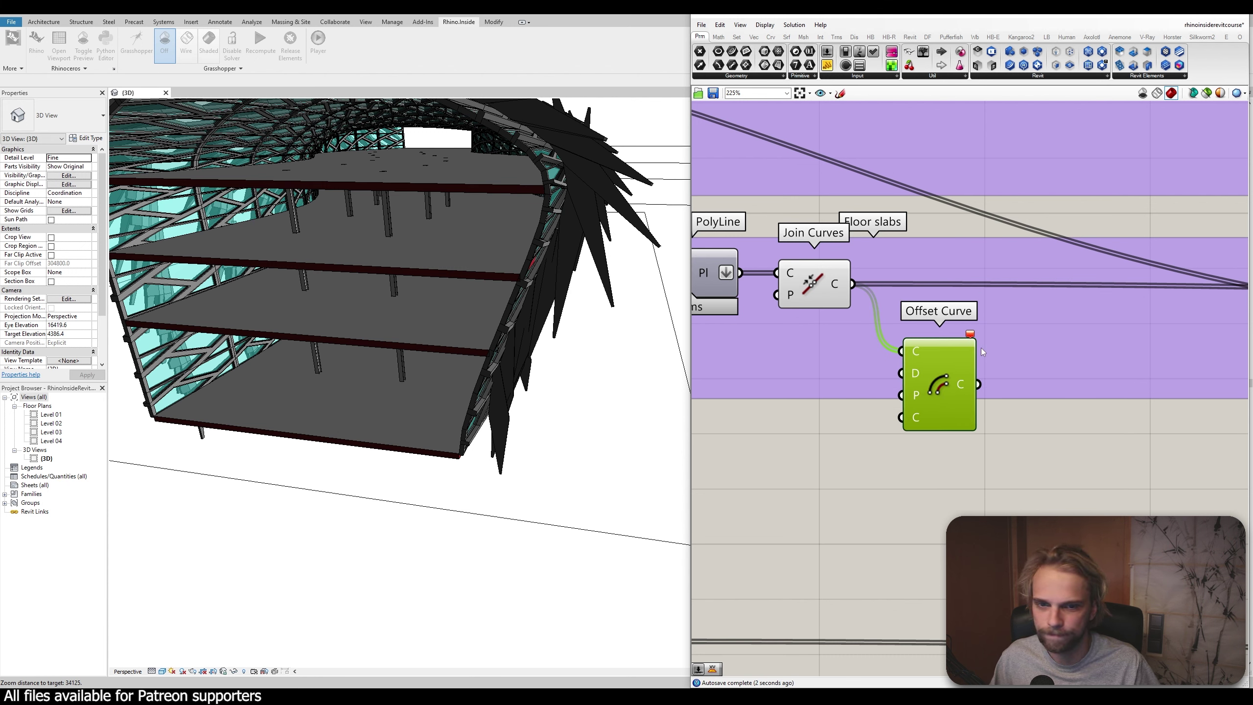
mouse_move(974, 341)
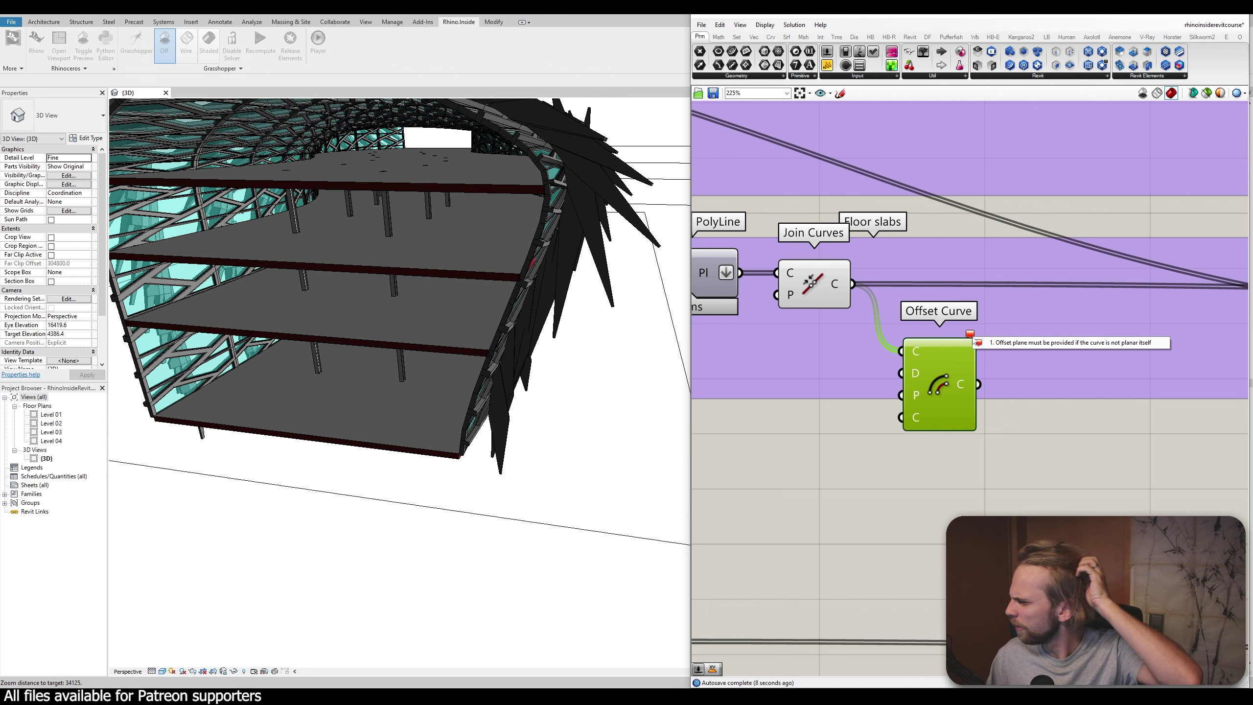
Examine the floor slab definition from XY Plane and Brep | Plane through Divide Curve and PolyLine to Join Curves
scroll(893, 323, "down", 7)
right_click_drag(774, 360, 990, 400)
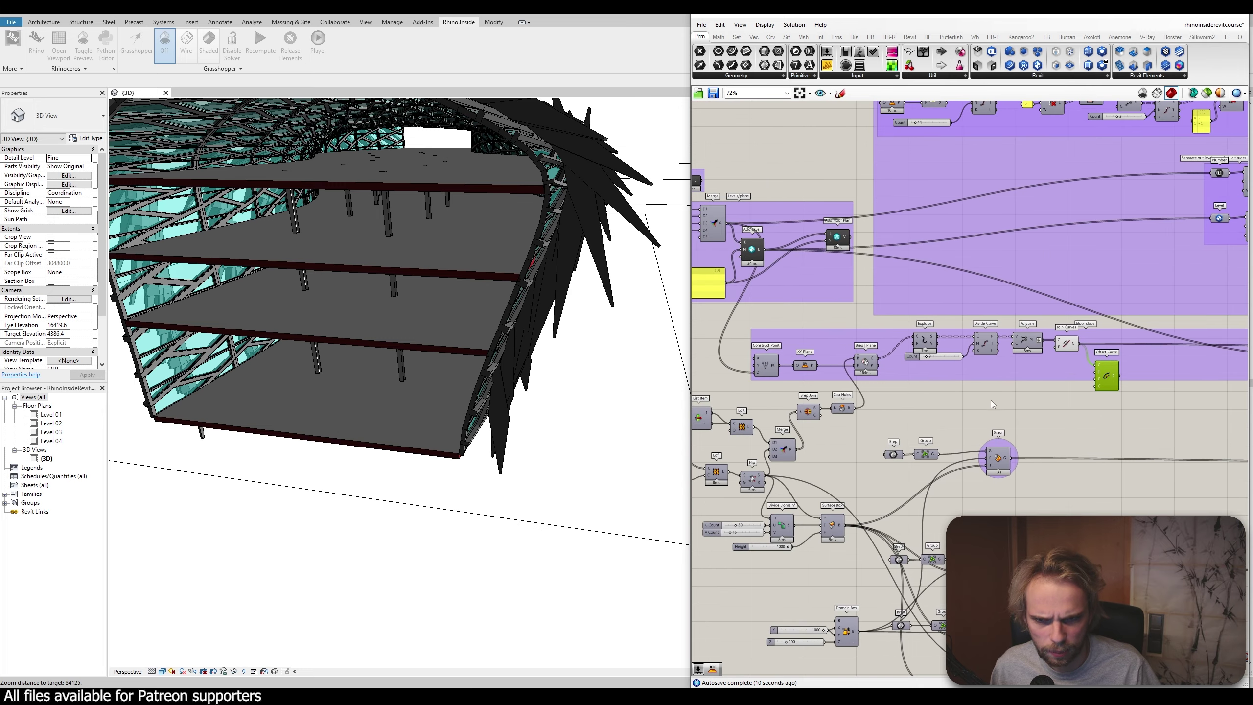
left_click(990, 400)
scroll(905, 374, "up", 5)
right_click_drag(838, 374, 1000, 370)
scroll(1001, 374, "up", 3)
left_click(1028, 330)
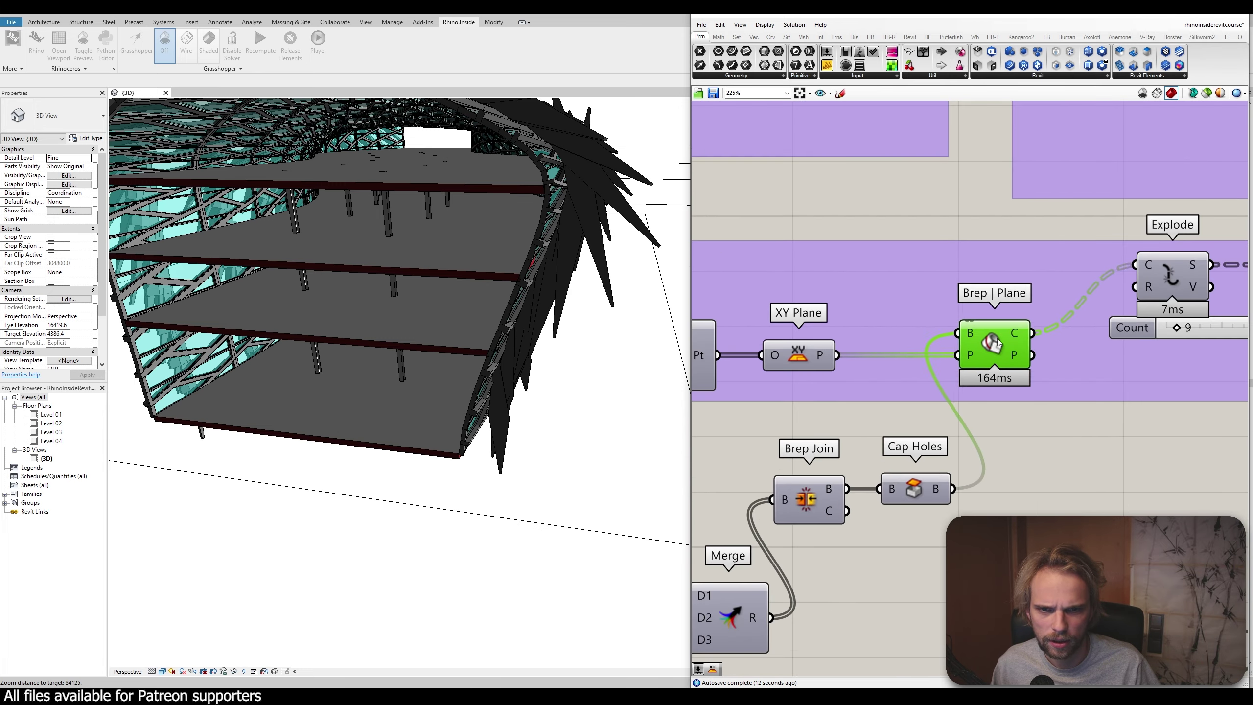
scroll(1030, 326, "down", 4)
right_click_drag(1027, 329, 823, 349)
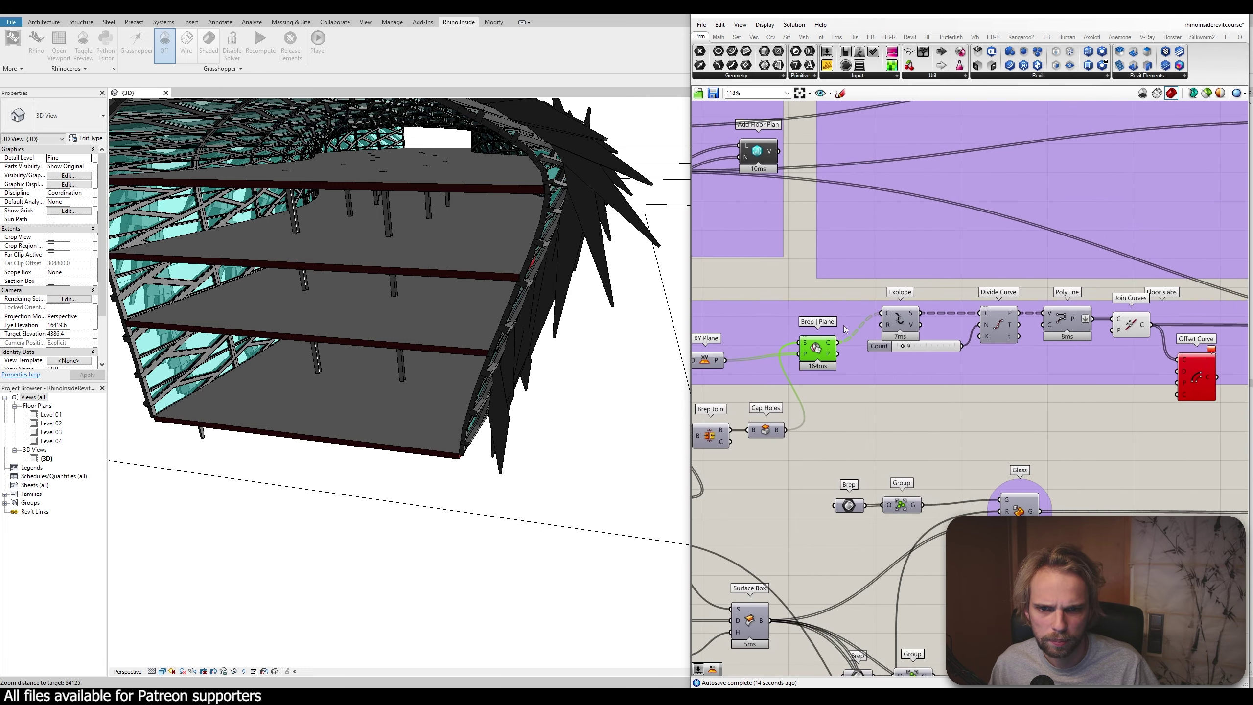
scroll(803, 359, "up", 3)
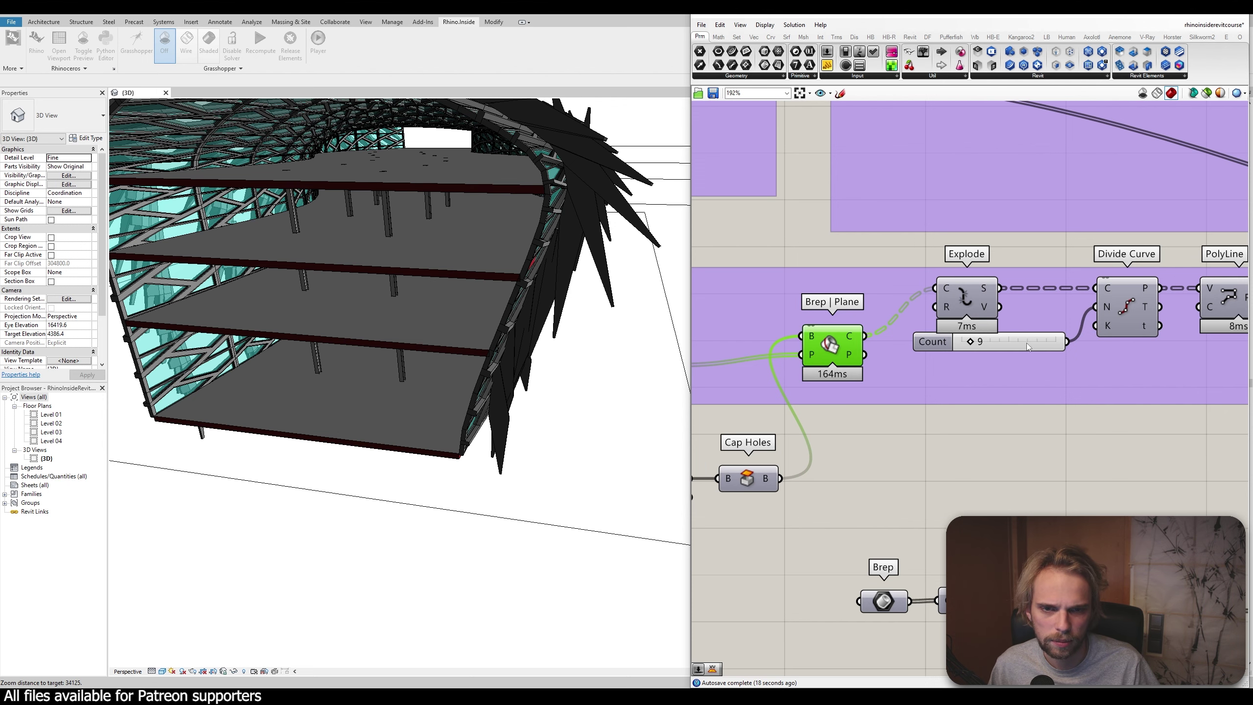
right_click_drag(1149, 354, 964, 361)
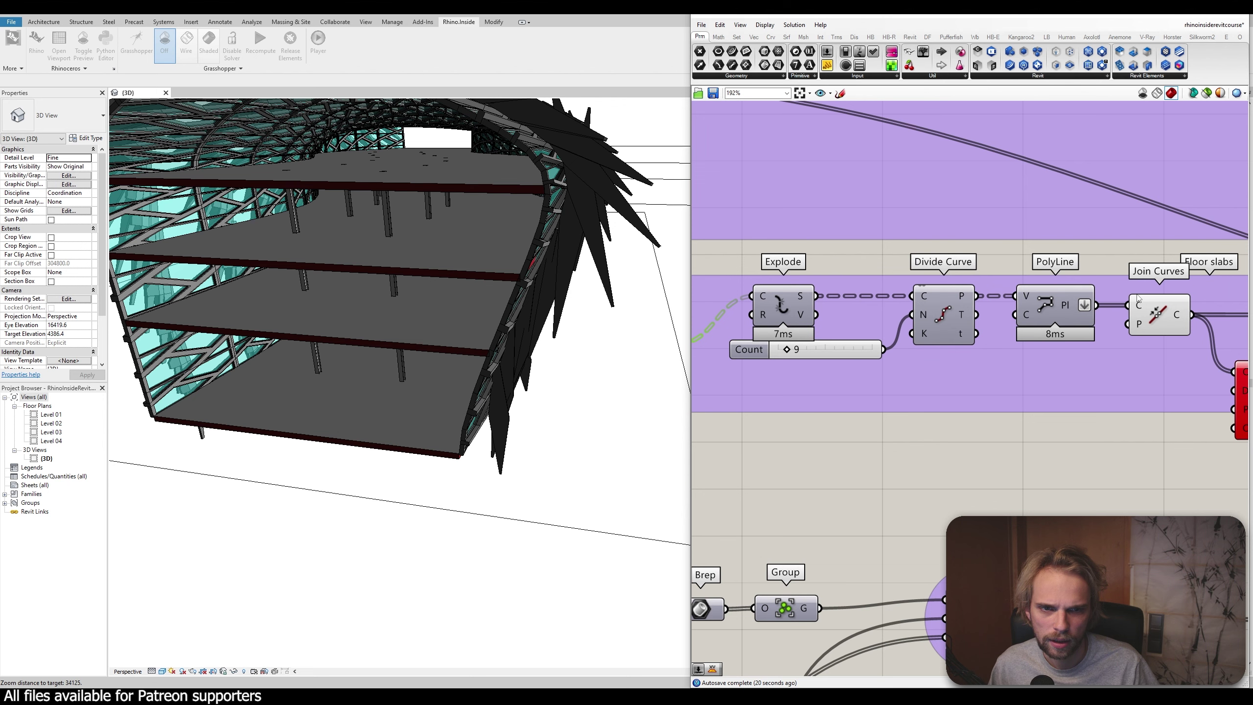
right_click_drag(1138, 297, 874, 259)
Disconnect Offset Curve from Join Curves and move it farther right to free space between them
left_click(1016, 373)
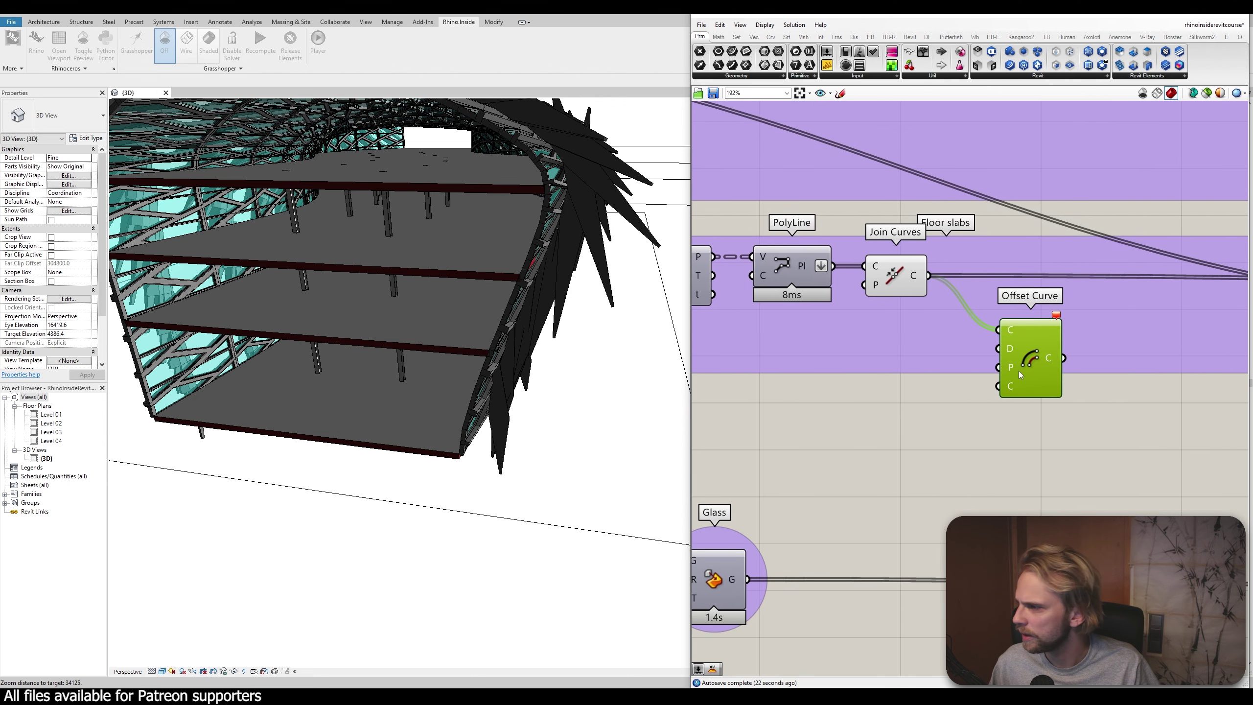
left_click_drag(1019, 375, 1006, 371)
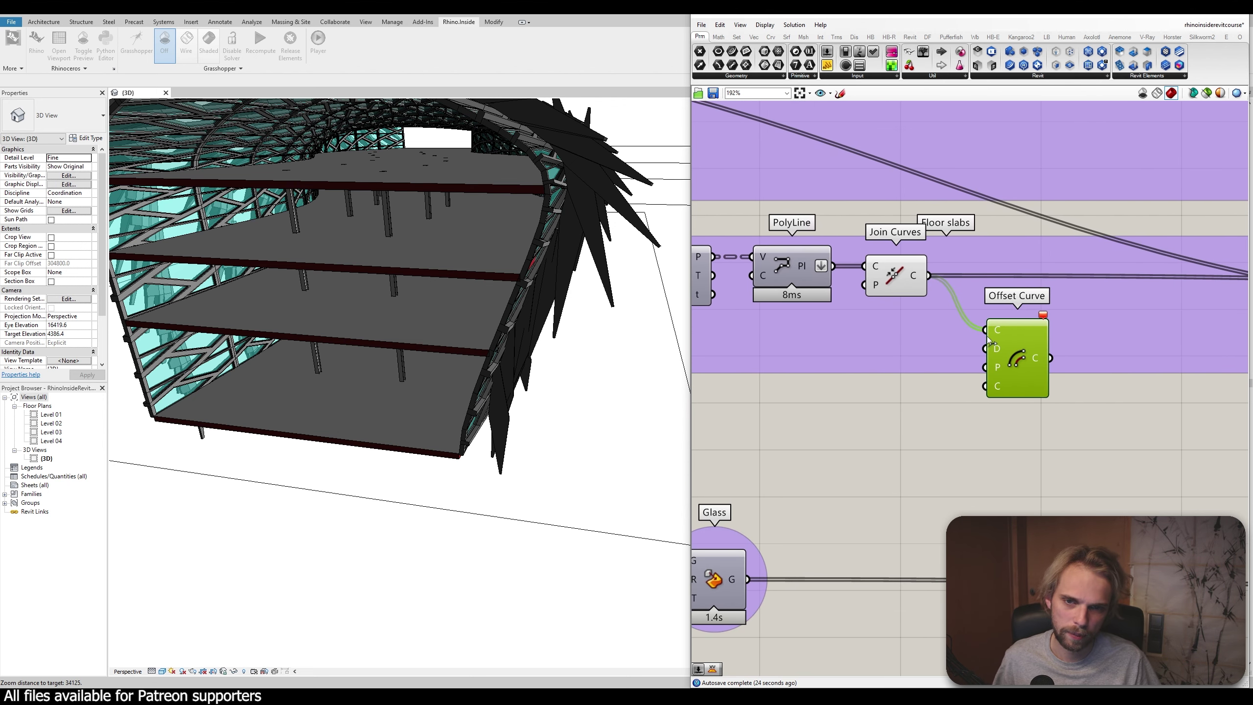
left_click_drag(921, 283, 917, 279)
left_click_drag(1027, 365, 1138, 389)
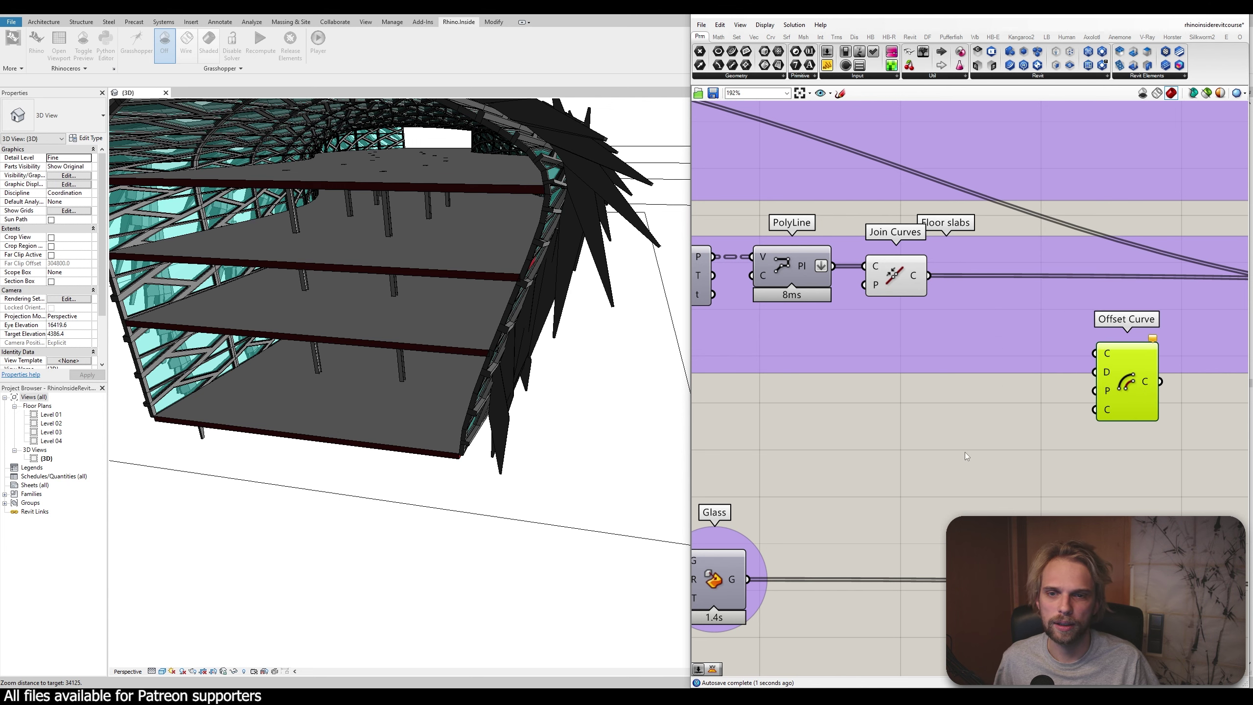
Add a Planar component between Join Curves and Offset Curve and feed it the joined curves
double_click(960, 451)
type("is plana")
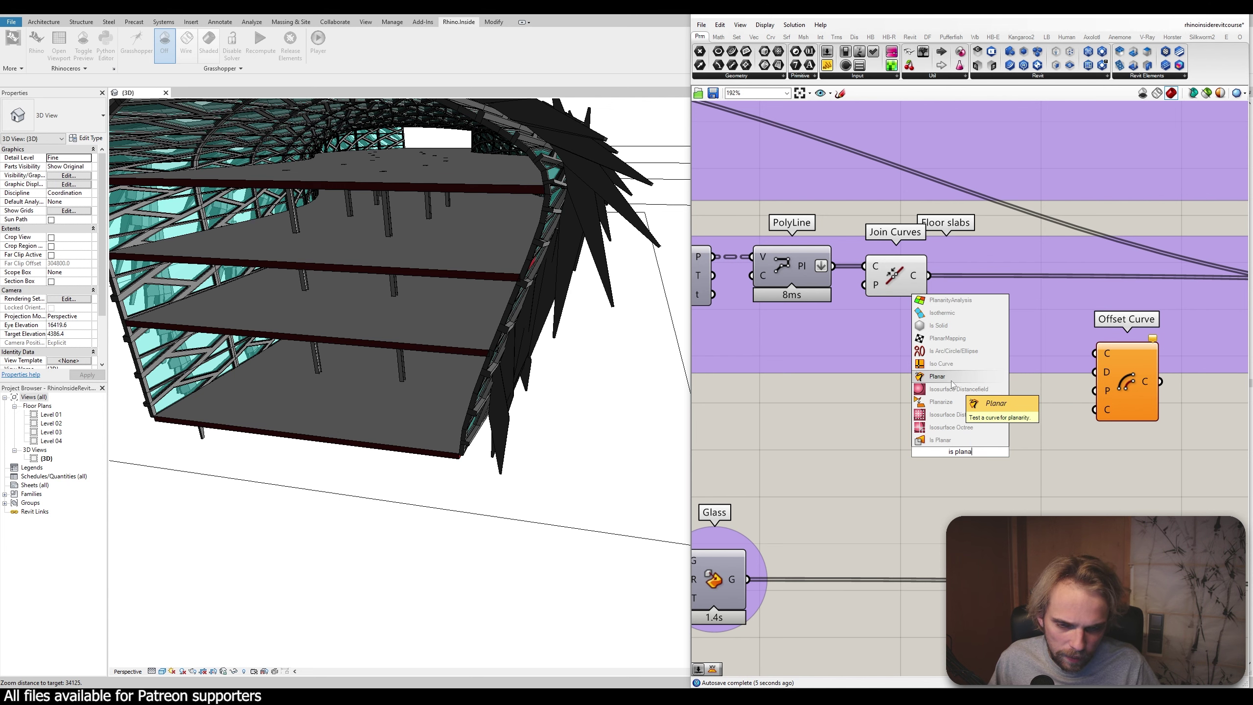
left_click(951, 380)
left_click_drag(966, 466, 984, 343)
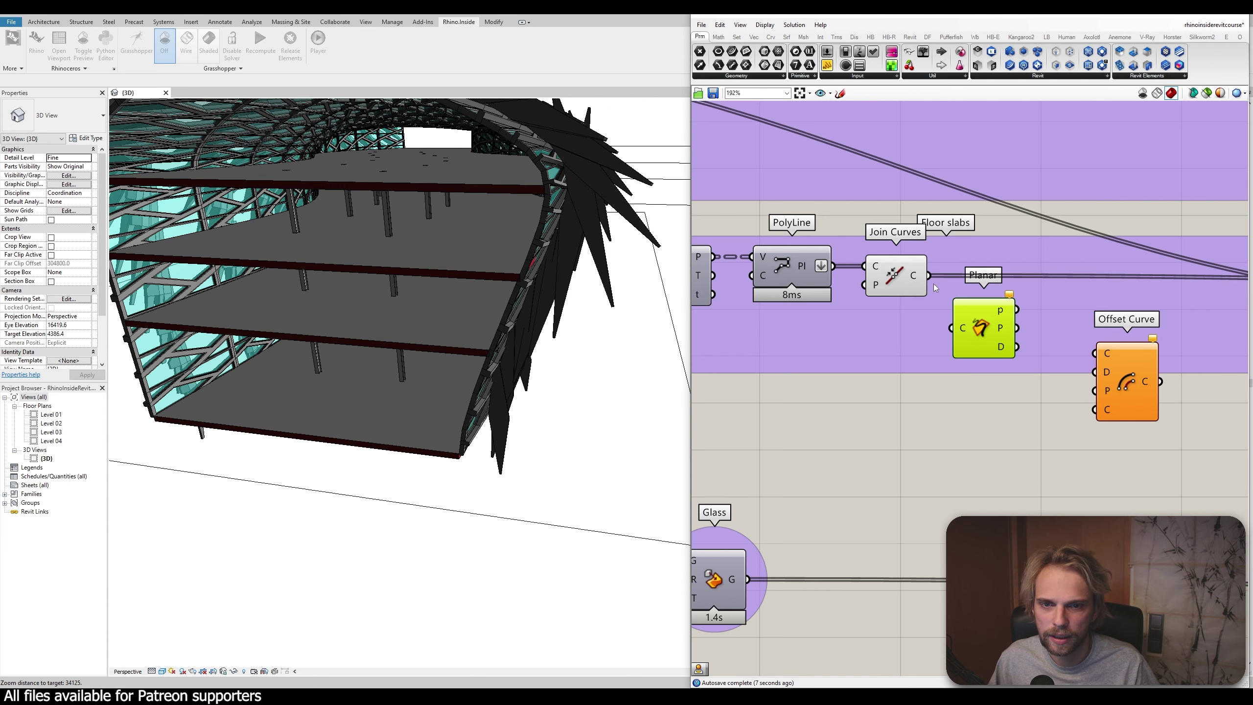
left_click_drag(929, 276, 958, 366)
right_click_drag(958, 369, 805, 396)
scroll(806, 396, "up", 1)
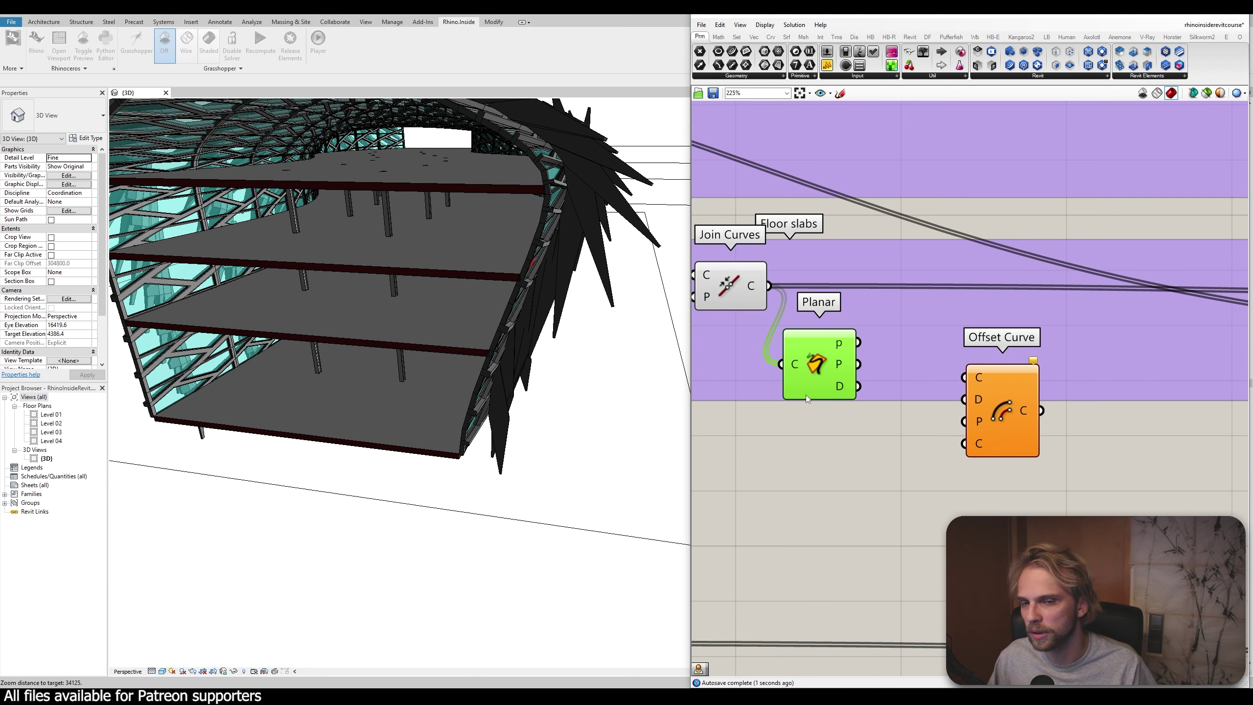
Space out Offset Curve and Planar, and inspect the values of Planar's Plane output
left_click_drag(996, 421, 1111, 420)
left_click(866, 377)
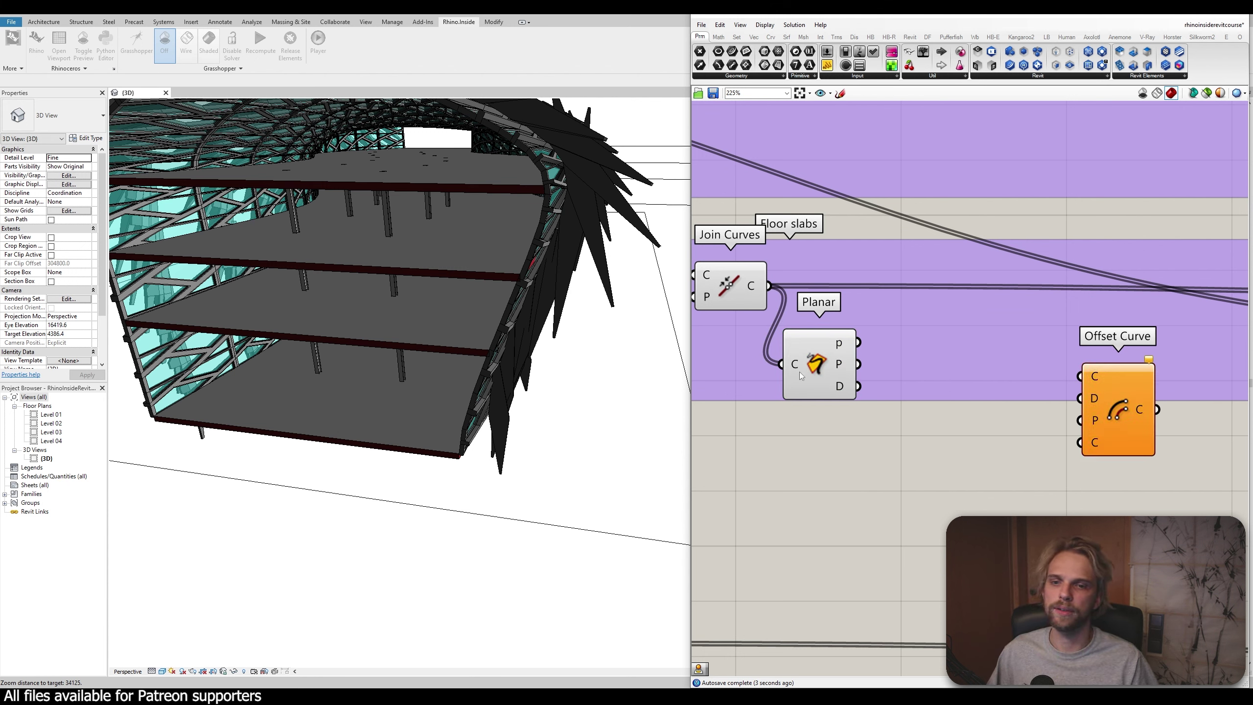
left_click_drag(800, 375, 823, 365)
mouse_move(867, 353)
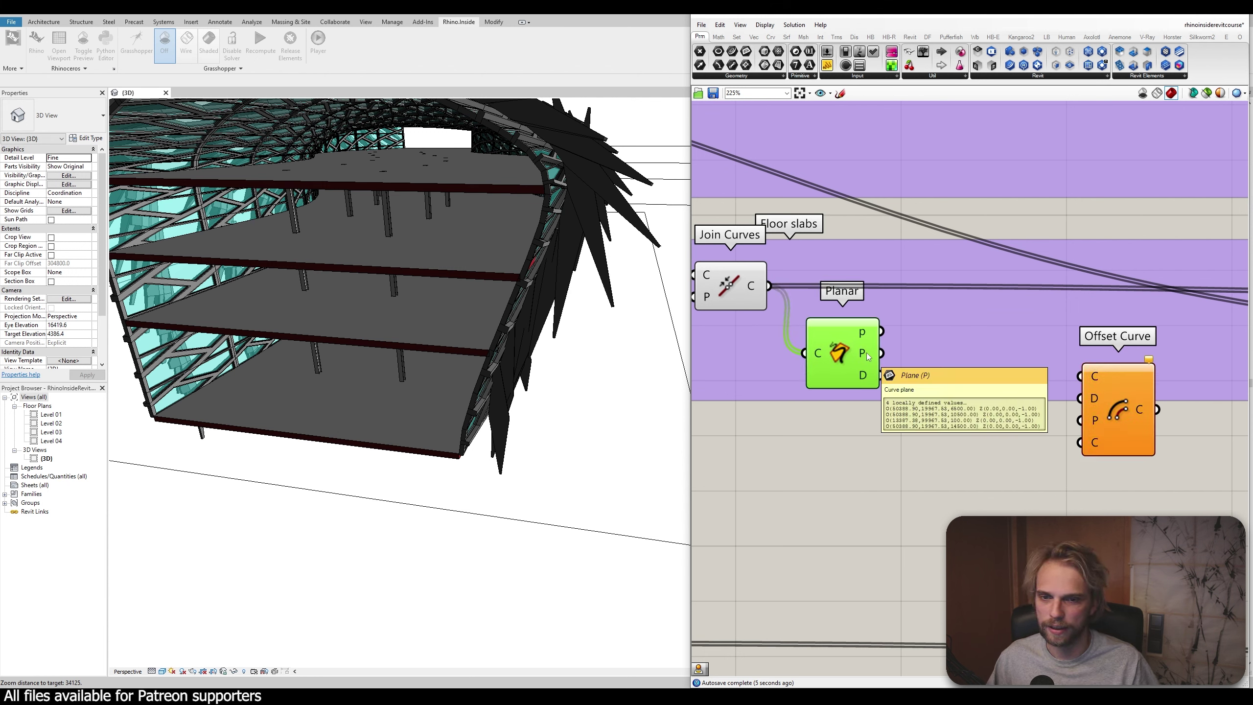
Add a Project component after Planar, with the joined curves as its geometry and Planar's plane as its projection plane
left_click(893, 420)
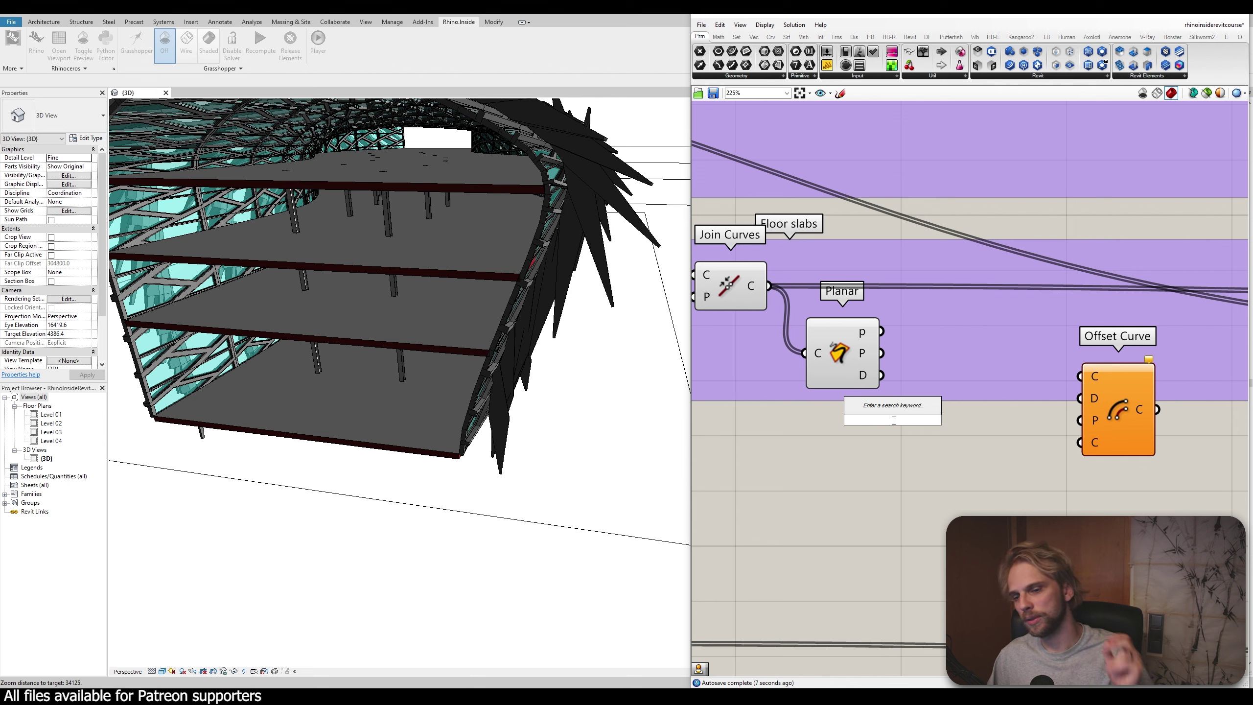
type("project")
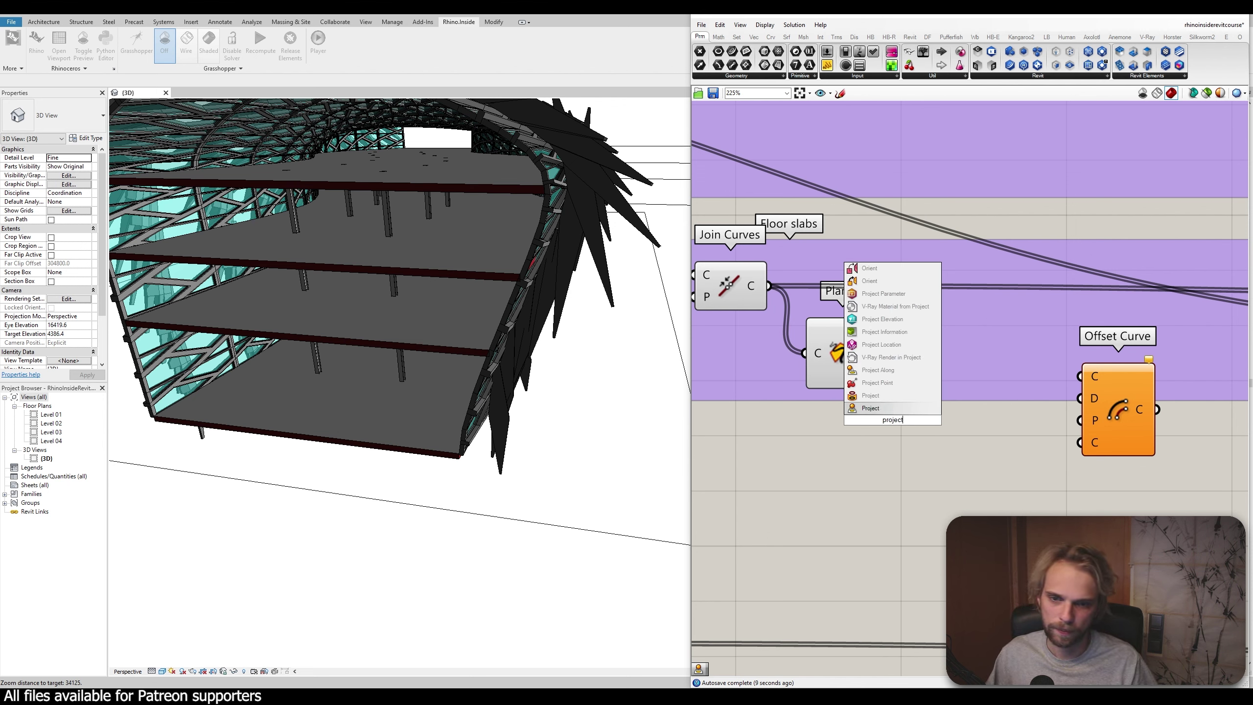
left_click(890, 409)
left_click_drag(912, 406, 964, 291)
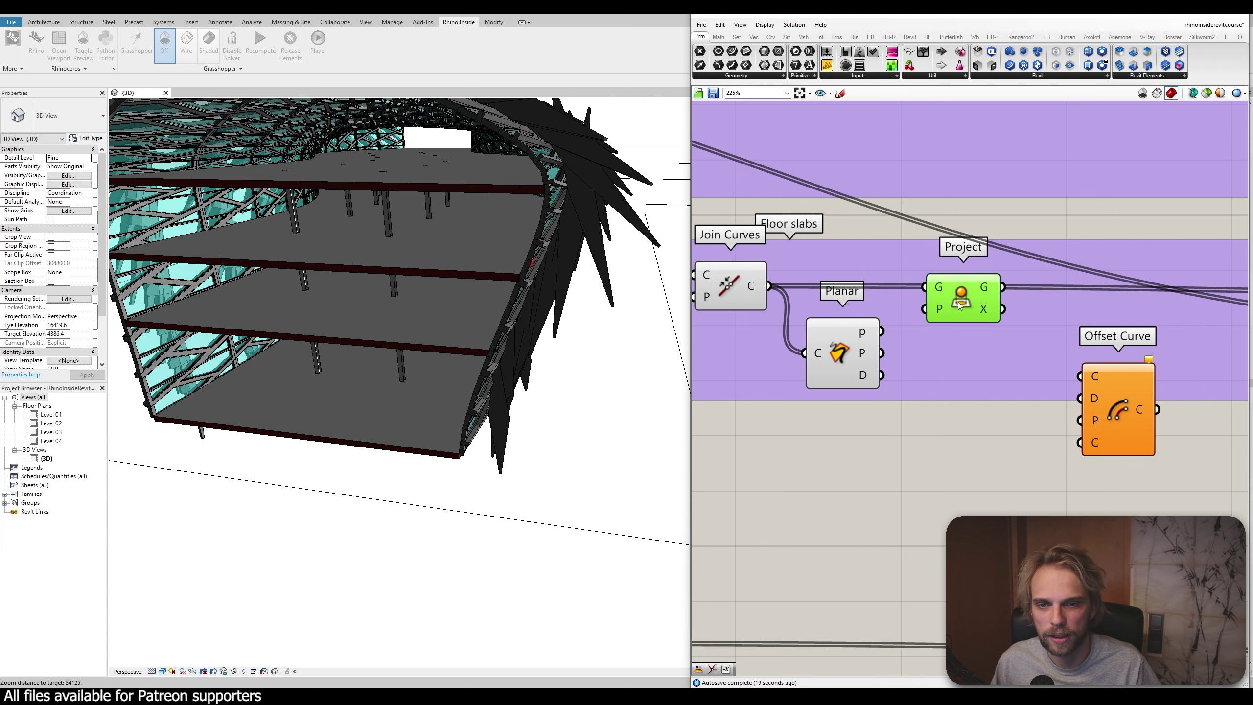
left_click_drag(768, 285, 922, 290)
left_click_drag(937, 296, 974, 319)
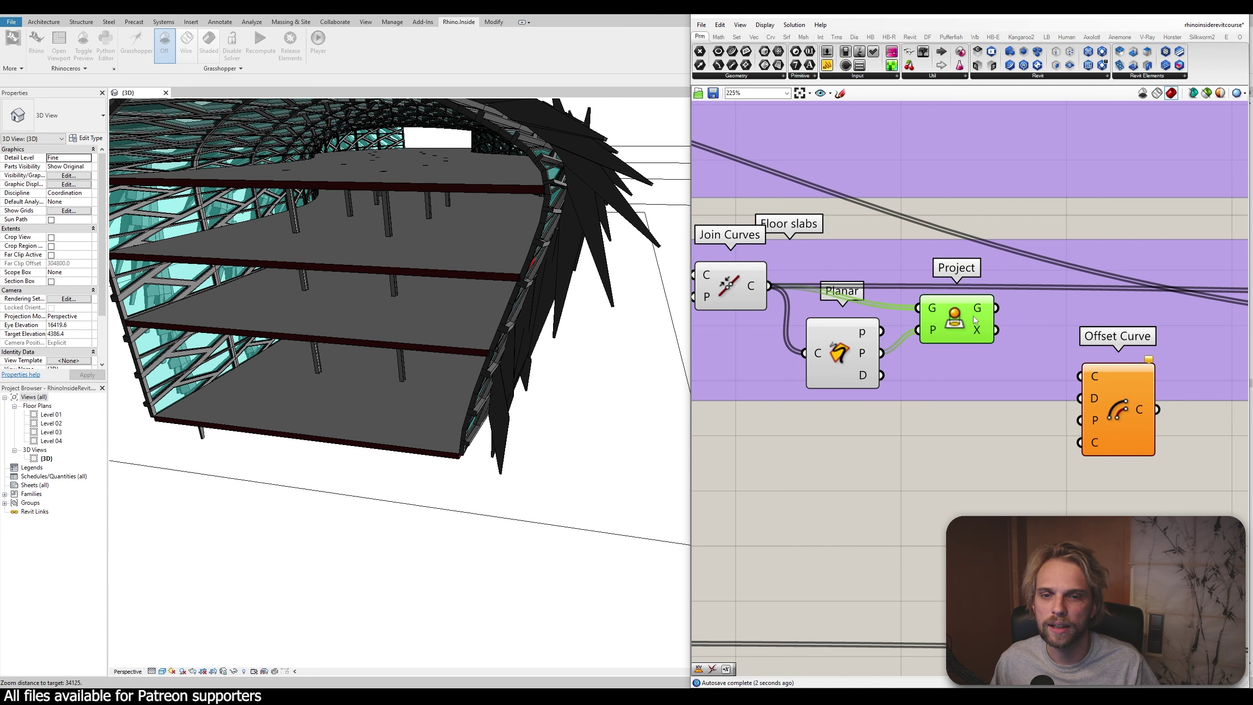
Feed Project's geometry output into Offset Curve's curve input and align Offset Curve beside Project
right_click_drag(975, 319, 875, 289)
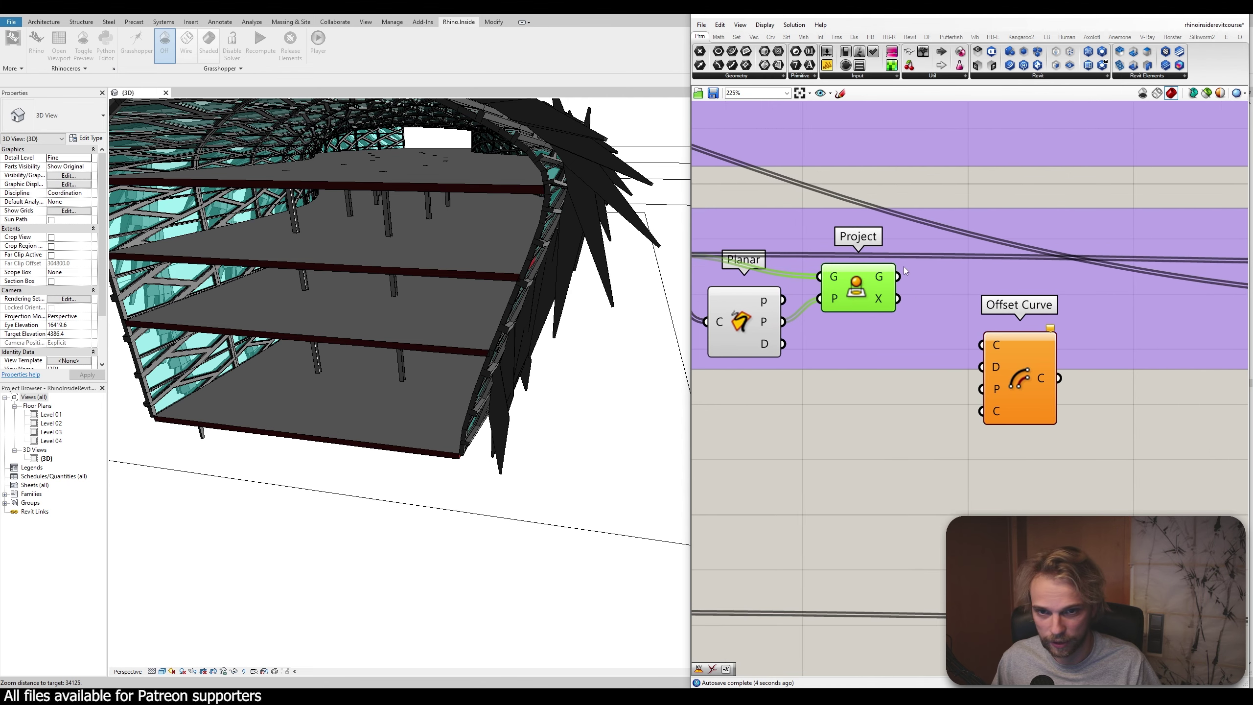
left_click_drag(897, 276, 998, 312)
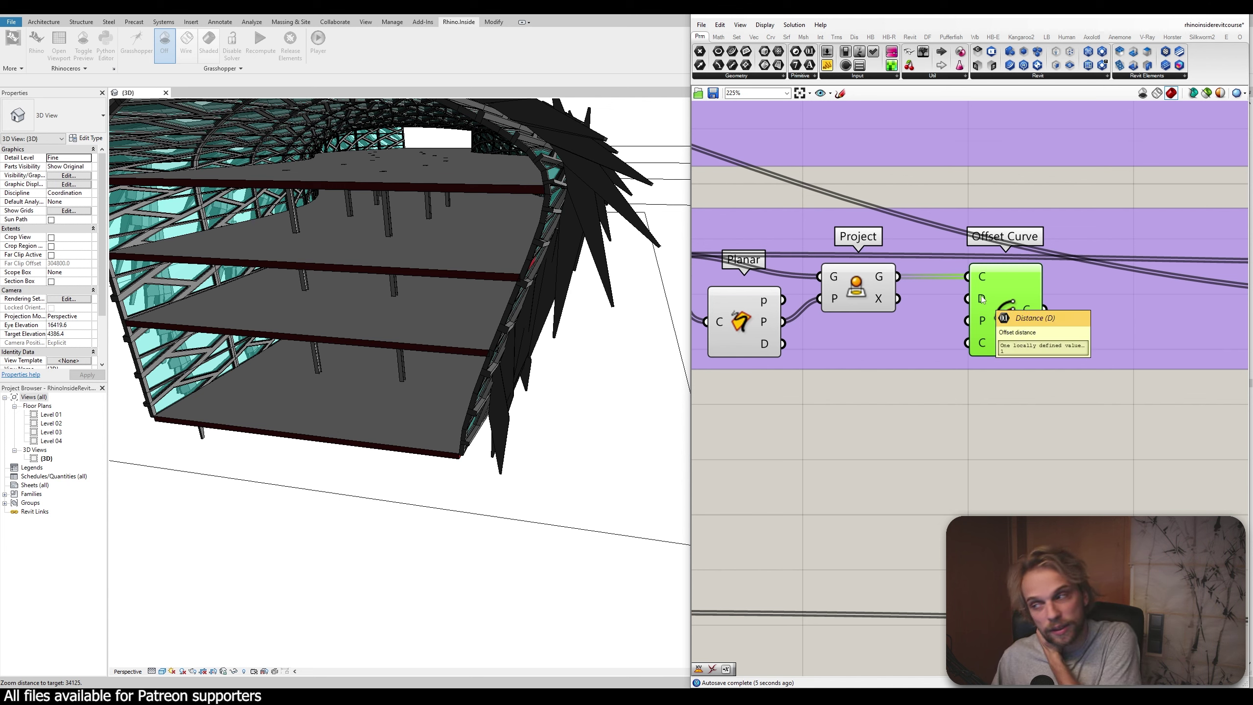
Add a number slider with value 1000 and connect it to Offset Curve's Distance input
double_click(924, 395)
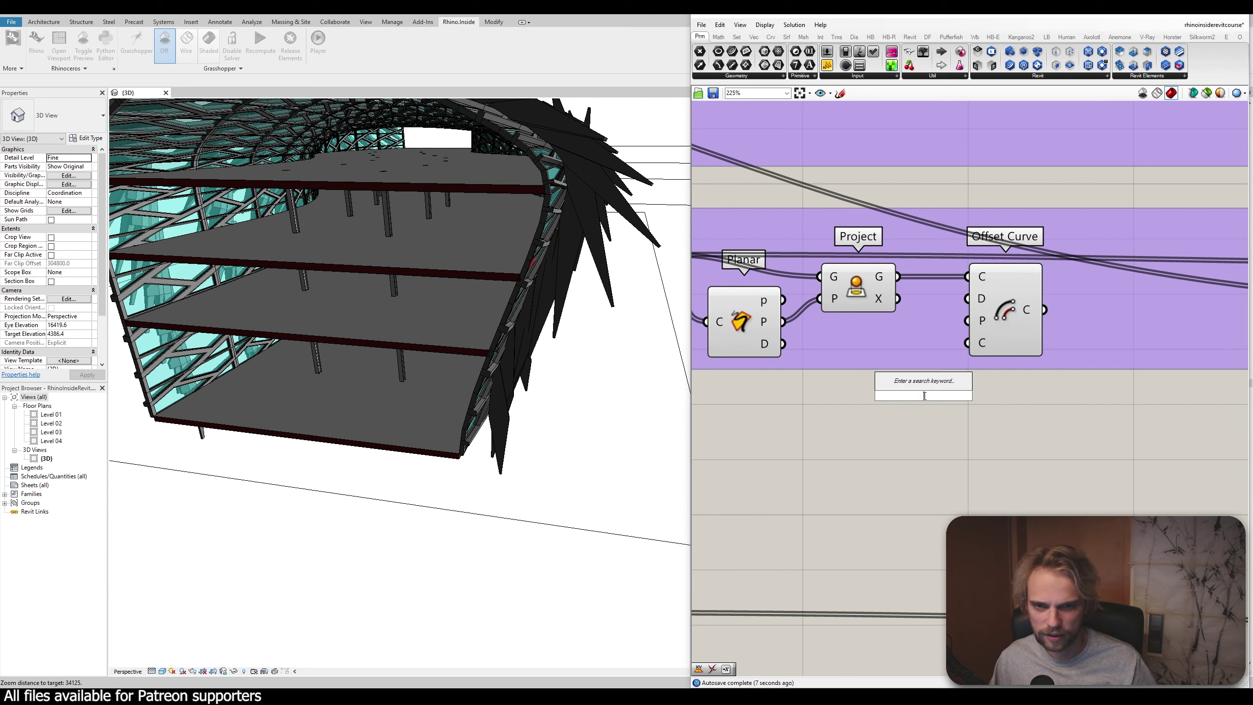
type("slider")
key("Return")
left_click_drag(923, 396, 764, 430)
left_click_drag(892, 390, 966, 299)
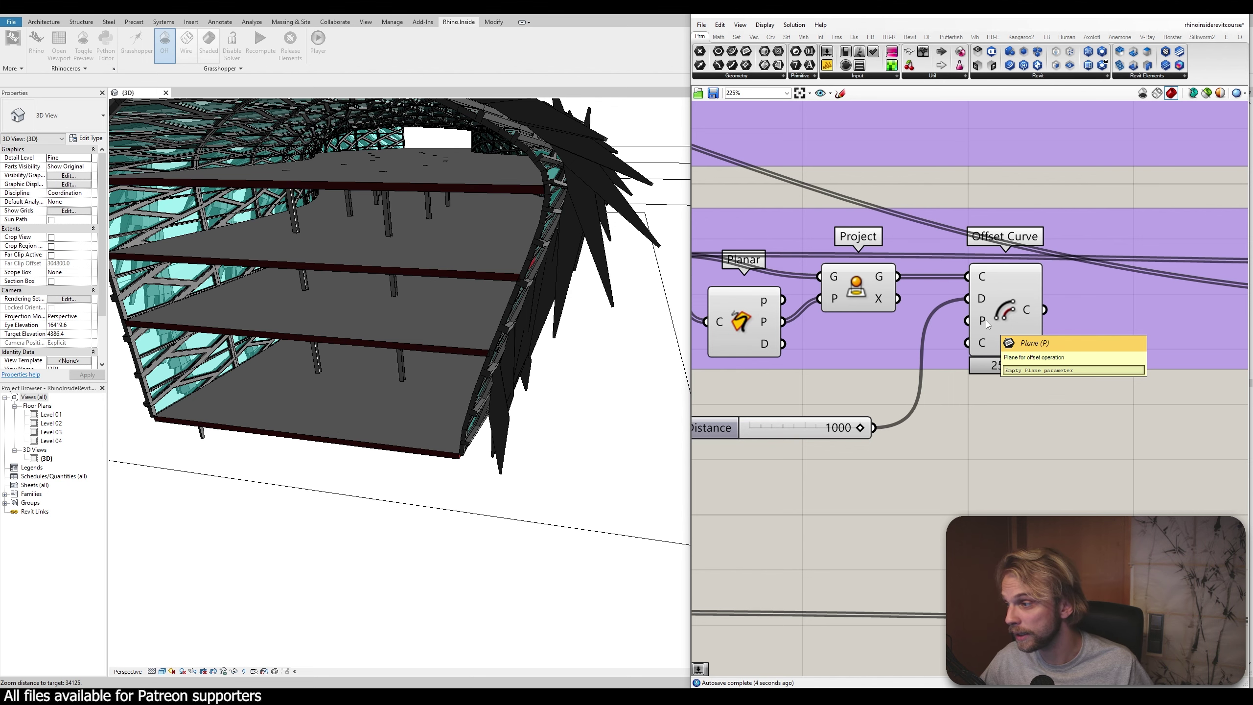
Nudge Project up slightly and connect Planar's Plane output to Offset Curve's Plane input
mouse_move(865, 294)
left_mouse_down()
mouse_move(885, 272)
mouse_move(868, 292)
left_mouse_up()
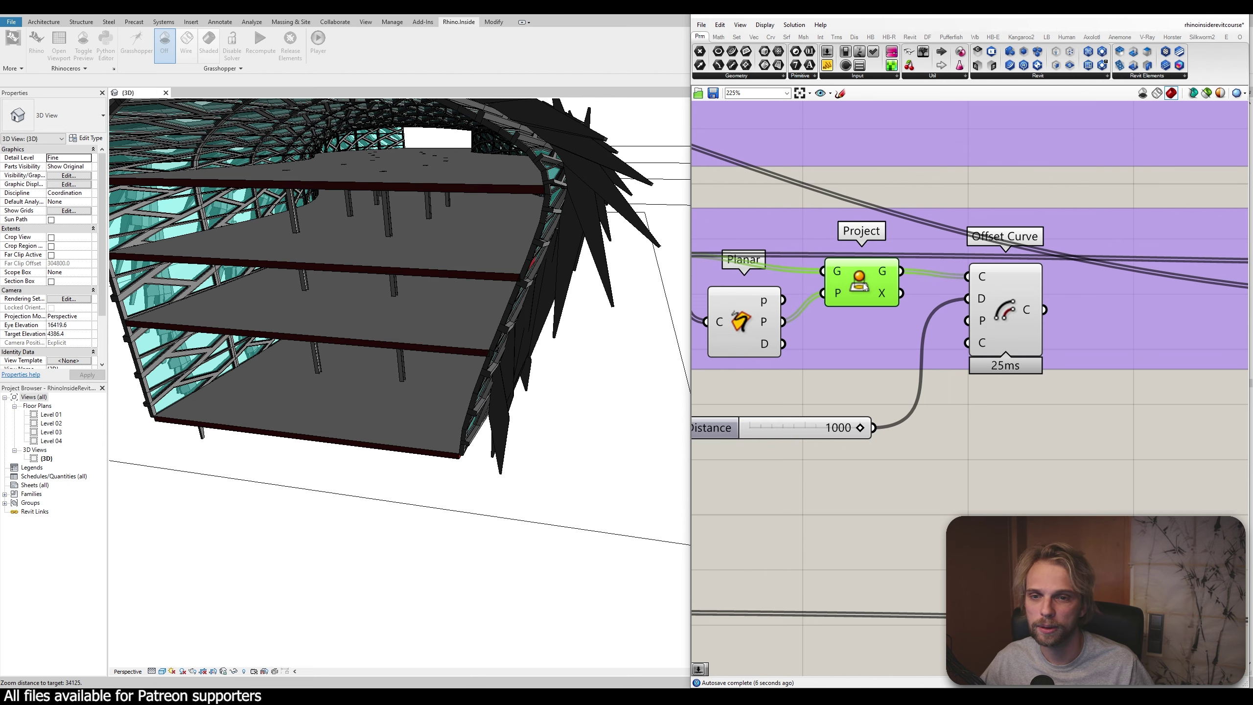
right_click_drag(850, 305, 962, 307)
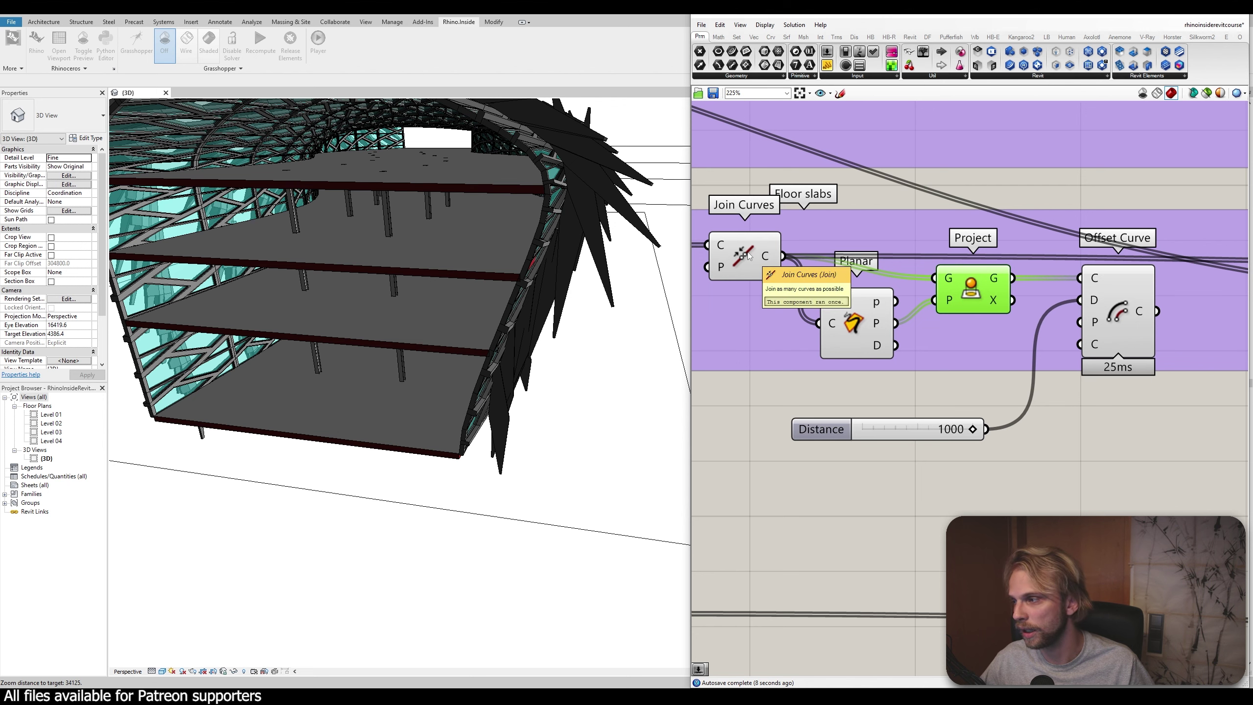
right_click_drag(829, 305, 792, 302)
left_click_drag(859, 321, 1045, 320)
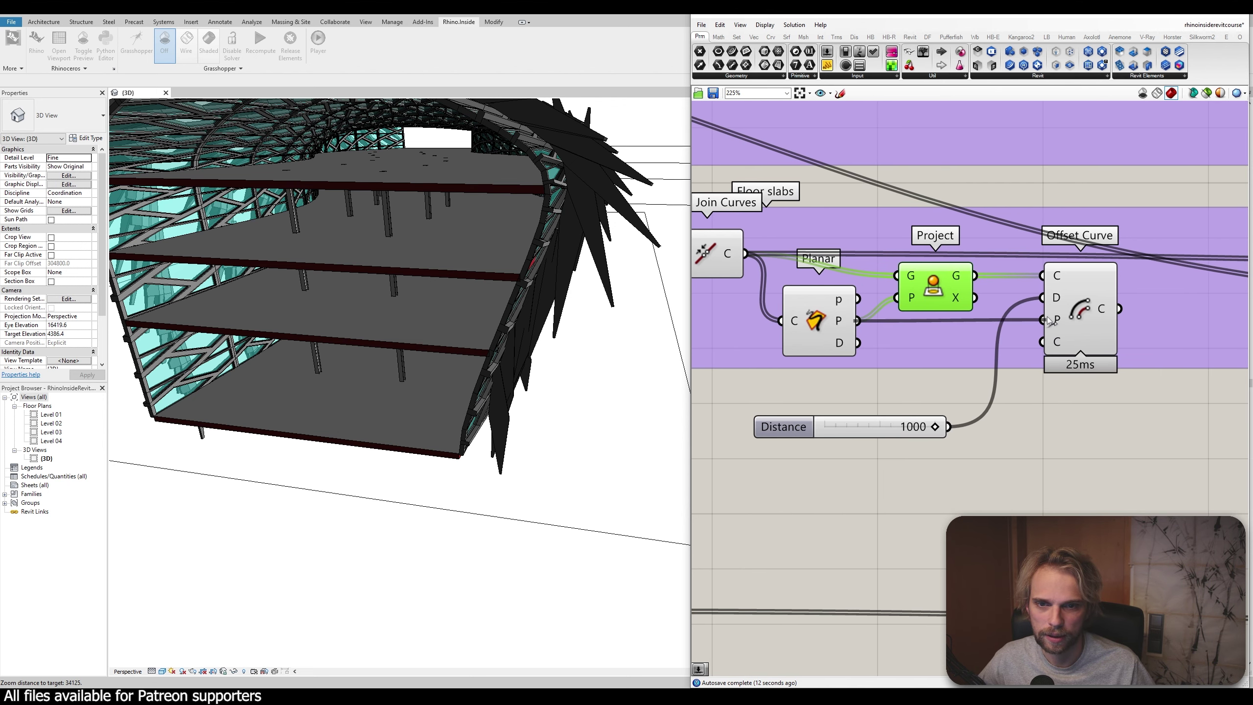
Replace Add Floor's Boundary source with the Offset Curve output and inspect the incoming boundary data
right_click_drag(1090, 315, 969, 307)
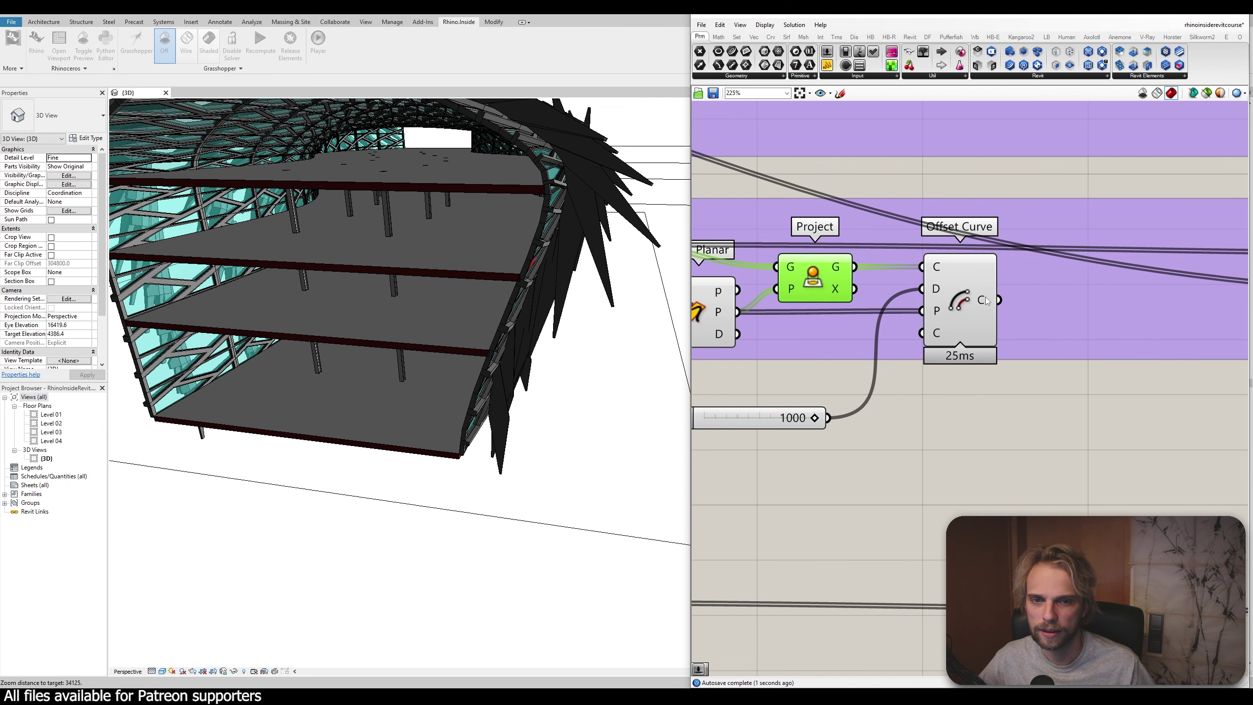
mouse_move(988, 300)
scroll(986, 301, "down", 5)
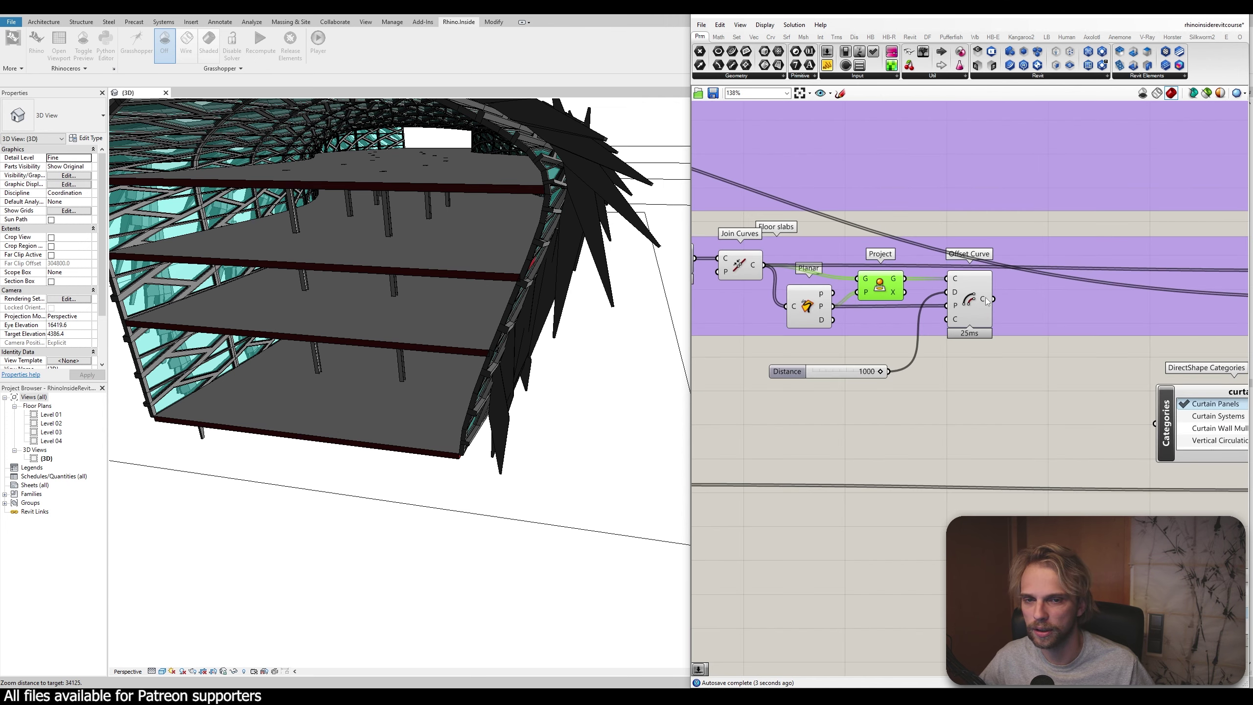
left_click_drag(843, 345, 1153, 320)
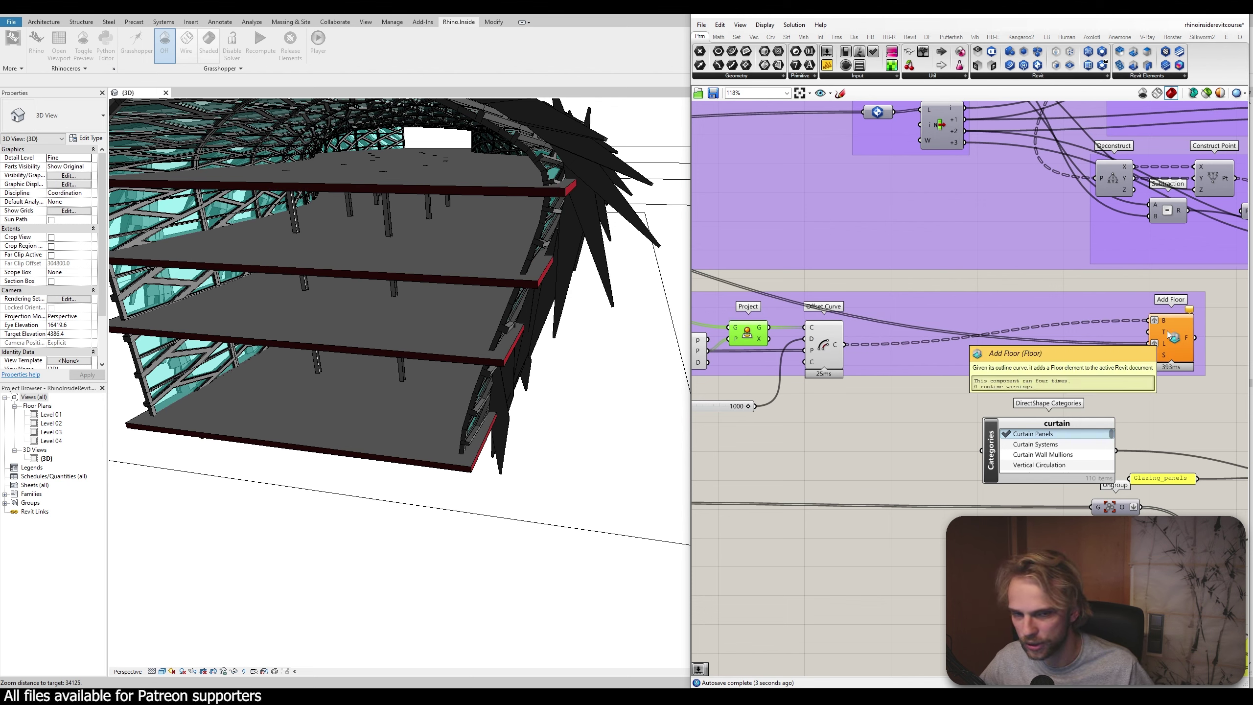
mouse_move(1165, 325)
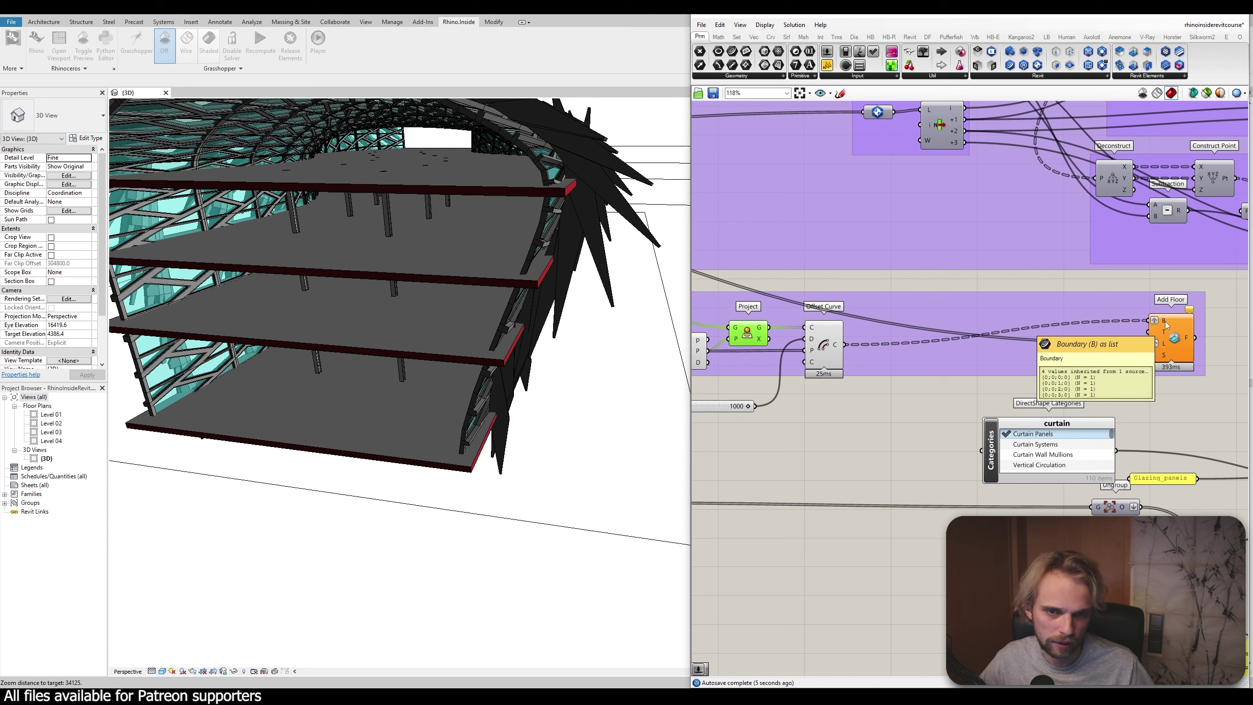
Move Add Floor and its Toggle closer to Offset Curve and examine the connection between them
left_click_drag(1067, 275, 977, 349)
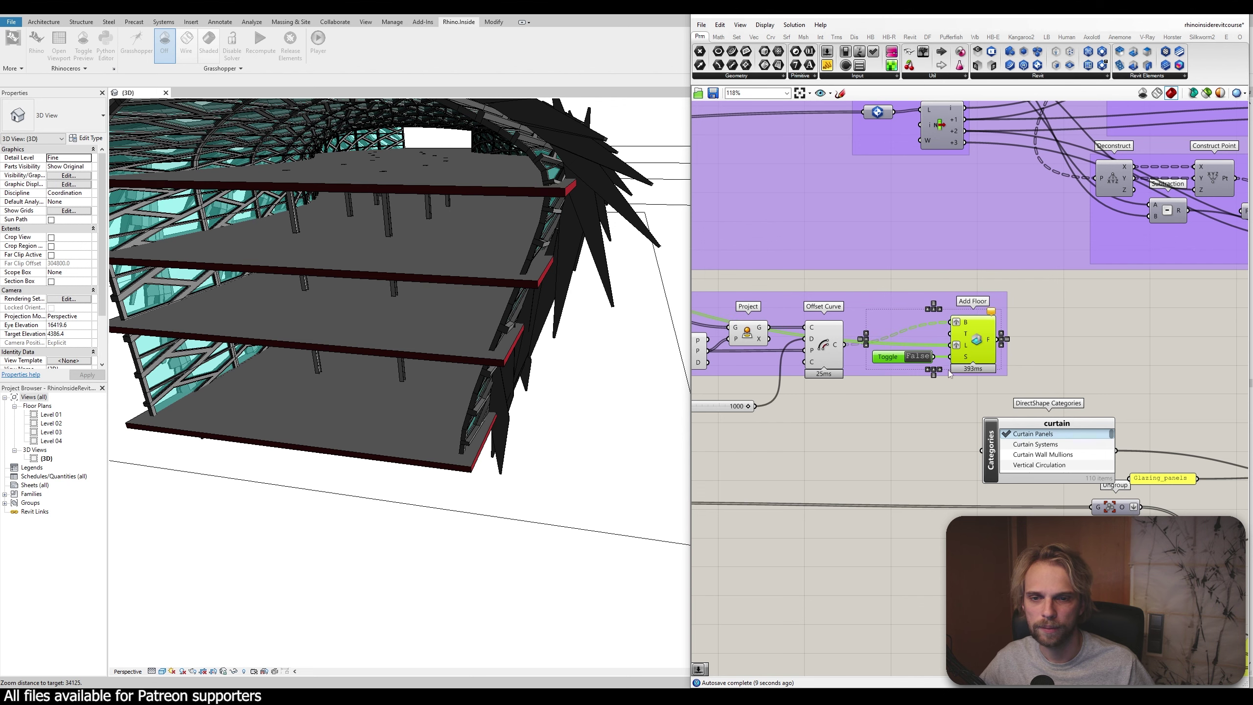
left_click(950, 373)
scroll(984, 320, "up", 3)
mouse_move(982, 324)
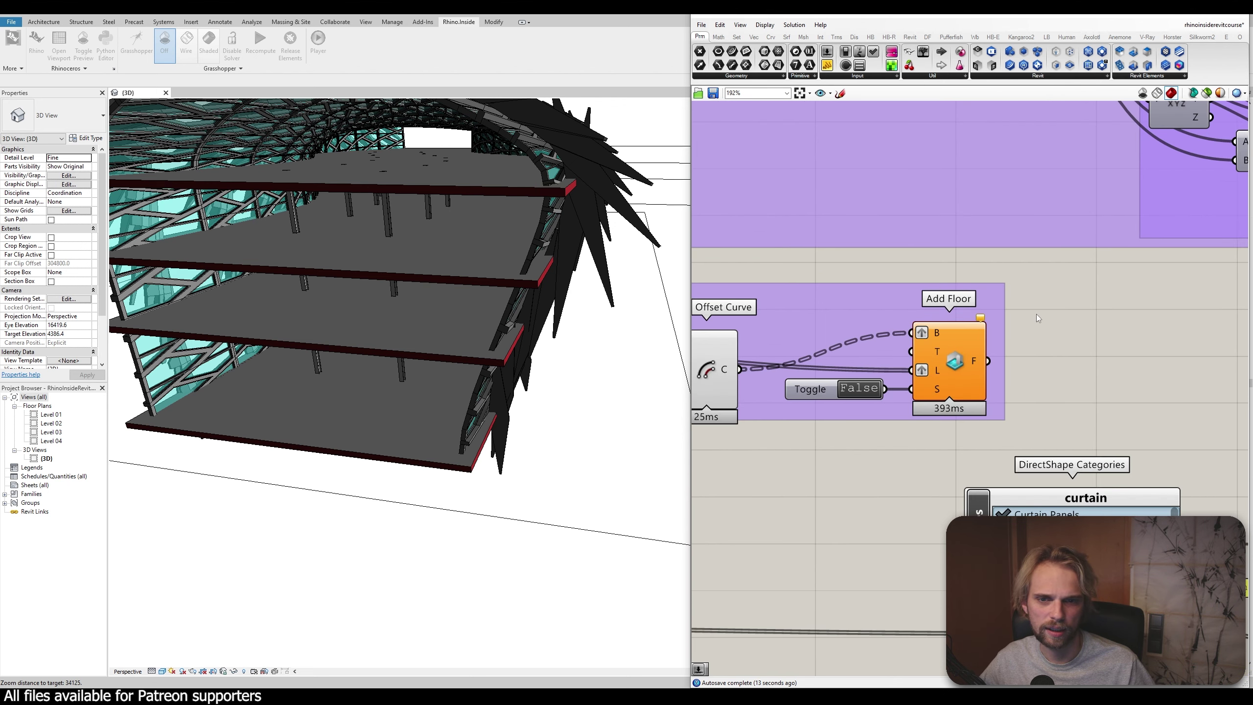
right_click_drag(959, 334, 1077, 314)
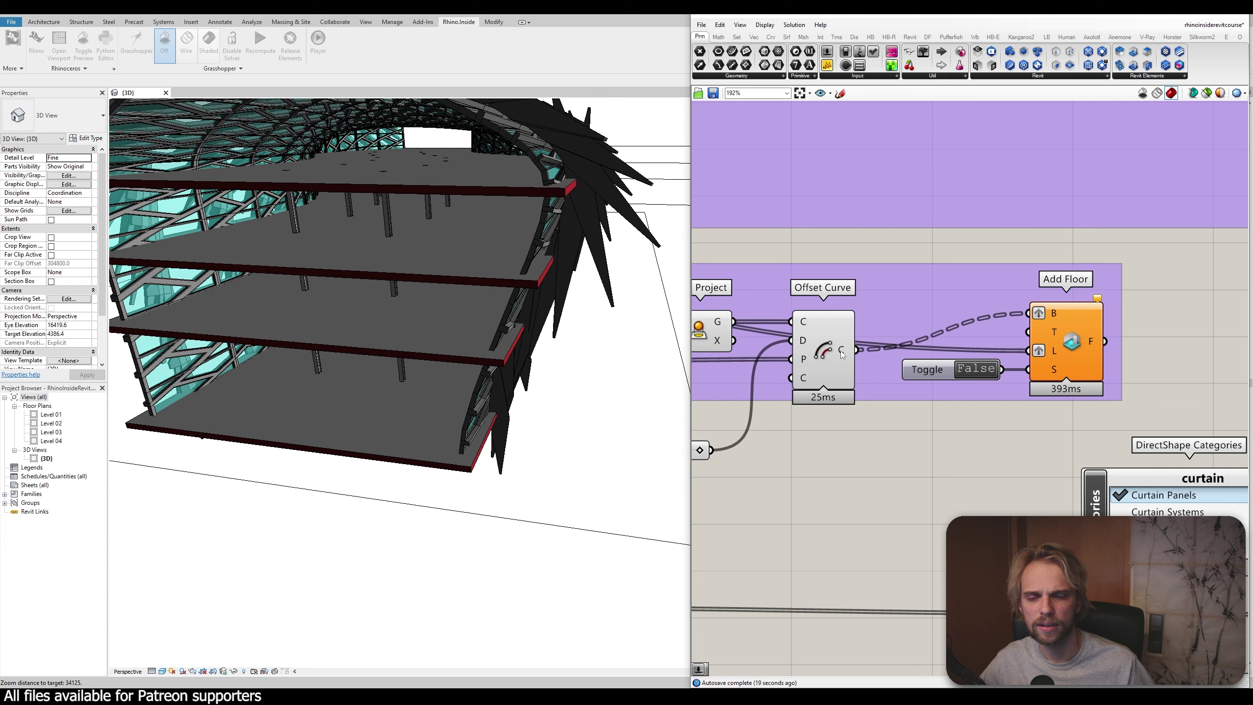
Flatten Offset Curve's Curve output, move Add Floor slightly away from its Toggle, and check the wiring into Add Floor
mouse_move(842, 354)
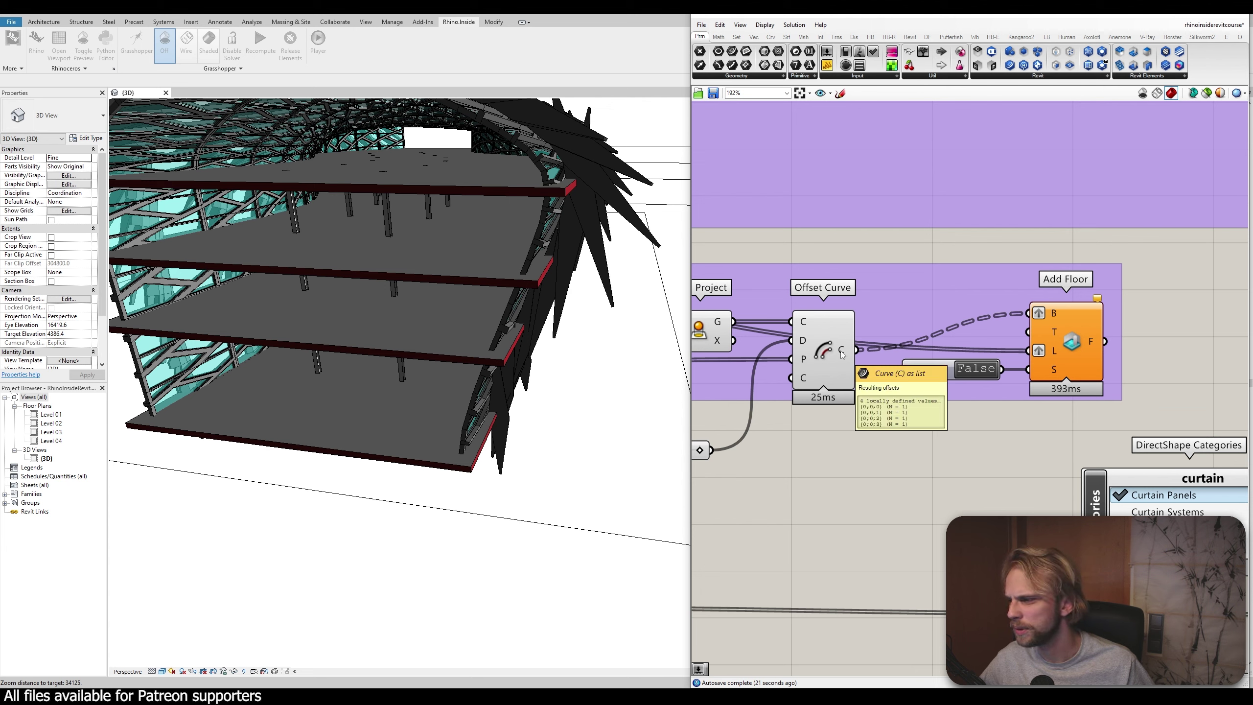
left_click_drag(842, 354, 844, 355)
right_click(844, 352)
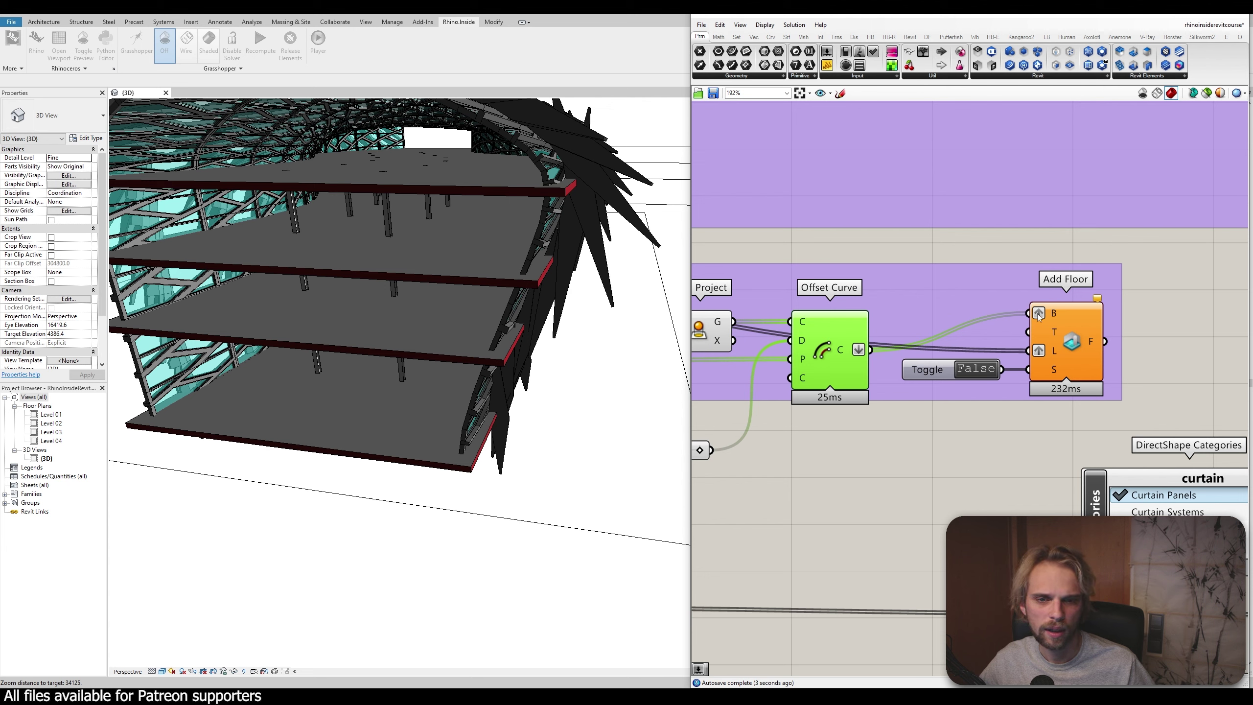
left_click_drag(1059, 320, 1073, 321)
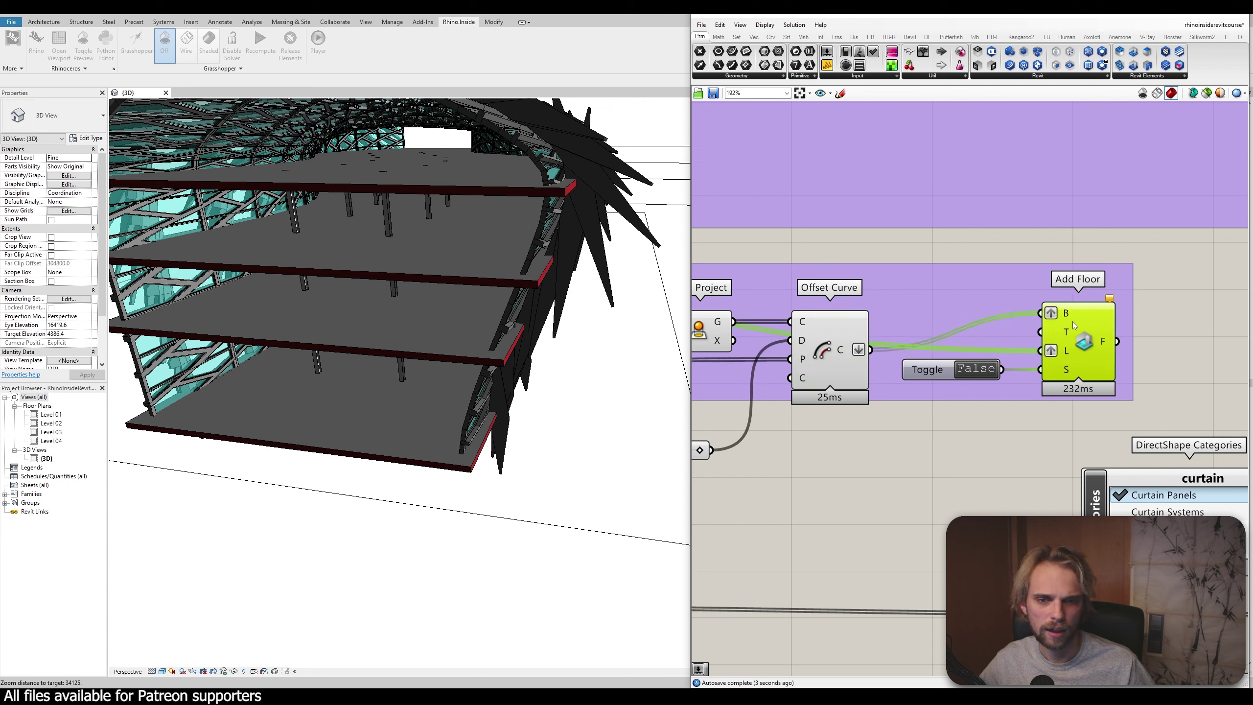
left_click(1053, 470)
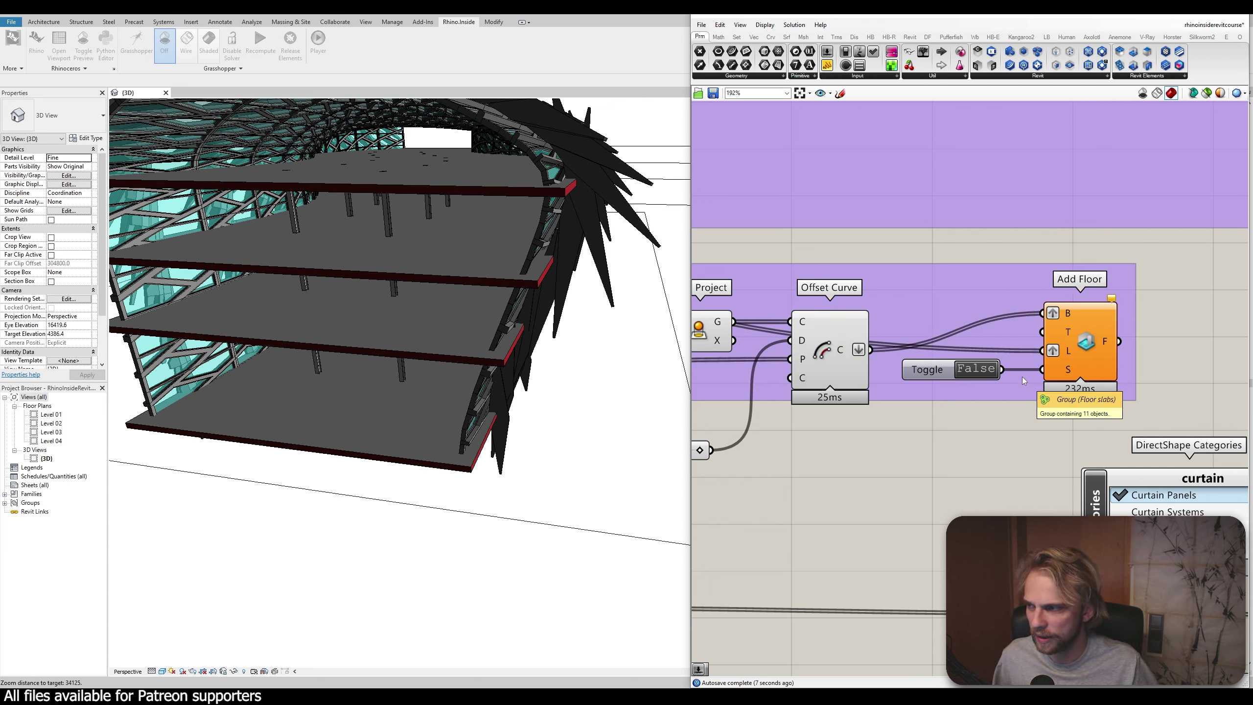
mouse_move(1042, 313)
left_mouse_down("ctrl")
mouse_move(871, 350)
mouse_move(991, 347)
mouse_move(1042, 312)
left_mouse_up("ctrl")
scroll(1043, 413, "down", 2)
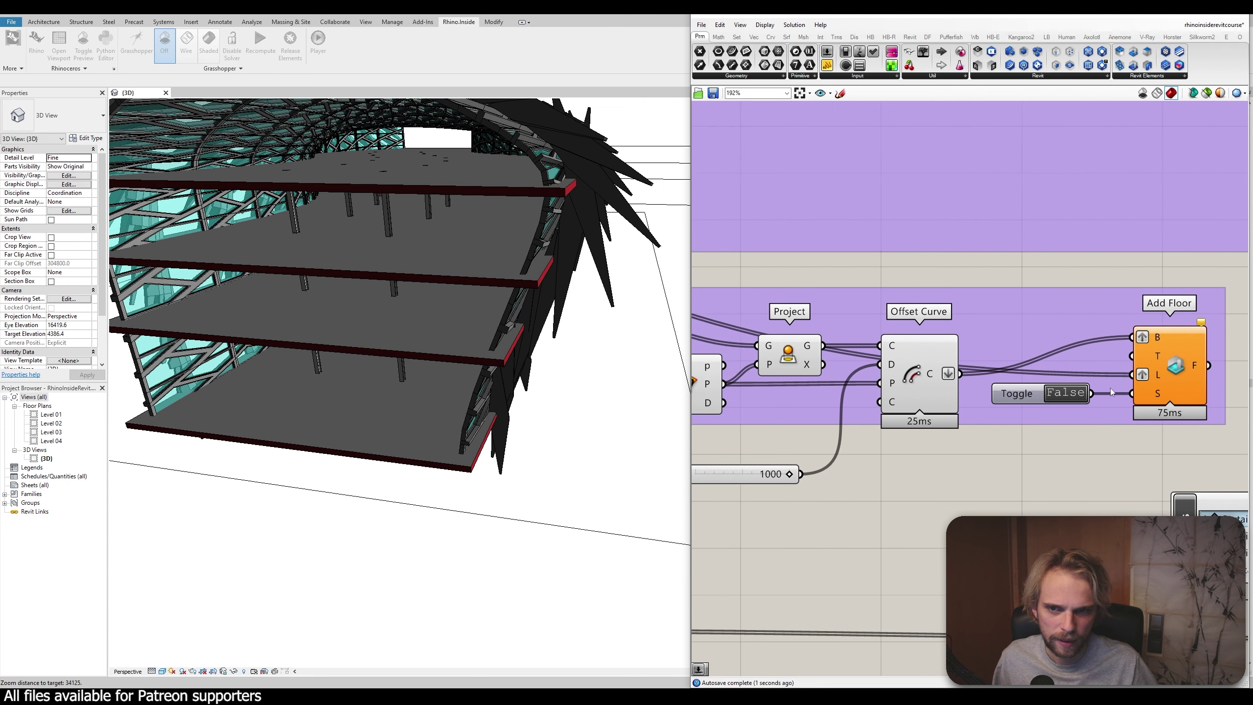
scroll(1074, 403, "up", 2)
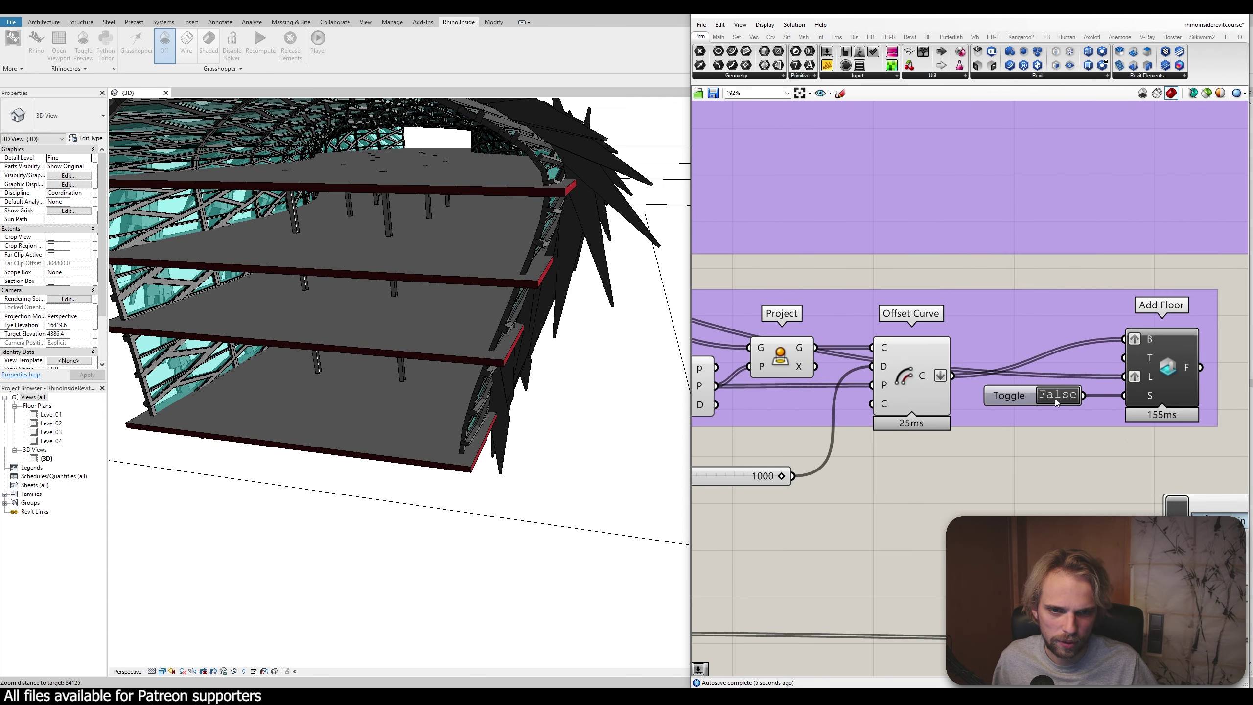
right_click_drag(1038, 450, 897, 448)
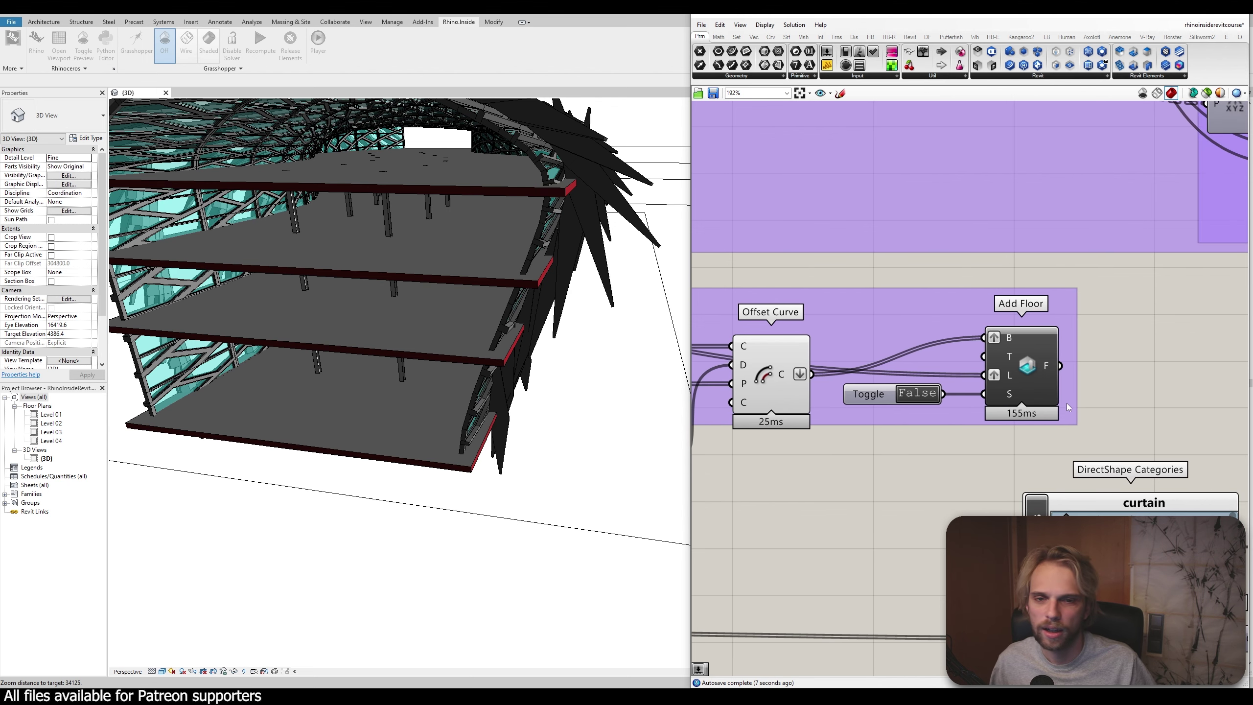
mouse_move(1044, 395)
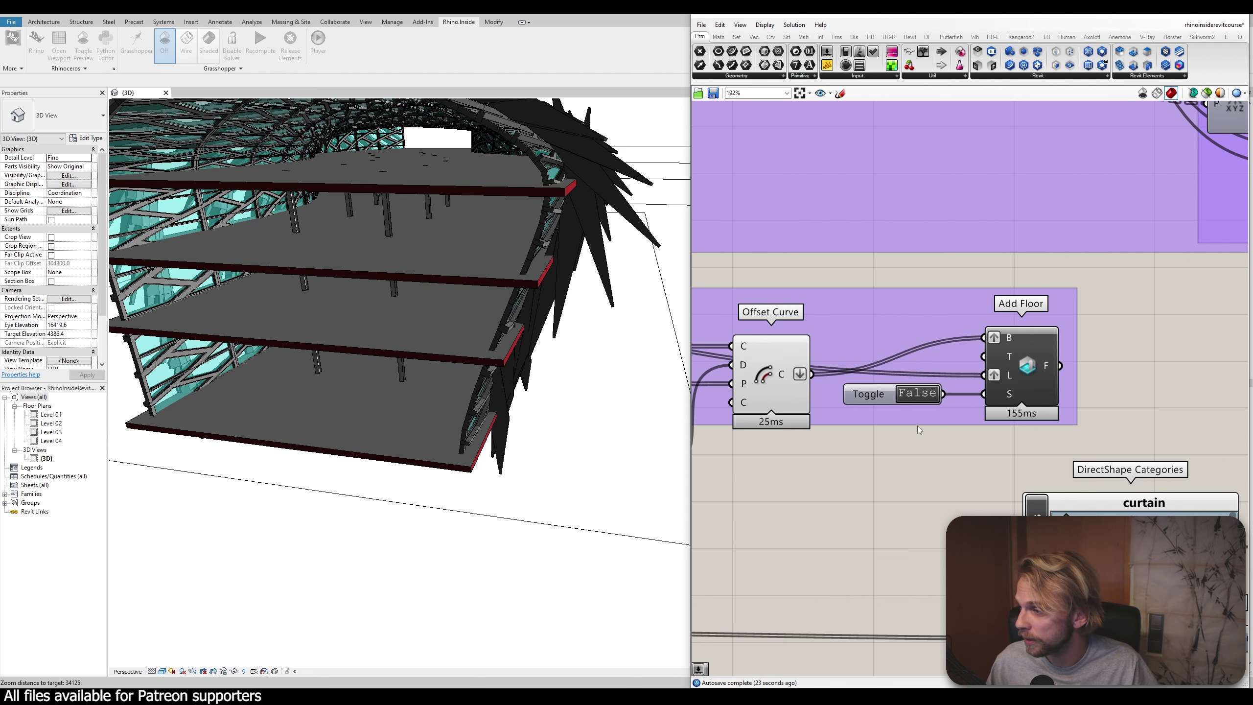
Move the 1000 Distance slider up closer to the floor slab group and check the slab edges against the facade
left_click(875, 395)
scroll(881, 405, "down", 3)
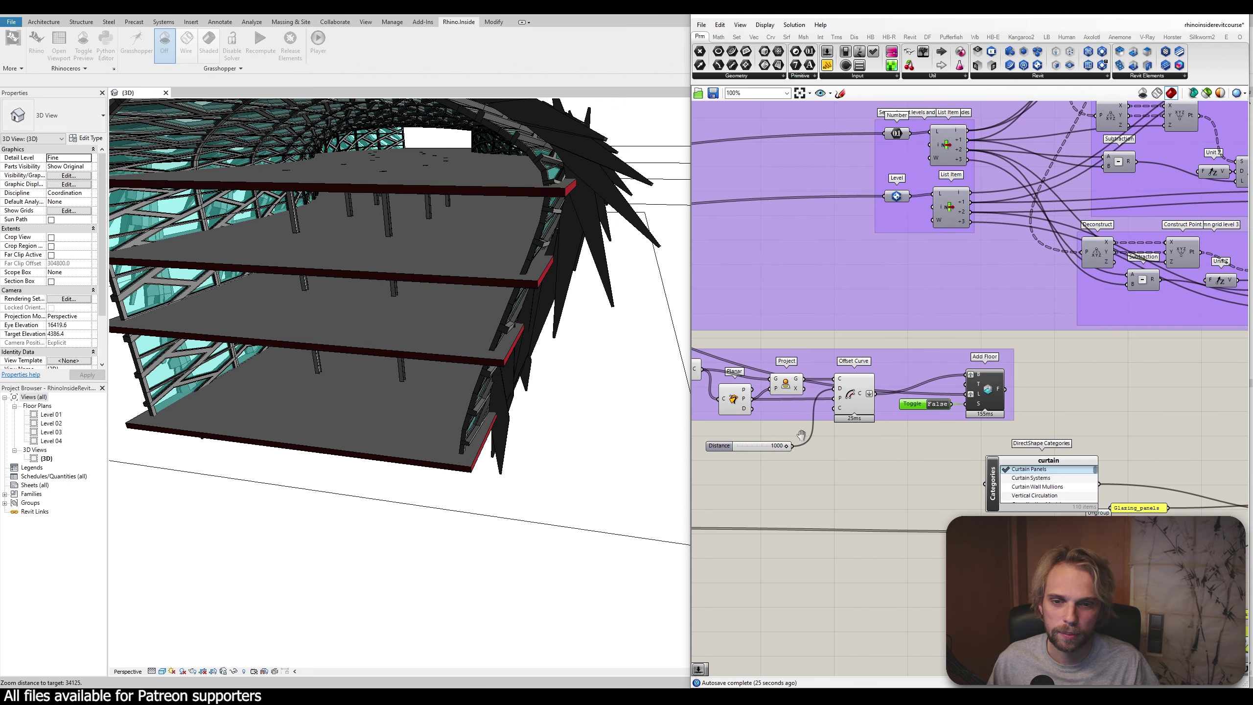
scroll(801, 434, "up", 3)
mouse_move(886, 446)
left_mouse_down()
mouse_move(947, 420)
mouse_move(885, 429)
left_mouse_up()
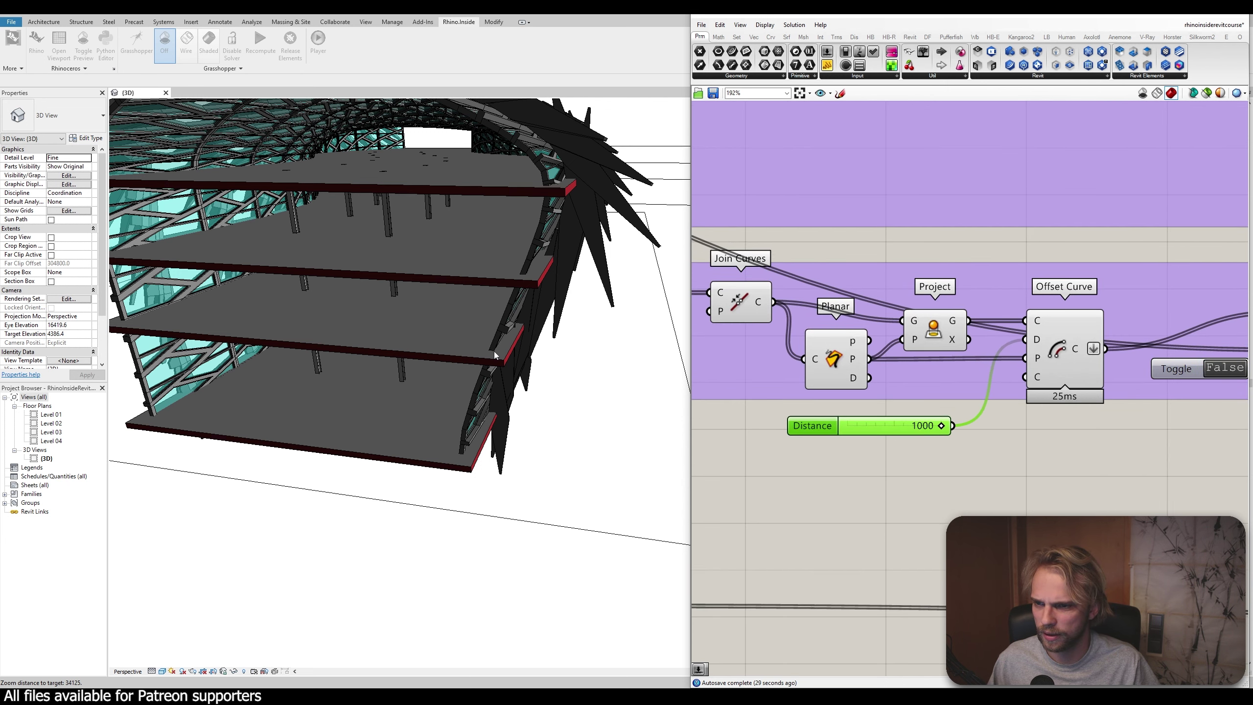
scroll(495, 352, "up", 5)
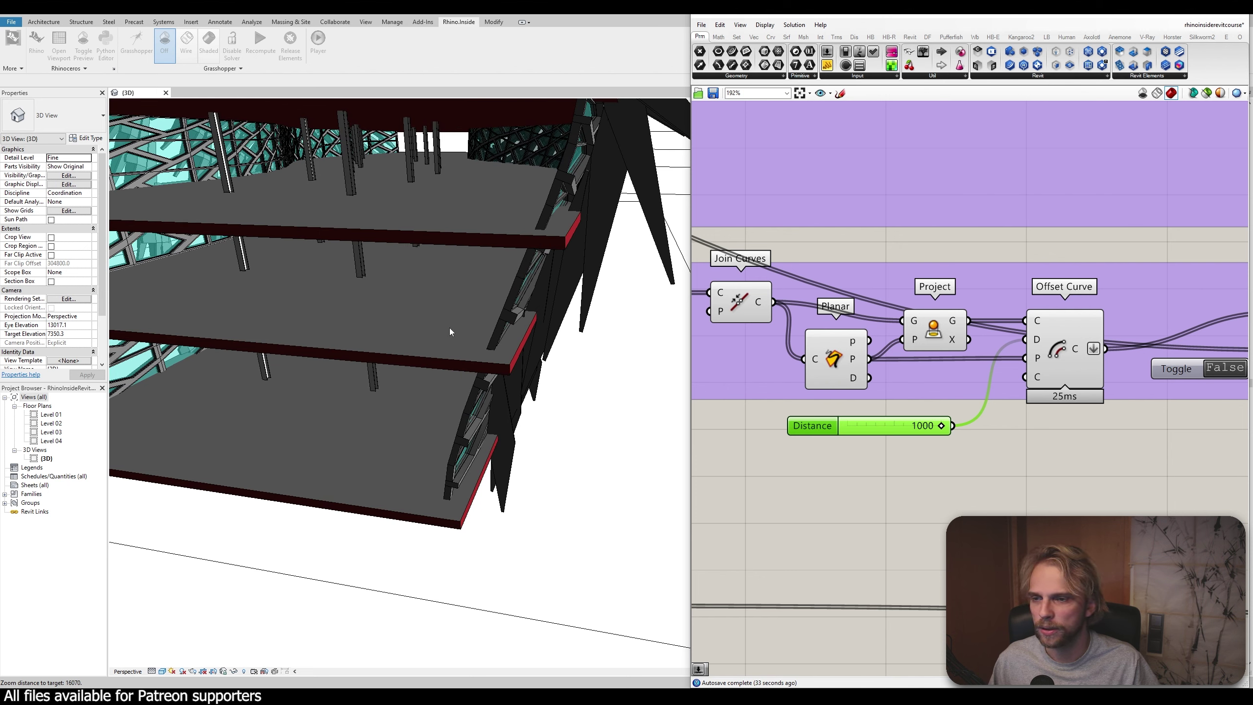
Insert a Negative component between the 1000 slider and Offset Curve's Distance input
double_click(971, 471)
type("negative")
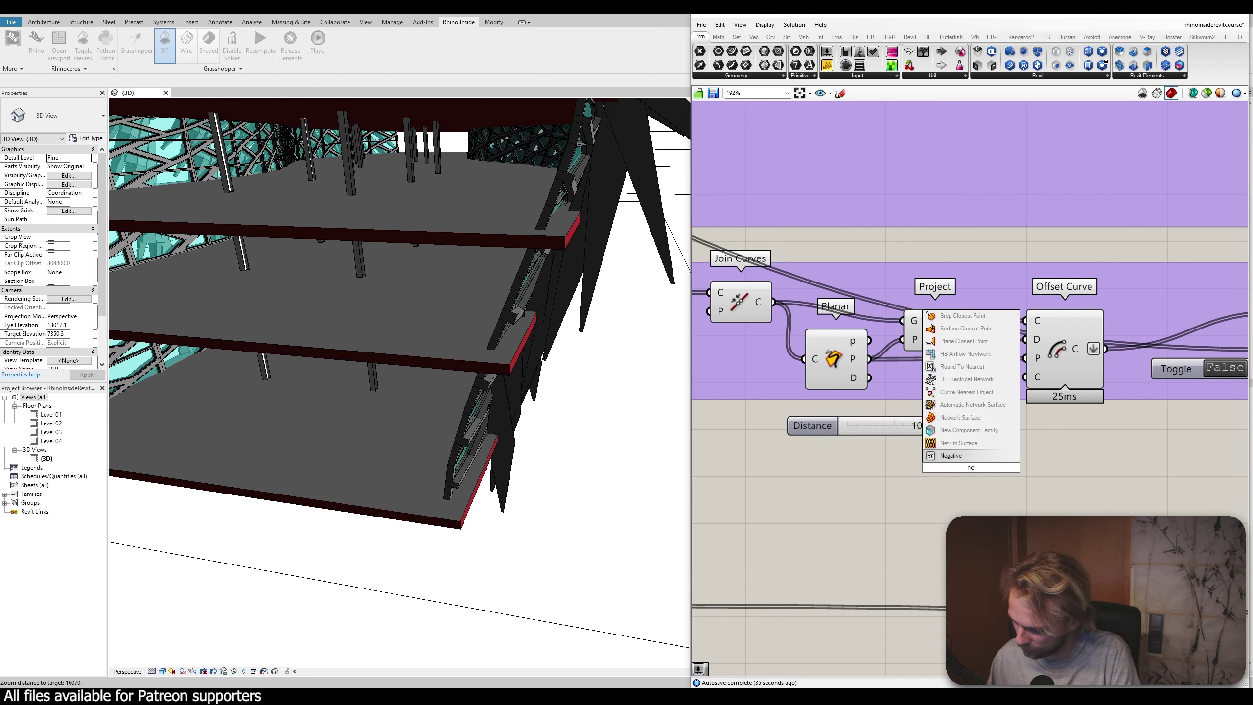
key("Return")
left_click_drag(901, 429, 830, 428)
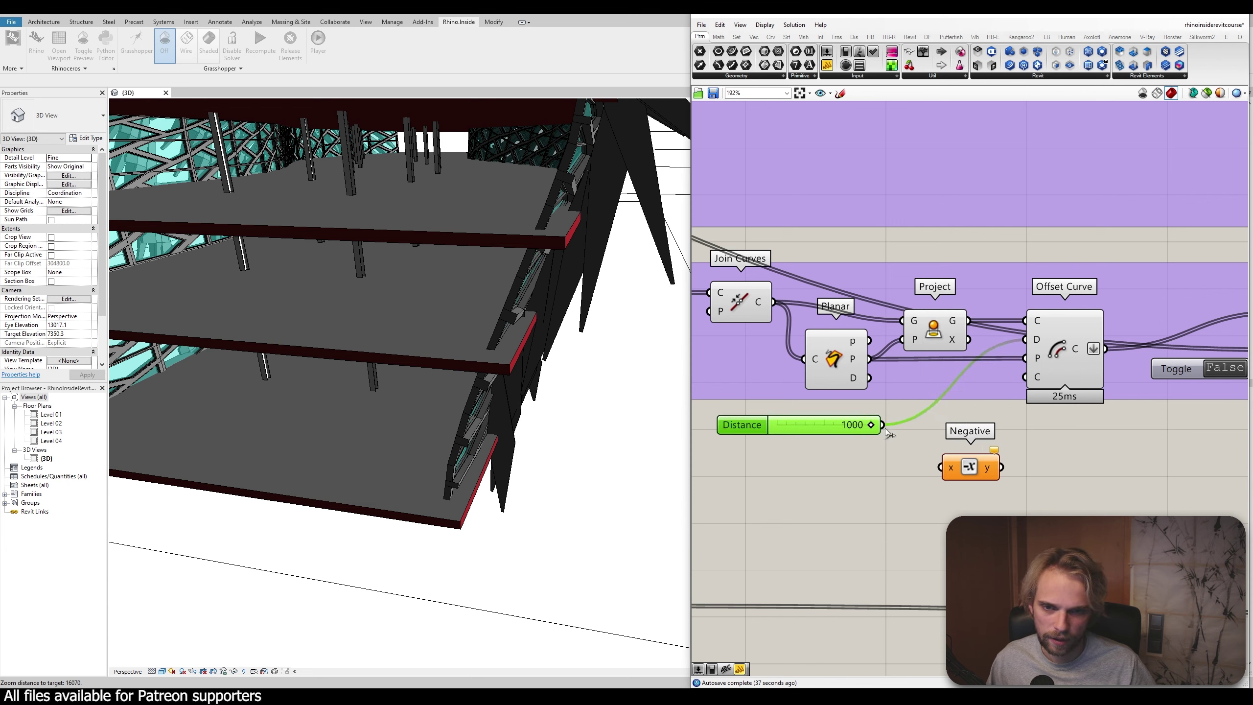
left_click_drag(965, 474, 1028, 347)
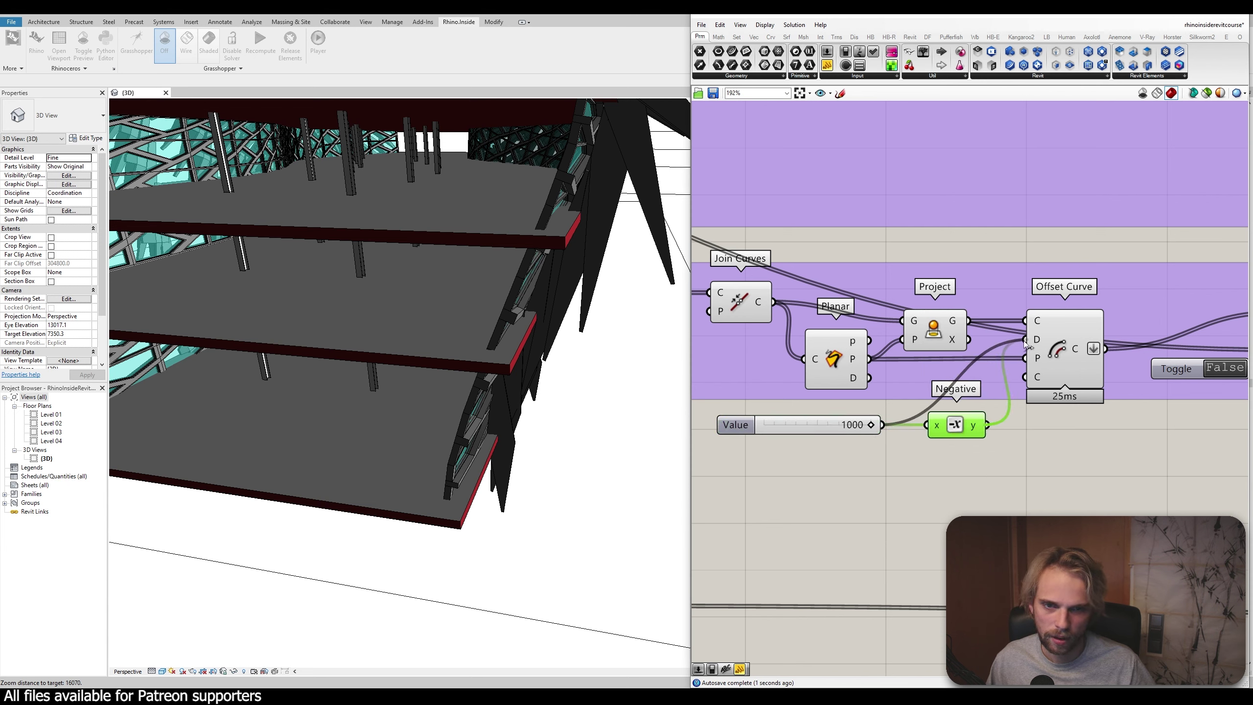
left_click(1015, 444)
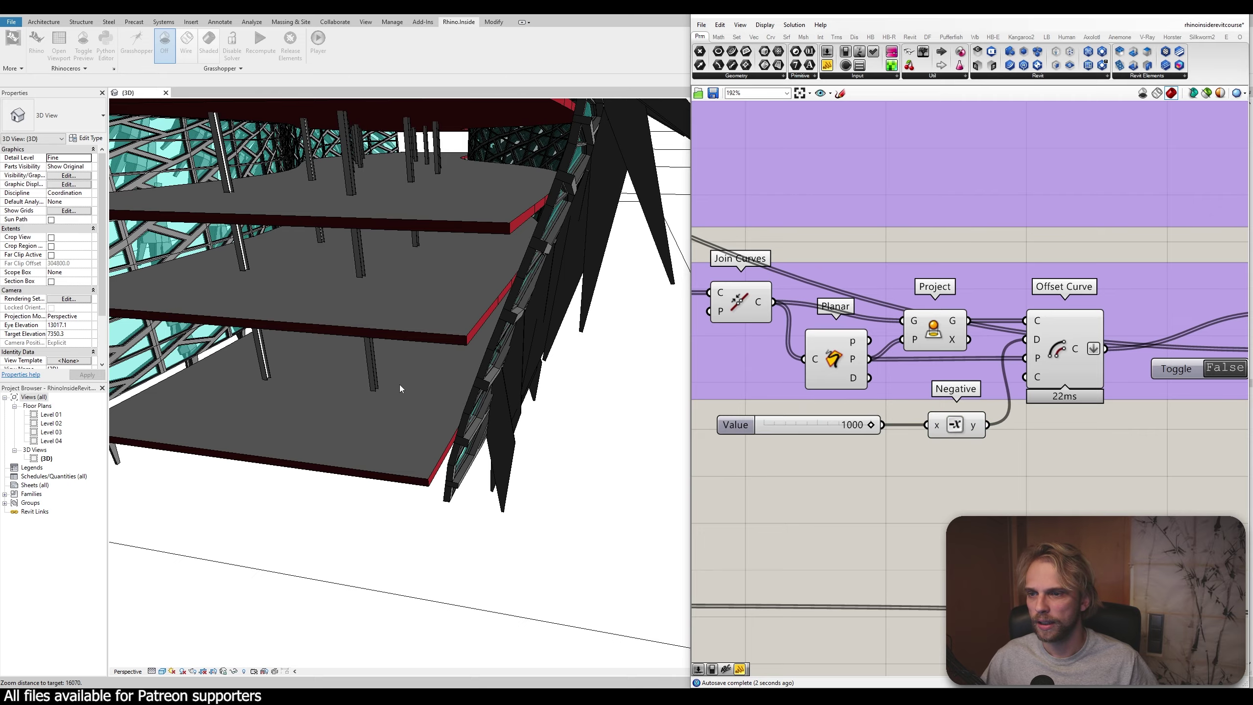
Check the gap between the offset slabs and the facade, and set the offset slider to 150
middle_click_drag(454, 384, 311, 368, "shift")
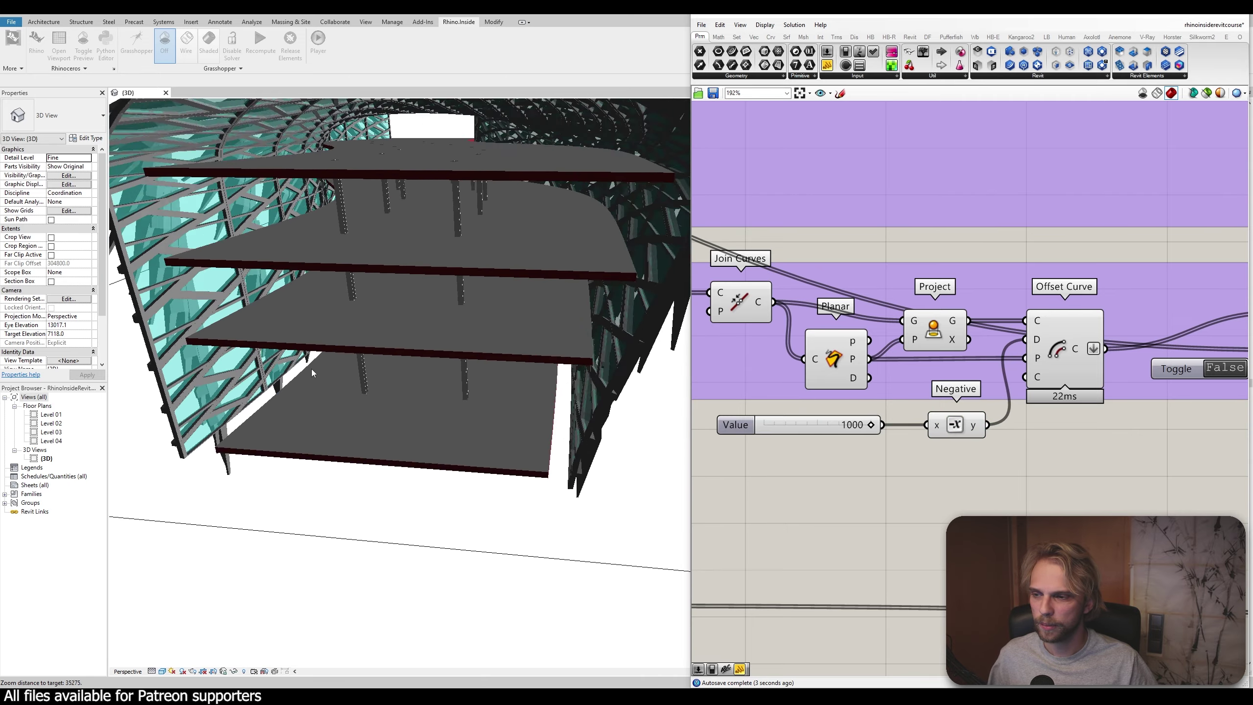
scroll(323, 376, "up", 5)
scroll(323, 376, "down", 6)
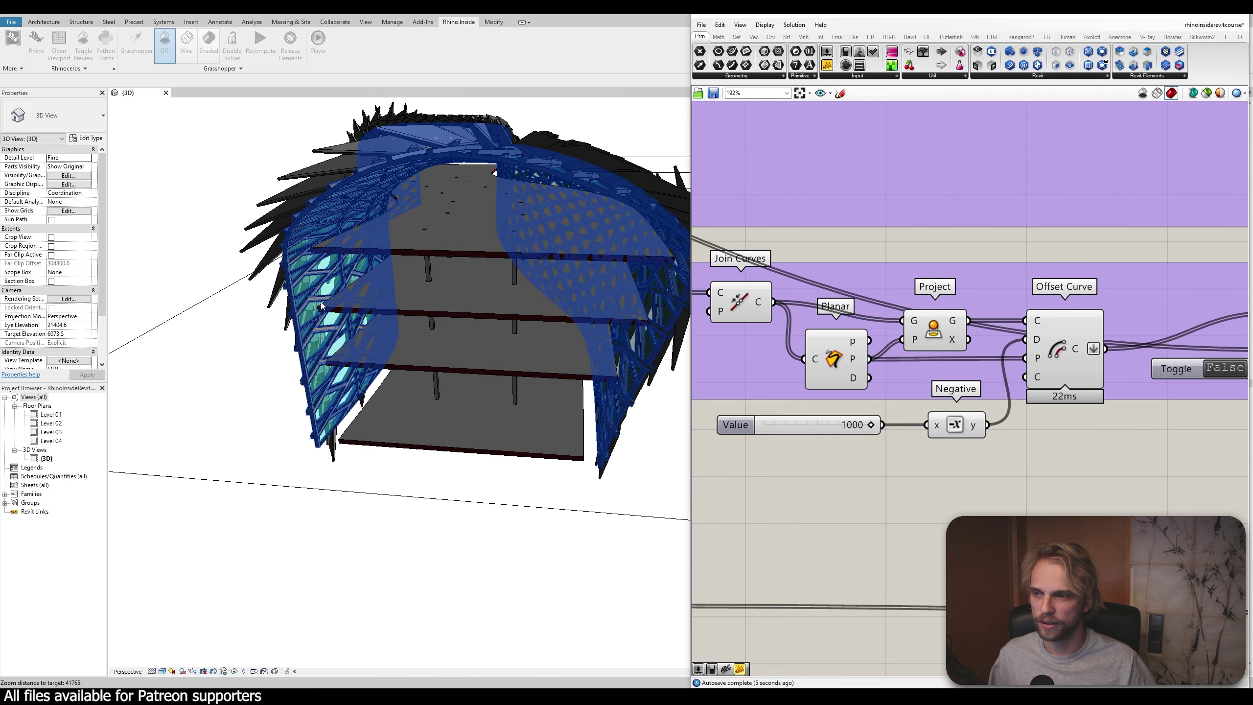
scroll(216, 339, "up", 5)
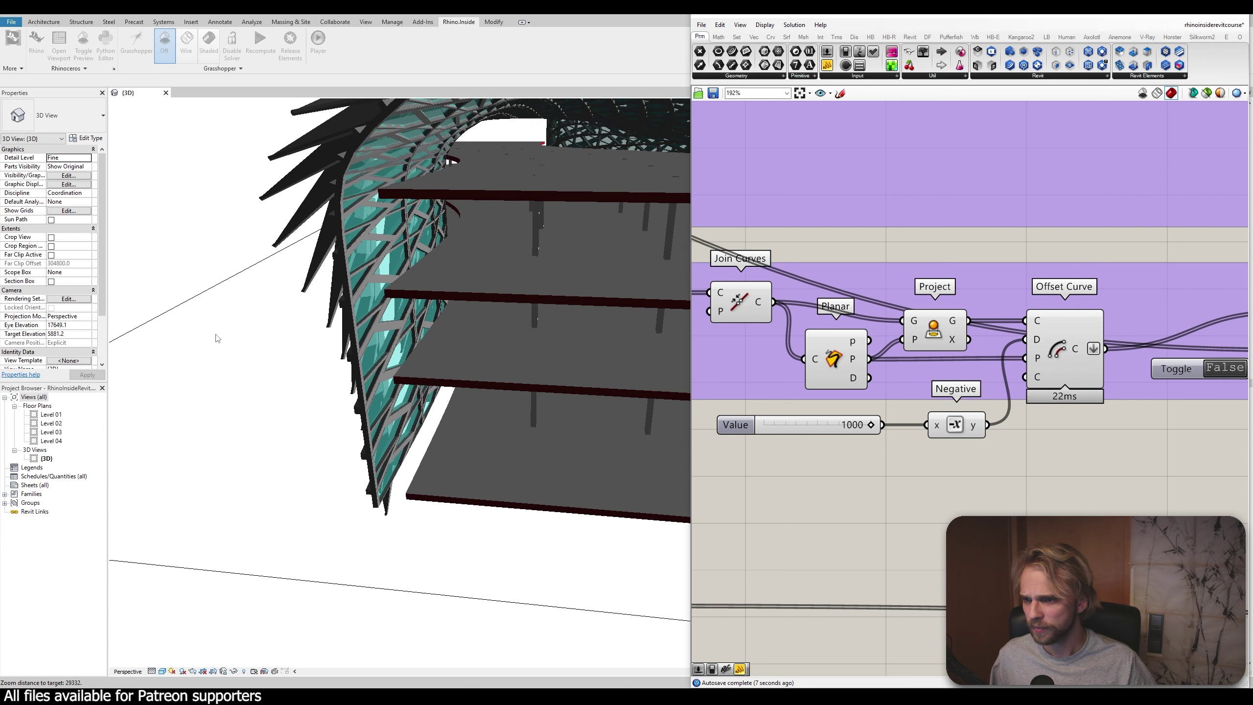
double_click(803, 436)
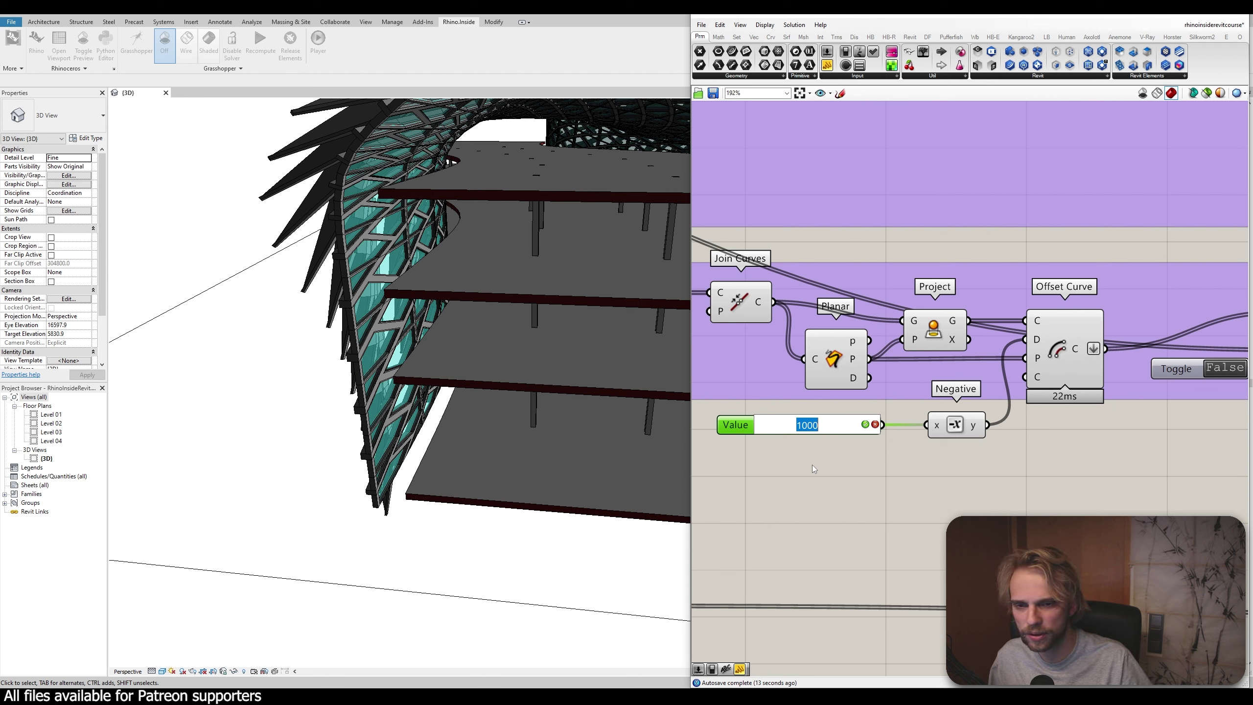
type("150")
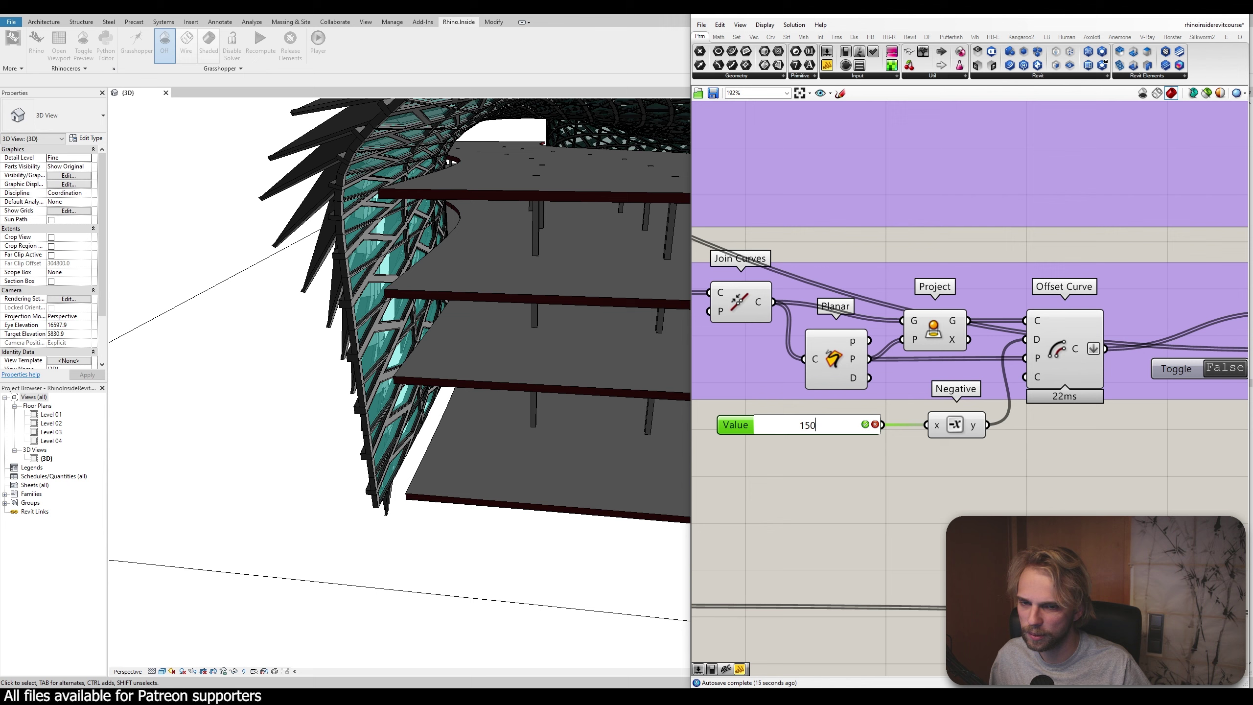
key("Return")
Examine the slab edges against the facade on every level from several angles in the 3D view
scroll(300, 388, "down", 4)
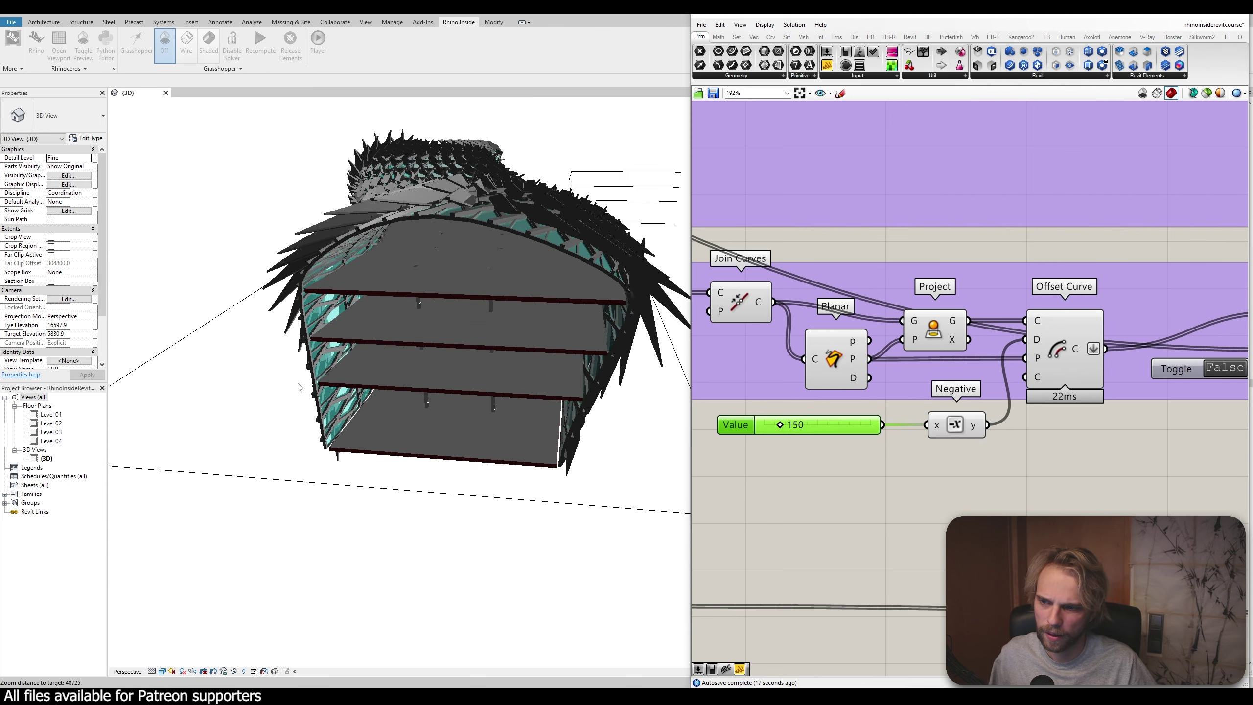
scroll(323, 484, "up", 5)
scroll(338, 474, "down", 3)
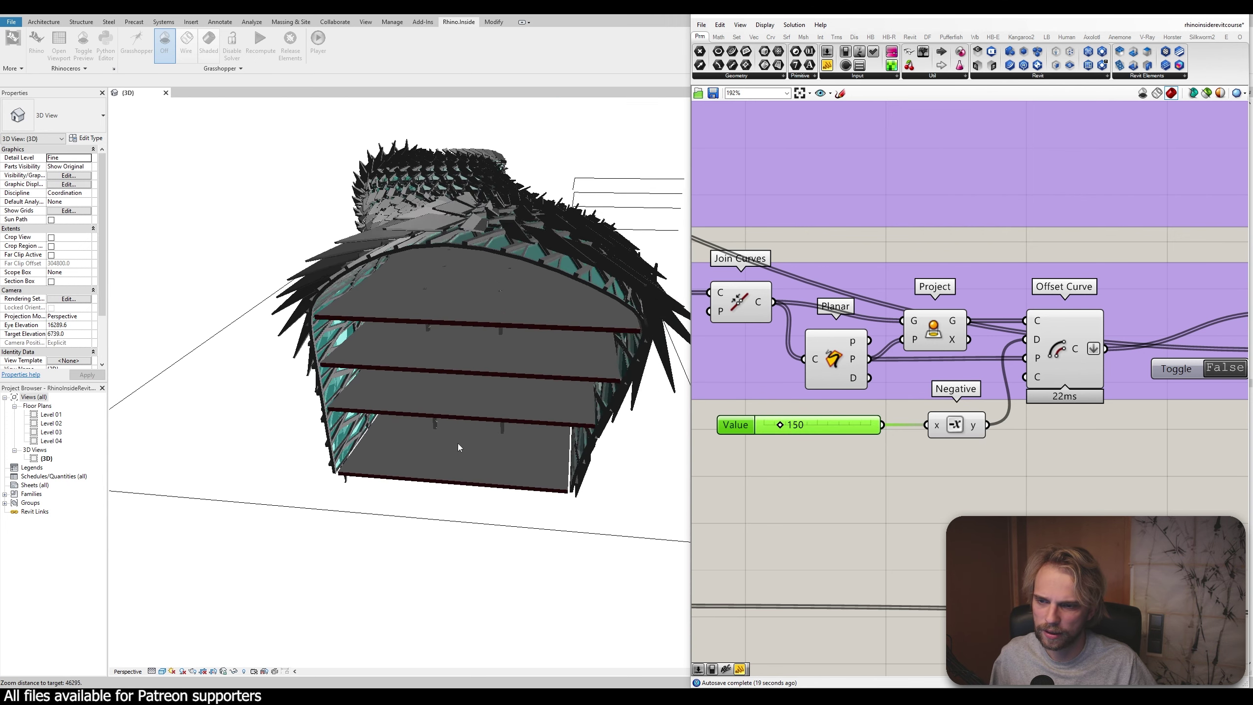
middle_click_drag(461, 439, 556, 320, "shift")
scroll(548, 289, "up", 2)
scroll(525, 385, "up", 3)
scroll(525, 407, "down", 5)
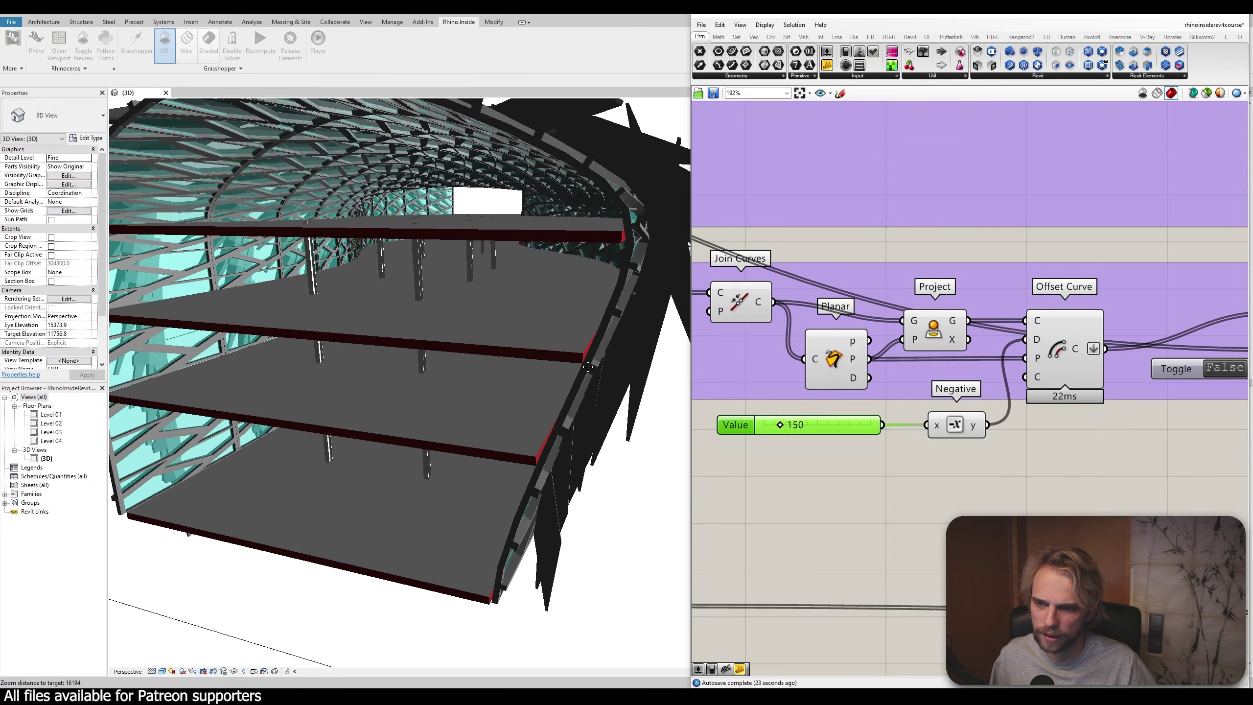
middle_click_drag(423, 375, 500, 428, "shift")
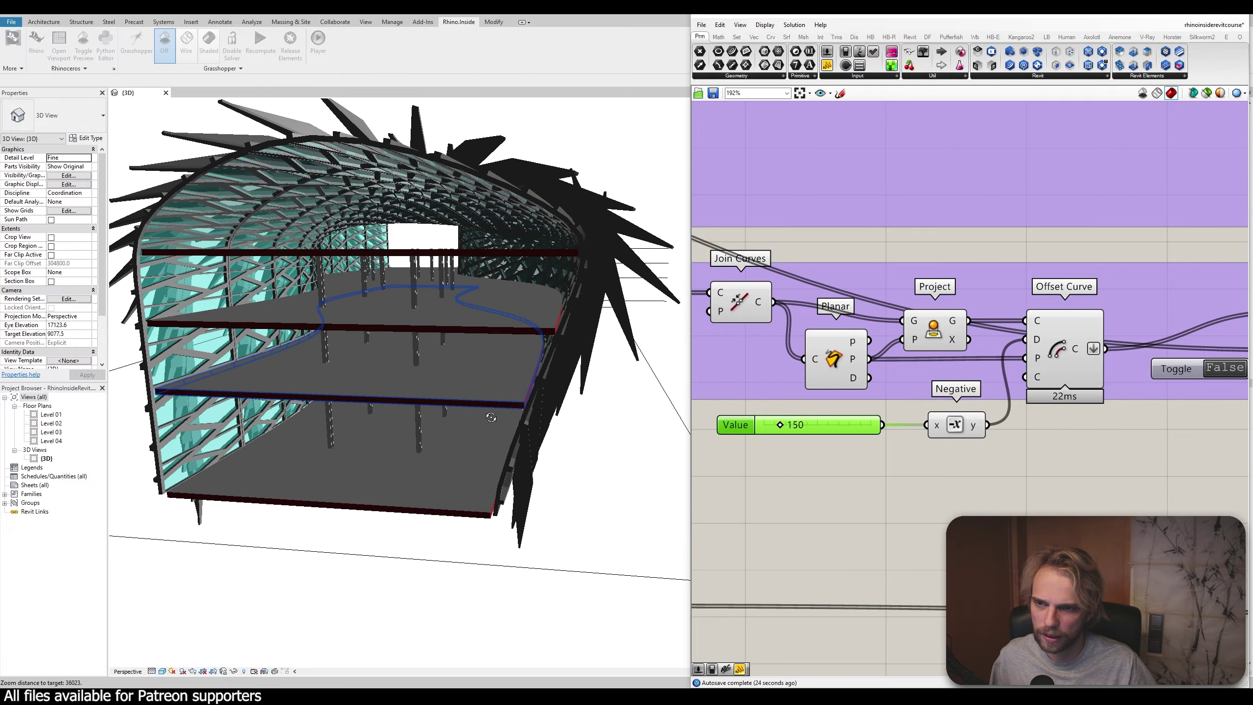
scroll(541, 323, "up", 3)
middle_click_drag(480, 346, 489, 341)
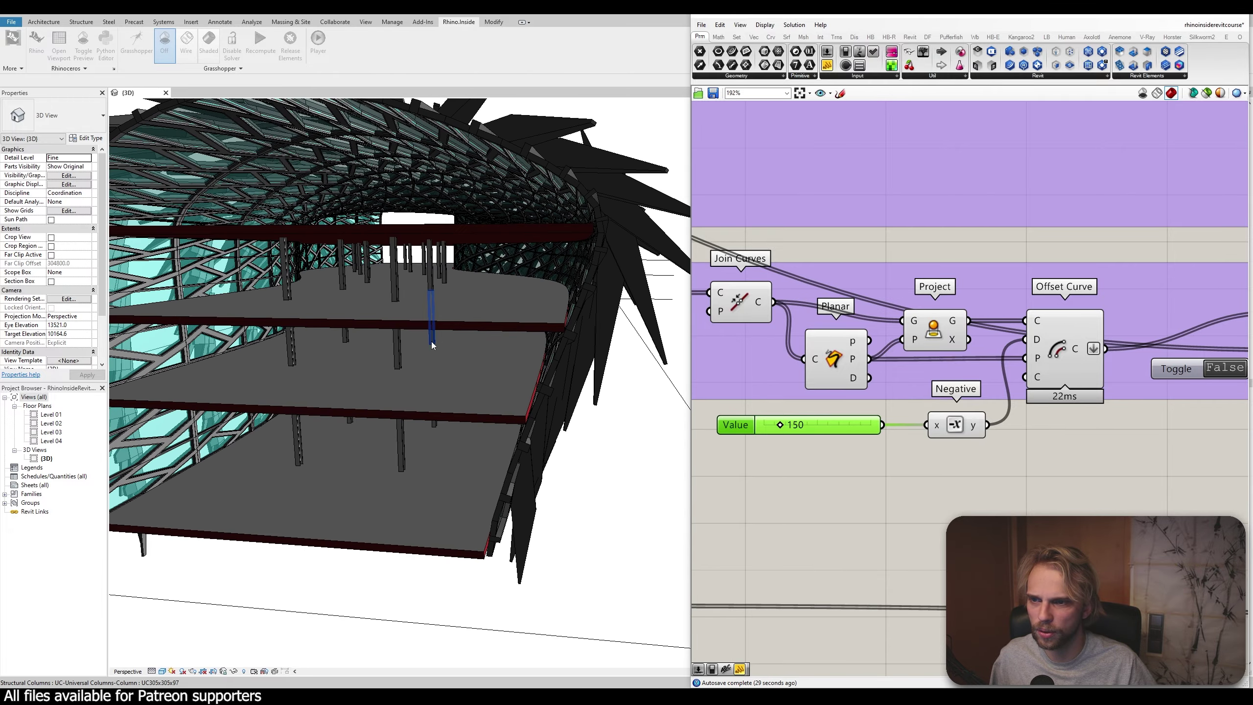
scroll(430, 330, "down", 4)
scroll(509, 302, "up", 3)
middle_click_drag(395, 380, 425, 392, "shift")
scroll(884, 339, "down", 8)
Set Divide Curve's Count slider to 4 in the column grid generator group
right_click(881, 440)
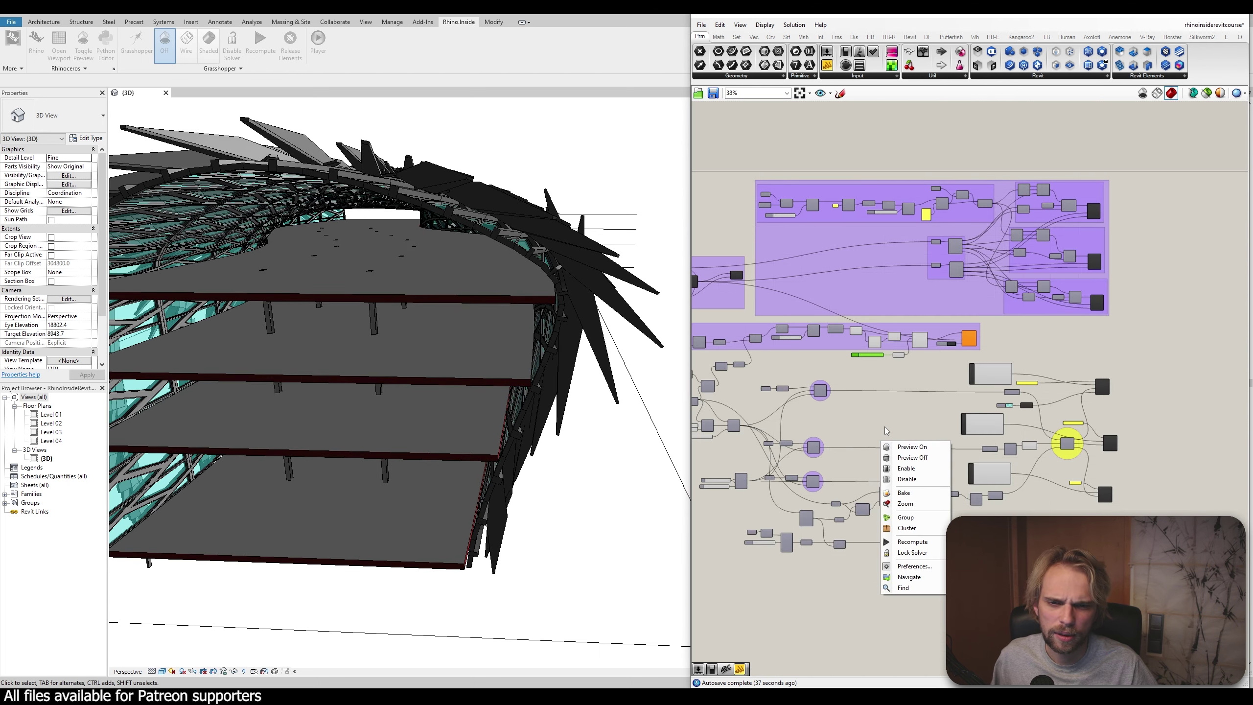
left_click(859, 374)
scroll(874, 309, "up", 4)
left_click(857, 218)
middle_click(857, 218)
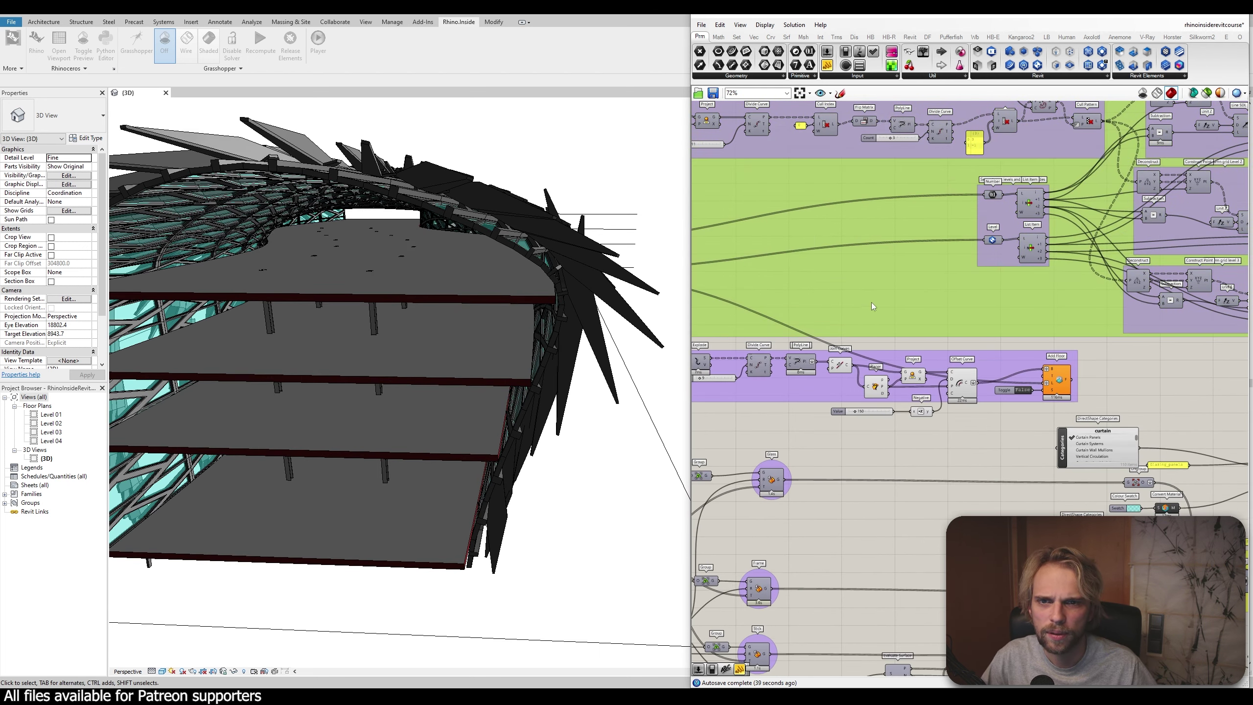
scroll(882, 277, "up", 6)
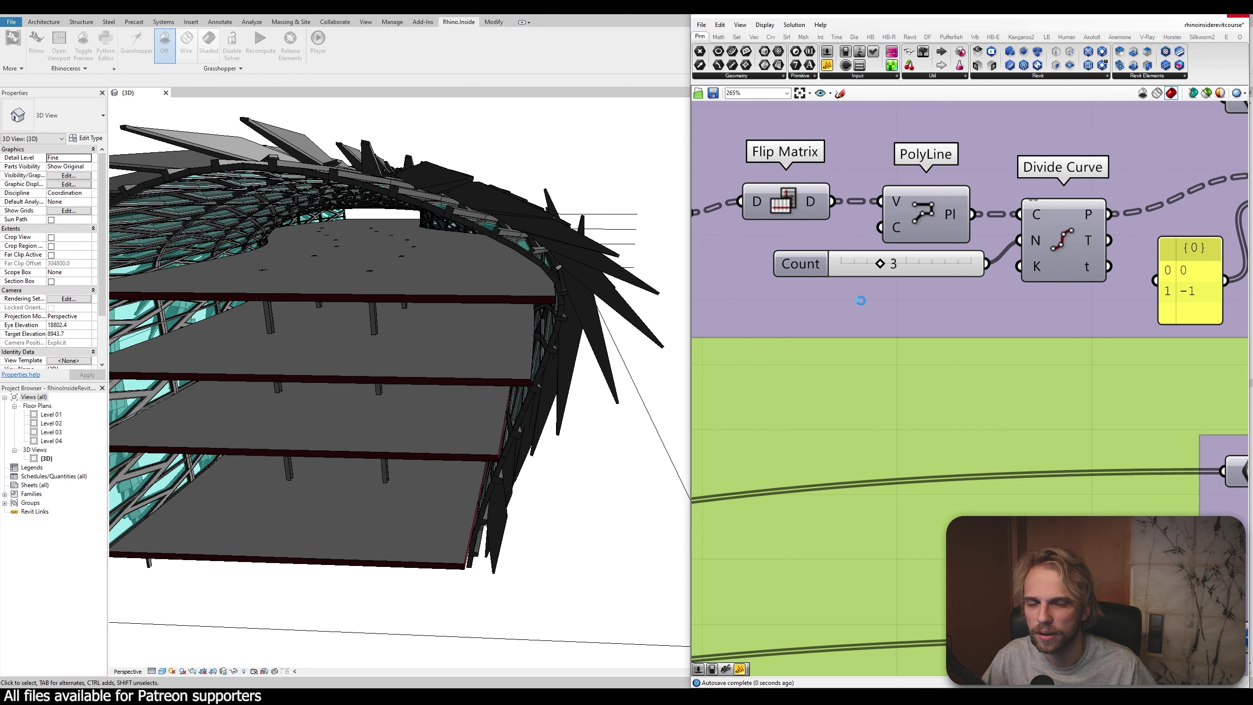
scroll(861, 300, "down", 4)
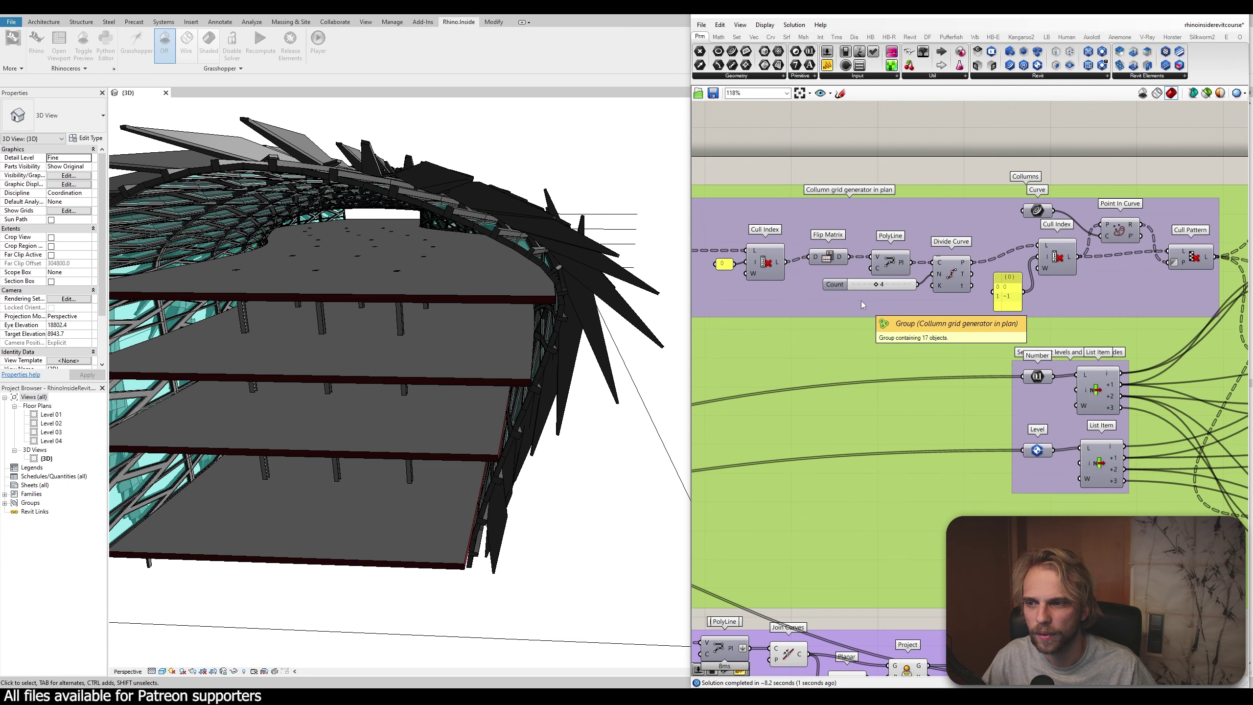
Inspect the warnings on the Add Structural Column components of each level and on Add Floor
scroll(963, 318, "down", 4)
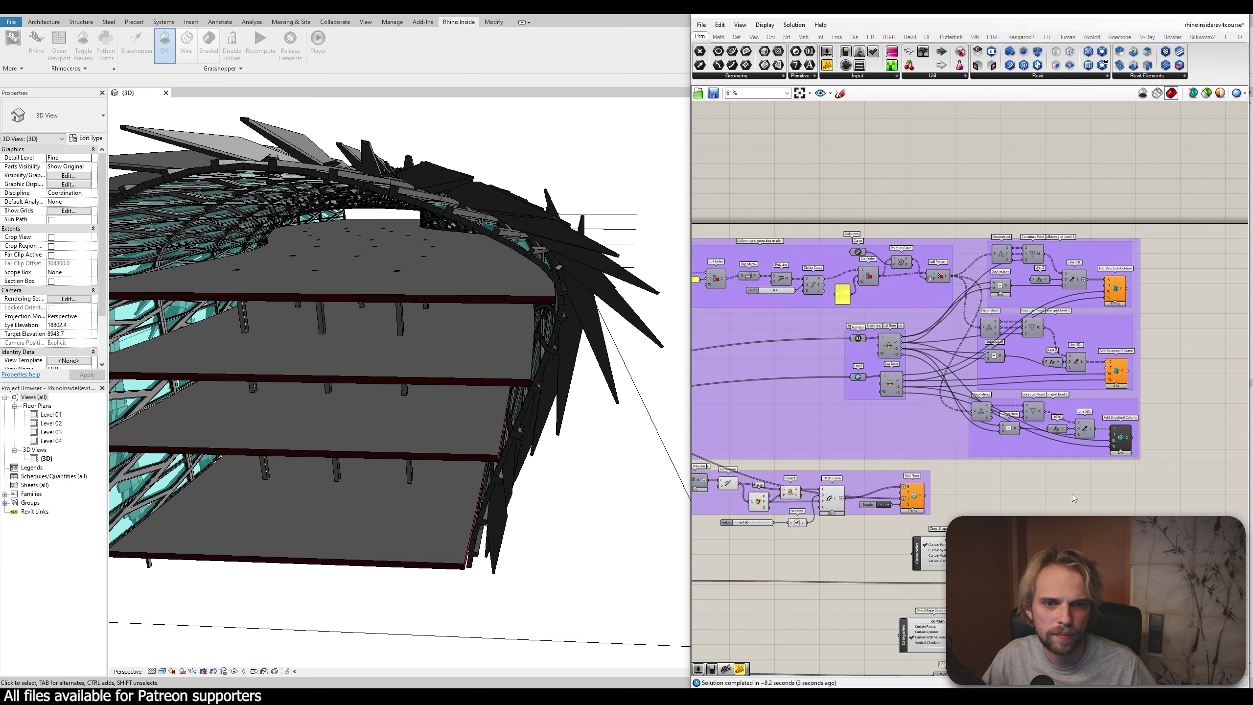
scroll(1146, 266, "up", 3)
scroll(1140, 281, "up", 2)
mouse_move(1095, 291)
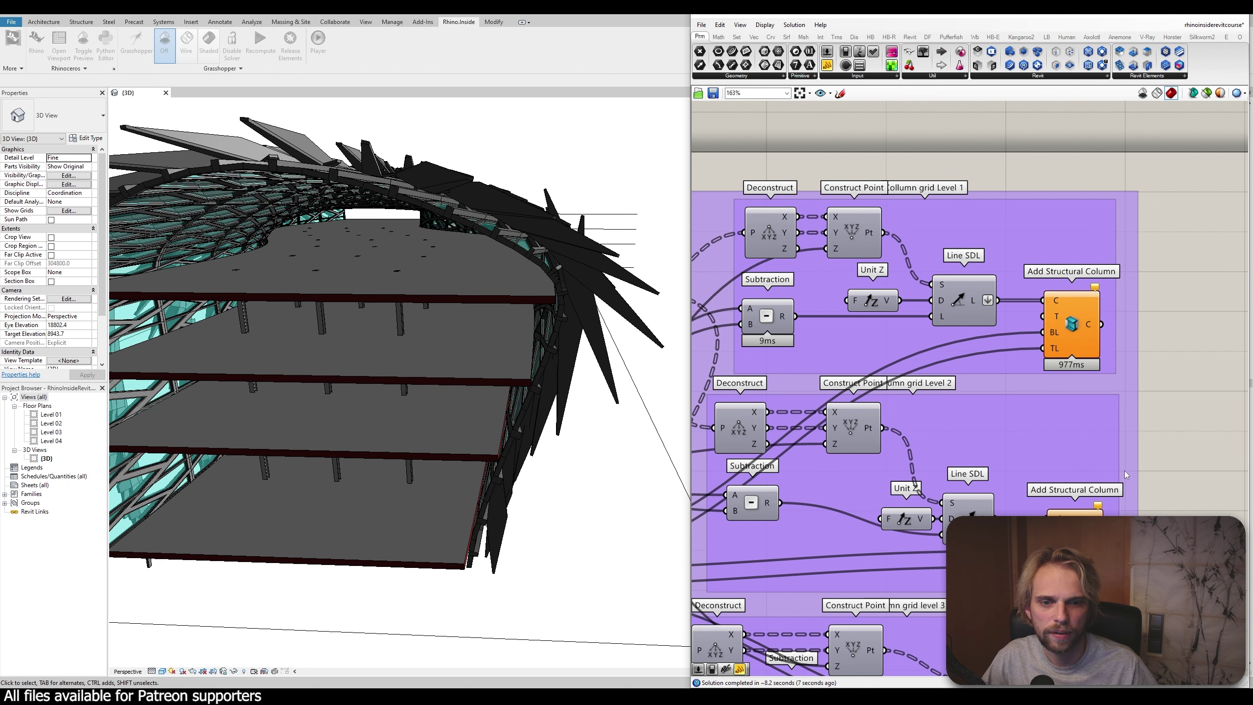
right_click_drag(1103, 511, 1103, 311)
scroll(1103, 310, "down", 2)
right_click_drag(711, 561, 812, 488)
scroll(812, 488, "up", 1)
scroll(812, 487, "up", 2)
mouse_move(838, 460)
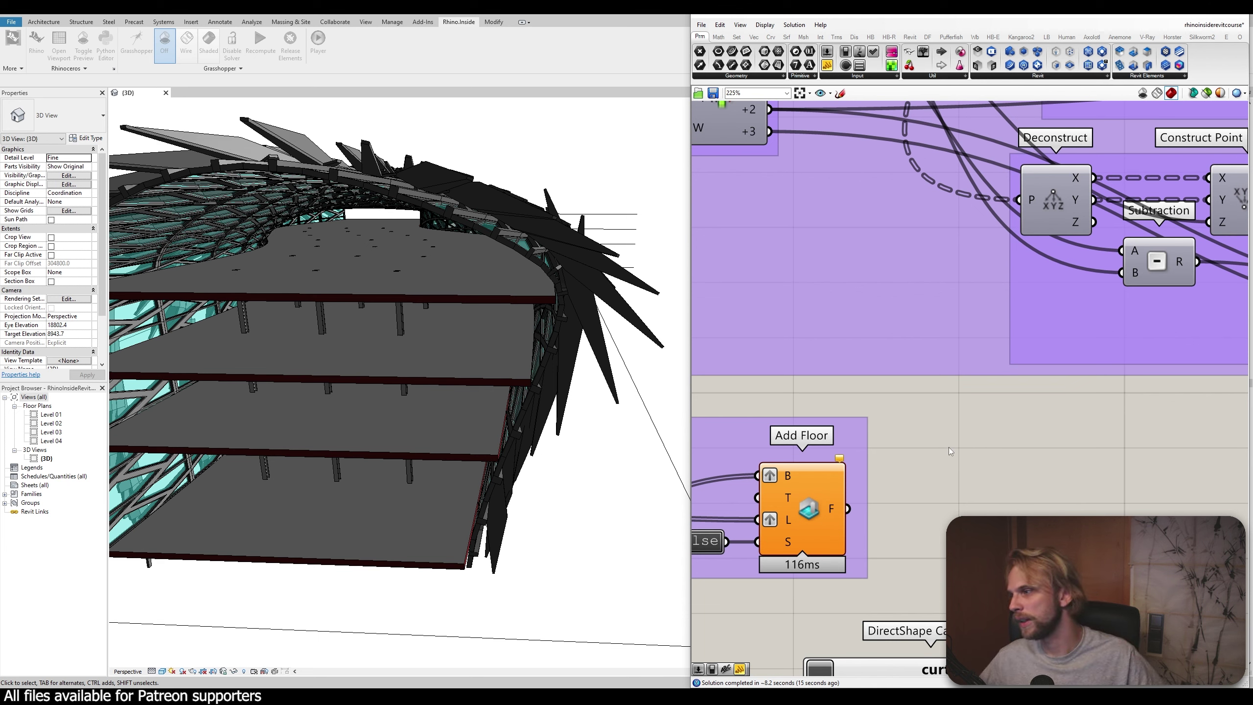
Review the whole building with its columns and floor slabs from outside in the Revit 3D view
scroll(952, 442, "down", 3)
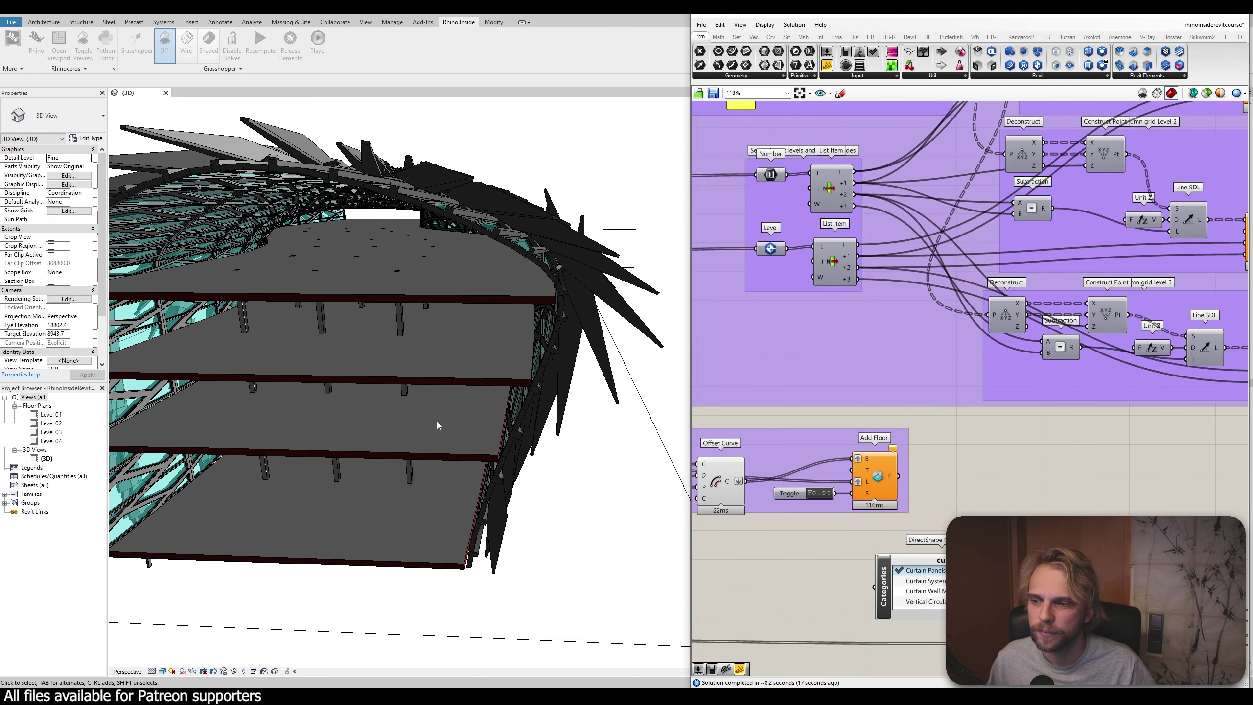
scroll(325, 400, "down", 5)
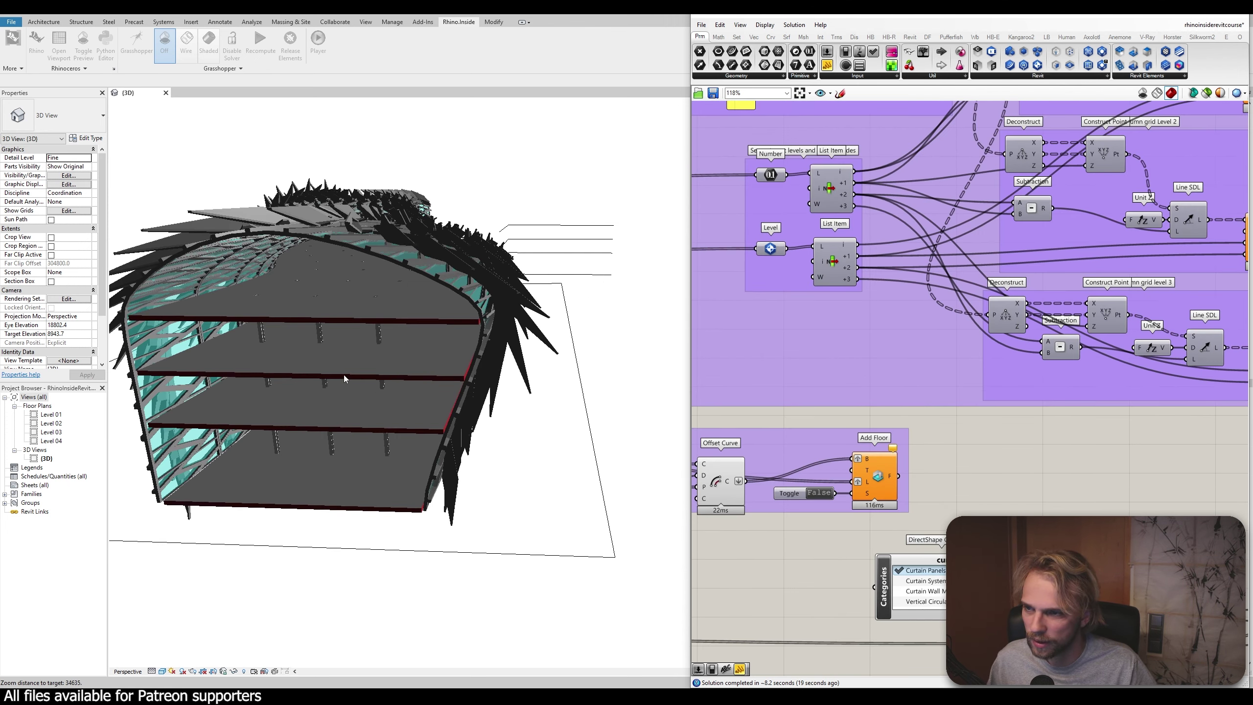
middle_click_drag(461, 428, 543, 395, "shift")
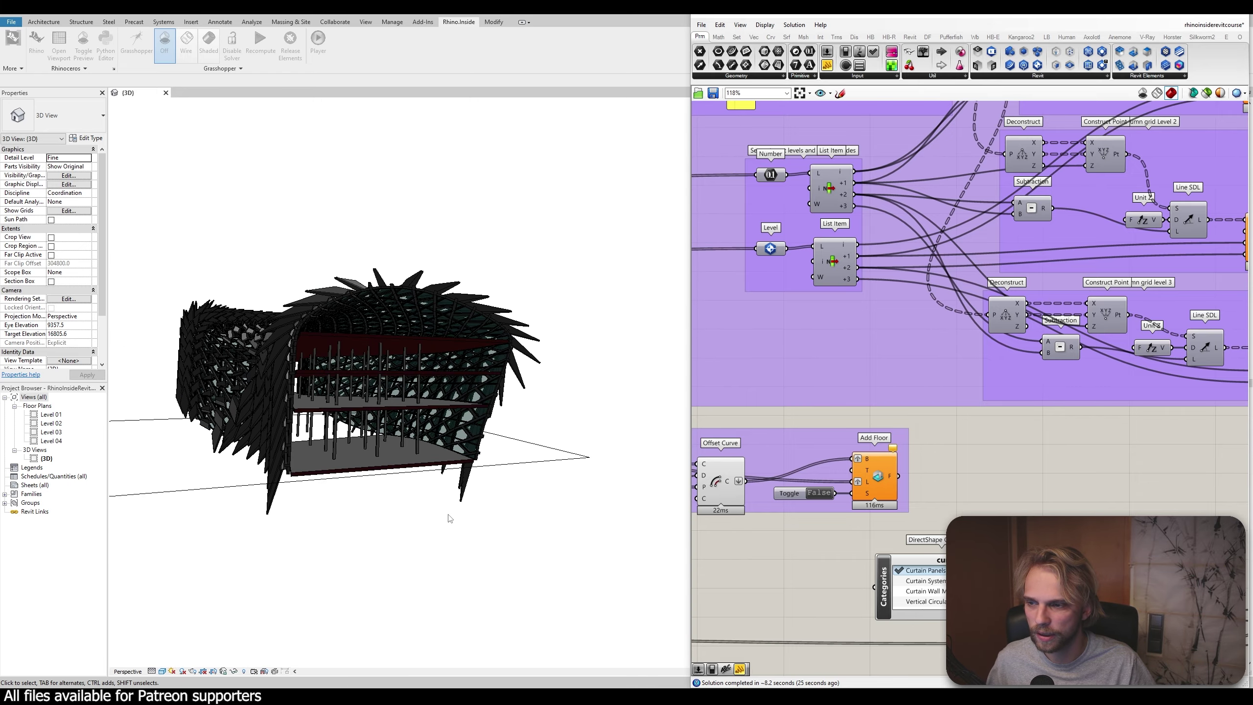
Examine the facade, floor slabs and columns from the open ends, the side and above in the 3D view
middle_click_drag(447, 518, 364, 518, "shift")
scroll(305, 468, "up", 5)
scroll(305, 468, "down", 3)
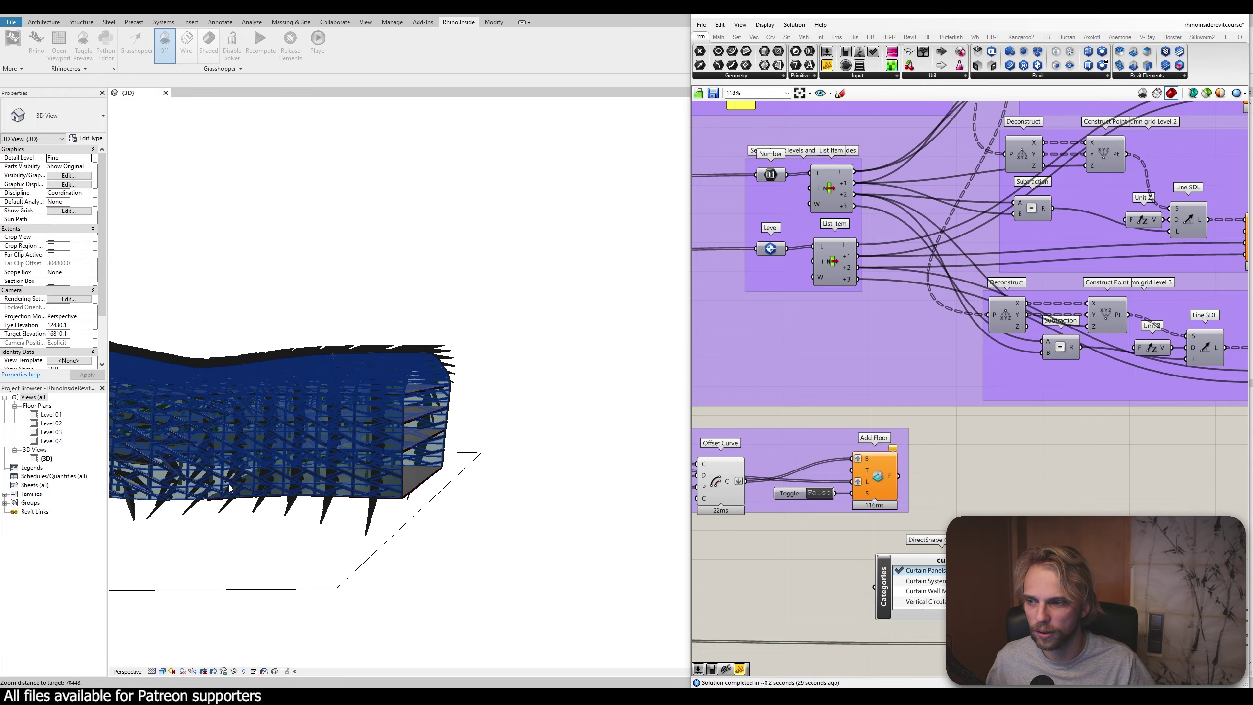
middle_click_drag(305, 467, 595, 549, "shift")
scroll(449, 500, "up", 3)
scroll(448, 499, "down", 3)
scroll(505, 469, "up", 3)
scroll(533, 542, "up", 5)
middle_click_drag(533, 513, 417, 377, "shift")
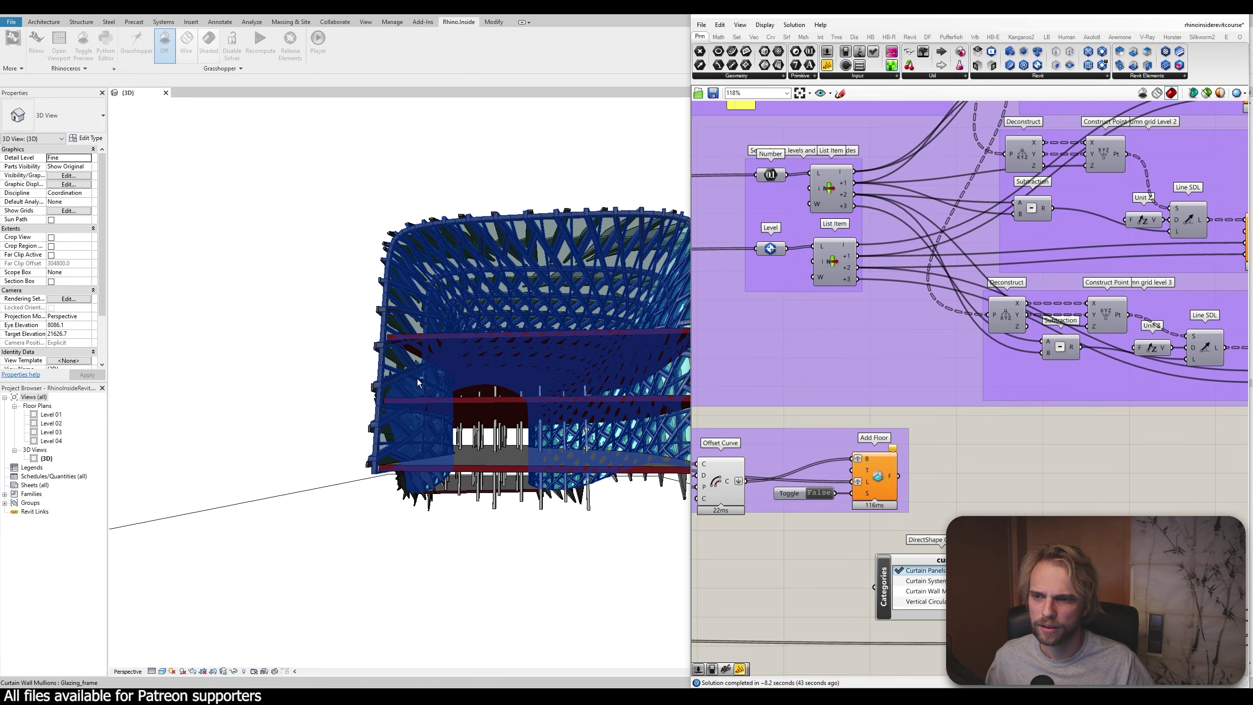
middle_click_drag(321, 366, 340, 391, "shift")
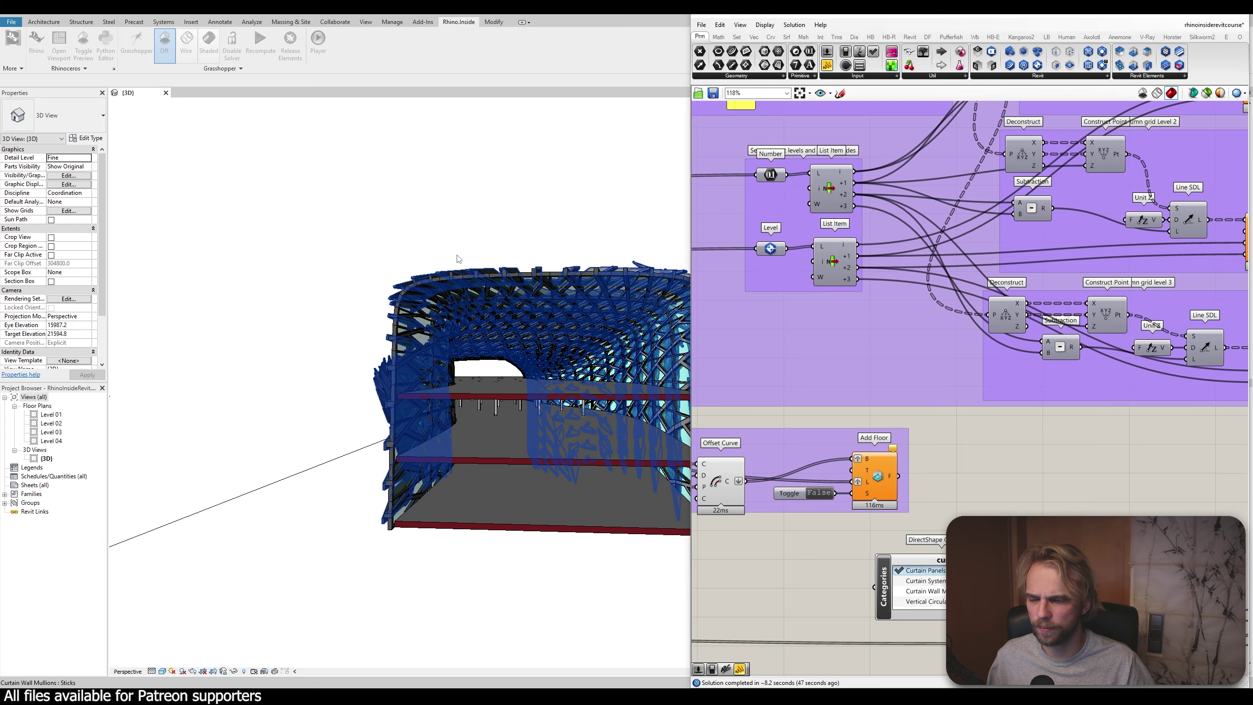
middle_click_drag(307, 465, 486, 563, "shift")
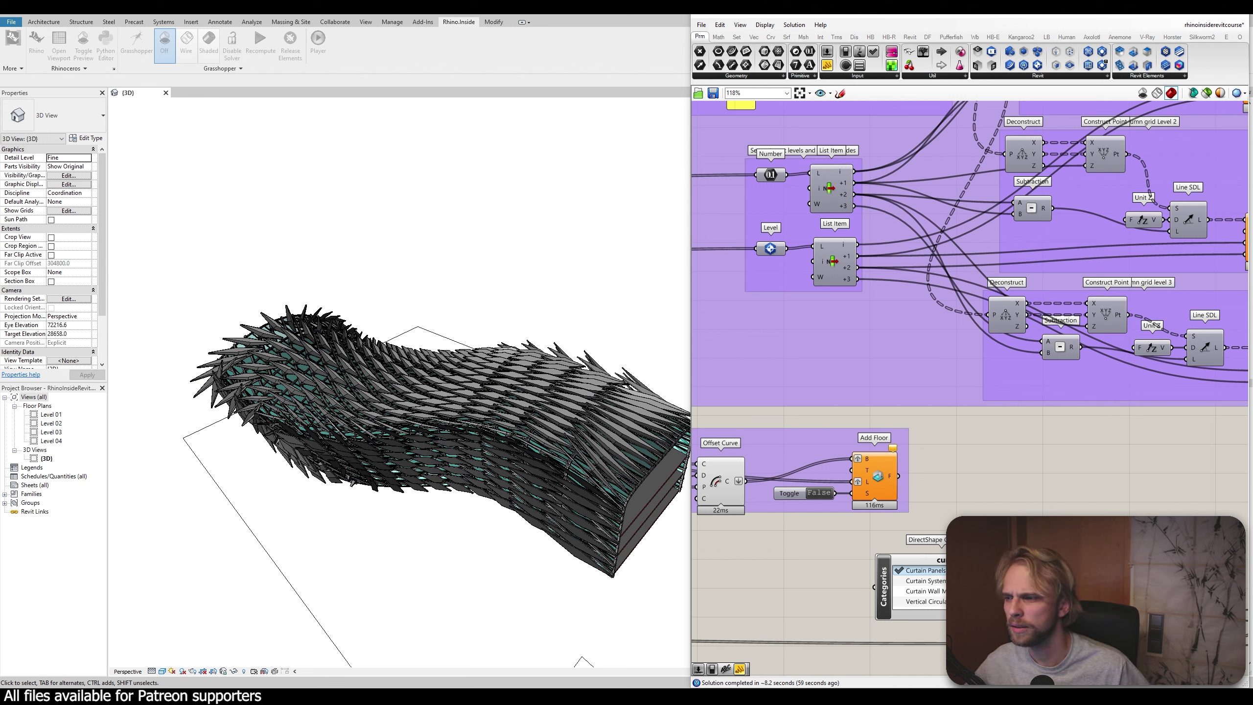
Set the 3D view's projection mode to Orthographic
left_click(87, 318)
left_click(79, 332)
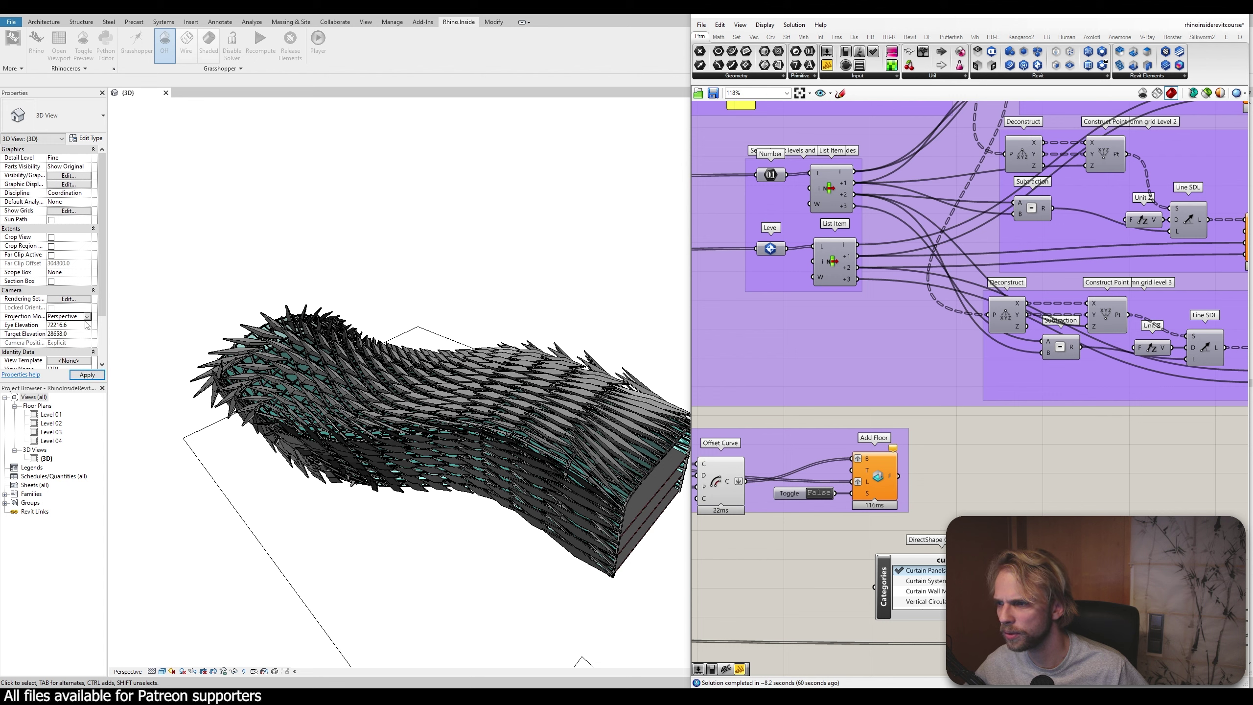
left_click(87, 318)
left_click(83, 334)
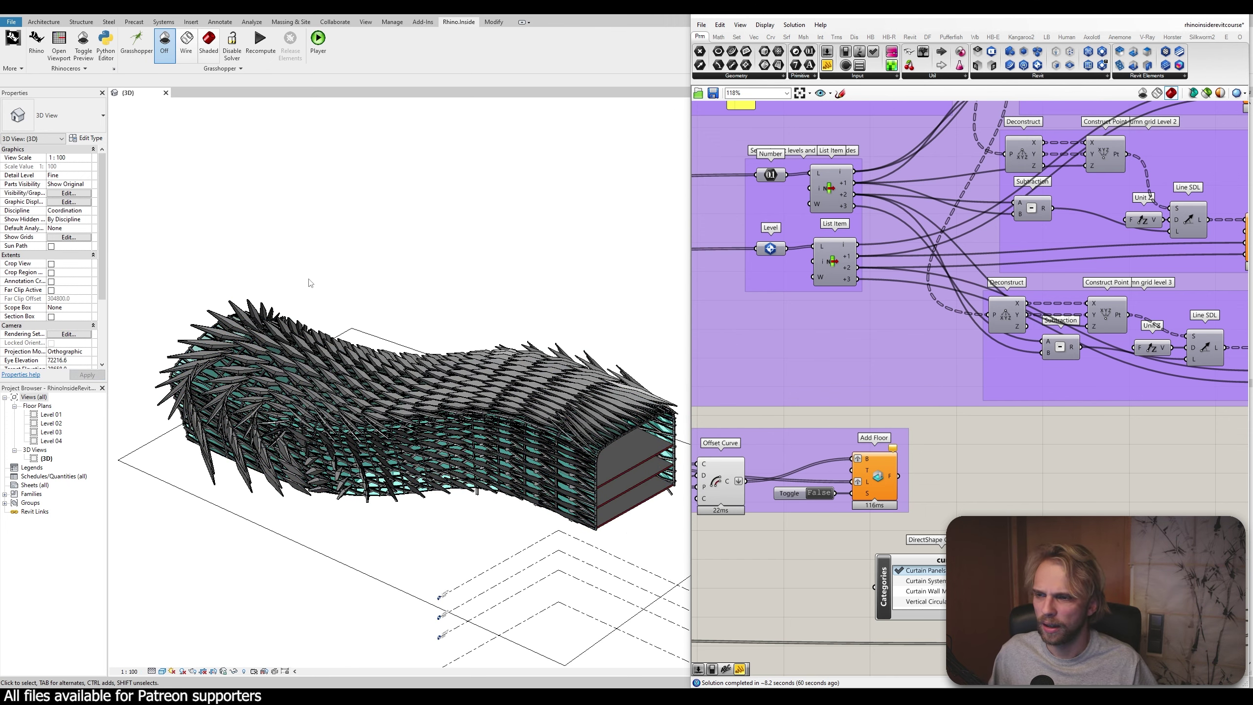
Open the Level 02 floor plan and frame the whole building outline in it
double_click(54, 427)
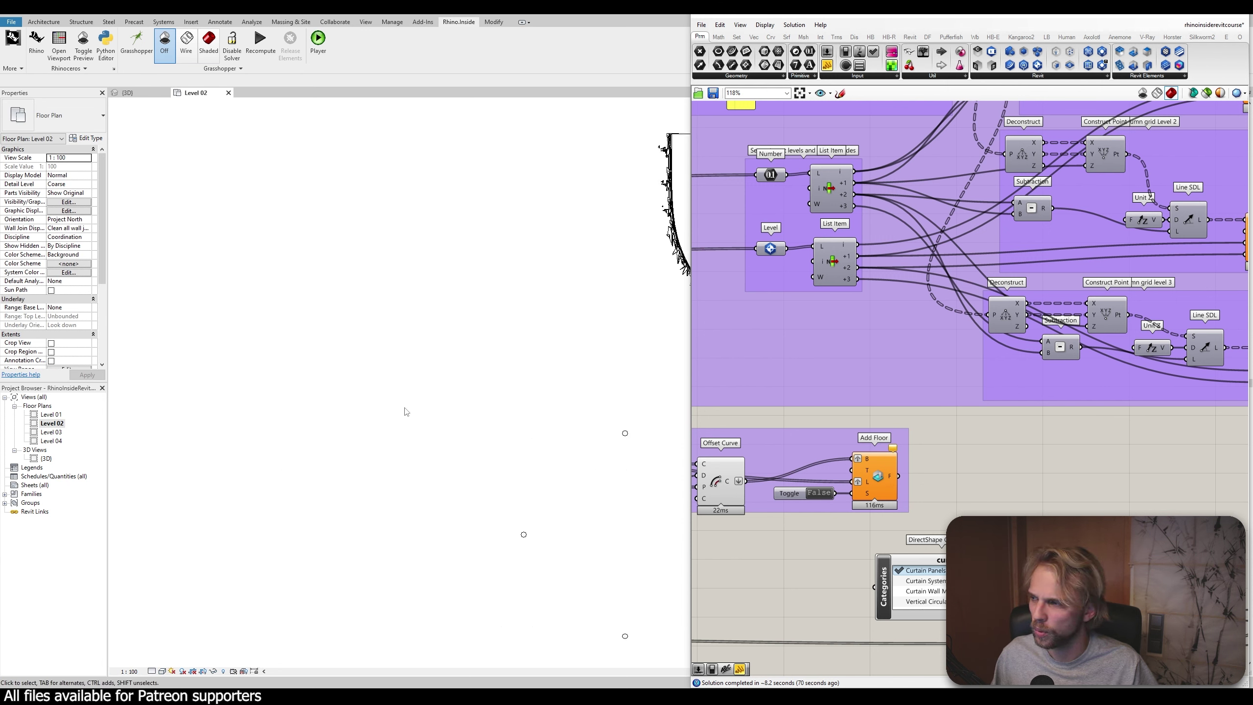
middle_click_drag(395, 406, 524, 232)
scroll(527, 219, "up", 1)
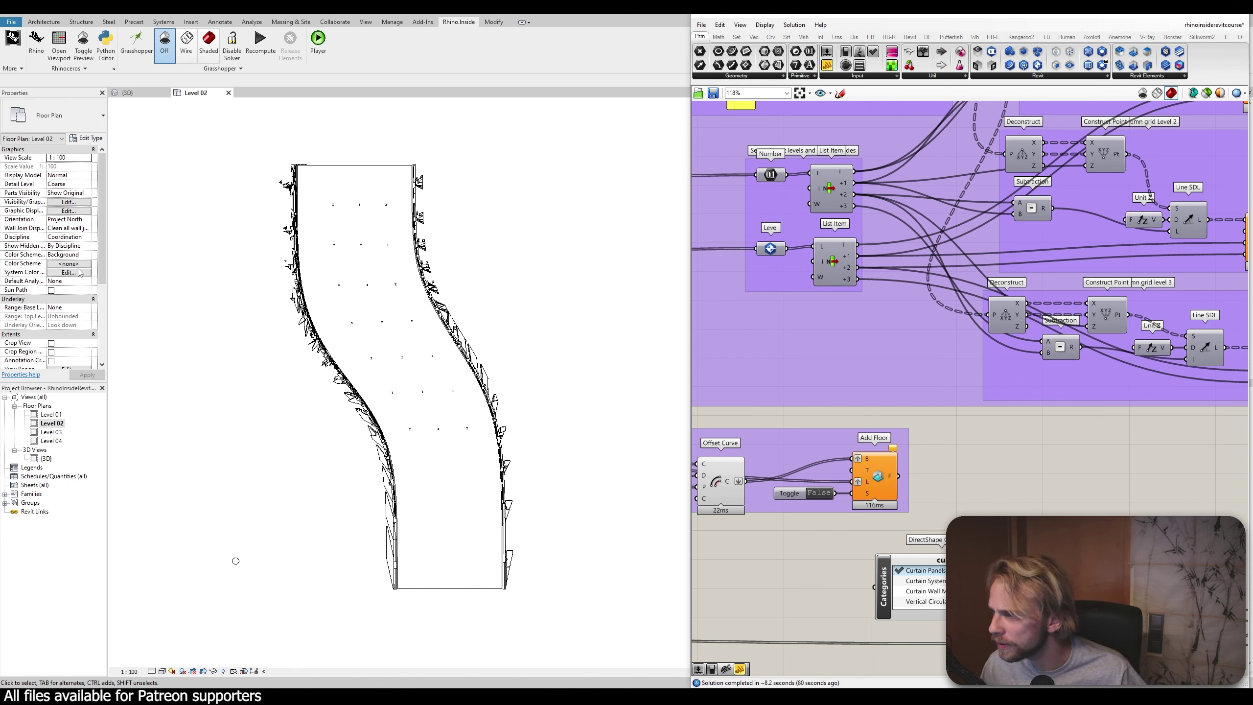
Check the Level 02 plan's view range and remaining view properties without changing them
scroll(85, 309, "down", 4)
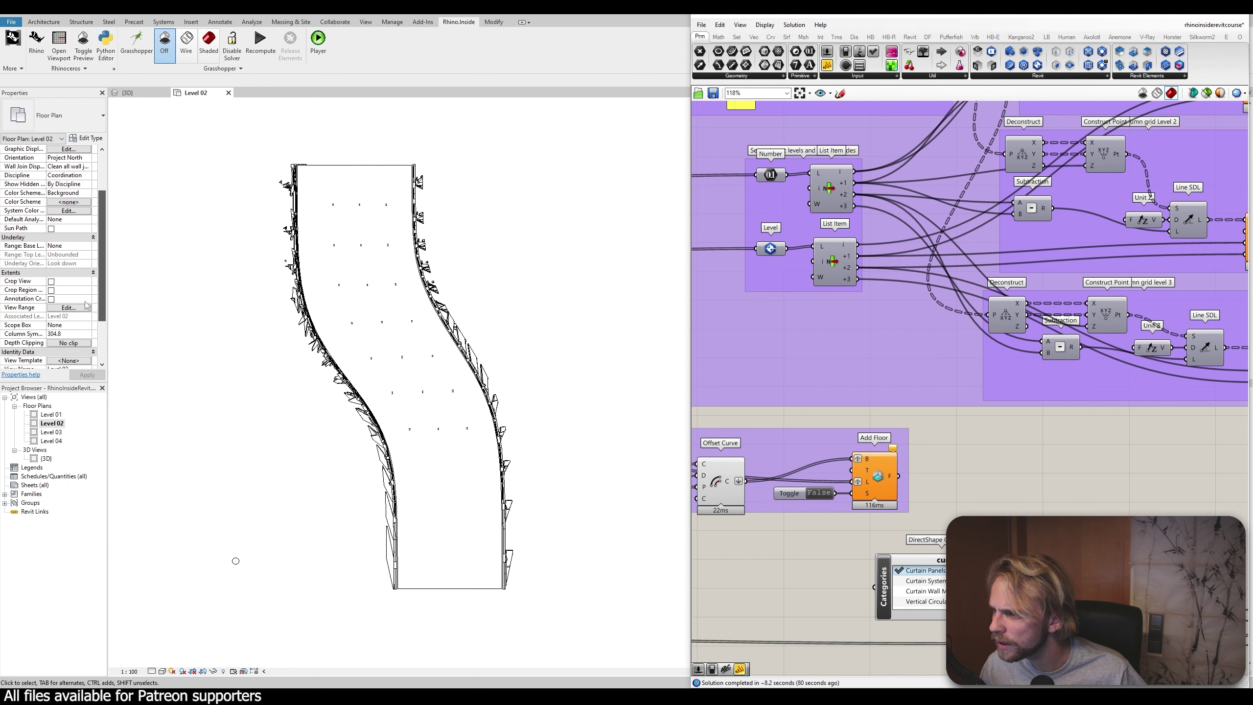
left_click(79, 301)
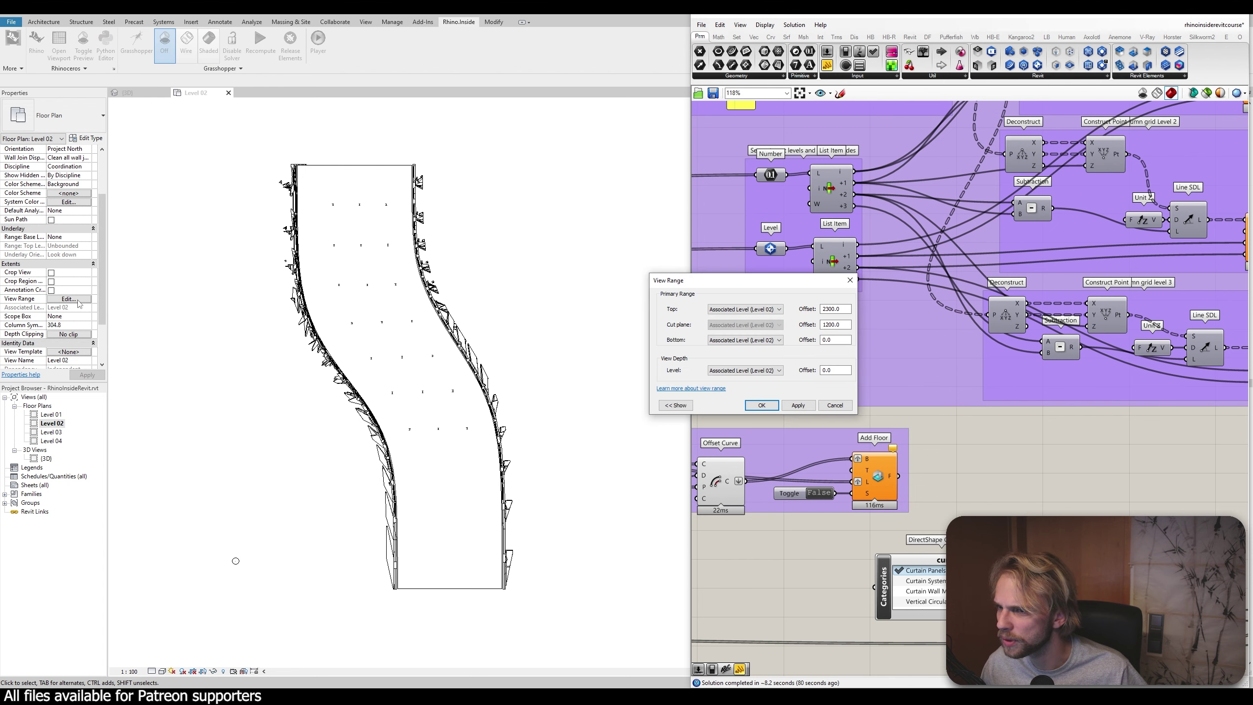
left_click_drag(745, 279, 291, 275)
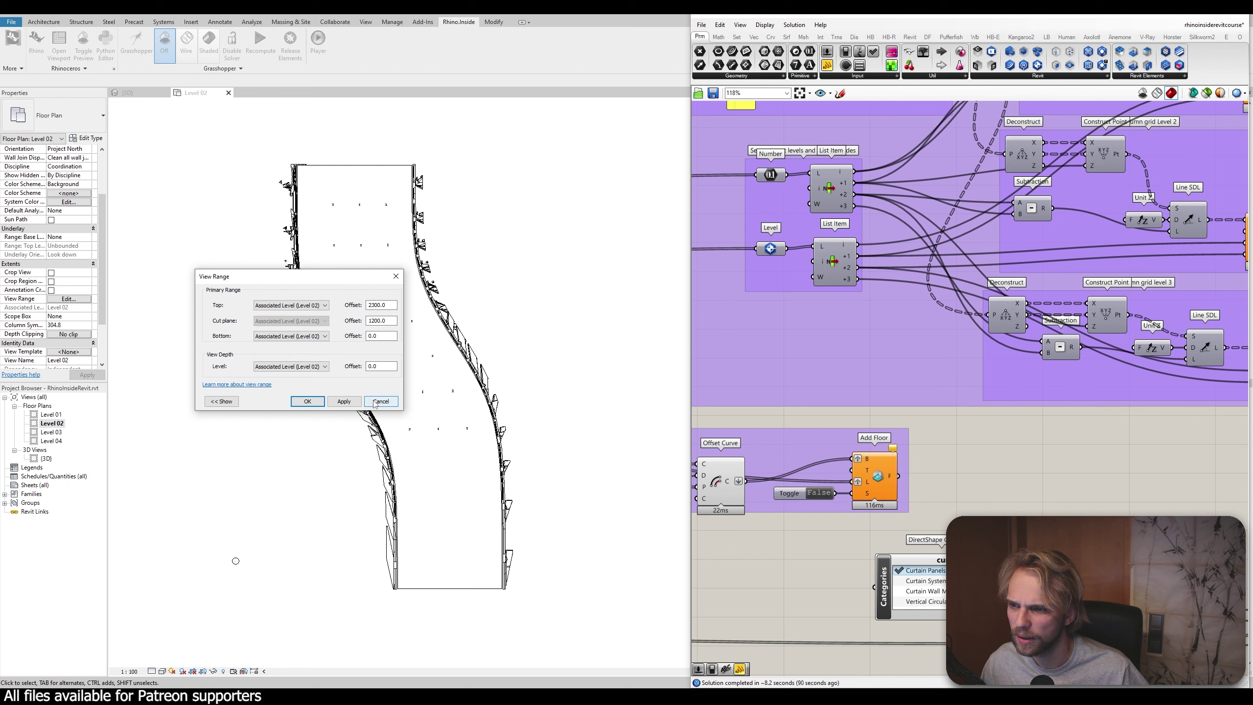
left_click(382, 402)
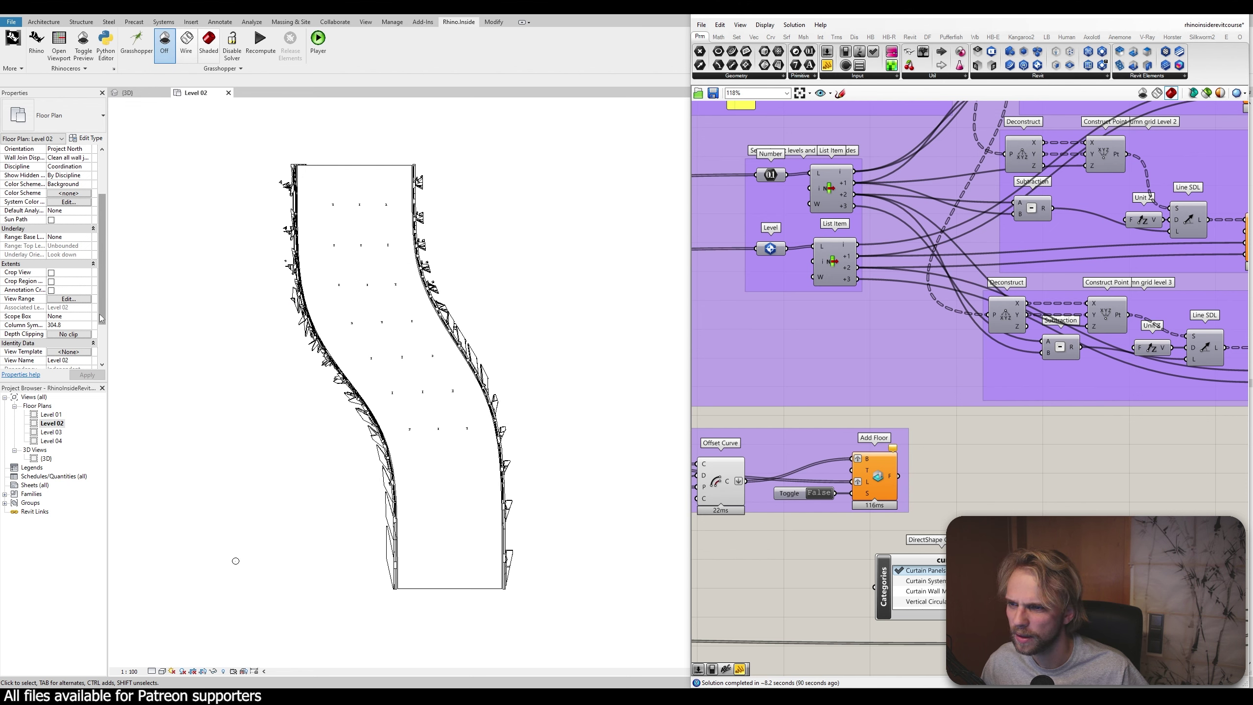
scroll(100, 316, "down", 3)
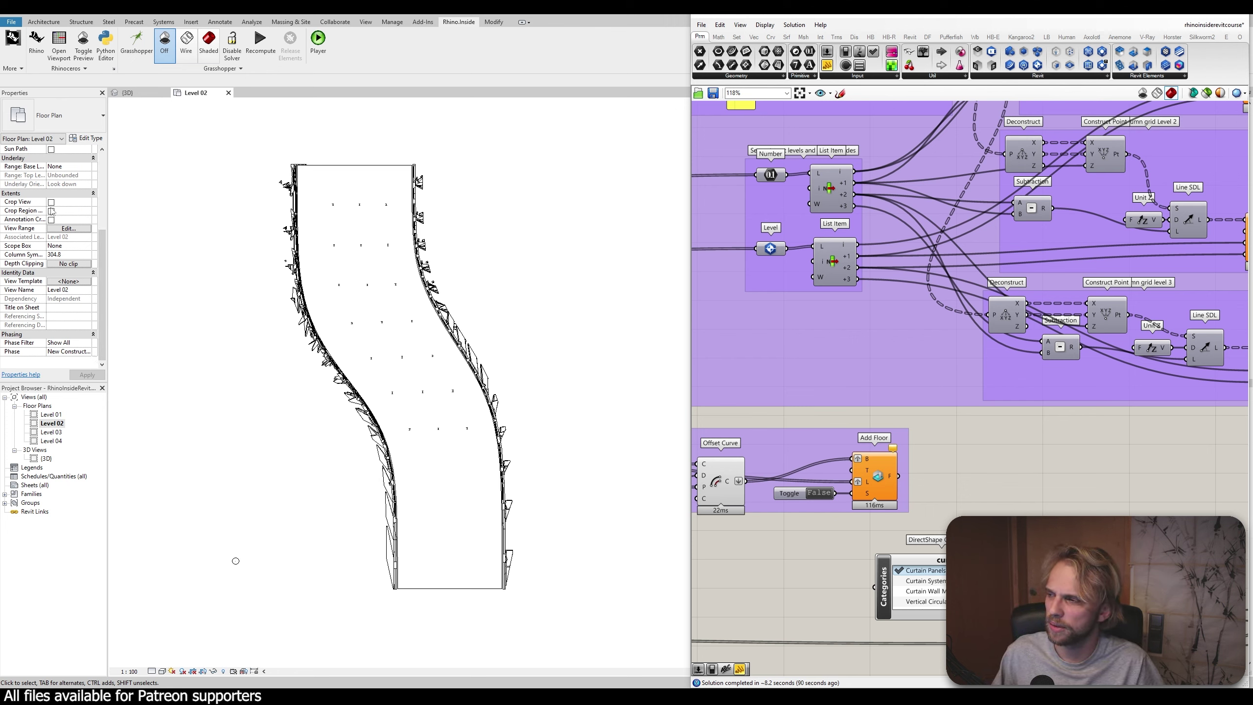
scroll(102, 266, "up", 5)
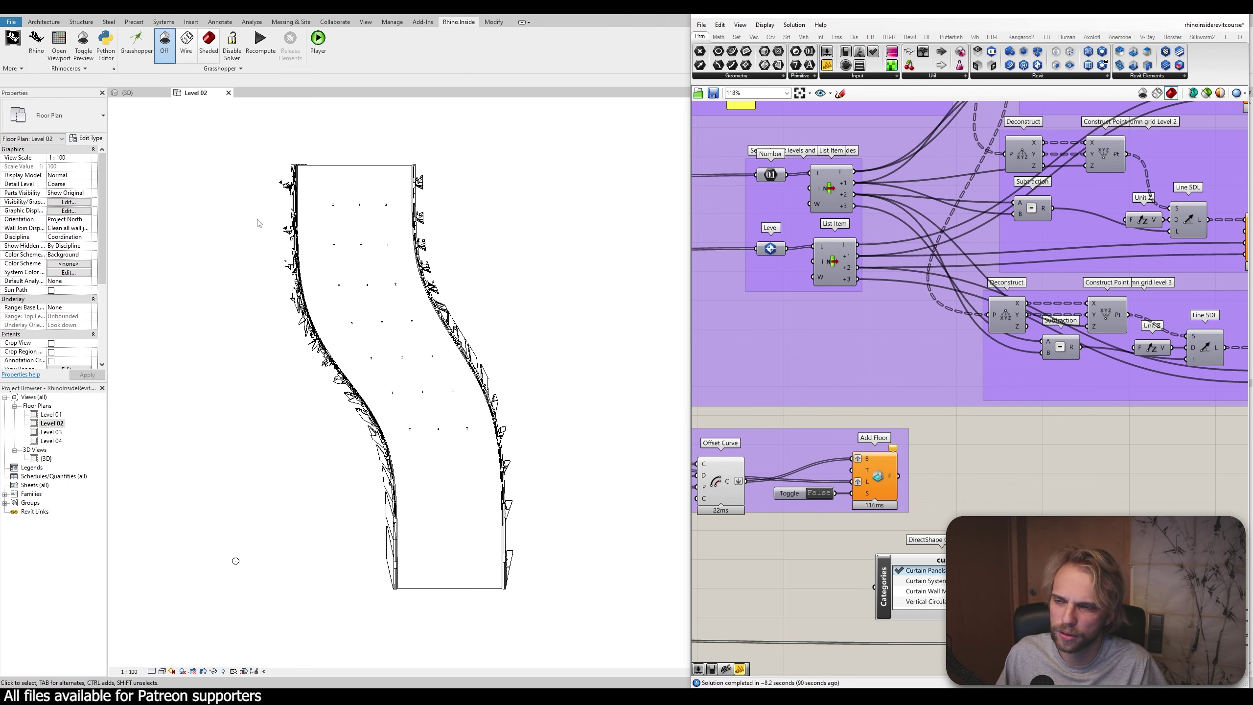
Examine the column rows and the facade outline in the Level 02 floor plan
scroll(329, 159, "up", 2)
scroll(330, 160, "up", 2)
scroll(333, 197, "down", 2)
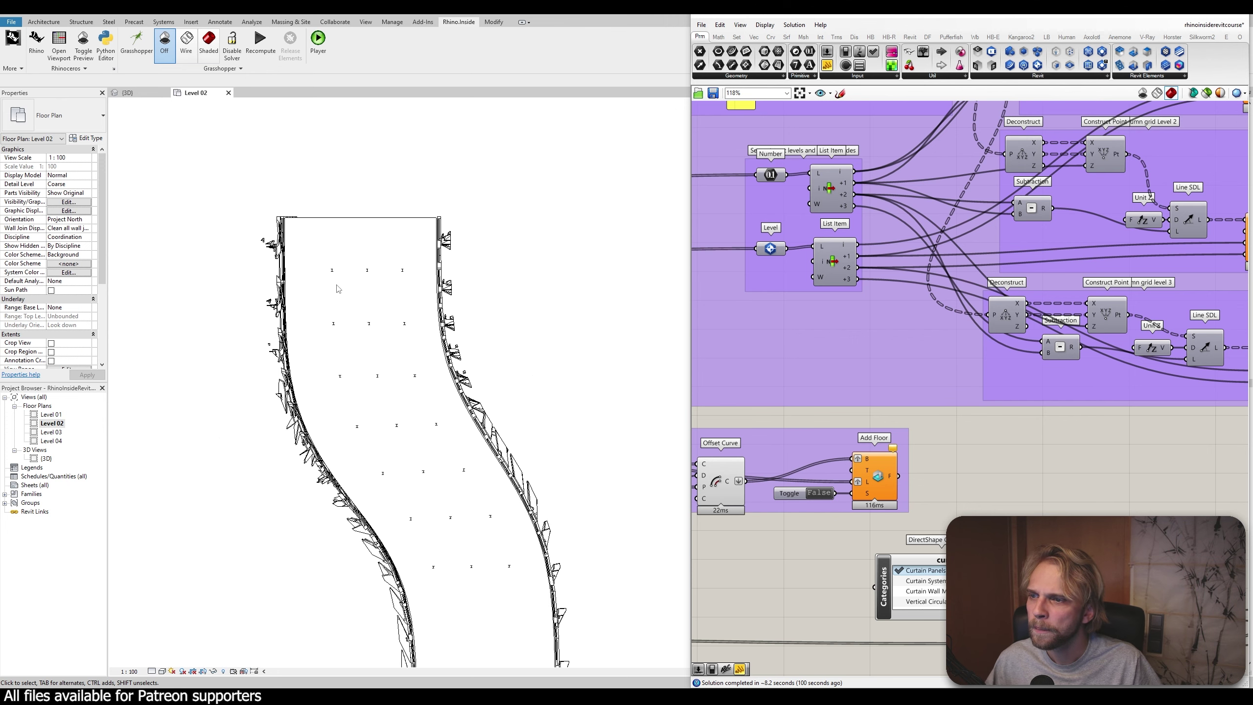
scroll(338, 256, "up", 5)
scroll(326, 252, "down", 4)
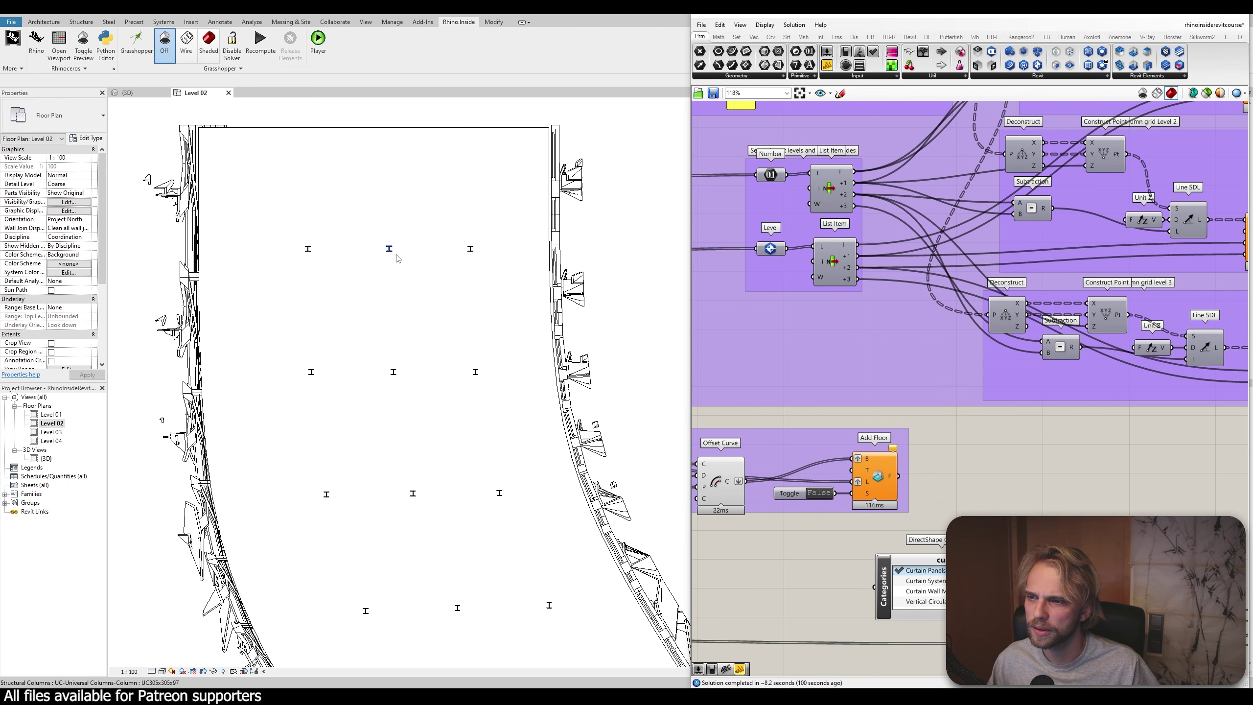
scroll(416, 284, "down", 2)
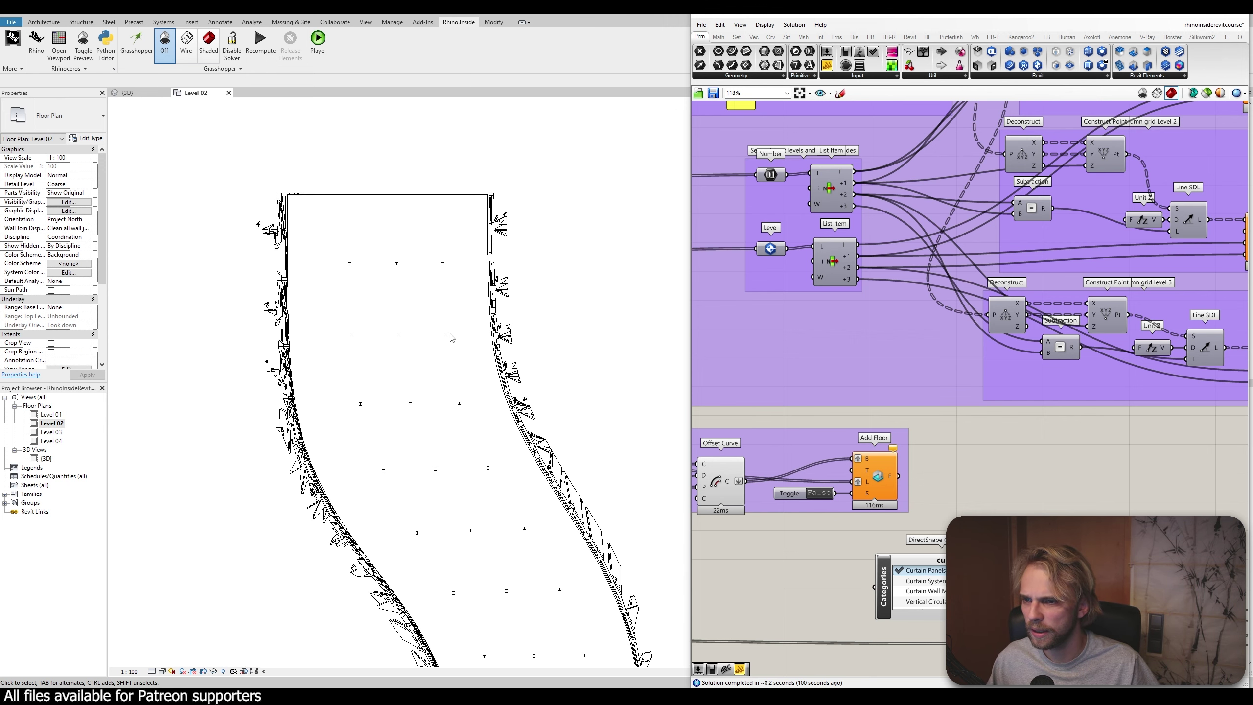
scroll(551, 422, "down", 4)
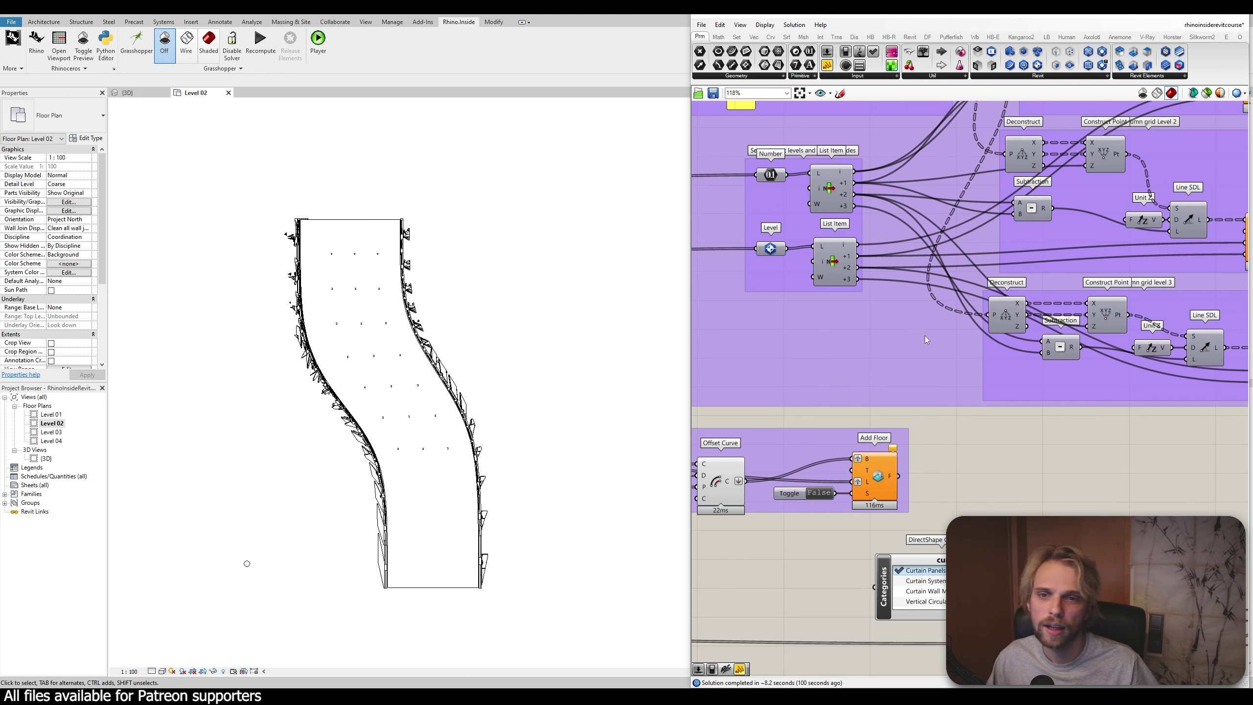
Select the Divide Curve component with Count 11 in the column grid generator group and show the Rhino window below the Revit plan
scroll(937, 336, "down", 4)
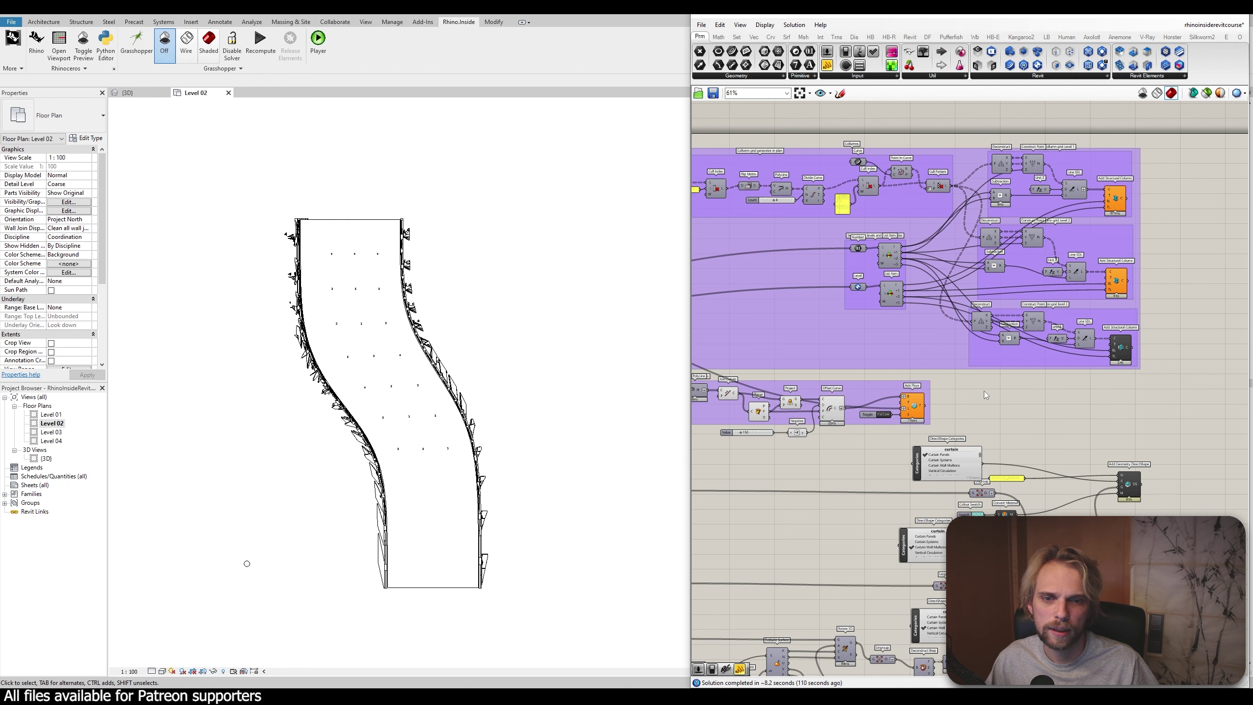
middle_click(964, 348)
left_click(1013, 404)
right_click_drag(970, 370, 1106, 485)
right_click_drag(814, 306, 969, 374)
scroll(926, 323, "up", 5)
scroll(896, 331, "up", 2)
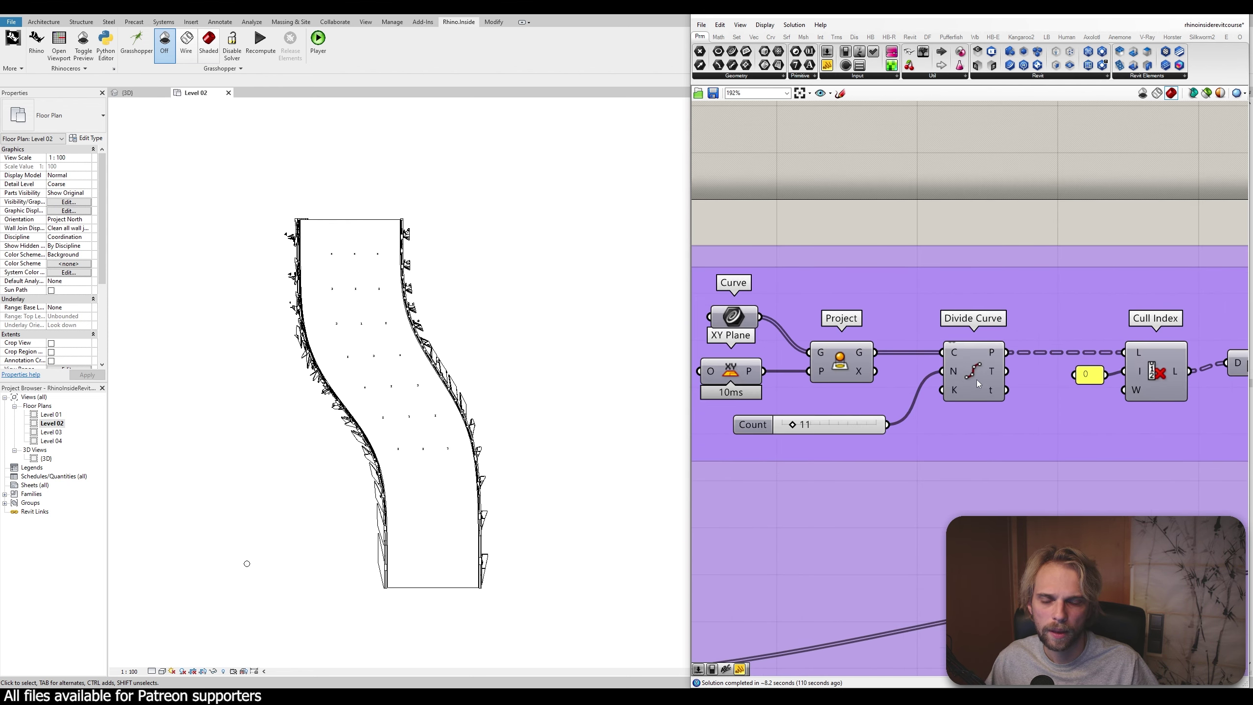
left_click(969, 375)
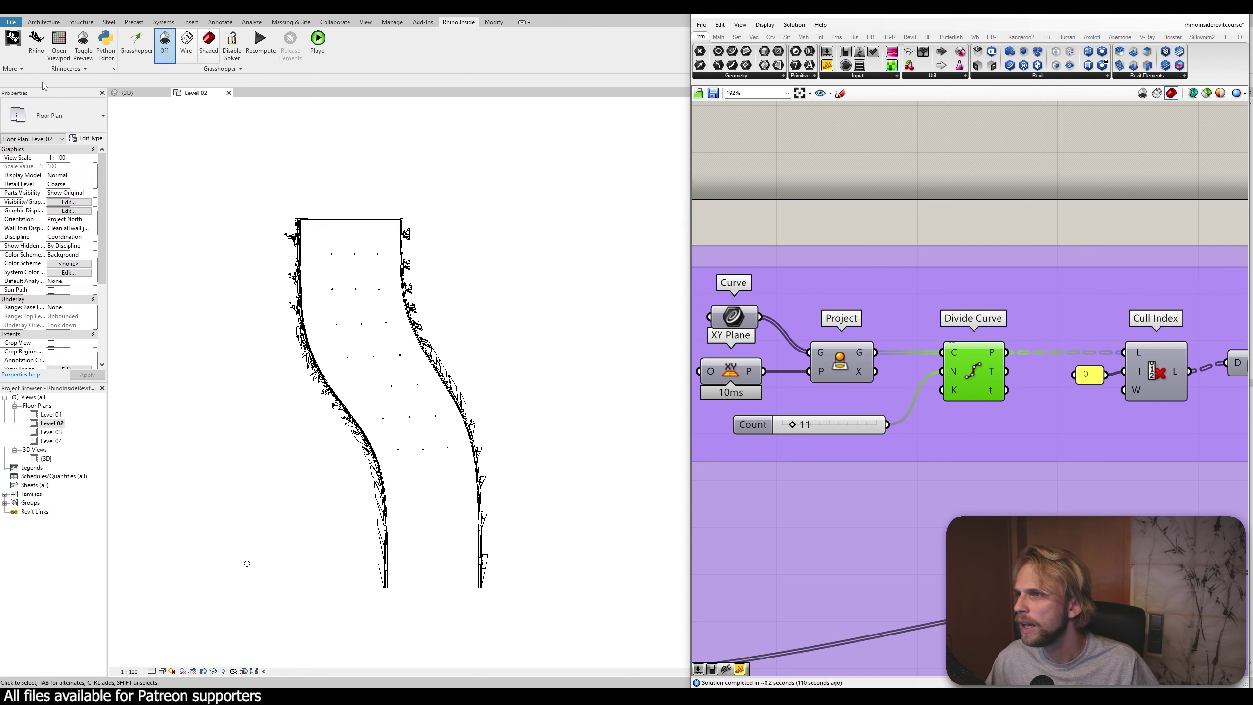
left_click(37, 45)
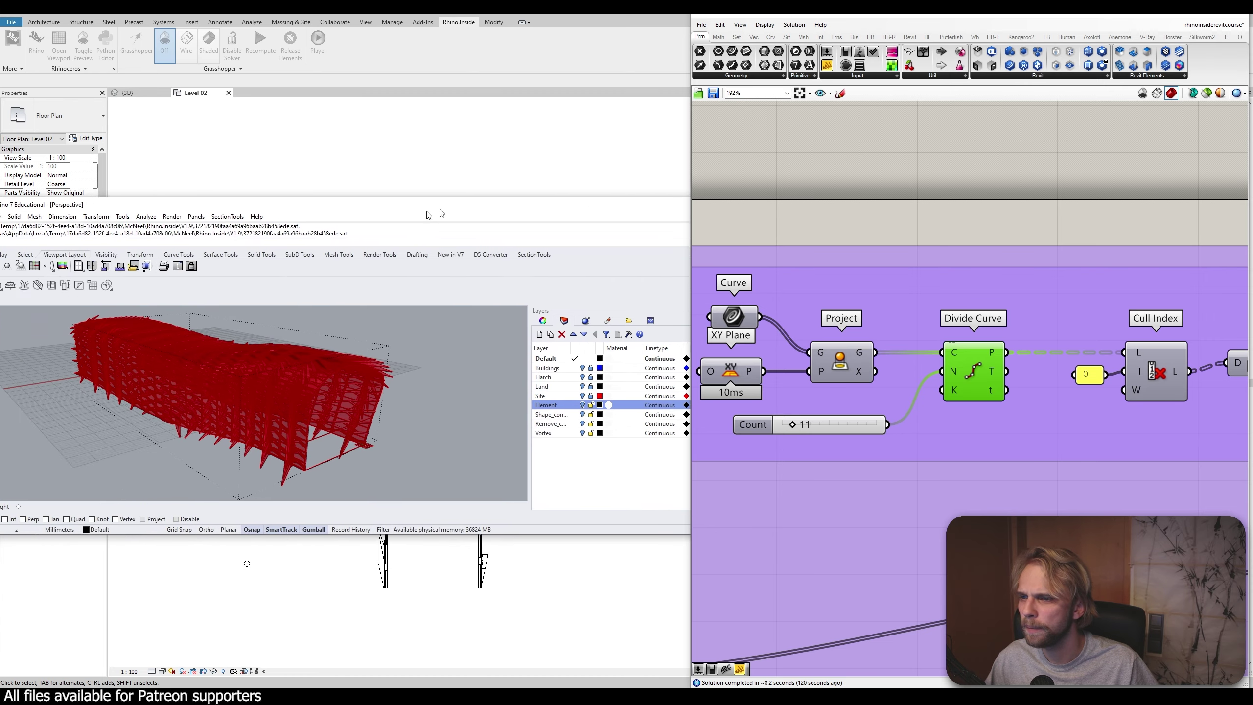
left_click_drag(600, 185, 557, 356)
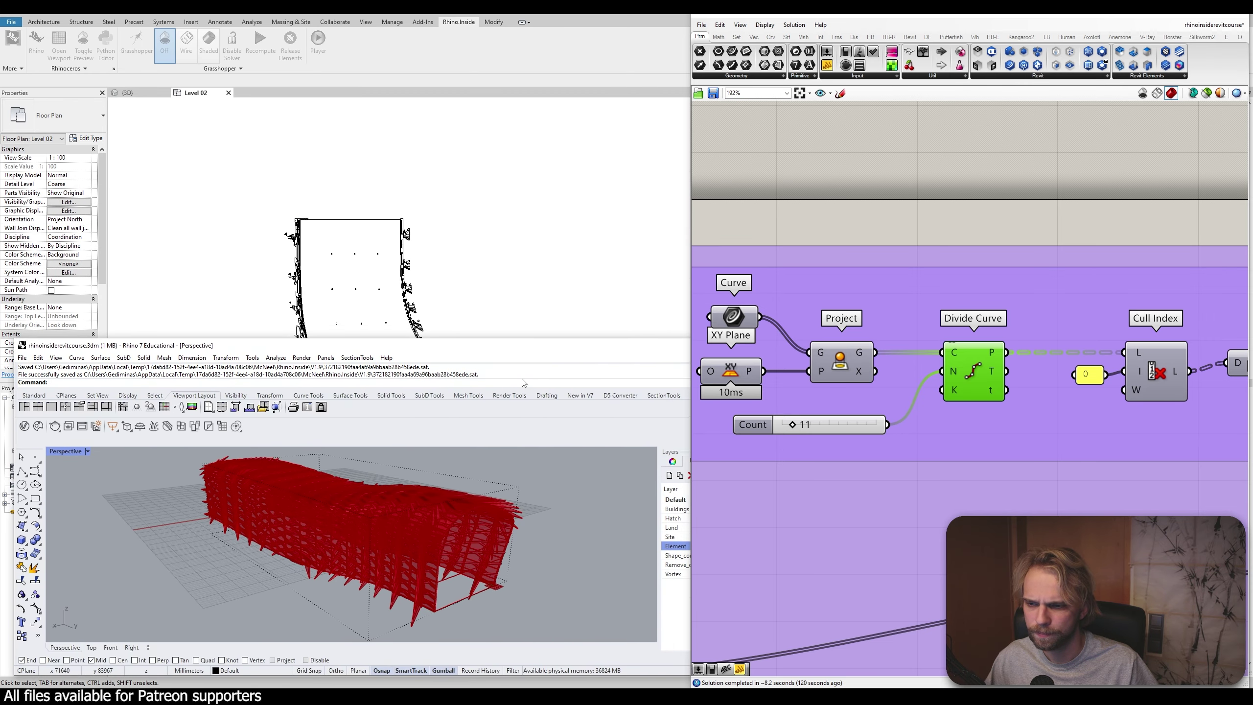
Turn on the preview of Divide Curve and view its division points in Rhino from the building's open end
left_click(969, 364)
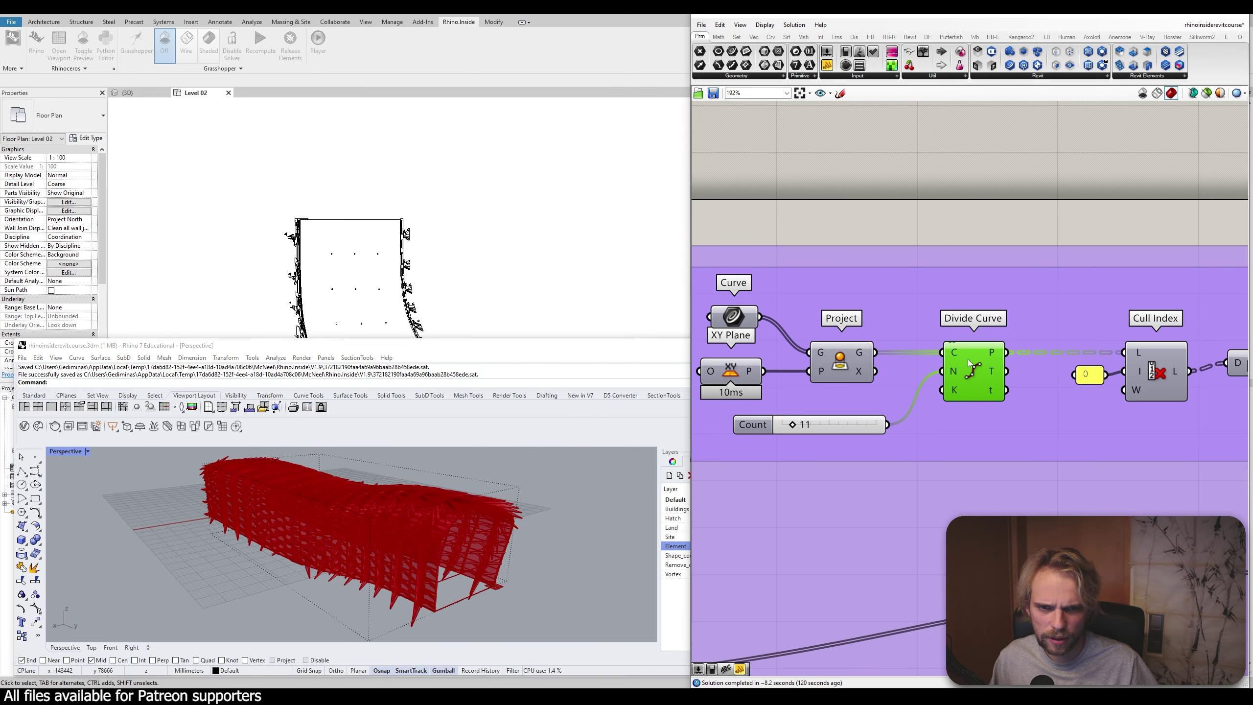
middle_click(969, 363)
left_click(993, 343)
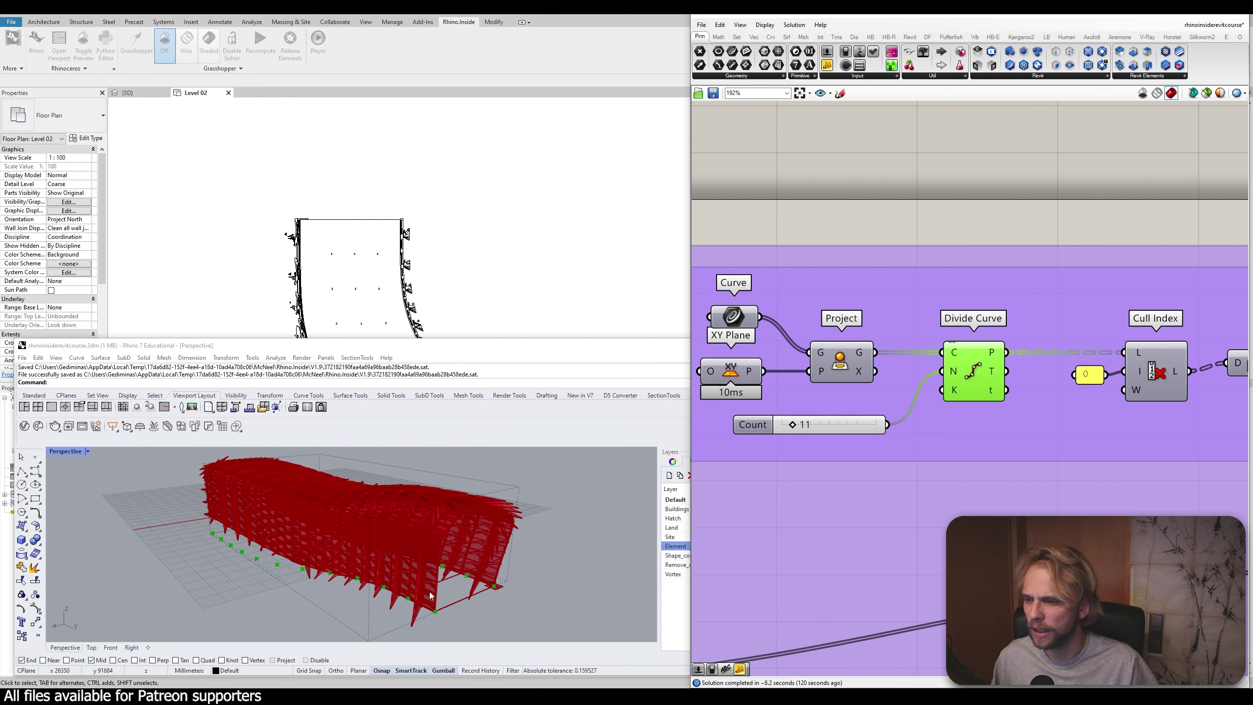
right_click_drag(430, 596, 342, 503)
right_click_drag(435, 512, 358, 491)
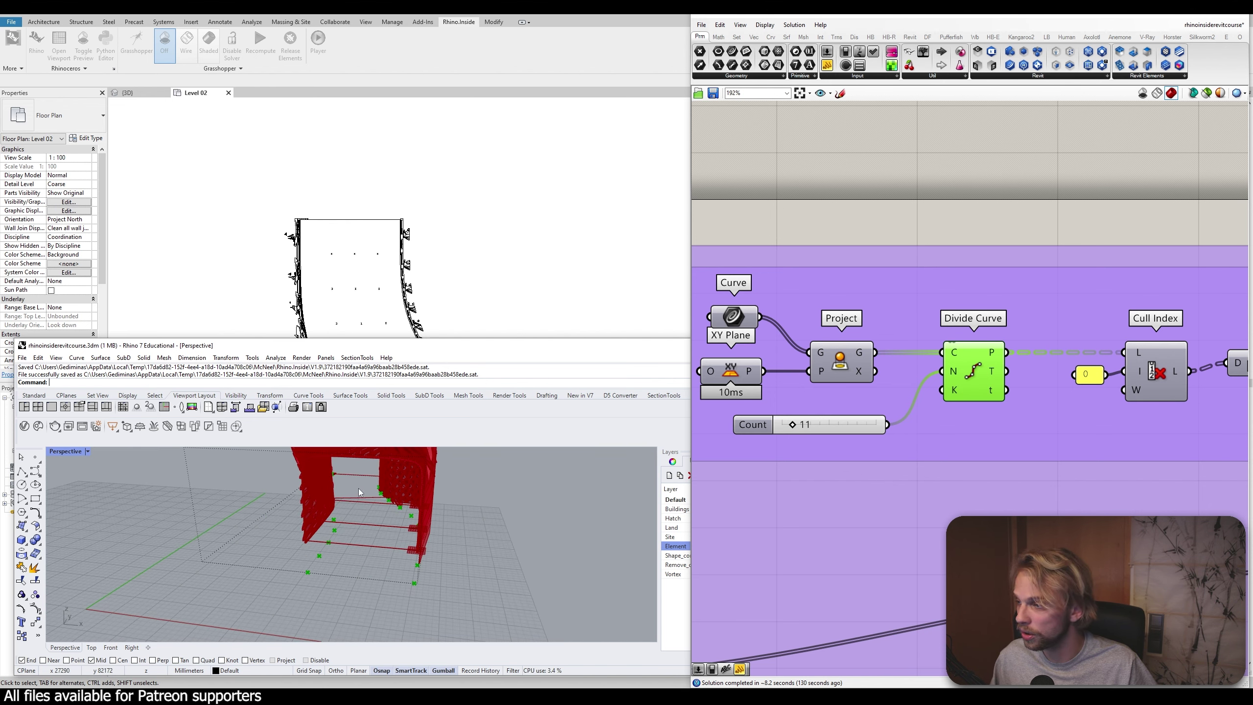
Add a Flip Matrix component above the column grid generator group and feed it Divide Curve's points
right_click_drag(974, 196, 970, 264)
double_click(977, 261)
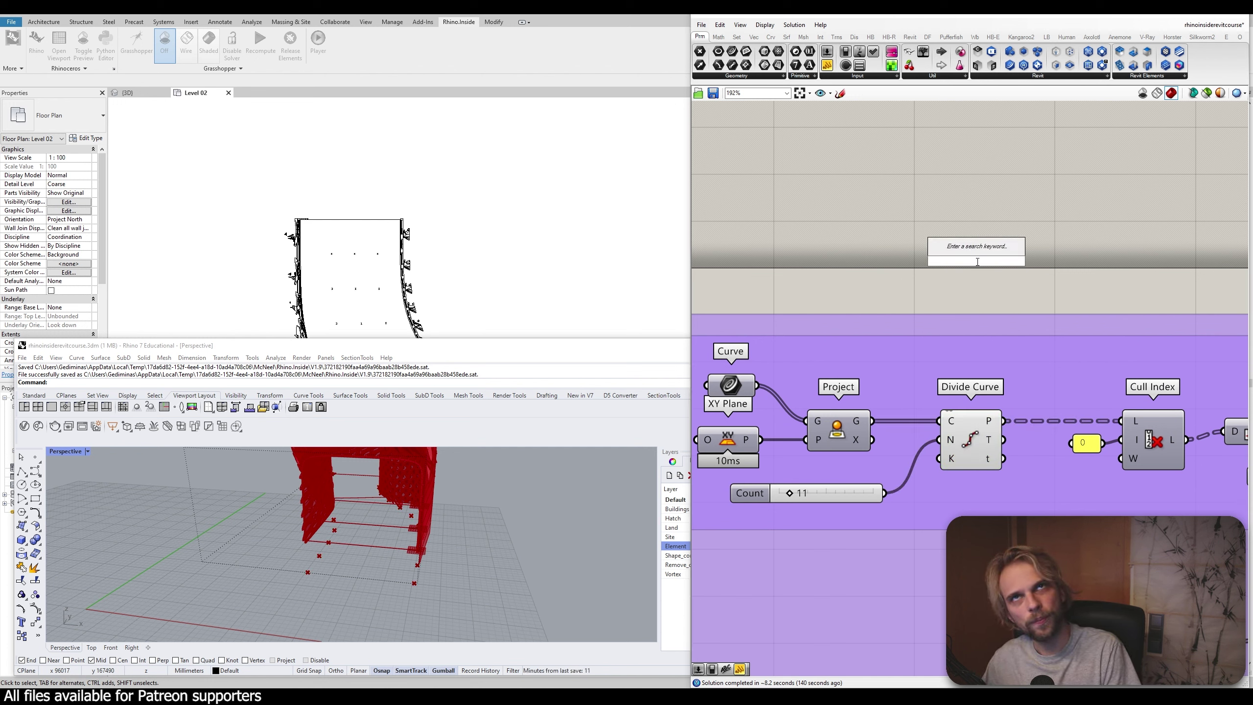
type("flip")
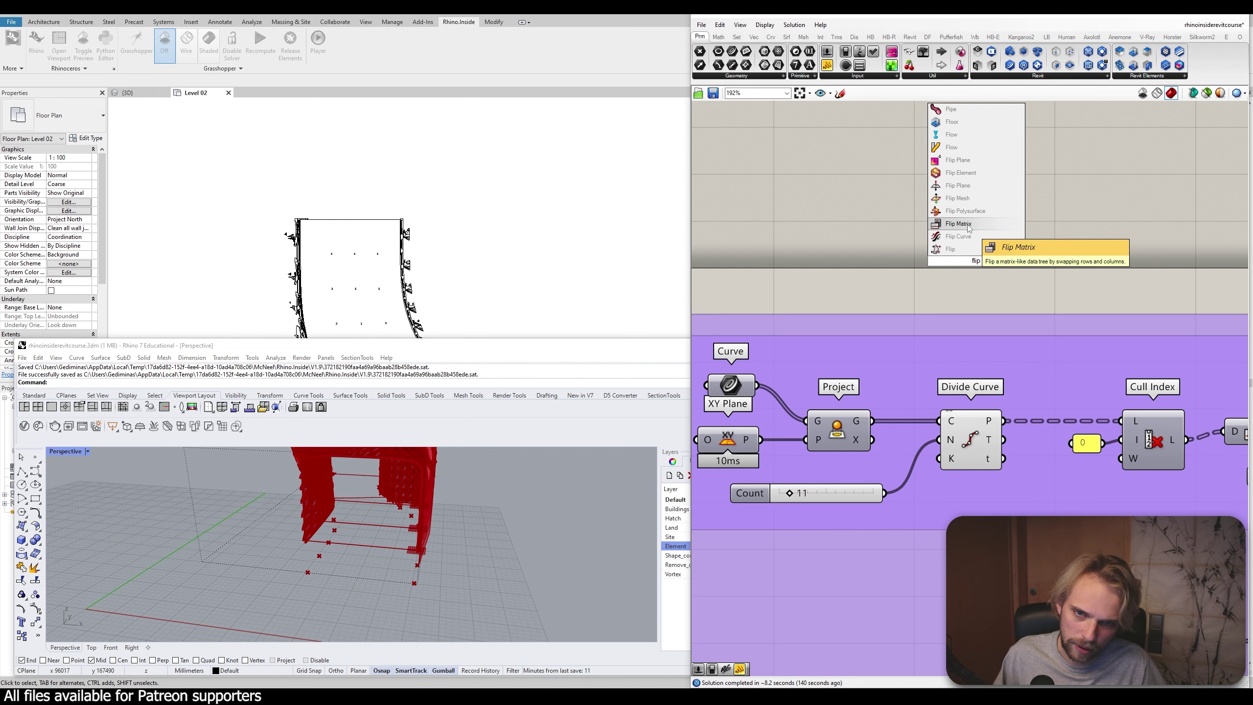
left_click(968, 227)
left_click_drag(939, 251, 1003, 420)
left_click_drag(970, 252, 1035, 242)
right_click_drag(889, 274, 667, 321)
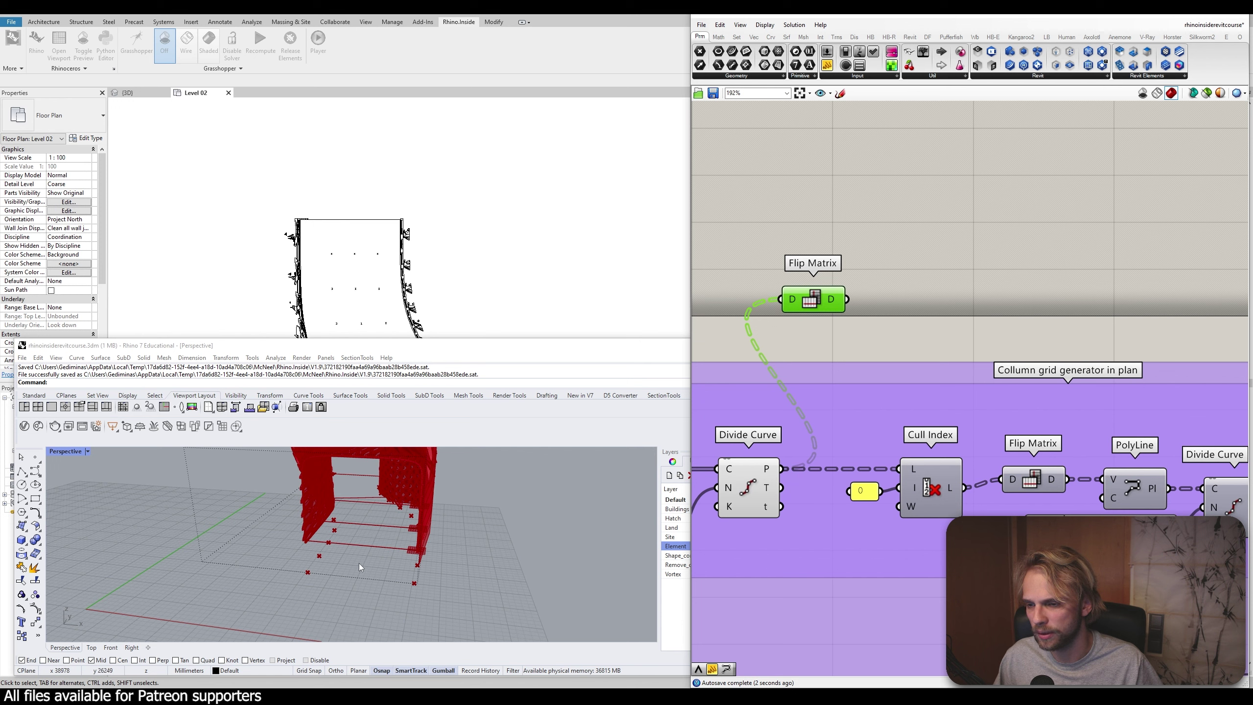
left_click(872, 316)
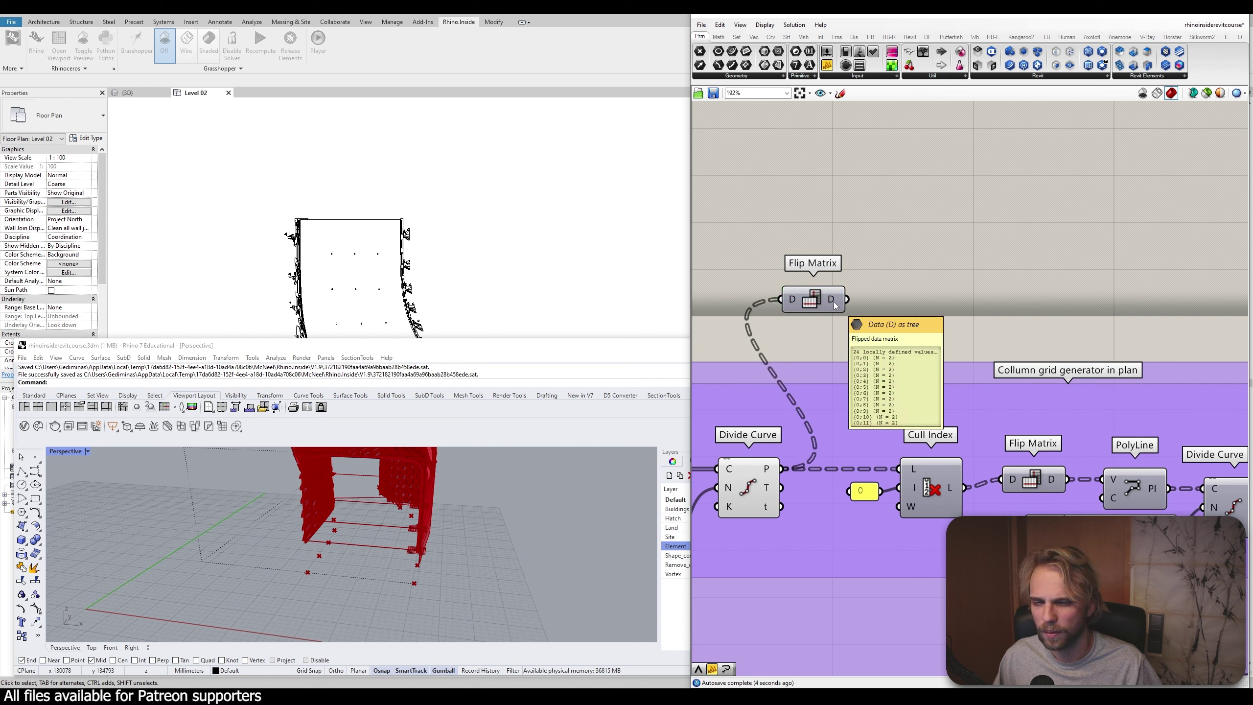
Add a PolyLine component and connect Flip Matrix's data output to its vertices input
double_click(904, 287)
type("poly")
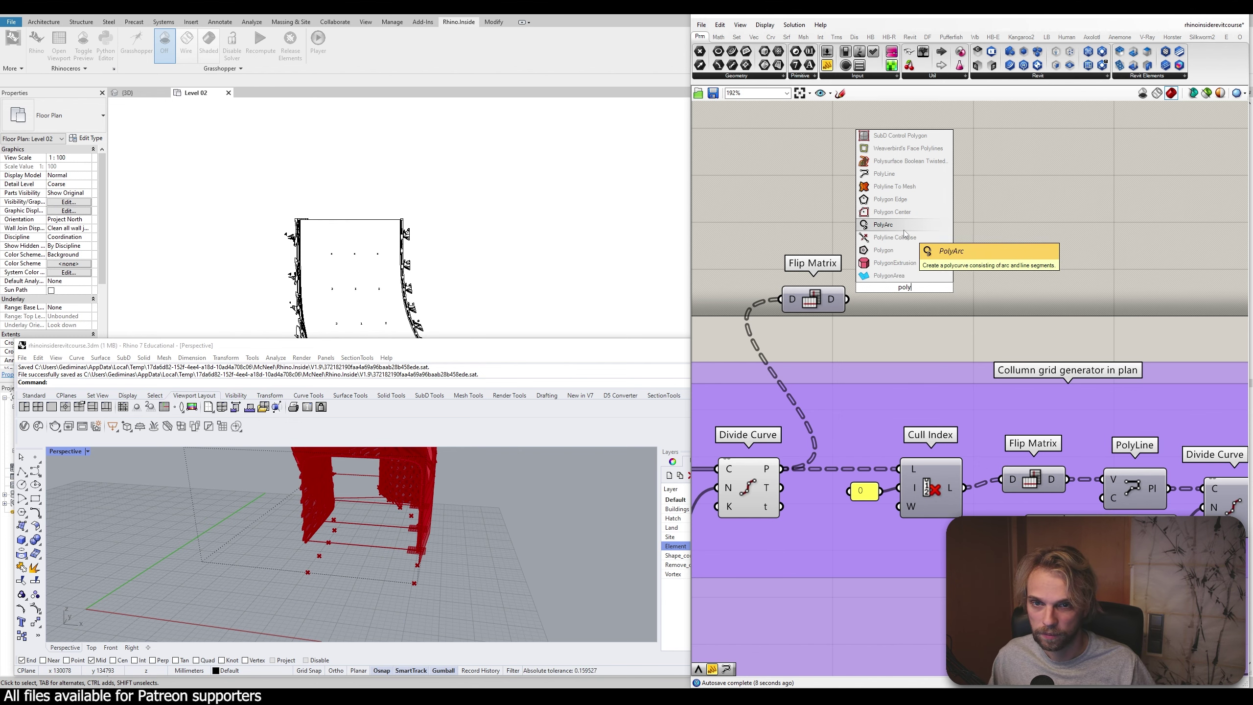
left_click(884, 174)
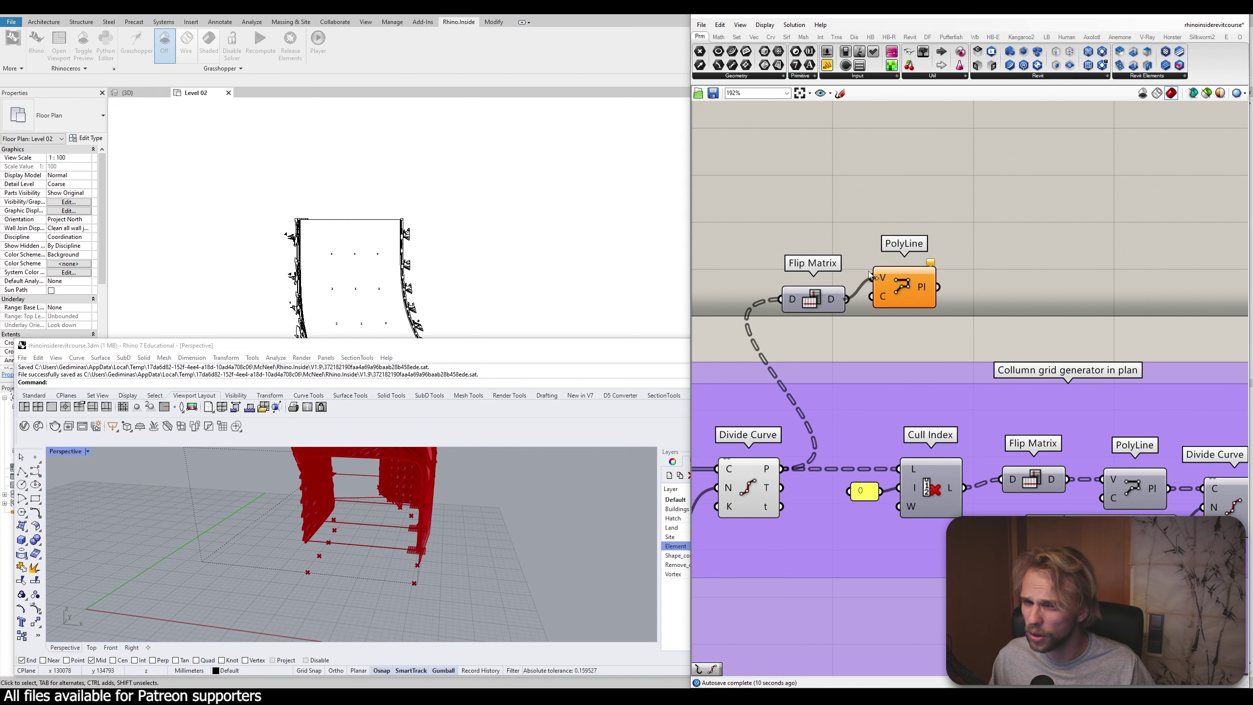
left_click_drag(869, 275, 816, 278)
right_click_drag(1133, 483, 1061, 463)
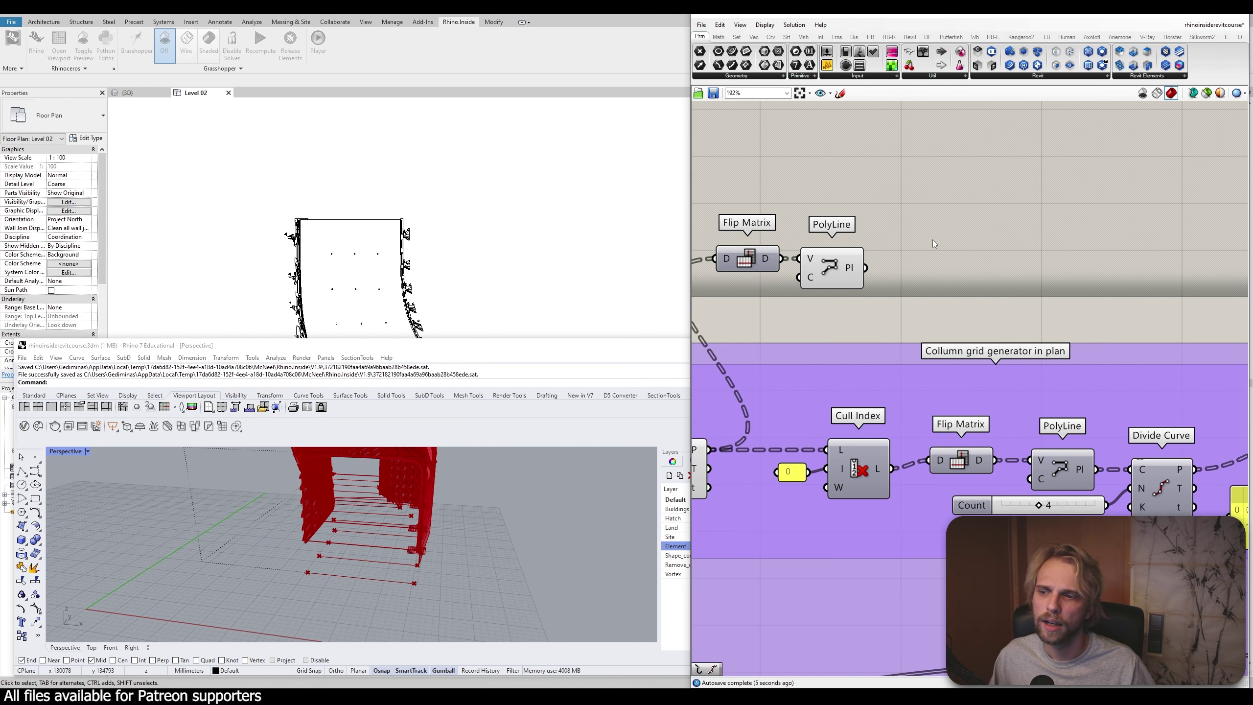
Reposition the new Flip Matrix and PolyLine components together in the free space above the column grid generator group
mouse_move(904, 227)
left_mouse_down()
mouse_move(854, 290)
mouse_move(699, 296)
left_mouse_up()
left_click_drag(853, 285, 872, 239)
left_click(943, 226)
right_click_drag(942, 227, 934, 280)
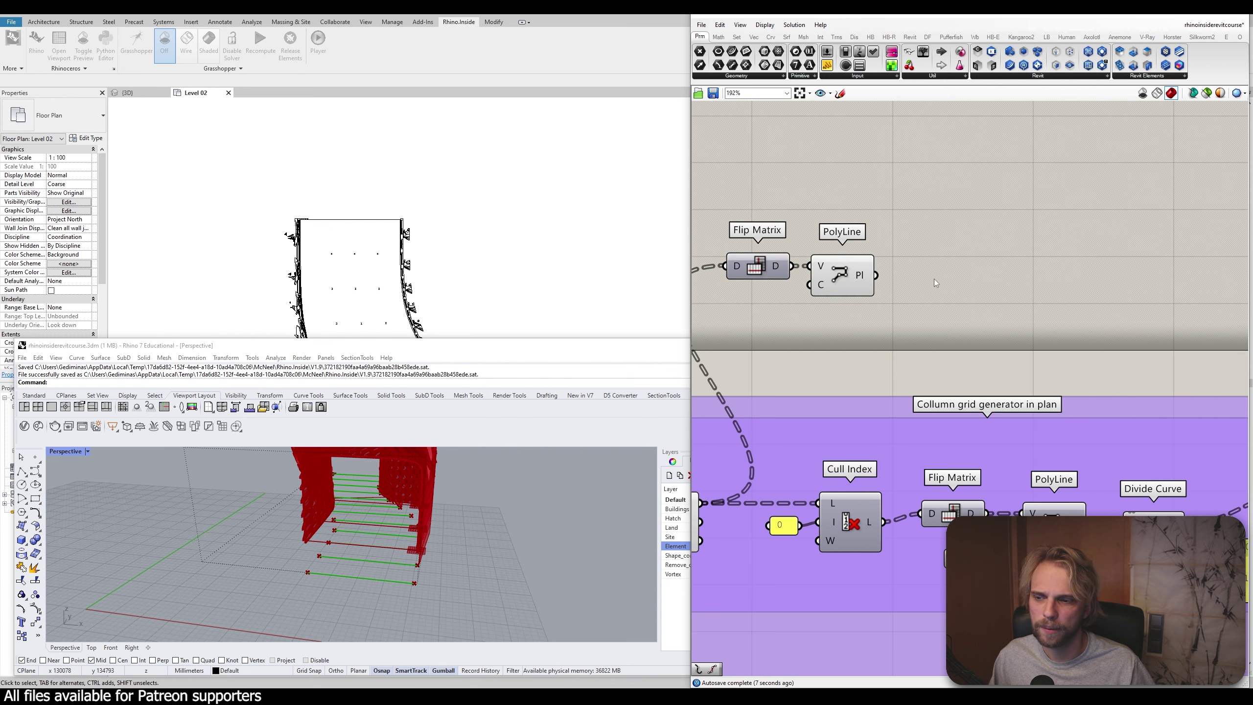
left_click_drag(876, 301, 709, 234)
left_click_drag(852, 279, 858, 250)
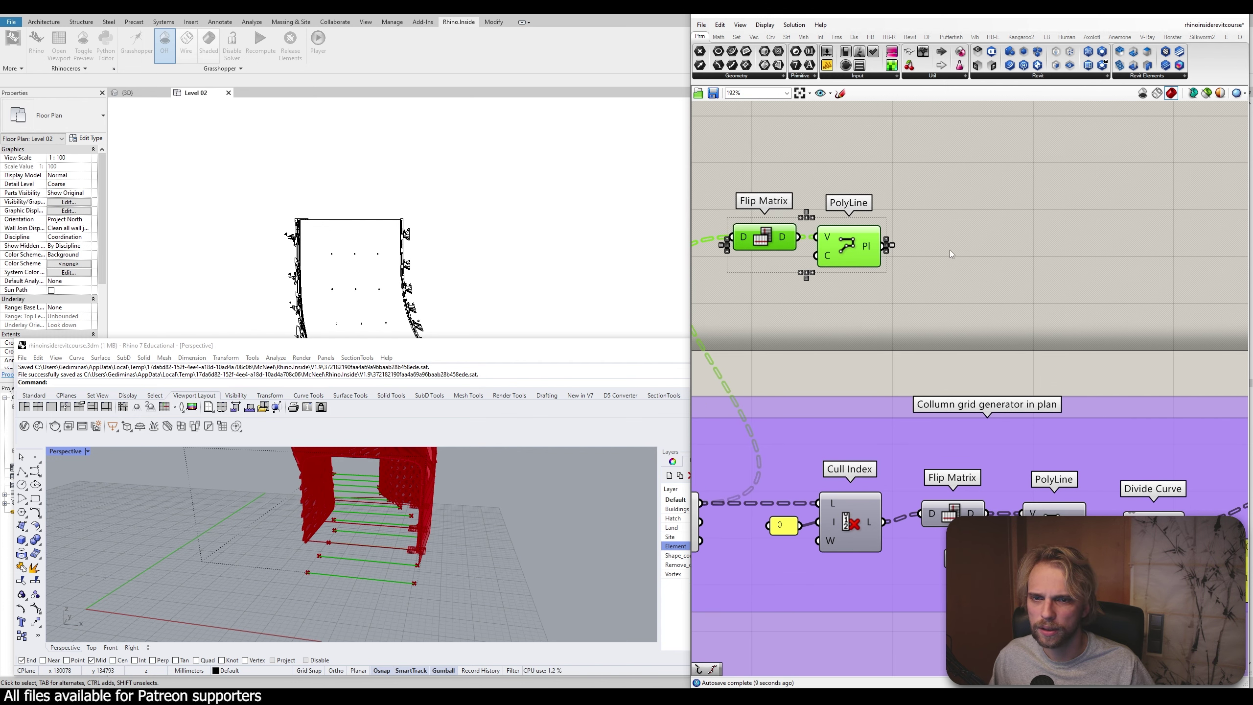
Add a Scale component beyond the upper PolyLine component and connect the polyline output to its geometry input
double_click(959, 247)
type("scale1d")
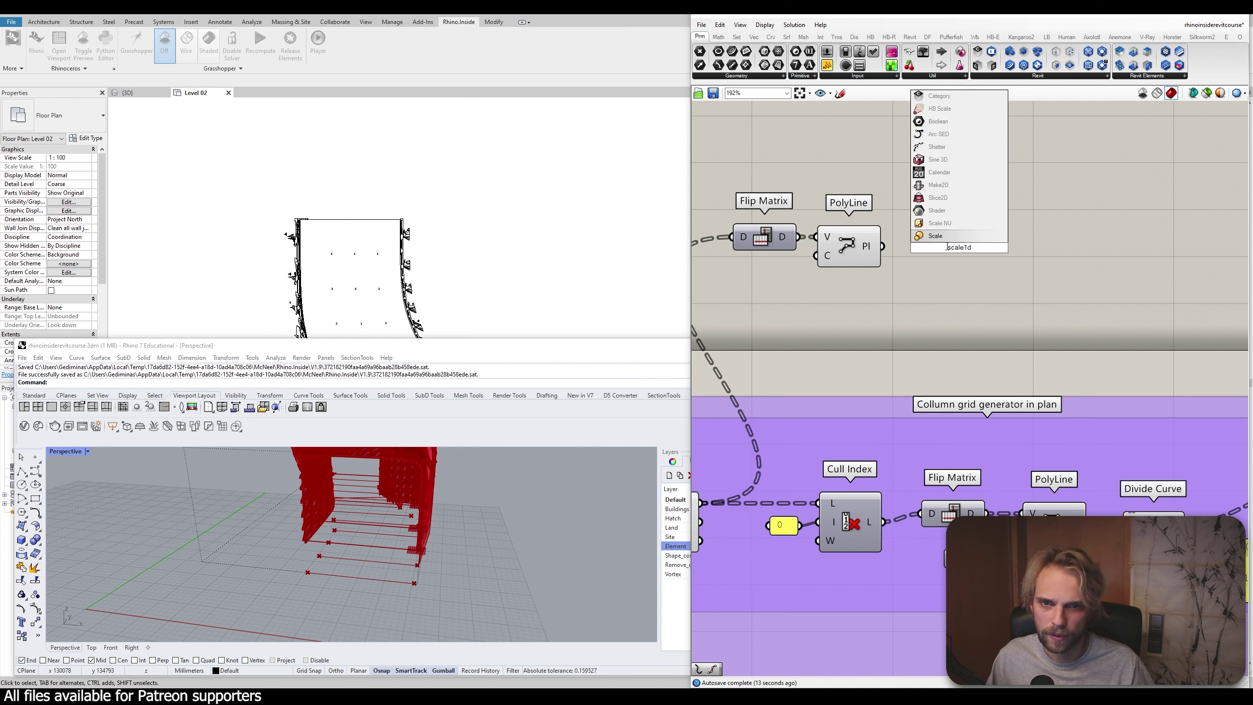
left_click(949, 240)
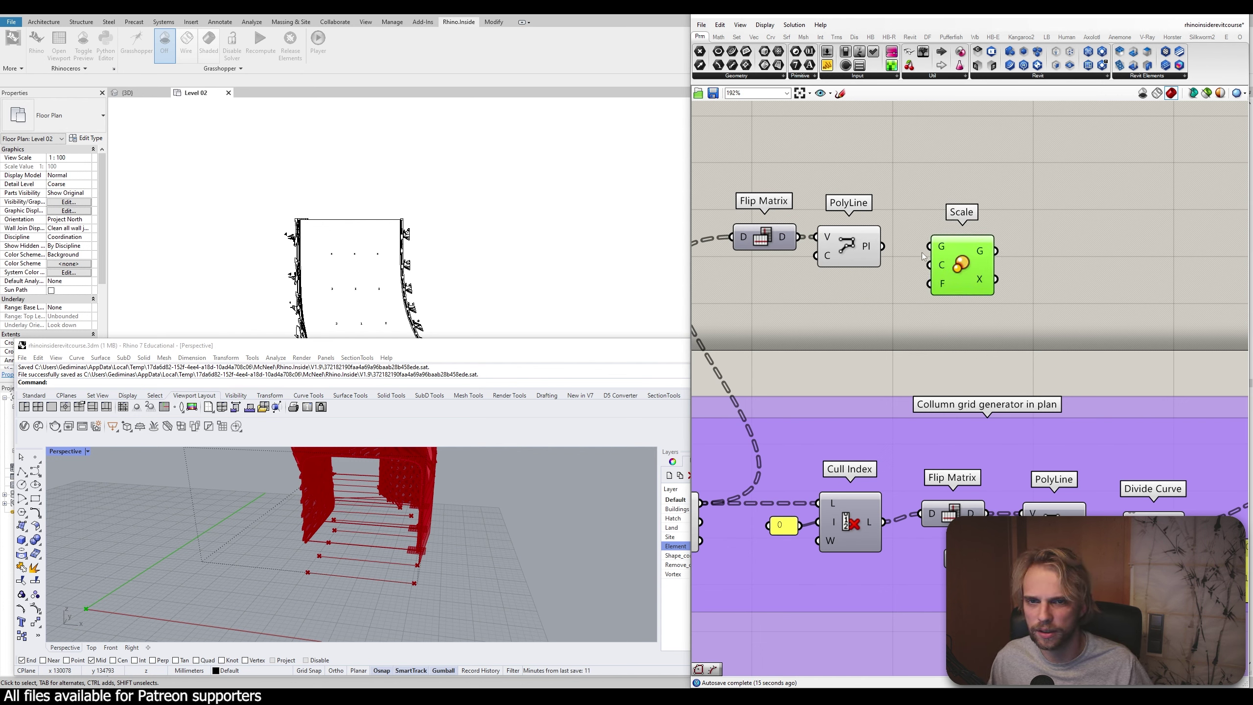
left_click_drag(933, 251, 1060, 274)
left_click(912, 296)
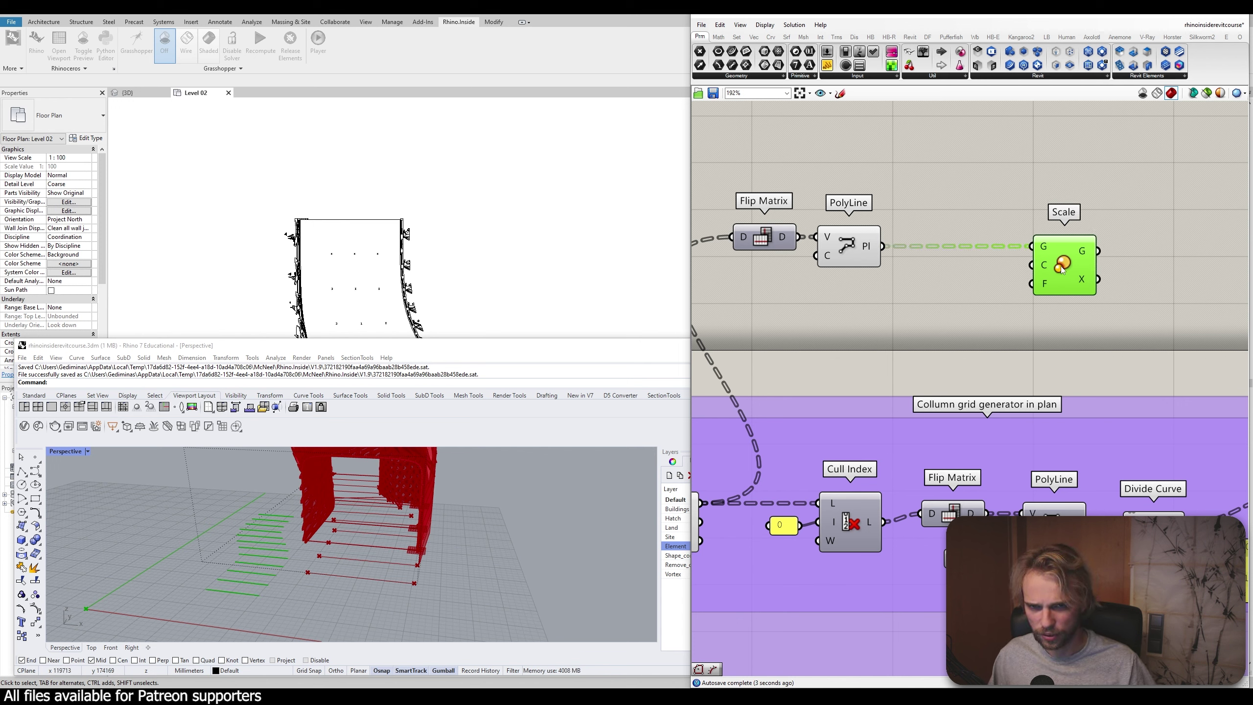
Add an Evaluate Curve component between PolyLine and Scale and connect the polyline output to its curve input
double_click(937, 304)
type("eval")
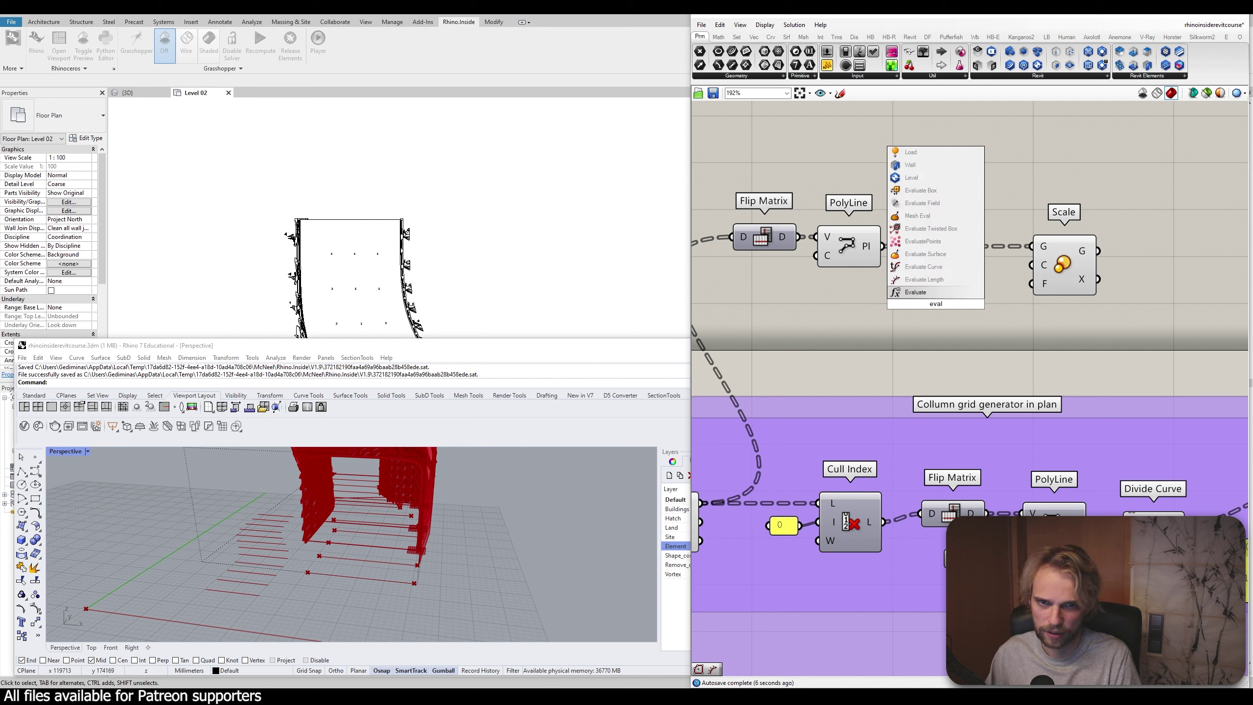
key("Up")
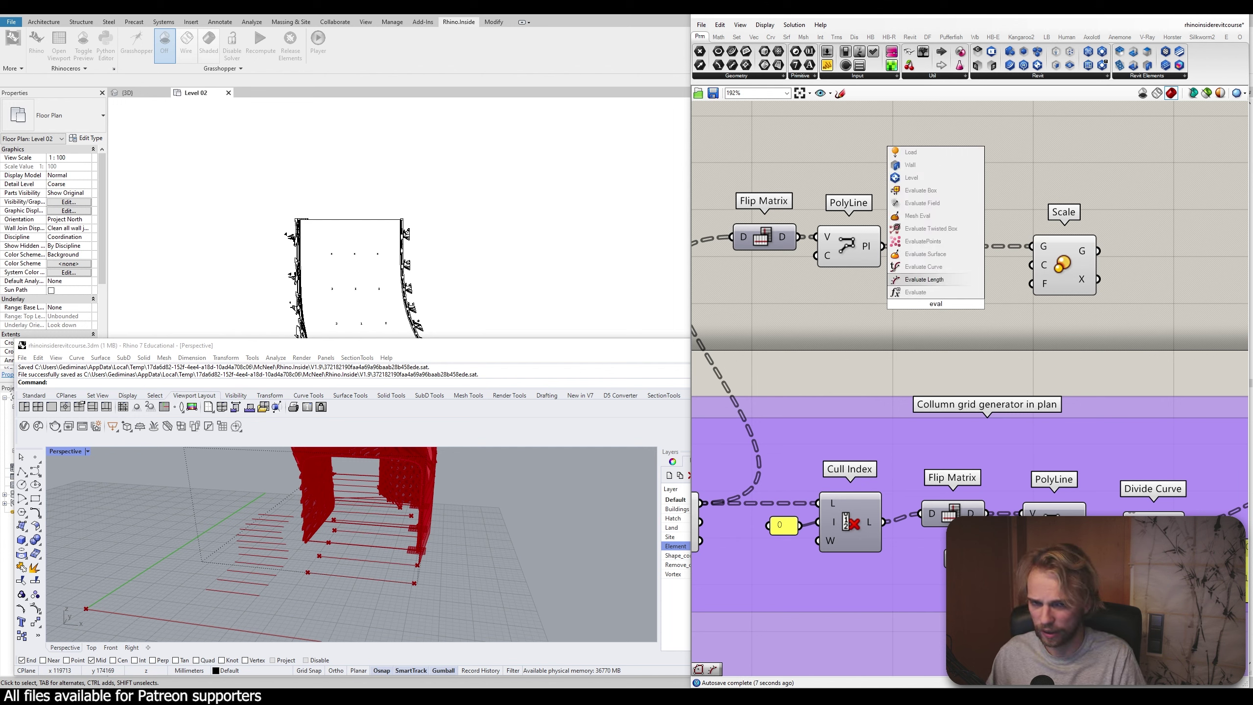
key("Up")
key("Return")
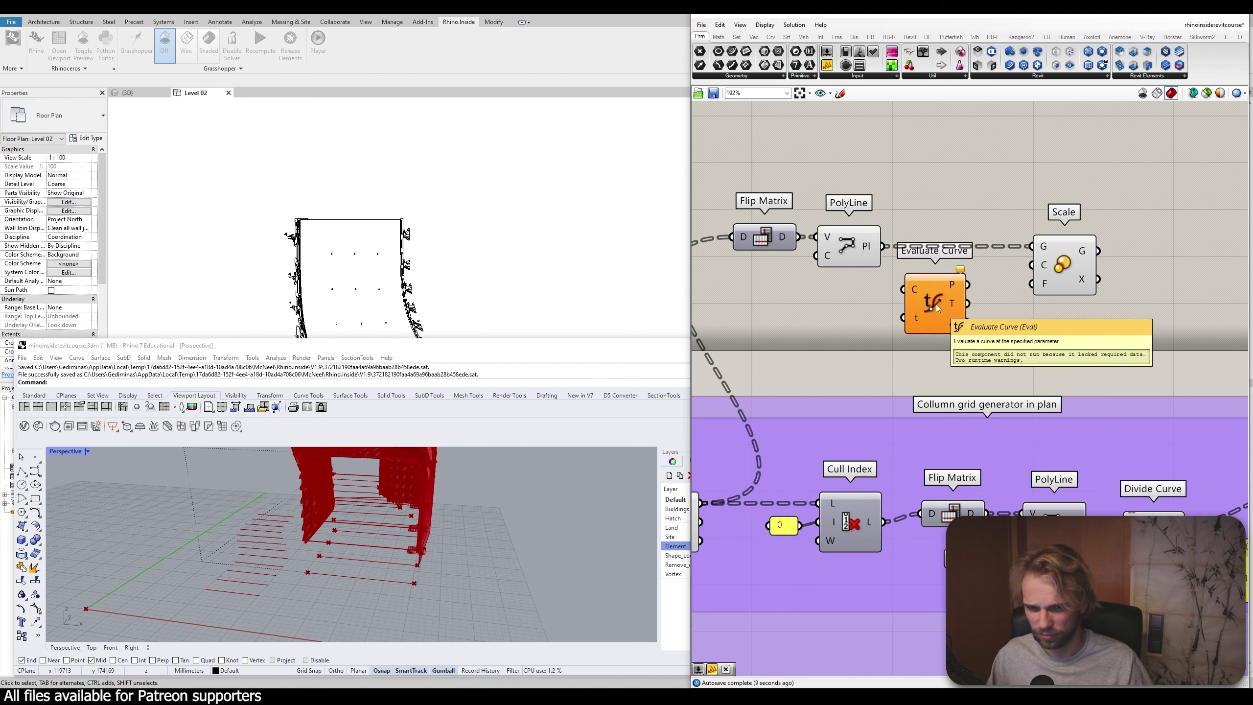
left_click_drag(882, 246, 930, 317)
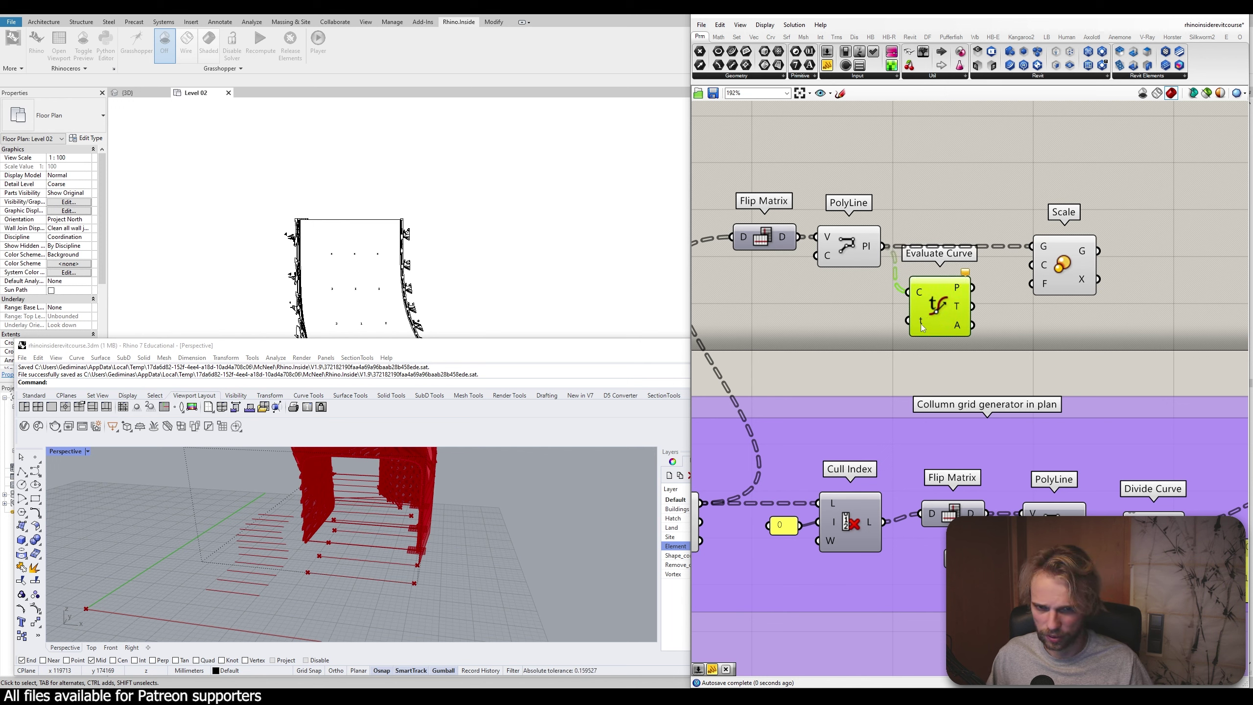
Add a panel containing 0.5 as Evaluate Curve's parameter input and tidy the placement of both components
left_click(866, 327)
double_click(867, 329)
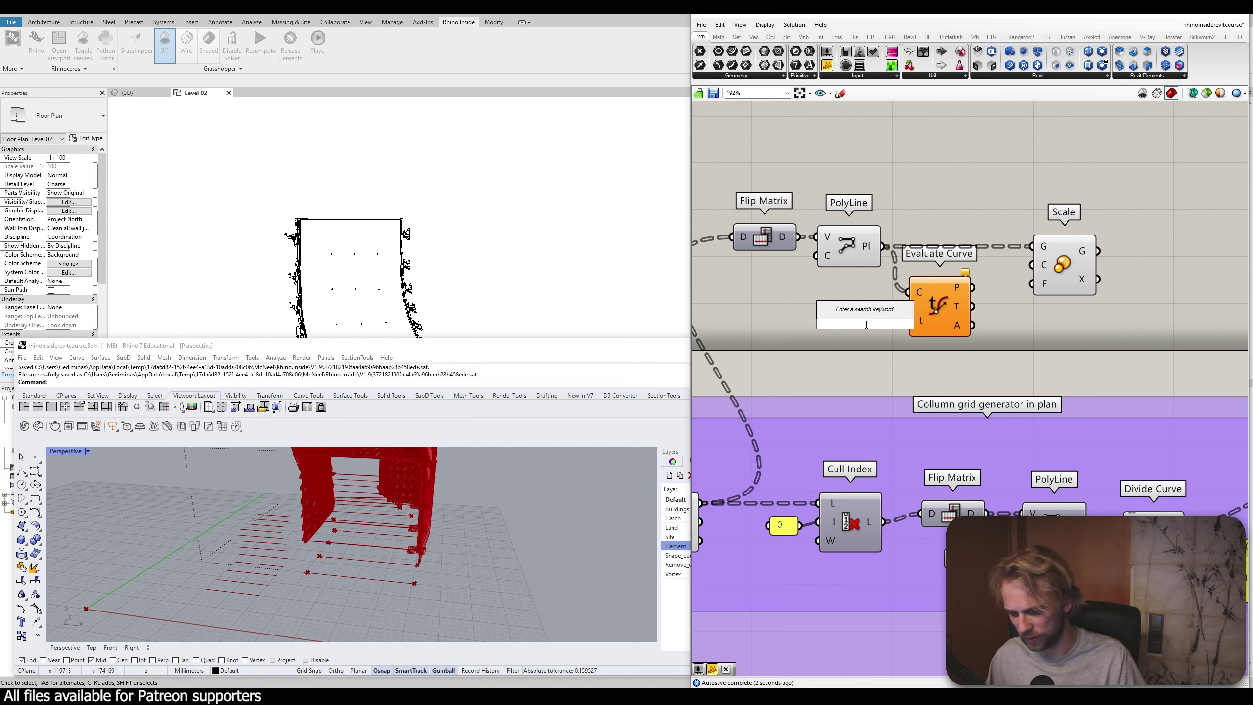
type("//")
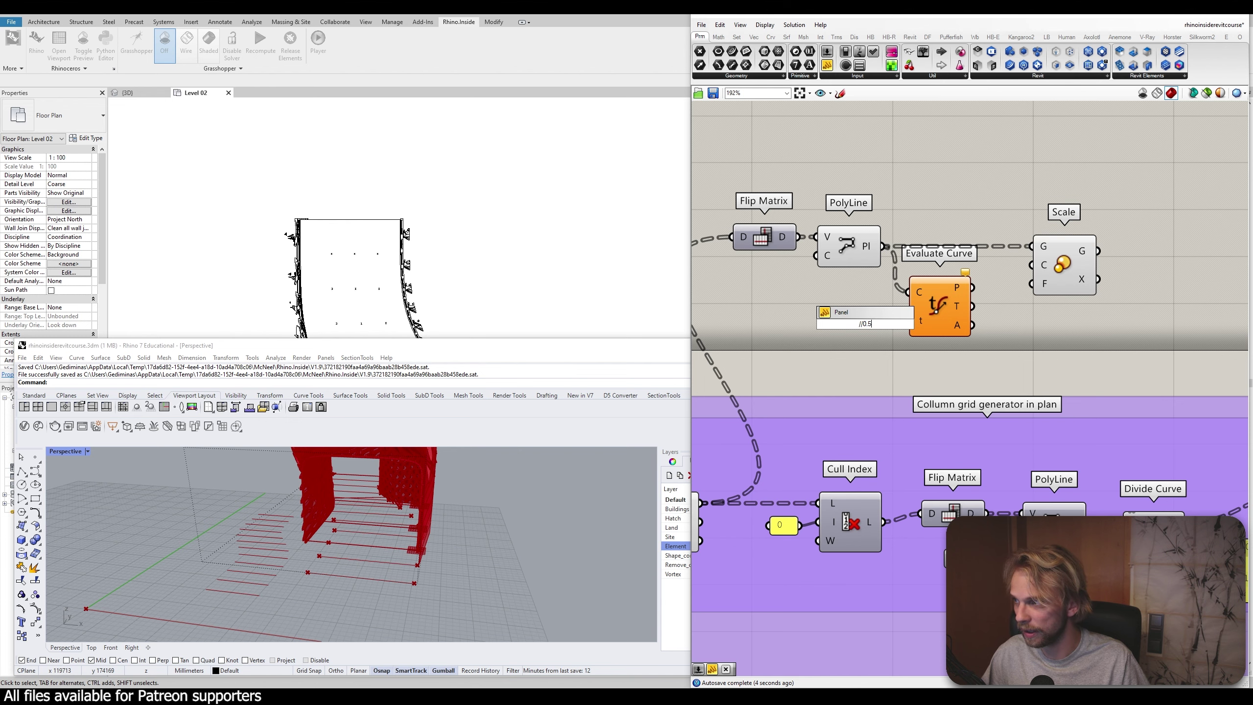
type("0.5")
key("Return")
scroll(871, 320, "up", 2)
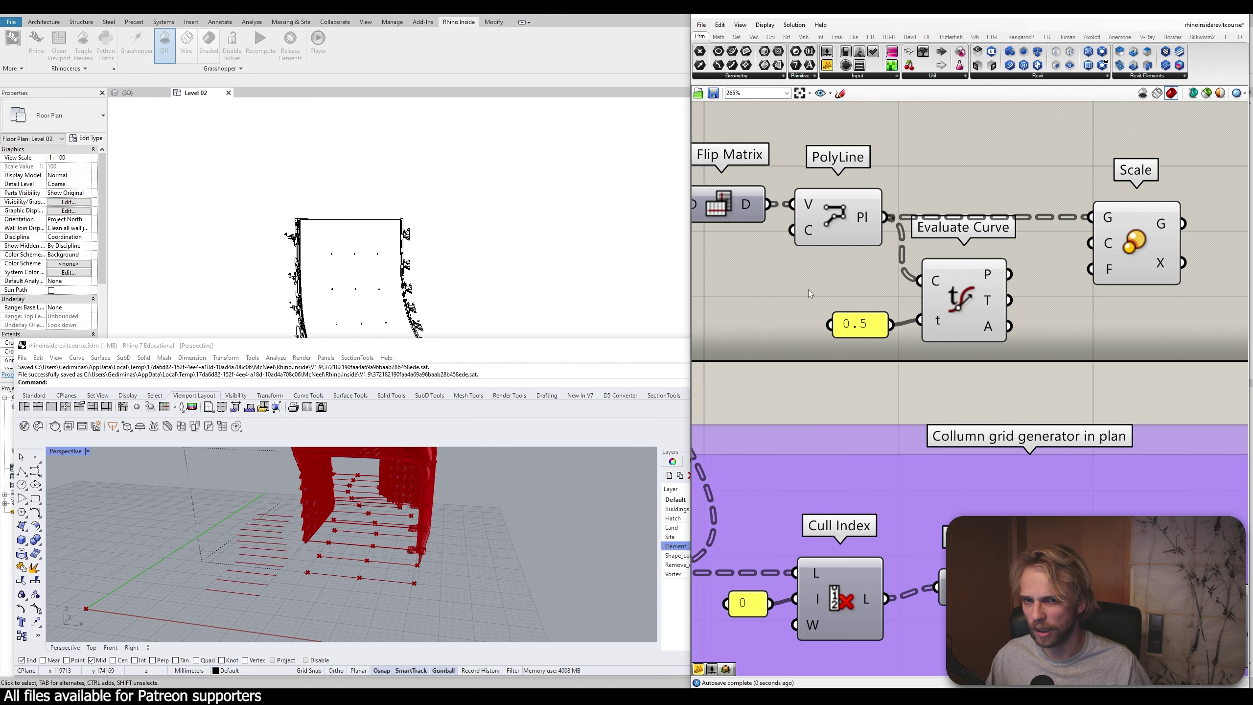
left_click_drag(860, 333, 874, 328)
left_click_drag(980, 297, 989, 298)
Connect Evaluate Curve's point output to the center input of Scale
right_click_drag(1043, 302, 1004, 316)
left_click(1003, 311)
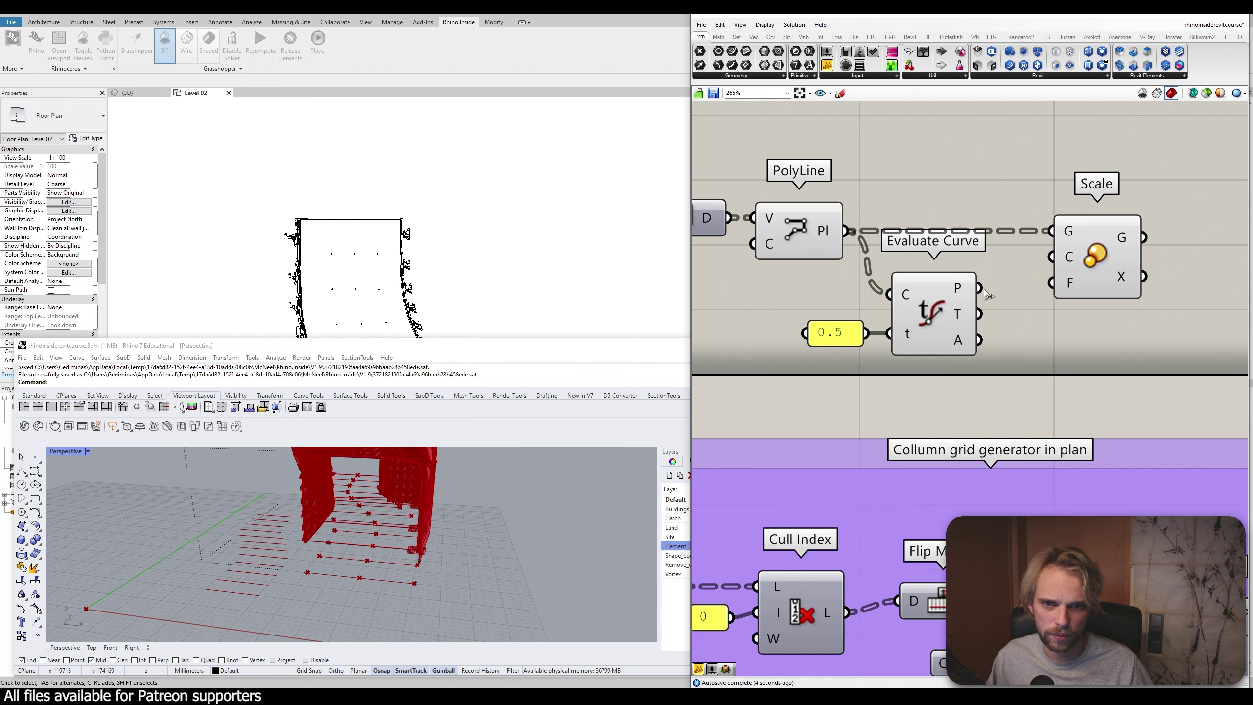
left_click_drag(981, 288, 1054, 257)
Move Scale farther from Evaluate Curve and feed its factor input with a new number slider set to 2
scroll(1075, 299, "down", 3)
right_click_drag(1068, 296, 876, 253)
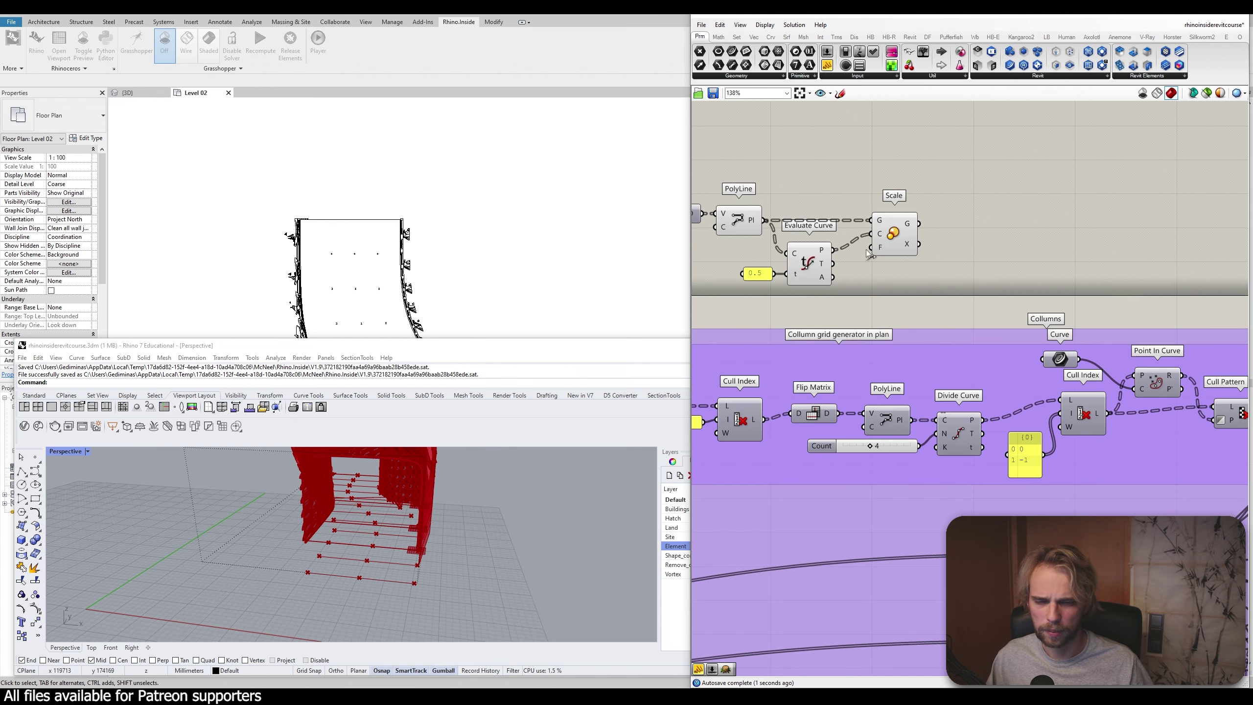
left_click_drag(892, 236, 962, 235)
left_click(893, 290)
double_click(892, 291)
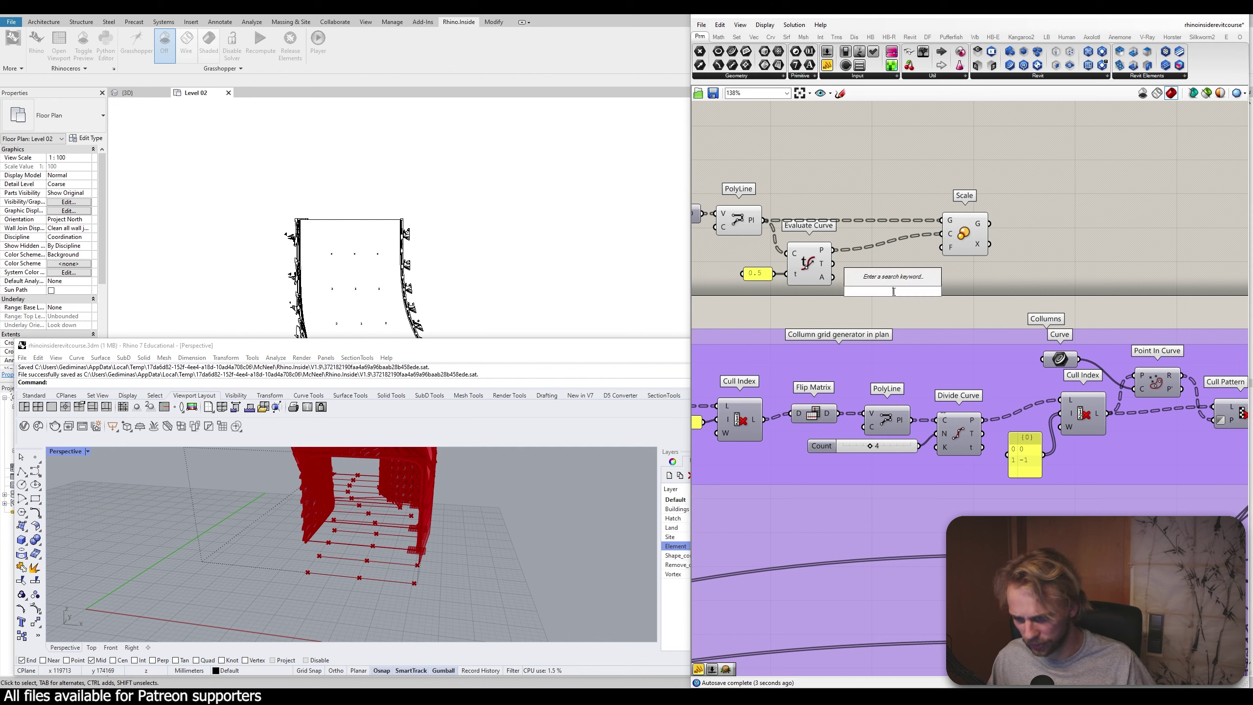
type("2")
key("Return")
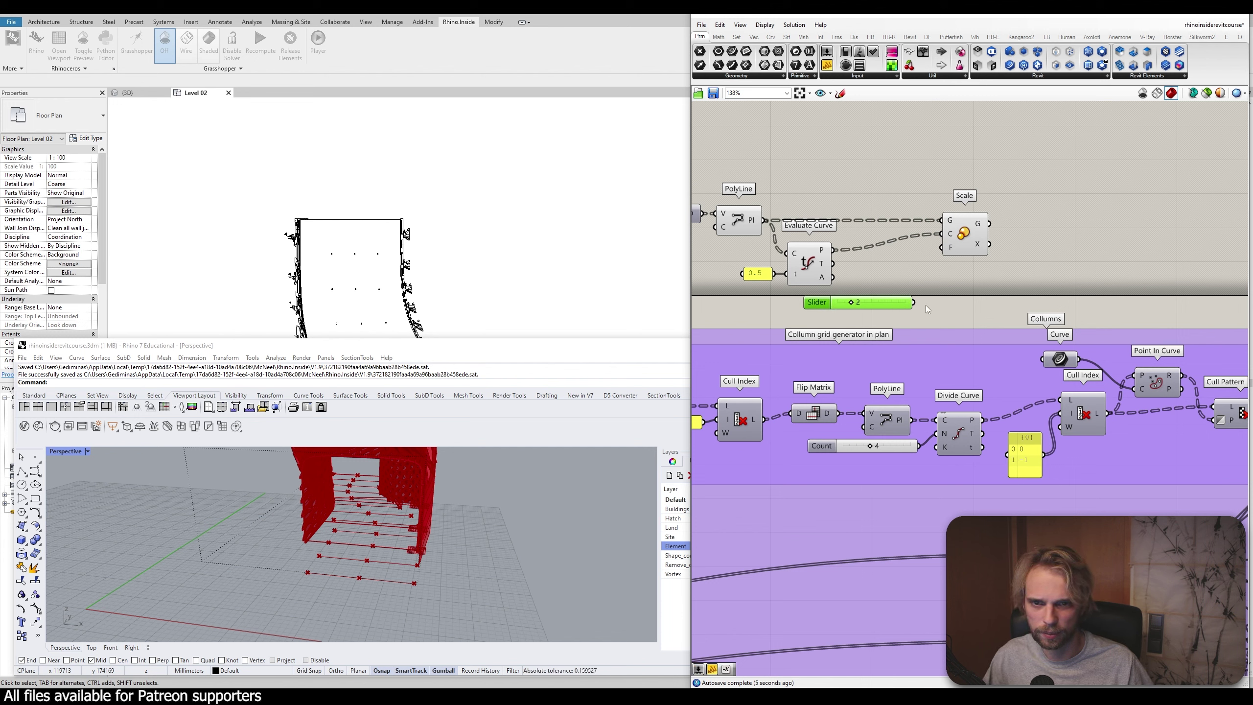
left_click(923, 304)
left_click_drag(915, 302, 946, 247)
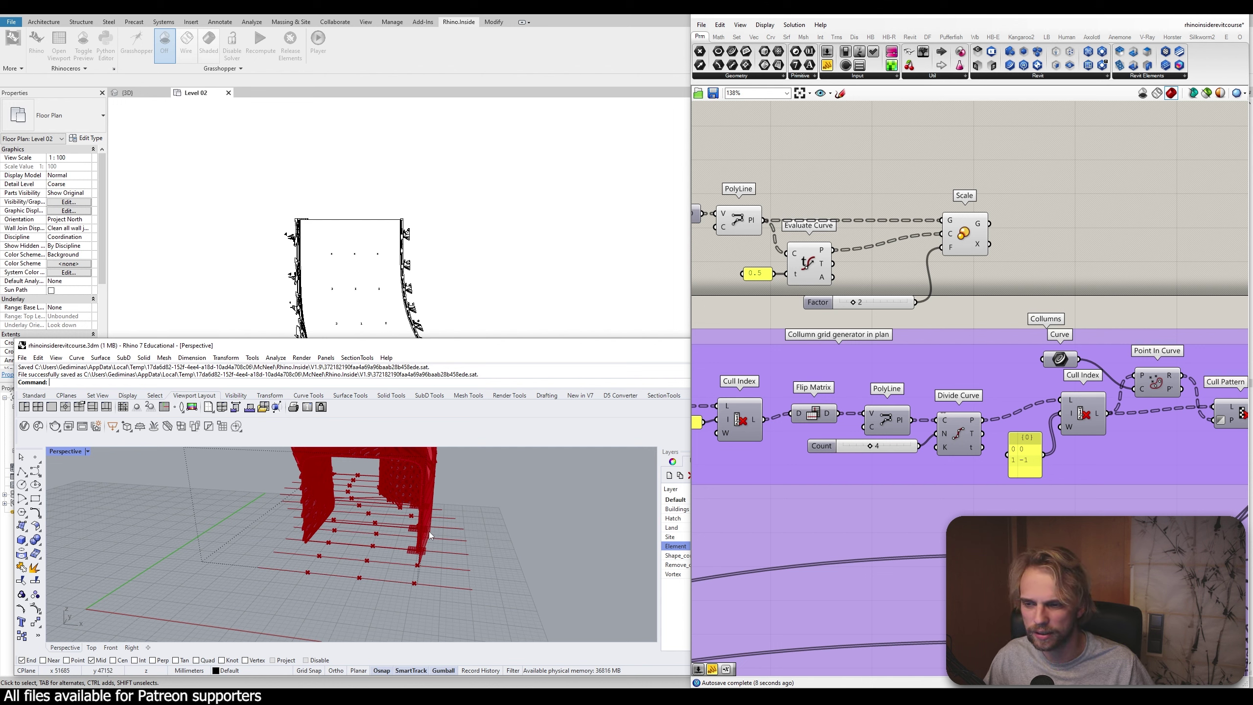
Turn off the preview of the upper PolyLine and Evaluate Curve components together
left_click(1069, 255)
left_click_drag(850, 179, 720, 280)
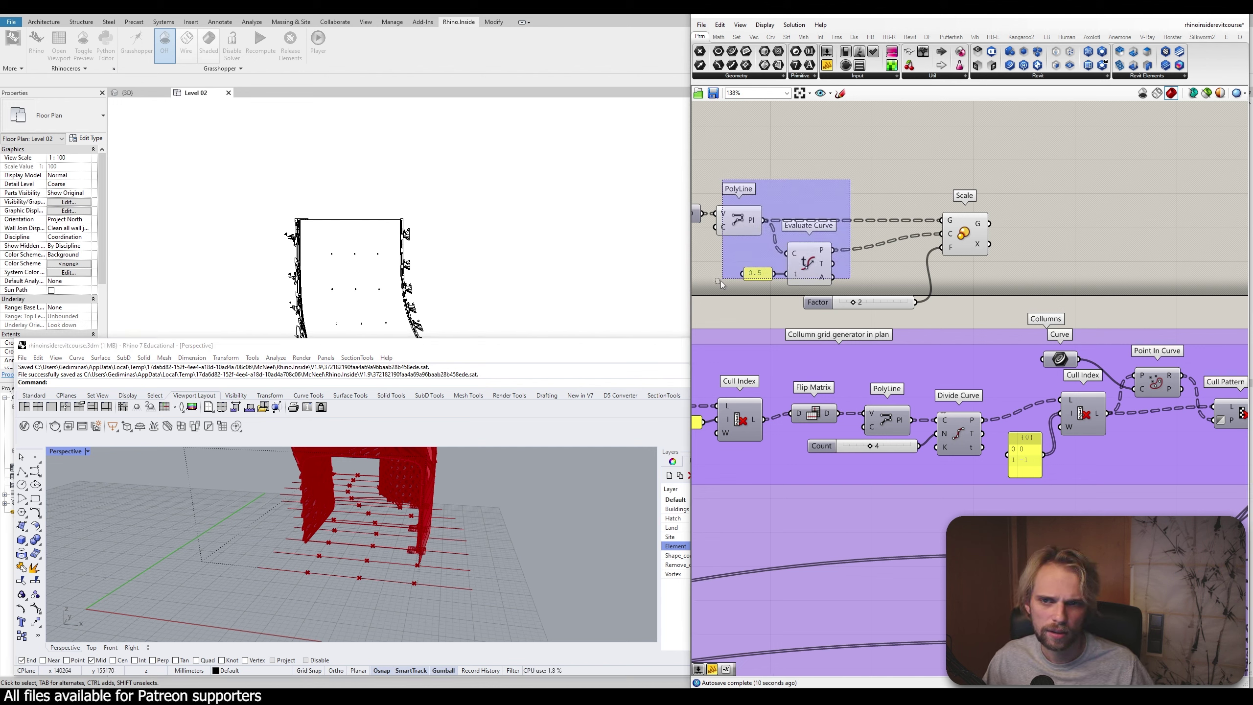
middle_click(744, 291)
left_click(775, 259)
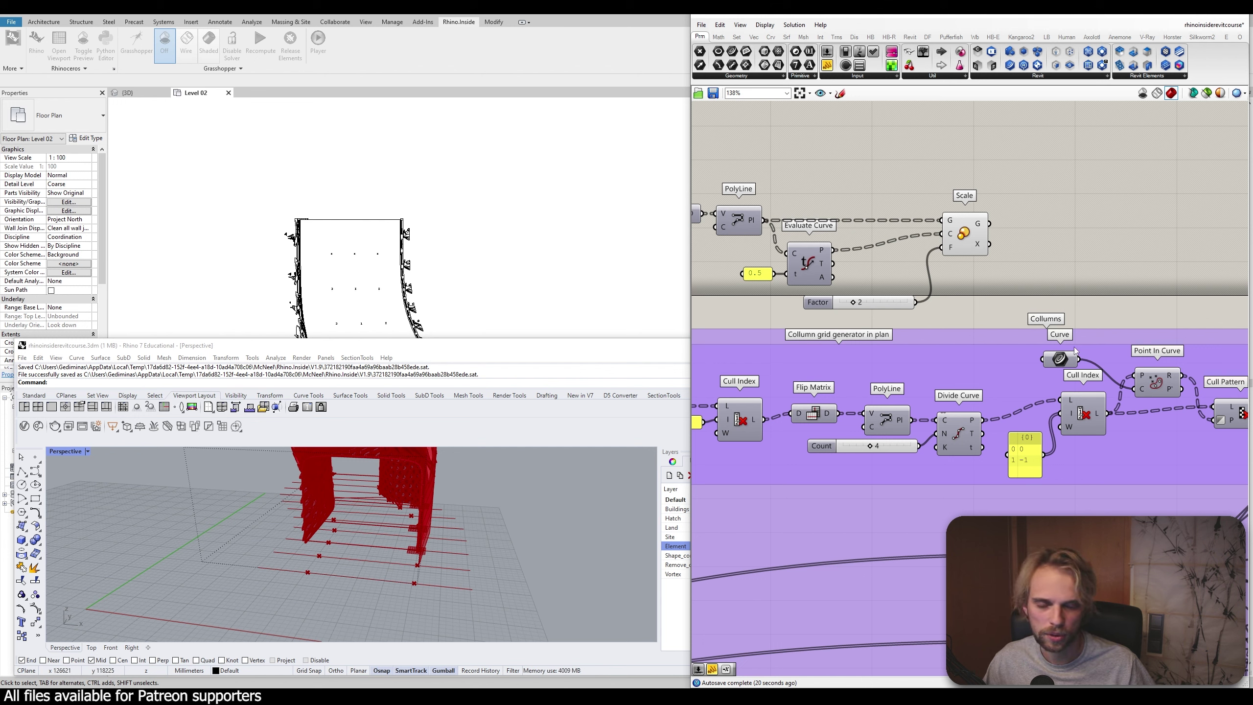
Nudge the Scale component slightly and flatten its geometry output
left_click(979, 234)
left_click_drag(979, 232, 985, 232)
left_click(1061, 230)
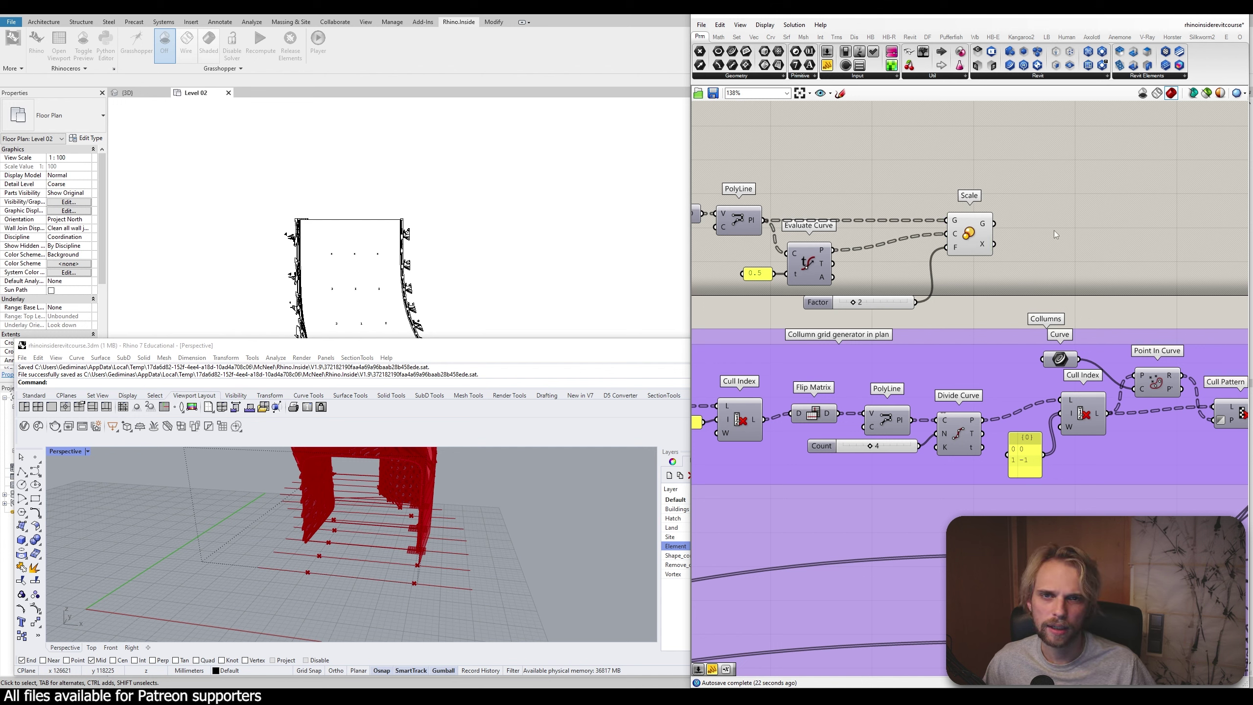
right_click(990, 226)
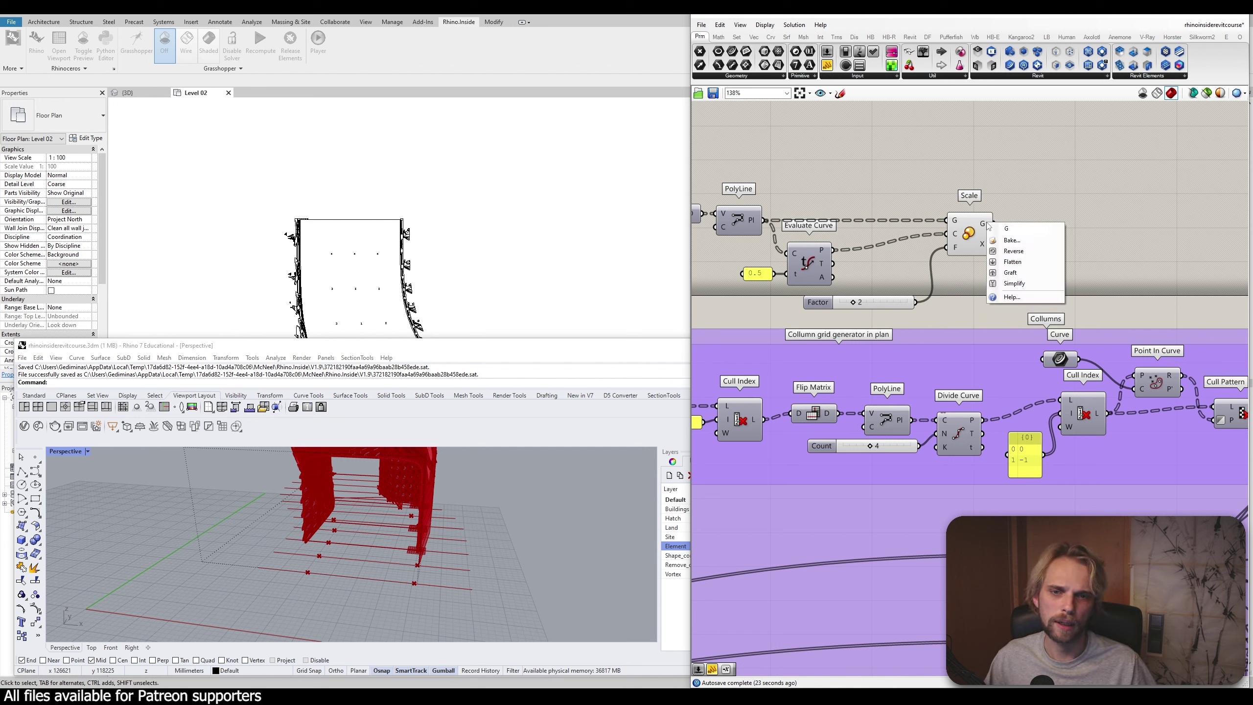
left_click(1012, 262)
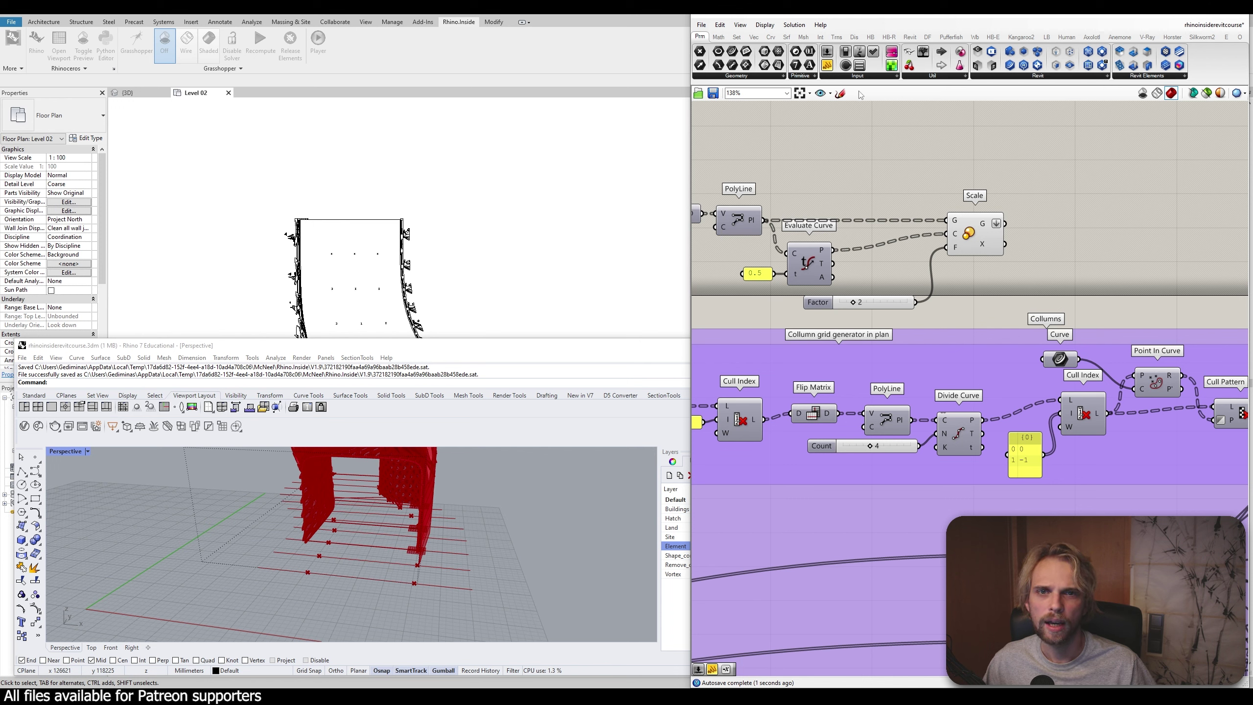
Add the Revit Add Grid component beyond Scale and connect Scale's geometry output to its curve input
left_click(909, 37)
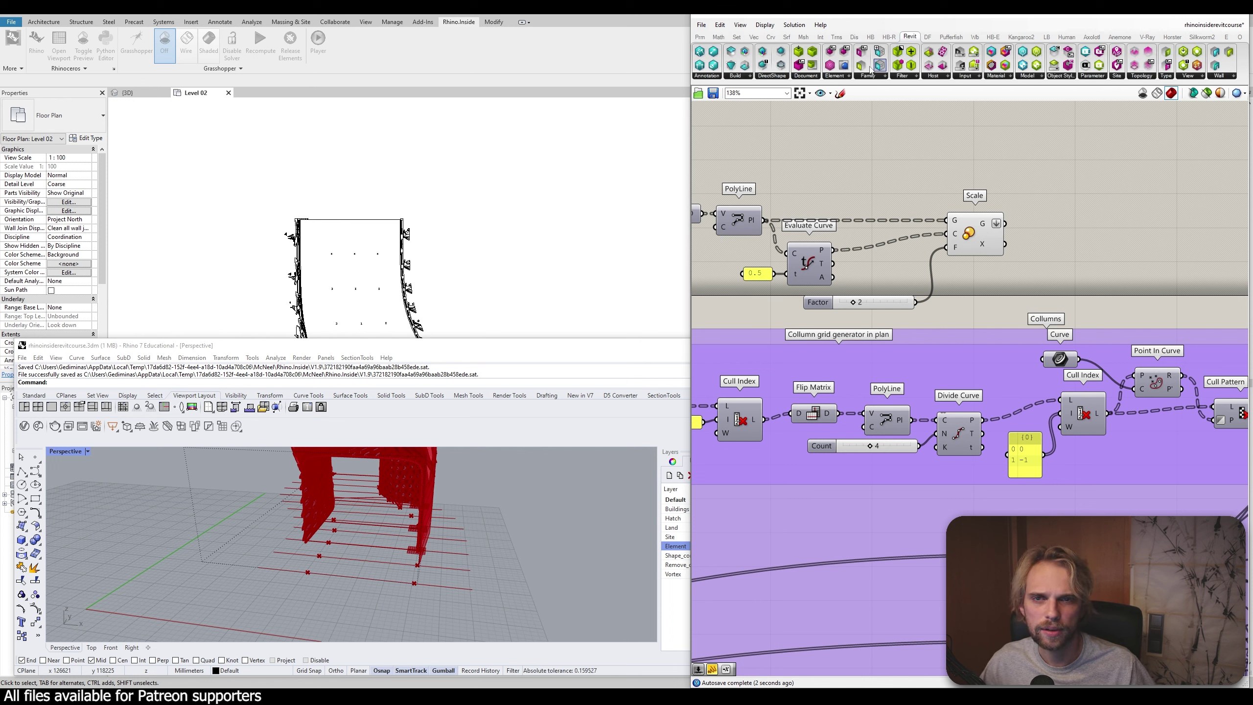
left_click(704, 76)
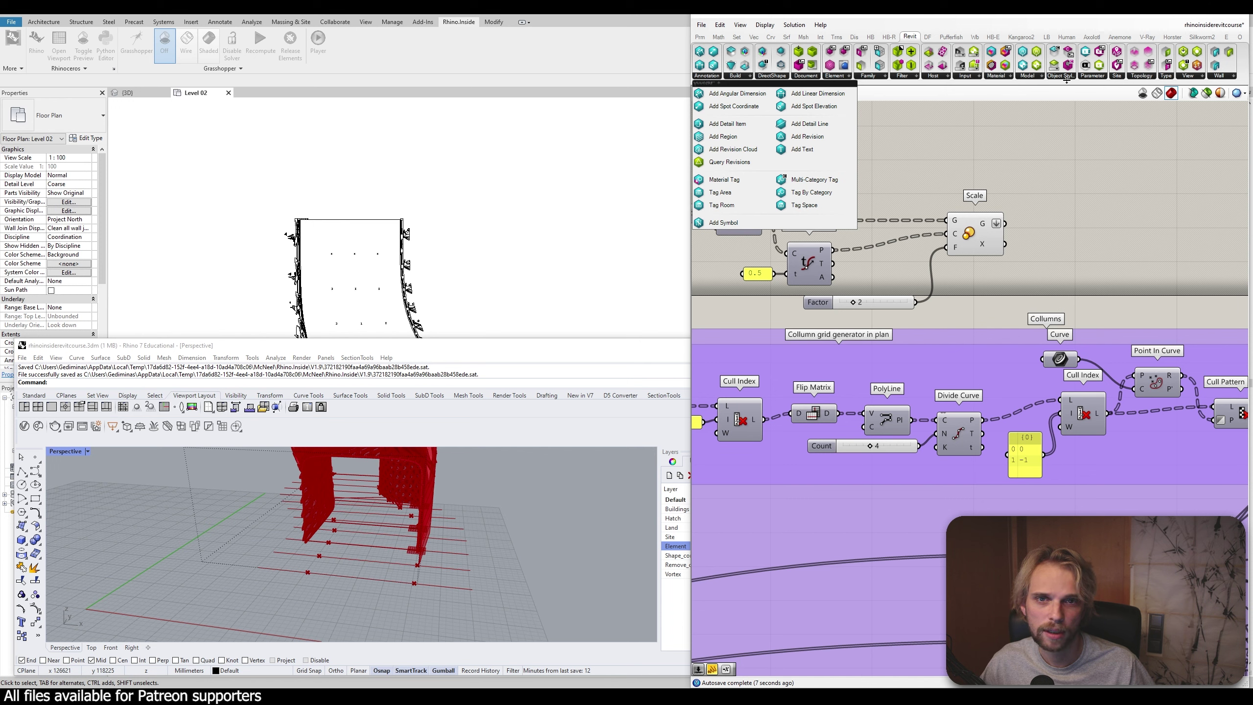
left_click(1030, 76)
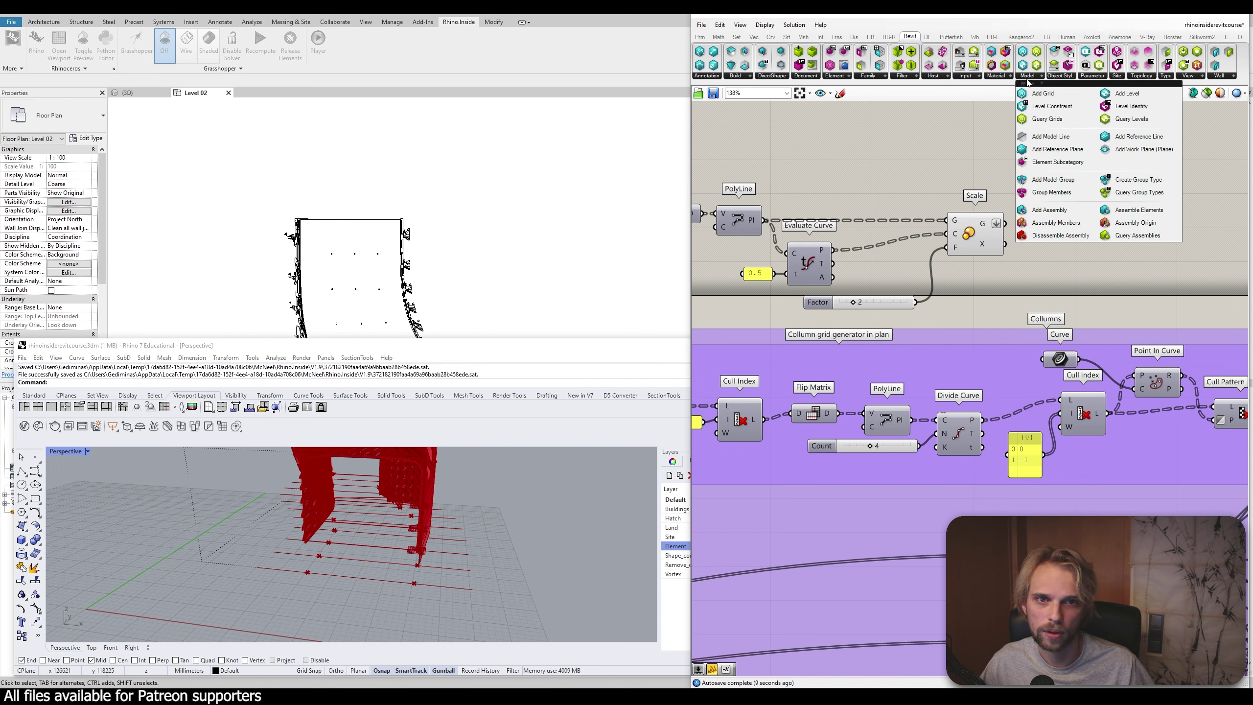
left_click(1057, 98)
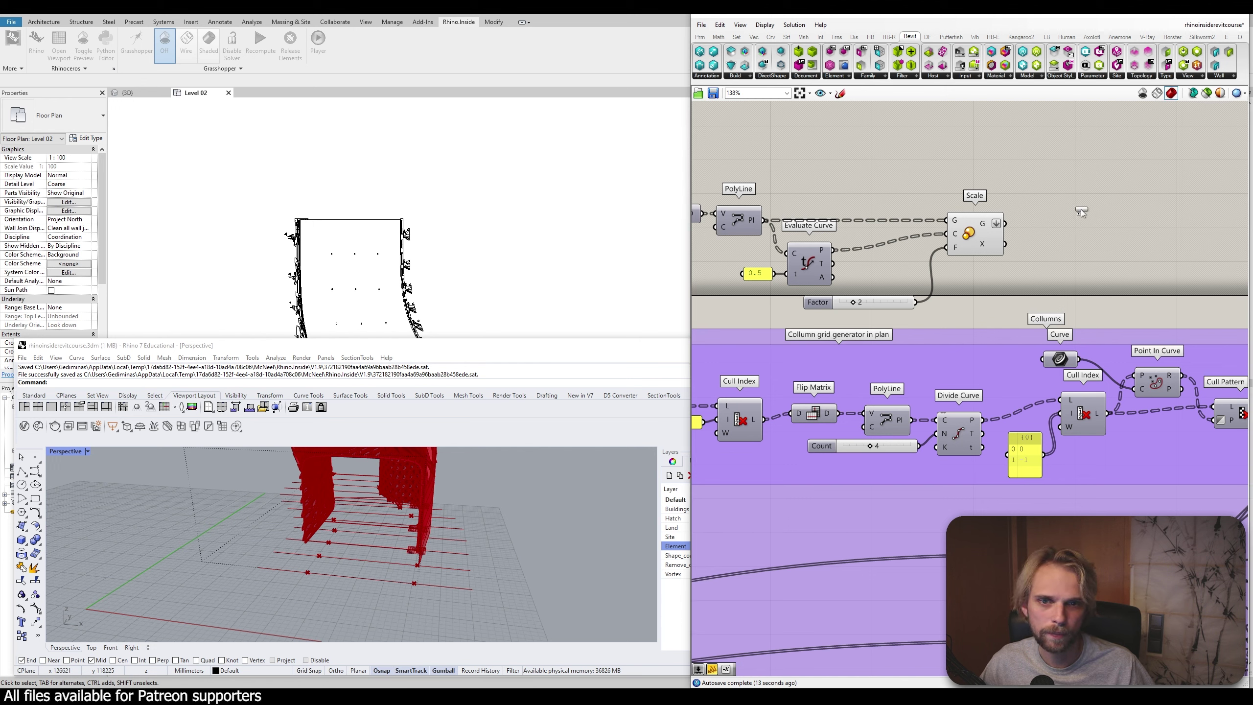
left_click(1081, 209)
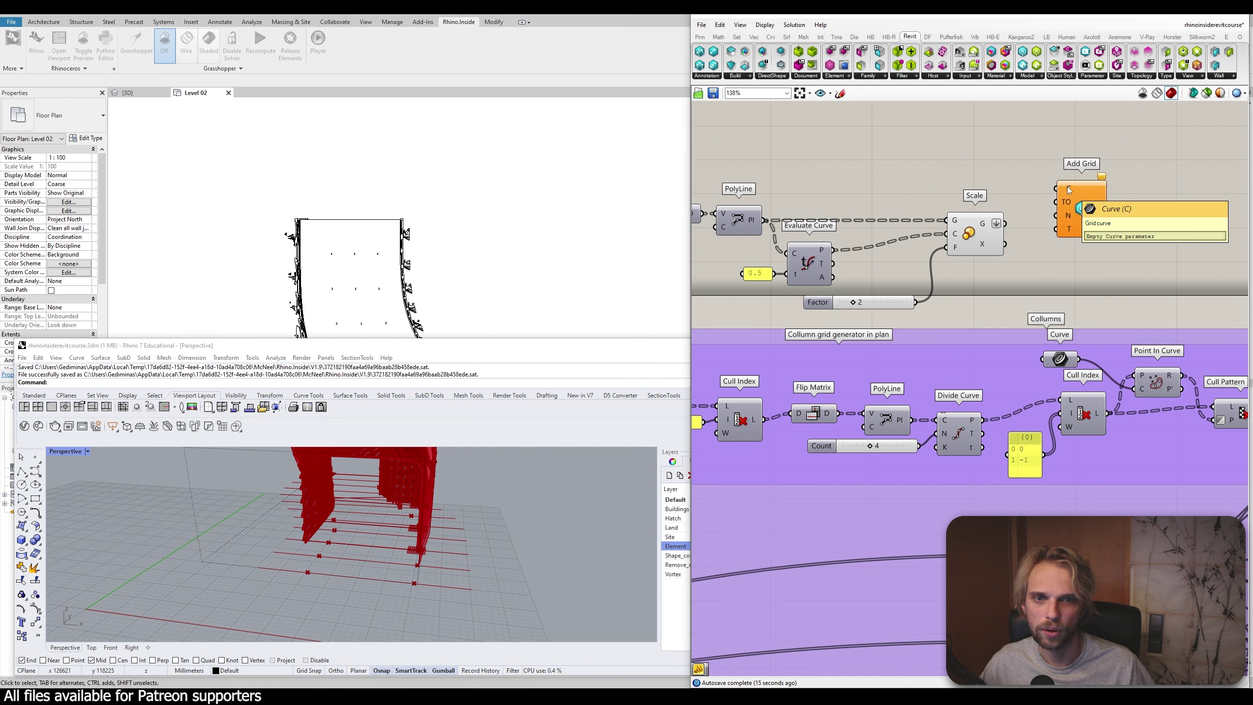
left_click_drag(1005, 223, 1115, 216)
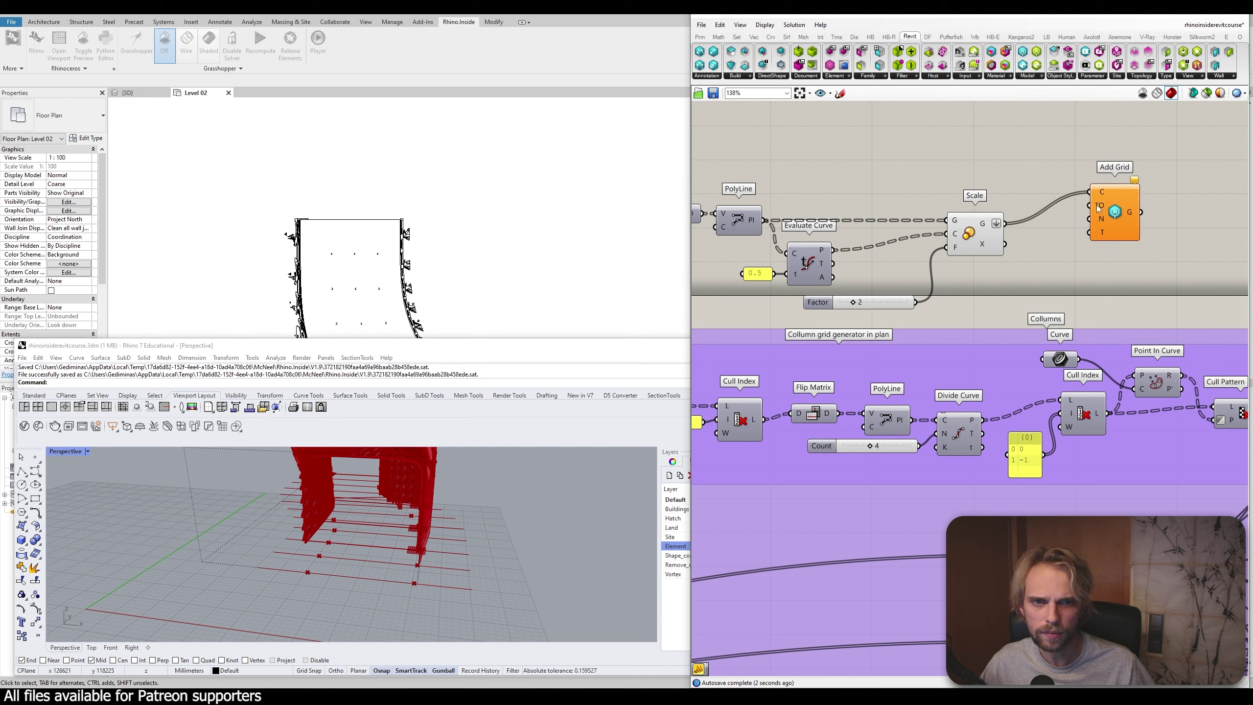
Move the Add Grid component farther from Scale and line it up with Scale's geometry output
mouse_move(1096, 206)
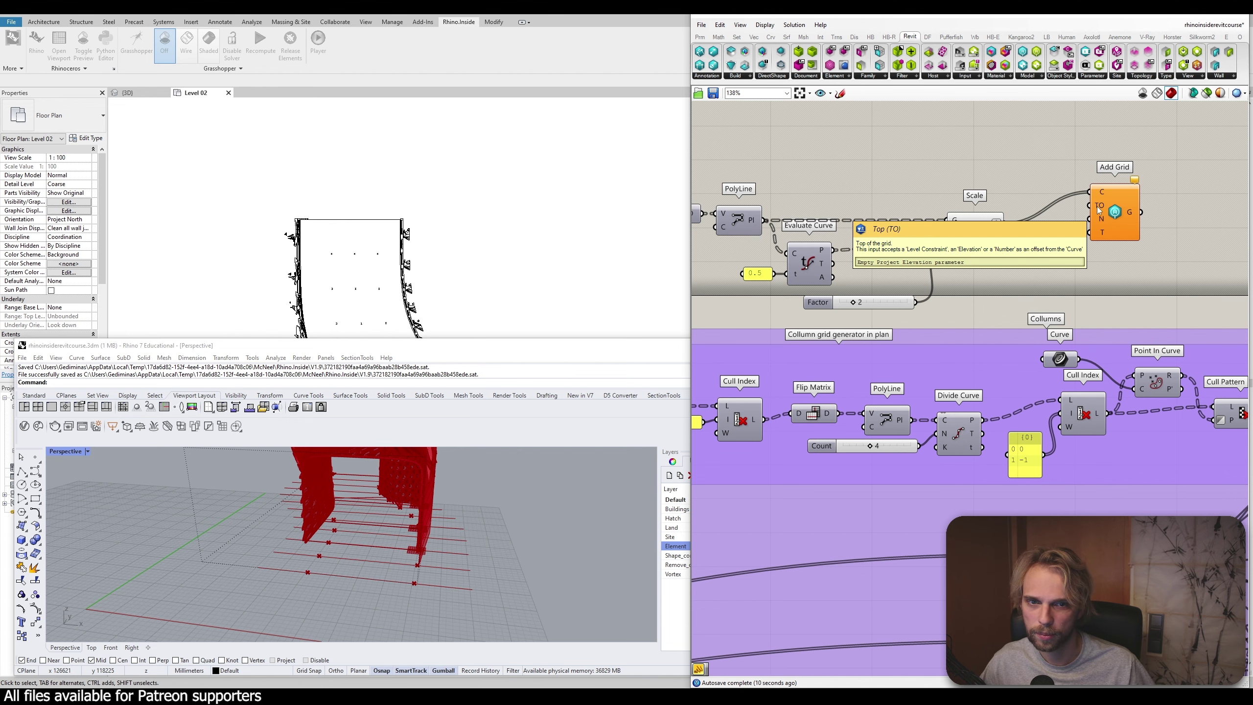
left_click_drag(1096, 206, 1198, 233)
right_click_drag(1220, 246, 1051, 186)
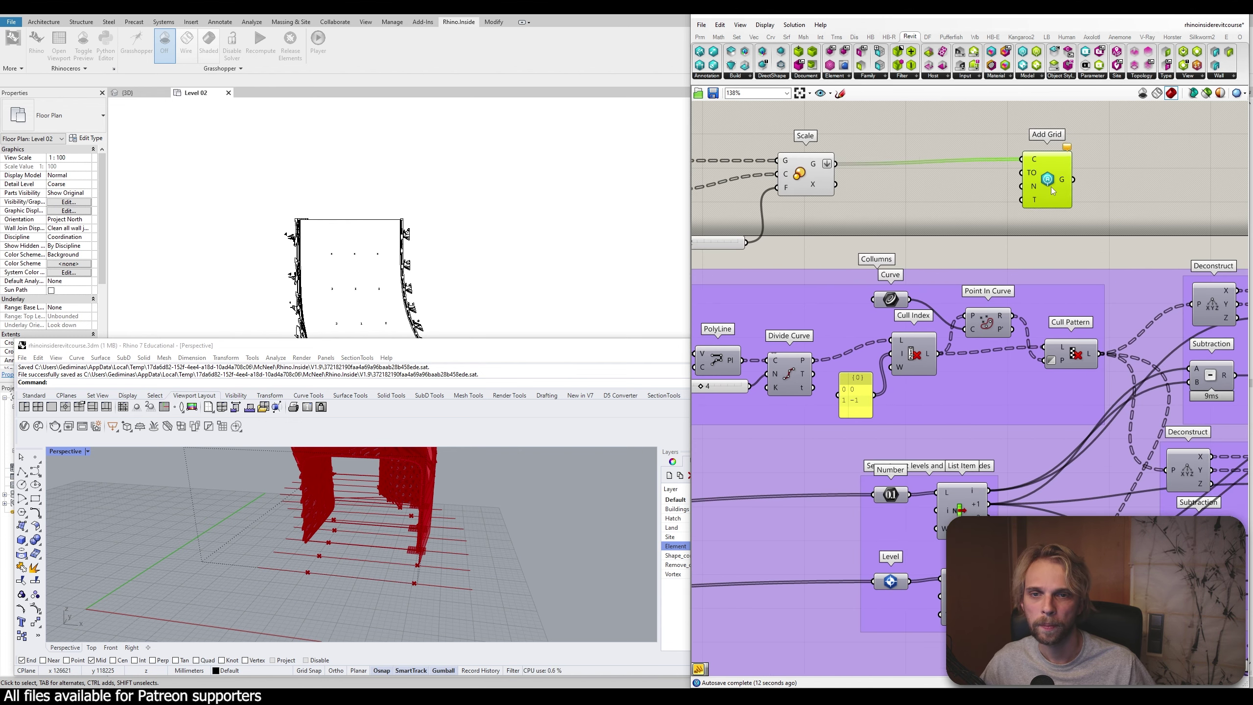
left_click_drag(1052, 186, 1048, 188)
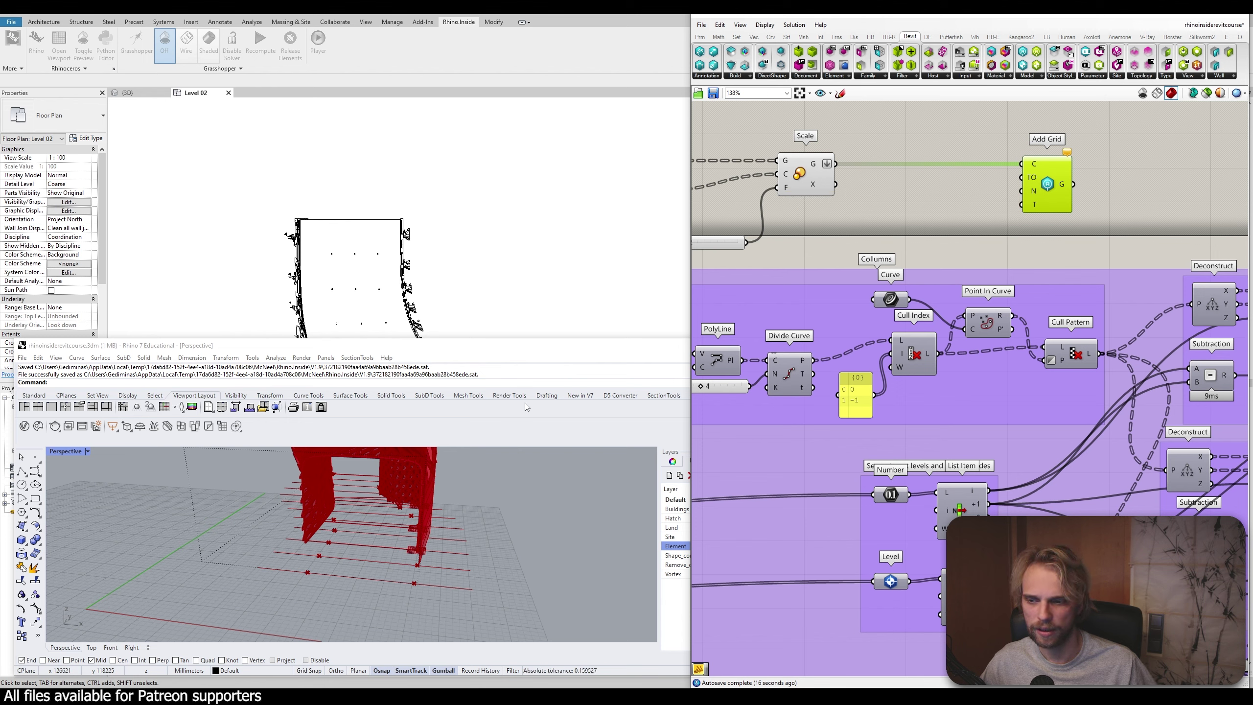
Add a number slider set to 20000, connect it to Add Grid's top input and place it above the Scale wire
right_click_drag(392, 580, 450, 555)
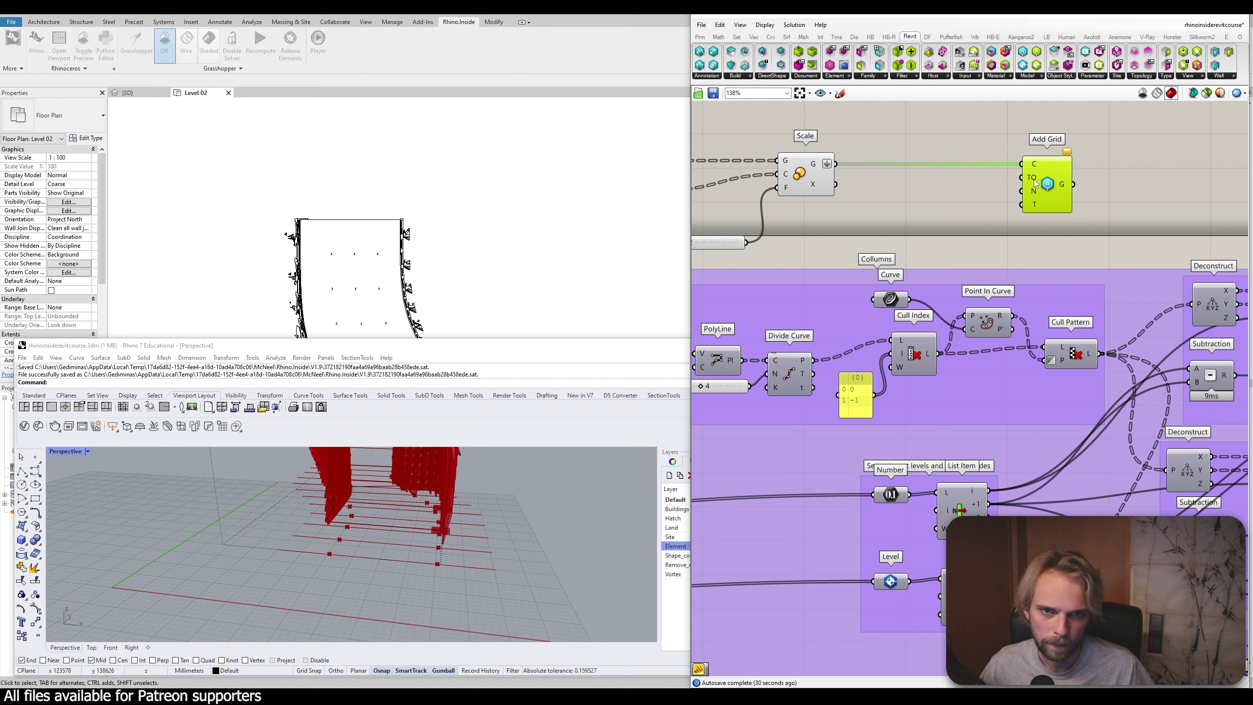
double_click(907, 117)
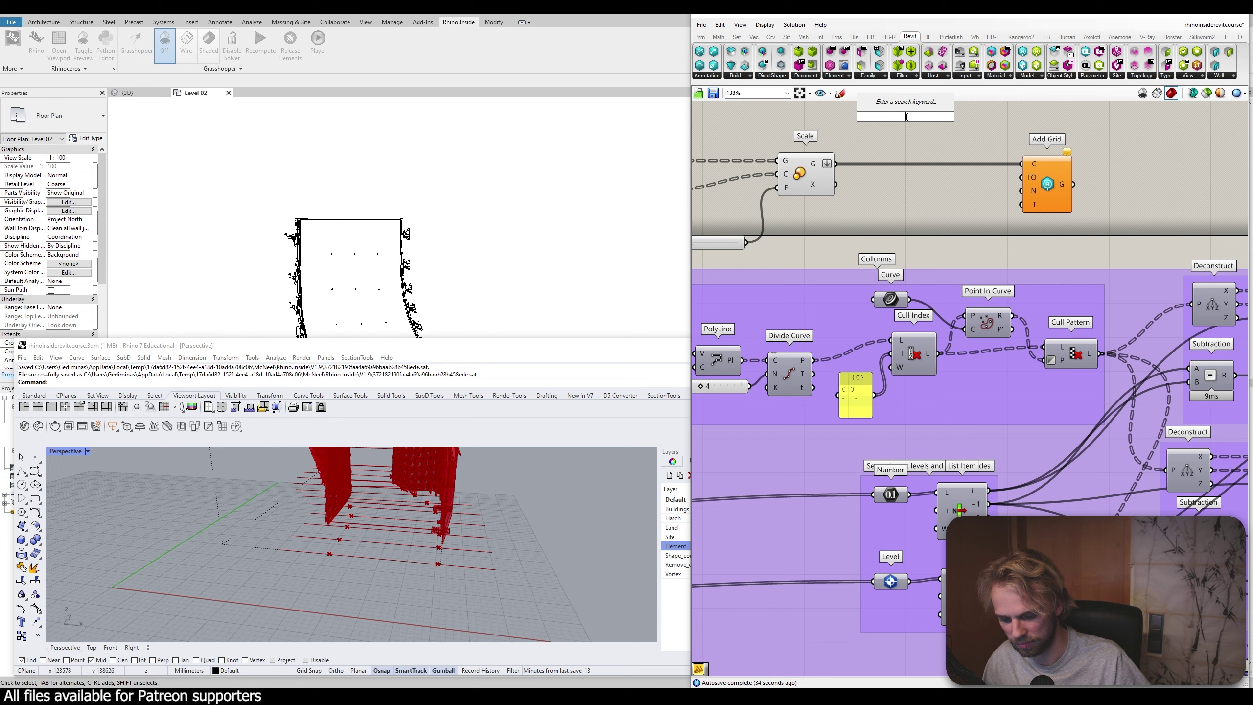
type("200")
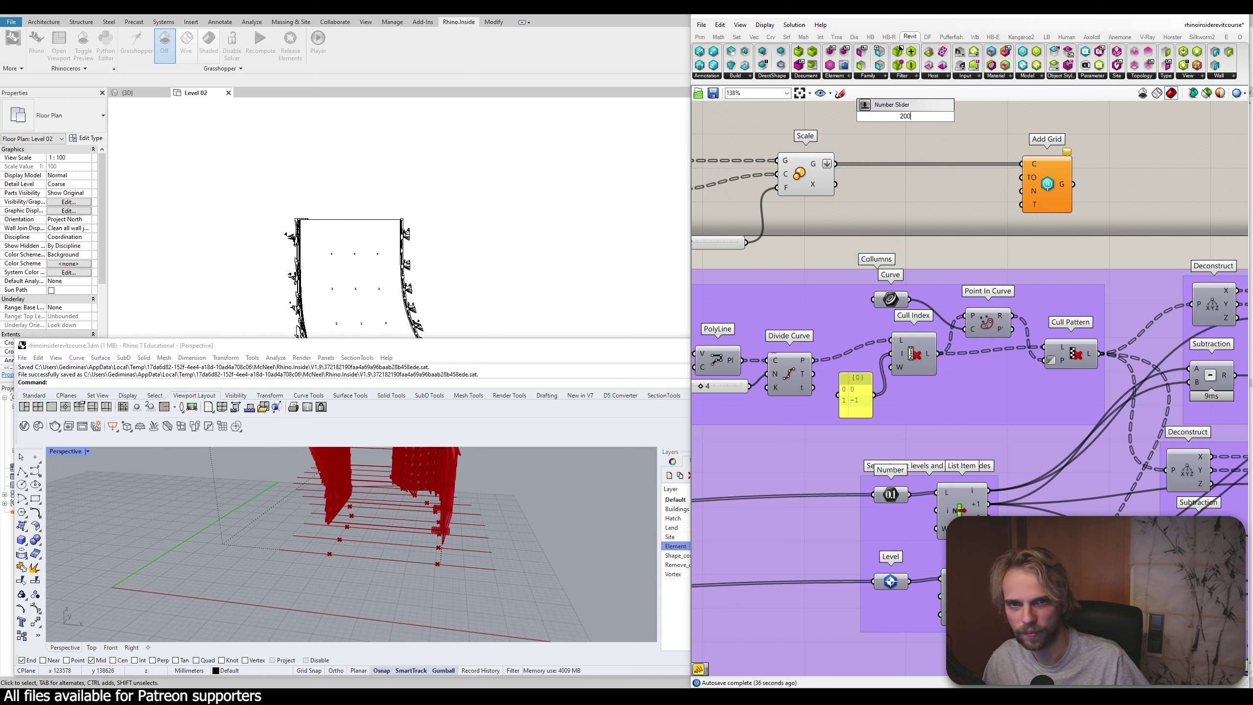
type("00")
key("Return")
left_click_drag(964, 118, 1020, 177)
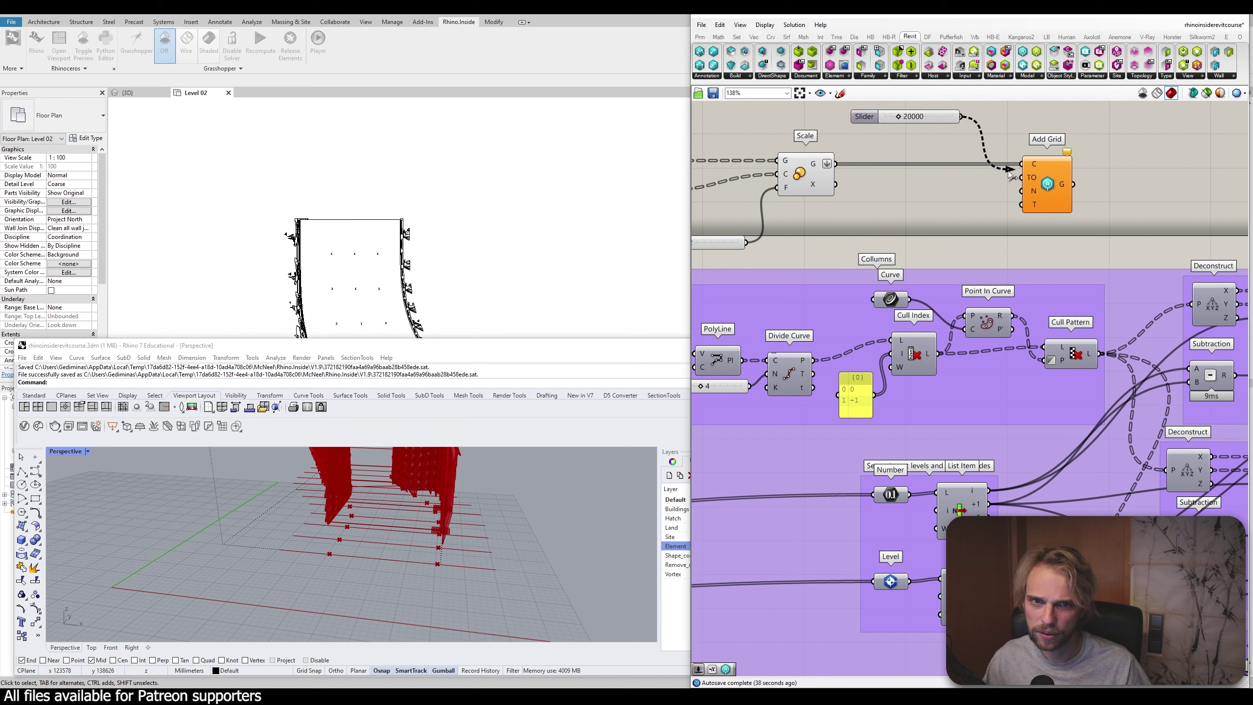
left_click_drag(937, 117, 965, 133)
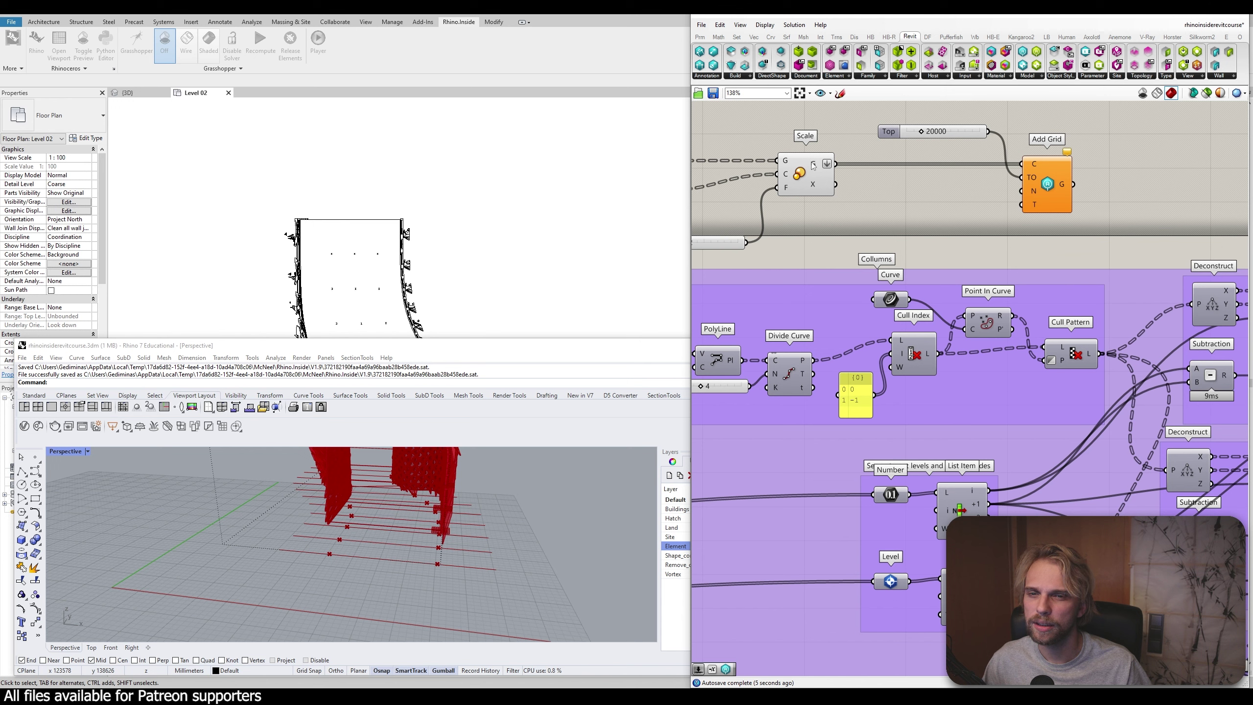
mouse_move(815, 168)
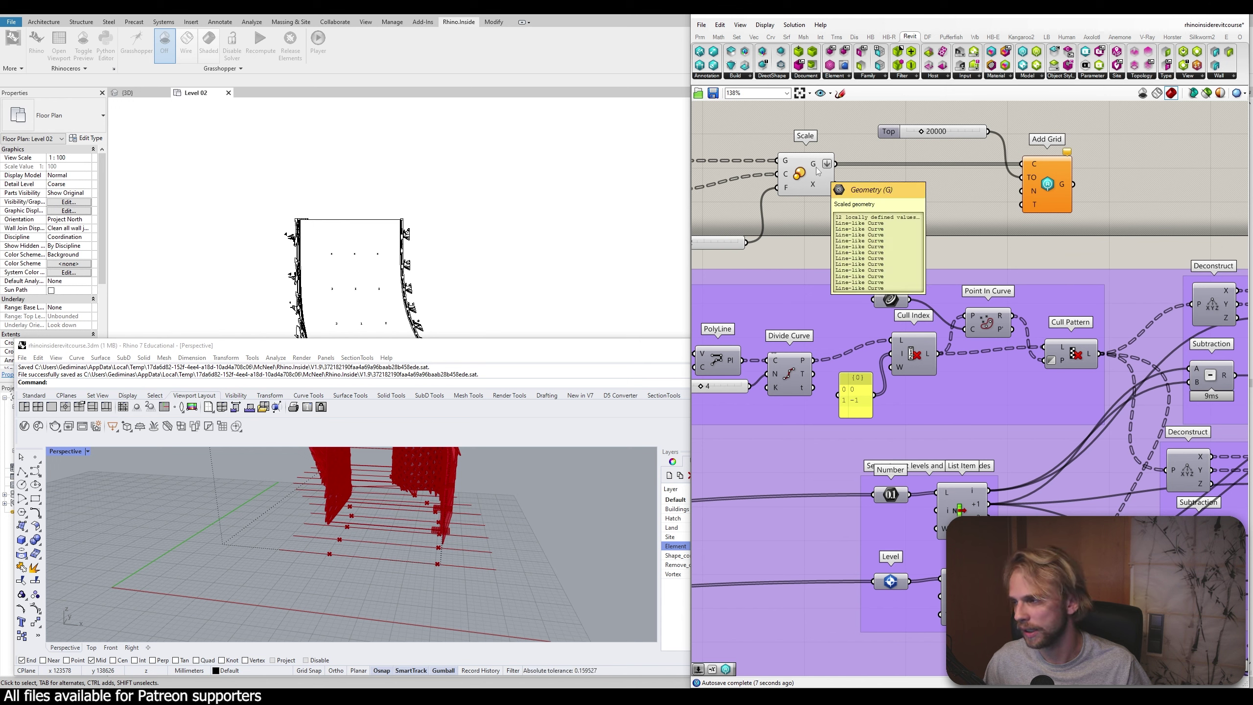
Add a List Length component below the Scale wire and feed it Scale's geometry output
double_click(910, 219)
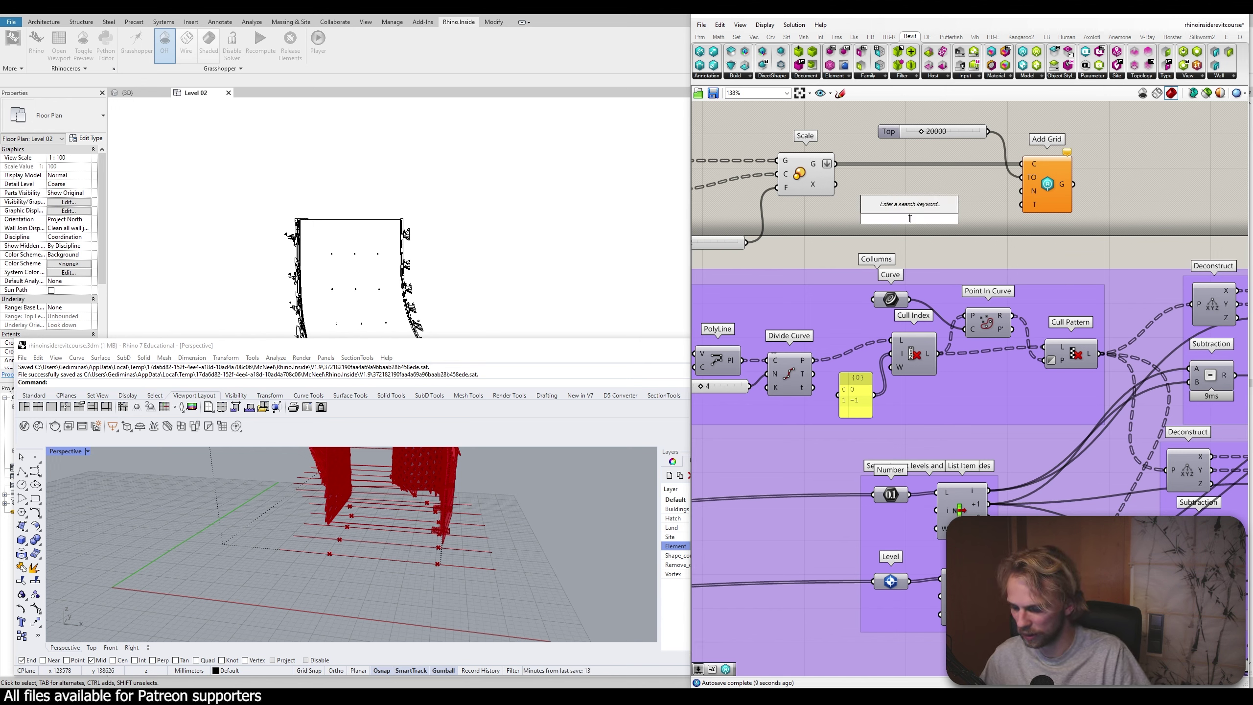
type("list len")
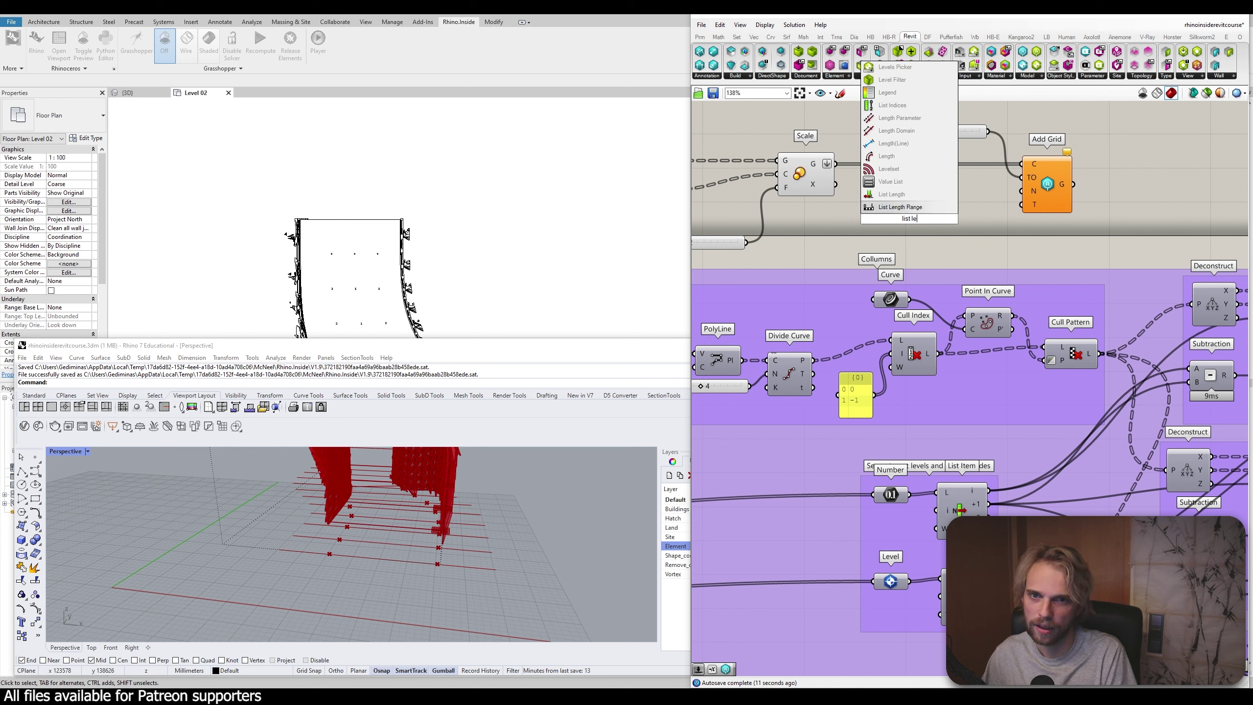
left_click(907, 196)
left_click_drag(835, 163, 867, 202)
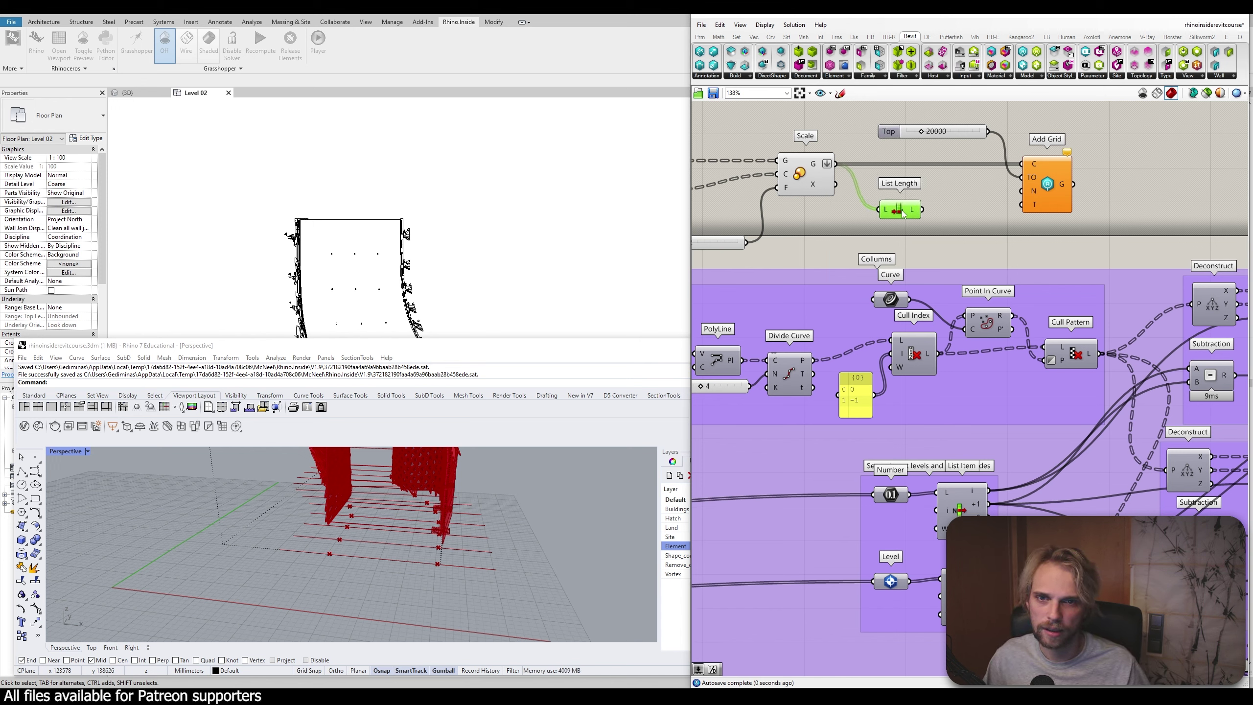
Add a Series component between List Length and Add Grid, using the list length as its count and its output as the grid names
double_click(980, 190)
type("serie")
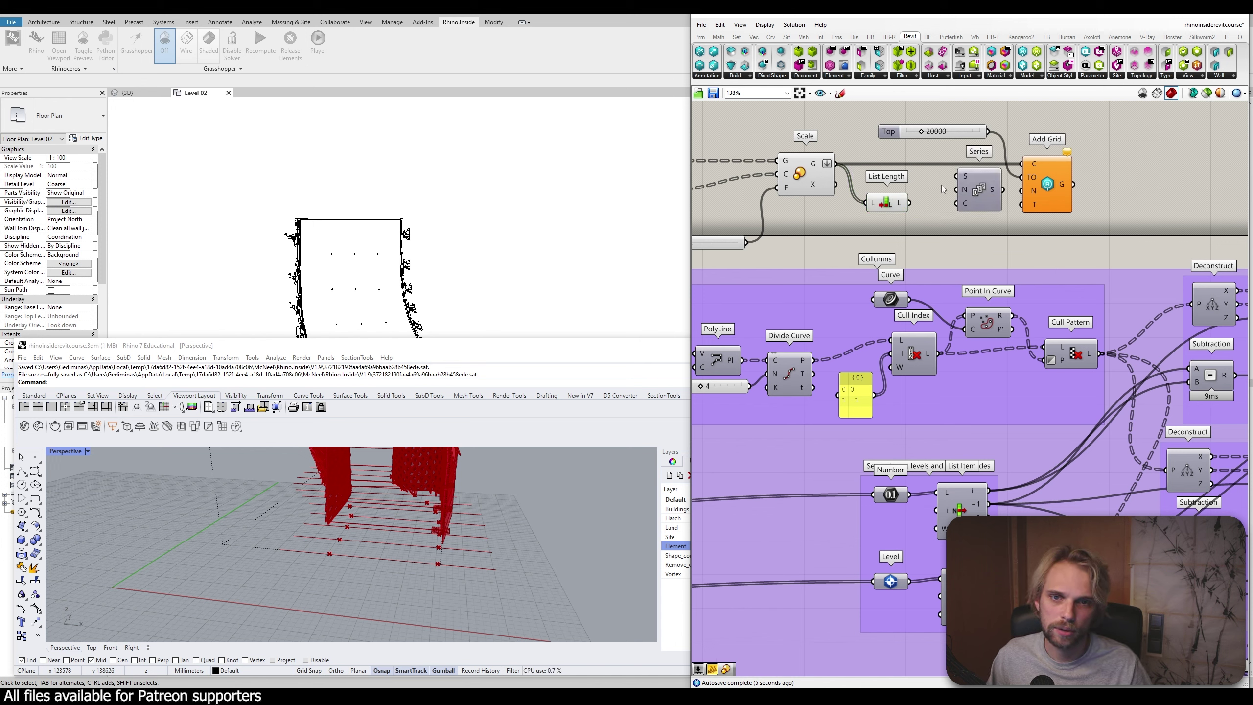
left_click(974, 180)
left_click_drag(956, 189, 940, 188)
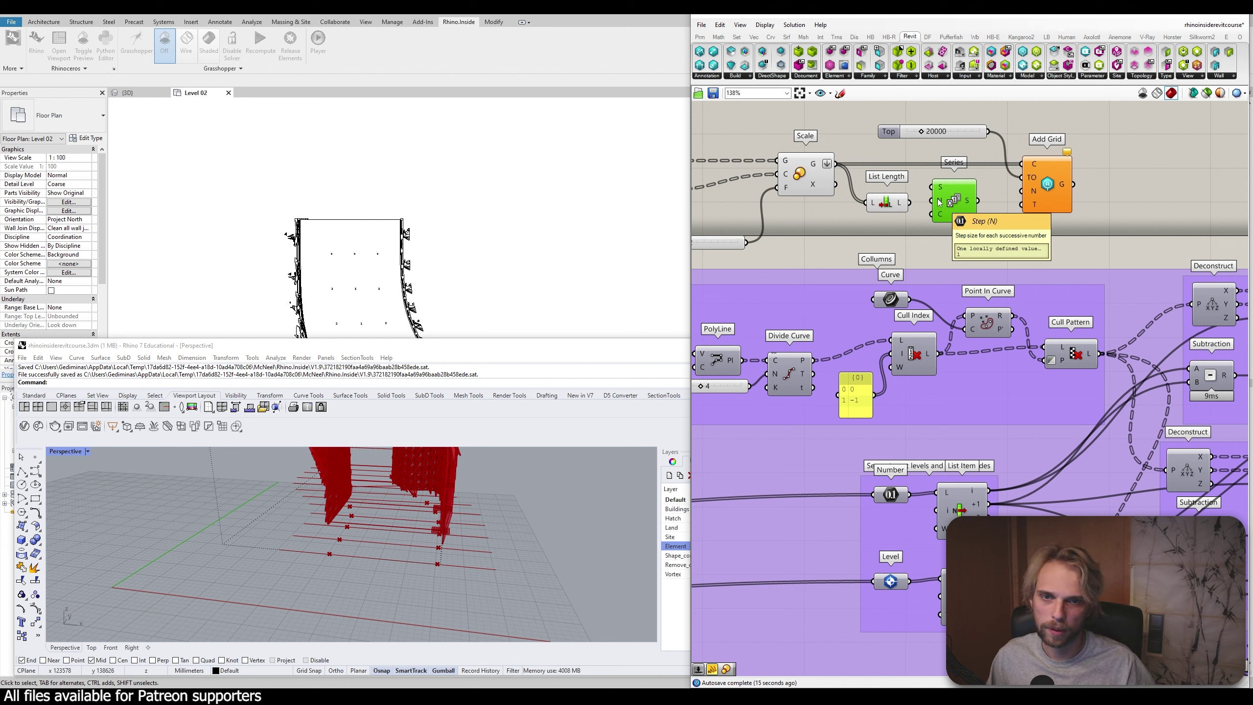
left_click_drag(903, 206, 929, 213)
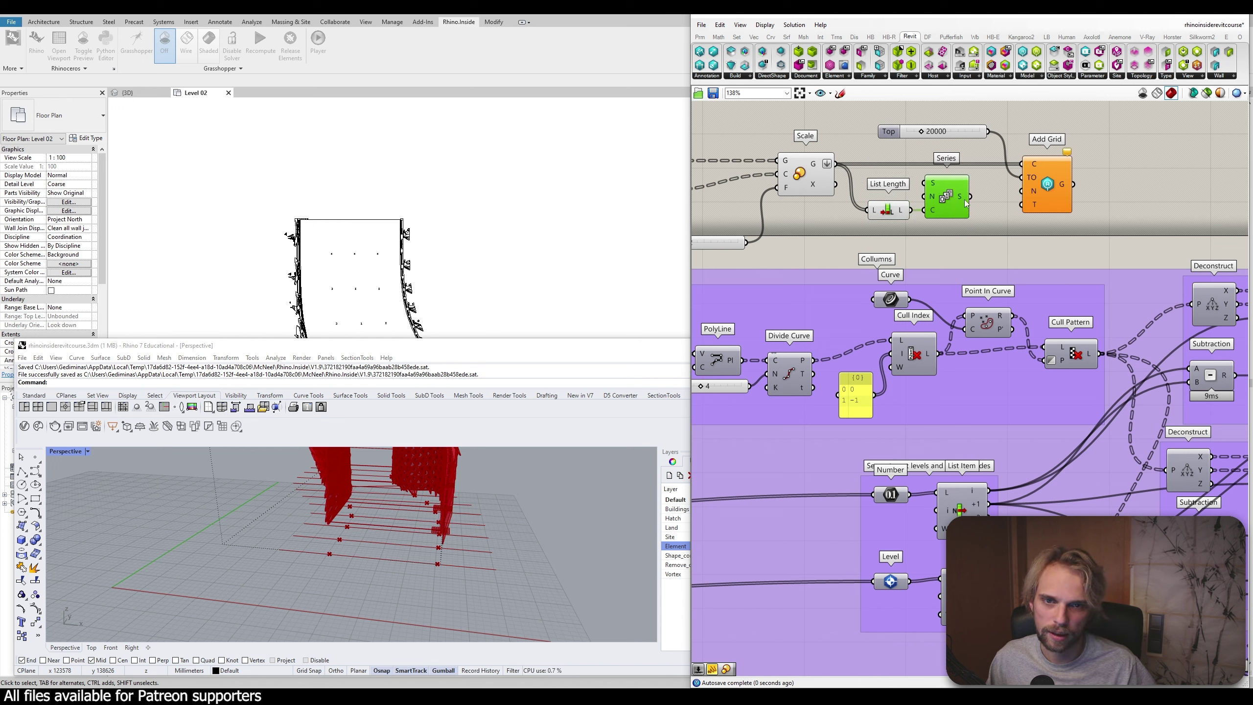
left_click_drag(1030, 196, 1031, 191)
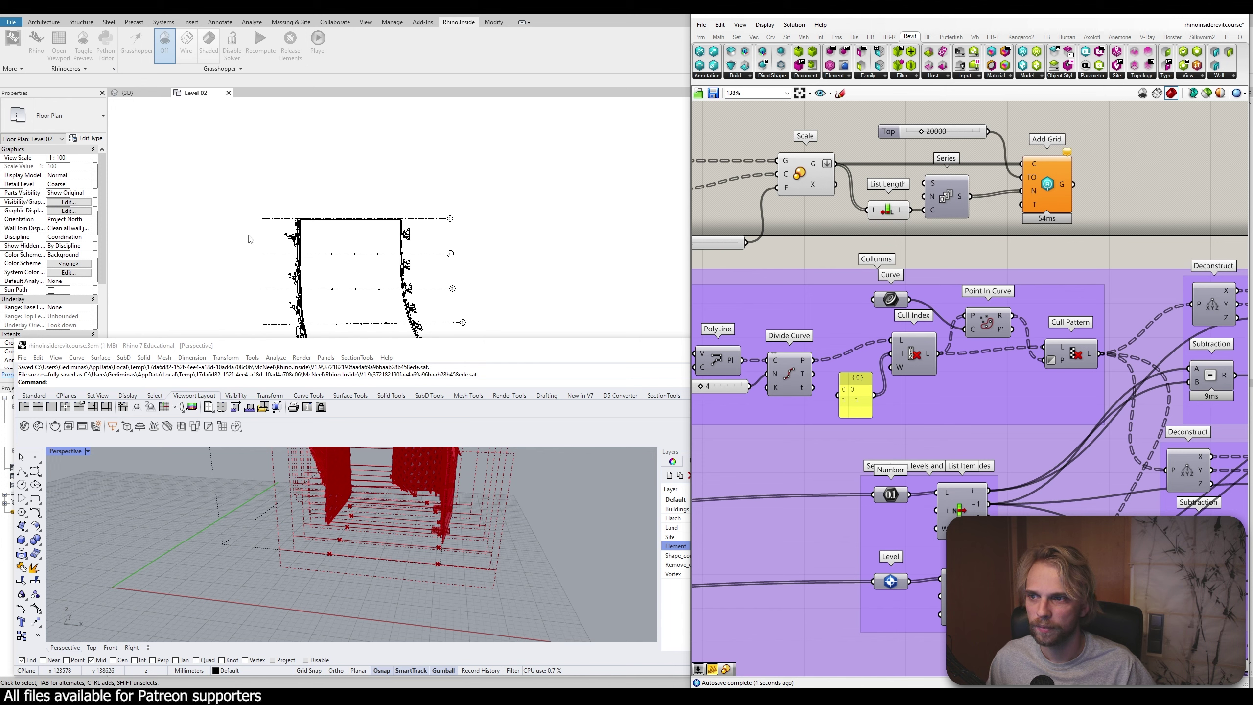
Inspect the generated grid lines and their bubble numbers in the Level 02 plan and around the Rhino perspective model
scroll(450, 218, "up", 5)
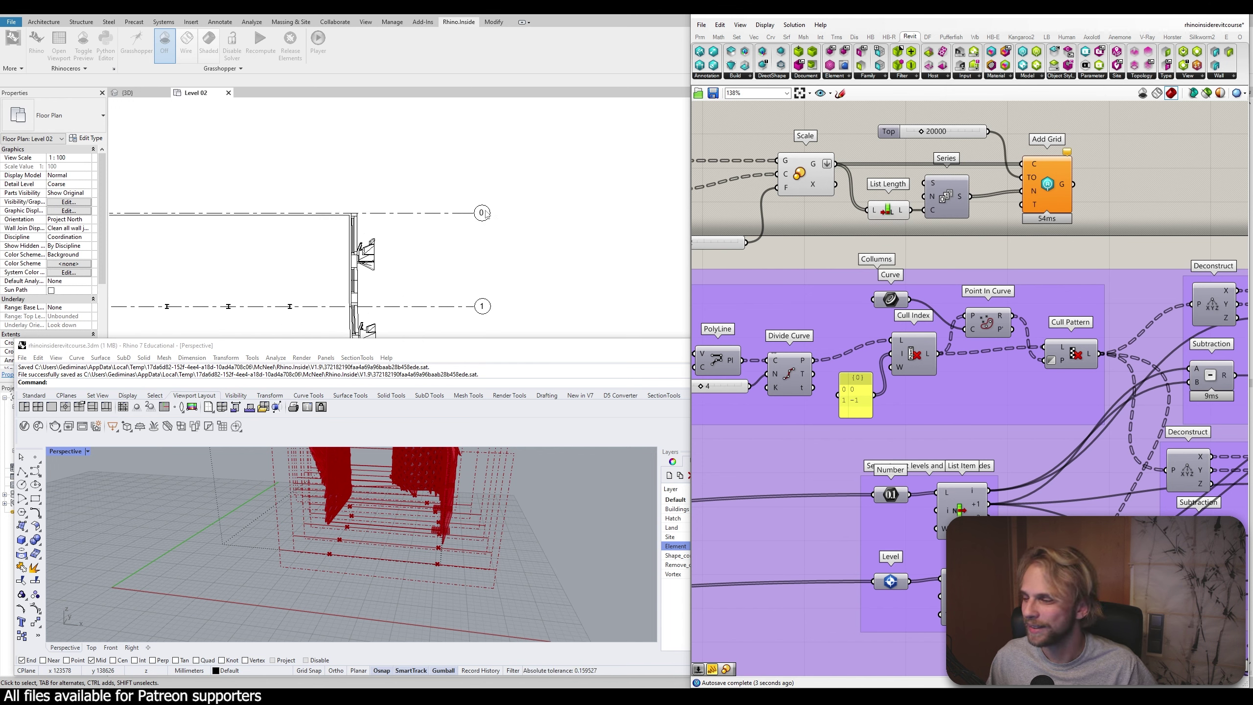
scroll(486, 214, "down", 5)
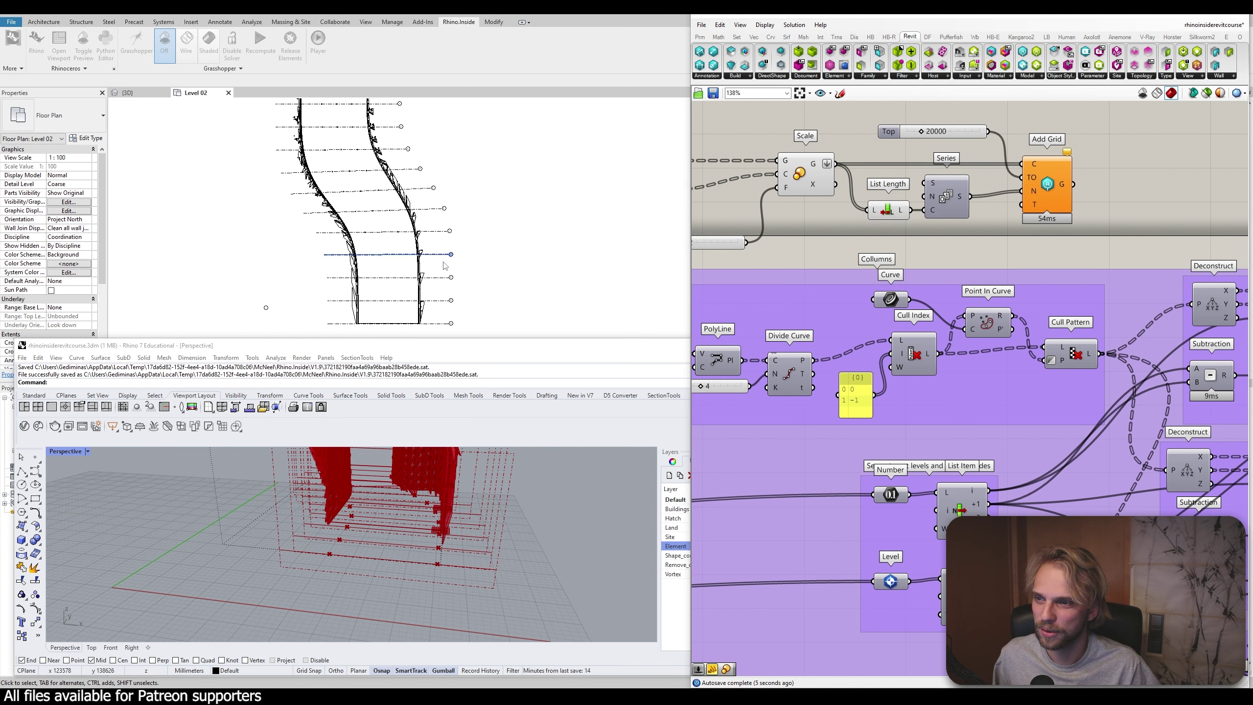
scroll(449, 261, "up", 3)
scroll(490, 241, "down", 3)
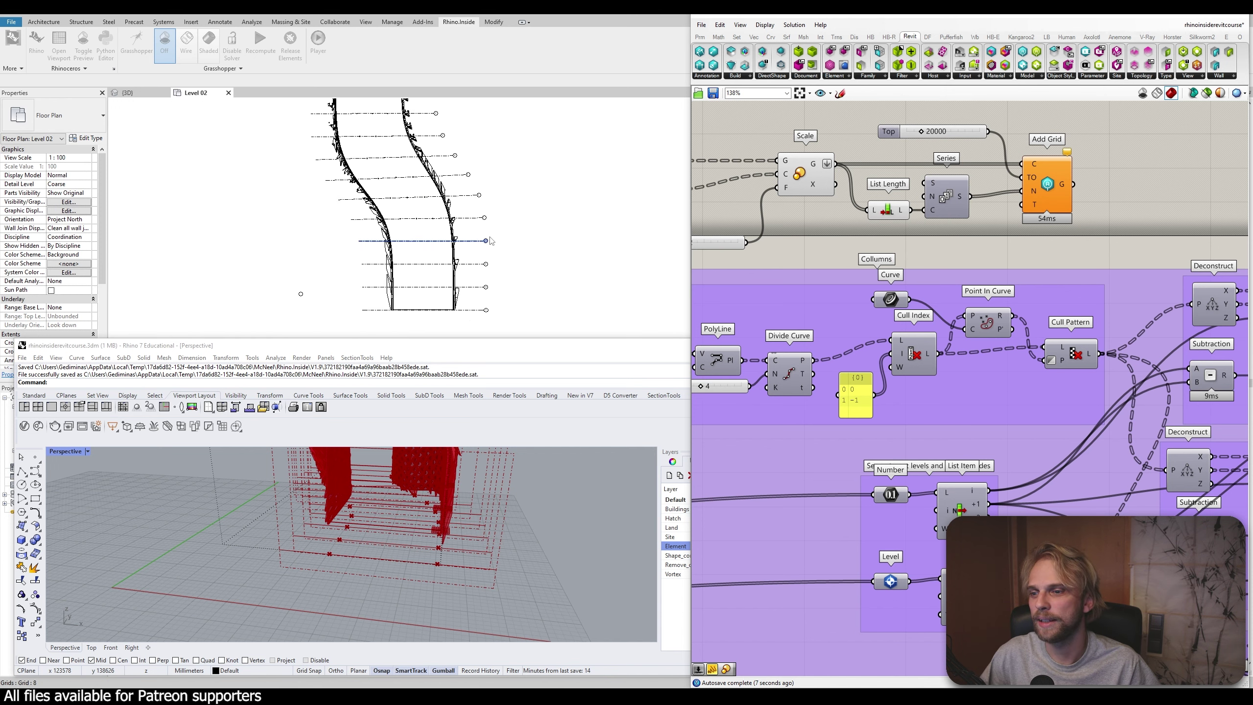
scroll(493, 216, "down", 1)
right_click_drag(511, 520, 375, 540)
scroll(297, 539, "up", 3)
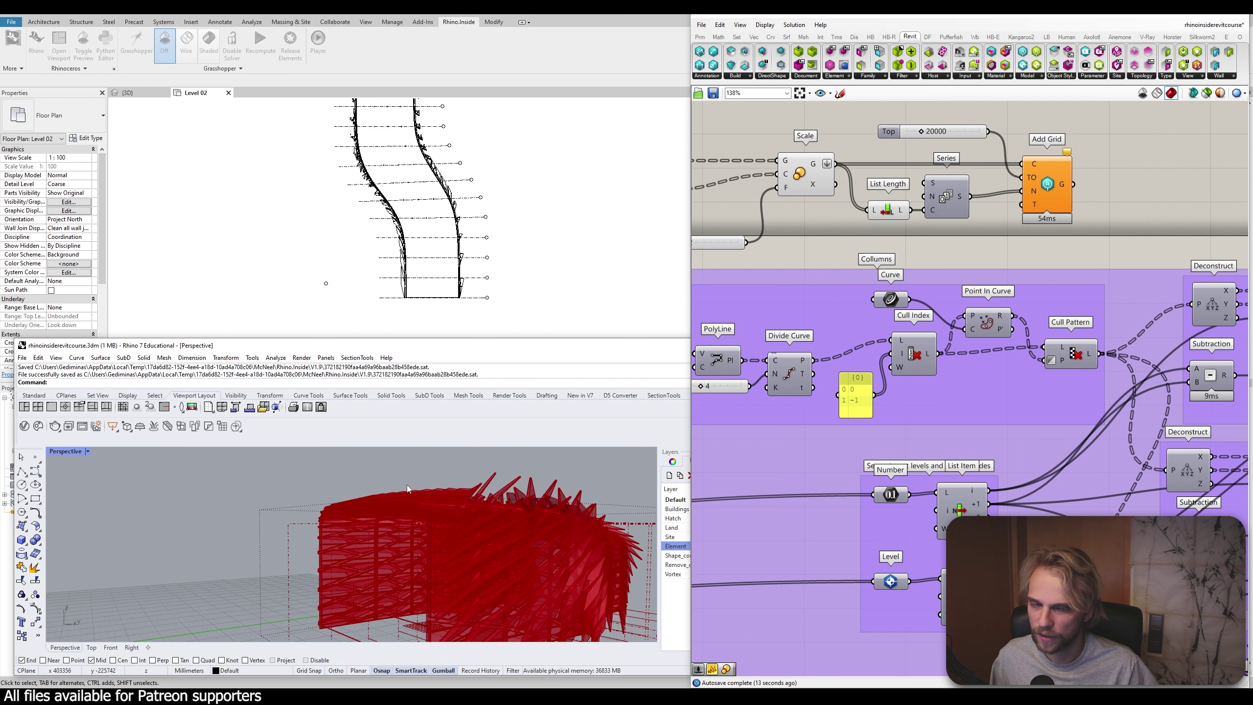
Raise the Top slider to 29667 and check the grids' height in the Rhino perspective view
scroll(920, 137, "up", 2)
left_click_drag(920, 137, 930, 137)
scroll(414, 470, "down", 4)
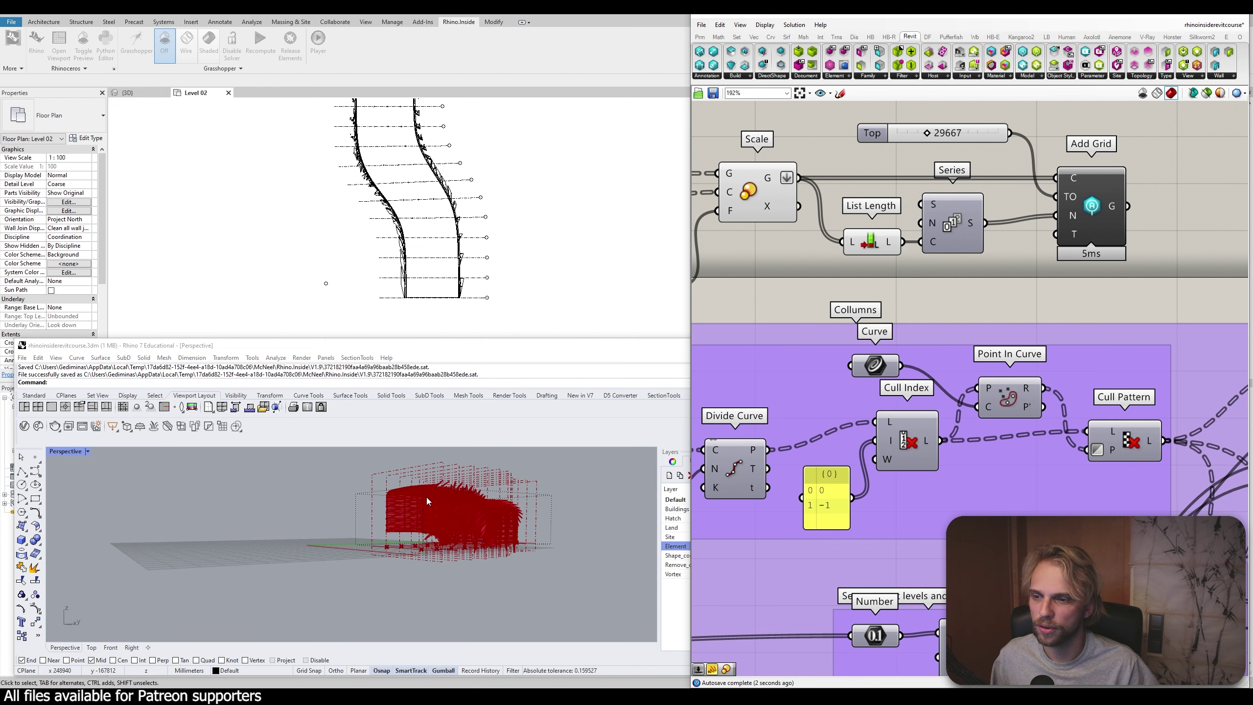
right_click_drag(415, 470, 284, 485)
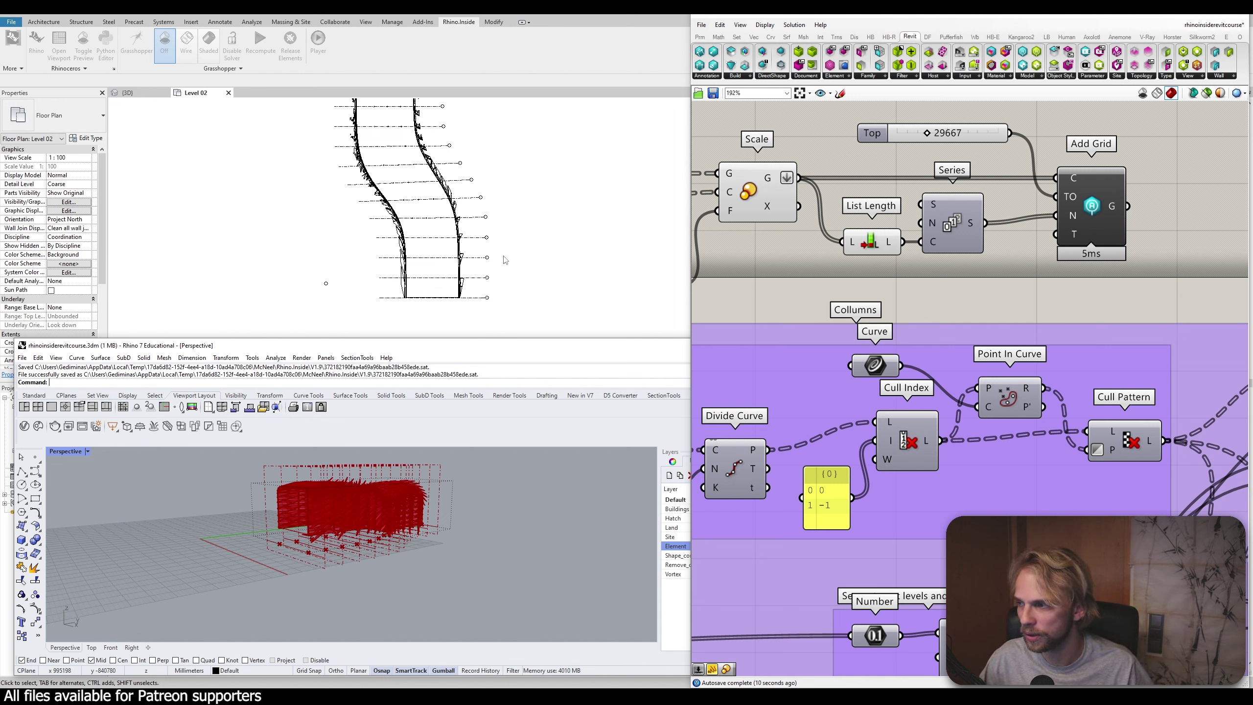
Compare the grid types on Add Grid's type input and set it to 6.5mm Bubble Custom Gap
right_click(1069, 236)
left_click(1115, 385)
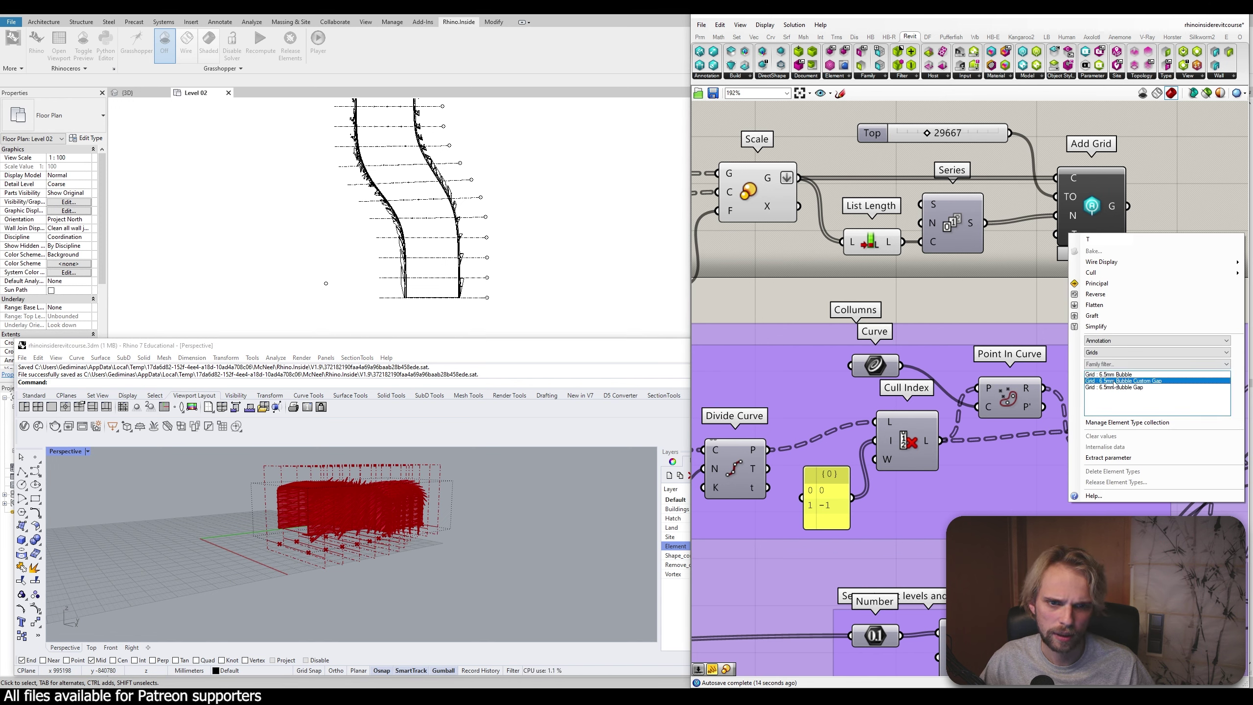
left_click(1116, 388)
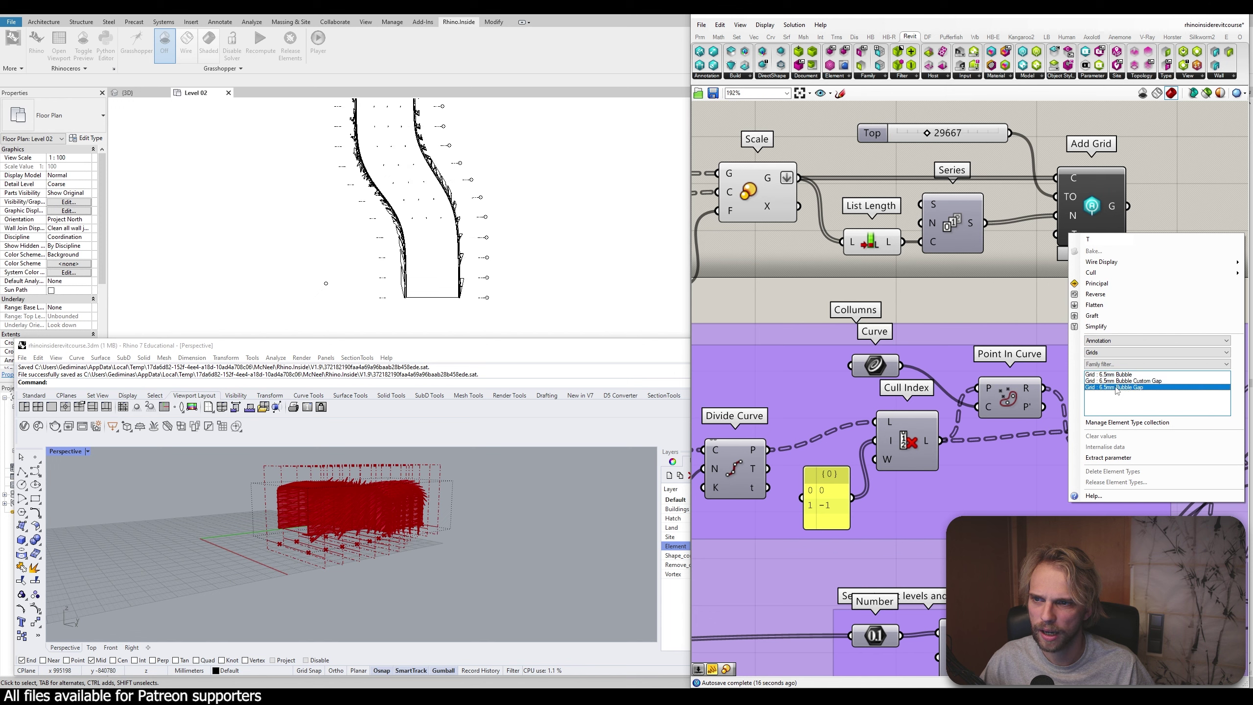
scroll(495, 243, "up", 3)
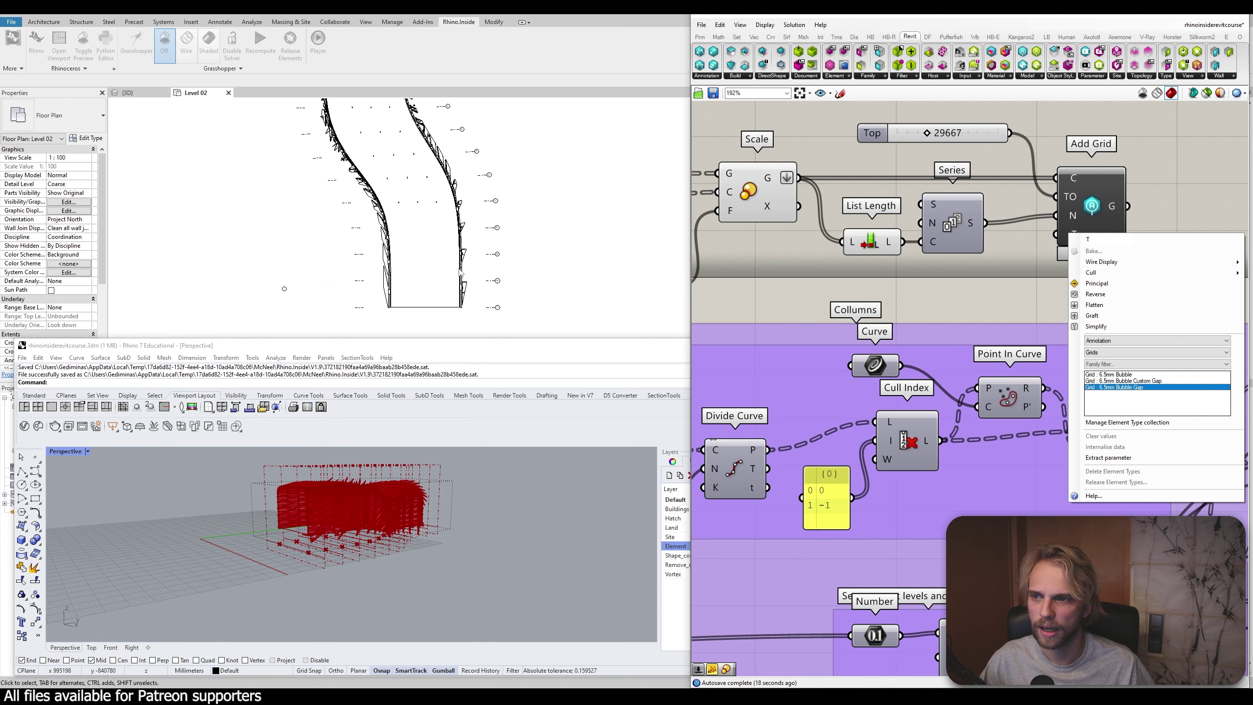
scroll(434, 236, "down", 2)
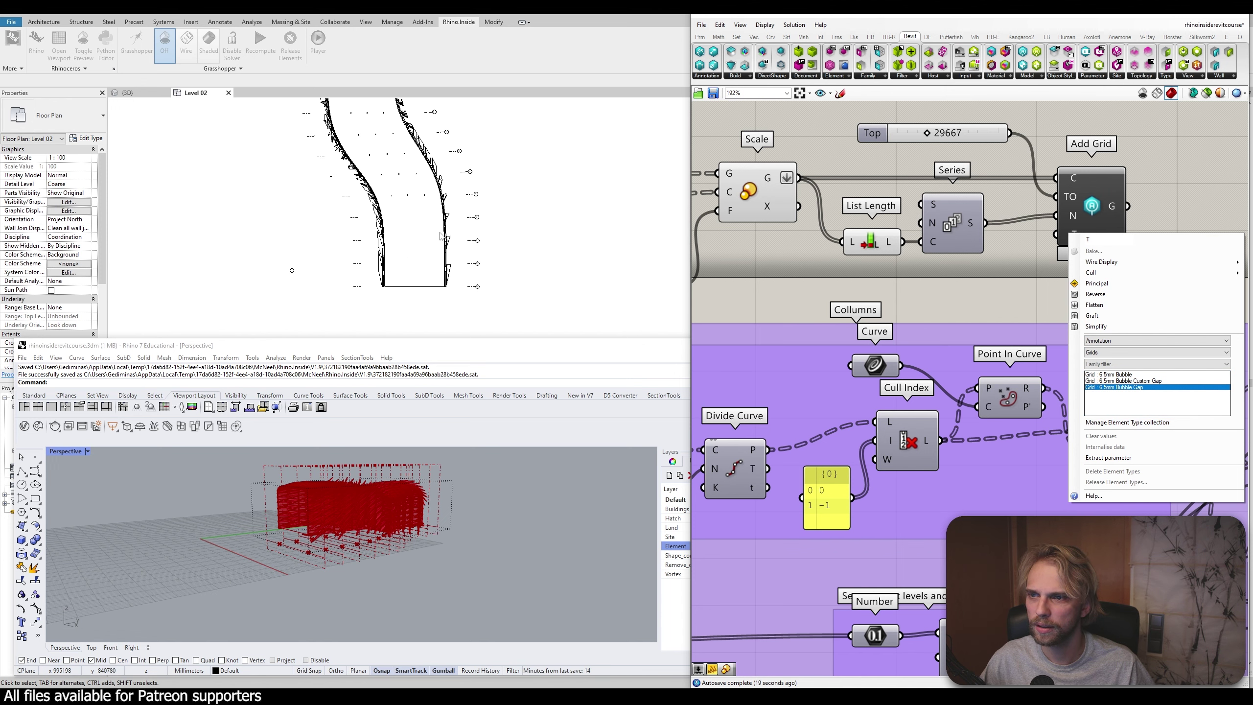
left_click(1110, 375)
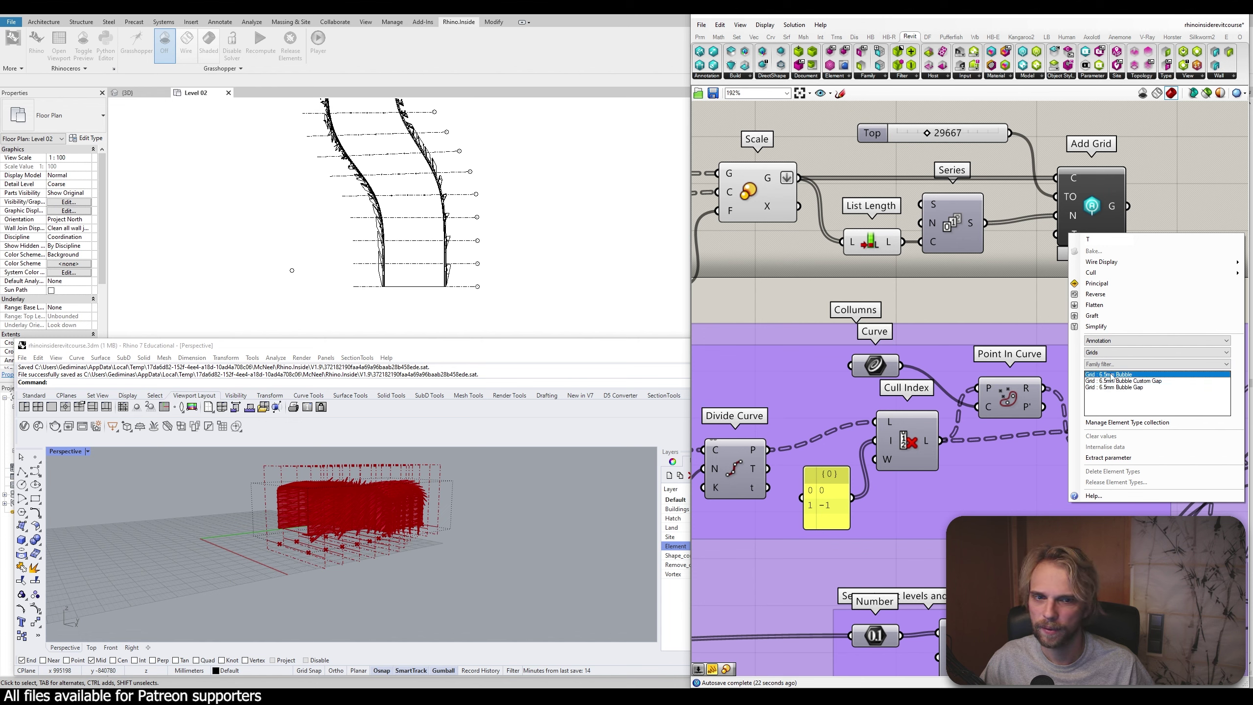
left_click(1110, 381)
scroll(439, 255, "up", 5)
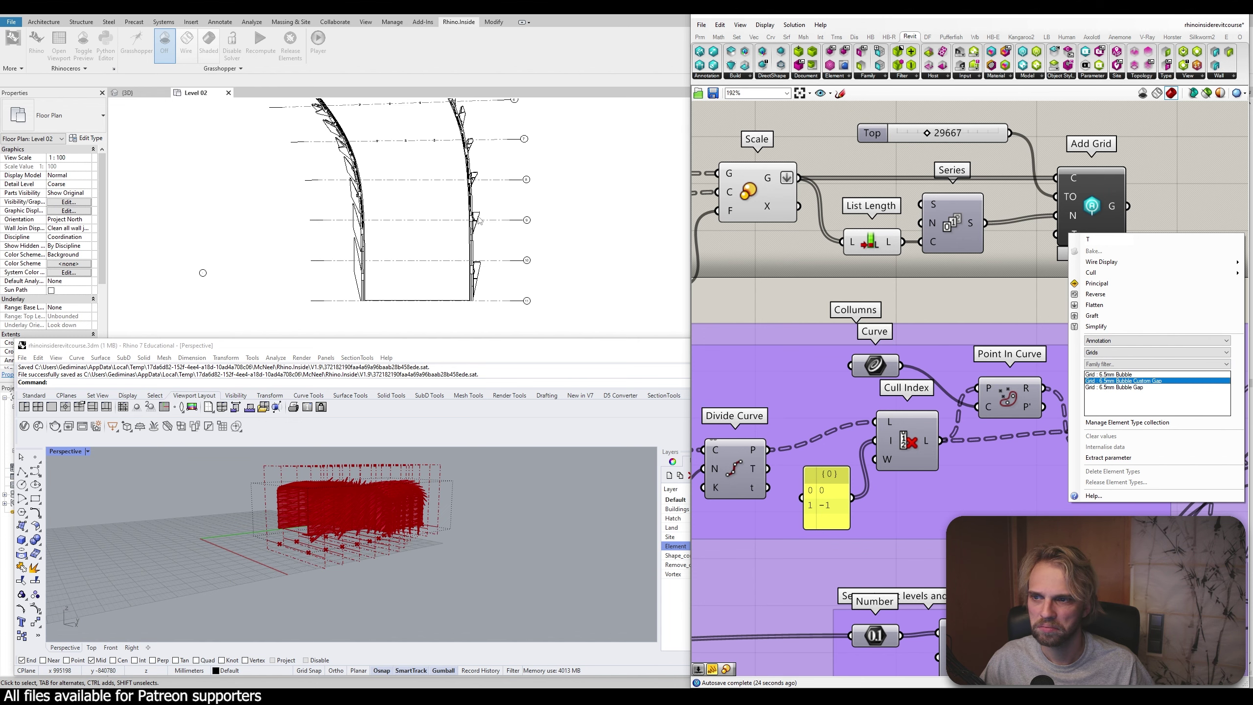
scroll(202, 303, "down", 5)
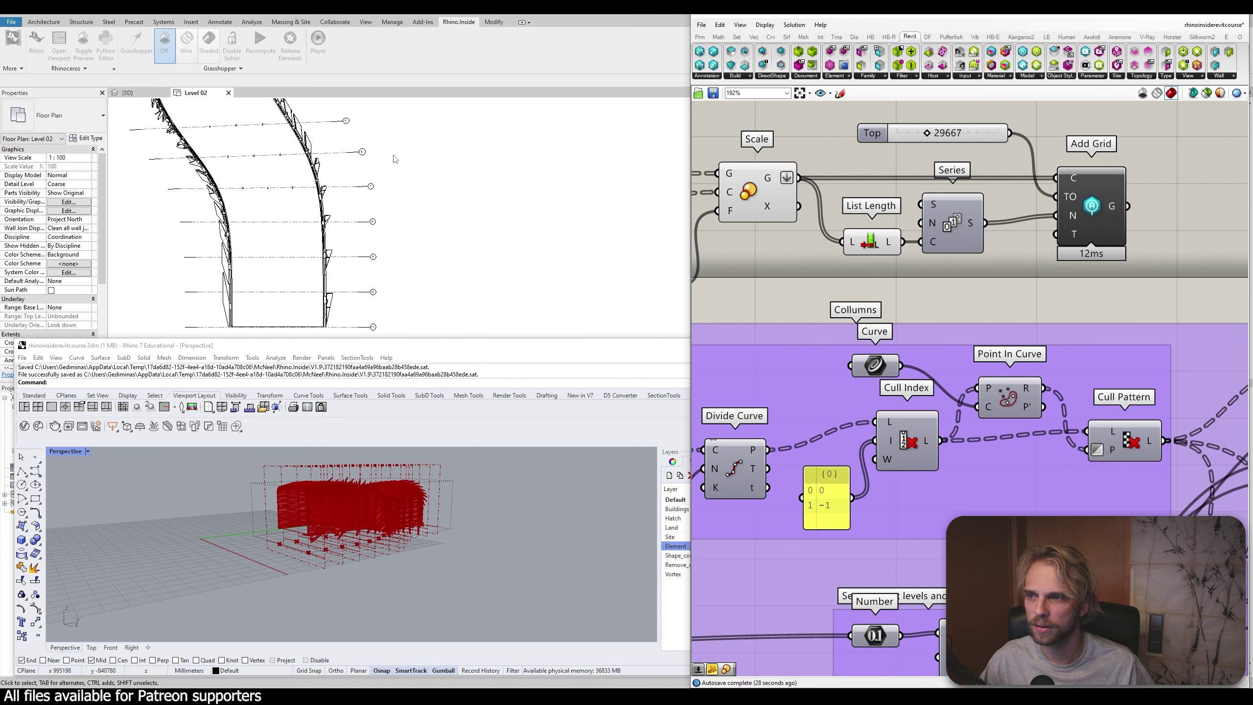
Show the missing bubbles at the left ends of grids 0 and 1 in the Level 02 plan
scroll(475, 210, "down", 3)
scroll(472, 242, "up", 5)
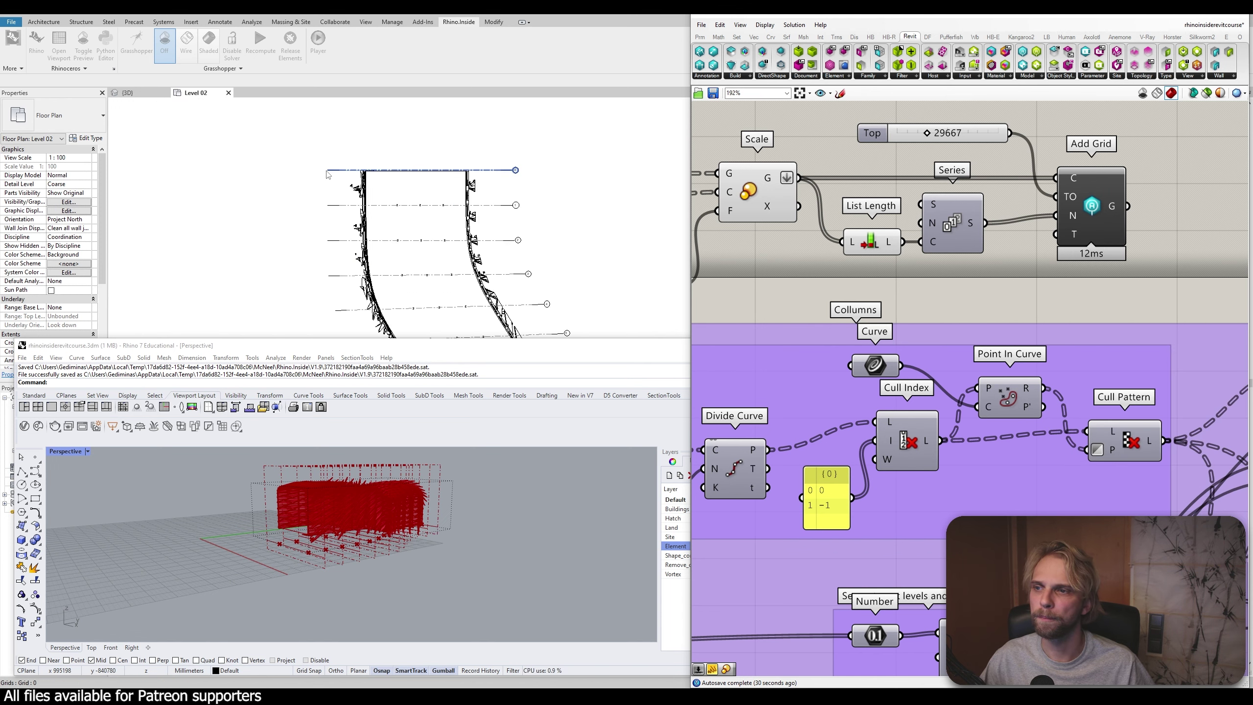
left_click(340, 170)
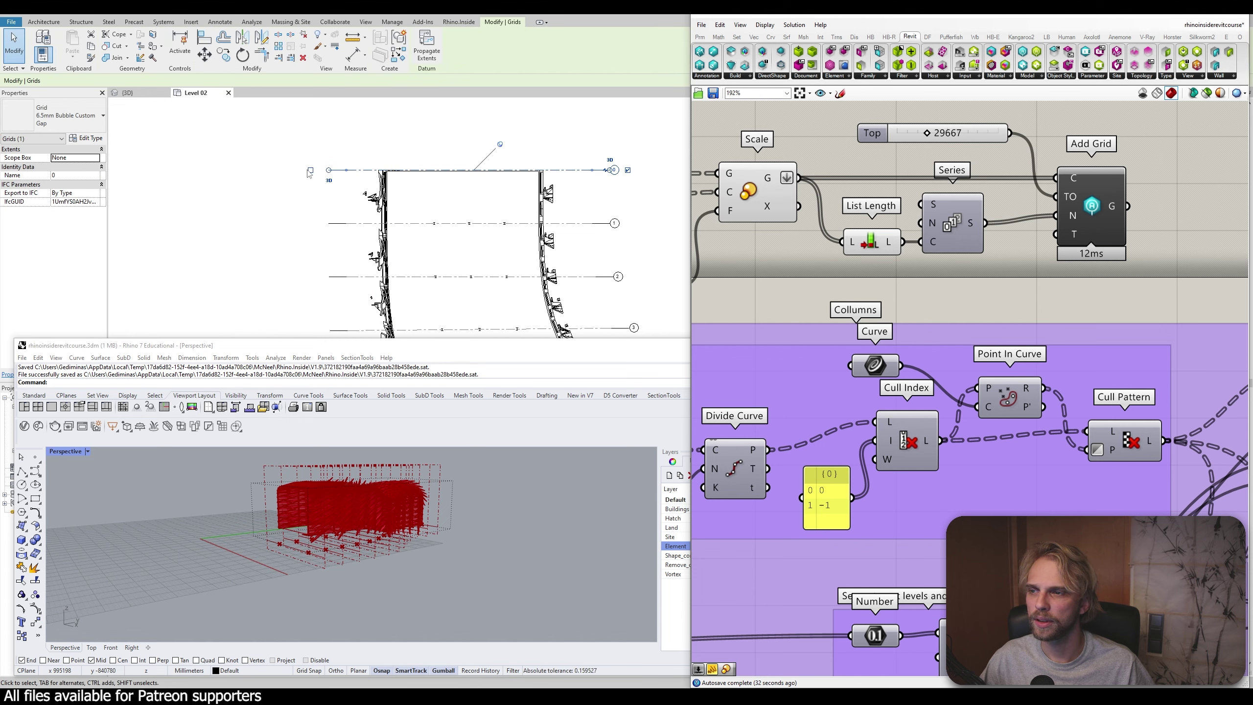
left_click(315, 227)
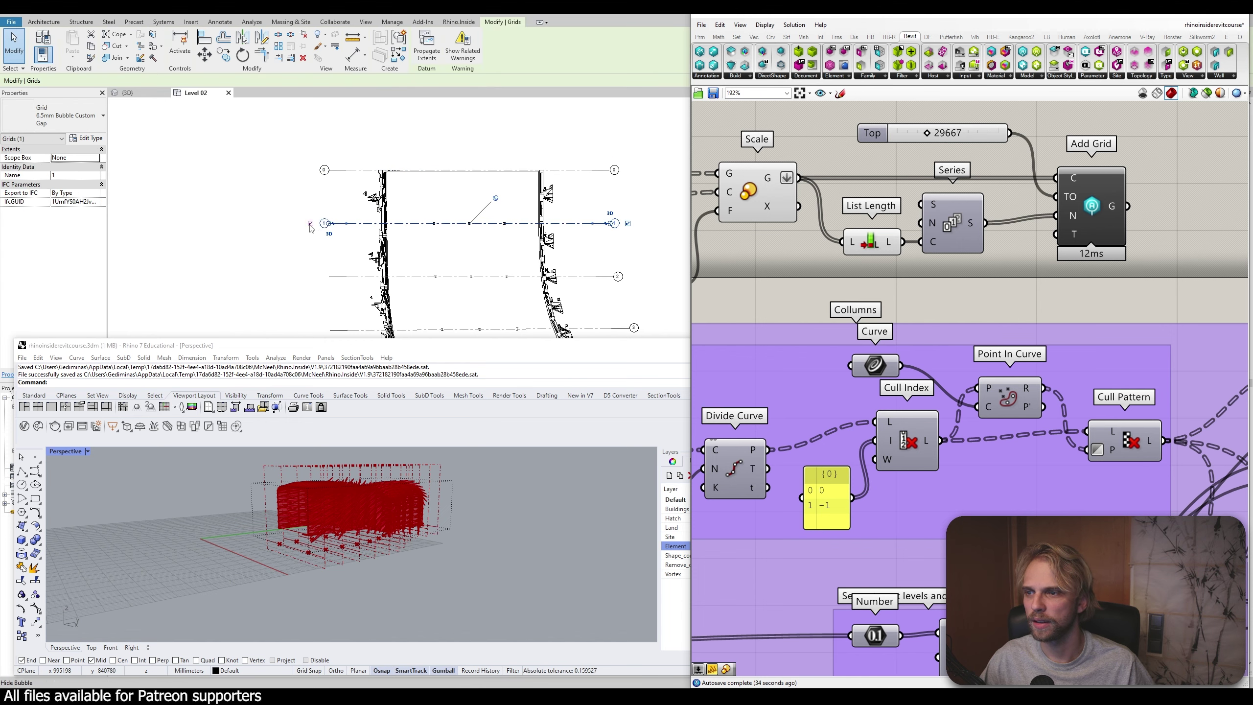
right_click(310, 171)
left_click(257, 238)
Show the left-end bubbles of grids 2, 3 and 4 in the plan
middle_click_drag(324, 304, 330, 204)
scroll(337, 239, "down", 1)
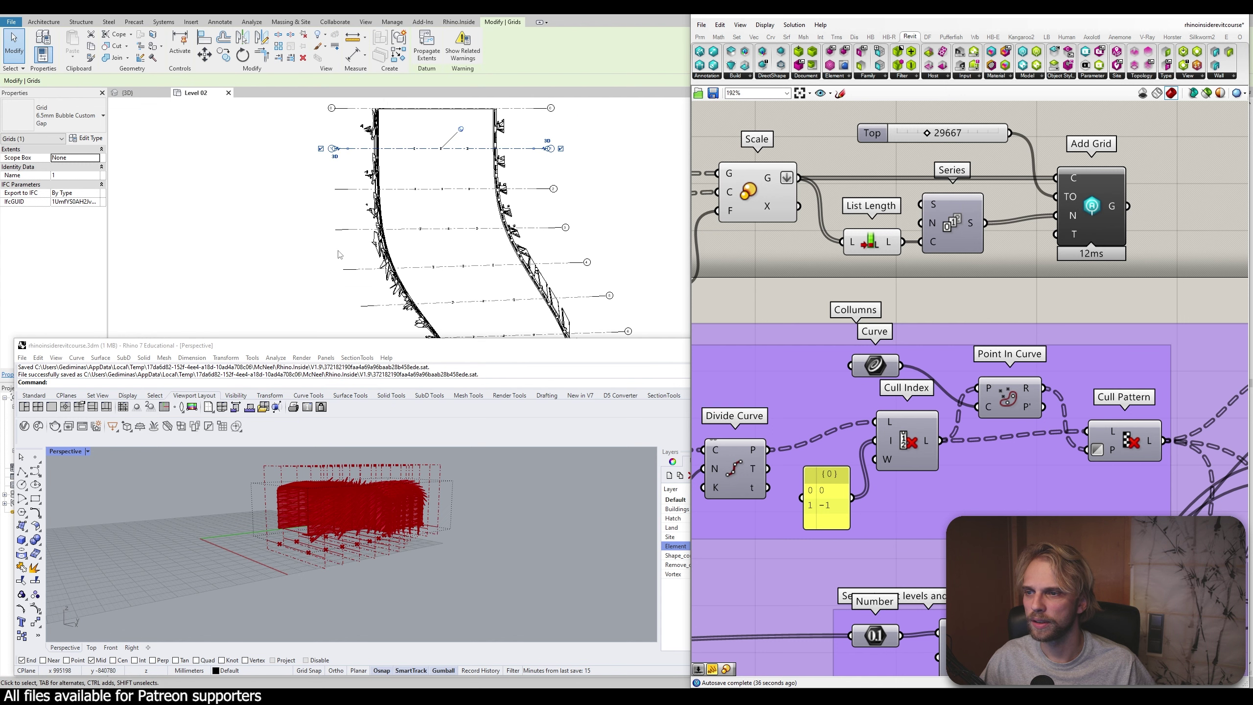
left_click(327, 189)
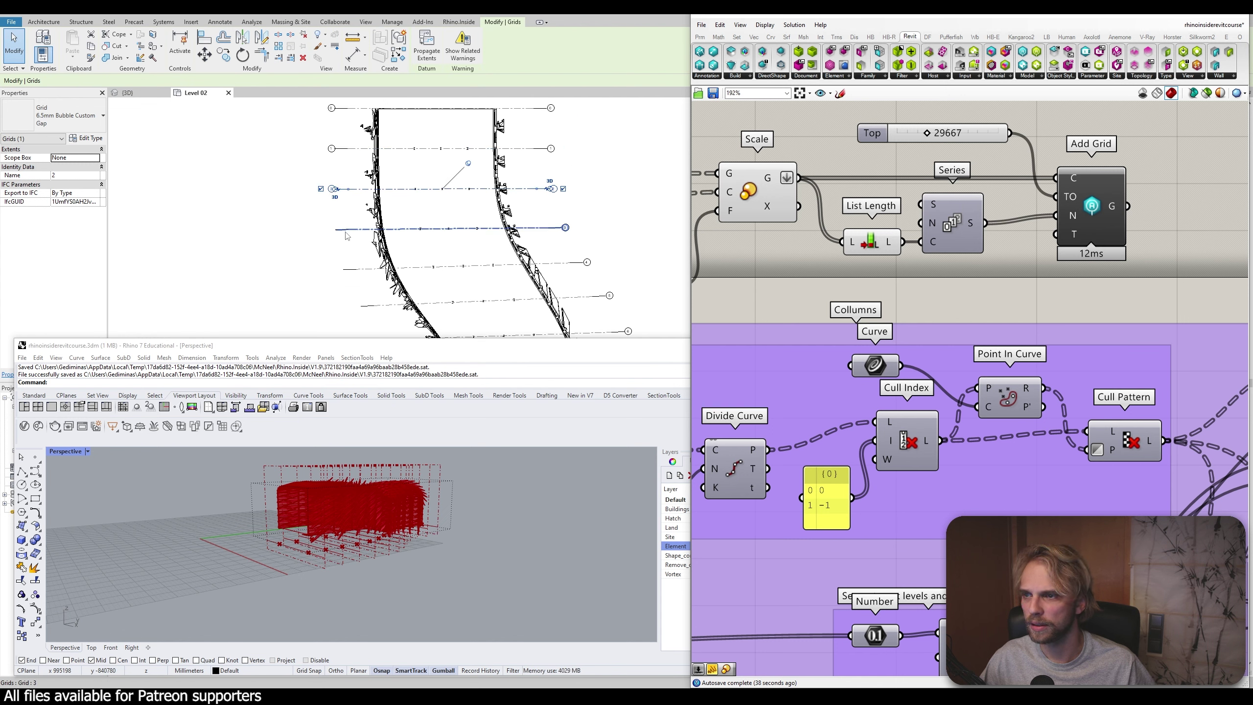
left_click(325, 228)
left_click(348, 270)
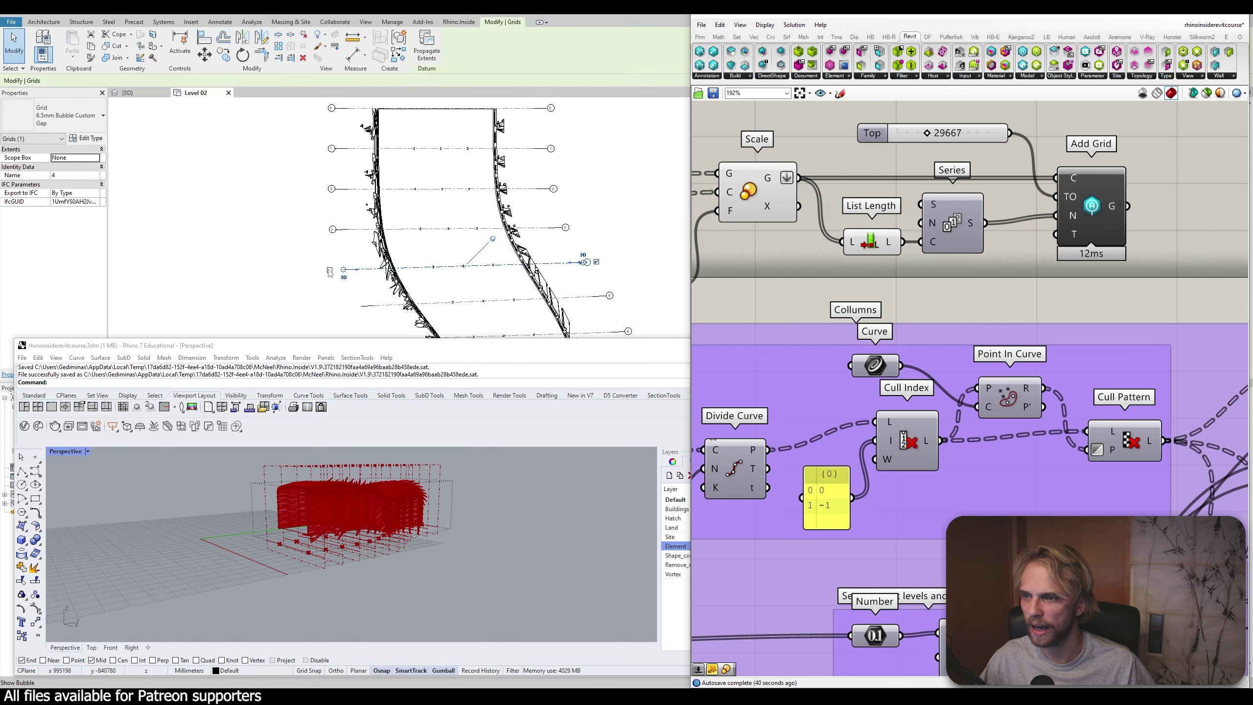
left_click(329, 292)
right_click(314, 220)
left_click(281, 262)
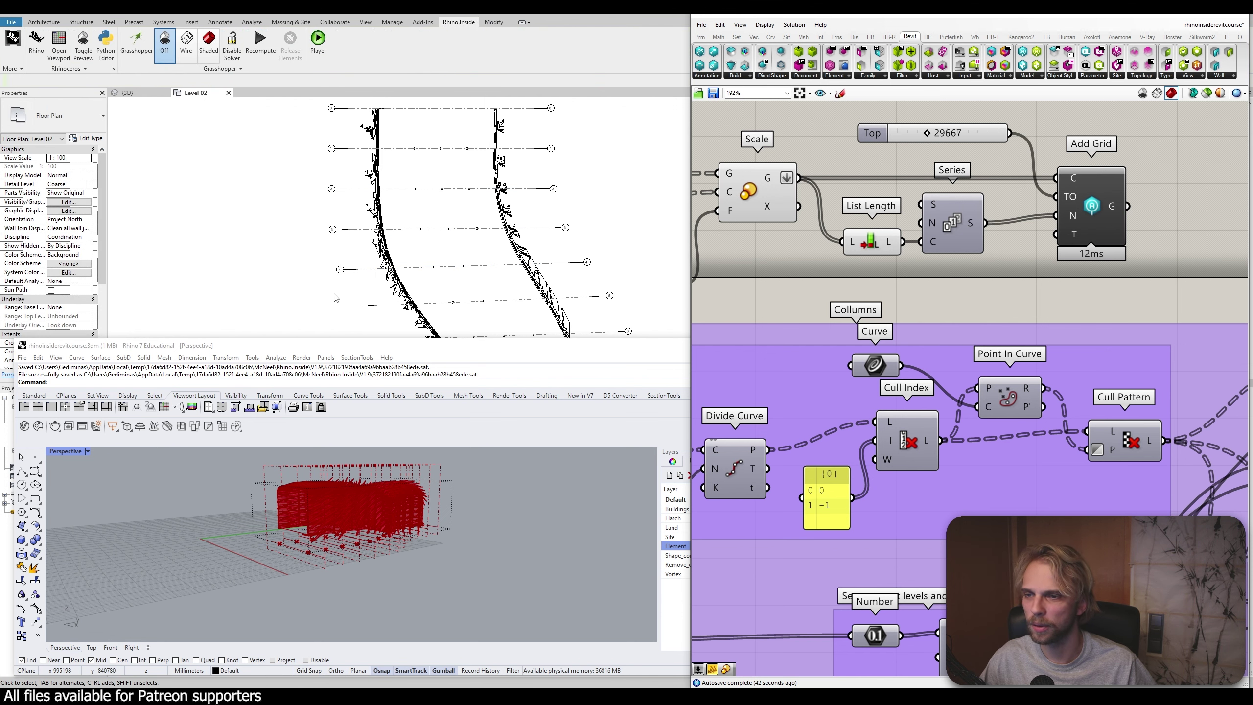
Show the left-end bubbles of grids 5, 6 and 7 along the curved part of the plan
middle_click_drag(337, 297, 311, 143)
scroll(311, 147, "up", 3)
left_click(329, 163)
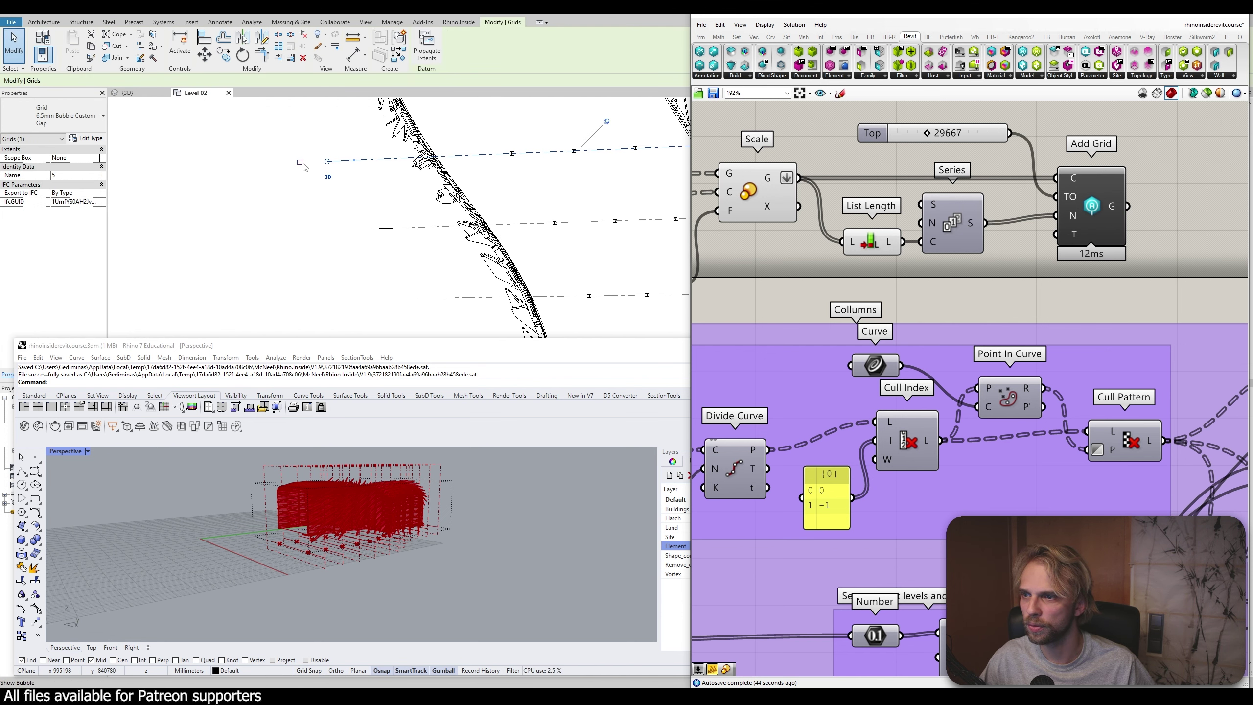
left_click(334, 269)
left_click(394, 231)
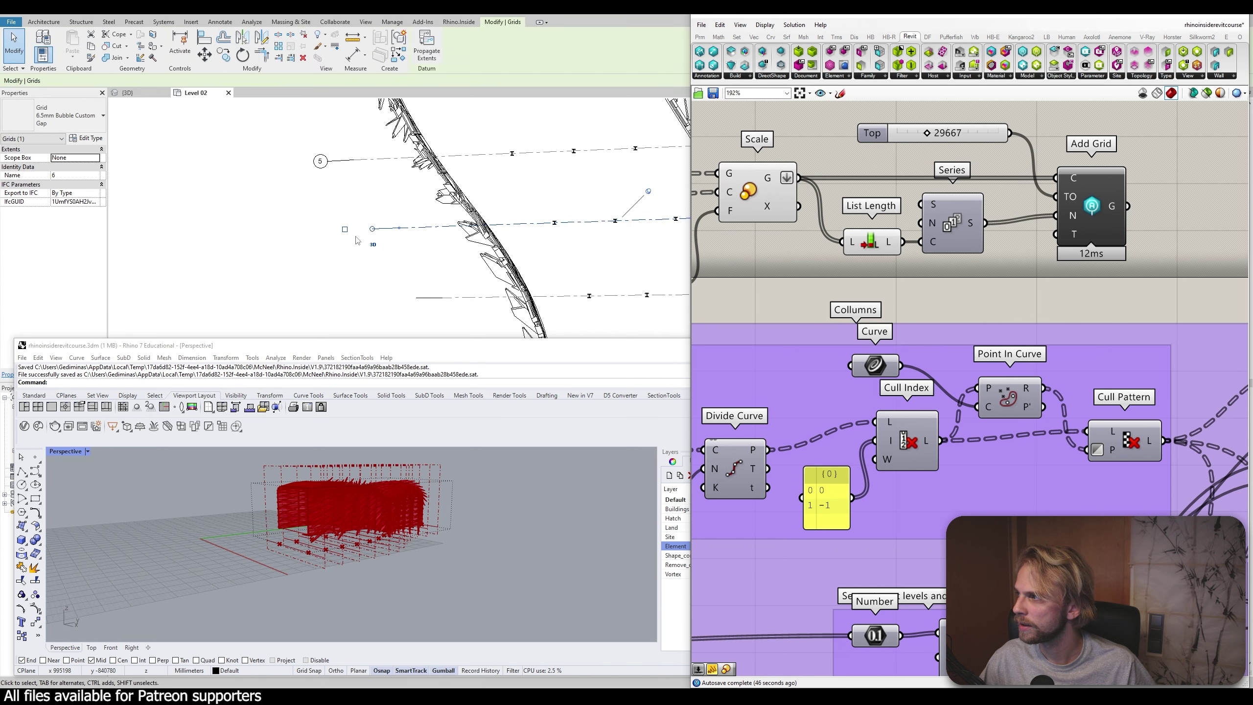
left_click(347, 237)
left_click(415, 302)
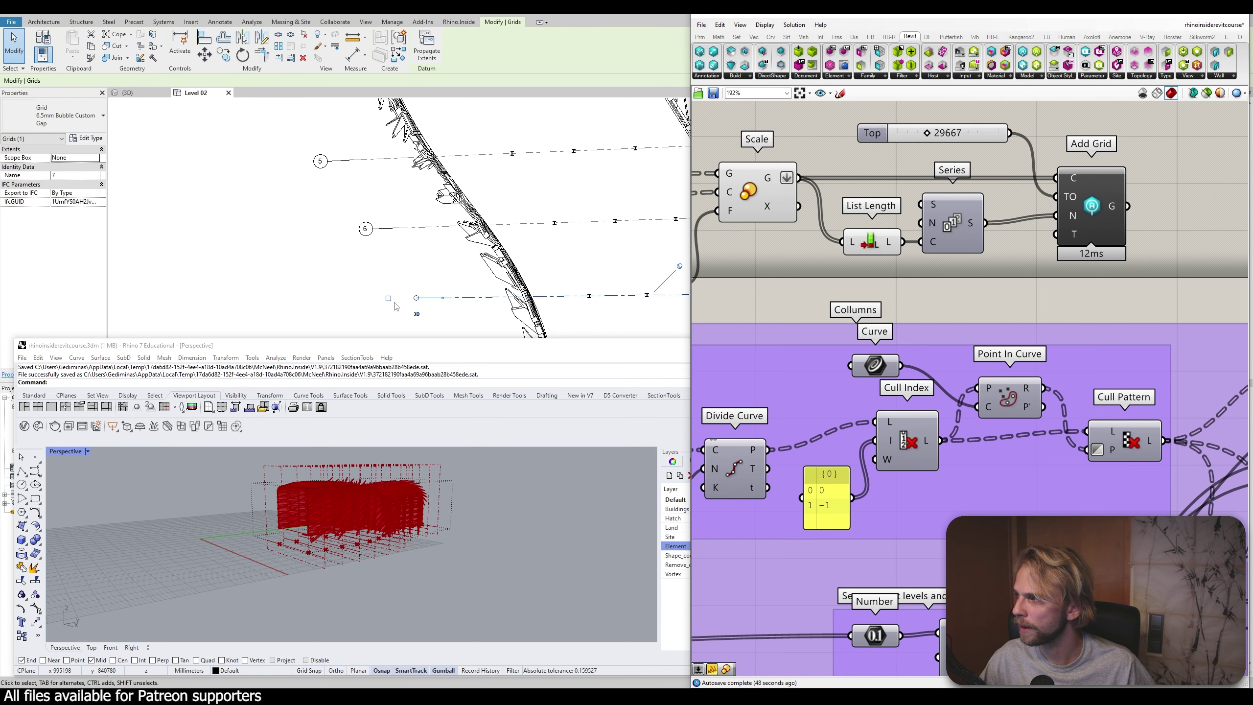
key("Escape")
Show the left-end bubbles of grids 8 and 9 in the plan
middle_click_drag(410, 298, 381, 194)
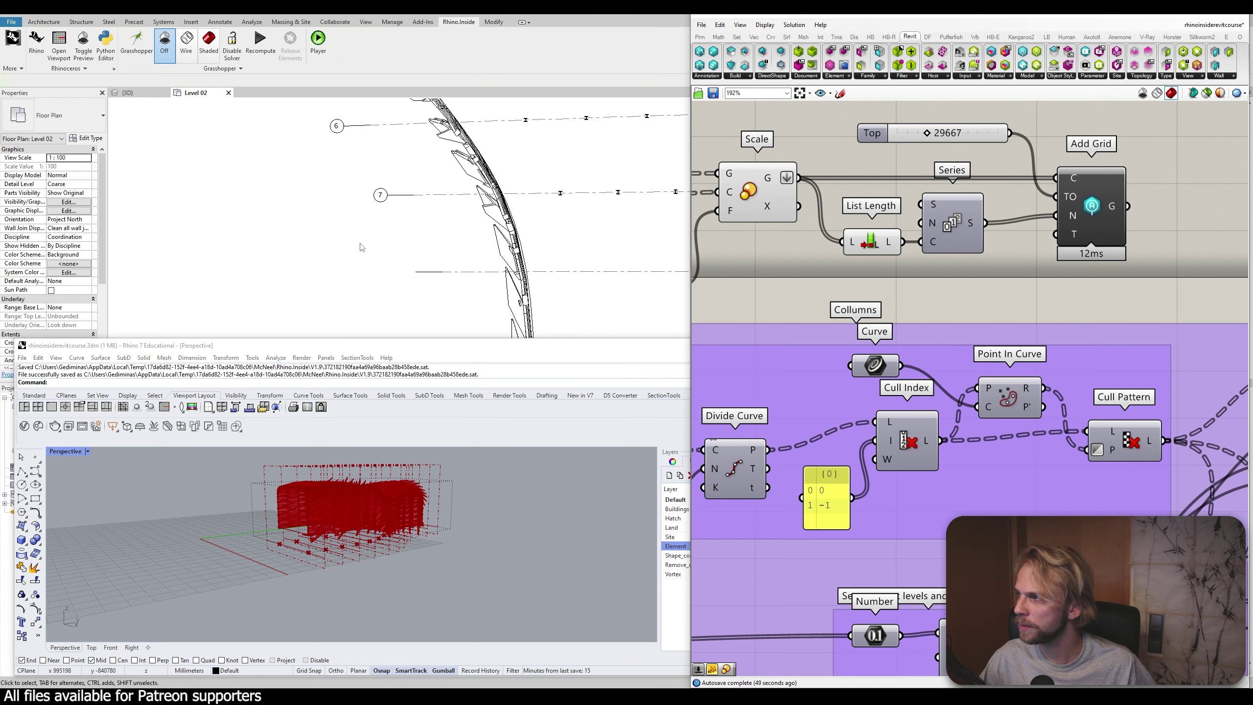
left_click(441, 277)
left_click(399, 279)
key("Escape")
middle_click_drag(392, 310, 375, 214)
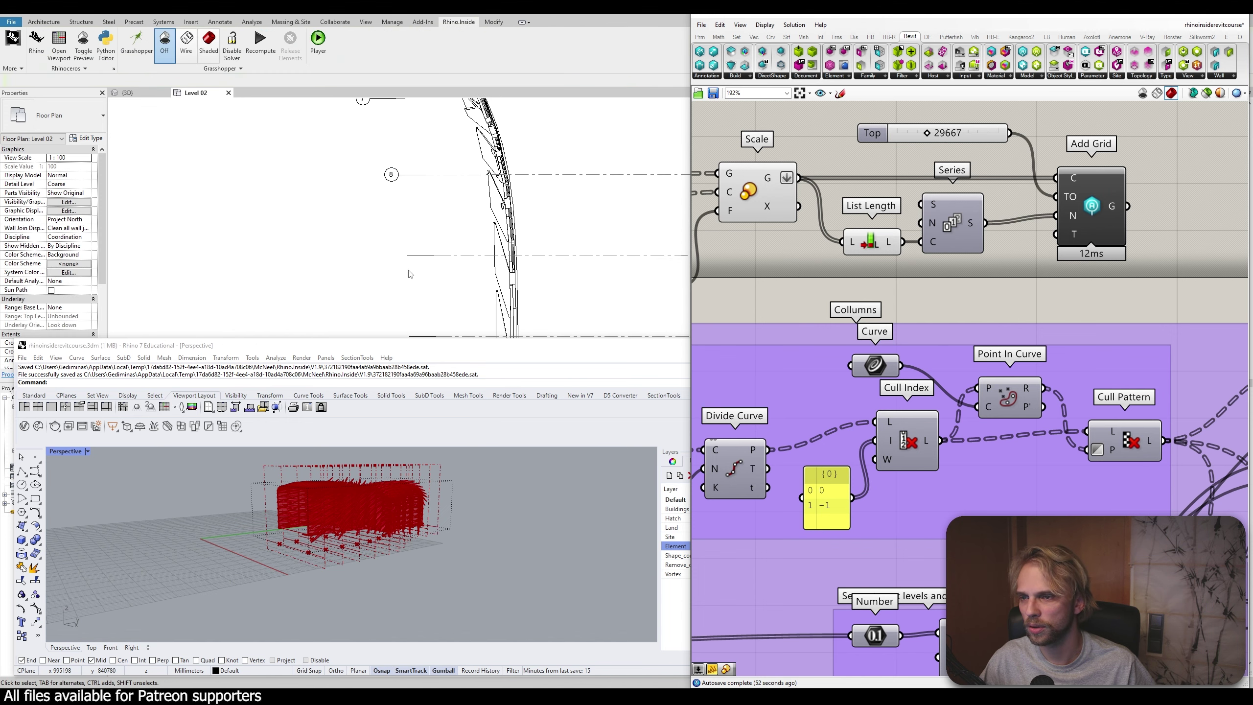
left_click(408, 256)
left_click(400, 257)
key("Escape")
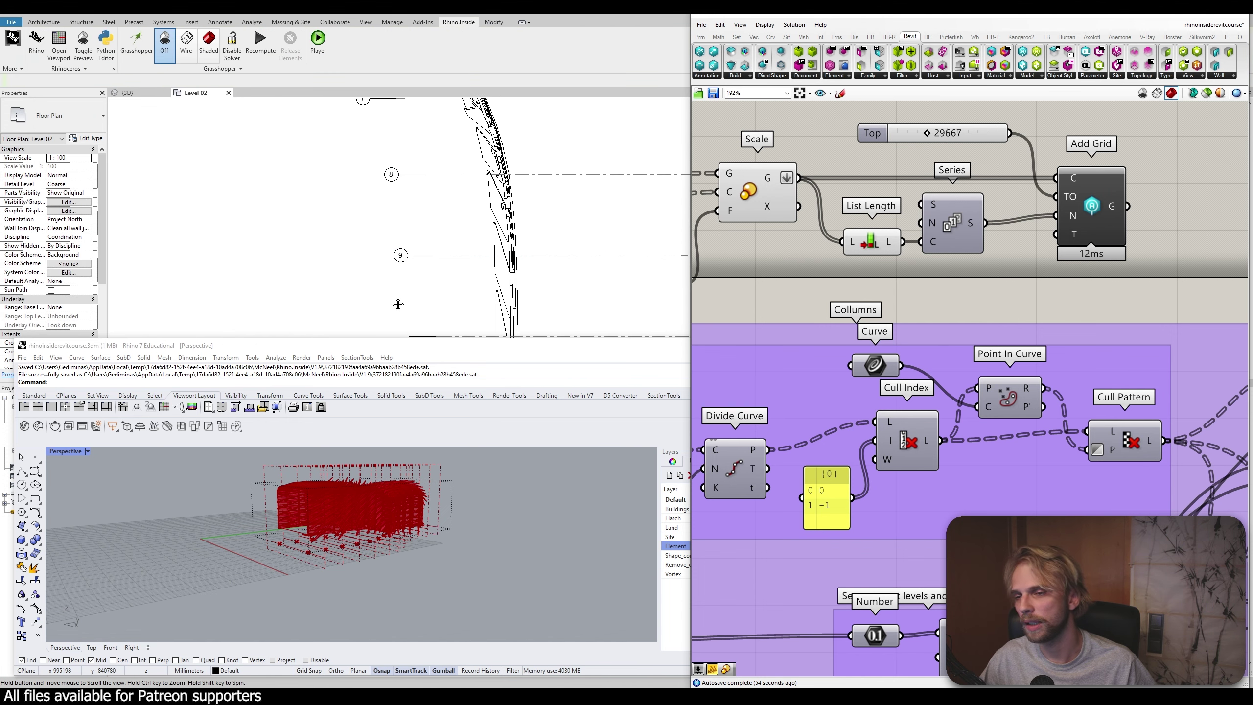
Show the left-end bubbles of the last two grids, 10 and 11, at the lower end of the building
middle_click_drag(397, 304, 387, 185)
left_click(409, 217)
left_click(390, 217)
key("Escape")
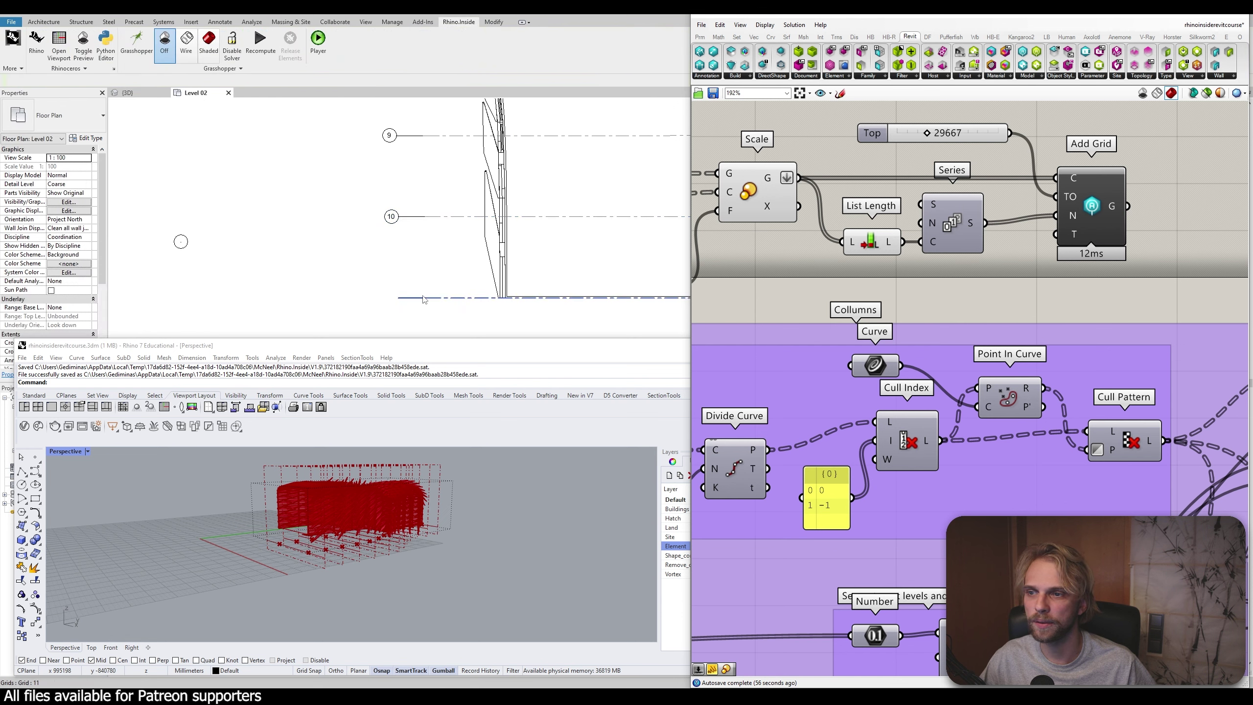
left_click(423, 297)
left_click(390, 298)
key("Escape")
scroll(376, 208, "down", 3)
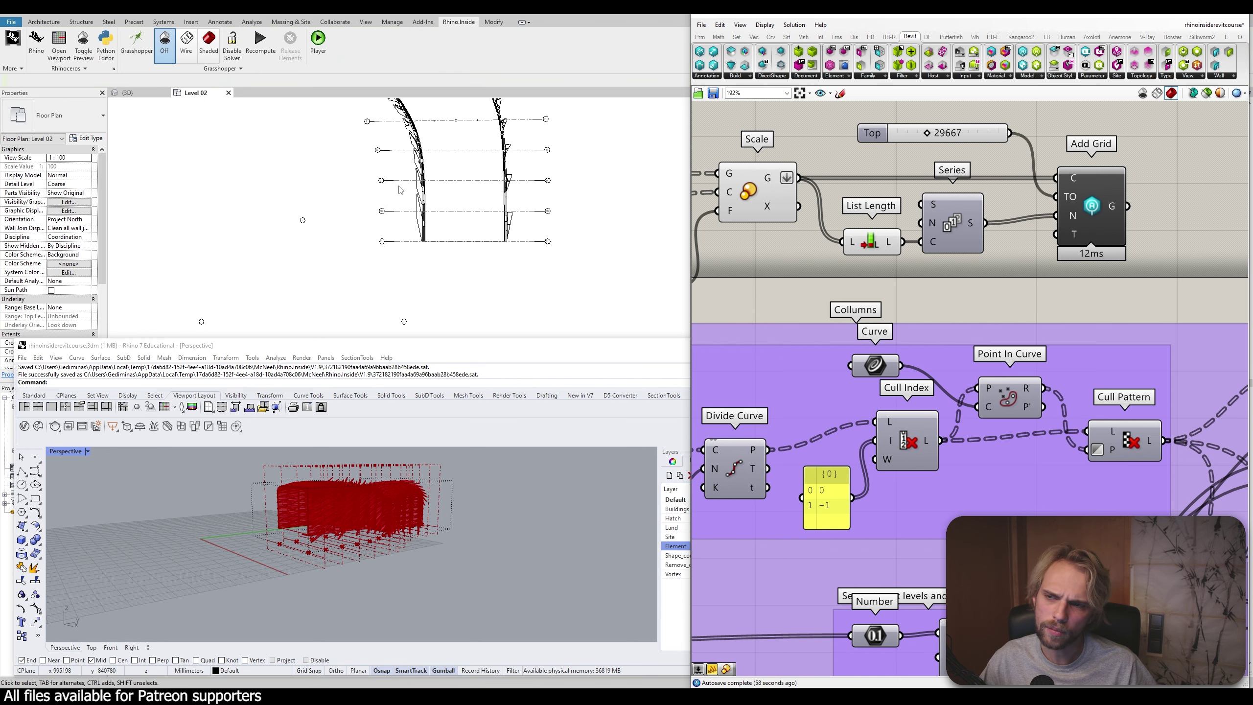
Group the grid-generating components from Flip Matrix through Add Grid on the Grasshopper canvas
middle_click_drag(399, 190, 448, 256)
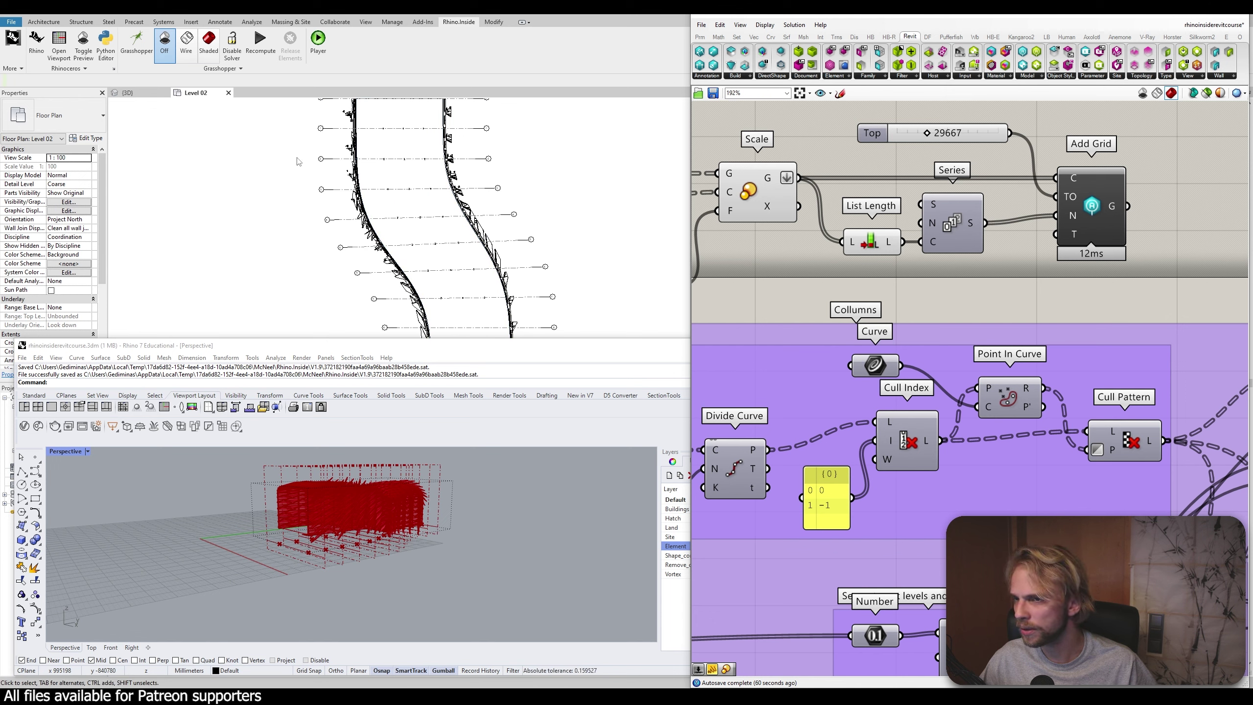
scroll(466, 144, "up", 2)
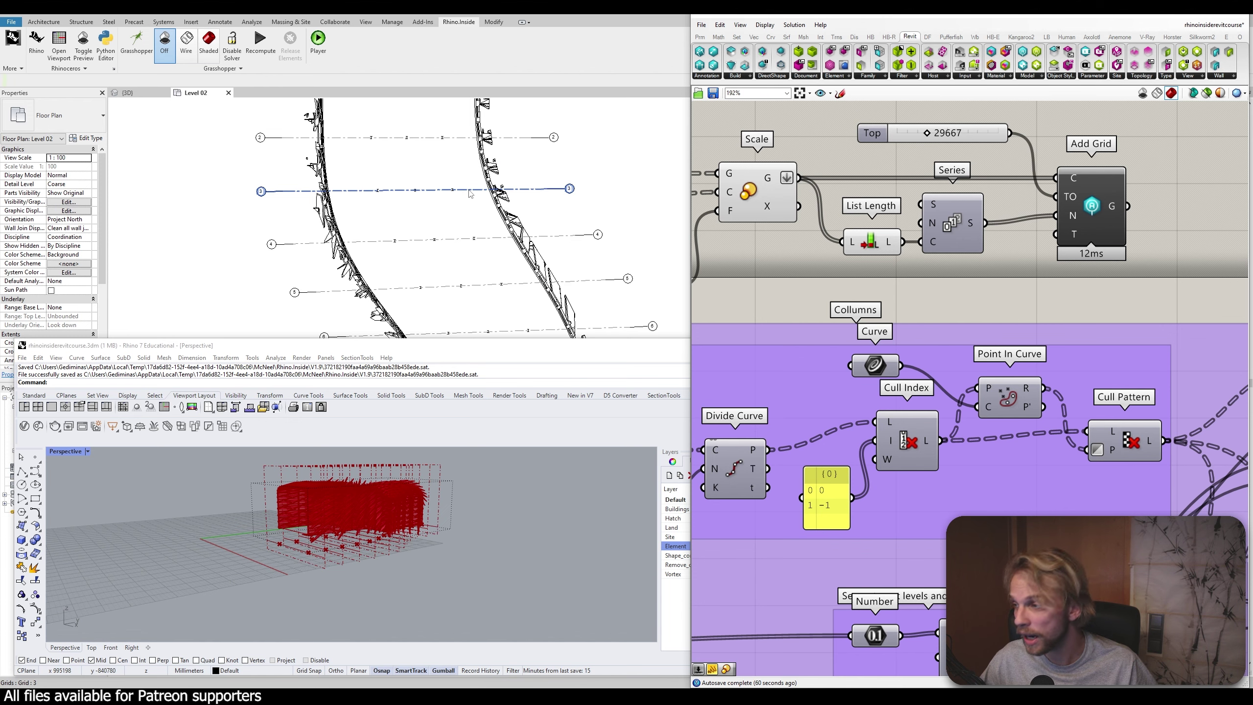
scroll(1148, 261, "down", 3)
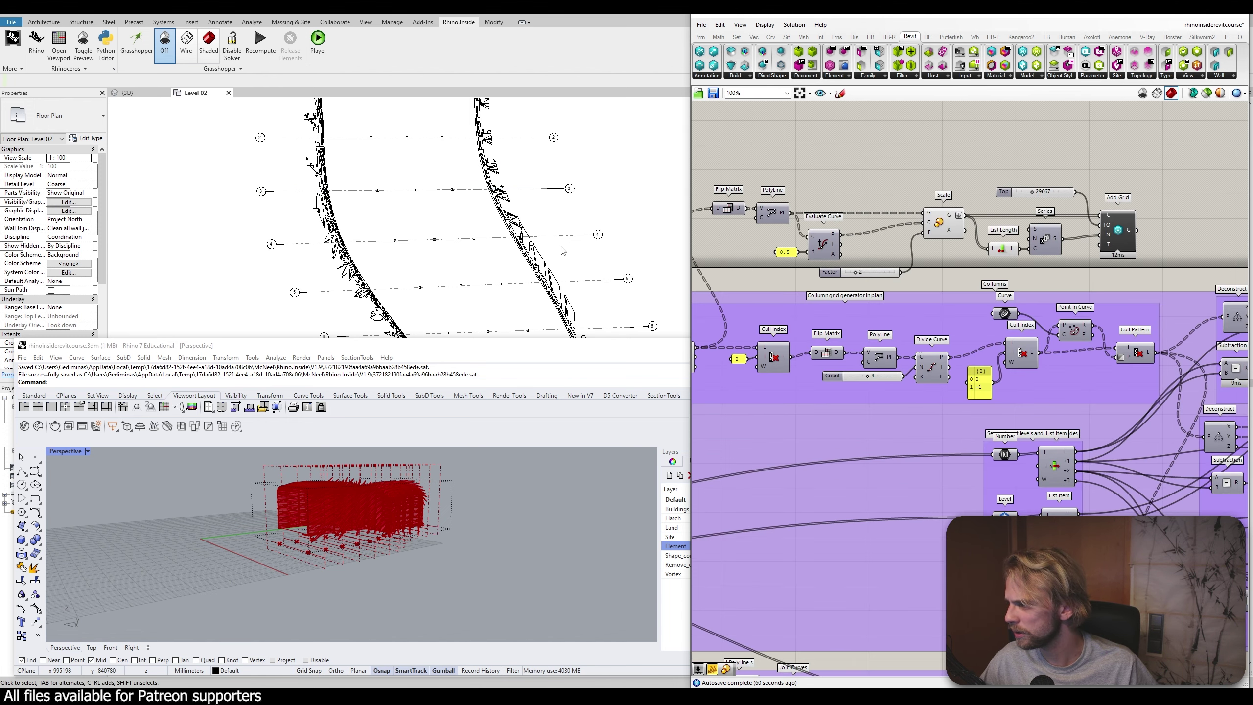
left_click_drag(1149, 274, 692, 159)
key("space")
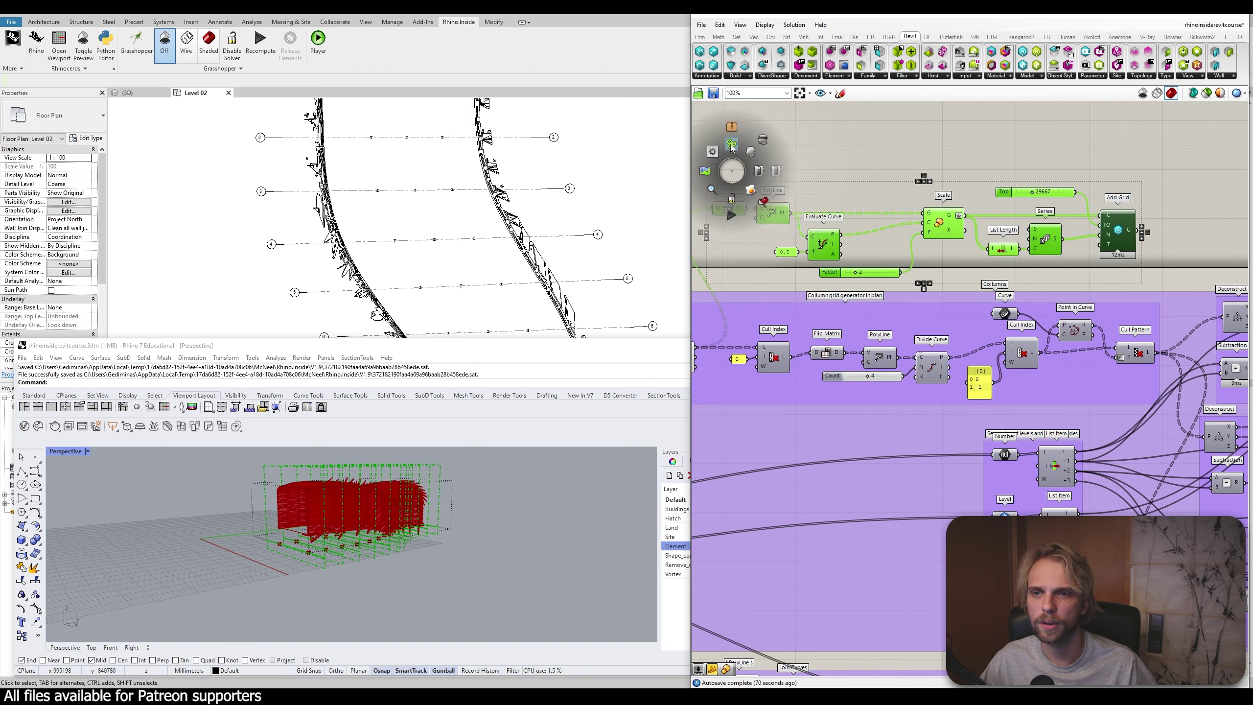
left_click(732, 146)
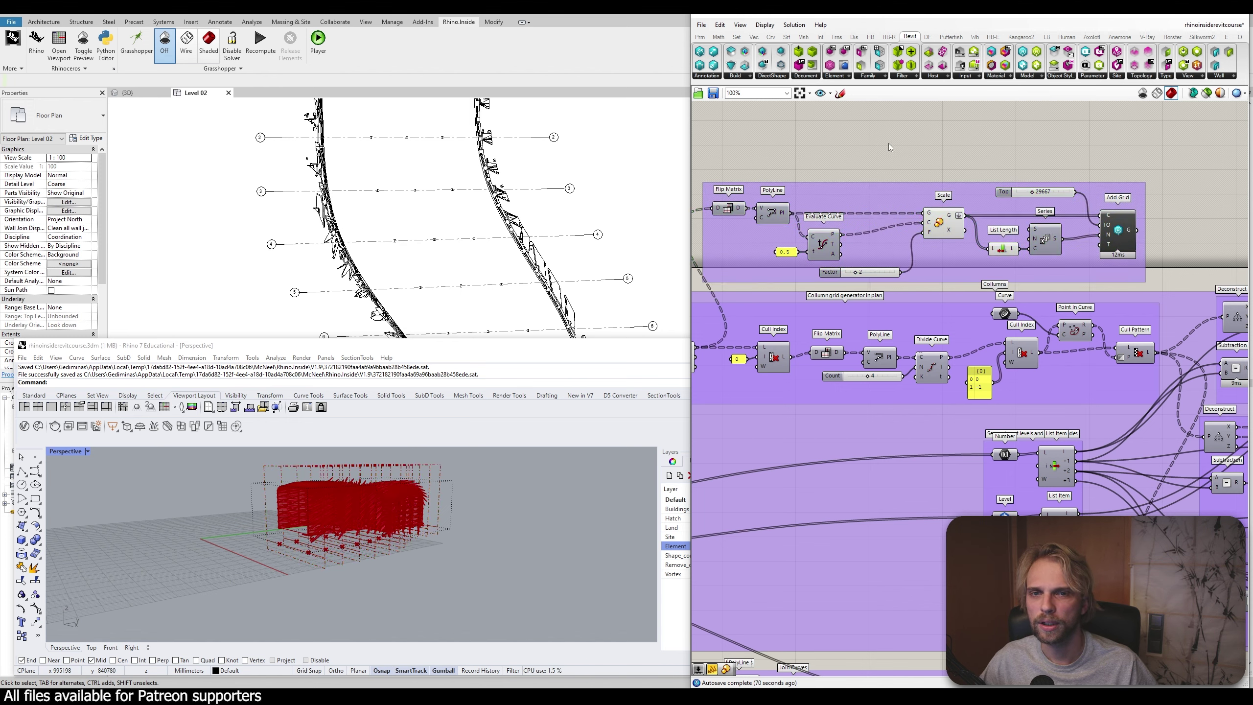
Find the Add Shaft Opening component and place it above the grid group on the canvas
left_click(1034, 78)
left_click(772, 75)
left_click(734, 77)
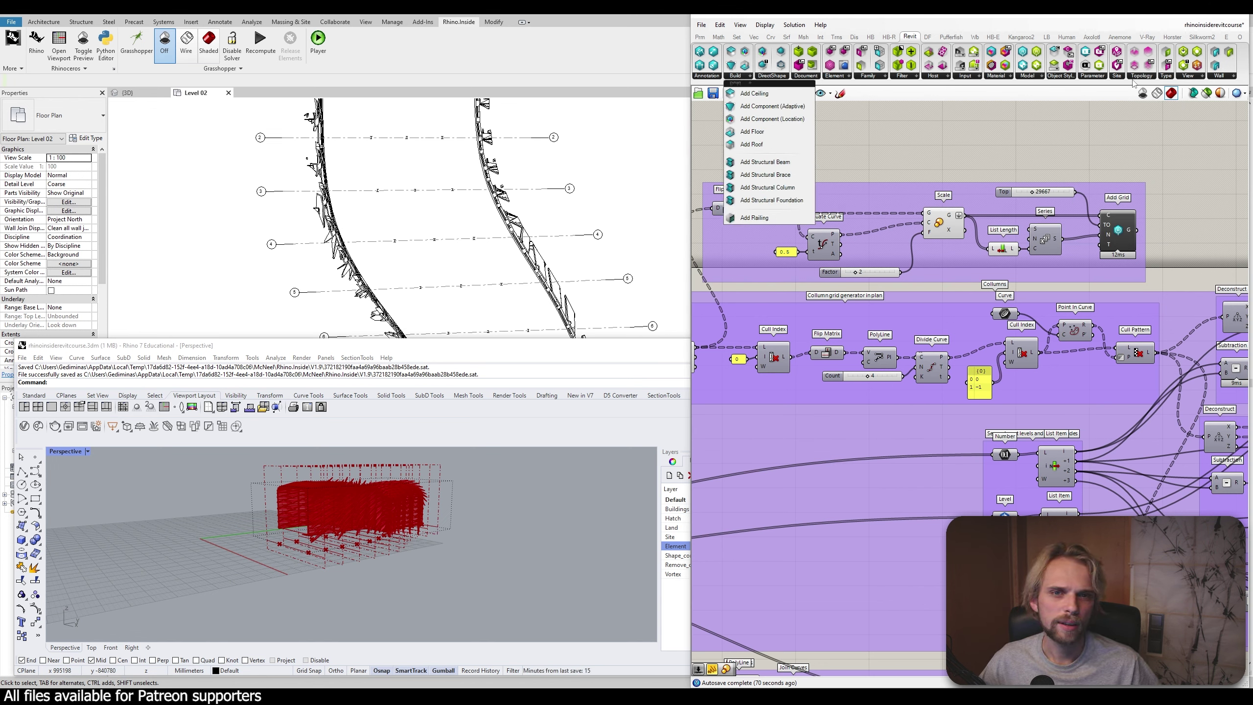
left_click(1221, 79)
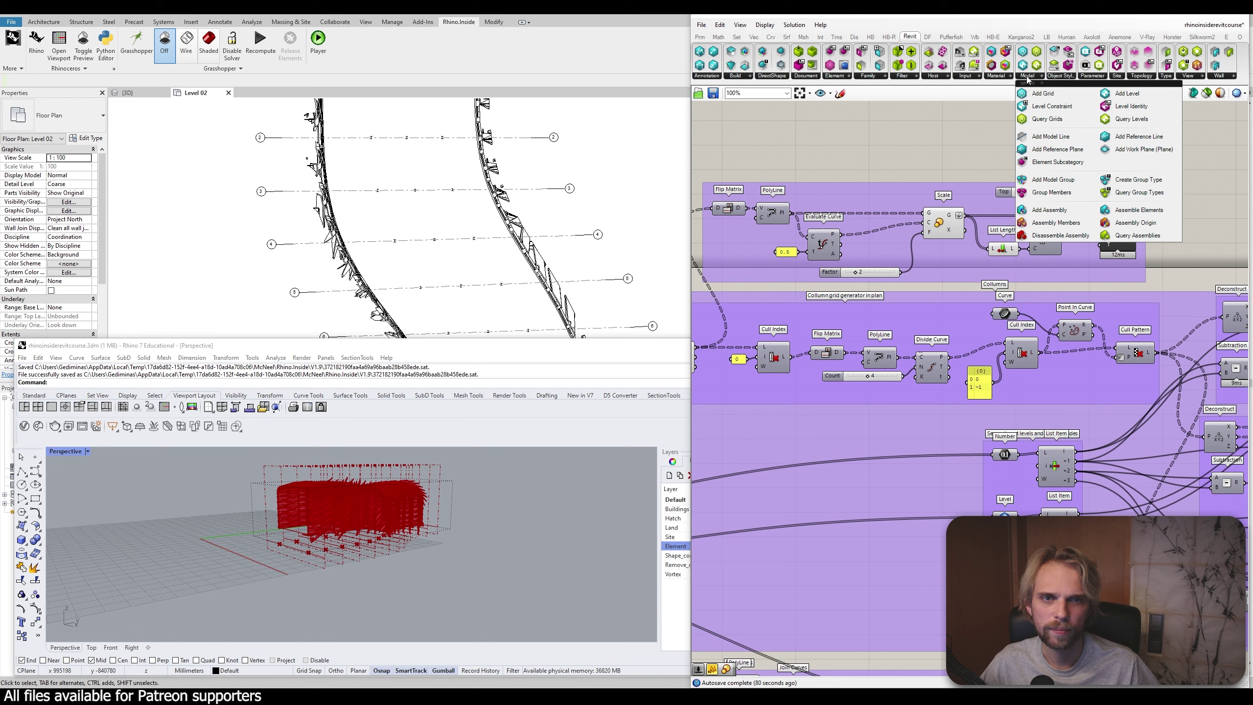
mouse_move(1091, 79)
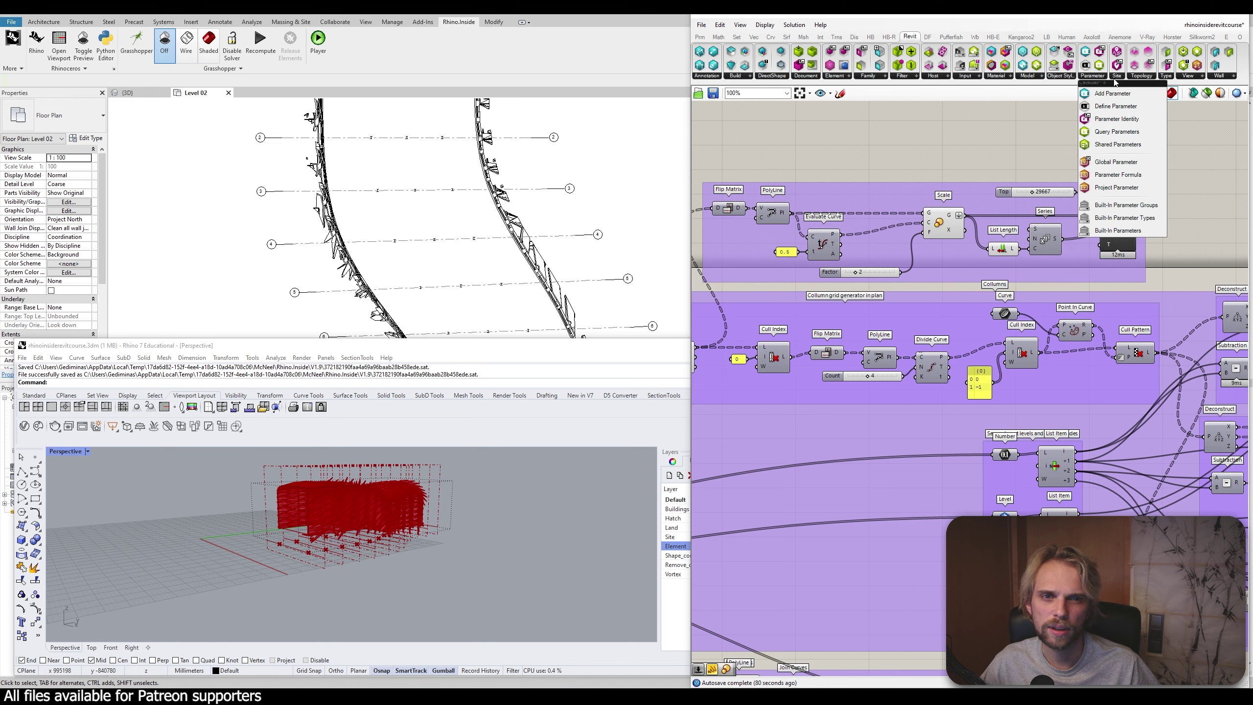
double_click(916, 129)
type("shaft")
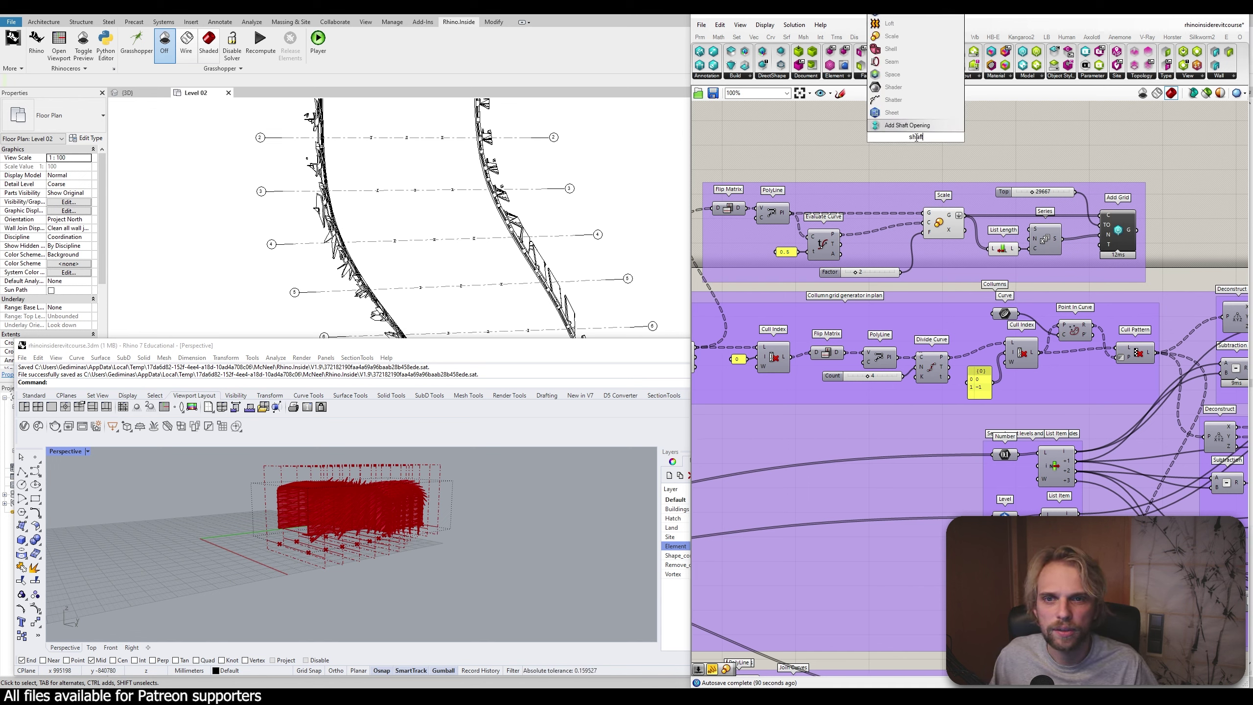
left_click(915, 125)
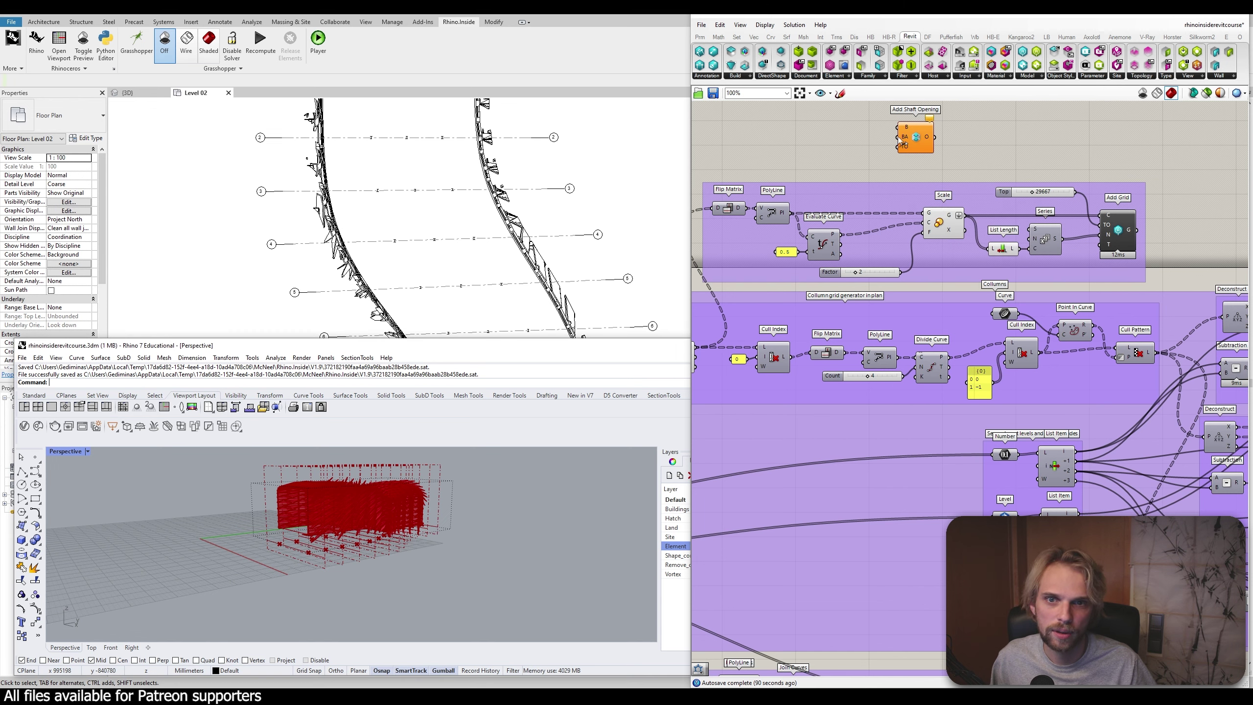
left_click(933, 76)
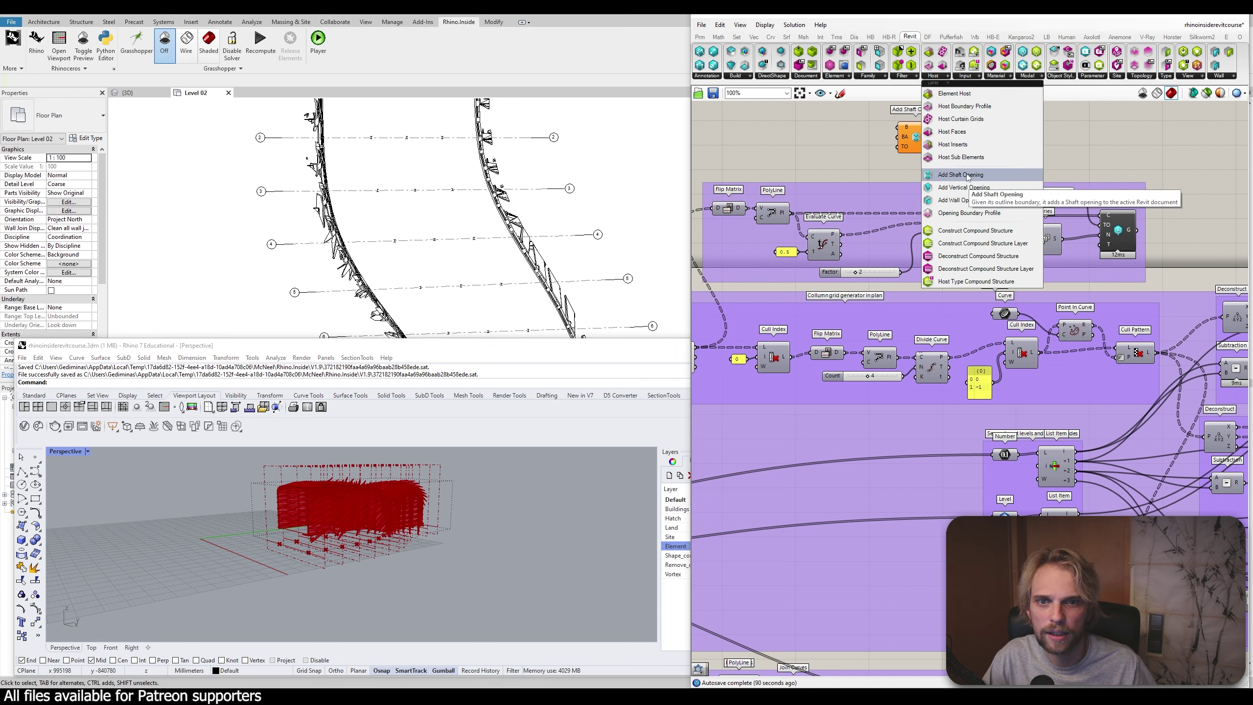
left_click_drag(907, 142, 902, 156)
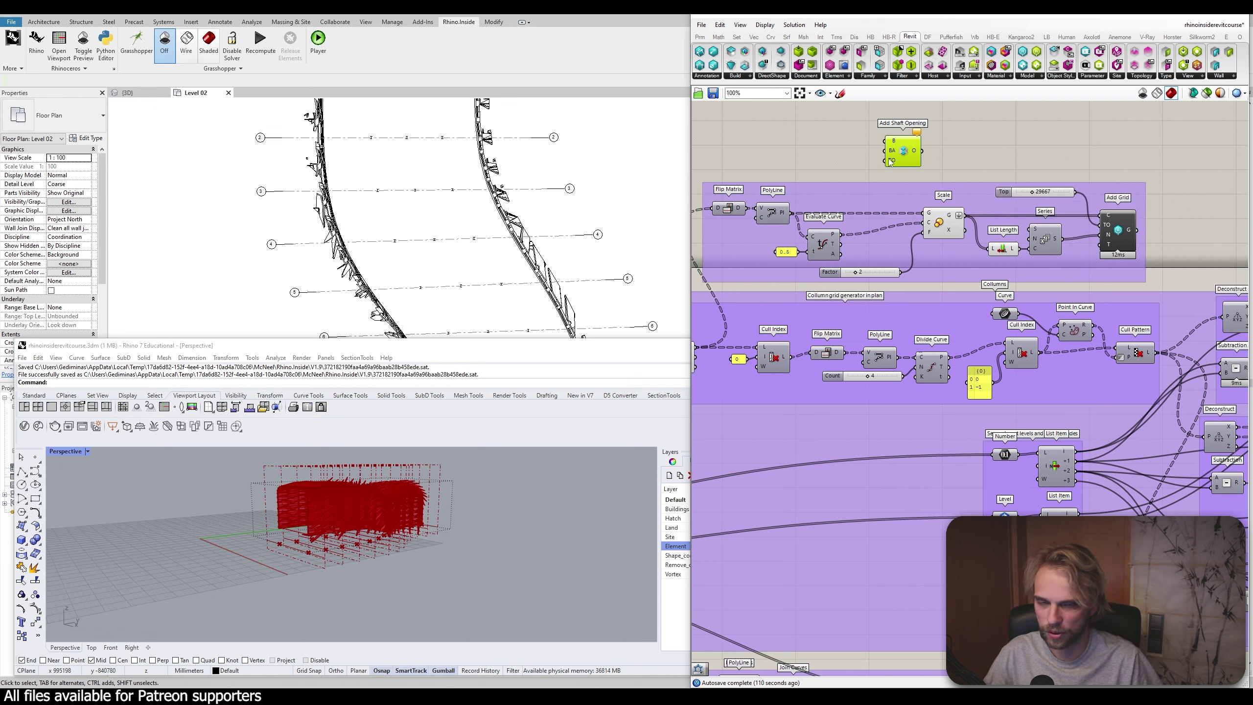
Delete the Add Shaft Opening component from the canvas
left_click(936, 159)
left_click(899, 147)
key("Delete")
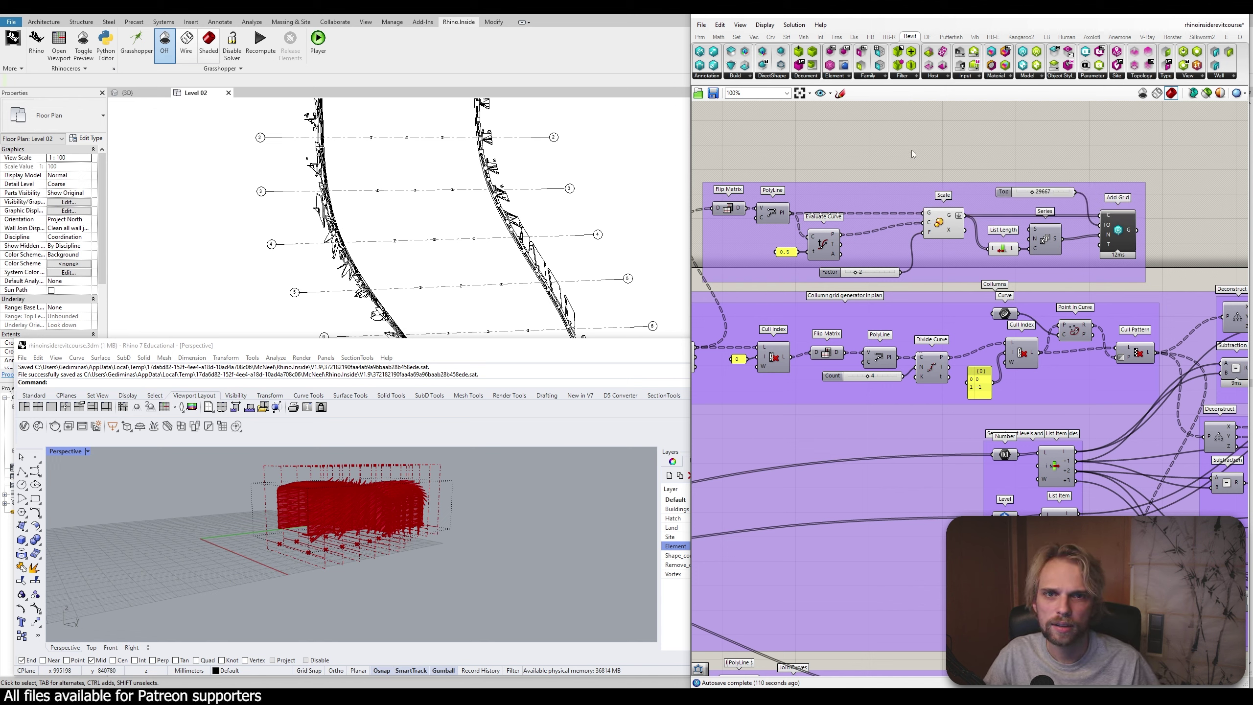
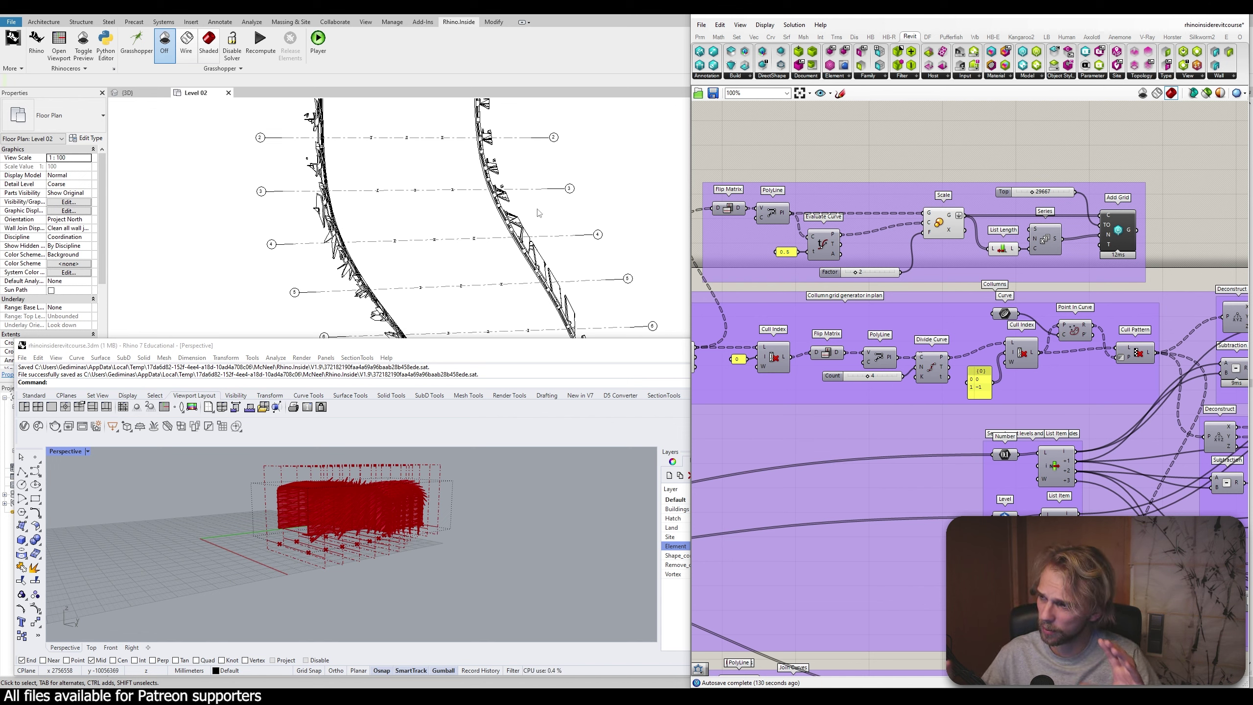
Switch to the Rhino window and enlarge it to fill the screen
scroll(545, 260, "down", 3)
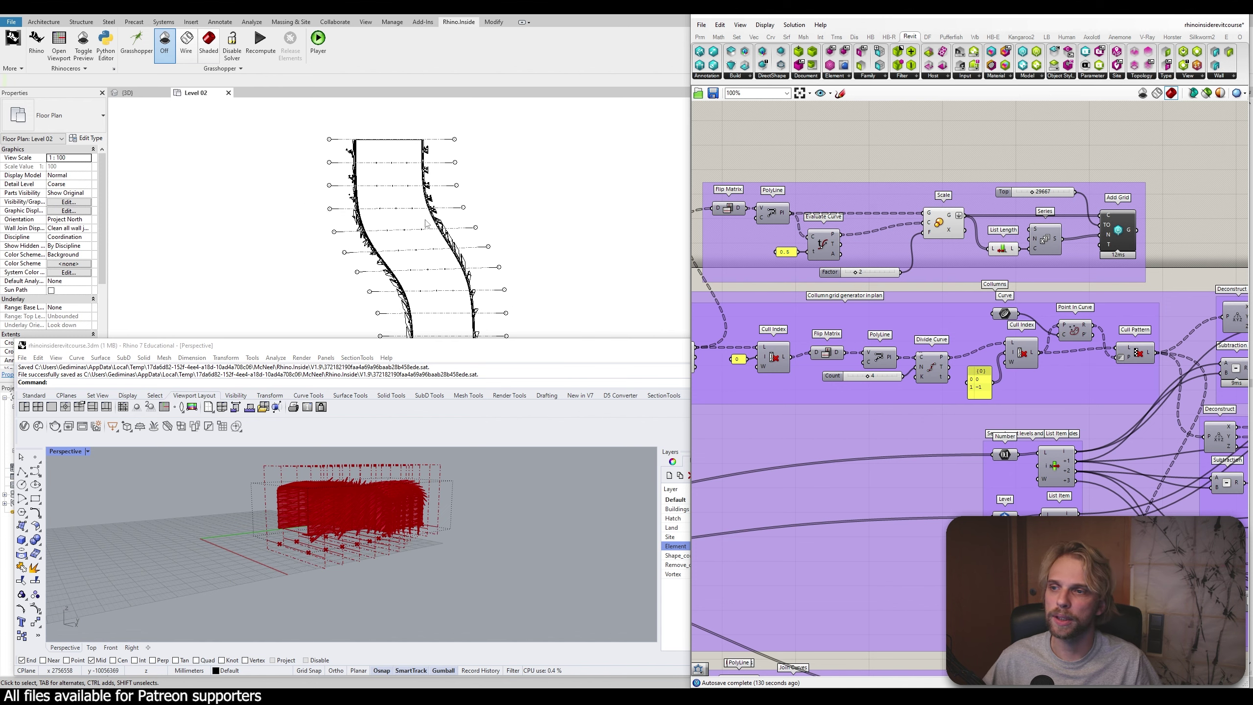
scroll(524, 200, "down", 1)
scroll(520, 198, "down", 1)
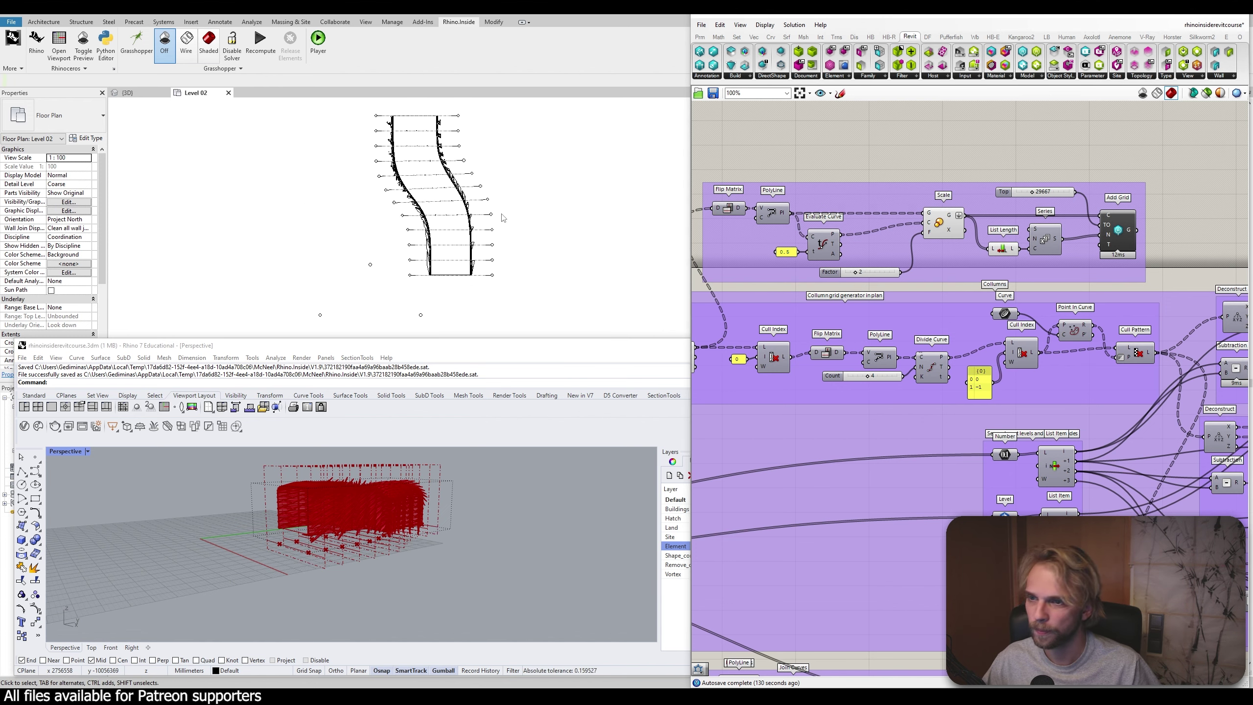
scroll(504, 210, "down", 2)
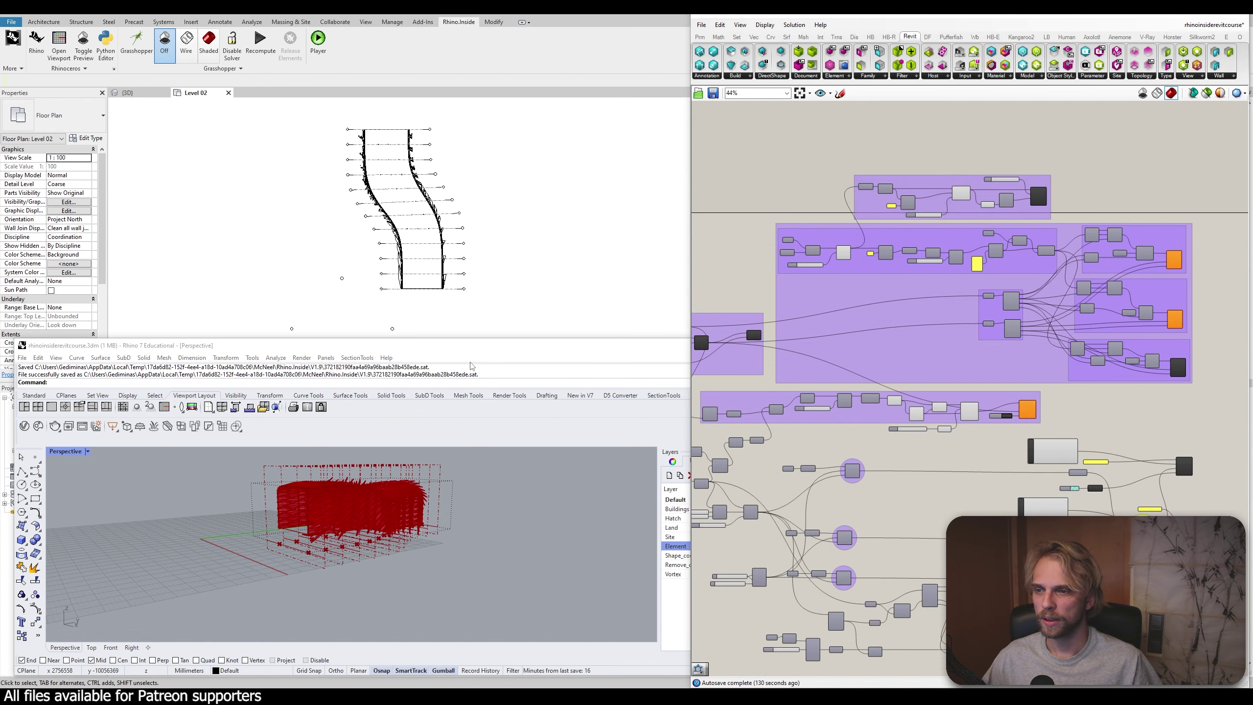
left_click_drag(473, 348, 610, 371)
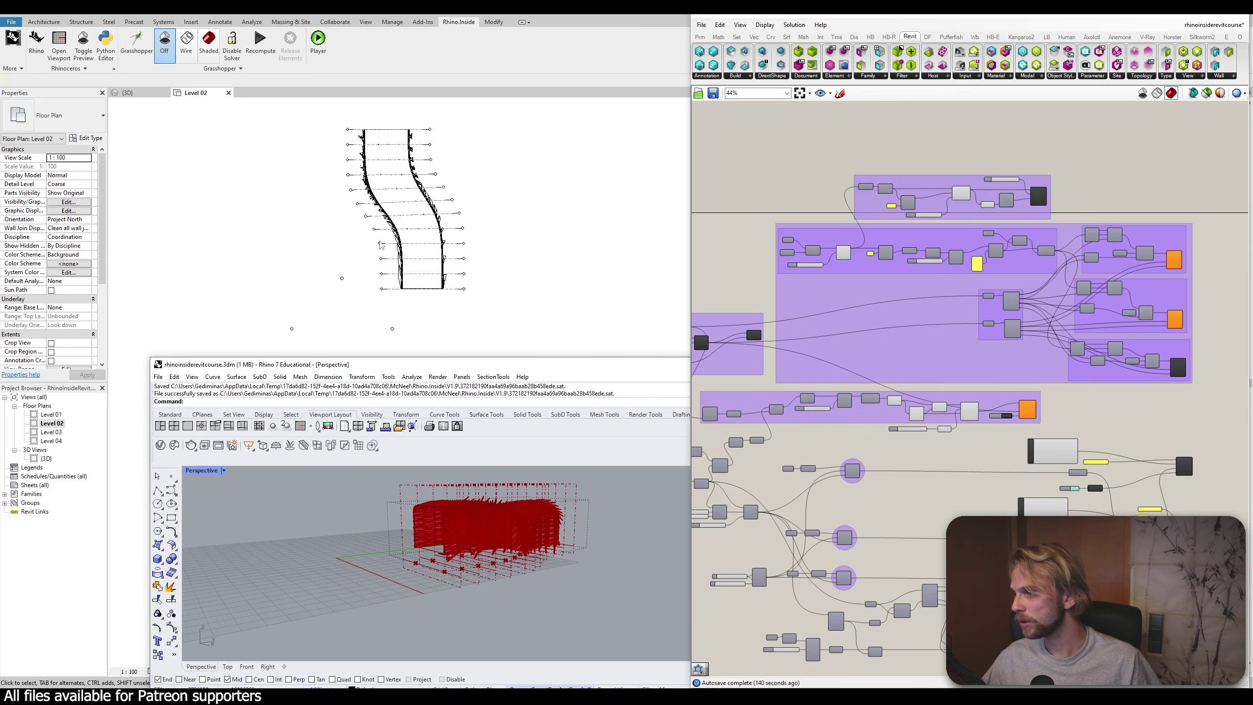
left_click_drag(530, 358, 436, 291)
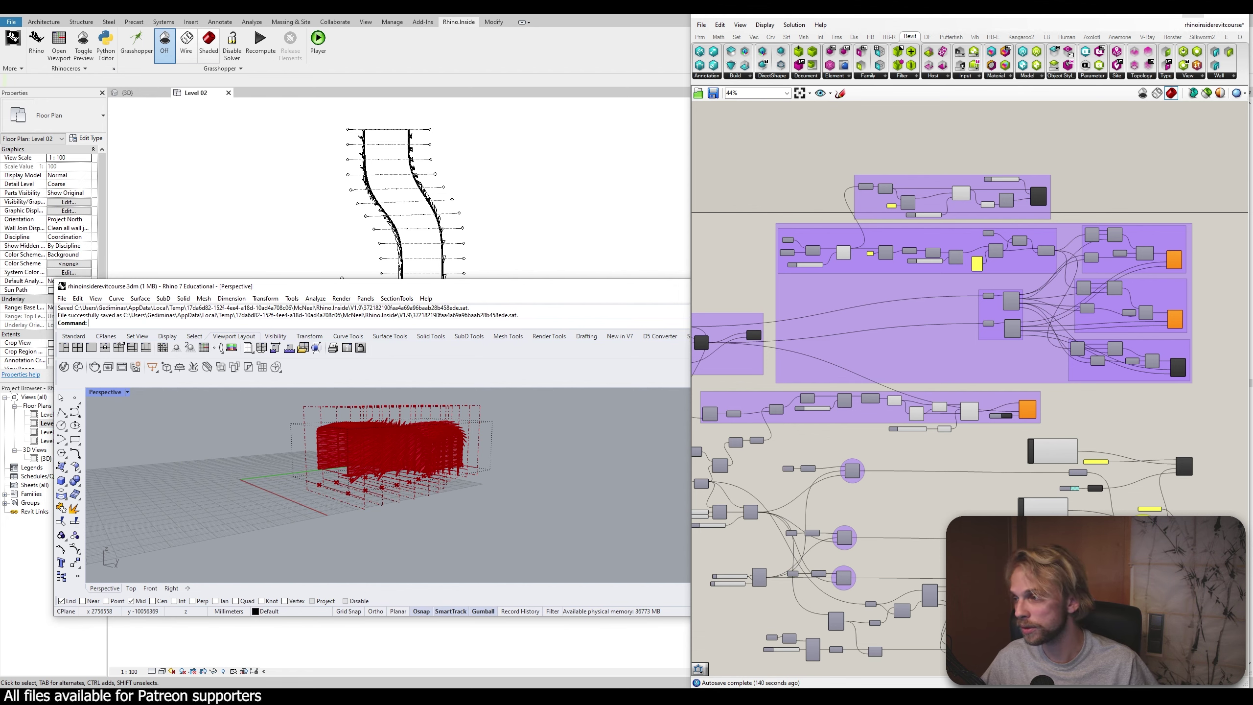
left_click(1192, 16)
left_click_drag(747, 287, 785, 15)
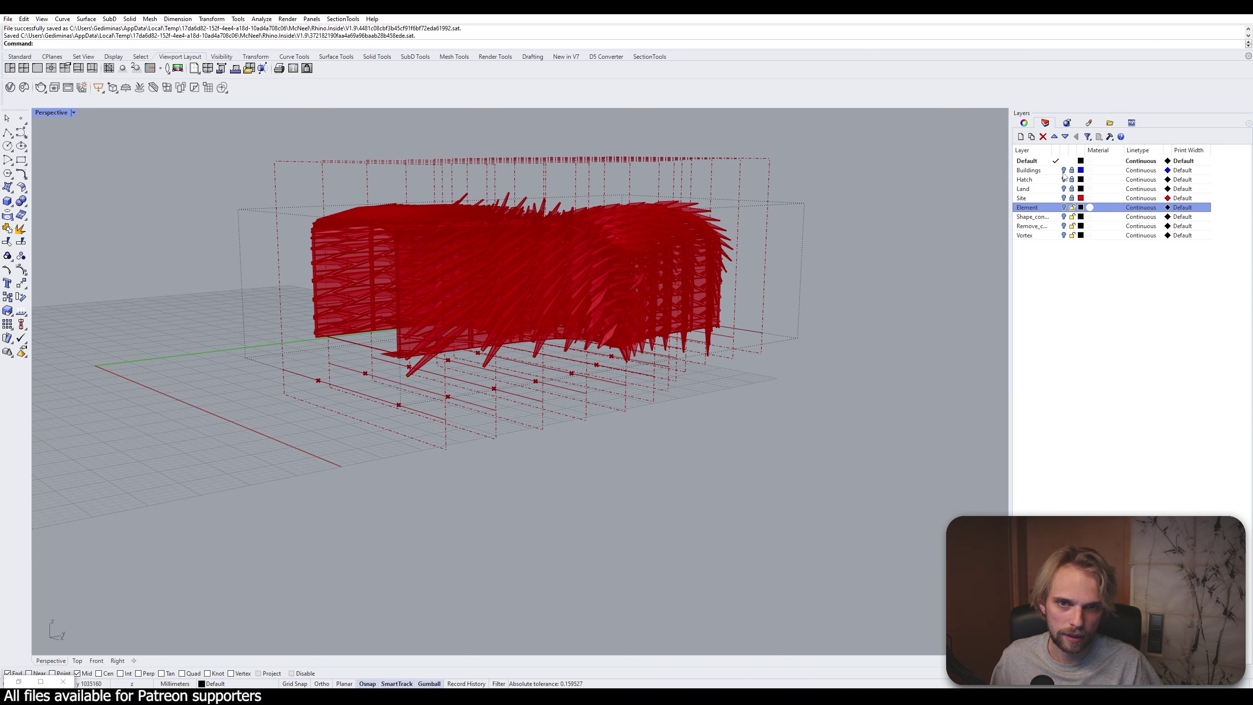
Turn on the Land layer and bring the whole site map around the building into view
left_click(1064, 189)
right_click_drag(867, 247, 492, 353)
scroll(706, 351, "down", 20)
scroll(503, 352, "up", 5)
scroll(499, 327, "down", 5)
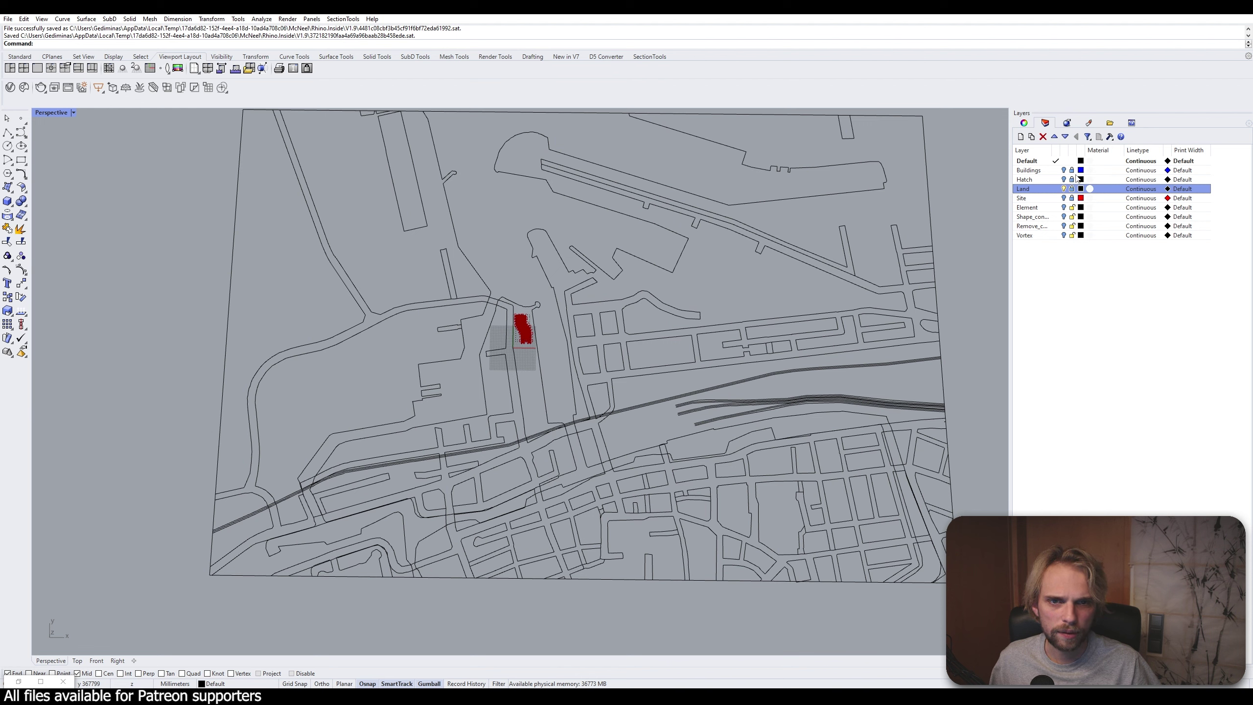
left_click_drag(756, 410, 364, 227)
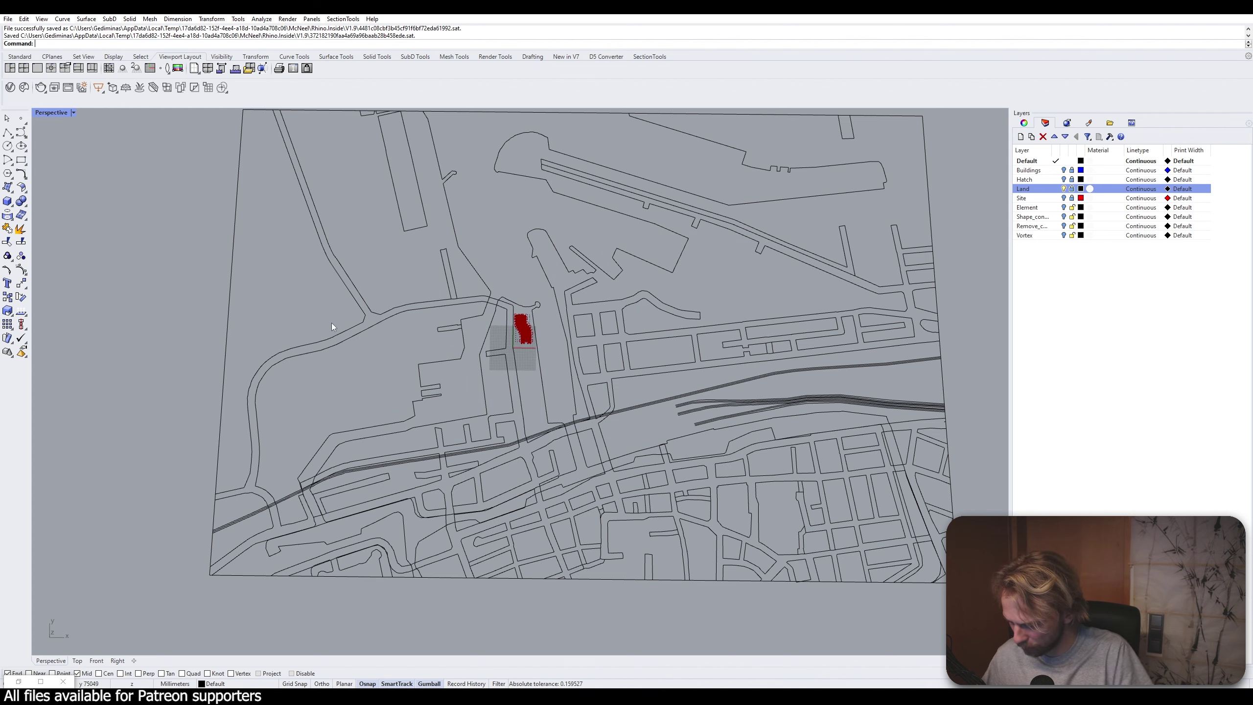
Create a rectangular plane with the Plane command over the part of the land map surrounding the building
type("ne")
key("Return")
scroll(450, 328, "up", 5)
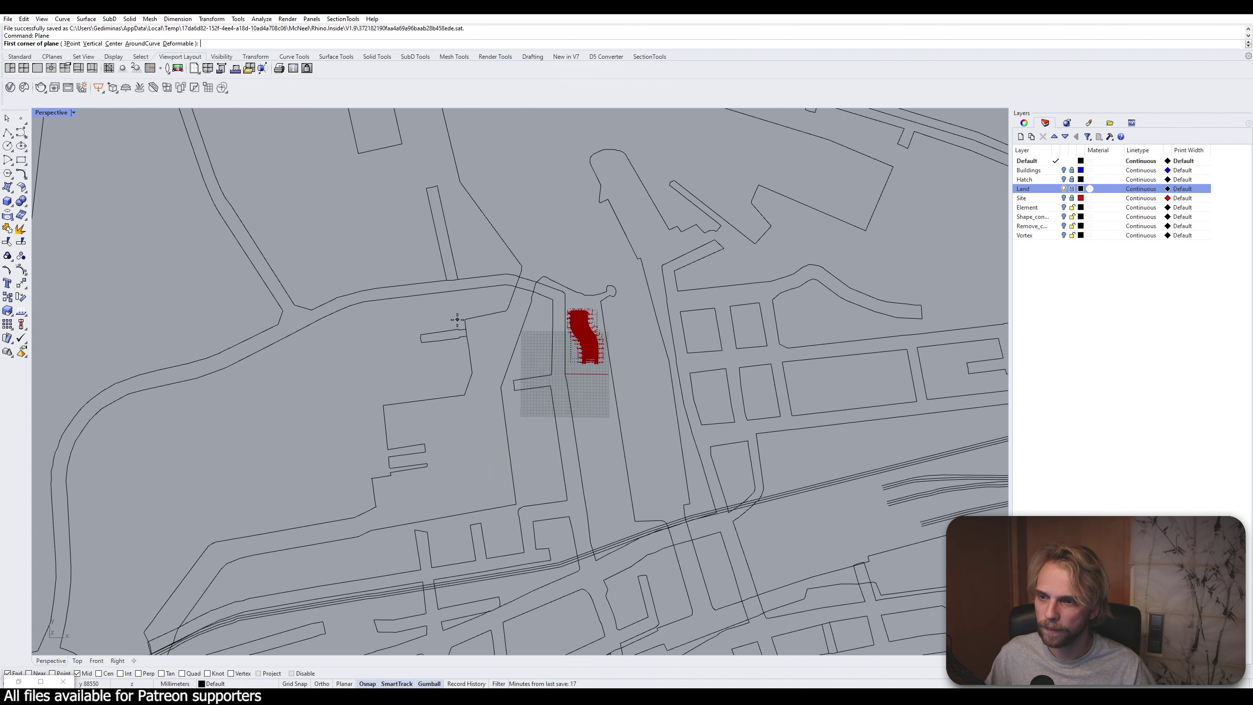
scroll(473, 484, "up", 1)
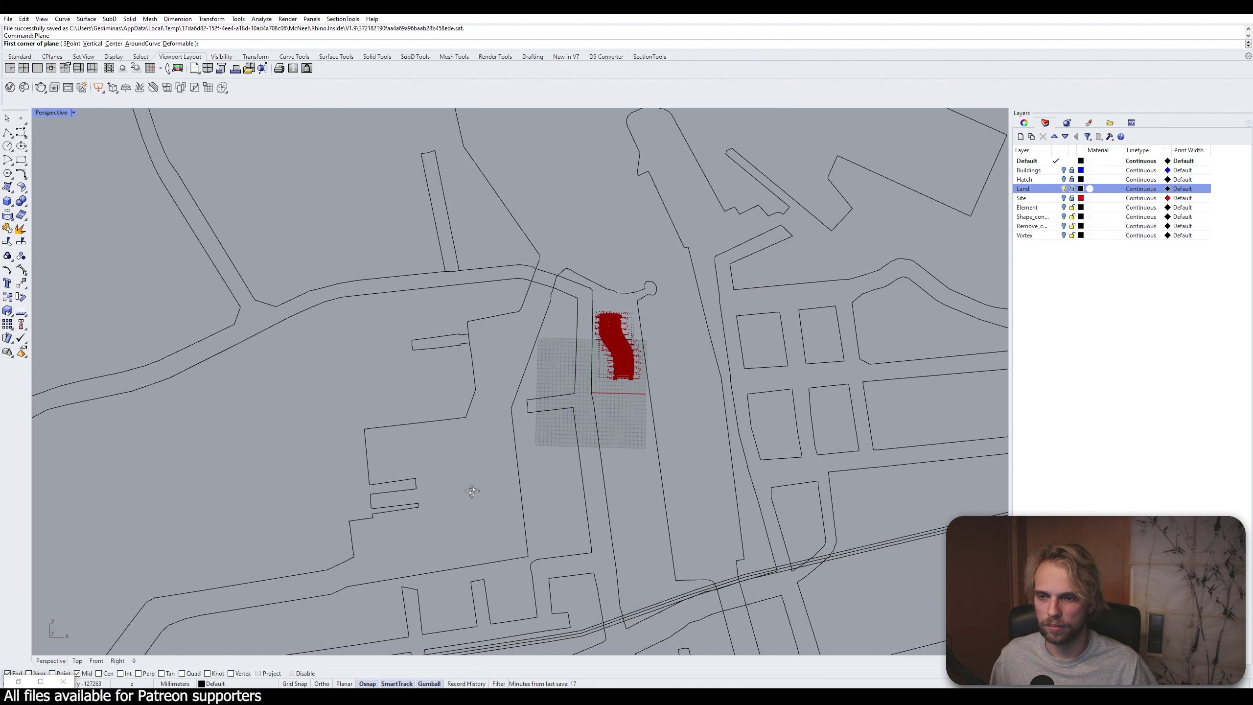
left_click(441, 523)
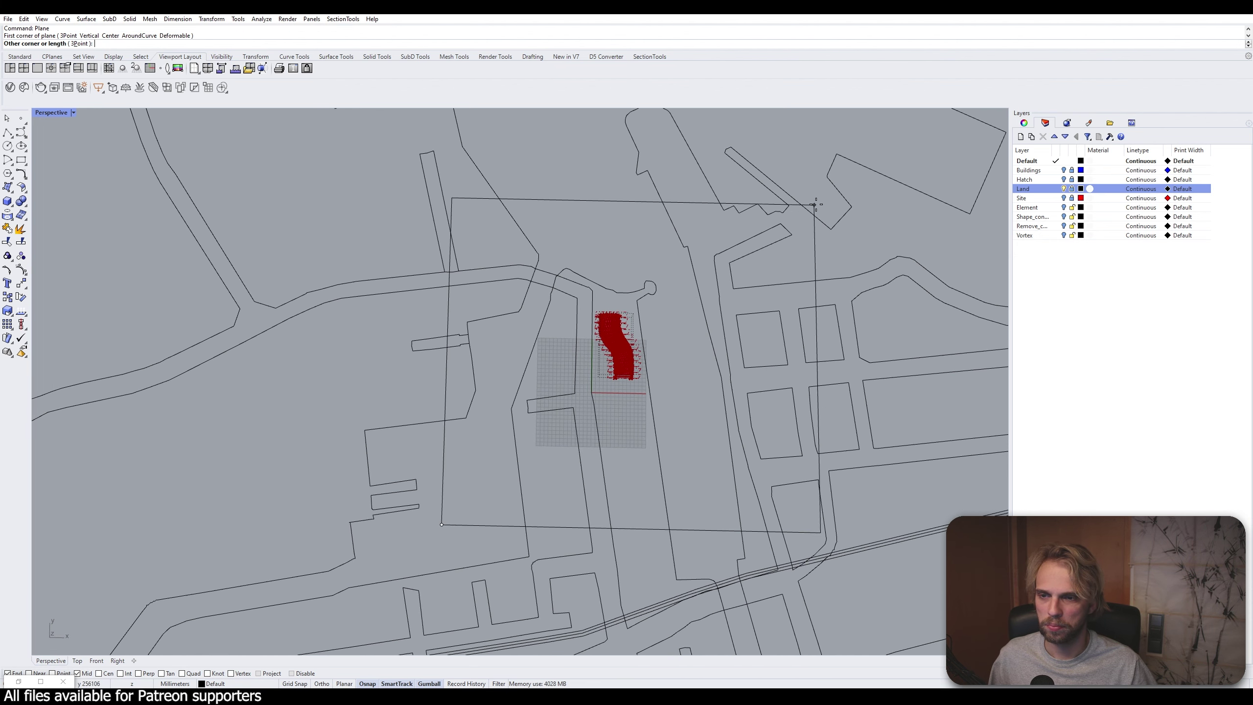
left_click(806, 162)
right_click_drag(543, 363, 689, 294)
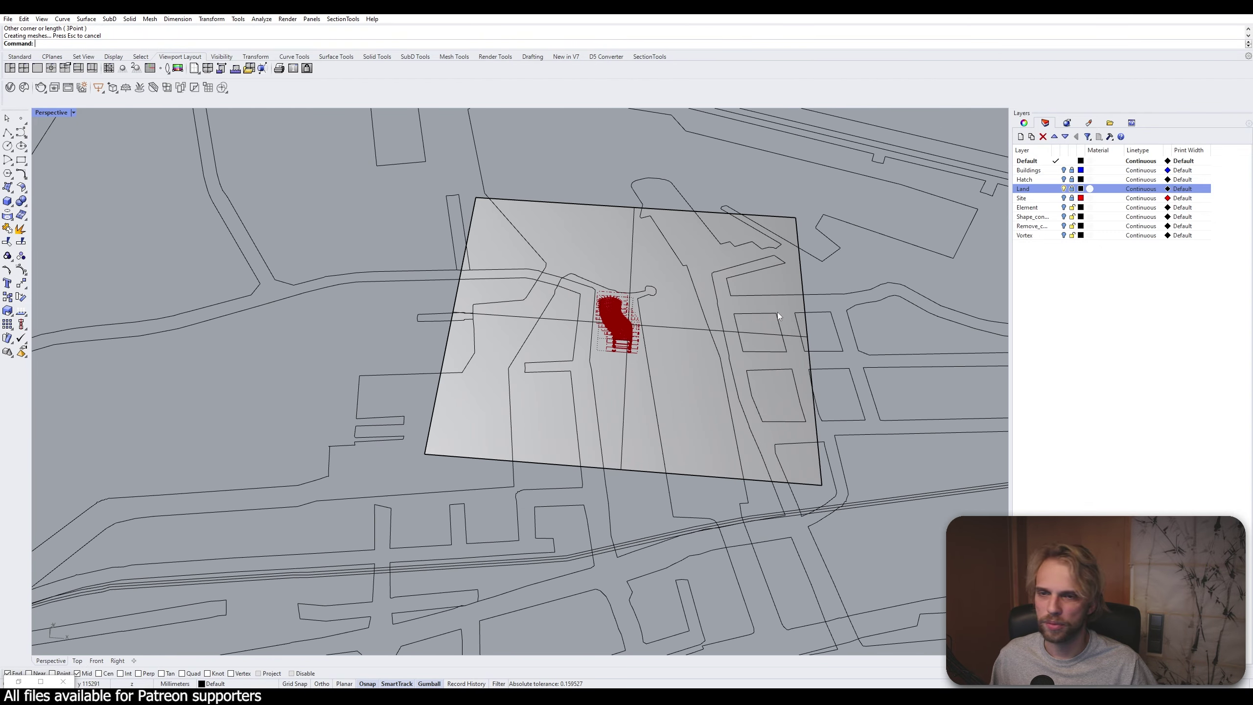
Unlock the Land layer and split the plane using the land curves that cross it as cutting objects
left_click(611, 238)
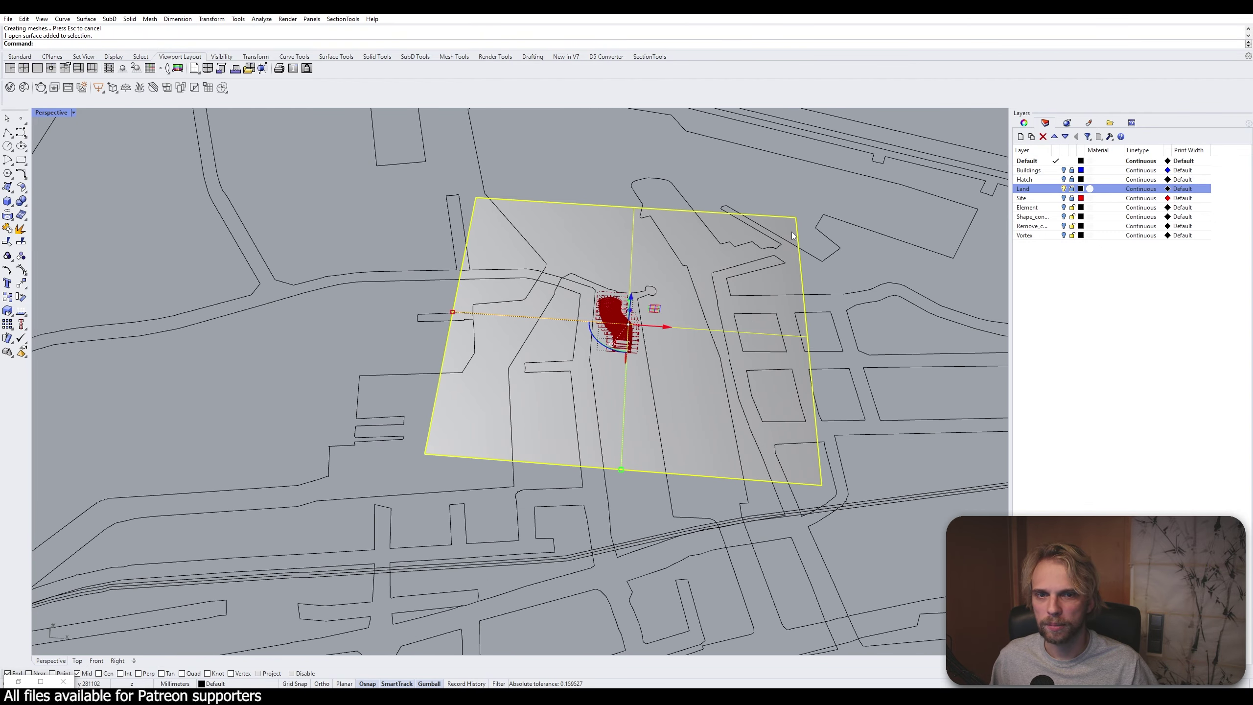
type("split")
key("Return")
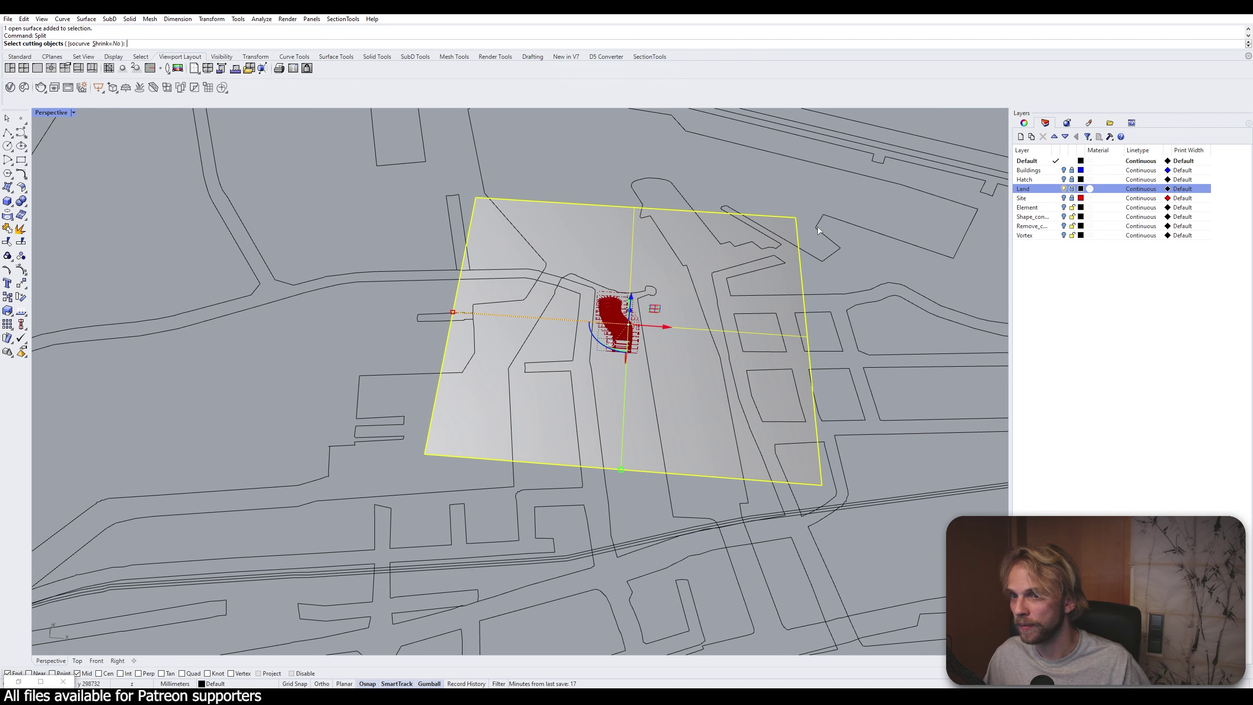
left_click(1071, 189)
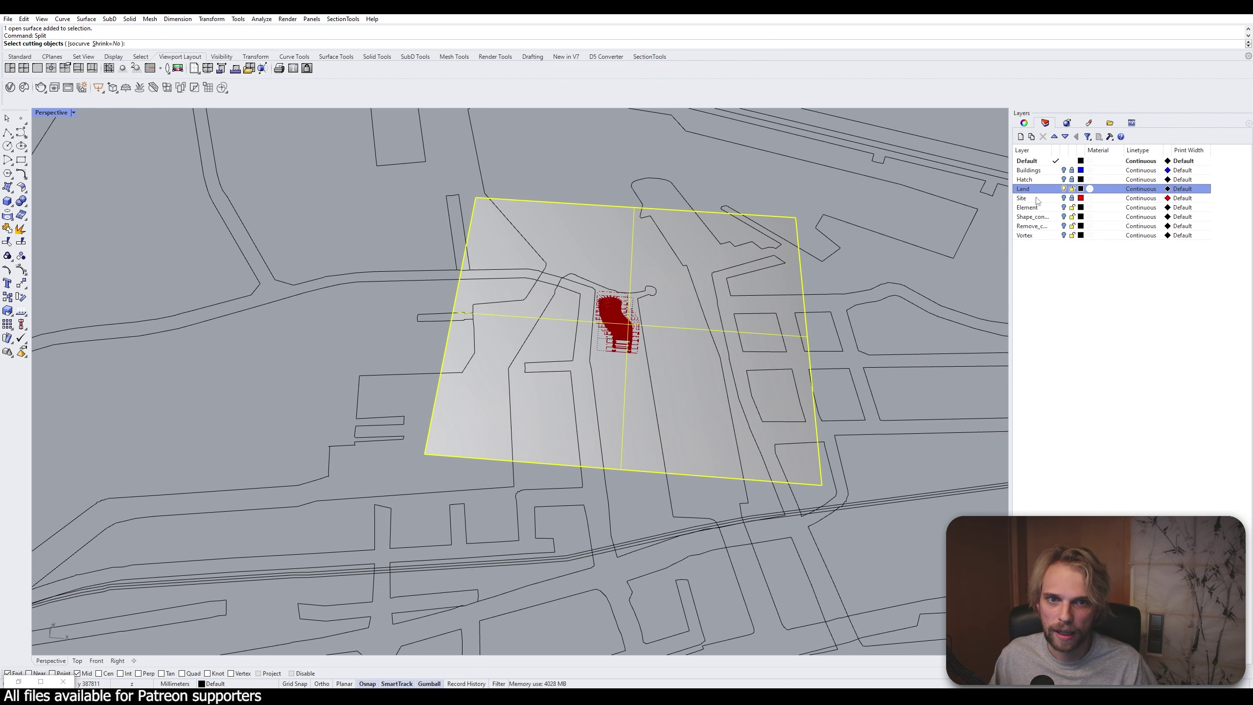
left_click_drag(874, 557, 330, 139)
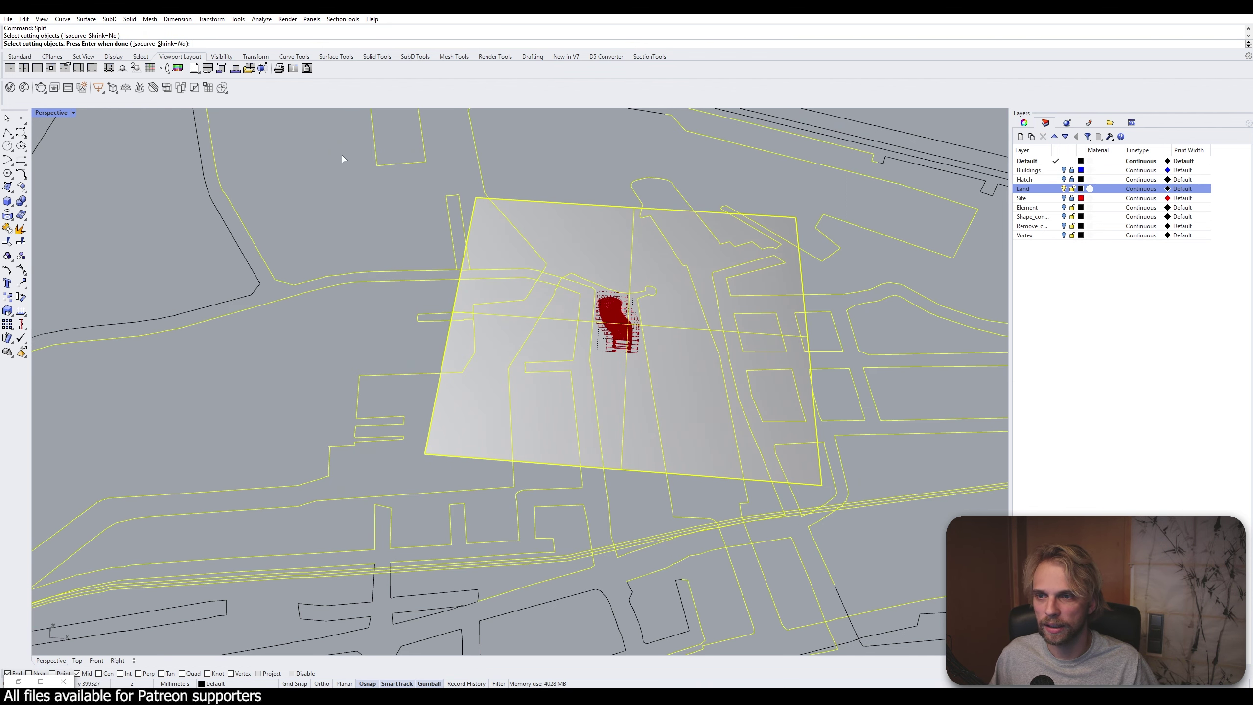
key("Return")
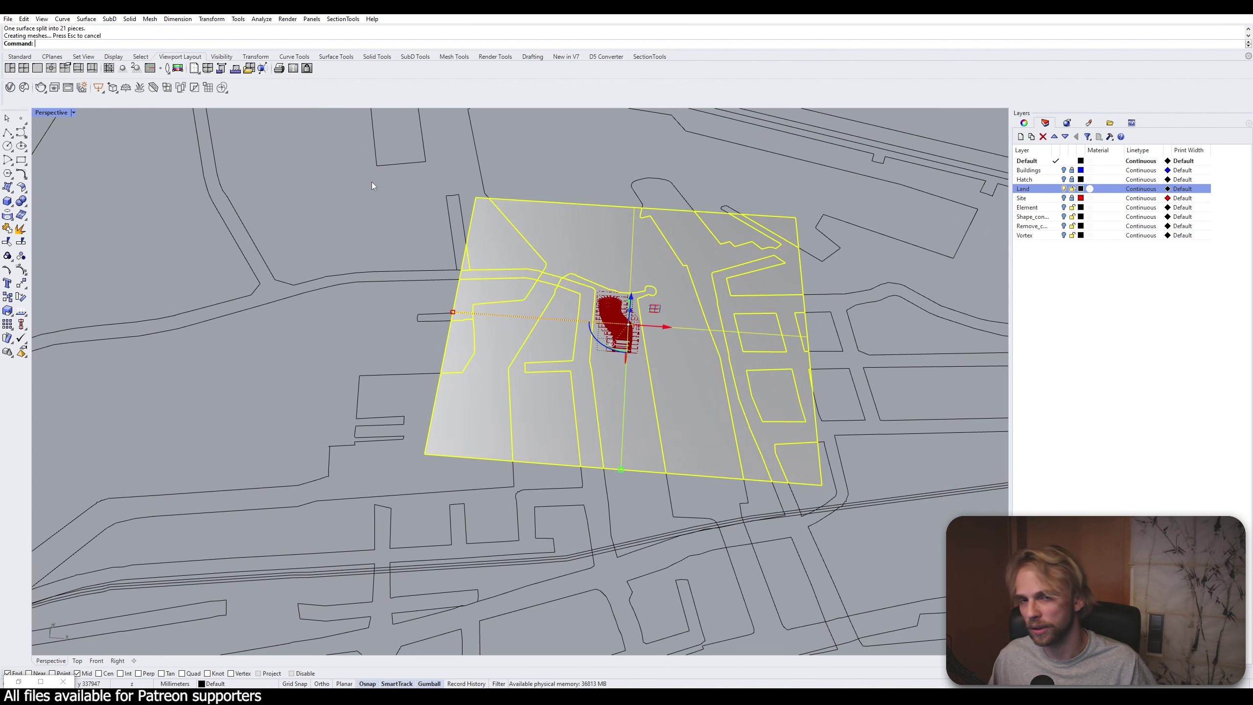
Lock and hide the Land layer, leaving the split plane pieces deselected
left_click(1071, 189)
left_click(1063, 189)
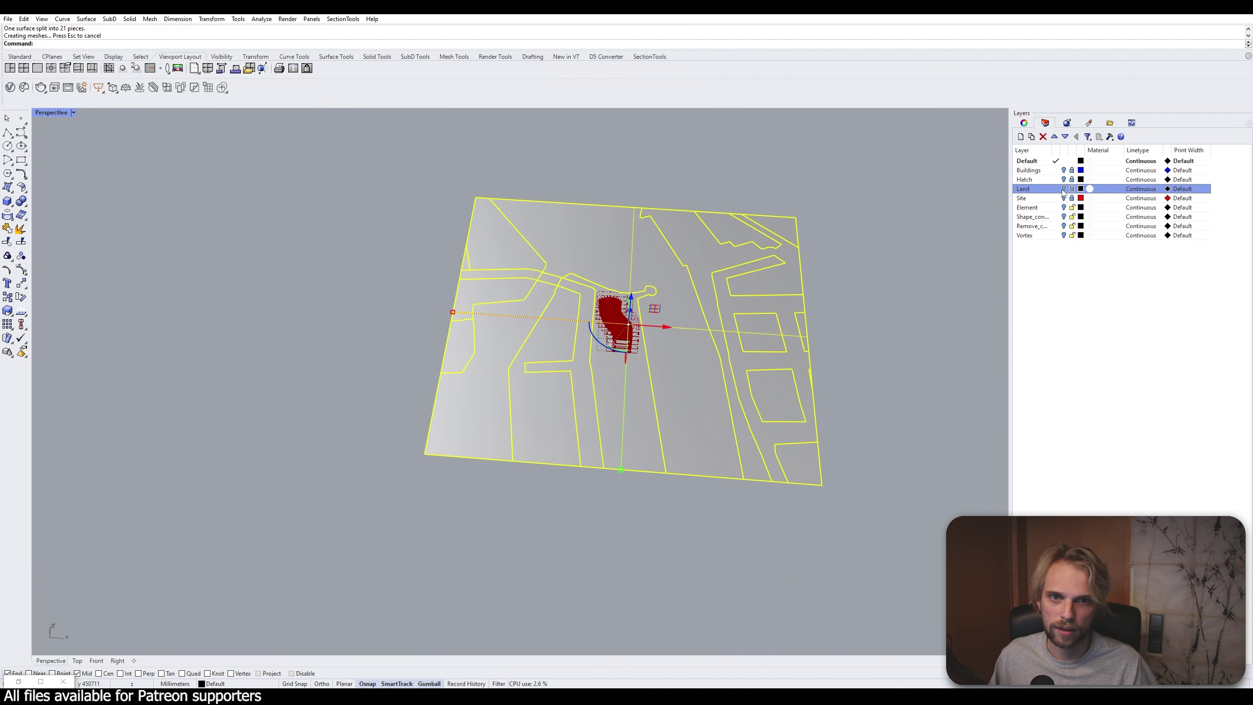
left_click(758, 176)
right_click_drag(577, 254, 511, 252)
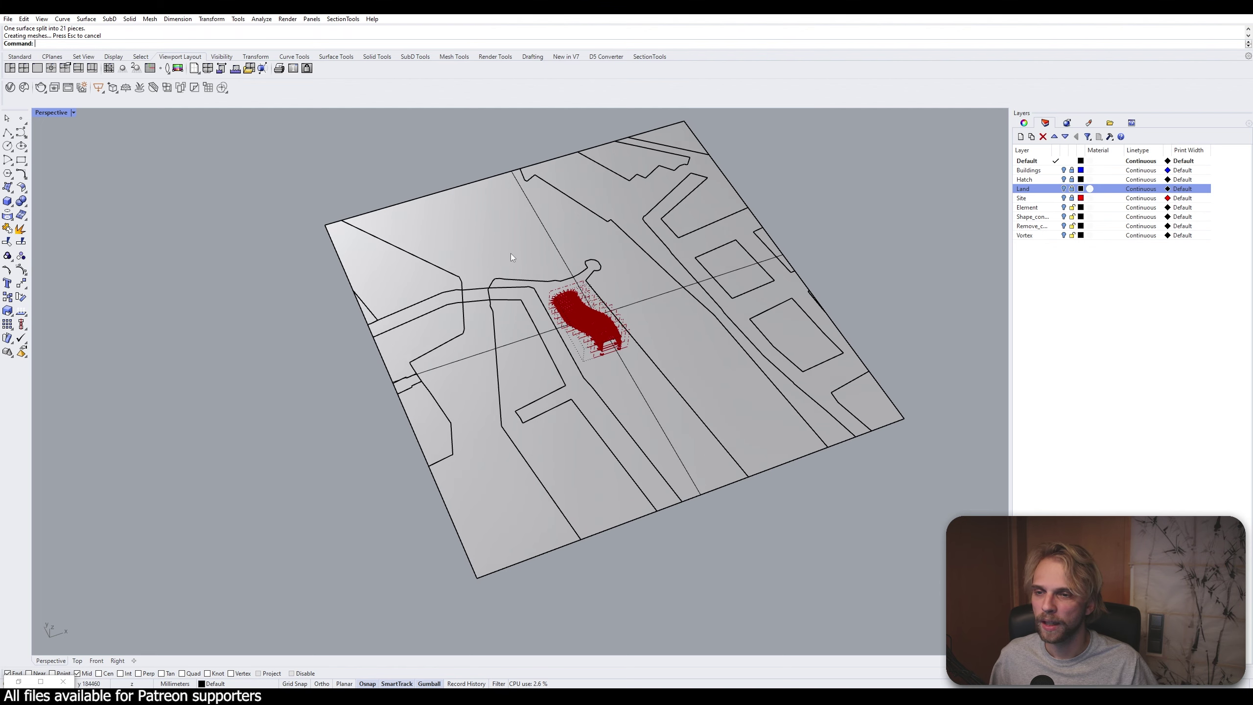
Check the separate split surface pieces beside the building, leaving none of them selected
left_click(693, 380)
left_click(869, 505)
right_click_drag(869, 505, 759, 422)
right_click(760, 423)
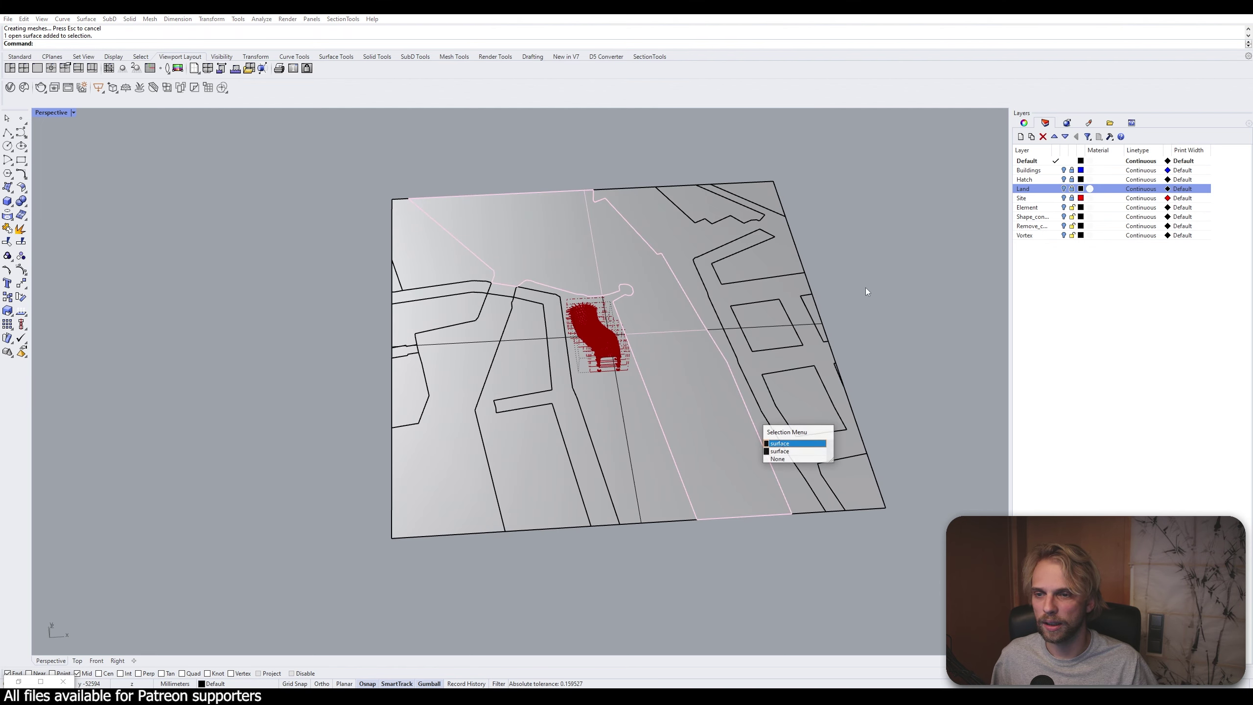
left_click(884, 249)
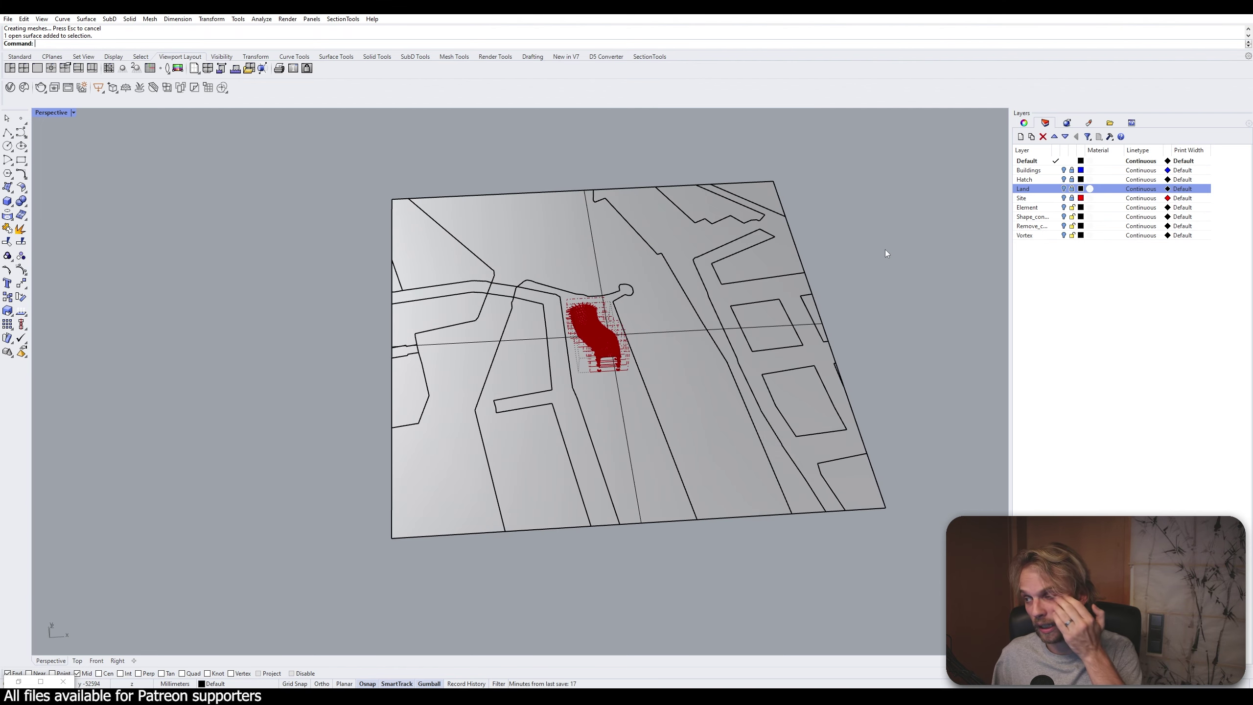
Show the Hatch layer to check its contents, and hide it again
right_click_drag(735, 290, 684, 293)
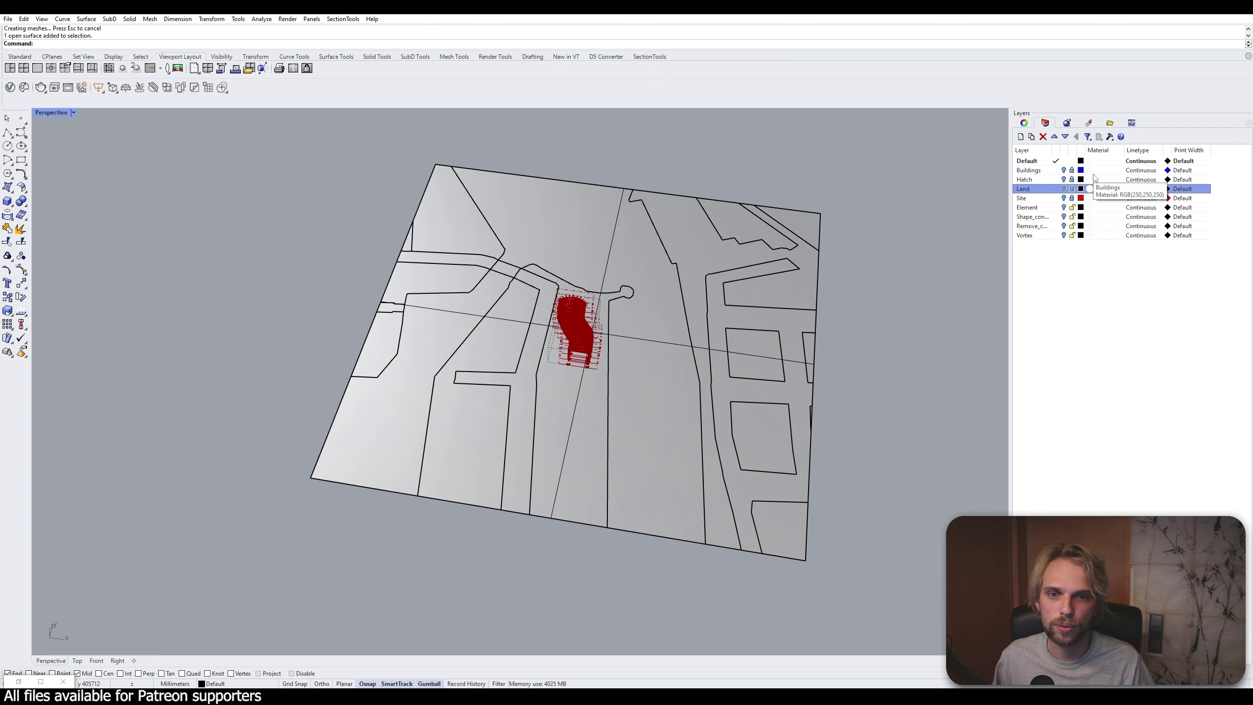
left_click(1064, 180)
mouse_move(686, 355)
right_mouse_down()
mouse_move(686, 340)
mouse_move(686, 368)
mouse_move(686, 315)
mouse_move(686, 356)
mouse_move(622, 382)
mouse_move(732, 352)
right_mouse_up()
left_click(1064, 180)
Join the two large land surfaces on either side of the road with the small piece that connects them
scroll(645, 368, "up", 5)
left_click(734, 330)
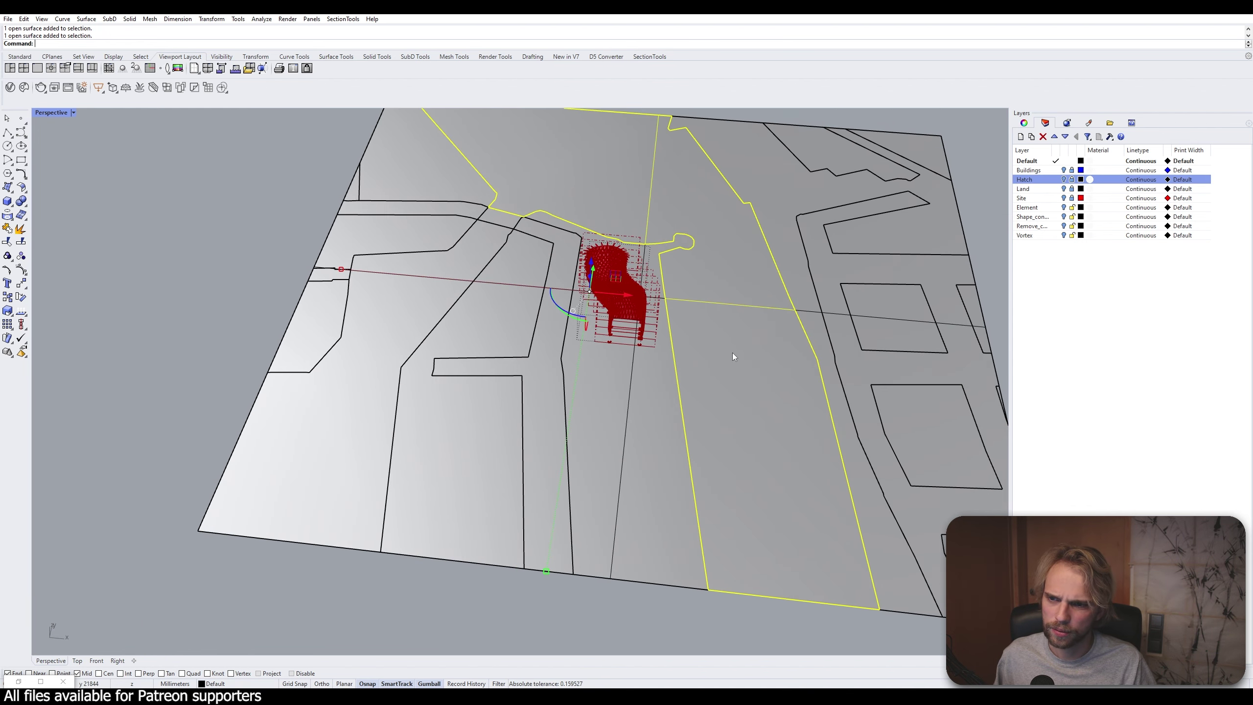
left_click(531, 424)
scroll(493, 242, "up", 3)
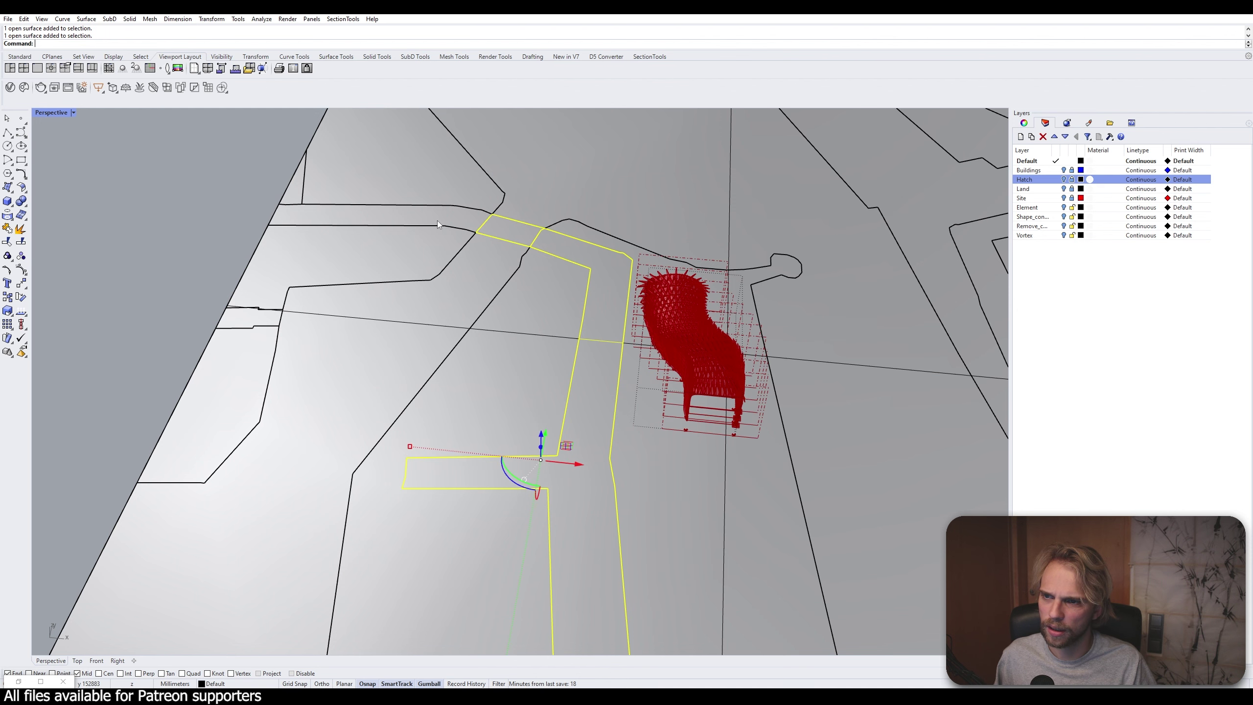
left_click(437, 219, "shift")
left_click(375, 342)
left_click(524, 222, "shift")
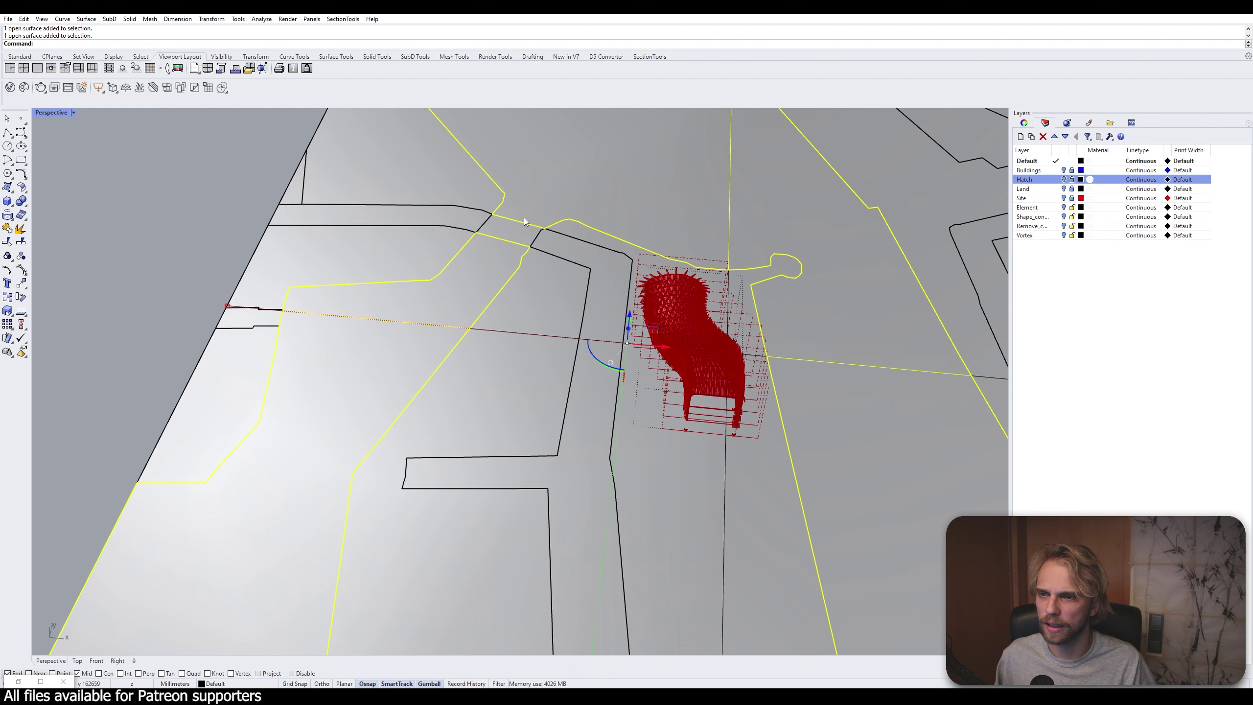
scroll(513, 237, "down", 5)
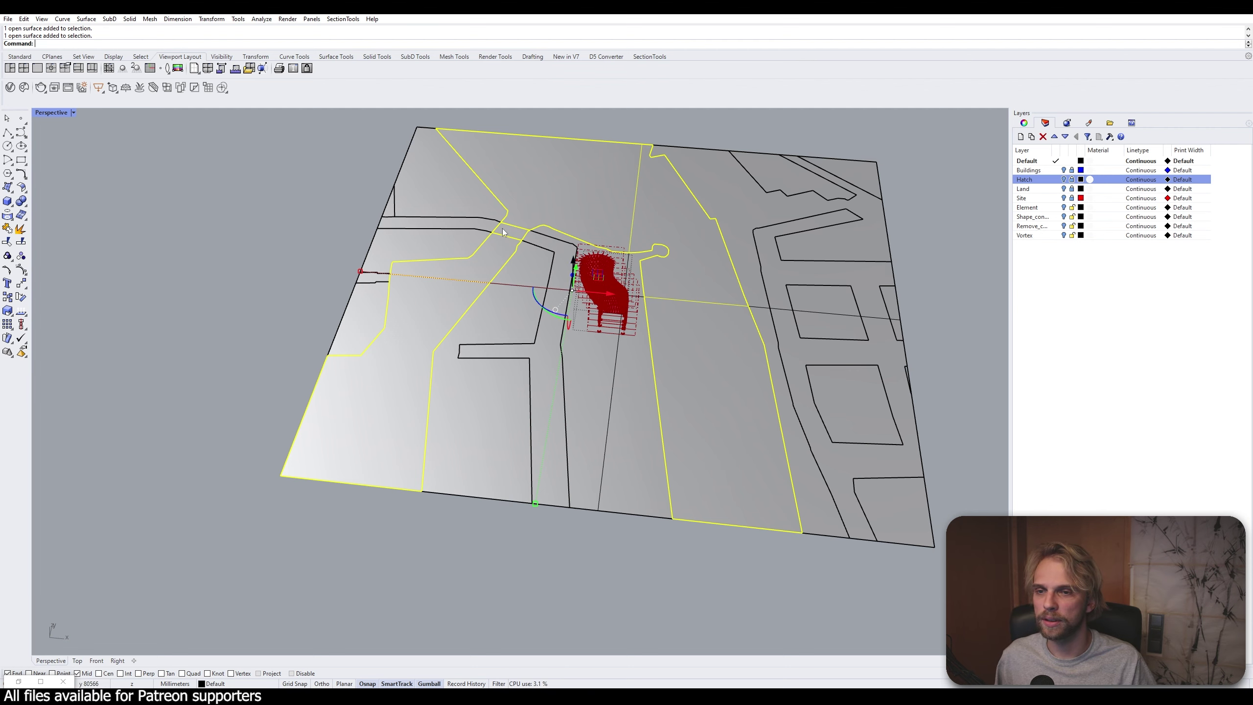
right_click_drag(509, 332, 608, 278)
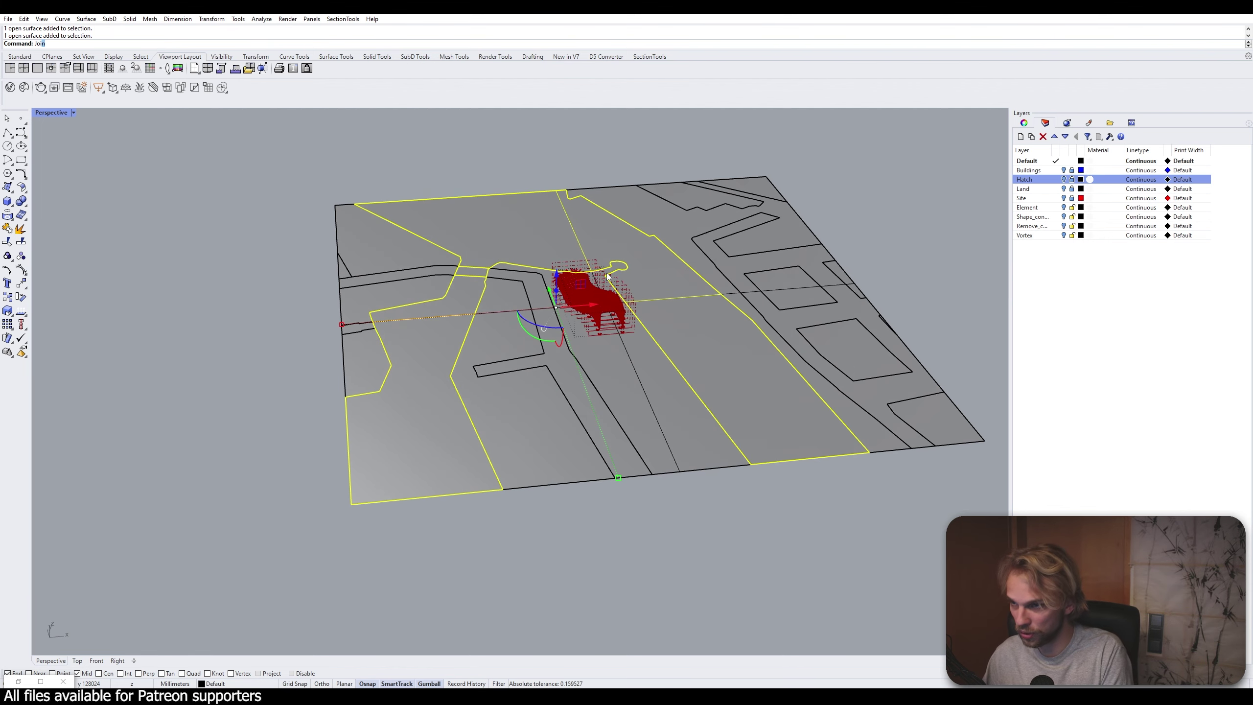
key("Return")
Merge the coplanar faces of the joined land surface with MergeAllCoplanarFaces
type("Mera")
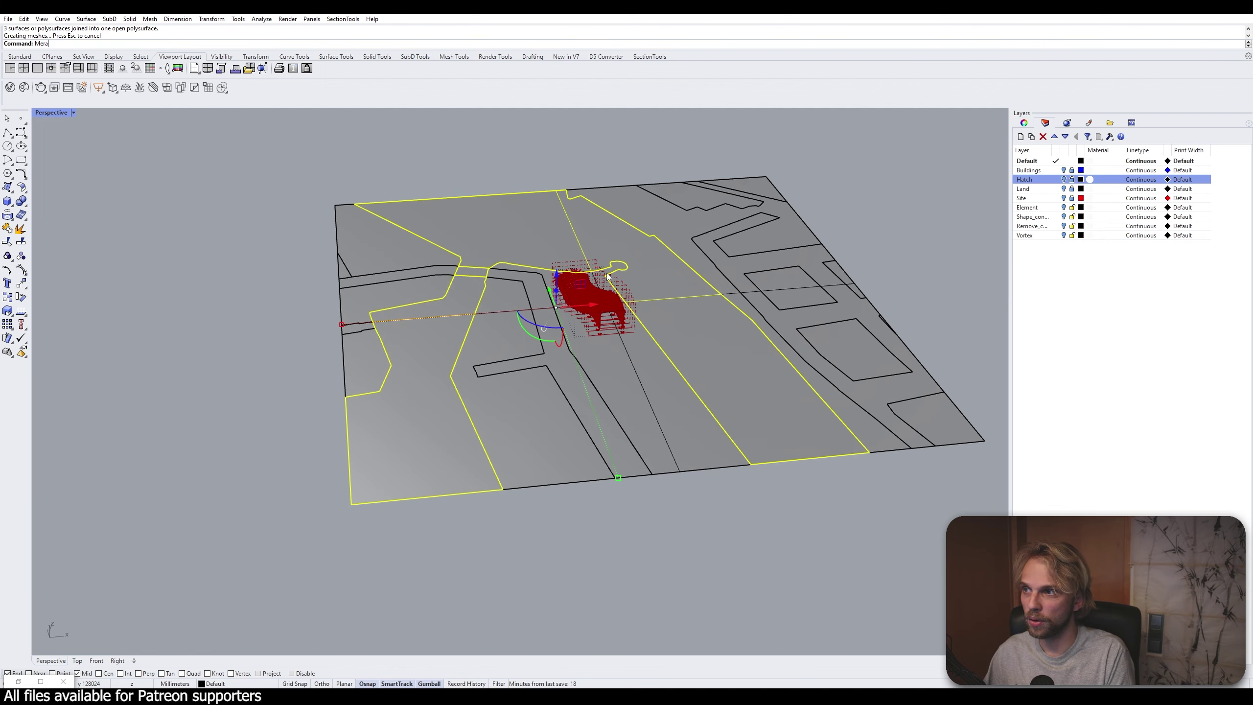
key("BackSpace")
type("geAllCoplanarFaces")
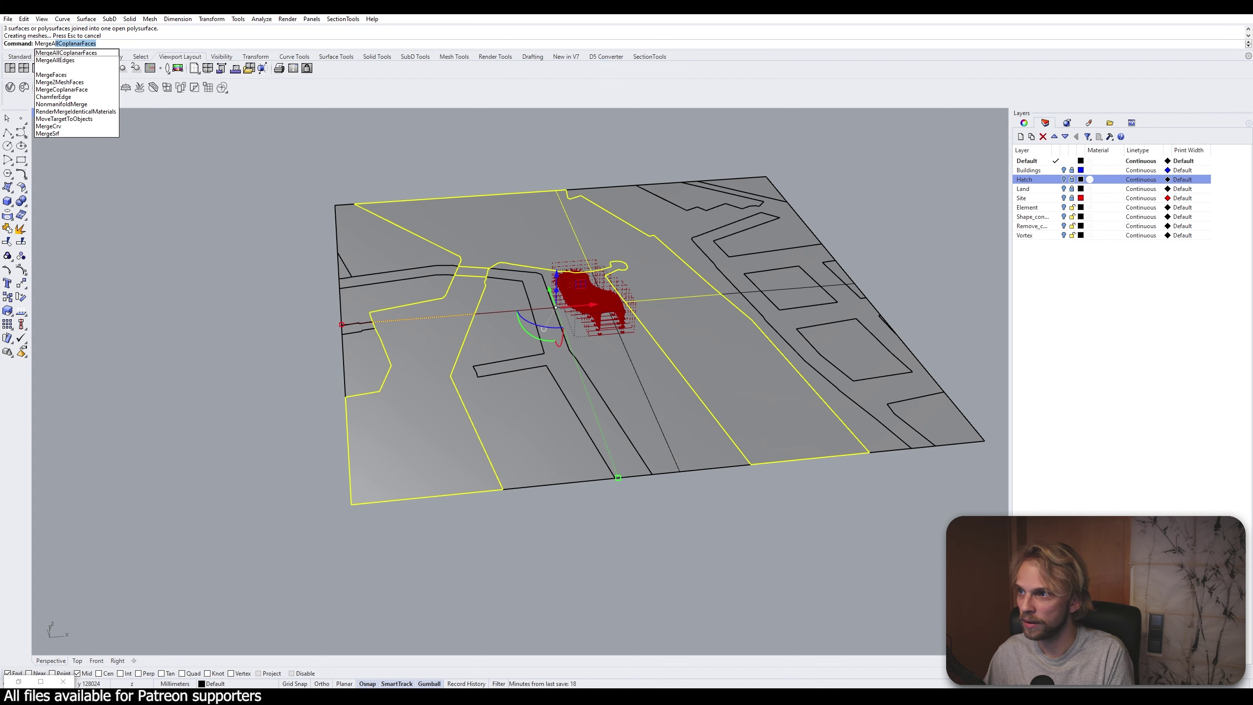
key("Return")
left_click(510, 282)
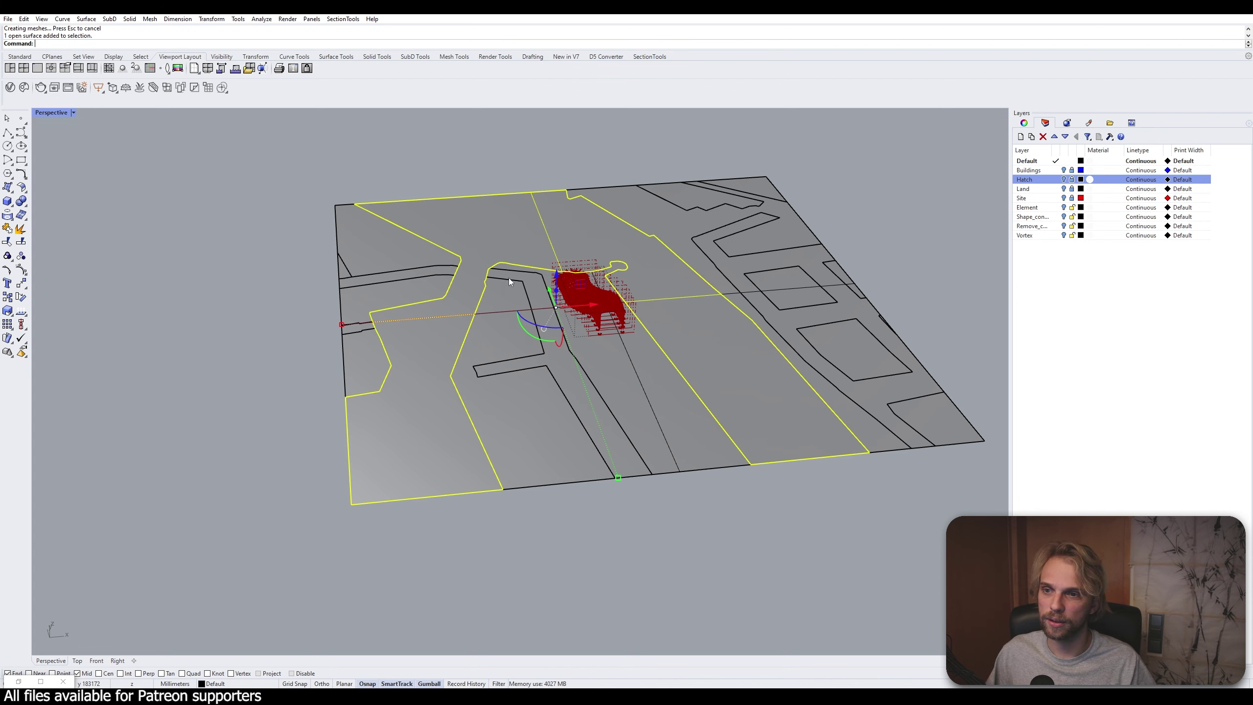
right_click_drag(510, 282, 541, 273)
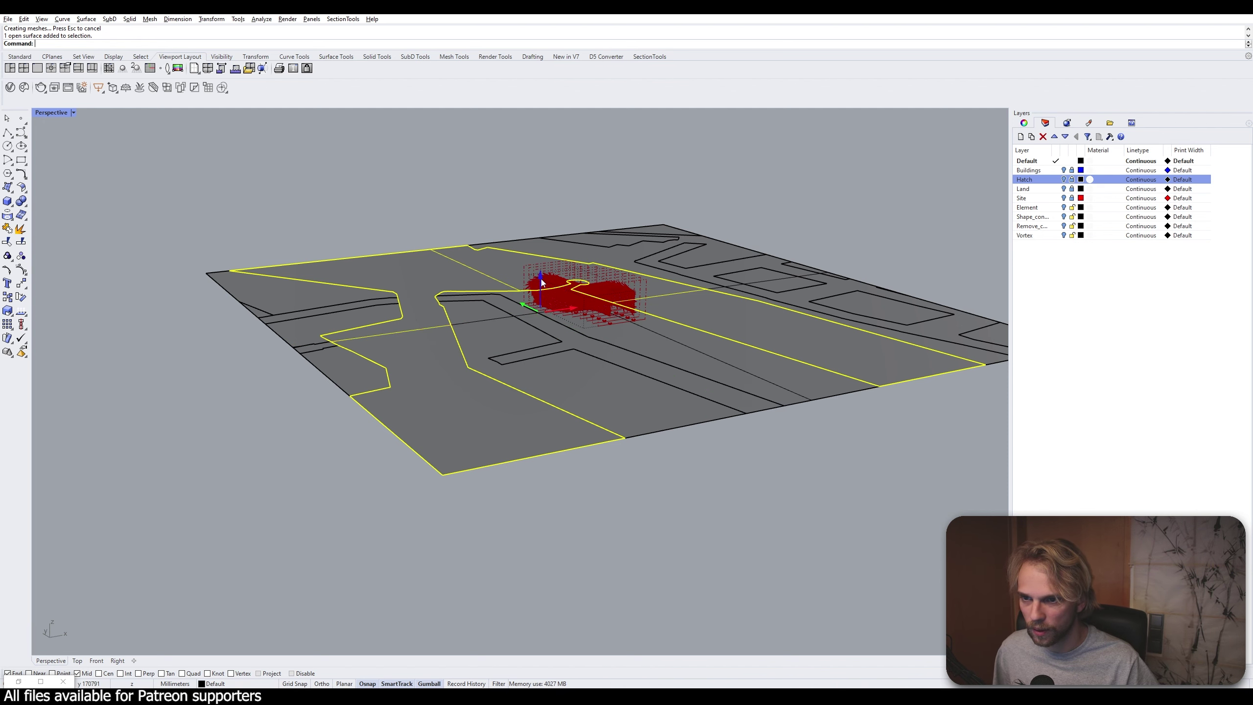
left_click_drag(540, 279, 541, 290)
left_click(698, 479)
right_click_drag(685, 439, 482, 434)
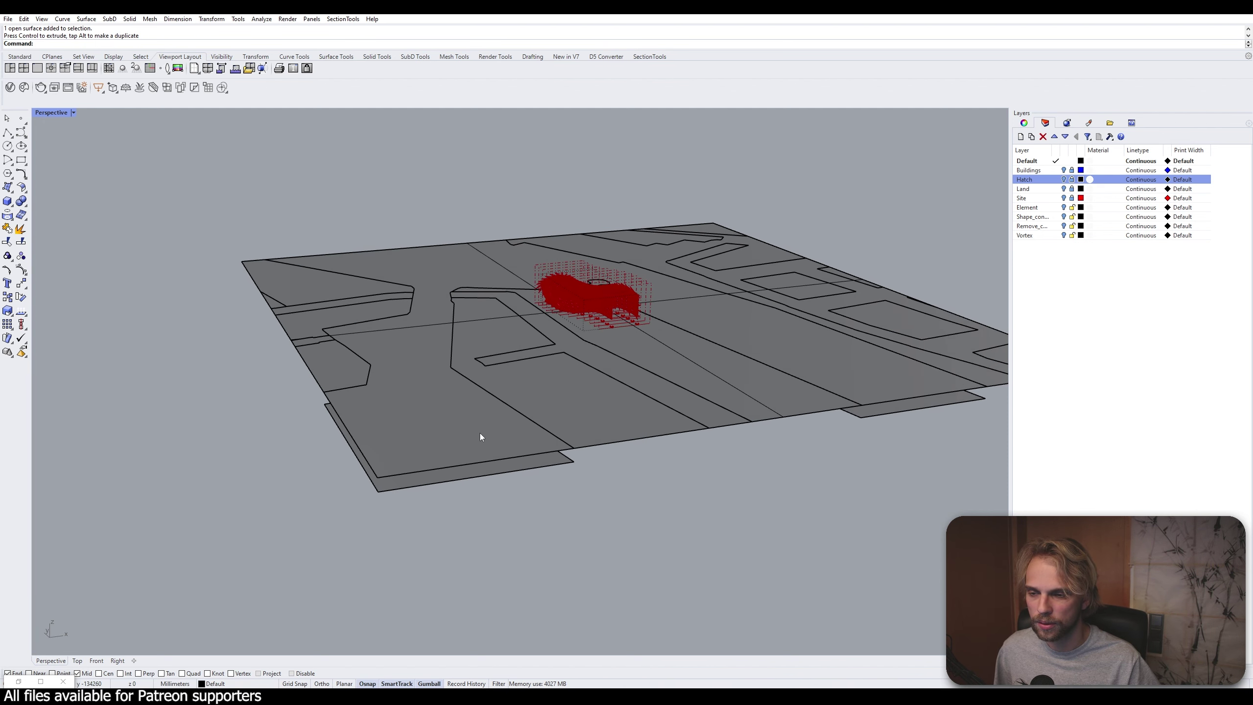
left_click(465, 481)
key("Delete")
Extrude the merged land surface vertically into a thin solid slab
left_click(452, 445)
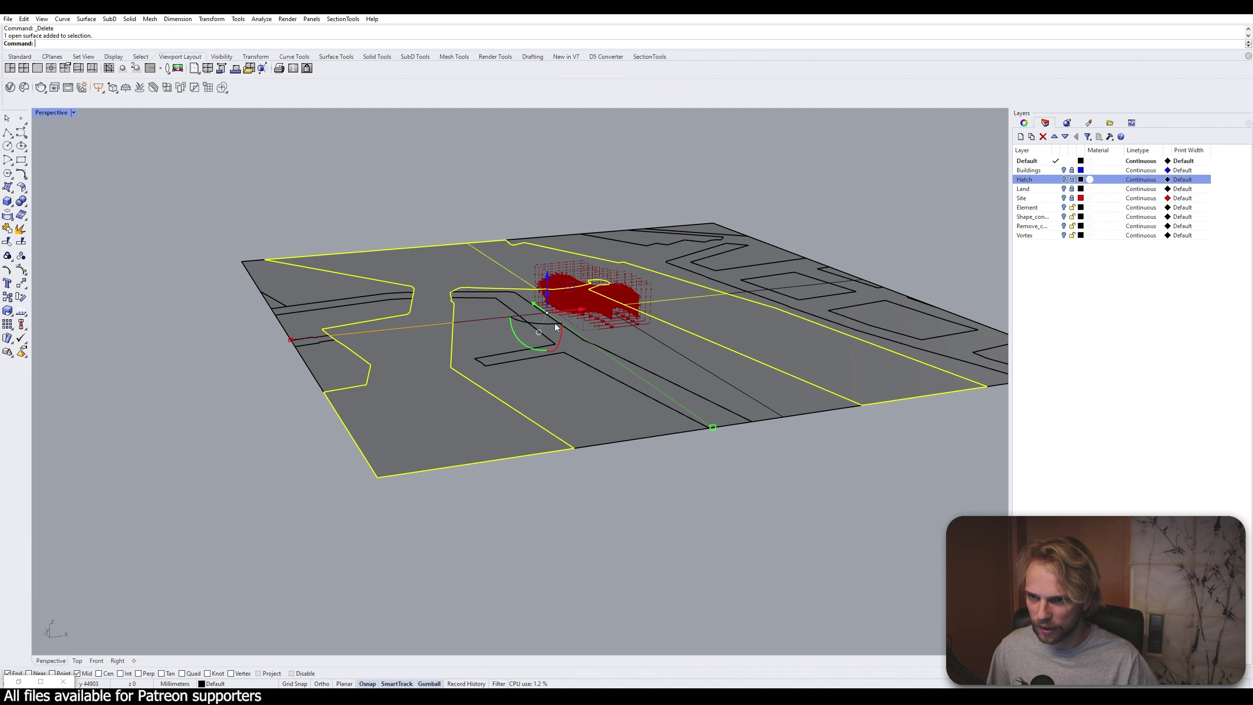
left_click(549, 296)
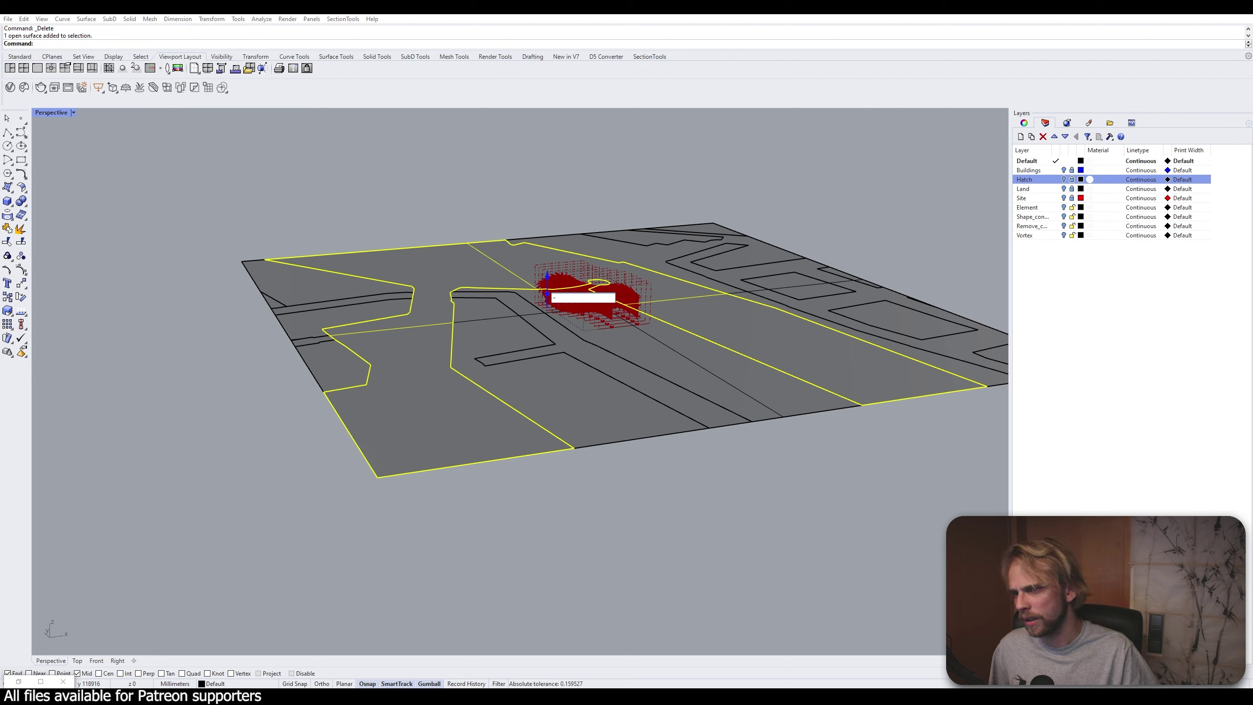
key("Return")
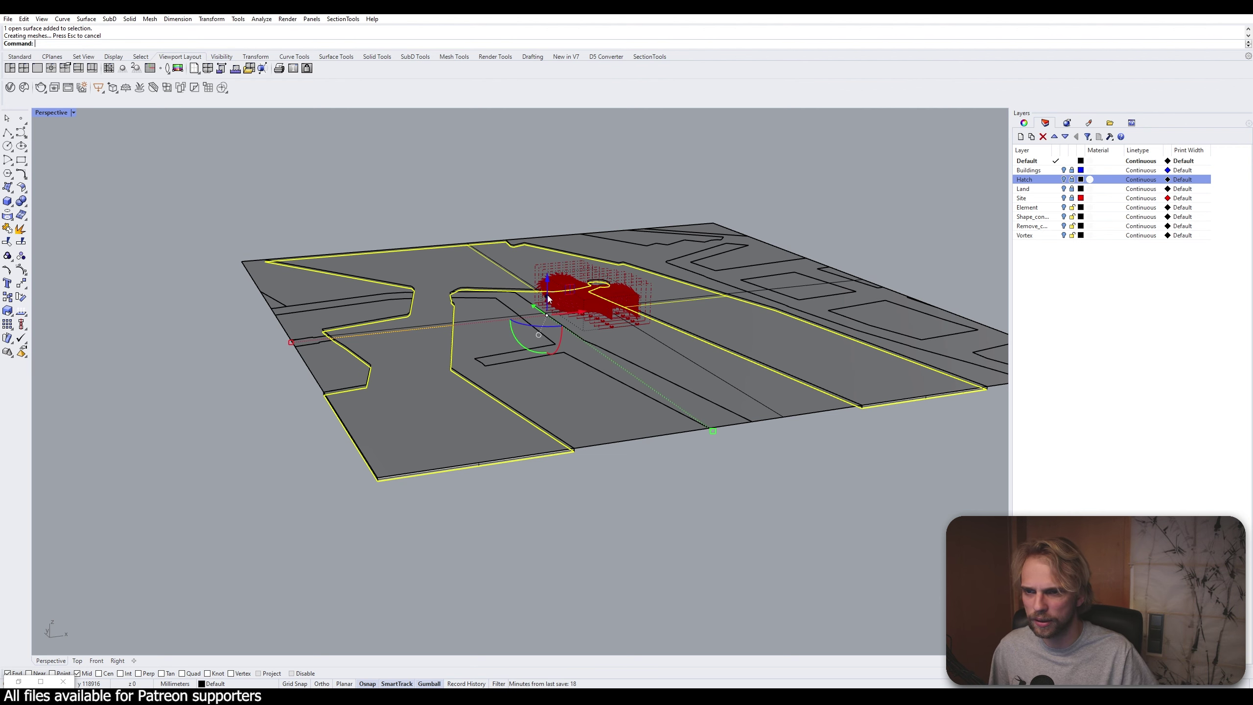
left_click(622, 482)
Examine the extruded land slab's thickness and outline up close and from afar, leaving it deselected
scroll(528, 450, "up", 7)
left_click(527, 450)
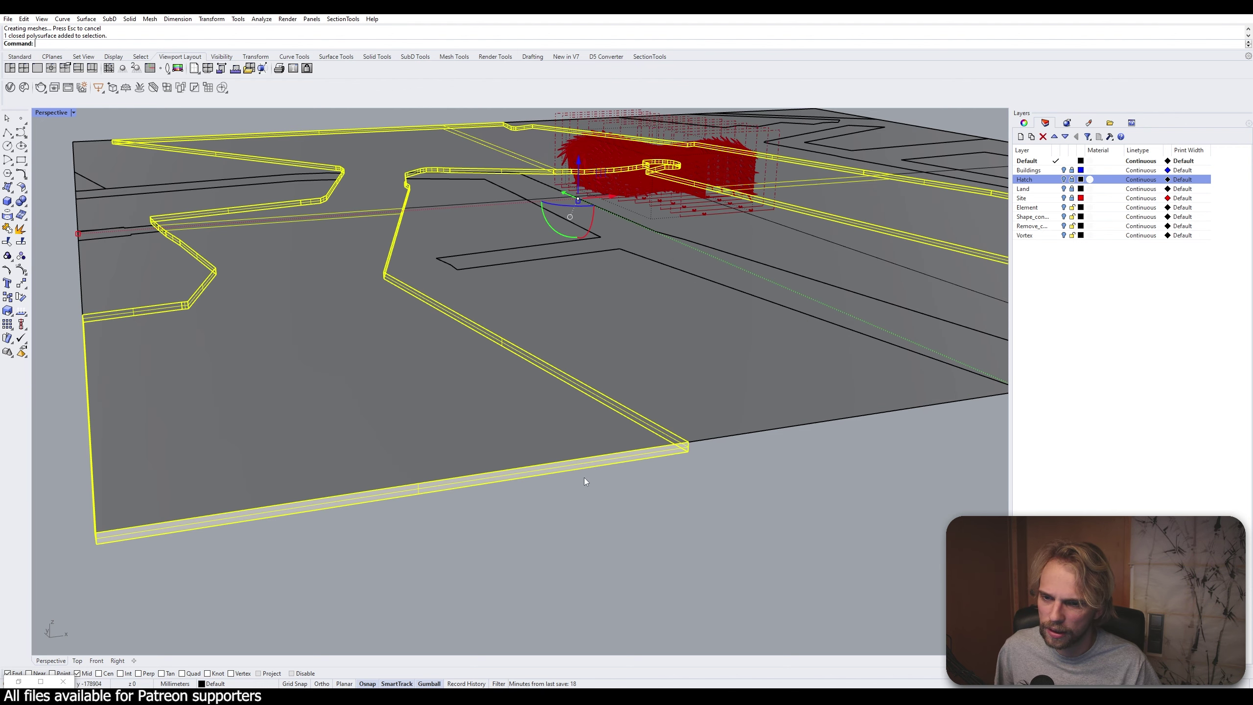
left_click(583, 478)
left_click(453, 402)
scroll(558, 437, "down", 8)
right_click_drag(558, 438, 483, 449)
left_click(653, 534)
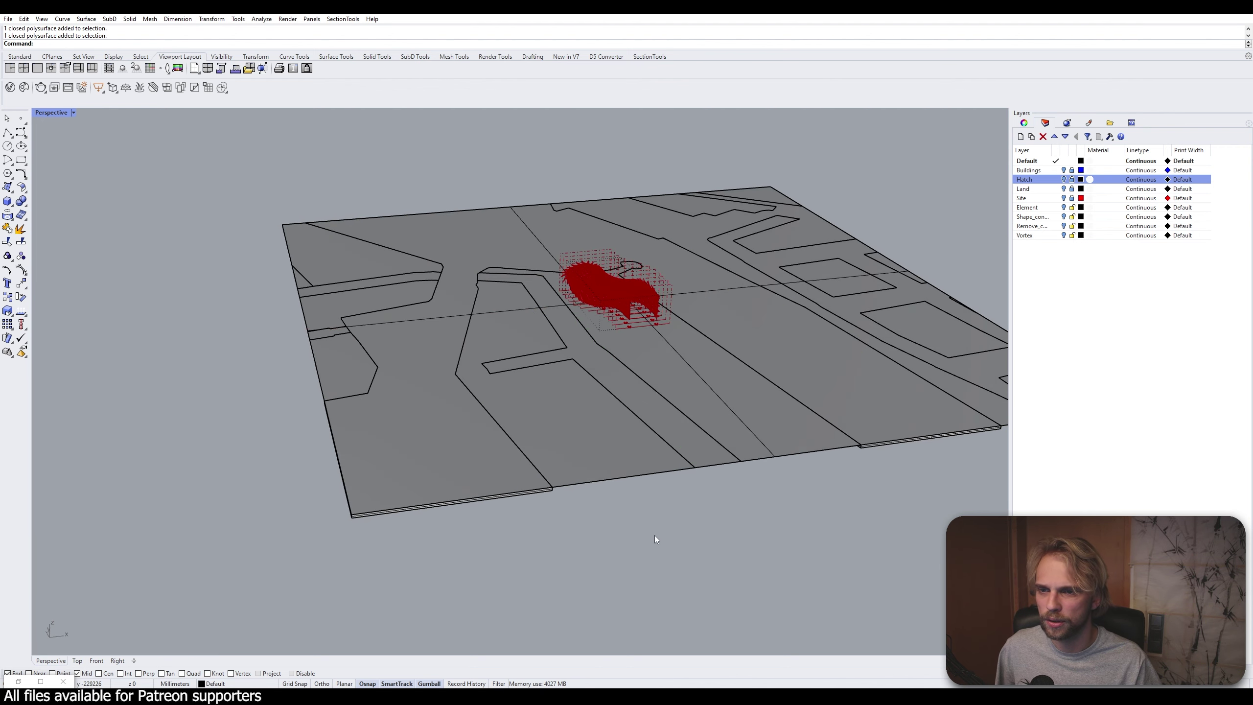
left_click(456, 470)
left_click(593, 533)
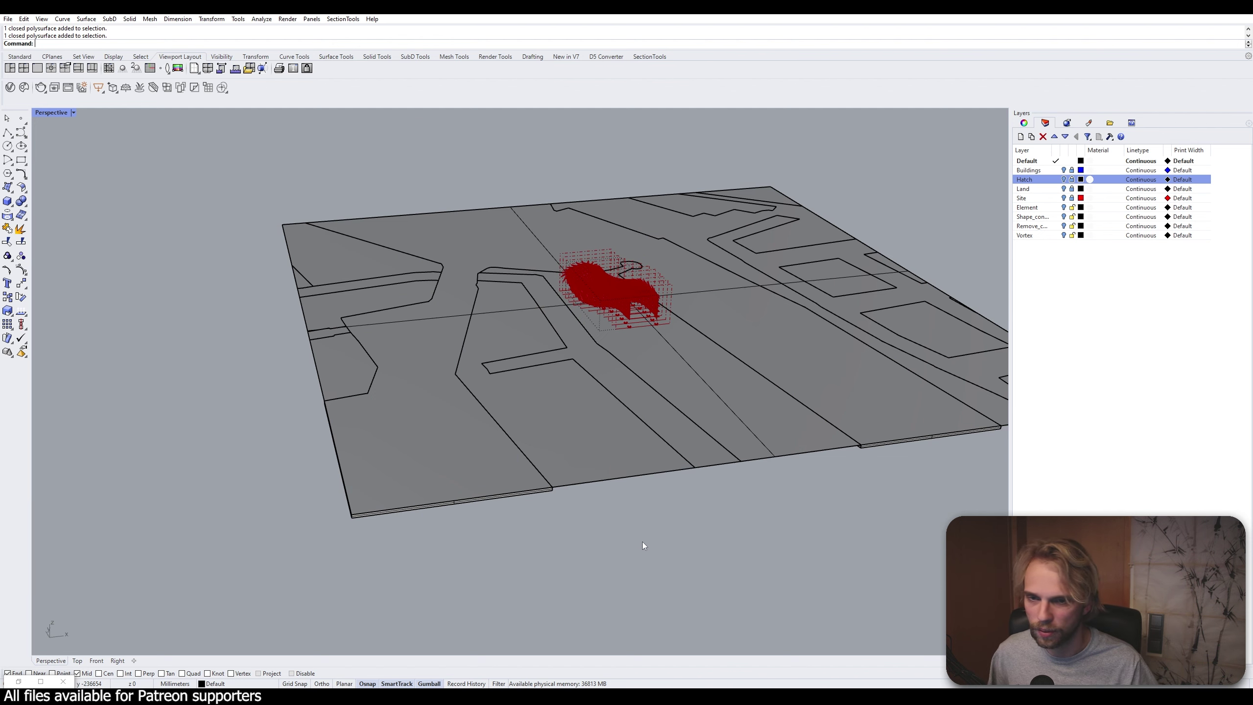
left_click(476, 431)
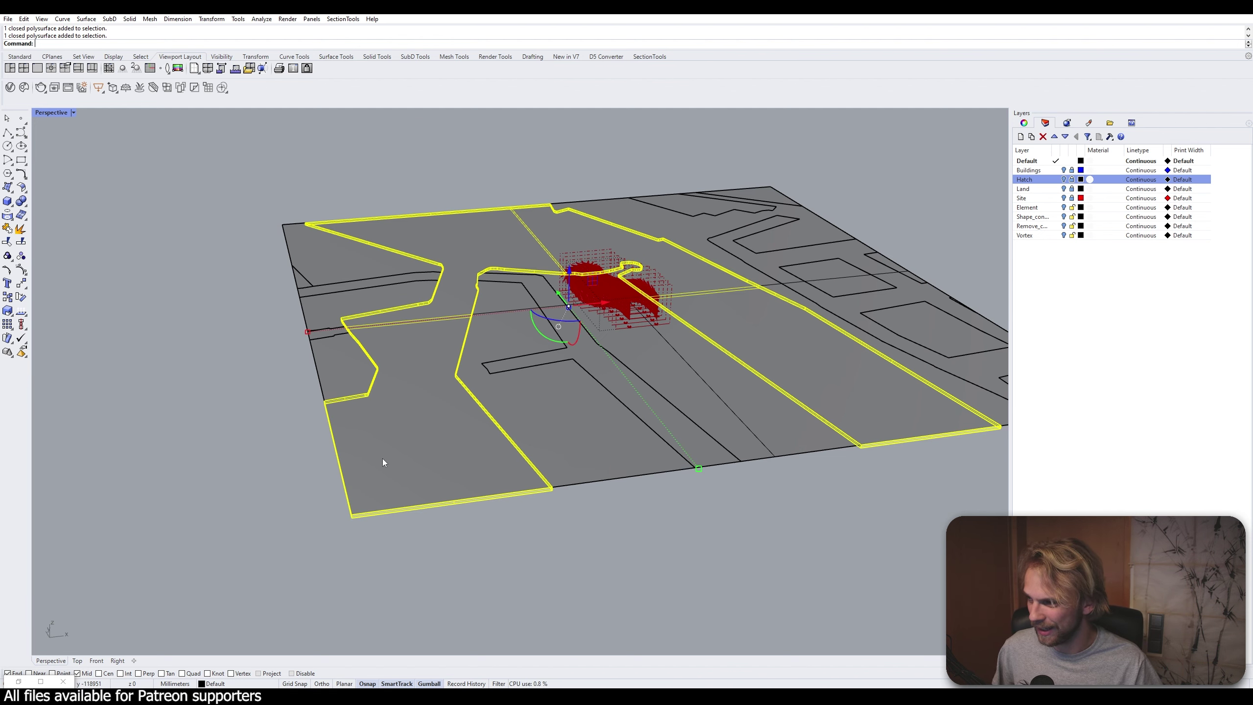
left_click(628, 509)
Select the branching surface beside the building and the small surface pieces along the plane's west edge
scroll(636, 484, "up", 6)
left_click(598, 417)
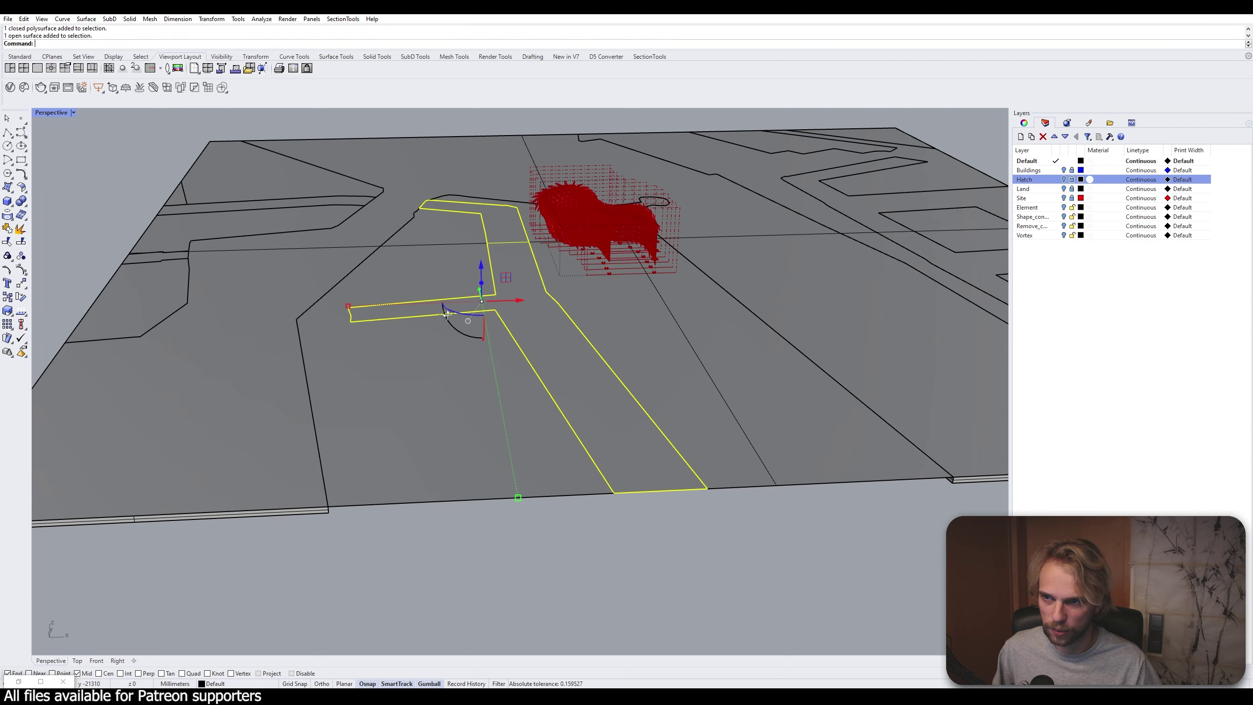
right_click_drag(598, 417, 409, 244)
left_click(325, 237, "shift")
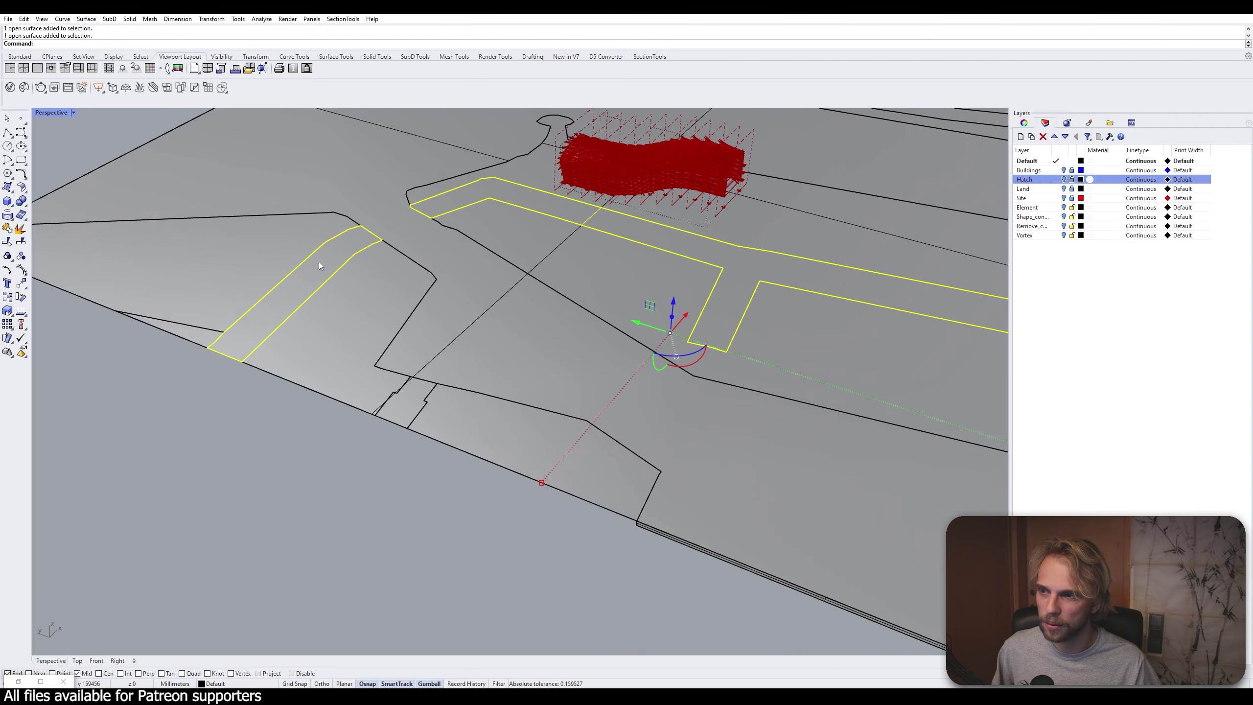
scroll(243, 339, "up", 6)
left_click(197, 342, "shift")
scroll(232, 351, "down", 7)
right_click_drag(406, 378, 340, 390)
scroll(331, 390, "up", 5)
scroll(331, 386, "down", 8)
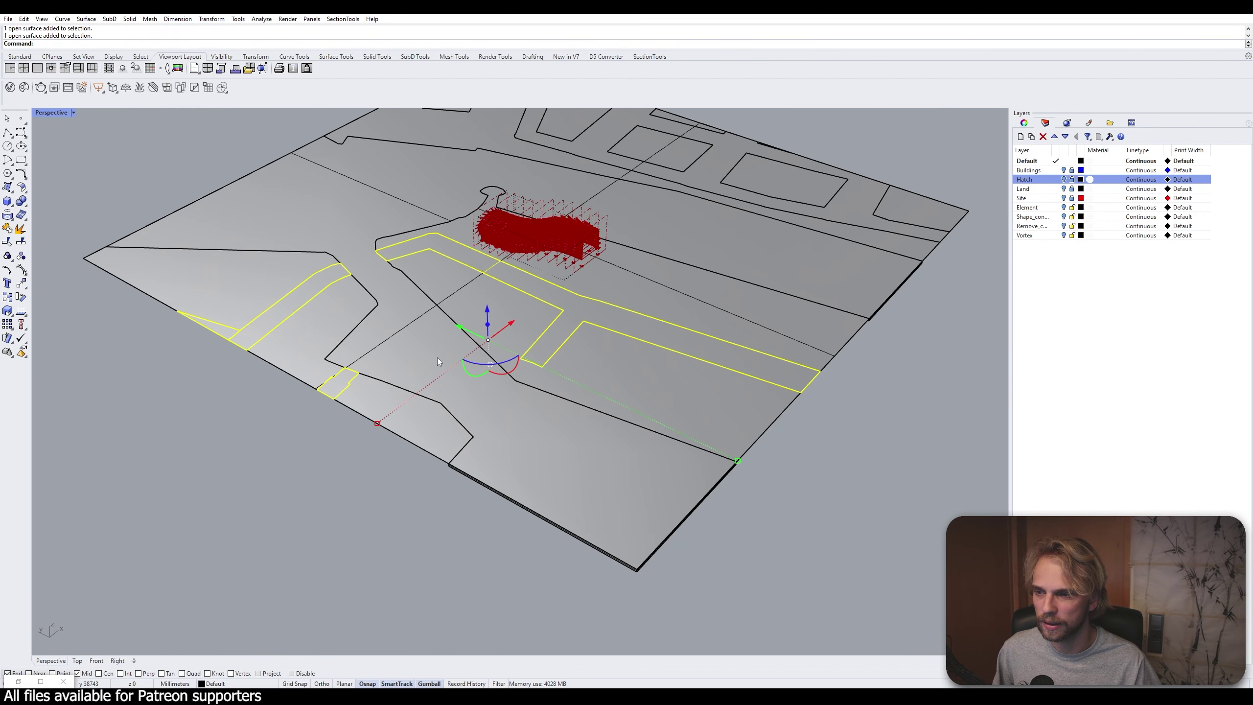
Add the long strip surface east of the building to the selection, excluding the surface that surrounds the blocks
right_click_drag(437, 357, 671, 274)
scroll(669, 257, "up", 2)
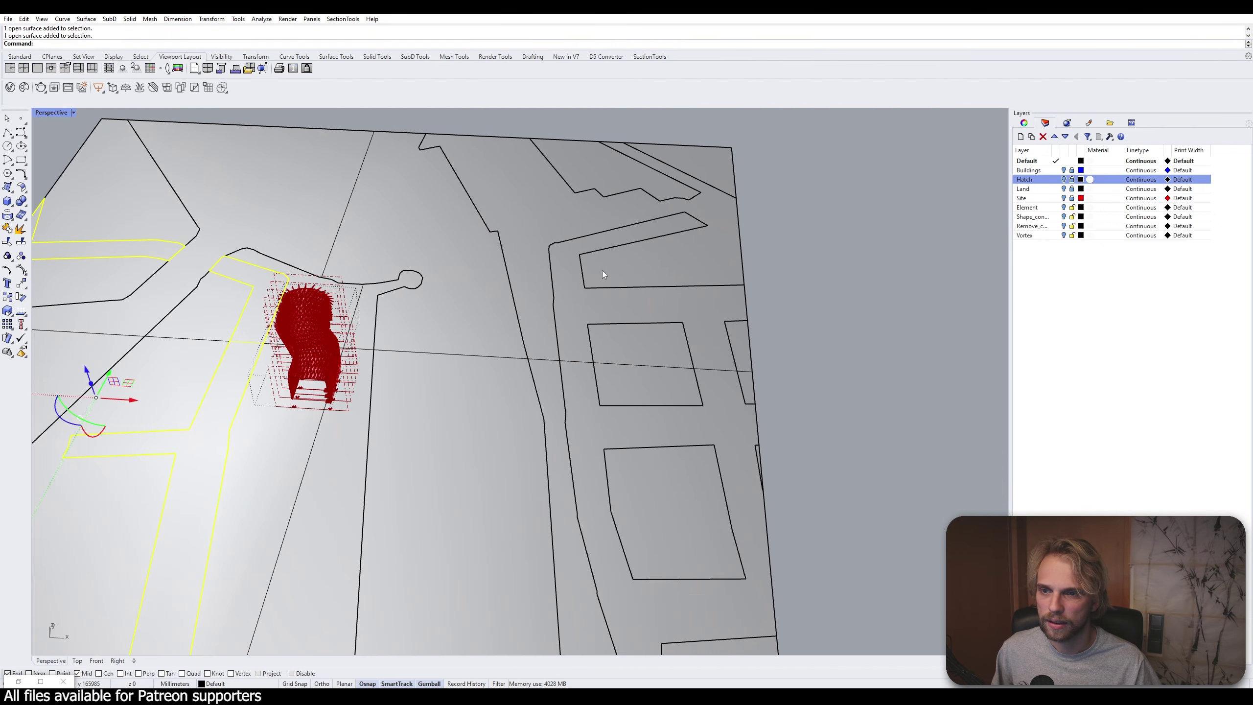
scroll(580, 309, "down", 6)
scroll(599, 330, "up", 3)
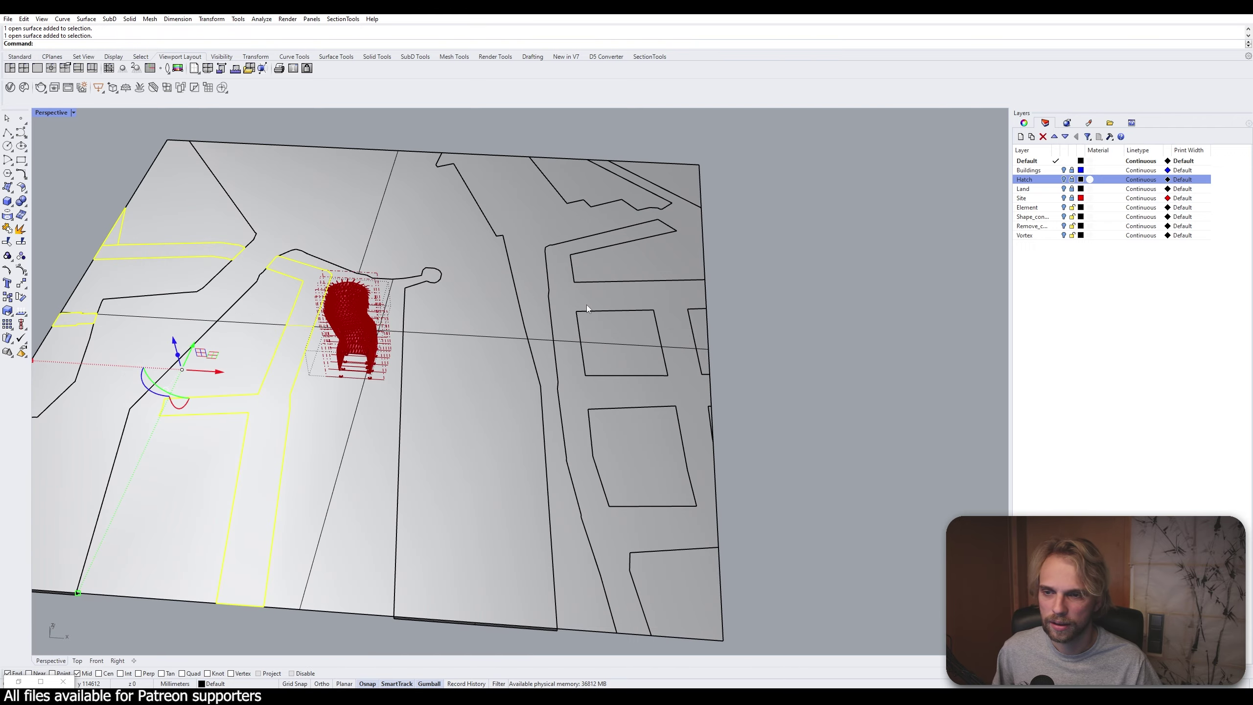
left_click(650, 292, "shift")
right_click_drag(650, 292, 572, 340)
scroll(641, 326, "up", 2)
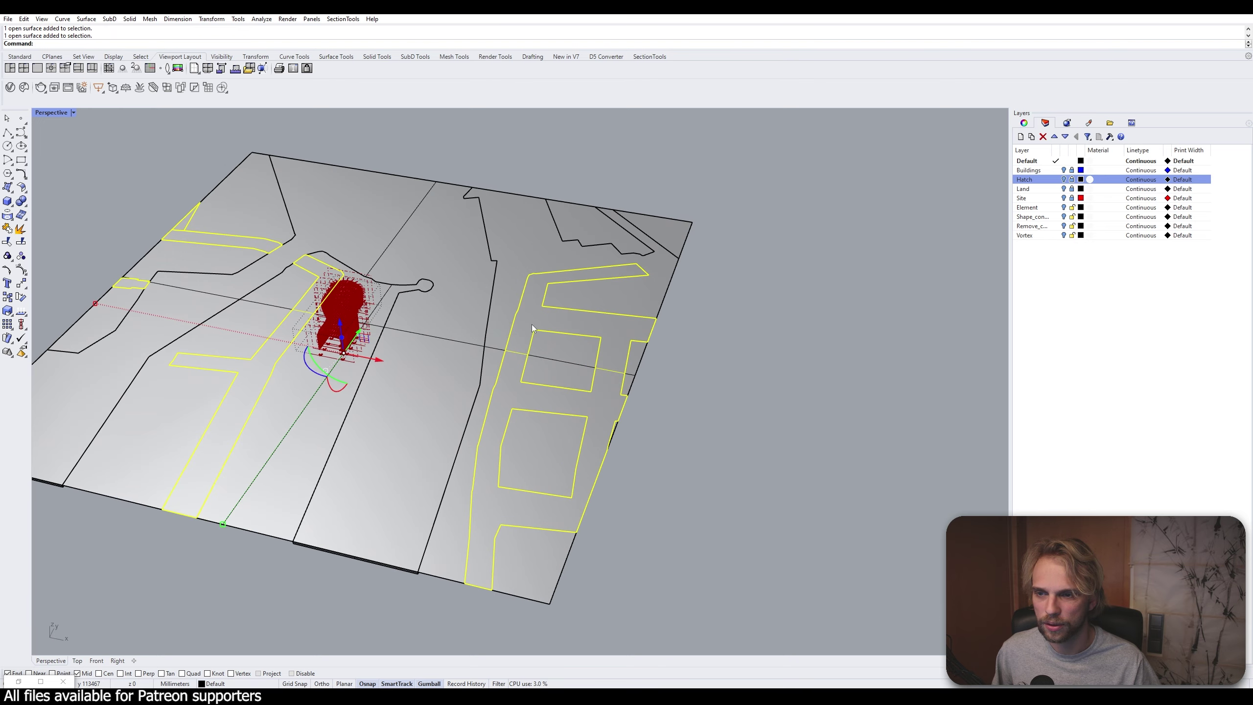
left_click(537, 330, "ctrl")
left_click(510, 266, "shift")
scroll(510, 266, "down", 4)
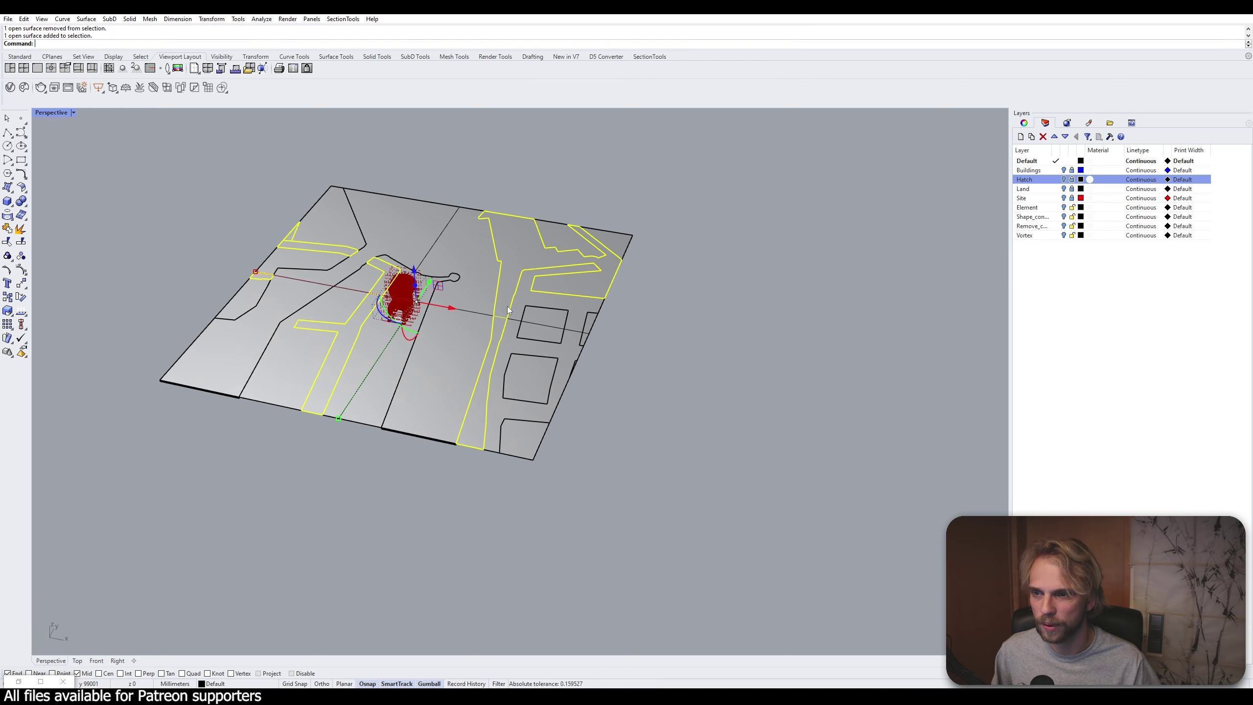
Extrude the selected surfaces vertically into very thin slabs and deselect them
right_click_drag(507, 305, 515, 376)
scroll(515, 376, "up", 3)
right_click_drag(527, 325, 607, 293)
right_click_drag(441, 279, 456, 257)
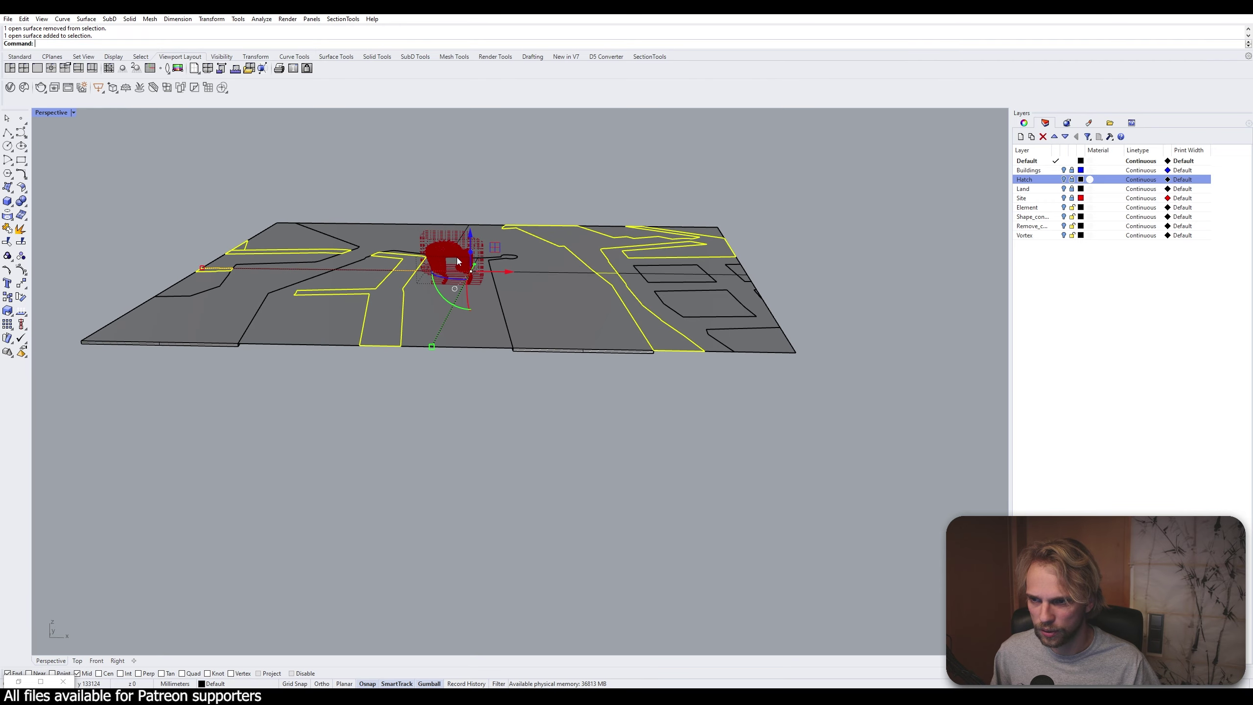
scroll(456, 256, "up", 3)
left_click(479, 264)
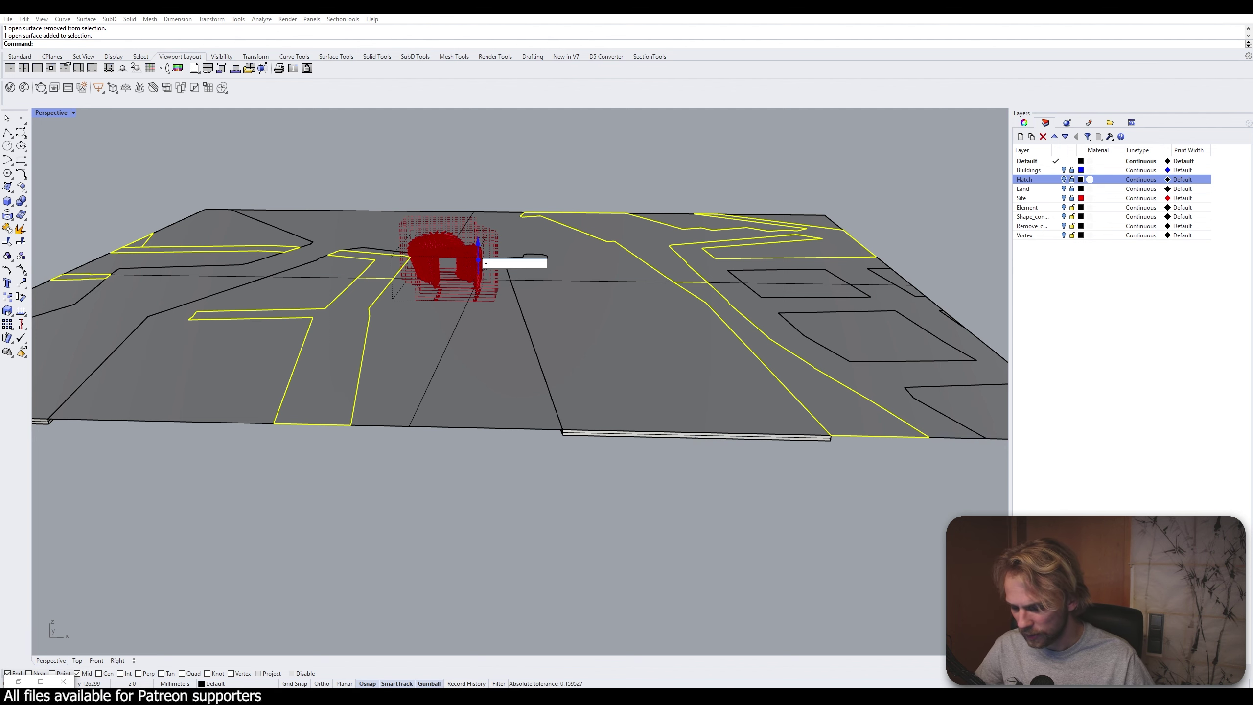
key("Return")
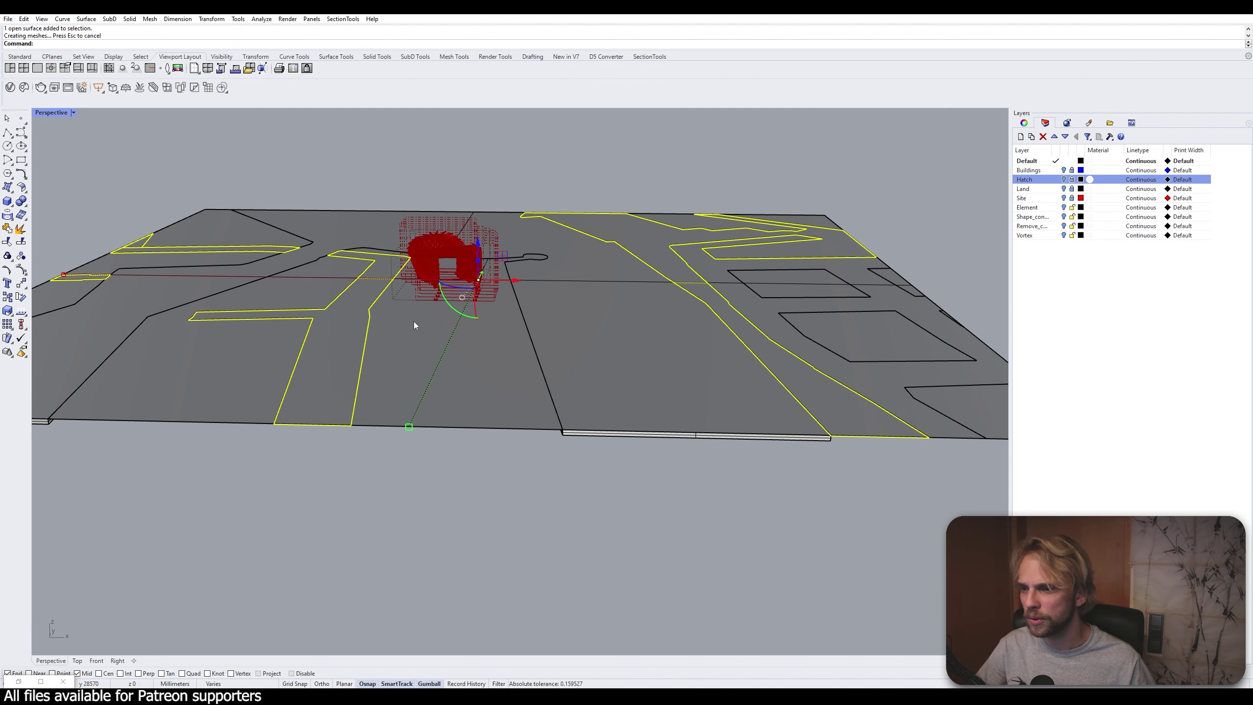
left_click(310, 452)
Delete the leftover unextruded surface around the branching slab next to the building
scroll(310, 444, "up", 8)
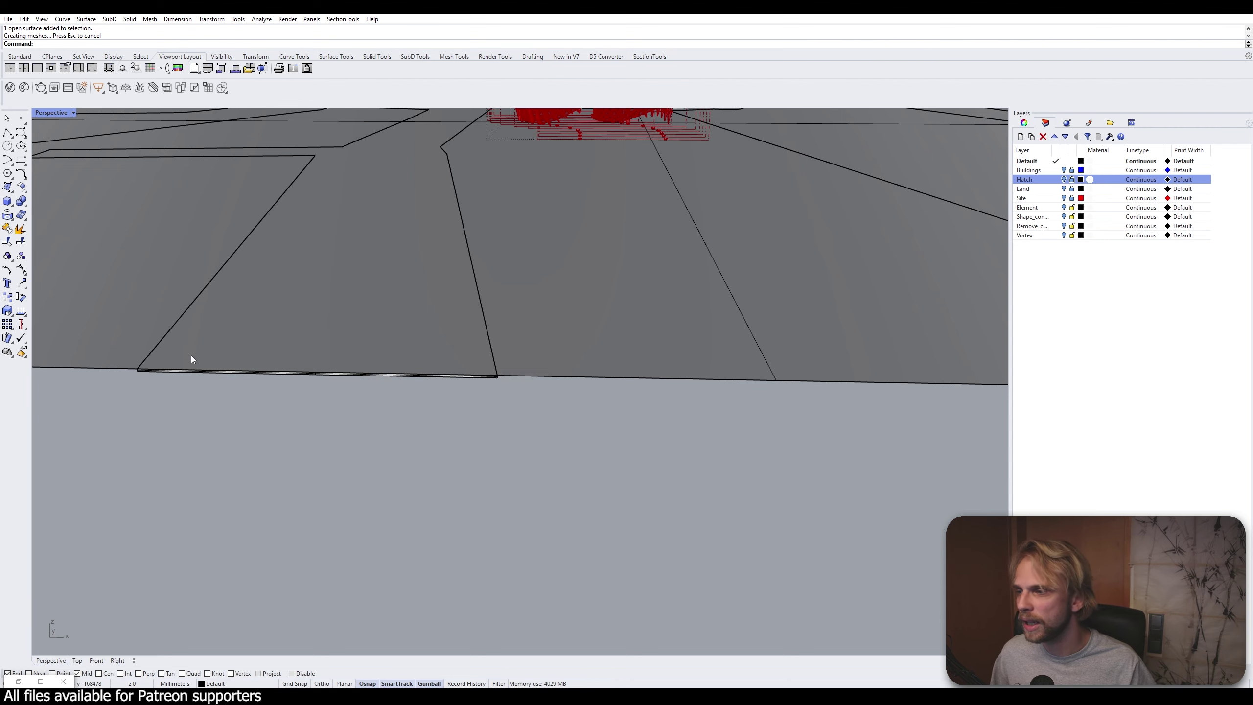
scroll(191, 354, "down", 8)
right_click_drag(299, 327, 461, 322)
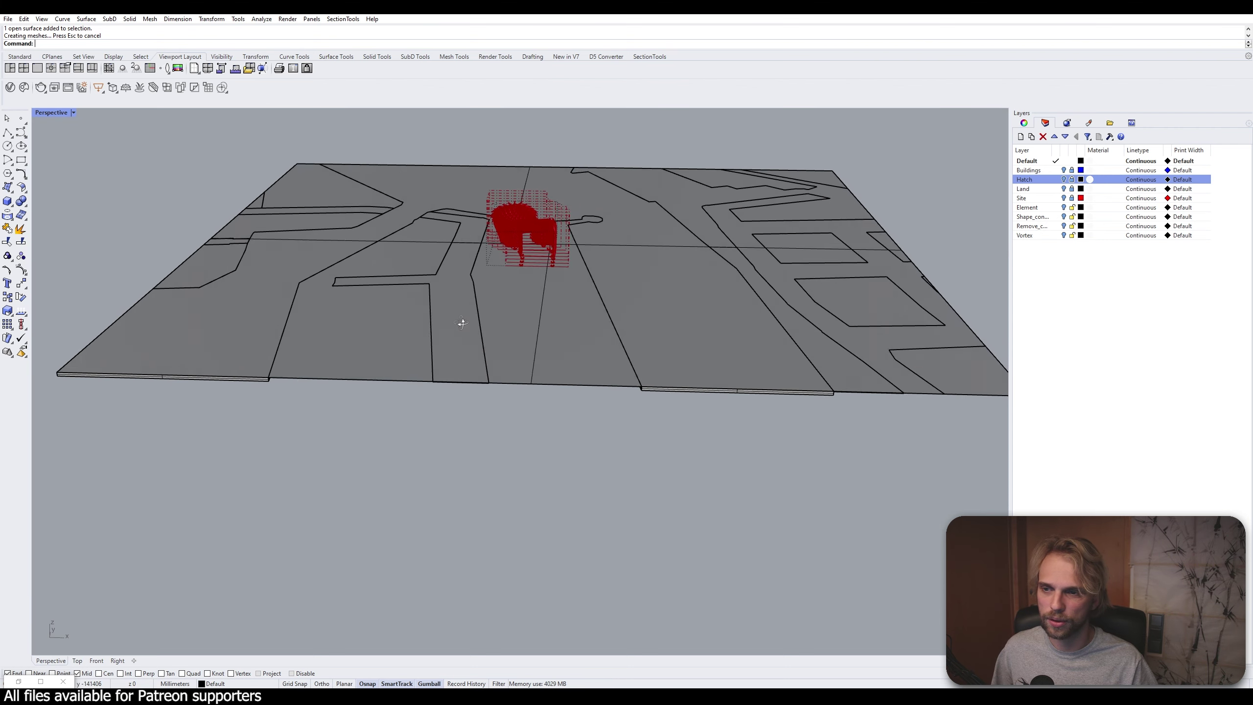
left_click(337, 388)
key("Escape")
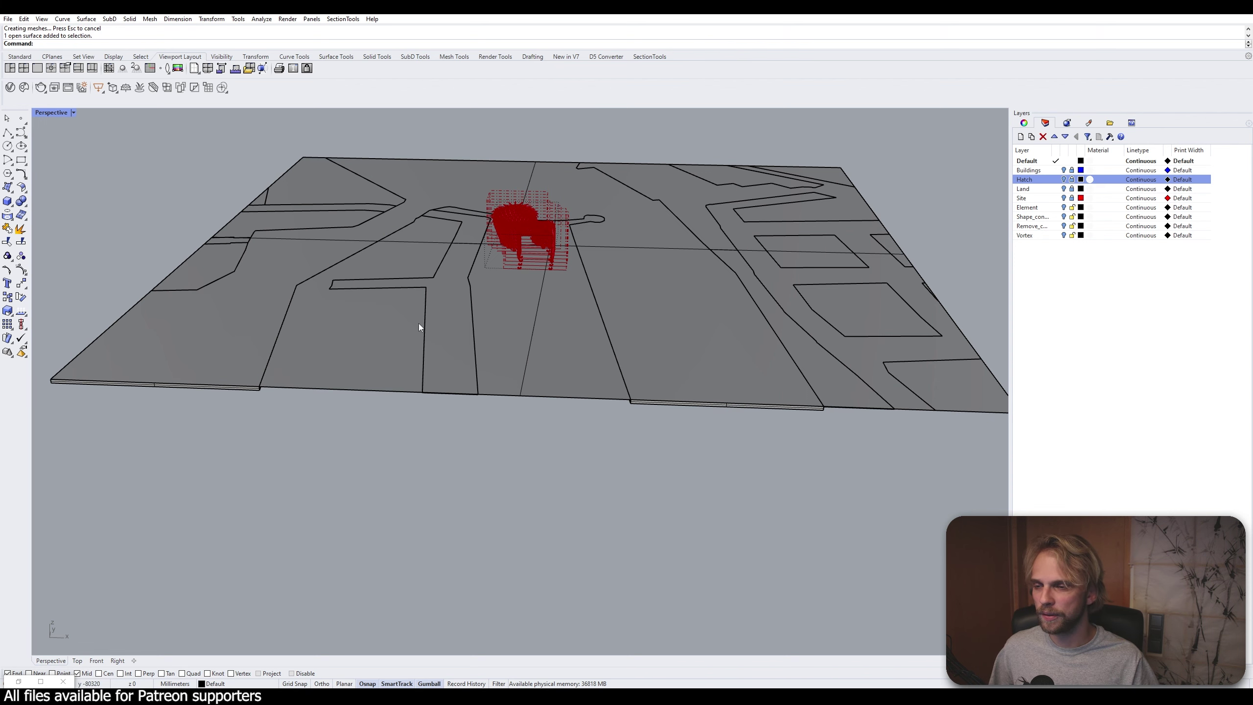
left_click(342, 332)
key("Delete")
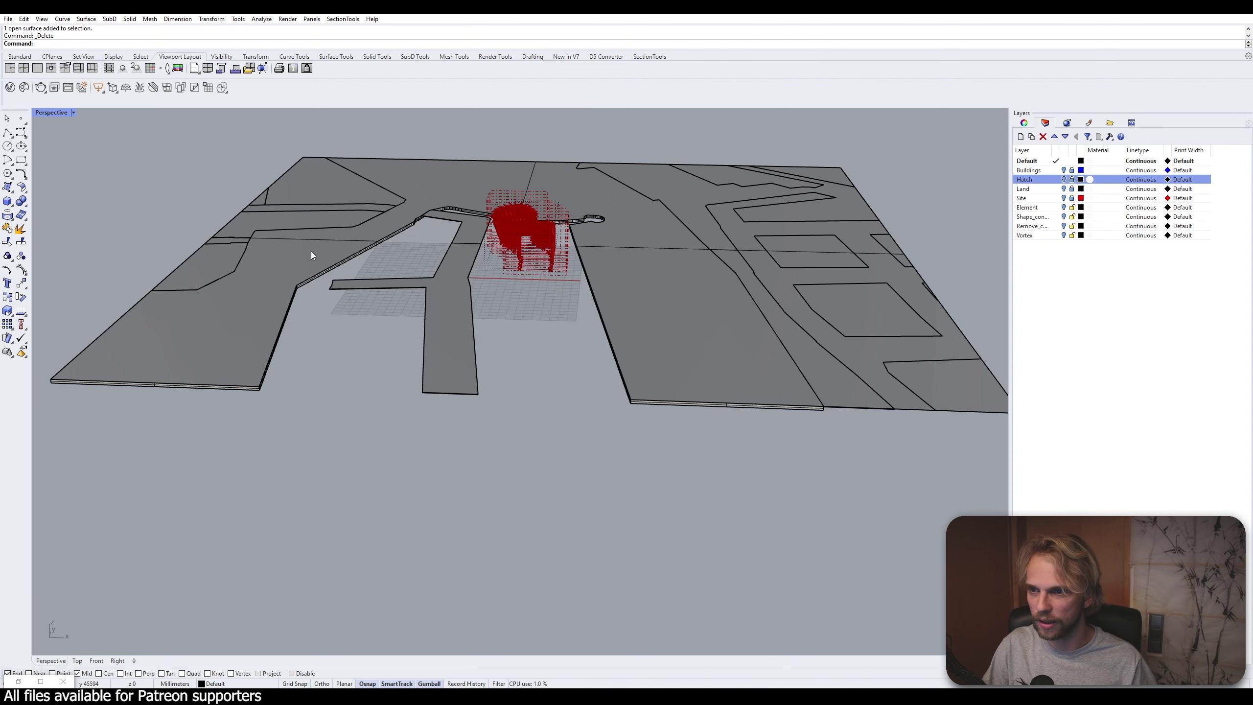
Delete the leftover unextruded surfaces along the west edge of the site
scroll(311, 250, "up", 3)
left_click(261, 260)
key("Escape")
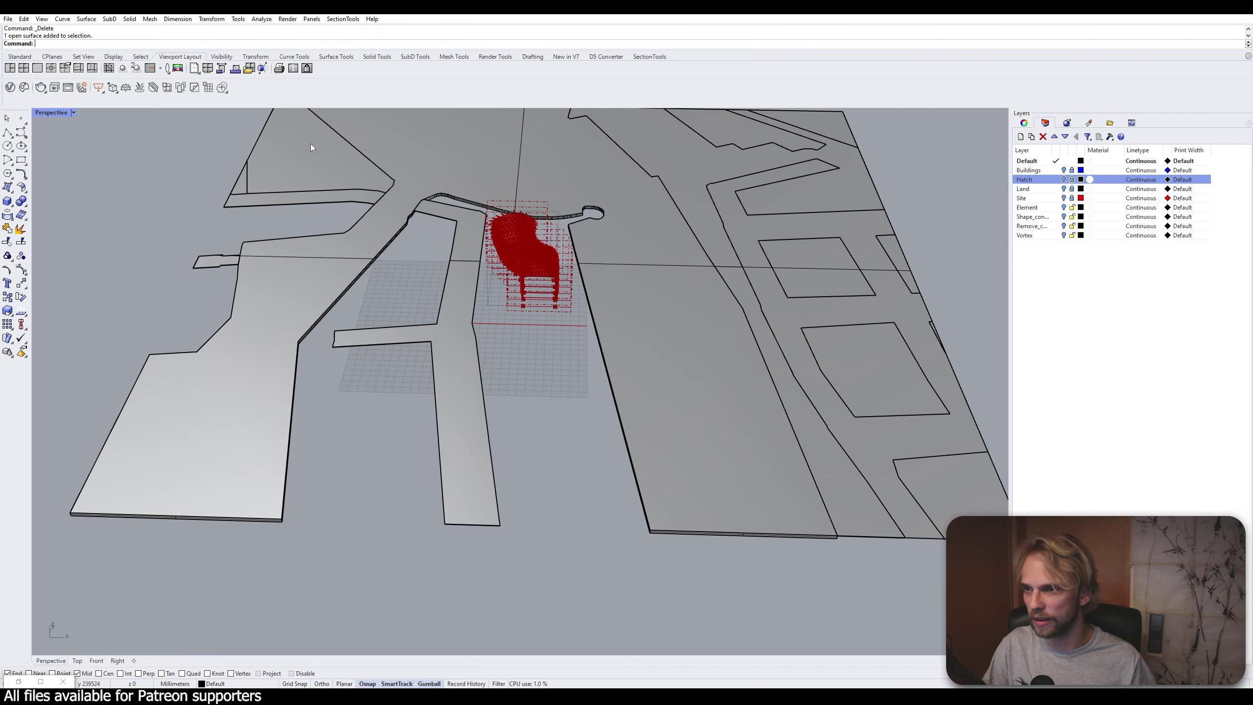
right_click_drag(310, 143, 313, 304)
scroll(287, 331, "up", 5)
mouse_move(254, 352)
right_mouse_down()
mouse_move(297, 348)
mouse_move(301, 369)
mouse_move(453, 335)
mouse_move(517, 346)
mouse_move(556, 372)
mouse_move(712, 338)
mouse_move(581, 239)
mouse_move(781, 251)
mouse_move(738, 259)
mouse_move(688, 313)
mouse_move(630, 303)
right_mouse_up()
left_click(258, 404)
key("Escape")
scroll(453, 334, "down", 5)
left_click(570, 218)
key("Delete")
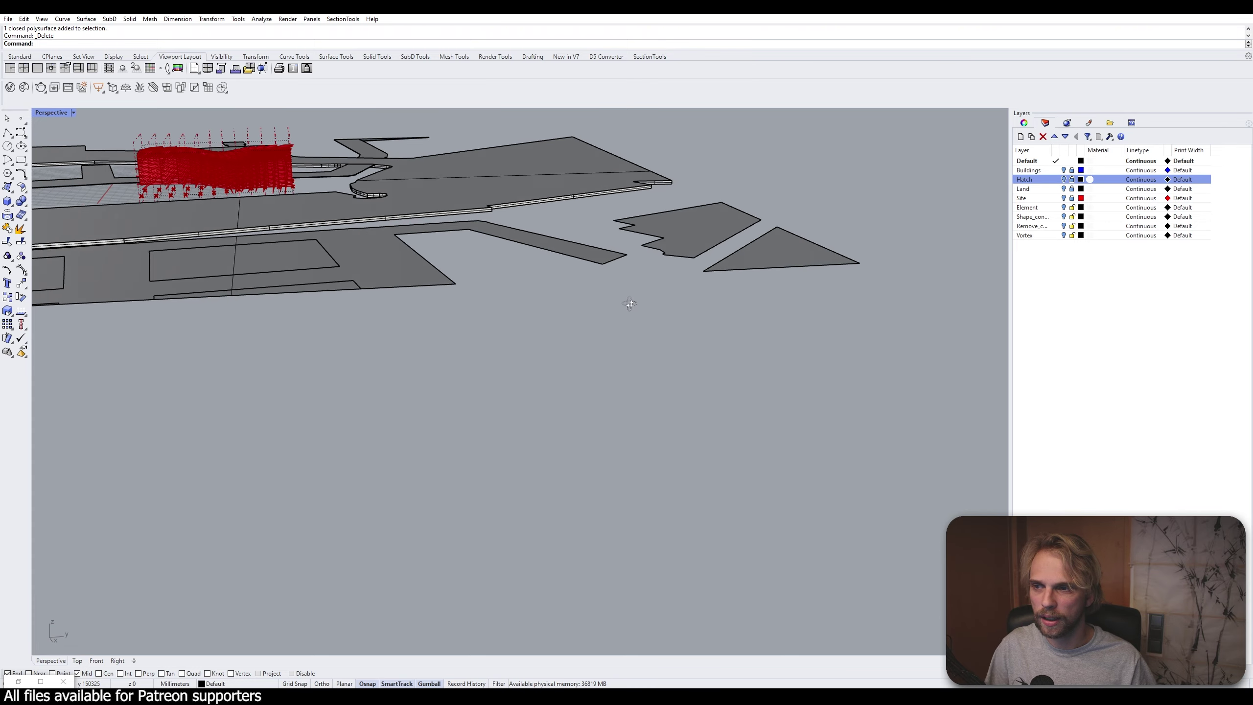
Delete the flat unextruded surface that surrounds the blocks on the east side of the site
left_click(413, 271)
key("Delete")
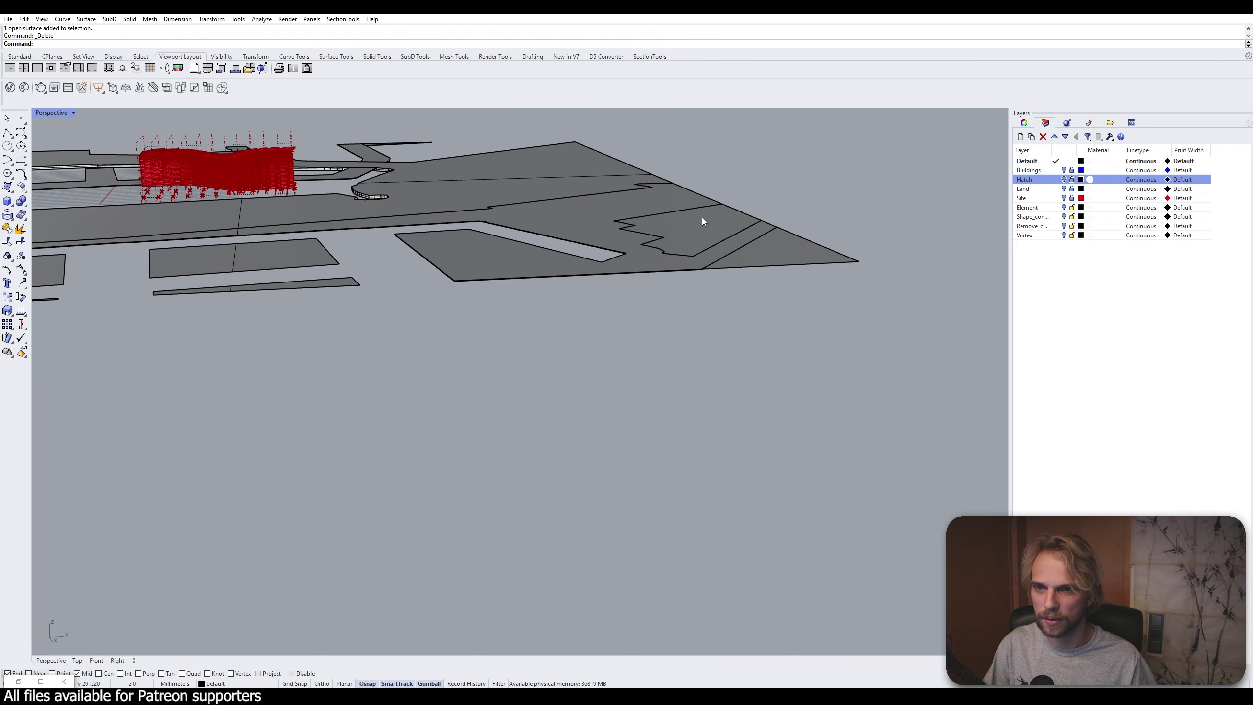
Delete the remaining flat unextruded block surfaces detached from the extruded slabs along the outer edge of the site
right_click_drag(531, 336, 718, 333)
scroll(642, 414, "up", 5)
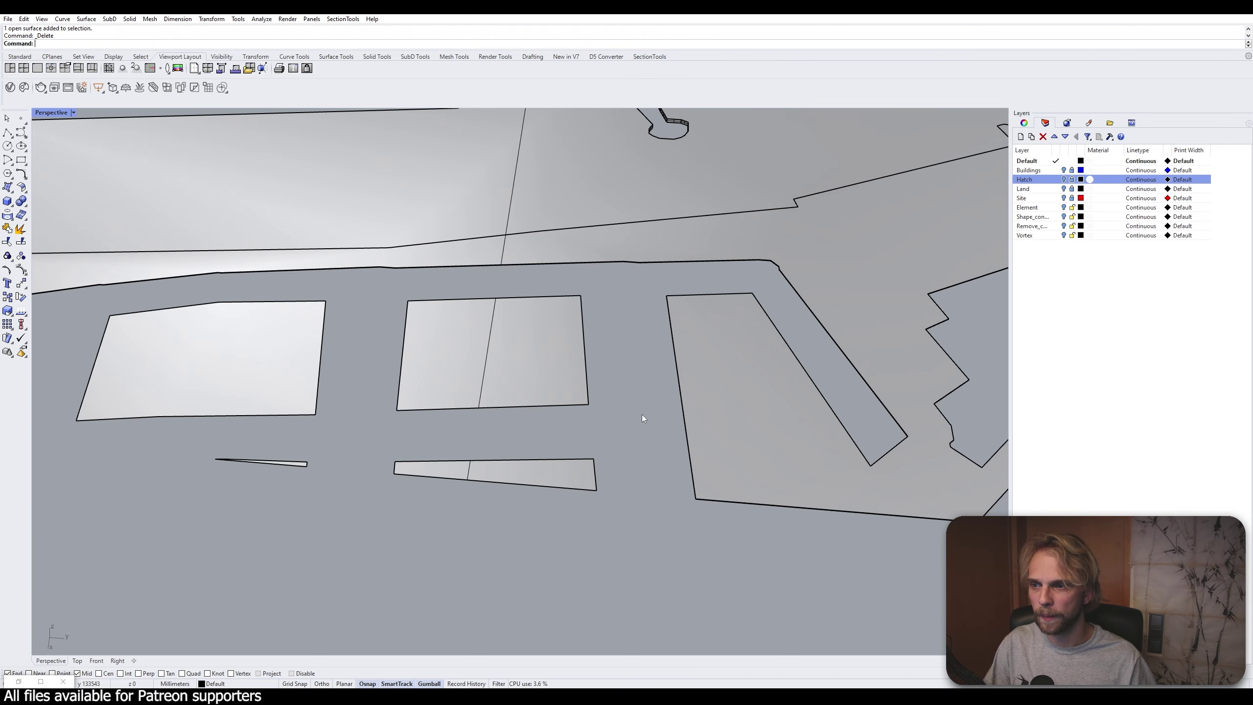
left_click_drag(594, 547, 188, 375)
key("Delete")
scroll(206, 374, "down", 5)
mouse_move(355, 341)
right_mouse_down()
mouse_move(471, 378)
mouse_move(596, 501)
right_mouse_up()
left_click(520, 403)
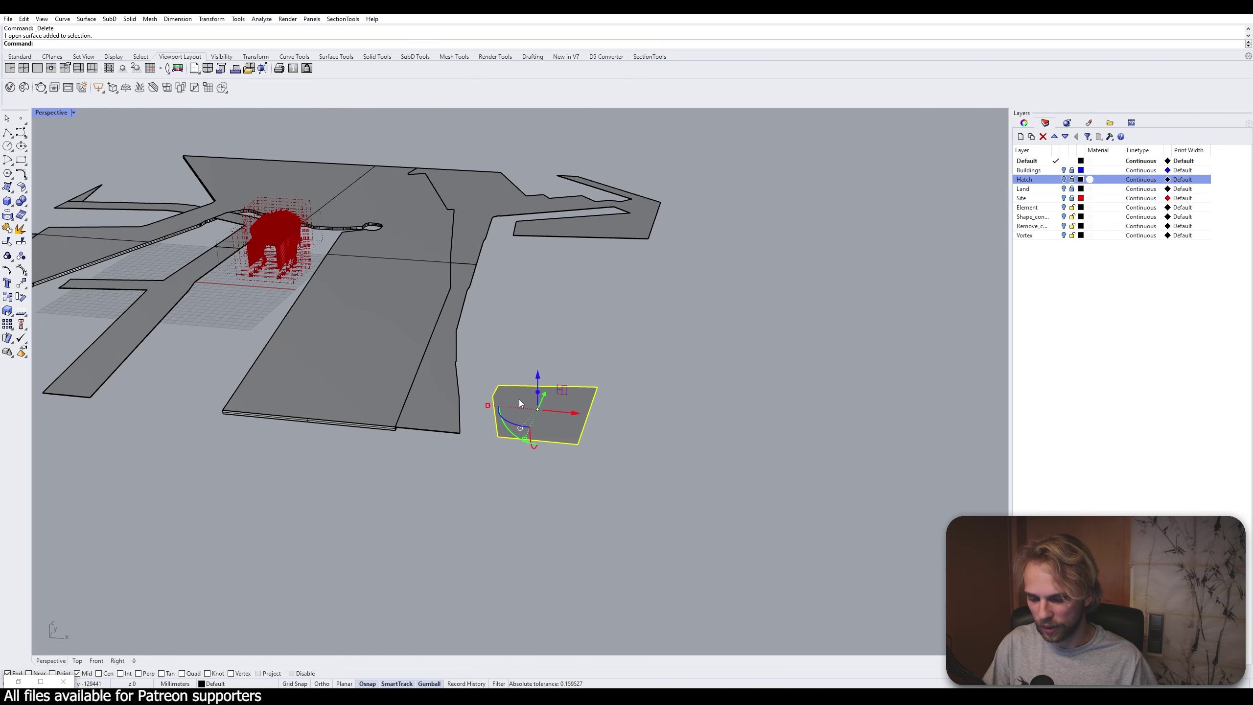
key("Delete")
right_click_drag(317, 337, 497, 314, "shift")
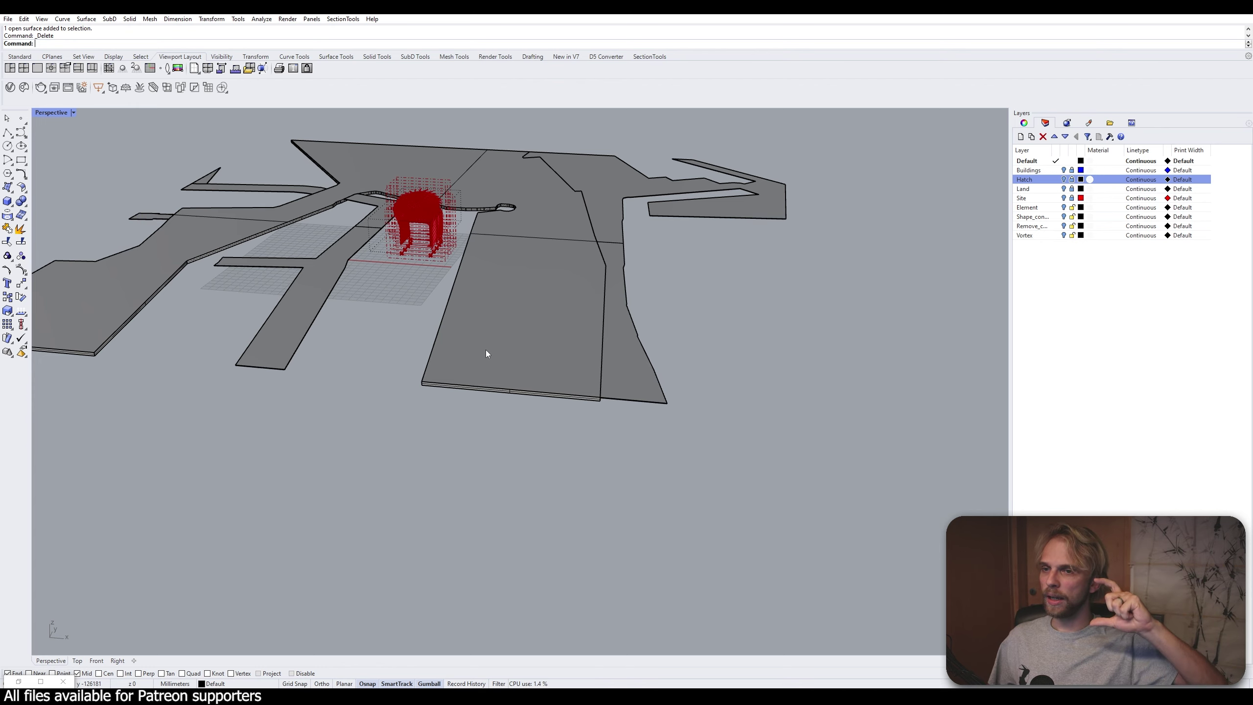
Select the extruded slabs with a crossing window and create a world-aligned solid bounding box around them
right_click_drag(485, 349, 715, 451)
scroll(533, 311, "down", 5)
left_click_drag(759, 466, 321, 367)
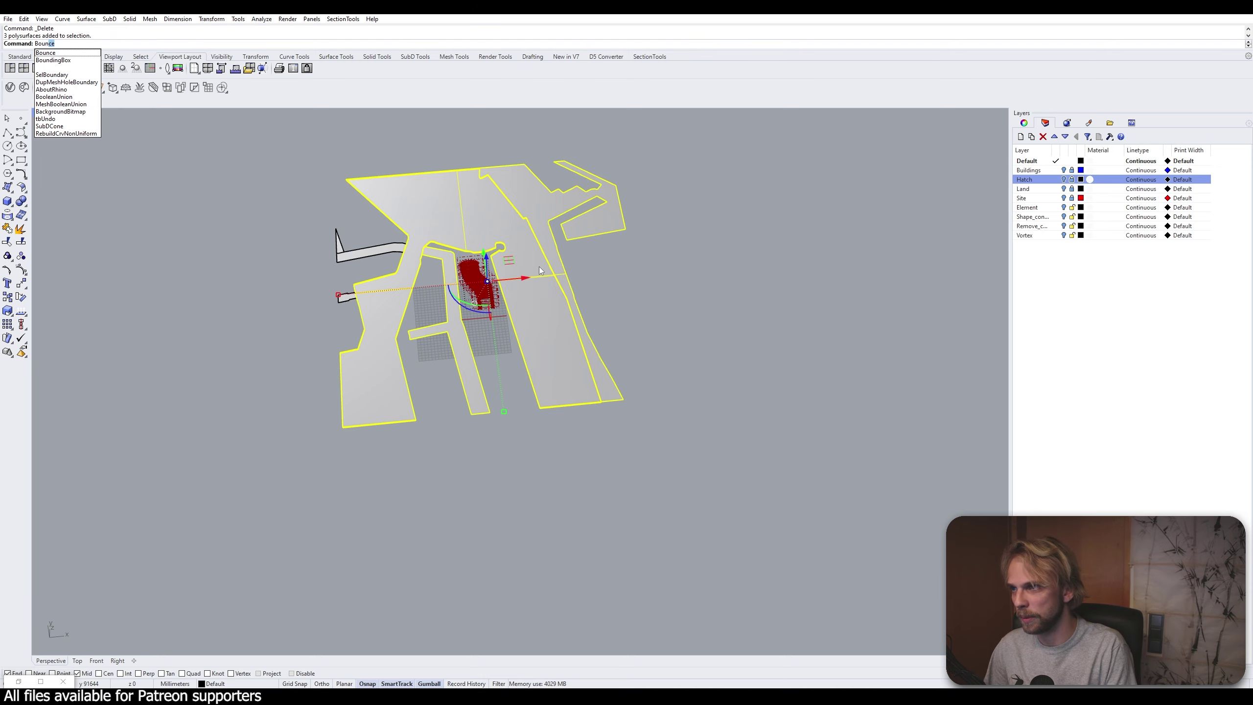
key("Down")
key("Down")
key("Return")
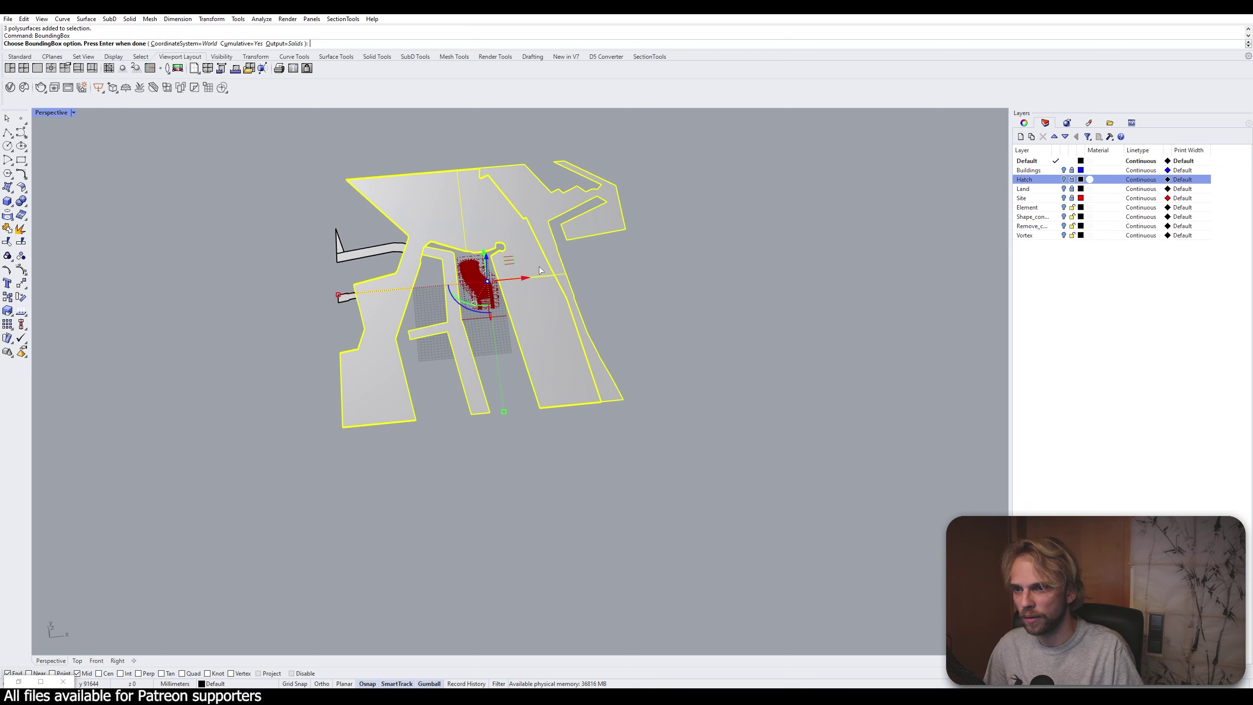
key("Return")
key("Escape")
Pull the bottom face of the bounding box straight down to turn it into a thick site base
right_click_drag(481, 432, 474, 392)
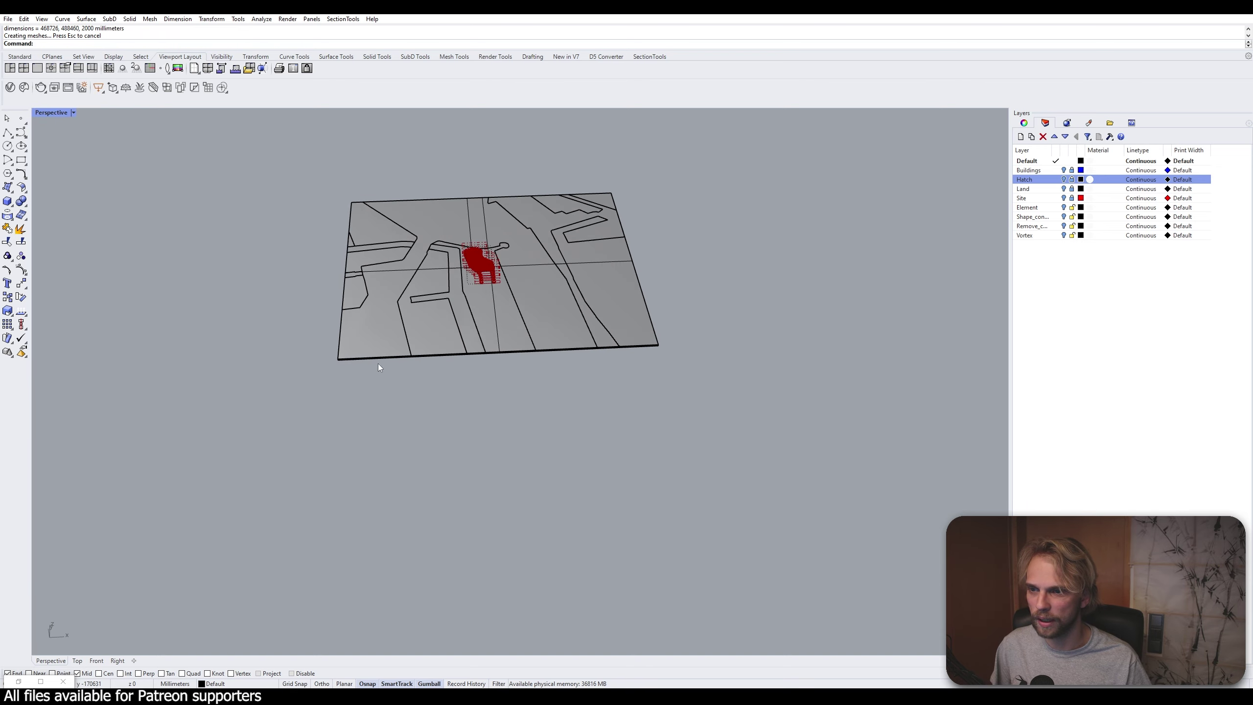
right_click_drag(379, 366, 455, 260)
left_click(469, 250)
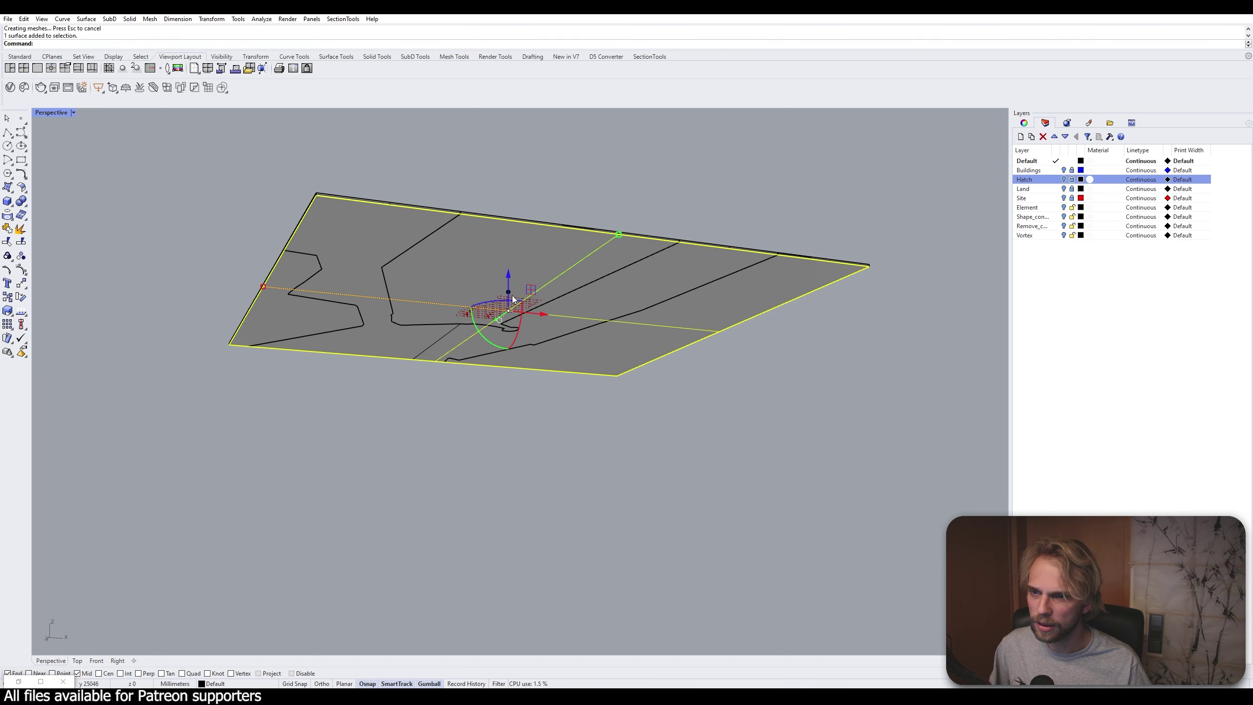
left_click_drag(512, 298, 451, 171)
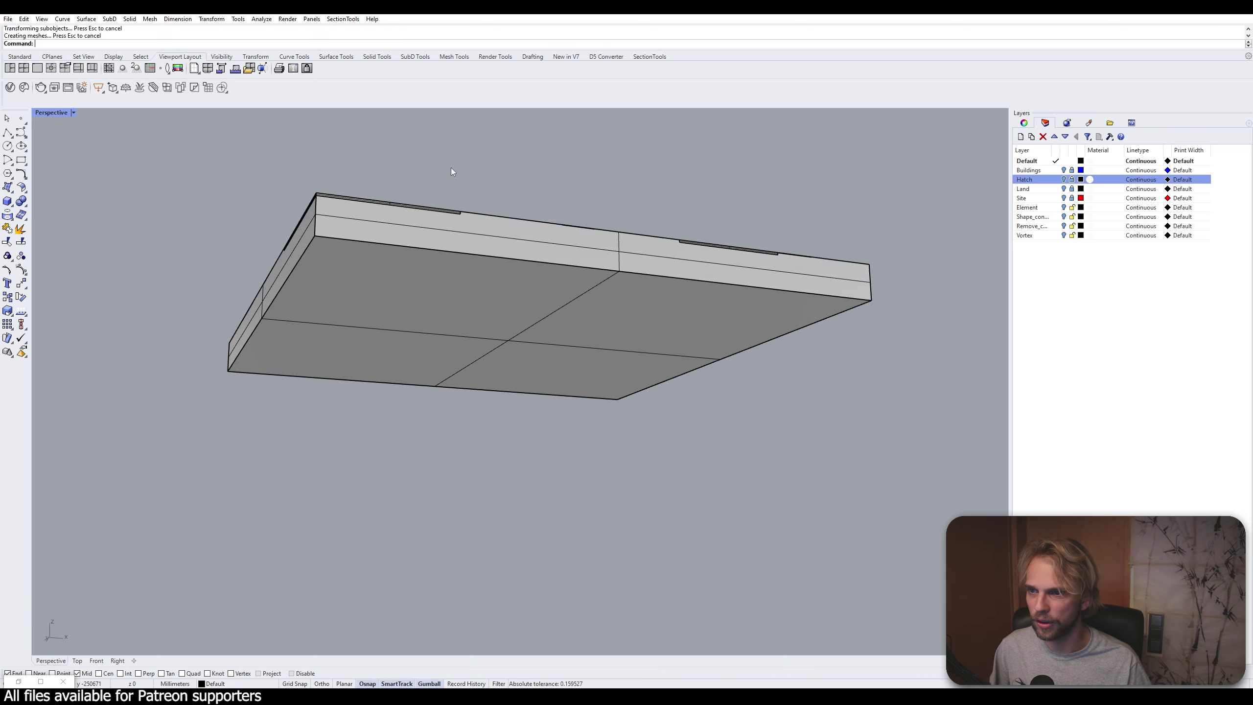
right_click_drag(450, 167, 425, 211)
Subtract all the extruded slabs, including the small western ones, from the thick base box with BooleanDifference
left_click(431, 325)
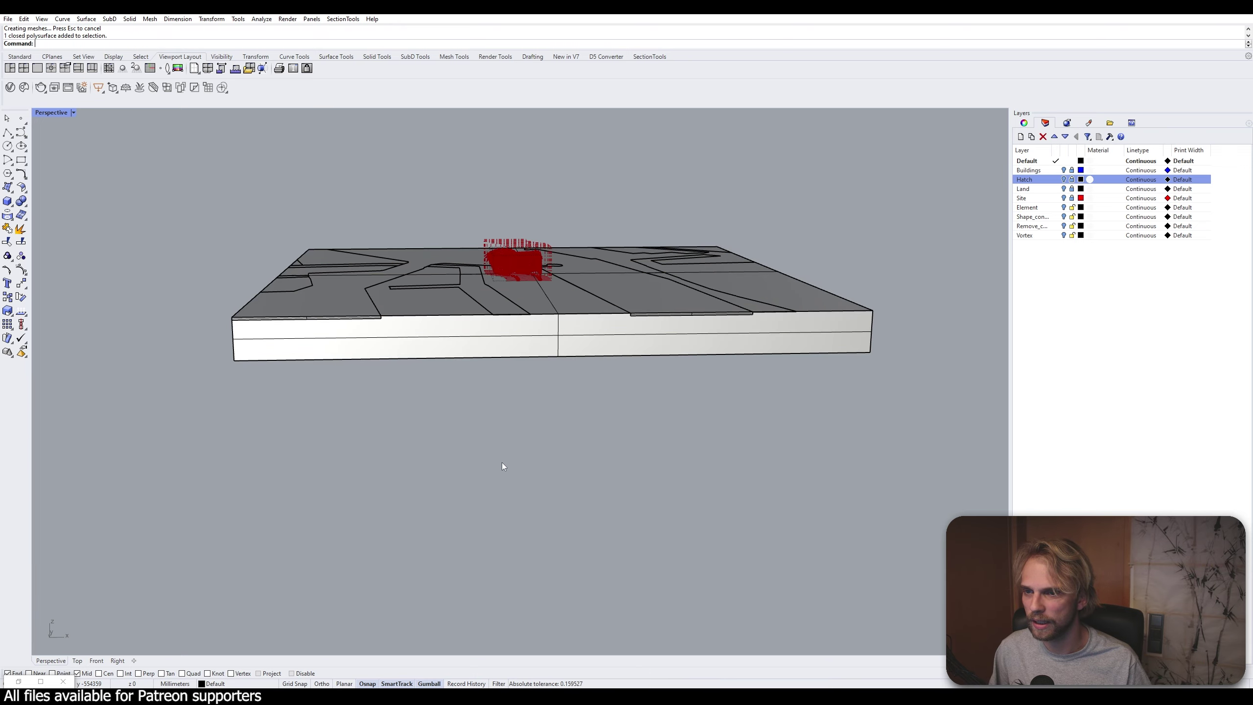
right_click_drag(503, 466, 434, 414)
left_click(437, 416)
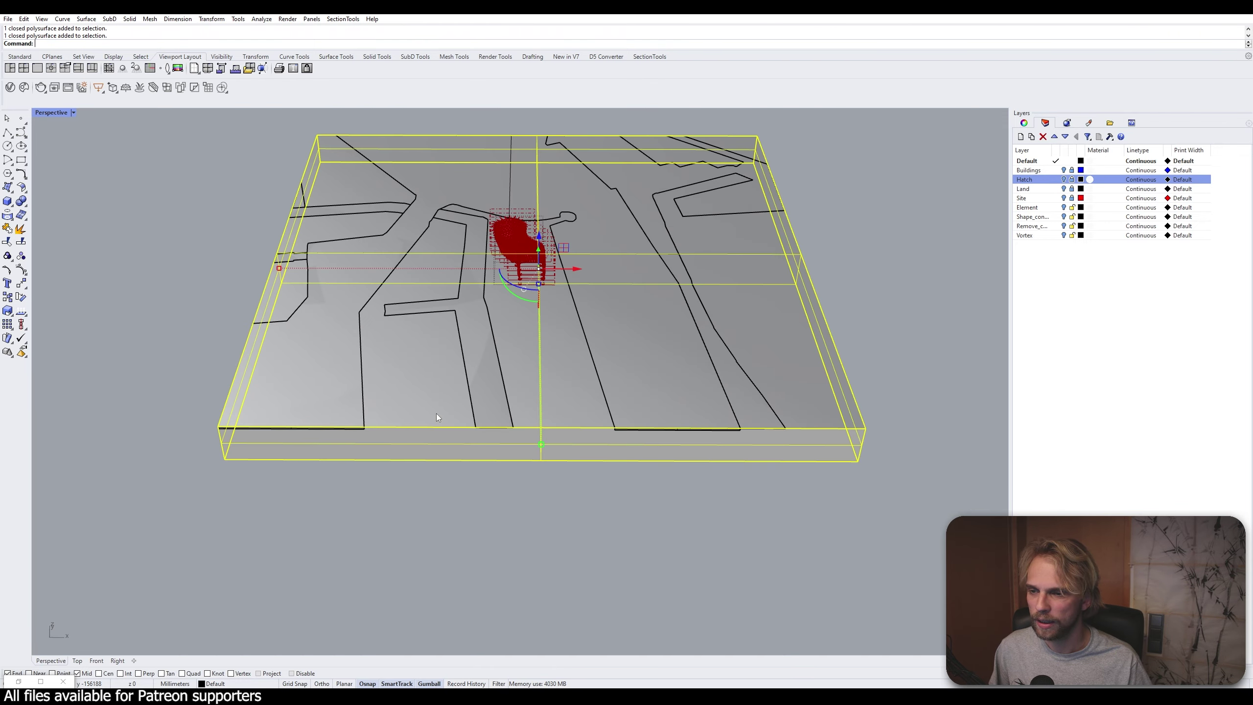
type("Boole")
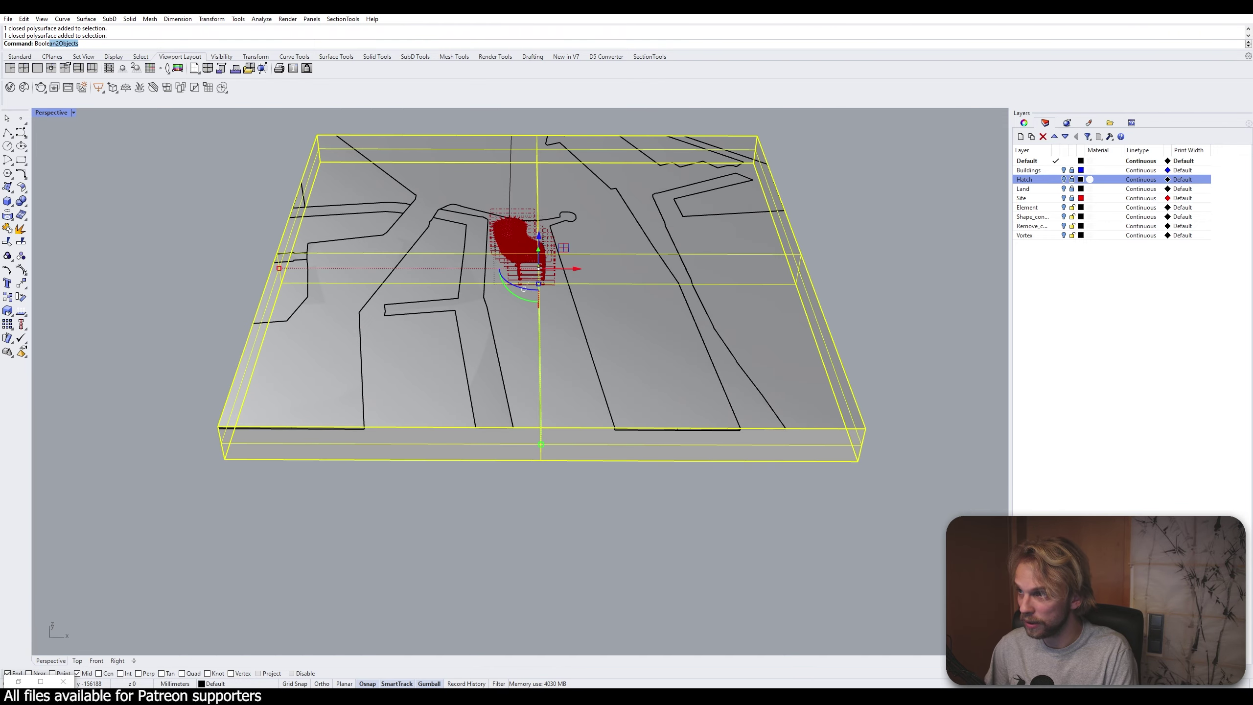
type("anD")
key("Return")
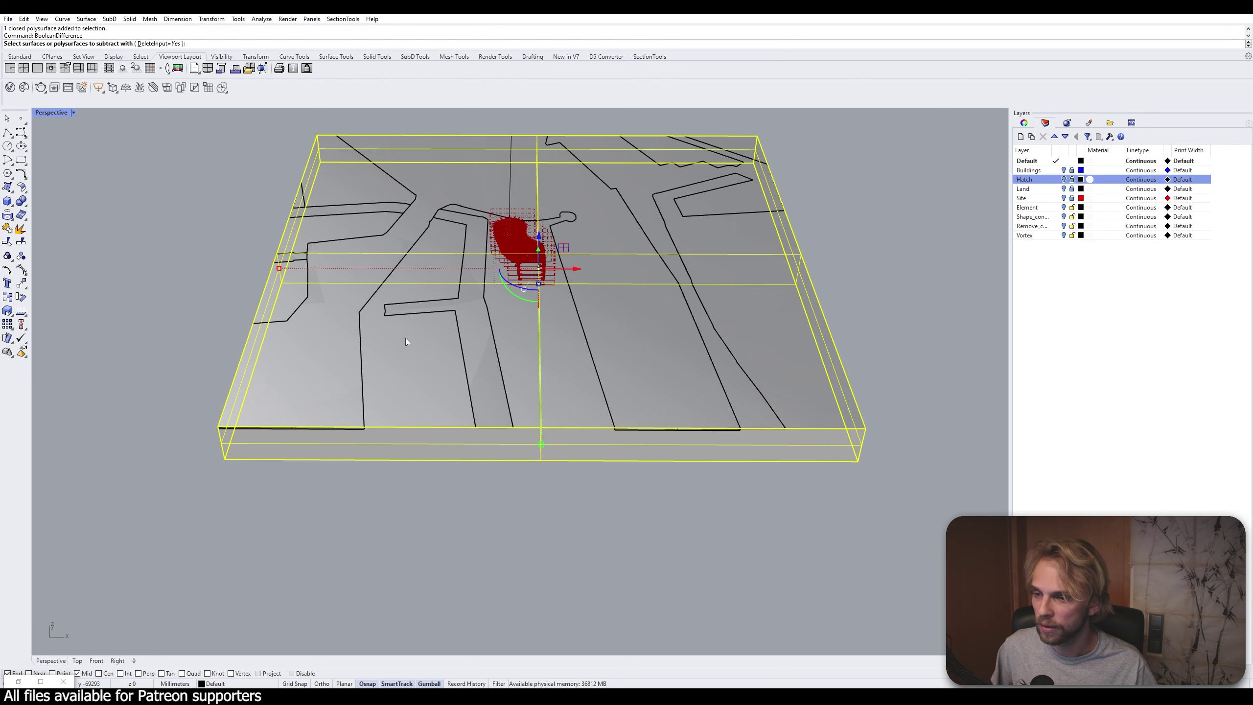
left_click(482, 342)
left_click(468, 341)
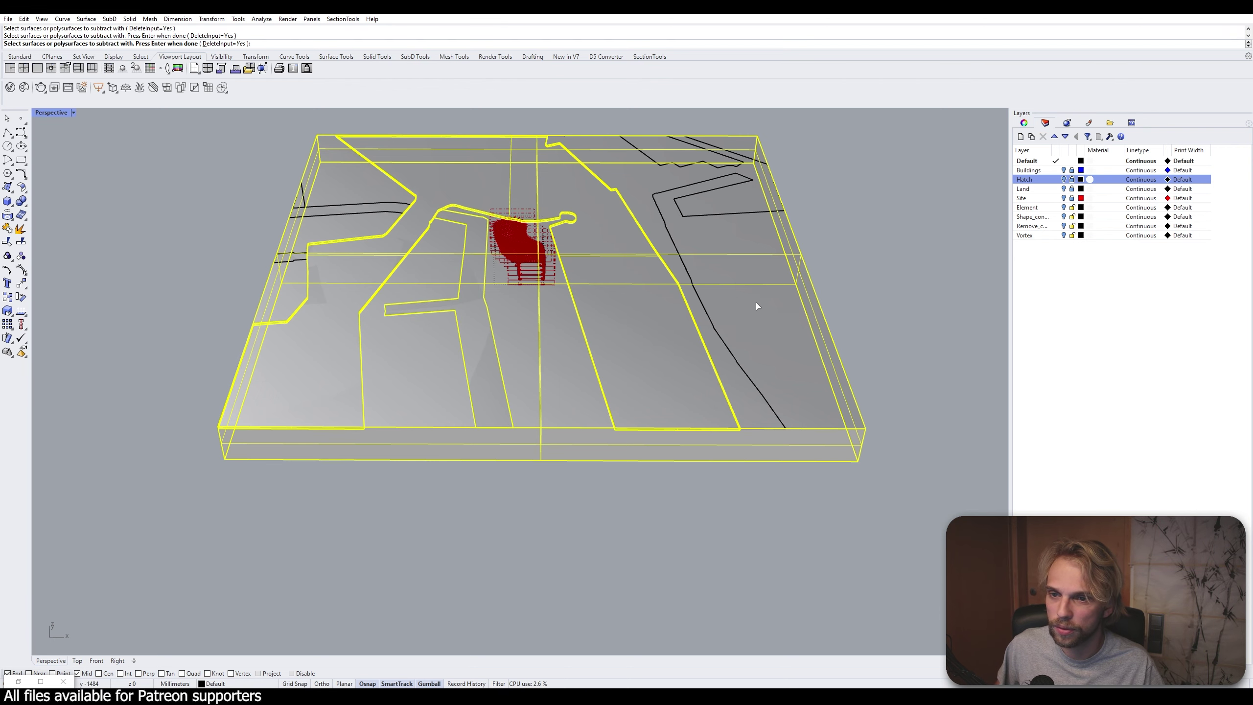
left_click(713, 342)
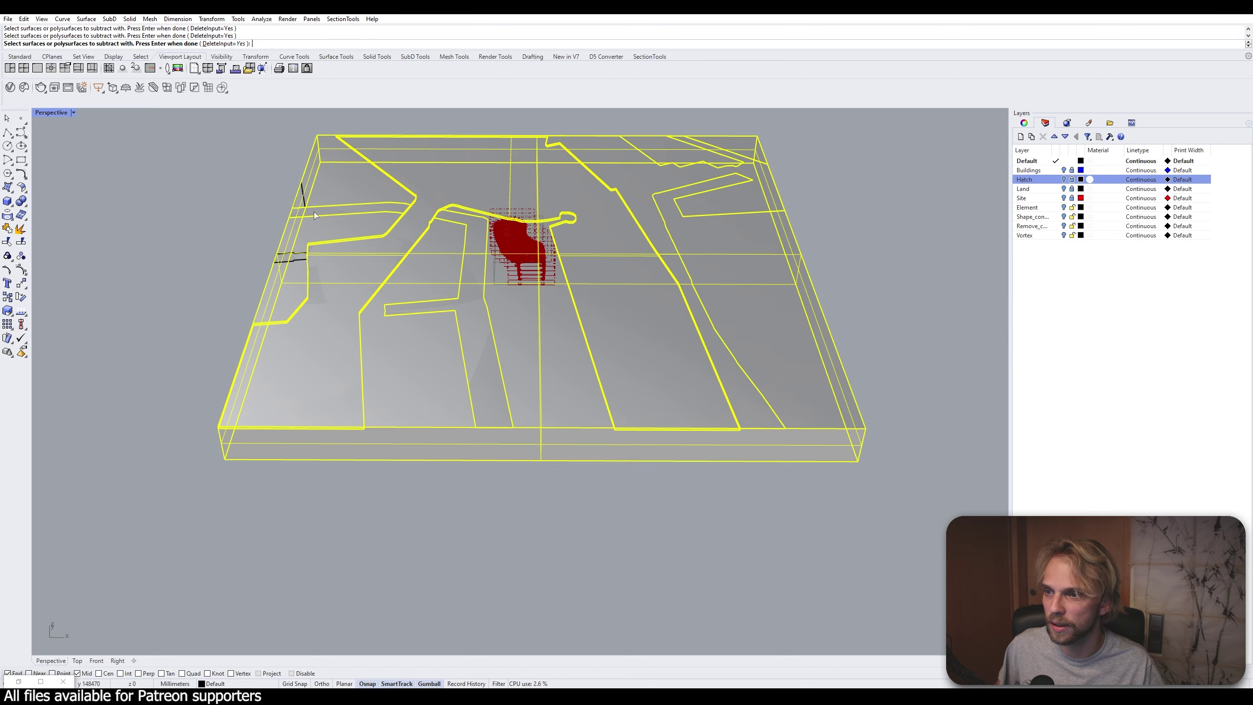
scroll(310, 203, "up", 3)
key("Return")
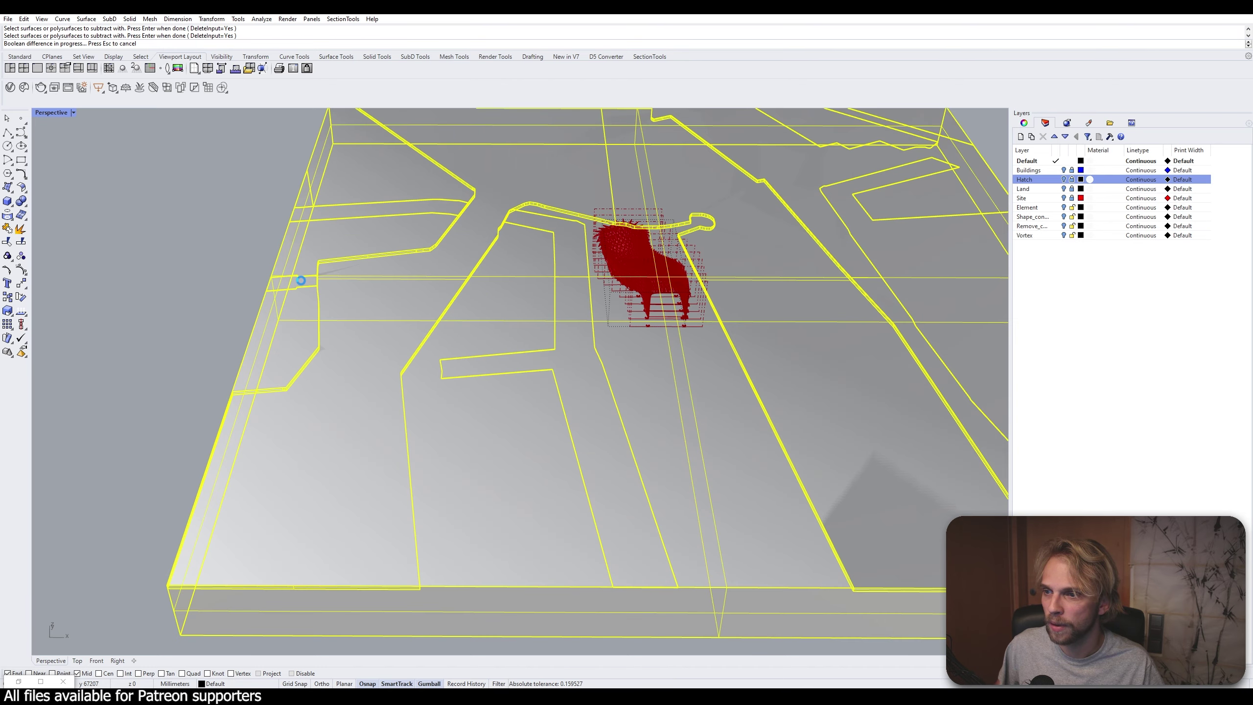
key("Escape")
Set the Perspective viewport to the Arctic display mode
right_click_drag(384, 389, 404, 311)
right_click(55, 113)
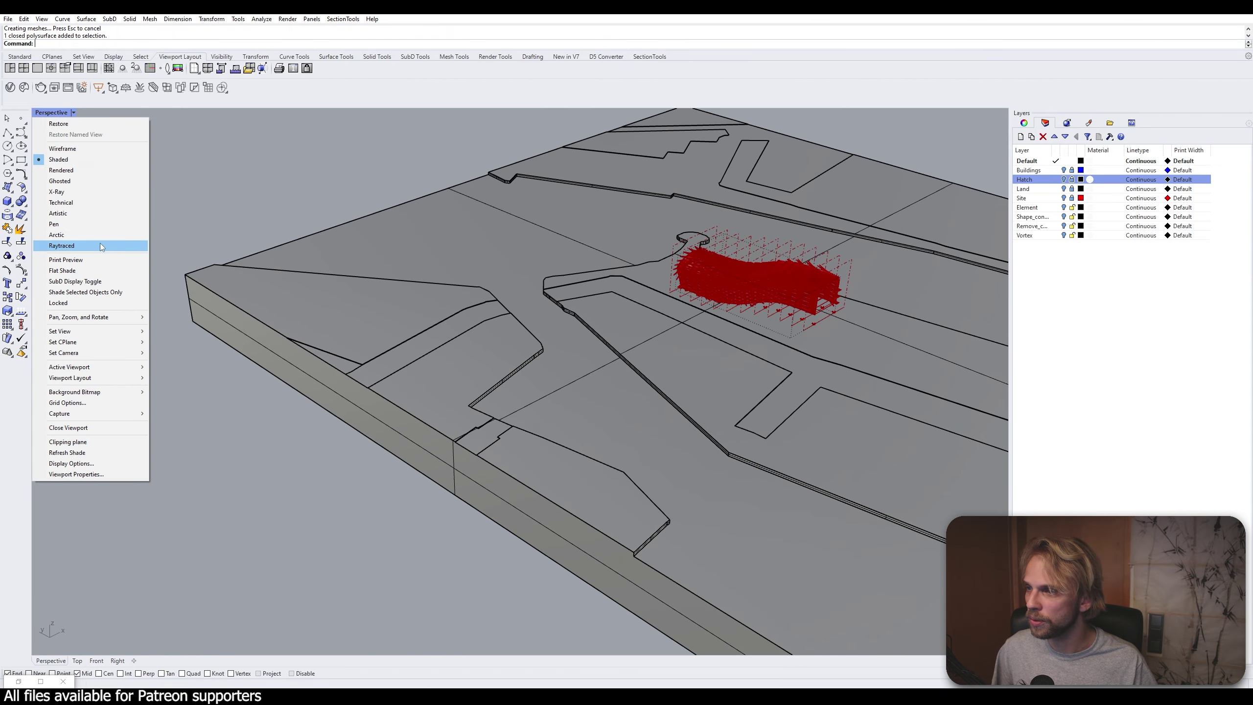
left_click(112, 237)
Examine the recessed areas and edges of the site base around the red building from several angles
right_click_drag(532, 356, 556, 383, "shift")
scroll(630, 402, "up", 5)
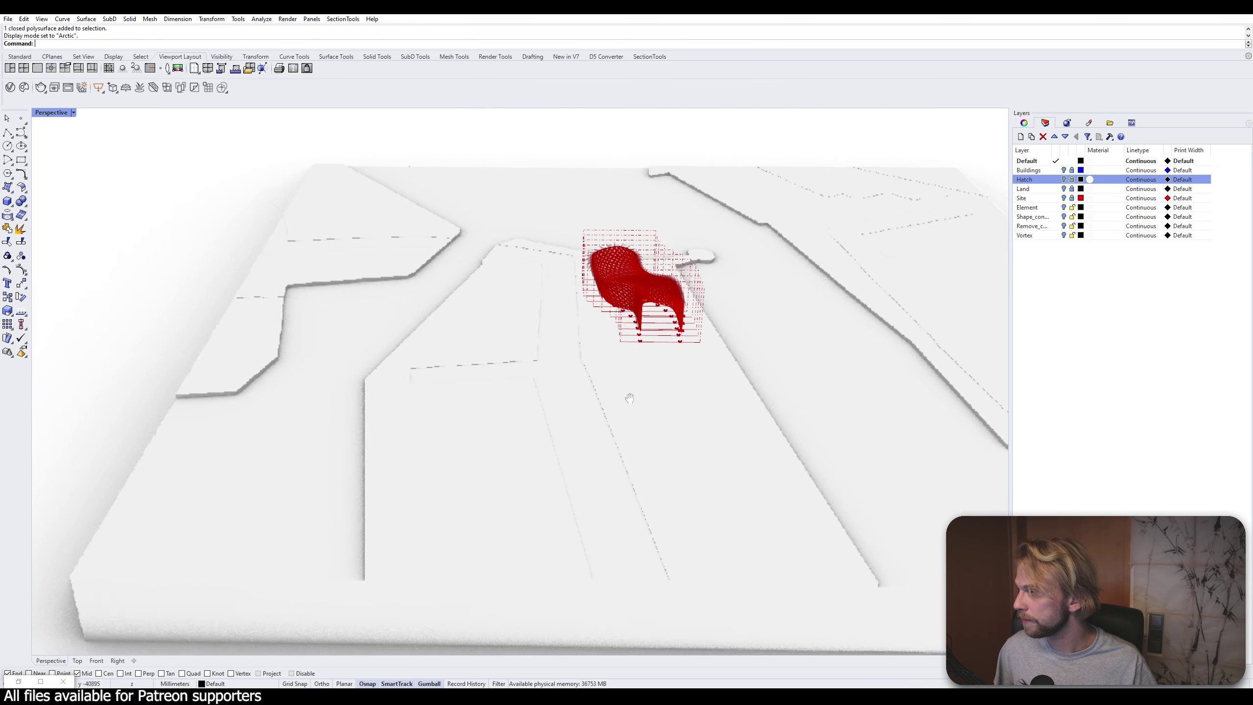
scroll(539, 247, "up", 4)
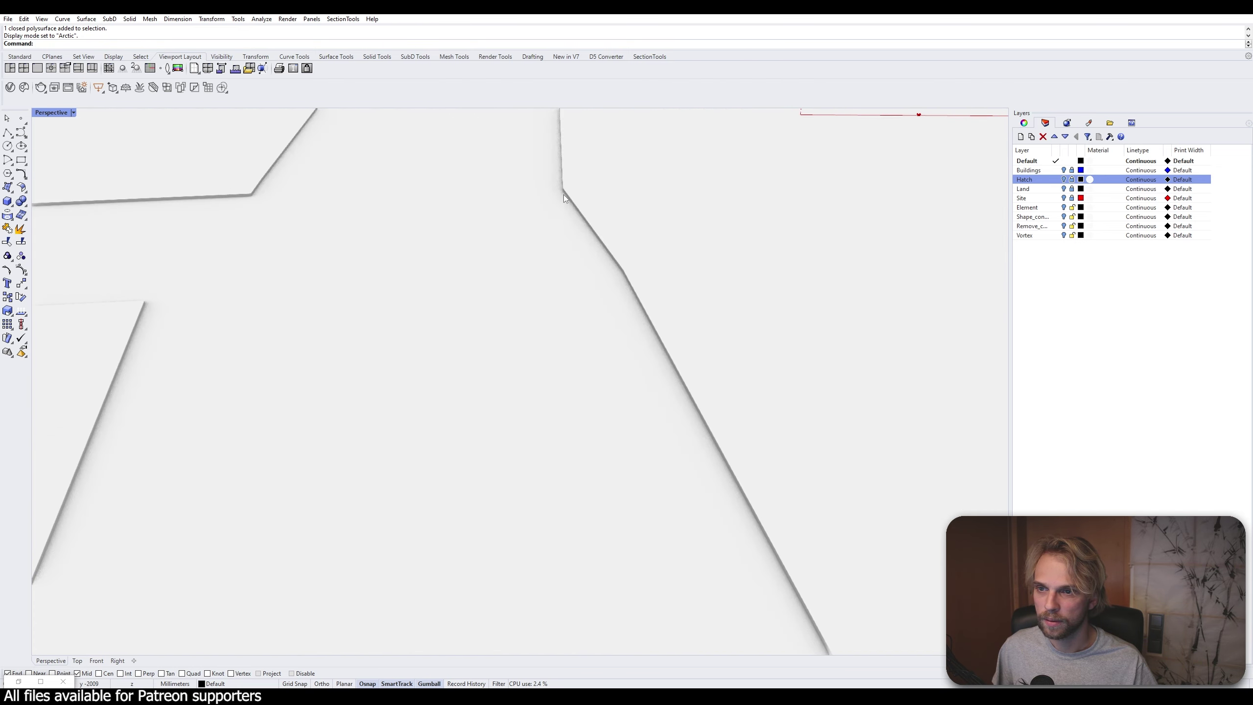
scroll(568, 194, "down", 9)
right_click_drag(544, 203, 588, 397)
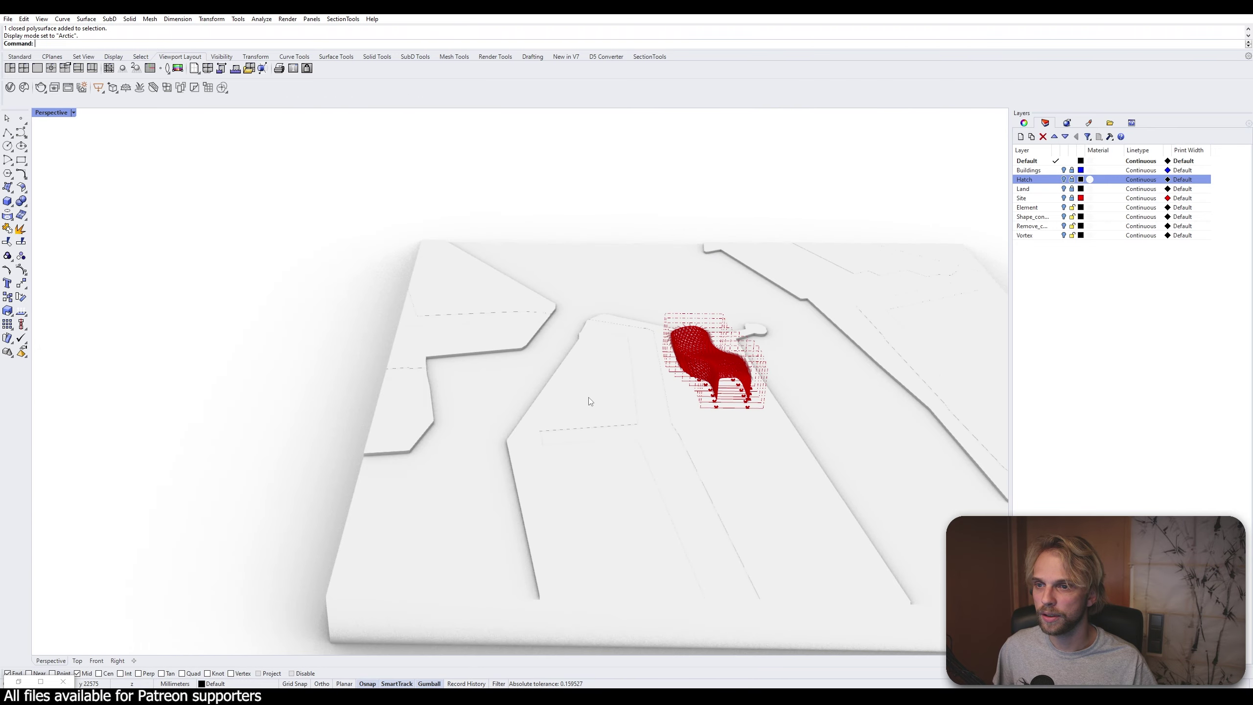
scroll(588, 398, "up", 1)
right_click_drag(383, 488, 472, 454)
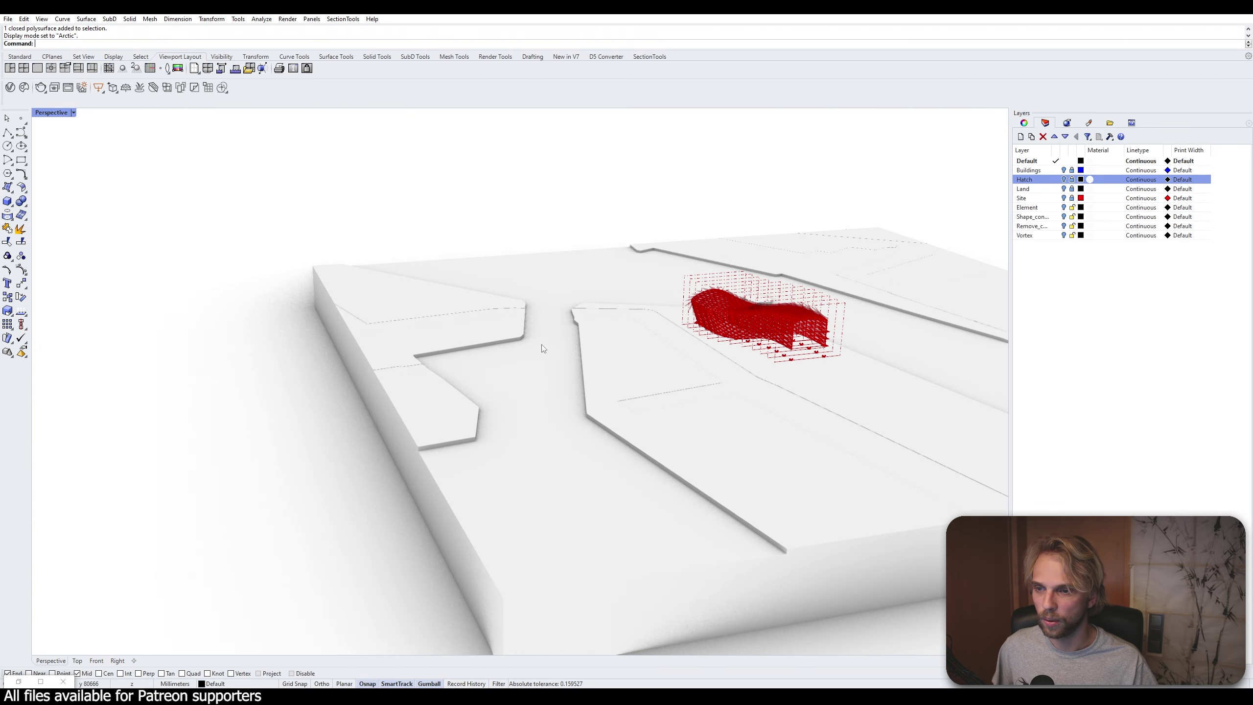
right_click_drag(541, 345, 555, 415)
scroll(470, 402, "up", 5)
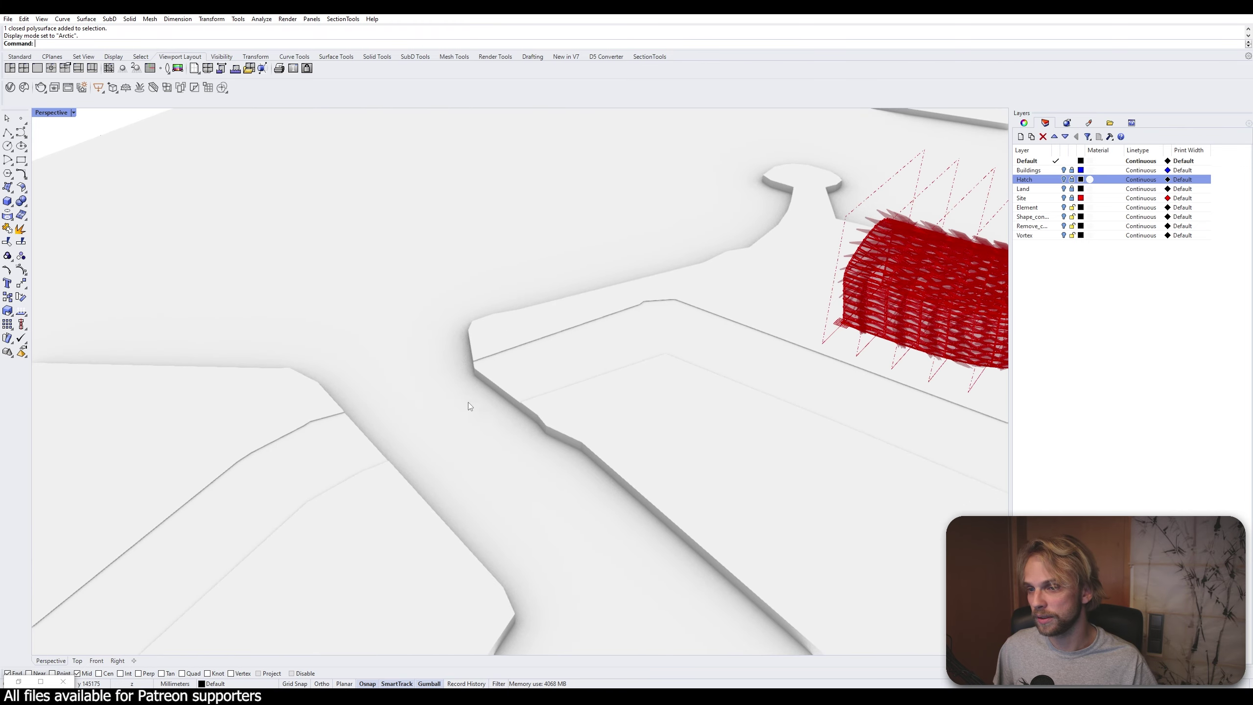
right_click_drag(469, 406, 348, 305)
Set the Perspective viewport back to the Shaded display mode and focus on the channel between the raised land areas
right_click(58, 114)
left_click(84, 159)
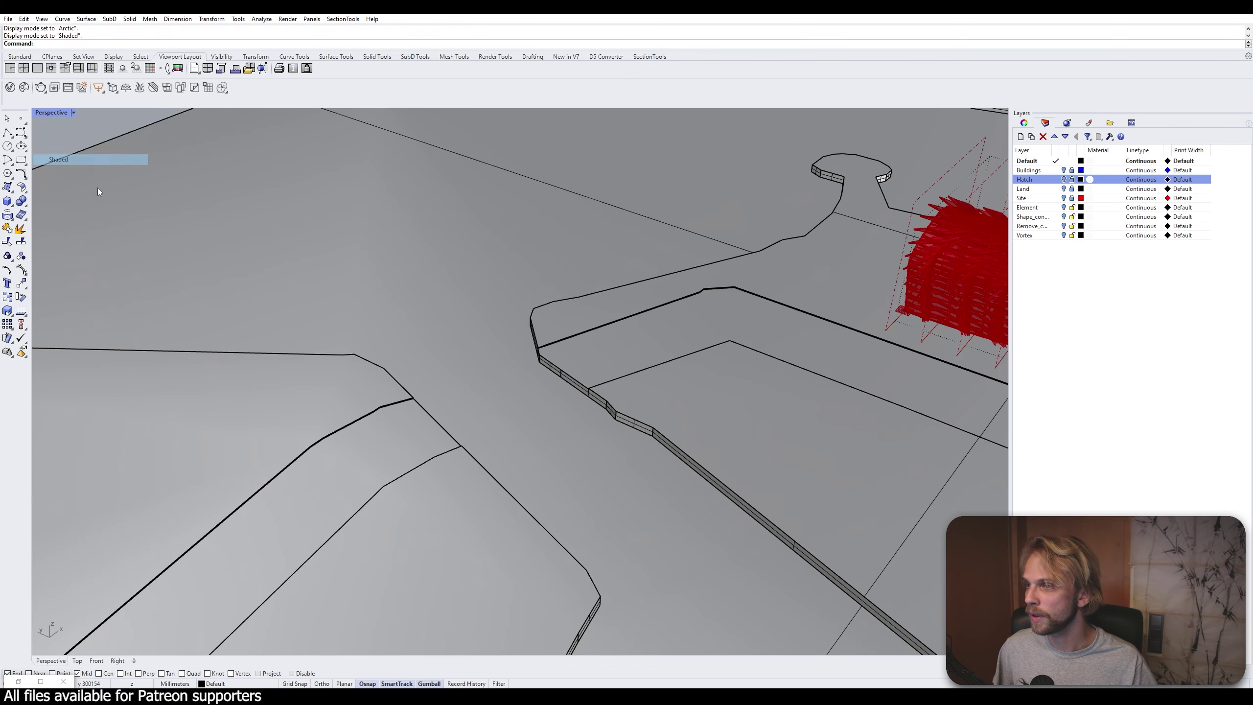
right_click_drag(444, 309, 262, 364)
scroll(262, 366, "up", 2)
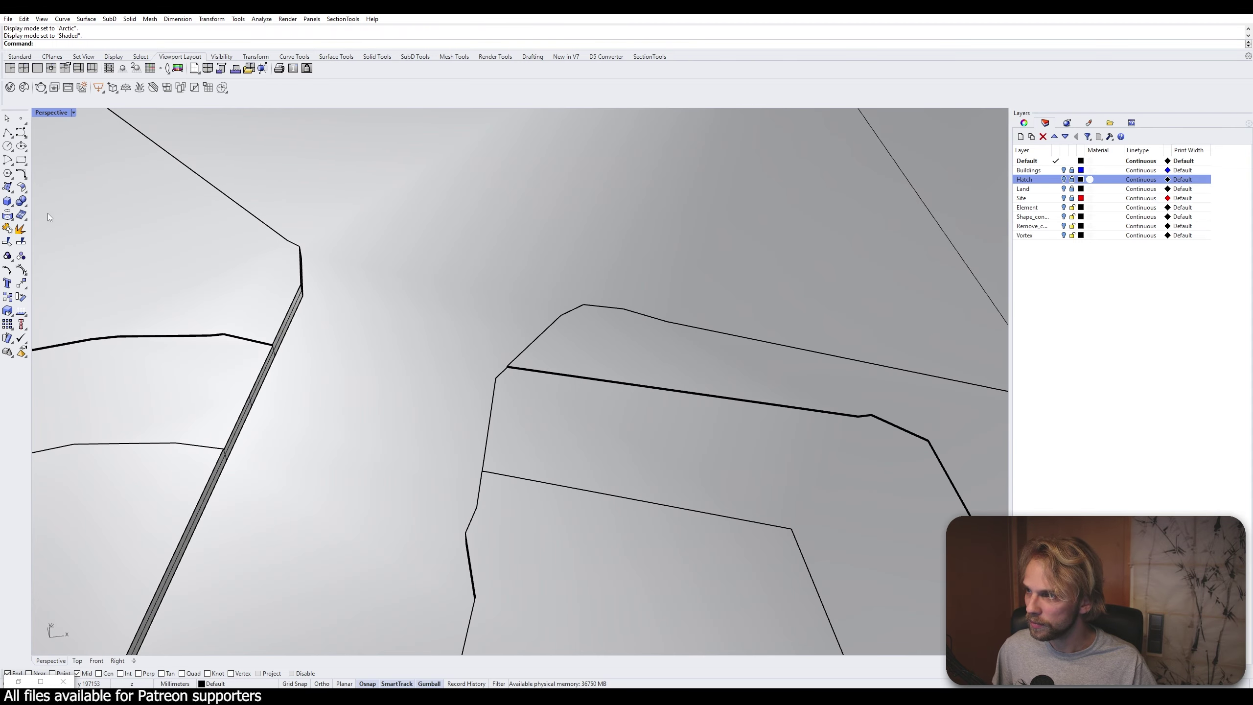
Duplicate the facing top edges of the raised land on both sides of the channel, between the crossing strip's outlines, with DupEdge
left_click(264, 371)
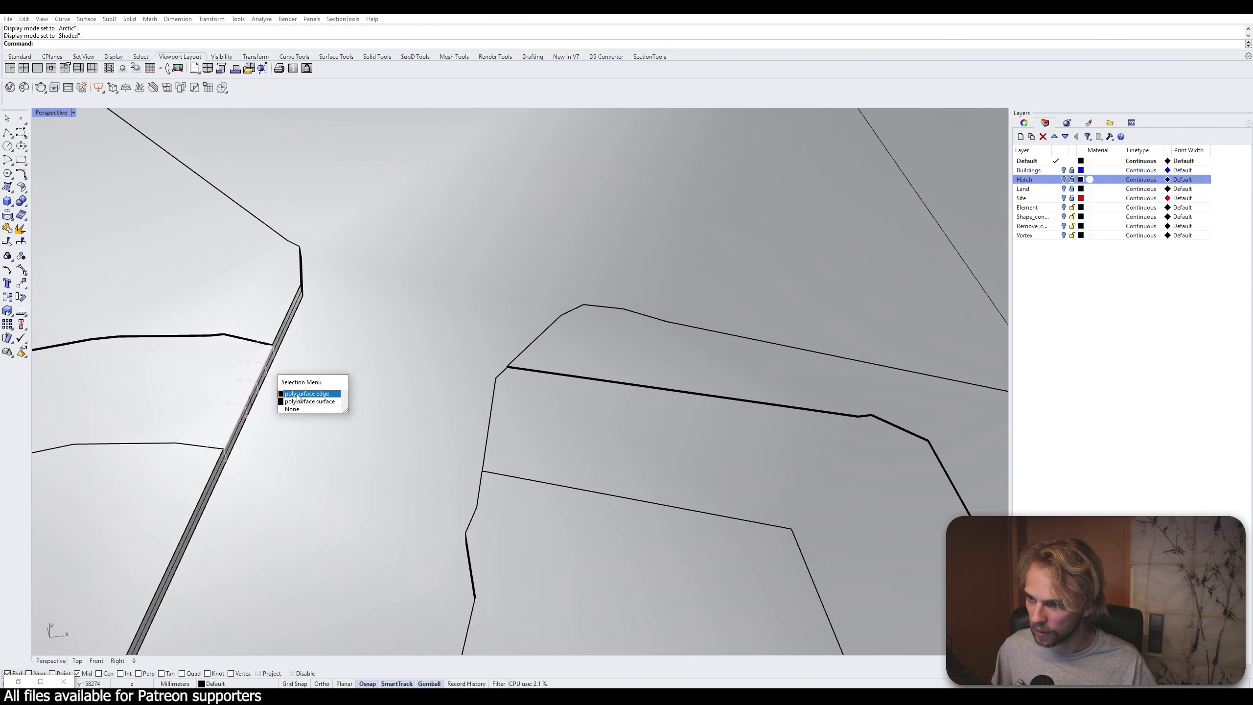
left_click(298, 395)
right_click_drag(298, 395, 624, 295)
left_click(624, 283, "ctrl+shift")
left_click(671, 328, "ctrl+shift")
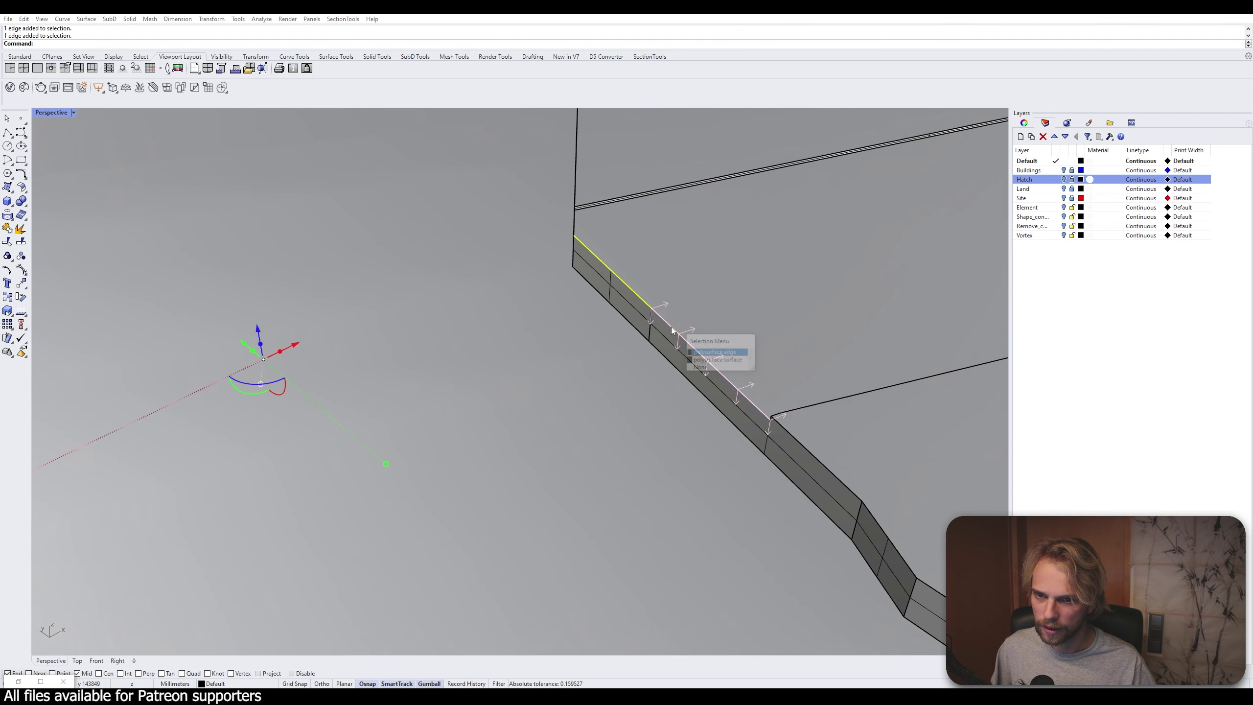
left_click(702, 353)
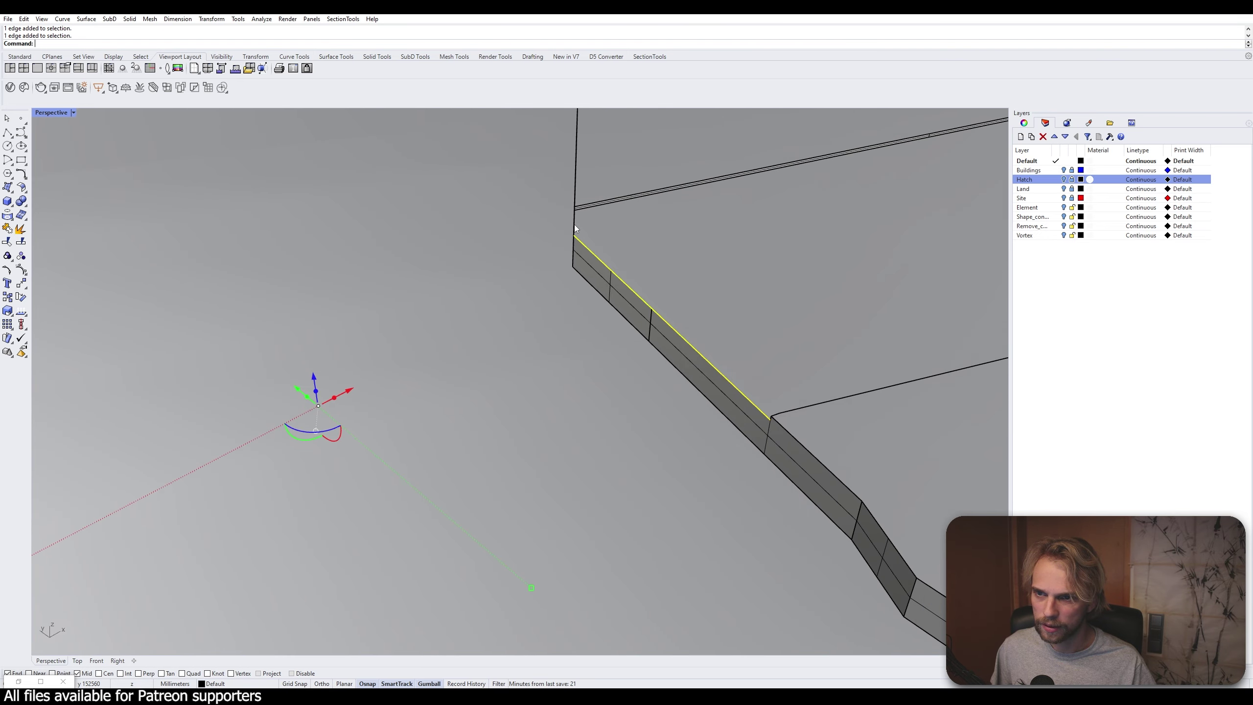
left_click(575, 229, "ctrl+shift")
left_click(605, 253)
right_click_drag(605, 253, 490, 289)
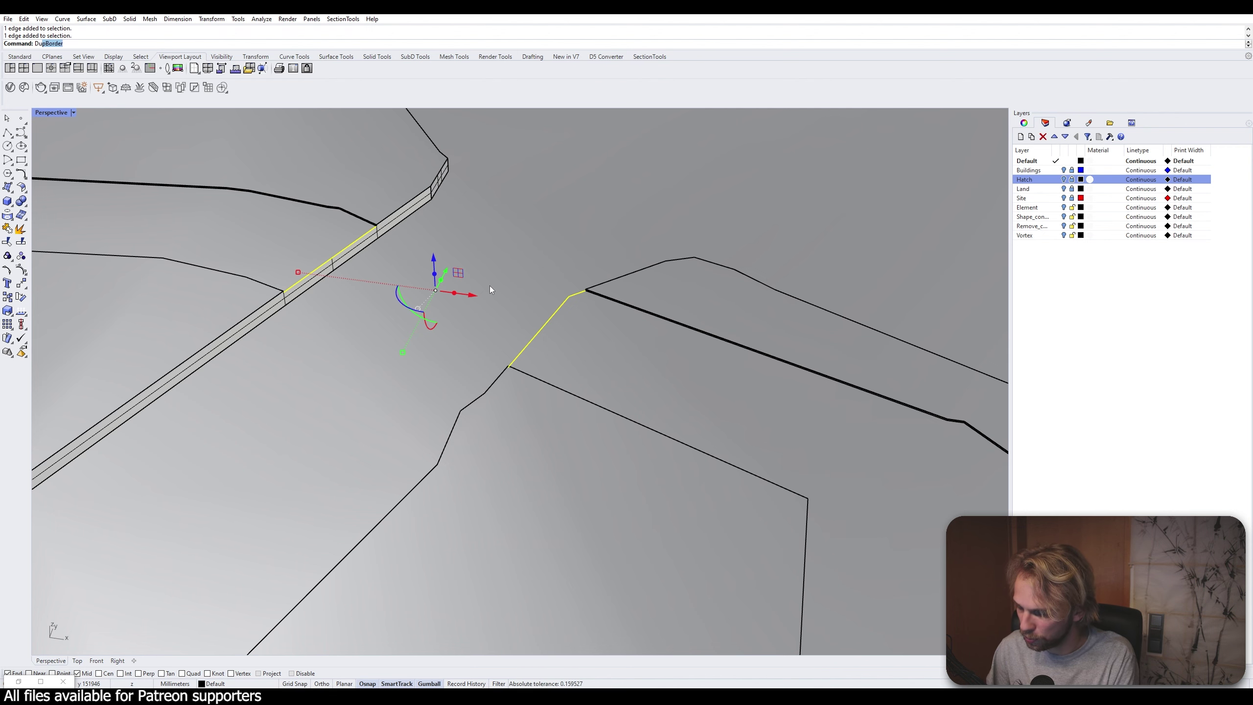
type("Edge")
key("Return")
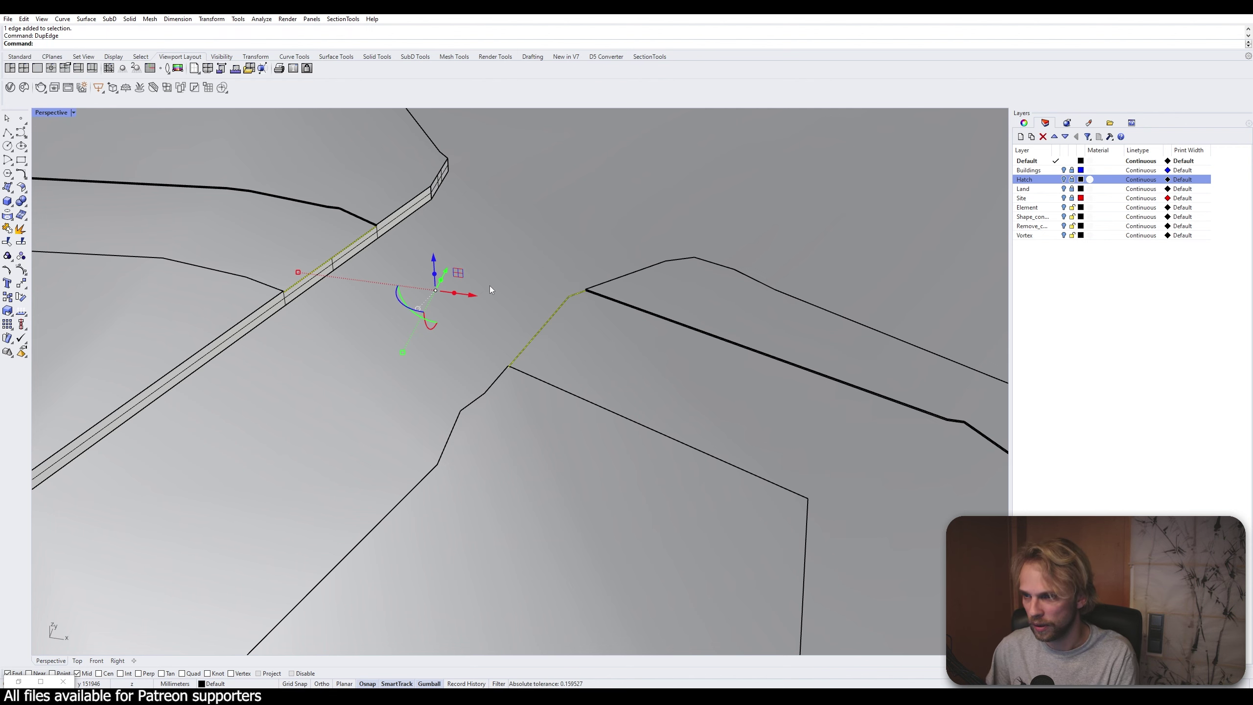
Join the duplicated edge curves and loft a surface between them across the gap between the two road ends
type("Join")
key("Return")
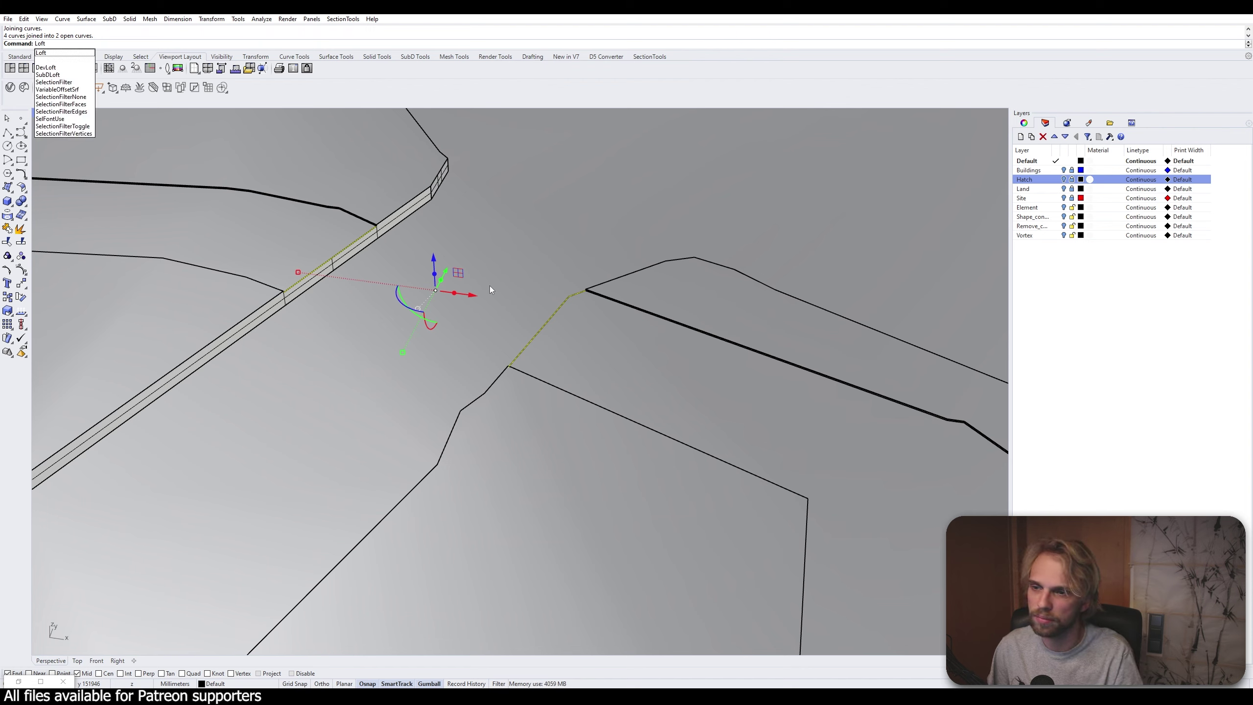
key("Return")
key("Return")
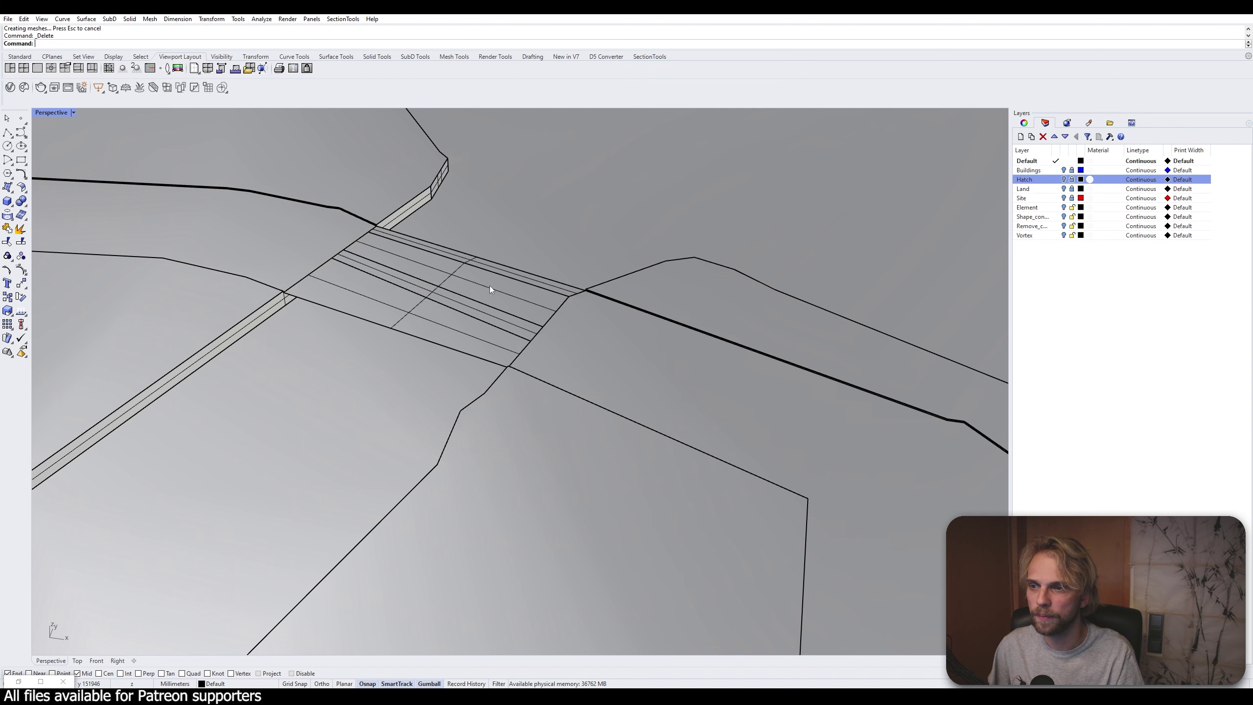
Merge all coplanar faces of the lofted surface that bridges the road gap
left_click(489, 286)
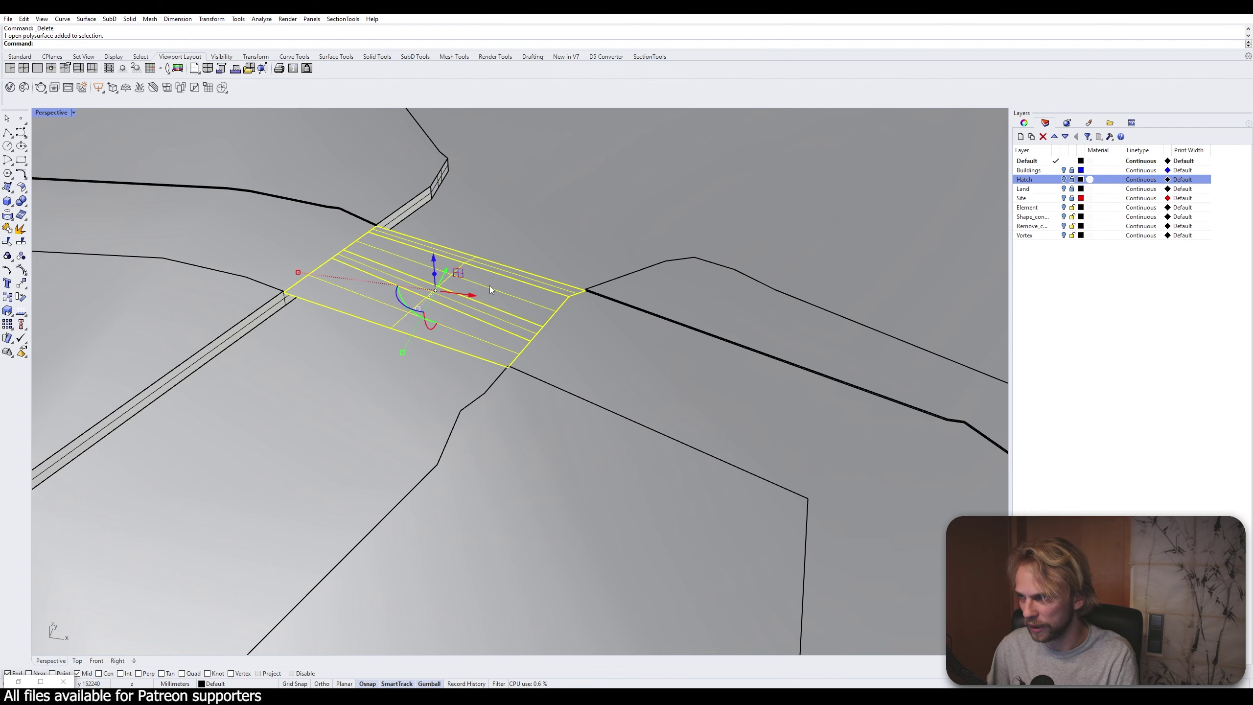
type("MergeAllCoplanarFaces")
key("Return")
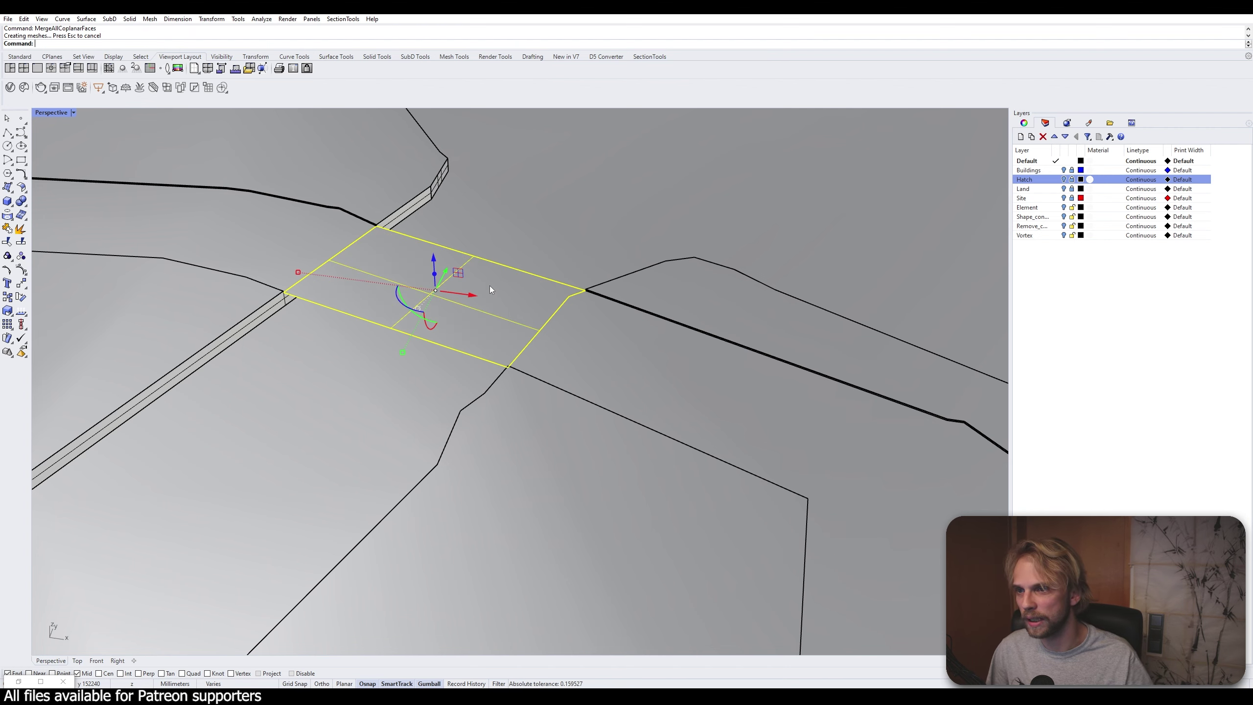
Extrude the bridging surface 200 mm downward into a solid slab
right_click_drag(490, 286, 521, 245)
left_click(513, 221)
scroll(539, 201, "up", 3)
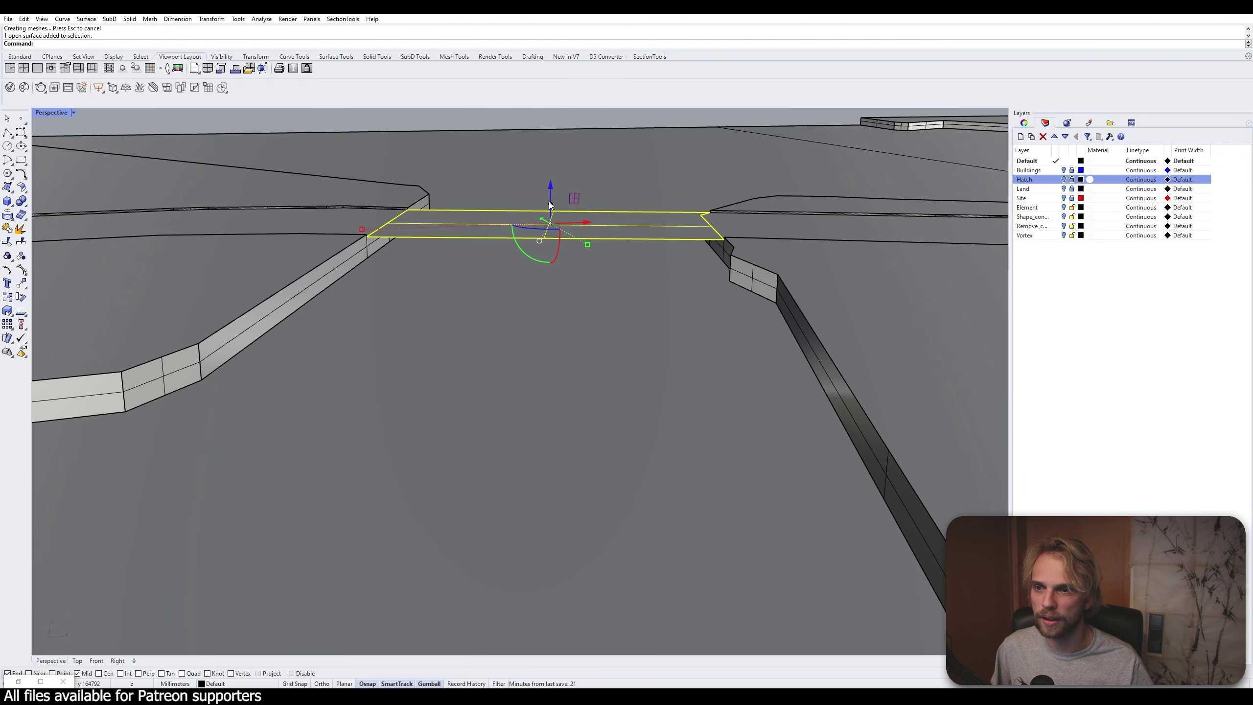
left_click(550, 204)
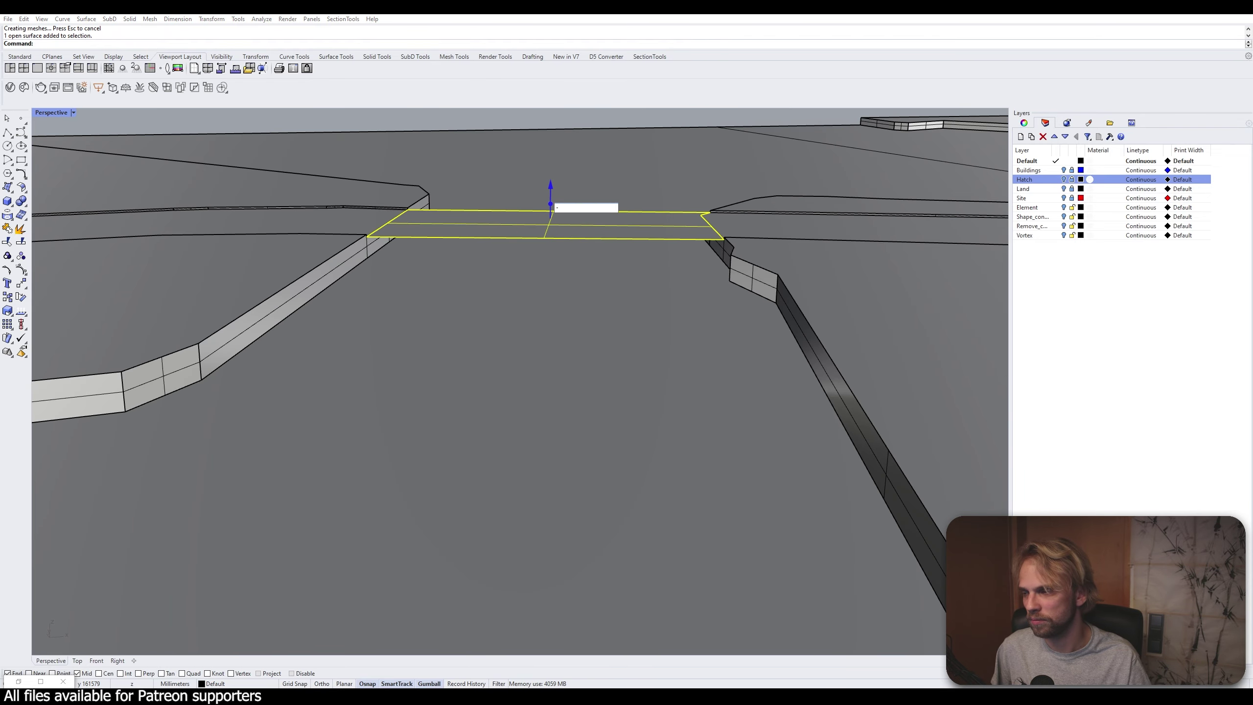
type("-200")
key("Return")
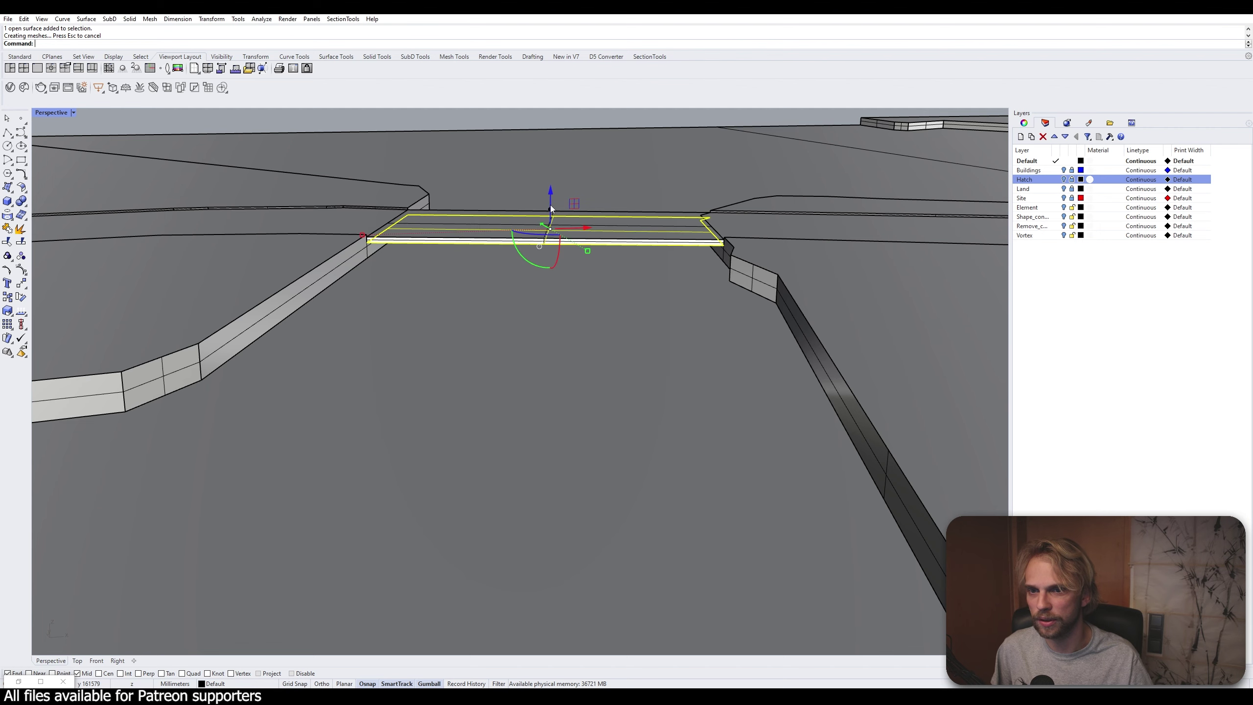
key("Escape")
right_click_drag(552, 212, 531, 237)
scroll(531, 237, "down", 4)
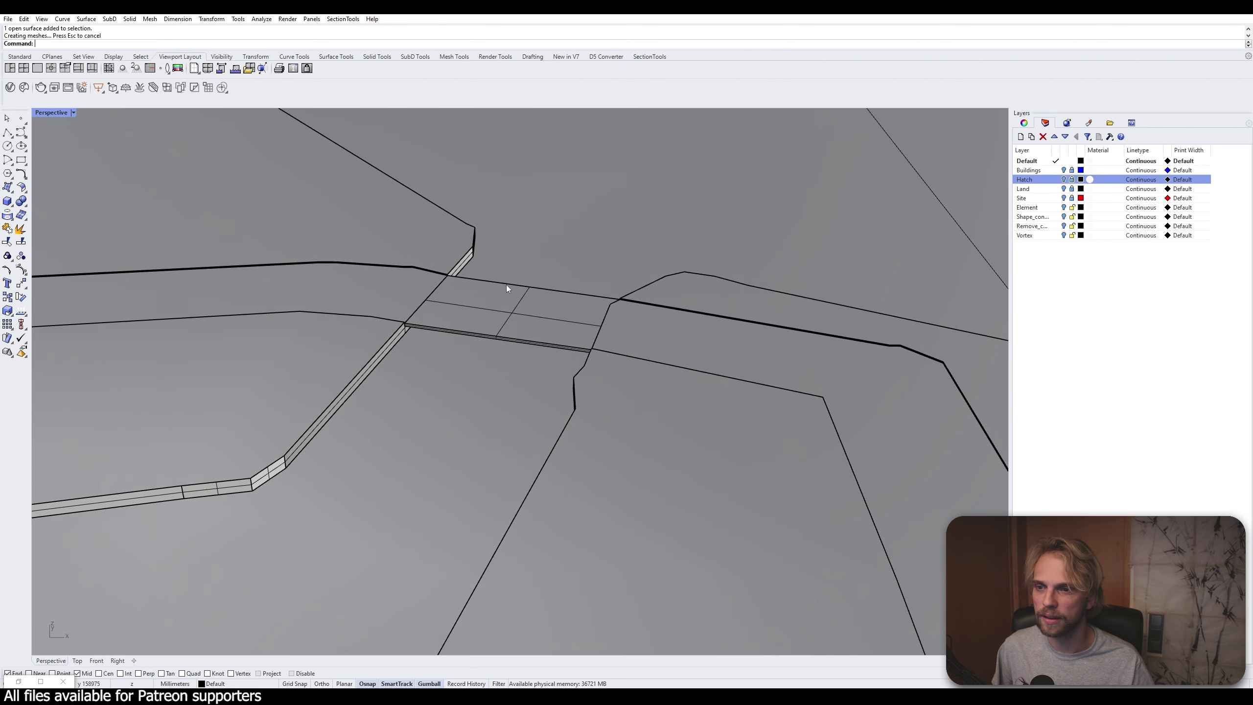
left_click(506, 284)
left_click(379, 302, "shift")
type("Boole")
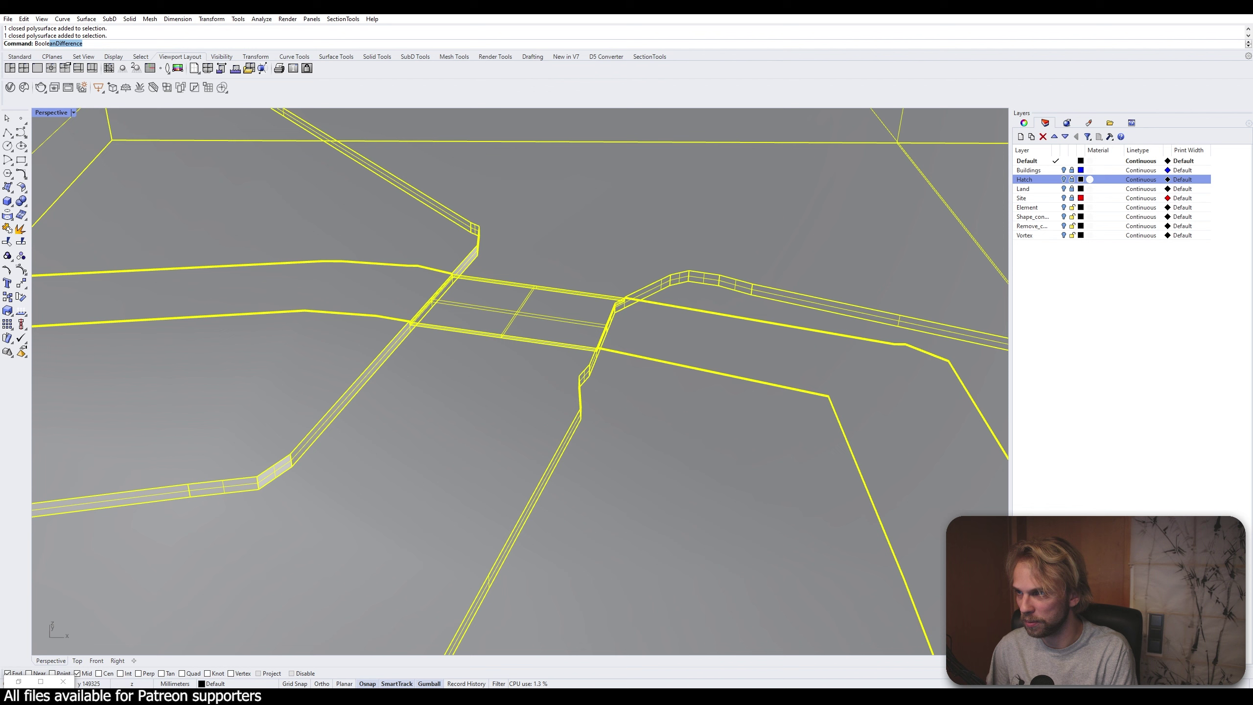
key("Return")
left_click(427, 309)
key("Return")
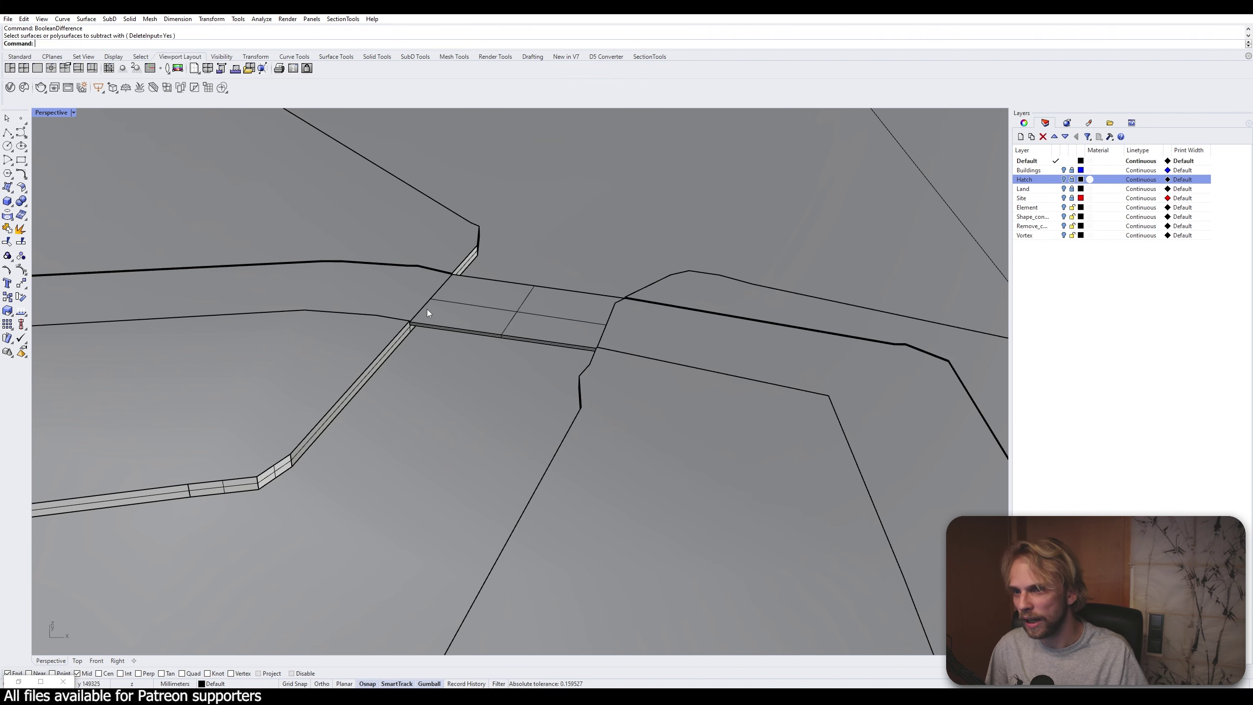
Boolean union the bridge slab with the terrain solid and run MergeAllCoplanarFaces on the combined solid
left_click(458, 321)
left_click(348, 311, "shift")
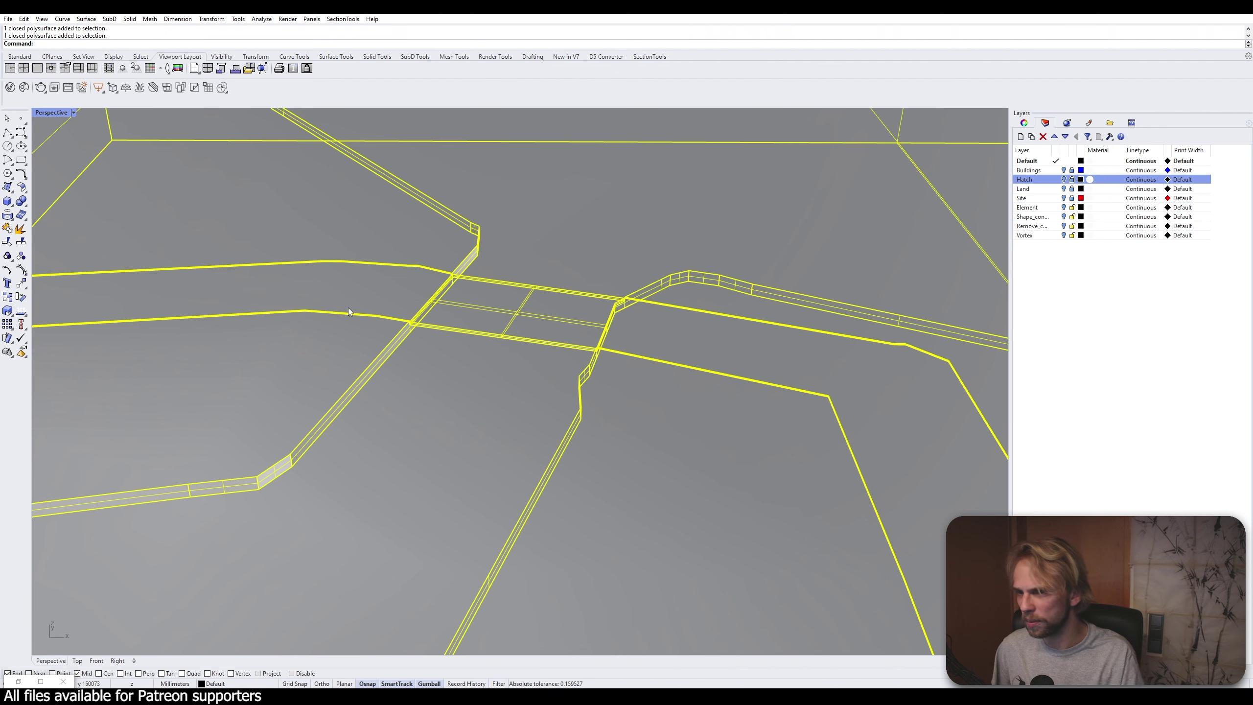
type("B")
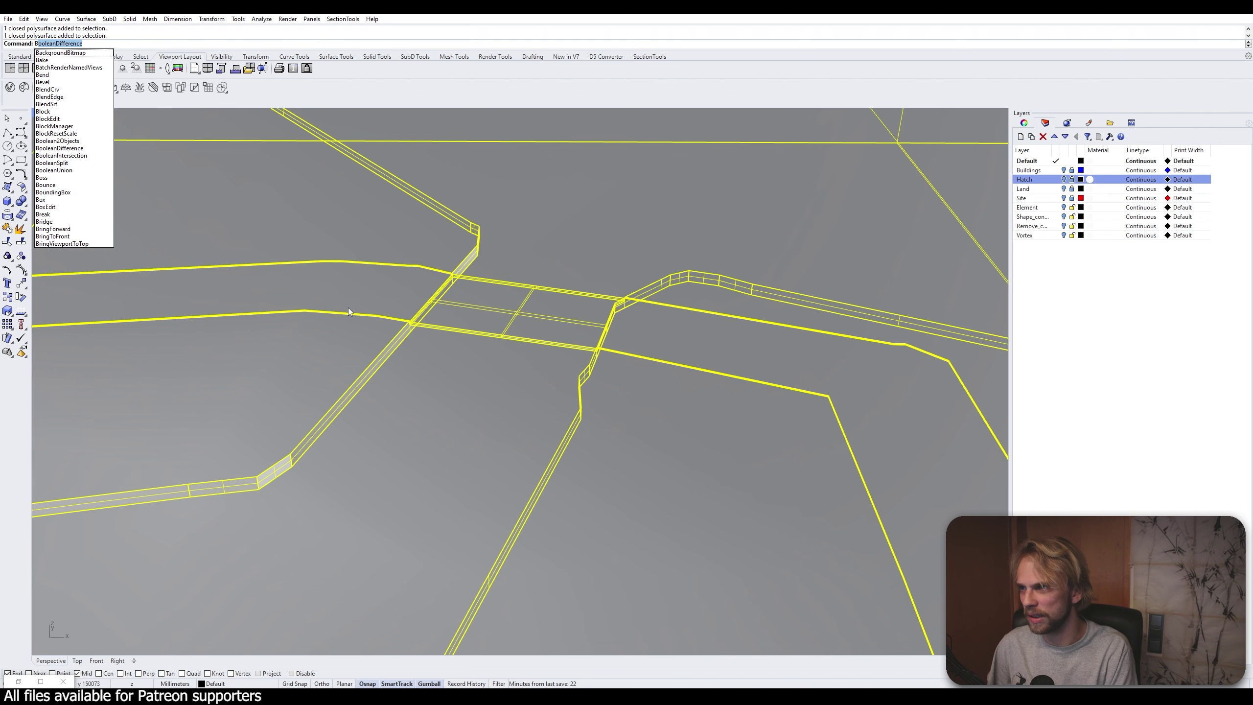
type("olean")
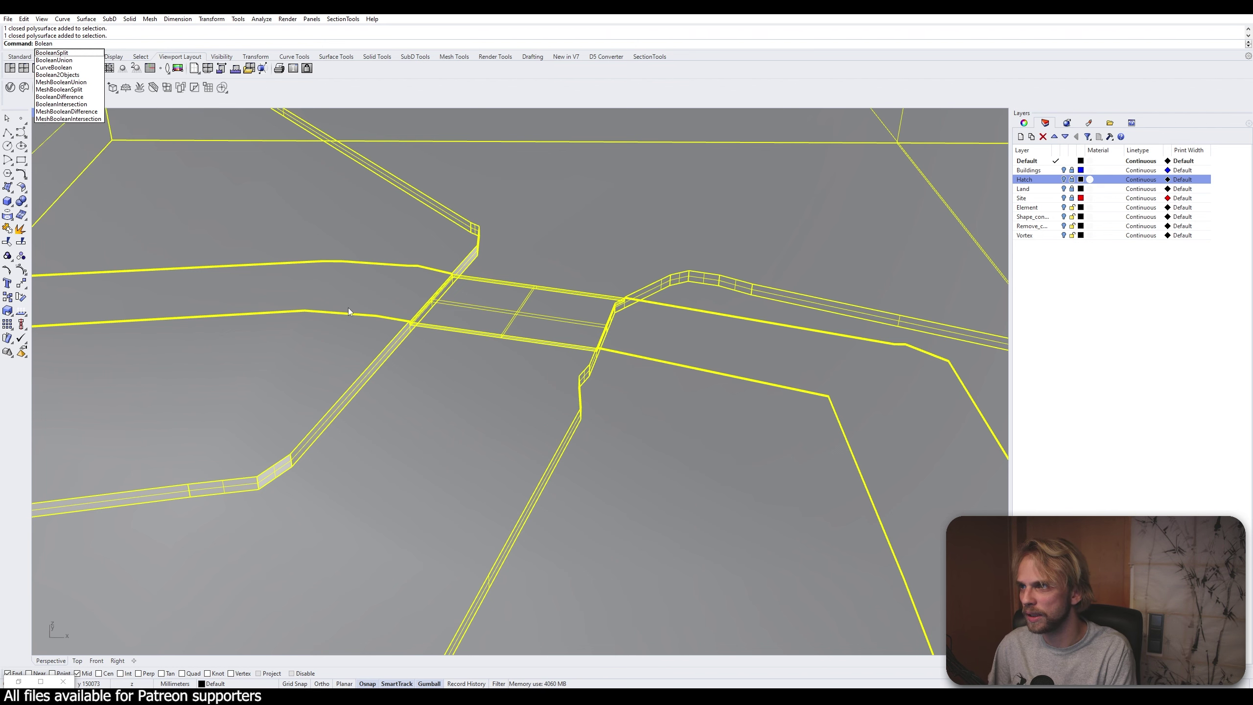
type("u")
key("Return")
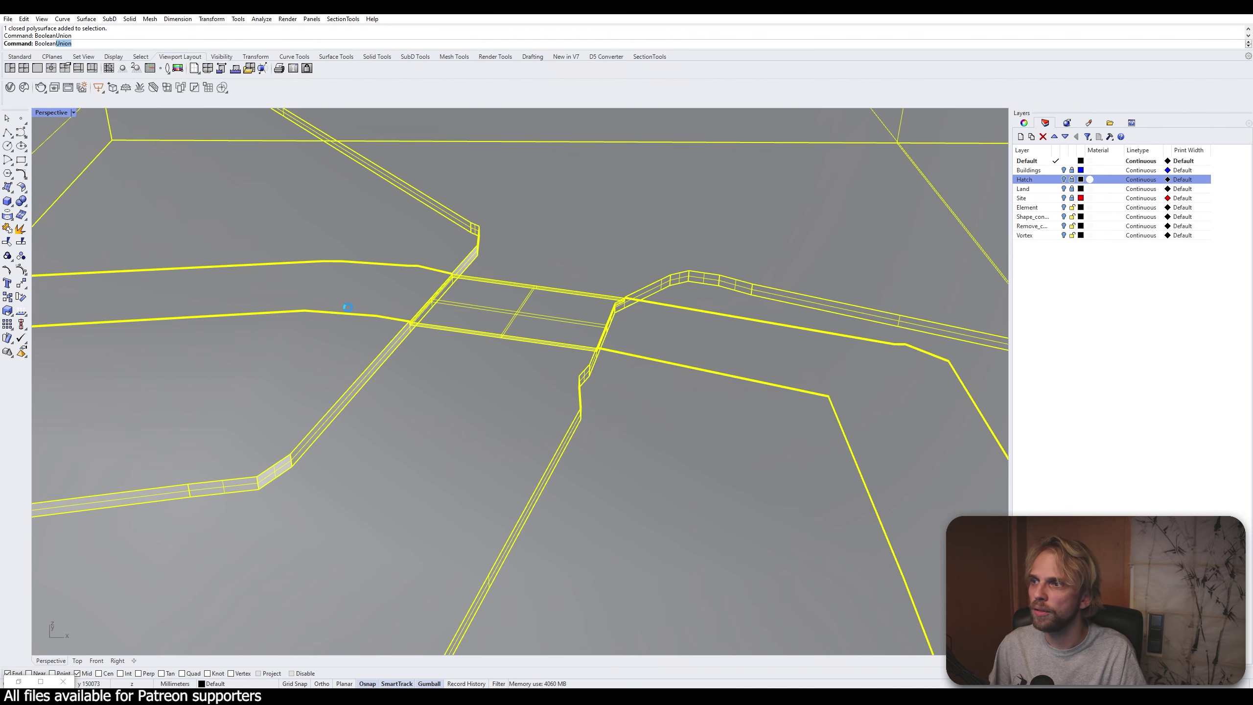
type("MergeAllCoplanarFaces")
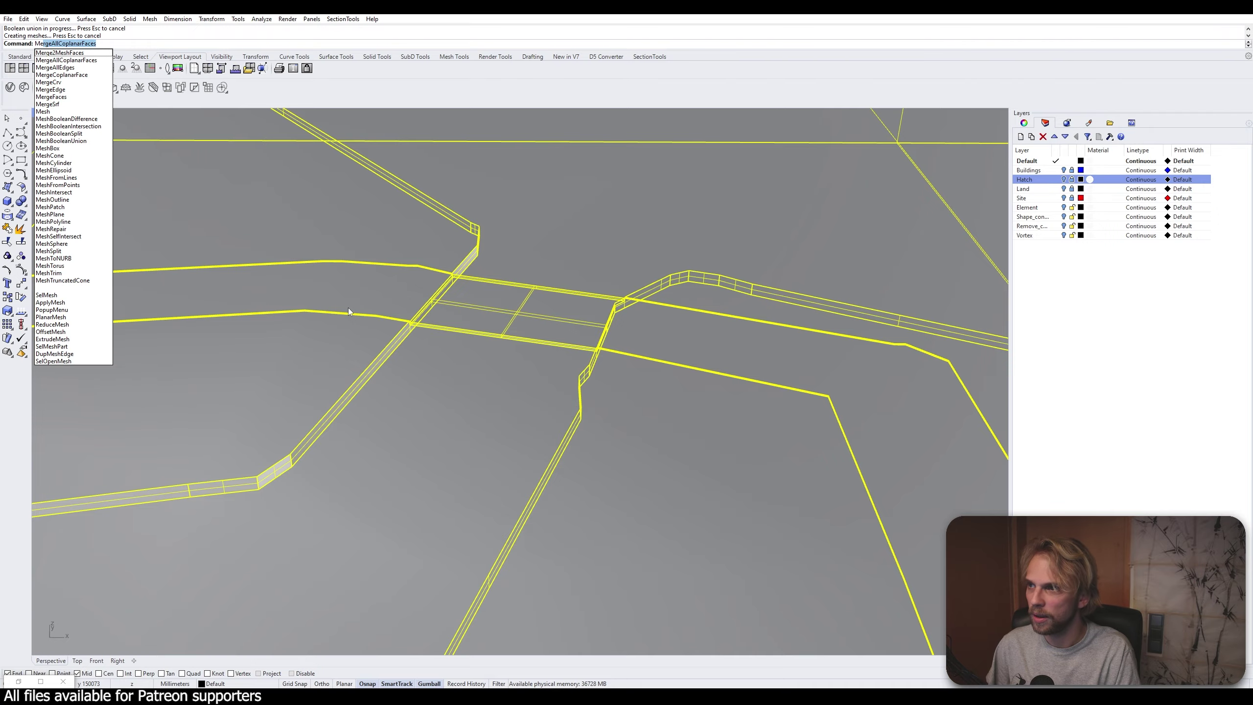
key("Return")
key("Escape")
Turn on the Buildings layer and lock the terrain solid so that only the footprint curves can be selected
right_click_drag(348, 307, 474, 264)
scroll(448, 272, "down", 12)
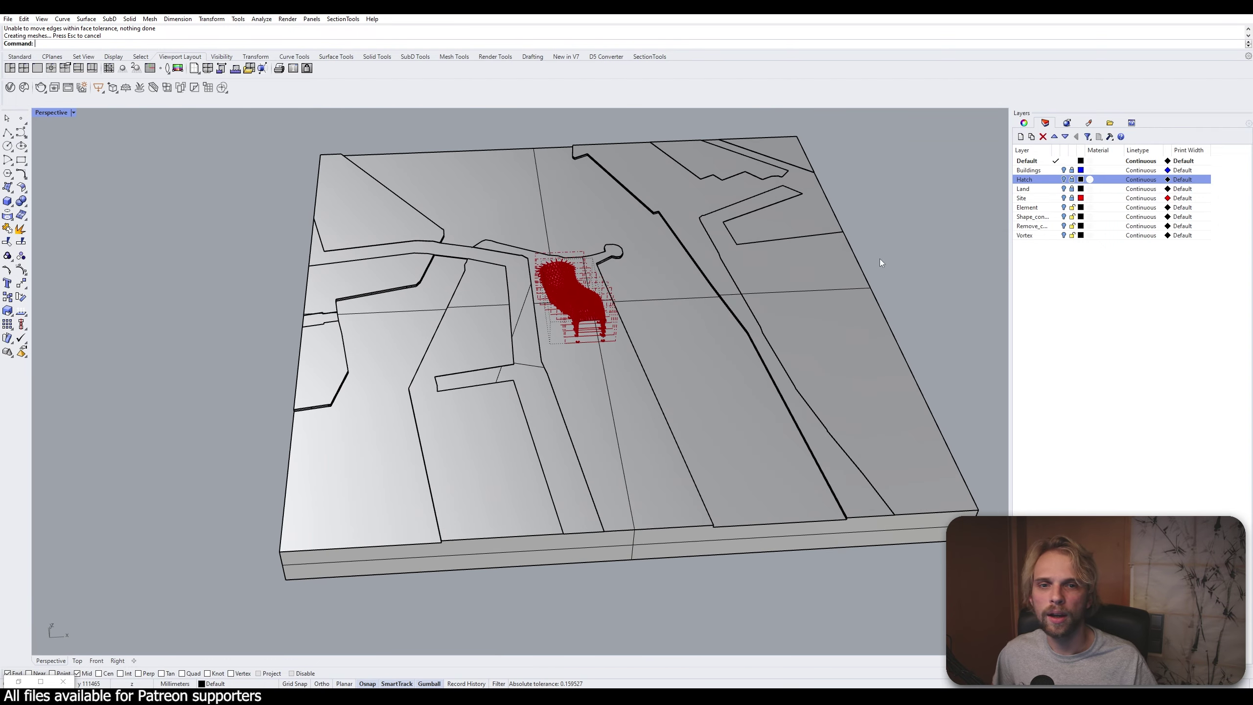
left_click(1063, 171)
right_click_drag(522, 291, 560, 329)
right_click_drag(561, 329, 615, 270, "shift")
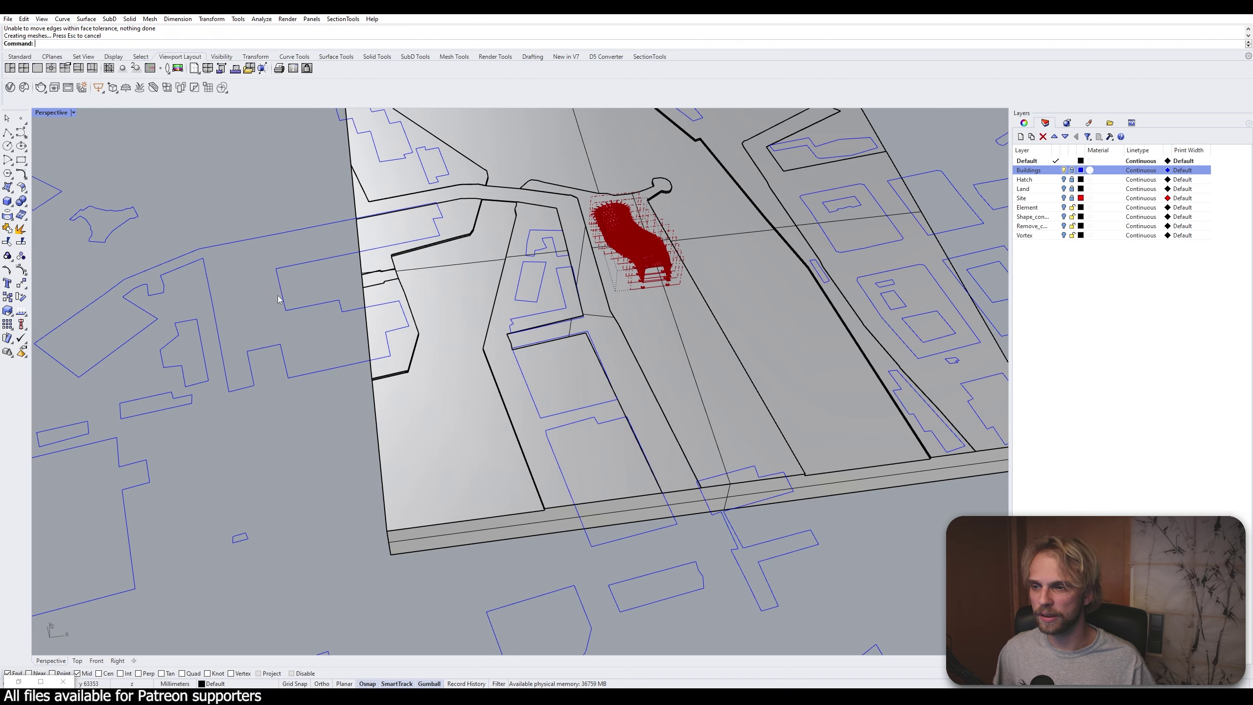
right_click_drag(414, 246, 371, 230)
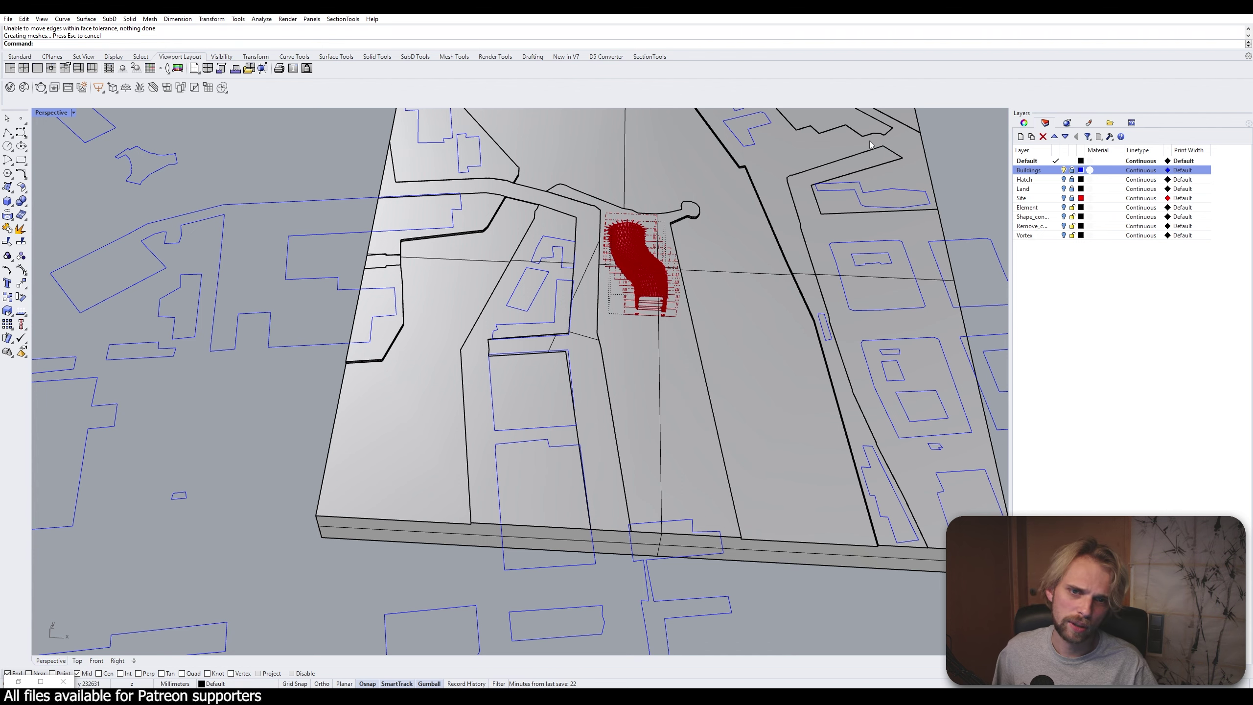
left_click(740, 384)
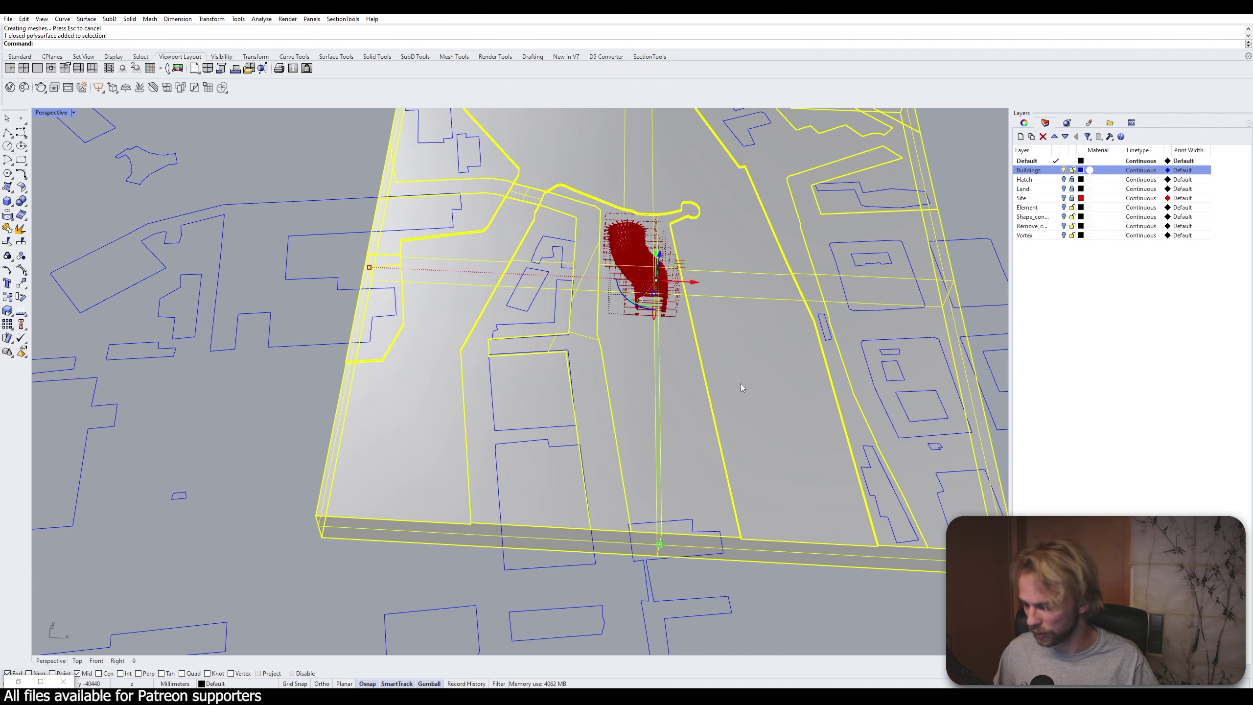
key("ctrl+l")
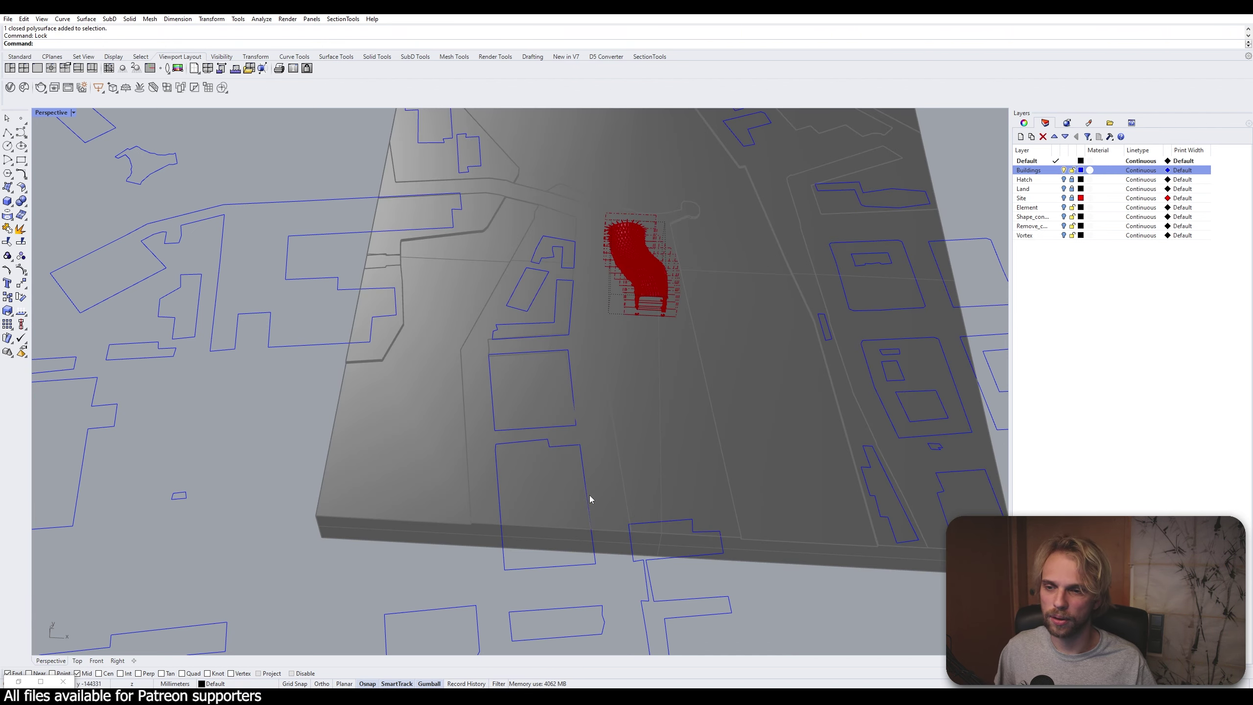
right_click_drag(589, 496, 518, 432)
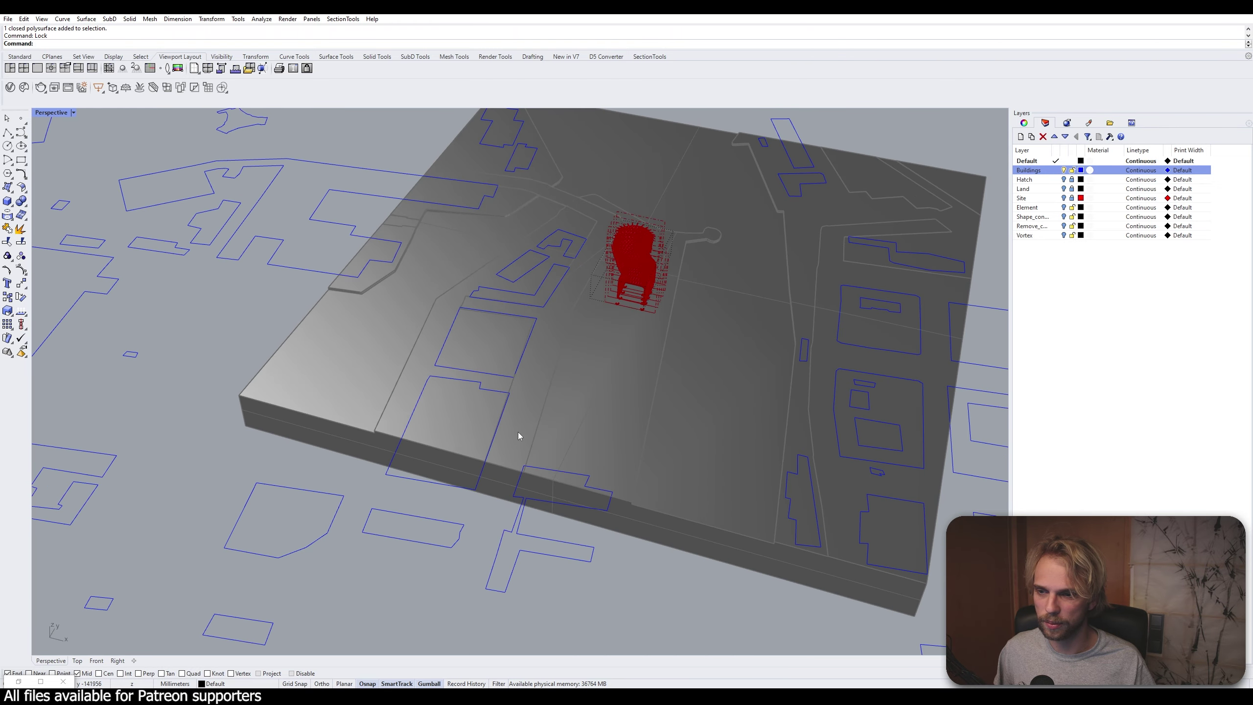
left_click(432, 404)
left_click_drag(542, 362, 472, 348, "shift")
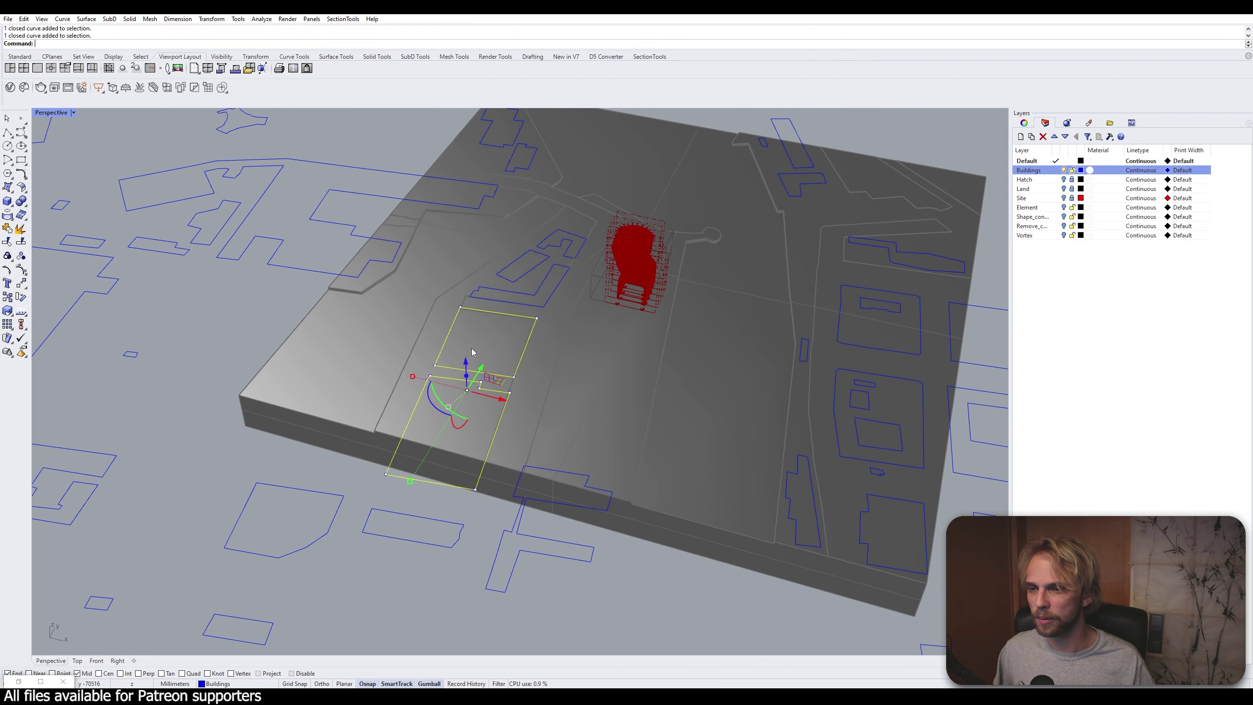
left_click(568, 326)
scroll(577, 276, "up", 2)
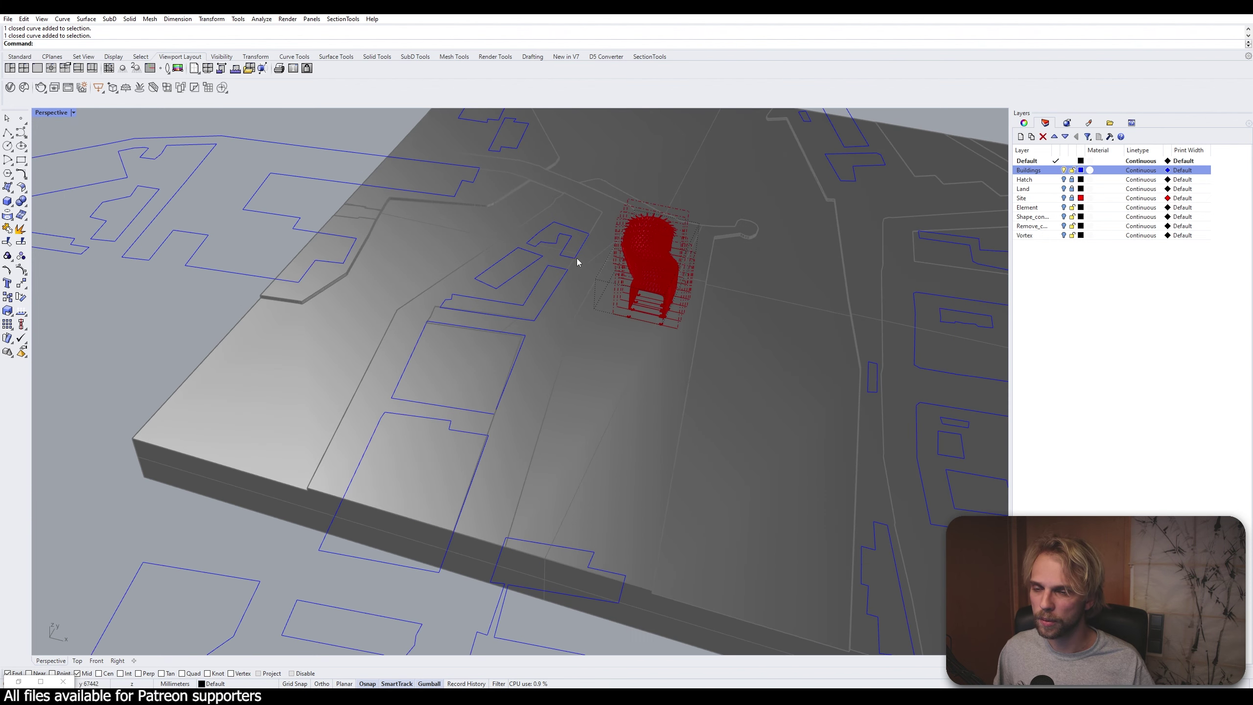
Extrude the three building footprint curves beside the red structure 14000 mm upward
left_click(519, 245)
right_click_drag(517, 245, 530, 267)
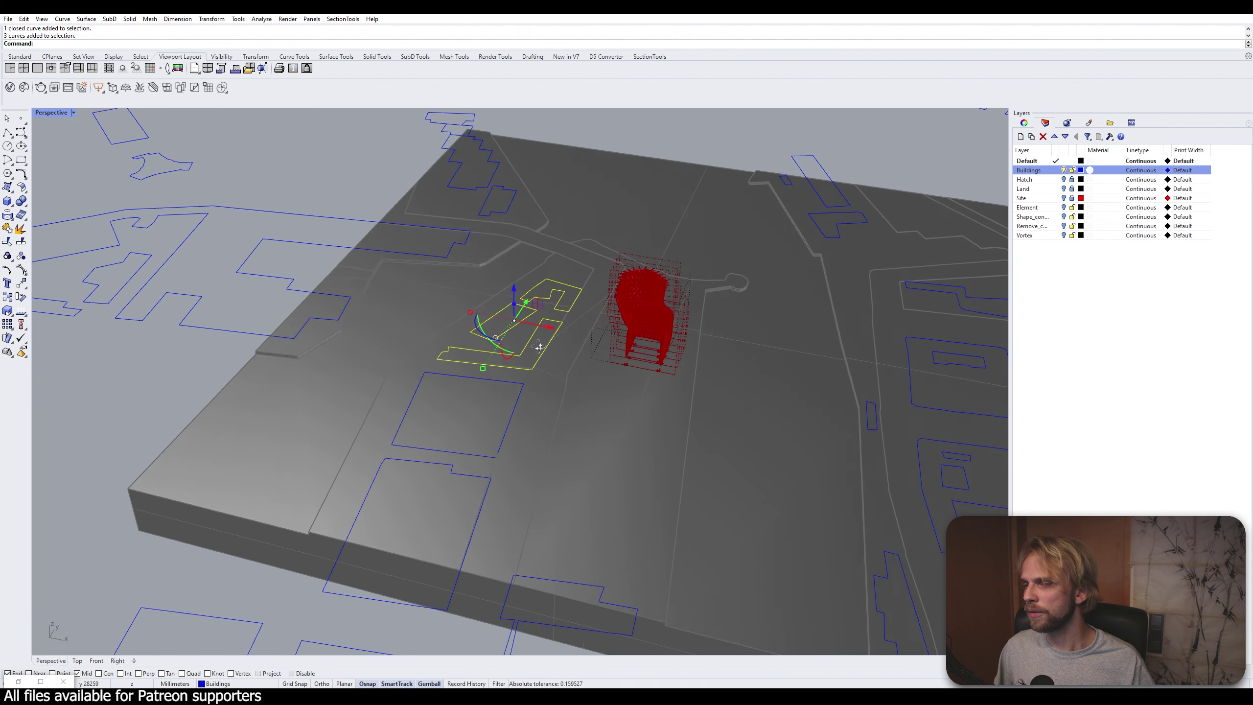
scroll(538, 280, "up", 3)
left_click(499, 312)
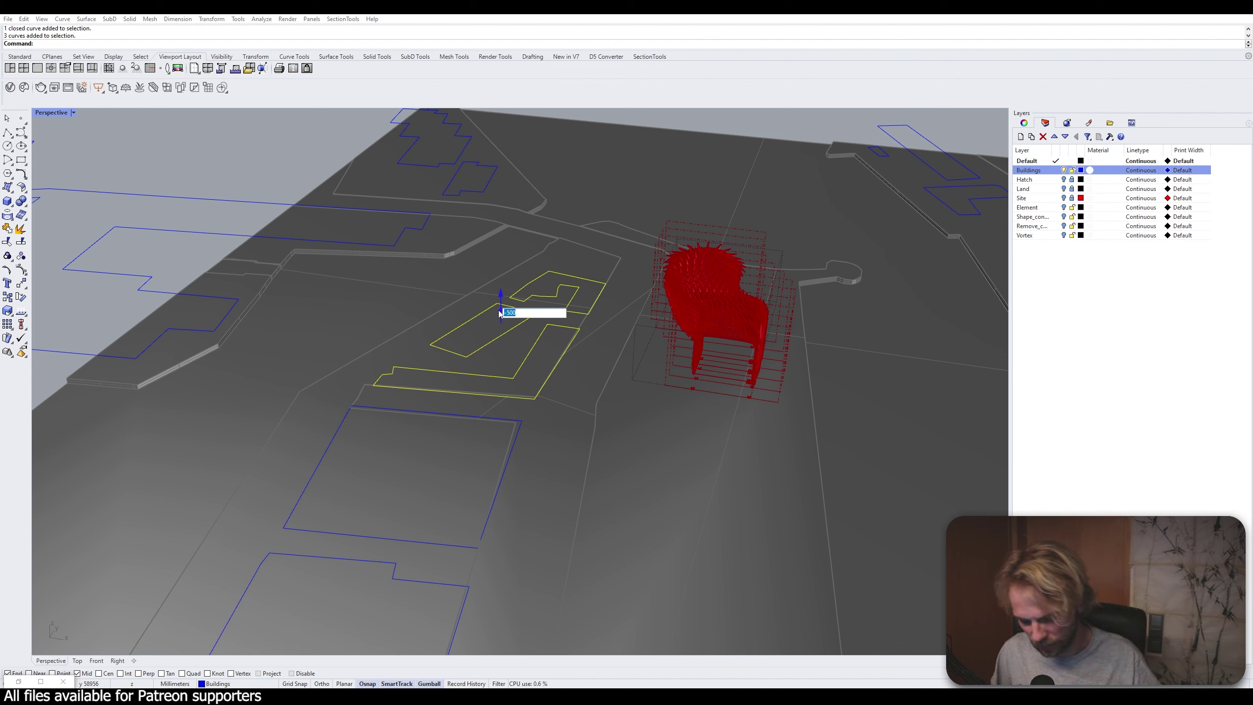
type("14000")
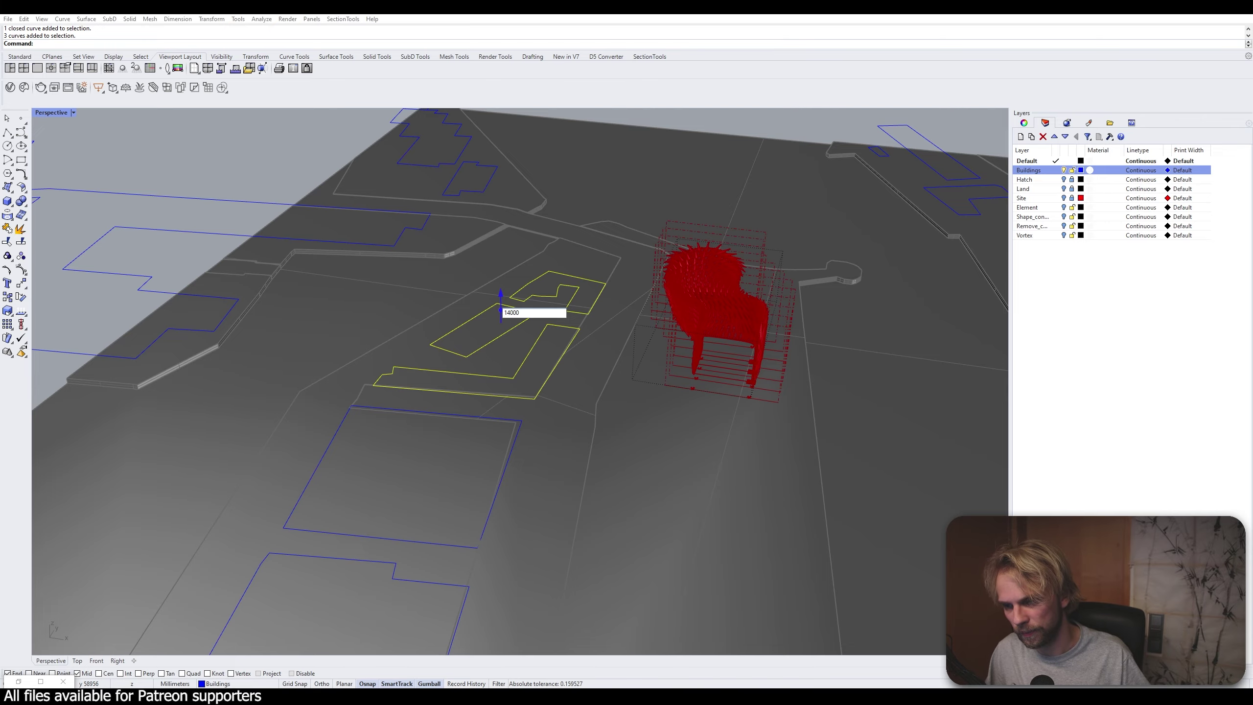
key("Return")
Extrude the two large block footprints next to the extruded buildings 16000 mm upward
scroll(494, 316, "down", 5)
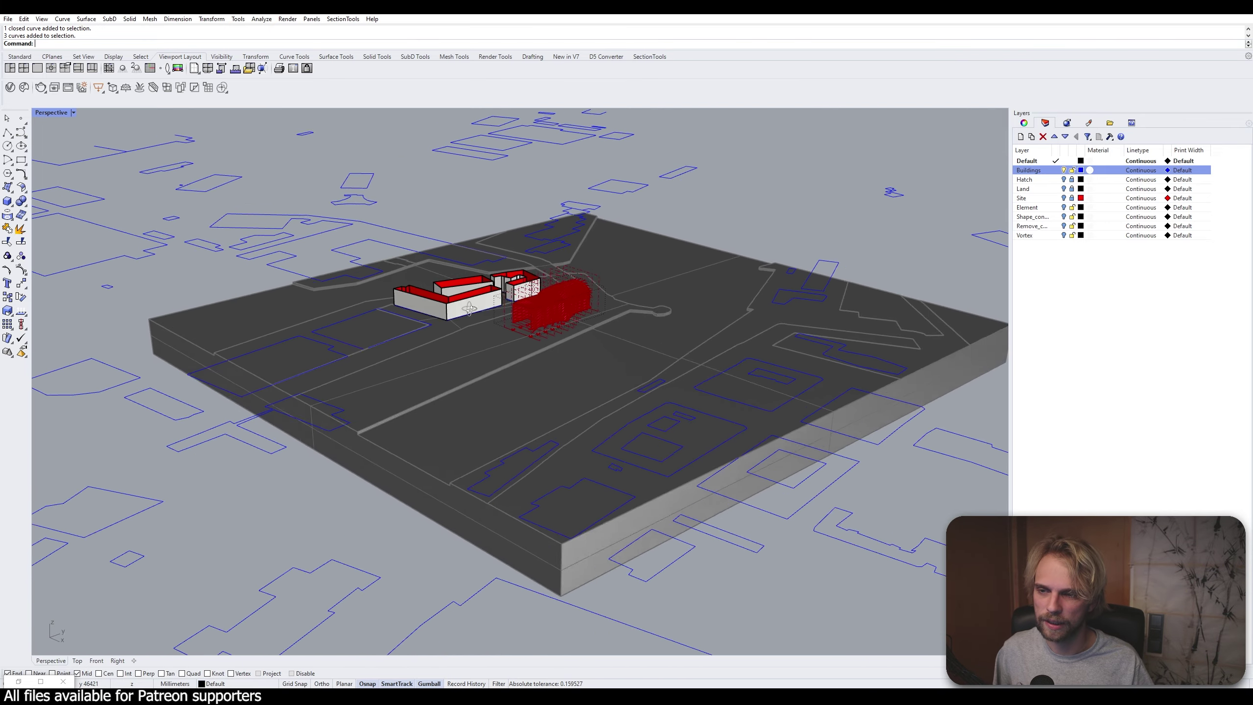
right_click_drag(469, 308, 523, 414)
scroll(522, 414, "up", 6)
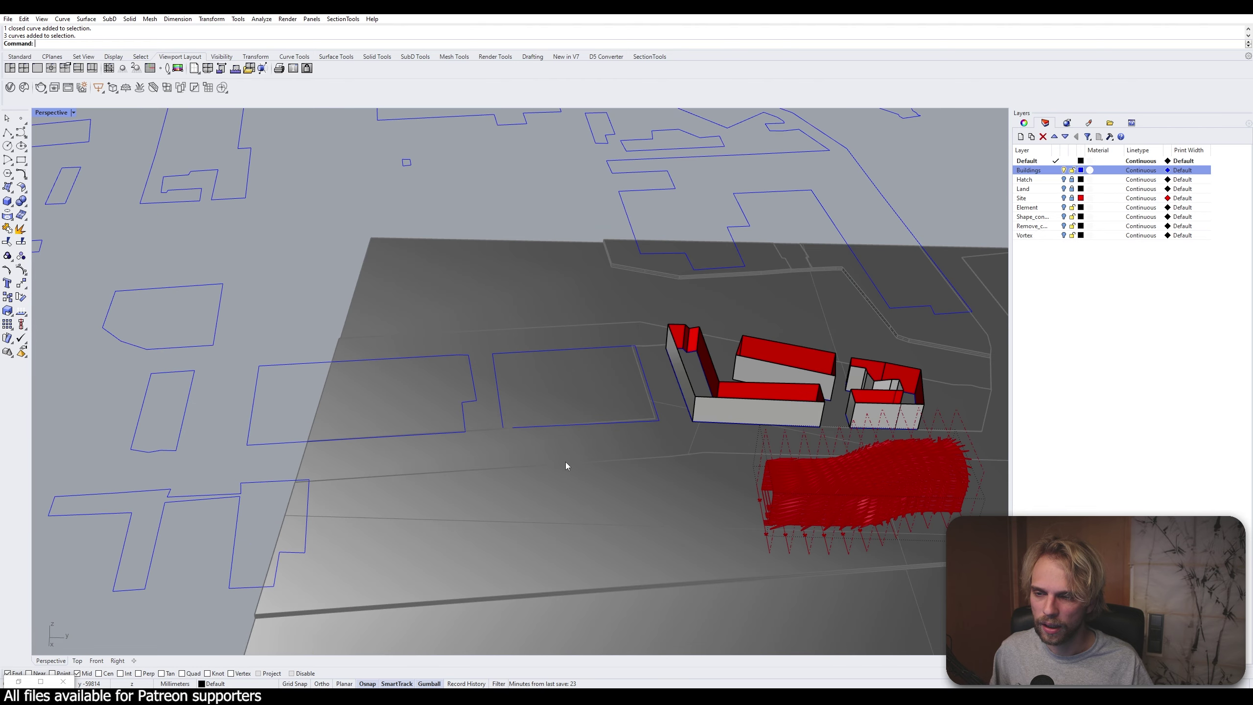
left_click_drag(566, 464, 366, 392)
left_click(451, 377)
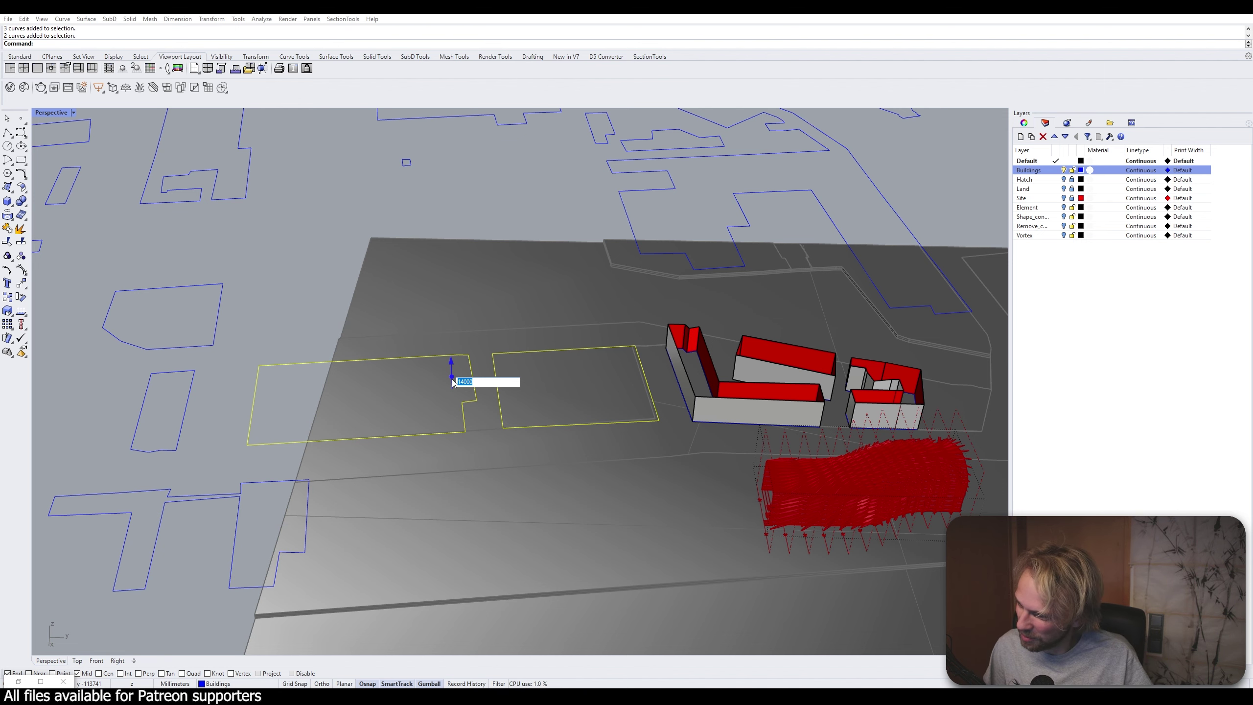
type("16000")
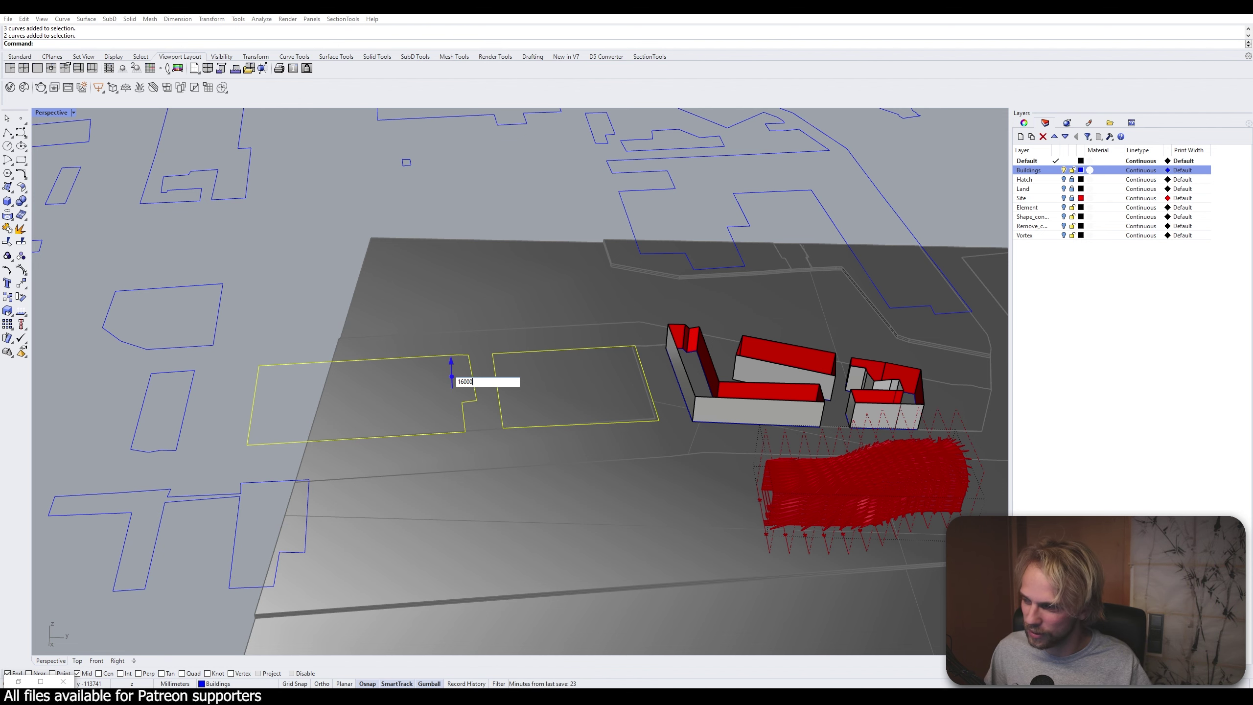
key("Return")
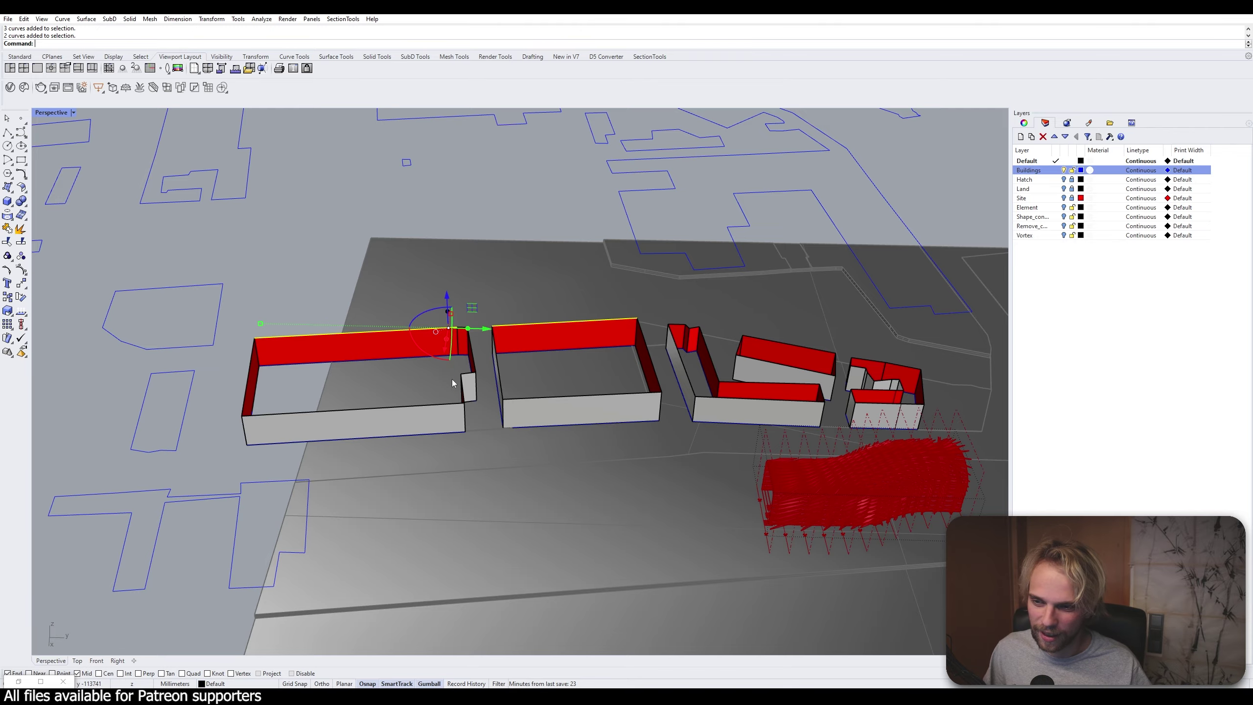
Extrude the large irregular building footprint that overhangs the terrain edge upward into walls
right_click_drag(480, 374, 582, 358)
left_click(621, 301, "shift")
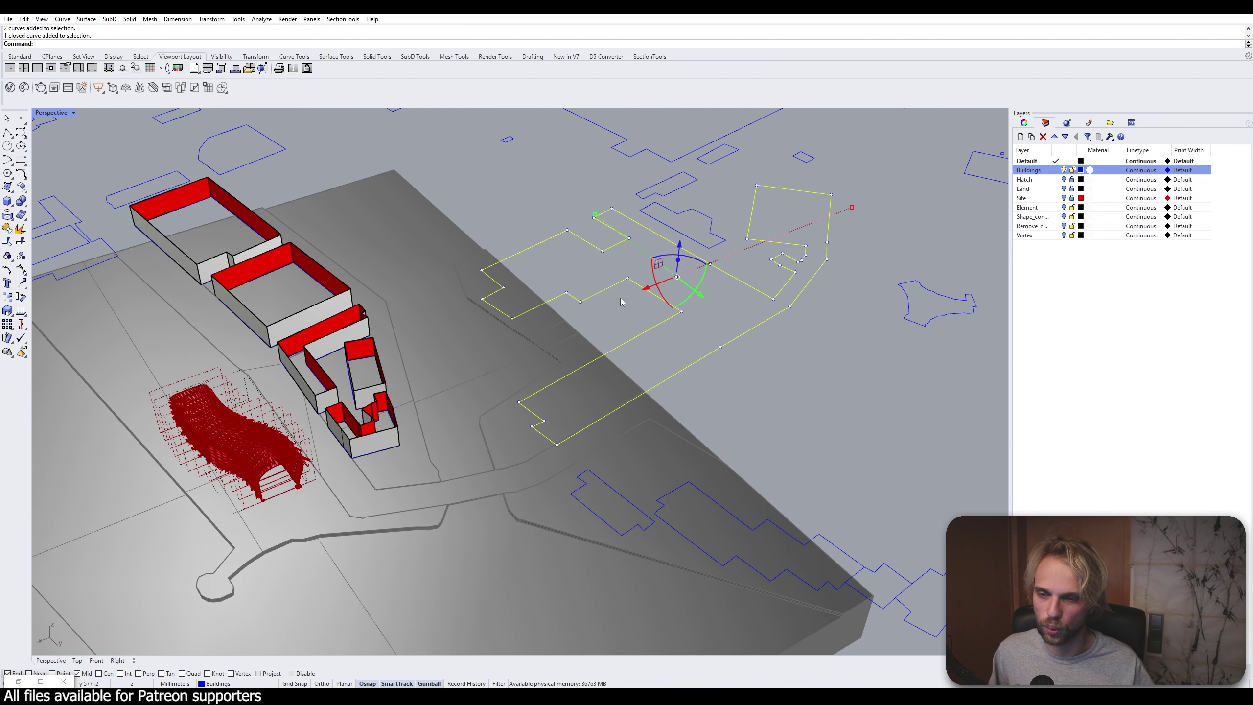
left_click(679, 265)
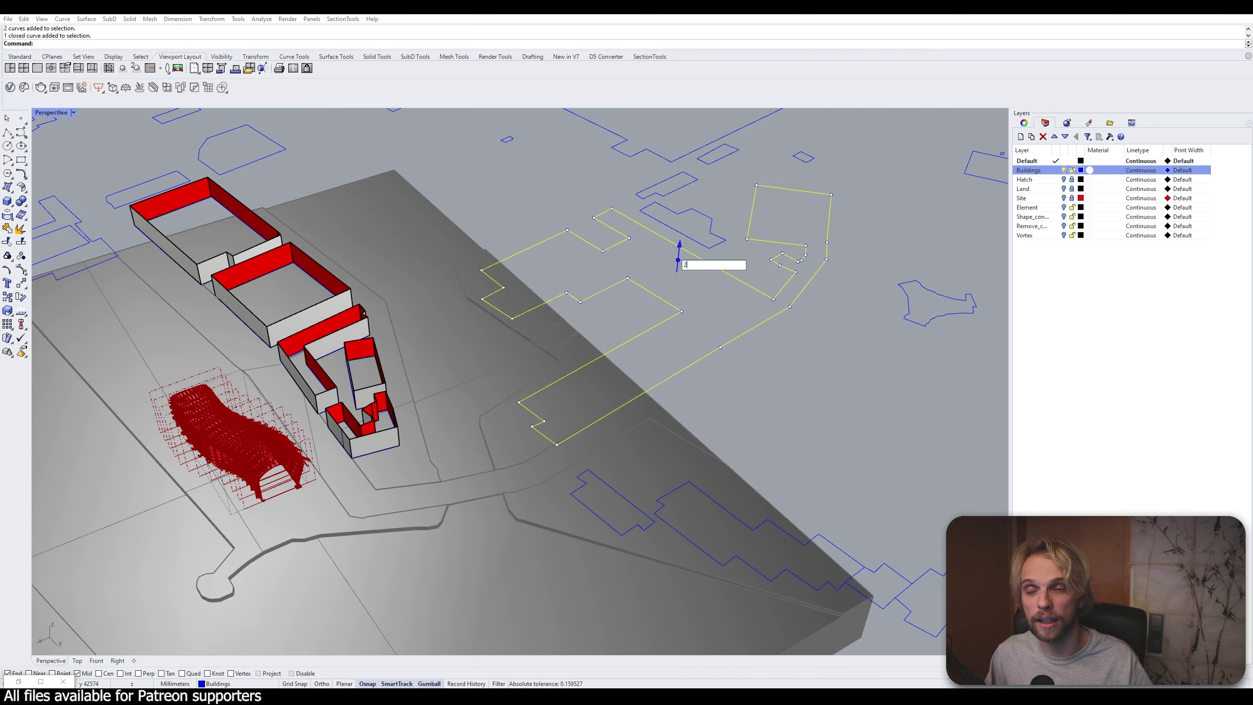
key("Return")
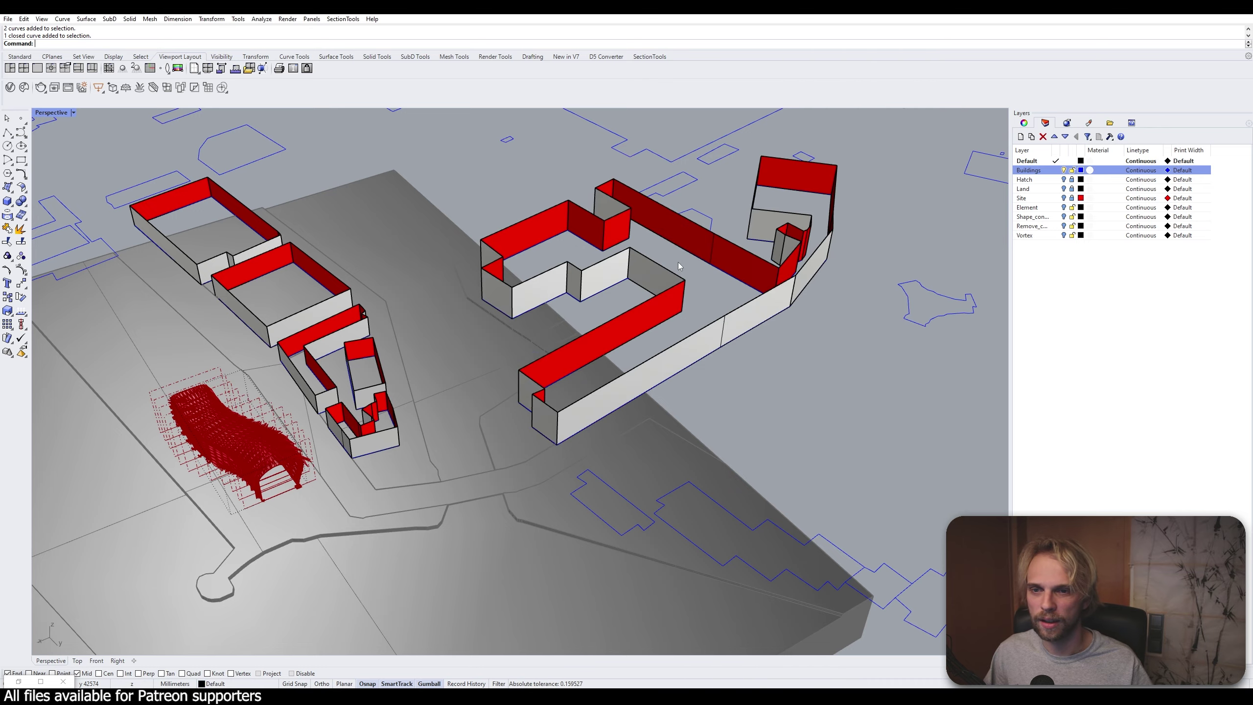
Extrude the four stepped building footprints along the terrain corner upward into walls
scroll(618, 281, "down", 5)
right_click_drag(618, 281, 697, 330)
scroll(697, 330, "up", 6)
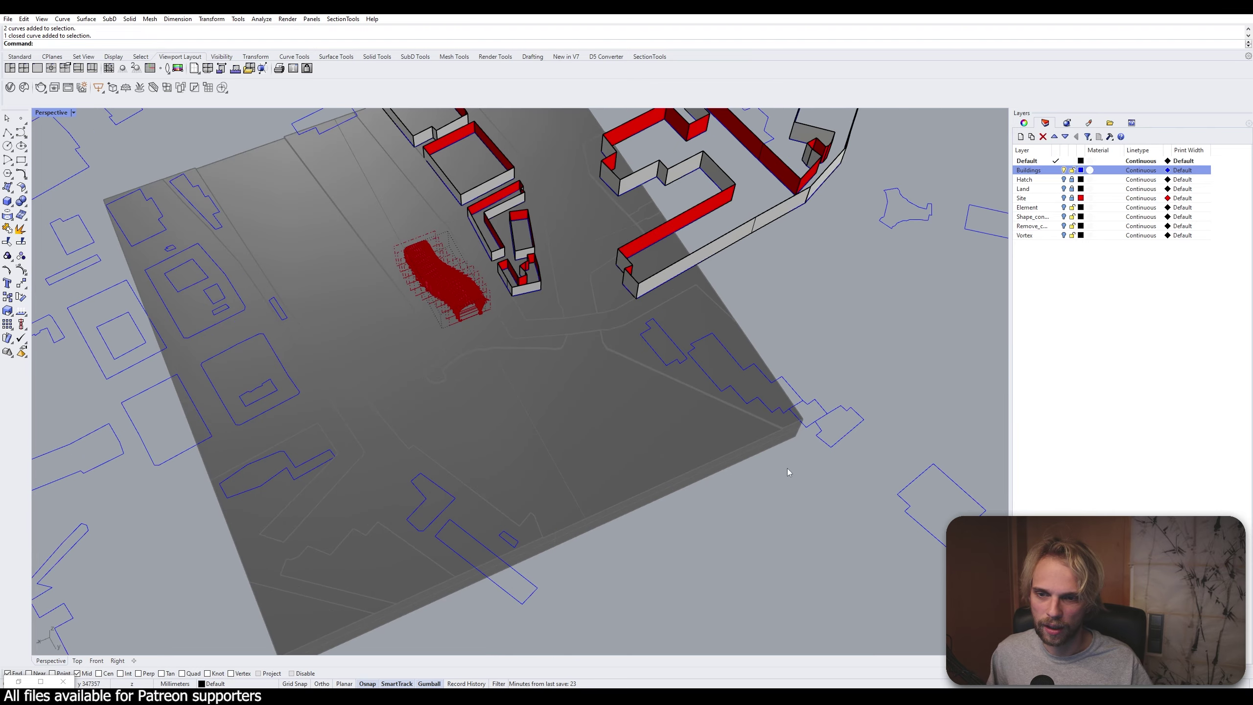
left_click_drag(829, 474, 650, 347)
right_click_drag(650, 347, 760, 211)
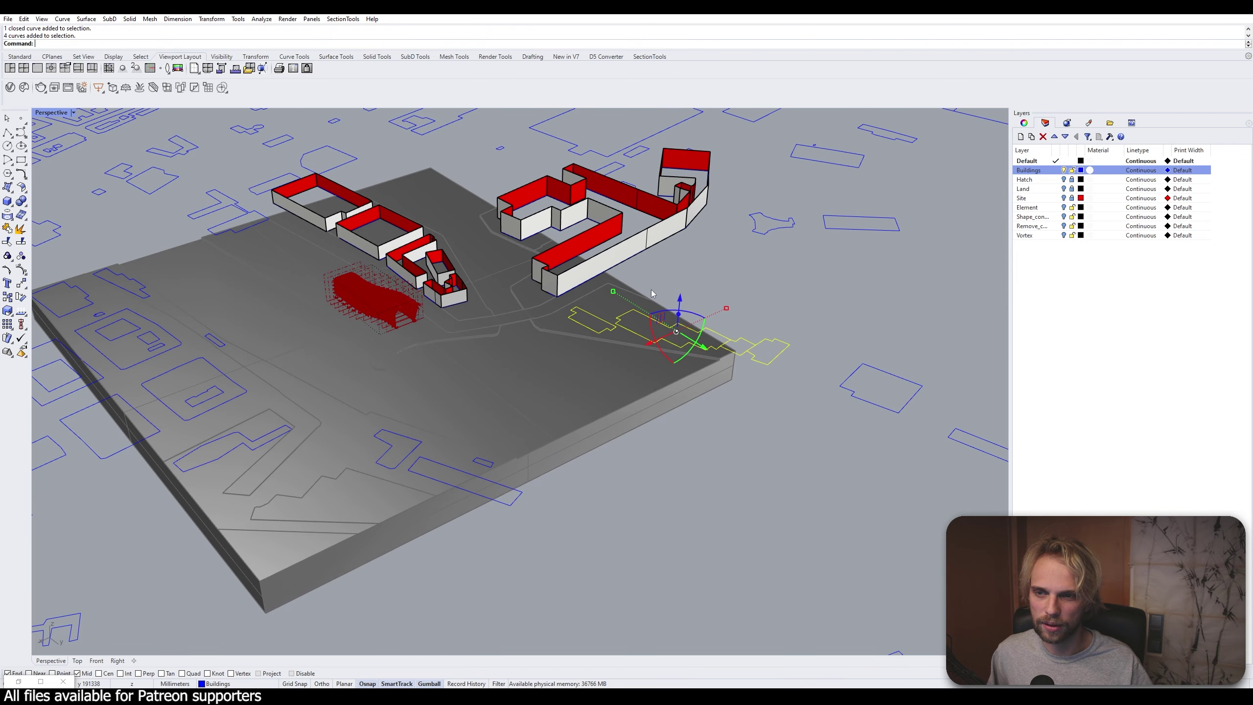
left_click(679, 303)
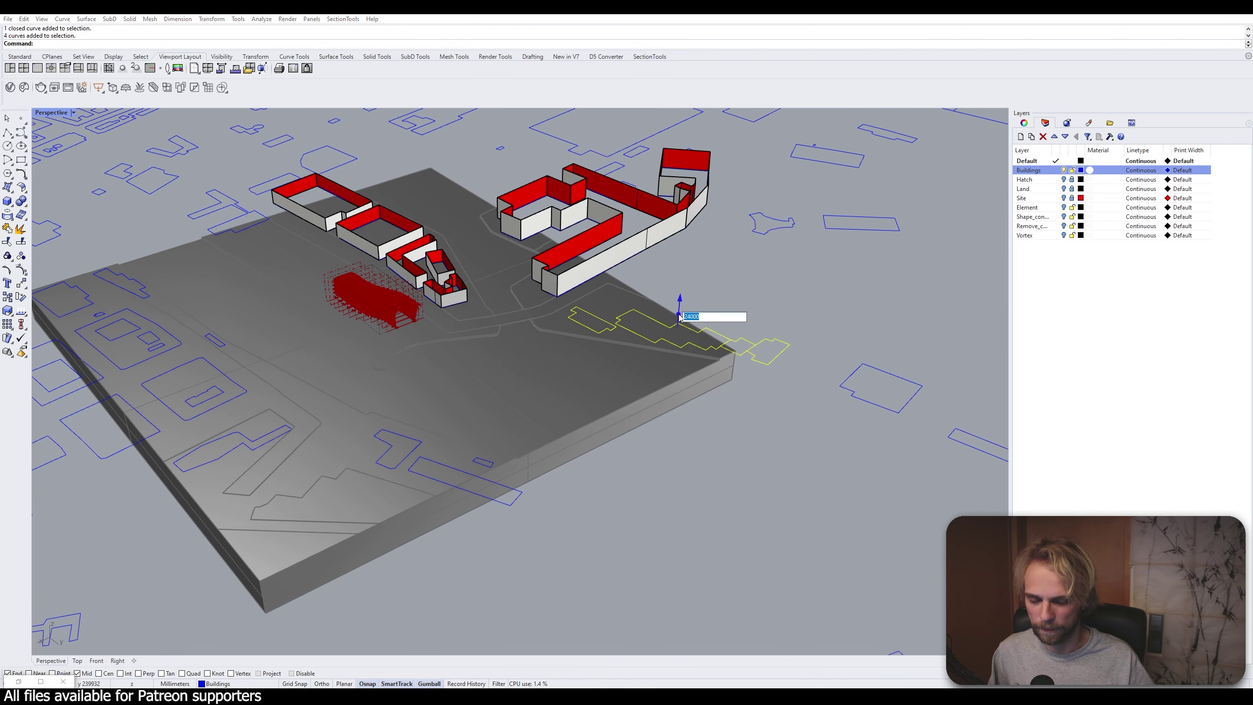
type("120")
key("Return")
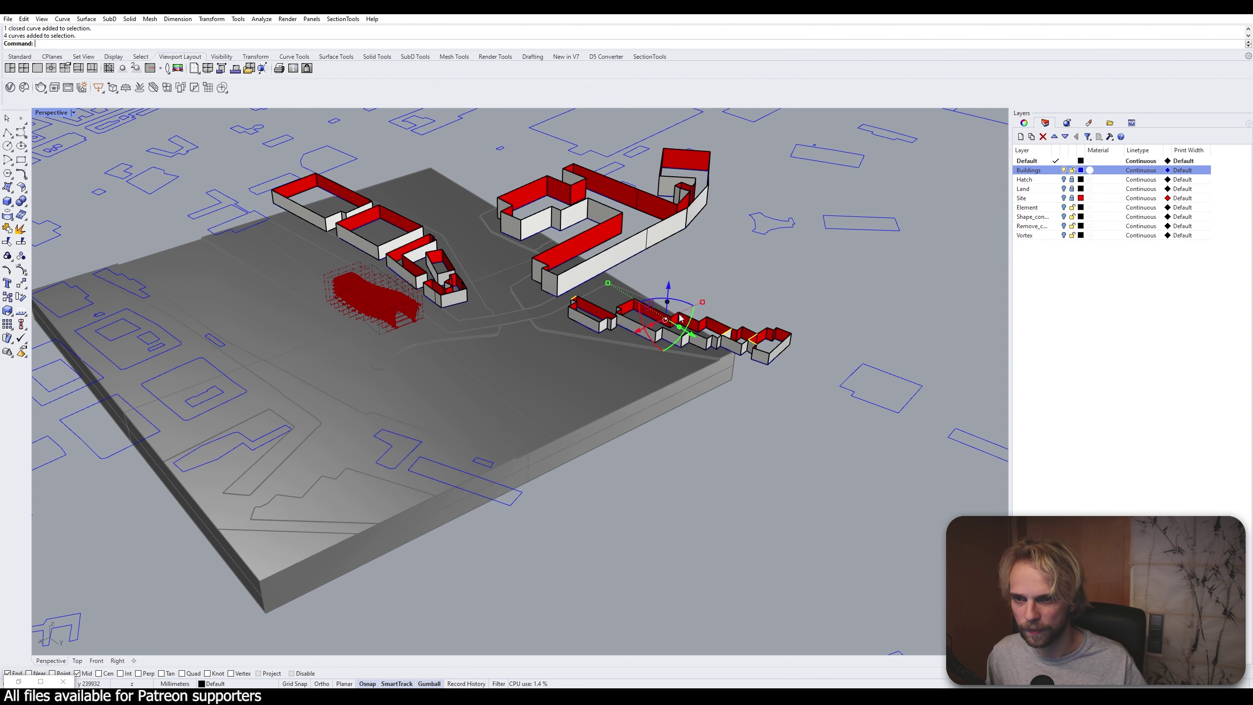
key("Escape")
Extrude the three footprints at the near terrain edge, including the long one overhanging it, 12000 mm upward
right_click_drag(602, 380, 513, 367)
left_click_drag(396, 574, 316, 397)
left_click(365, 462)
type("12000")
key("Return")
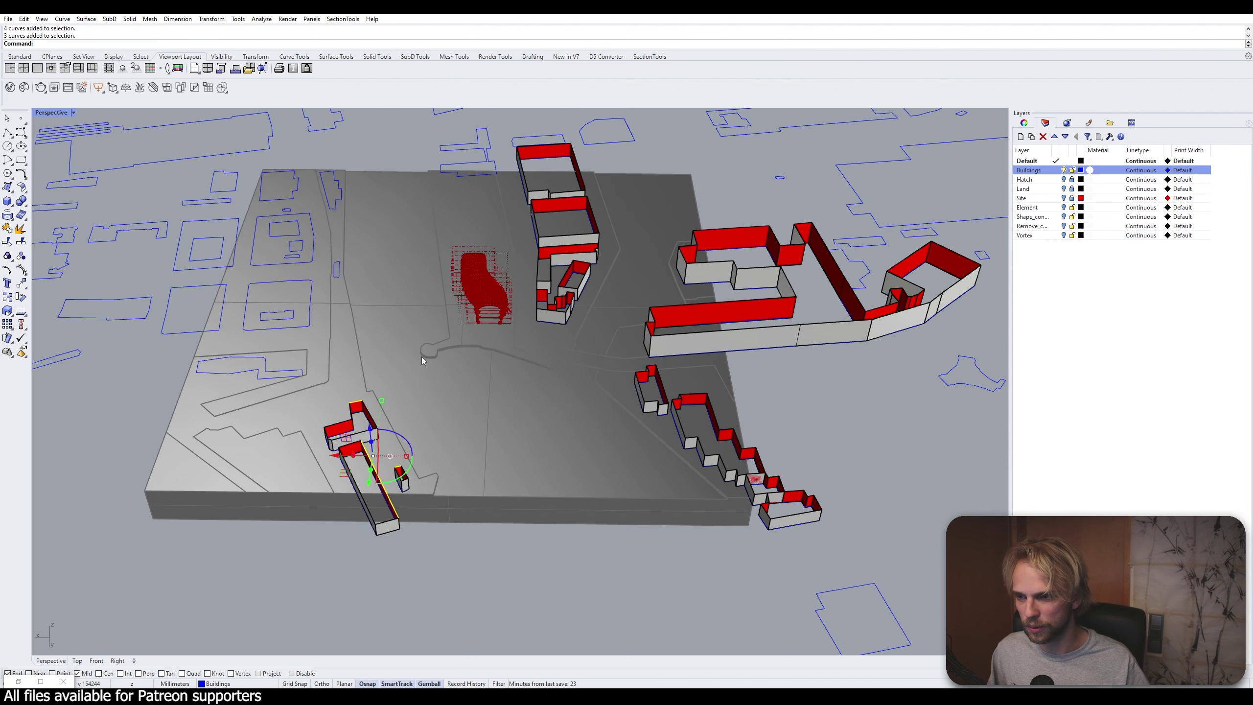
key("Escape")
Try to extrude the two narrow footprints beside the courtyard blocks upward and undo the extrusion
scroll(394, 347, "up", 3)
left_click_drag(404, 371, 365, 269)
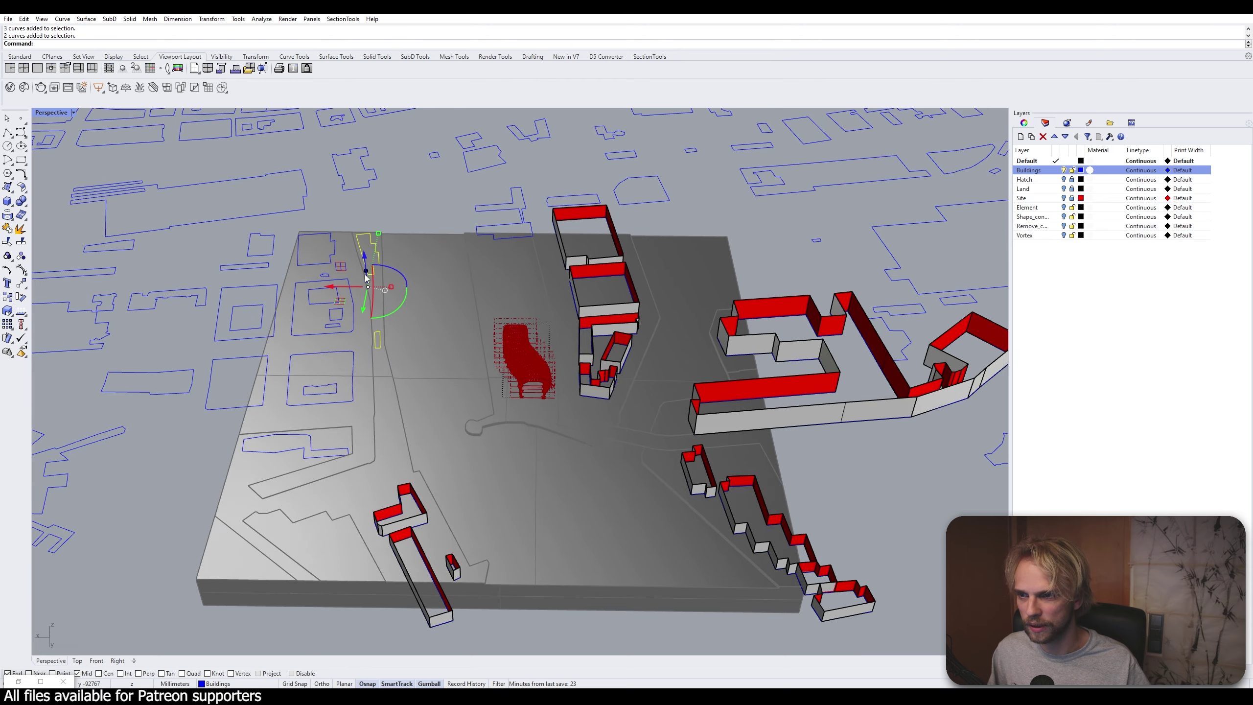
left_click(365, 272)
key("Return")
key("Escape")
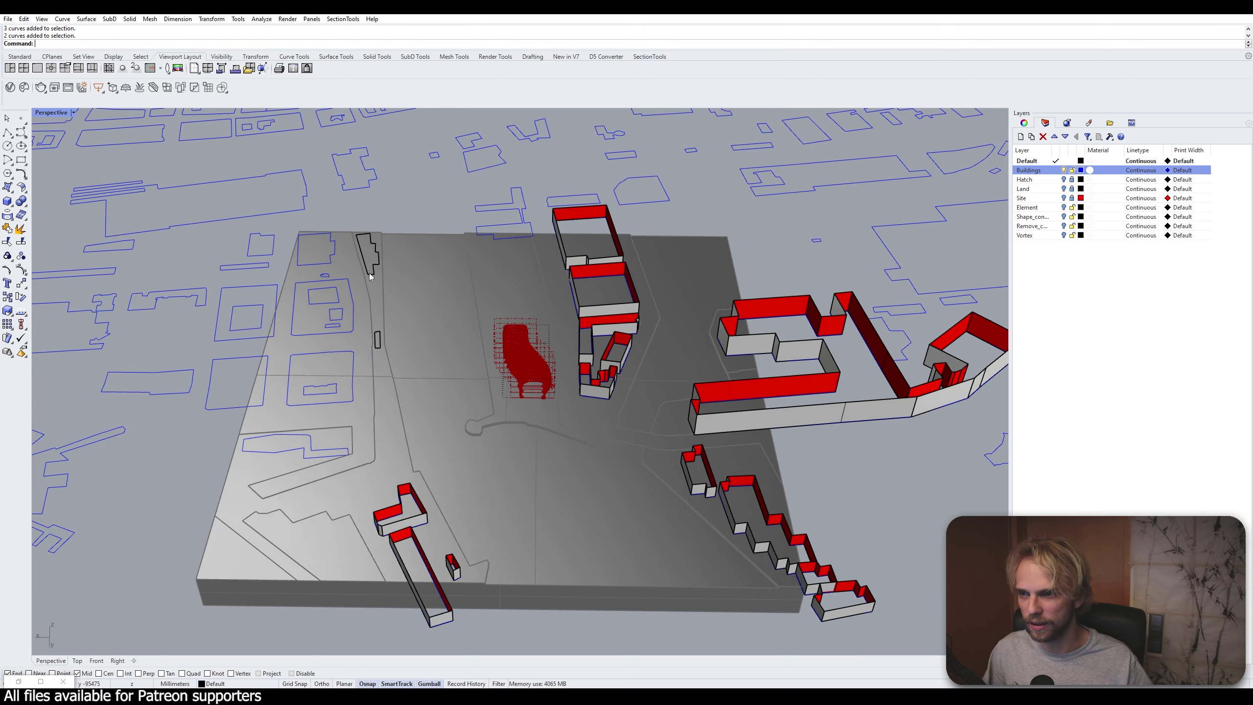
right_click_drag(369, 272, 419, 288)
scroll(381, 243, "up", 3)
key("ctrl+z")
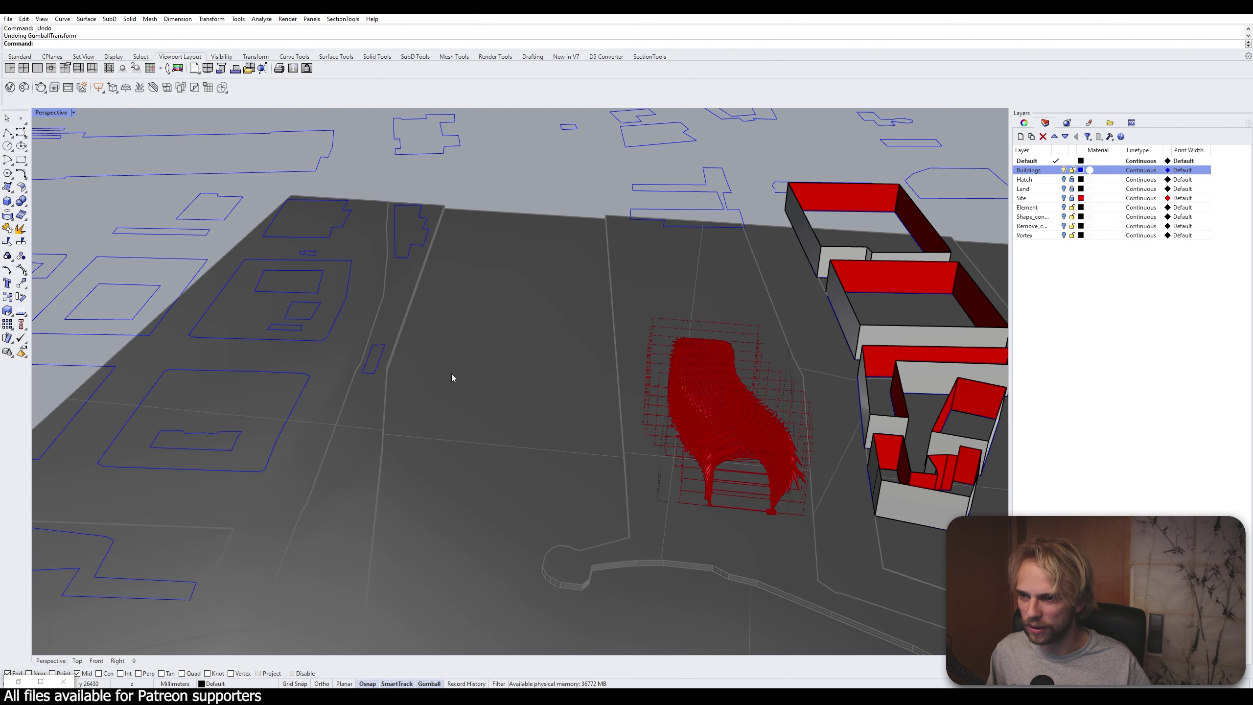
Extrude the stepped narrow footprint and the small rectangular one beside the courtyard blocks upward into walls
left_click(386, 253)
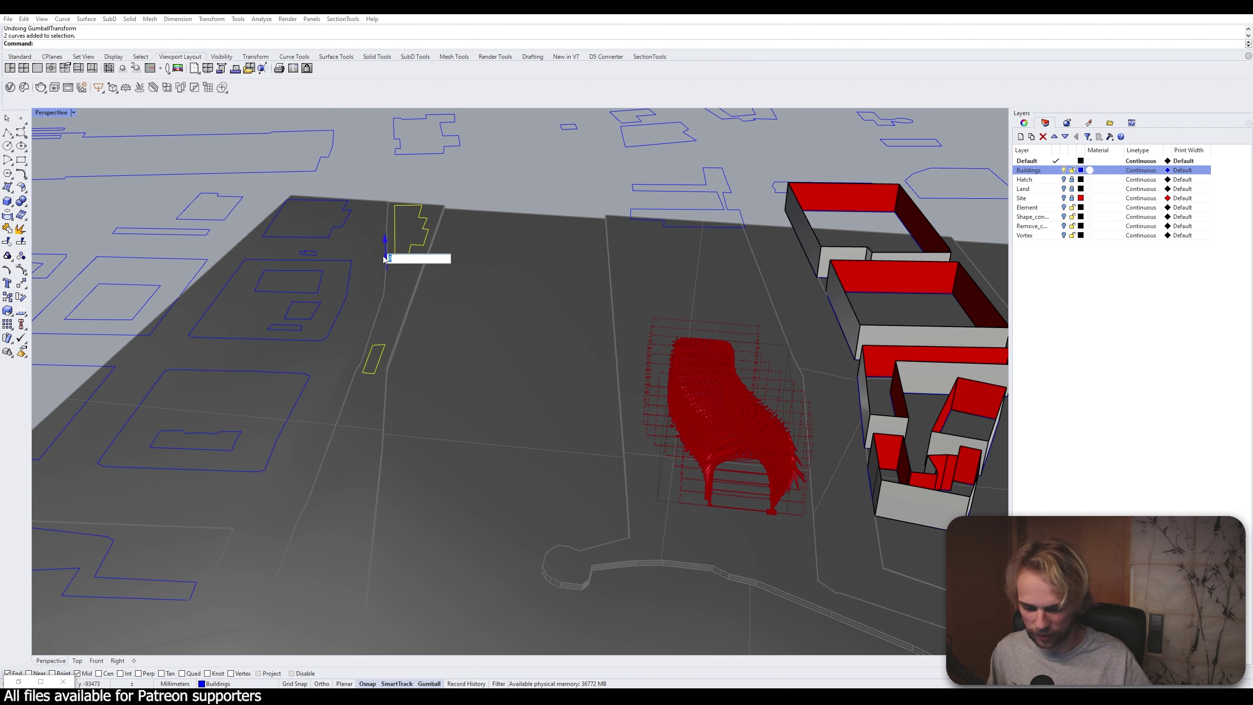
key("Return")
key("Escape")
scroll(384, 260, "down", 3)
right_click_drag(384, 260, 350, 452)
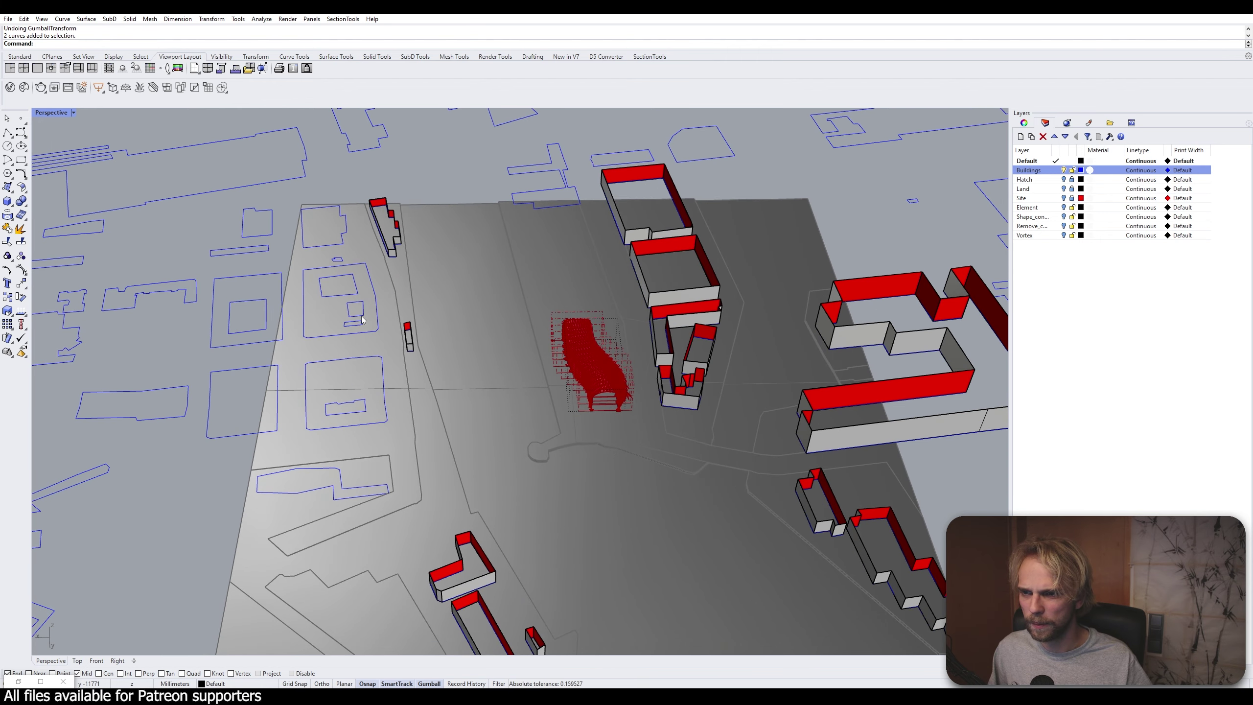
left_click_drag(370, 537, 307, 237)
scroll(346, 294, "up", 5)
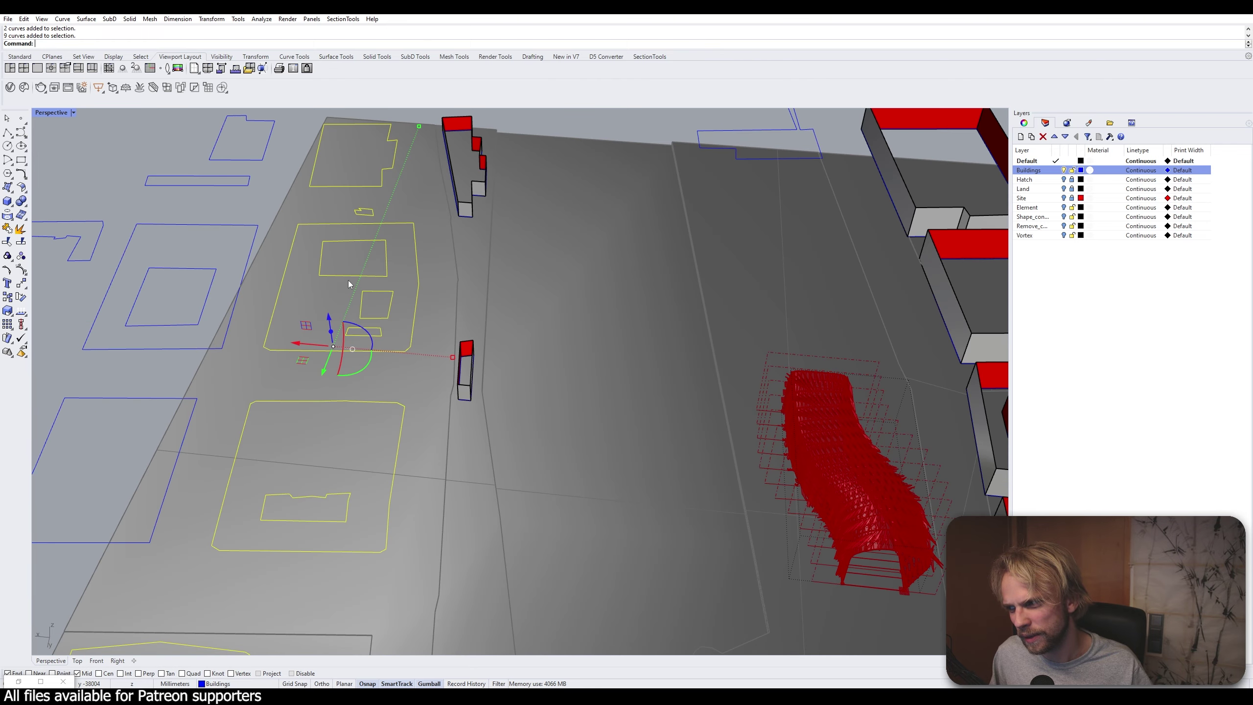
left_click(437, 292)
Create planar surfaces with courtyard openings from the outlines of the two rounded building blocks using PlanarSrf
right_click_drag(438, 290, 415, 401)
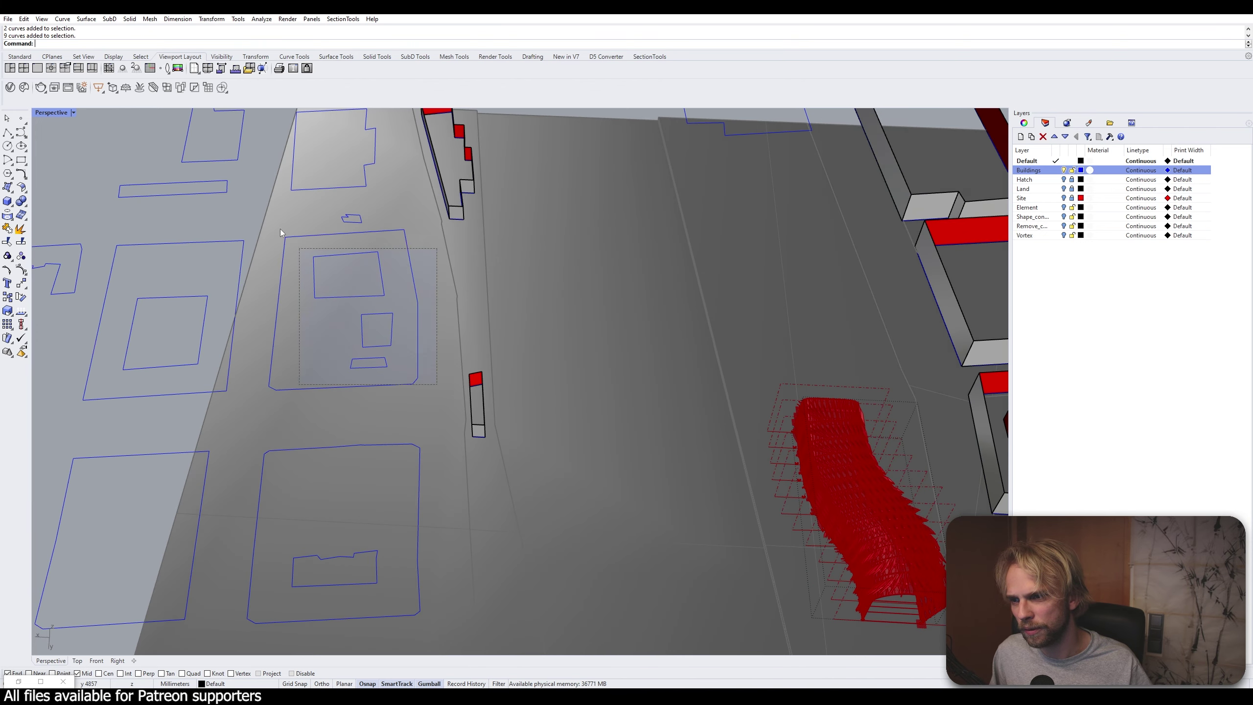
left_click_drag(280, 229, 310, 262)
right_click_drag(331, 438, 401, 327, "shift")
left_click_drag(455, 497, 351, 377, "shift")
scroll(352, 374, "down", 6)
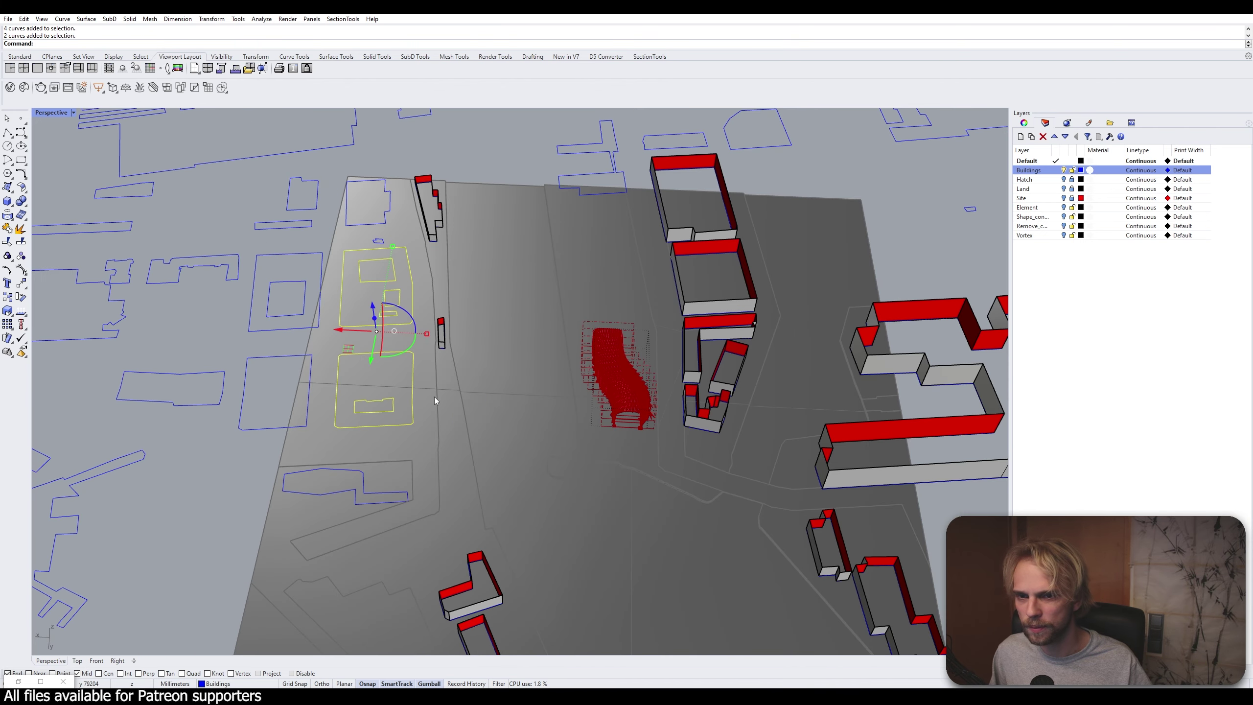
scroll(552, 377, "down", 2)
scroll(638, 437, "down", 4)
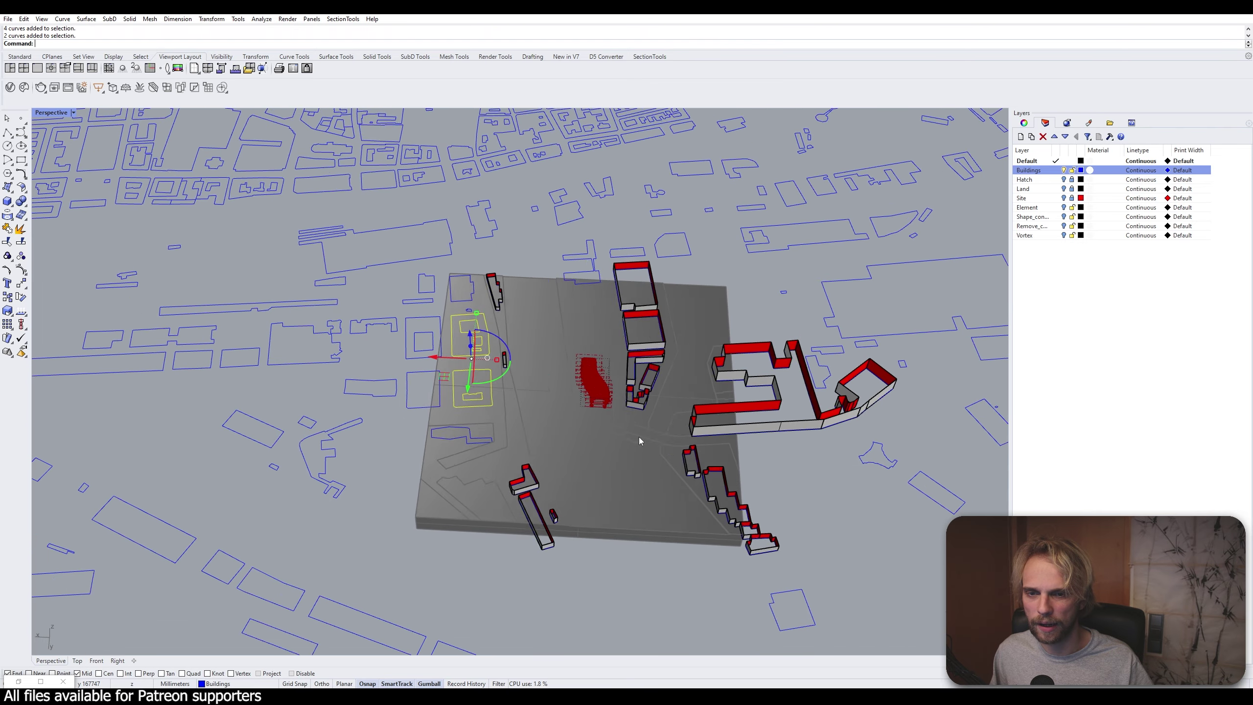
right_click_drag(639, 437, 624, 429, "shift")
scroll(469, 345, "up", 4)
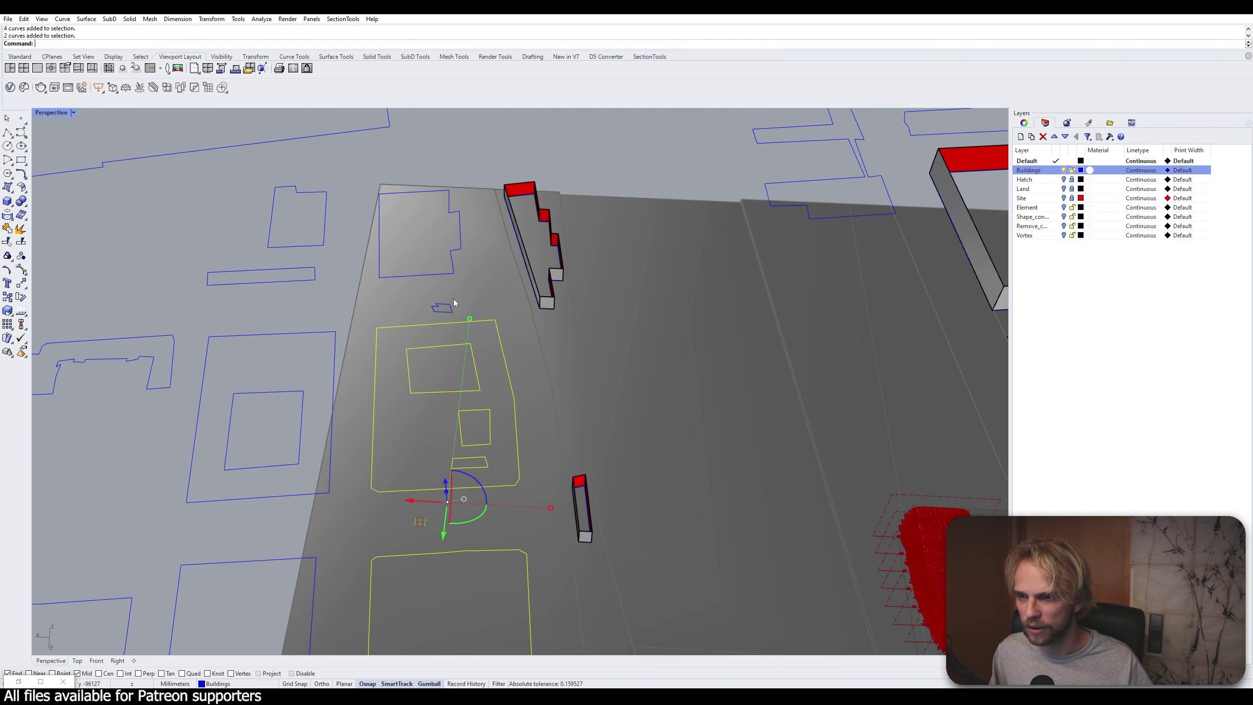
scroll(466, 341, "down", 2)
scroll(468, 332, "up", 1)
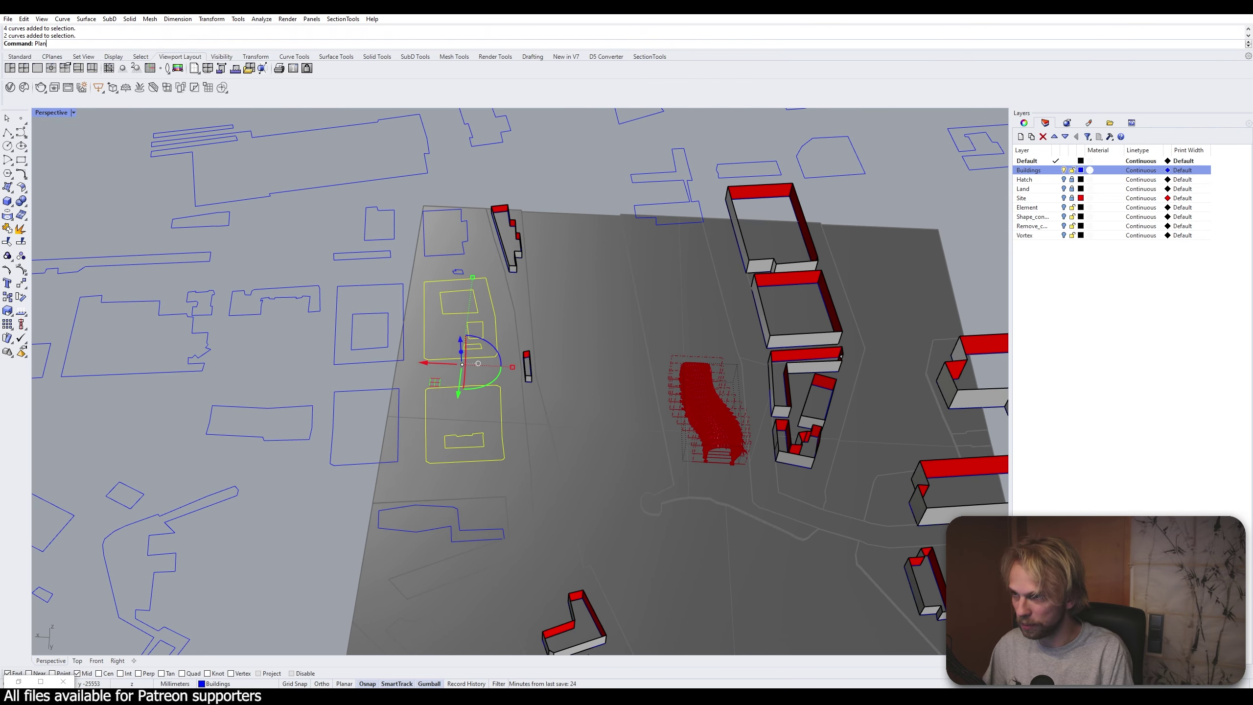
type("planarsrf")
key("Return")
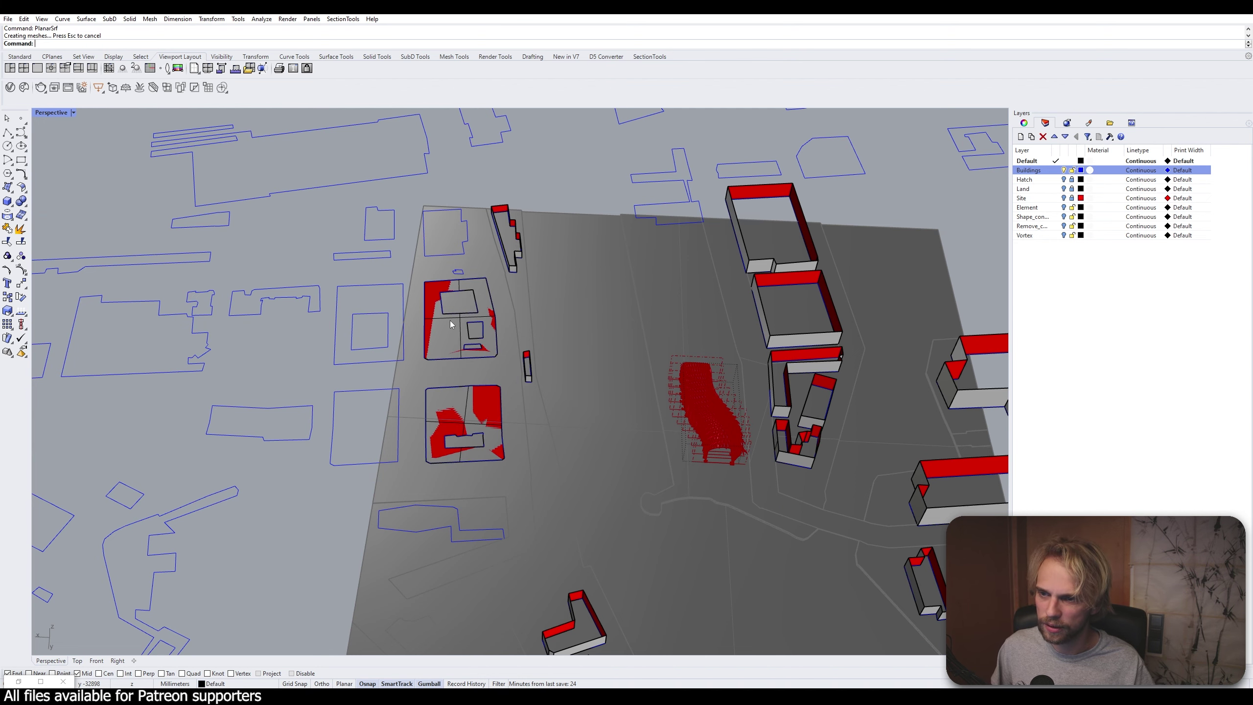
Try to raise the two planar block surfaces into volumes and undo the transformation
left_click(445, 336)
right_click_drag(445, 336, 456, 312)
left_click(436, 382, "shift")
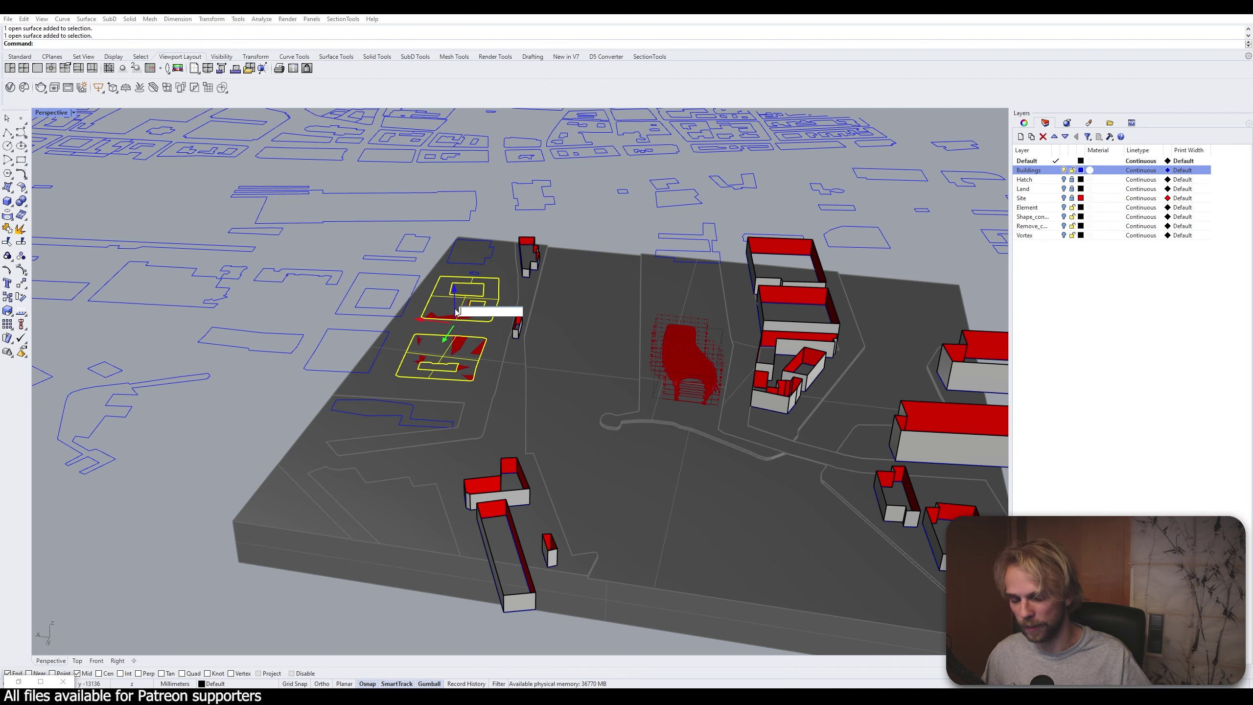
key("Return")
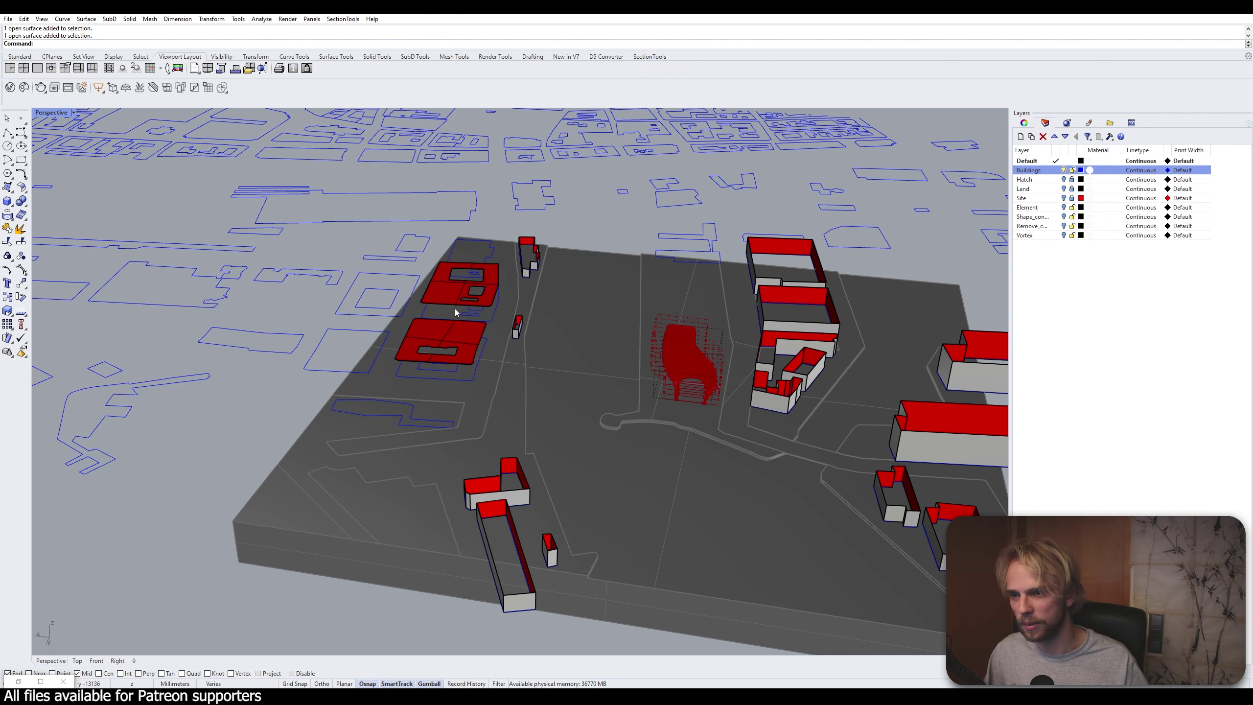
key("ctrl+z")
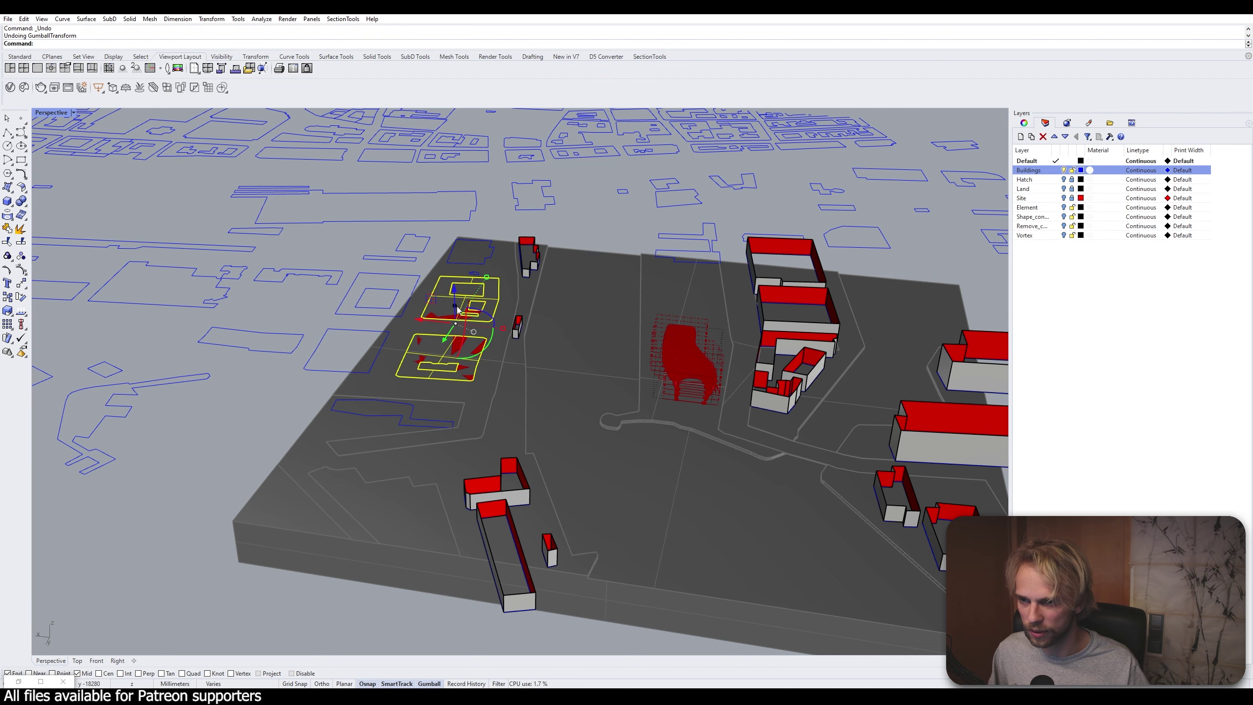
Extrude the two planar block surfaces 14000 mm upward into solids with open courtyards
left_click(457, 308)
type("14000")
key("Return")
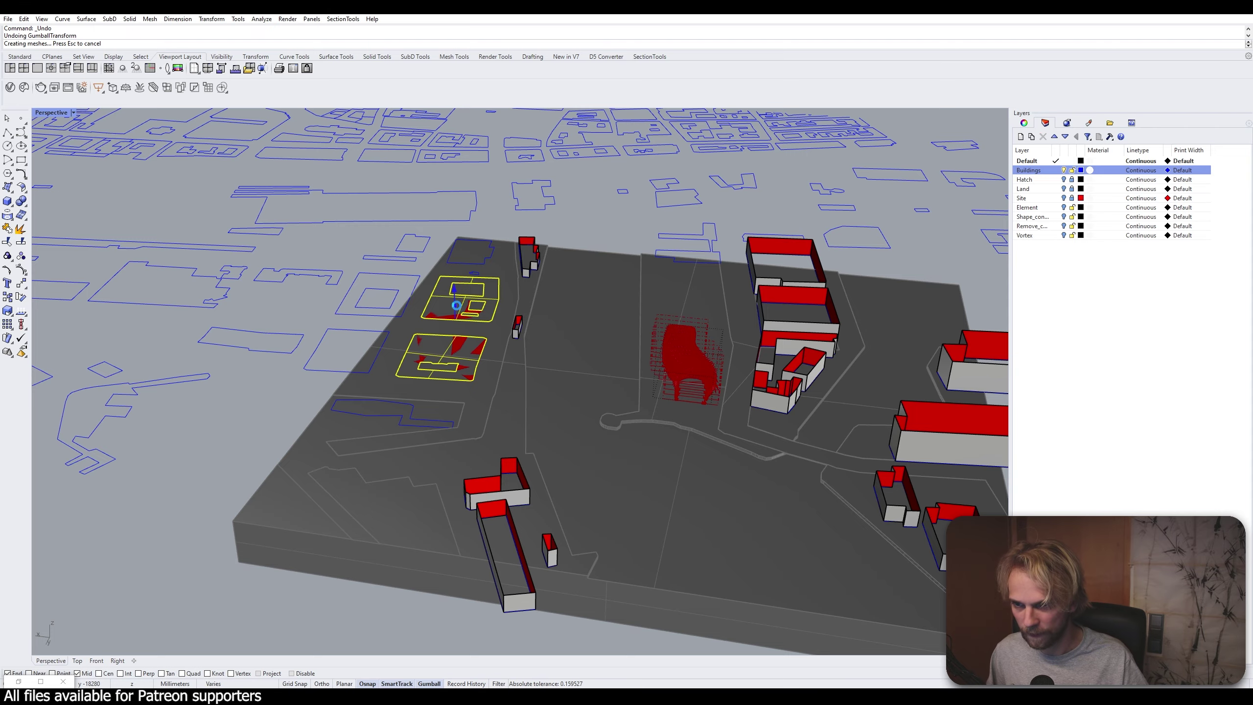
right_click_drag(458, 309, 306, 321)
scroll(597, 246, "up", 7)
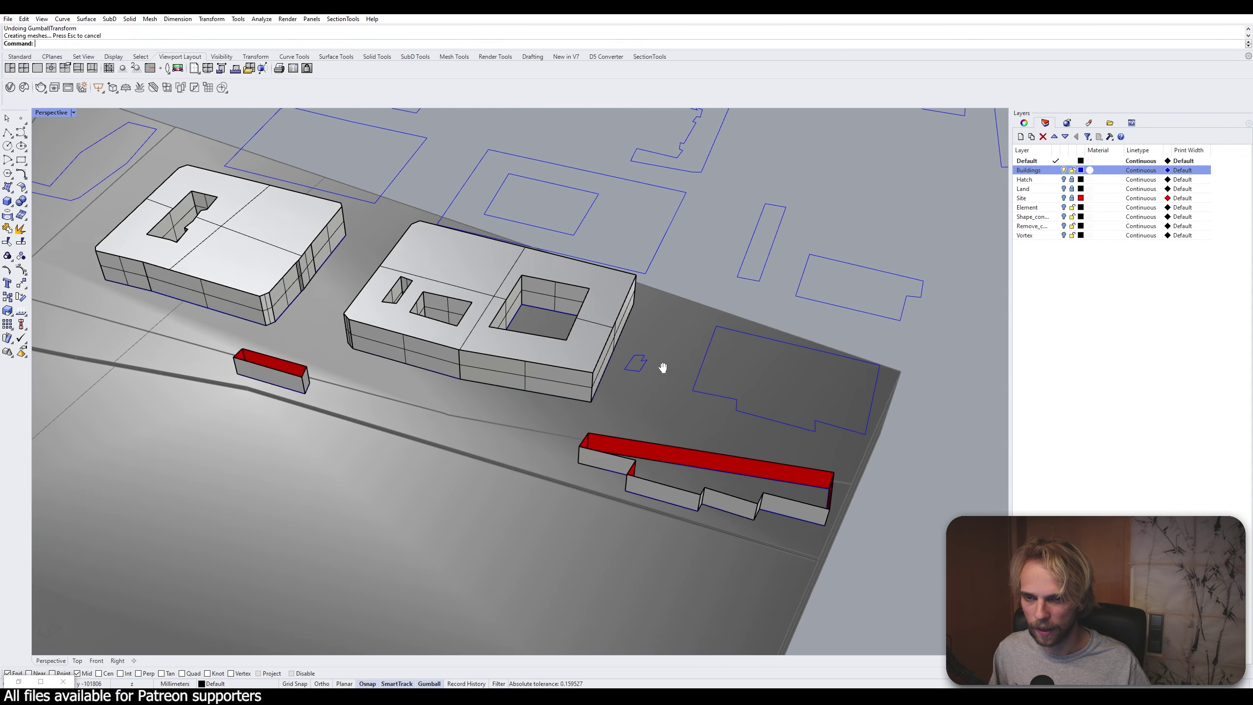
right_click_drag(663, 367, 510, 367, "shift")
left_click_drag(626, 395, 488, 368)
right_click_drag(488, 369, 627, 311)
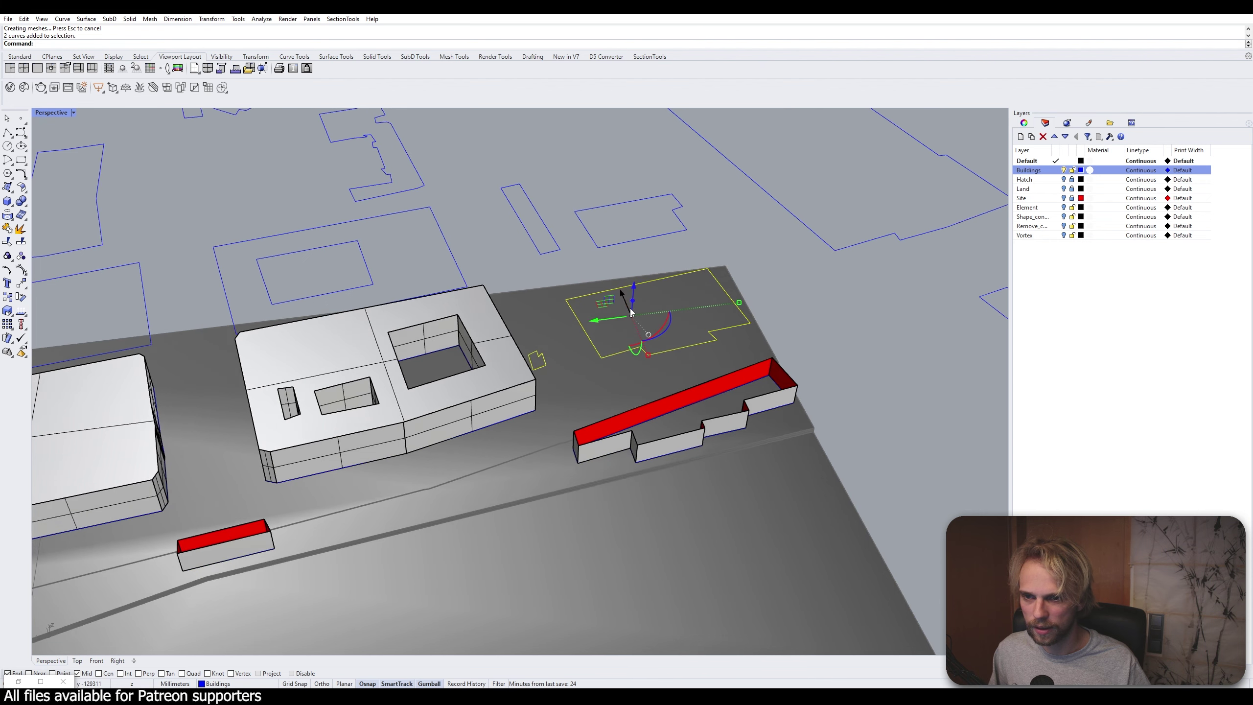
left_click(633, 302)
key("Escape")
key("Escape")
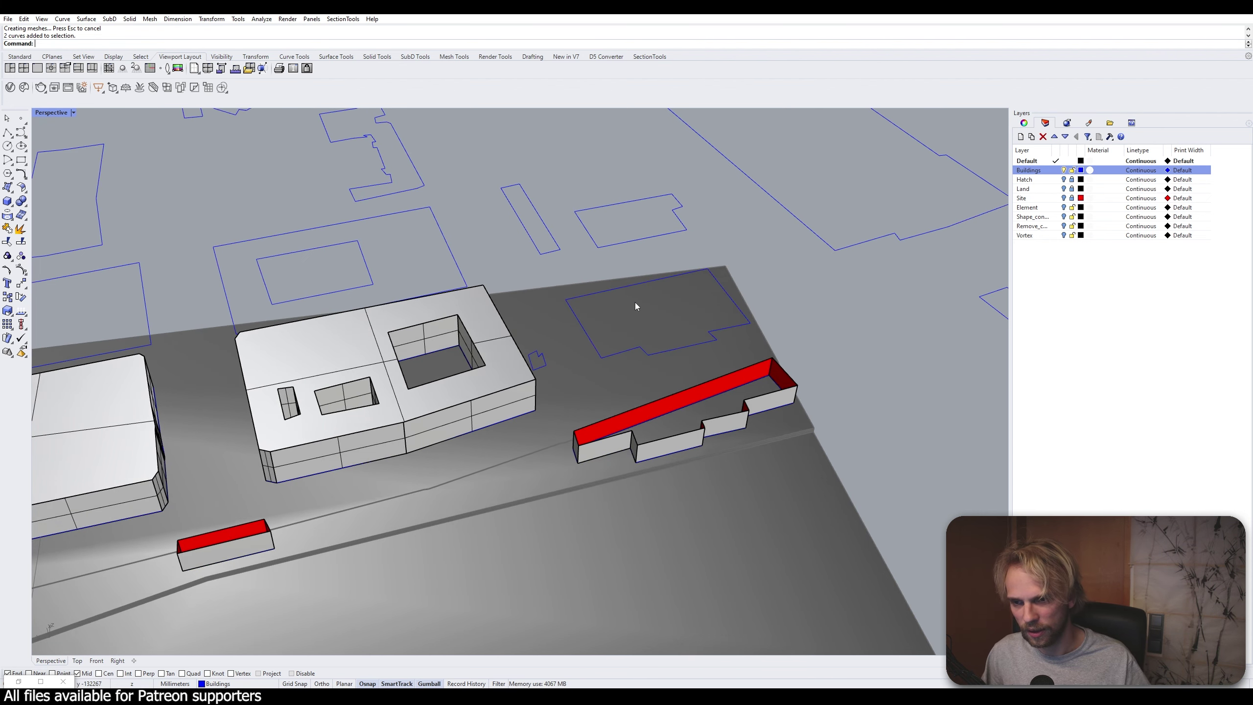
Extrude the tiny footprint beside the courtyard block 8000 mm upward
left_click(543, 364)
left_click(538, 338)
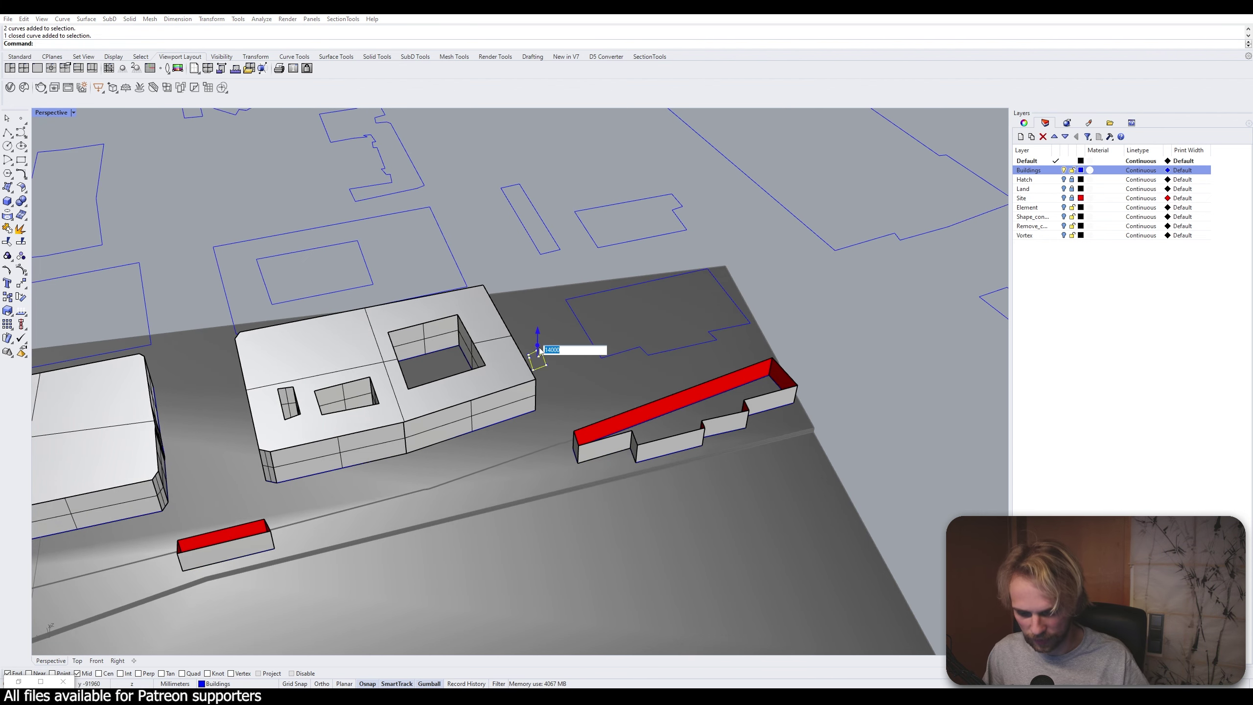
type("800")
key("Return")
Extrude the large notched footprint at the terrain corner behind the stepped narrow building upward into walls
left_click(605, 354)
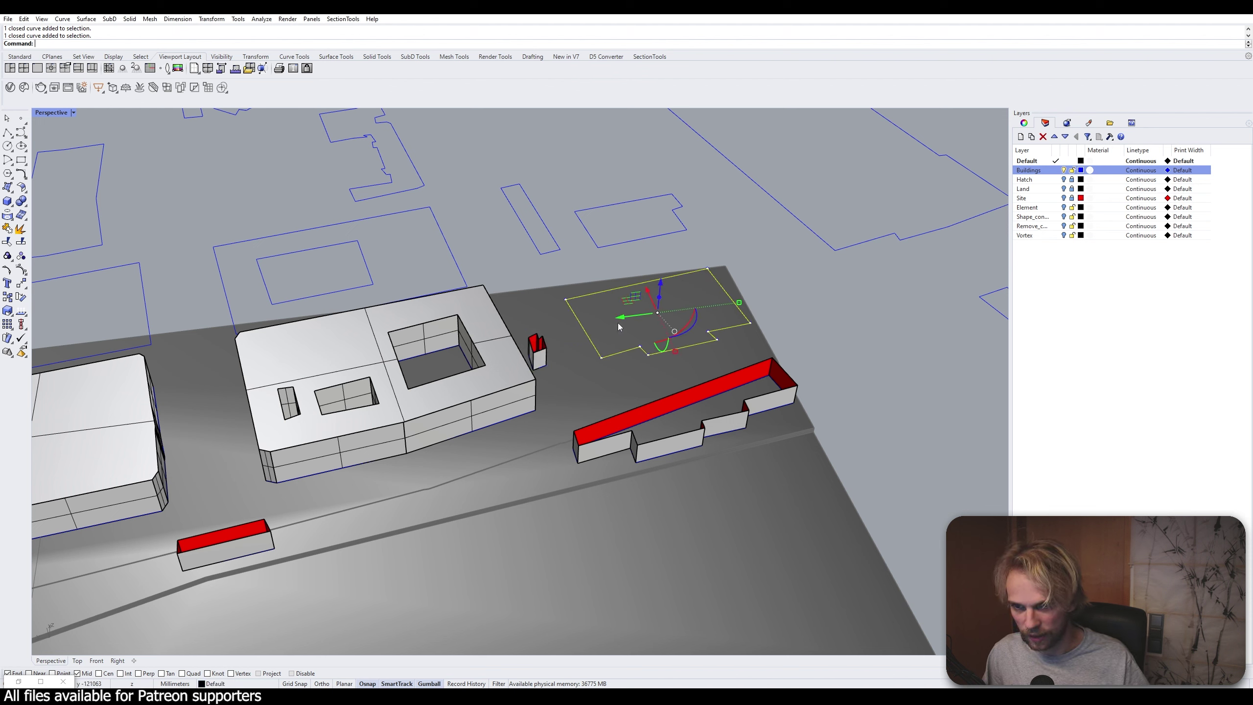
left_click(664, 303)
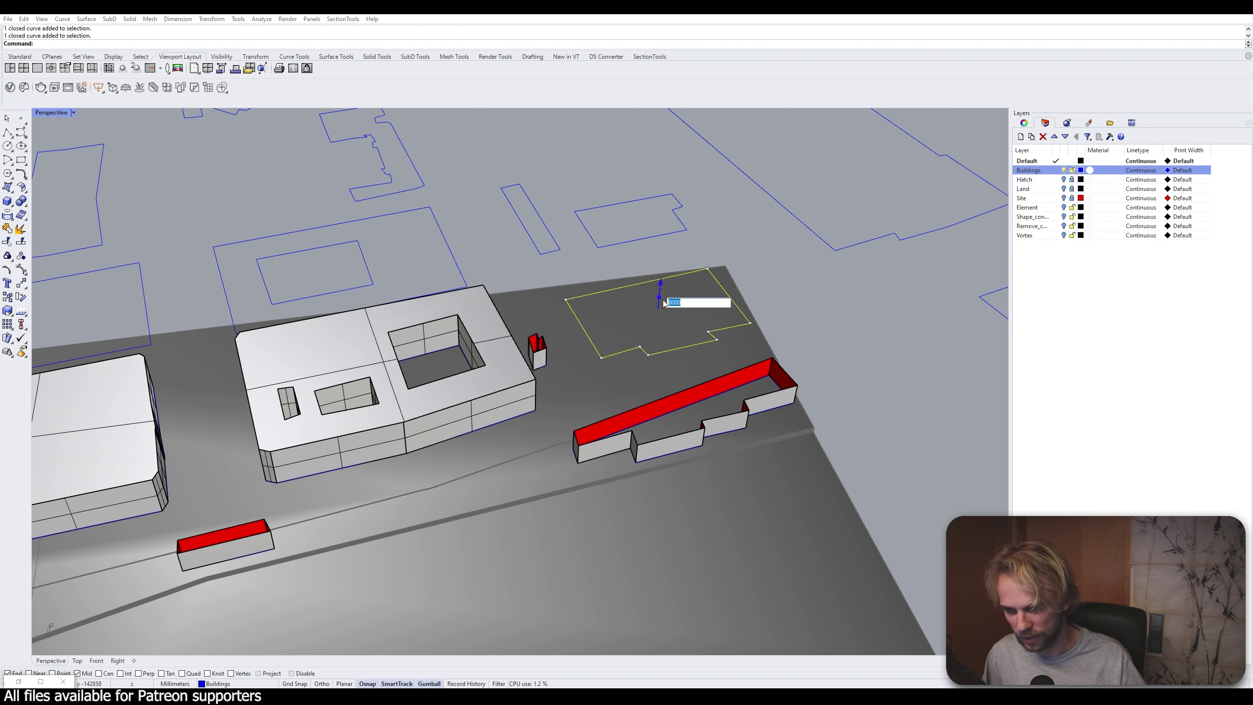
type("140")
key("Return")
Extrude the angular footprint beside the courtyard blocks and the branched one crossing the terrain edge 16000 mm upward
scroll(663, 299, "down", 5)
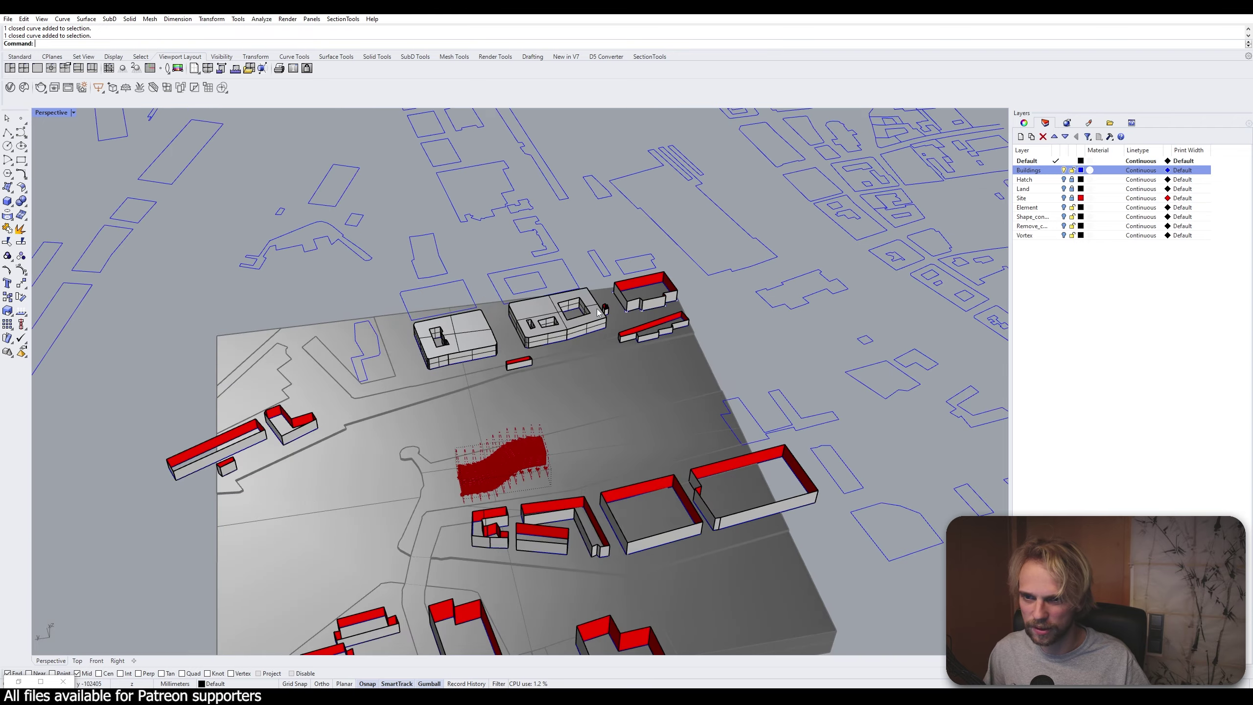
left_click(366, 361)
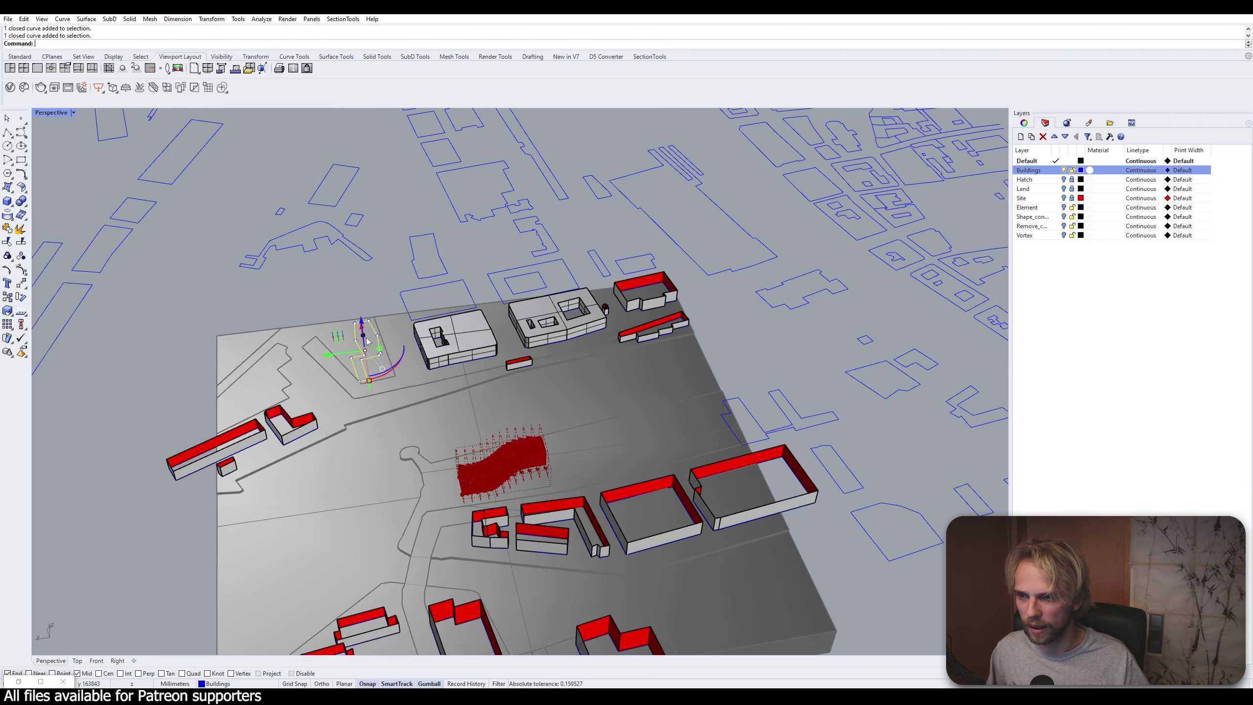
right_click_drag(367, 340, 657, 457)
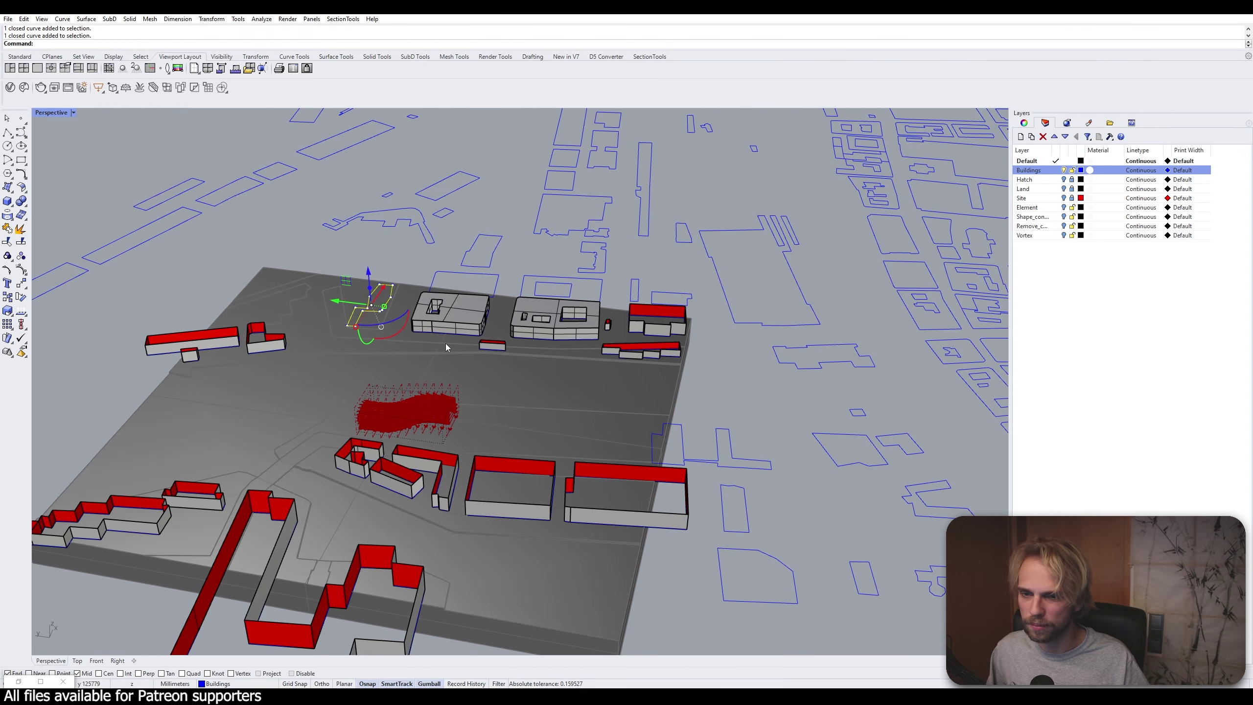
left_click(710, 445, "shift")
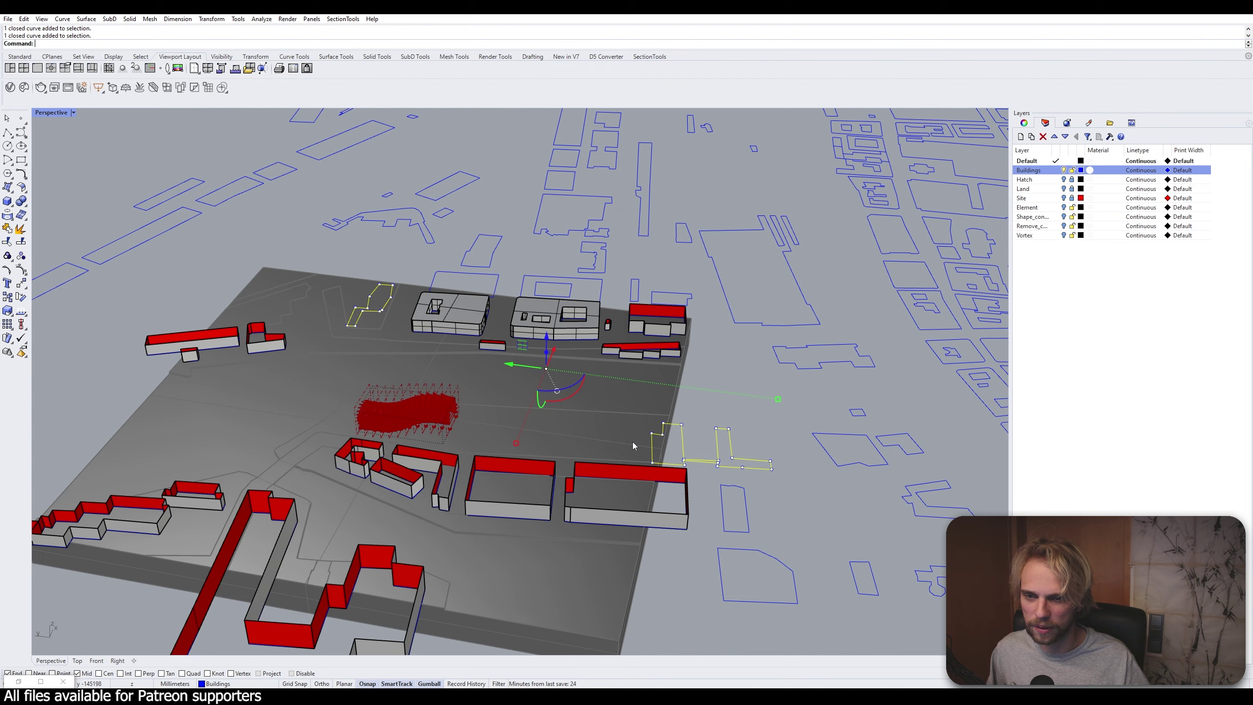
left_click(546, 359)
type("16000")
key("Return")
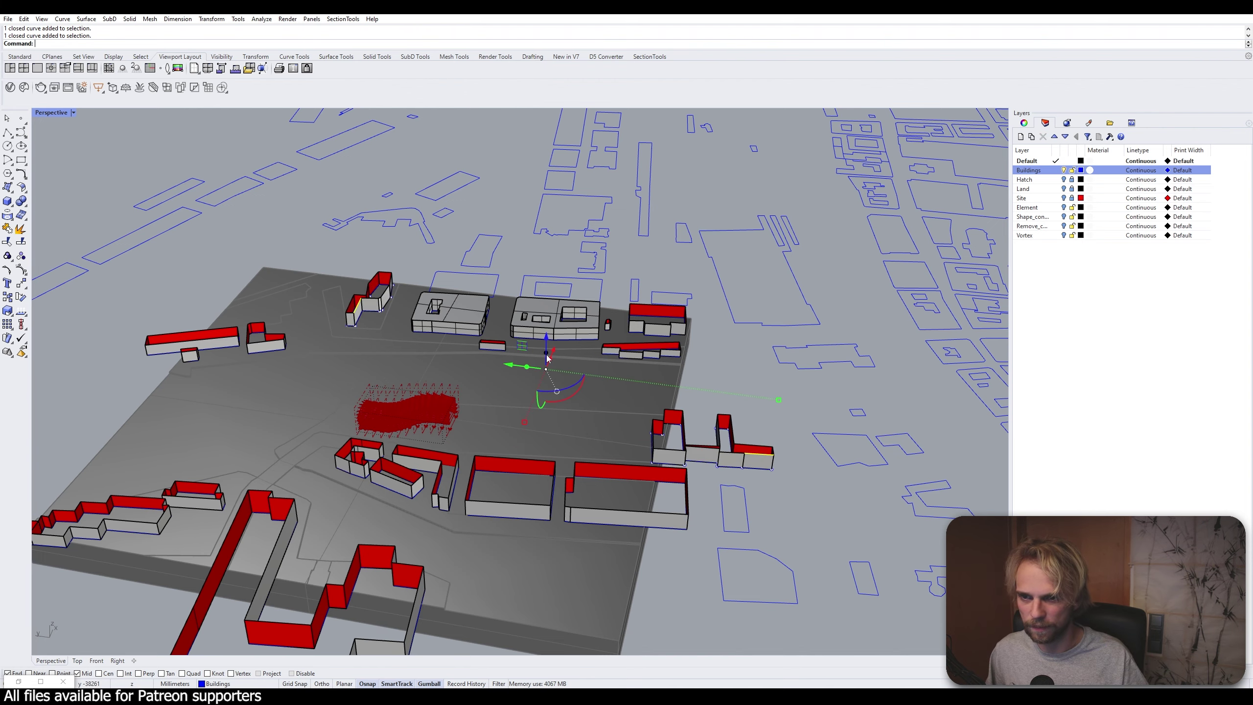
key("Escape")
Hide and lock the Buildings layer so that only the extruded buildings remain on the terrain
right_click_drag(543, 375, 416, 353)
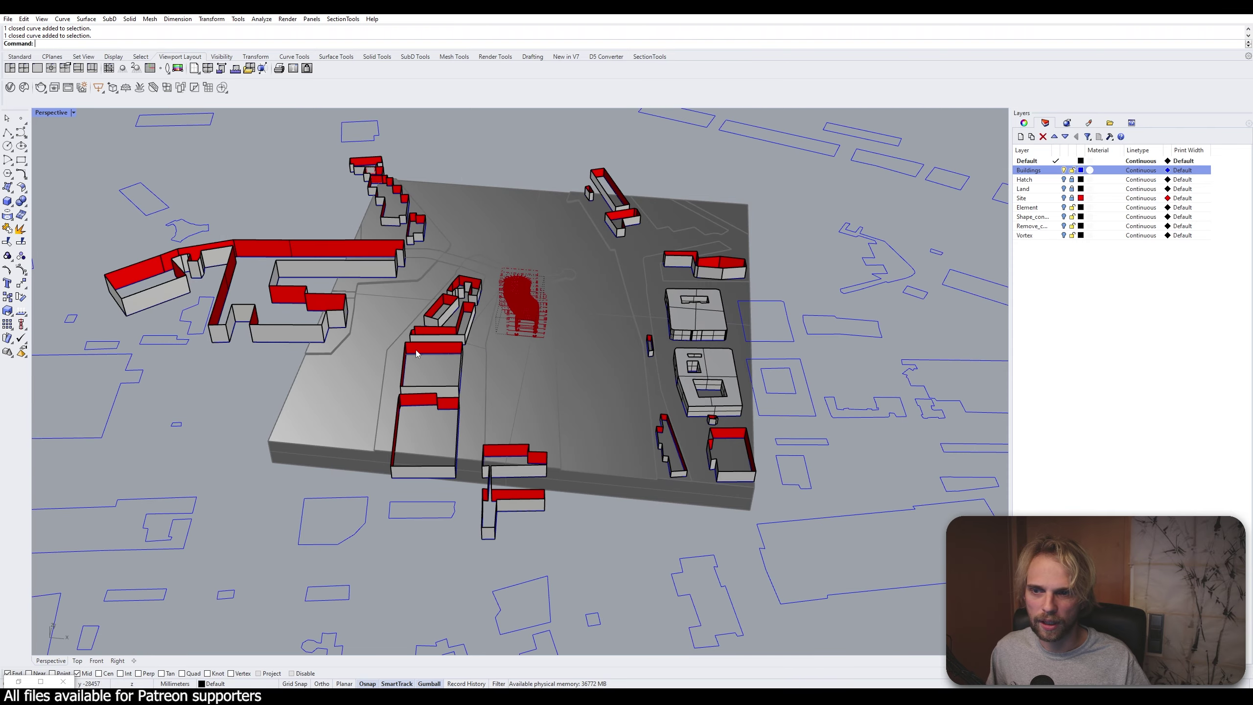
left_click(1063, 171)
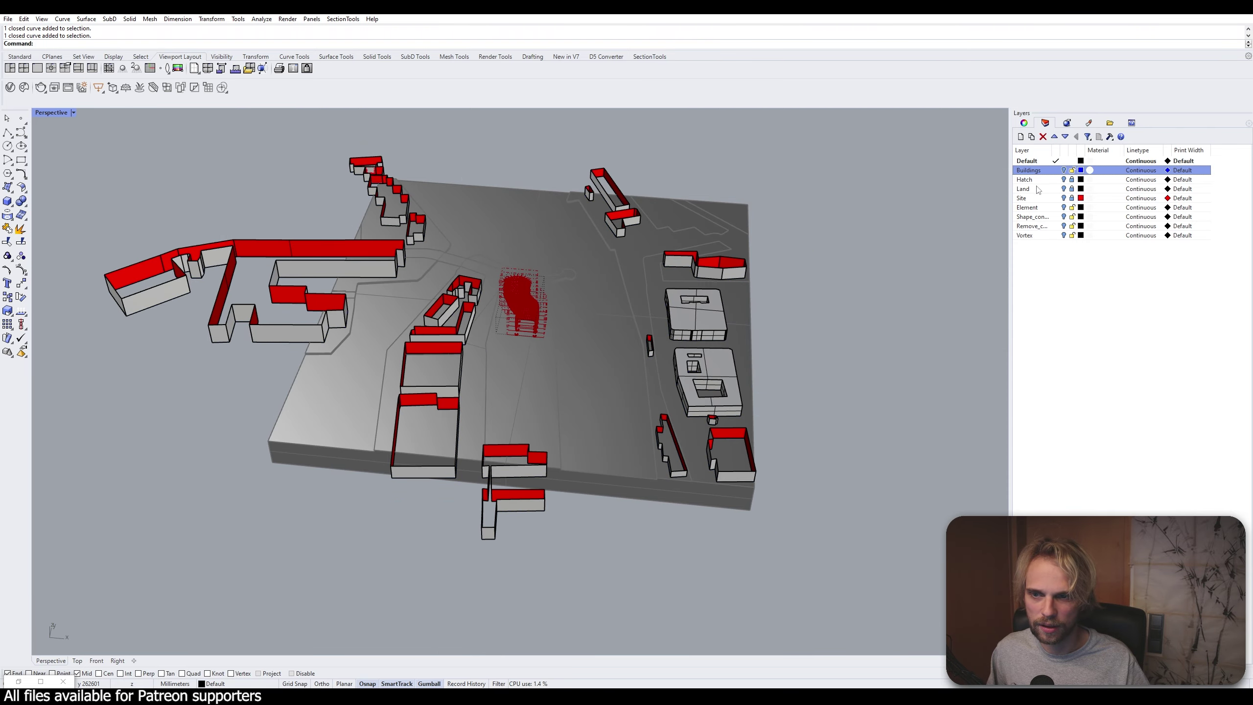
left_click(1072, 171)
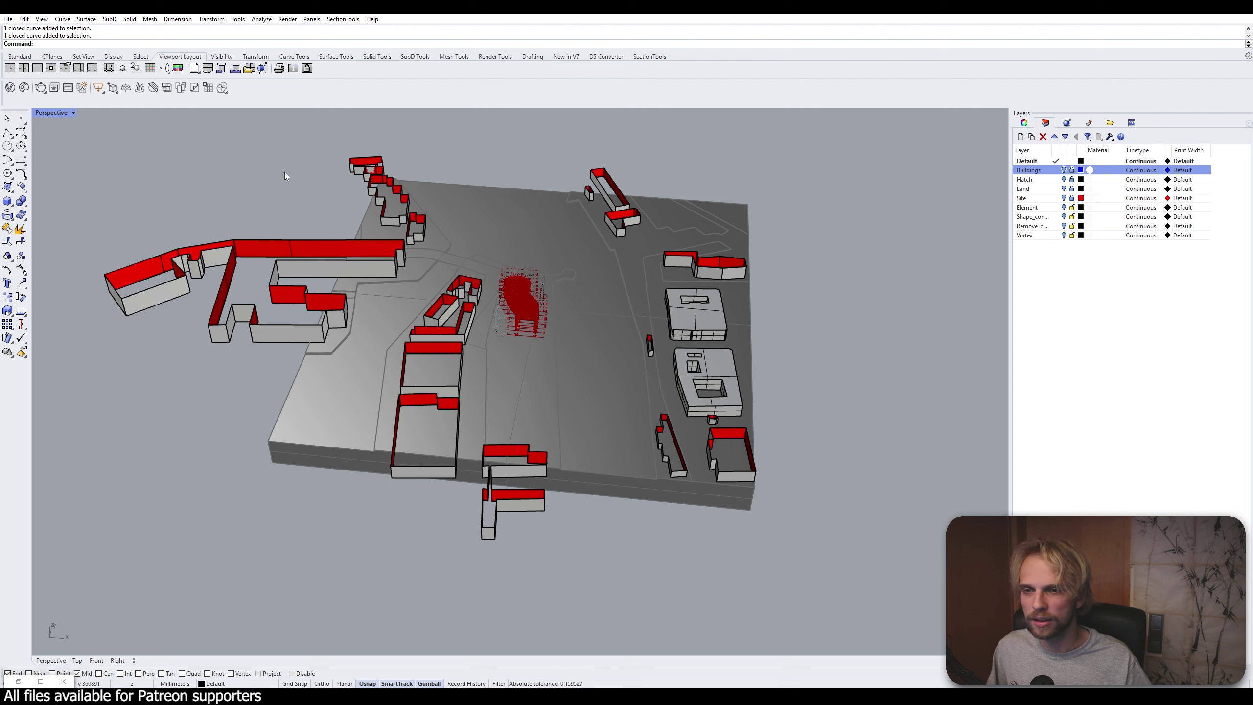
Cap all the open extruded building walls around the site to turn them into closed solids
left_click_drag(375, 134, 298, 210)
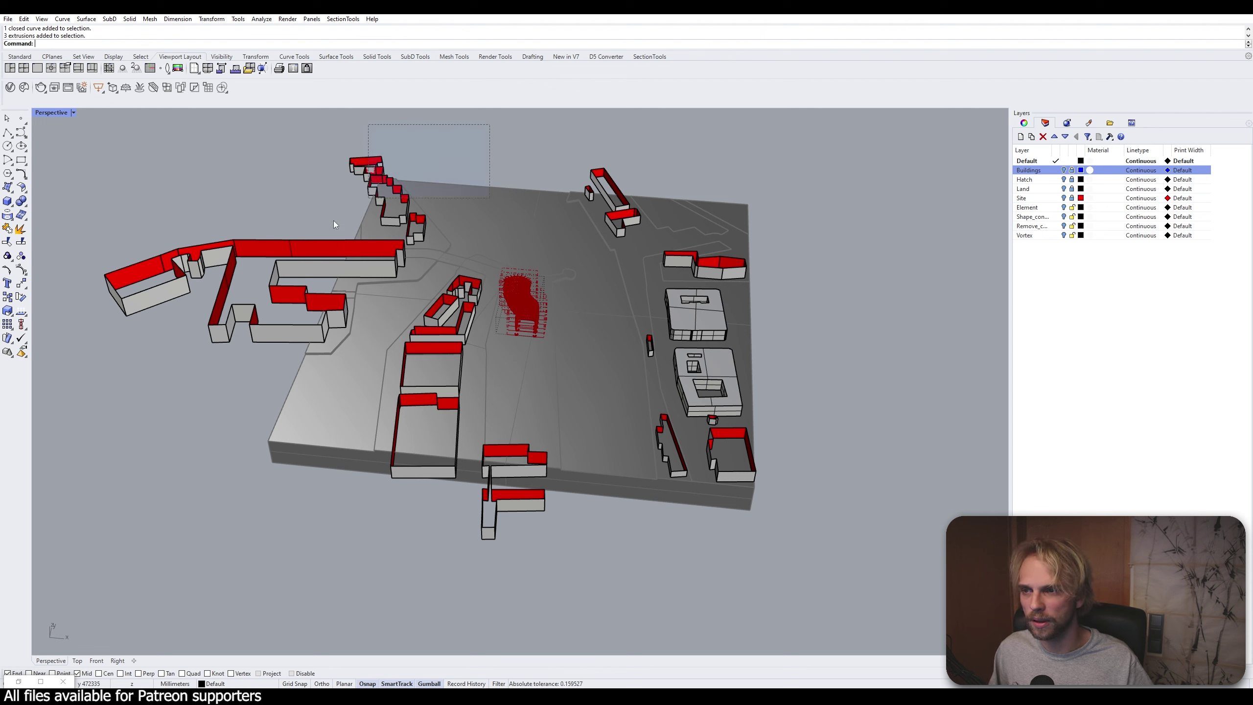
left_click(813, 417)
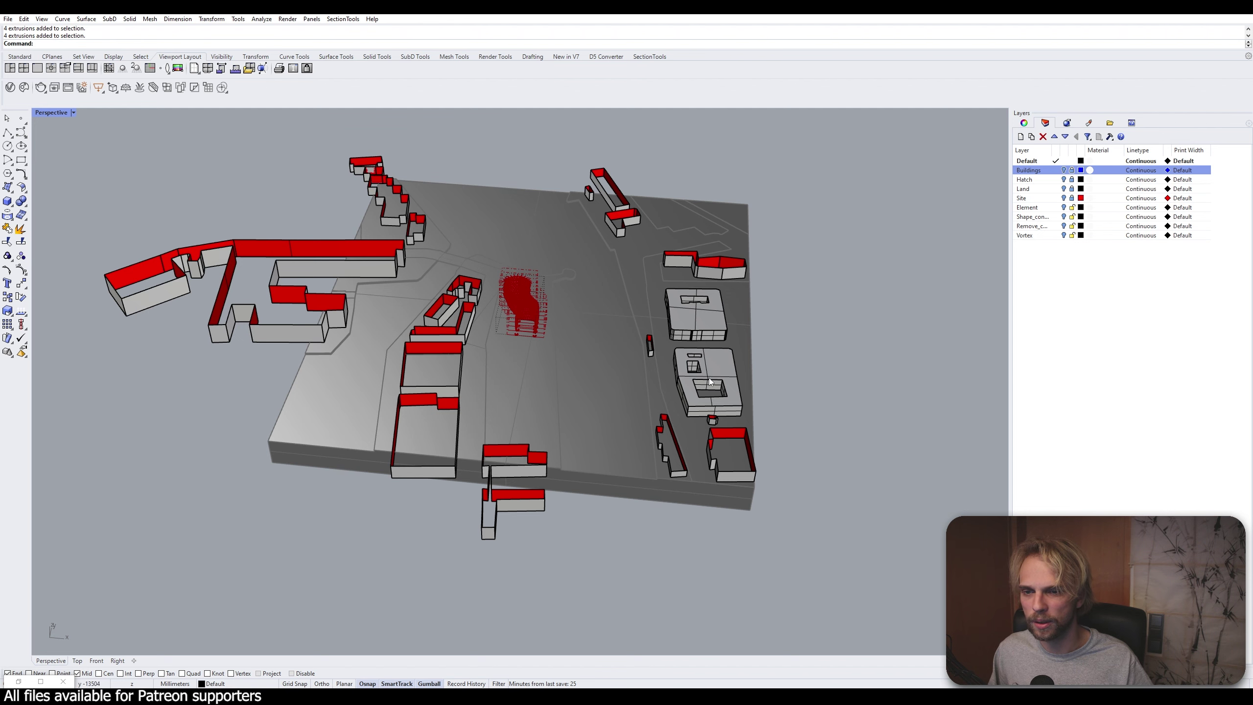
left_click_drag(801, 596, 63, 125)
type("bo")
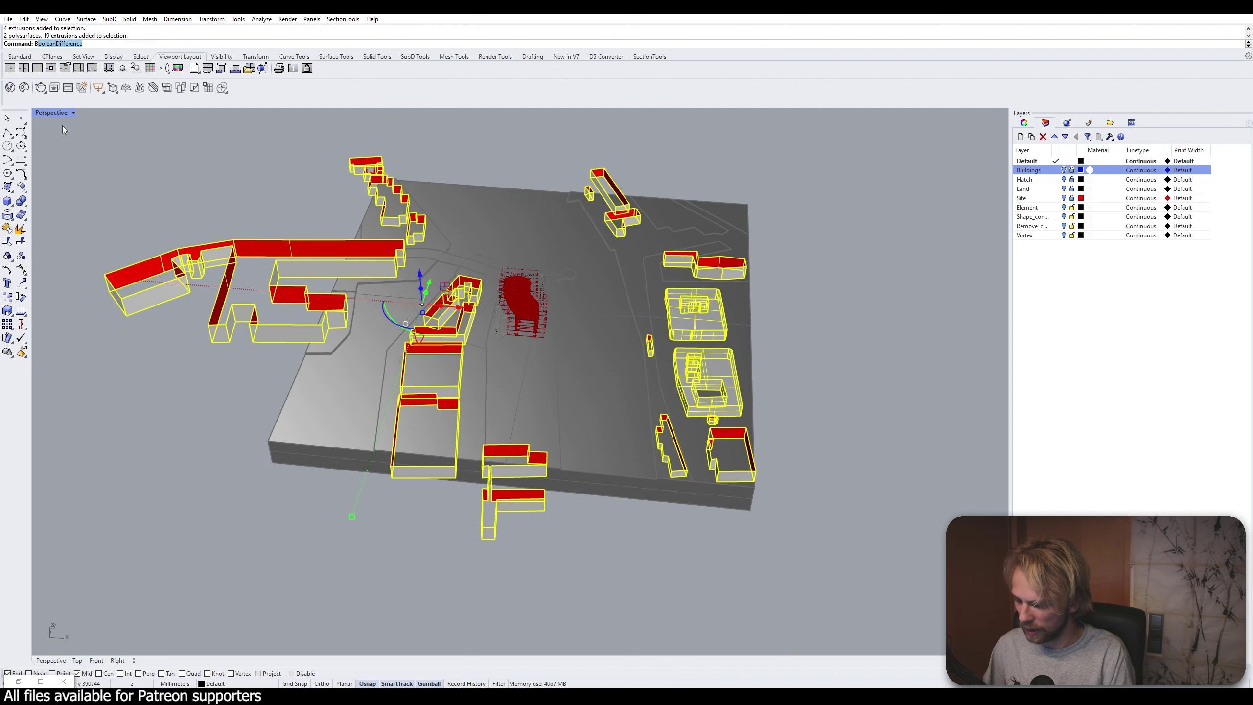
type("olean")
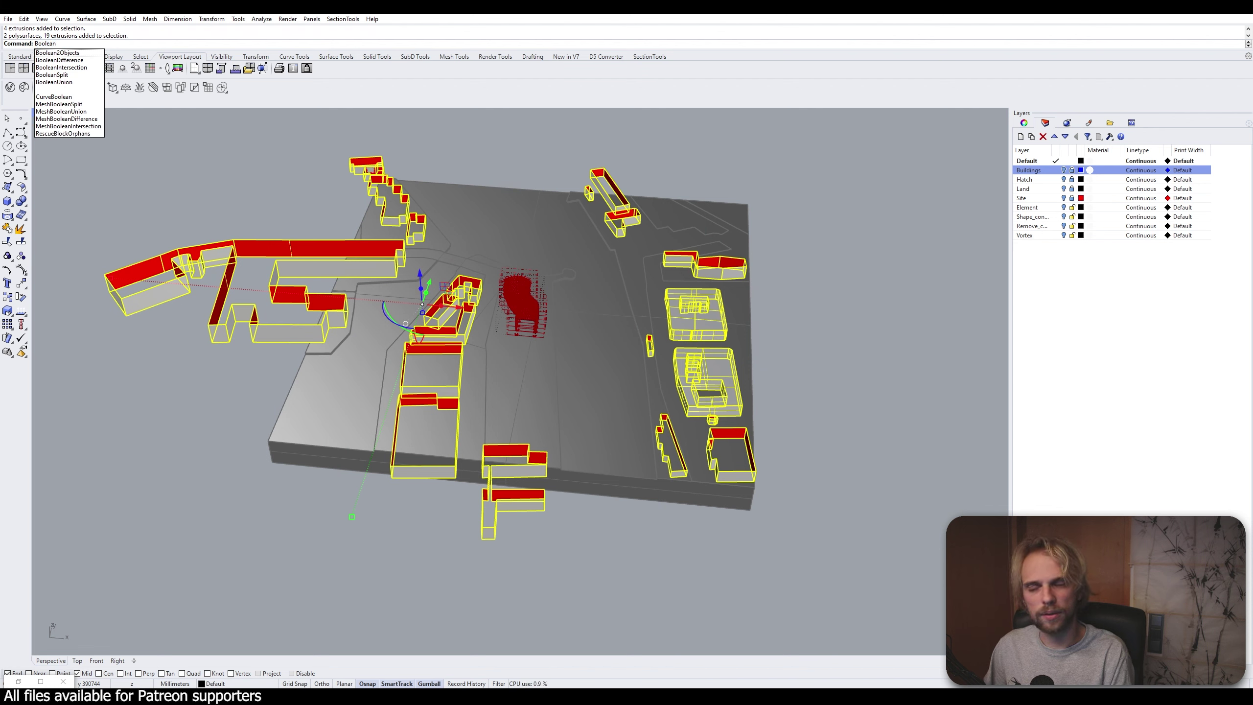
key("Escape")
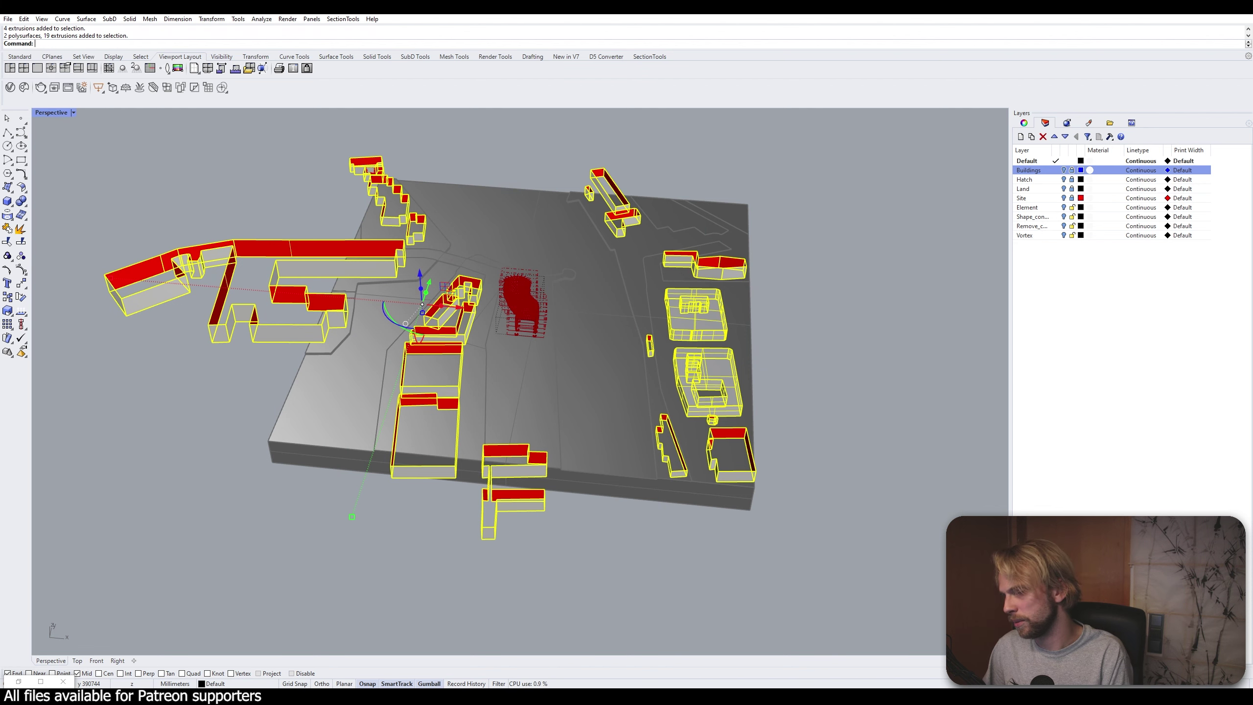
type("cap")
key("Return")
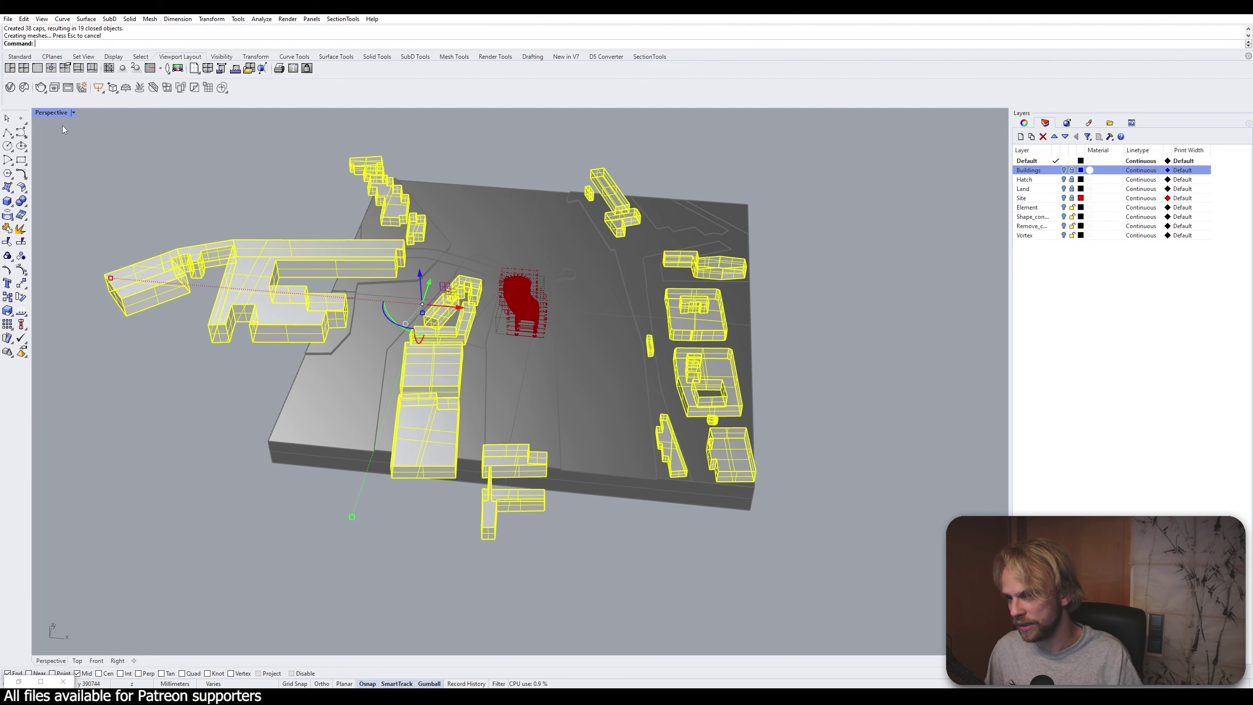
Unlock the terrain solid beneath the buildings
right_click_drag(416, 260, 652, 377)
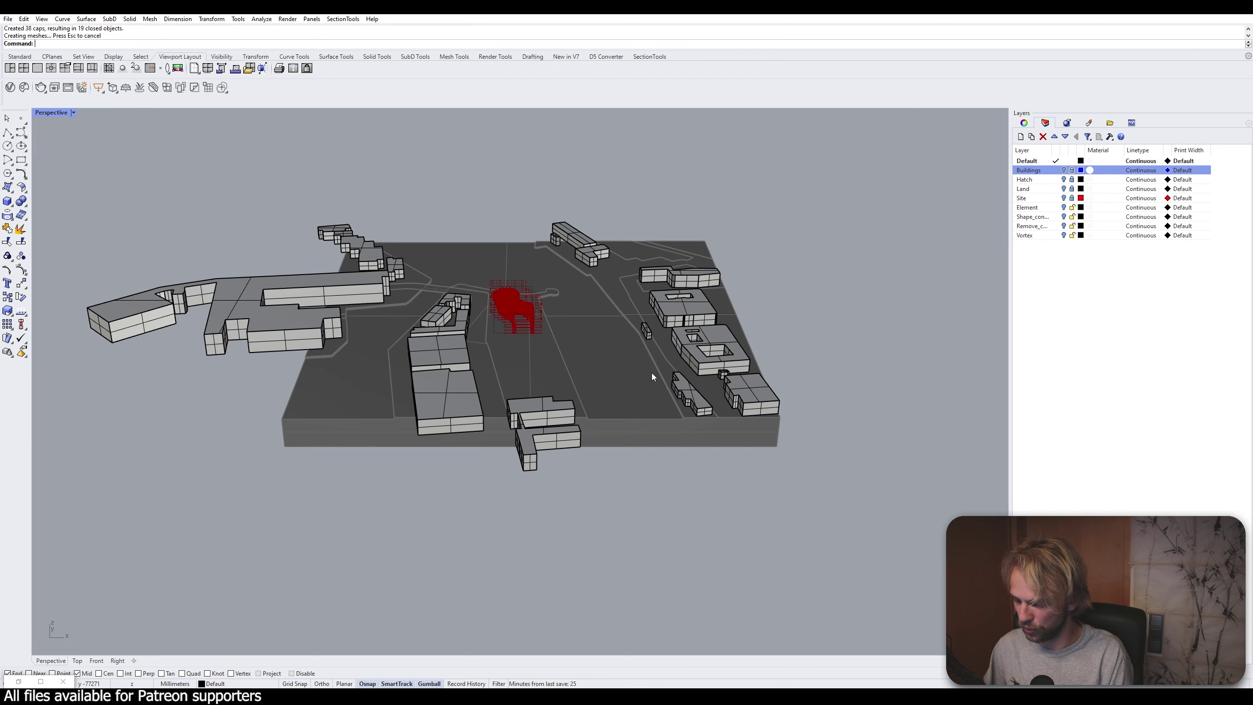
type("unlock")
key("Return")
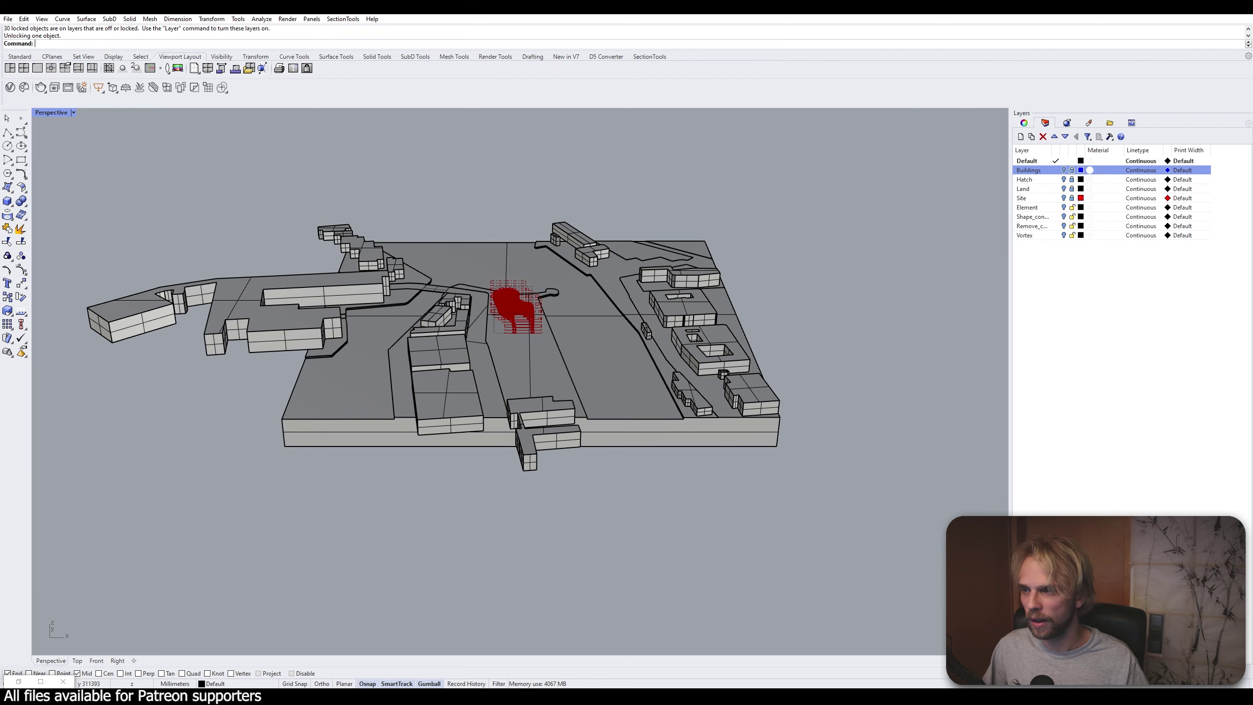
Model a box over the terrain's full footprint, from its lower corner to the opposite one, rising well above all buildings
left_click(7, 200)
left_click(286, 447)
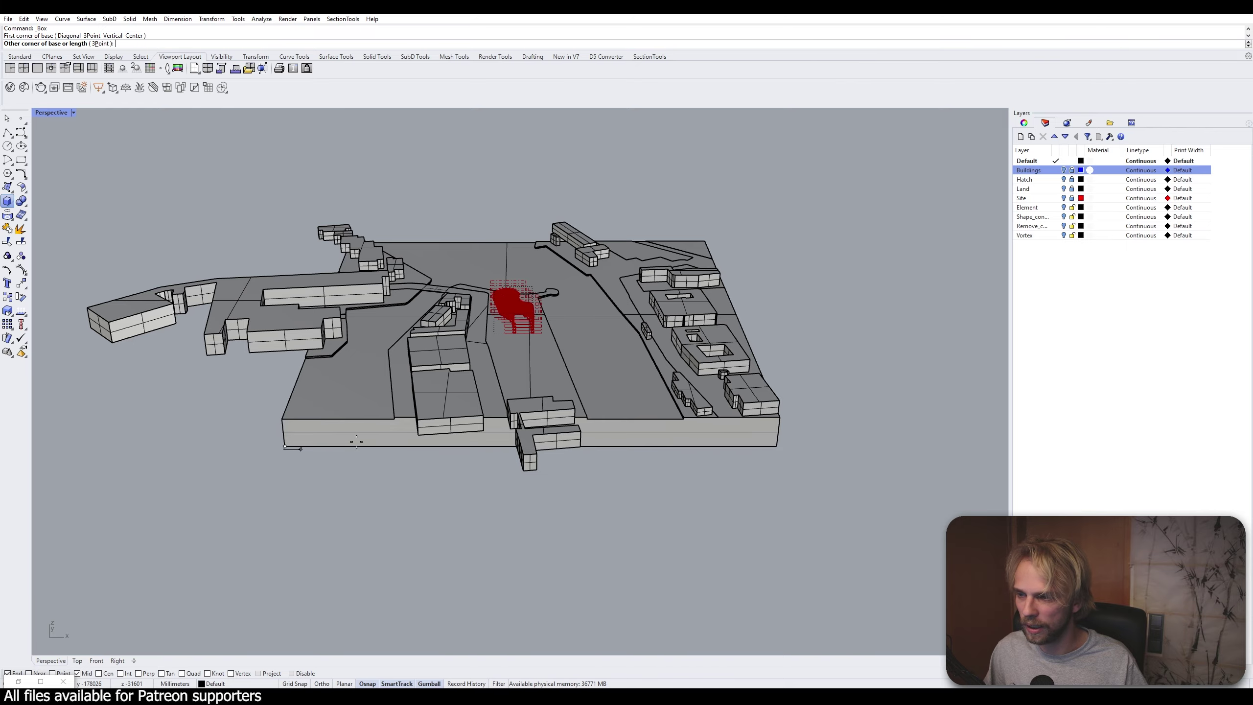
right_click_drag(533, 444, 256, 417)
left_click(898, 418)
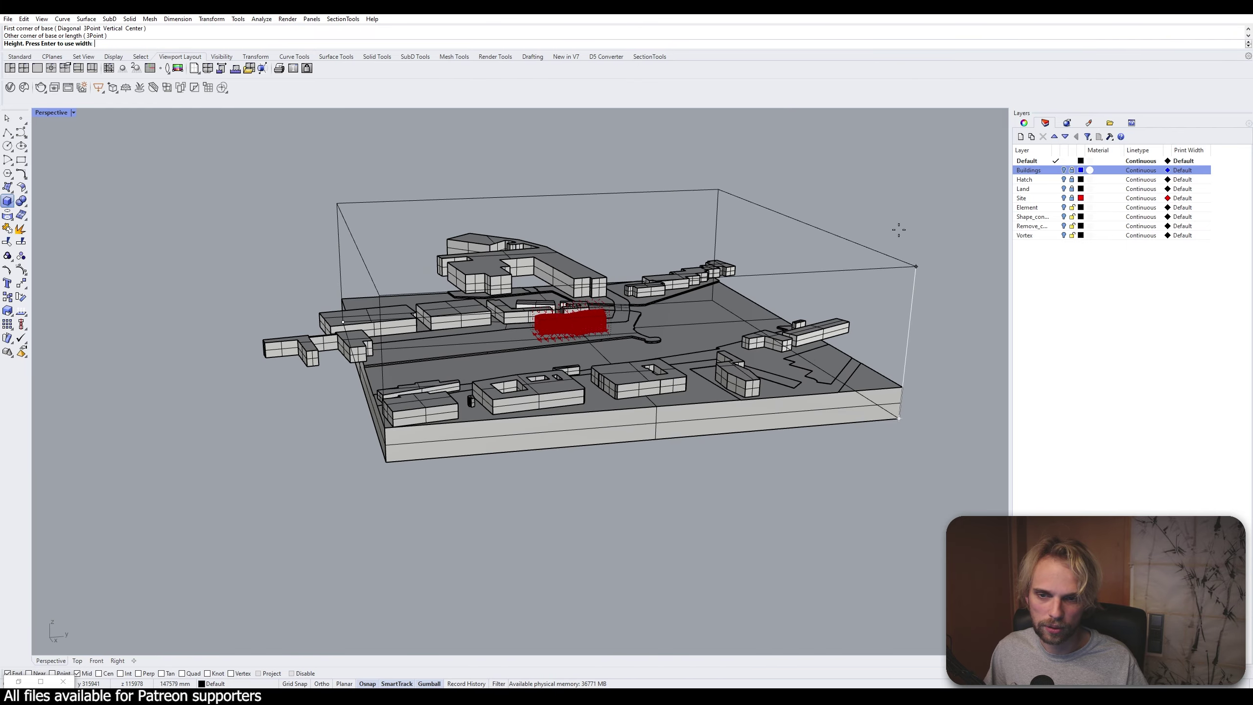
left_click(909, 213)
Run BooleanIntersection with the large box as the first set, adding the buildings that overhang the two nearer terrain edges as the second set
right_click_drag(503, 313, 660, 365)
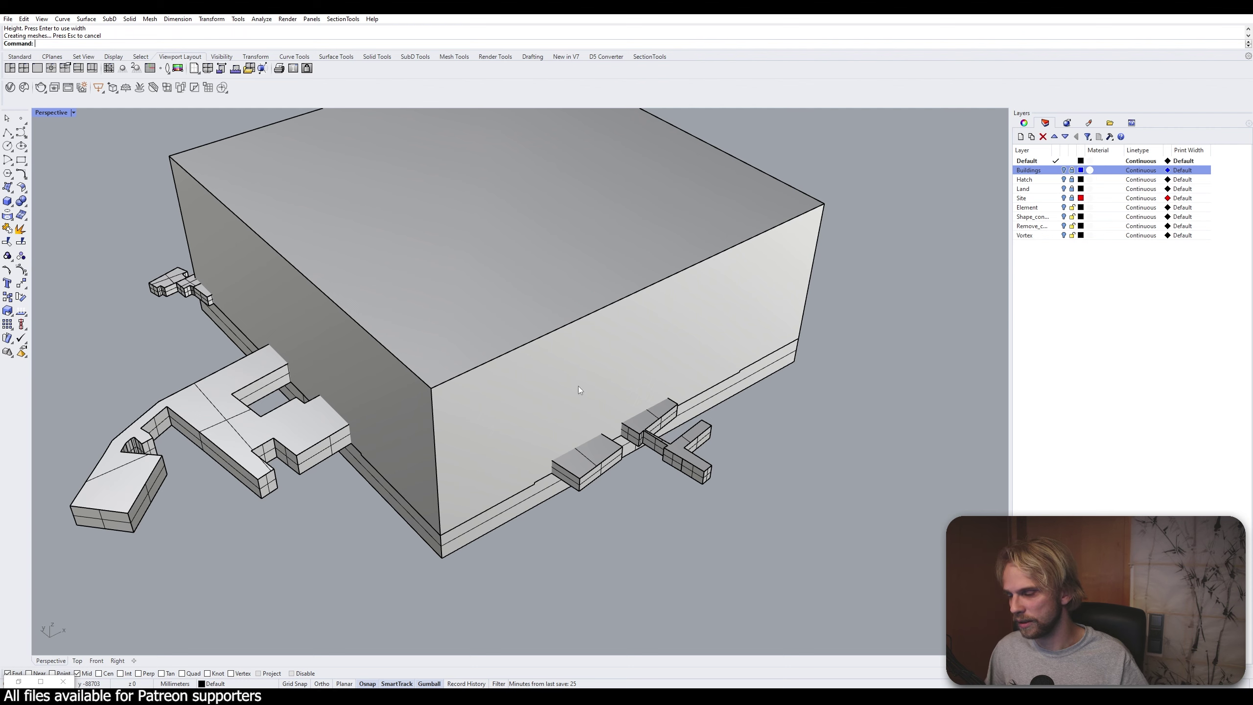
type("BooleanDifference")
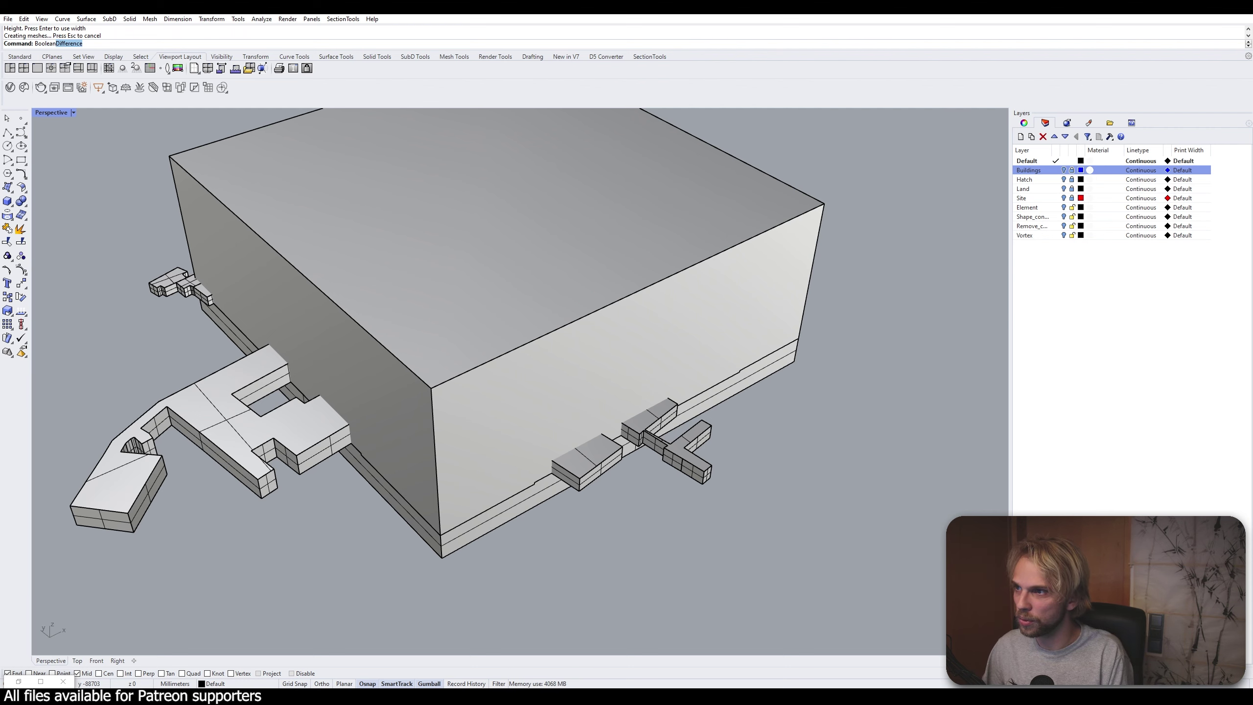
key("Down")
key("Return")
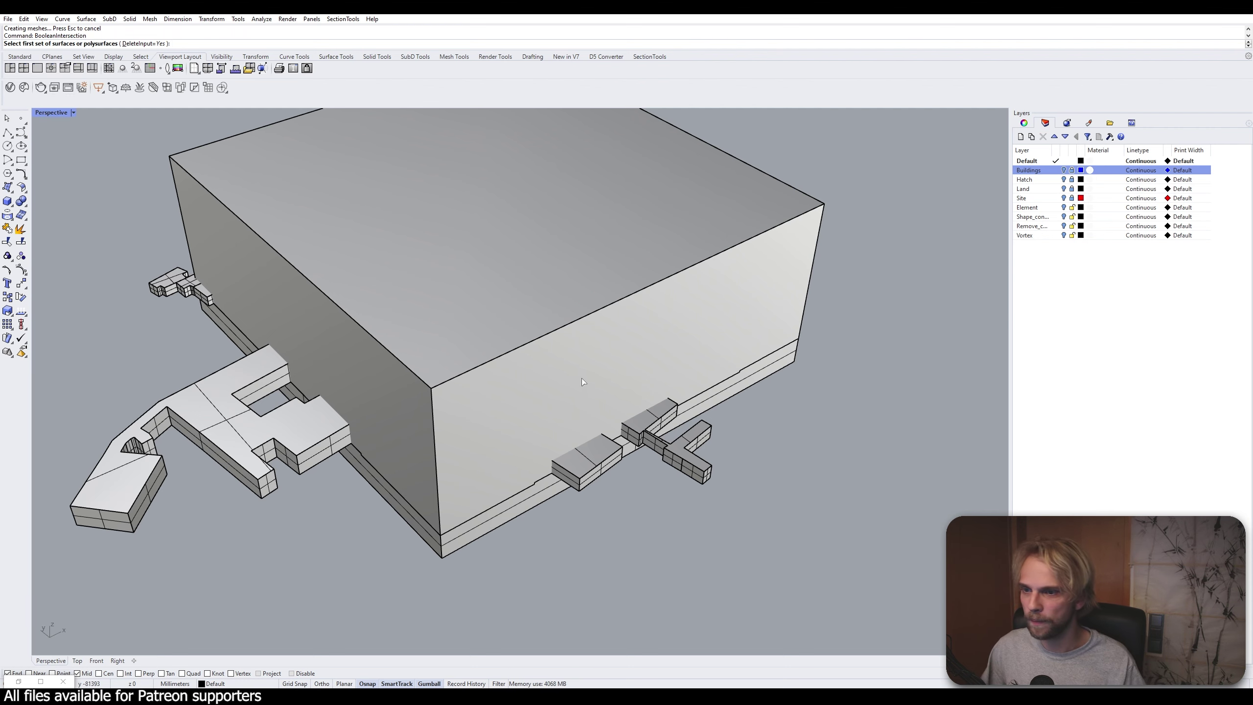
left_click(575, 380)
key("Return")
left_click(598, 461)
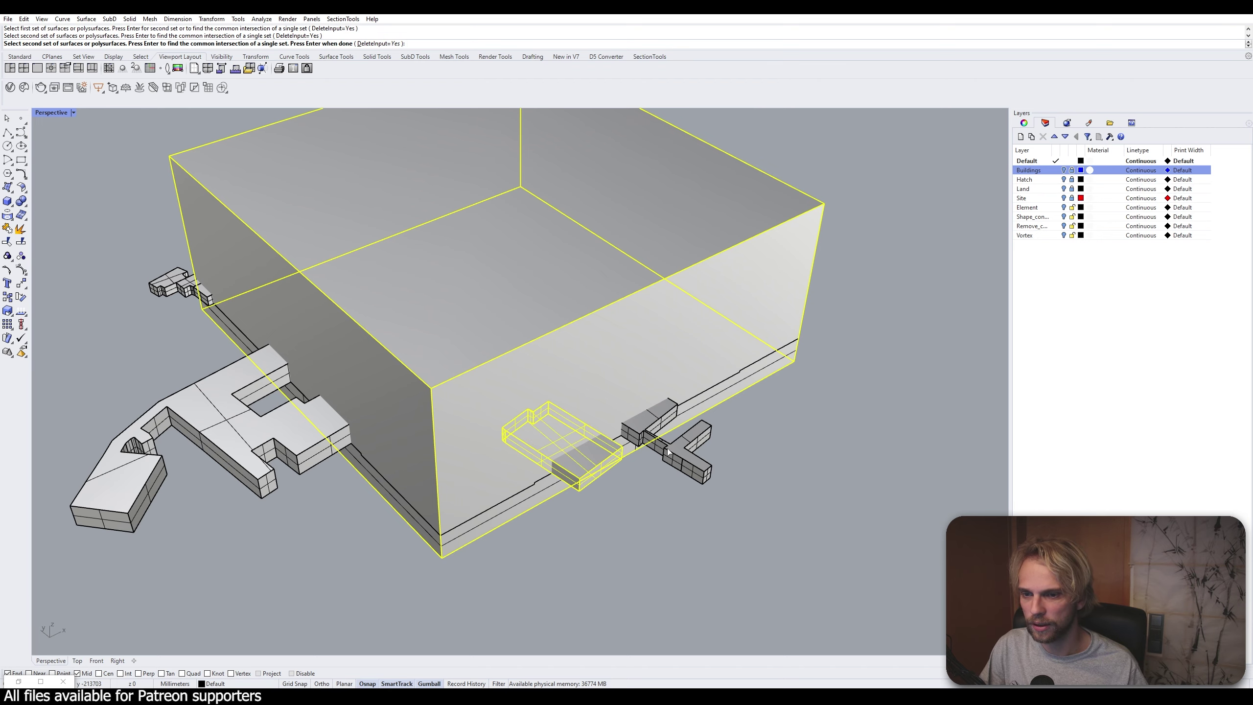
left_click(667, 451)
left_click(327, 470)
left_click(171, 283)
Add the remaining buildings crossing the terrain's corner and far edge to the second set and complete the BooleanIntersection
right_click_drag(114, 324, 231, 376)
scroll(345, 465, "up", 4)
left_click(421, 473)
right_click_drag(285, 311, 343, 353)
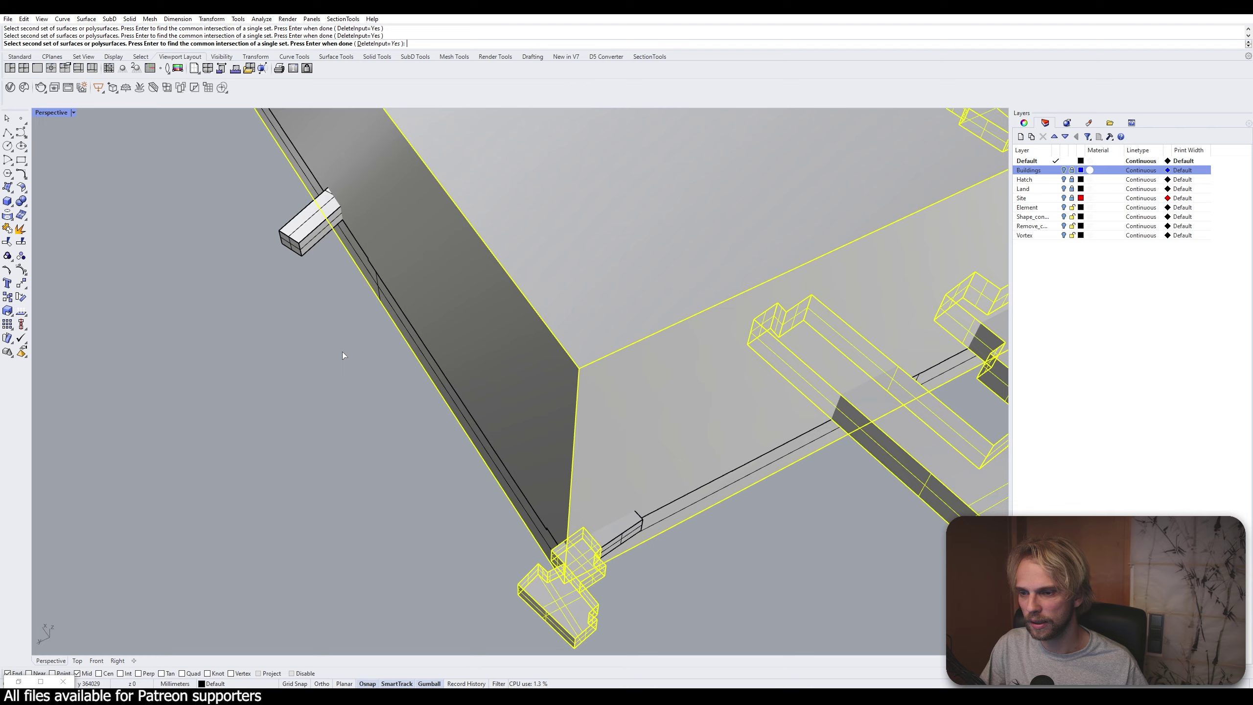
left_click(612, 541)
right_click_drag(387, 424, 434, 417)
left_click(397, 296)
right_click_drag(353, 388, 458, 399)
scroll(348, 434, "down", 5)
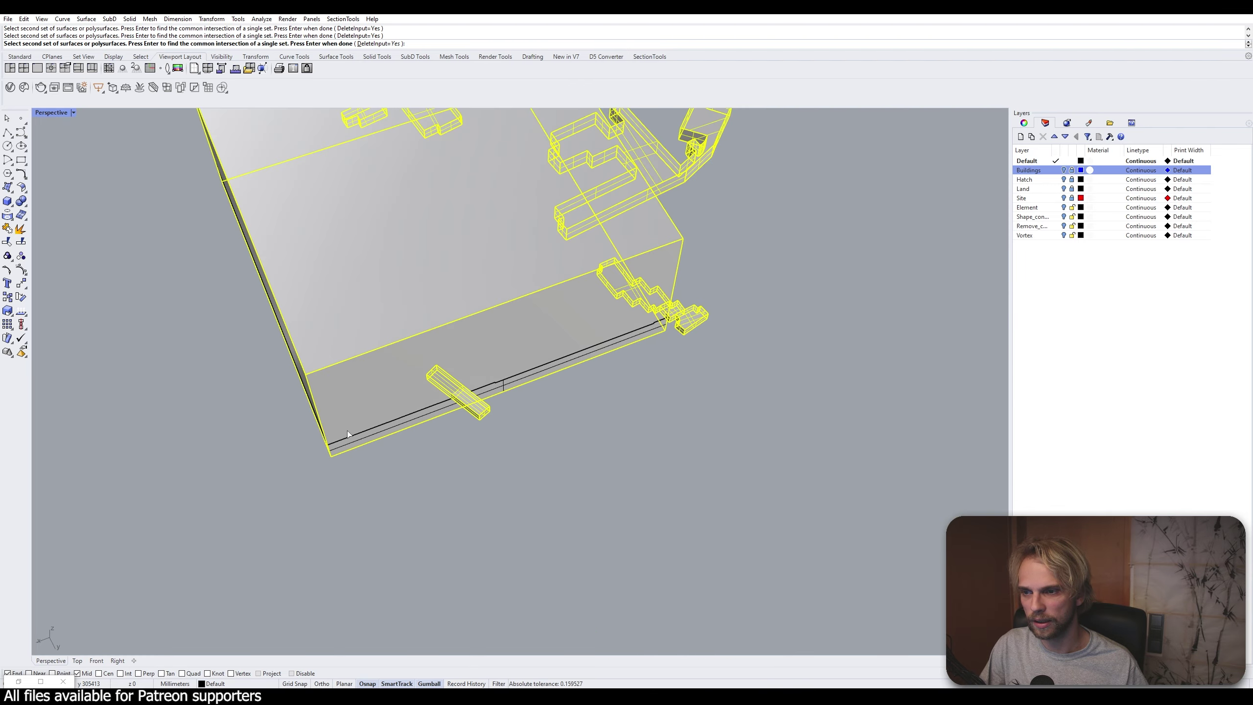
right_click_drag(348, 430, 761, 445)
key("Return")
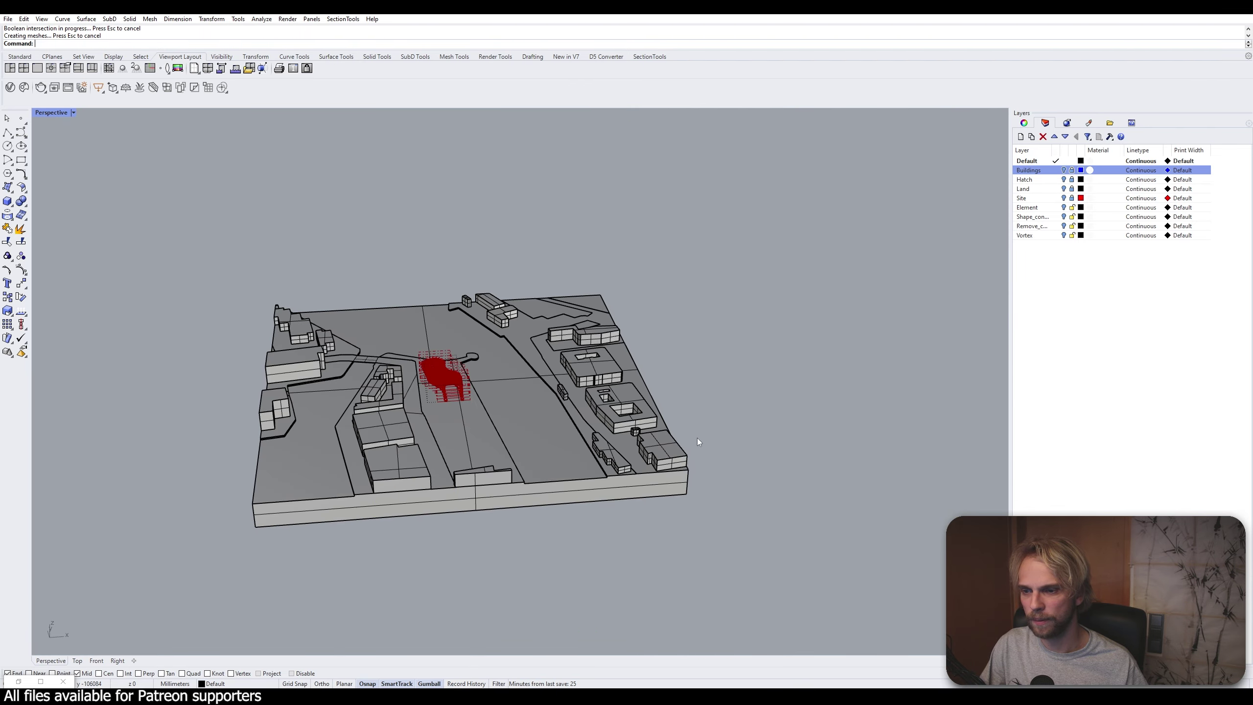
Group all the trimmed building solids on both sides of the terrain, leaving out the terrain itself
mouse_move(333, 404)
right_mouse_down()
mouse_move(439, 415)
mouse_move(530, 502)
mouse_move(689, 447)
right_mouse_up()
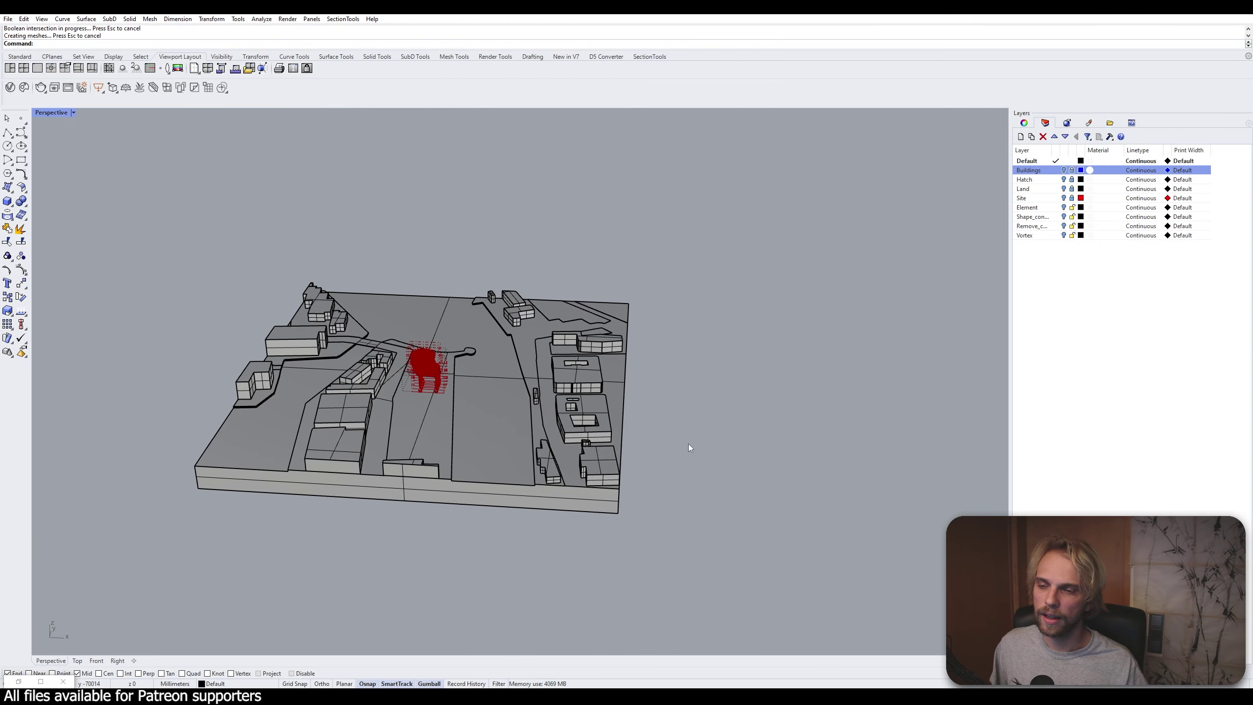
left_click_drag(464, 234, 547, 377)
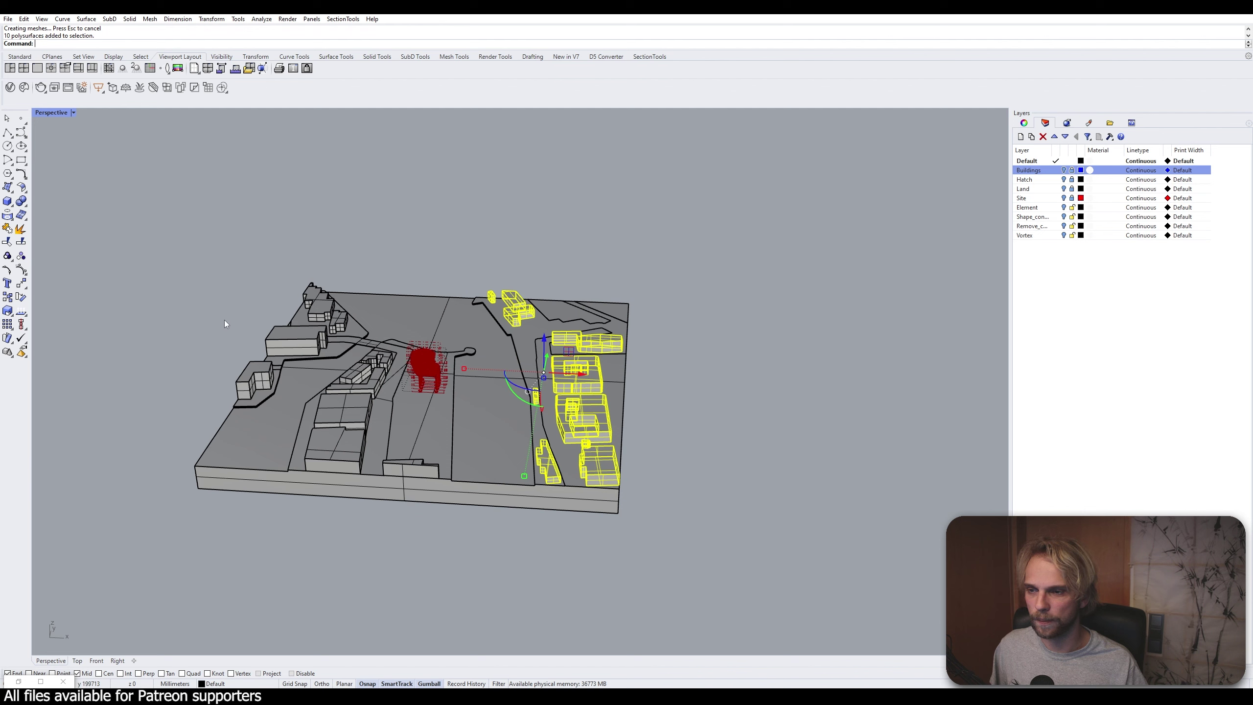
left_click_drag(199, 230, 474, 562, "shift")
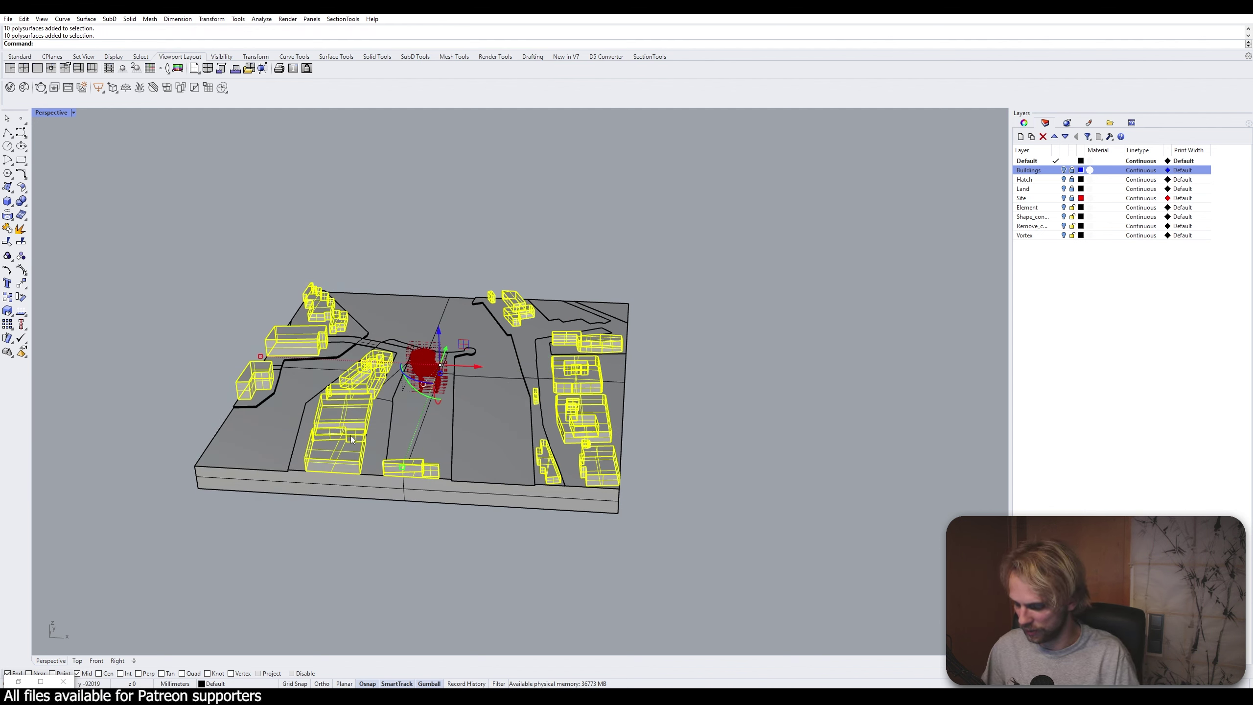
type("group")
key("Return")
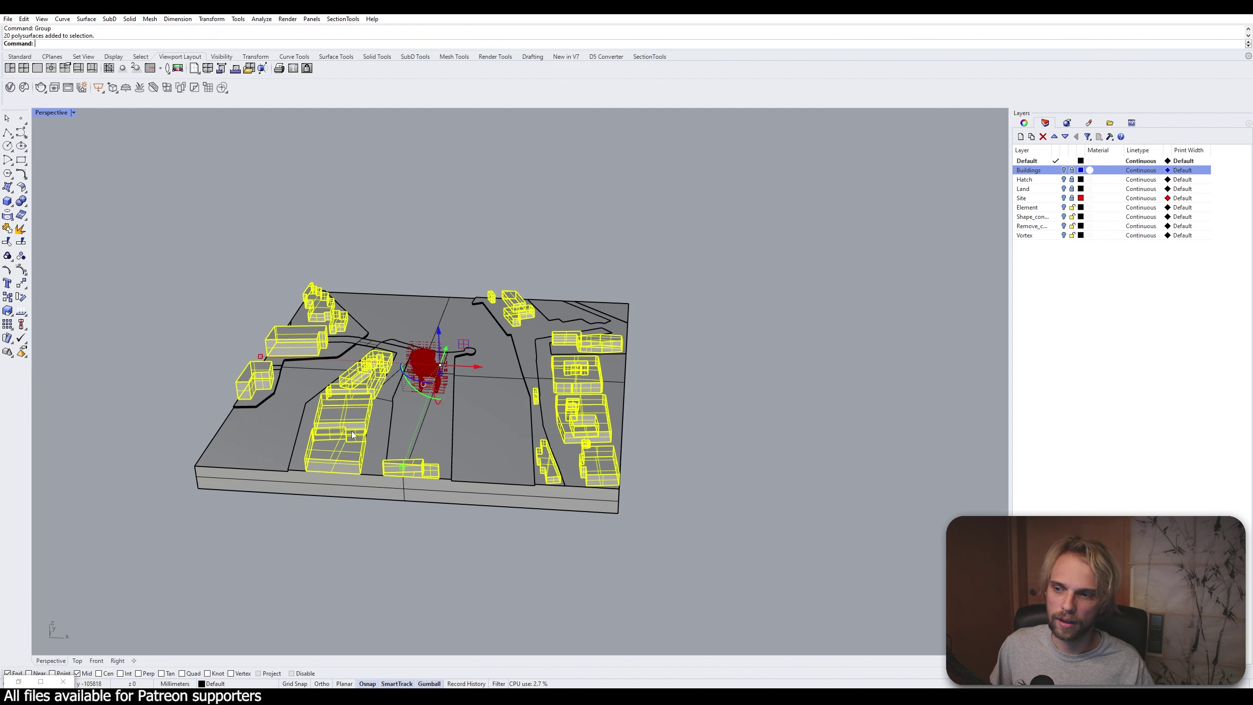
left_click(769, 250)
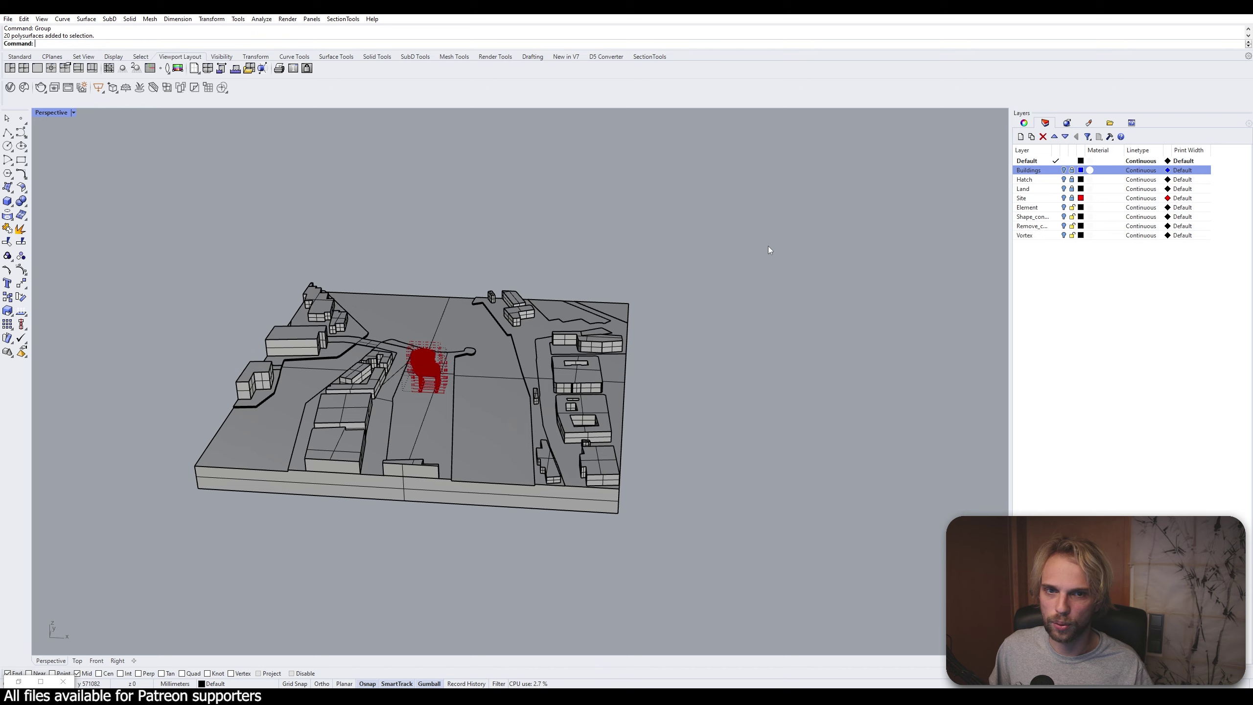
Create a new layer named Buildings3d
left_click(1020, 136)
type("Buildin")
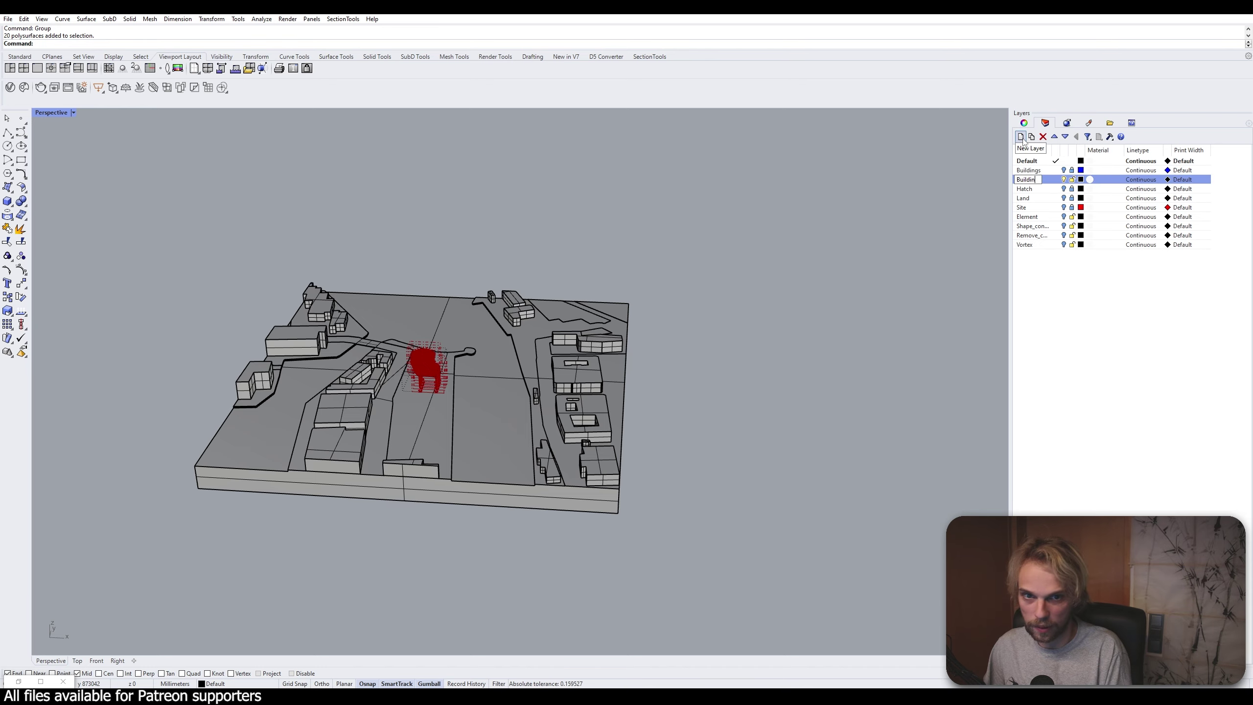
type("gs")
key("Return")
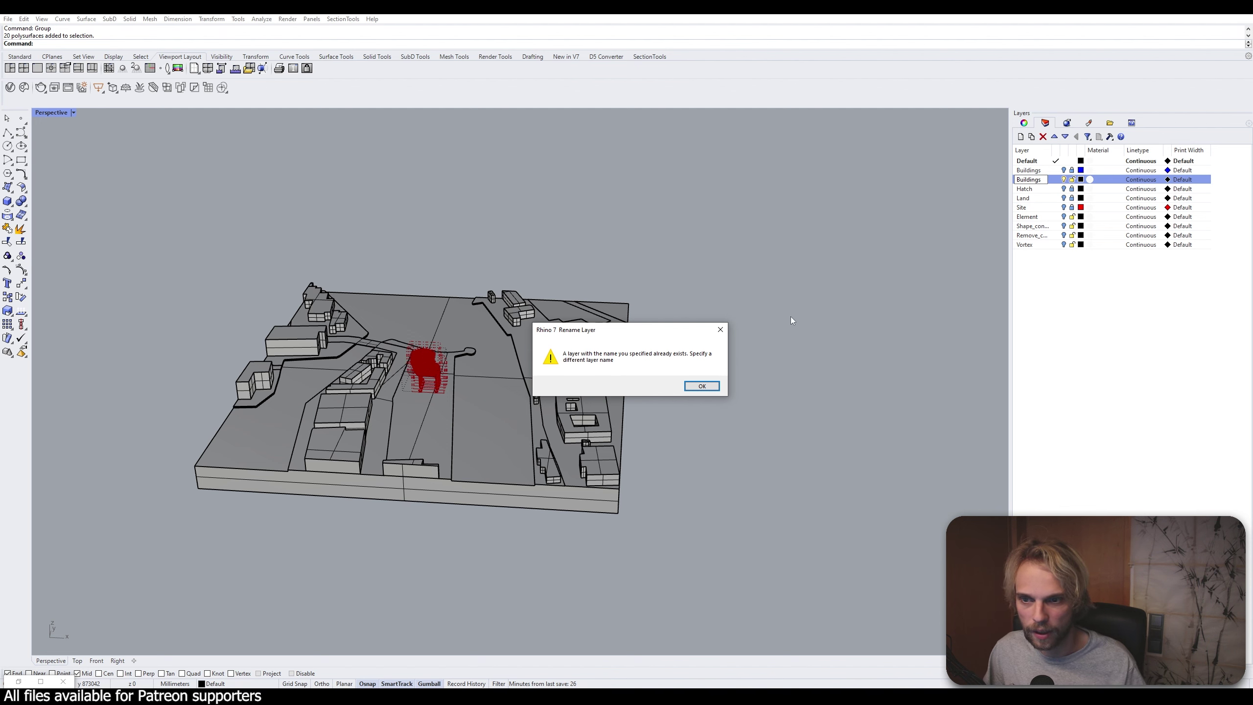
left_click(701, 385)
left_click(1026, 180)
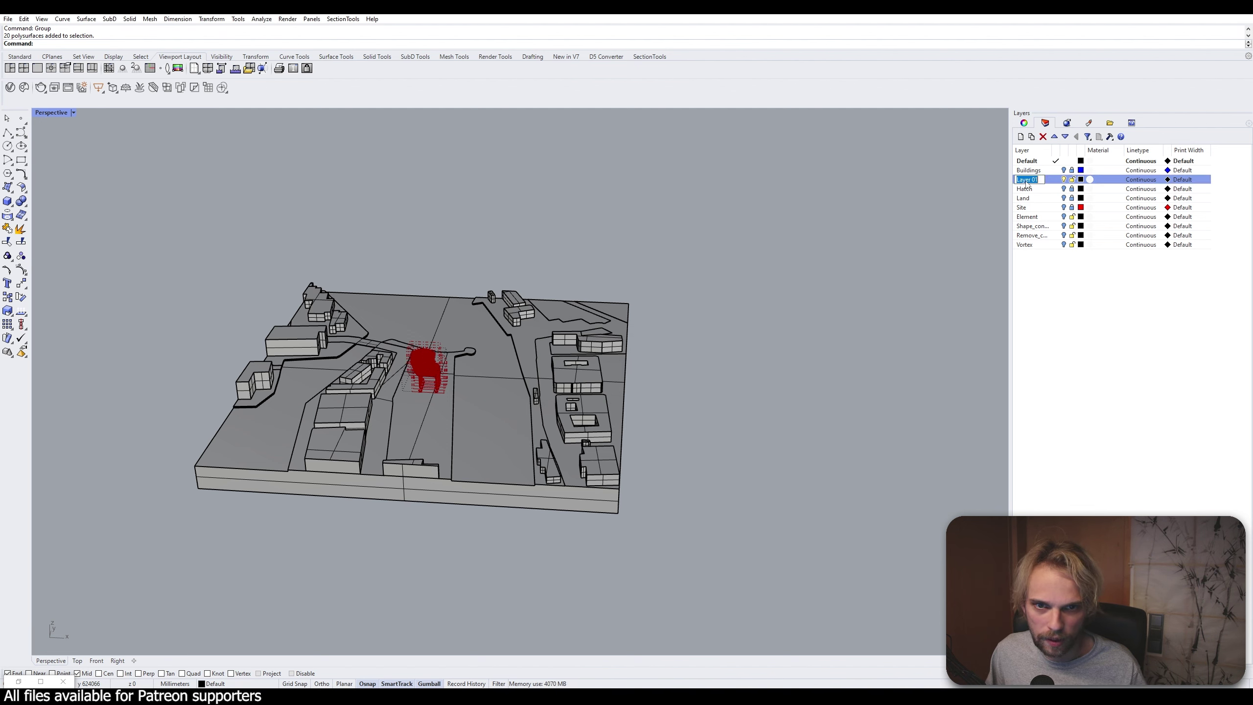
type("Building")
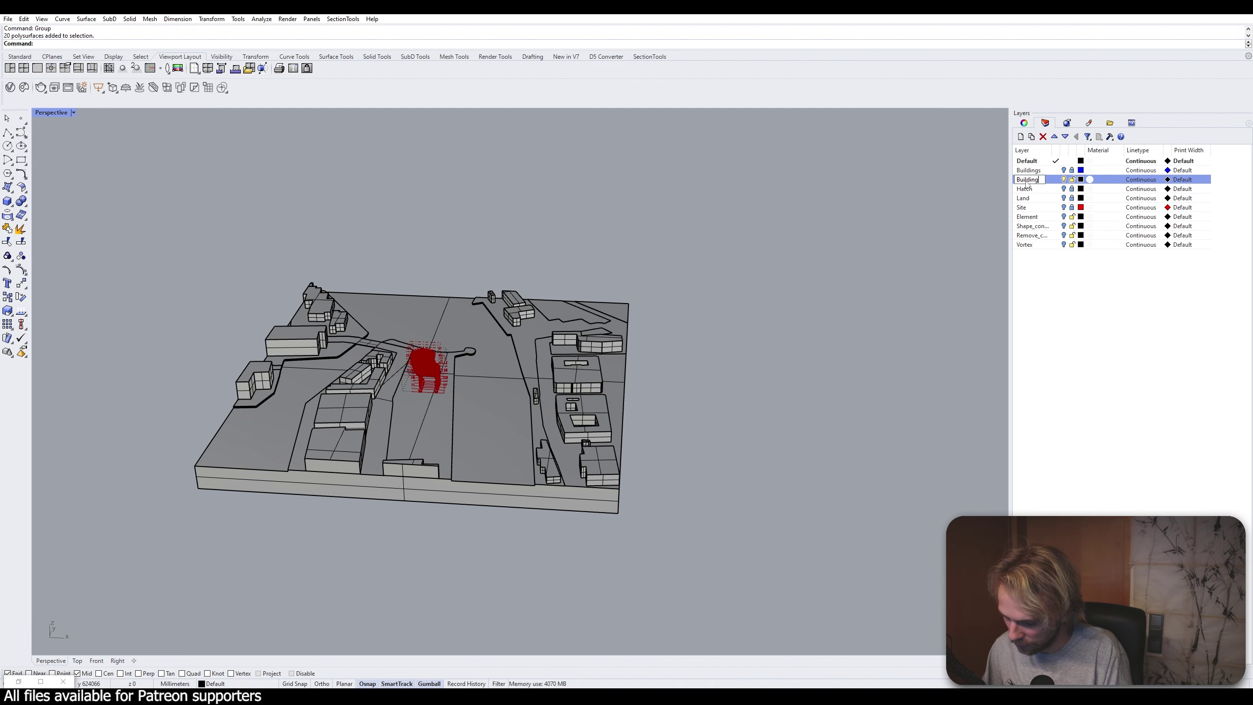
type("s3d")
key("Return")
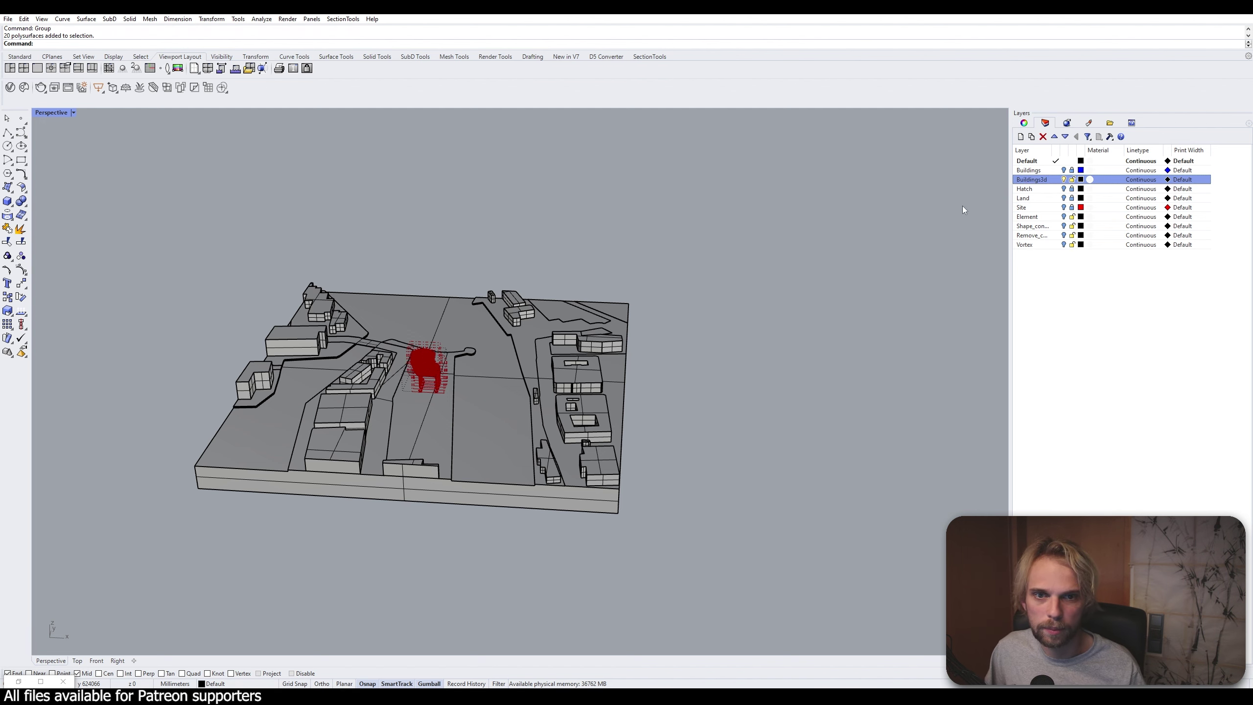
Move the grouped buildings onto the Buildings3d layer
left_click(485, 398)
key("Escape")
key("Return")
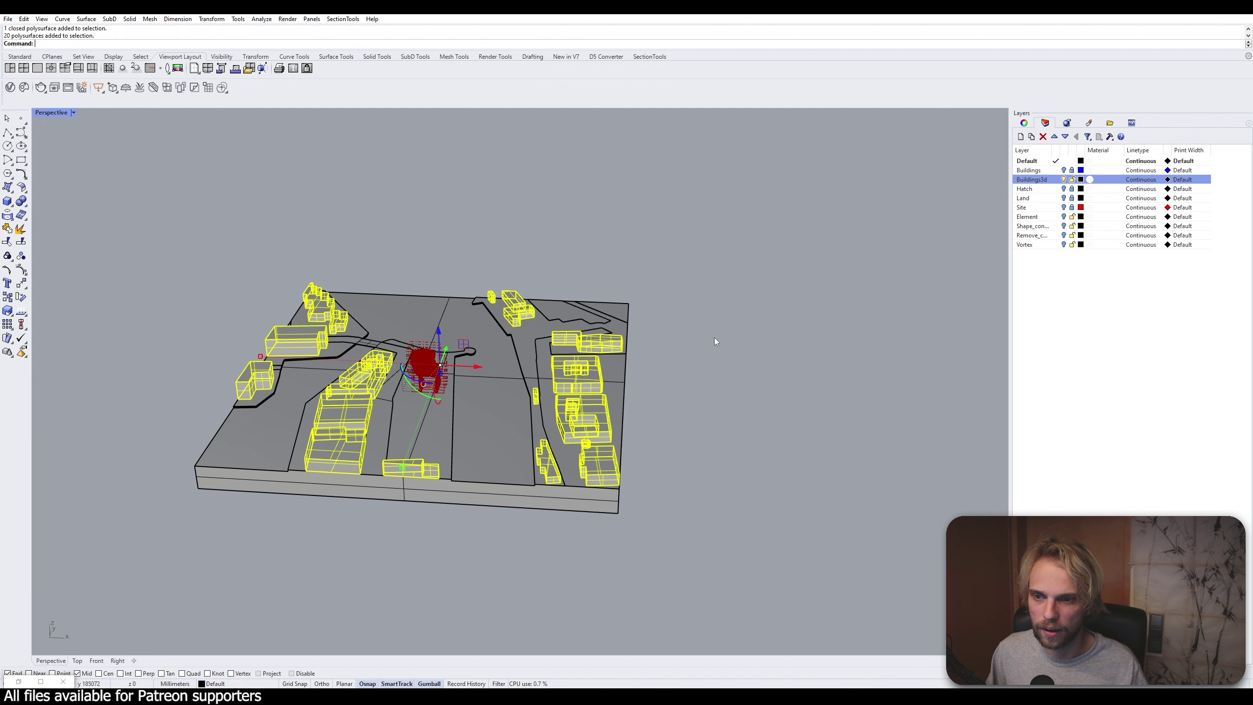
right_click(1039, 179)
left_click(1065, 347)
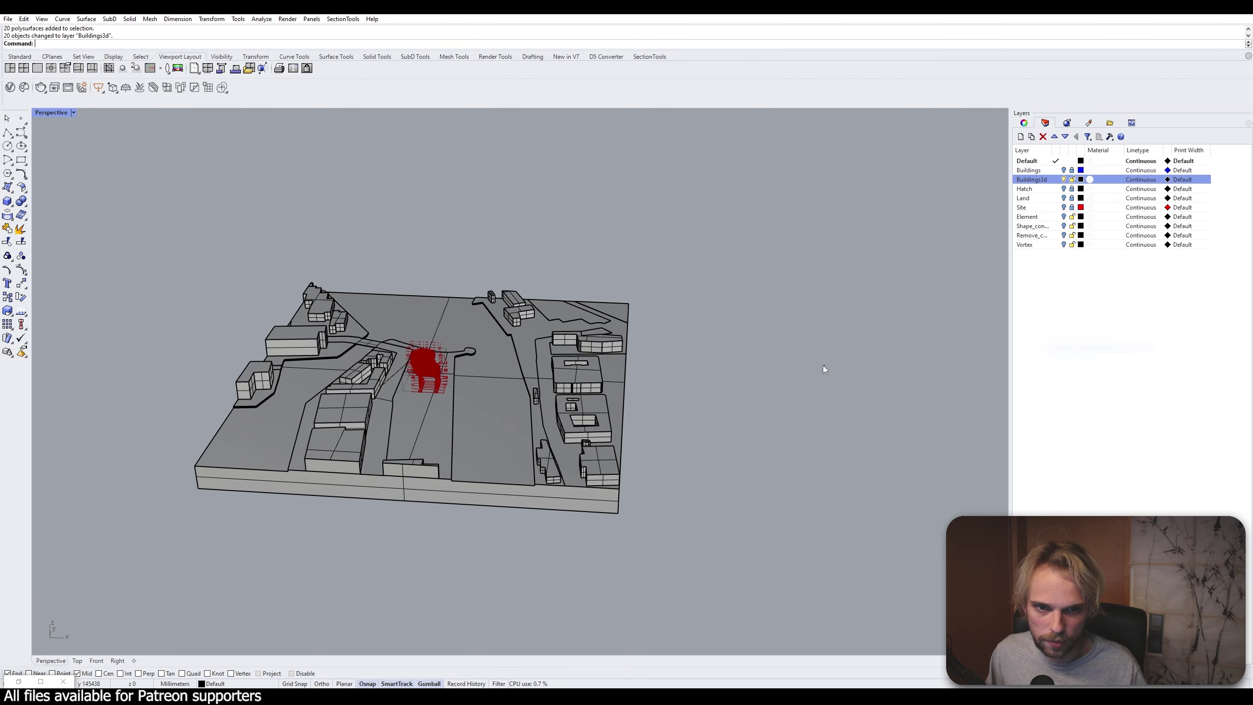
Create a layer named Landscape3d and move the terrain solid onto it
left_click(622, 375)
left_click(1020, 136)
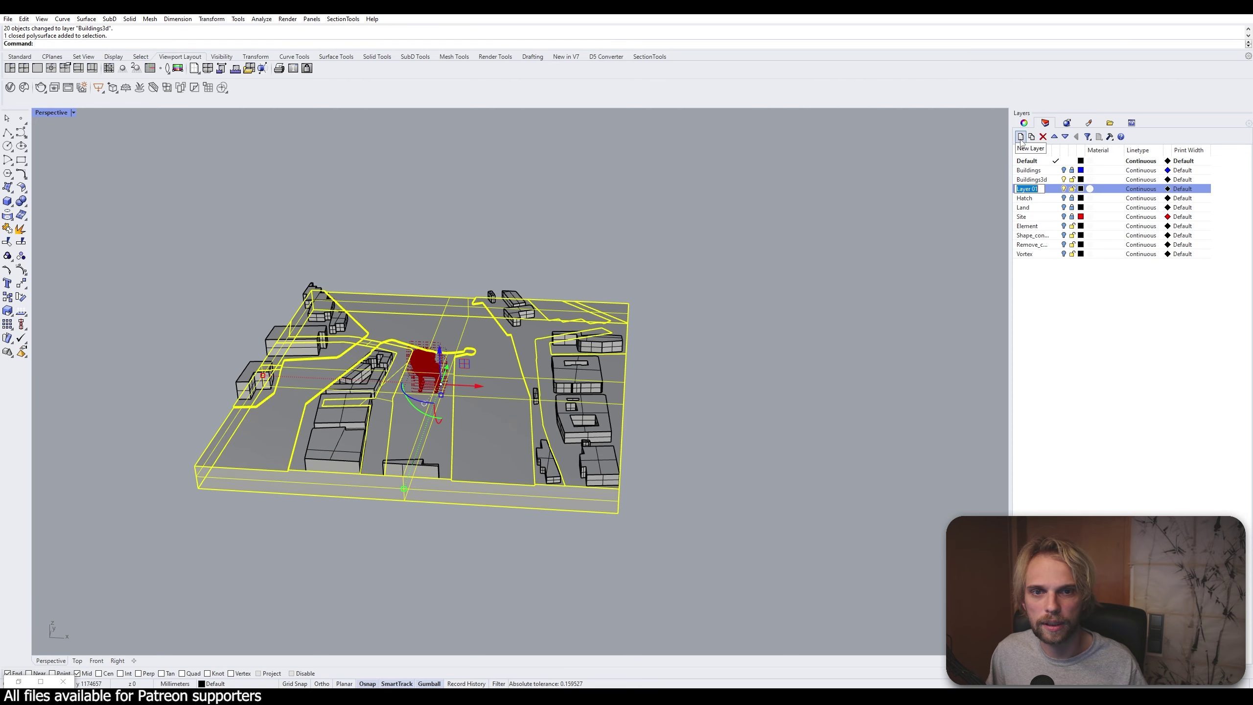
type("Lands")
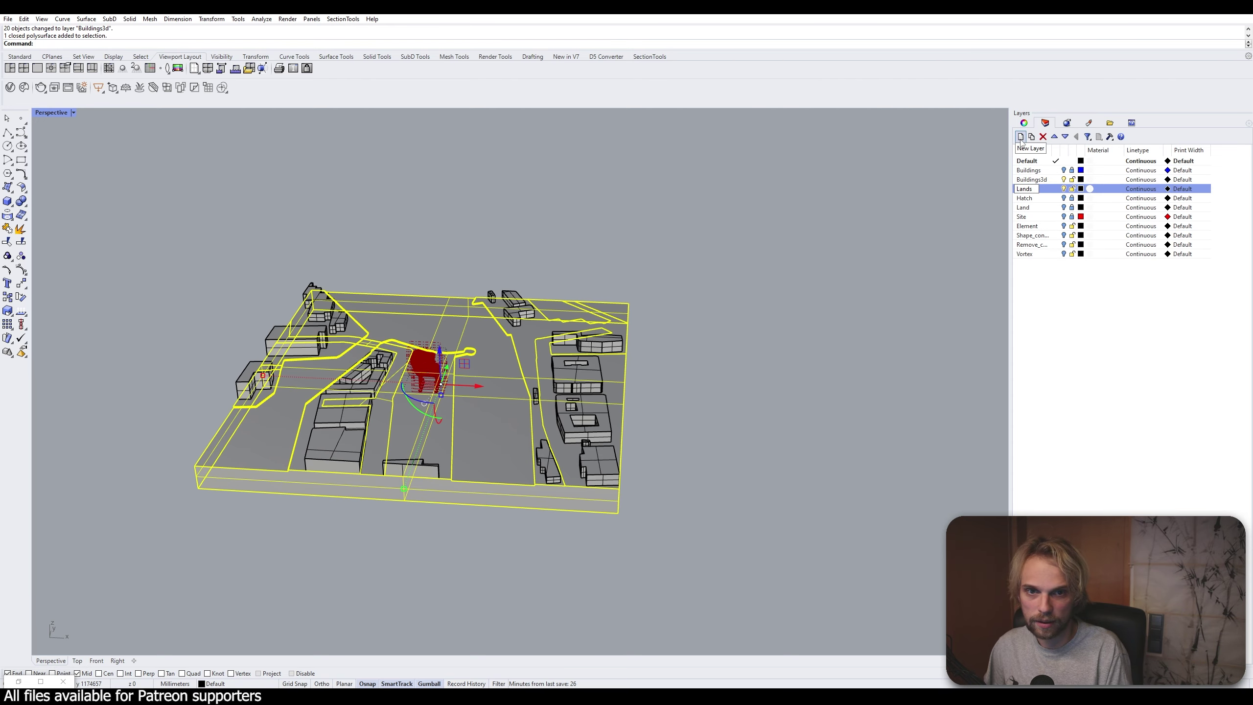
type("cape3d")
key("Return")
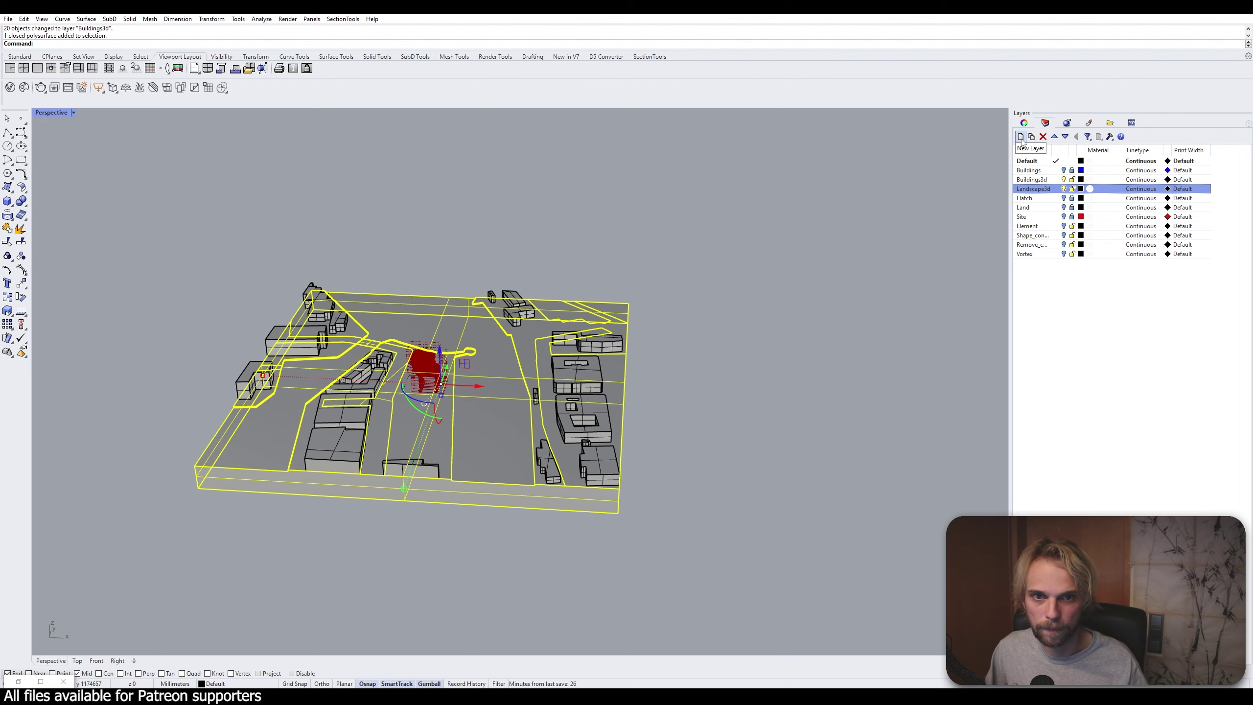
right_click(1051, 191)
left_click(1071, 364)
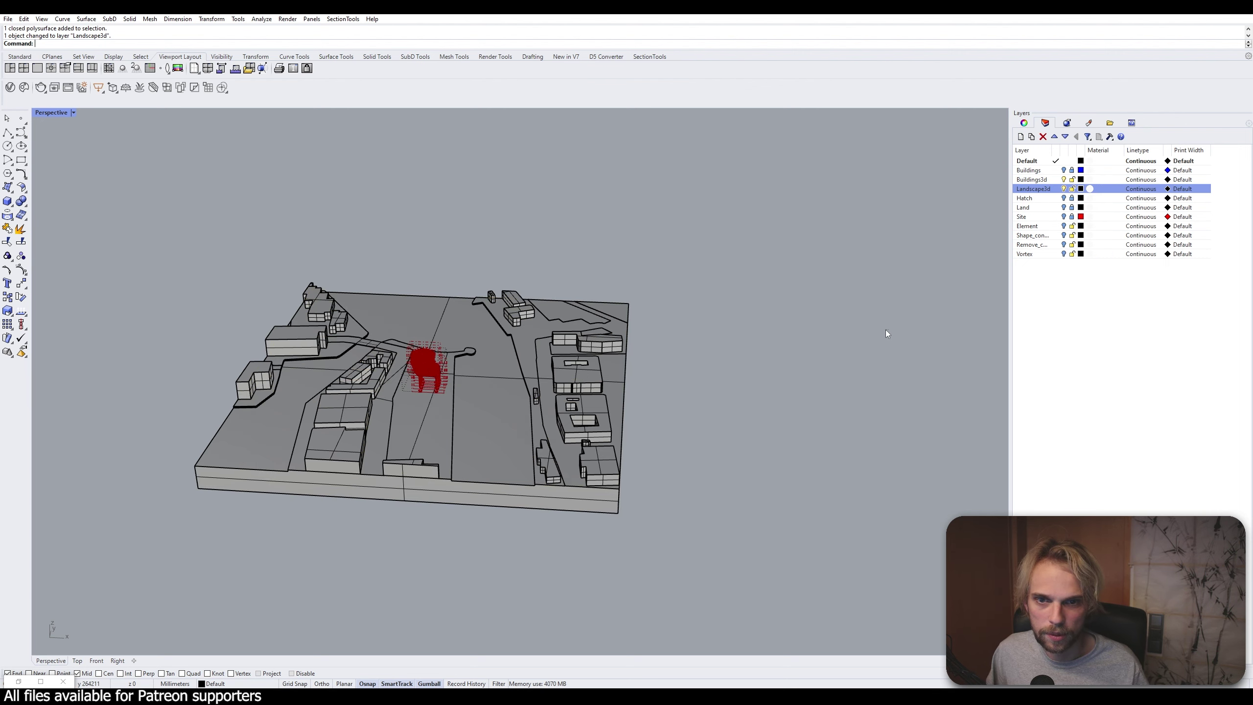
Switch to the Grasshopper definition, restoring its window beside the model
right_click_drag(887, 333, 634, 287)
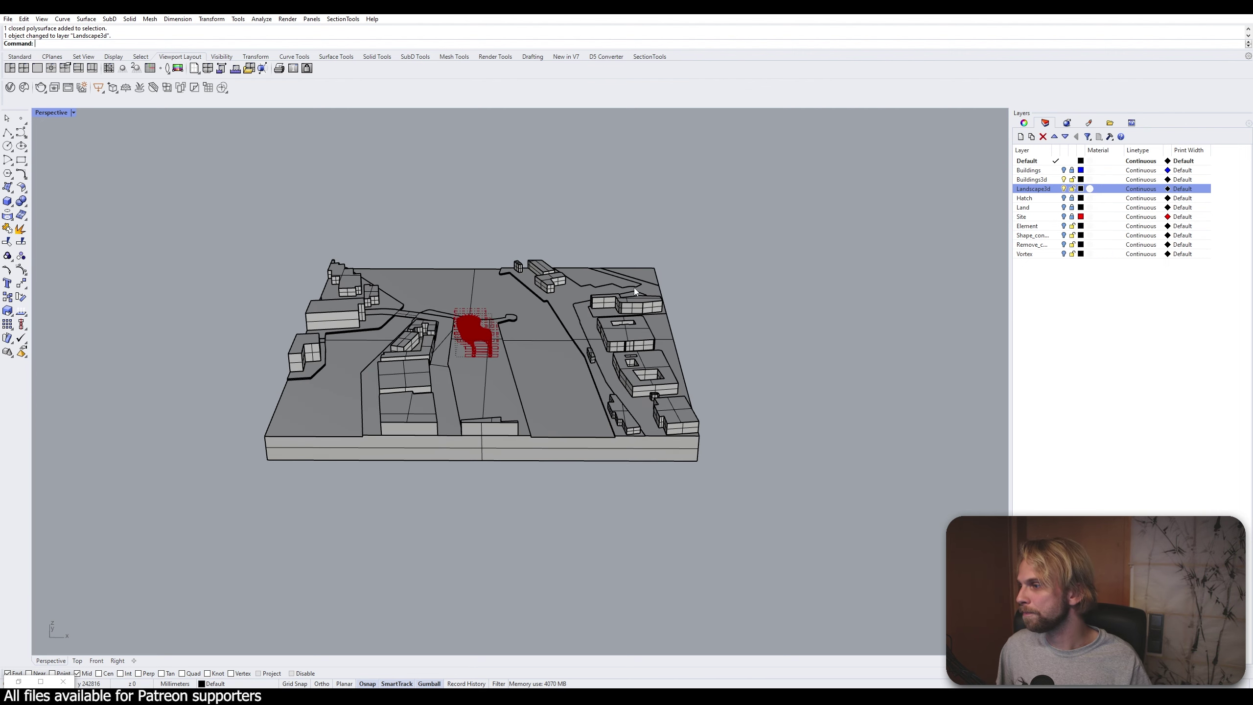
left_click(21, 682)
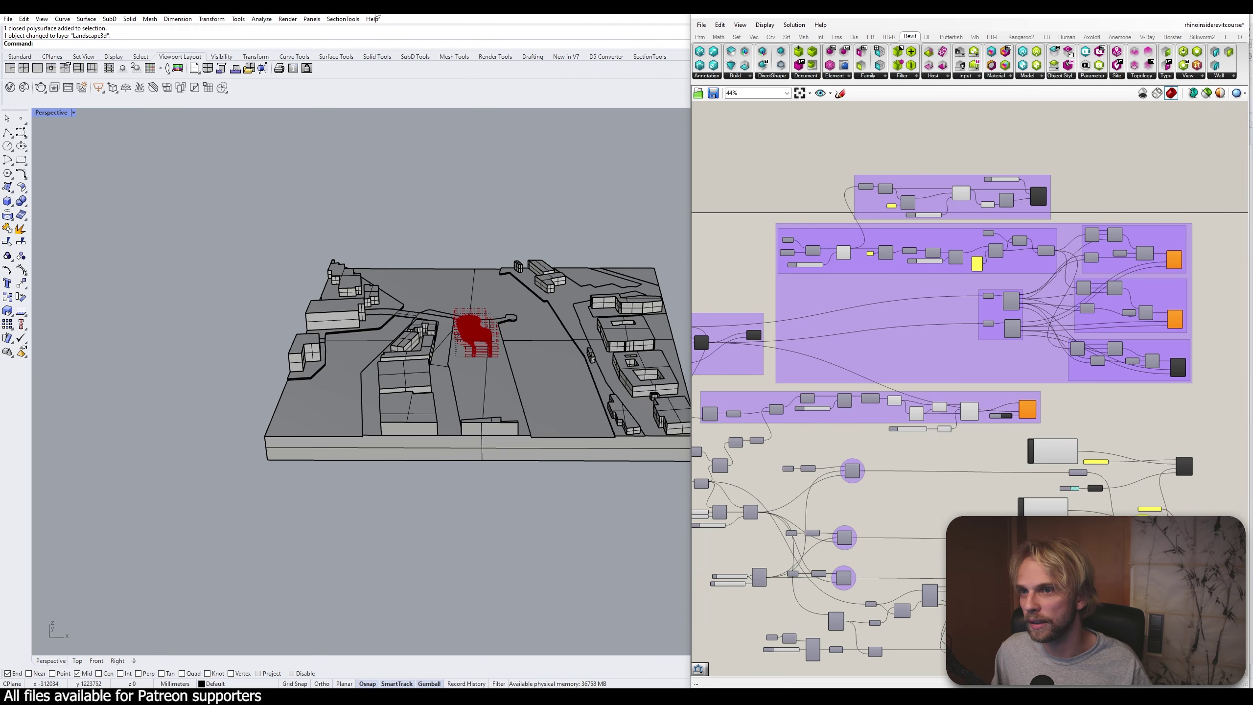
Move the Rhino window out of the way and switch Revit to its {3D} view
left_click_drag(508, 9, 715, 371)
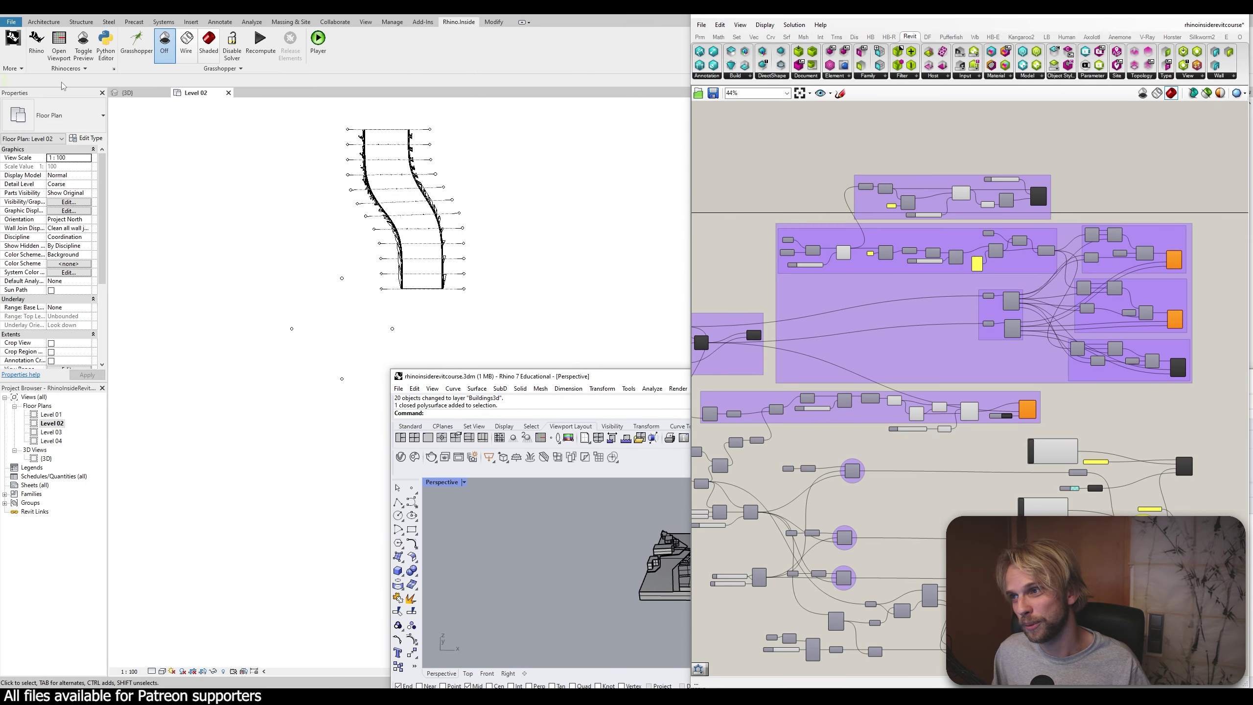
left_click(128, 94)
scroll(358, 296, "down", 3)
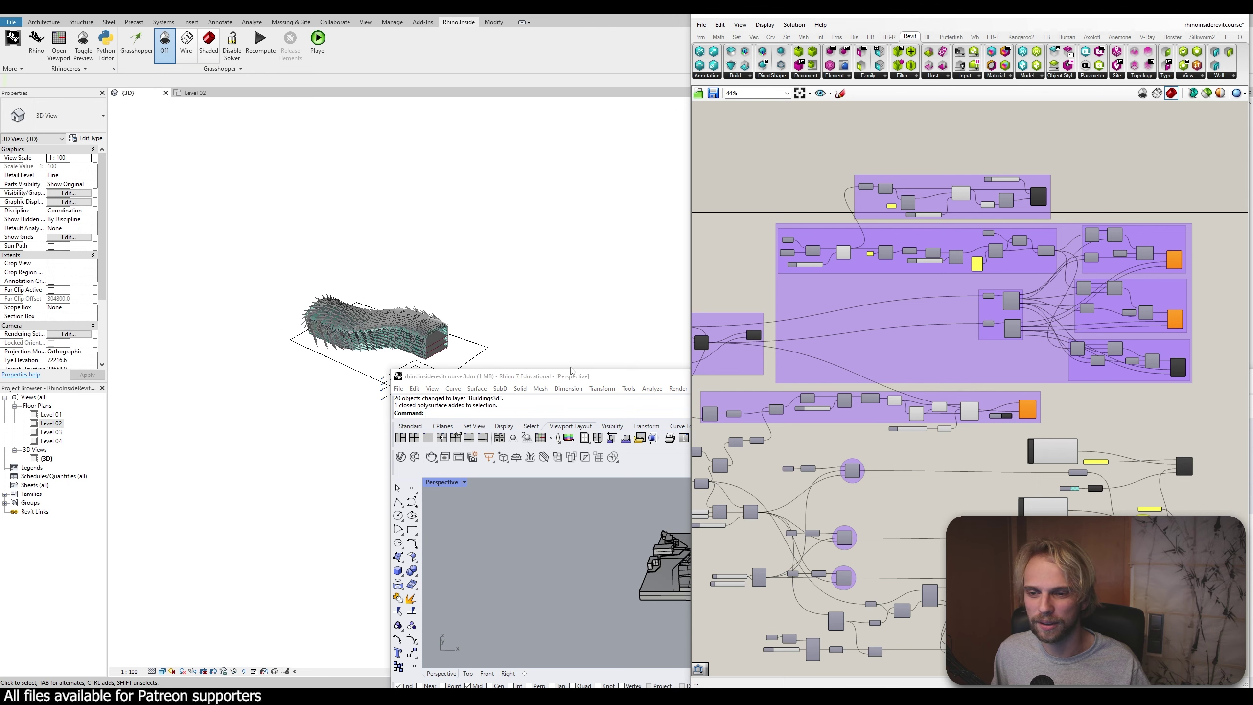
left_click_drag(626, 383, 293, 313)
Add an Add Brep DirectShape component on an empty area of the Grasshopper canvas
scroll(1032, 286, "down", 2)
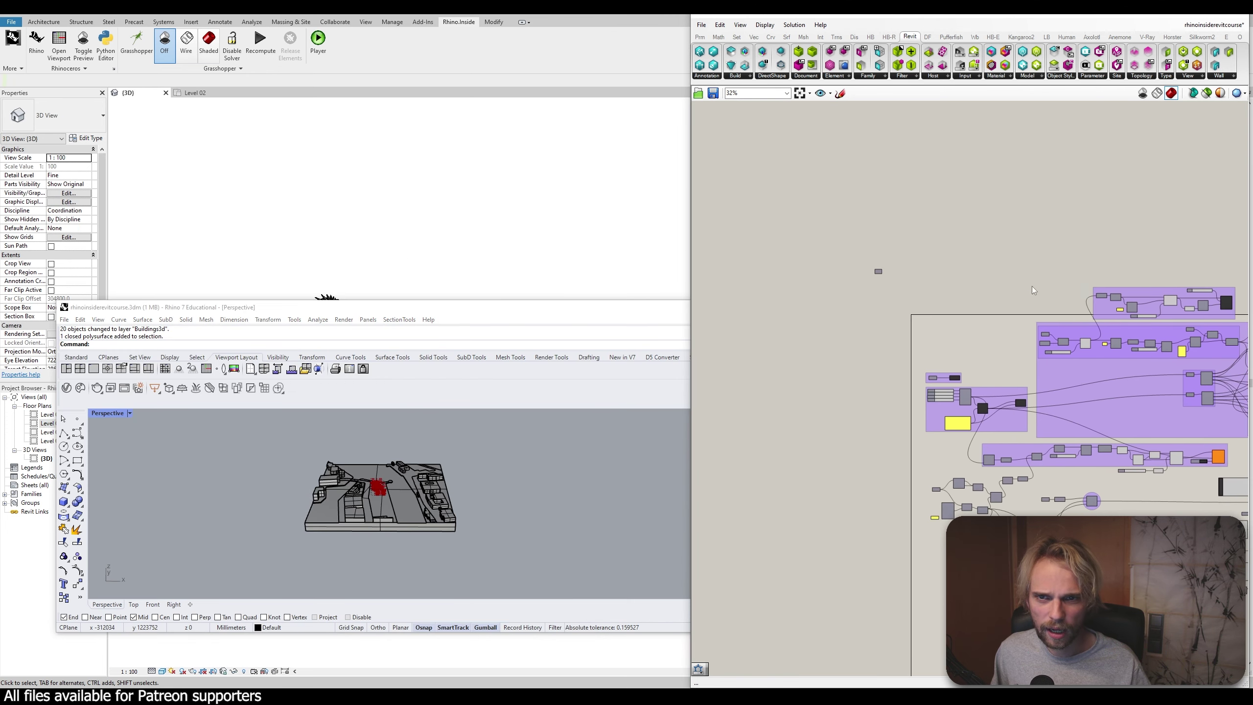
scroll(932, 267, "up", 3)
left_click(771, 75)
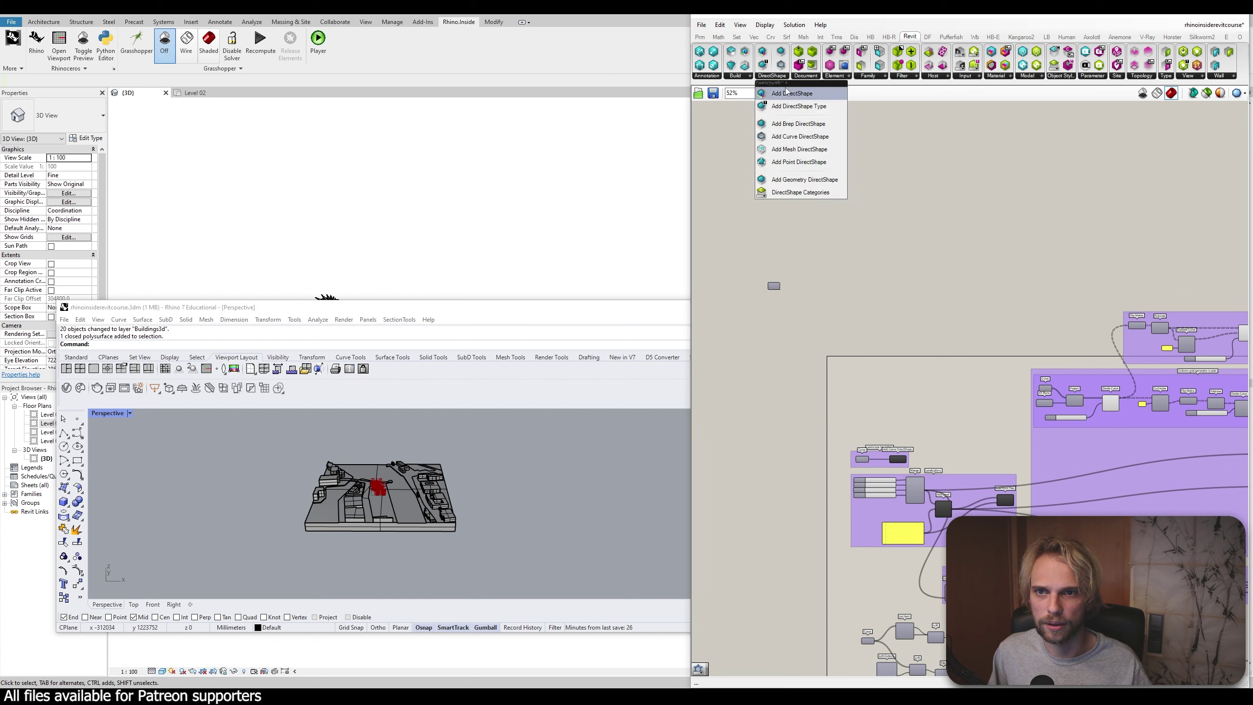
left_click(824, 129)
left_click(912, 243)
scroll(908, 232, "up", 5)
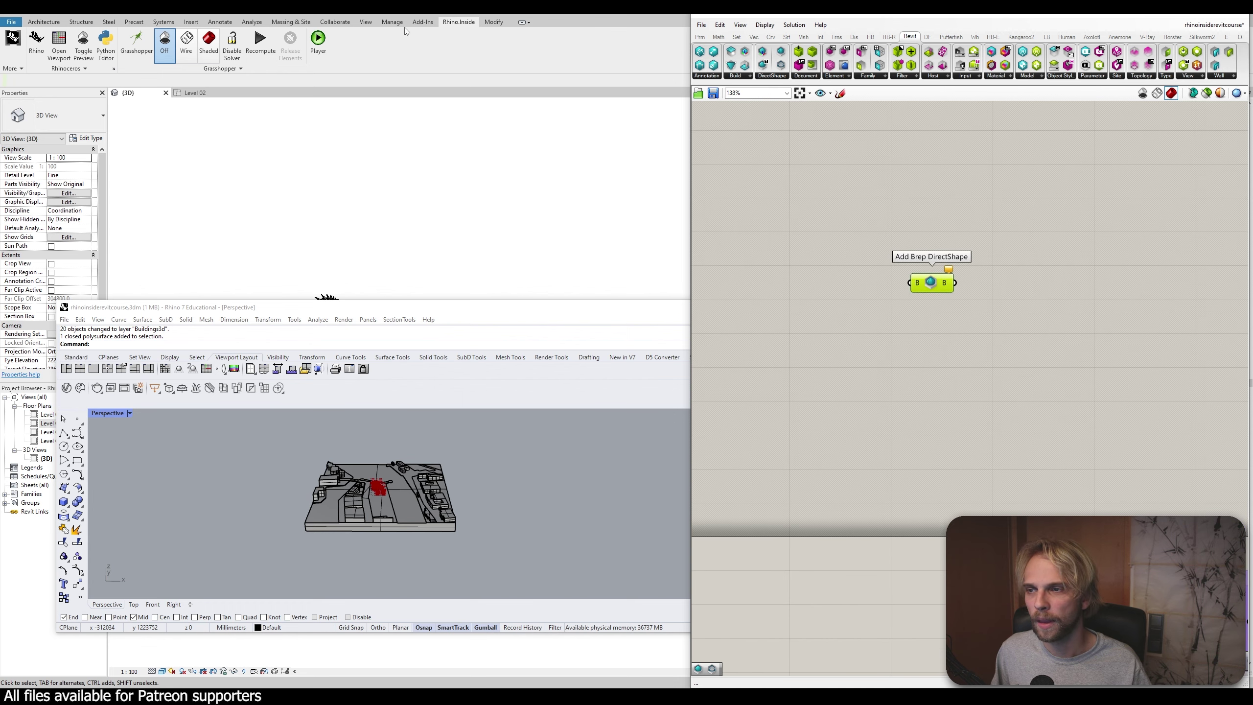
Add a Brep parameter beside the Add Brep DirectShape component and reference the terrain solid in it
left_click_drag(440, 307, 413, 173)
double_click(871, 275)
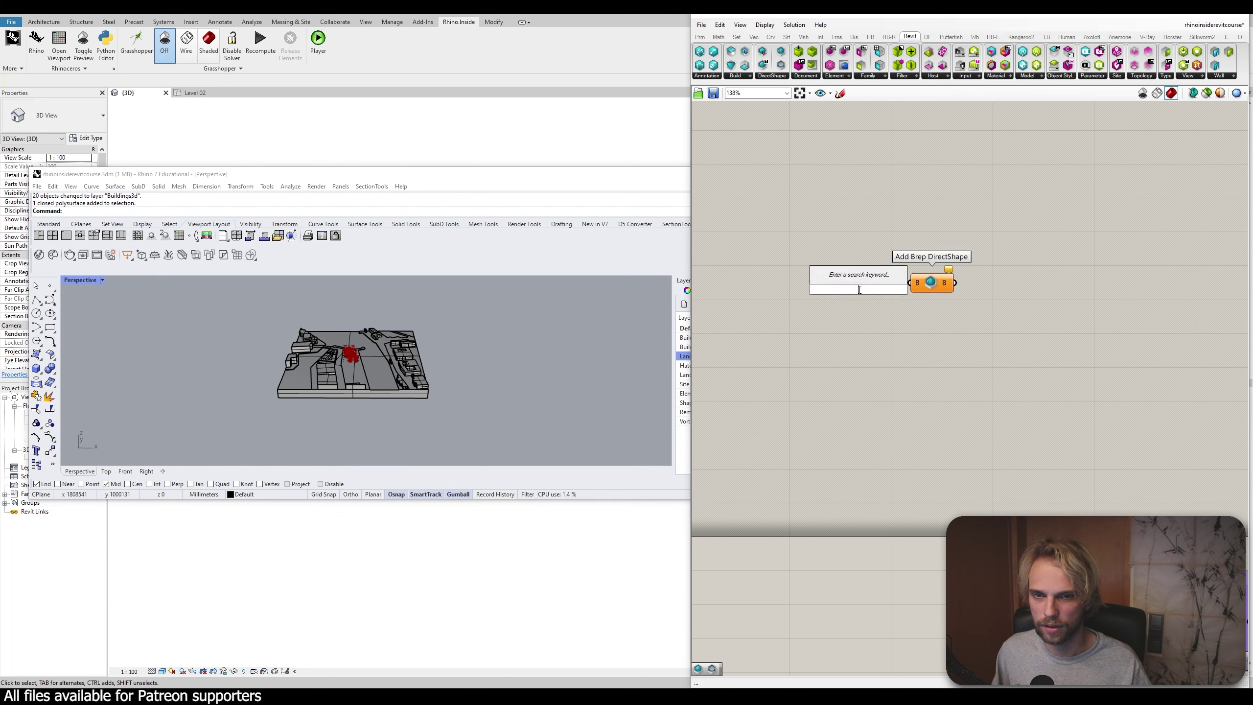
type("brepo")
key("Return")
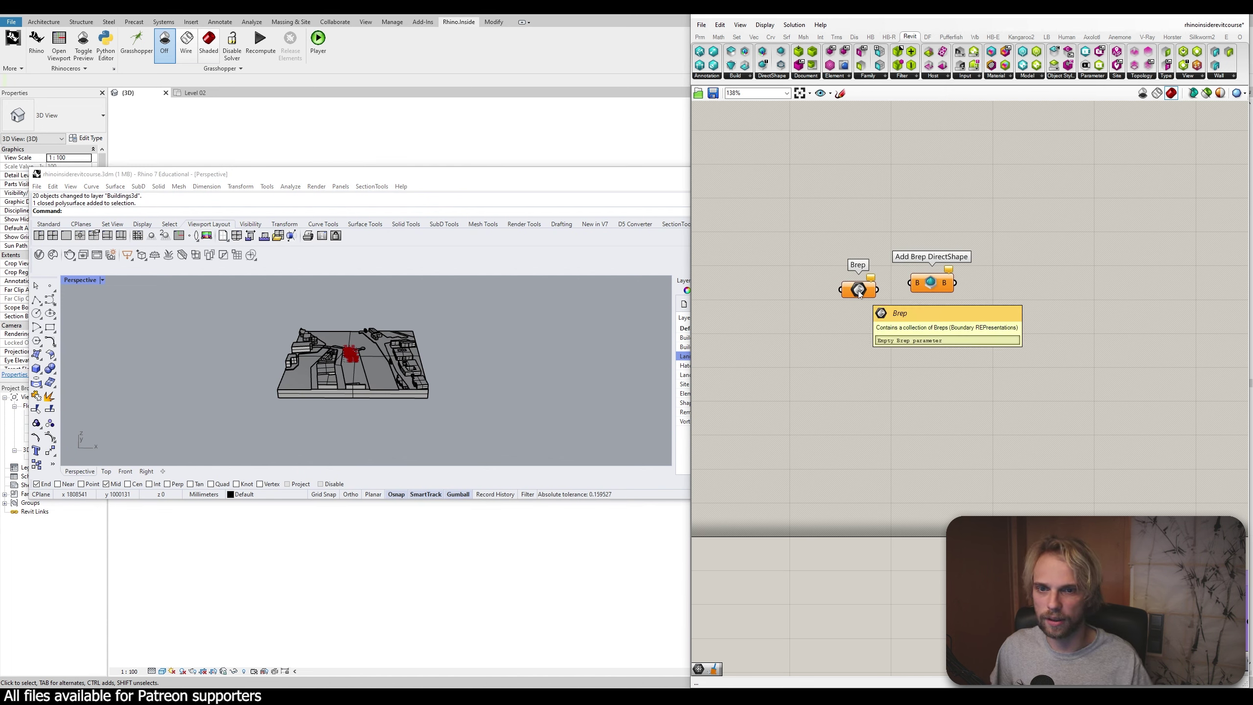
right_click(858, 290)
left_click(906, 415)
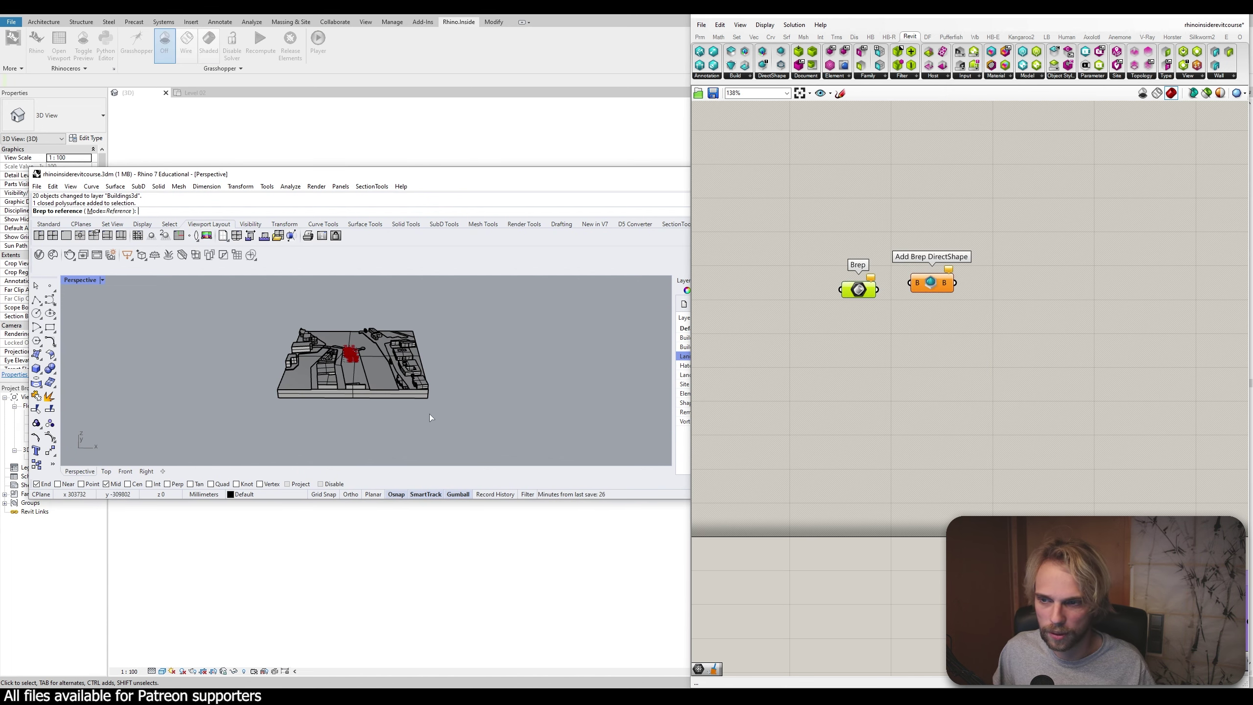
left_click(418, 394)
Connect the Brep parameter to Add Brep DirectShape and inspect the resulting terrain element in Revit
left_click_drag(878, 290, 913, 285)
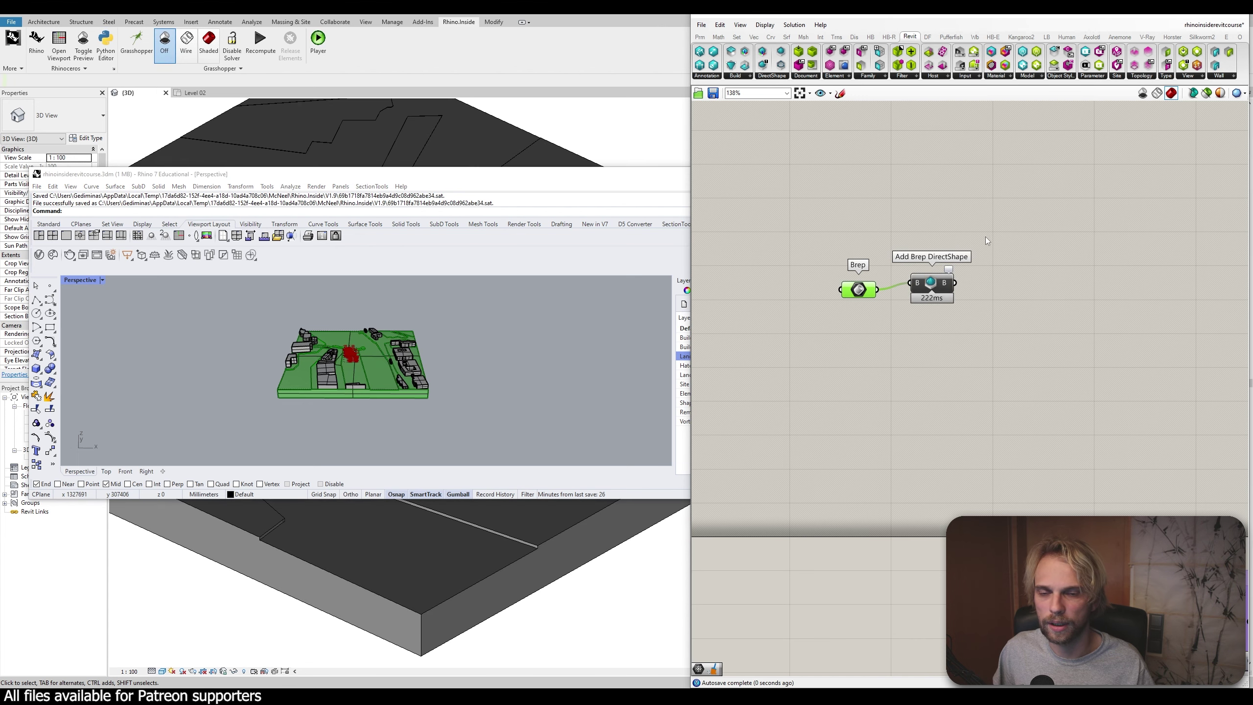
left_click_drag(509, 180, 546, 480)
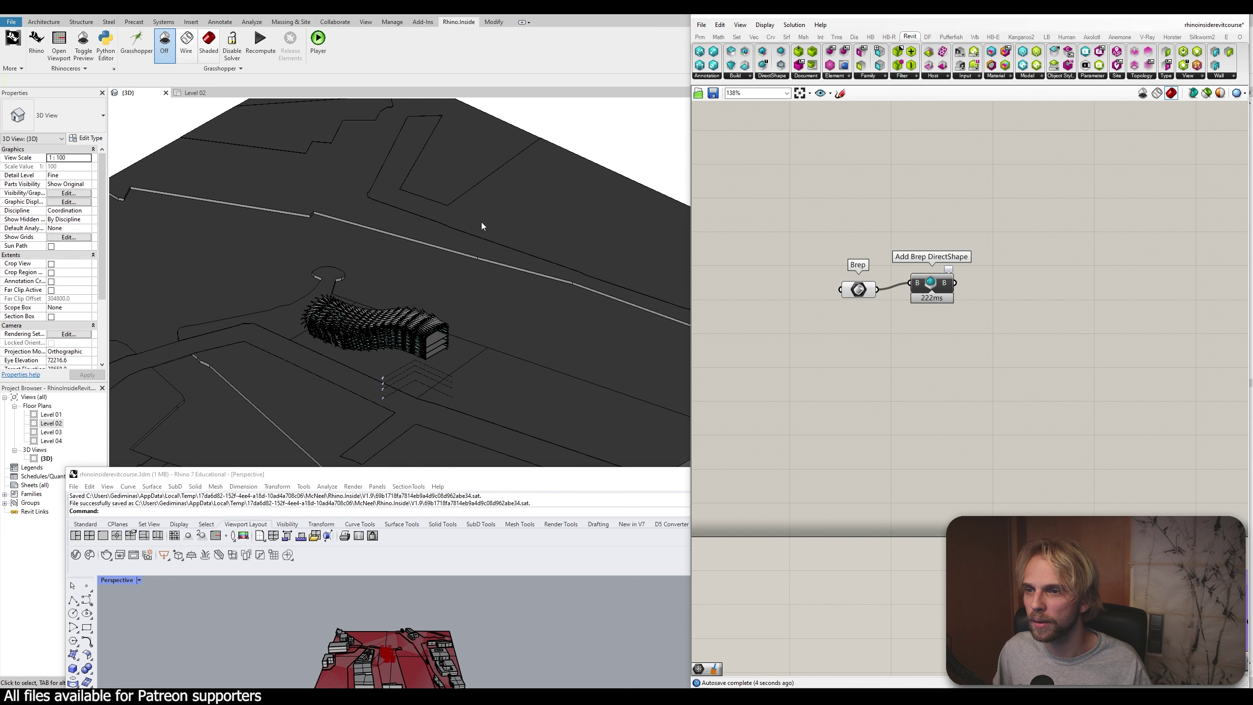
left_click(454, 252)
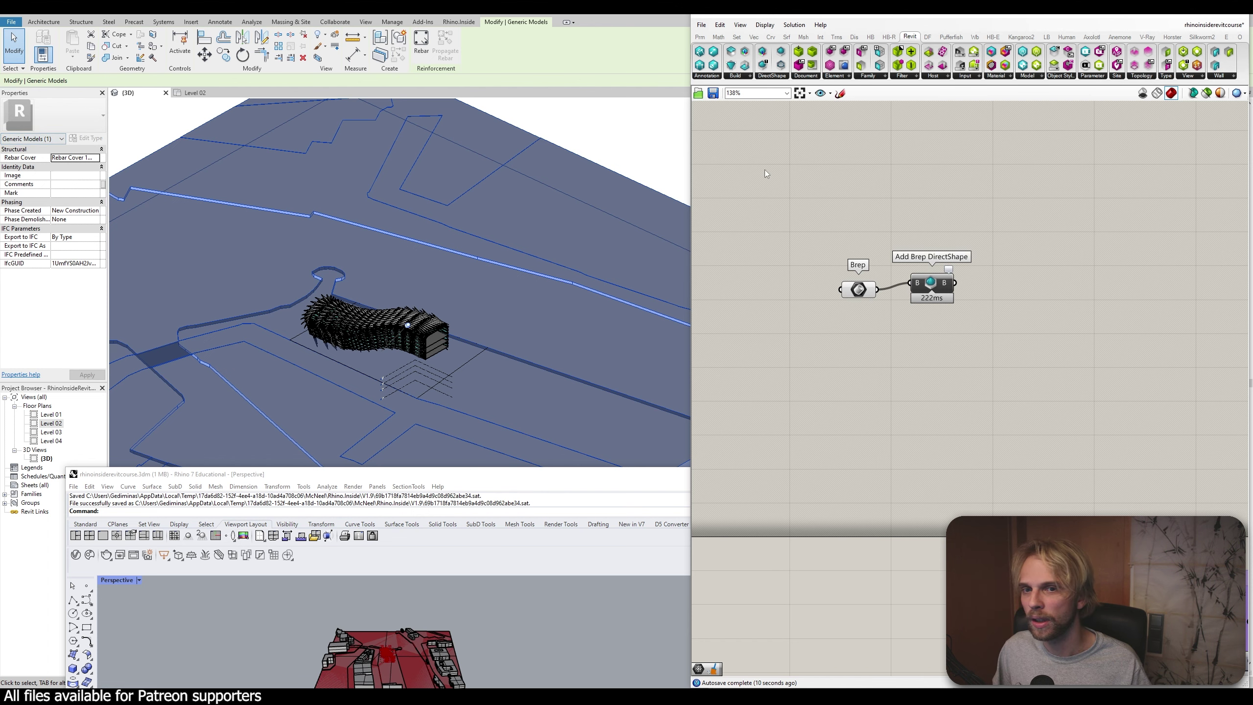
left_click(617, 119)
scroll(558, 274, "down", 3)
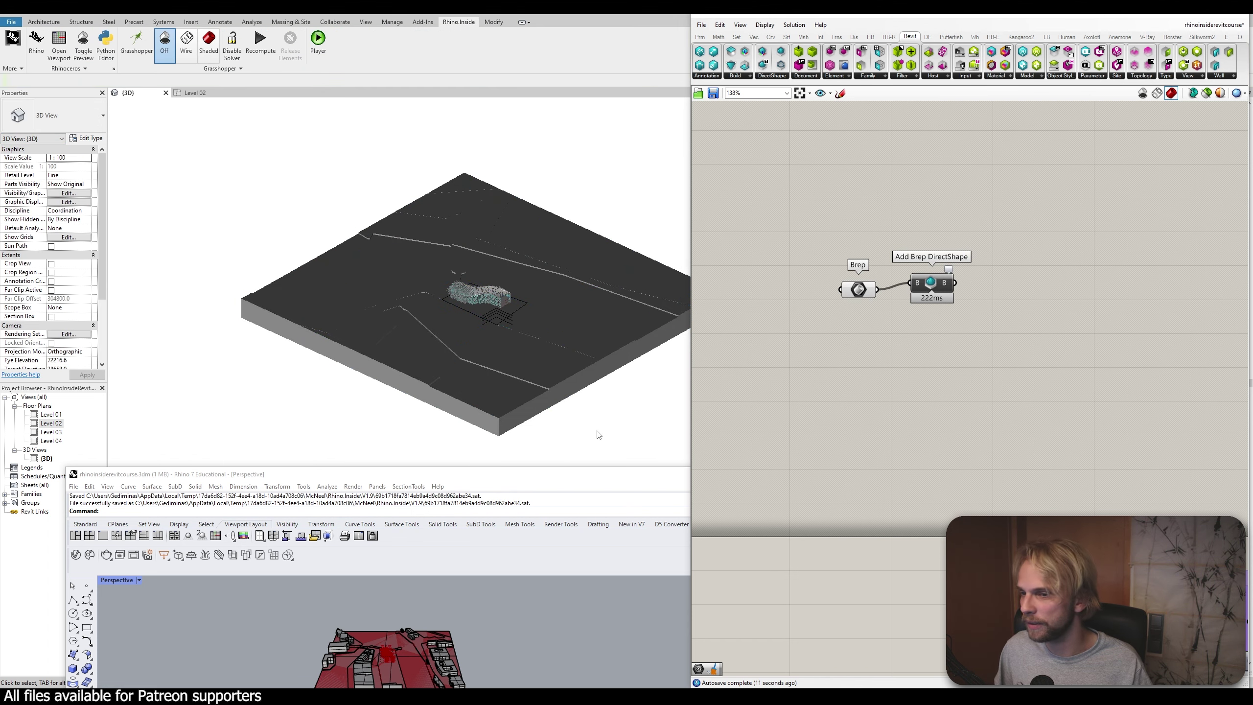
scroll(503, 386, "up", 3)
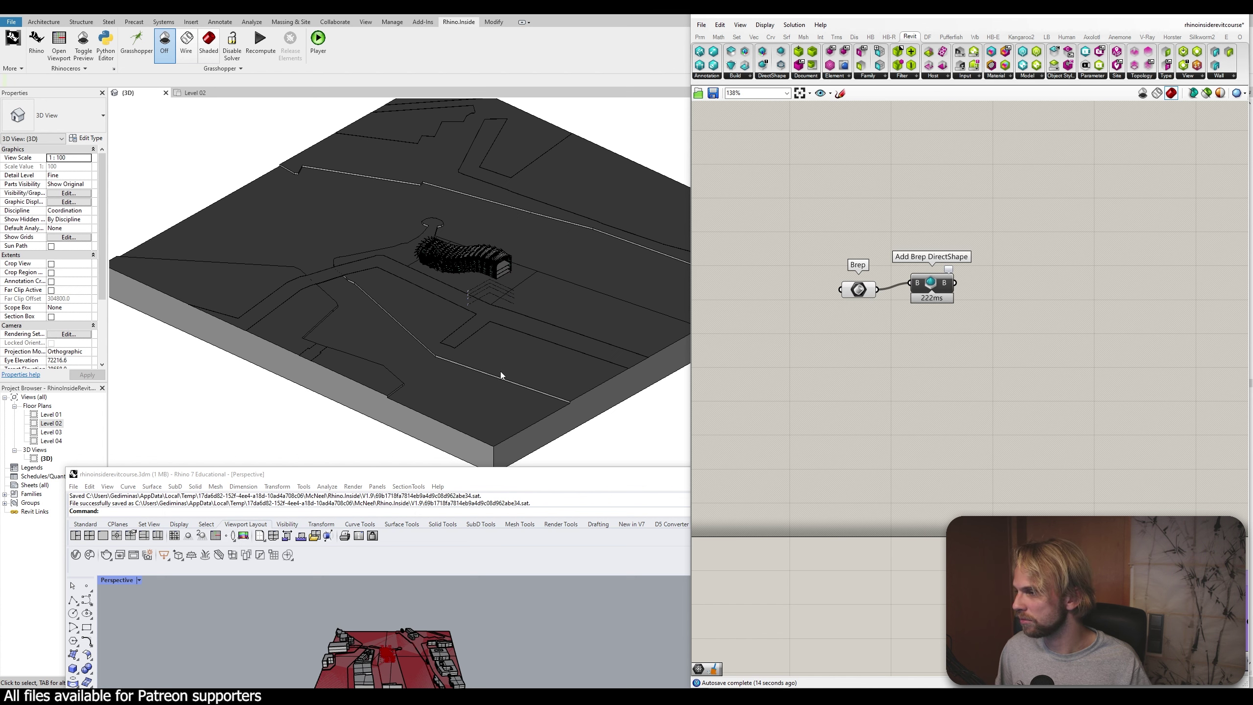
Move the Brep and Add Brep DirectShape components to the empty space above the landscape boundary group
left_click_drag(990, 311, 870, 254)
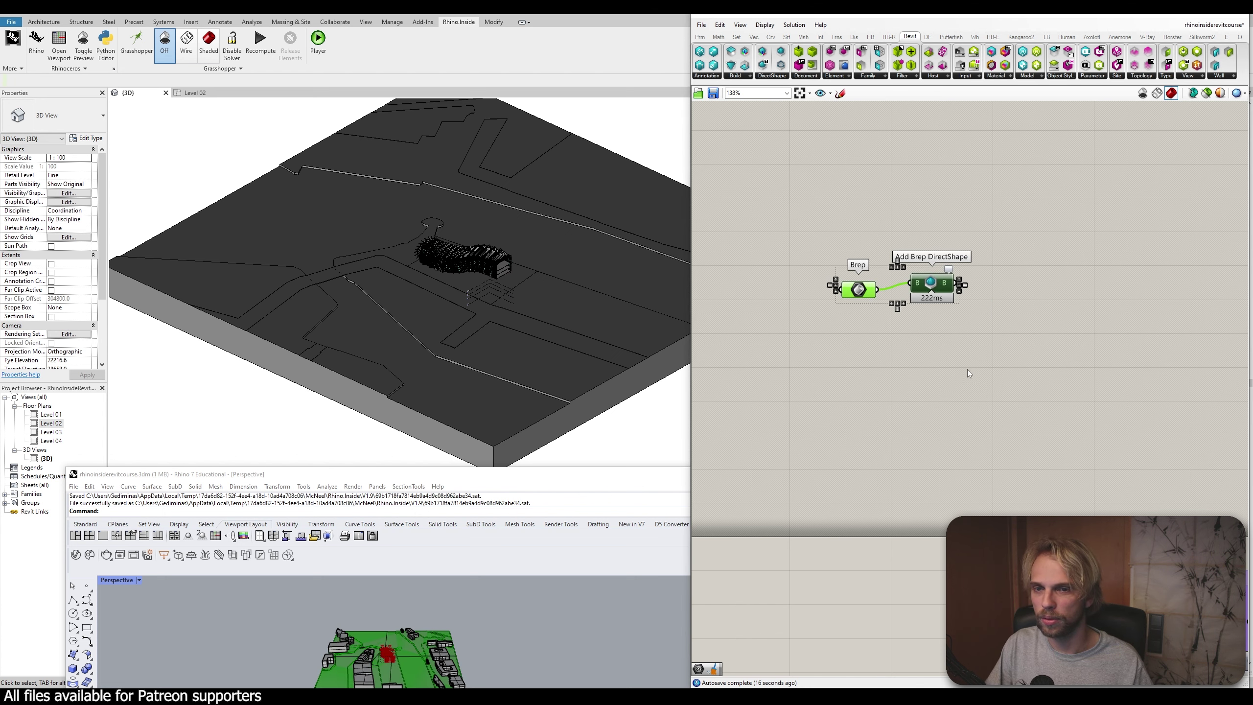
scroll(967, 369, "down", 5)
right_click_drag(967, 369, 916, 258)
scroll(917, 253, "up", 3)
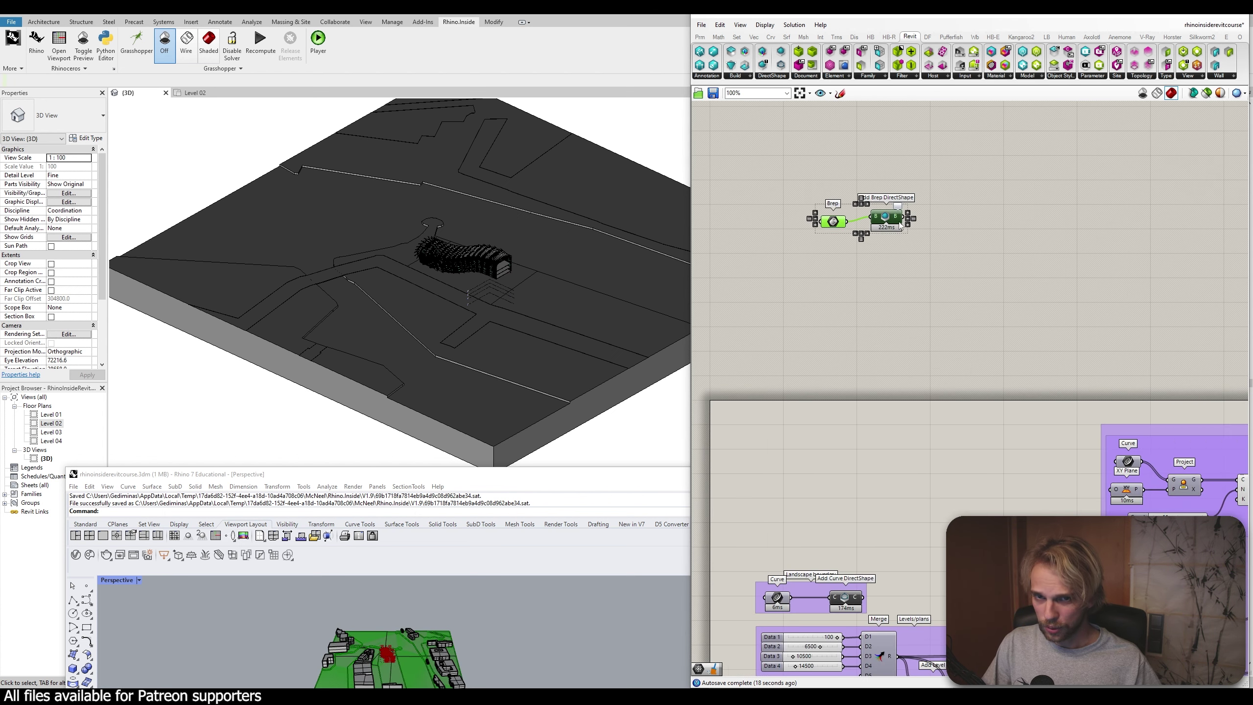
left_click_drag(883, 217, 854, 446)
left_click(853, 379)
right_click_drag(838, 456, 967, 330)
scroll(858, 340, "up", 5)
scroll(970, 326, "down", 2)
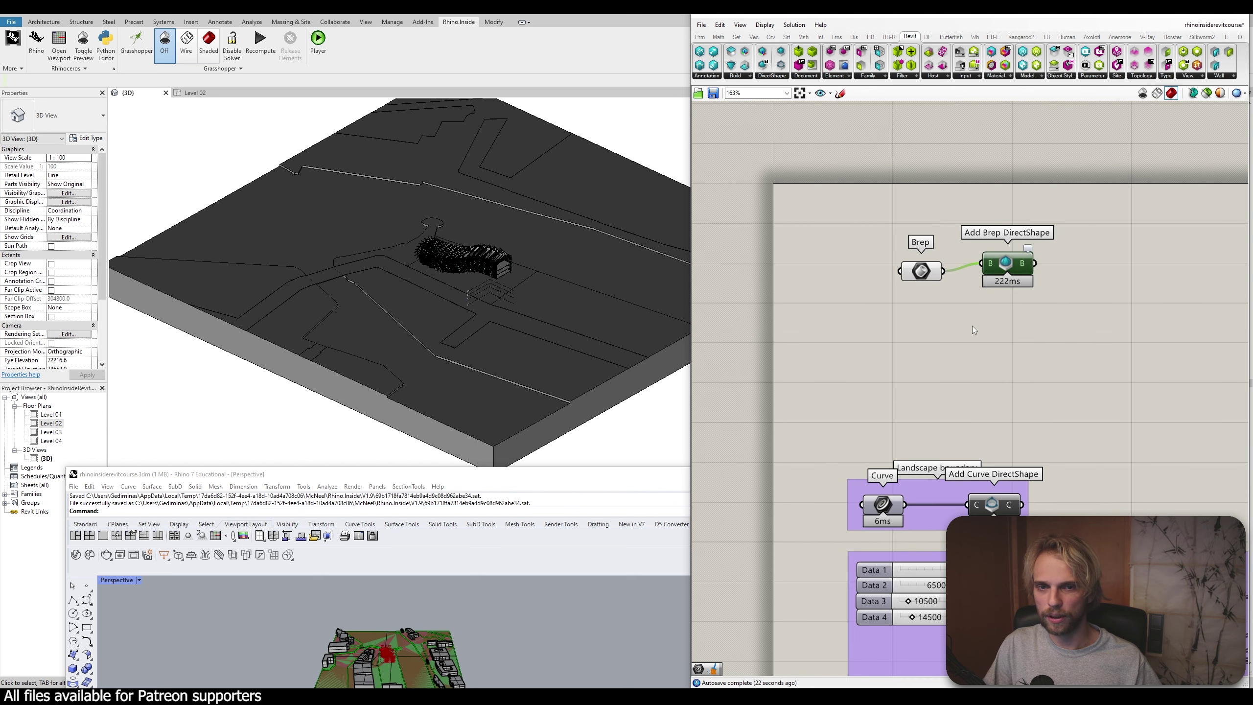
mouse_move(1009, 260)
left_mouse_down()
mouse_move(1008, 302)
mouse_move(996, 281)
left_mouse_up()
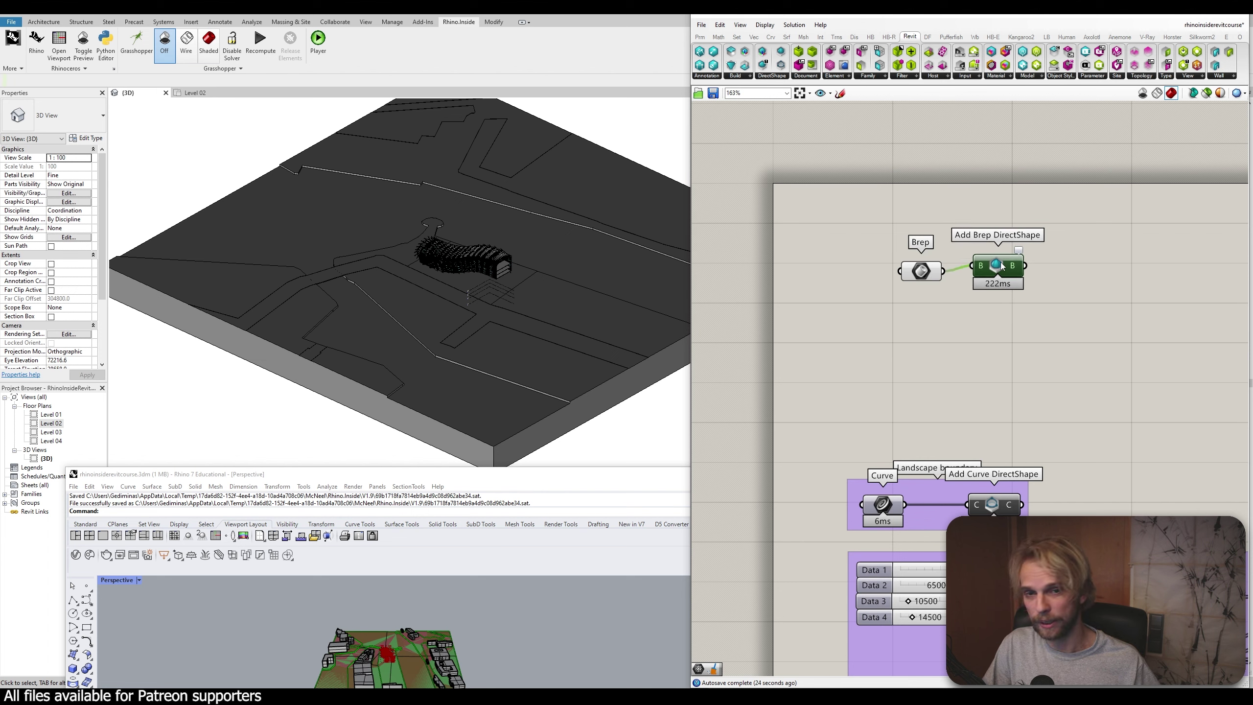
Replace Add Brep DirectShape with an Add Geometry DirectShape component fed by the terrain Brep, and check the element in Revit
key("Delete")
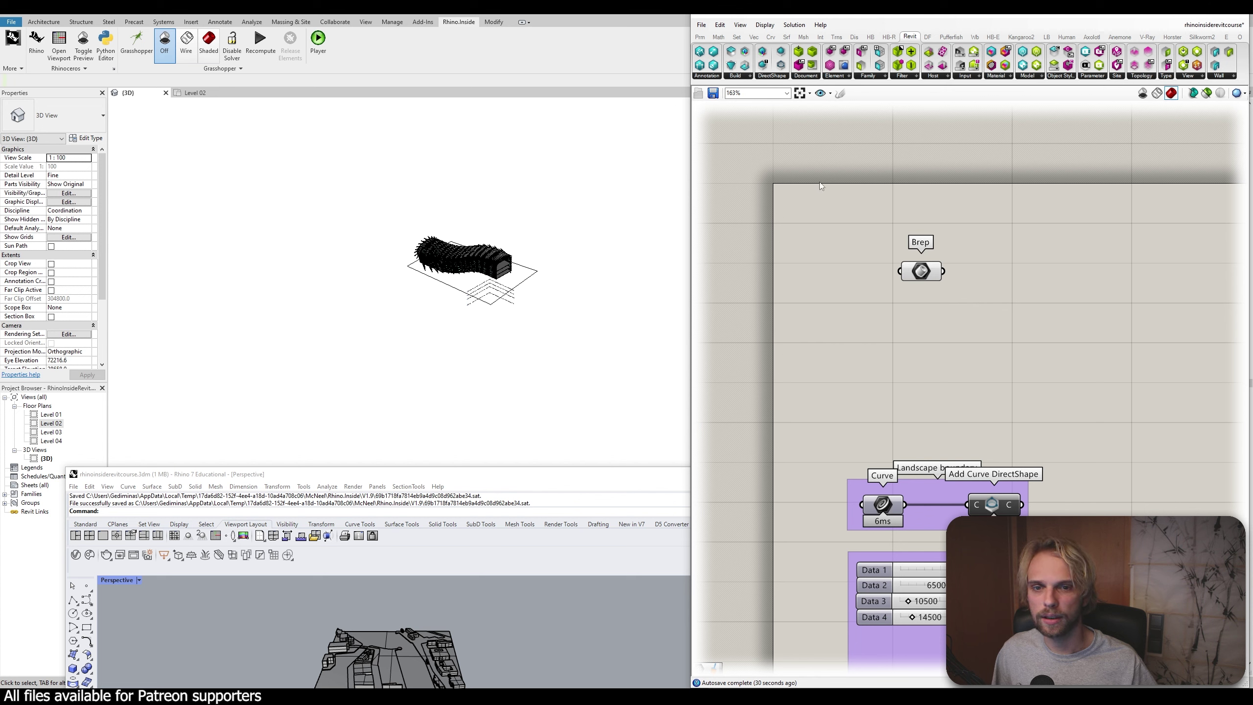
left_click_drag(921, 272, 847, 230)
left_click(771, 76)
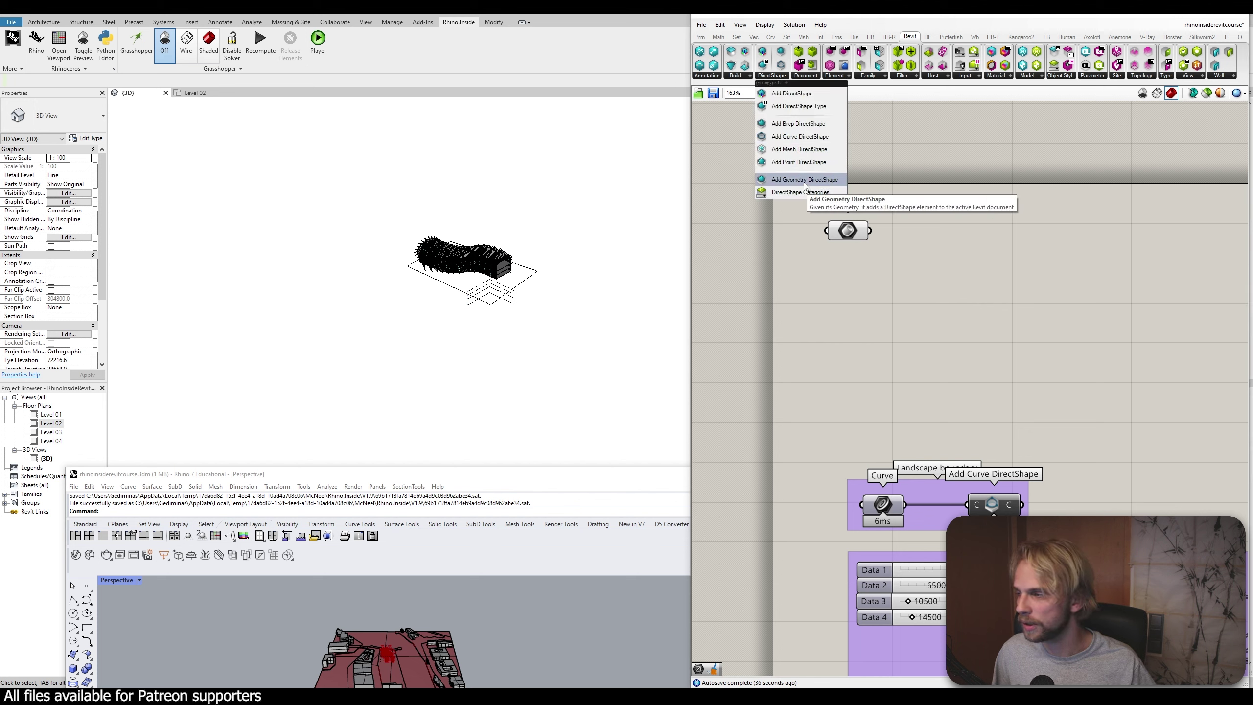
left_click_drag(805, 180, 998, 262)
left_click_drag(869, 230, 1005, 232)
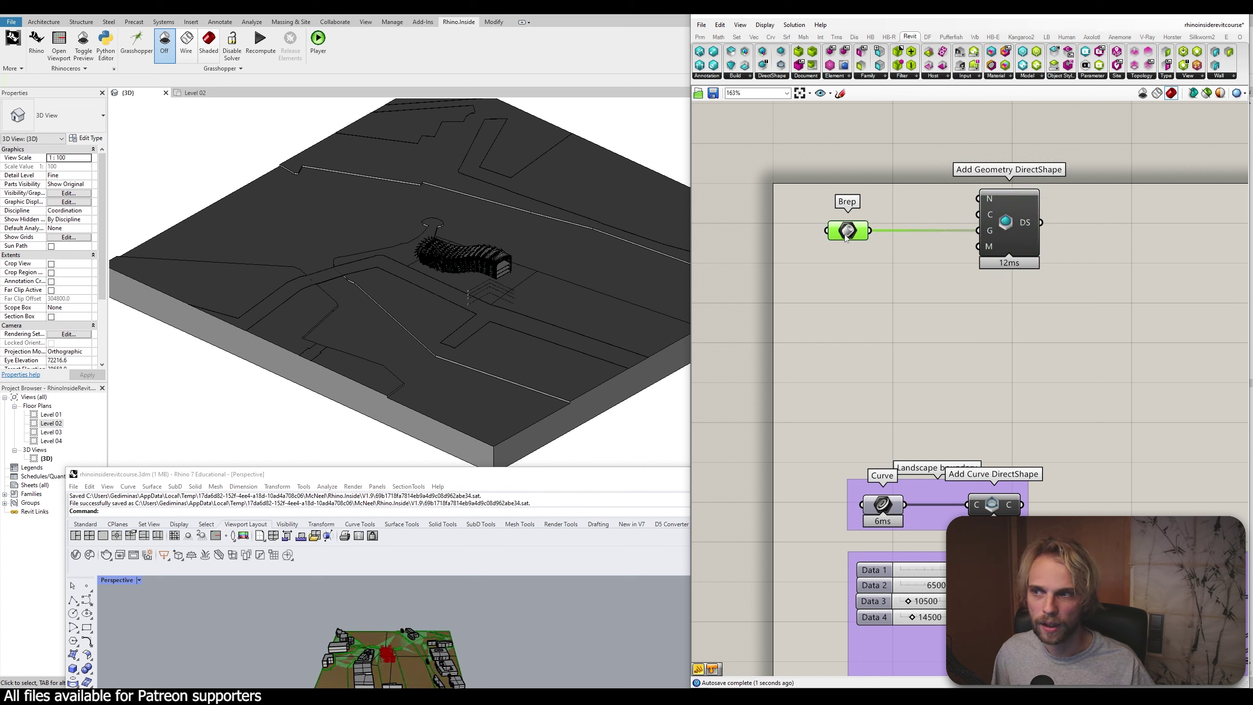
left_click_drag(848, 230, 861, 230)
left_click(940, 314)
left_click(576, 221)
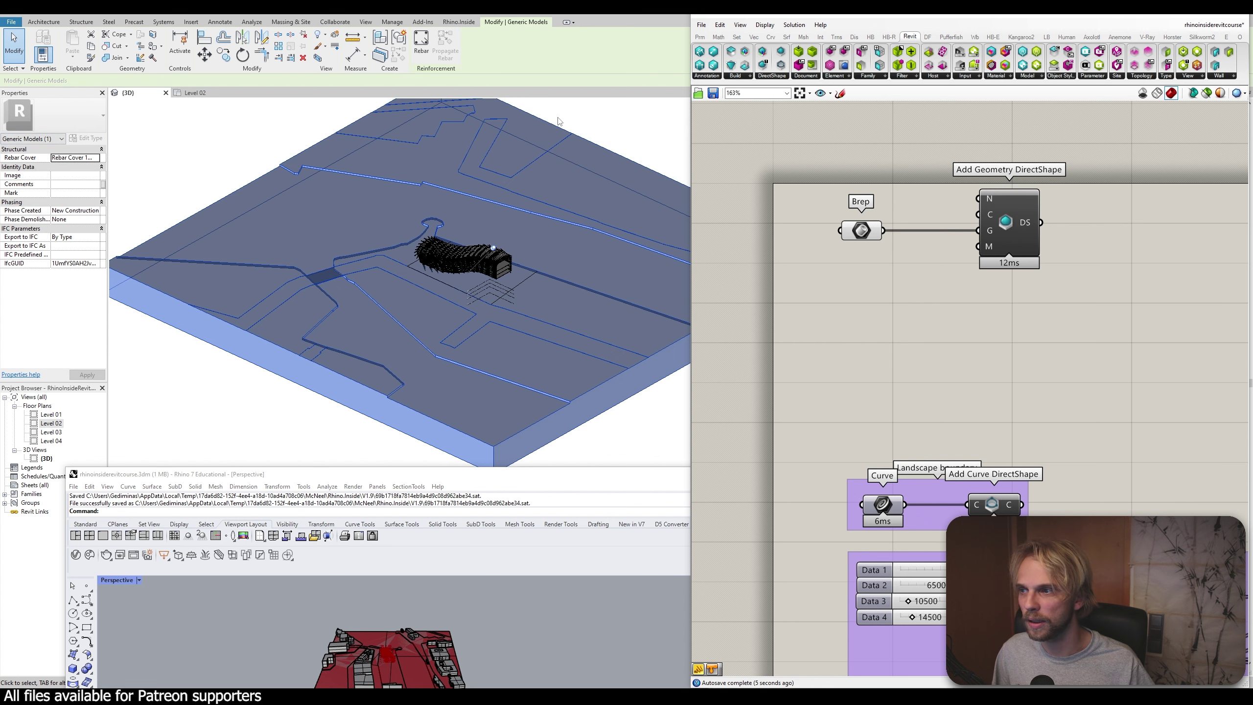
left_click(584, 125)
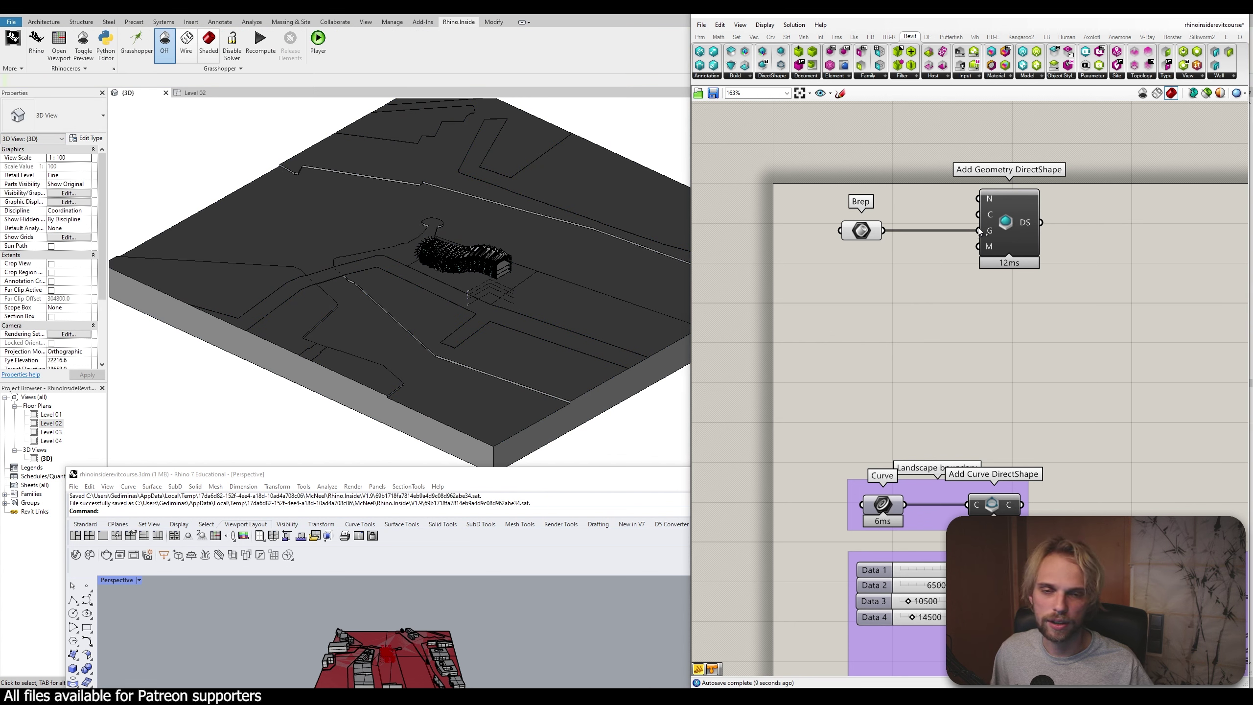
Make room beside Add Geometry DirectShape, add a DirectShape Categories picker and enlarge its list
left_click_drag(870, 230, 859, 288)
left_click(772, 76)
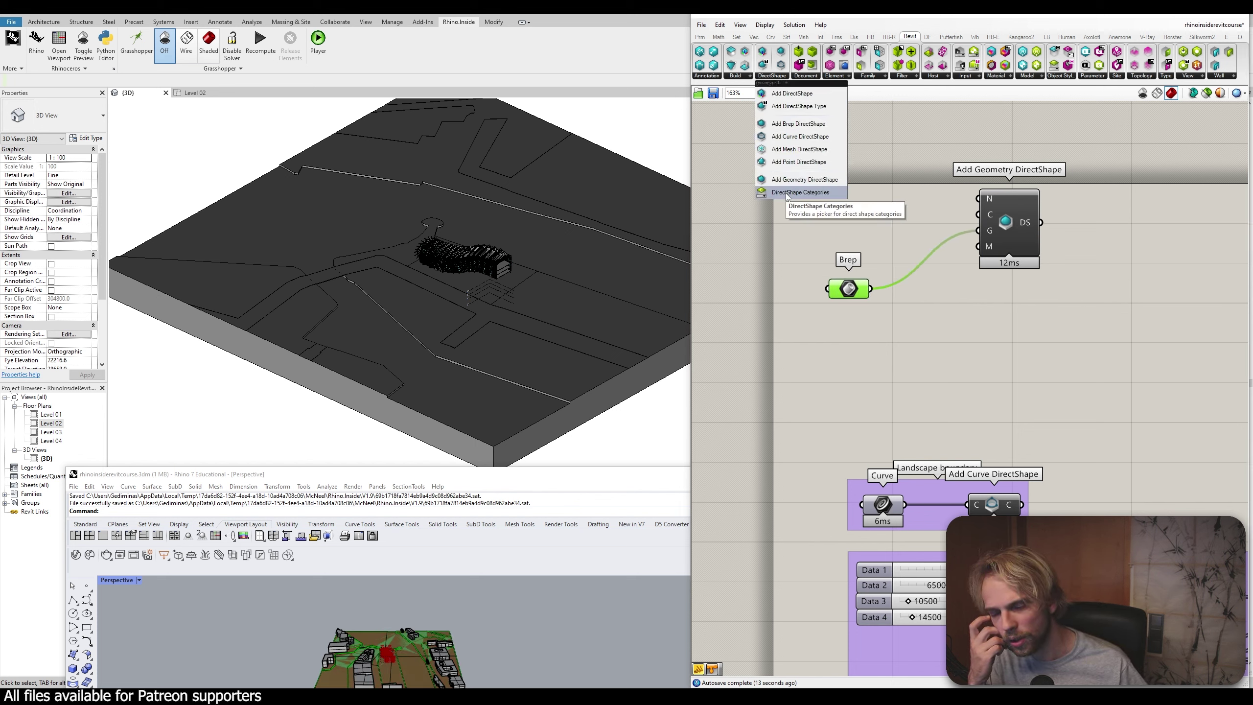
left_click_drag(786, 193, 768, 222)
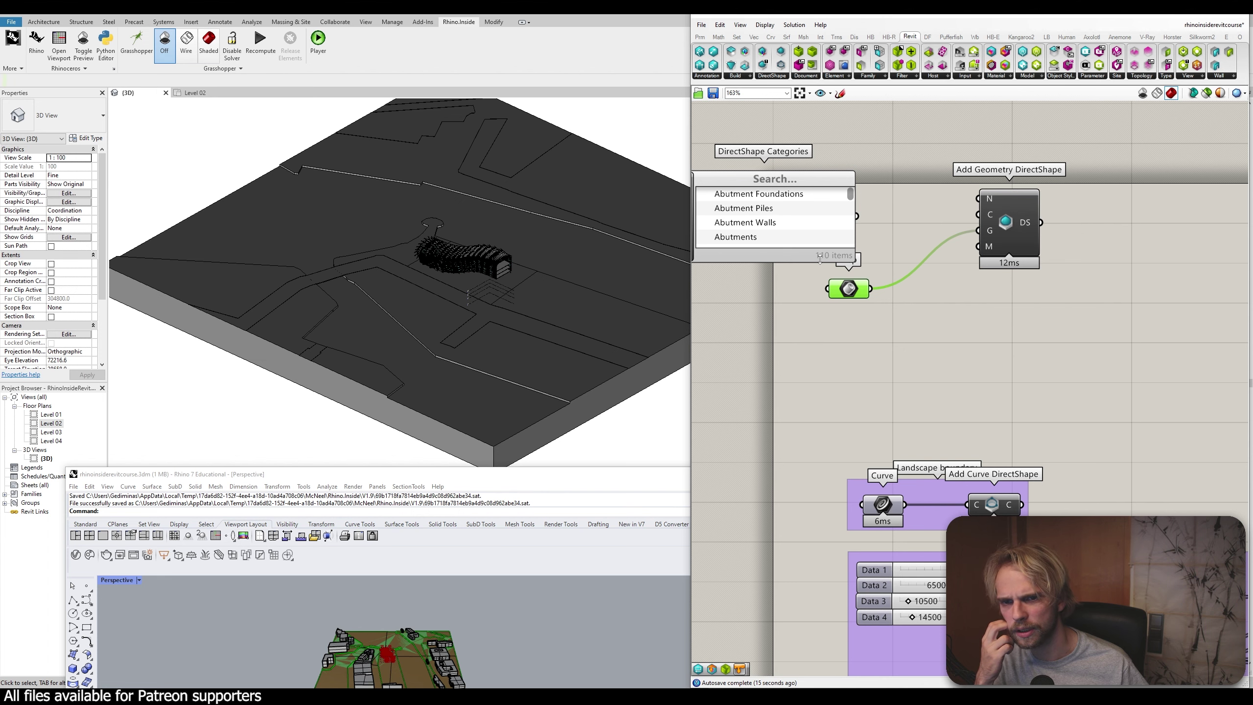
left_click_drag(820, 259, 820, 558)
right_click_drag(758, 304, 841, 183)
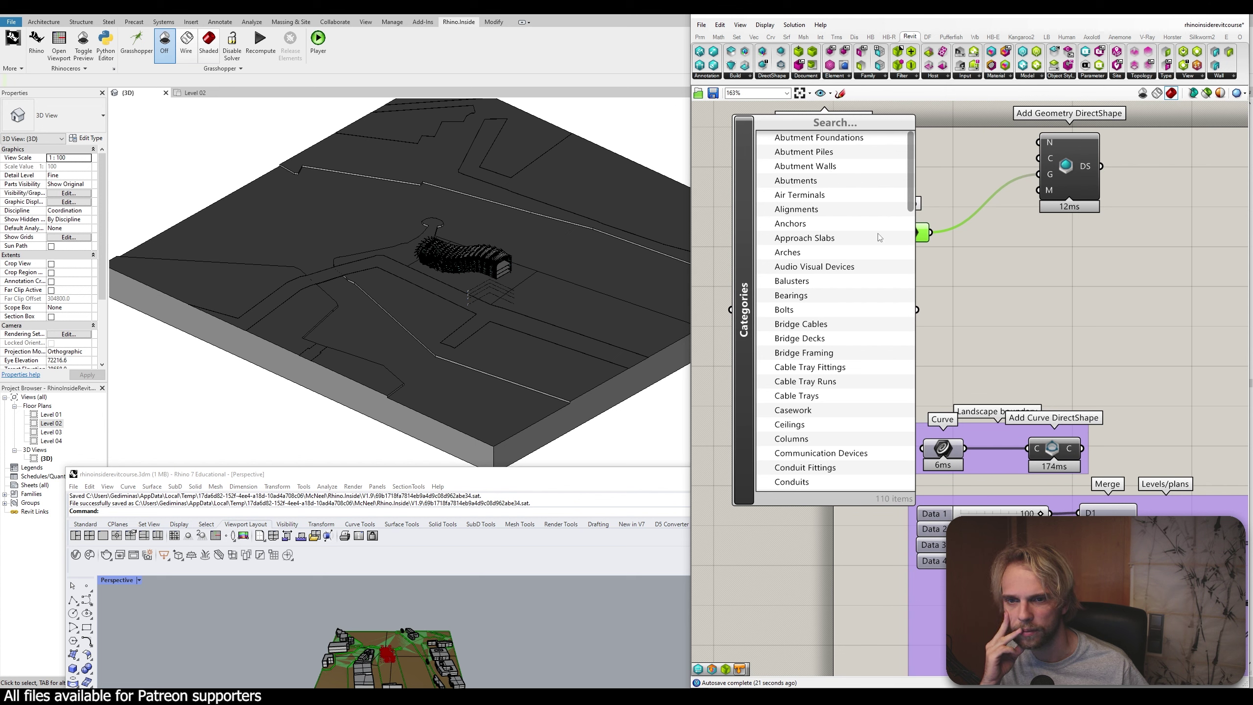
Choose Hardscape in the category picker, connect it to the C input of Add Geometry DirectShape and shrink the picker
left_click_drag(913, 194, 913, 318)
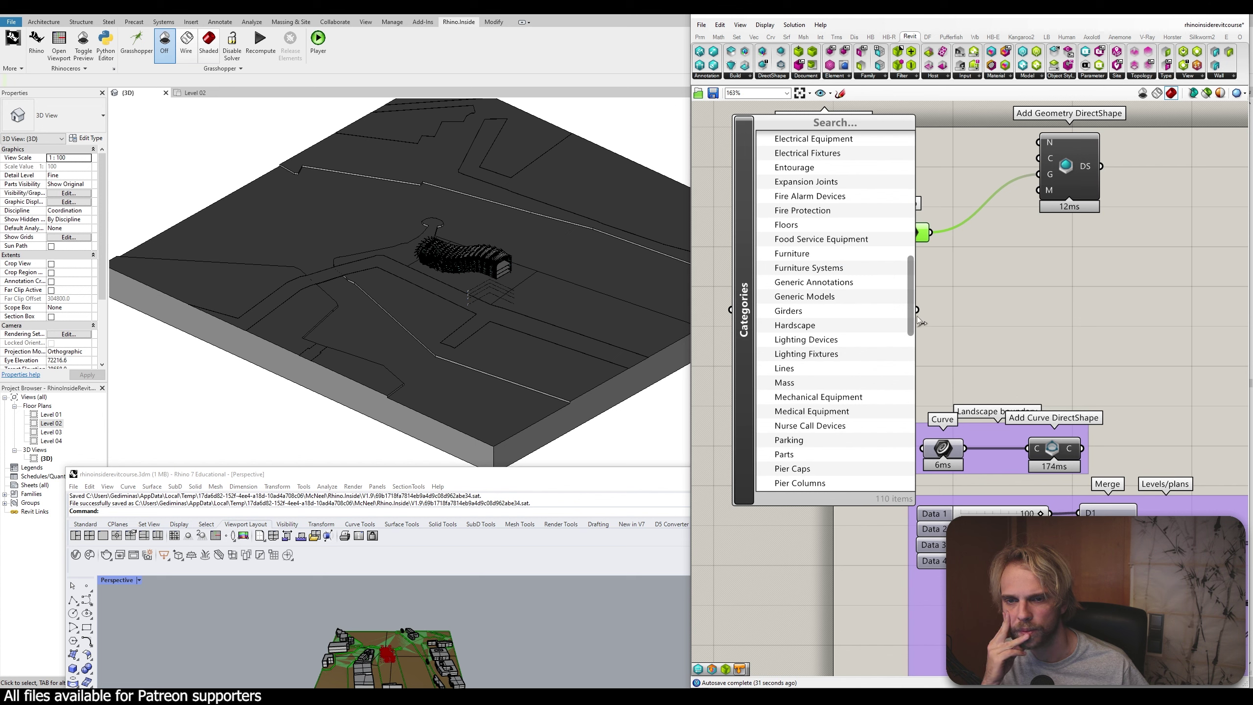
left_click_drag(909, 311, 912, 324)
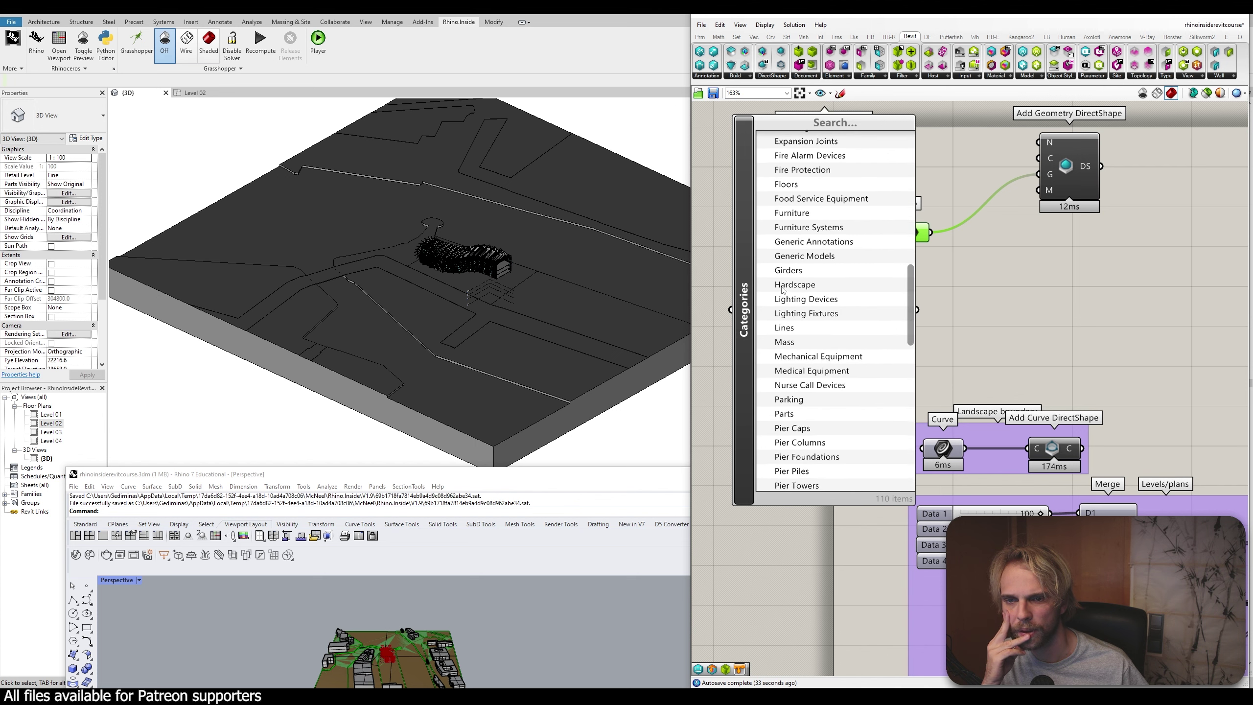
left_click(783, 289)
left_click(768, 286)
left_click_drag(910, 321, 911, 475)
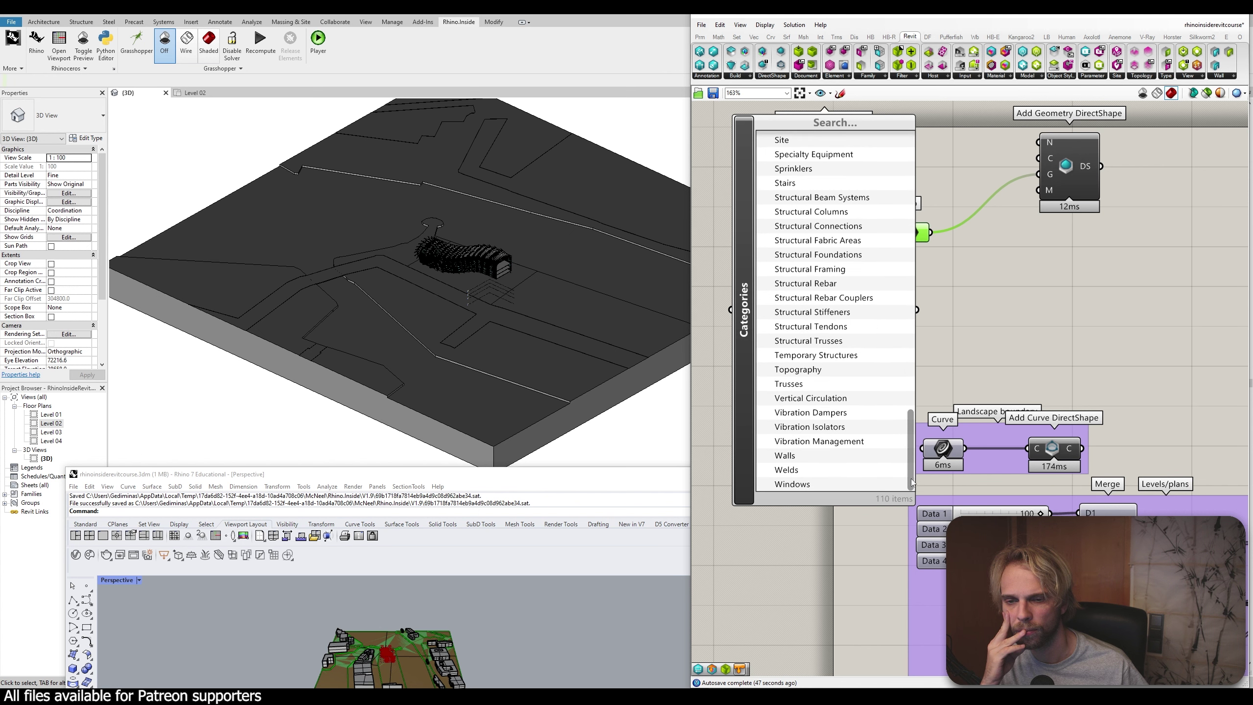
left_click_drag(912, 483, 918, 325)
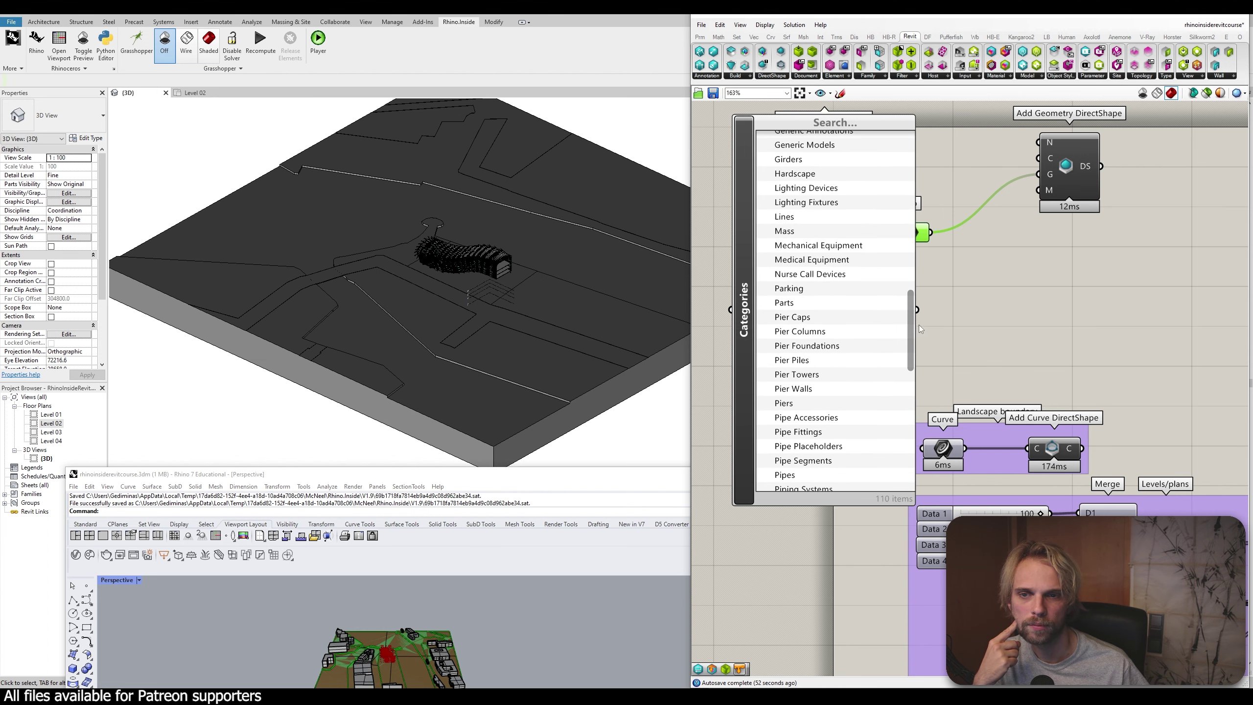
left_click(789, 173)
left_click_drag(939, 265, 1046, 154)
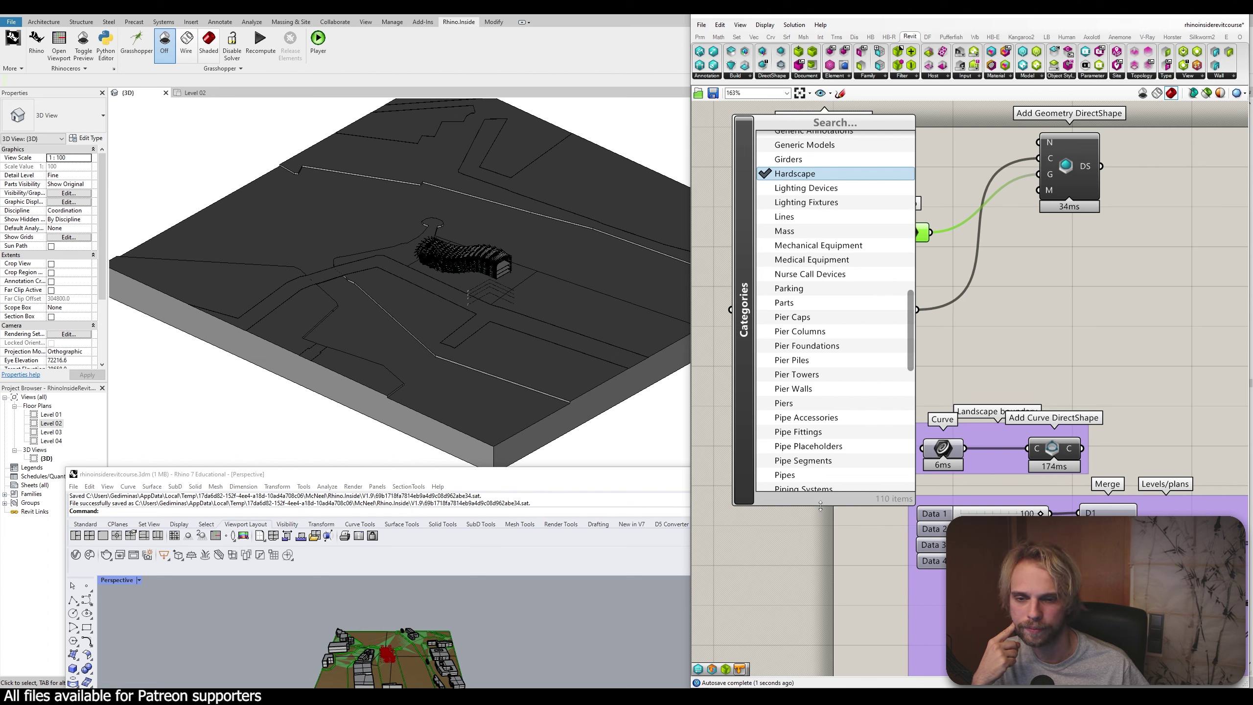
left_click_drag(820, 506, 826, 197)
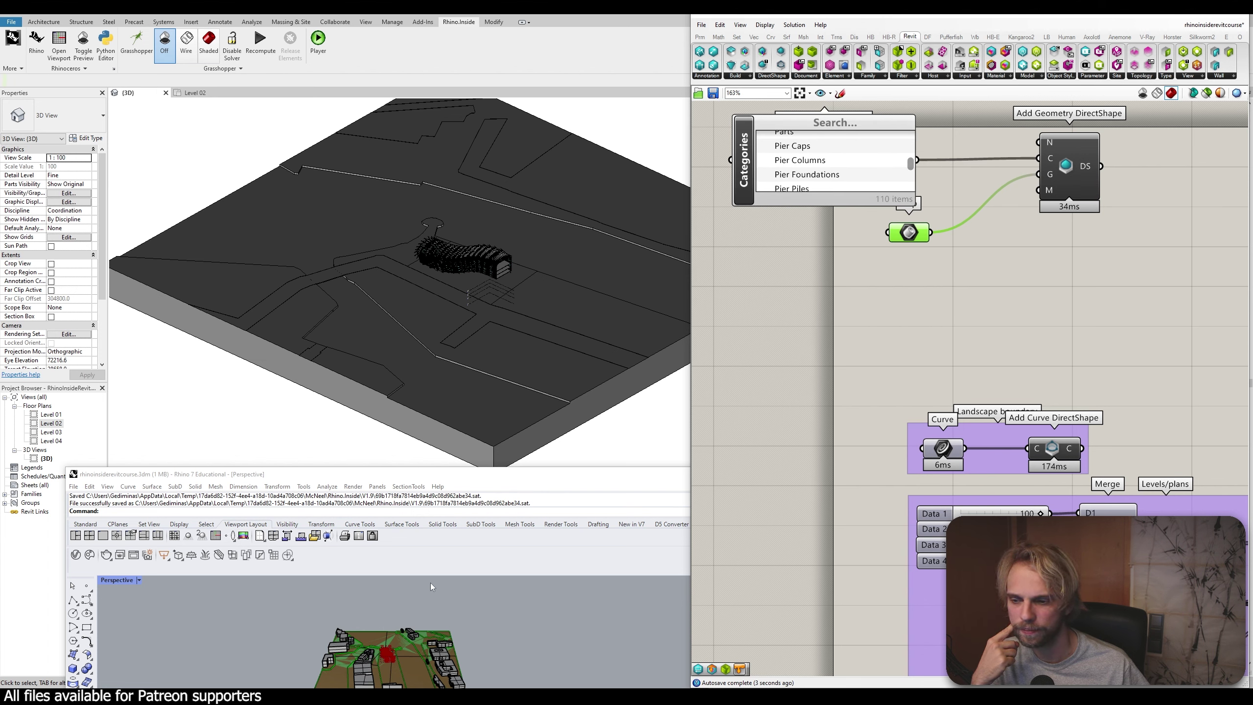
Select the terrain element in Revit to check its assigned category
right_click_drag(481, 653, 419, 658)
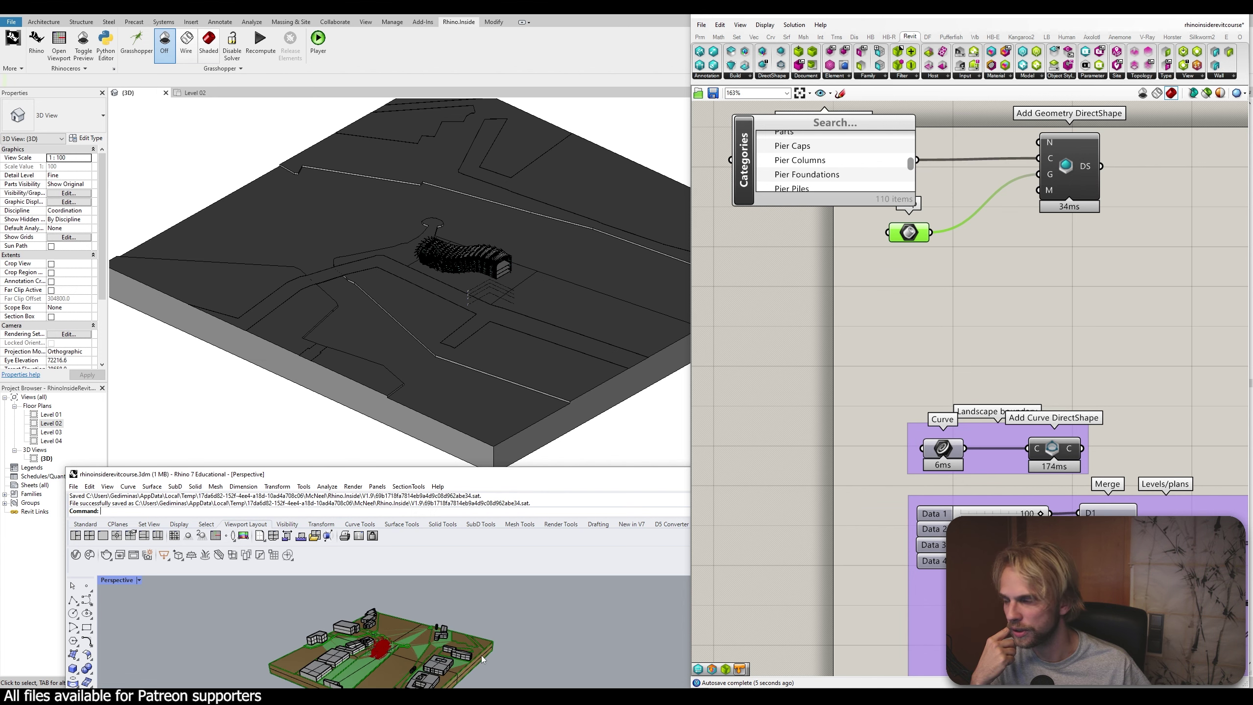
left_click(892, 286)
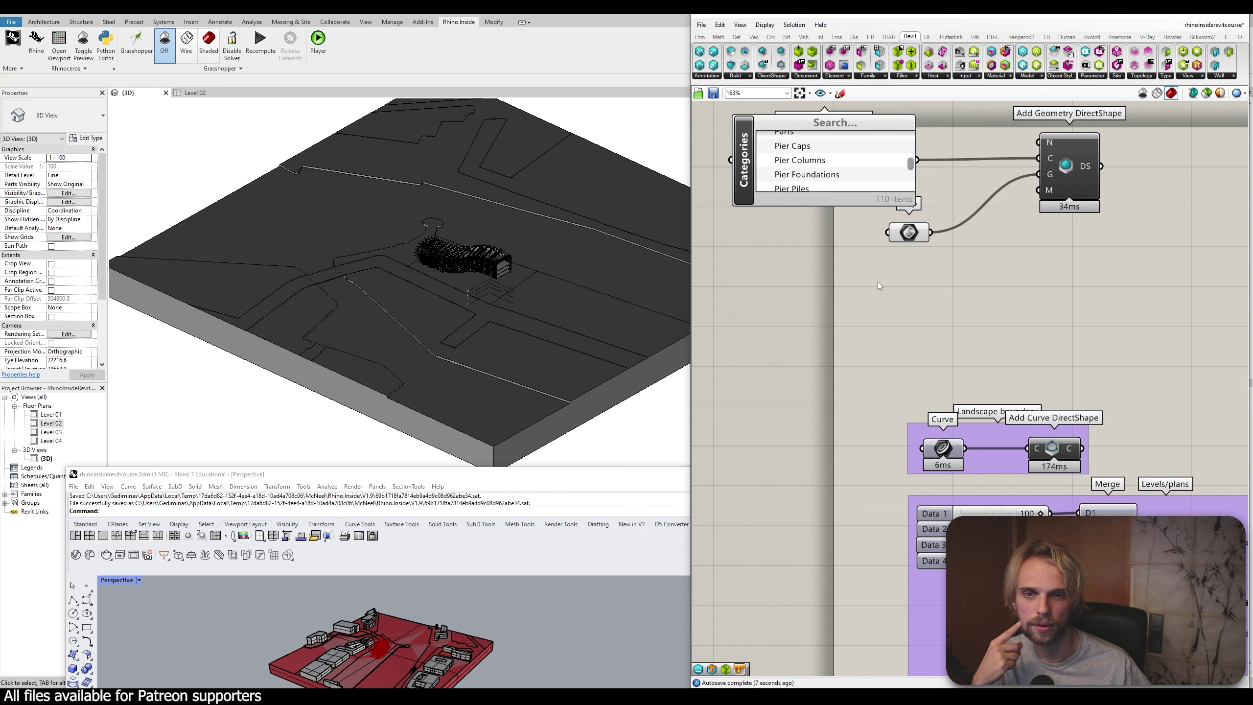
right_click_drag(906, 157, 862, 209)
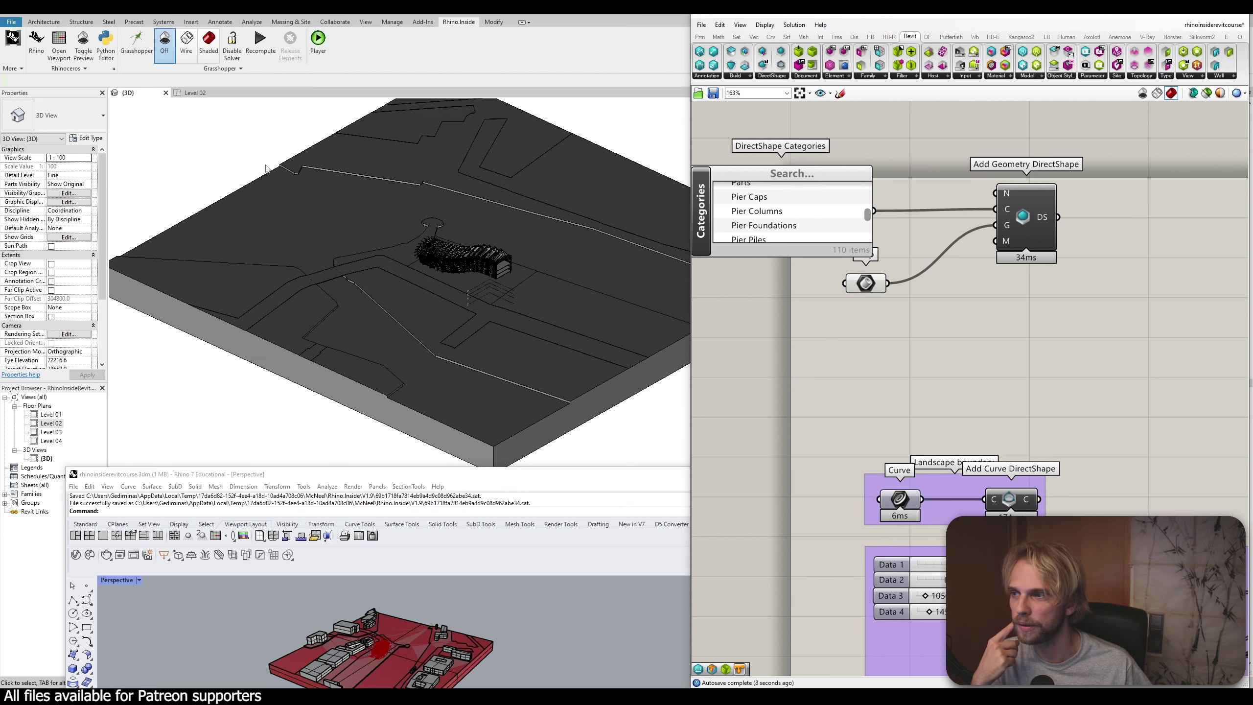
left_click(327, 177)
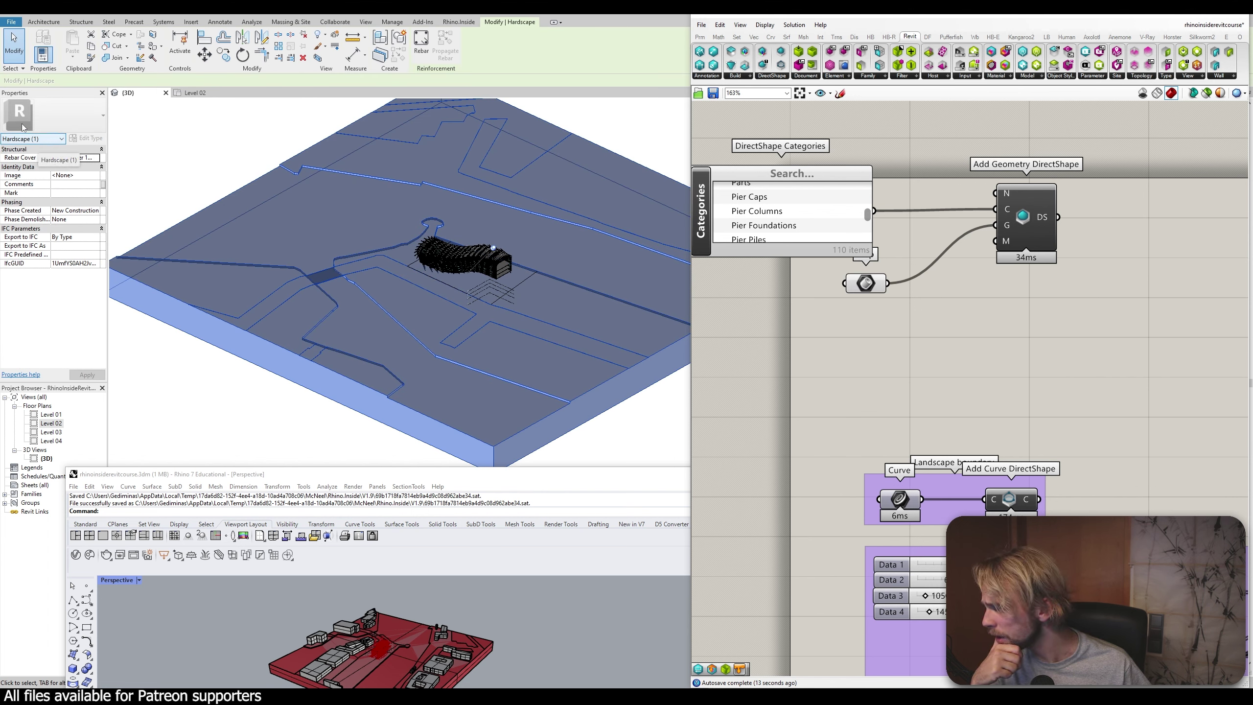
Clear the Revit selection, add a Convert Material component and connect it to the M input of Add Geometry DirectShape
left_click(246, 120)
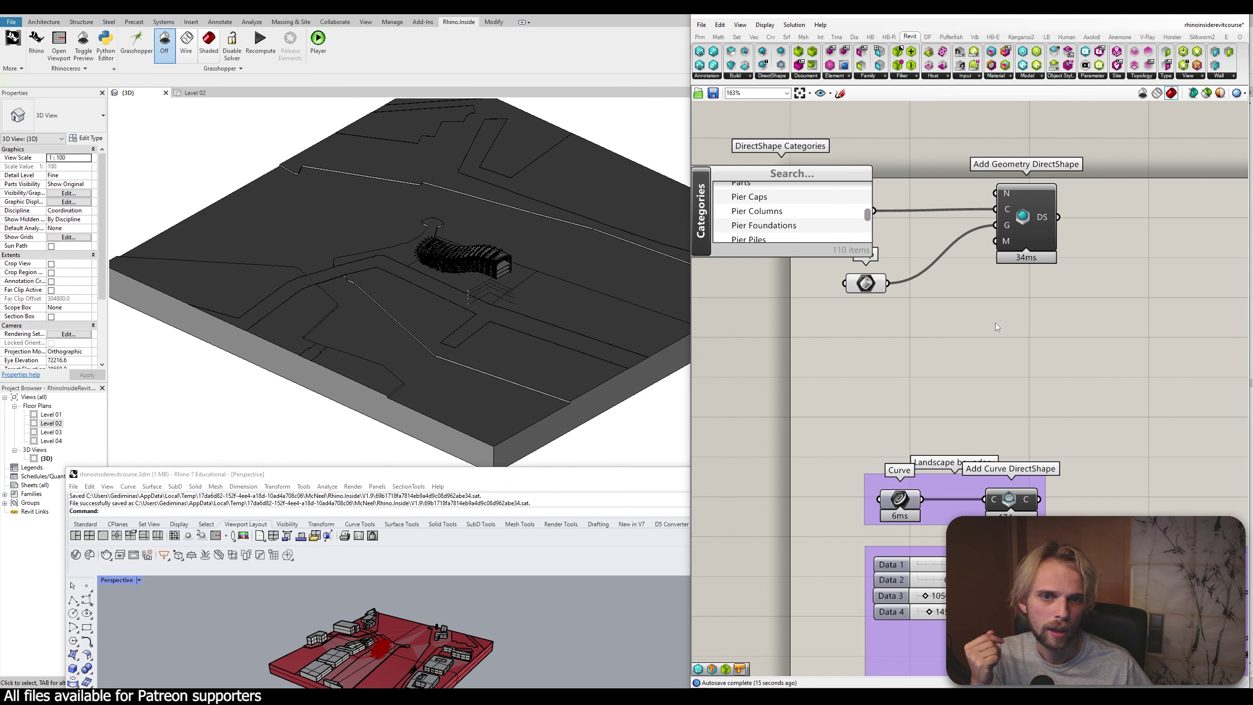
double_click(907, 343)
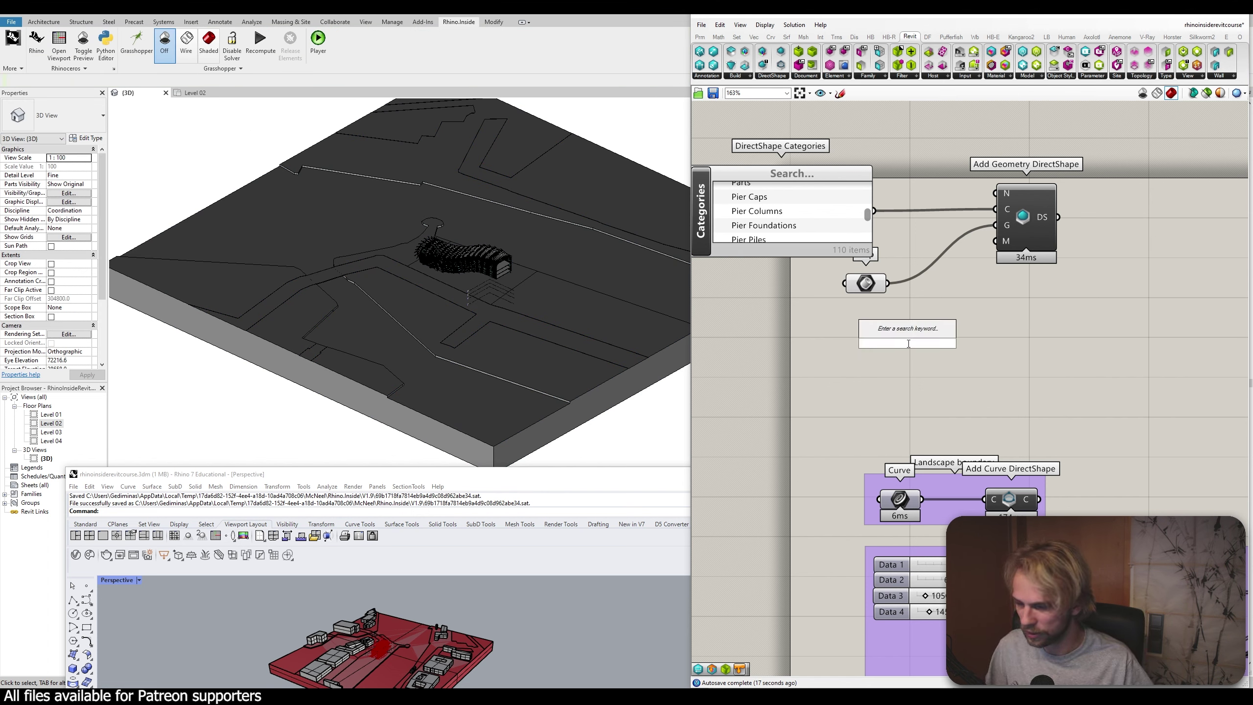
type("conver")
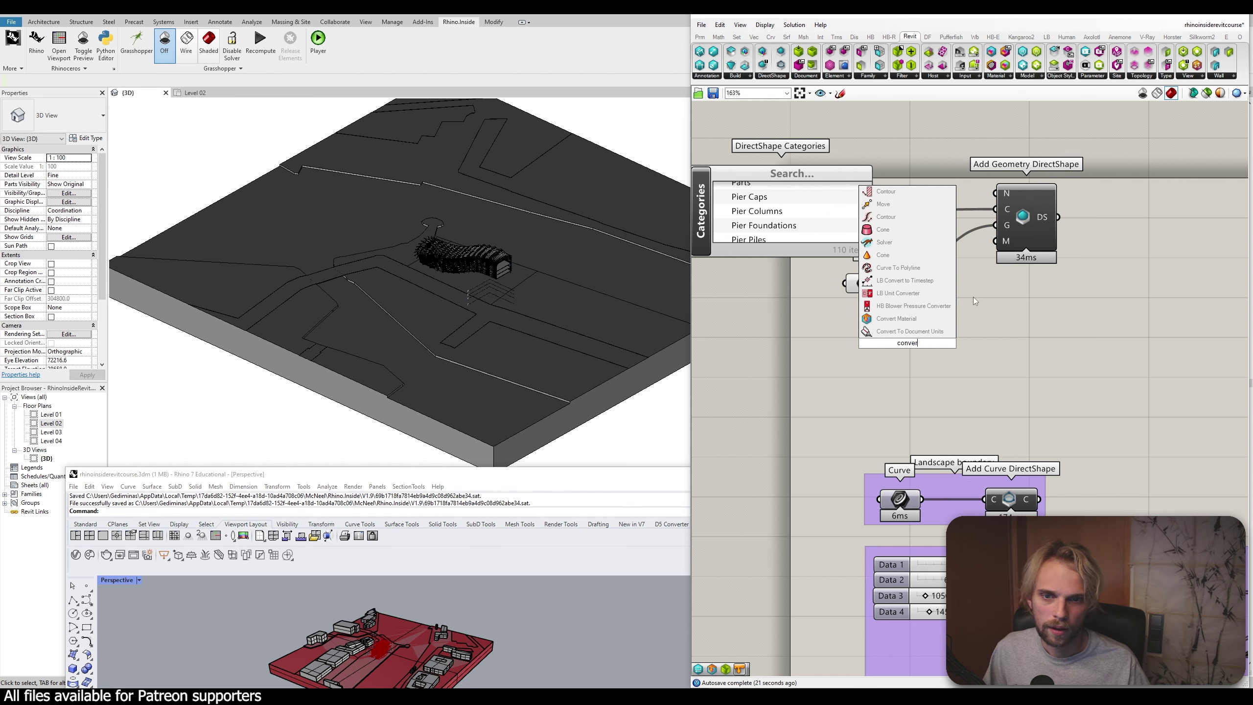
left_click(896, 293)
left_click_drag(934, 343, 1001, 251)
right_click_drag(1000, 252, 1068, 234)
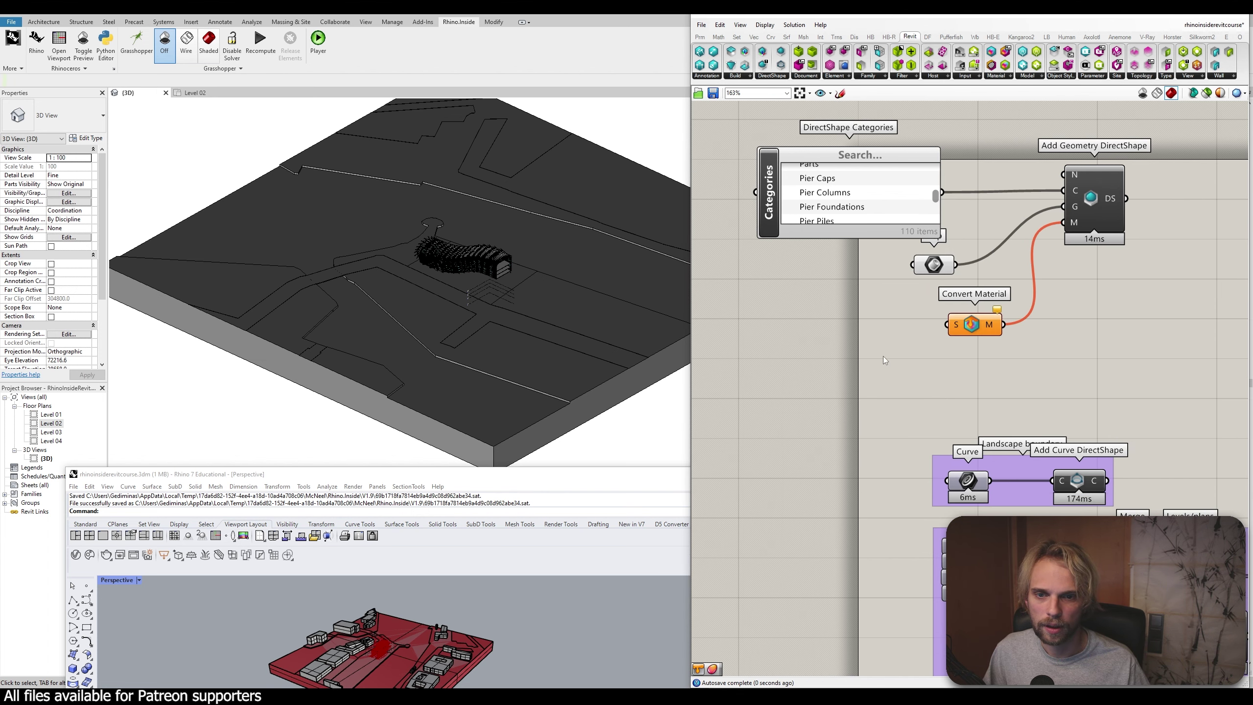
Add a Colour Swatch beside Convert Material and connect it to the S input
double_click(838, 363)
type("swat")
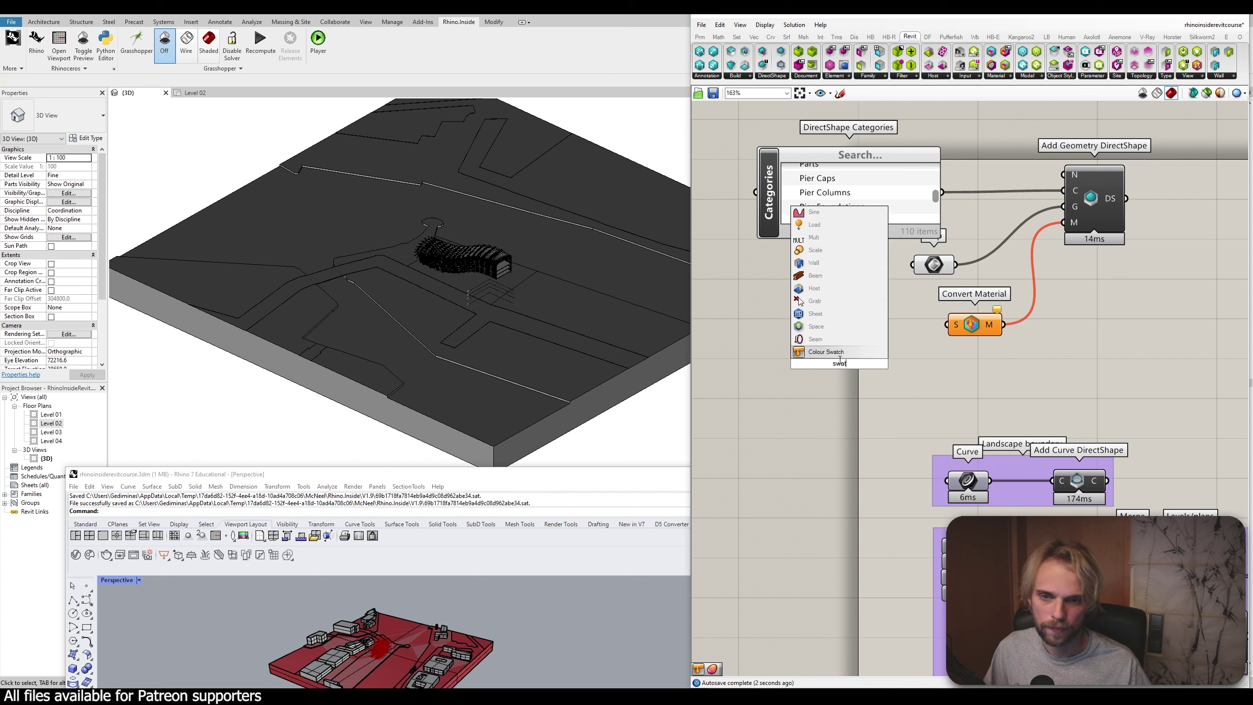
left_click(826, 313)
left_click_drag(874, 363, 946, 325)
Test a swatch alpha of 145, restore it to 255 and align the swatch beside Convert Material
left_click(867, 363)
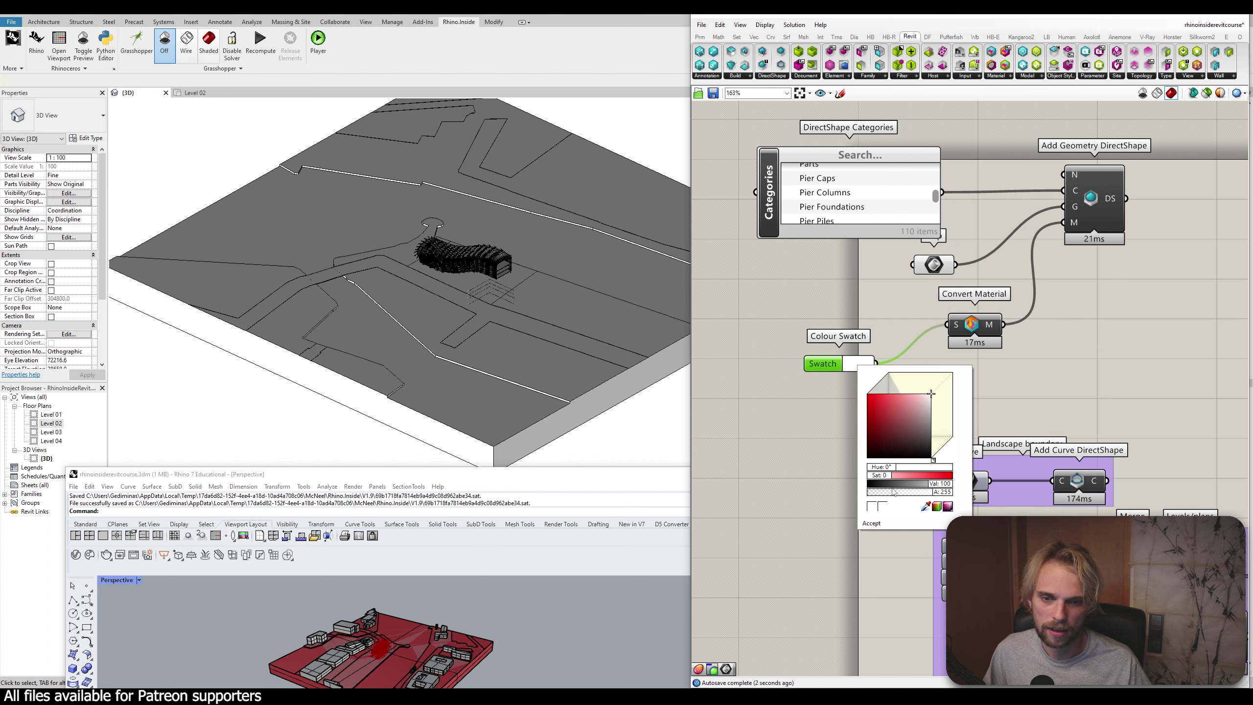
left_click_drag(938, 492, 907, 493)
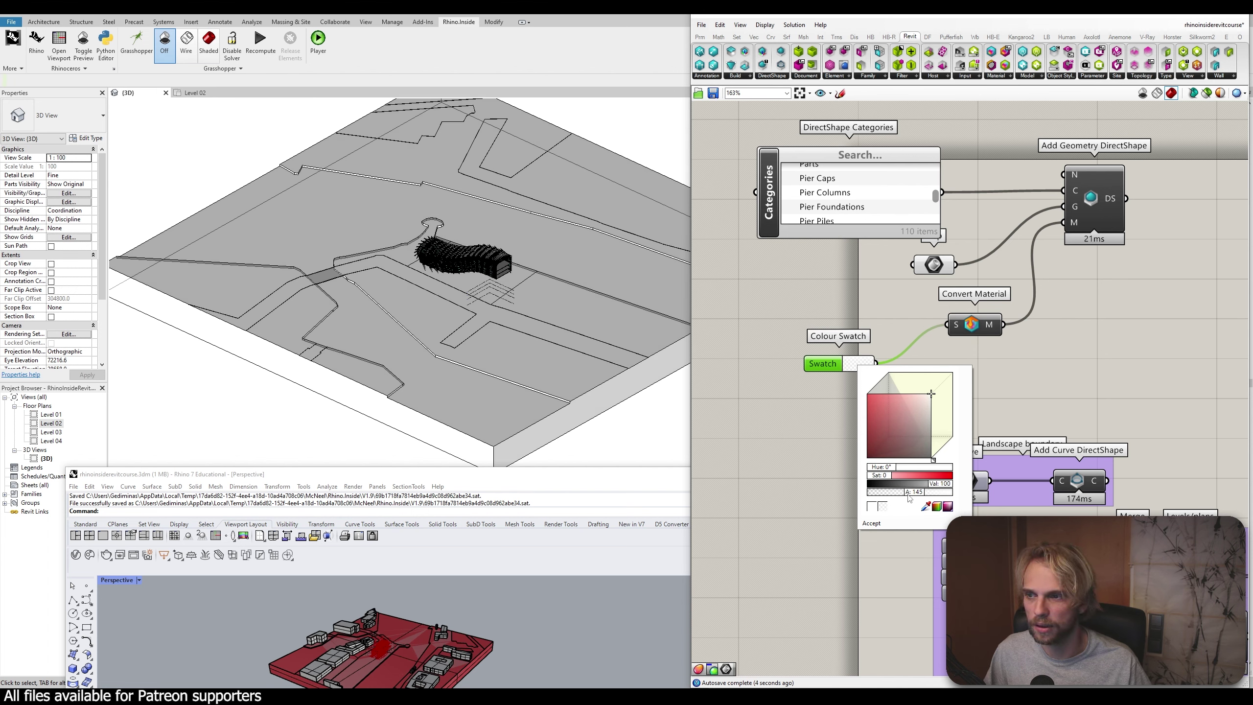
left_click_drag(910, 493, 951, 493)
left_click(1061, 391)
left_click_drag(826, 369, 871, 330)
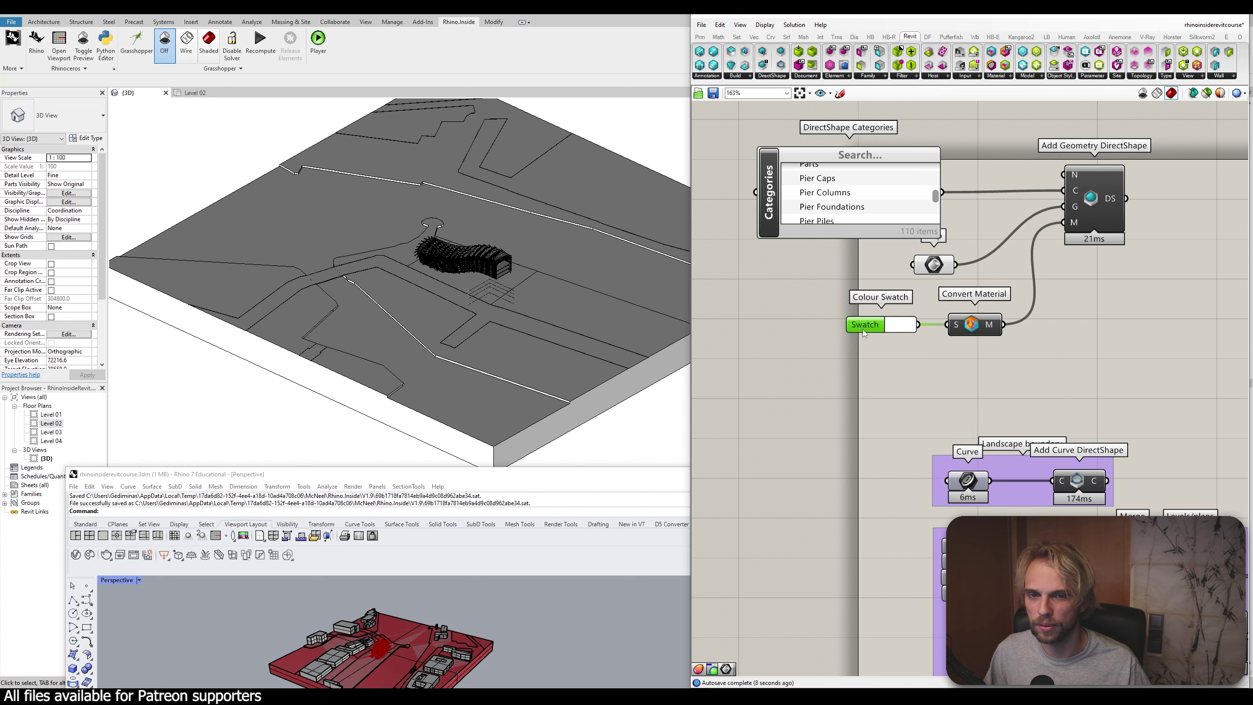
Try a dark grey swatch colour on the terrain and return the swatch to white
left_click(905, 328)
right_click_drag(1038, 351, 998, 366)
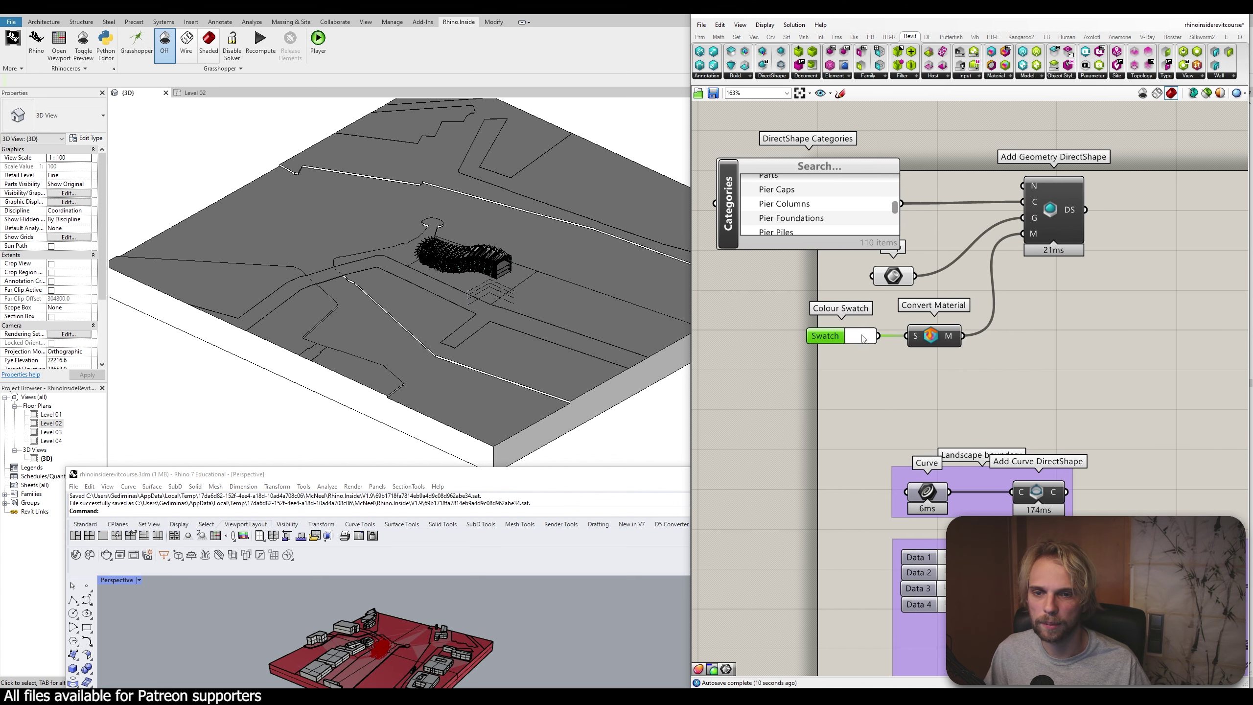
left_click(864, 335)
left_click_drag(896, 388, 968, 417)
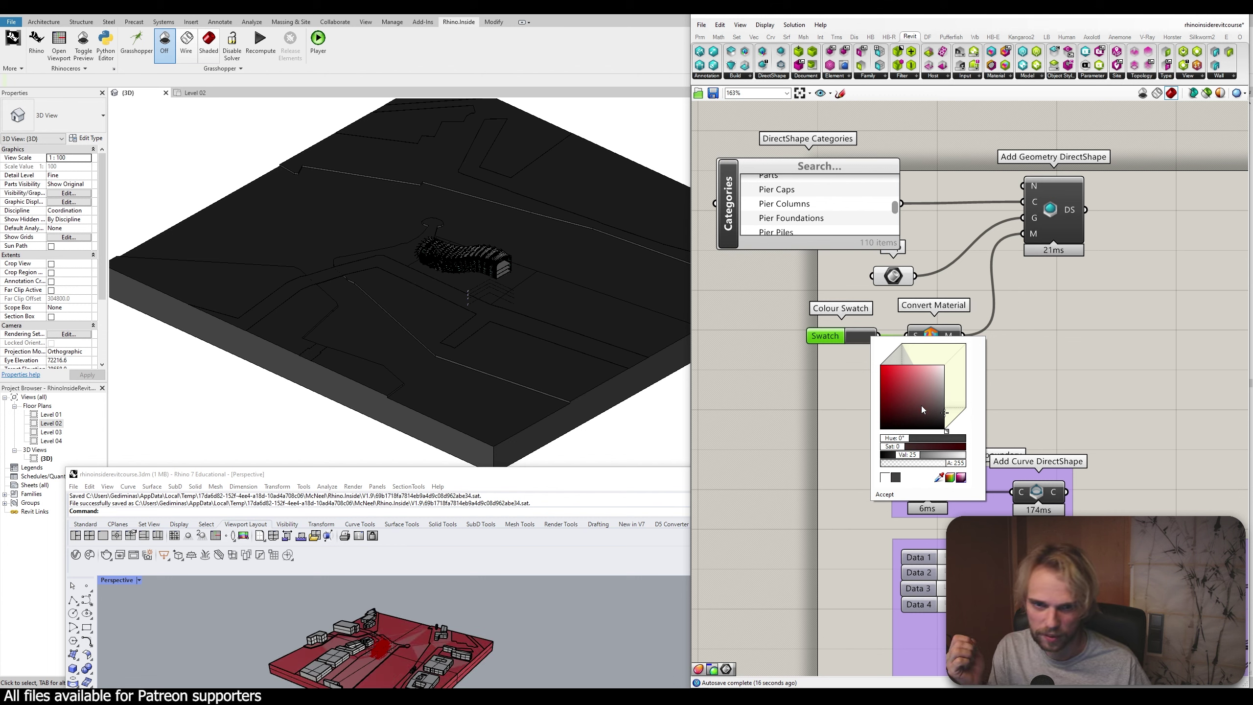
left_click_drag(927, 397, 946, 364)
left_click(1045, 349)
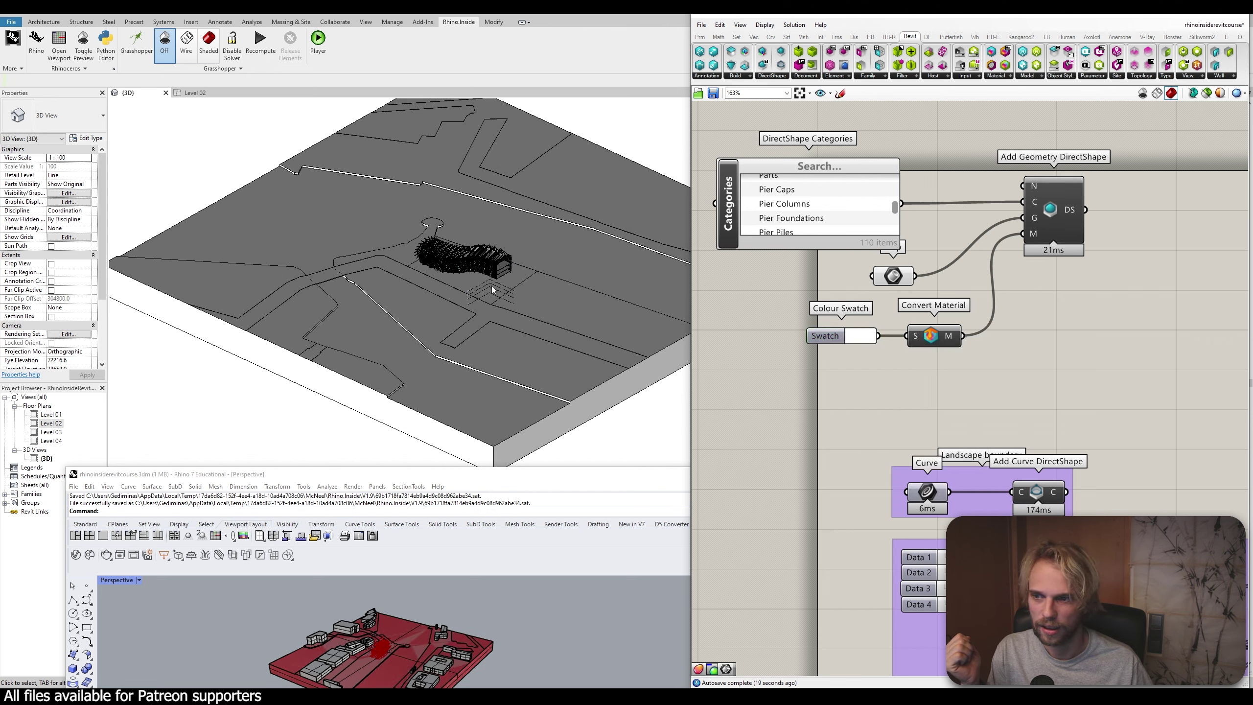
Inspect the terrain around the pavilion in Revit, and move the Colour Swatch and Convert Material together closer to Add Geometry DirectShape
middle_click_drag(543, 329, 591, 373)
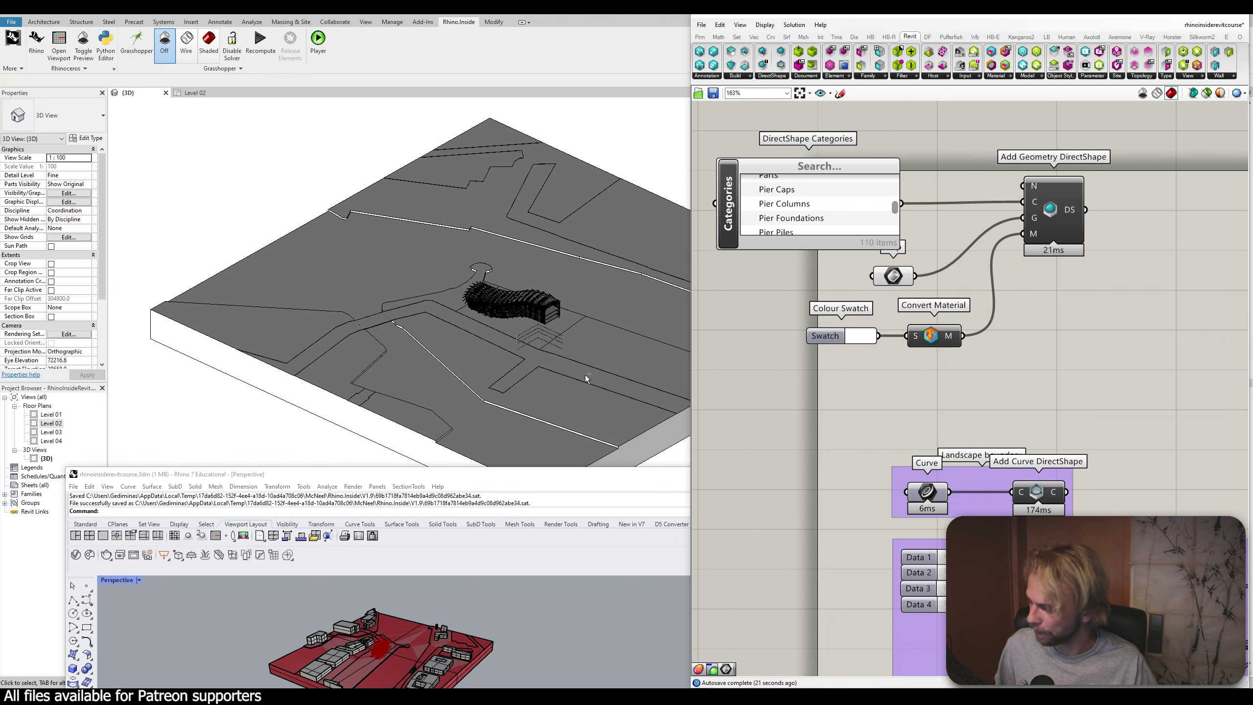
scroll(585, 377, "up", 5)
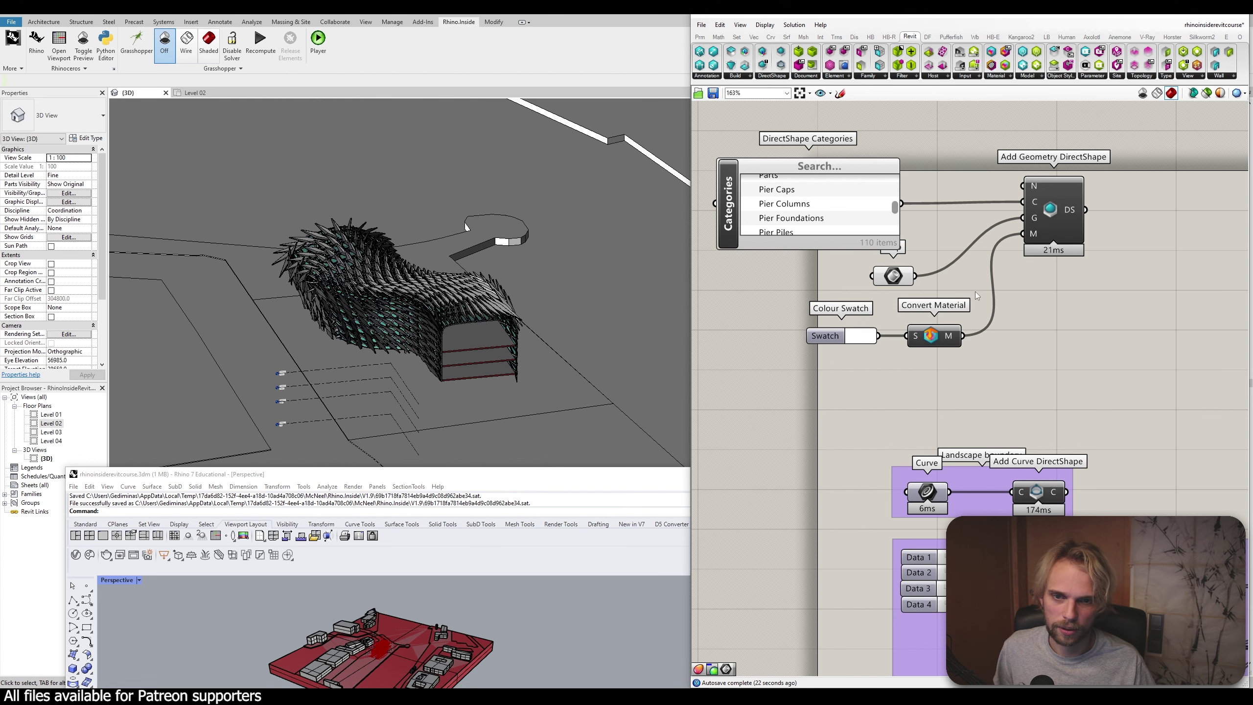
left_click_drag(1031, 394, 795, 323)
left_click_drag(940, 344, 991, 320)
Duplicate the whole terrain DirectShape group, including the category picker, Brep, swatch and Convert Material, in free canvas space
scroll(991, 319, "down", 3)
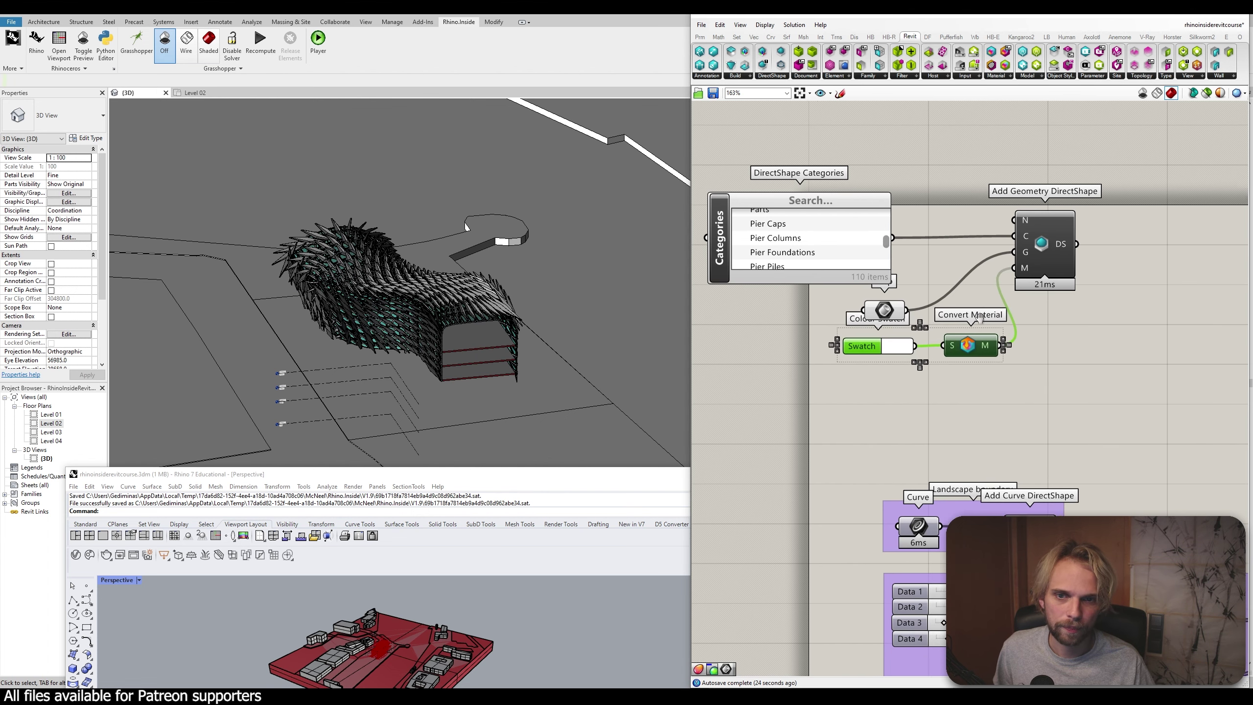
left_click_drag(1059, 341, 848, 244, "shift")
left_click_drag(1023, 306, 1079, 319)
left_click(1132, 274)
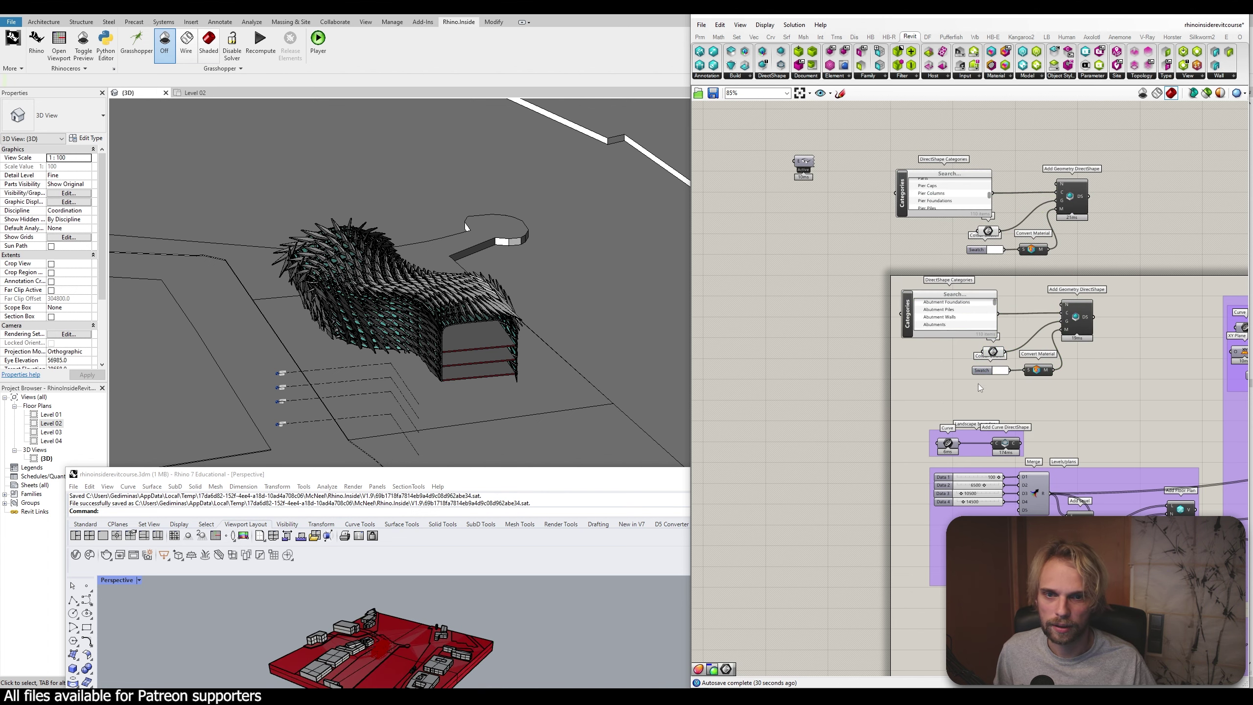
Search the lower DirectShape Categories picker for "gener" and delete that picker
scroll(978, 384, "up", 3)
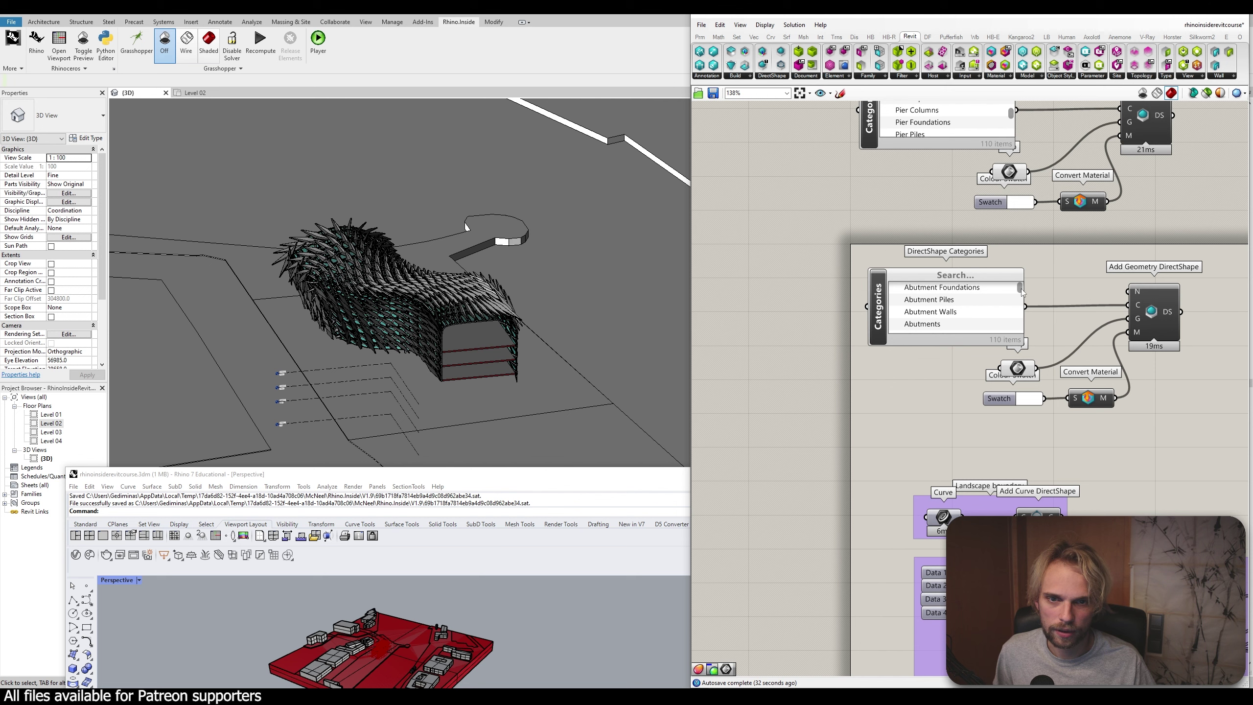
scroll(1021, 292, "down", 4)
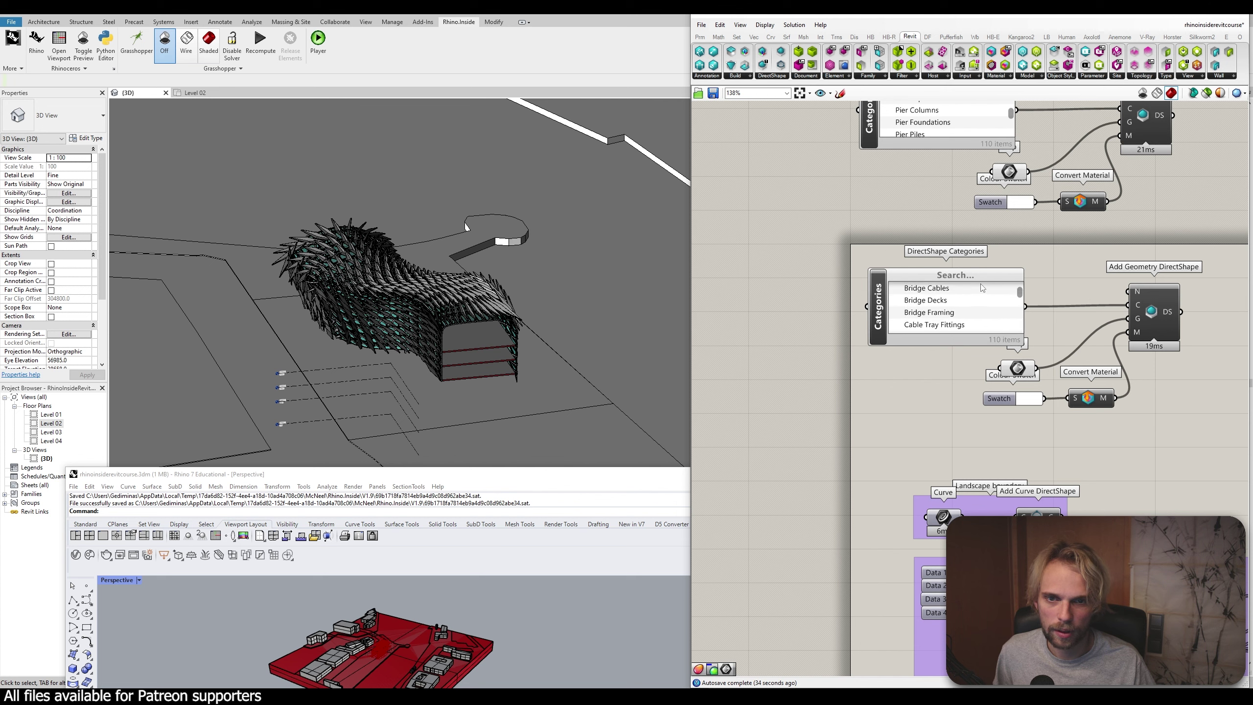
left_click(967, 274)
type("panel")
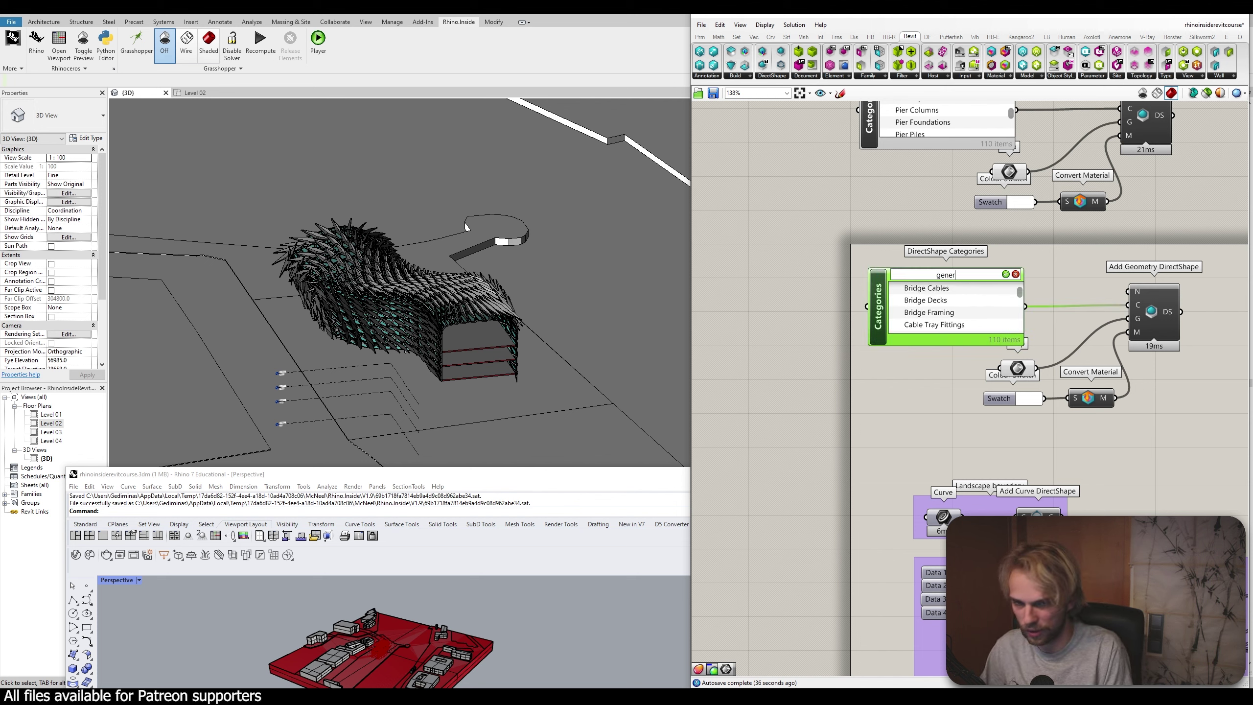
key("Return")
left_click(942, 337)
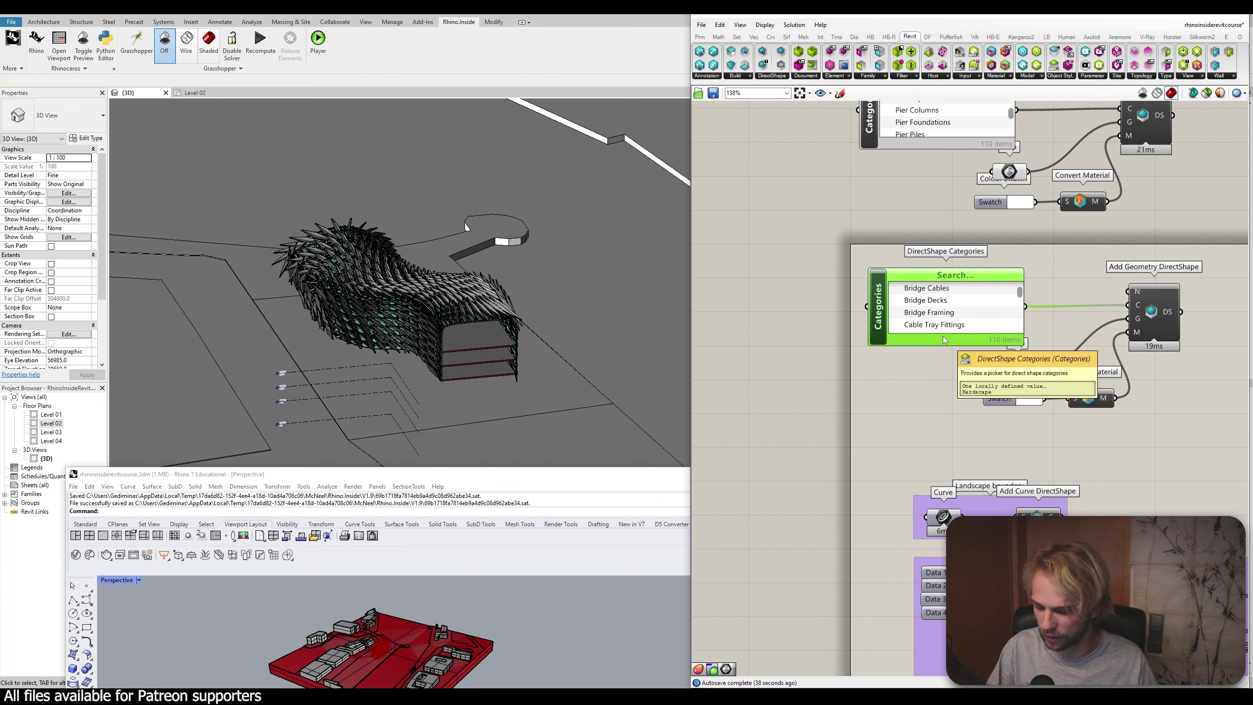
key("Delete")
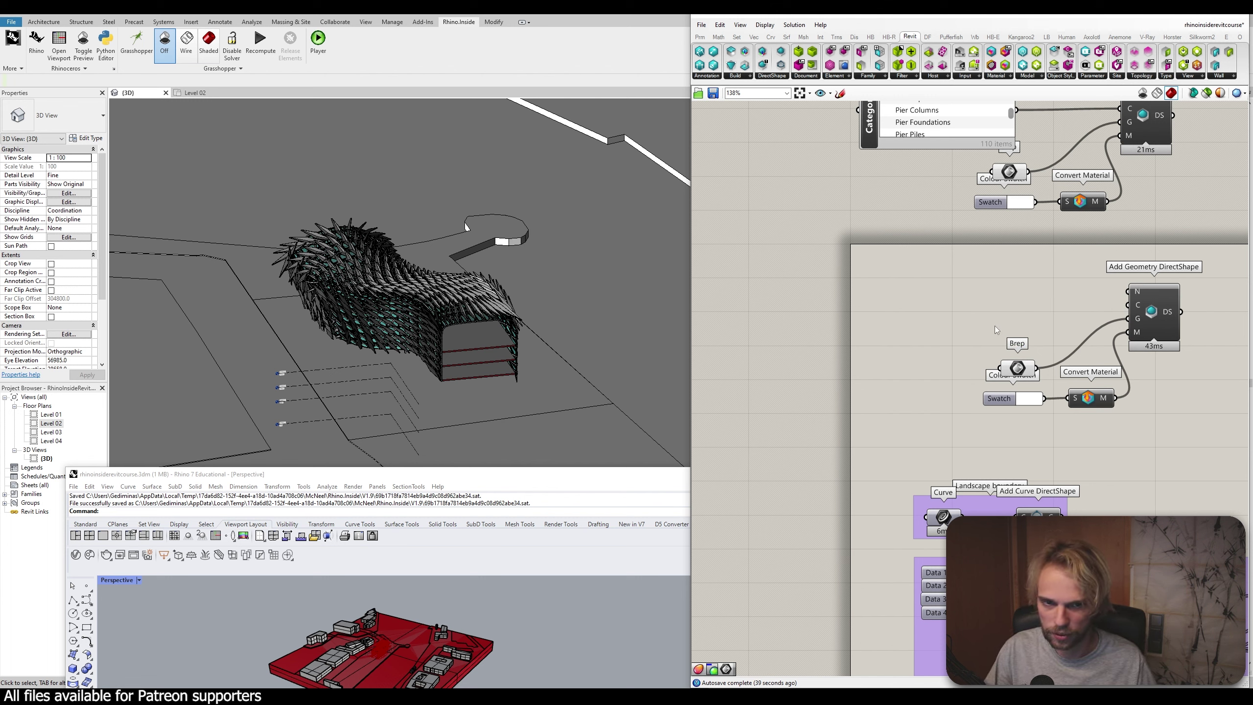
Browse the model category list on the C input of the lower Add Geometry DirectShape and leave it unset
right_click(1138, 308)
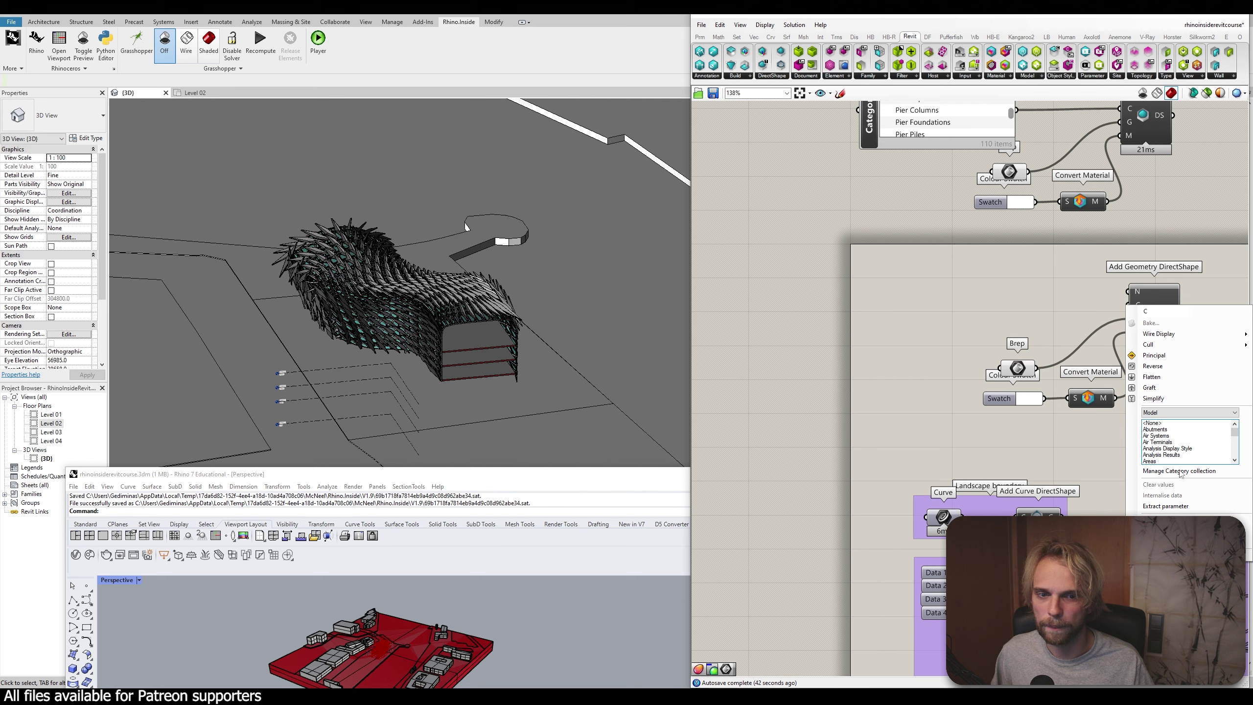
scroll(1185, 443, "down", 3)
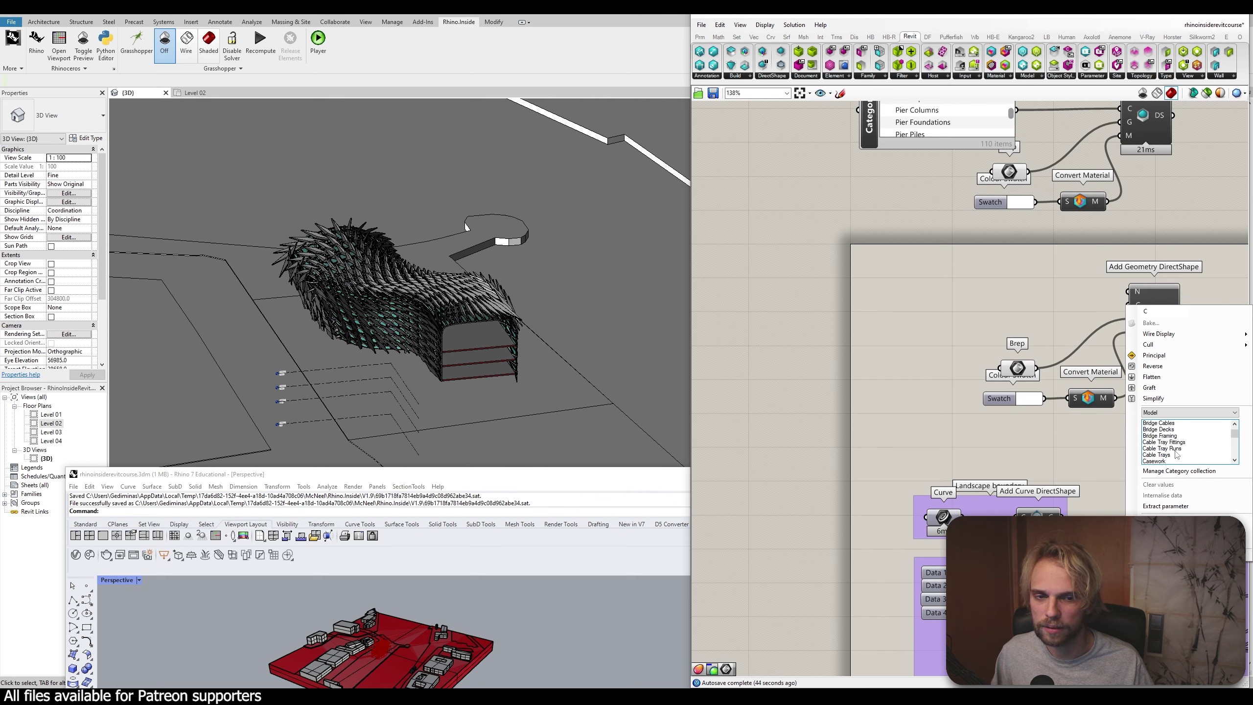
left_click(892, 329)
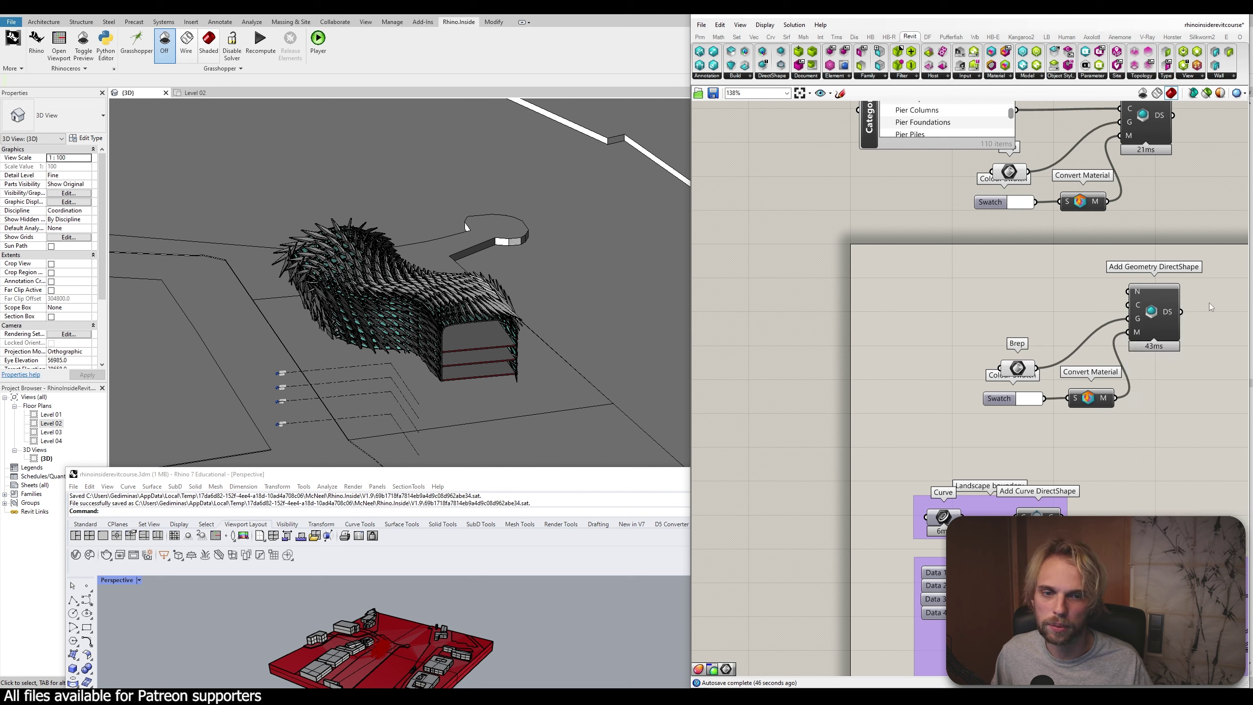
Add a panel reading "landscape" and connect it to the N input of the upper Add Geometry DirectShape
right_click_drag(1027, 292, 941, 382)
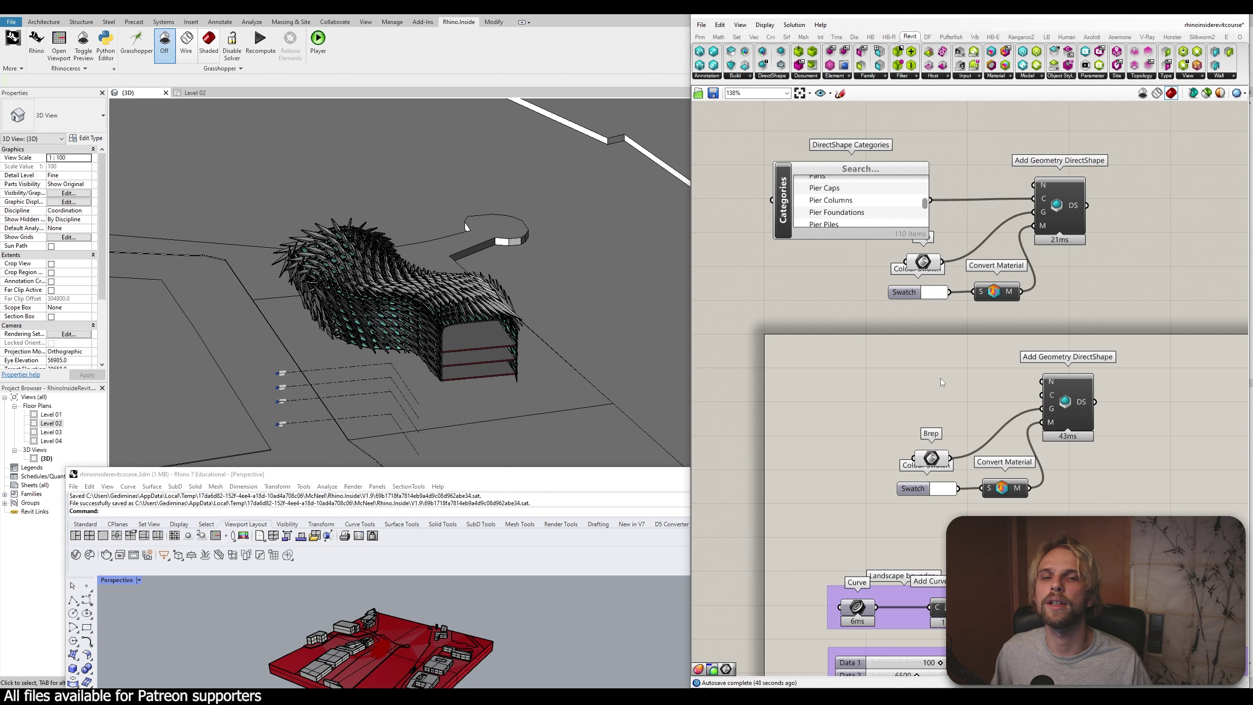
mouse_move(1042, 187)
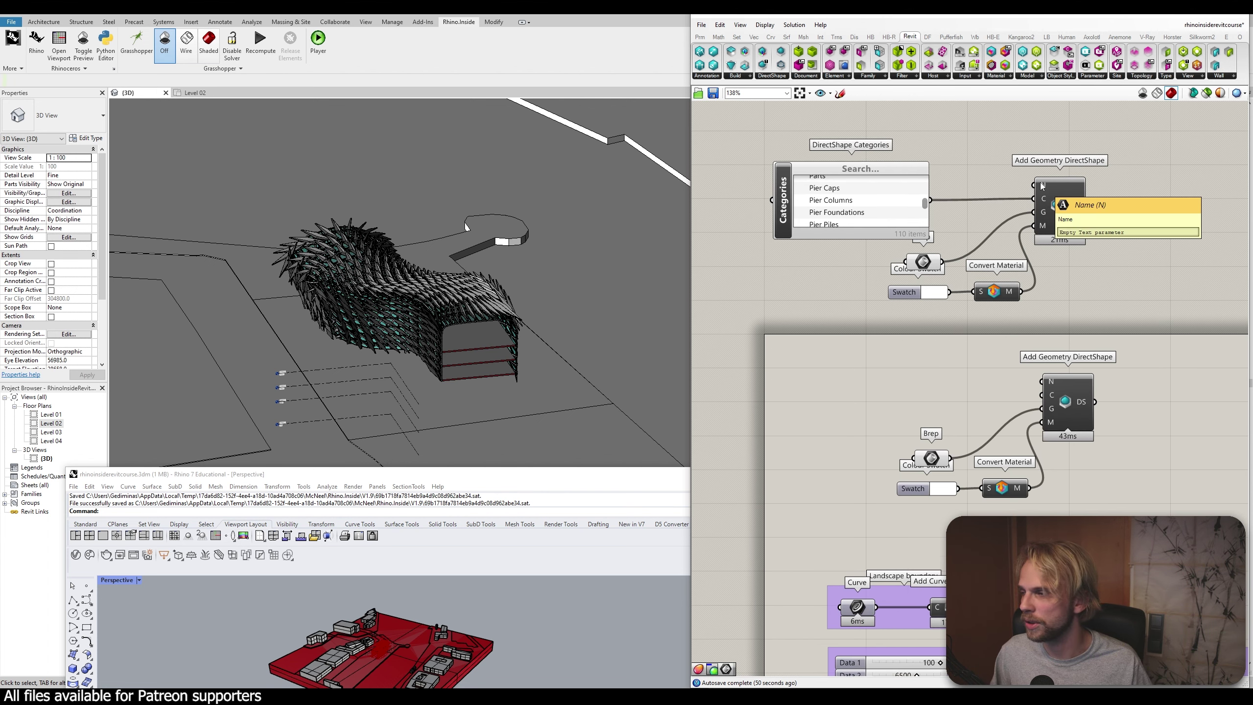
double_click(963, 133)
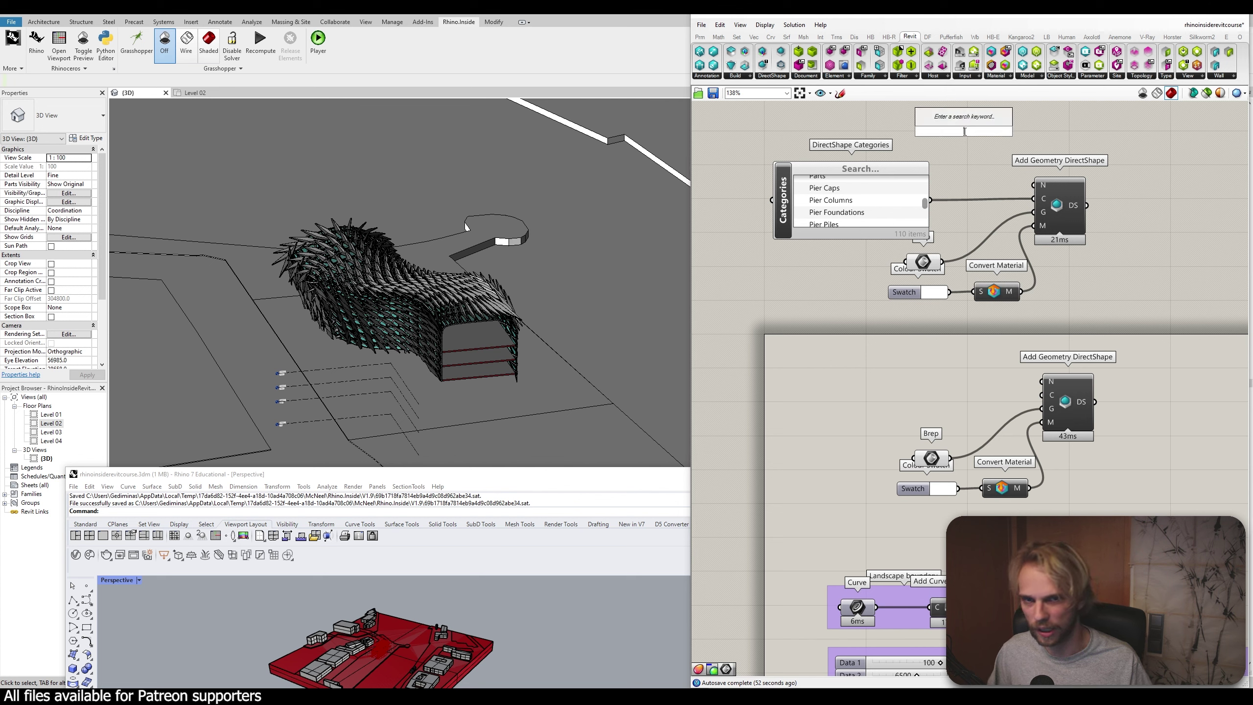
type("//")
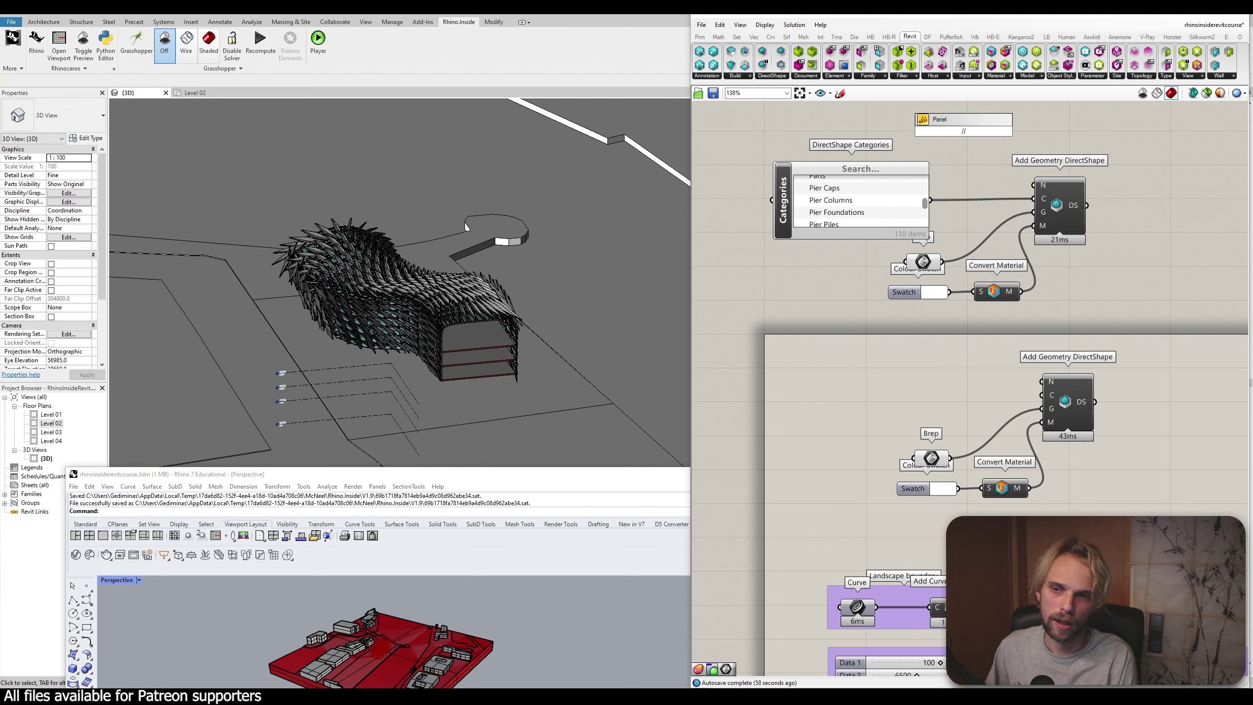
type("landscape")
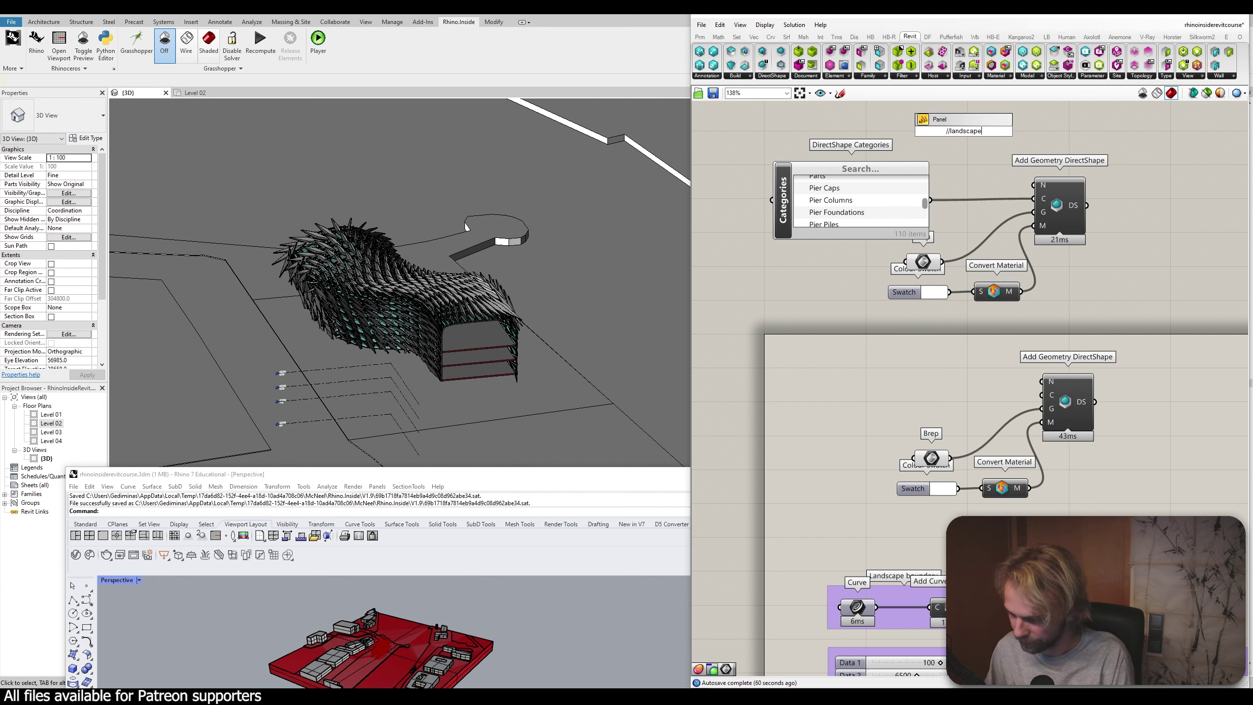
key("Return")
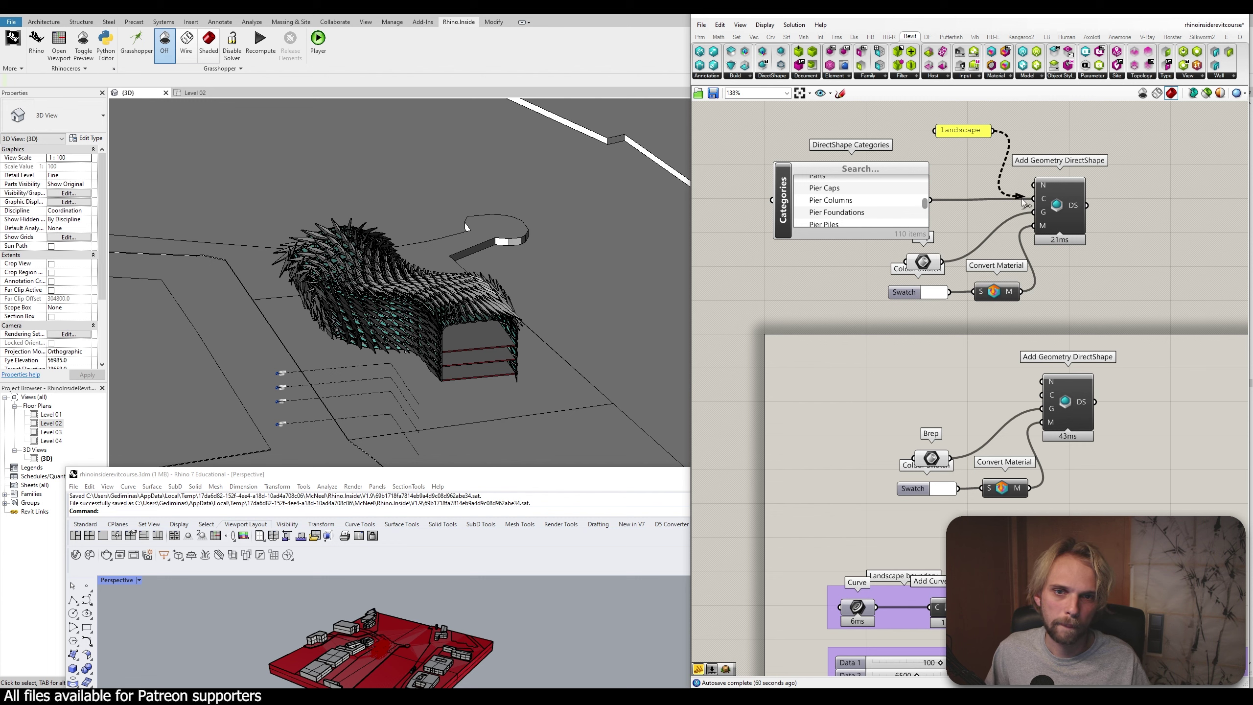
left_click_drag(993, 130, 1034, 186)
Add a panel reading "surrounding build", connect it to the N input of the lower Add Geometry DirectShape and nudge it upward
double_click(965, 384)
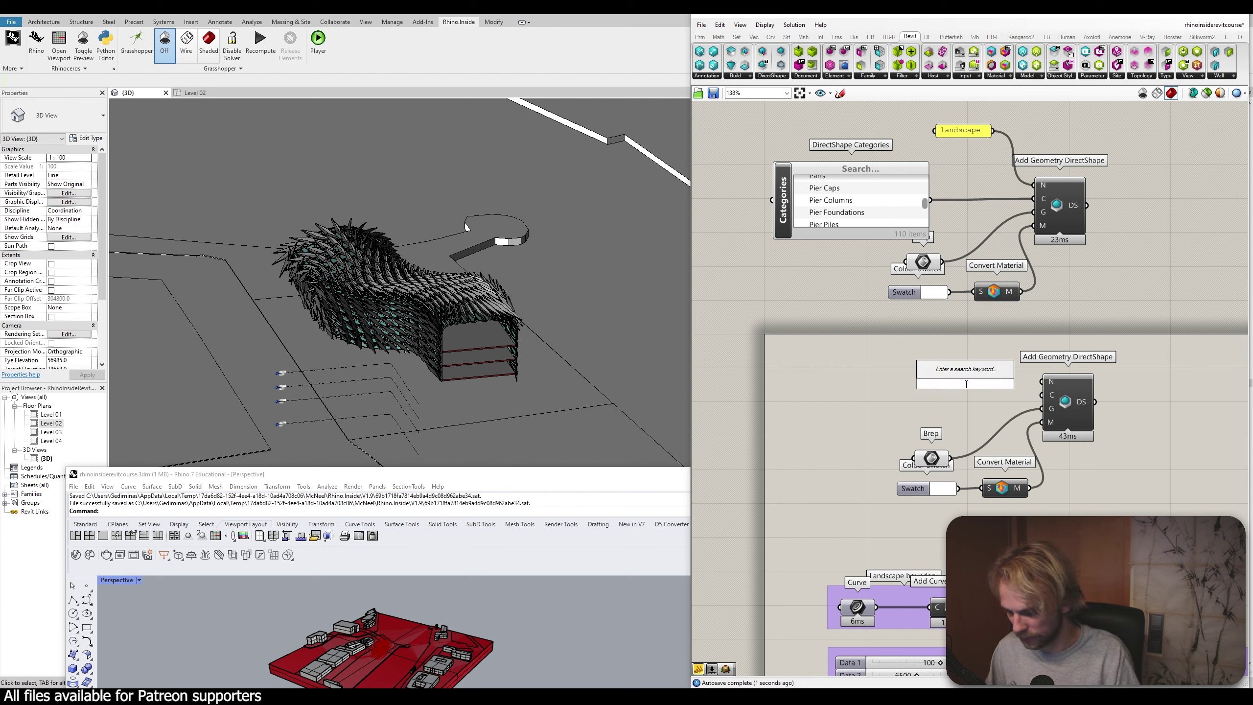
type("//surroun")
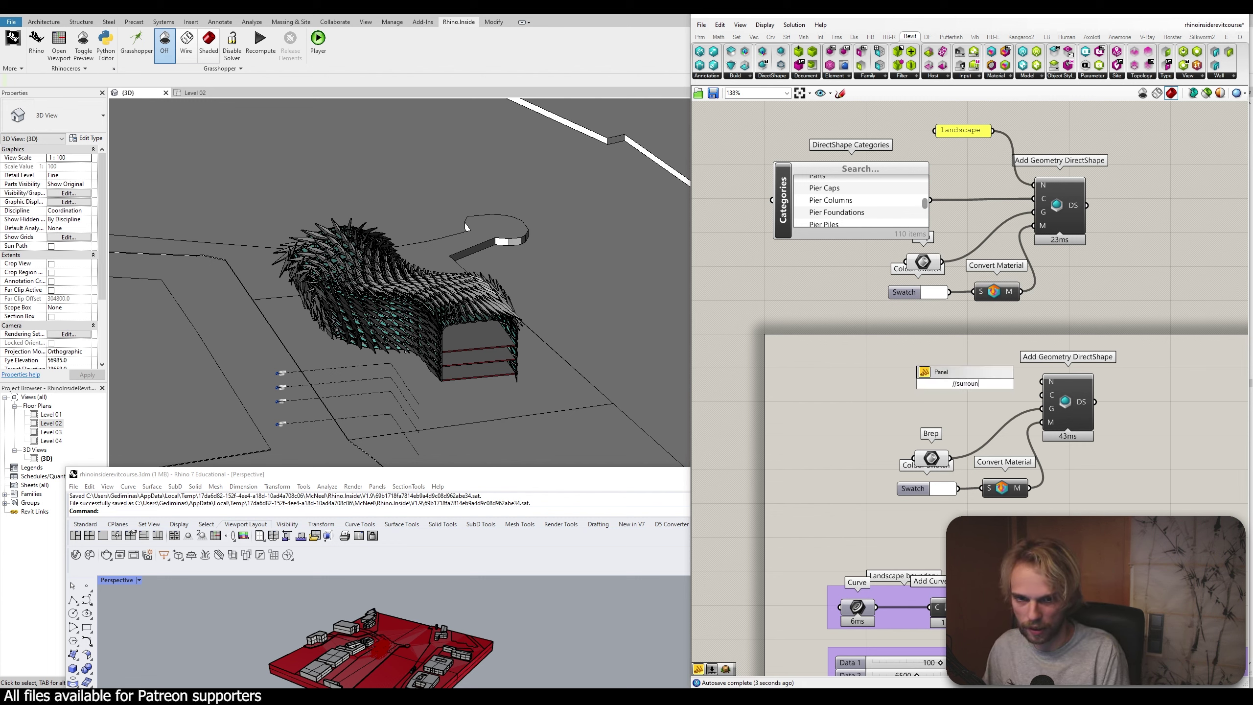
type("ding build")
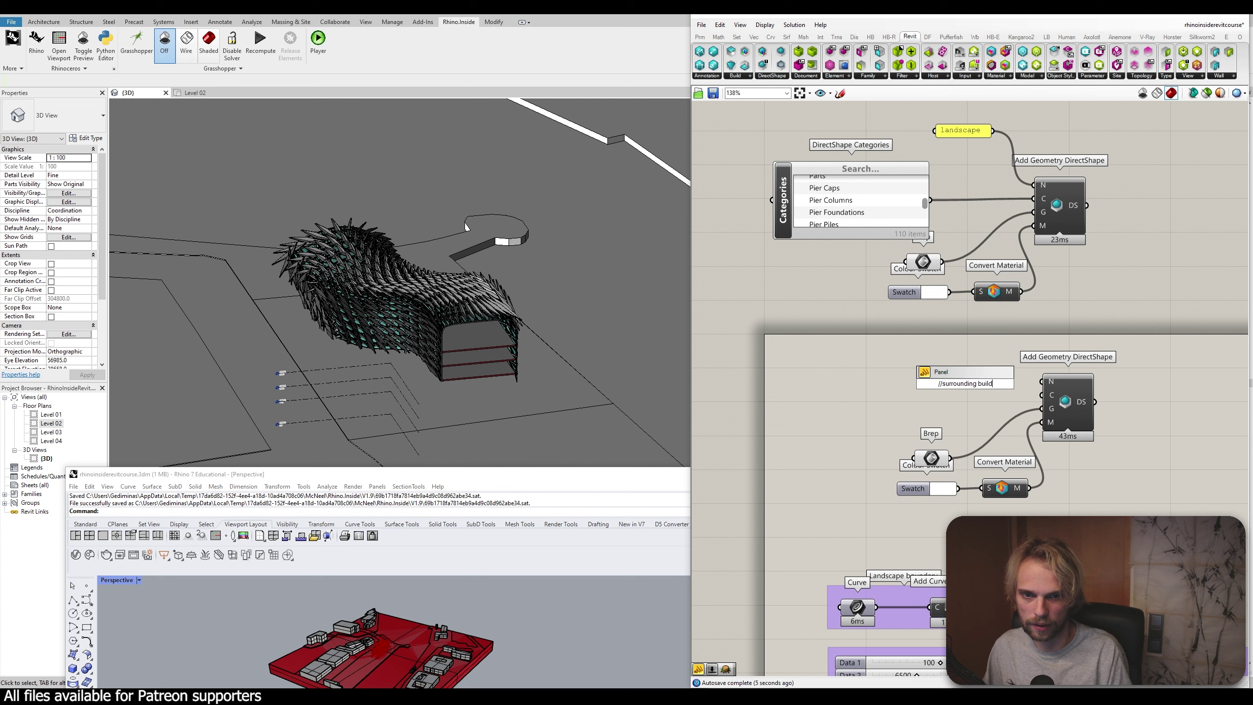
key("Return")
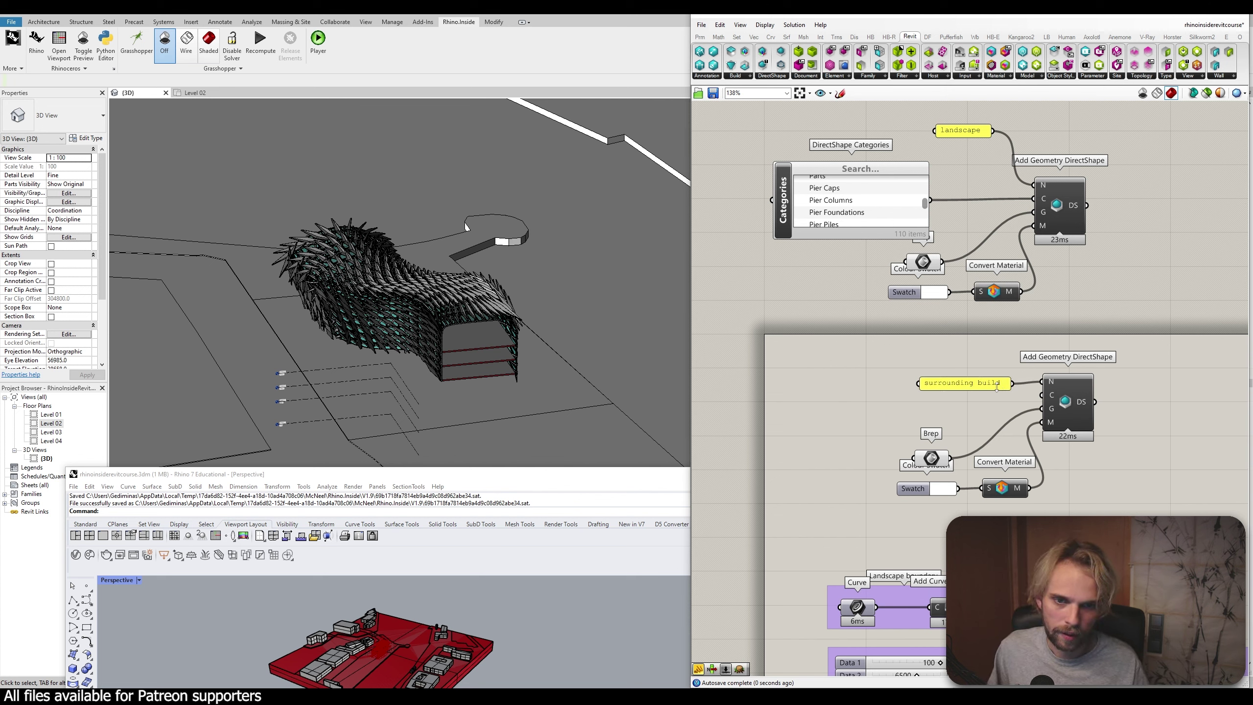
left_click_drag(996, 387, 1001, 365)
Replace the contents of the lower Brep parameter with the selected Rhino building solids and move the parameter beside the G input
right_click(932, 460)
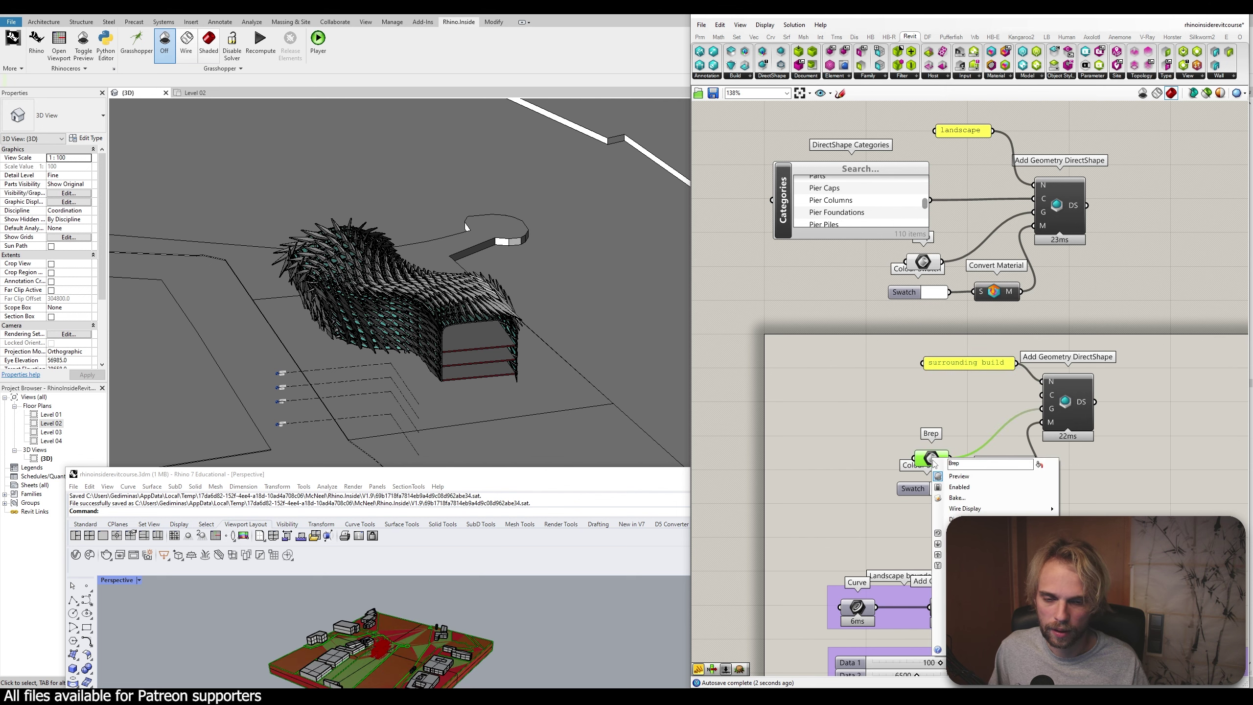
left_click(953, 615)
left_click_drag(495, 476, 474, 340)
left_click(418, 536)
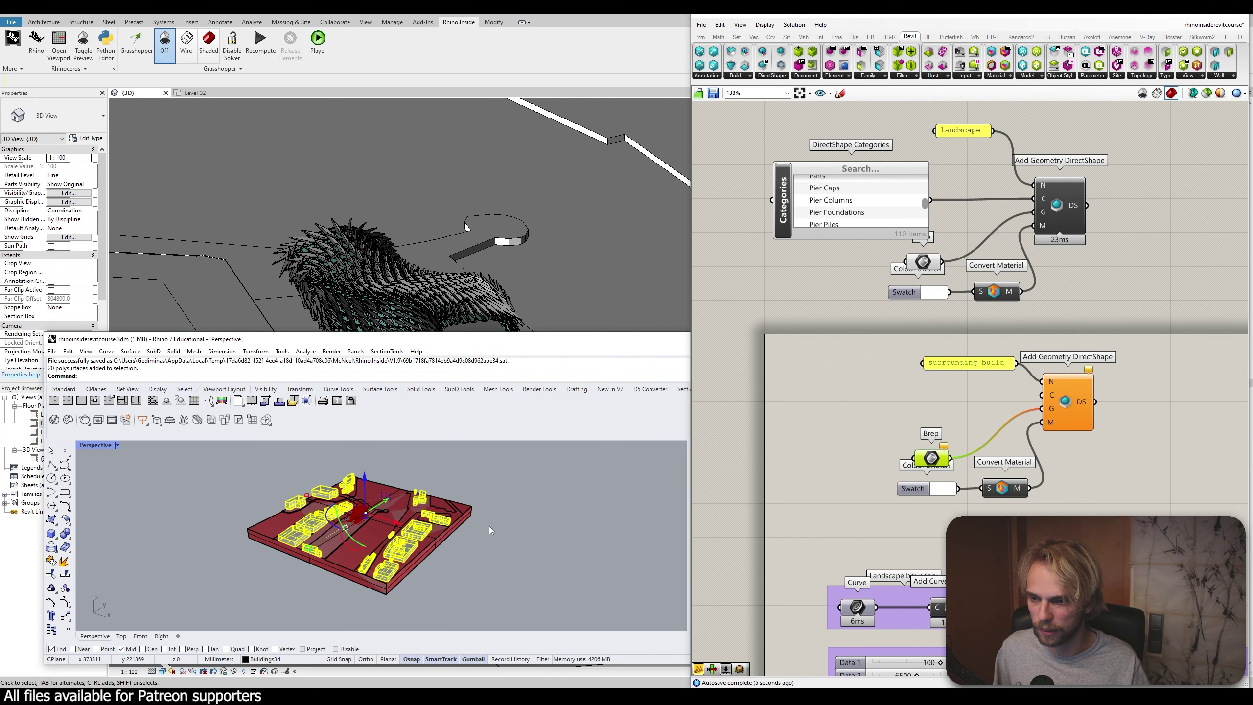
right_click(934, 459)
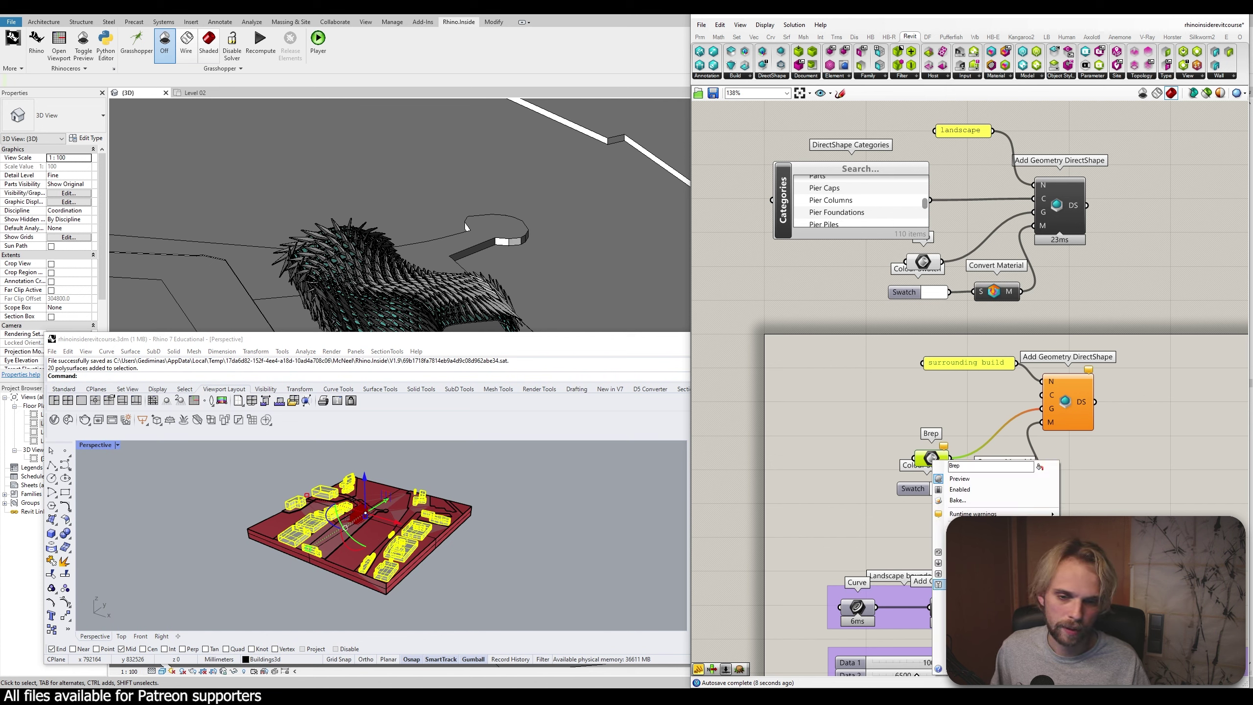
left_click(976, 609)
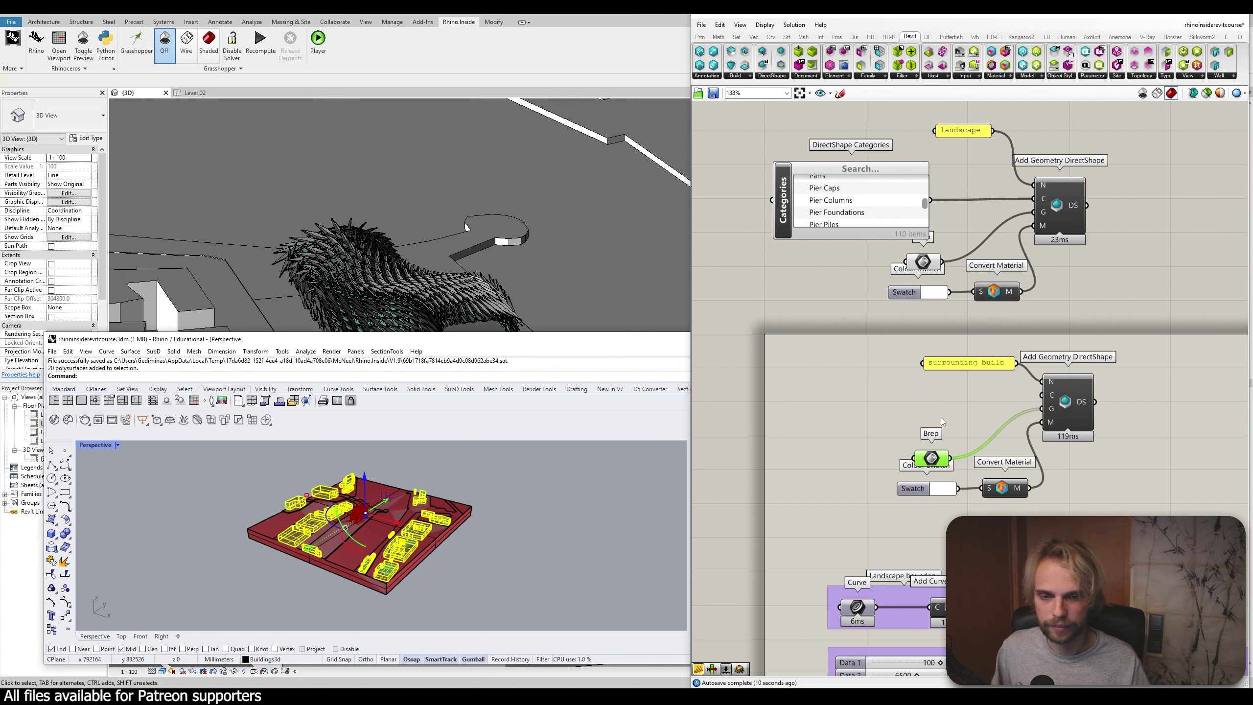
left_click_drag(931, 458, 997, 408)
left_click(890, 396)
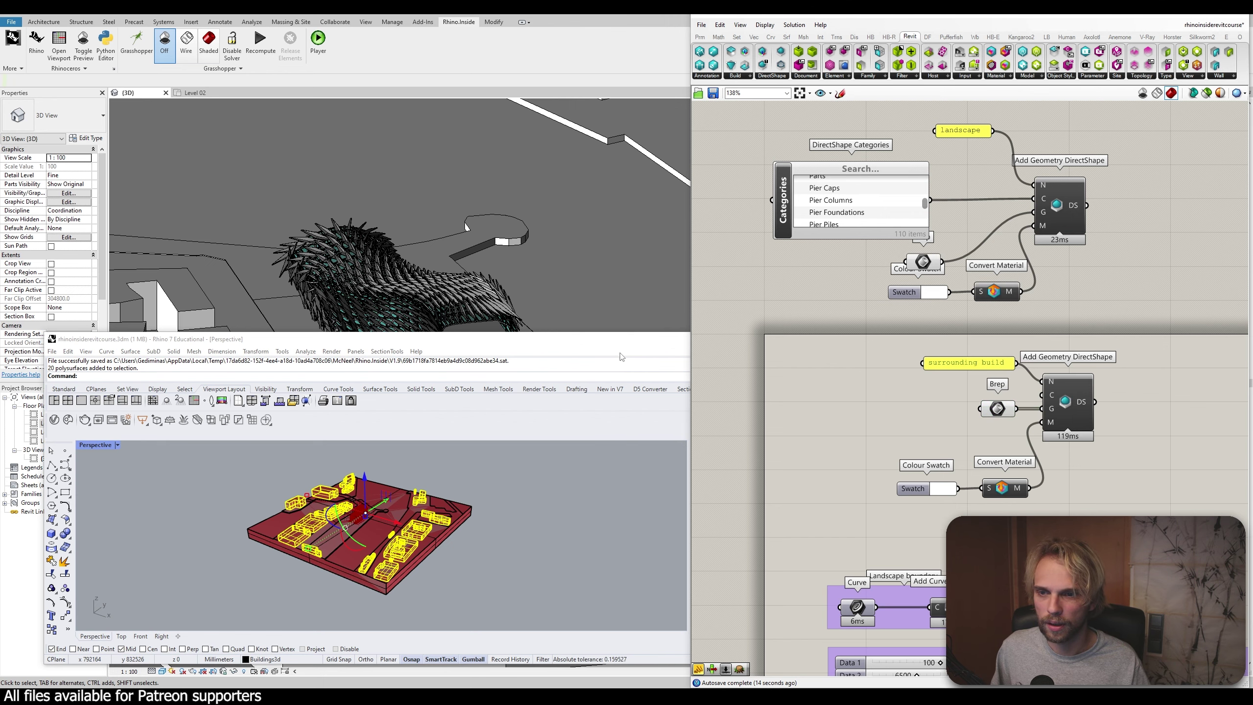
Examine the surrounding buildings, the terrain and the main building's facade in the Revit 3D view
left_click_drag(621, 356, 606, 509)
scroll(493, 340, "down", 8)
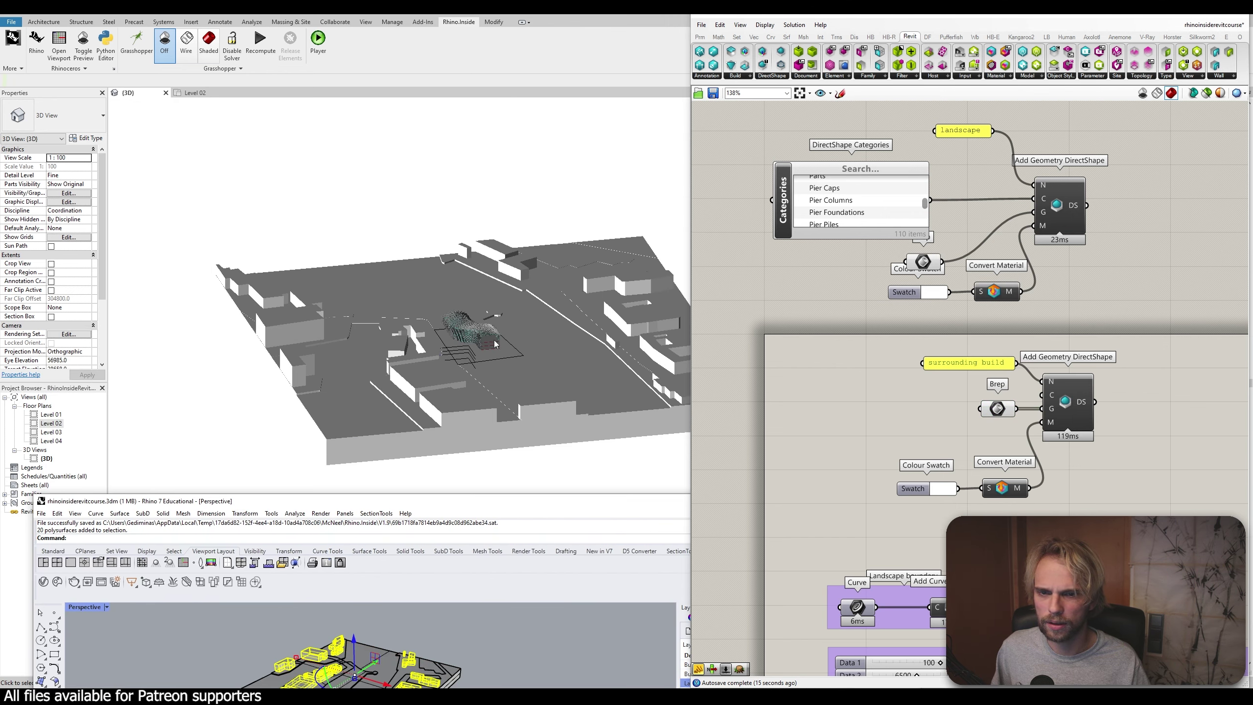
scroll(493, 340, "up", 5)
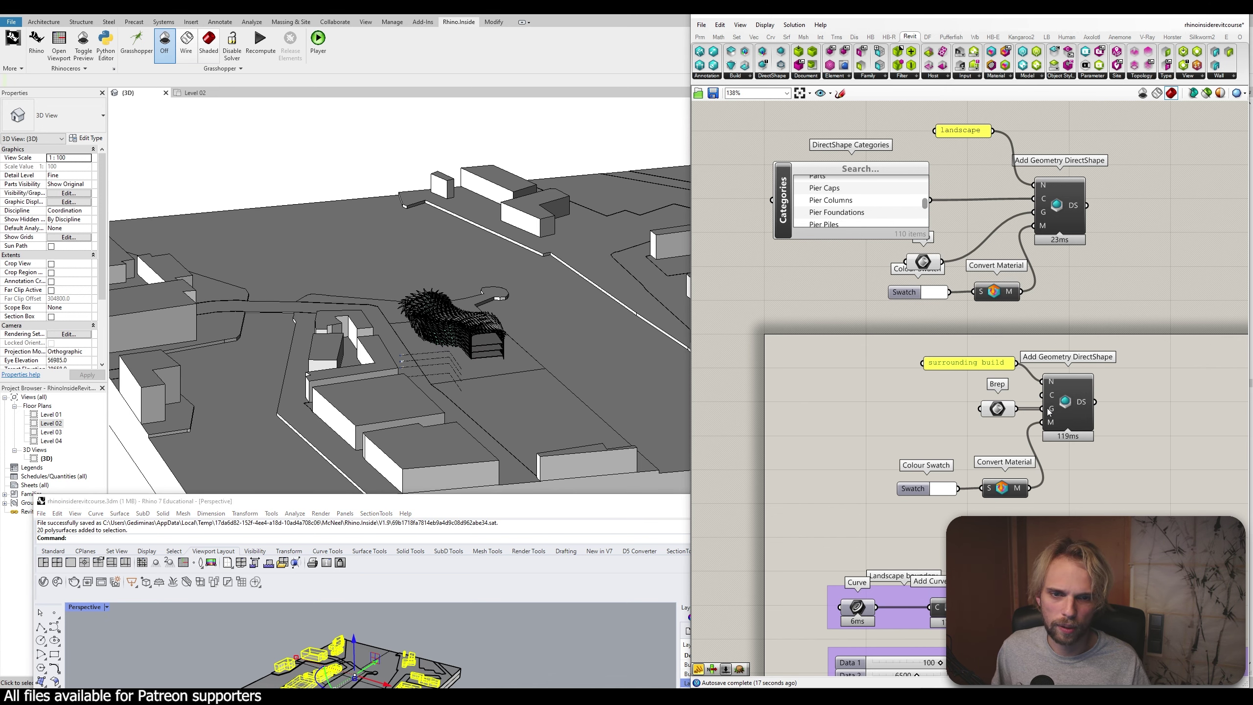
scroll(1050, 413, "up", 3)
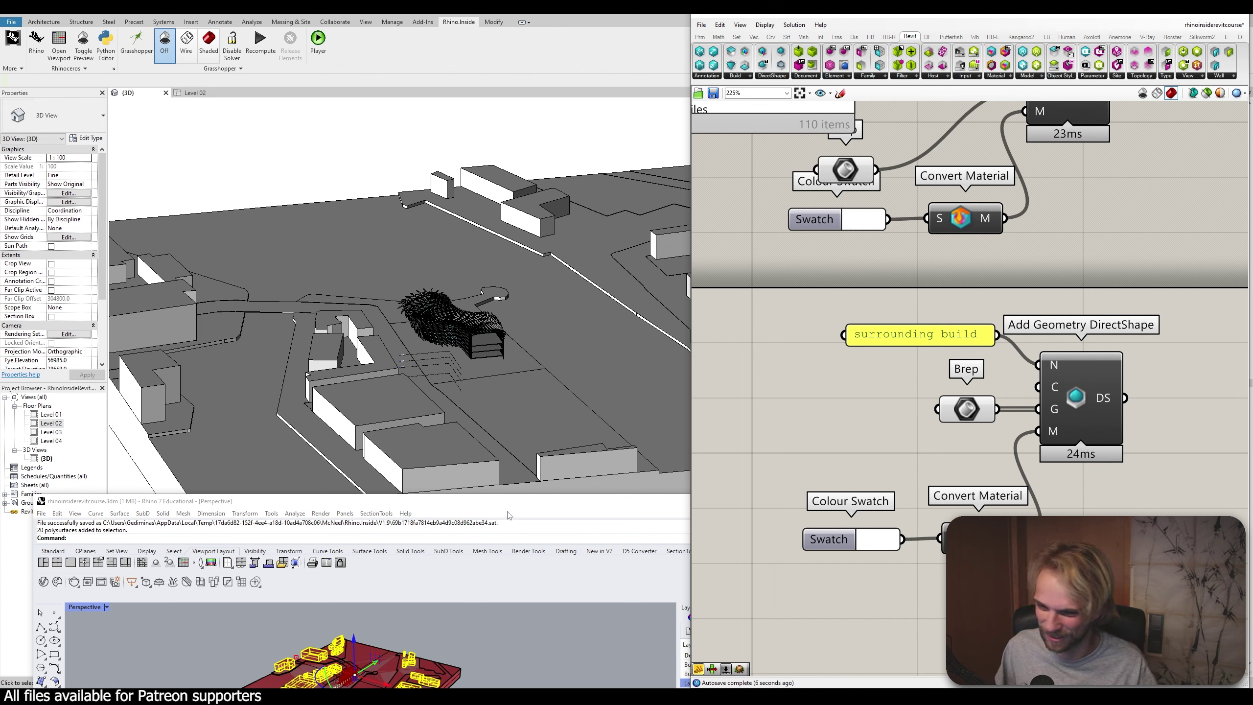
left_click_drag(517, 504, 257, 181)
left_click(610, 175)
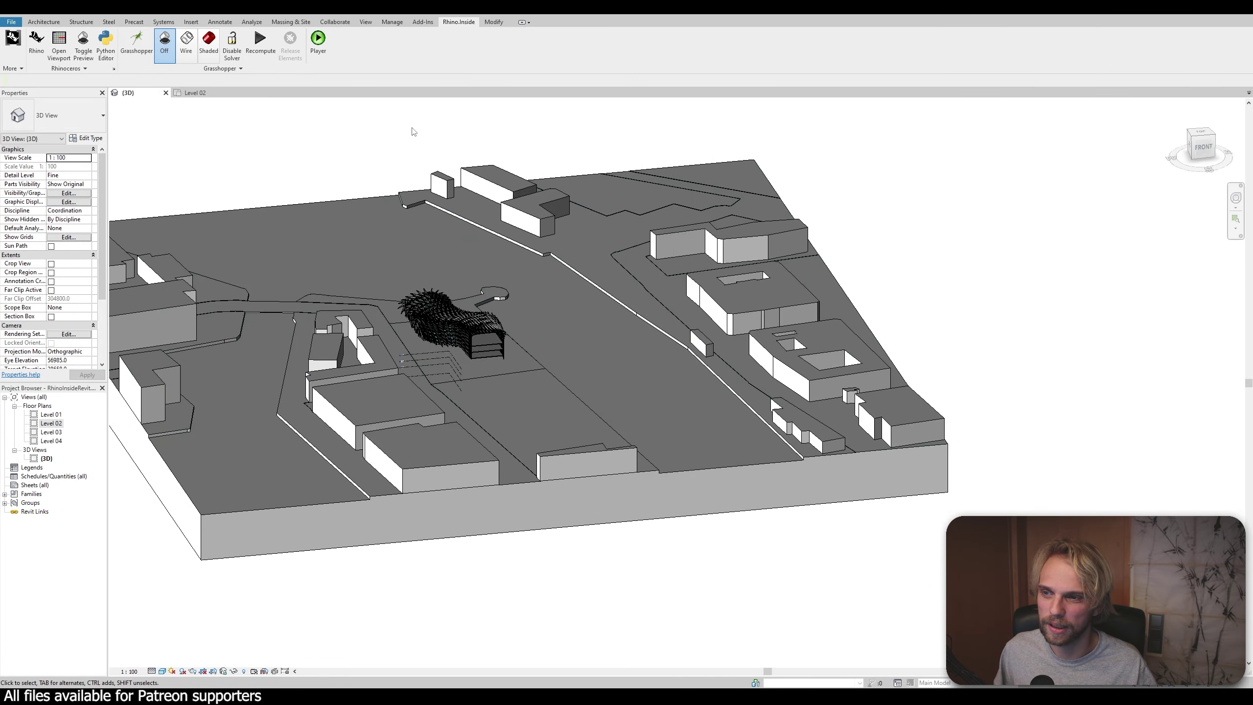
scroll(417, 315, "up", 3)
scroll(646, 419, "down", 4)
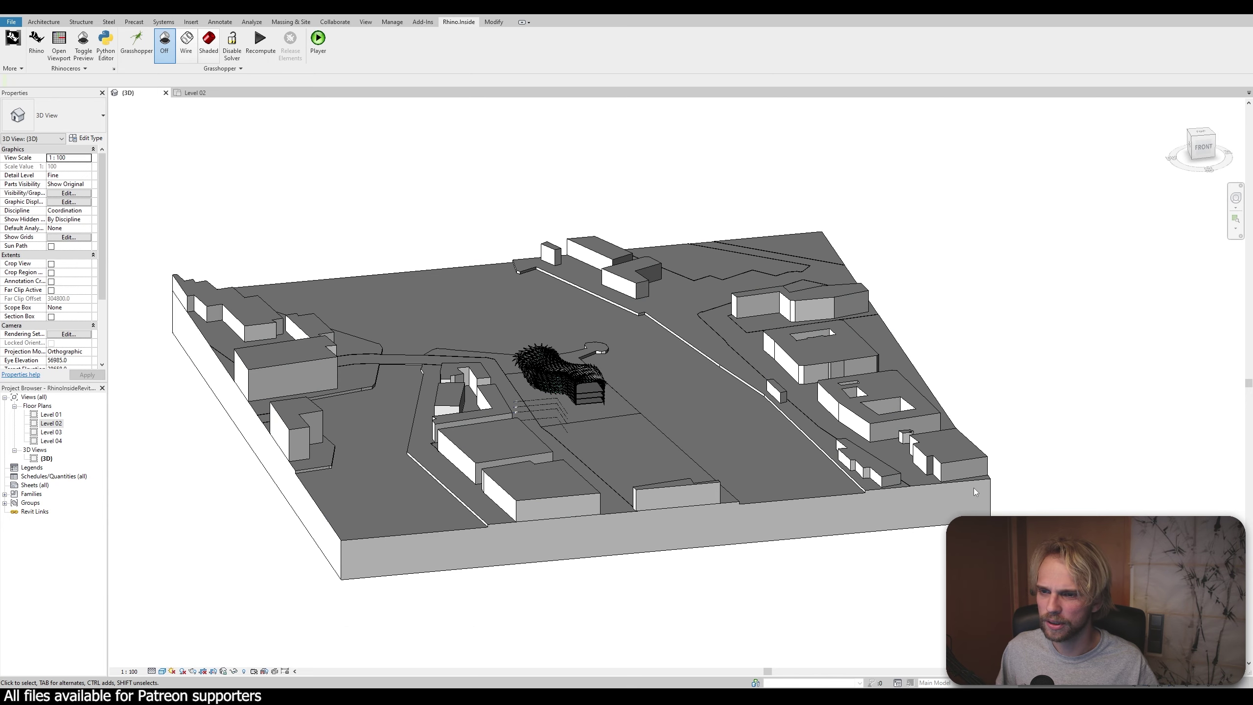
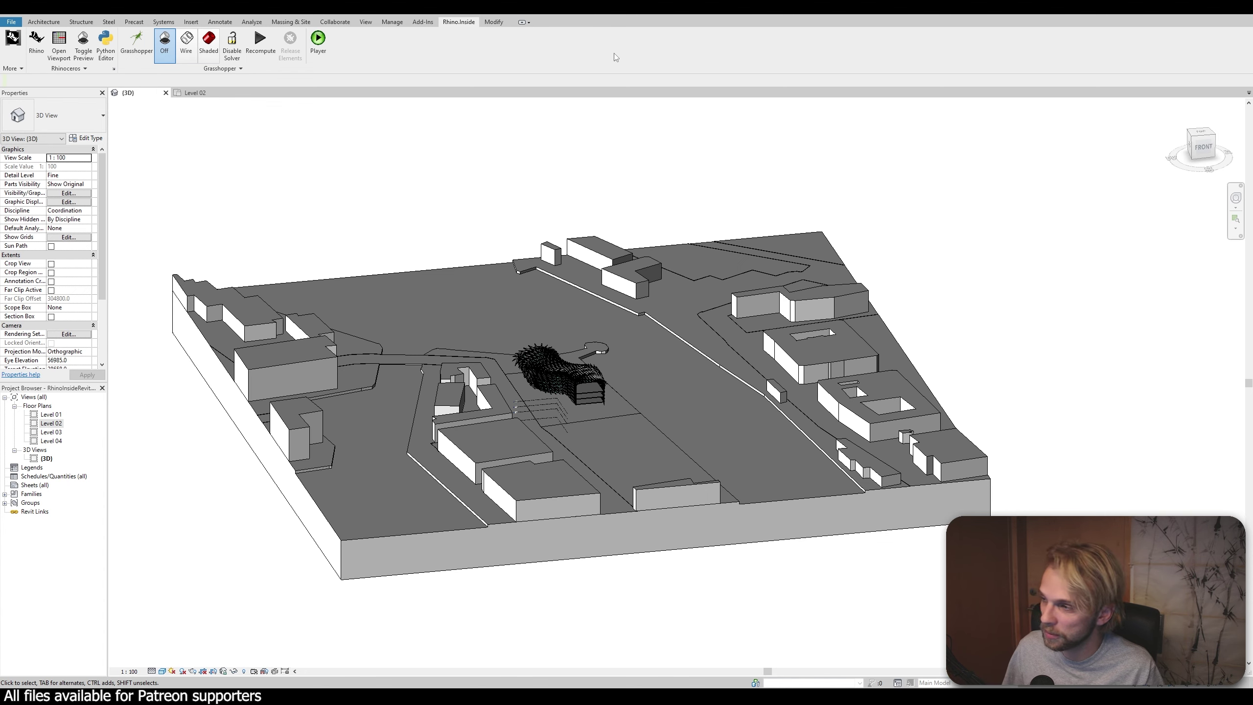
scroll(553, 376, "up", 5)
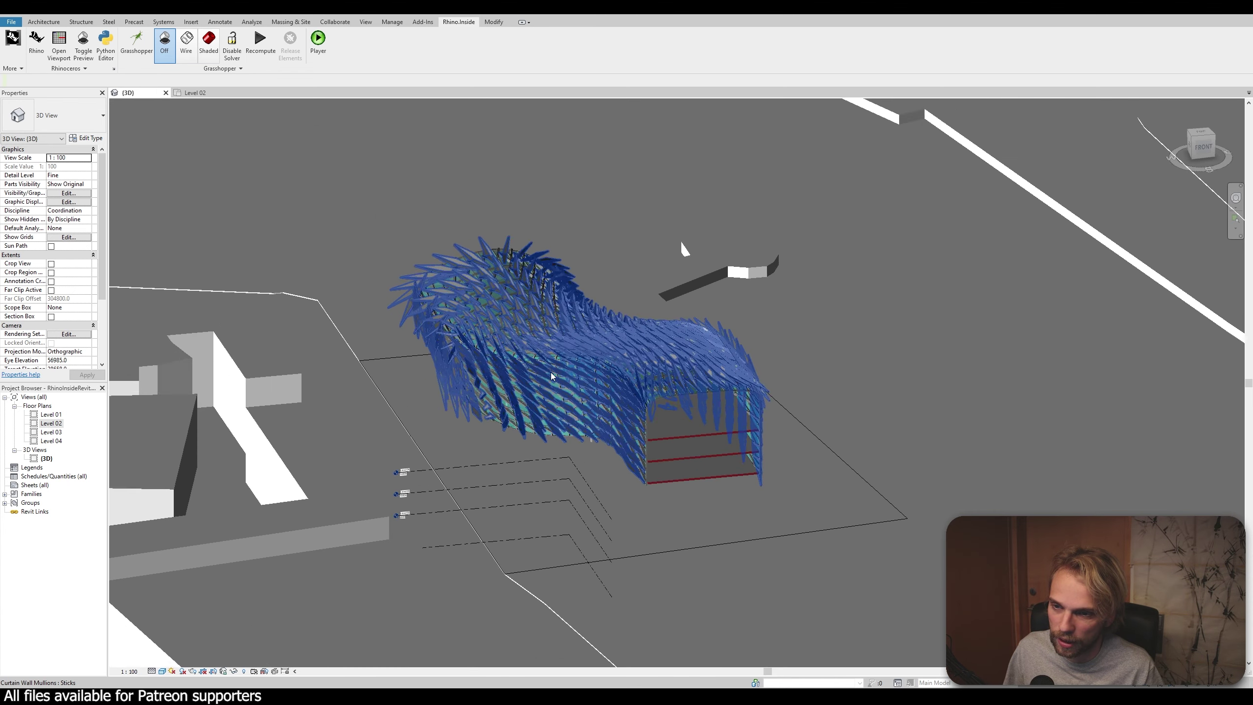
scroll(550, 372, "up", 4)
scroll(573, 378, "down", 3)
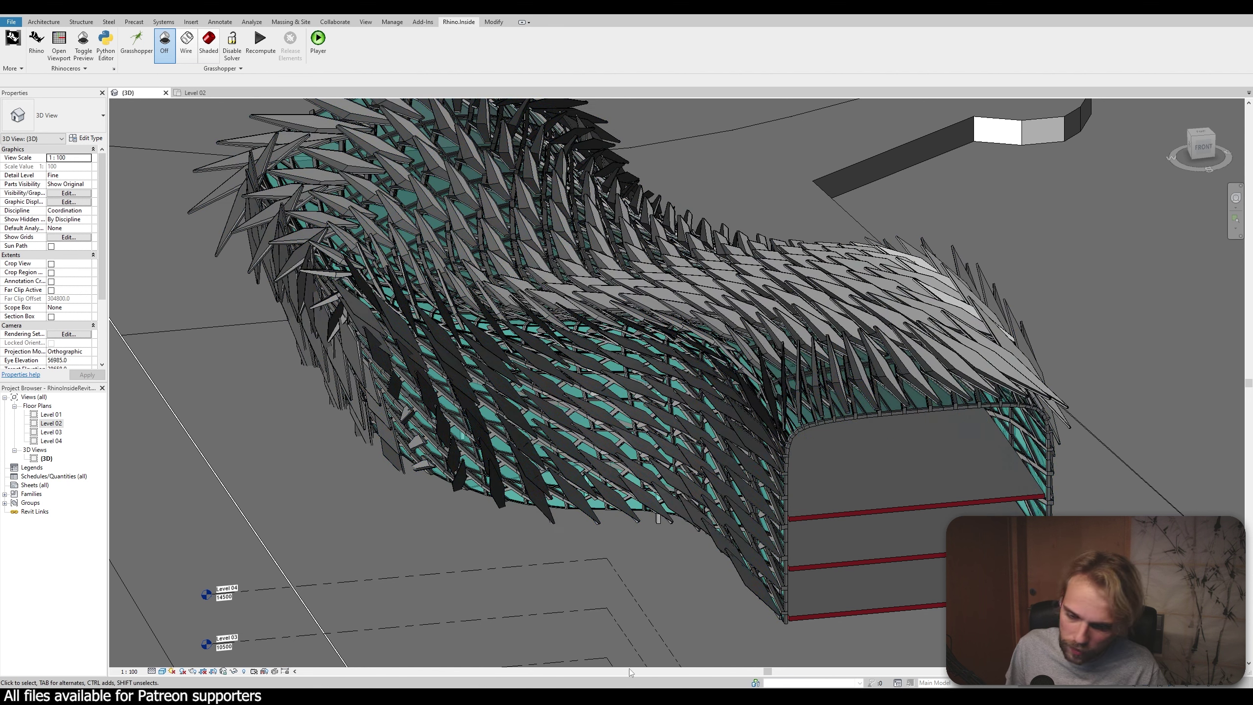
Arrange the Rhino window and the Revit 3D view side by side, each filling half the screen
key("alt+Tab")
left_click_drag(419, 186, 1251, 365)
left_click(748, 308)
left_click(576, 253)
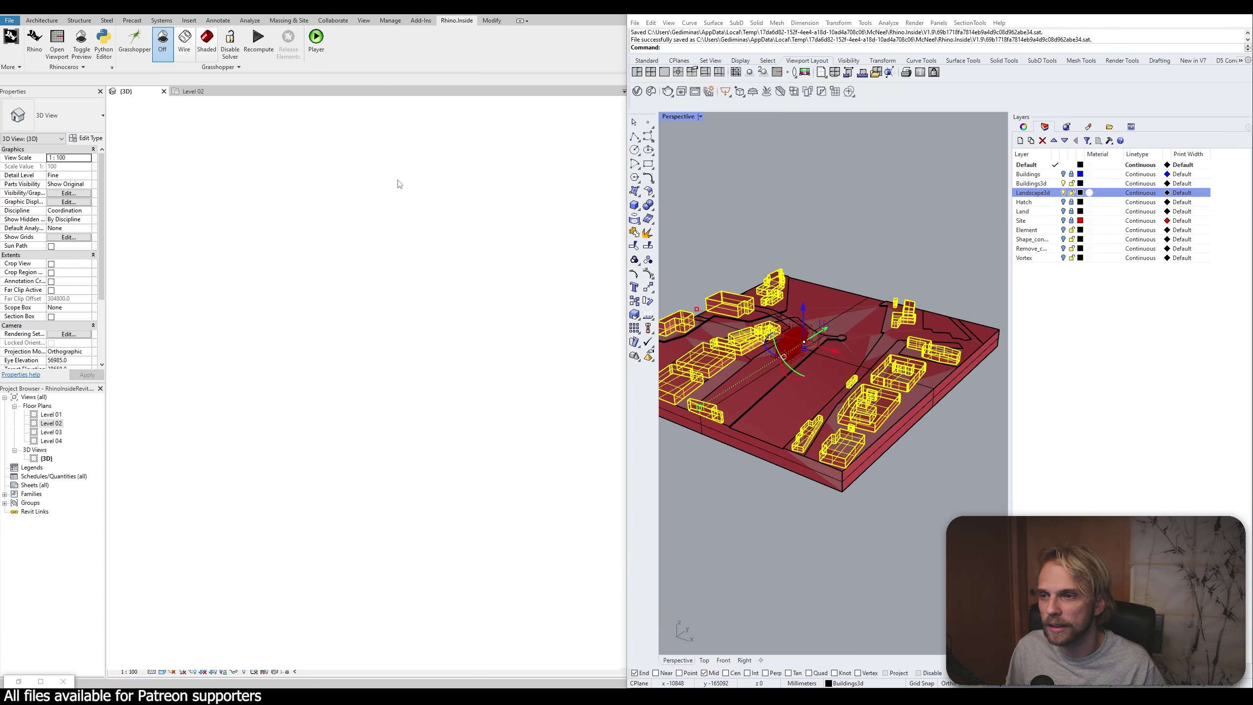
Inspect the building's slabs, columns and facade from several angles in Revit, and clear the selection in Rhino
scroll(576, 253, "down", 10)
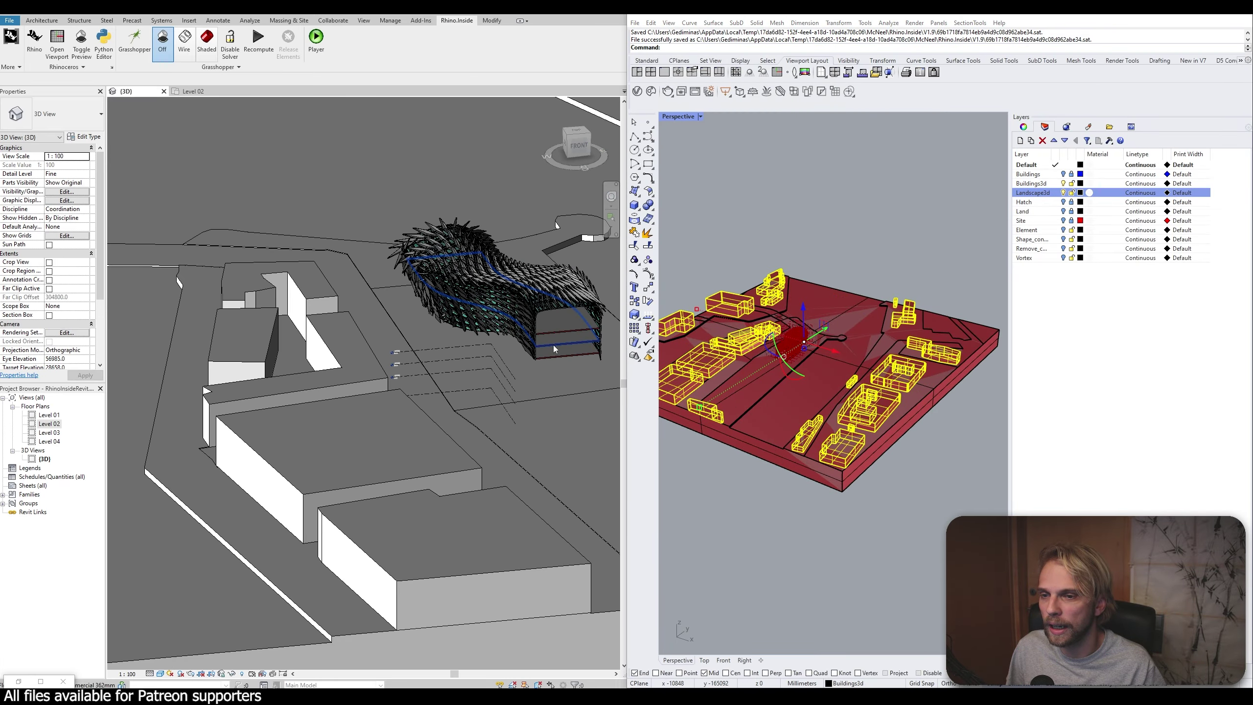
middle_click_drag(572, 370, 404, 375, "shift")
scroll(404, 374, "up", 6)
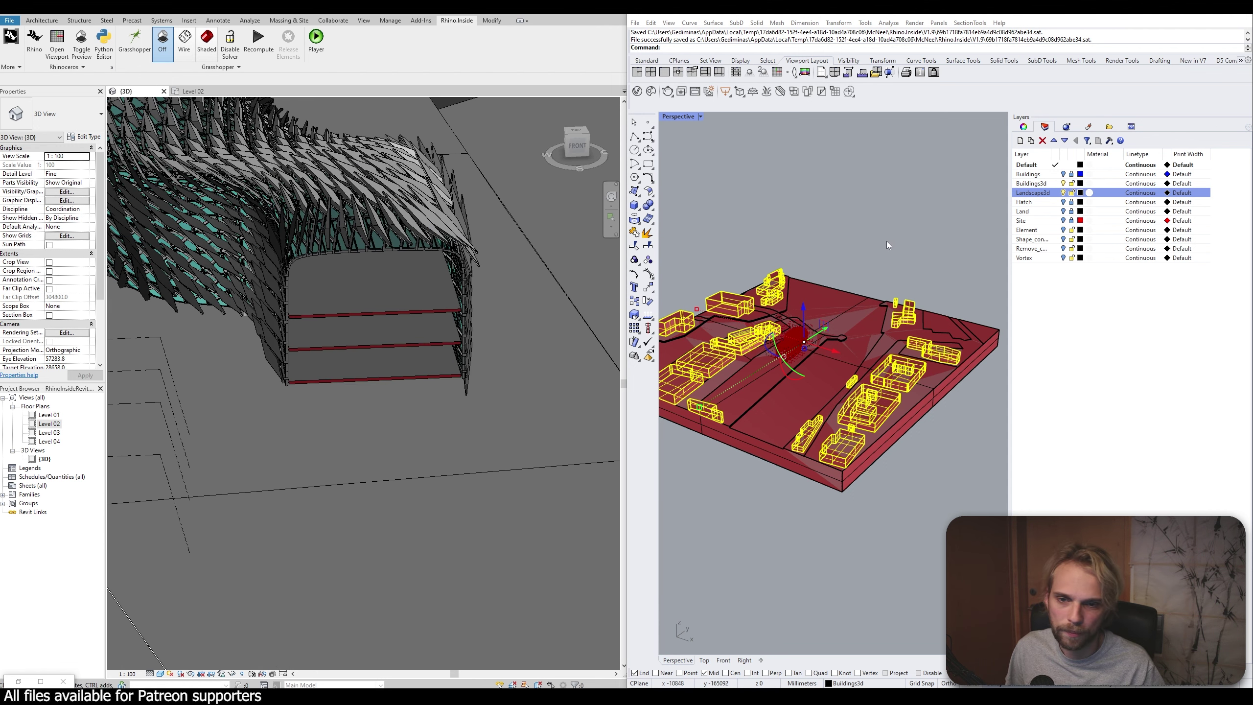
left_click(856, 525)
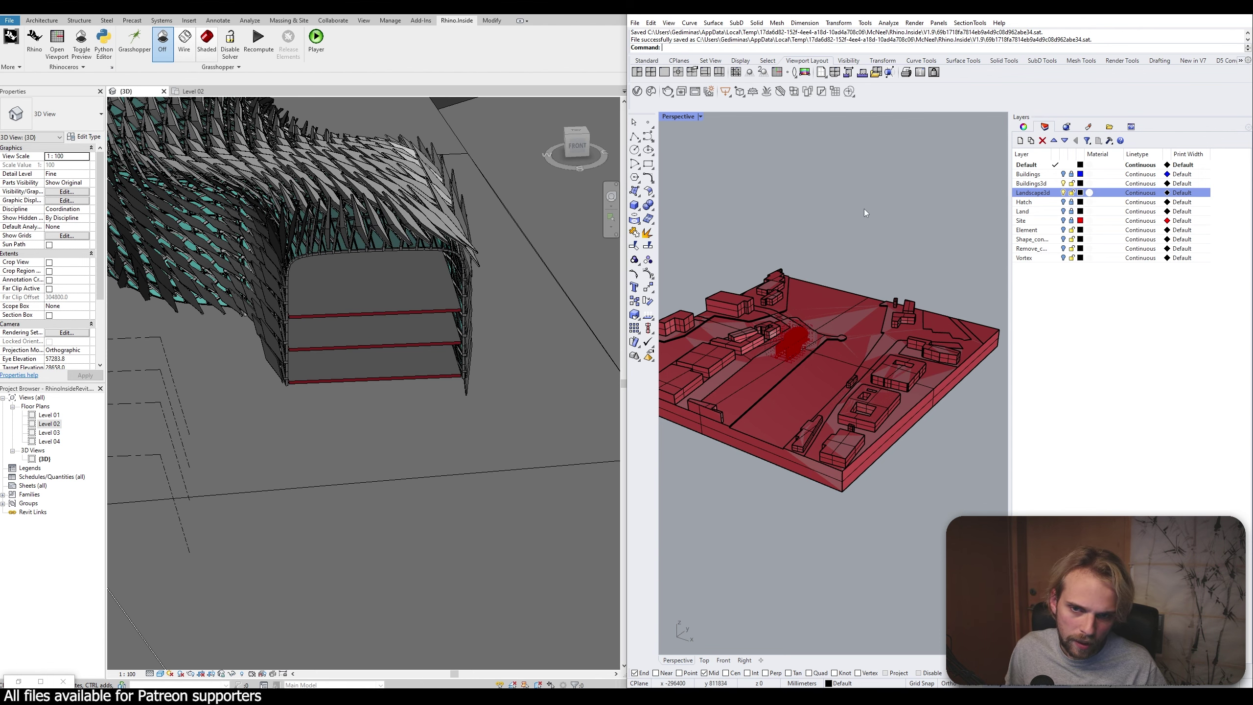
scroll(303, 366, "up", 3)
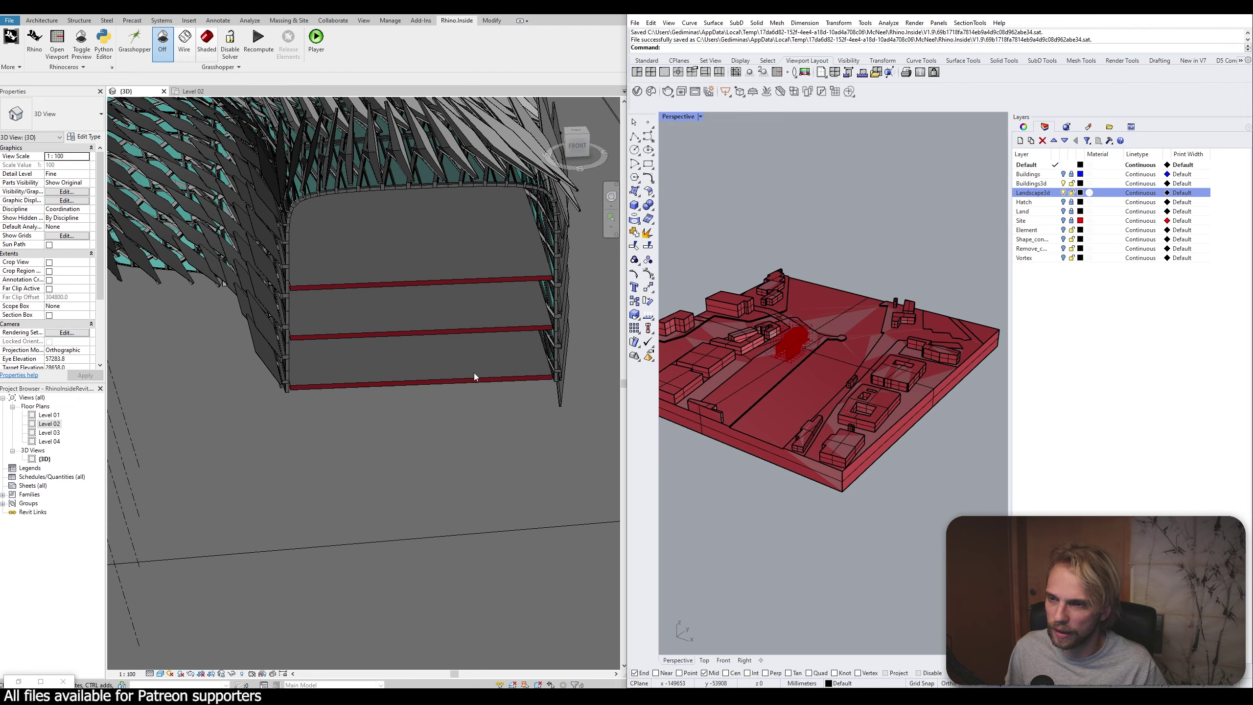
middle_click_drag(321, 431, 434, 504, "shift")
scroll(505, 551, "down", 1)
scroll(417, 491, "up", 5)
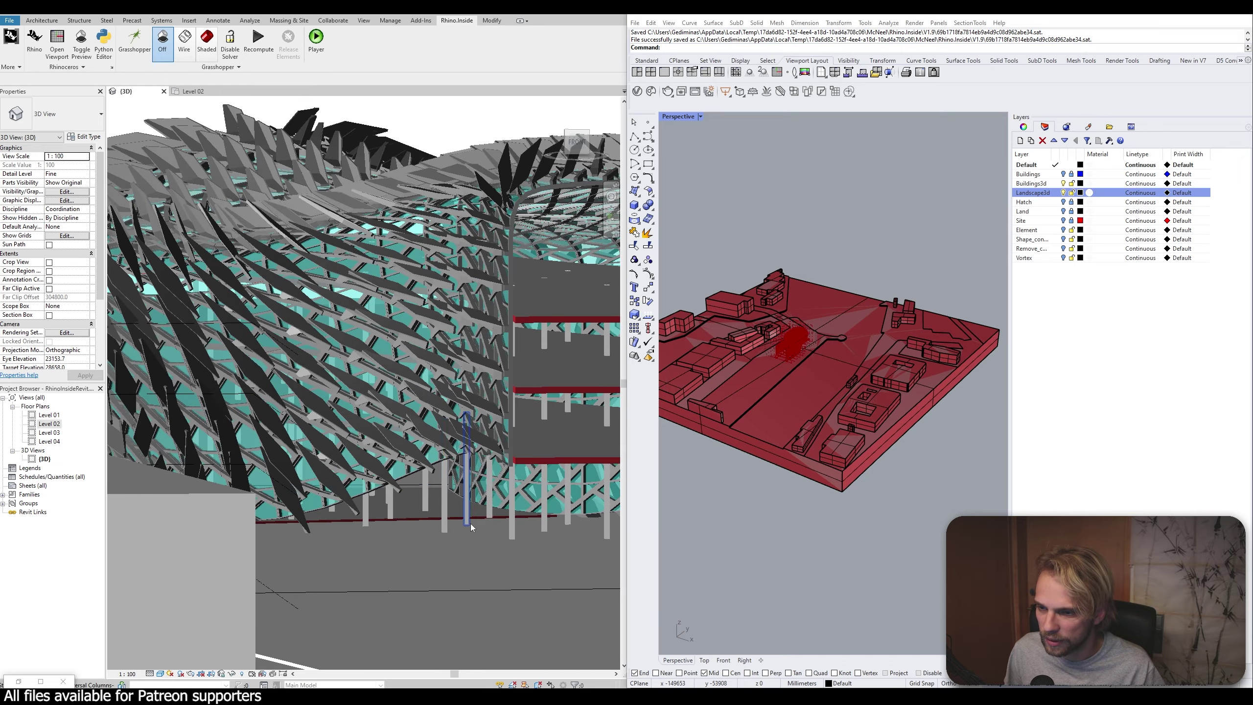
scroll(414, 485, "down", 5)
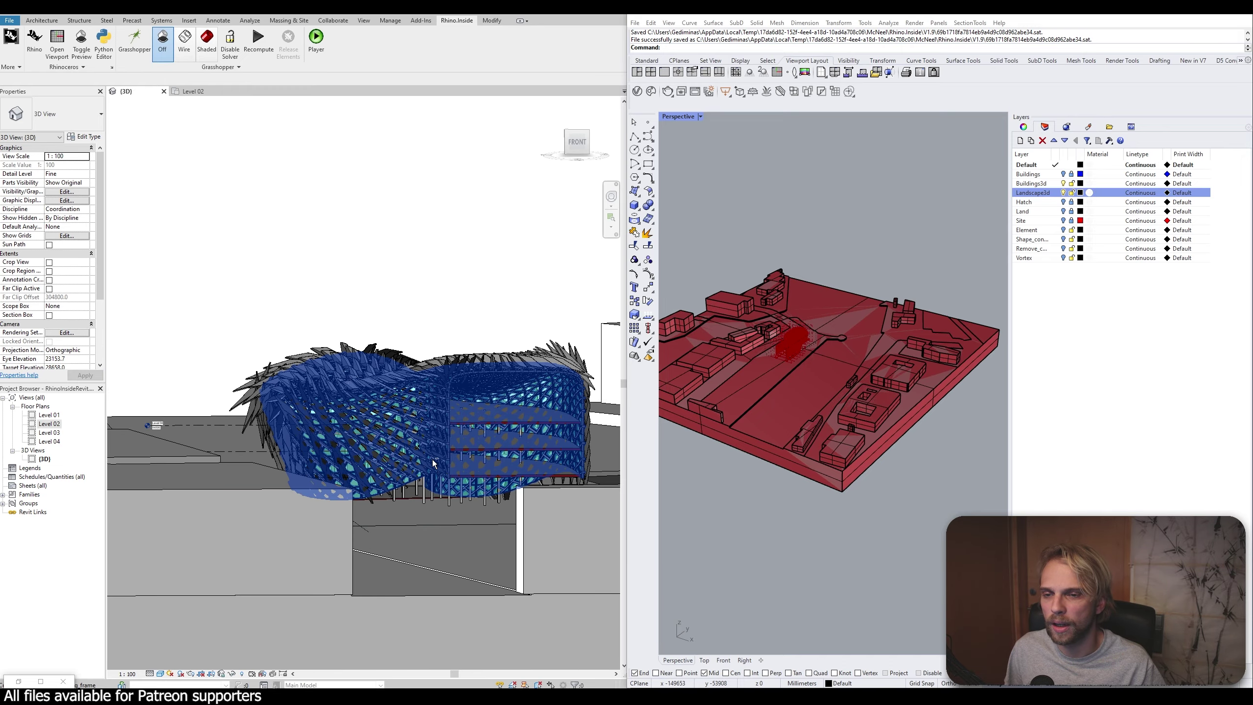
middle_click_drag(412, 464, 357, 609, "shift")
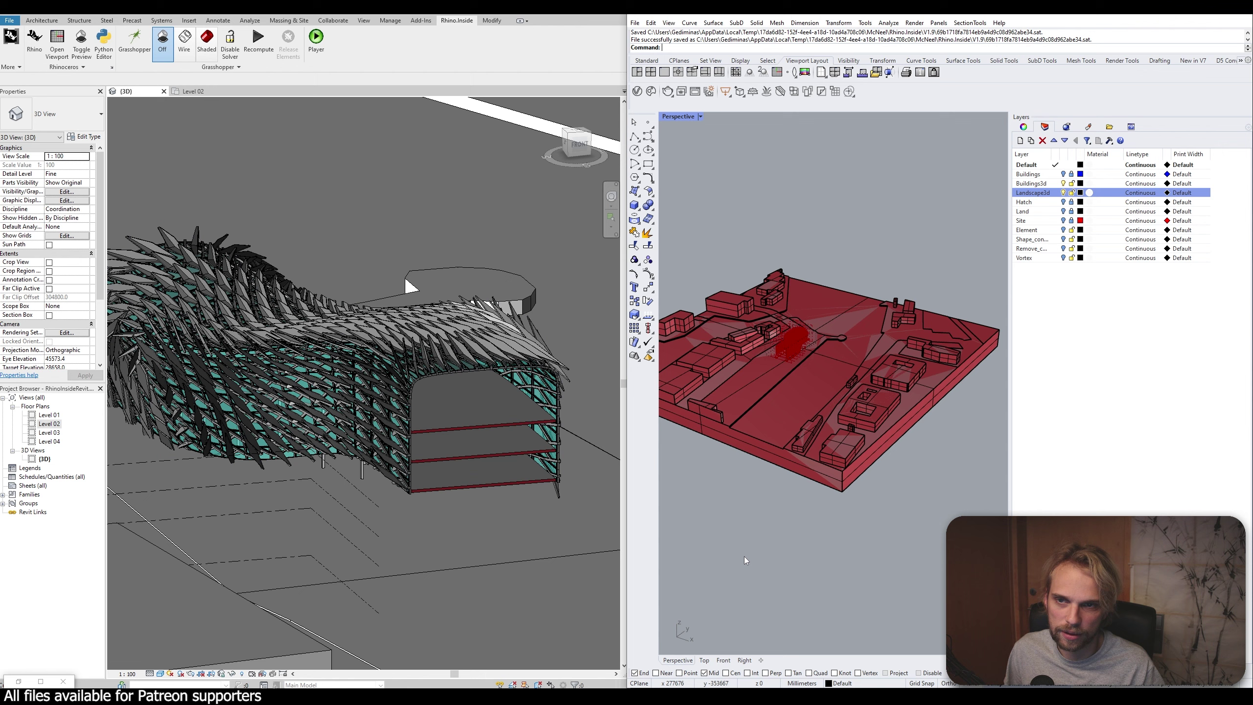
Bring the Grasshopper definition back on screen, look over its facade part and maximise the Rhino window behind it
left_click(18, 681)
scroll(863, 421, "down", 5)
scroll(856, 447, "up", 8)
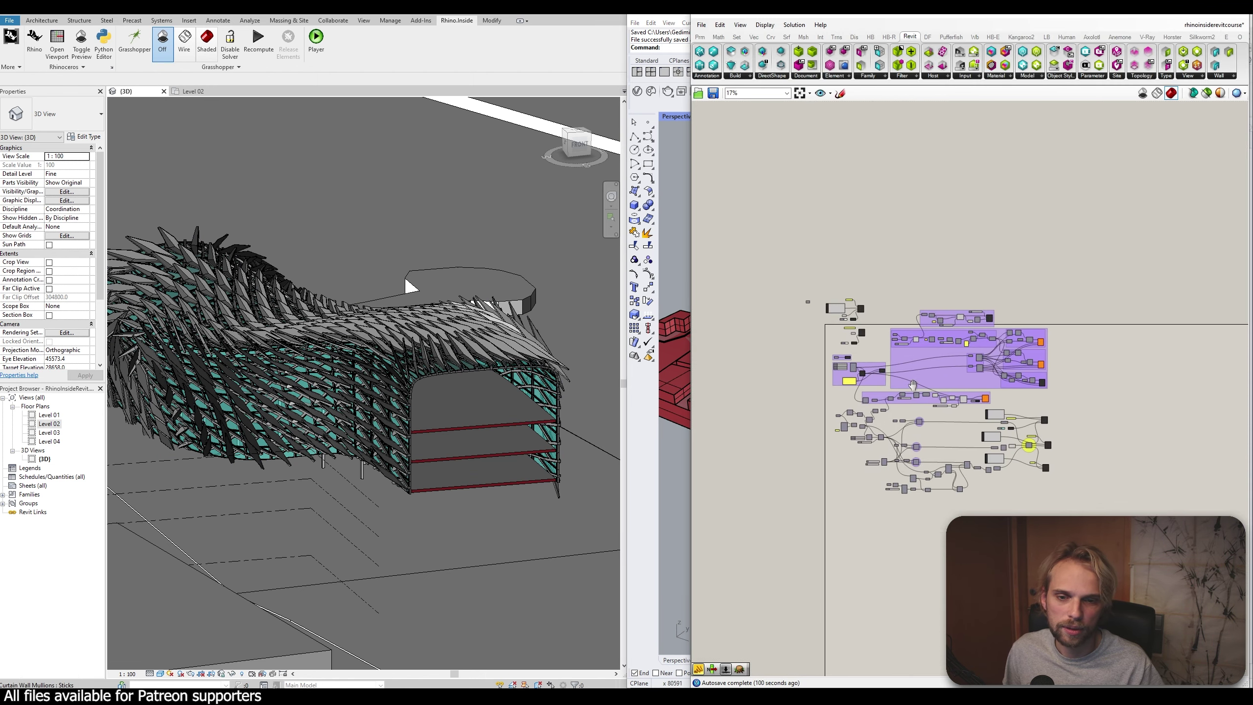
right_click_drag(939, 437, 1018, 321)
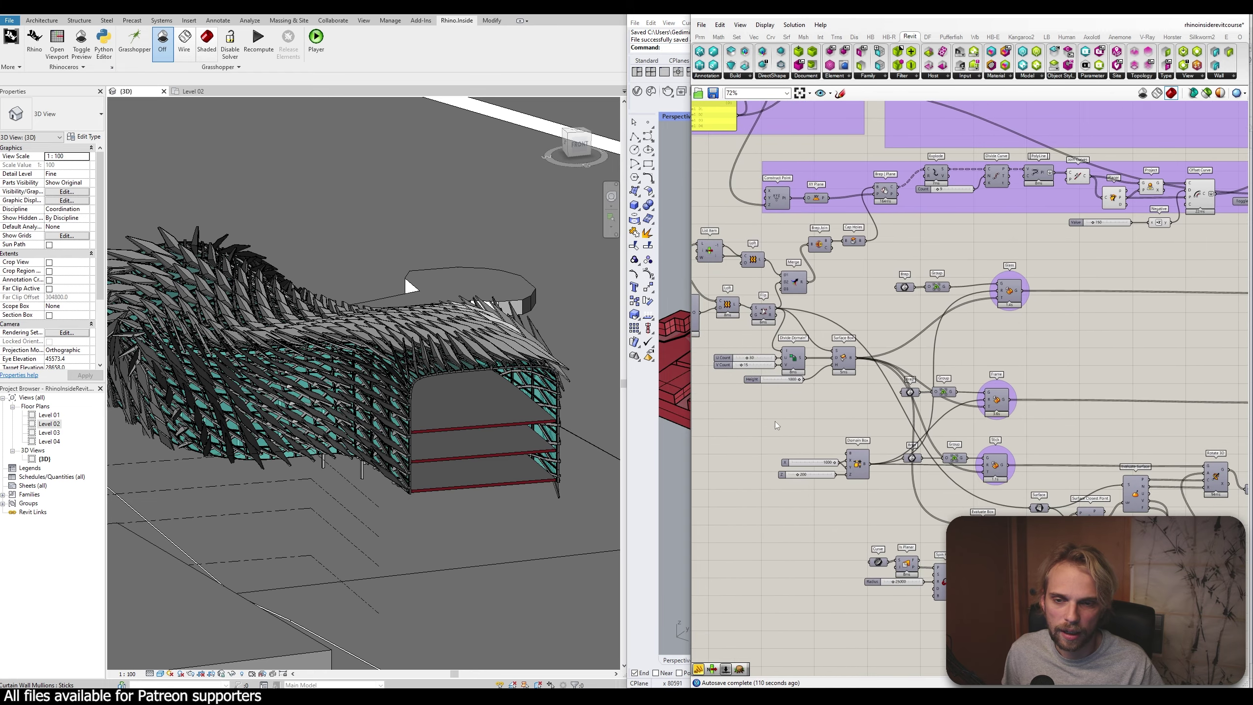
right_click_drag(819, 446, 991, 357)
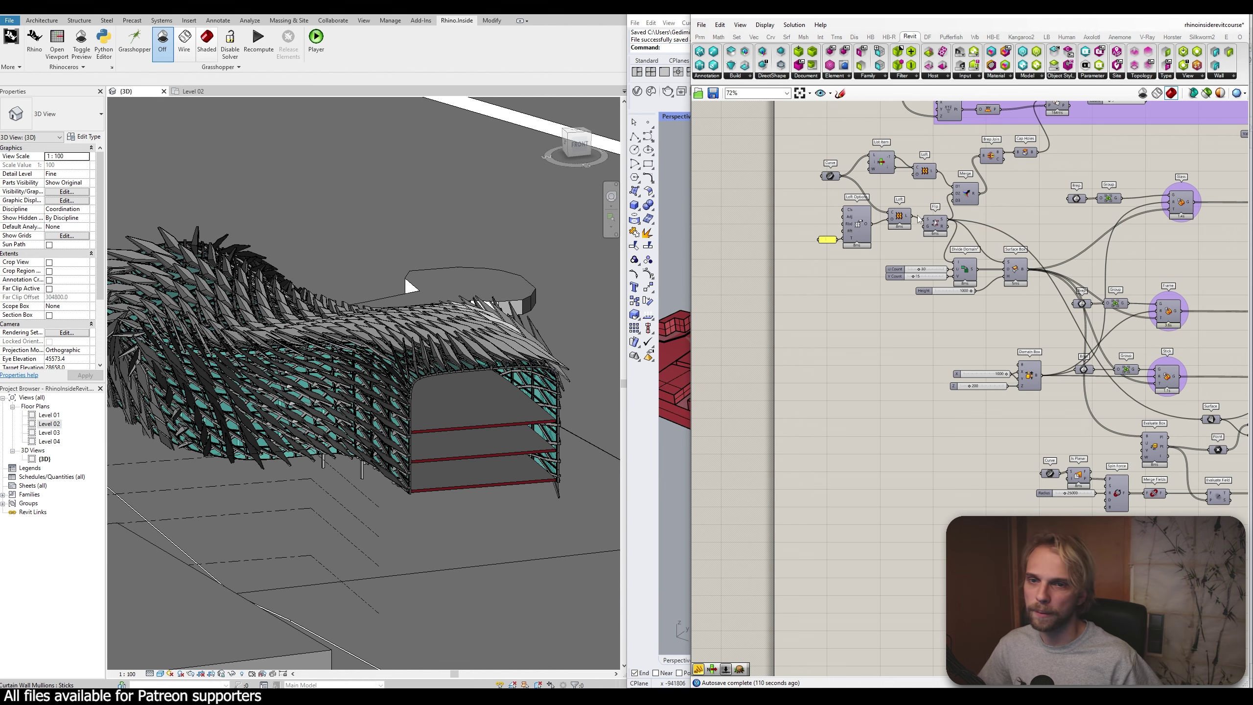
left_click_drag(679, 16, 80, 57)
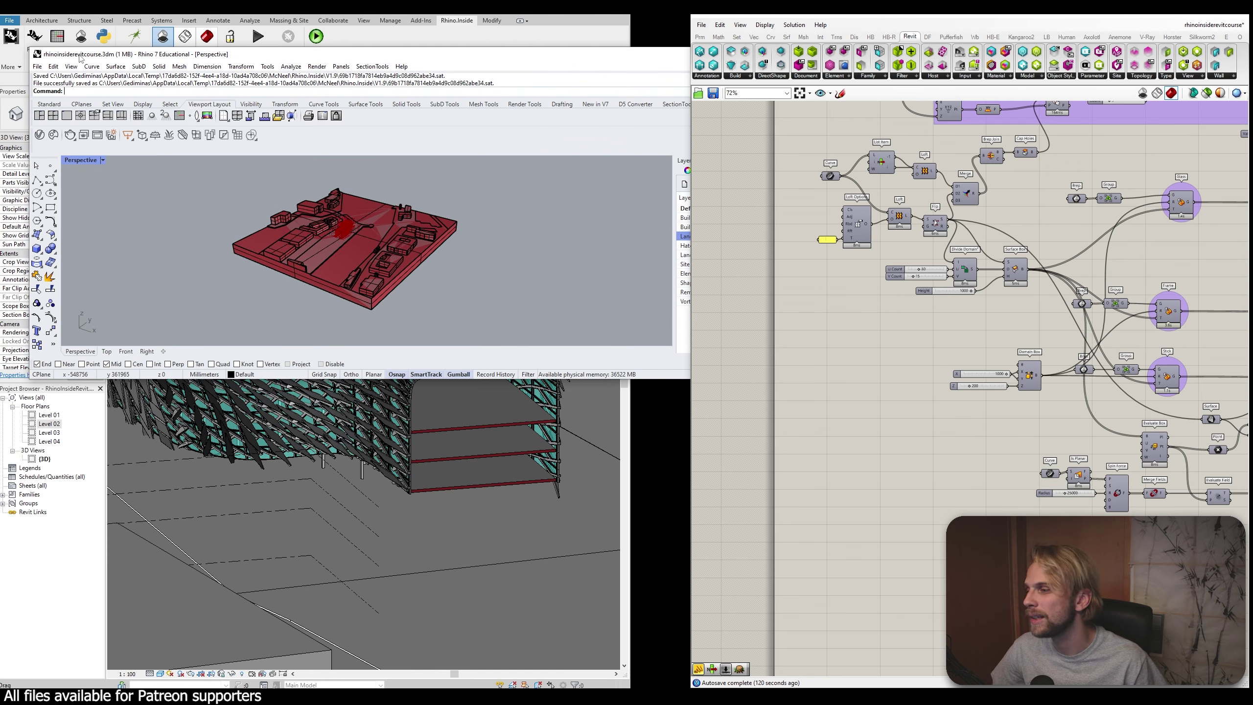
left_click_drag(513, 66, 373, 100)
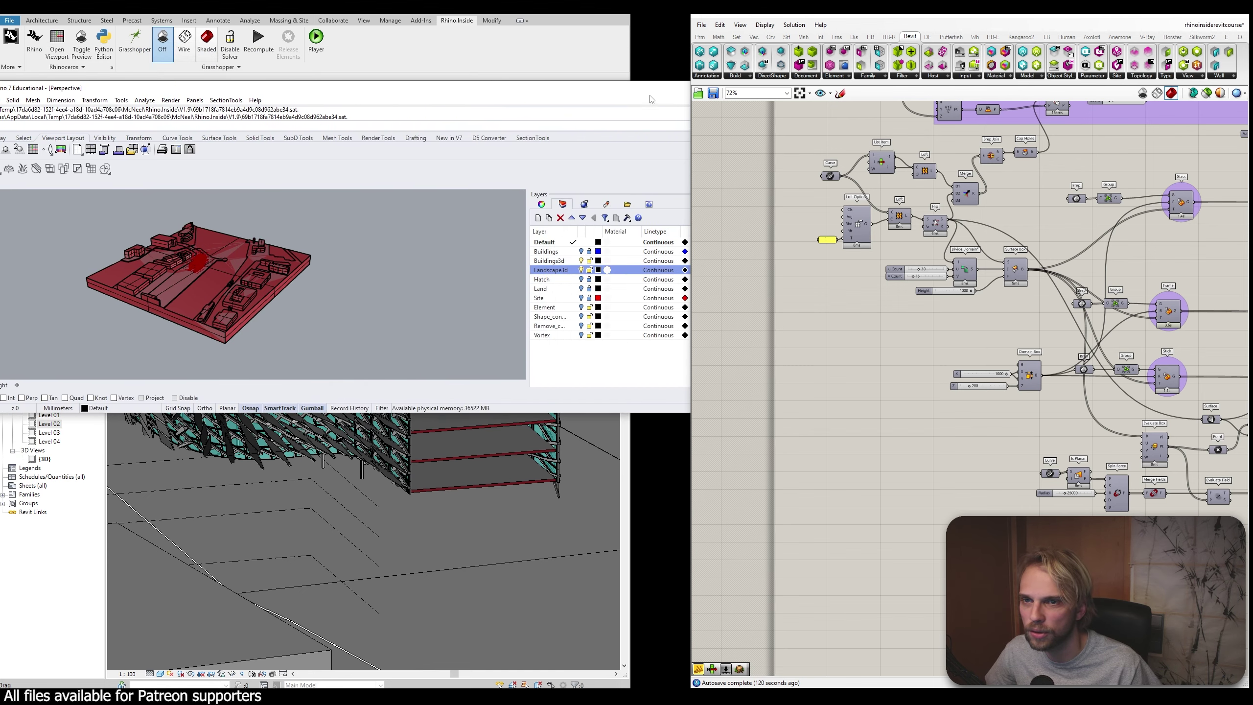
left_click_drag(651, 100, 536, 160)
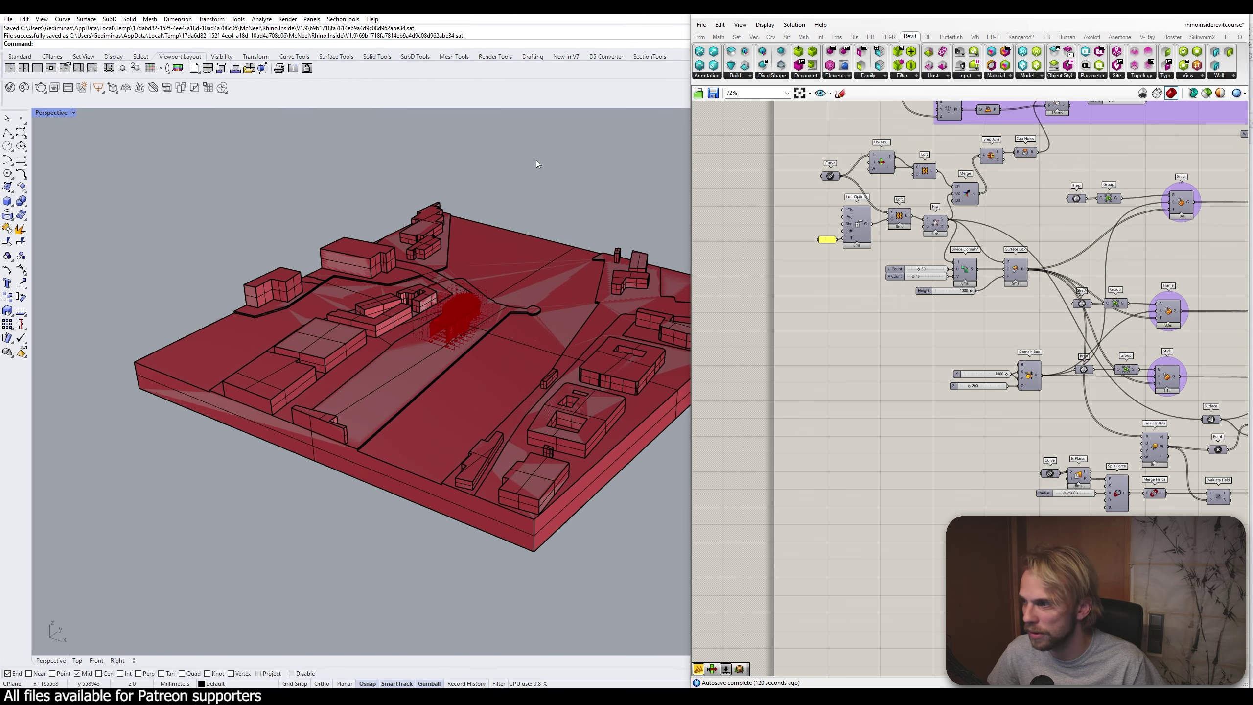
Turn off the Landscape3d and Buildings3d layers in Rhino and bring Grasshopper back
left_click(1188, 16)
left_click(1063, 189)
left_click(1063, 179)
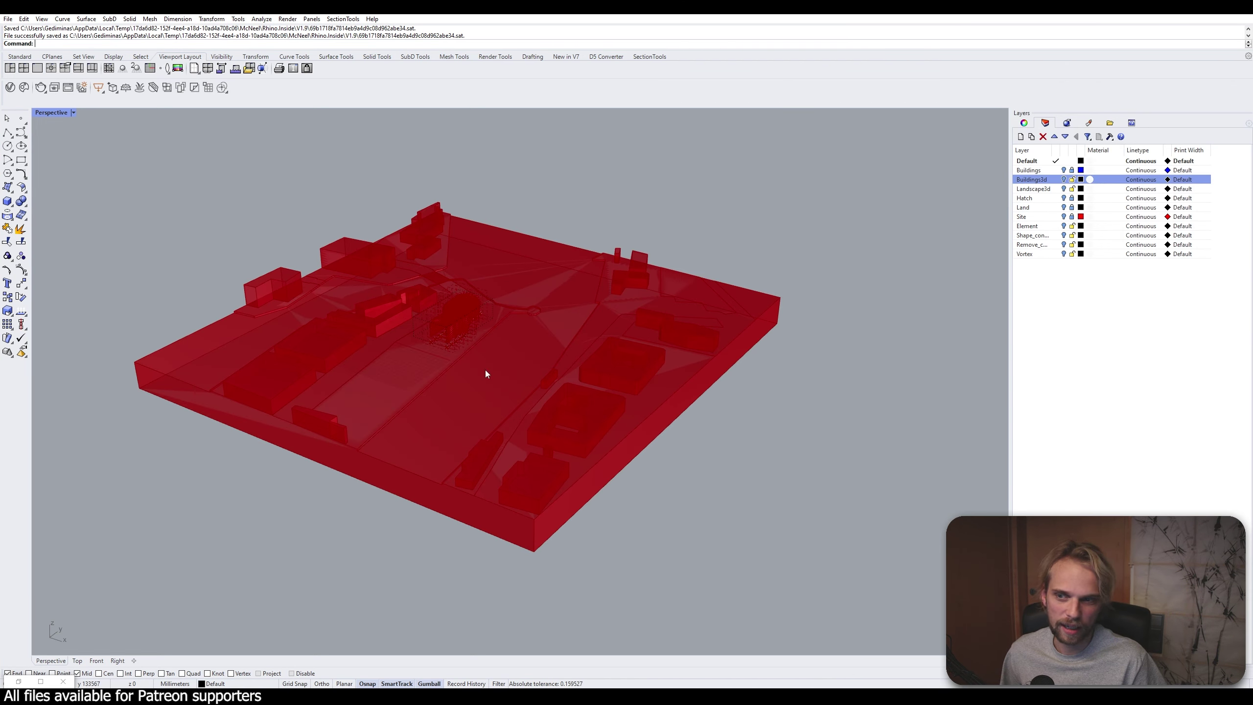
left_click(19, 682)
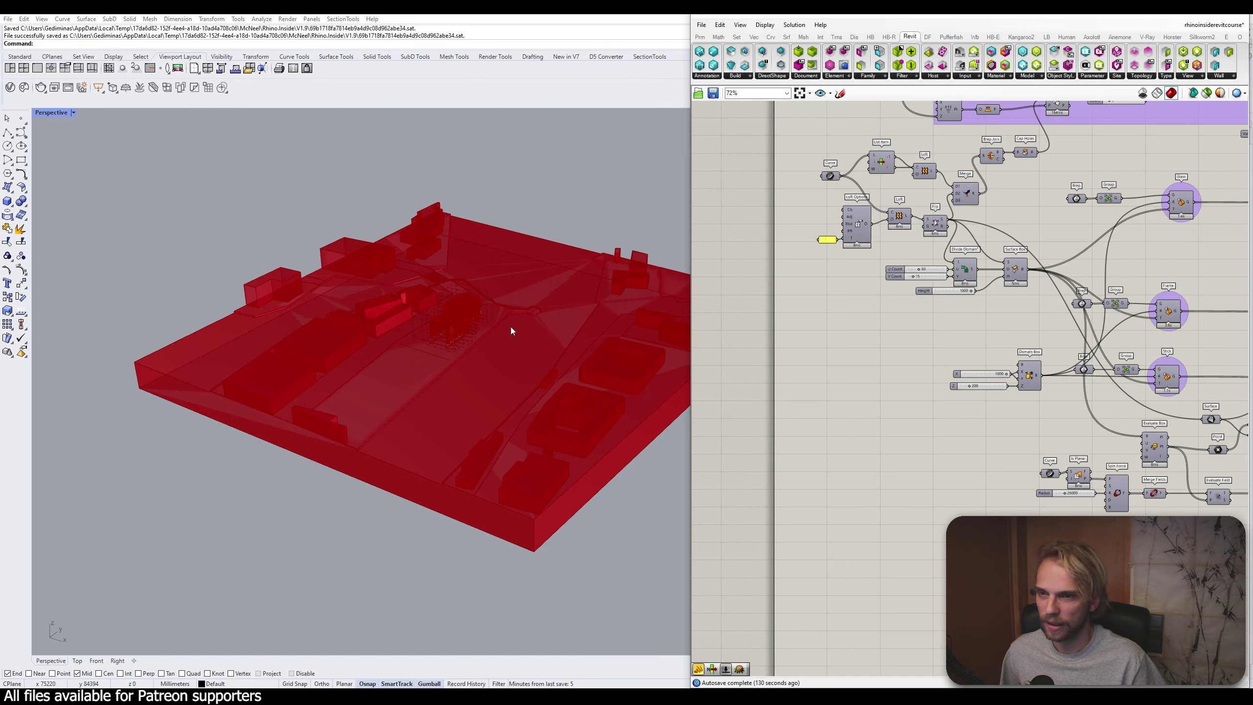
Disable the preview of the Grasshopper components for the landscape and the surrounding buildings
right_click_drag(921, 185, 920, 432)
scroll(920, 432, "down", 5)
left_click_drag(941, 190, 845, 320)
middle_click(834, 336)
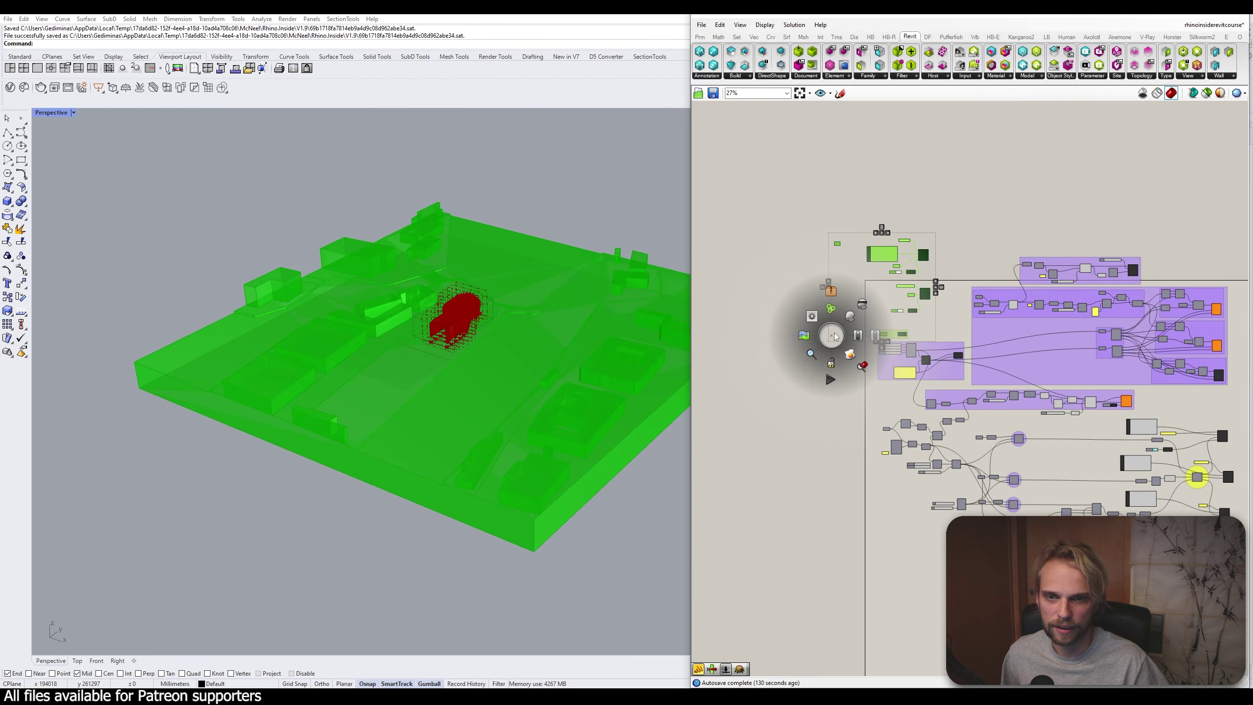
left_click(862, 304)
Bake the floor slabs from the Add Floor component into Rhino and select the three slabs one after another to check them
scroll(430, 337, "up", 5)
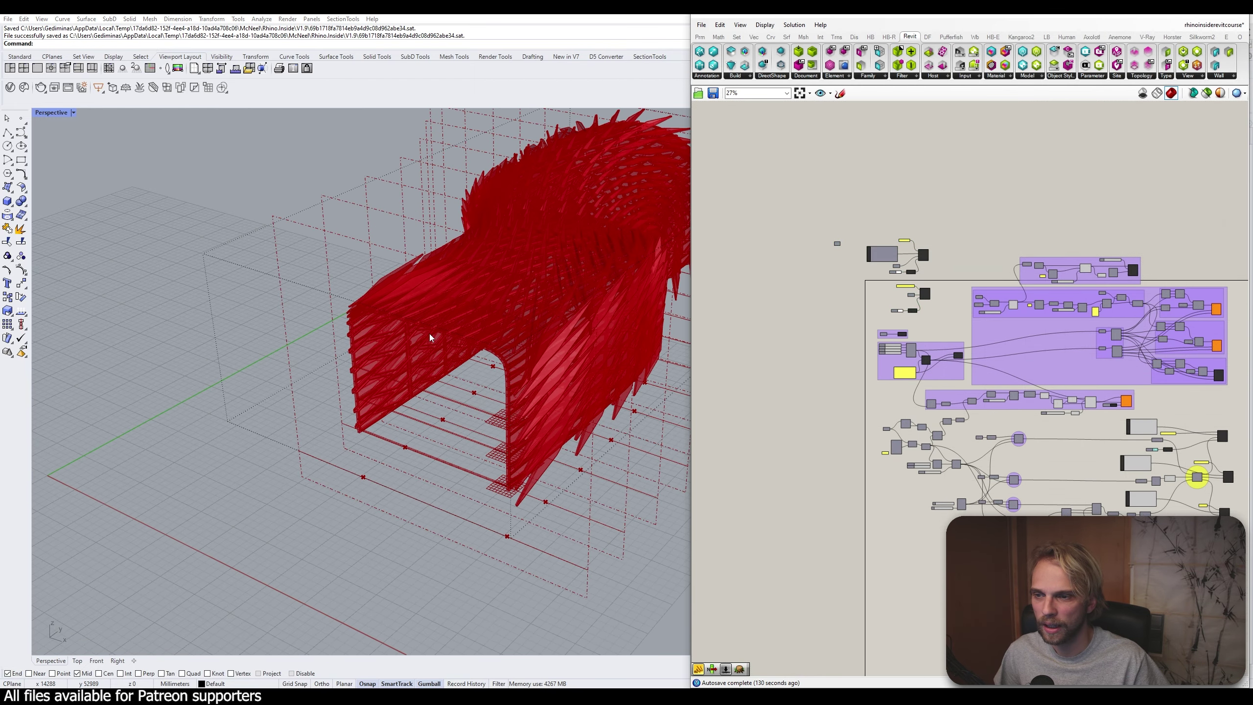
scroll(869, 383, "up", 5)
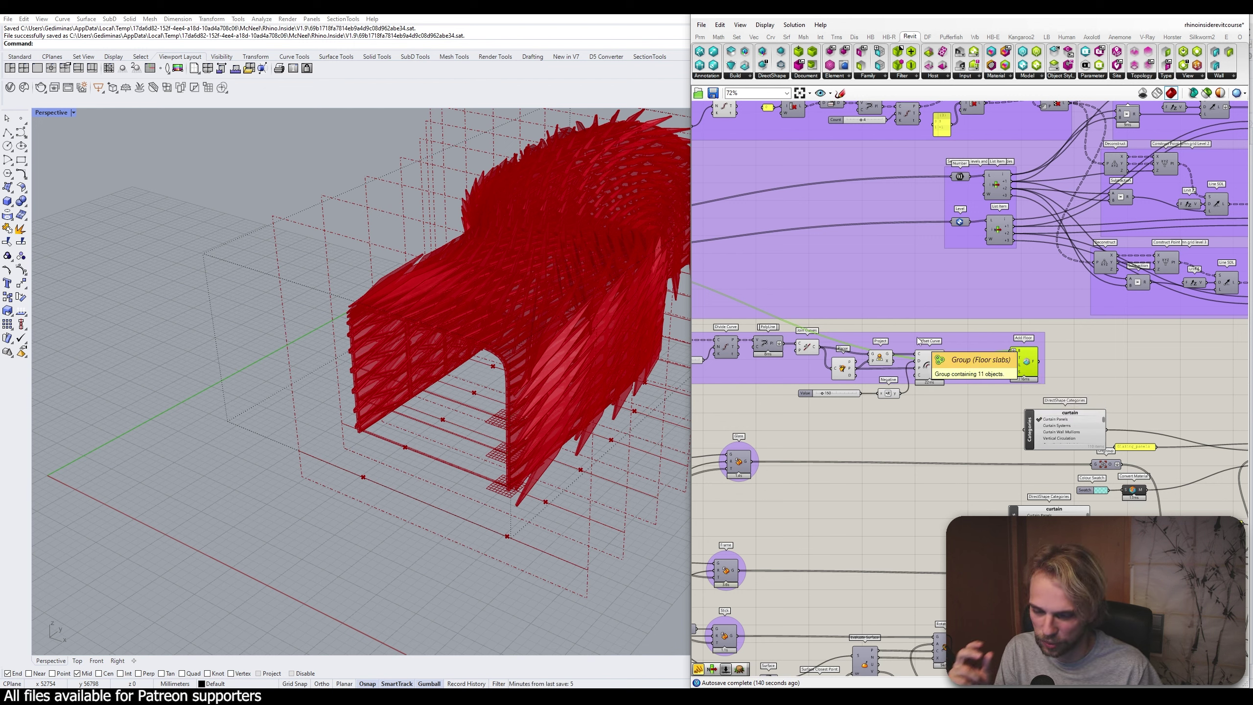
scroll(1041, 369, "up", 3)
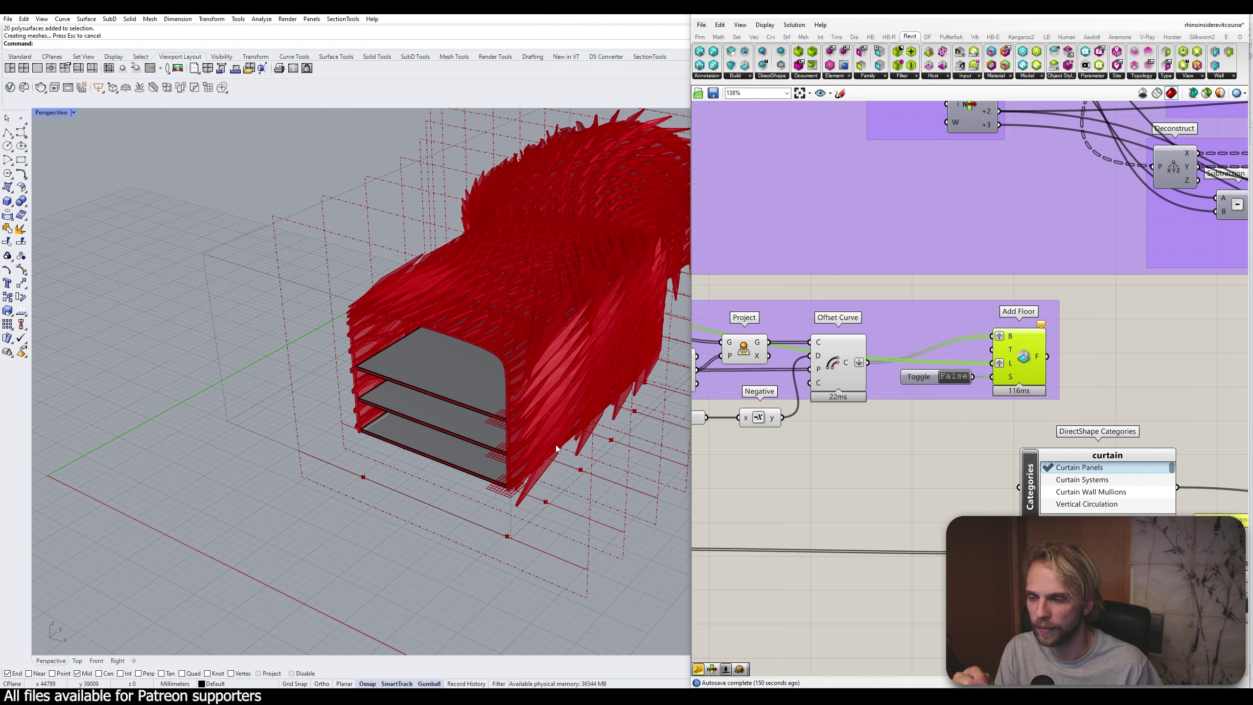
left_click(422, 387)
left_click(423, 412)
left_click(419, 447)
left_click(361, 487)
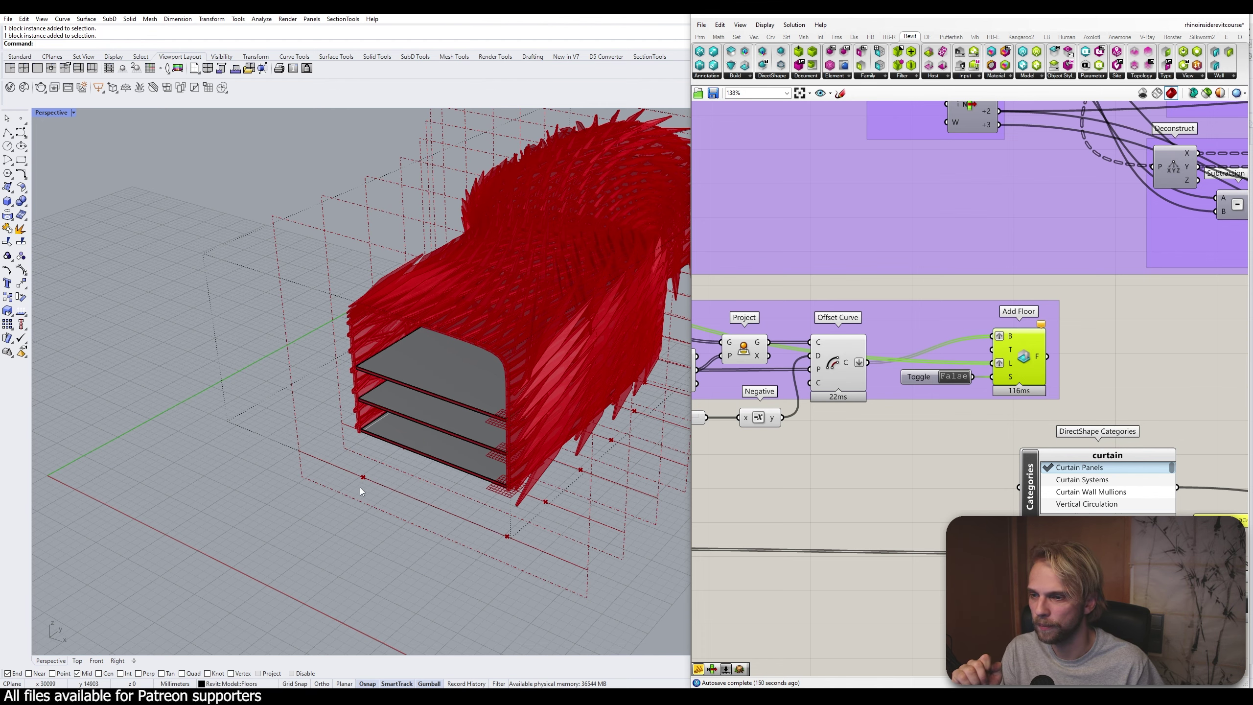
scroll(896, 374, "down", 1)
scroll(895, 370, "down", 10)
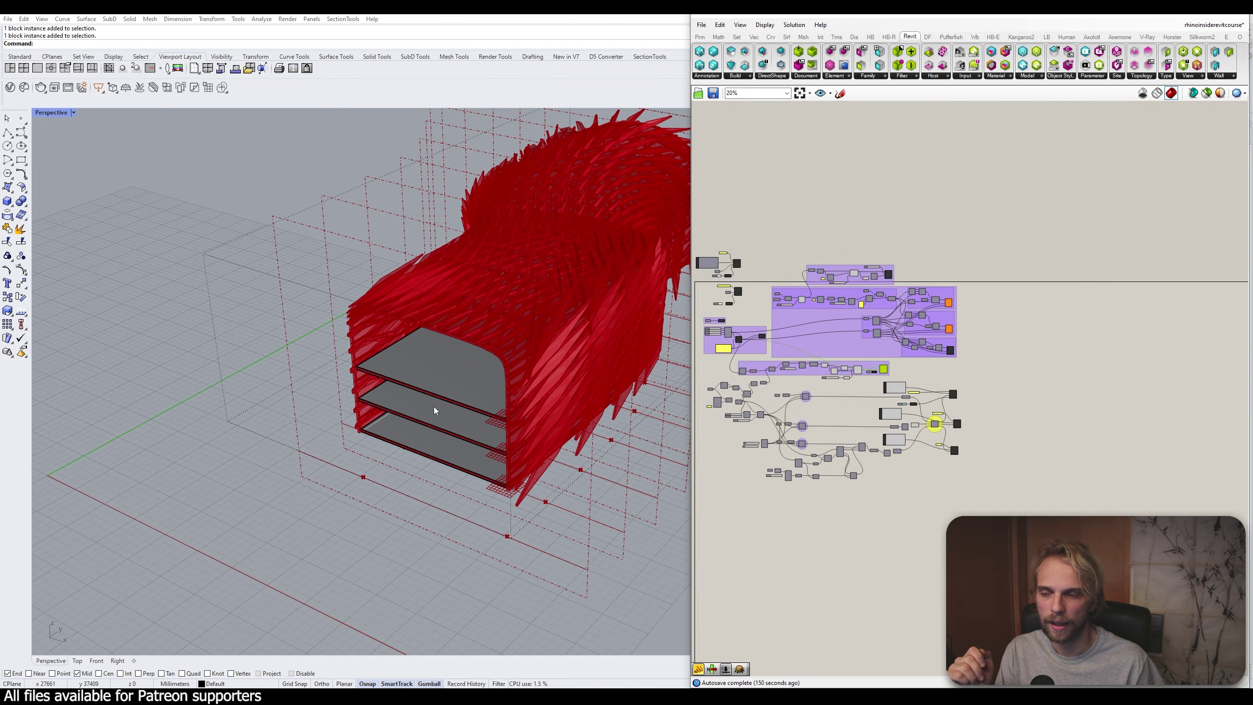
Bake the capped building volume from the Cap Holes component into Rhino
scroll(351, 370, "up", 5)
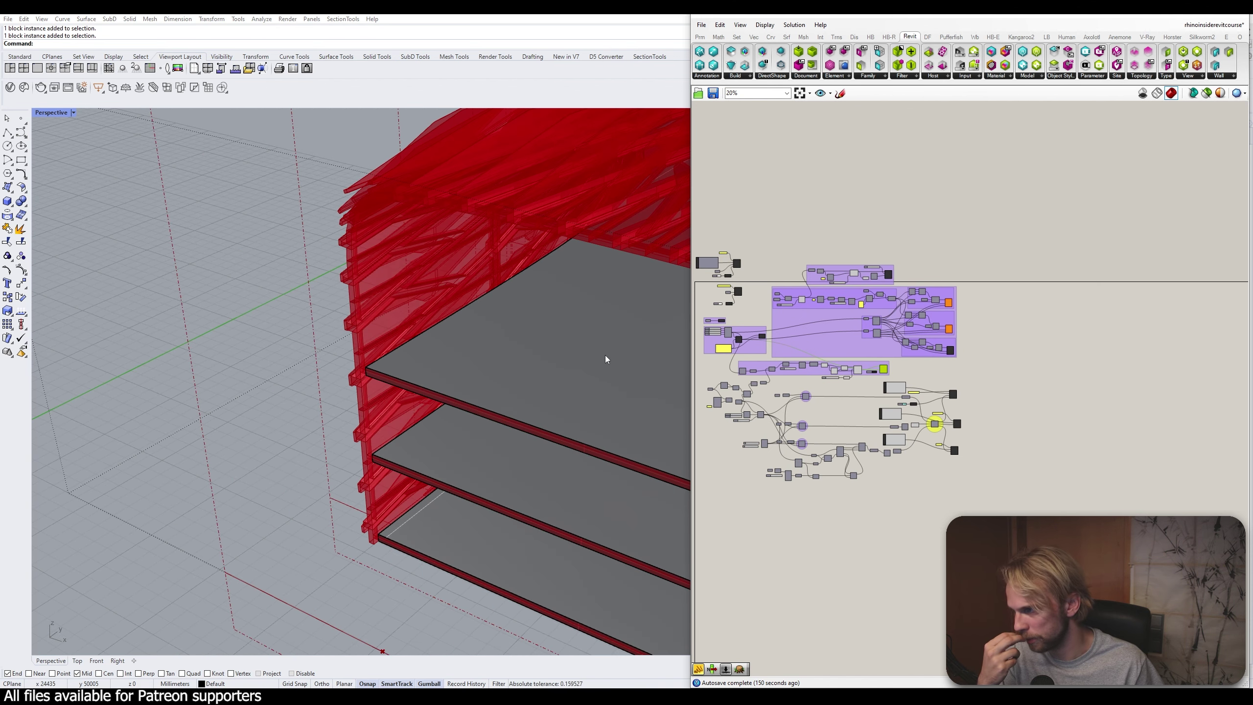
scroll(607, 358, "down", 3)
right_click_drag(607, 358, 269, 342)
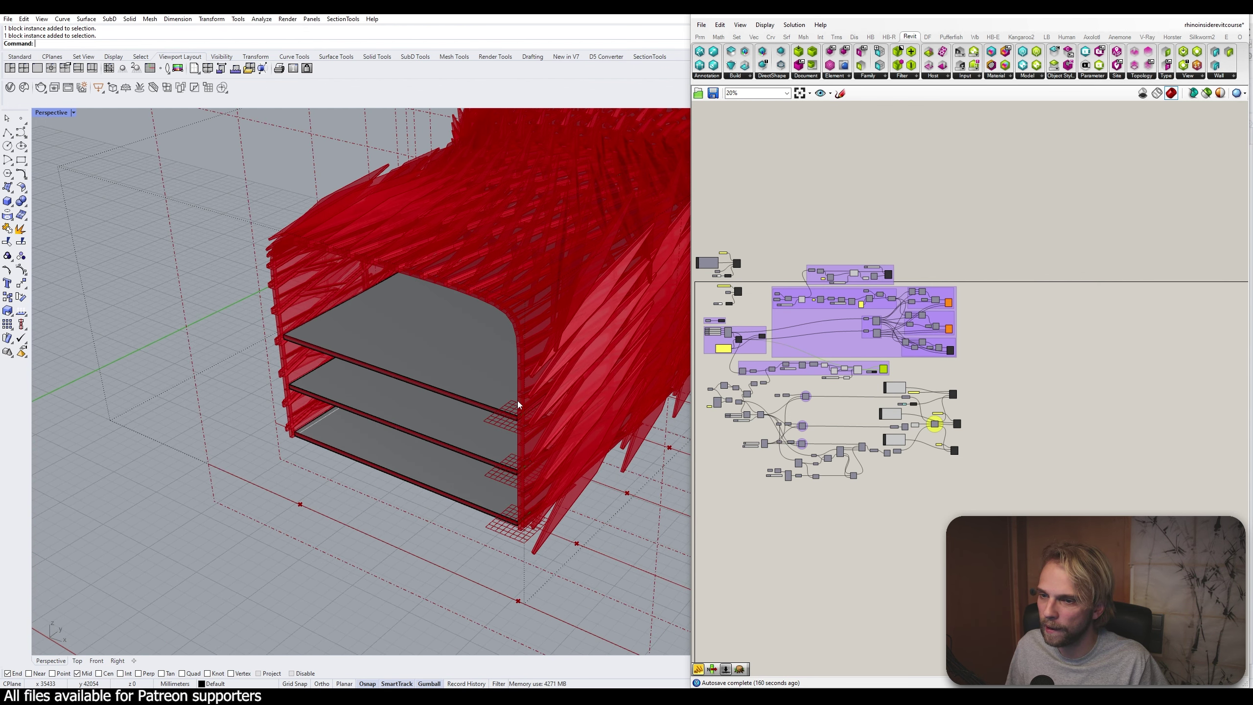
scroll(732, 405, "up", 5)
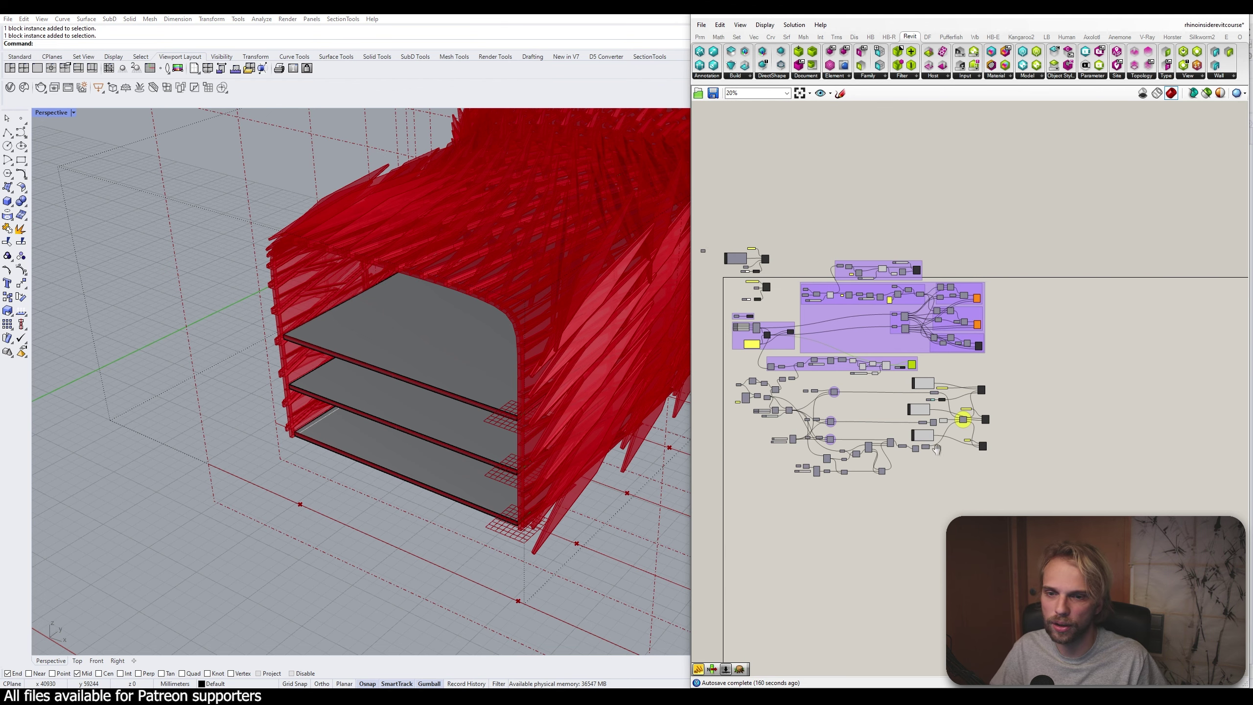
scroll(886, 289, "up", 5)
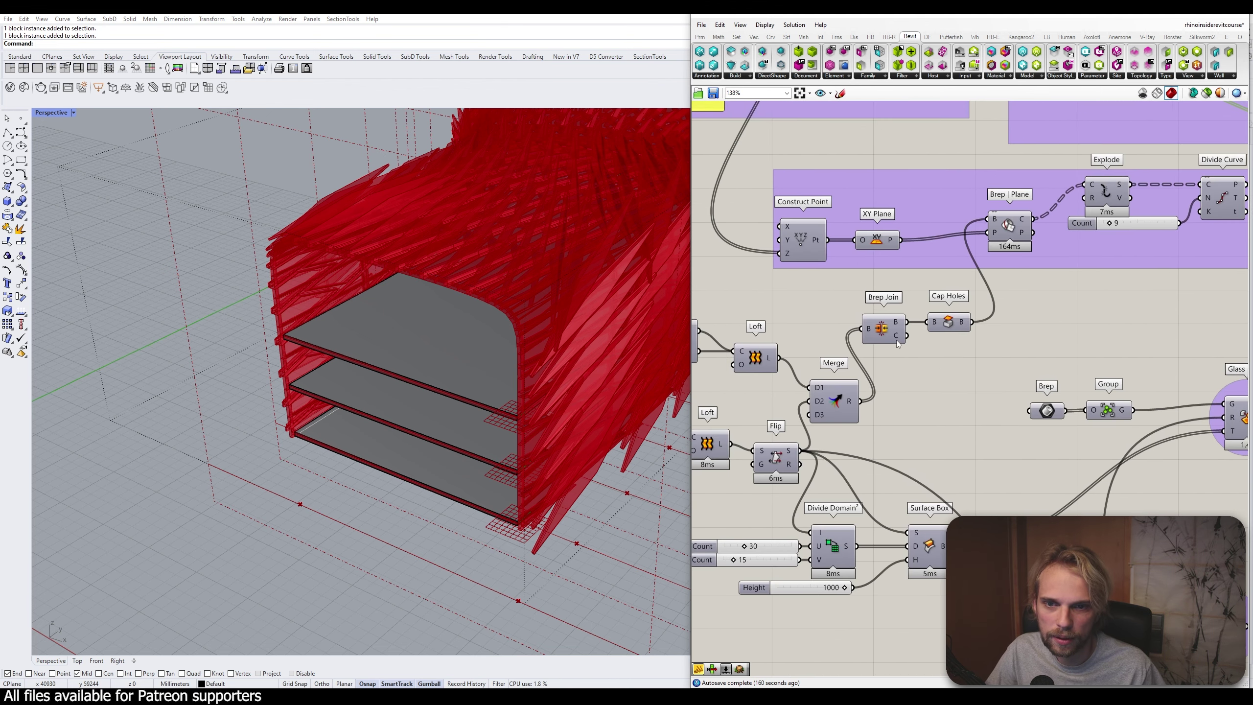
left_click_drag(988, 322, 997, 321)
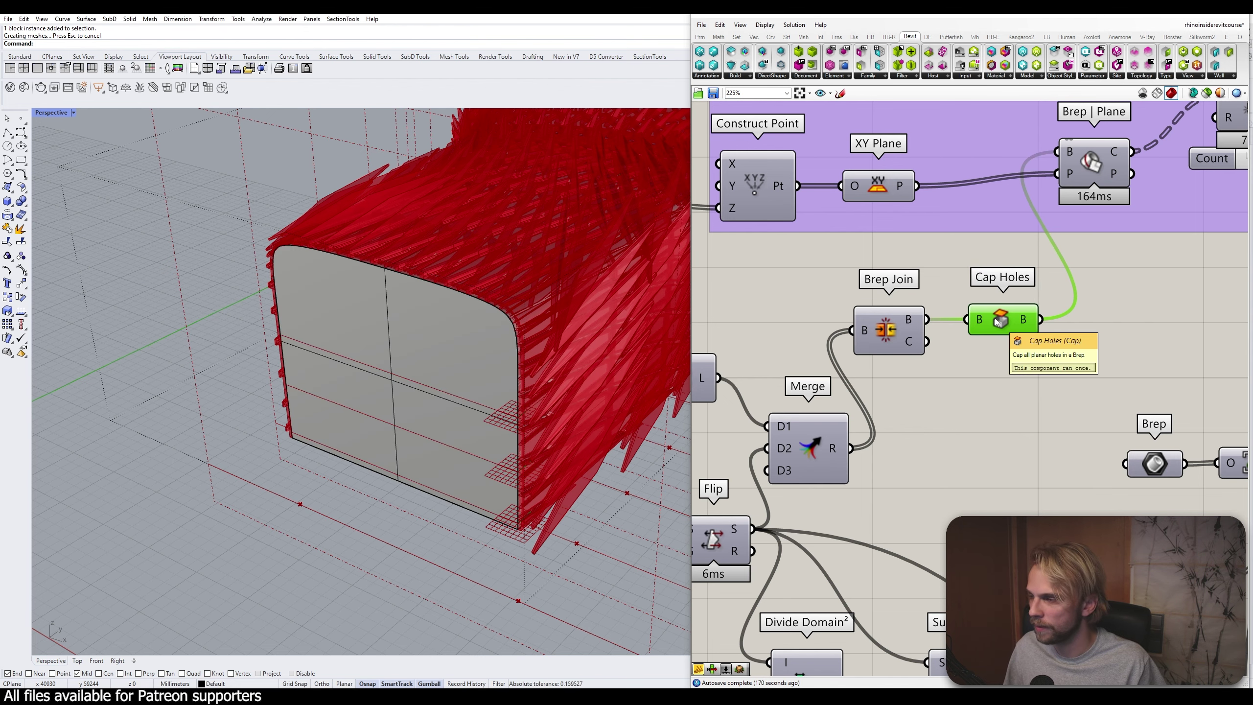
left_click(881, 407)
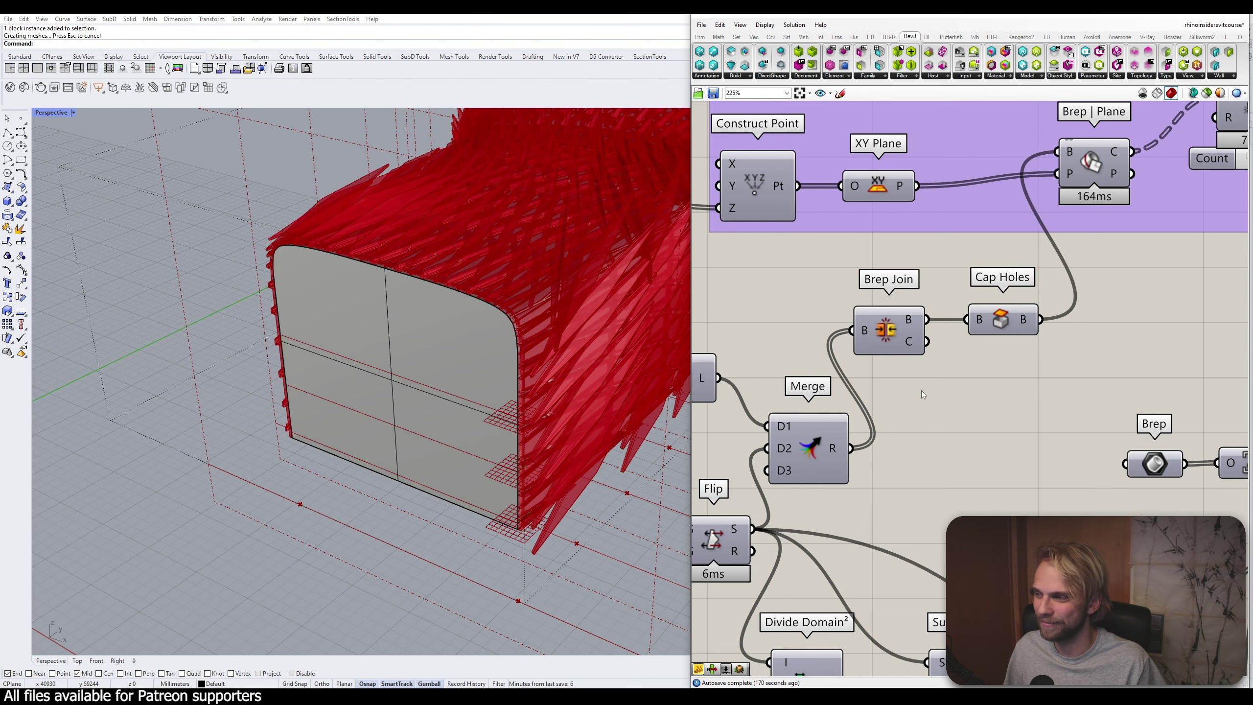
scroll(921, 394, "down", 2)
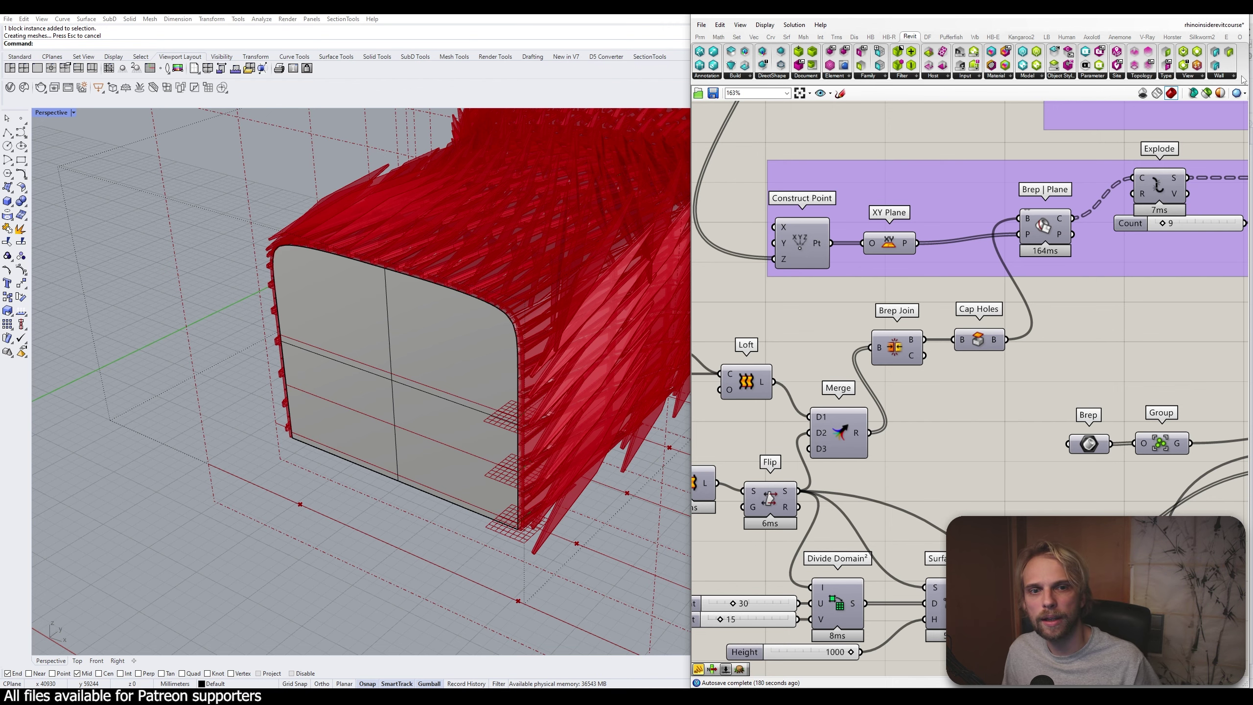
Hide the preview of the whole Grasshopper definition and minimise Grasshopper to expose the full Rhino viewport
scroll(1011, 264, "down", 10)
right_click_drag(1094, 312, 881, 319)
left_click_drag(1077, 448, 725, 138)
middle_click(938, 220)
left_click(939, 220)
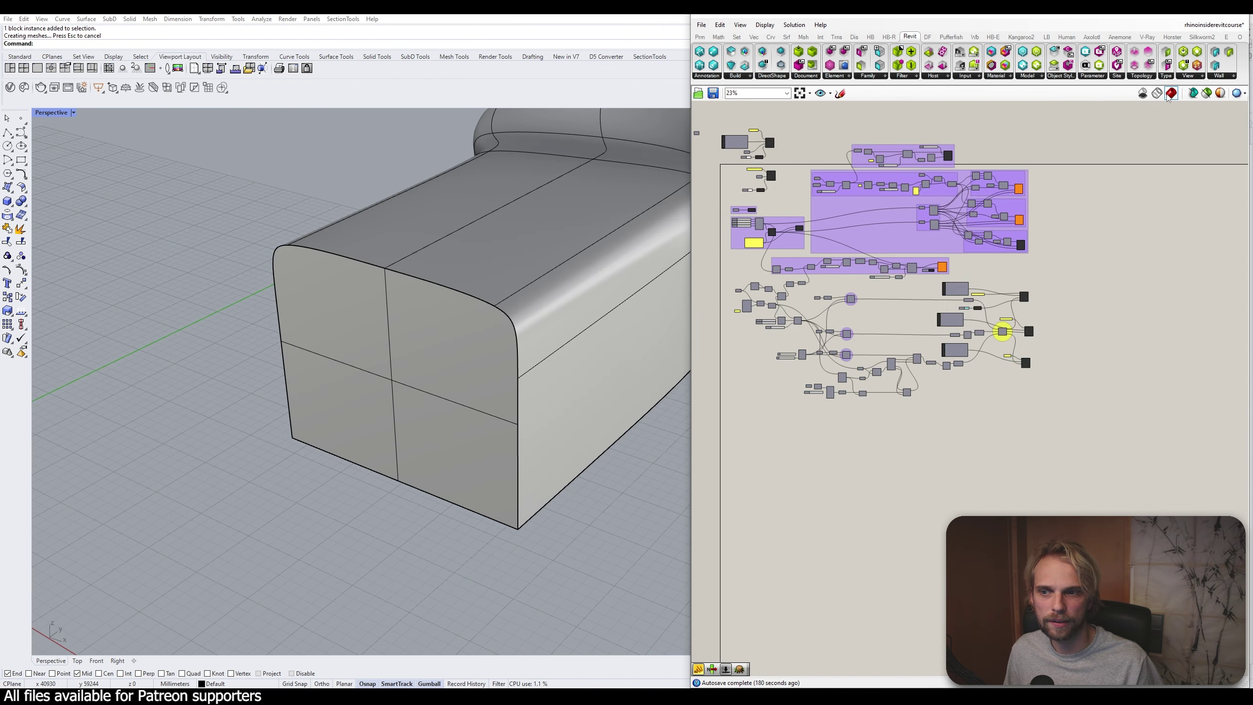
left_click(1202, 14)
right_click_drag(585, 313, 710, 351)
scroll(722, 377, "down", 8)
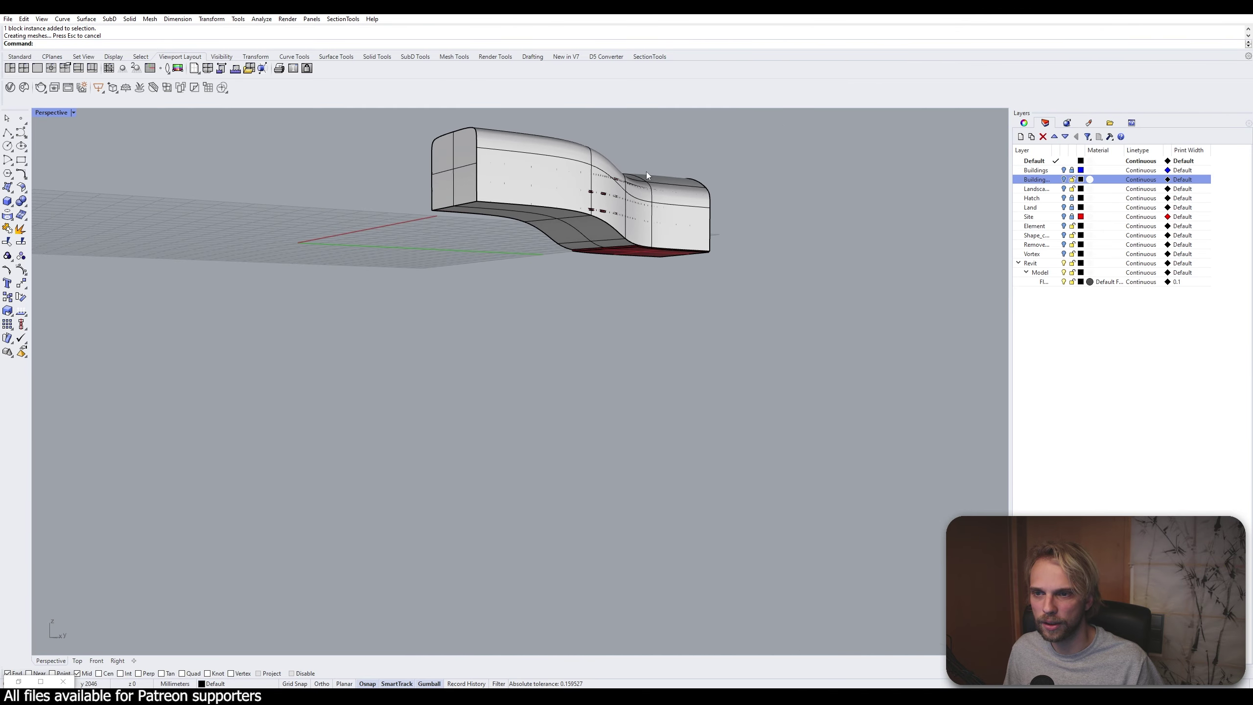
Set the Perspective viewport to the Ghosted display mode and zoom to the selected building volume
scroll(555, 279, "up", 5)
right_click_drag(628, 336, 693, 343)
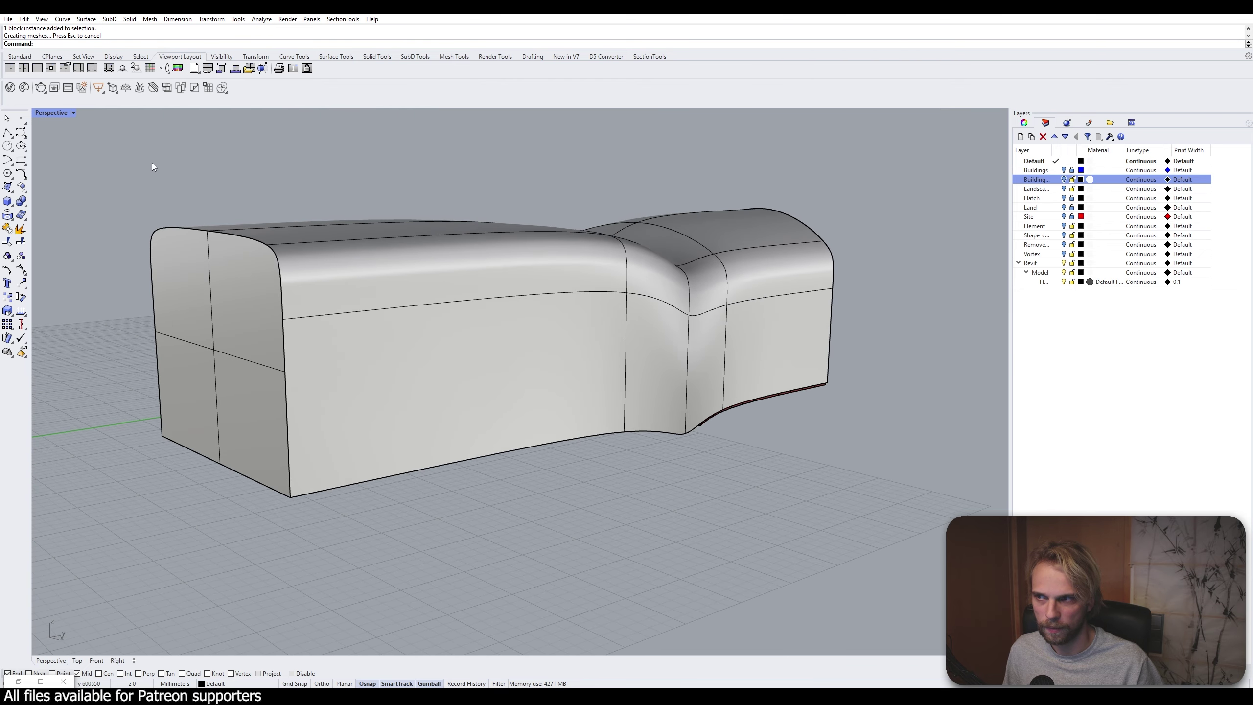
left_click(55, 113)
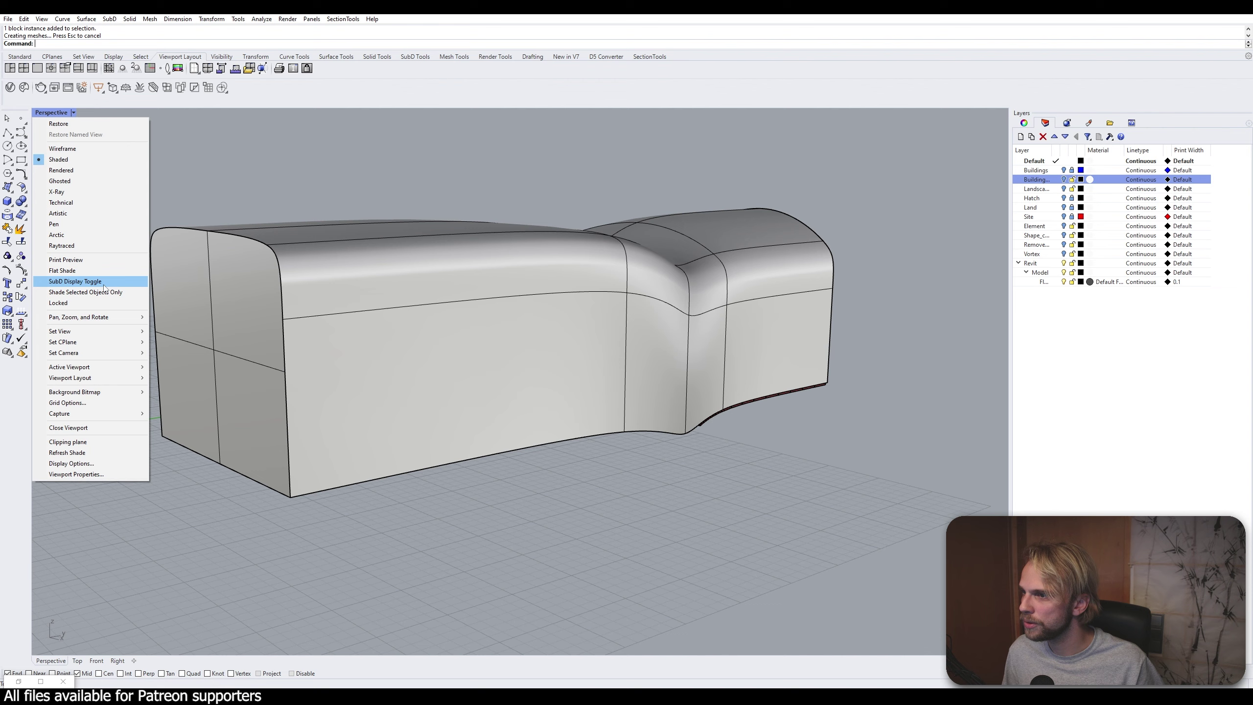
left_click(91, 181)
right_click_drag(316, 434, 484, 442, "shift")
left_click(487, 328)
type("ZS")
key("Return")
key("Escape")
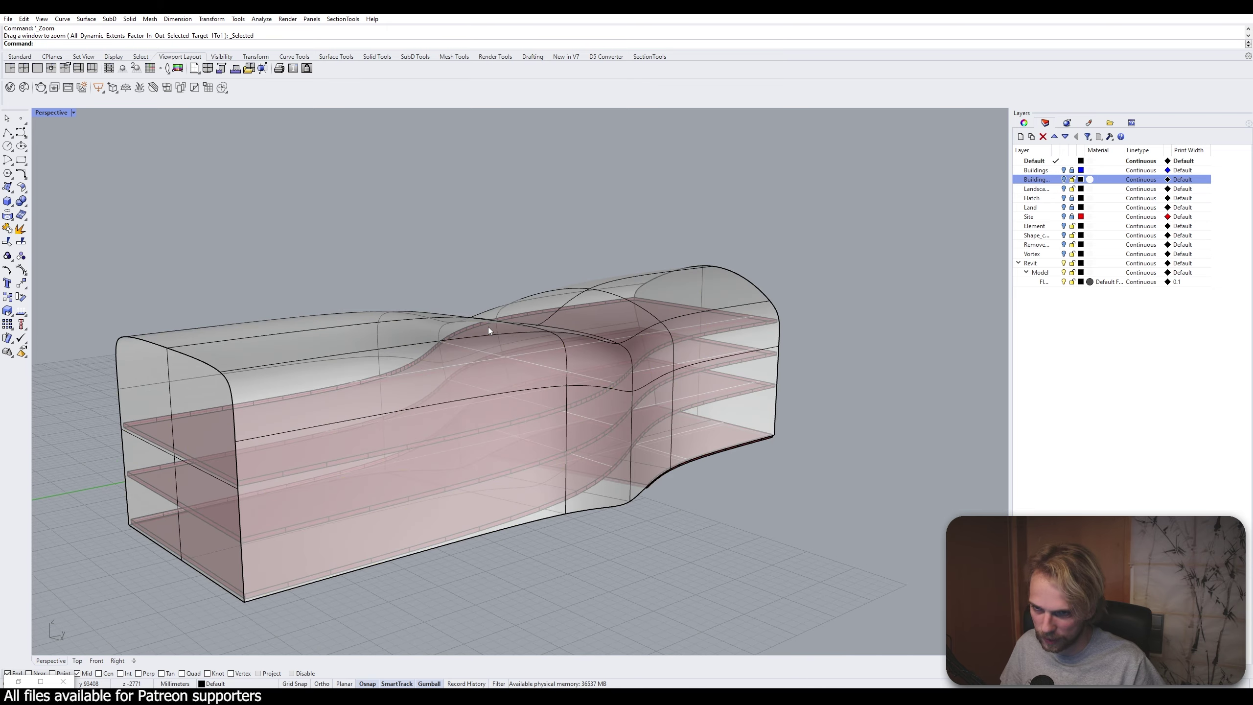
right_click_drag(487, 328, 241, 458)
scroll(321, 438, "up", 2)
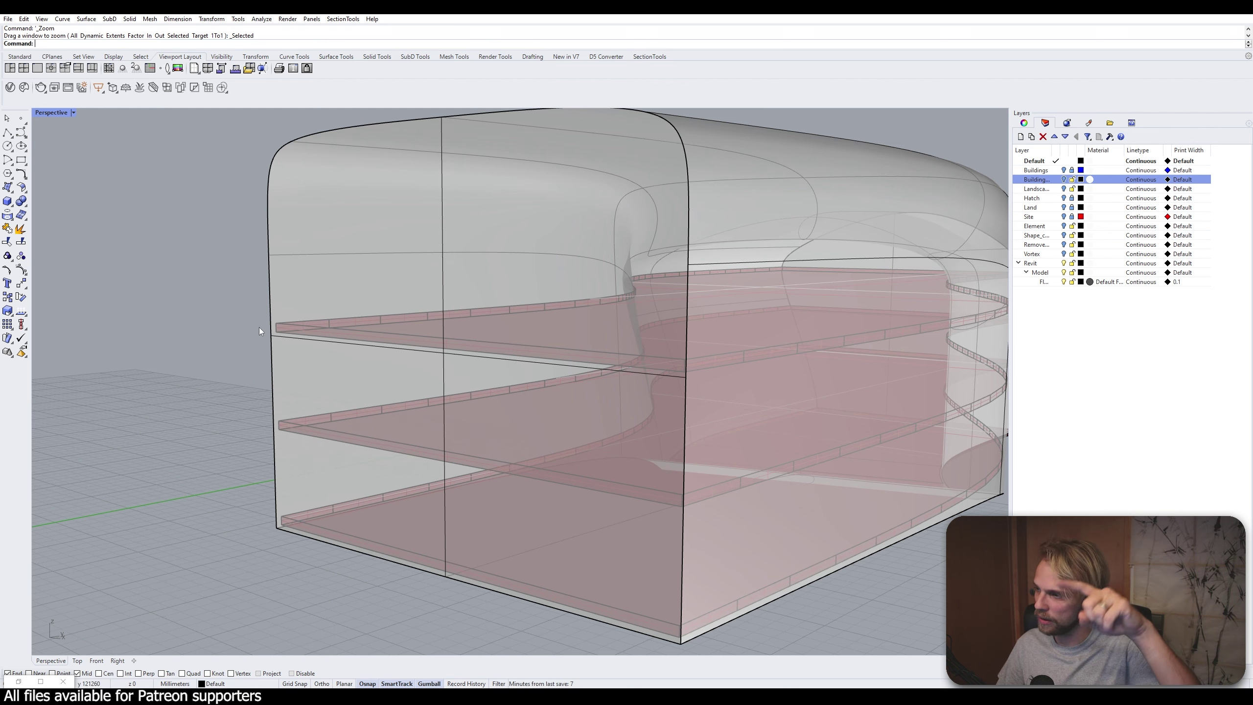
Try to sub-select the edge of the top slab inside its block at the building's flat-topped end
left_click(344, 328, "ctrl+shift")
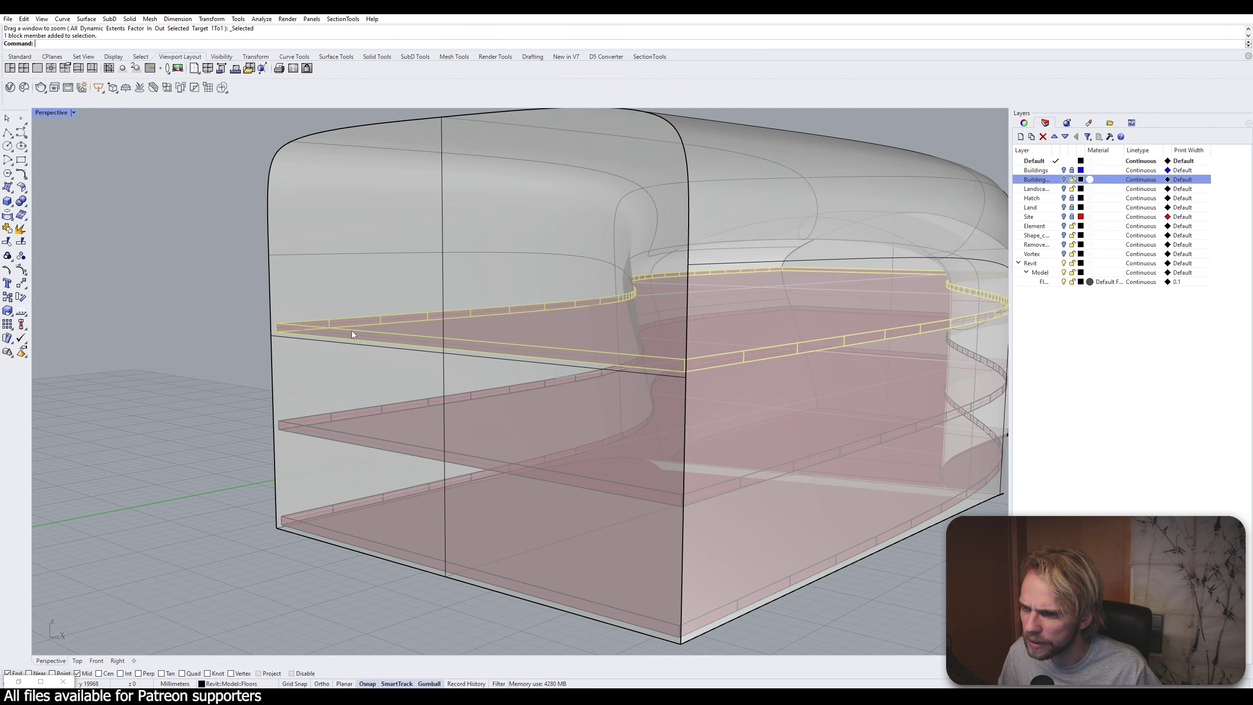
left_click(351, 331, "ctrl+shift")
left_click(357, 330, "ctrl+shift")
left_click(359, 329, "ctrl+shift")
left_click(358, 329, "ctrl+shift")
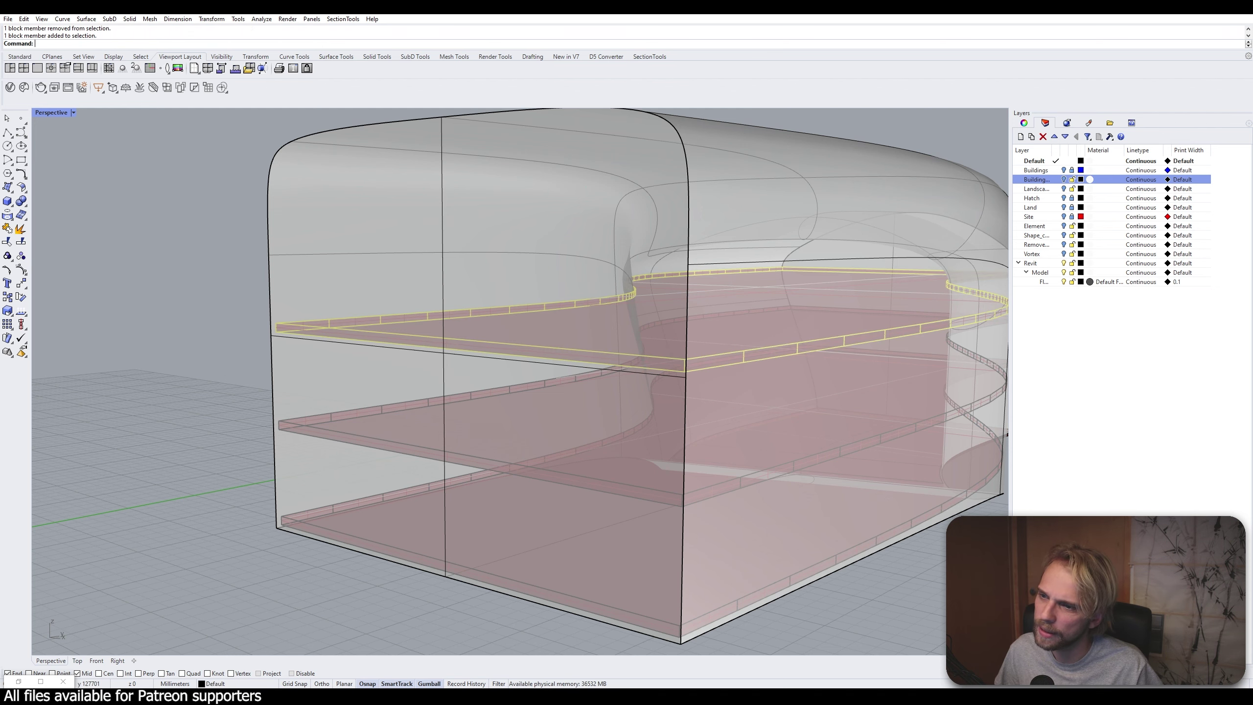
left_click(369, 330, "ctrl+shift")
left_click(370, 330, "ctrl+shift")
left_click(372, 330)
left_click(357, 294)
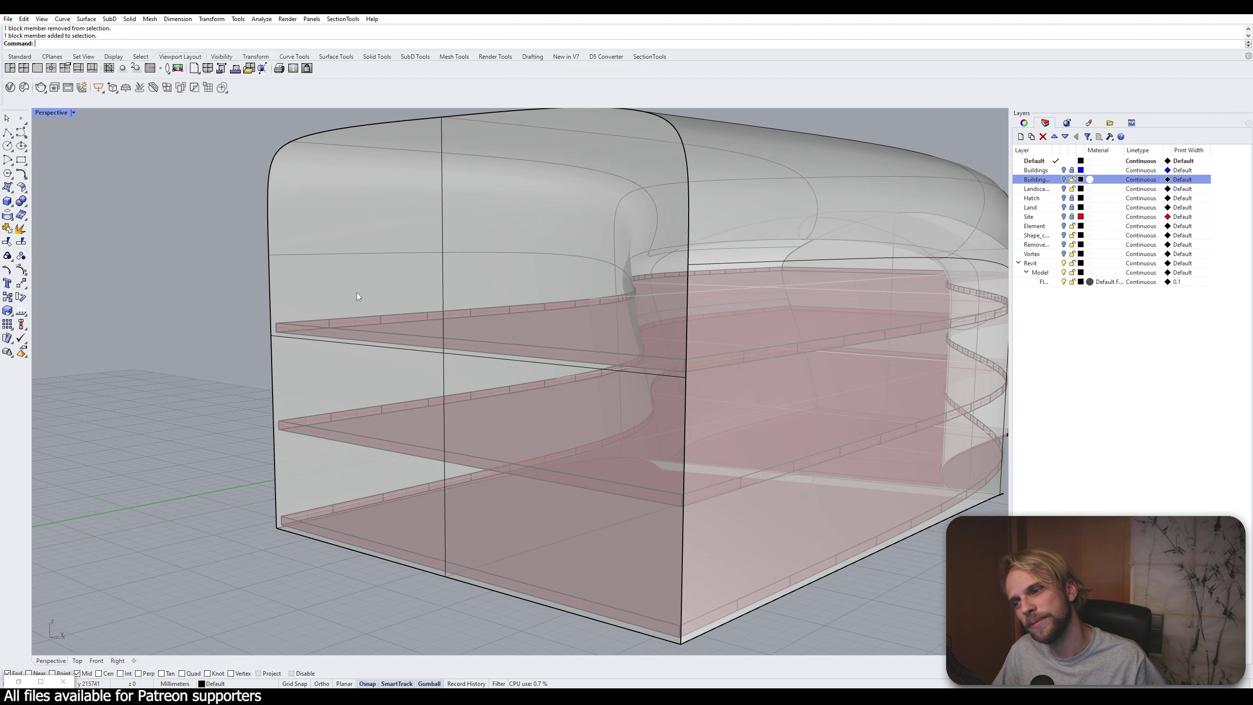
Draw a separate straight polyline along the upper end edge of each of the three slabs at the building's flat-topped end
left_click(20, 132)
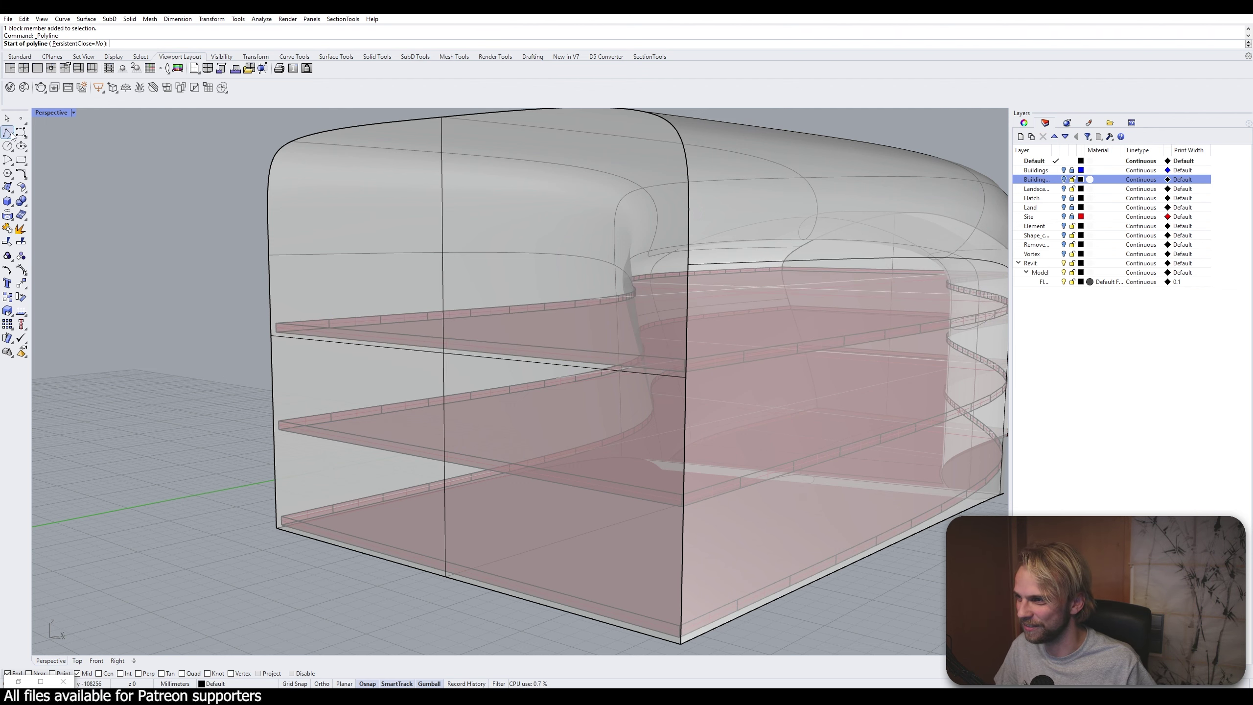
left_click(276, 324)
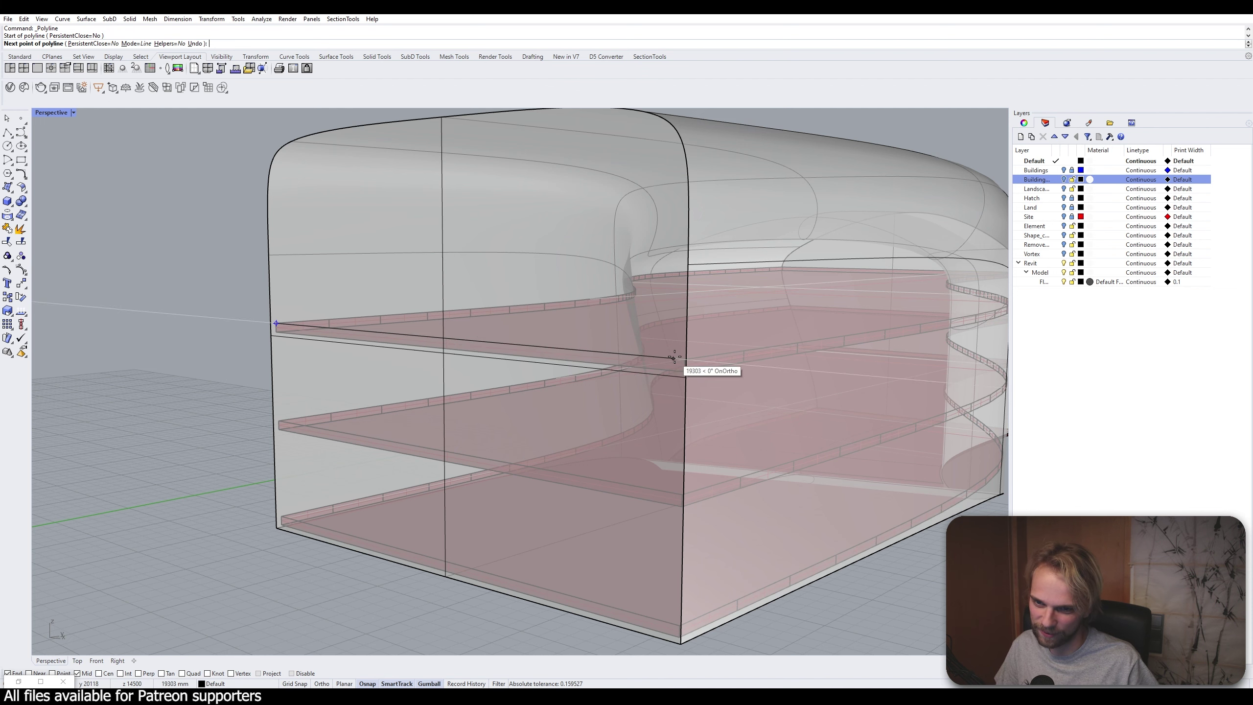
left_click(627, 363)
key("Escape")
key("Return")
left_click(280, 421)
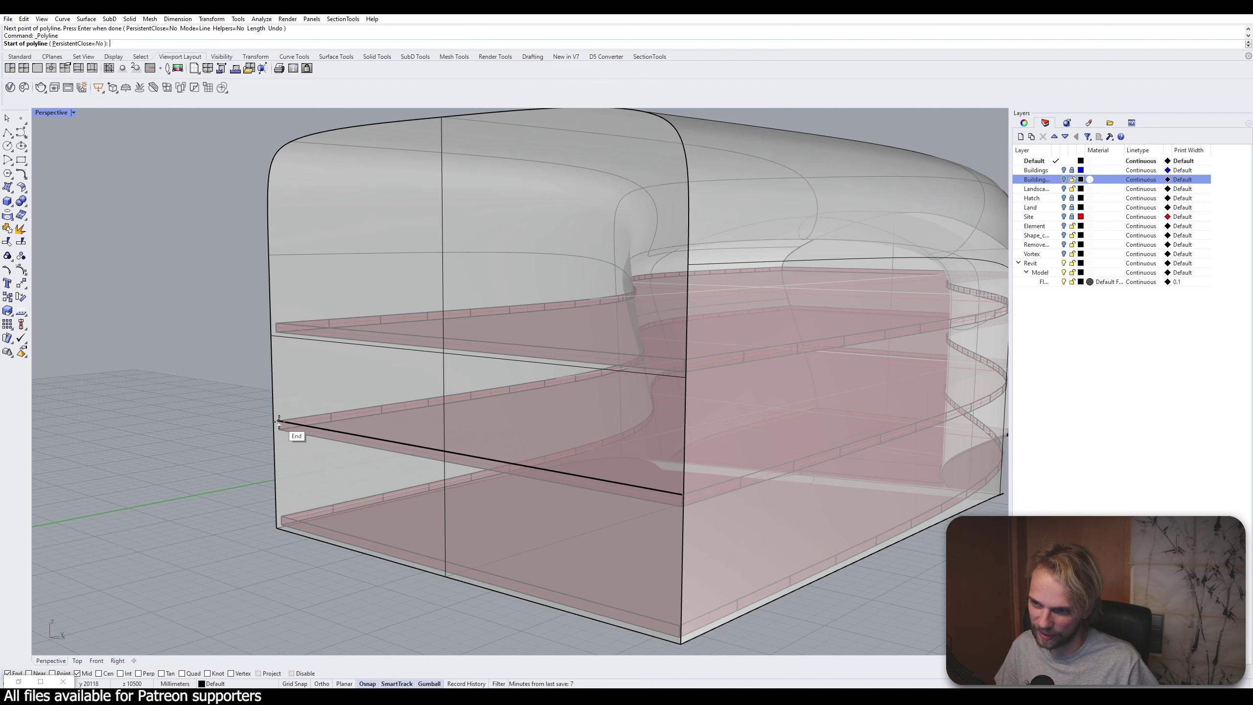
left_click(674, 492)
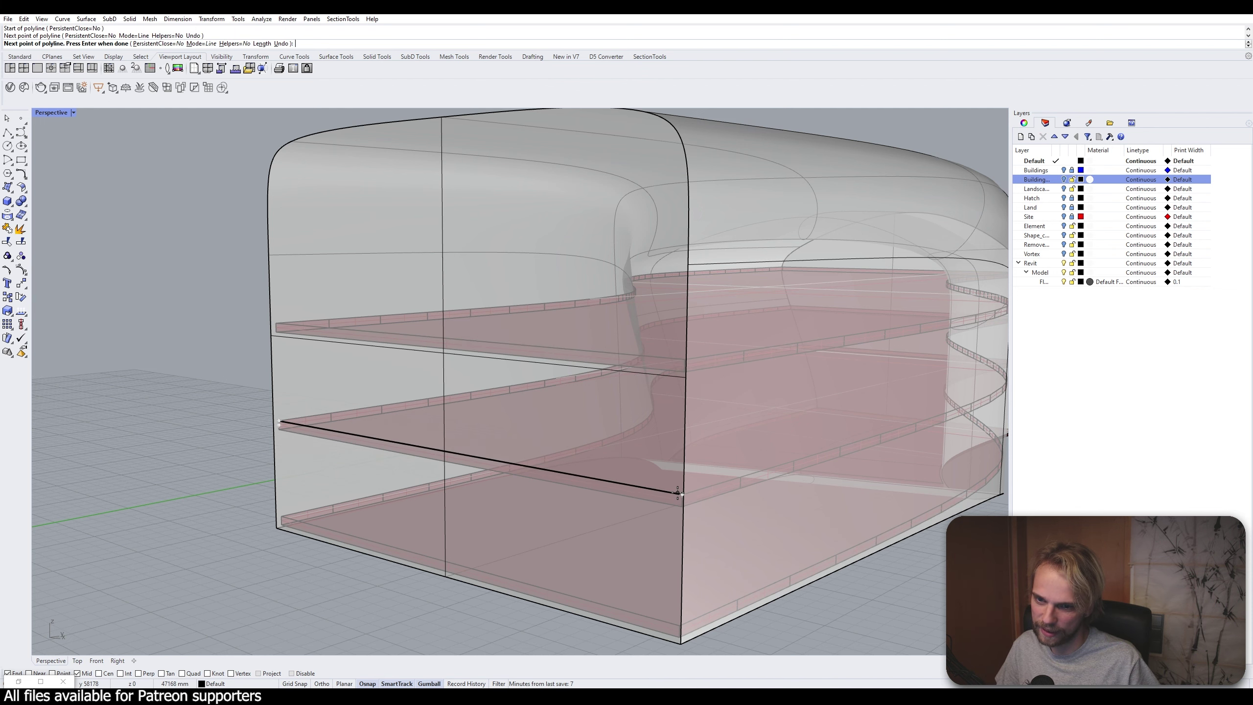
key("Escape")
key("Return")
left_click(281, 516)
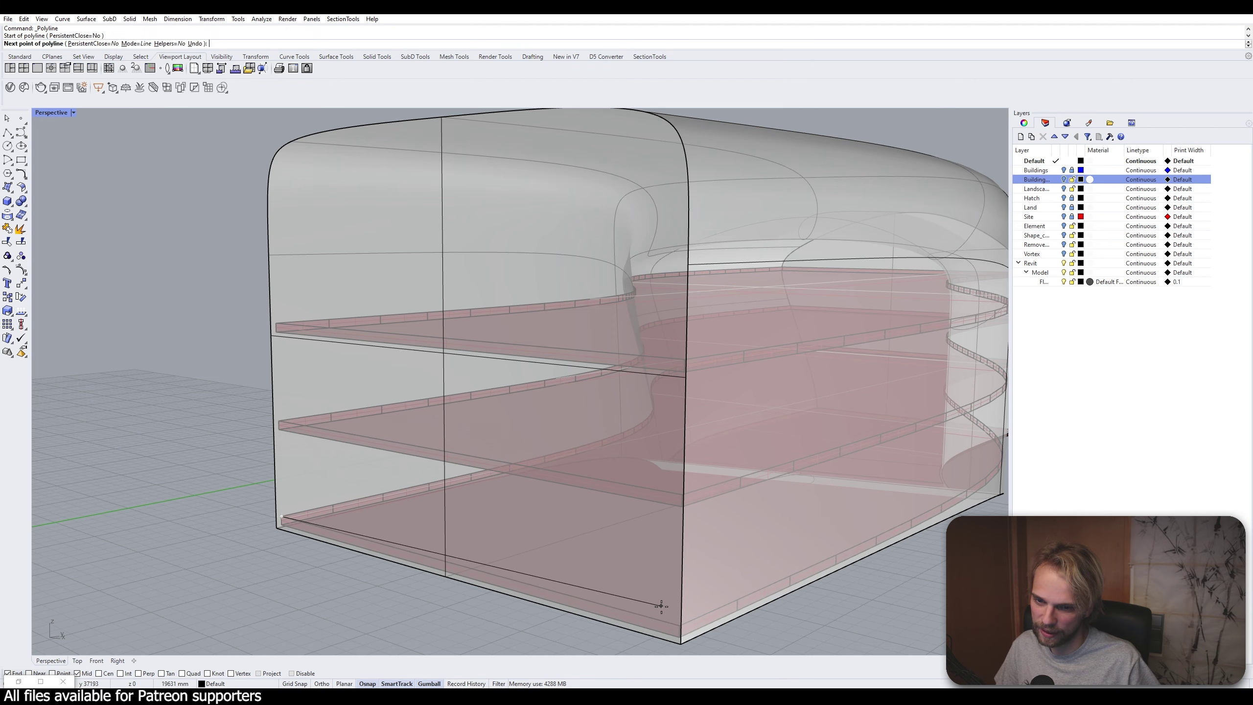
left_click(674, 622)
key("Escape")
Draw a straight polyline between the upper corners of the lowest slab's inner edge under the building
right_click_drag(673, 623, 753, 539)
right_click_drag(878, 583, 608, 501)
scroll(520, 487, "up", 6)
scroll(522, 490, "up", 2)
key("Return")
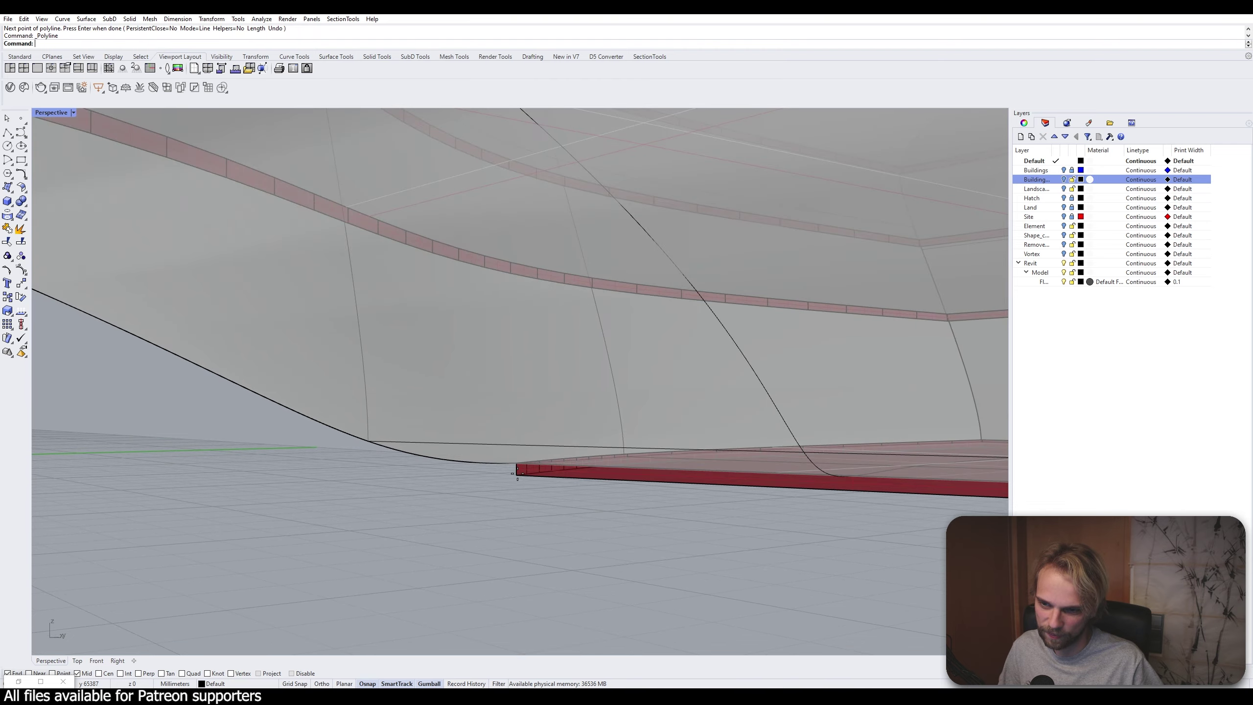
left_click(515, 462)
scroll(572, 476, "down", 3)
scroll(783, 493, "up", 5)
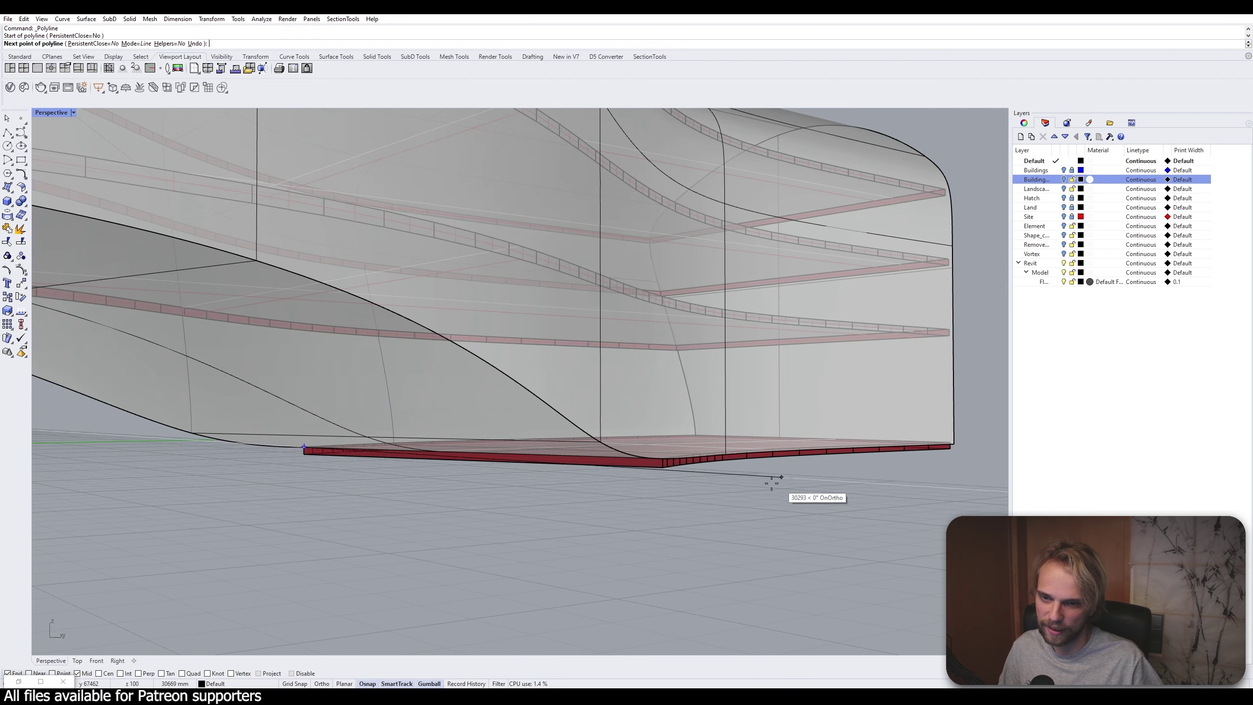
right_click_drag(651, 447, 623, 530)
scroll(625, 527, "up", 4)
left_click(581, 564)
key("Return")
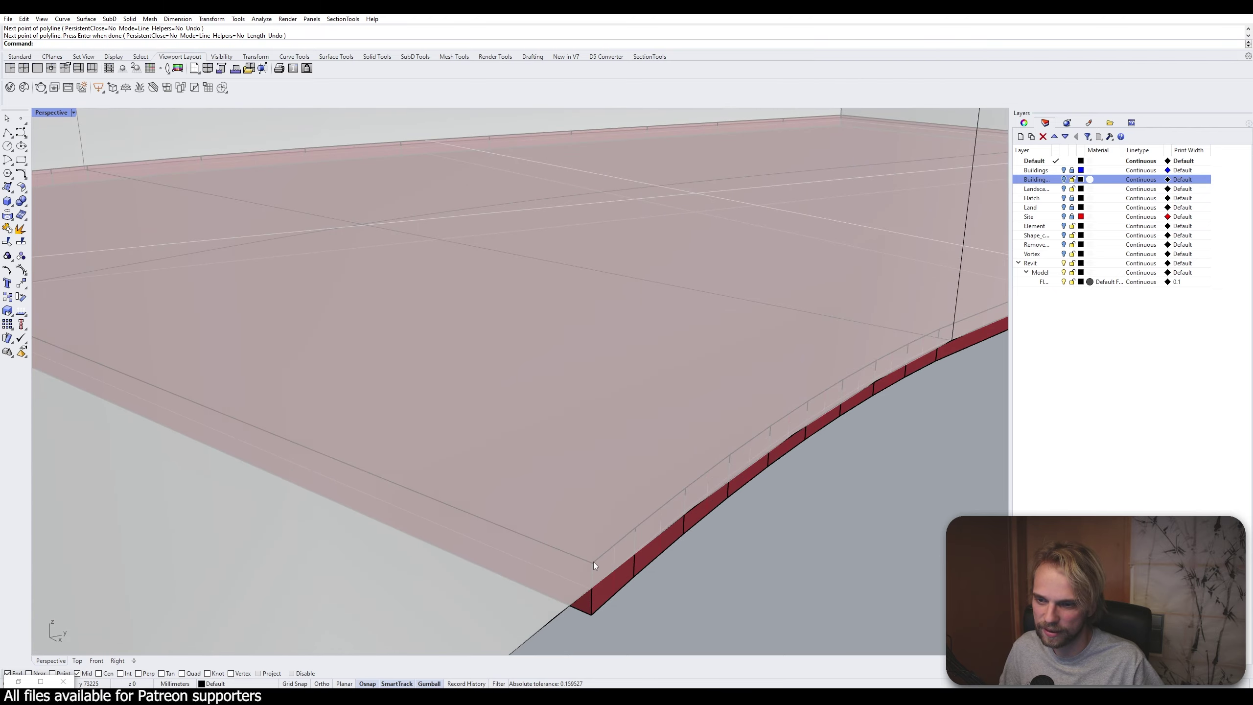
Draw a straight polyline along the lowest slab's upper outer edge at the building's arched end
scroll(593, 562, "down", 6)
right_click_drag(597, 538, 498, 495)
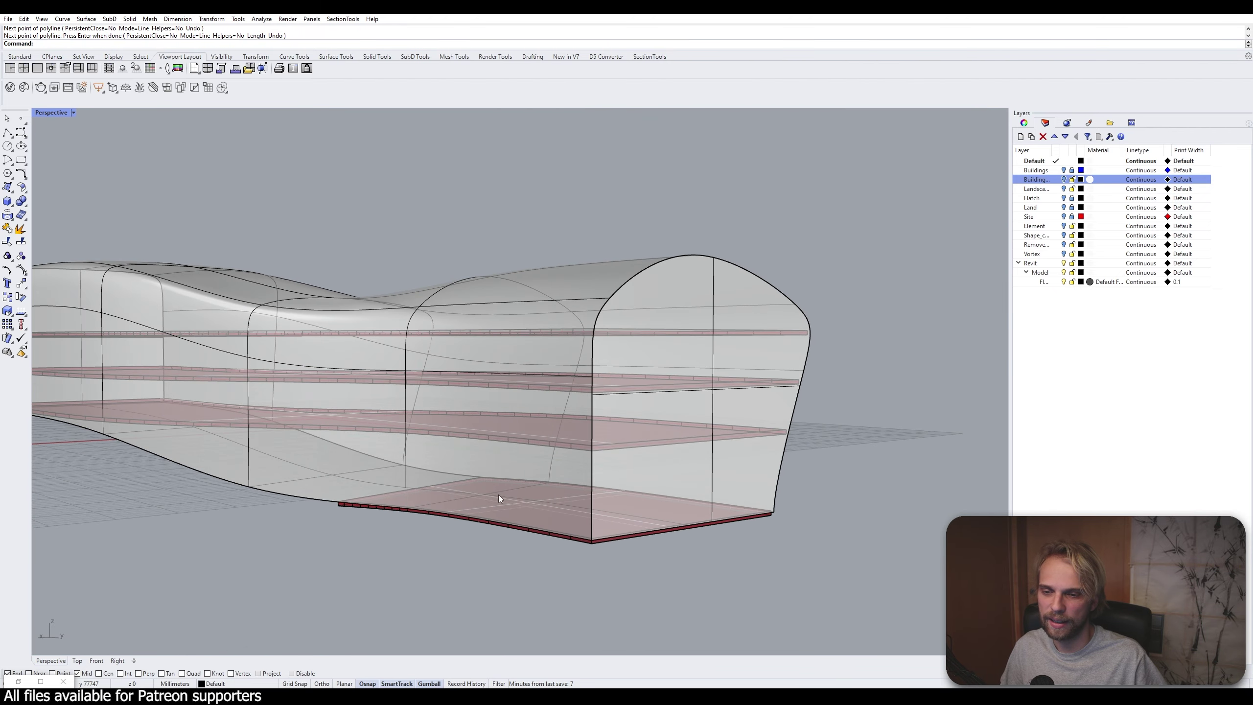
scroll(621, 544, "up", 5)
key("Return")
scroll(543, 559, "up", 5)
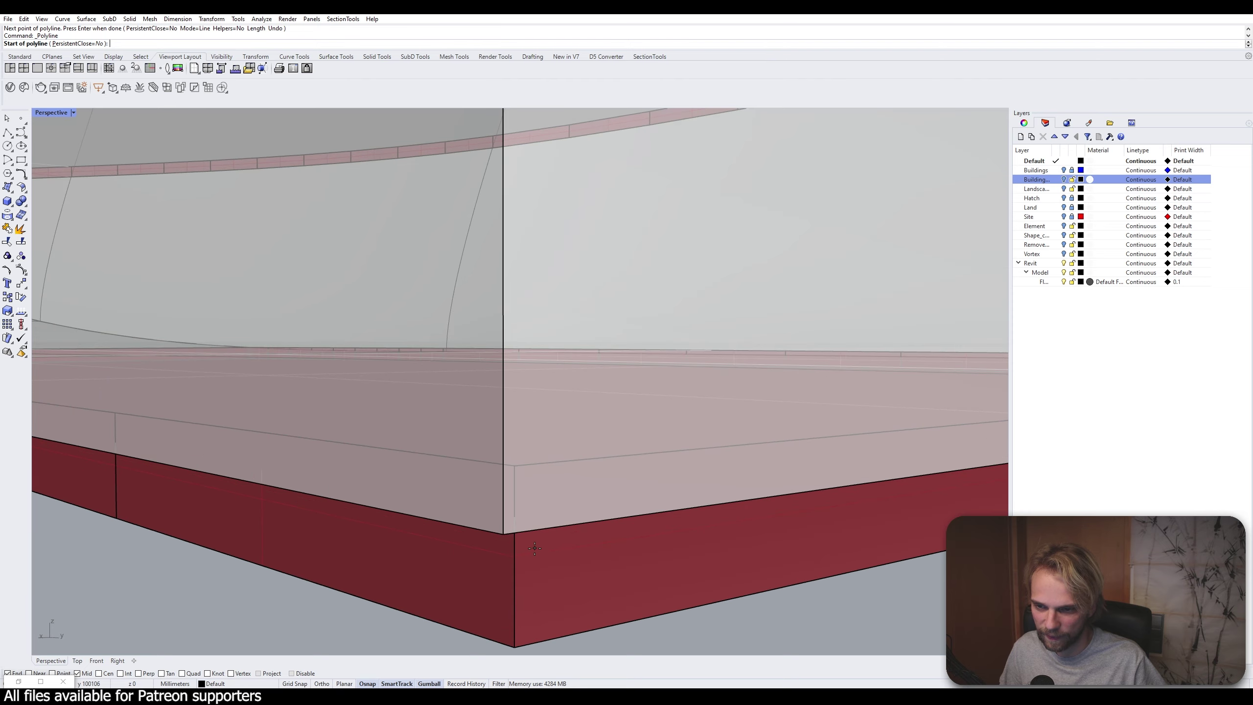
left_click(520, 470)
scroll(521, 470, "down", 5)
right_click_drag(710, 498, 722, 521)
scroll(730, 516, "up", 3)
left_click(788, 462)
key("Return")
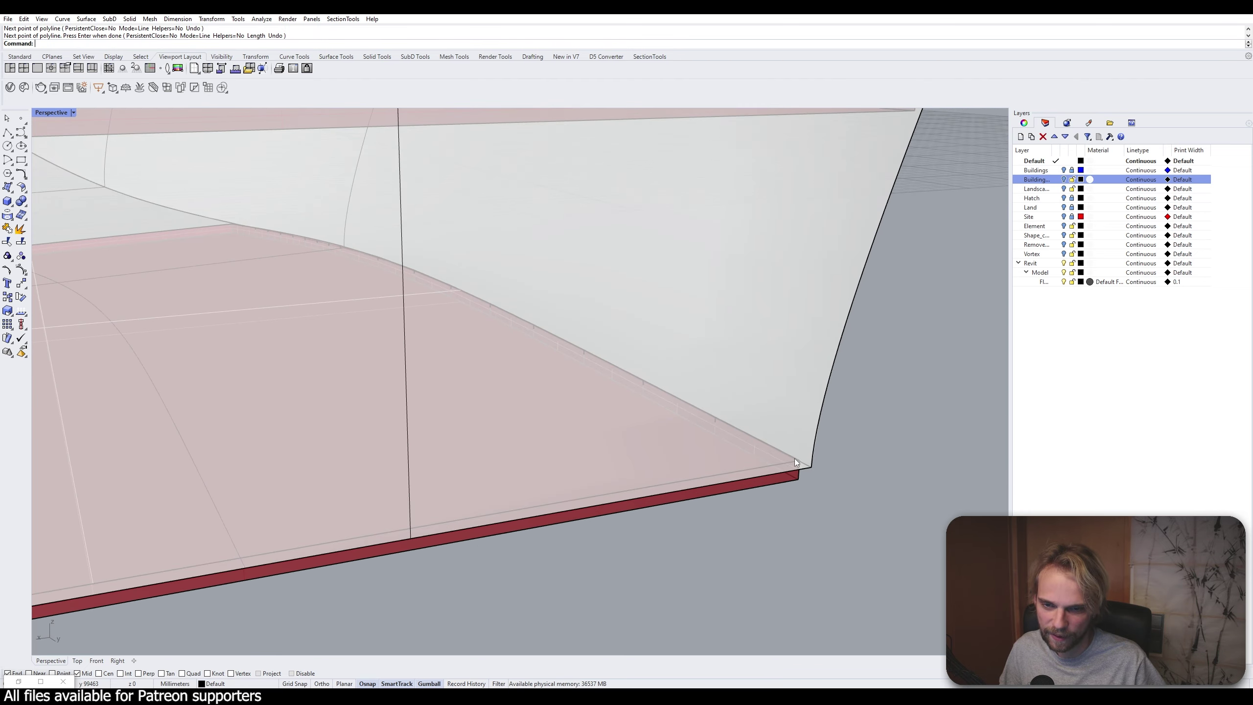
Draw straight polylines along the upper end edges of the second and third slabs from the ground at the arched end
scroll(794, 459, "down", 5)
scroll(486, 417, "up", 5)
key("Return")
left_click(483, 430)
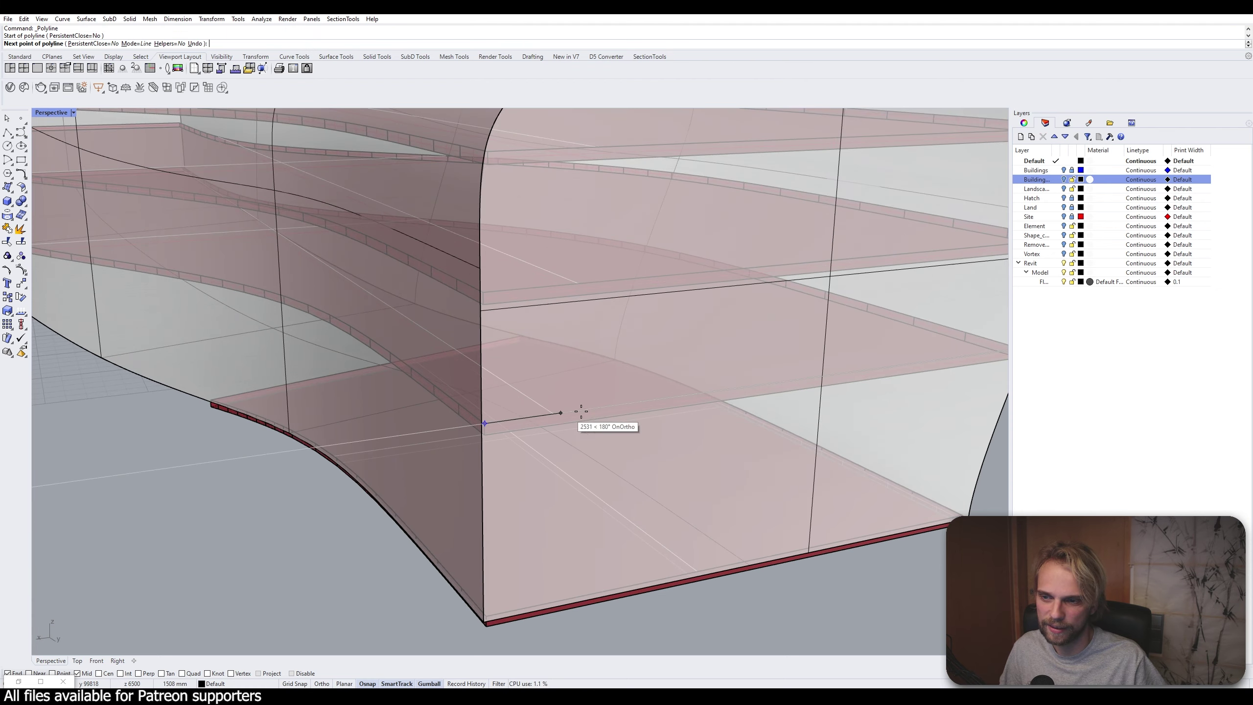
right_click_drag(562, 417, 858, 380)
key("Escape")
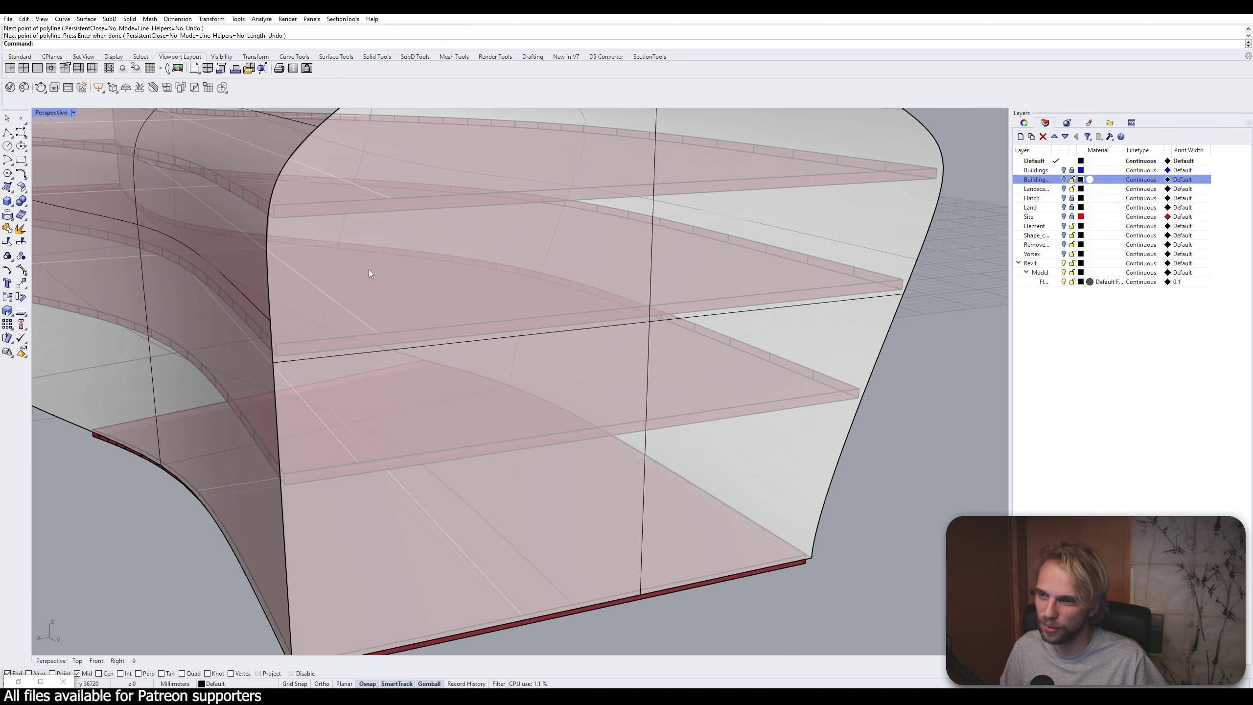
key("Return")
left_click(276, 344)
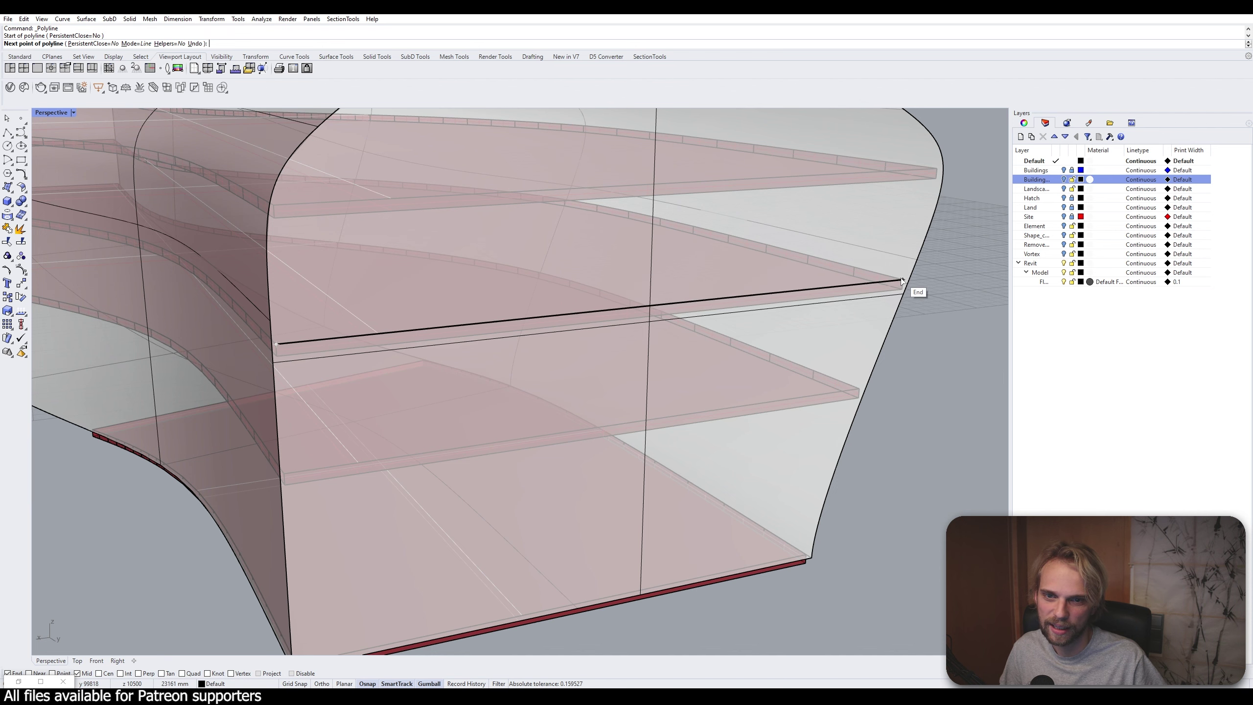
left_click(910, 291)
key("Return")
right_click_drag(766, 533, 364, 266)
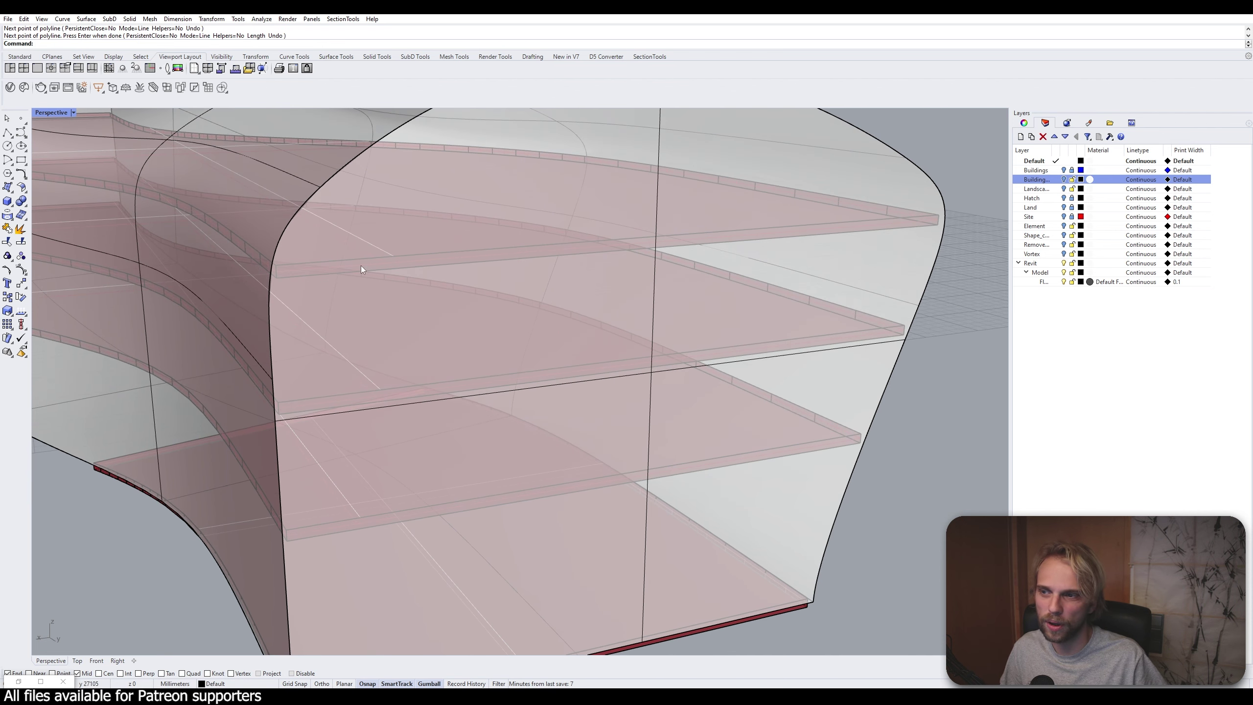
Draw a straight polyline along the top slab's upper end edge at the building's arched end
key("Return")
left_click(276, 265)
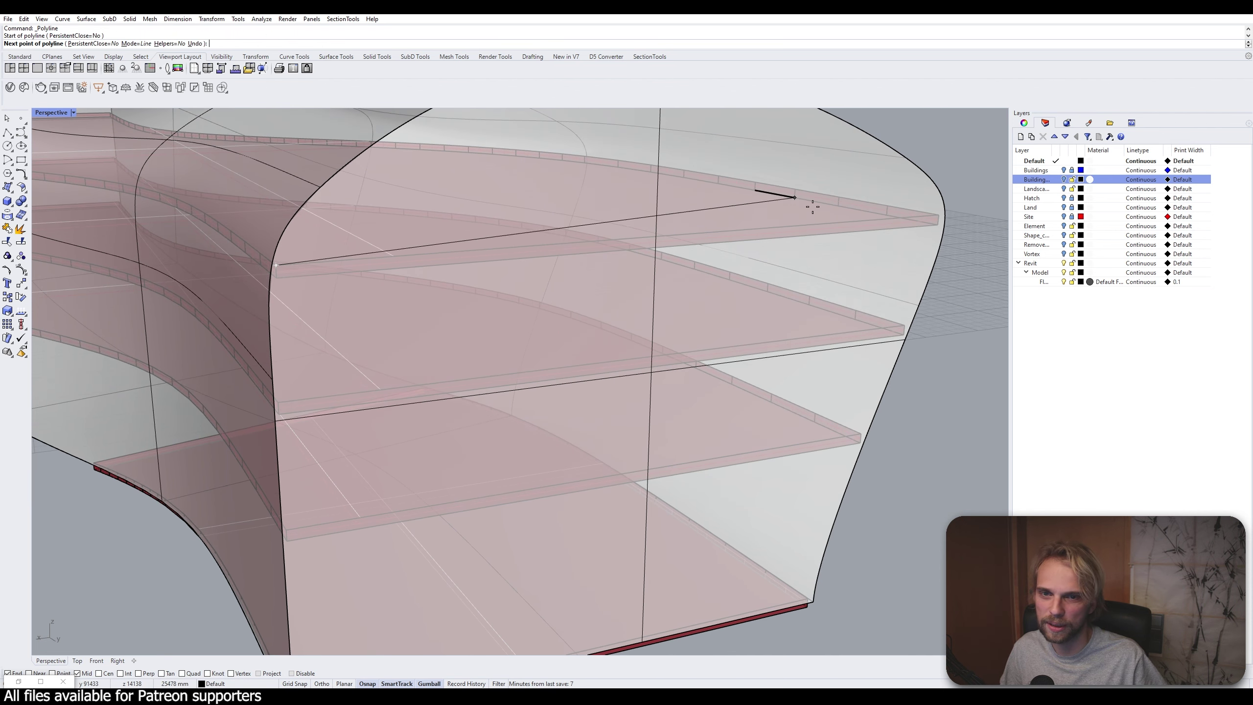
left_click(940, 216)
key("Return")
right_click_drag(940, 217, 849, 348)
left_click(767, 372)
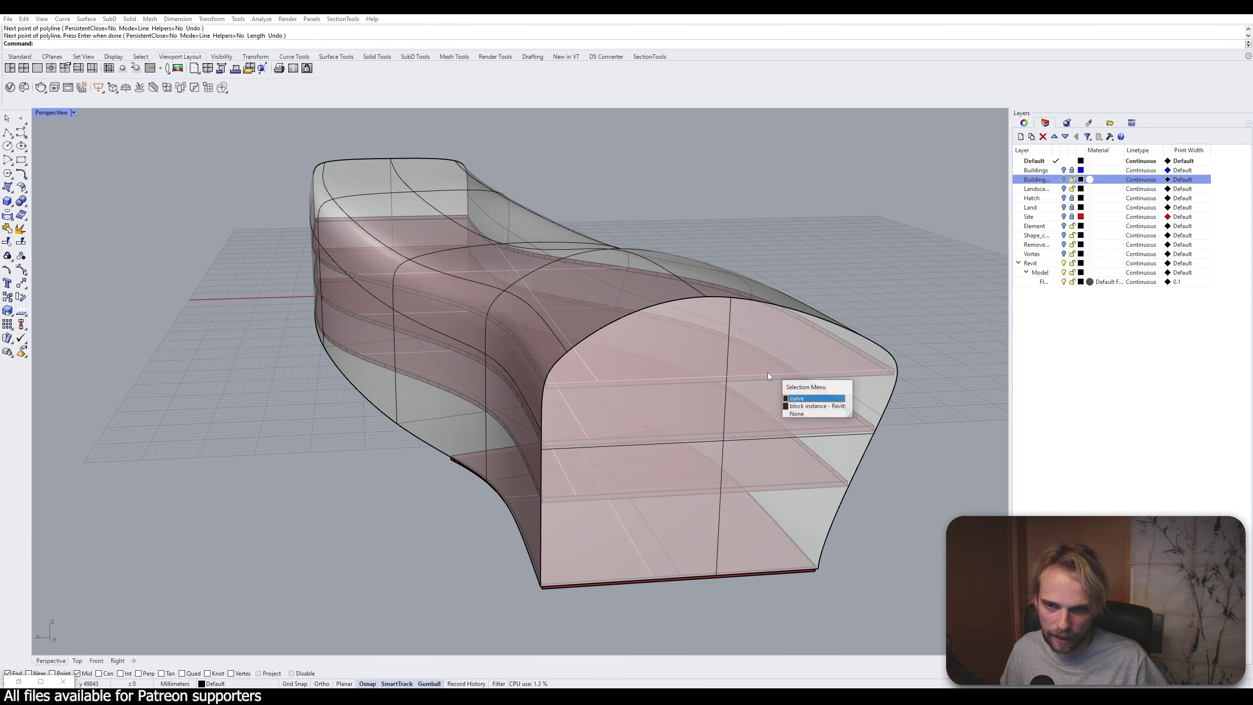
right_click_drag(775, 263, 268, 501)
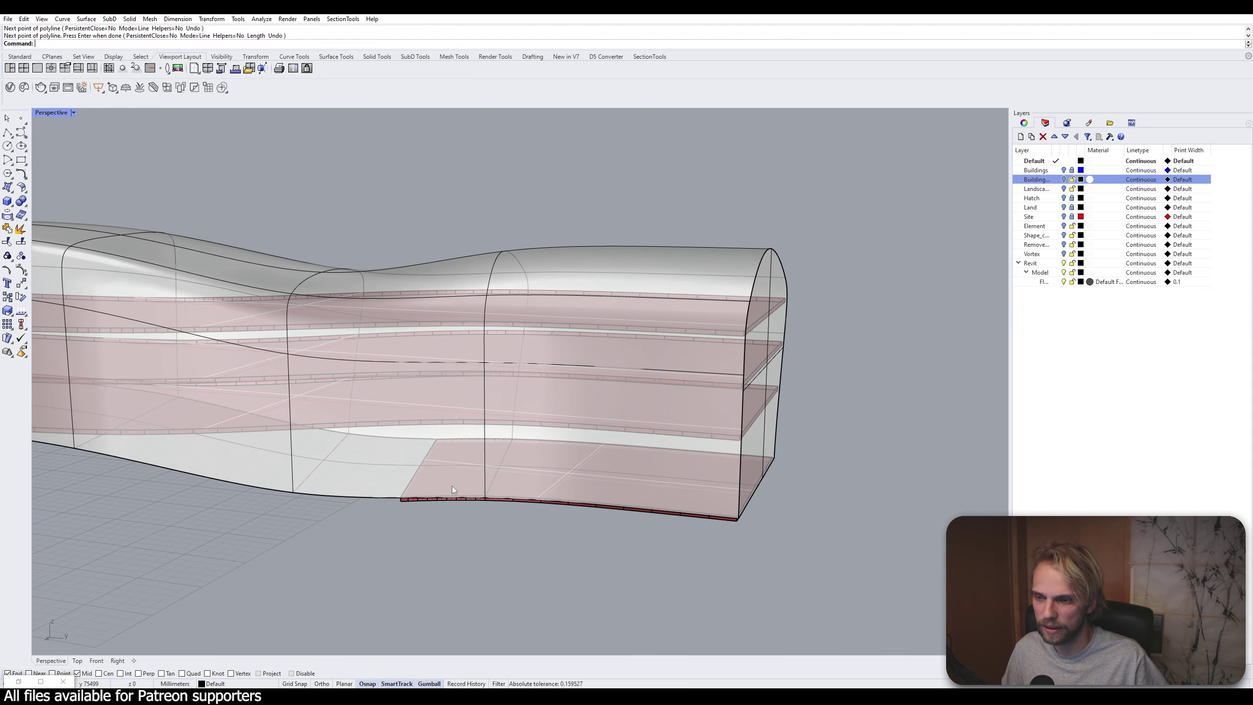
left_click(434, 503)
right_click_drag(433, 504, 660, 558)
key("Delete")
key("ctrl+z")
key("Escape")
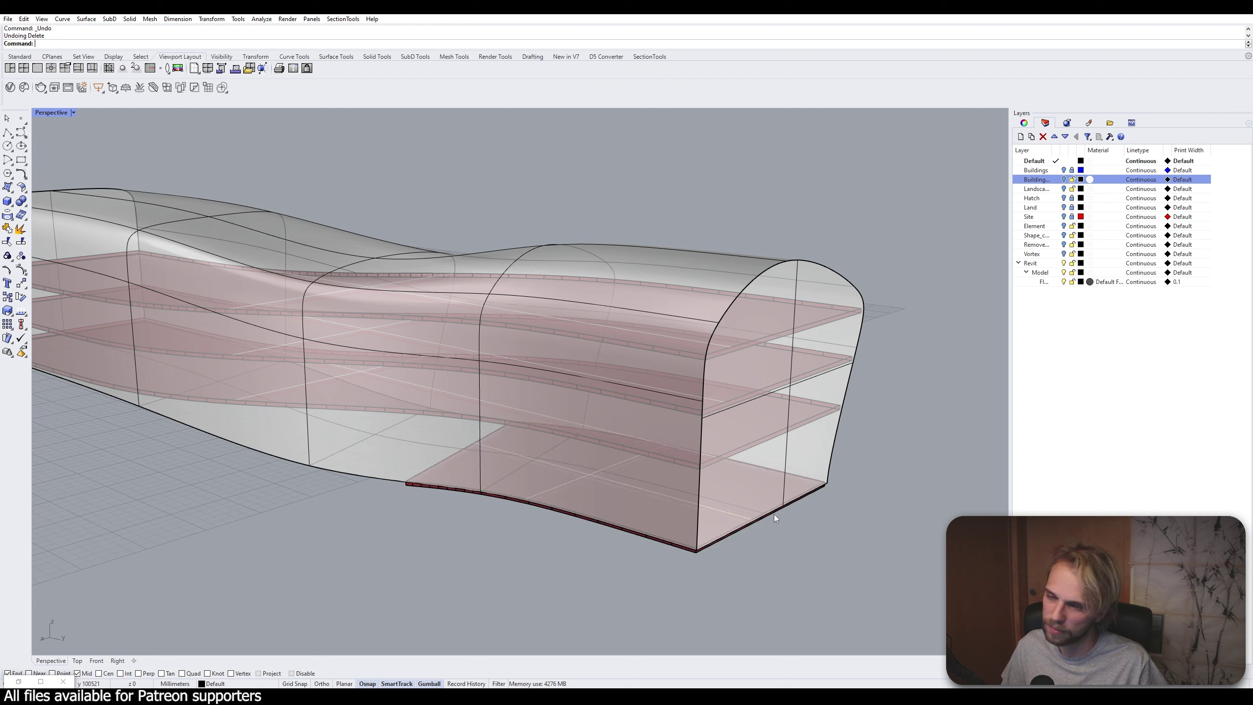
Lock the building volume polysurface together with the four floor slab block instances
left_click(762, 516)
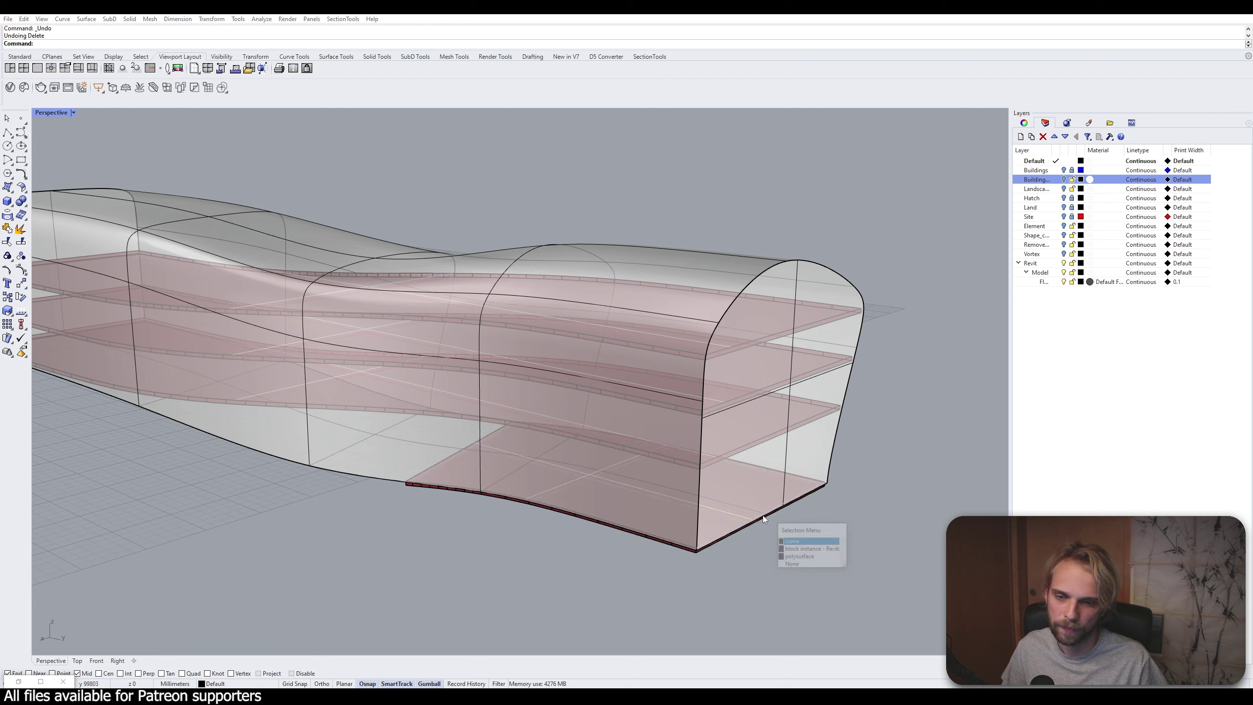
left_click(704, 570)
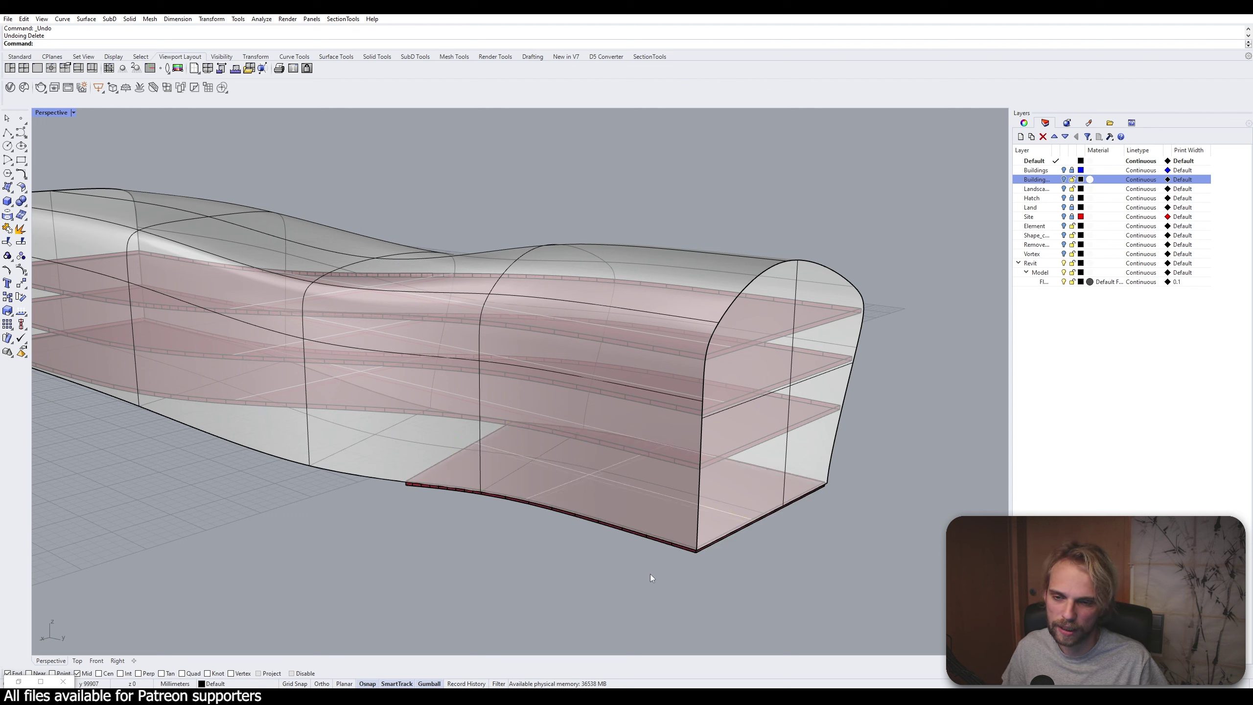
right_click_drag(641, 576, 671, 585)
left_click_drag(651, 587, 540, 248)
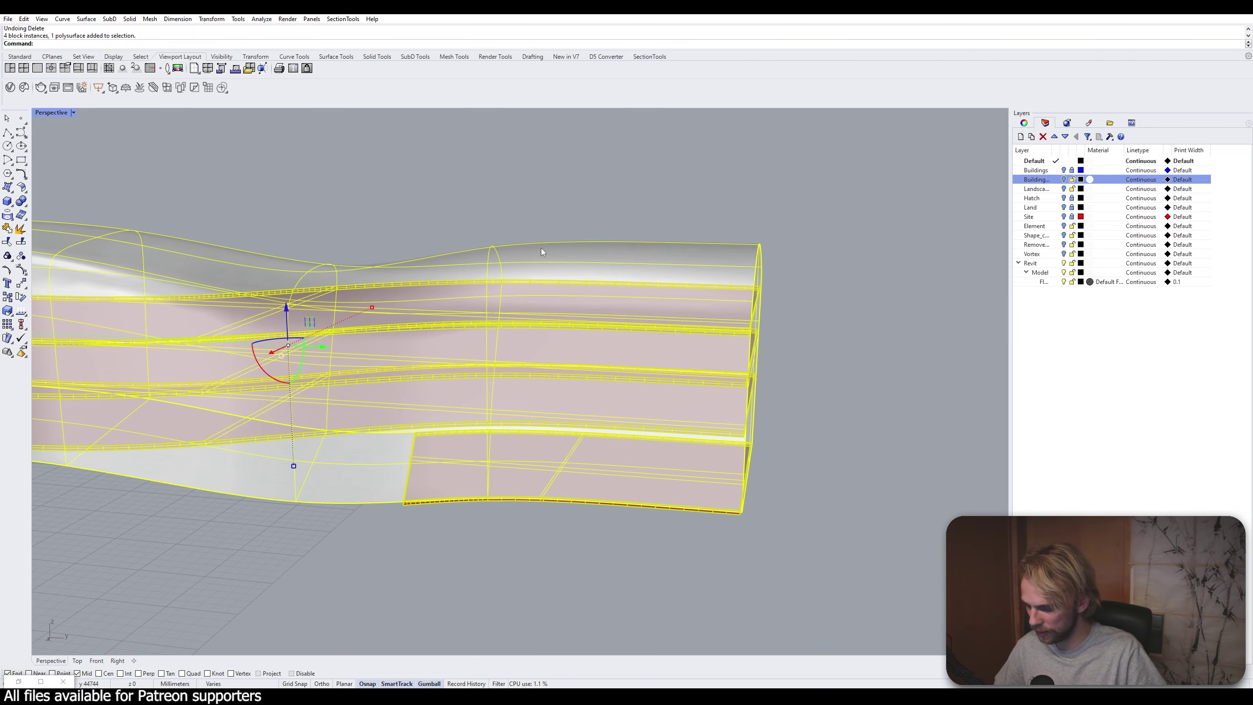
type("Lock")
key("Return")
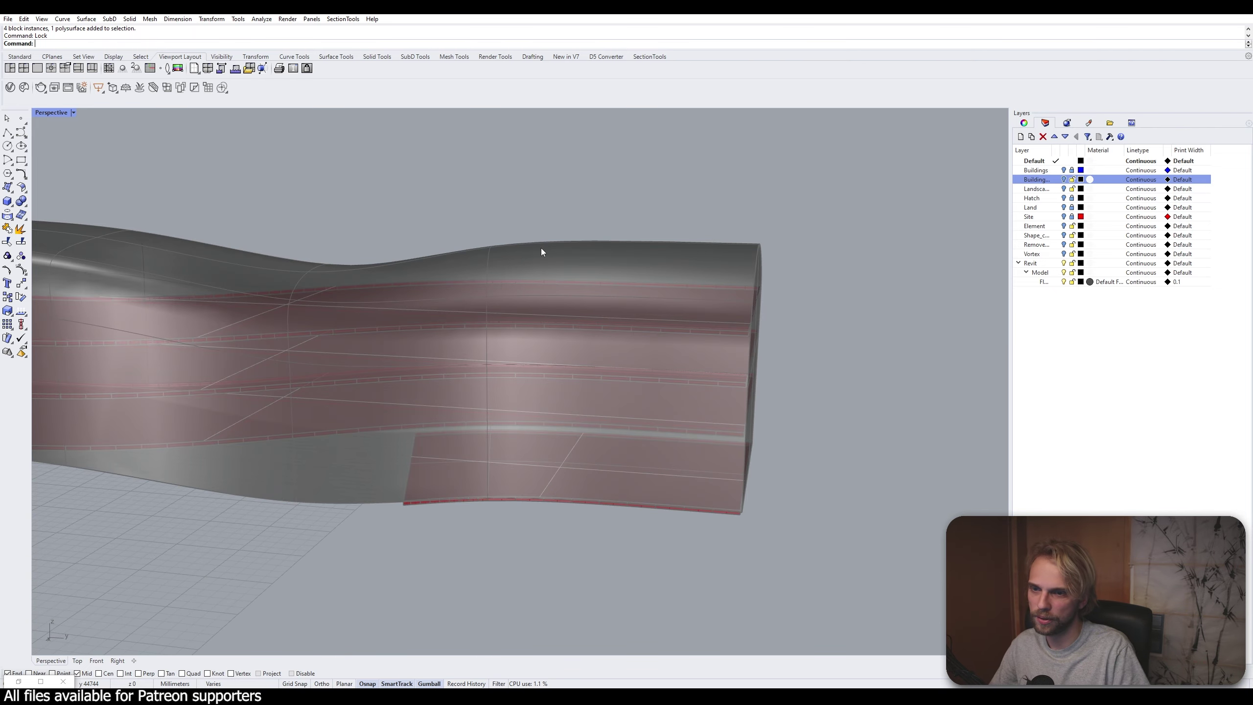
Set the gumball to snappy dragging and extrude the lowest slab's arched-end polyline up to the underside of the slab above
right_click_drag(614, 420, 579, 422)
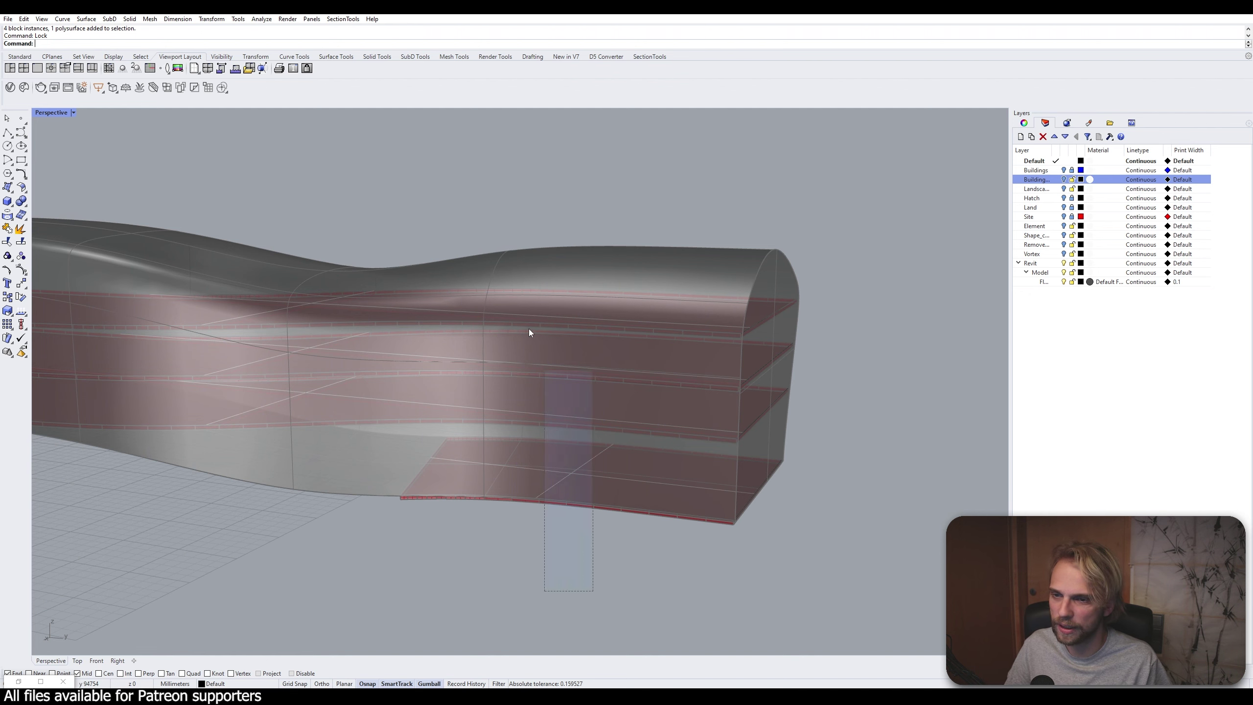
right_click_drag(492, 297, 721, 462)
left_click(735, 525)
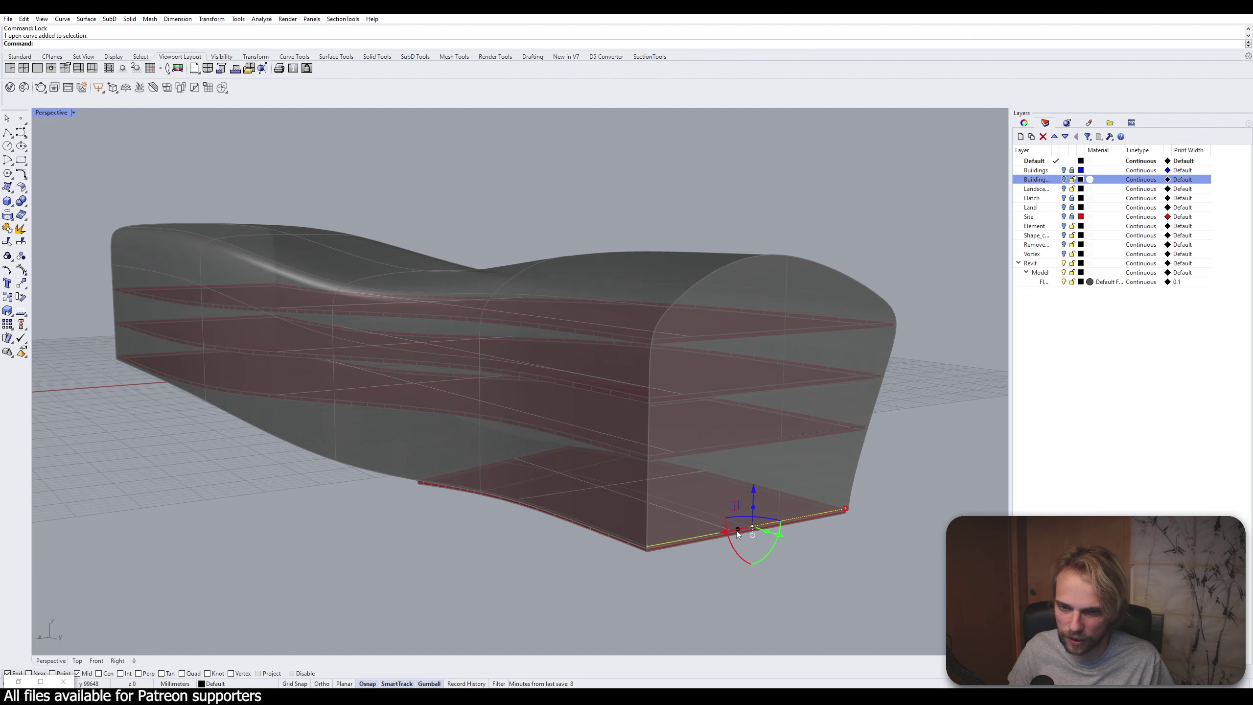
scroll(750, 513, "up", 4)
scroll(764, 493, "up", 2)
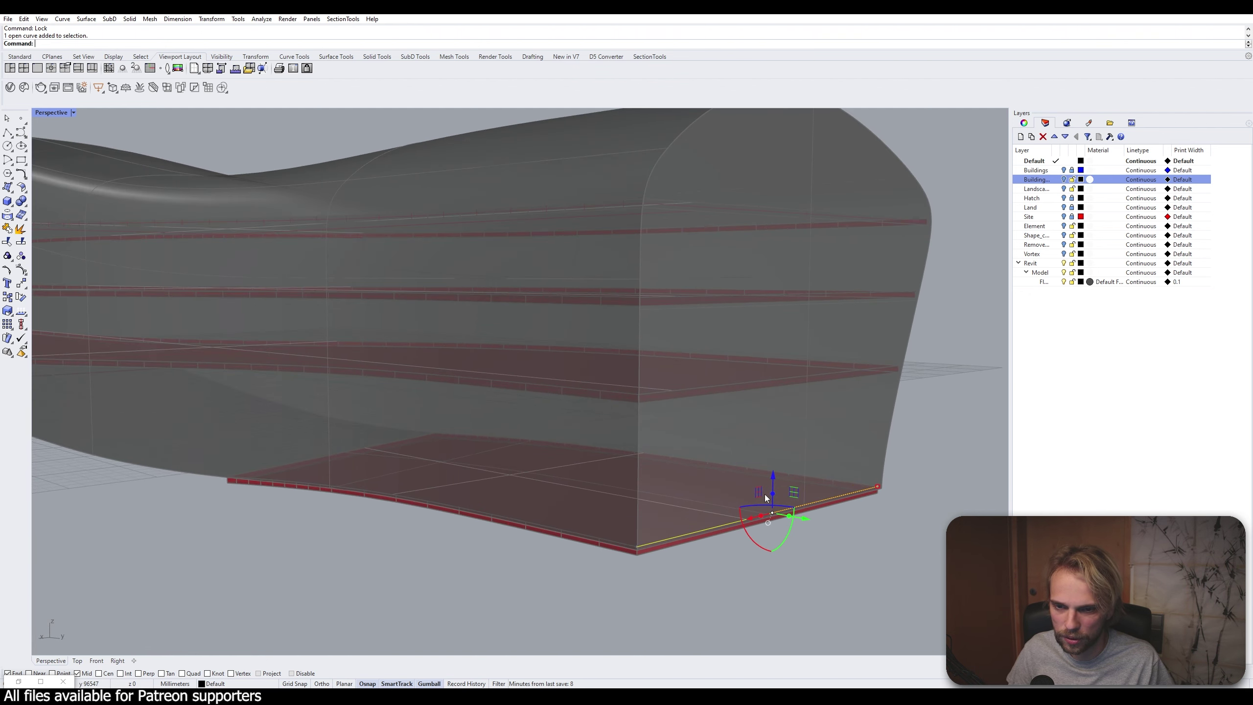
right_click(422, 684)
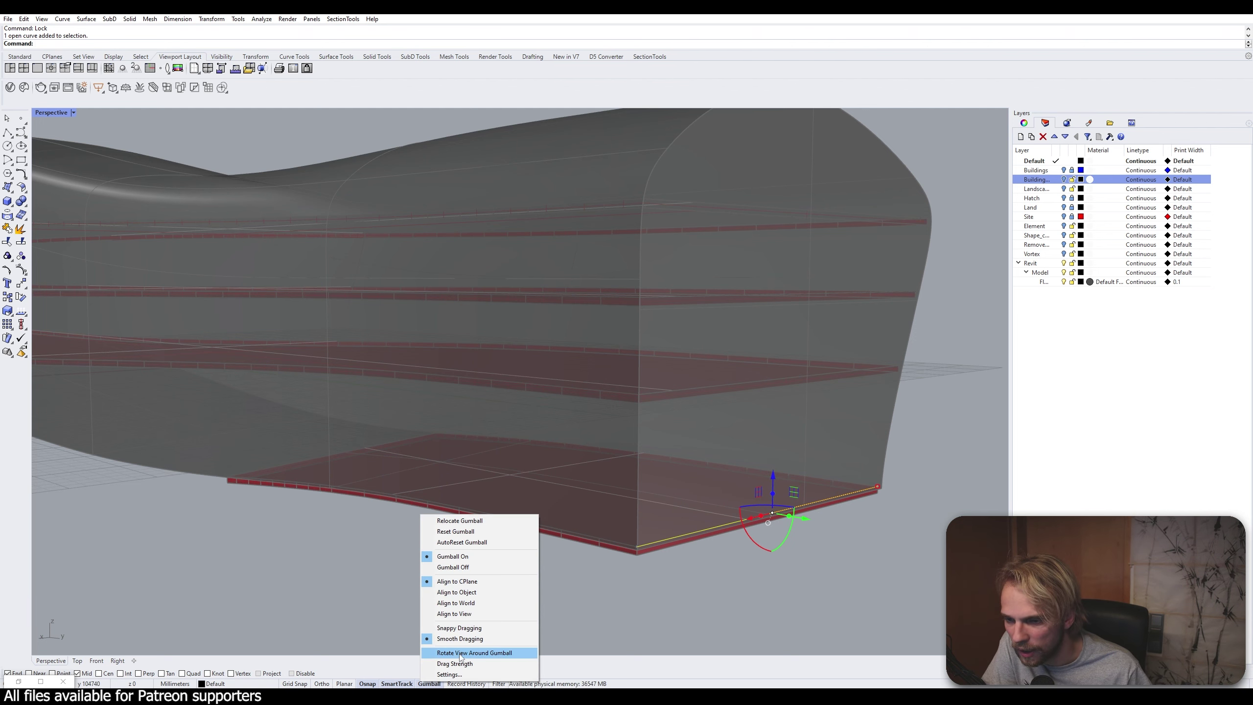
left_click(455, 628)
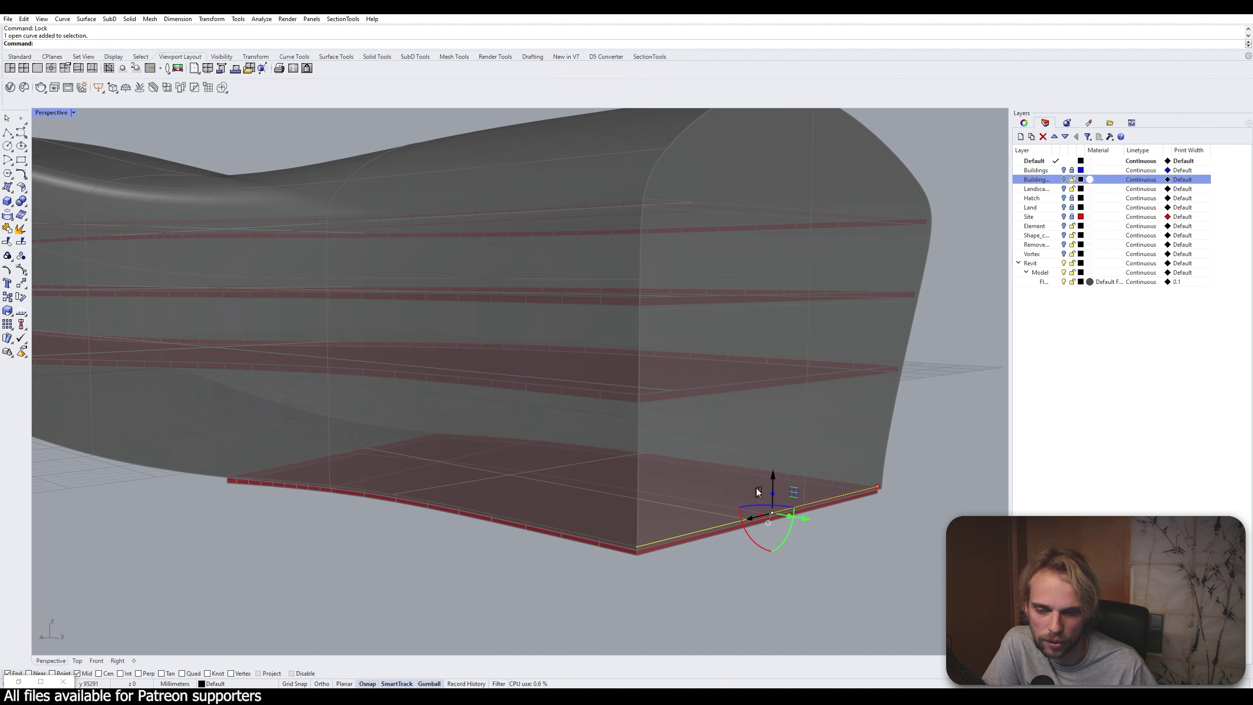
scroll(760, 492, "up", 2)
left_click_drag(773, 501, 592, 371)
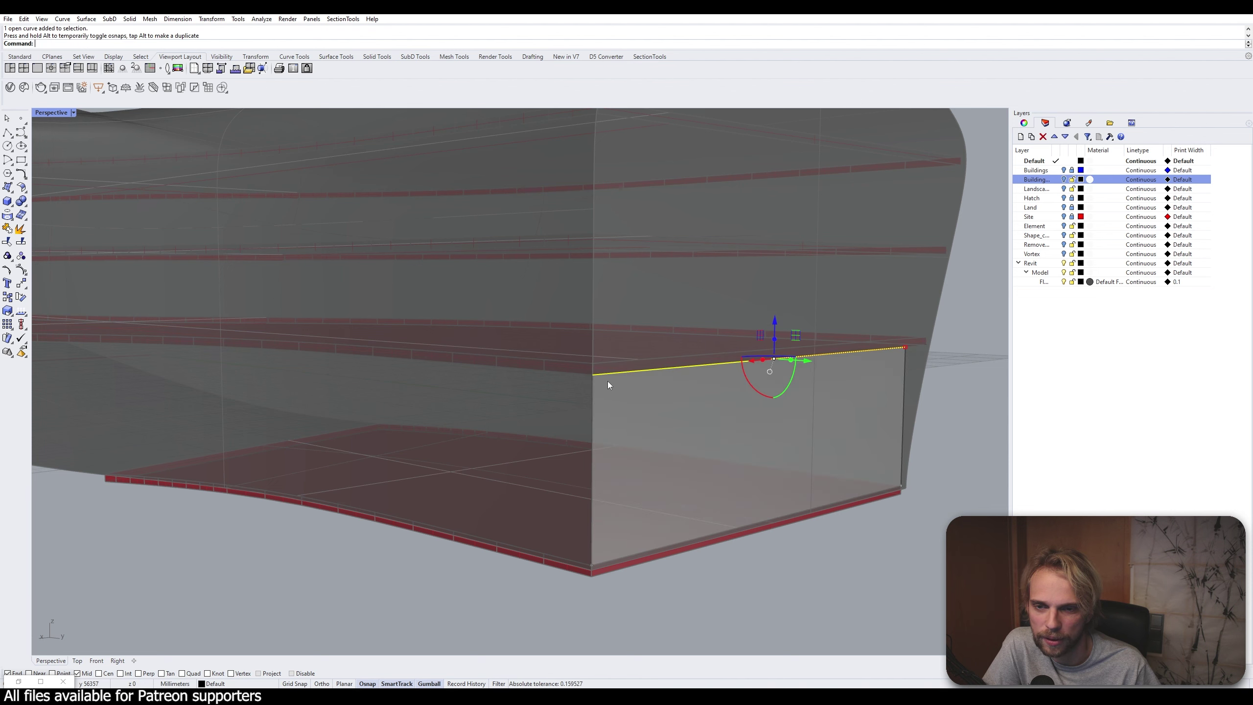
key("Escape")
Try to move the new wall surface's upper corner outward to follow the building's slanted side, and undo the move
right_click_drag(965, 478, 836, 393)
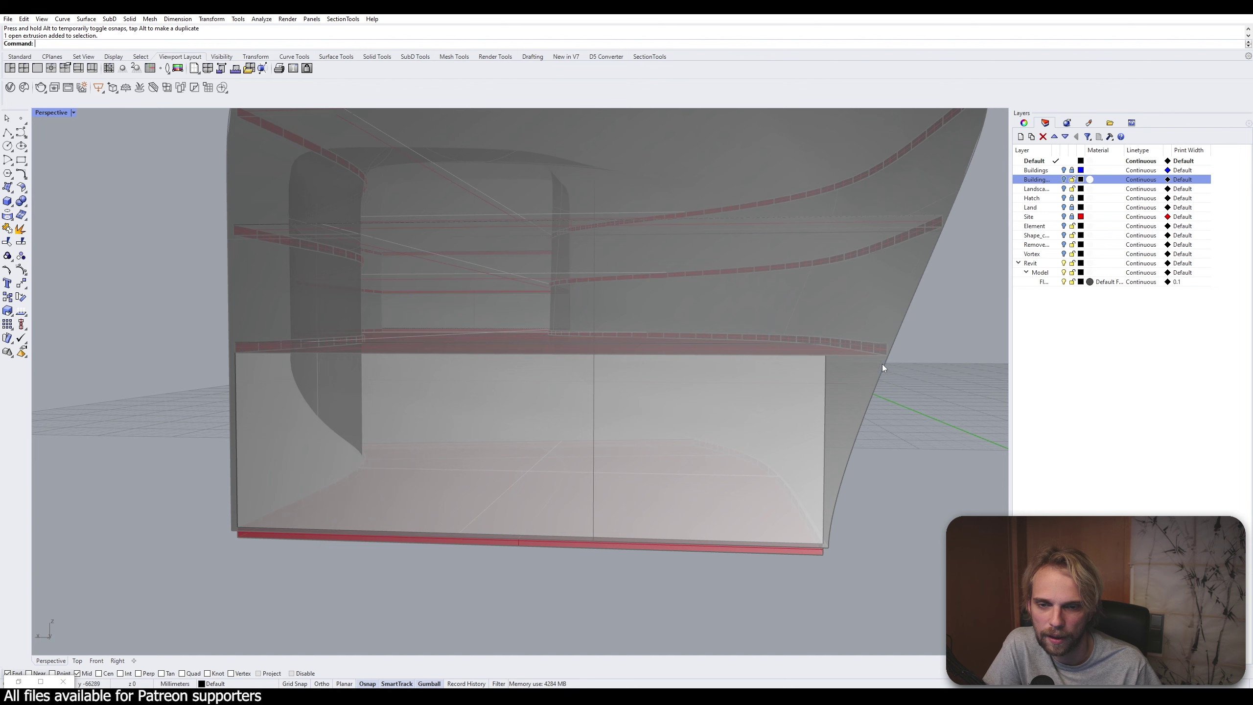
left_click(825, 356, "ctrl+shift")
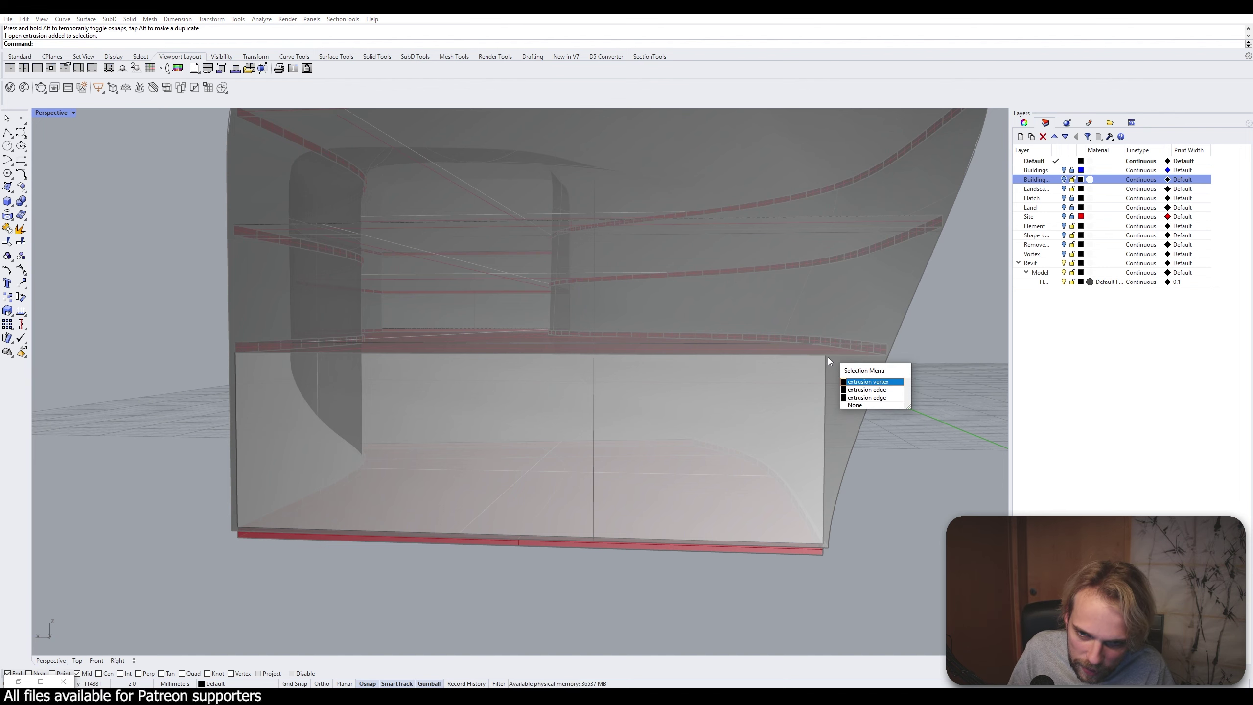
left_click(855, 384)
left_click_drag(796, 357, 876, 360)
left_click(944, 414)
right_click_drag(952, 415, 834, 426)
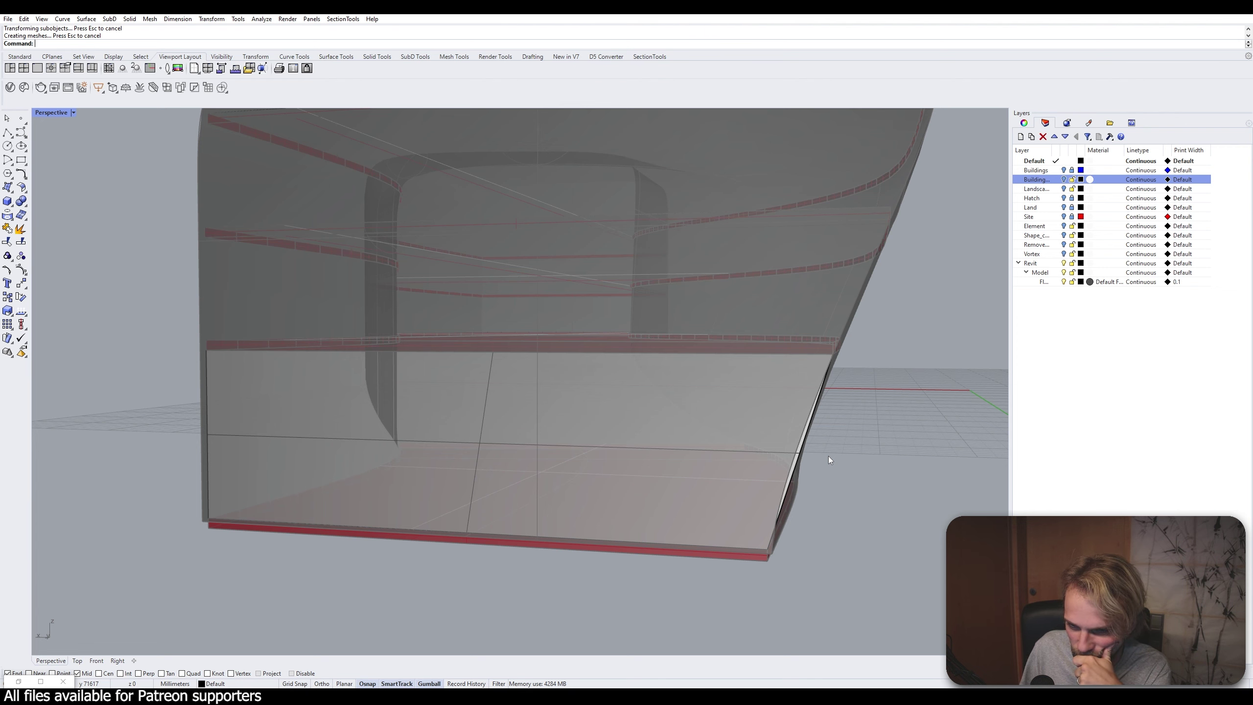
key("ctrl+z")
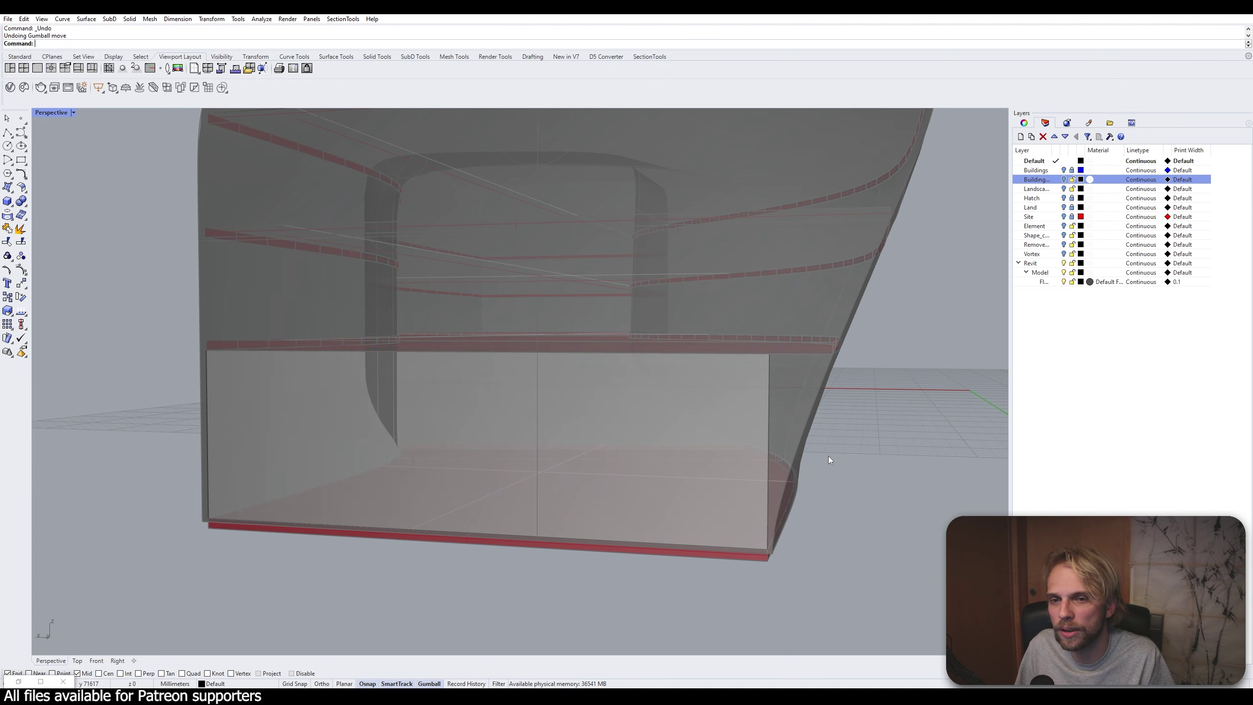
Extrude the arched-end polylines of the second and third slabs up to the undersides of the slabs above them
right_click_drag(665, 425, 674, 435)
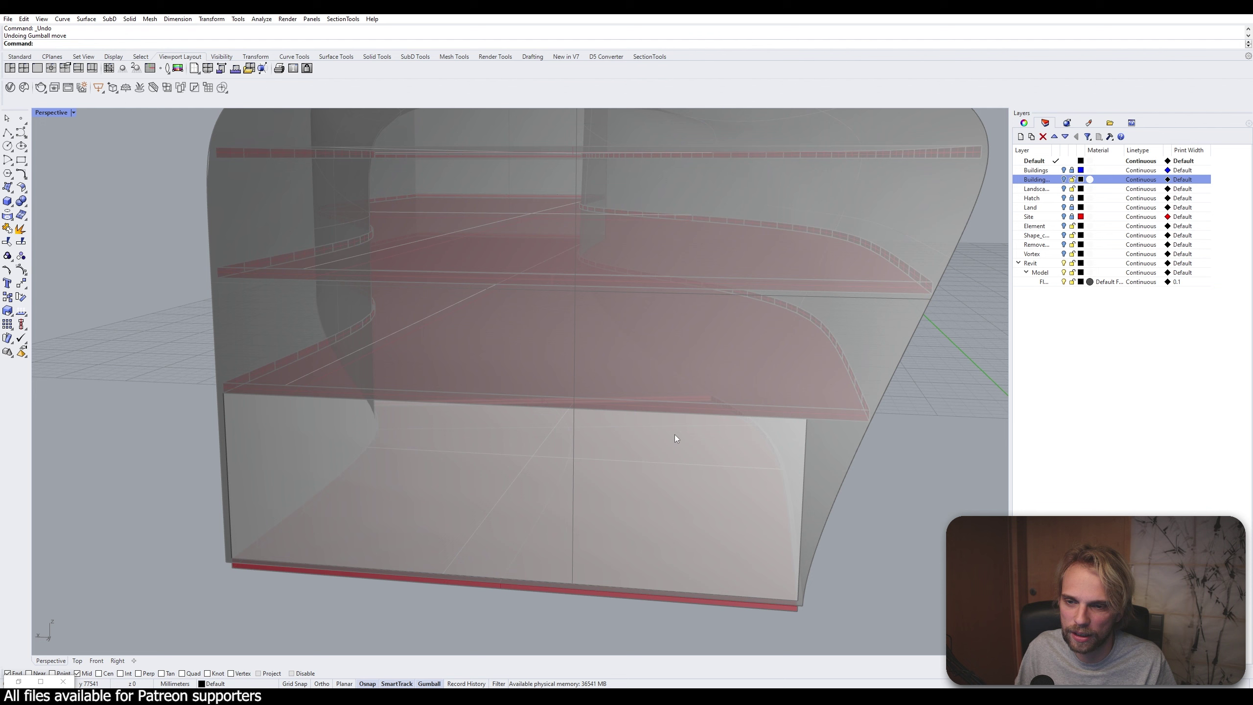
left_click(738, 406)
left_click_drag(526, 382, 216, 279)
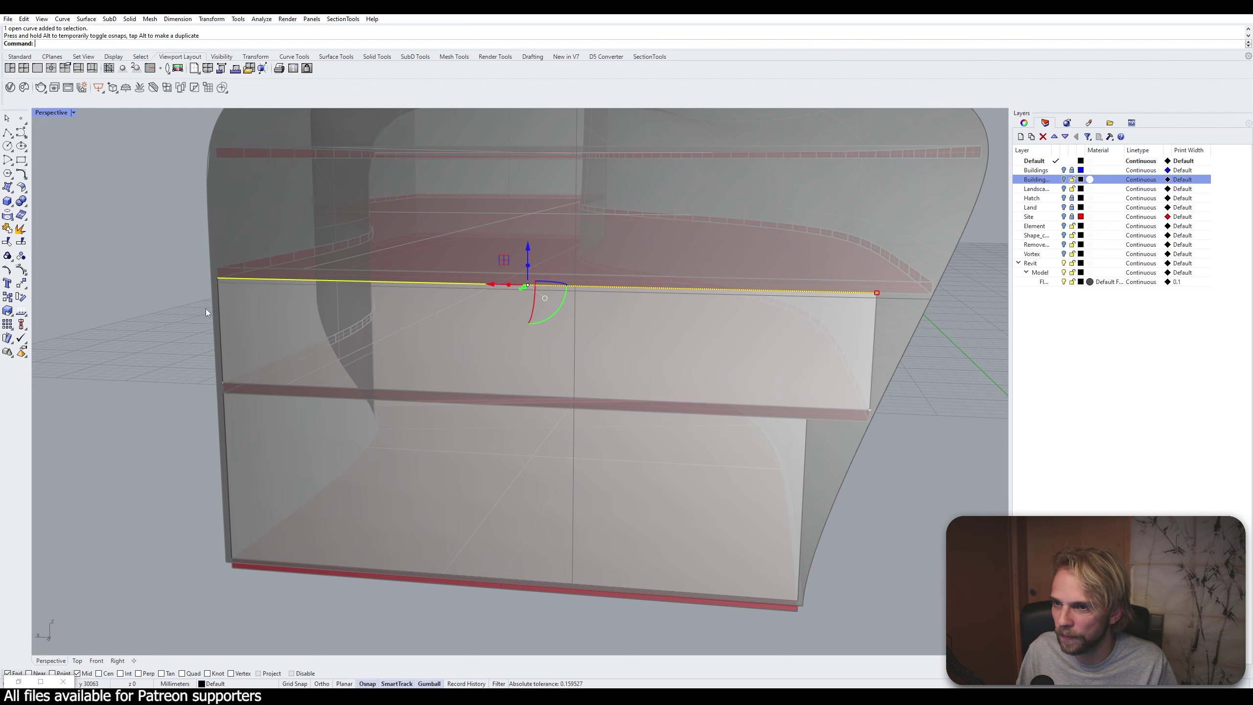
key("Escape")
right_click_drag(520, 311, 584, 341)
left_click(534, 333)
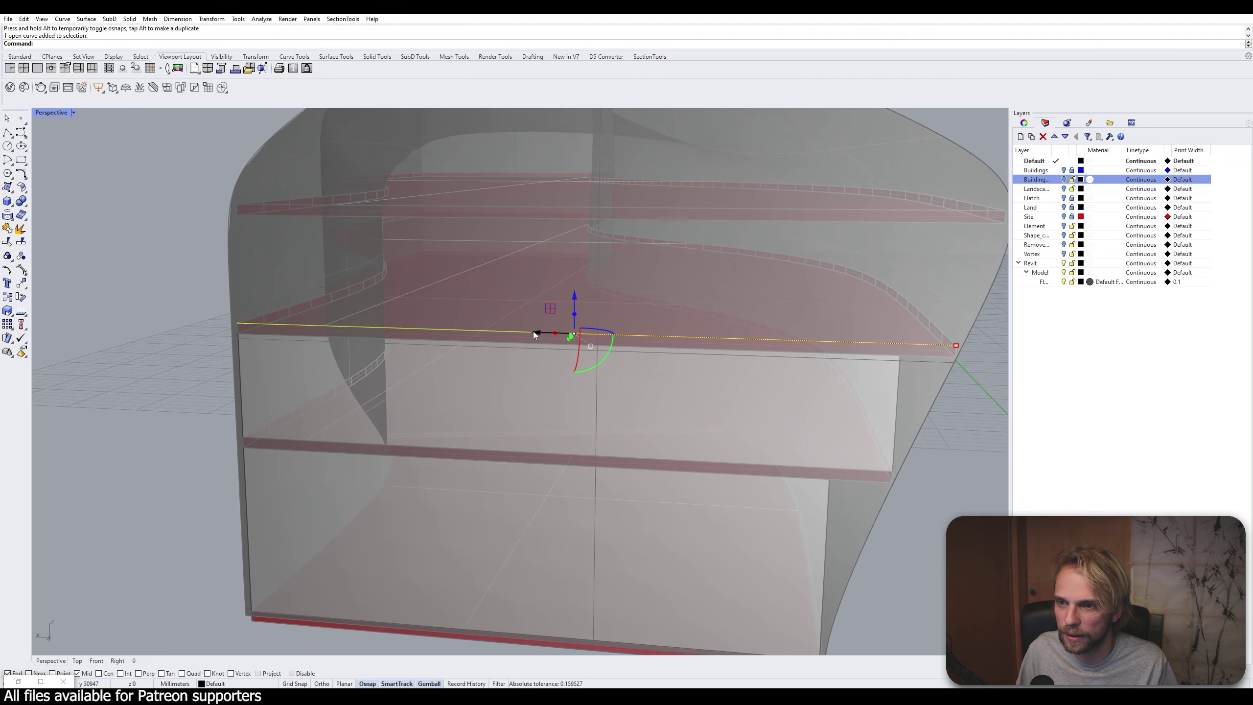
left_click_drag(575, 313, 260, 212)
left_click(163, 262)
Extrude the top slab's arched-end polyline upward past the building's roof
right_click_drag(391, 246, 387, 256, "shift")
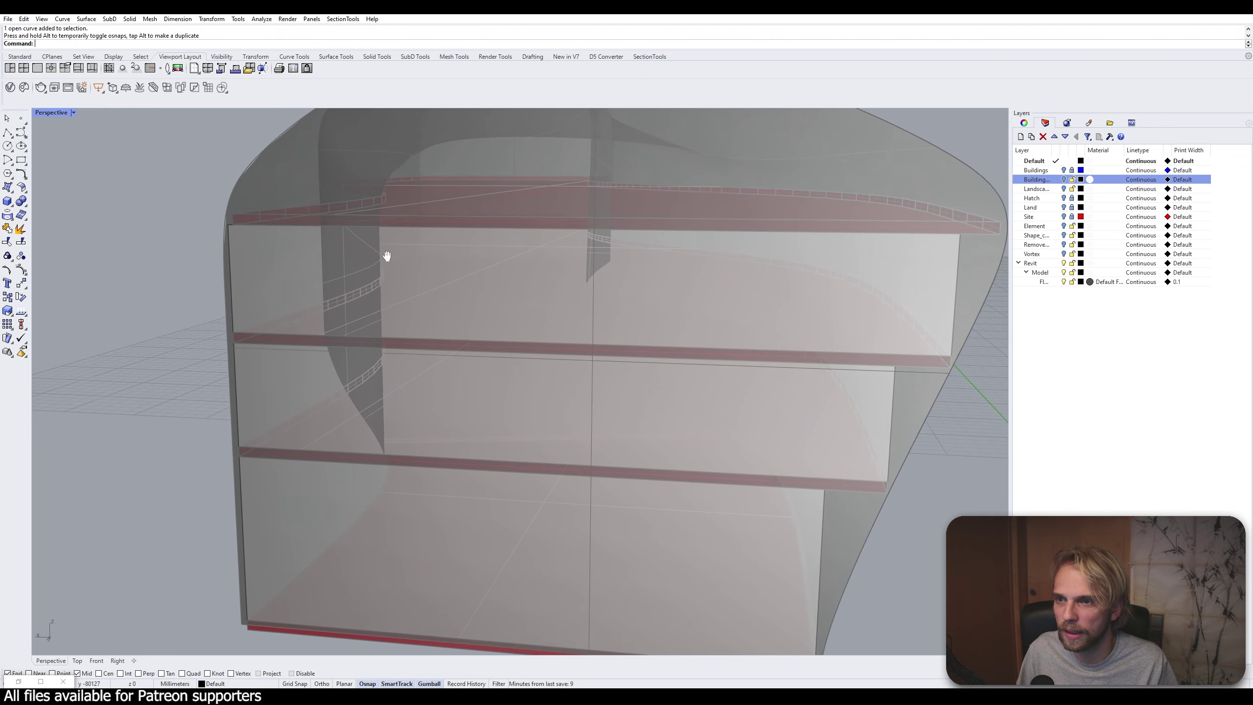
left_click(368, 340)
left_click_drag(568, 326, 568, 124)
scroll(397, 230, "down", 5)
right_click_drag(509, 254, 808, 442)
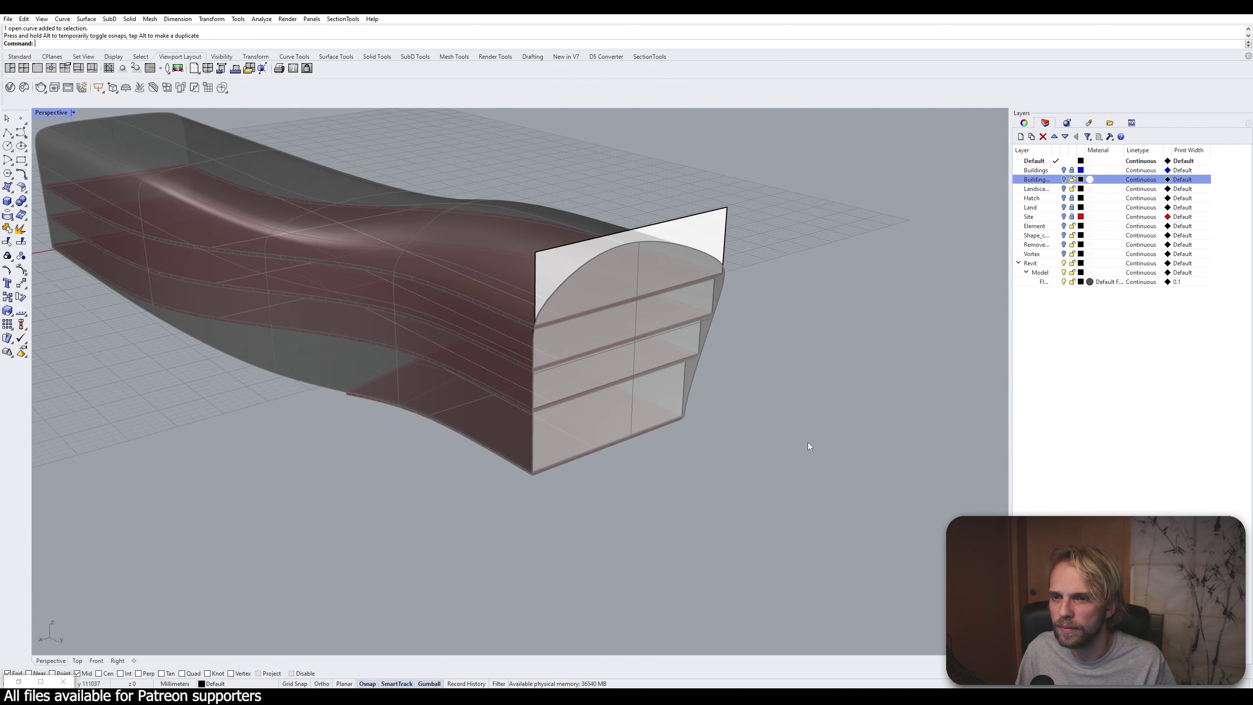
scroll(534, 409, "up", 5)
scroll(503, 425, "up", 3)
right_click_drag(503, 425, 572, 445)
scroll(467, 392, "up", 3)
left_click(473, 392)
key("ctrl+l")
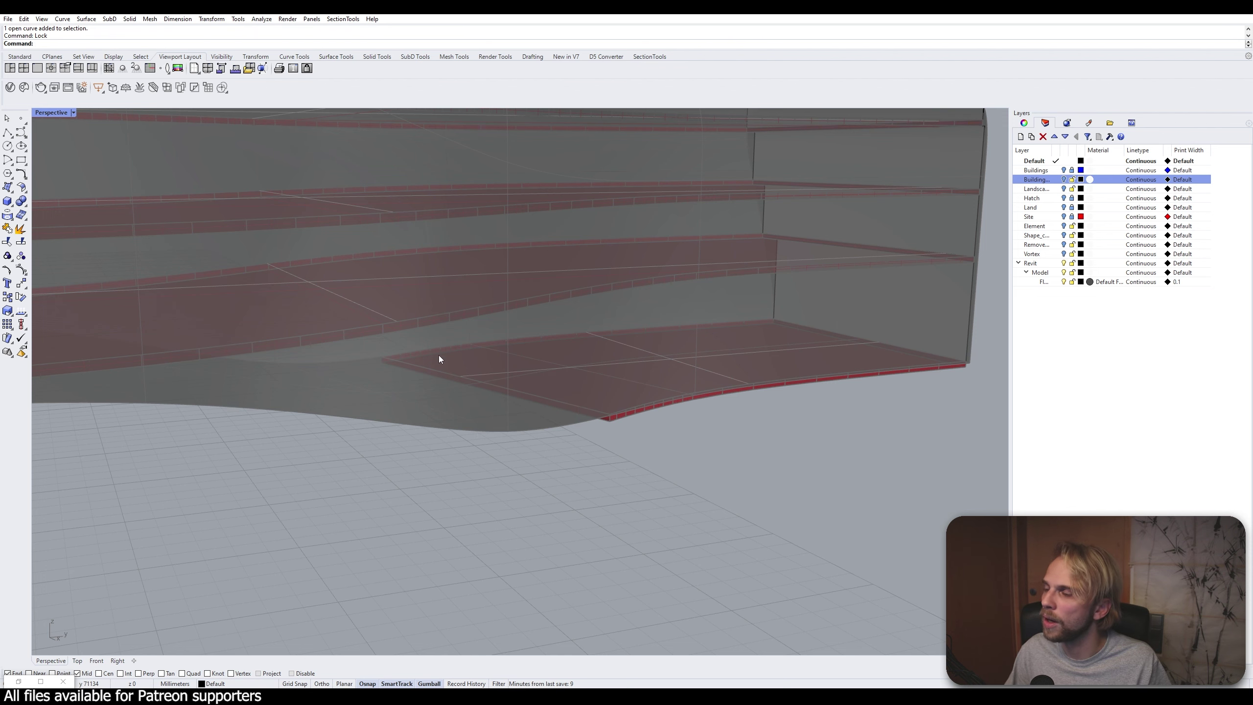
key("ctrl+z")
Extrude the polyline on the lowest slab's inner edge under the building up to the underside of the slab above
left_click(513, 389)
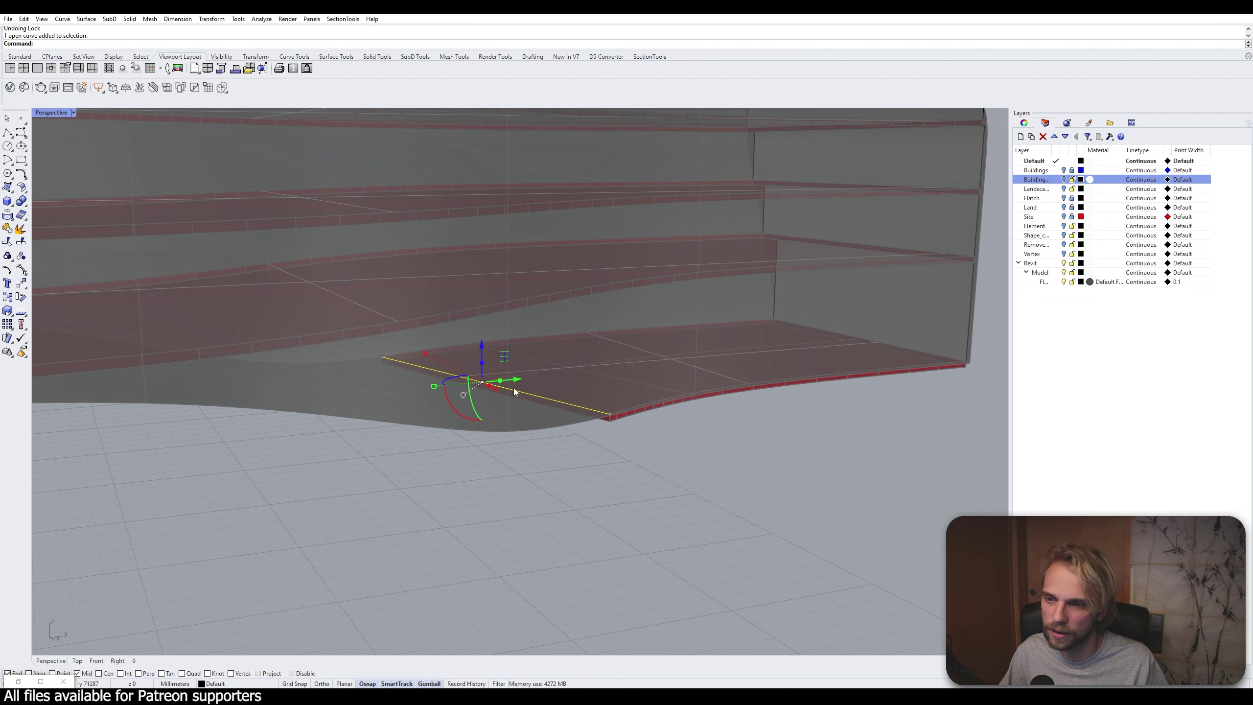
left_click_drag(481, 365, 621, 295)
scroll(604, 287, "up", 3)
key("Escape")
scroll(603, 372, "down", 10)
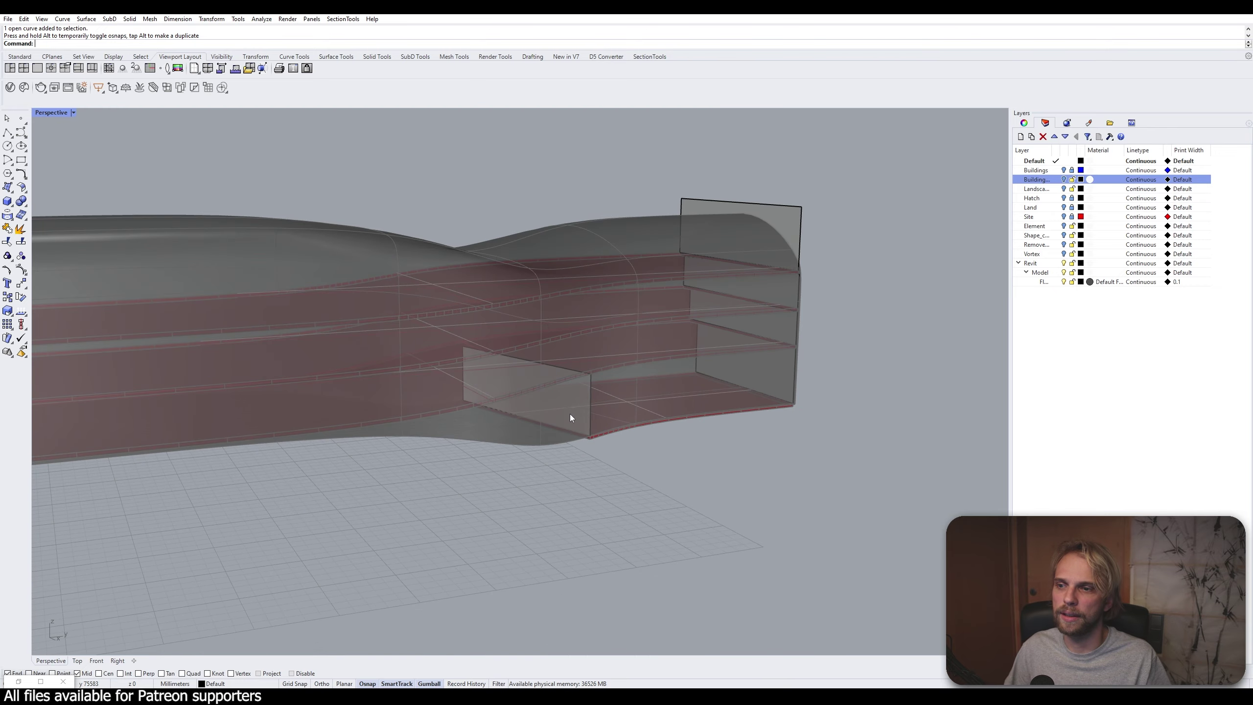
At the building's opposite end, extrude the two lower slab end polylines up to the undersides of the slabs above
right_click_drag(570, 414, 611, 419)
scroll(584, 404, "down", 5)
scroll(399, 430, "up", 8)
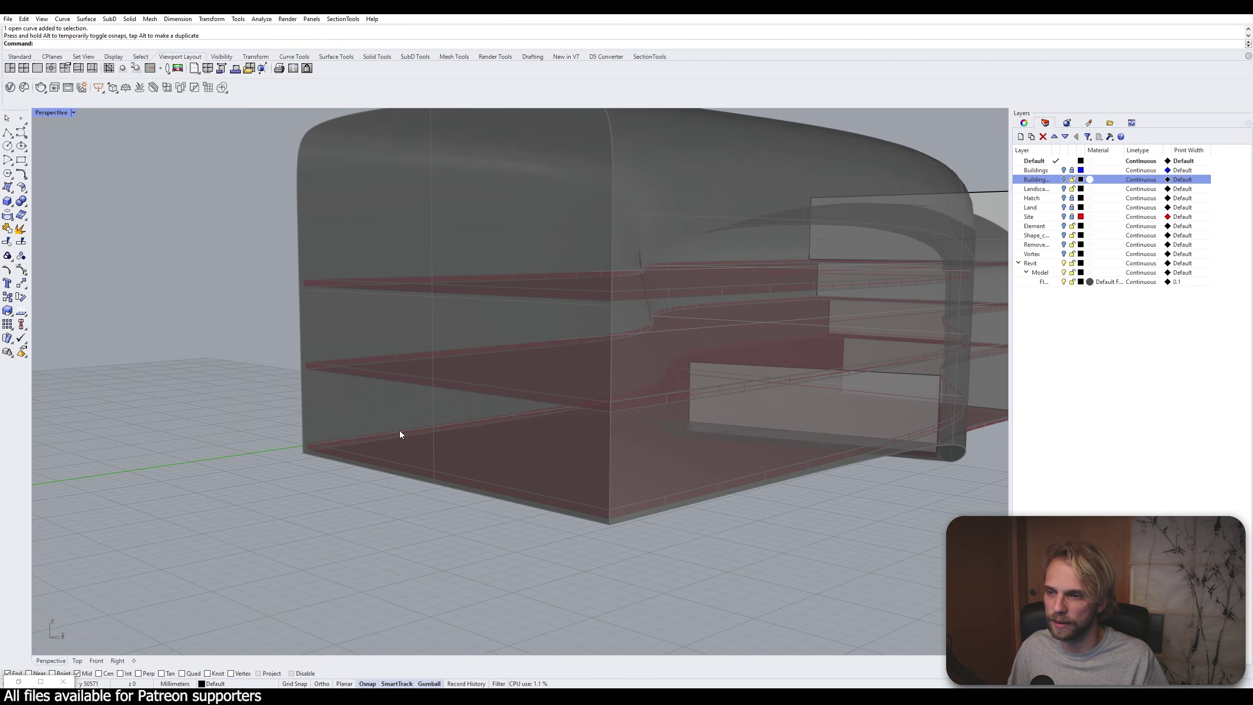
left_click(387, 466)
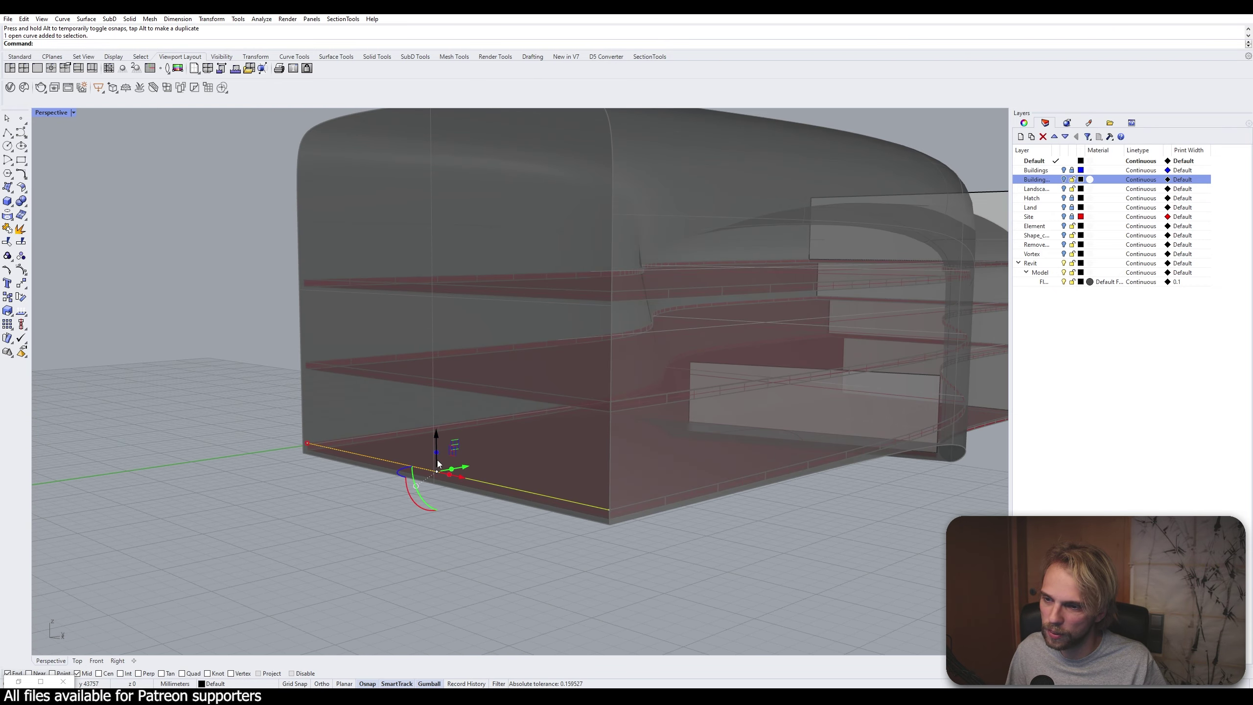
left_click_drag(437, 456, 610, 411)
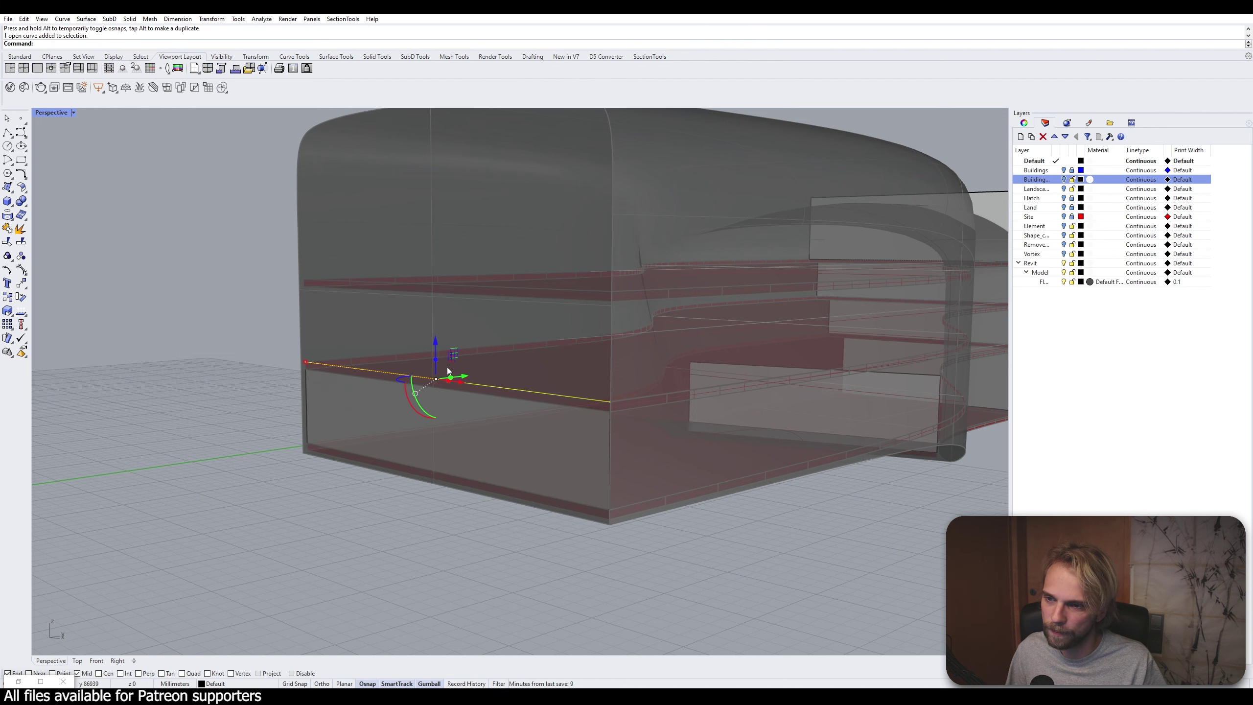
left_click_drag(437, 363, 556, 285)
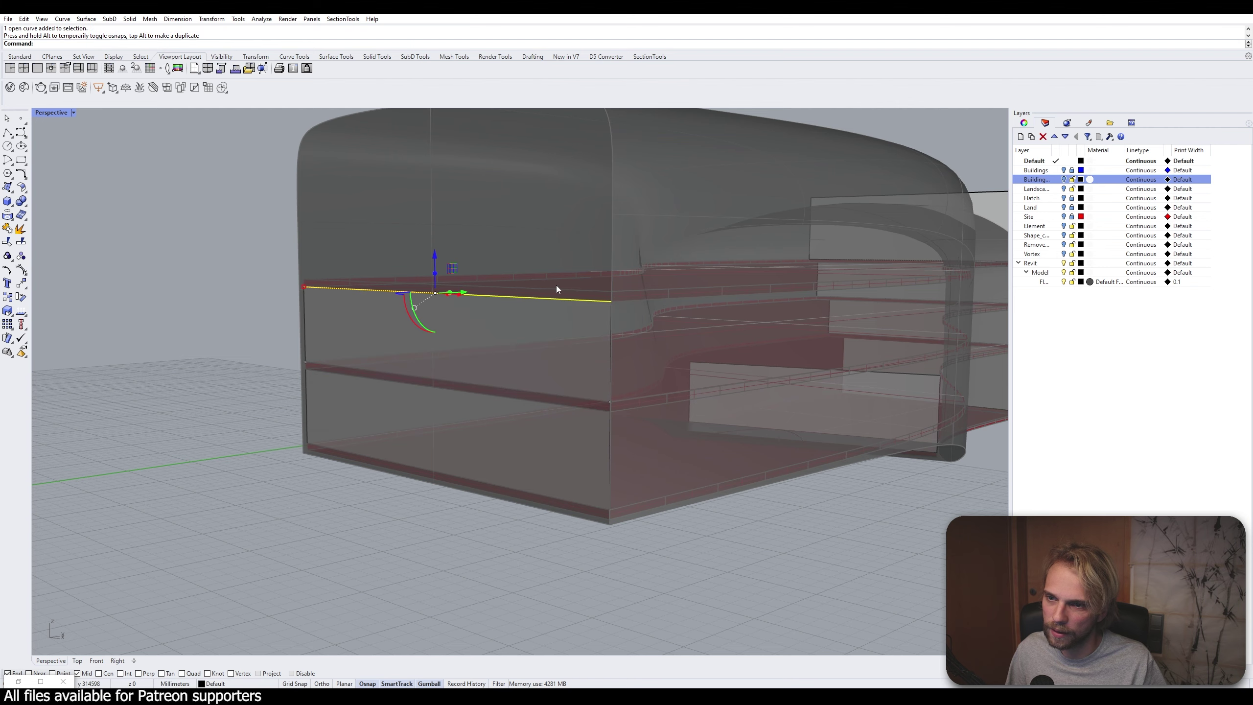
Extrude the top slab's end polyline at the opposite end upward past the building's roof
right_click_drag(547, 289, 582, 408)
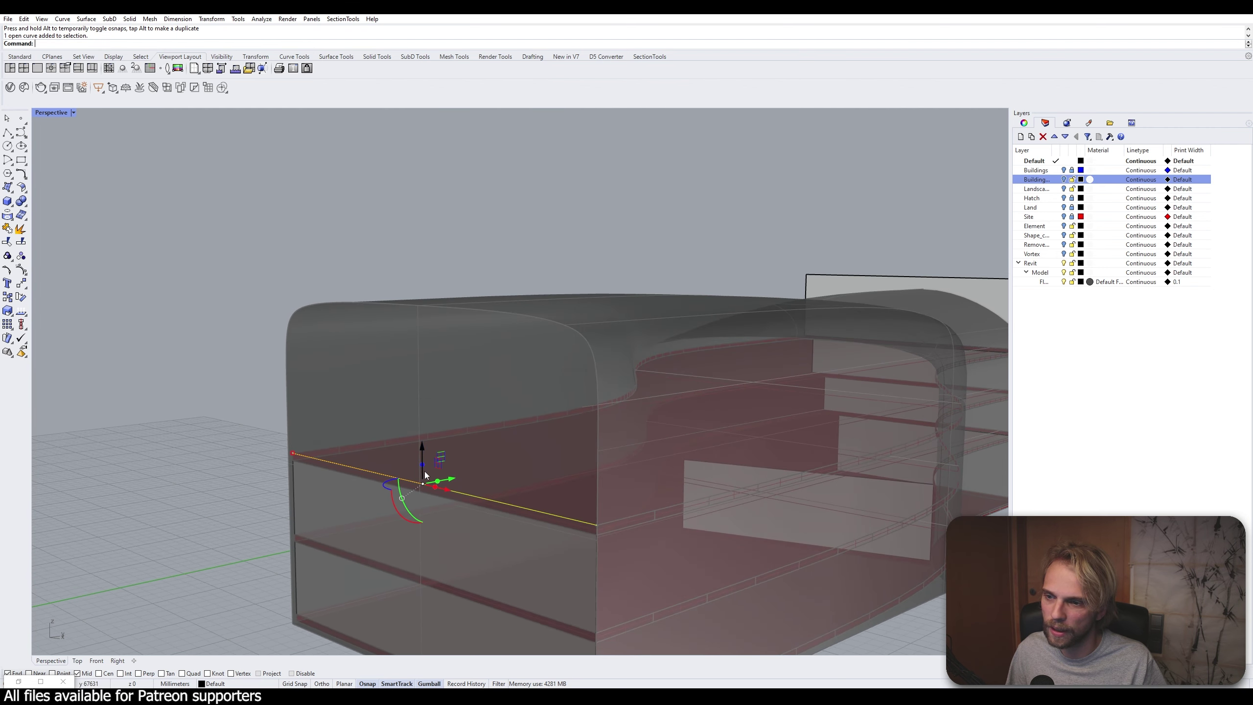
left_click_drag(423, 457, 465, 256, "ctrl")
left_click(652, 194)
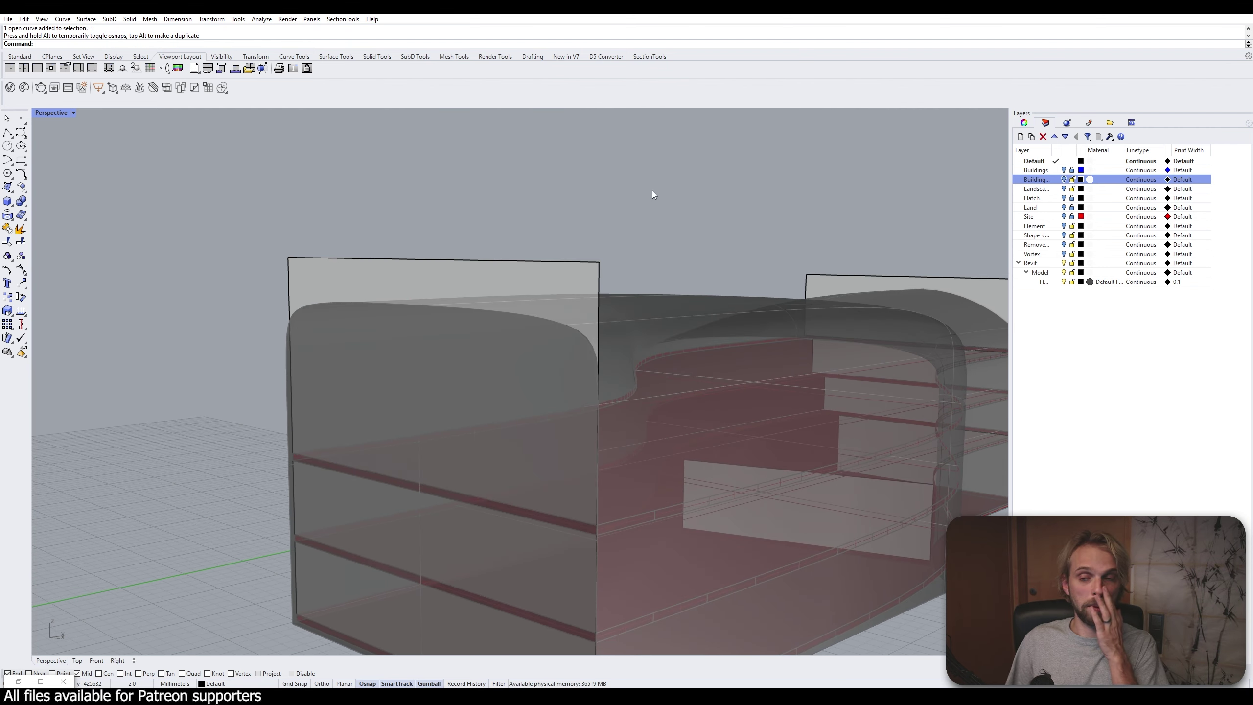
right_click_drag(663, 215, 531, 306)
scroll(532, 304, "up", 4)
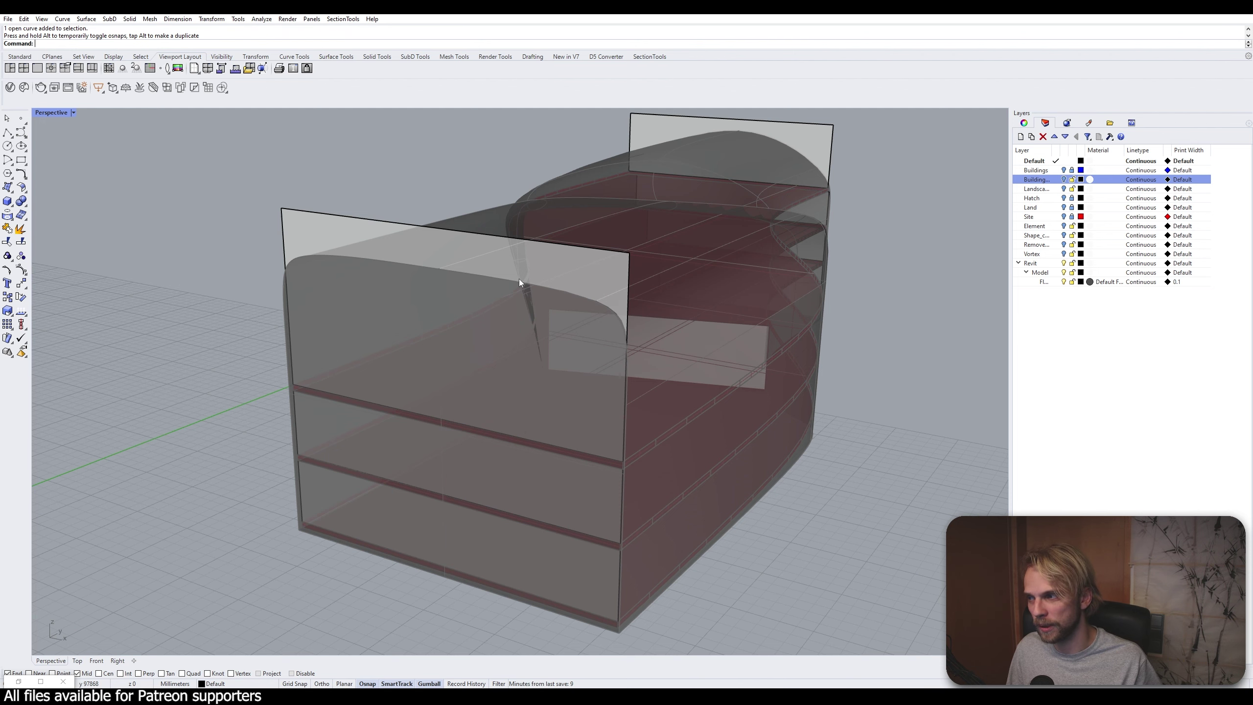
Widen the three wall surfaces at the opposite end so they extend past both sides of the building
right_click_drag(519, 278, 561, 267)
left_click(506, 264)
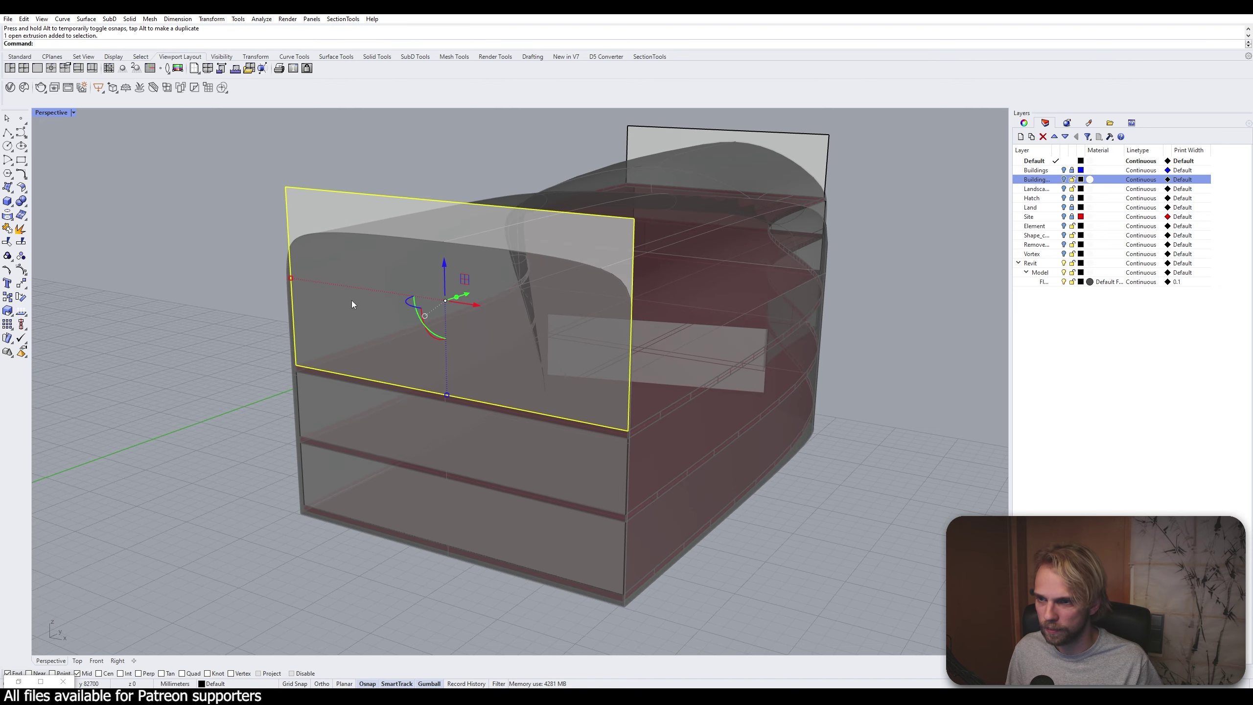
right_click_drag(292, 279, 470, 447)
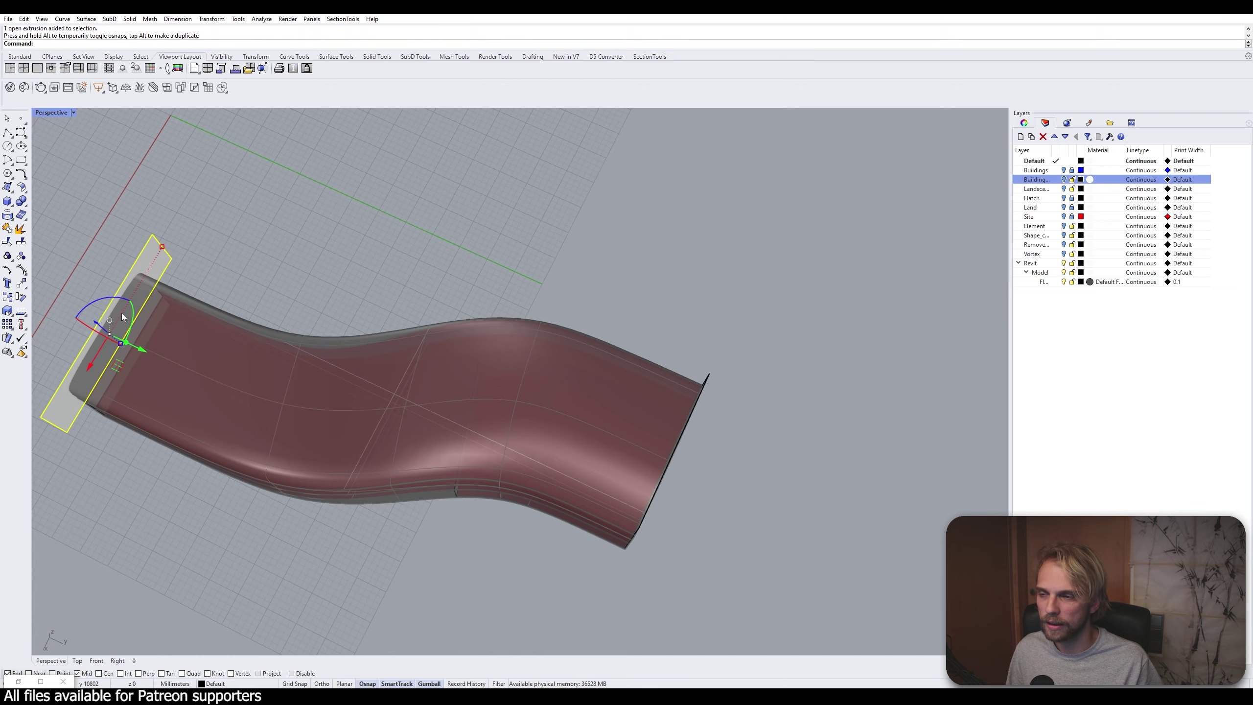
right_click_drag(572, 494, 384, 512)
left_click(436, 454)
left_click_drag(316, 434, 274, 448)
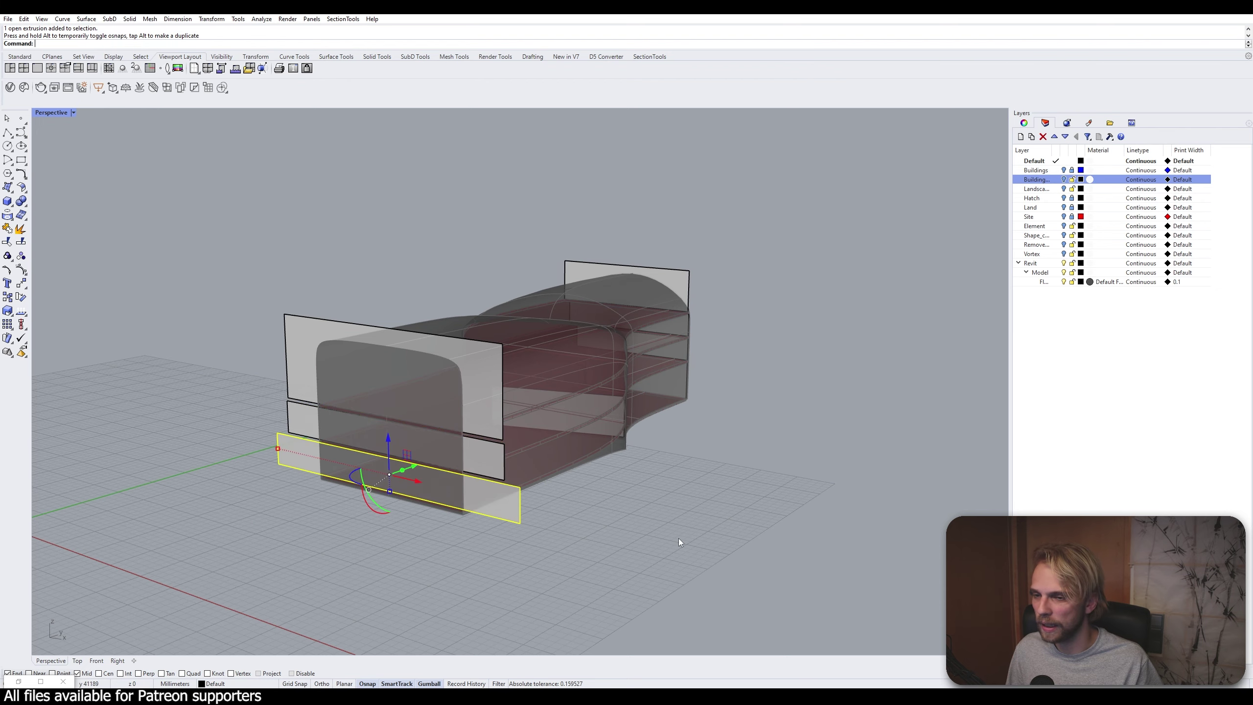
left_click(678, 538)
Widen the four wall surfaces at the arched end so they extend past both sides of the building
right_click_drag(678, 538, 498, 532)
left_click(609, 390)
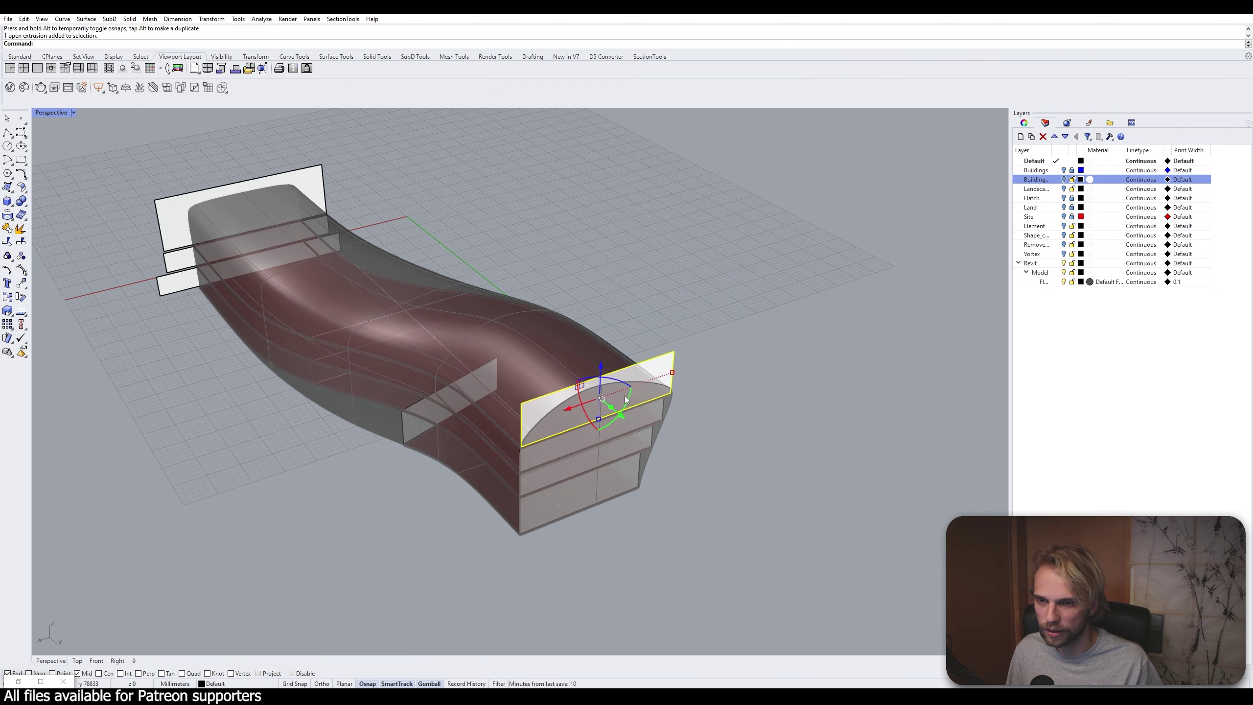
left_click_drag(672, 373, 709, 420)
left_click(571, 448)
left_click(604, 479)
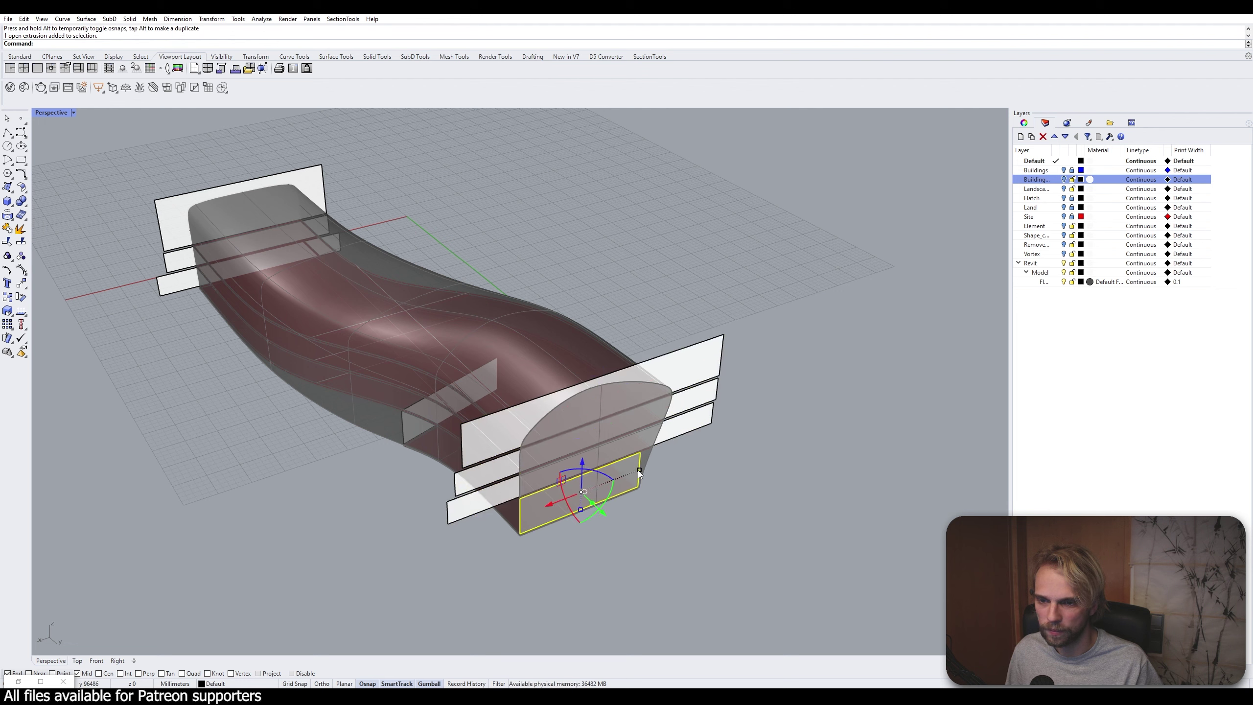
right_click_drag(744, 496, 556, 463)
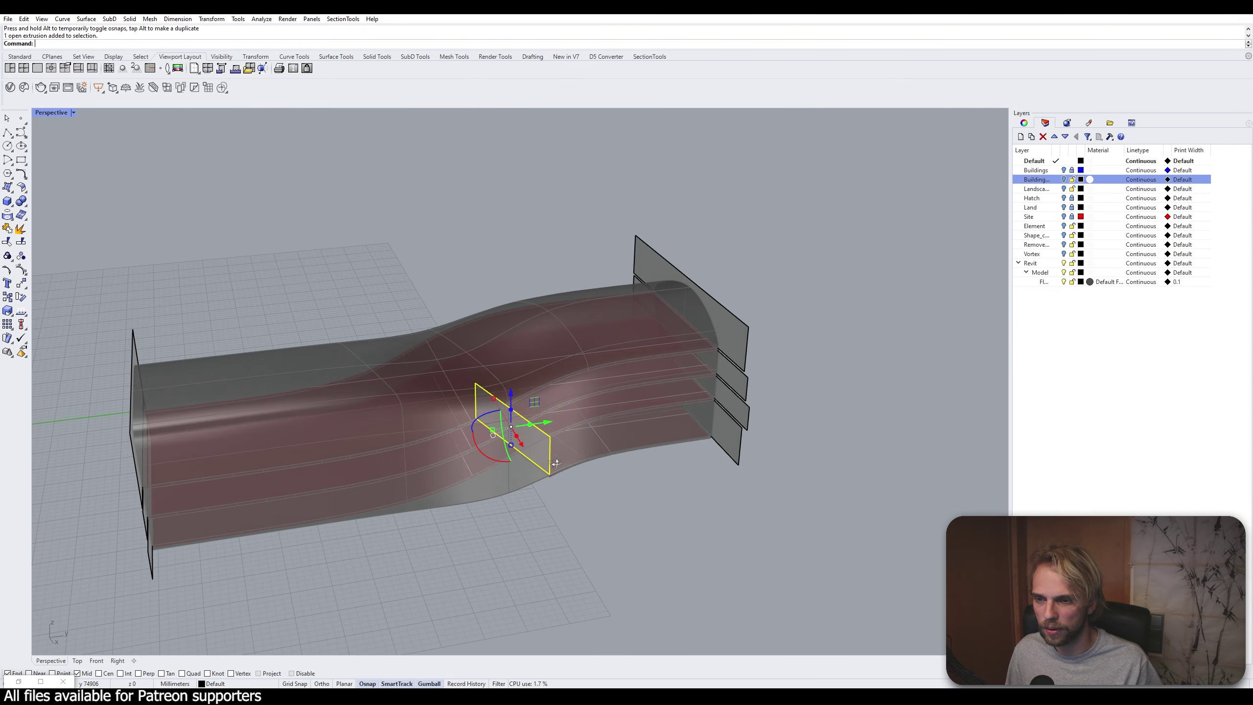
Widen the wall surface at the middle of the building with Scale1D from its lower edge's midpoint so it extends past both sides
scroll(538, 441, "up", 3)
type("Sdcak")
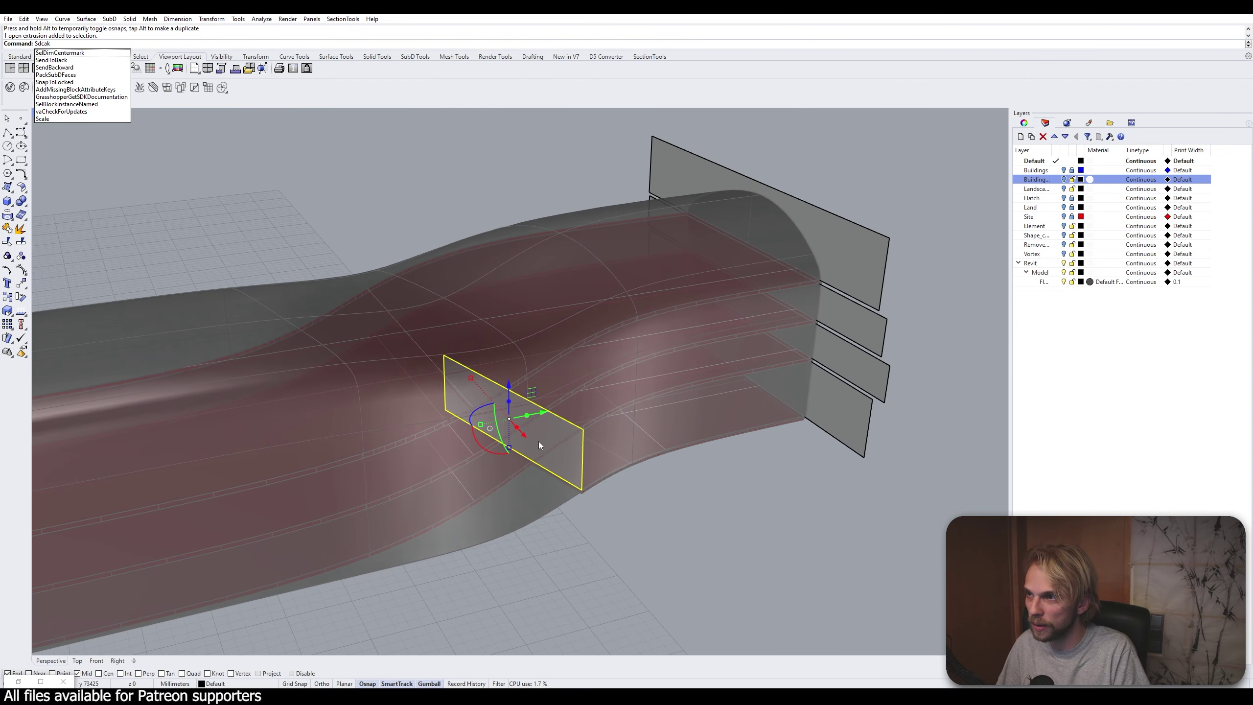
key("BackSpace")
key("BackSpace")
key("BackSpace")
key("BackSpace")
key("BackSpace")
type("Scale1D")
key("Return")
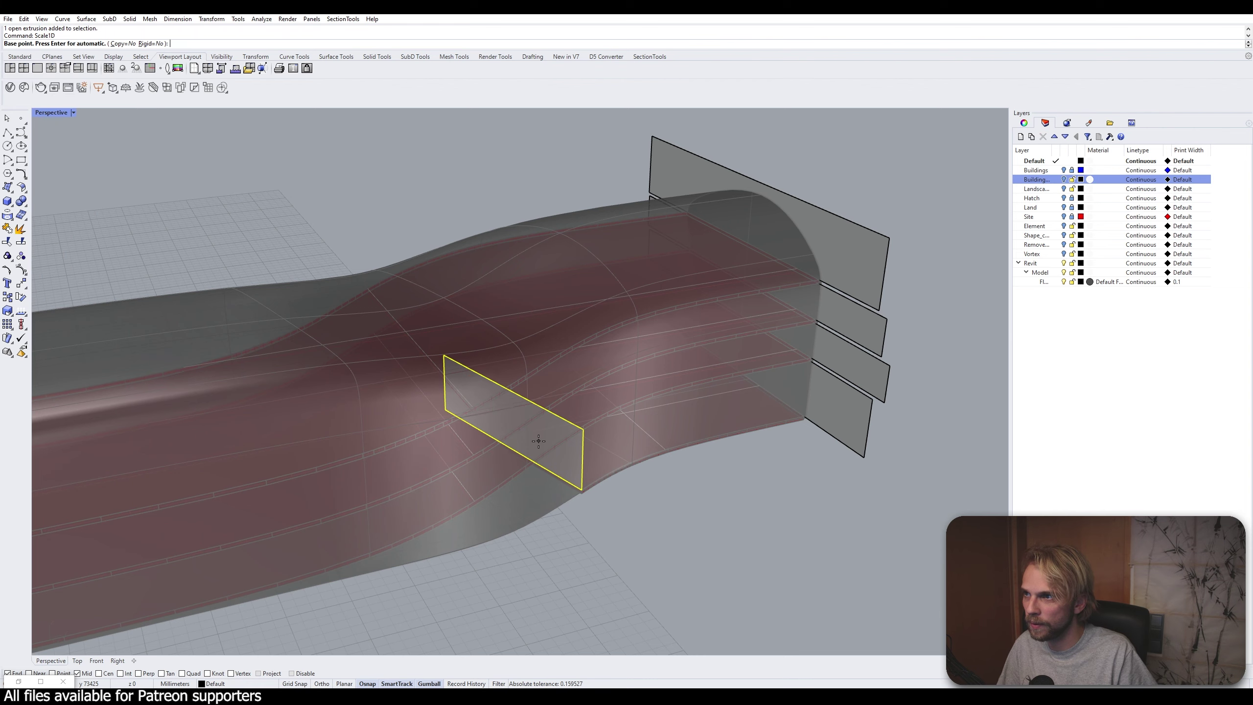
scroll(510, 386, "up", 4)
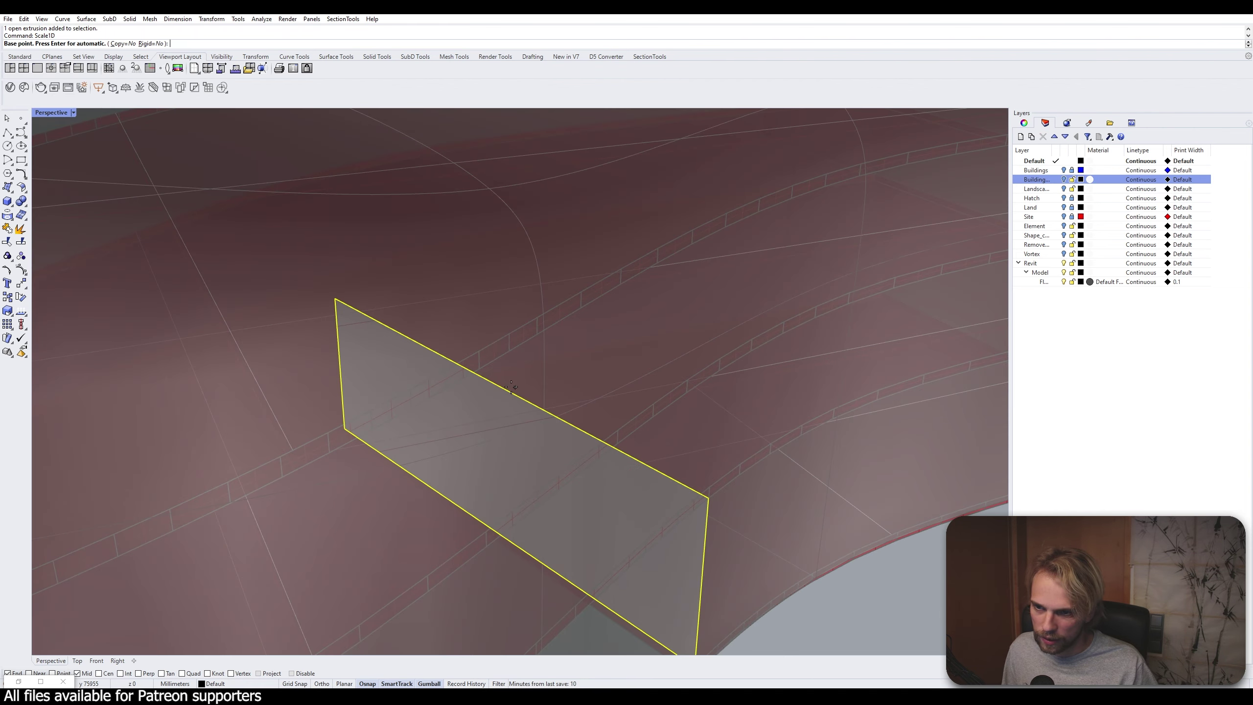
right_click_drag(510, 391, 560, 394)
scroll(541, 411, "up", 5)
left_click(541, 411)
scroll(543, 412, "down", 4)
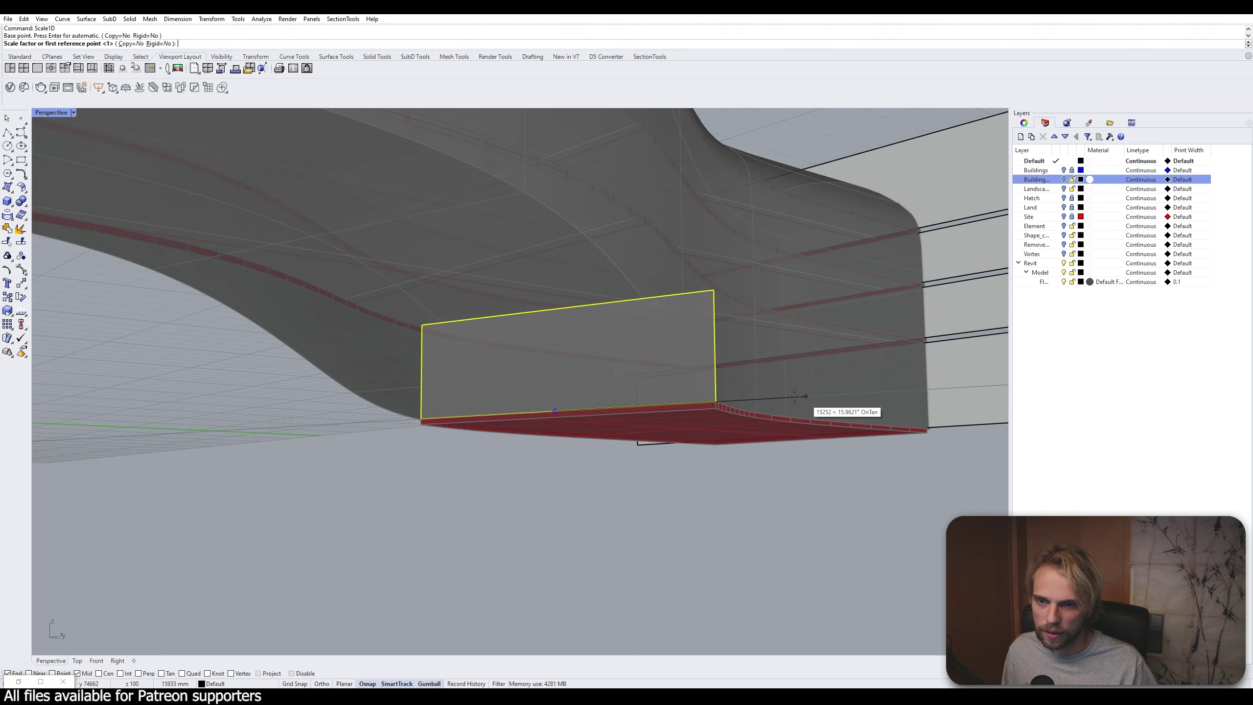
scroll(641, 415, "up", 4)
left_click(662, 412)
scroll(715, 454, "down", 4)
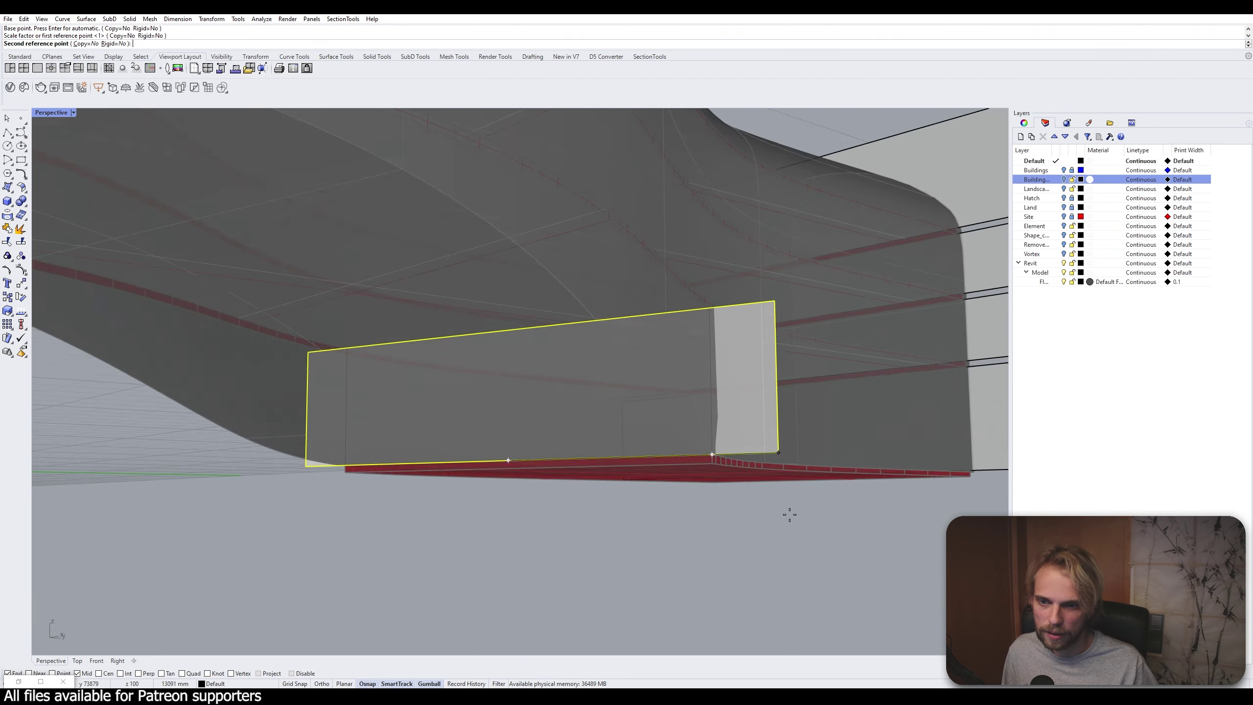
left_click(886, 562)
right_click_drag(809, 498, 678, 546)
key("Escape")
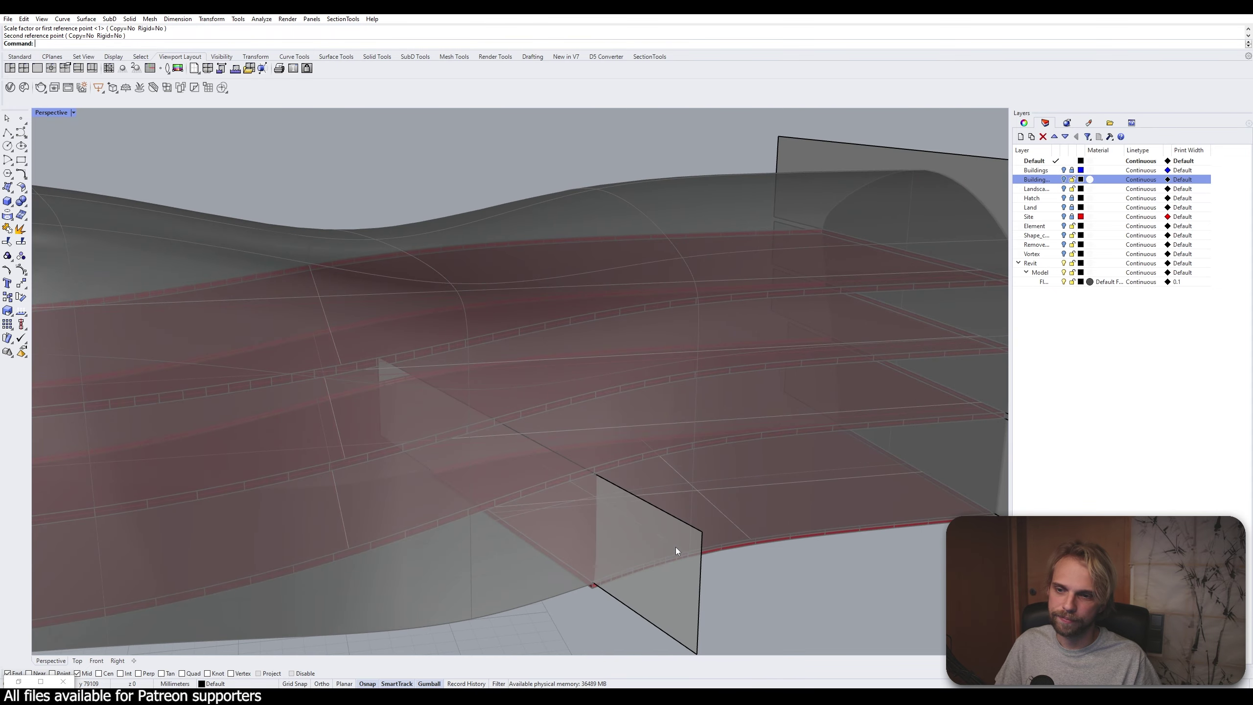
scroll(676, 546, "down", 5)
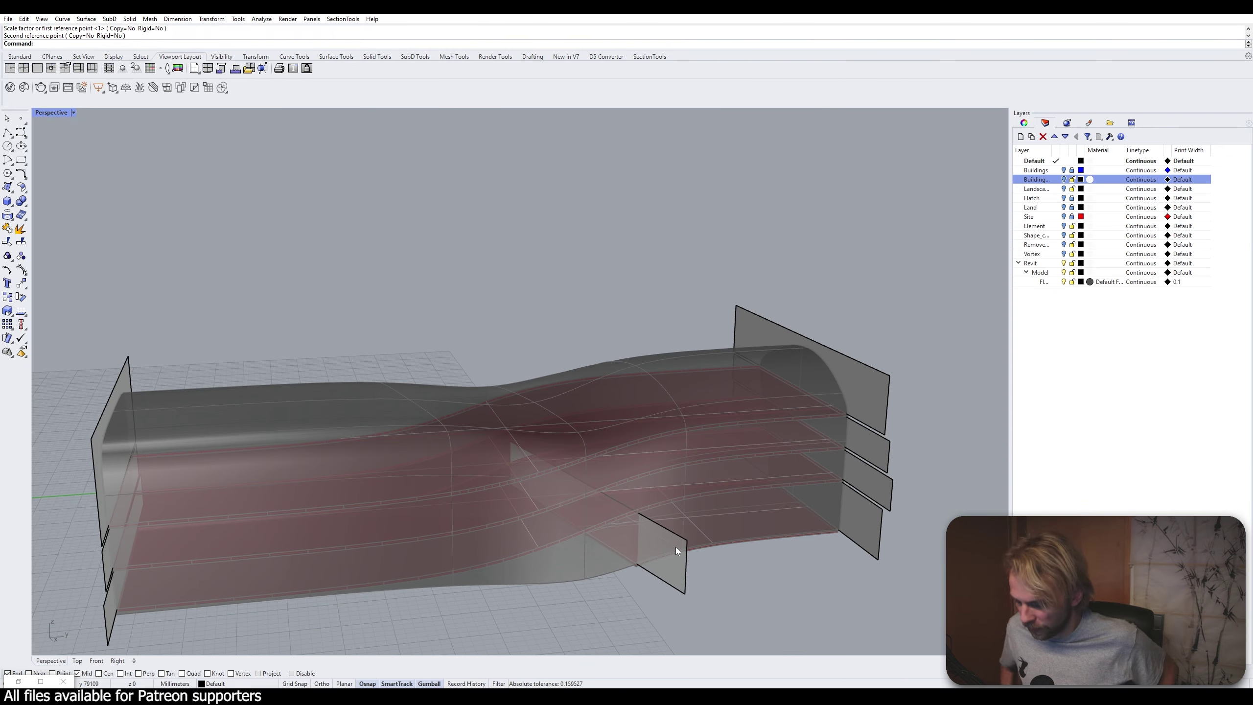
Unlock the locked building volume and floor slabs
type("lko")
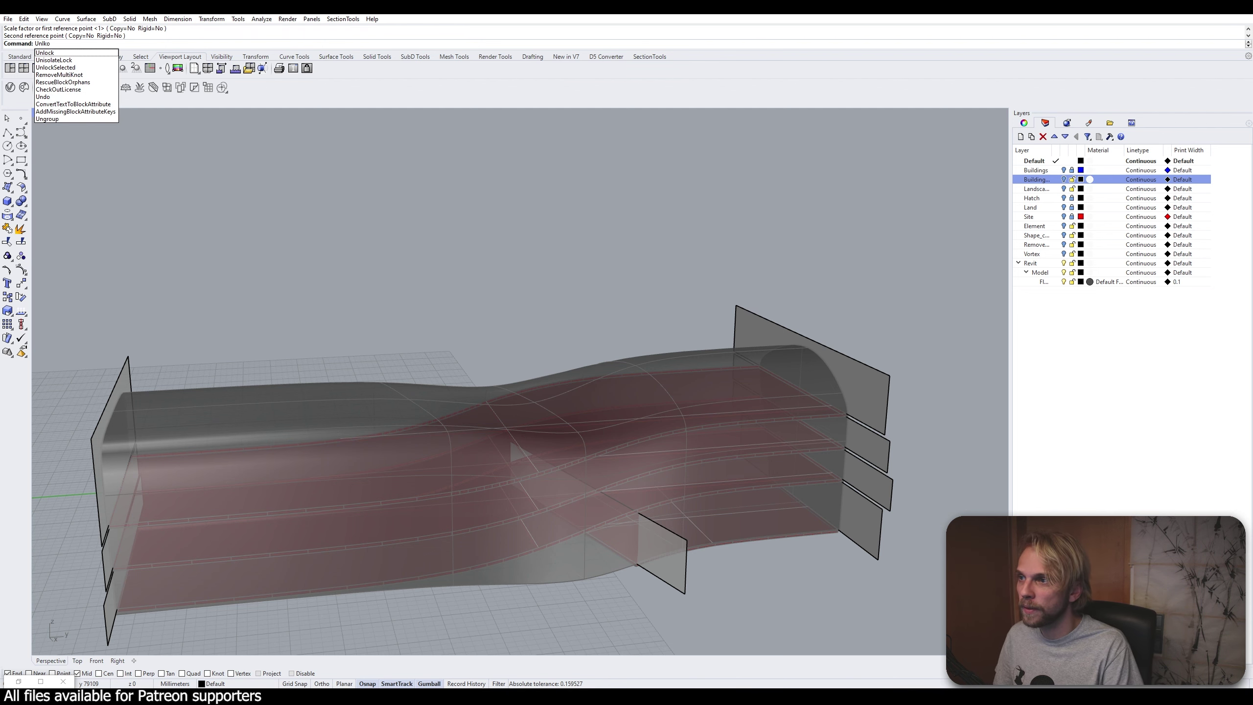
key("Return")
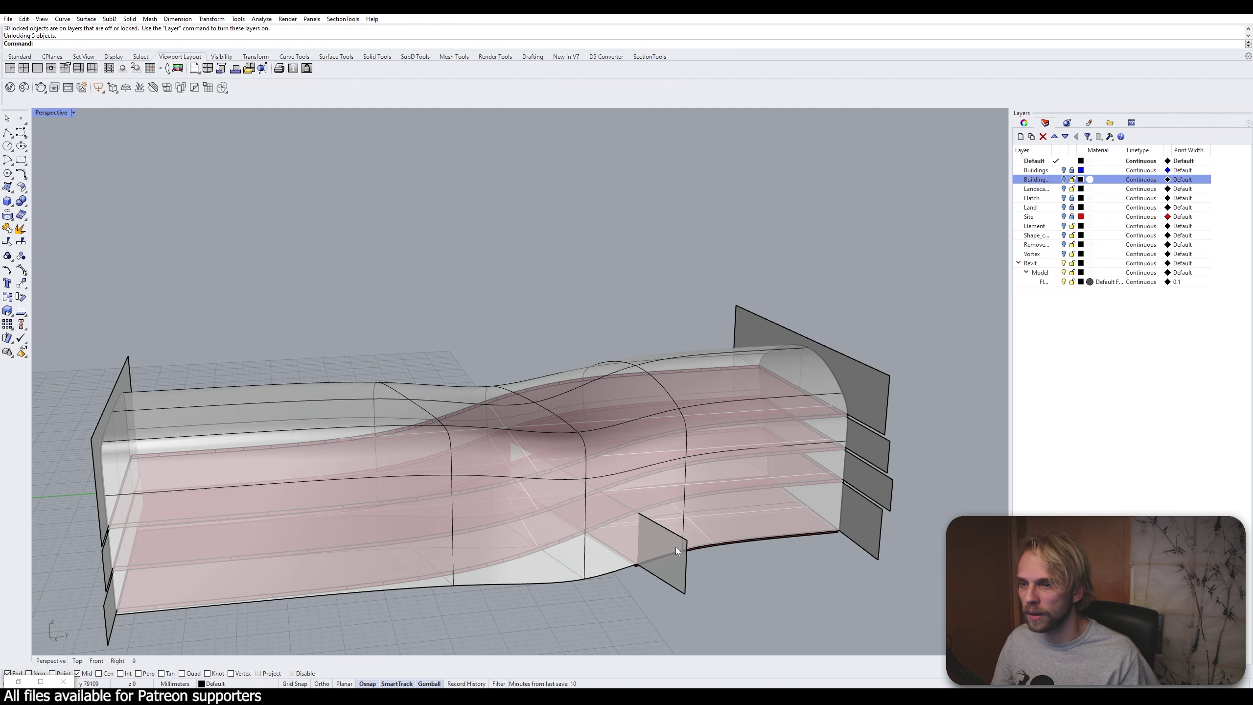
right_click_drag(675, 546, 340, 379)
left_click(340, 379)
right_click_drag(227, 424, 202, 298)
key("Escape")
Move the three wall surfaces and their base curves at the flat-roofed end 1200 mm inward along the Y axis
left_click_drag(200, 296, 325, 538)
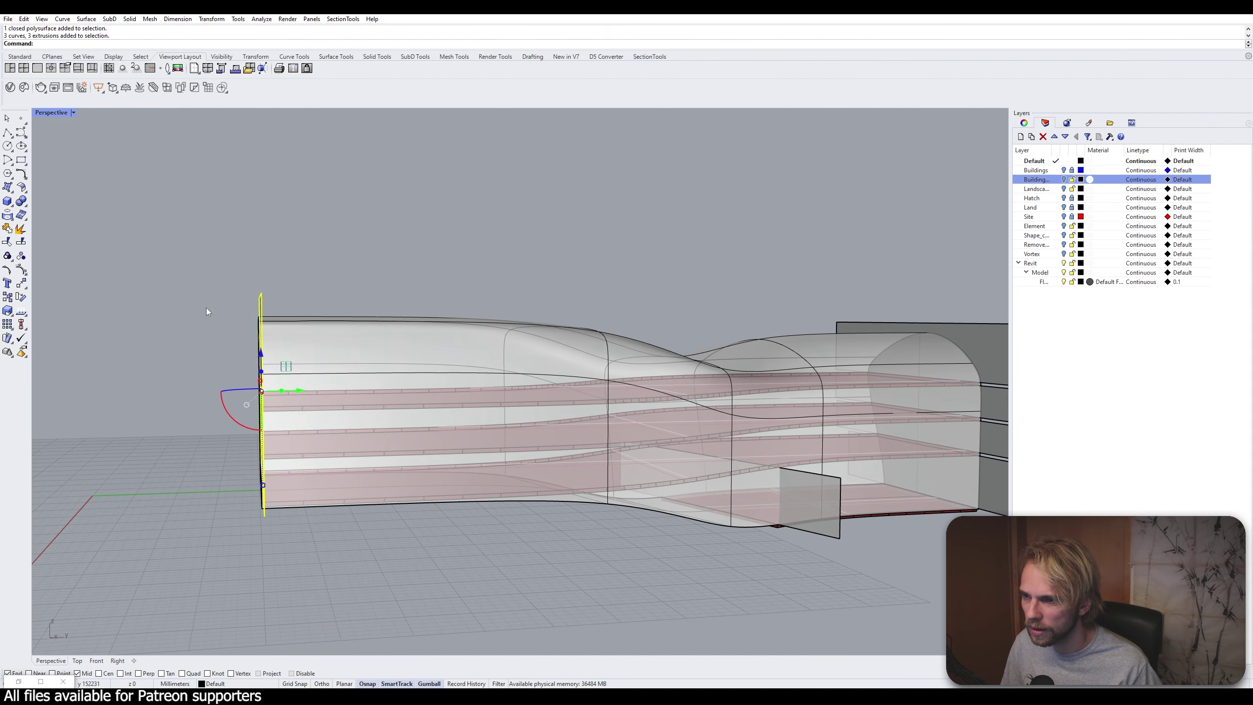
right_click_drag(243, 375, 465, 548)
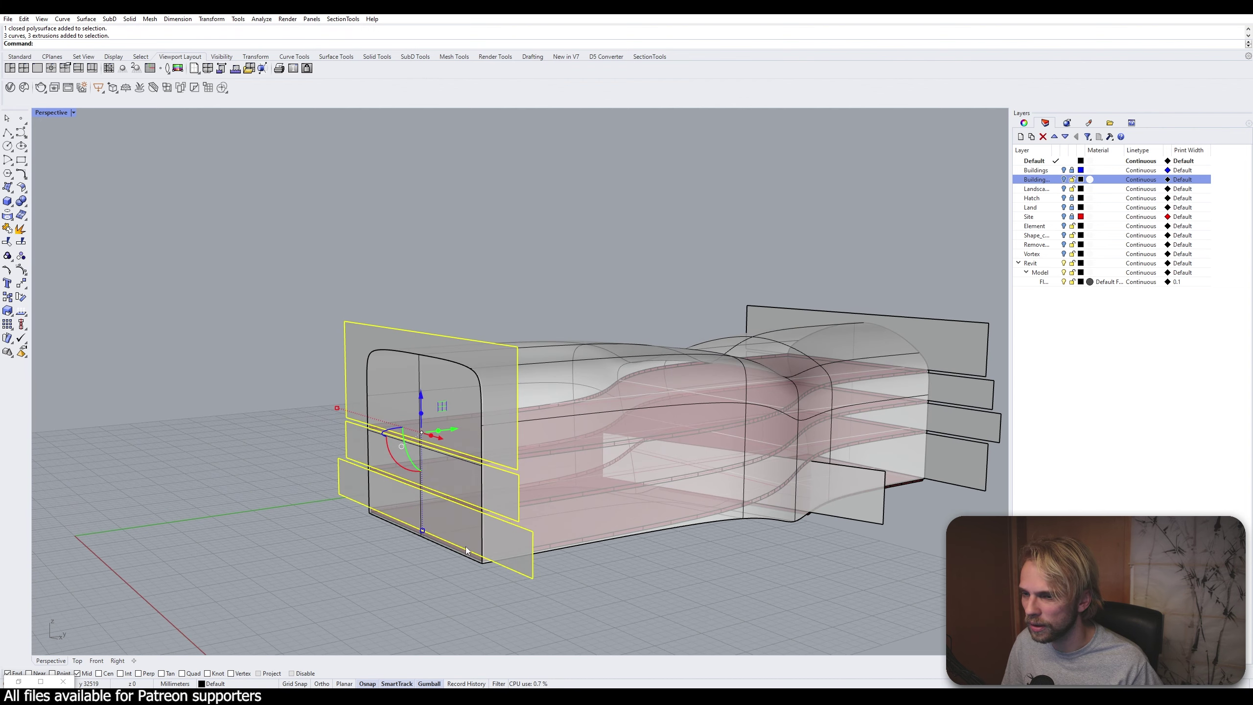
right_click_drag(473, 476, 400, 454)
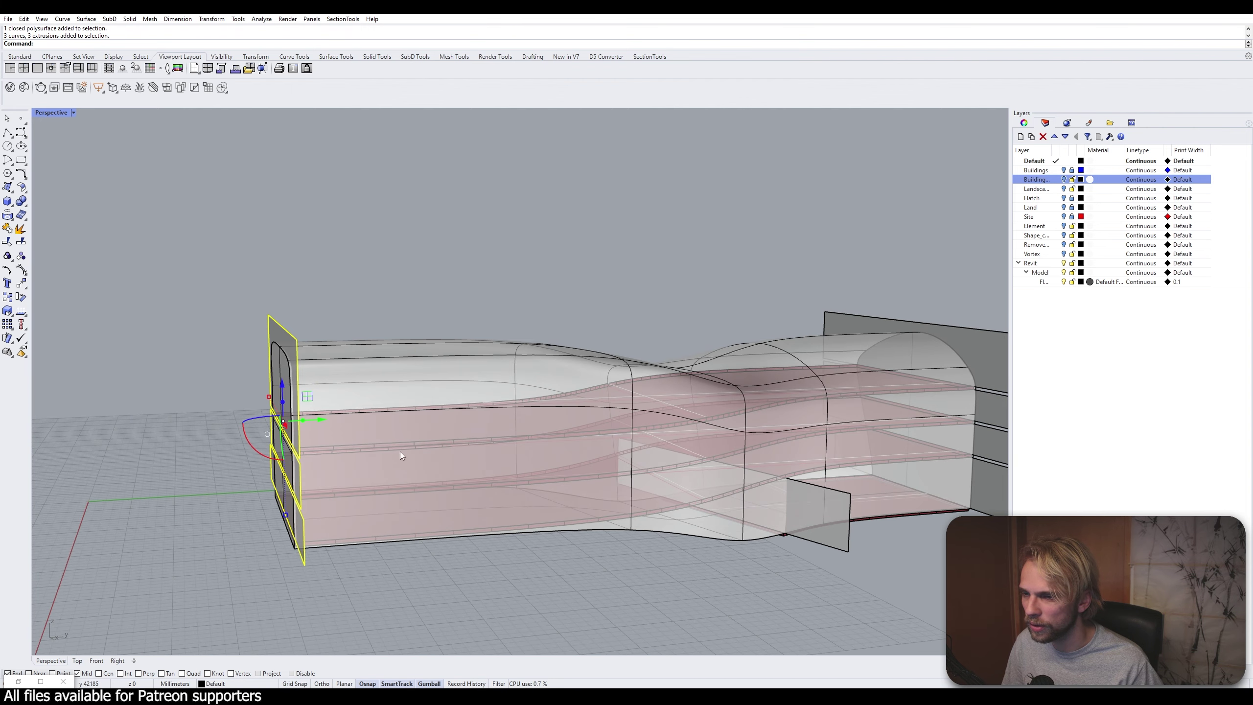
left_click(327, 419)
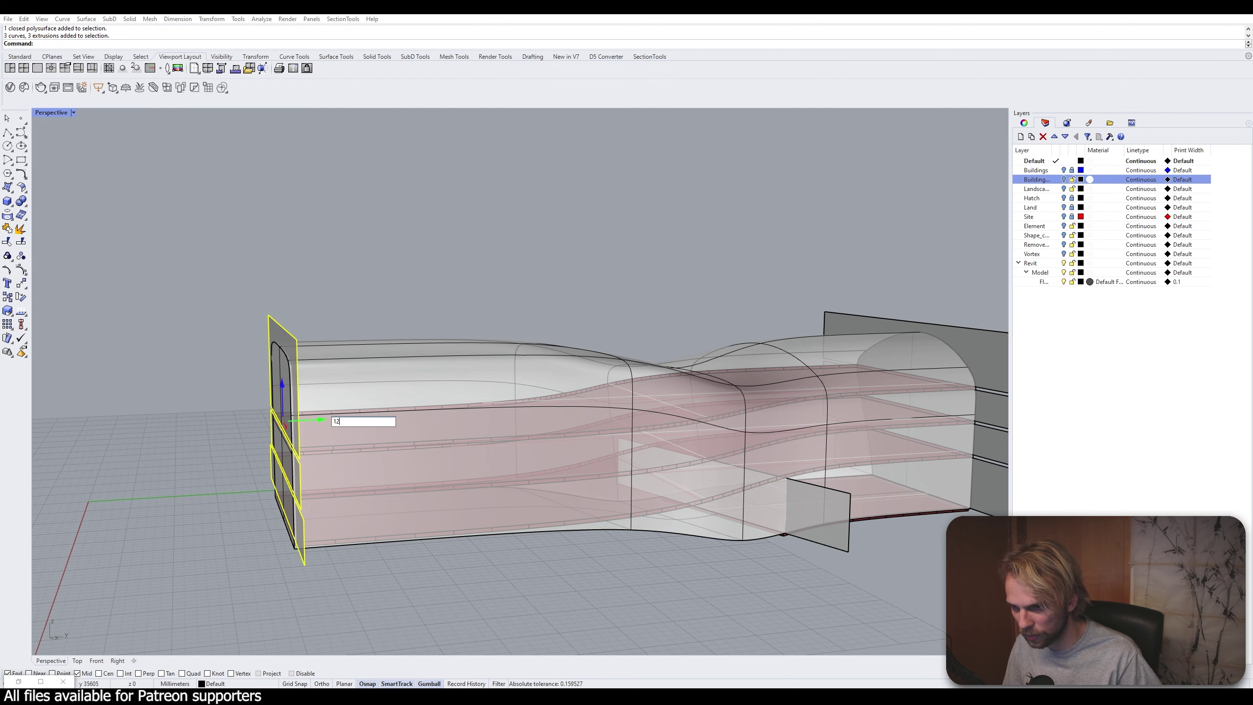
type("1200")
key("Return")
key("Escape")
Move the four wall surfaces and their base curves at the arched end inward by -1200 mm along the Y axis
right_click_drag(327, 418, 530, 243)
left_click_drag(528, 239, 676, 527)
scroll(602, 374, "up", 2)
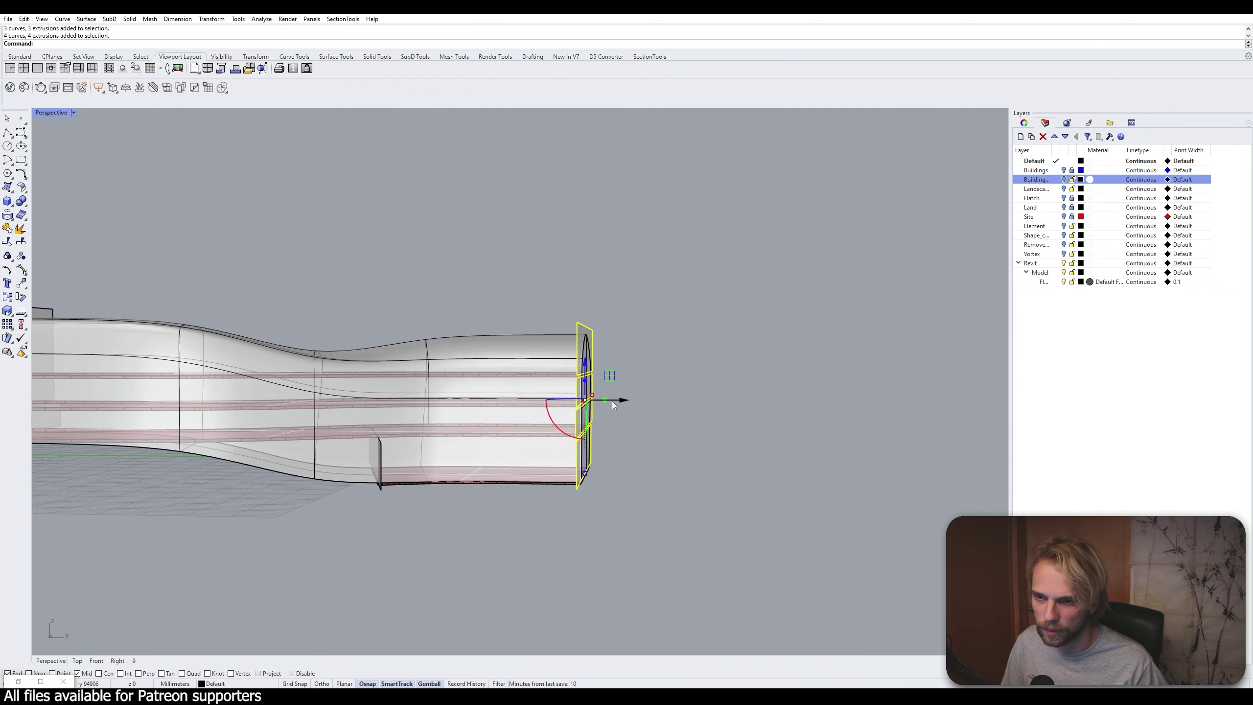
left_click(620, 402)
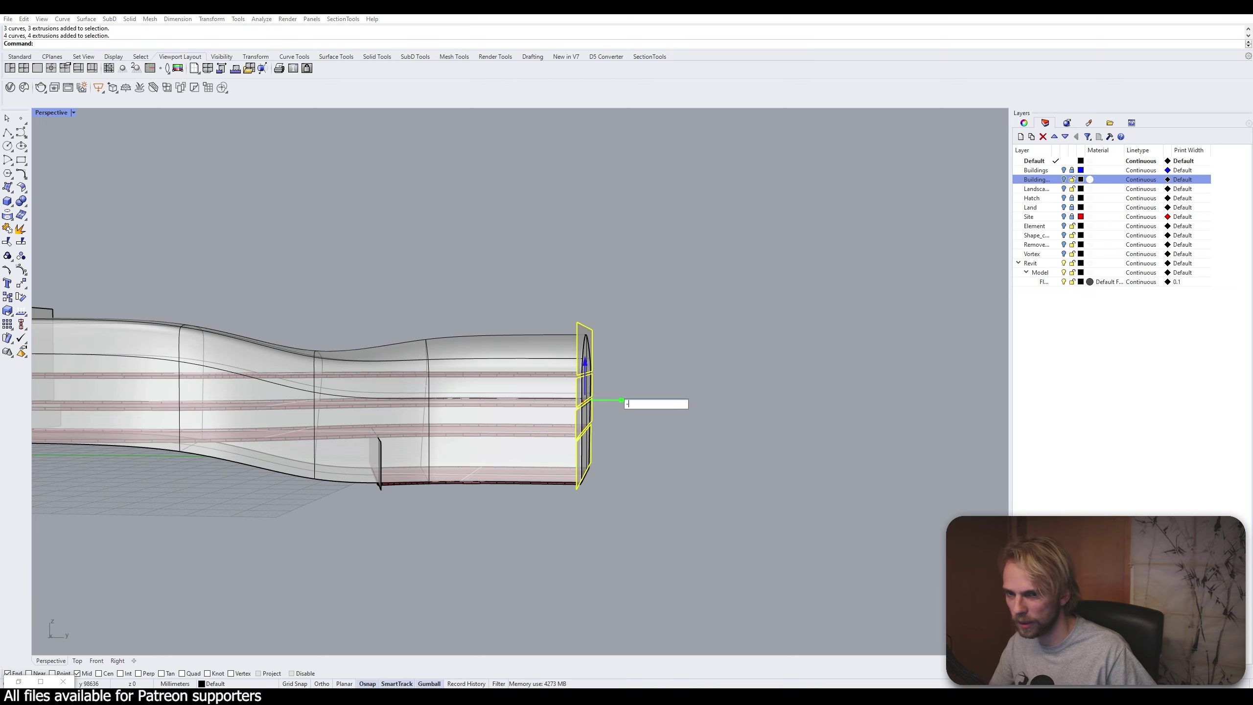
type("-1200")
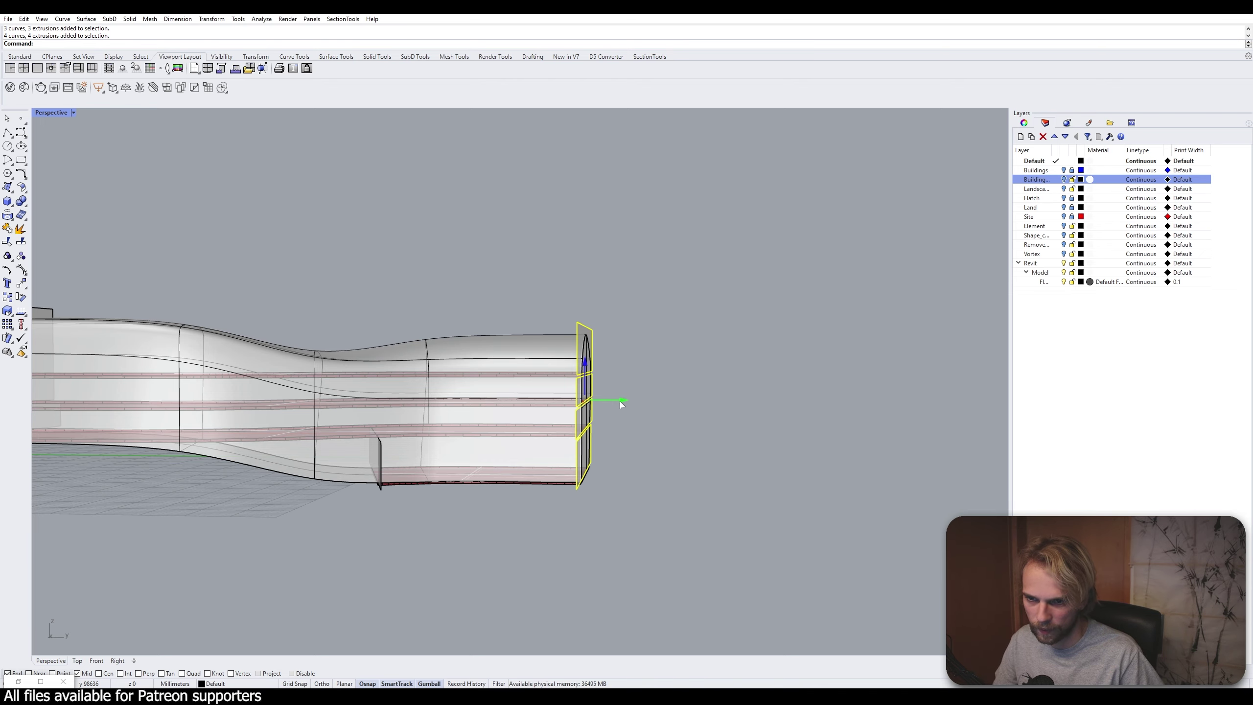
key("Return")
mouse_move(619, 402)
right_mouse_down()
mouse_move(610, 427)
mouse_move(466, 462)
mouse_move(516, 486)
mouse_move(525, 460)
mouse_move(603, 413)
right_mouse_up()
scroll(466, 462, "up", 5)
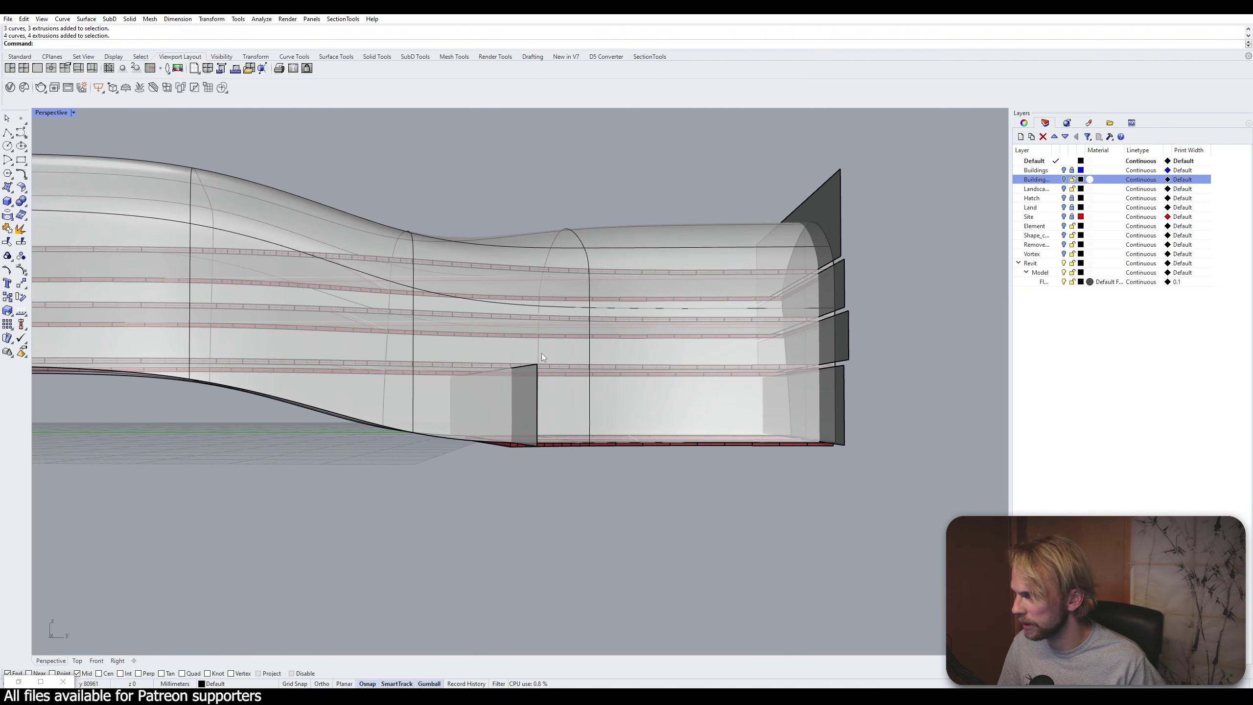
Using the building volume as the cutting object, trim the overhanging parts of the wall surfaces at the flat-roofed end
scroll(541, 352, "down", 5)
mouse_move(541, 352)
right_mouse_down()
mouse_move(544, 459)
mouse_move(634, 404)
right_mouse_up()
left_click(620, 322)
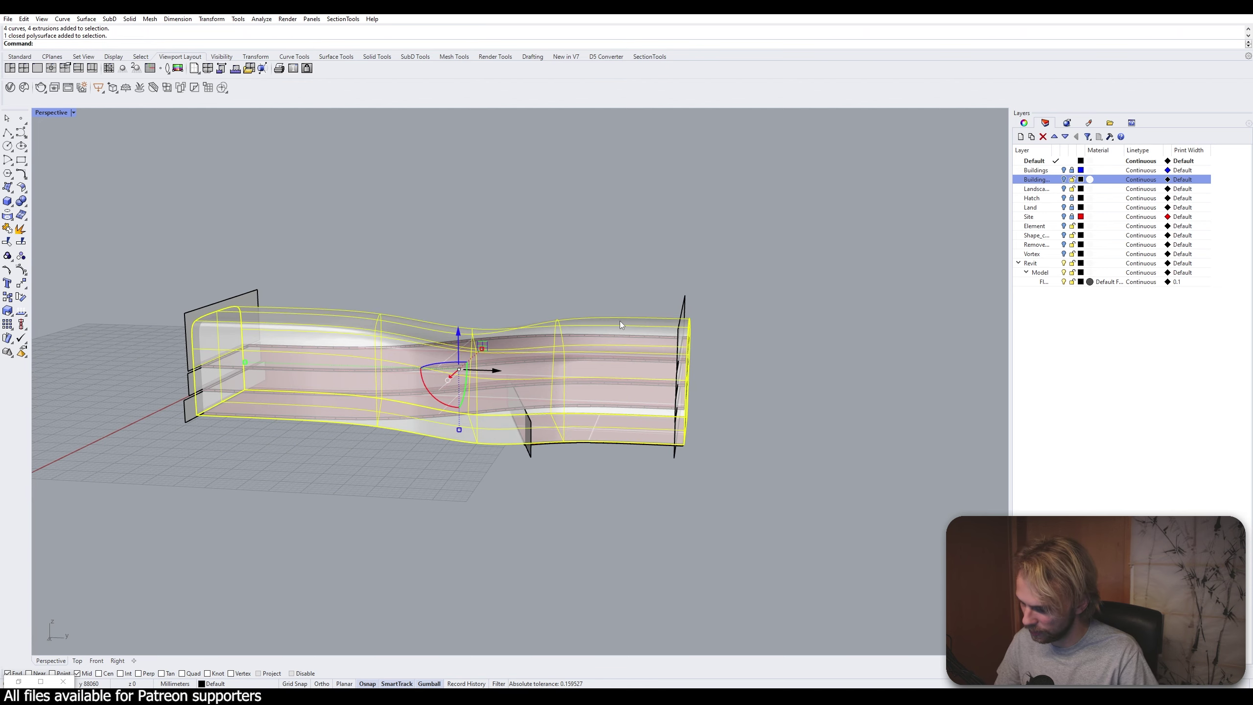
type("trim")
key("Return")
right_click_drag(620, 321, 510, 315)
scroll(212, 320, "up", 4)
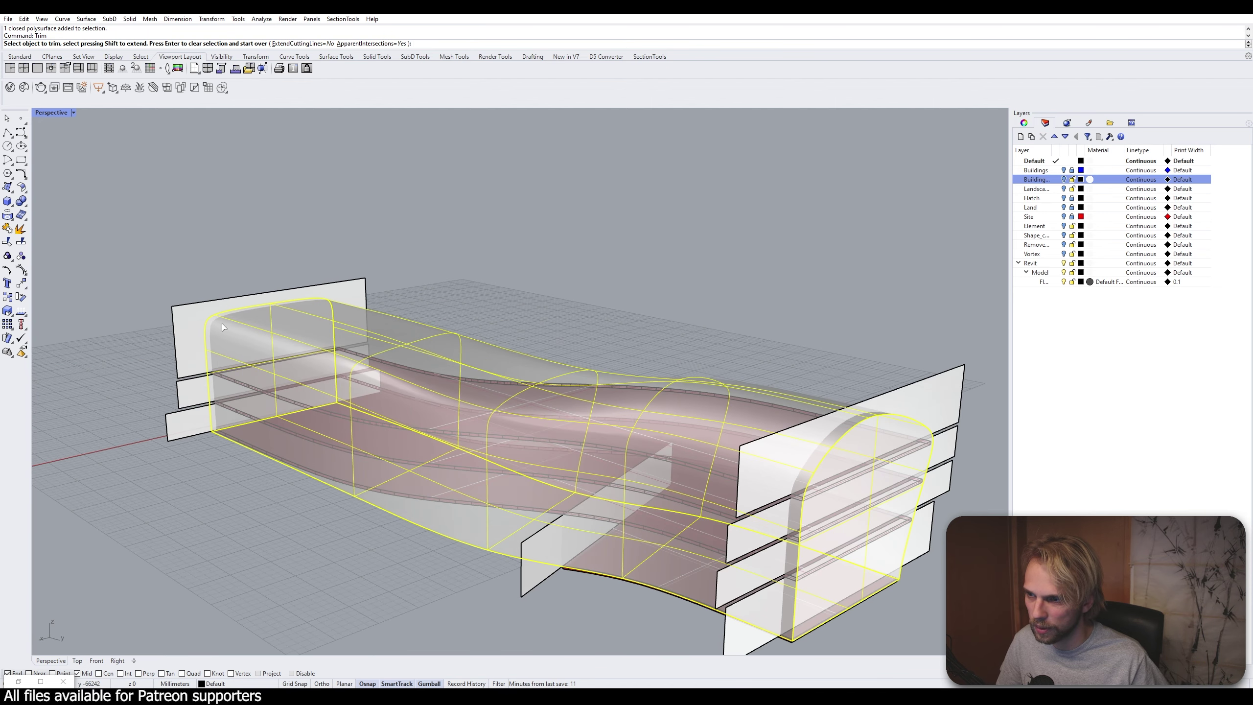
left_click(189, 341)
left_click(187, 396)
With the same cutting volume, trim the overhanging parts of the middle wall and the four arched-end walls
right_click_drag(554, 563, 503, 521, "shift")
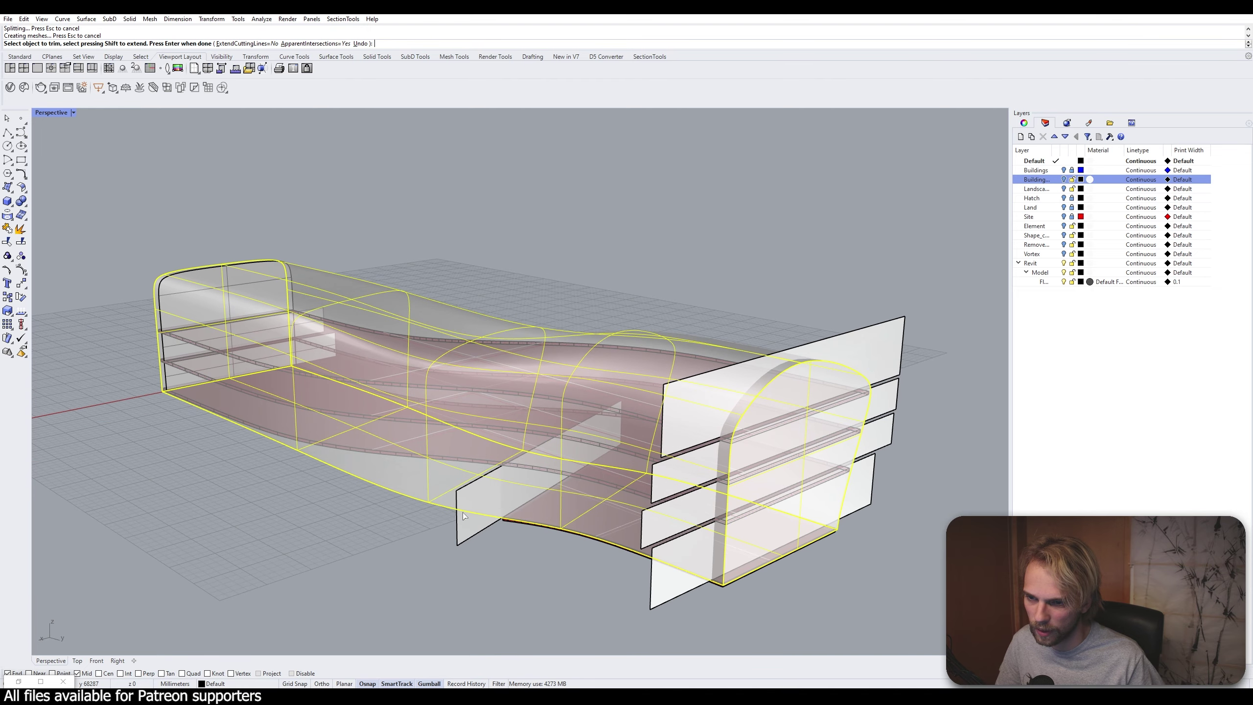
left_click(662, 603)
right_click_drag(666, 600, 705, 568)
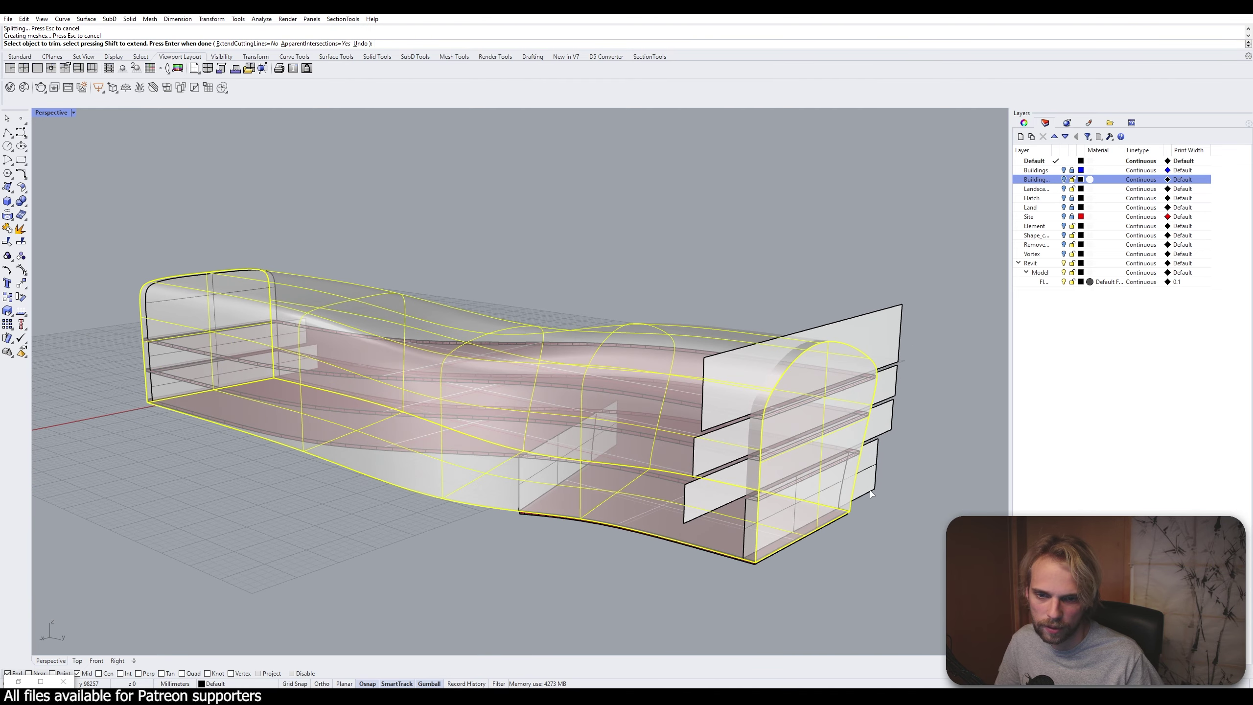
left_click(865, 471)
right_click_drag(890, 477, 781, 519, "shift")
left_click(779, 446)
left_click(568, 454)
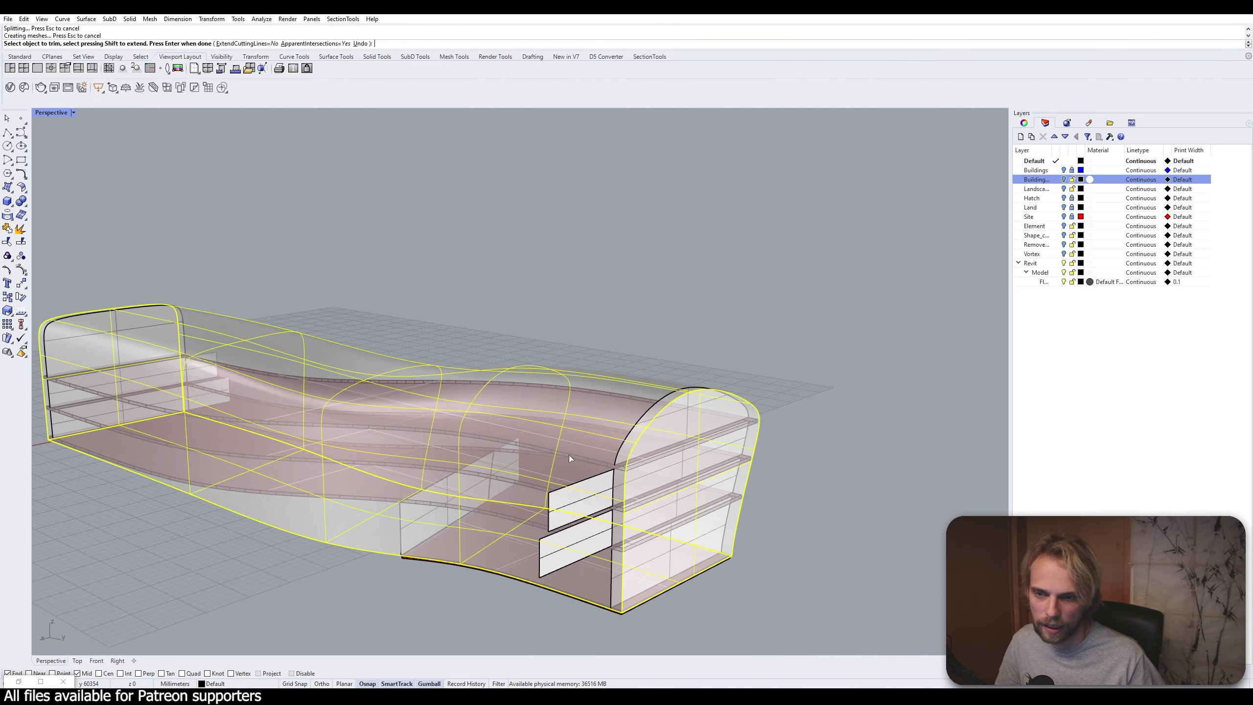
left_click(551, 516)
left_click(548, 547)
key("Return")
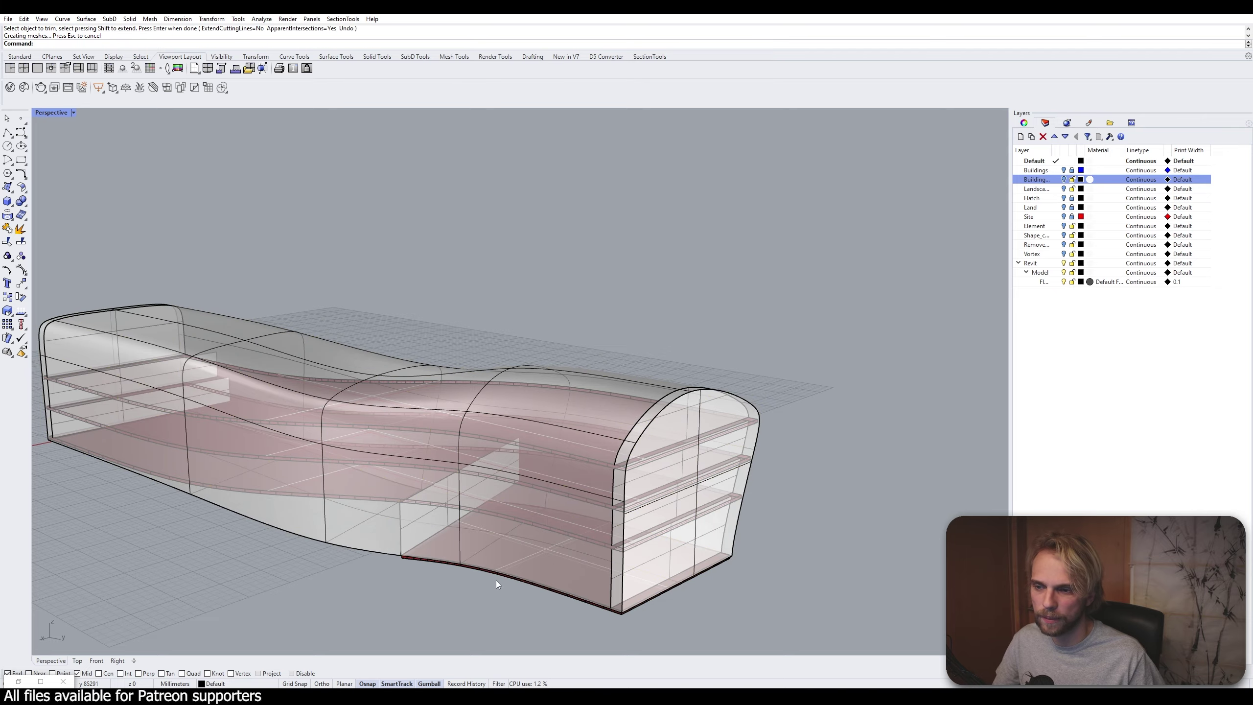
Trim the middle wall's remaining overhang on the far side with the building volume
right_click_drag(495, 580, 698, 550)
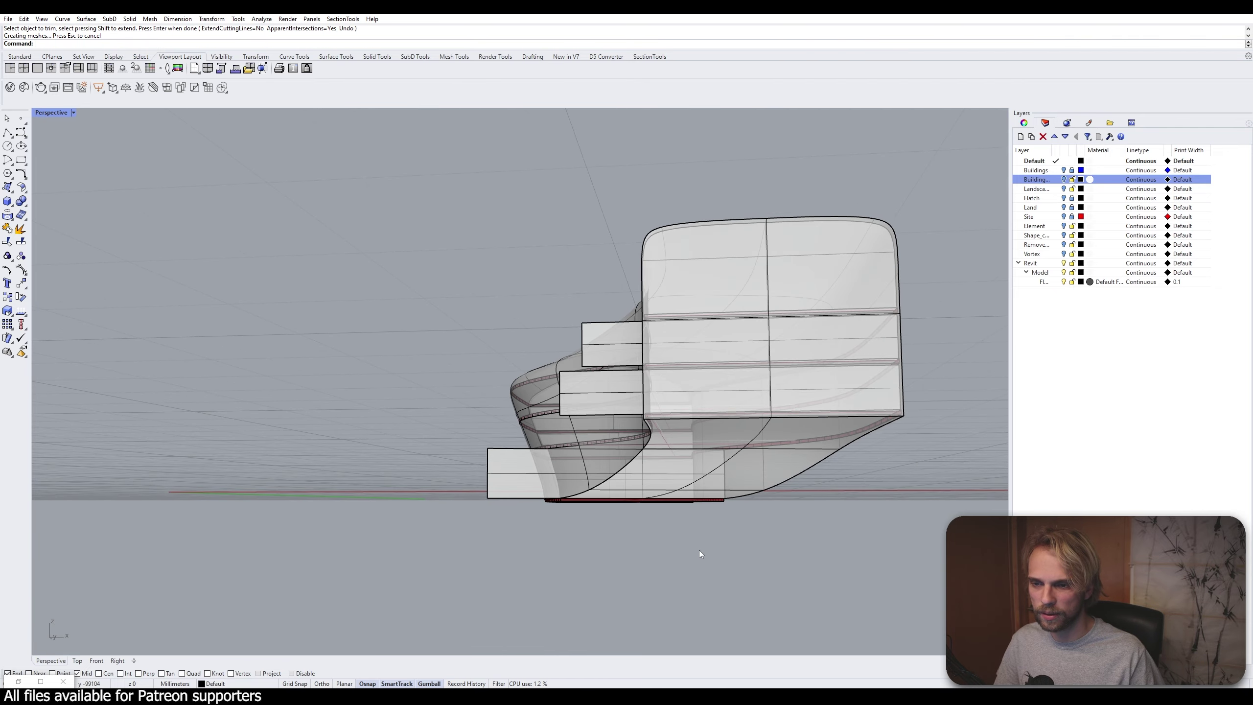
left_click(626, 473)
key("Return")
key("Escape")
right_click_drag(511, 441, 626, 447)
left_click(627, 447)
key("Return")
left_click(772, 321)
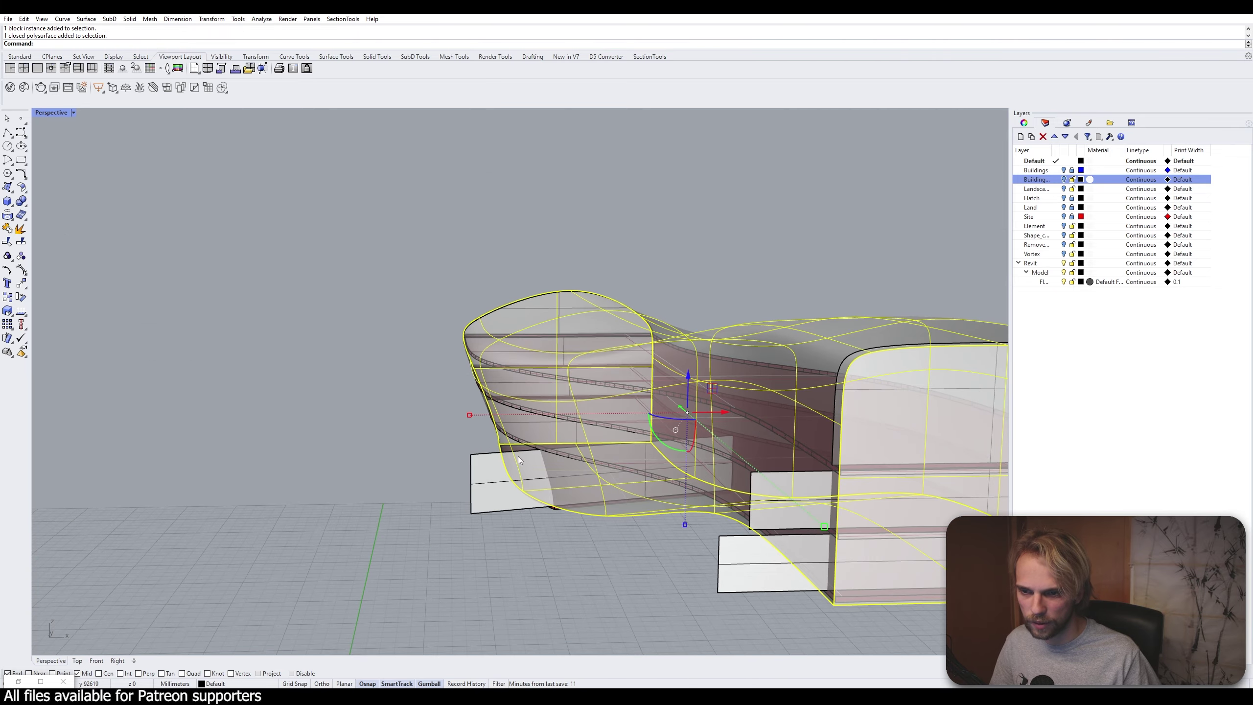
right_click_drag(484, 501, 330, 552)
key("Return")
Delete the building volume and all the floor slabs, keeping only the trimmed wall surfaces
scroll(331, 552, "down", 6)
left_click_drag(257, 351, 256, 352)
key("Delete")
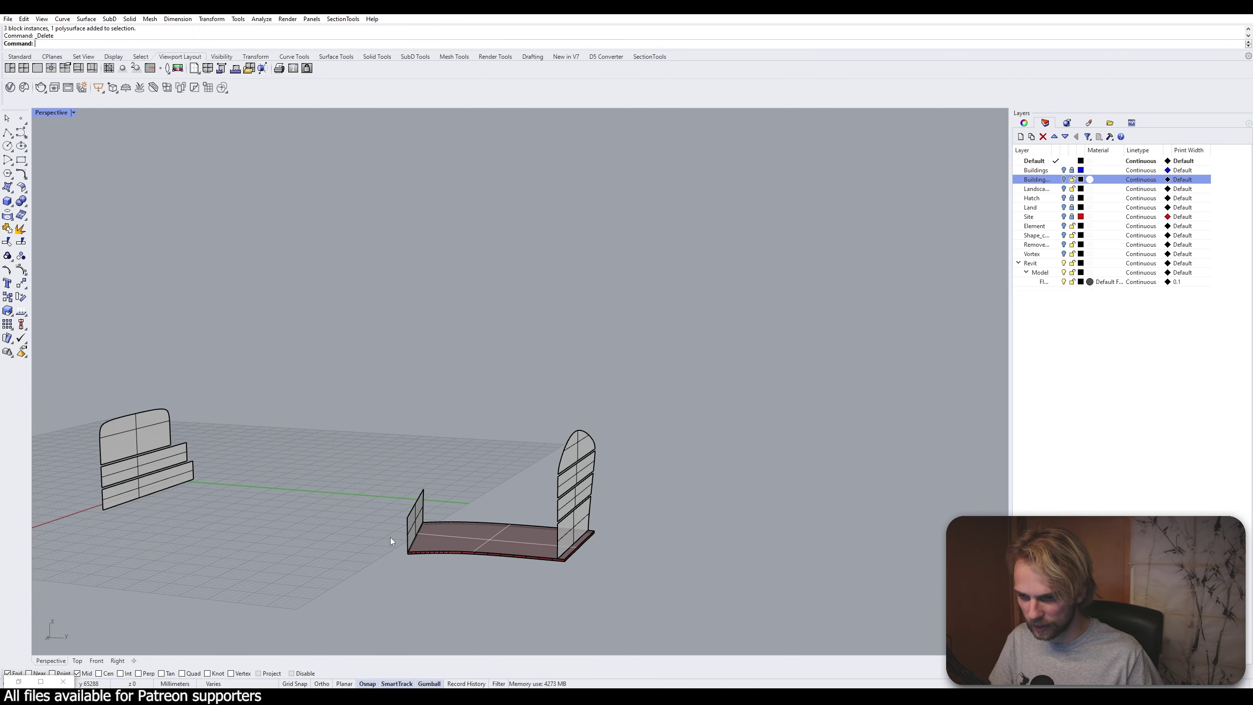
left_click_drag(448, 469, 448, 469)
key("Delete")
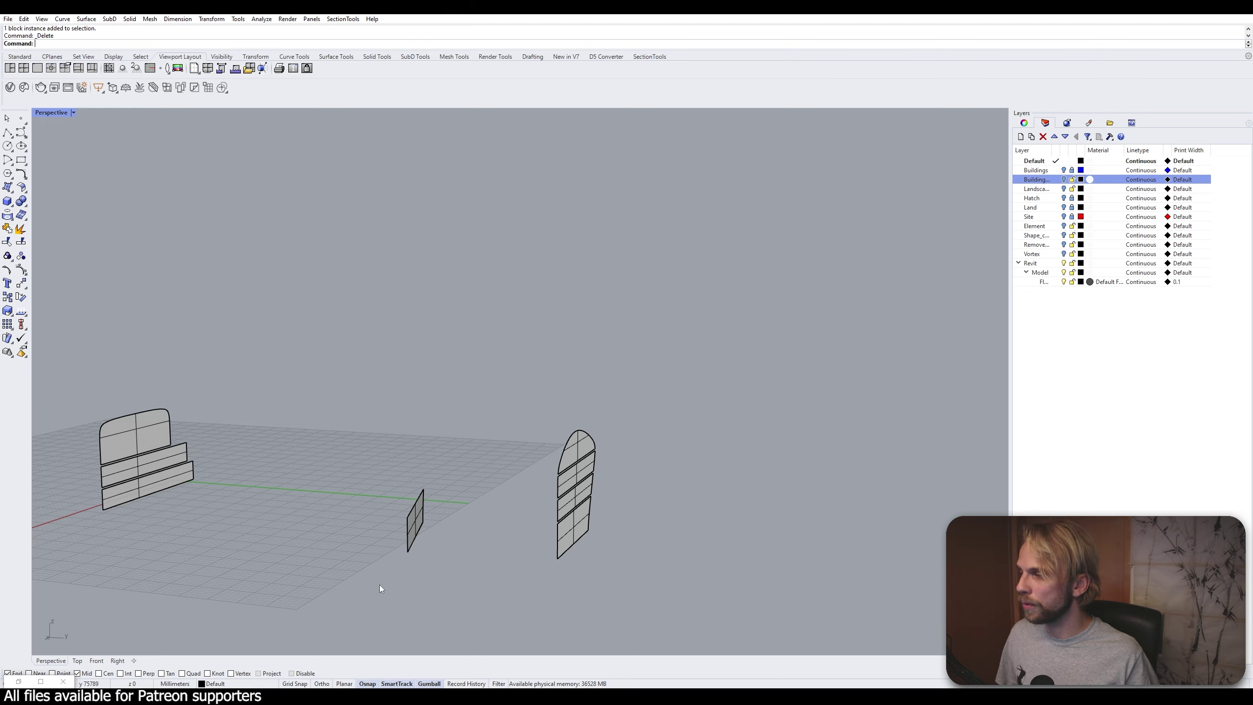
Duplicate the borders of all eight trimmed wall surfaces as curves with DupBorder
right_click_drag(334, 540, 522, 311)
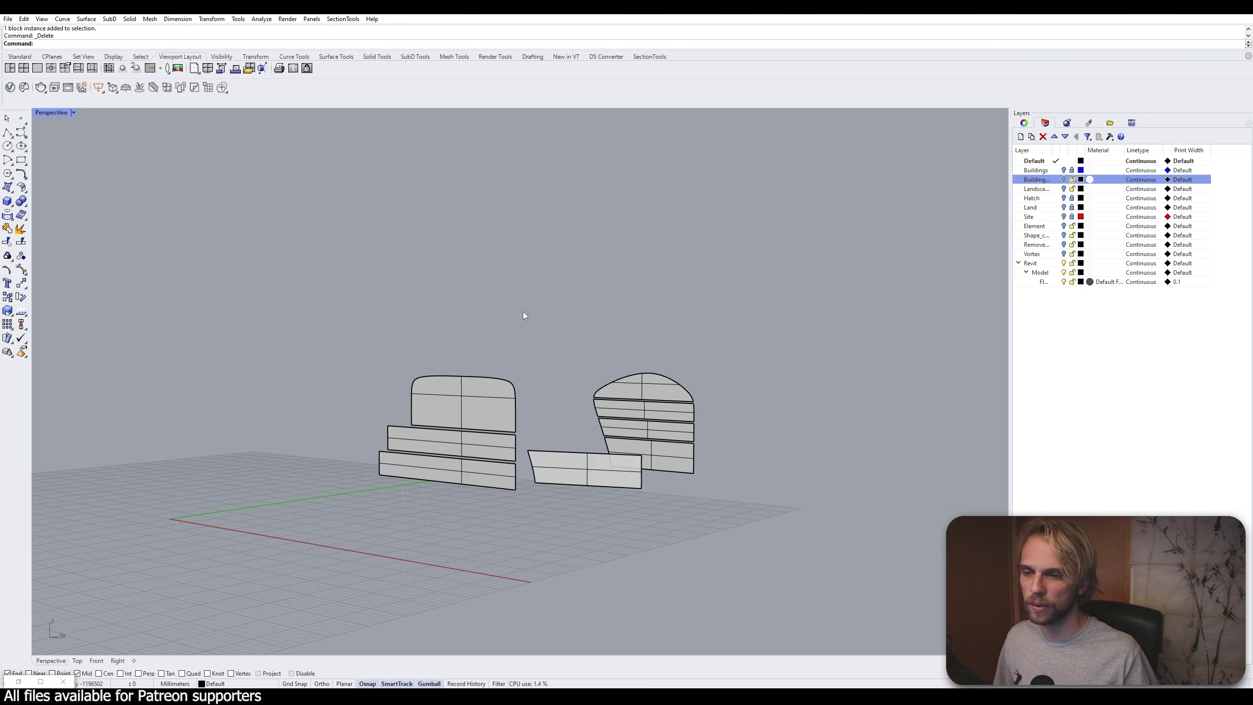
left_click_drag(754, 503, 377, 300)
left_click(378, 300)
left_click_drag(825, 448, 294, 300)
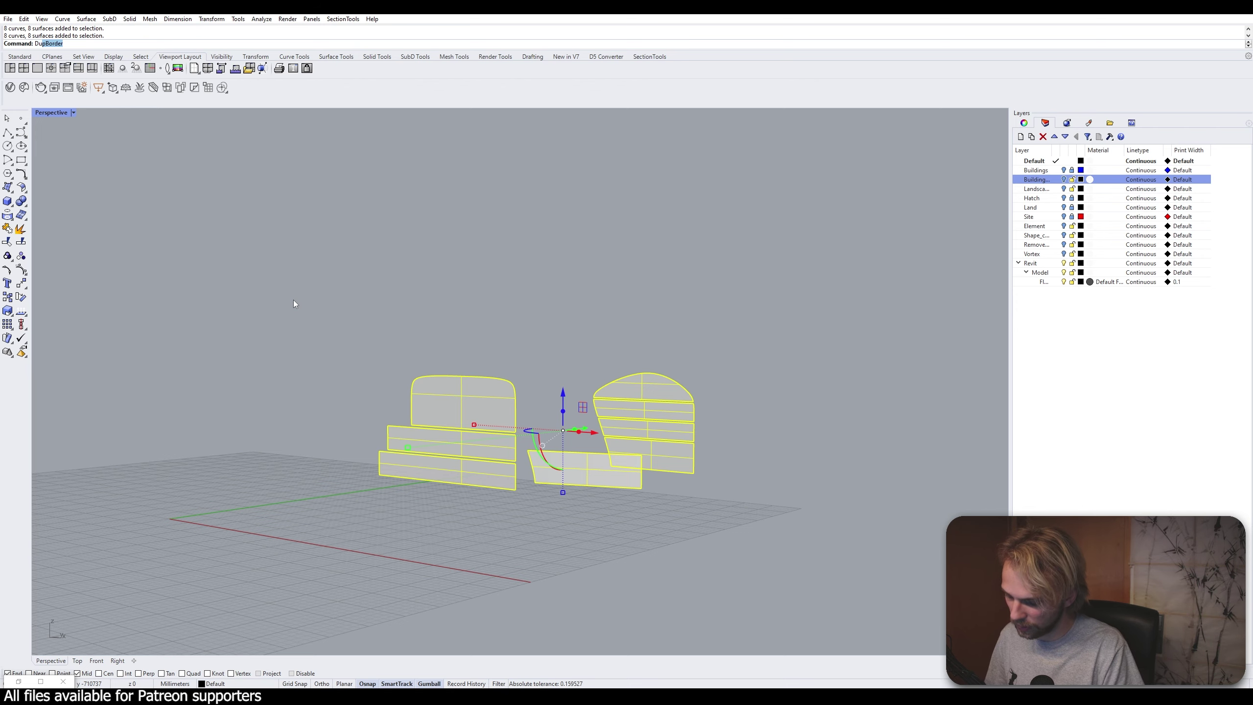
key("Return")
key("Escape")
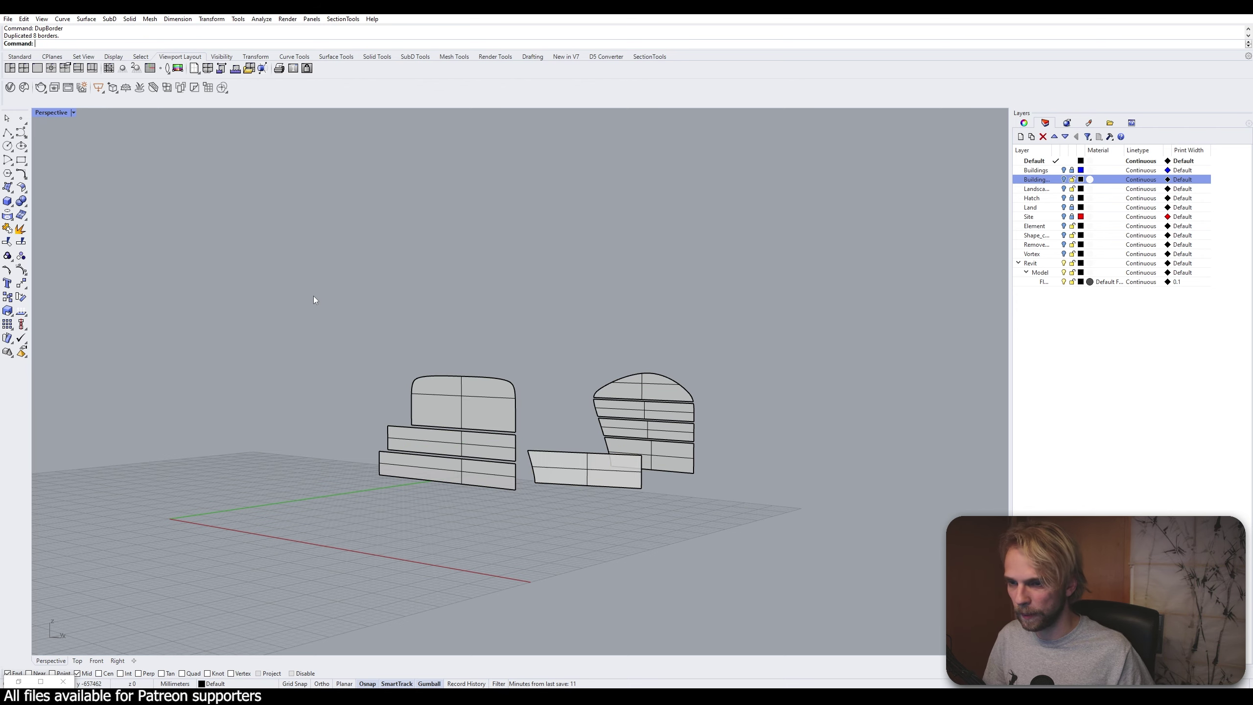
Delete the eight wall surfaces at both ends and in the middle, keeping only their border curves
left_click(471, 413)
key("Delete")
scroll(462, 433, "up", 3)
left_click(465, 446)
key("Delete")
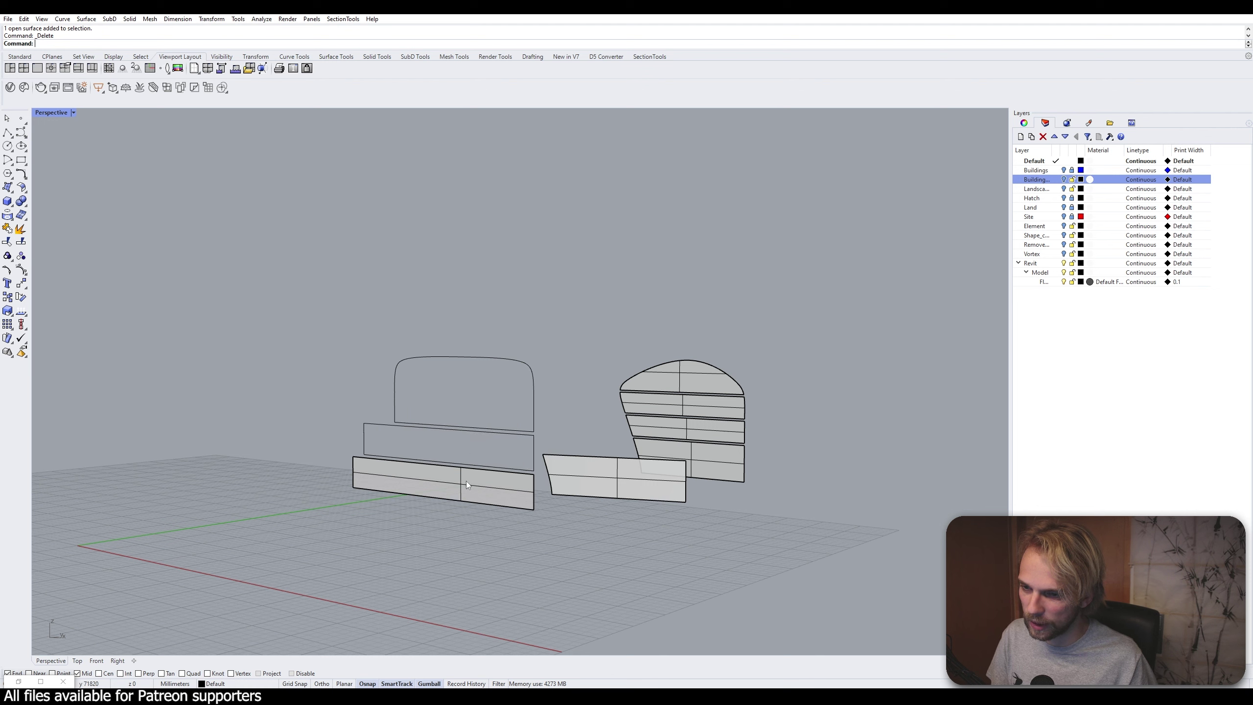
left_click(466, 480)
key("Delete")
left_click(629, 479)
key("Delete")
left_click(707, 461)
key("Delete")
left_click(709, 434)
key("Delete")
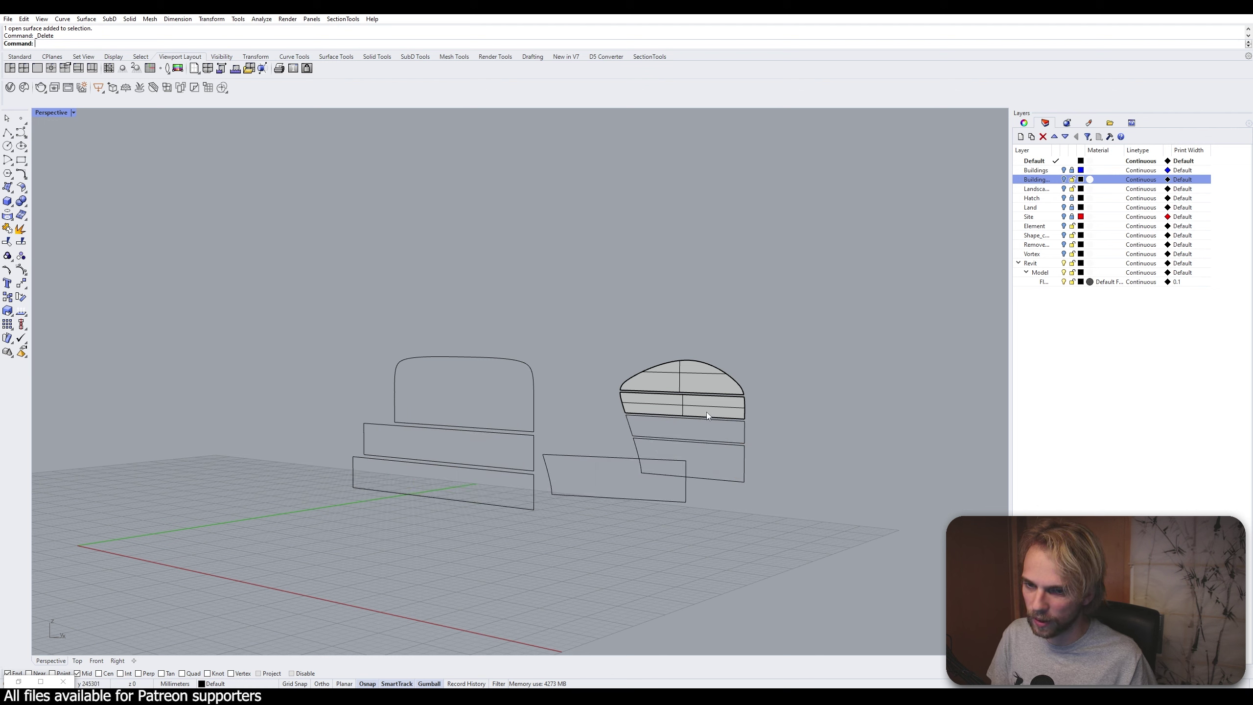
left_click(707, 410)
key("Delete")
left_click(699, 375)
key("Delete")
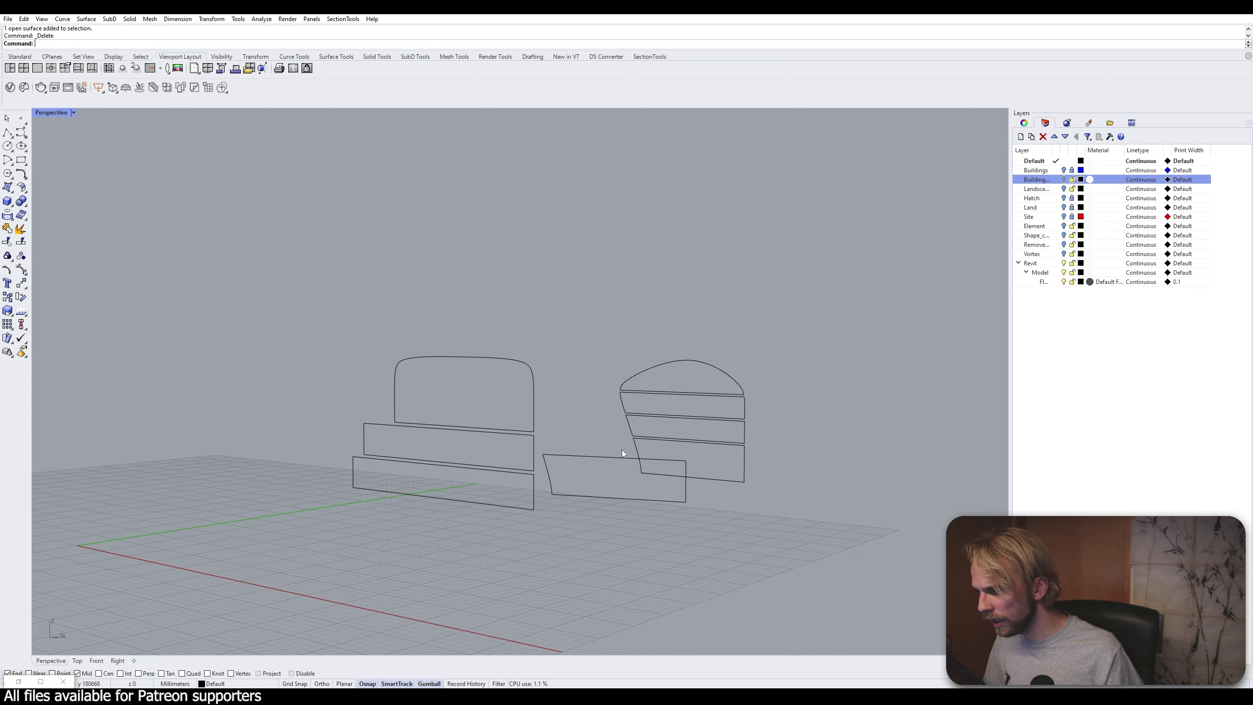
Bring the Grasshopper definition back on screen beside the viewport
left_click(18, 682)
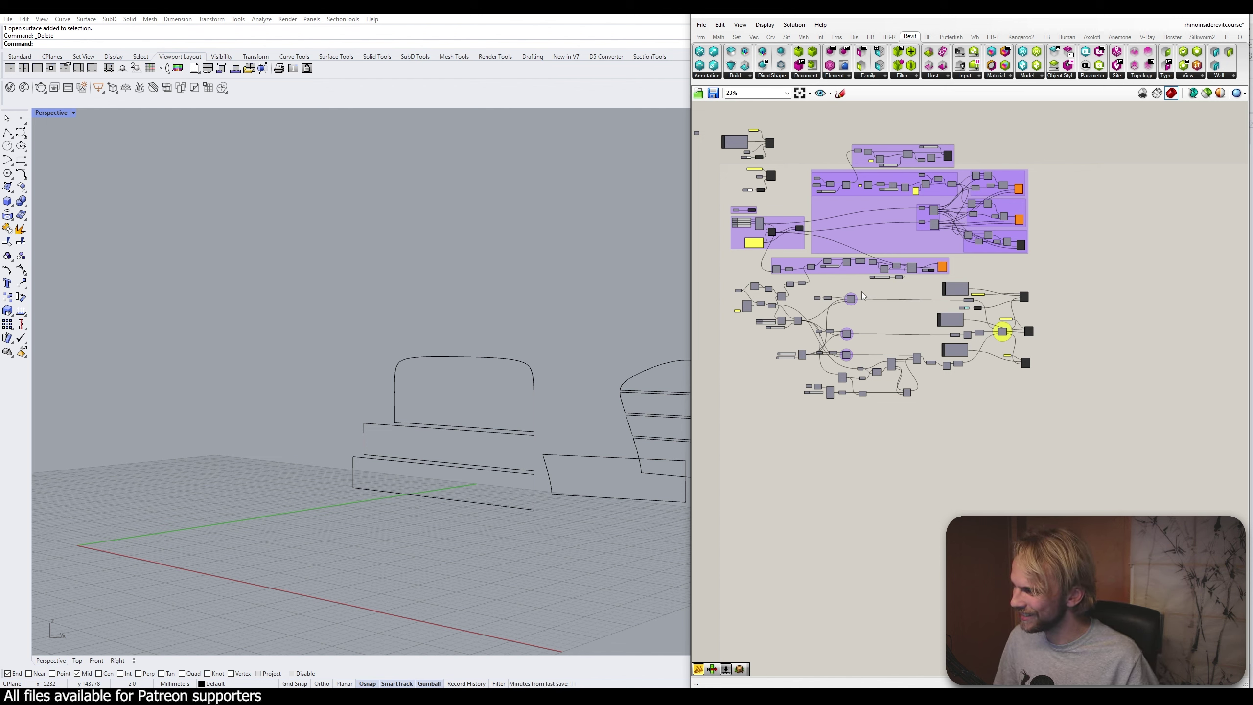
right_click_drag(899, 309, 906, 333)
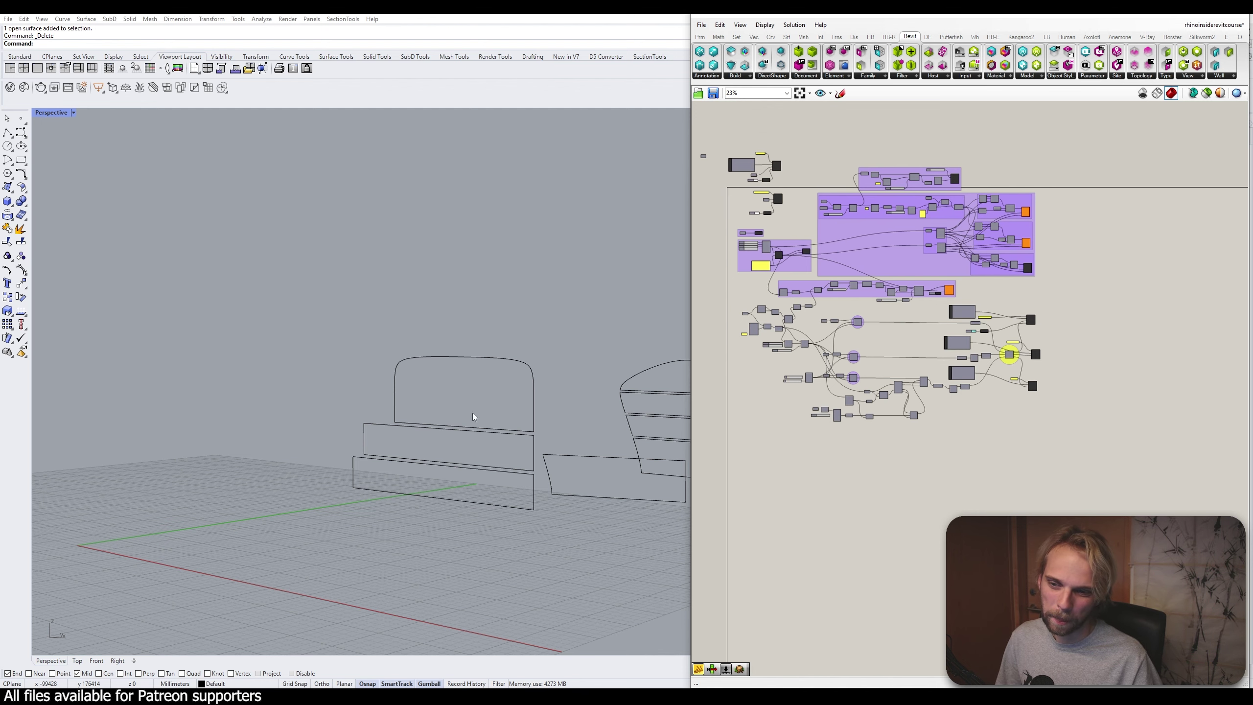
Uncover the Revit model behind the Rhino window and examine its open building end against the wall border curves
right_click_drag(473, 416, 600, 370)
right_click_drag(600, 370, 443, 335, "shift")
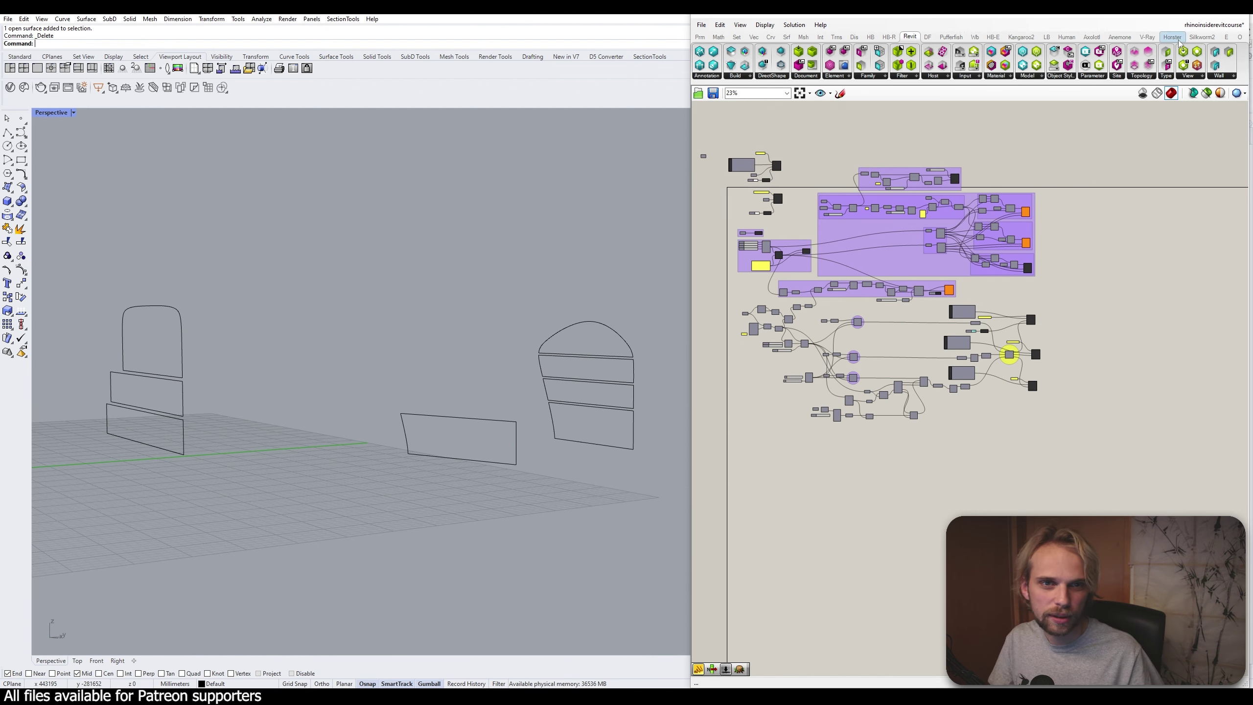
left_click_drag(587, 7, 768, 486)
double_click(608, 14)
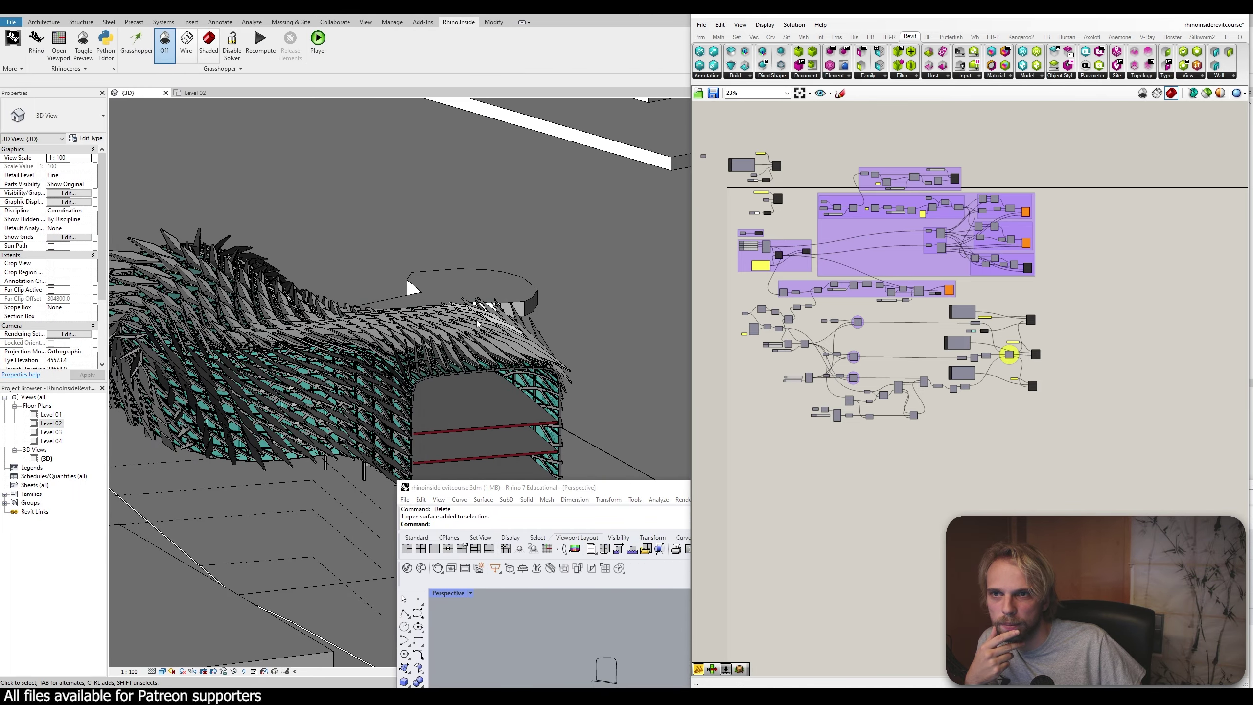
scroll(460, 445, "up", 1)
scroll(460, 444, "up", 2)
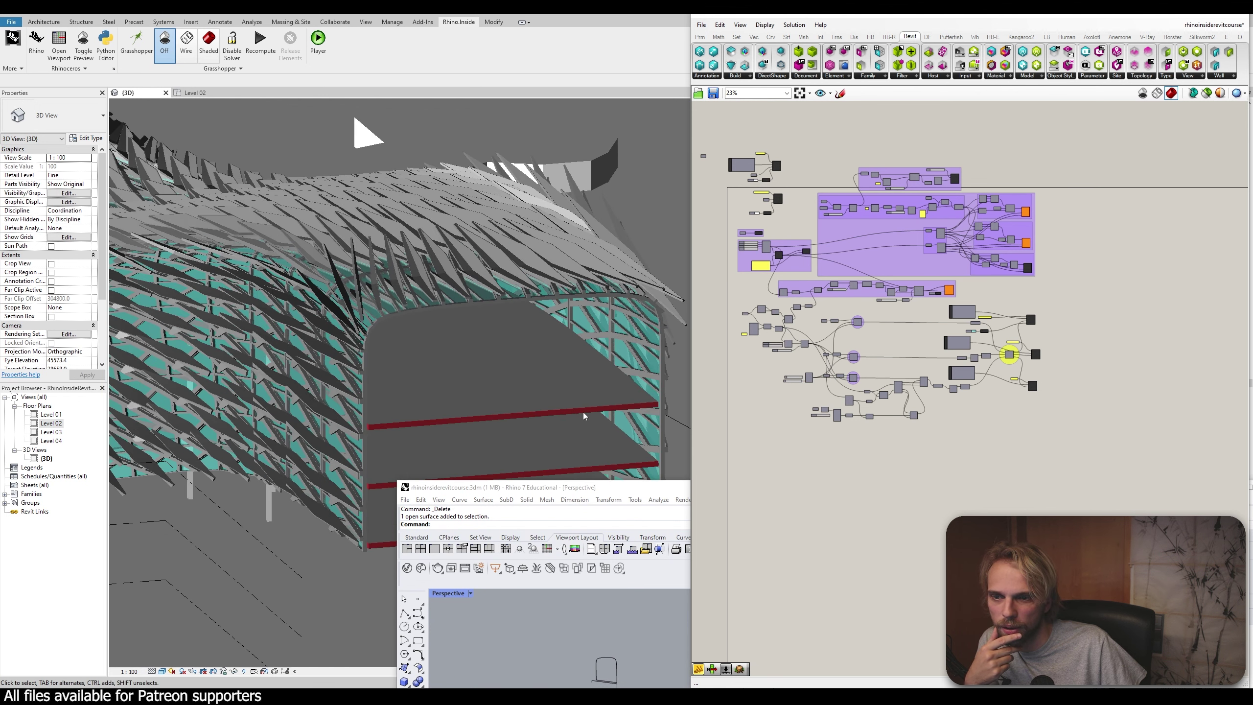
left_click_drag(578, 489, 279, 276)
right_click_drag(369, 458, 371, 489)
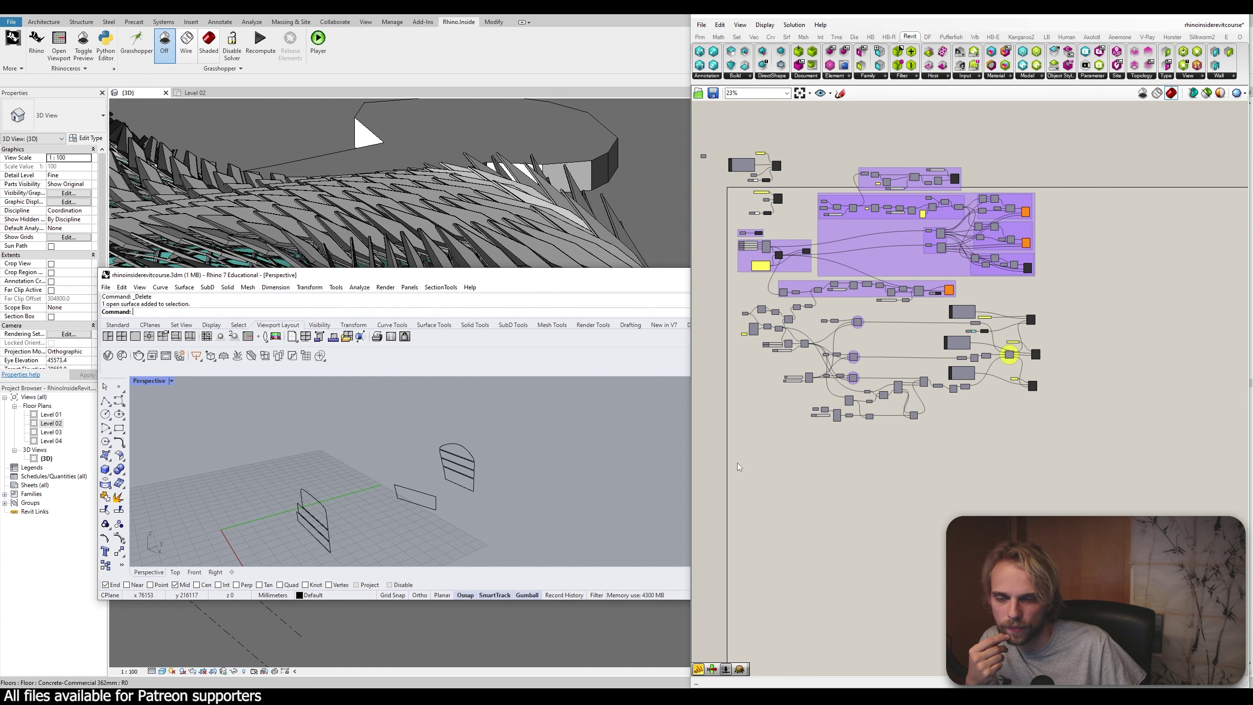
left_click_drag(462, 276, 446, 344)
Add a Curve parameter in the empty canvas area below the existing Grasshopper definition
double_click(815, 491)
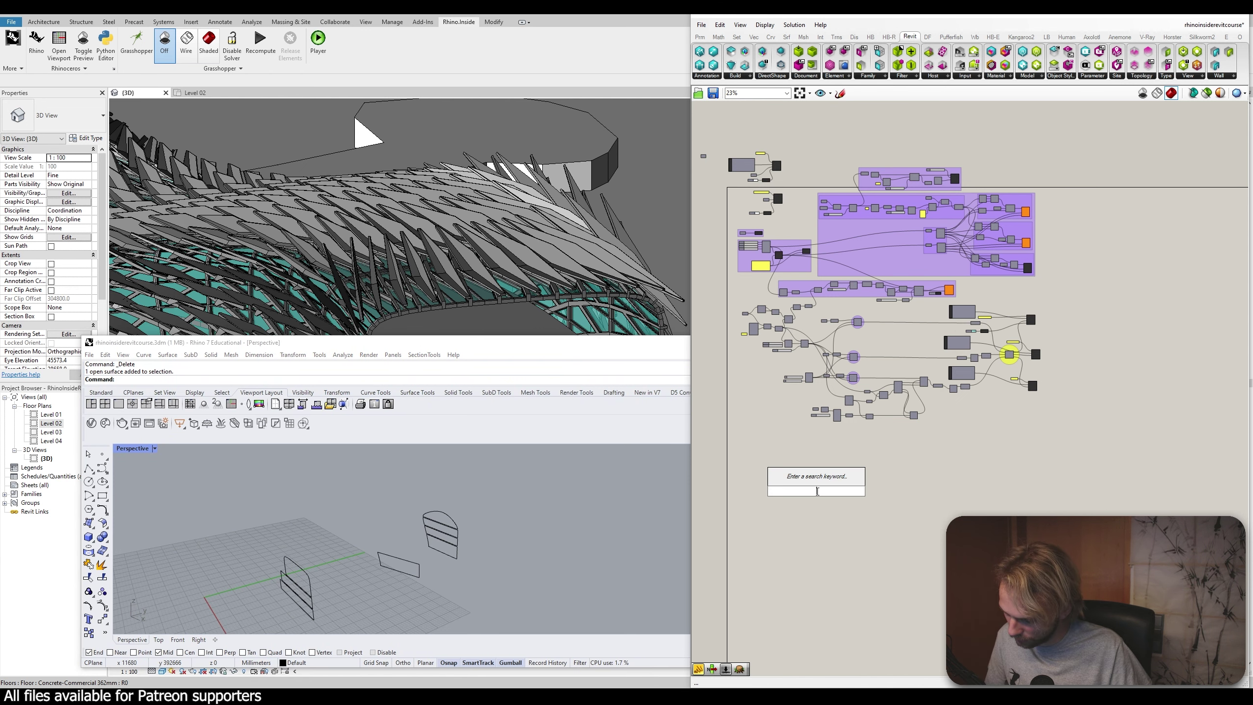
type("curve")
key("Return")
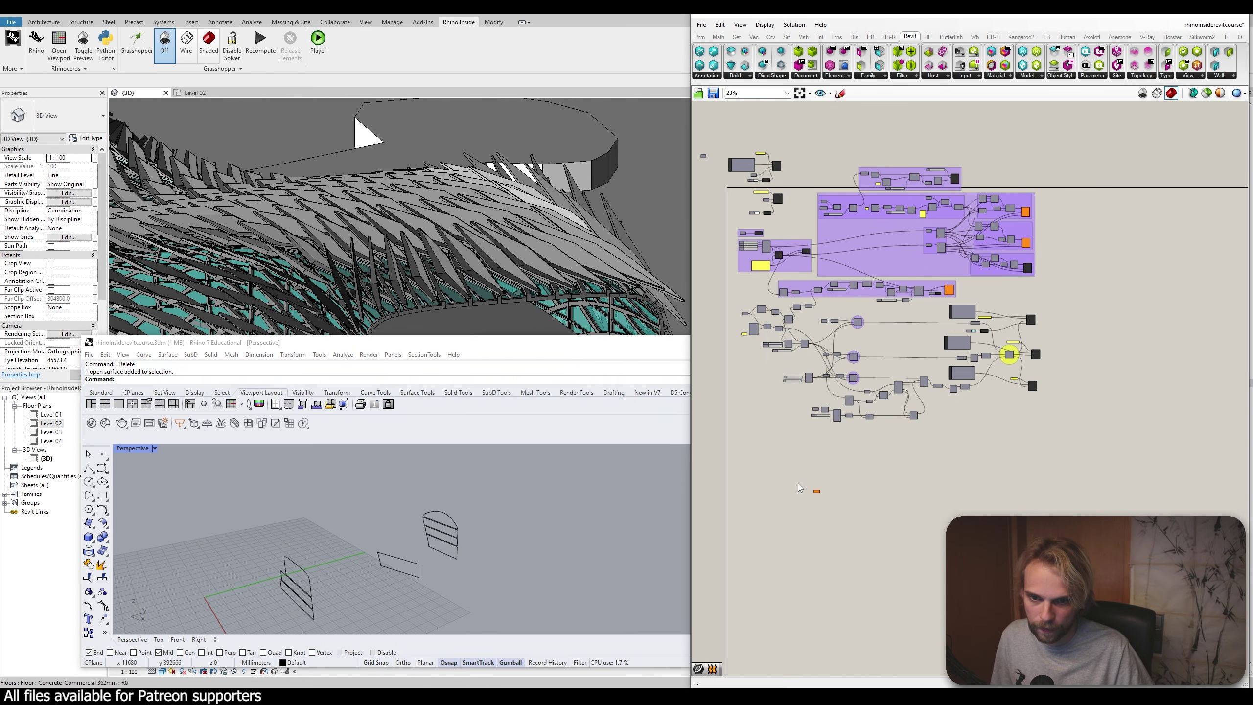
Examine the wall border curves at both building ends in Rhino, checking the outlines of the two lower walls
scroll(442, 289, "down", 2)
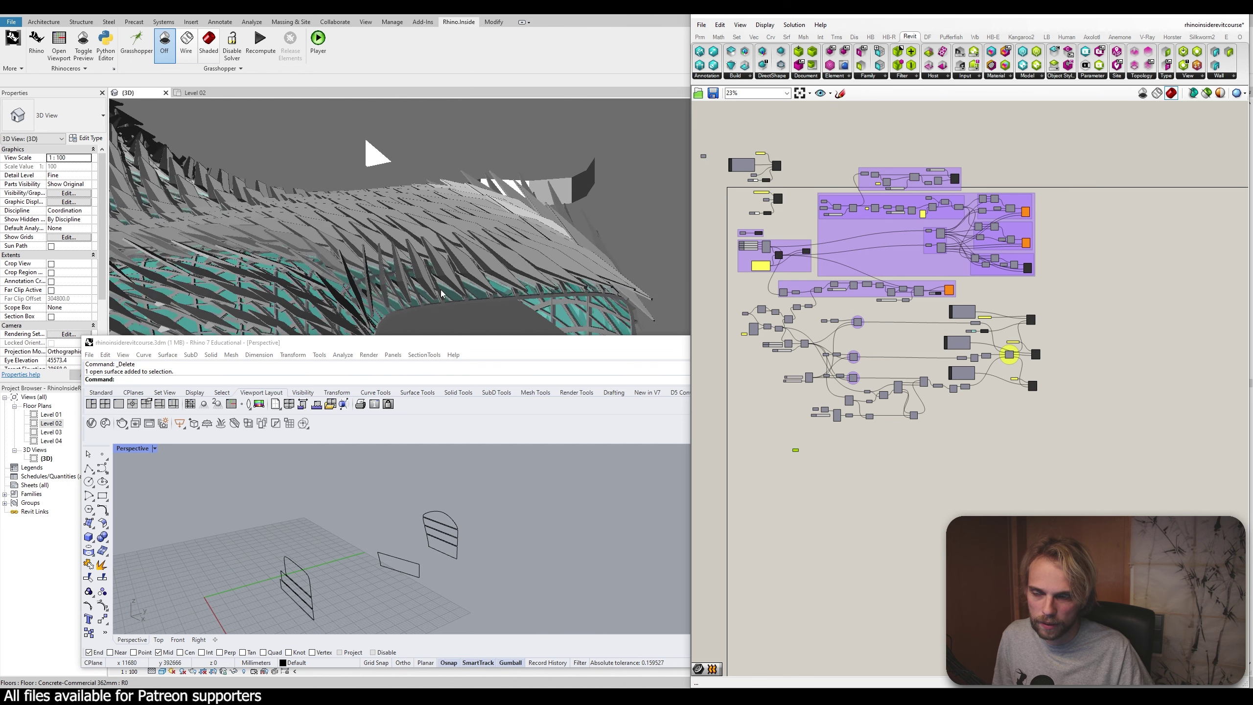
left_click_drag(454, 346, 472, 231)
right_click_drag(468, 417, 465, 418)
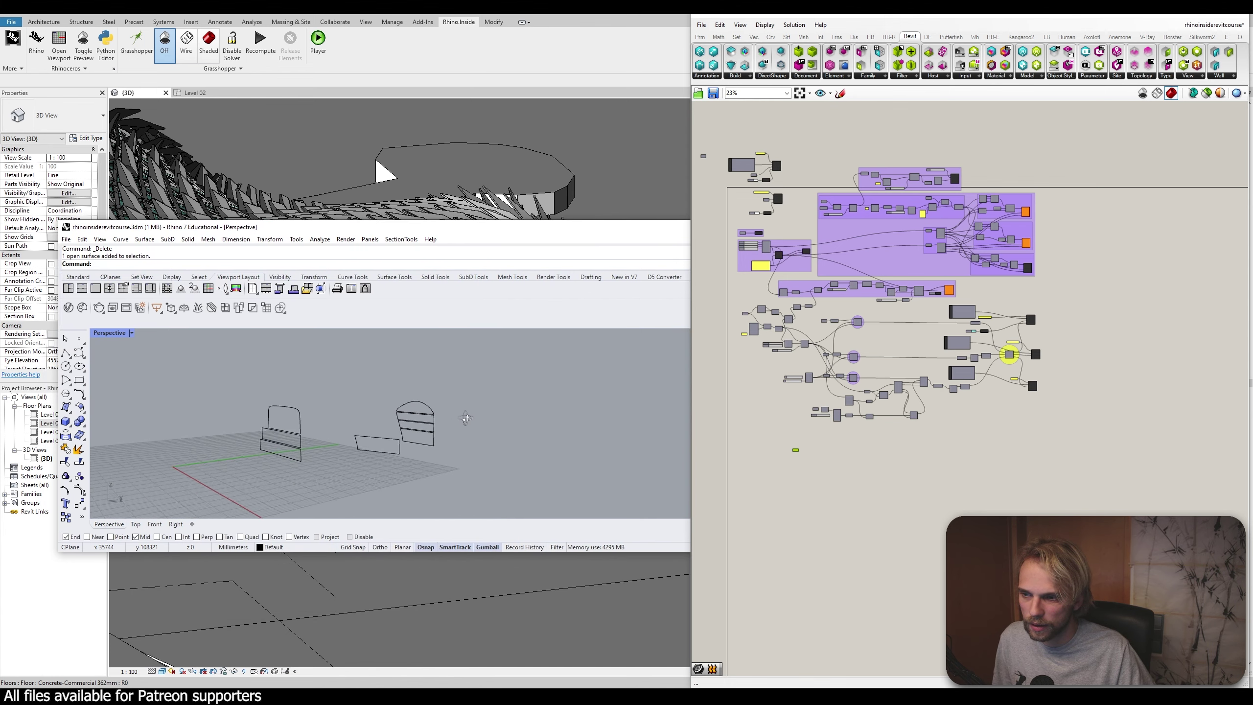
scroll(323, 438, "up", 3)
scroll(357, 449, "down", 4)
right_click_drag(367, 450, 359, 422, "shift")
scroll(269, 402, "up", 3)
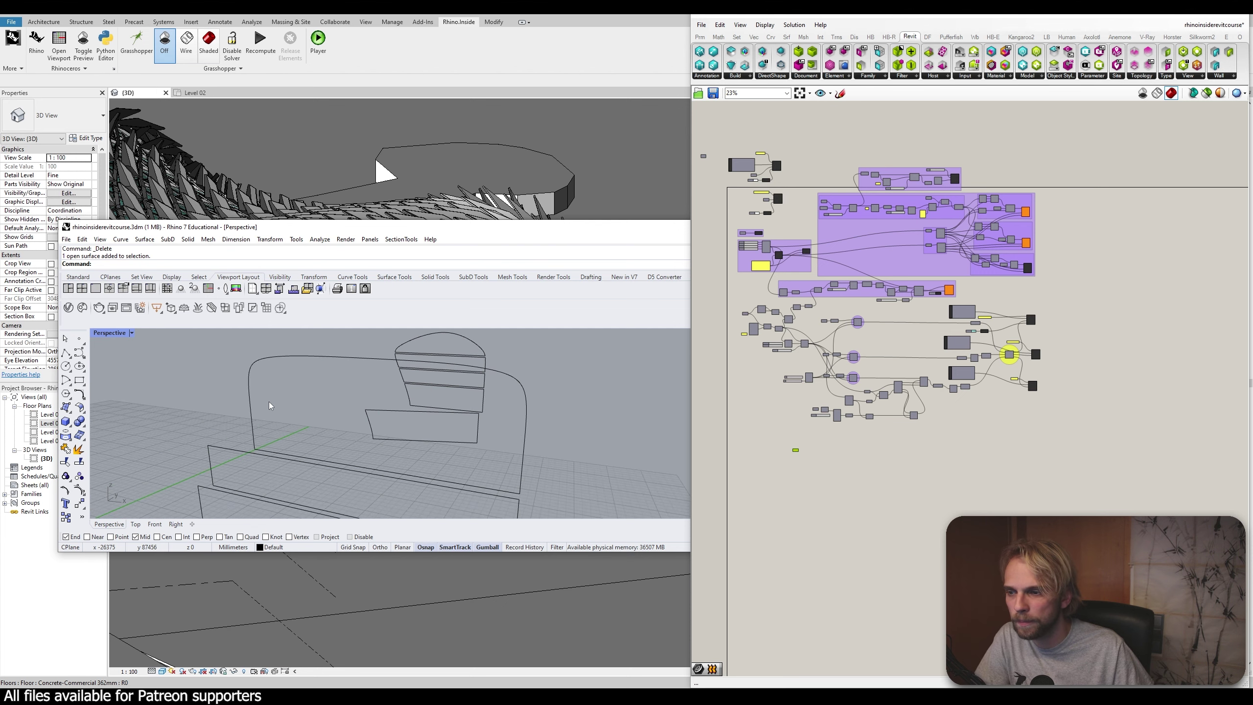
scroll(268, 402, "down", 3)
scroll(266, 402, "up", 1)
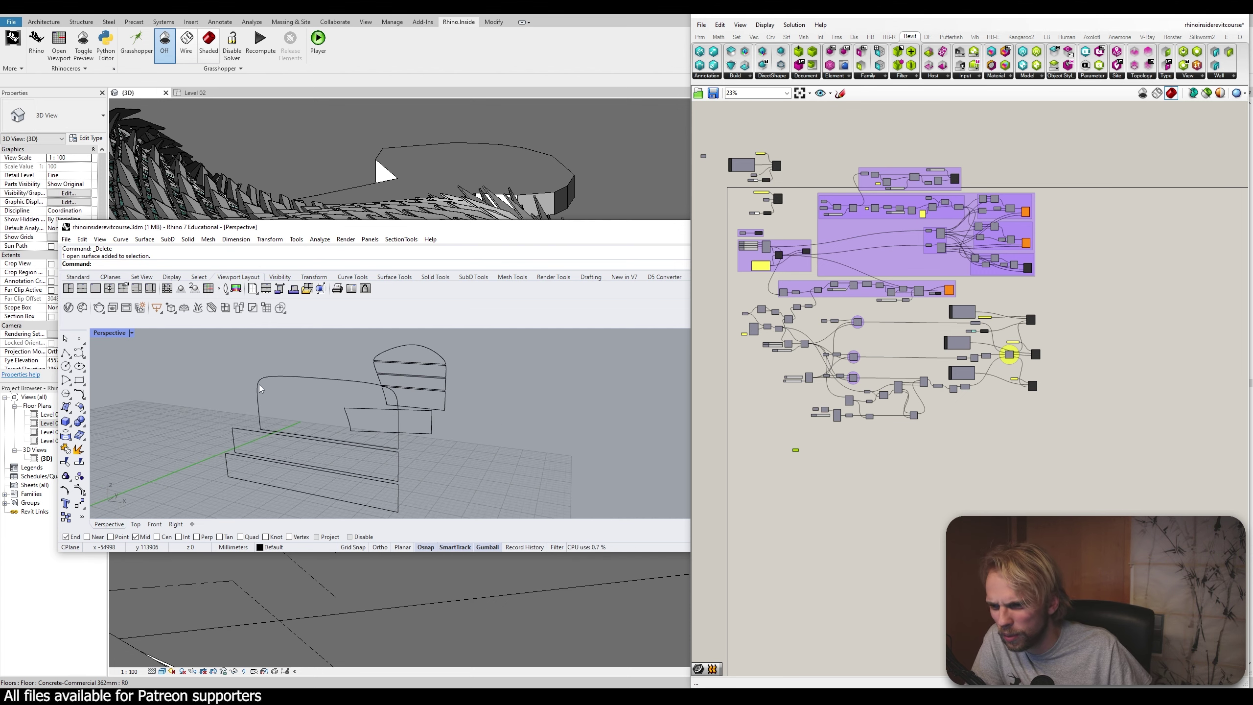
left_click_drag(418, 235, 457, 214)
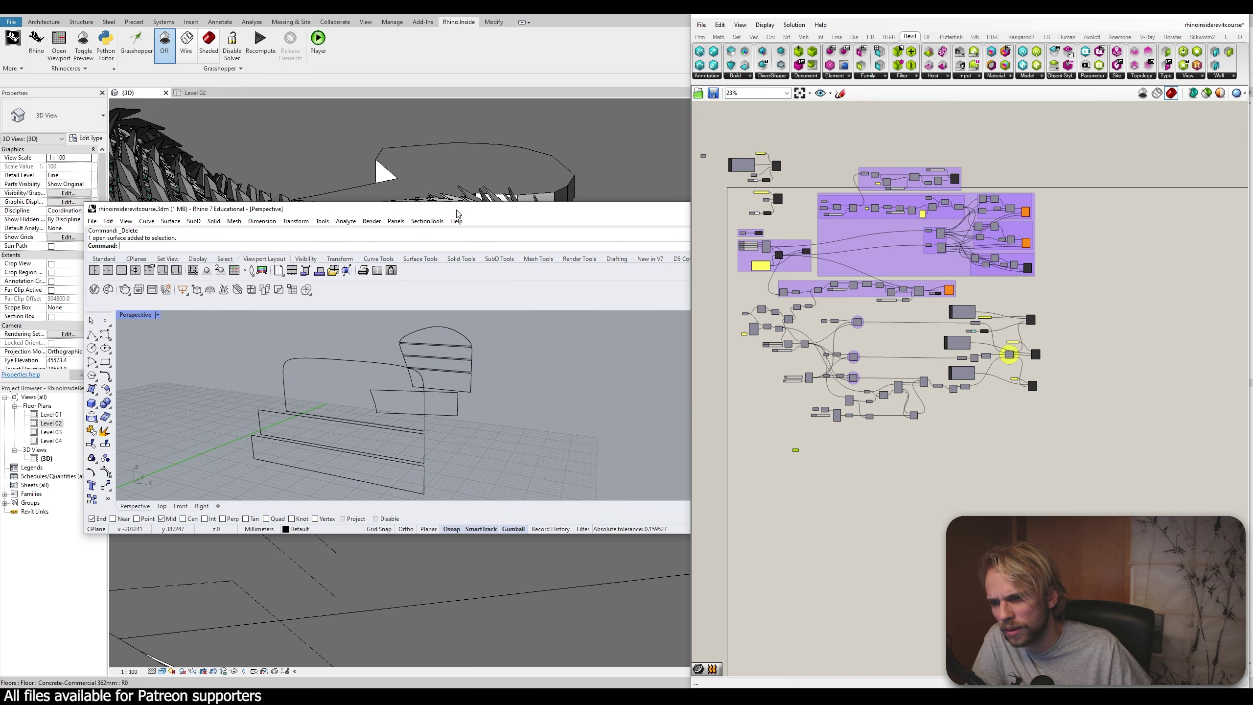
mouse_move(375, 415)
right_mouse_down()
mouse_move(247, 416)
mouse_move(525, 402)
mouse_move(379, 410)
right_mouse_up()
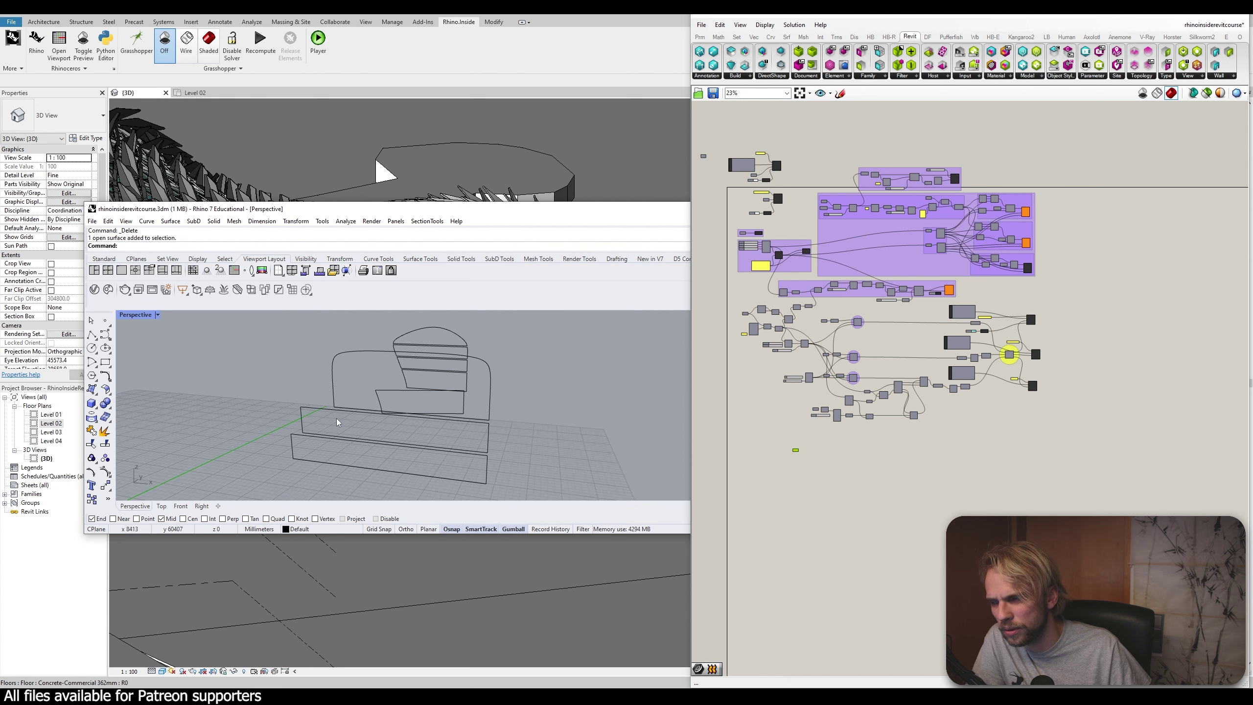
Undo the surface deletions and border duplication until the building volume and floor slabs are back
key("ctrl+z")
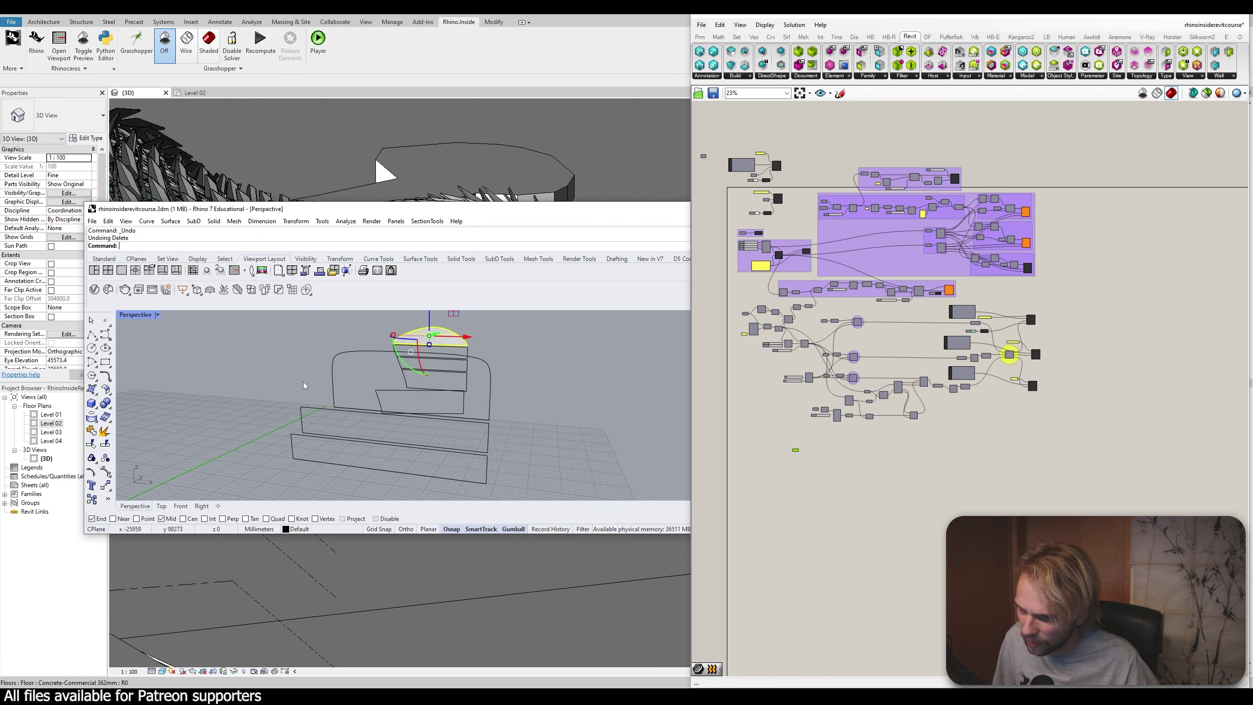
key("ctrl+z")
key("ctrl+z")
key("ctrl+z")
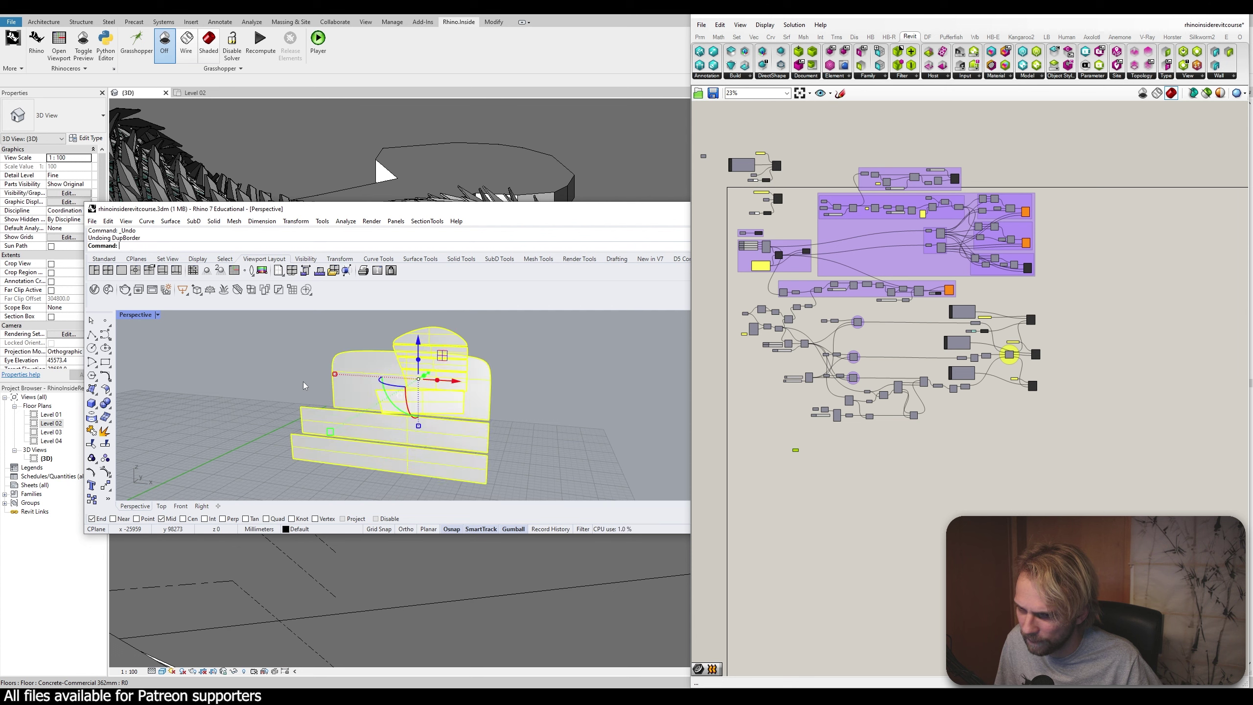
key("ctrl+z")
key("ctrl+z")
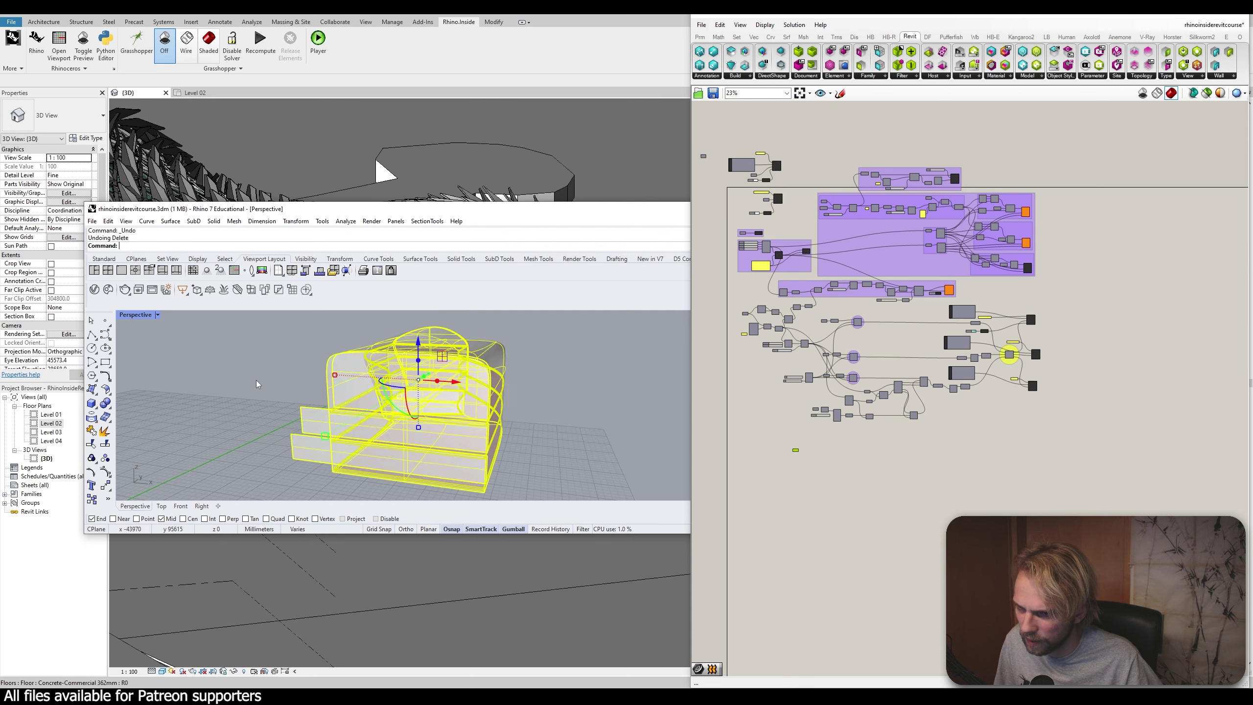
left_click(238, 375)
right_click_drag(238, 374, 533, 362)
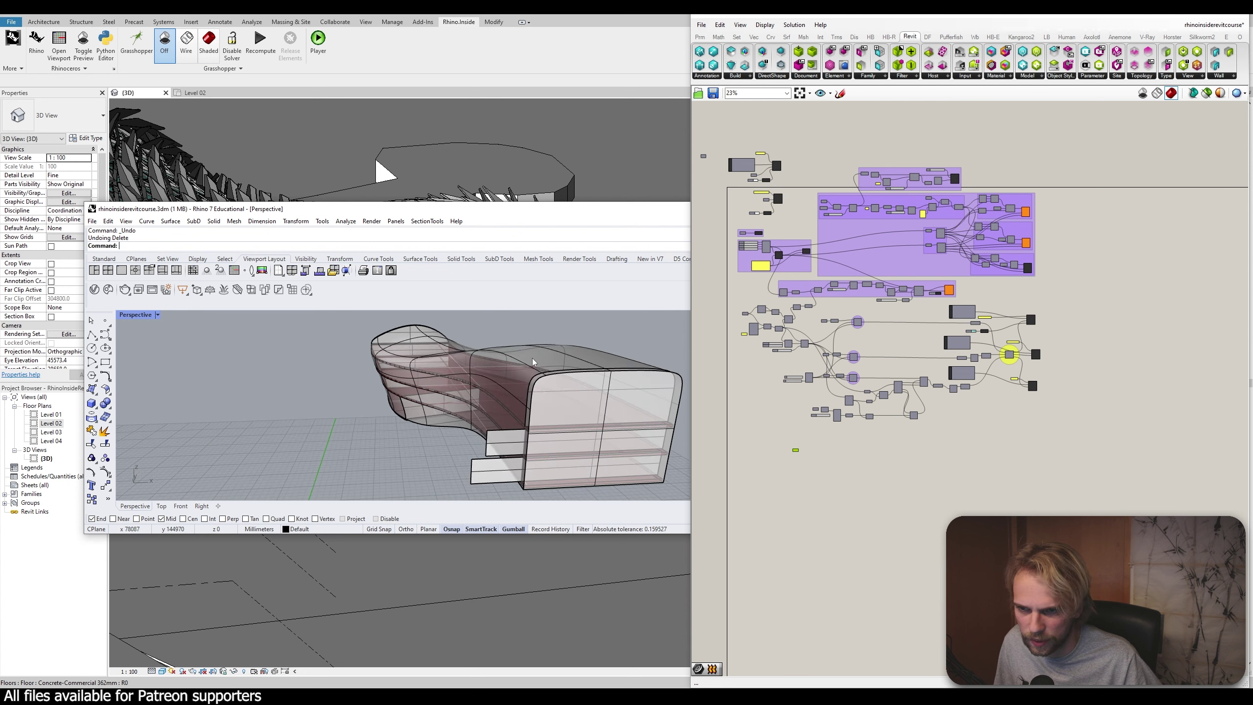
Trim off the protruding parts of the two lower end walls, using the building volume as the cutting object
left_click(533, 361)
type("trim")
key("Return")
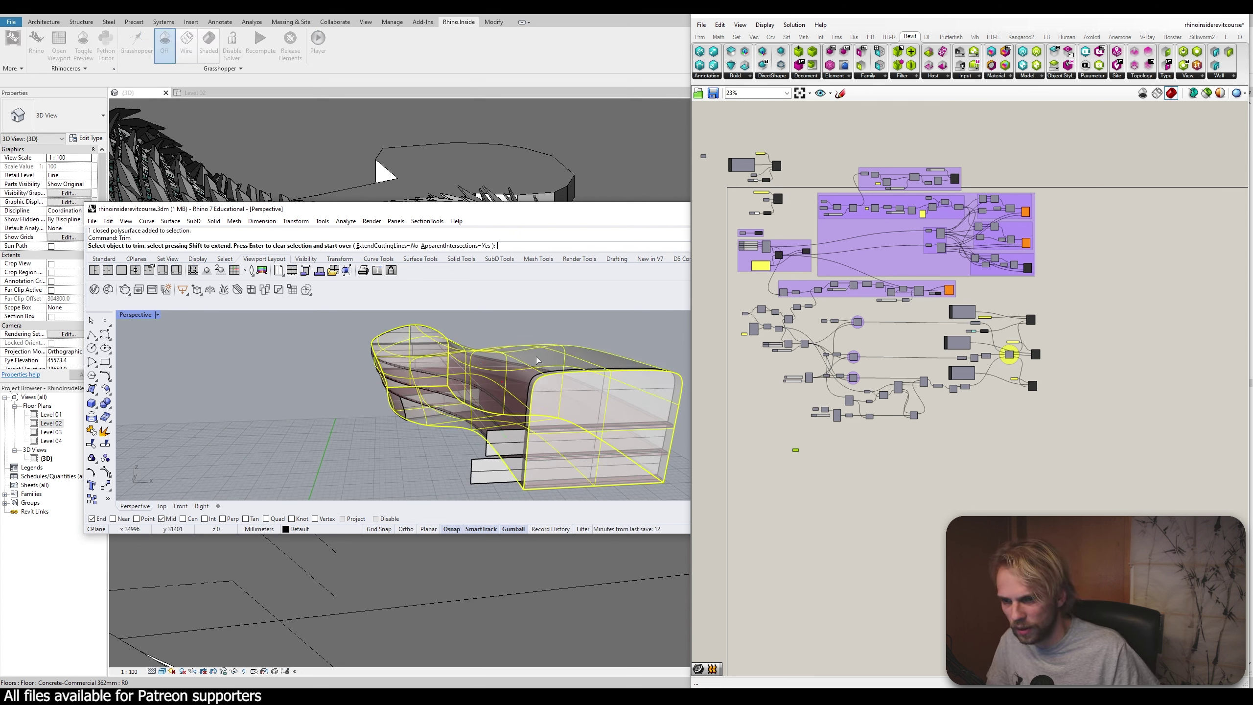
left_click(494, 467)
left_click(498, 451)
key("Return")
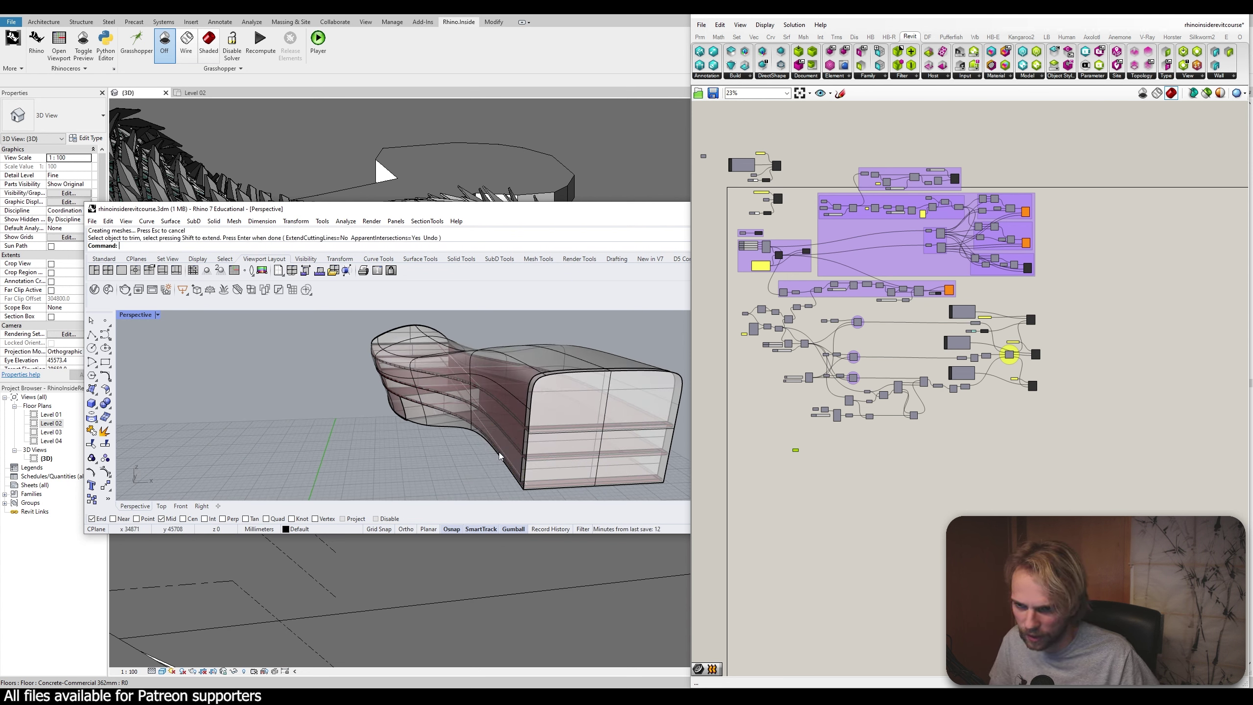
Delete the building volume and all floor slabs, leaving only the wall surfaces, and maximize the Rhino window
left_click(454, 428)
key("Delete")
right_click_drag(447, 433, 550, 451)
left_click_drag(556, 451, 533, 321)
key("Delete")
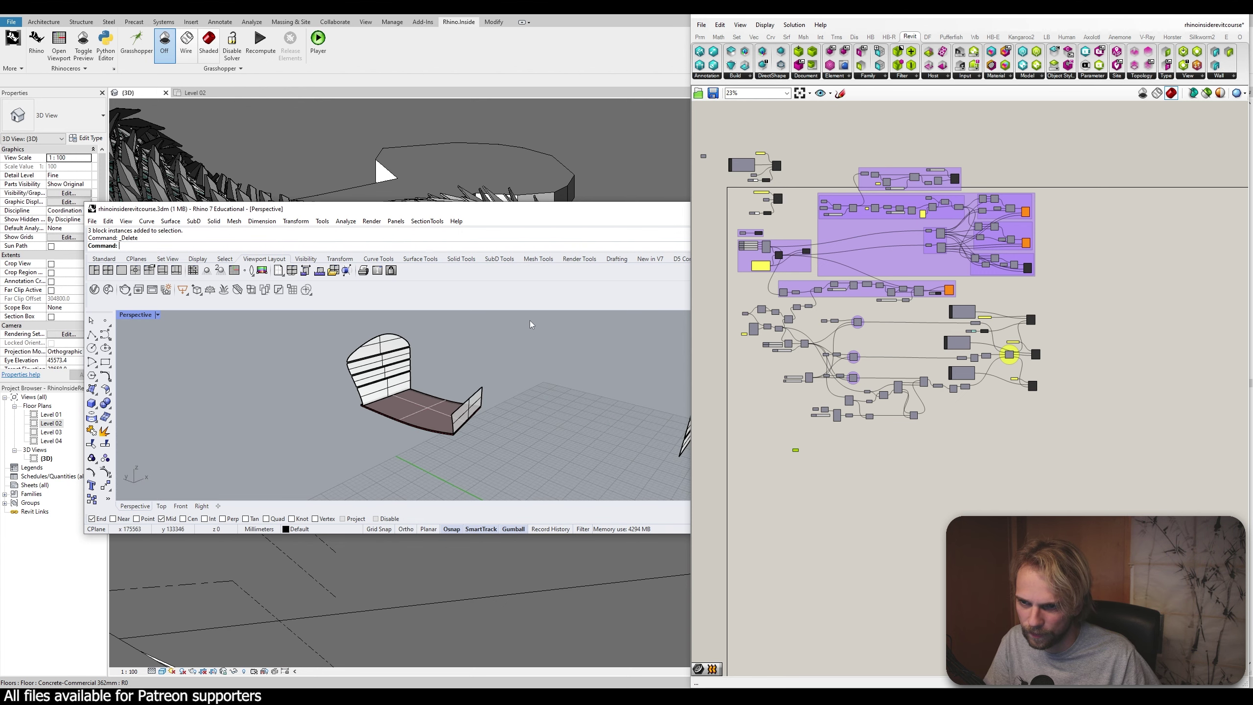
left_click(422, 431)
left_click(423, 434)
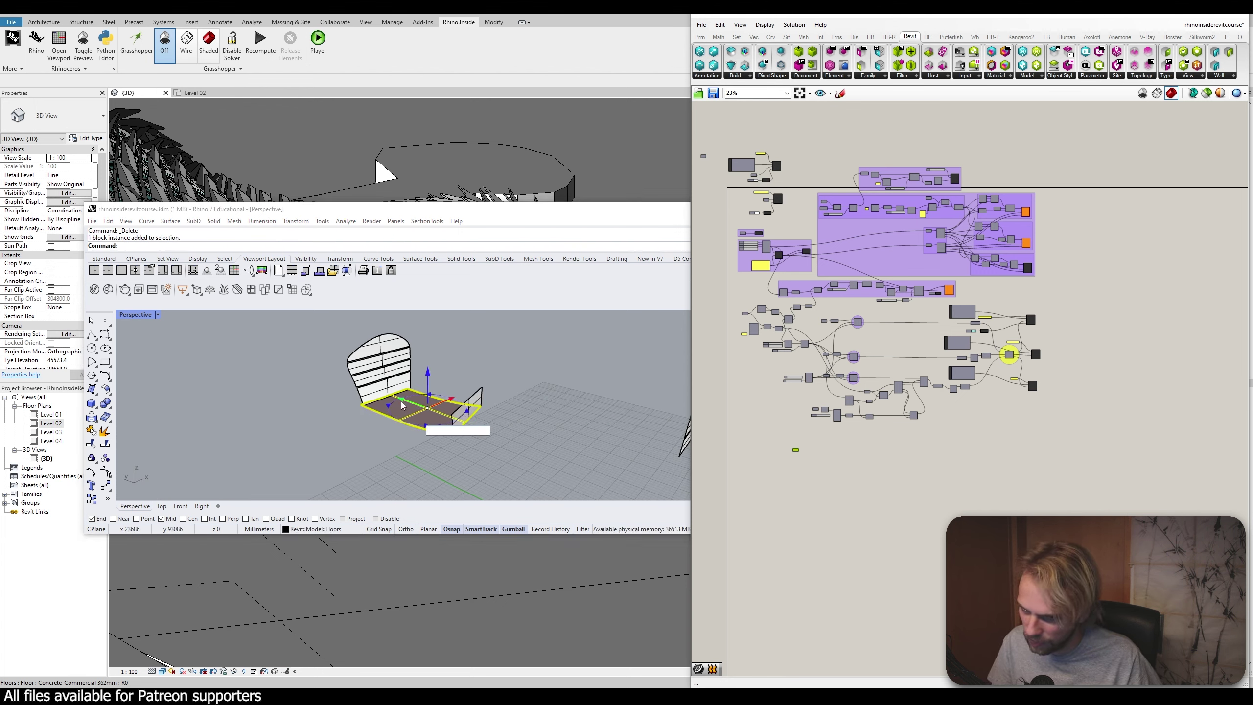
key("Escape")
key("Delete")
key("super+Up")
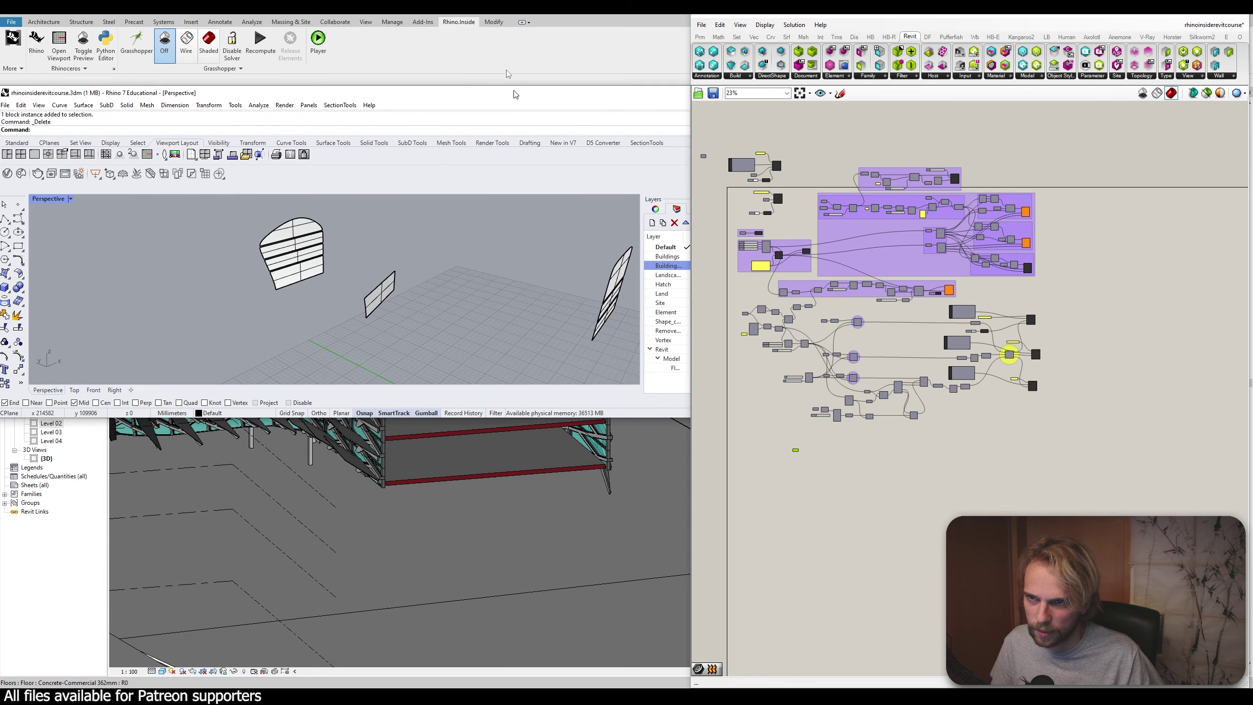
Duplicate the borders of all the trimmed wall surfaces as curves with DupBorder
scroll(438, 295, "up", 3)
scroll(439, 295, "down", 5)
right_click_drag(364, 383, 469, 375)
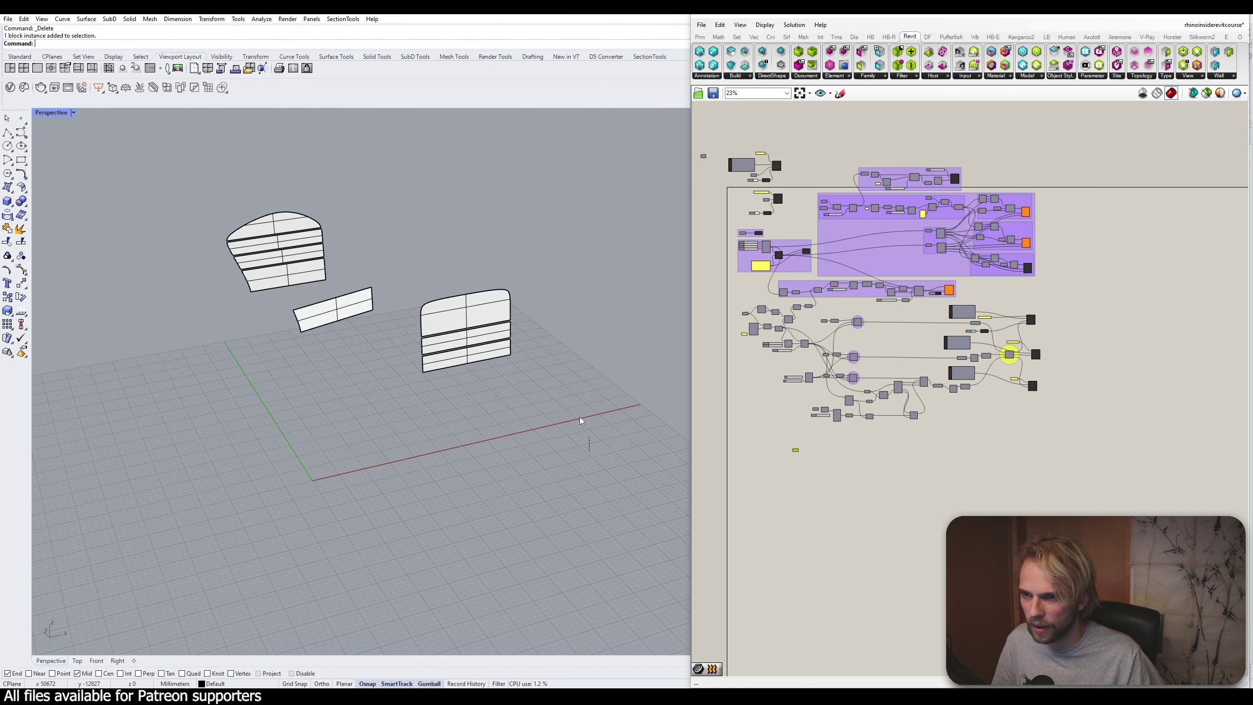
left_click_drag(469, 356, 131, 135)
type("Dupborder")
key("Return")
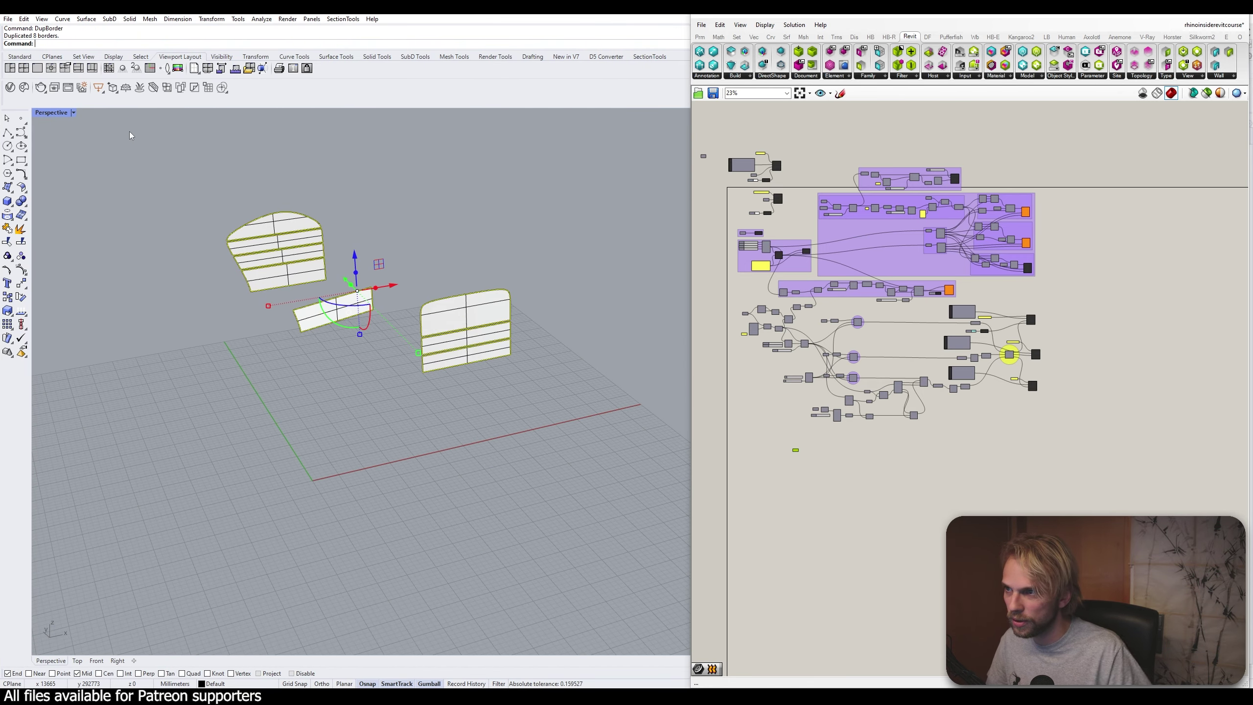
Delete the four stacked wall surfaces at the far end and the single middle one, keeping their border curves
scroll(259, 235, "up", 2)
left_click(283, 220)
key("Delete")
left_click(286, 244)
key("Delete")
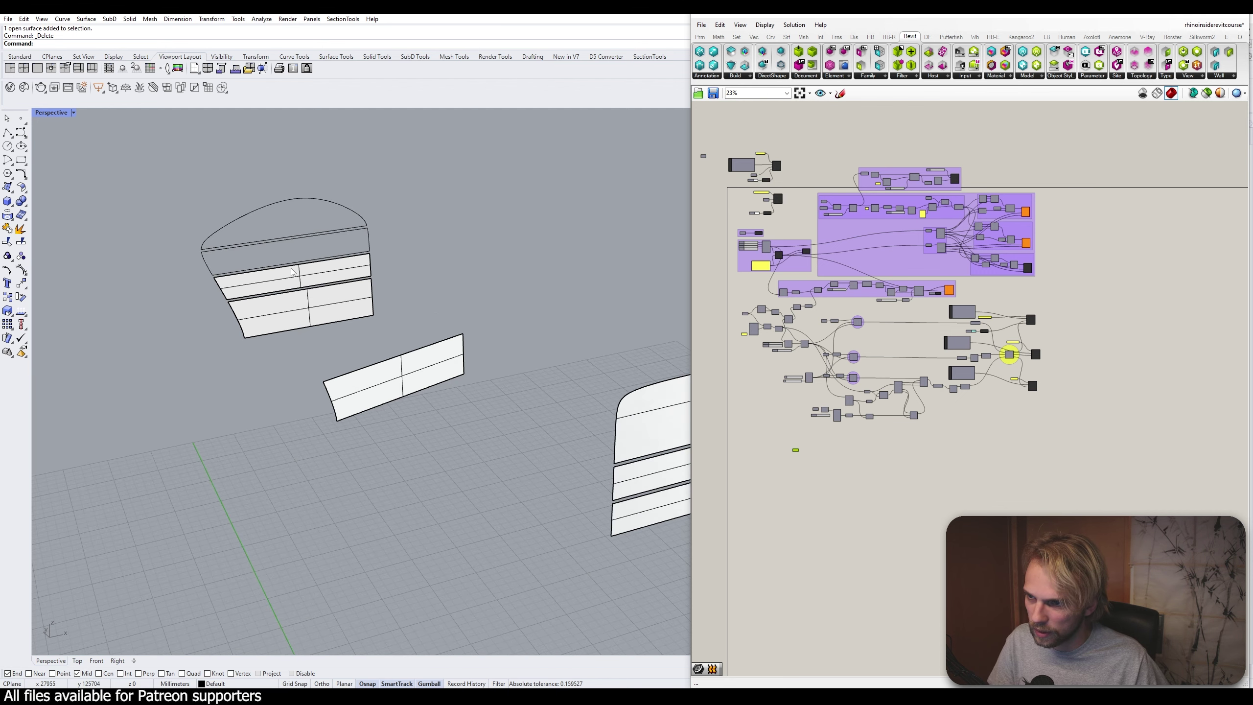
left_click(293, 274)
key("Delete")
left_click(301, 306)
key("Delete")
right_click_drag(520, 419, 345, 380, "shift")
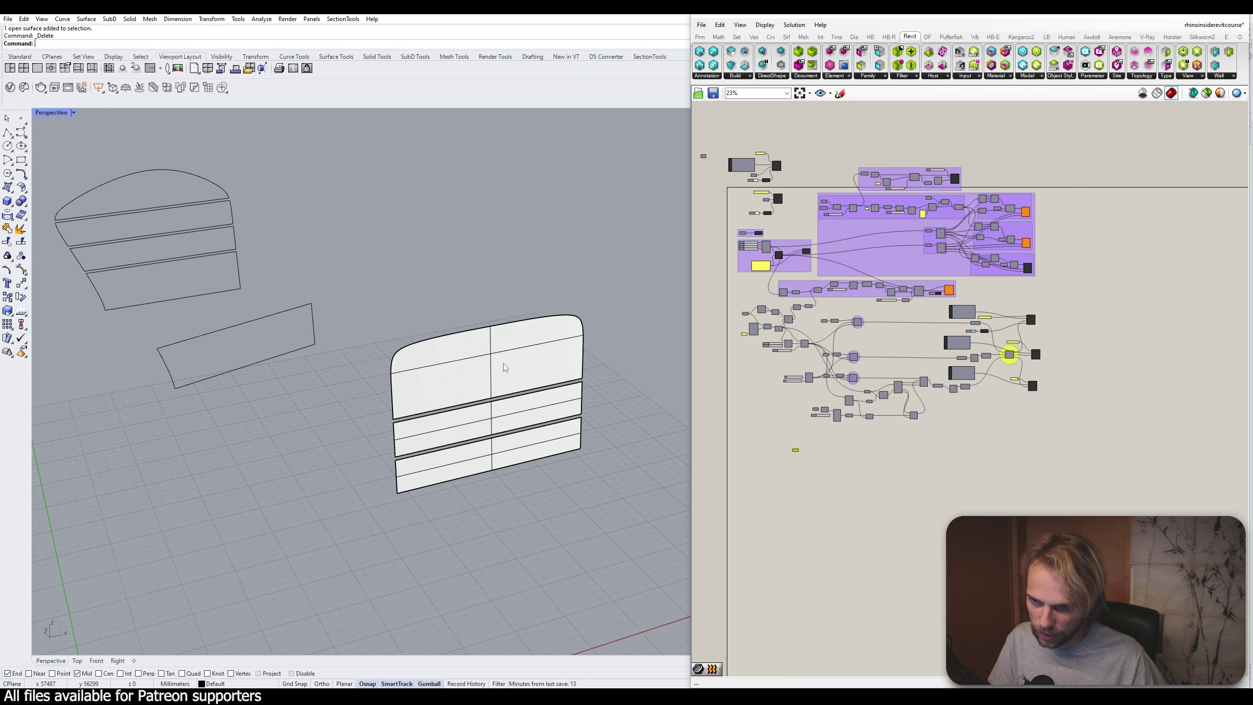
Delete the three stacked wall surfaces at the near end, keeping their border curves
left_click(488, 365)
key("Delete")
left_click(491, 419)
key("Delete")
scroll(353, 409, "down", 3)
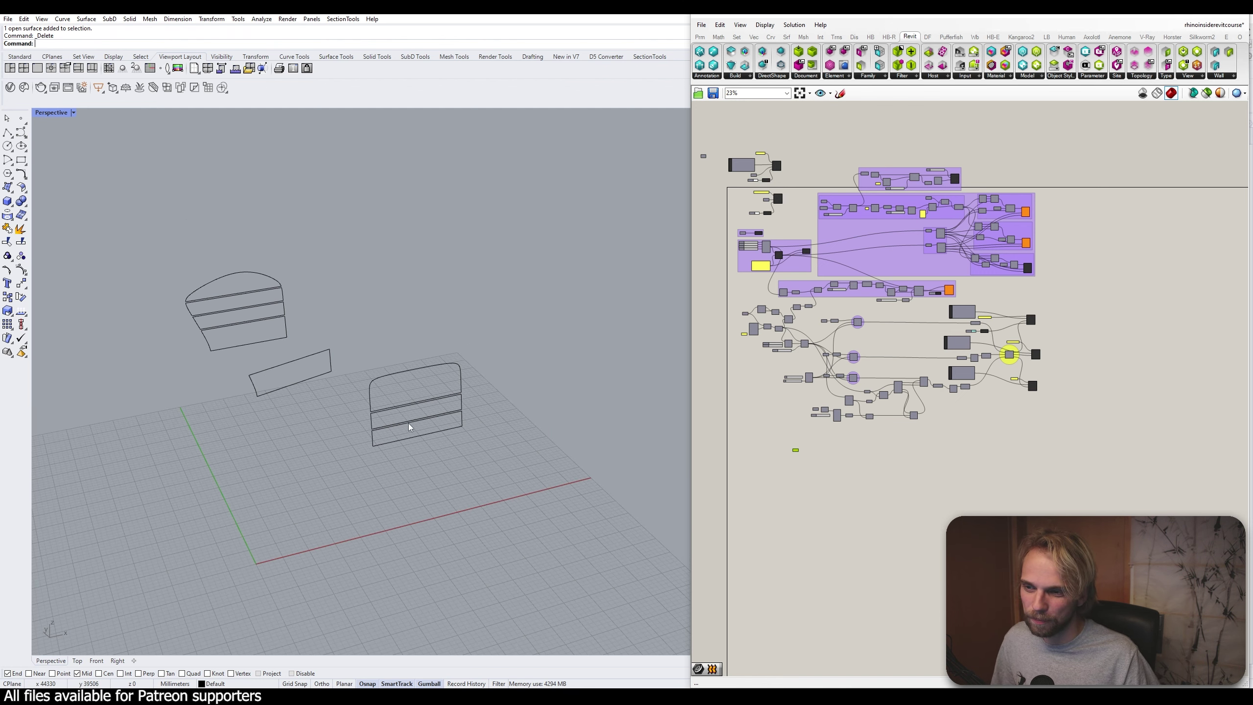
Assign the round-cornered top border curve of the near end to the new Curve parameter
right_click_drag(408, 427, 311, 389)
scroll(324, 358, "up", 3)
right_click_drag(311, 389, 283, 427, "shift")
scroll(283, 424, "up", 3)
left_click_drag(287, 378, 149, 329)
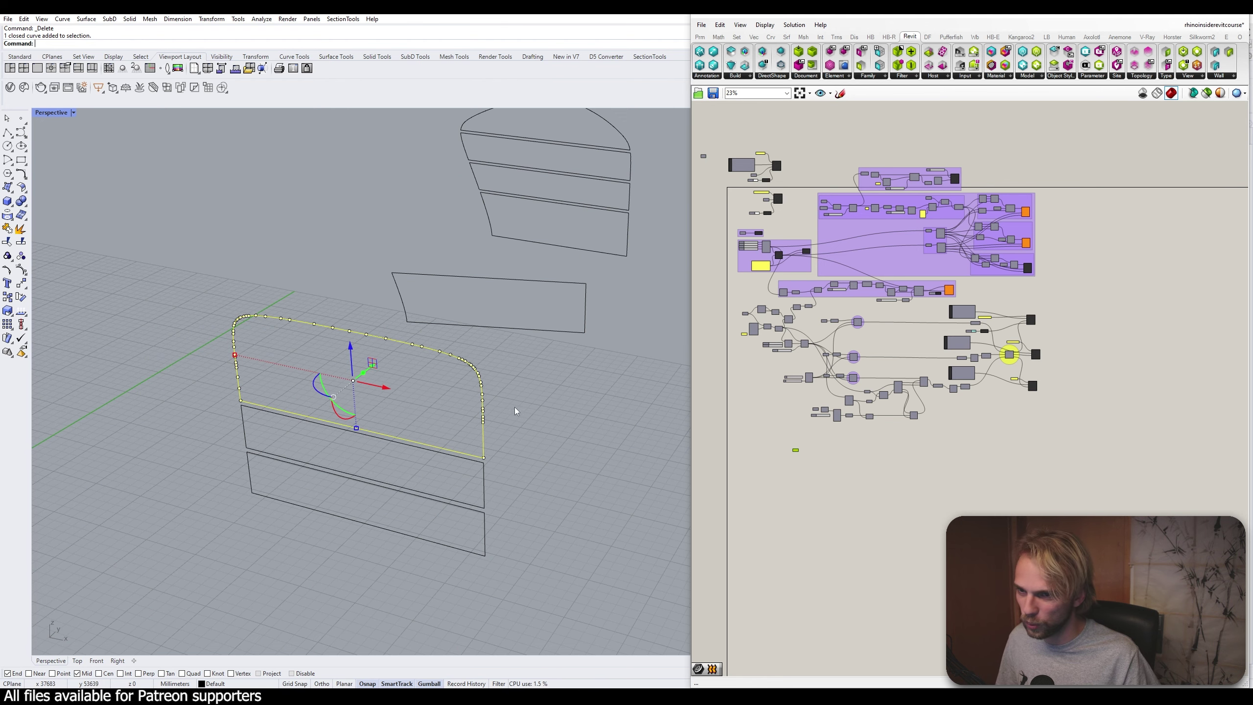
right_click_drag(515, 410, 353, 347)
scroll(792, 458, "up", 6)
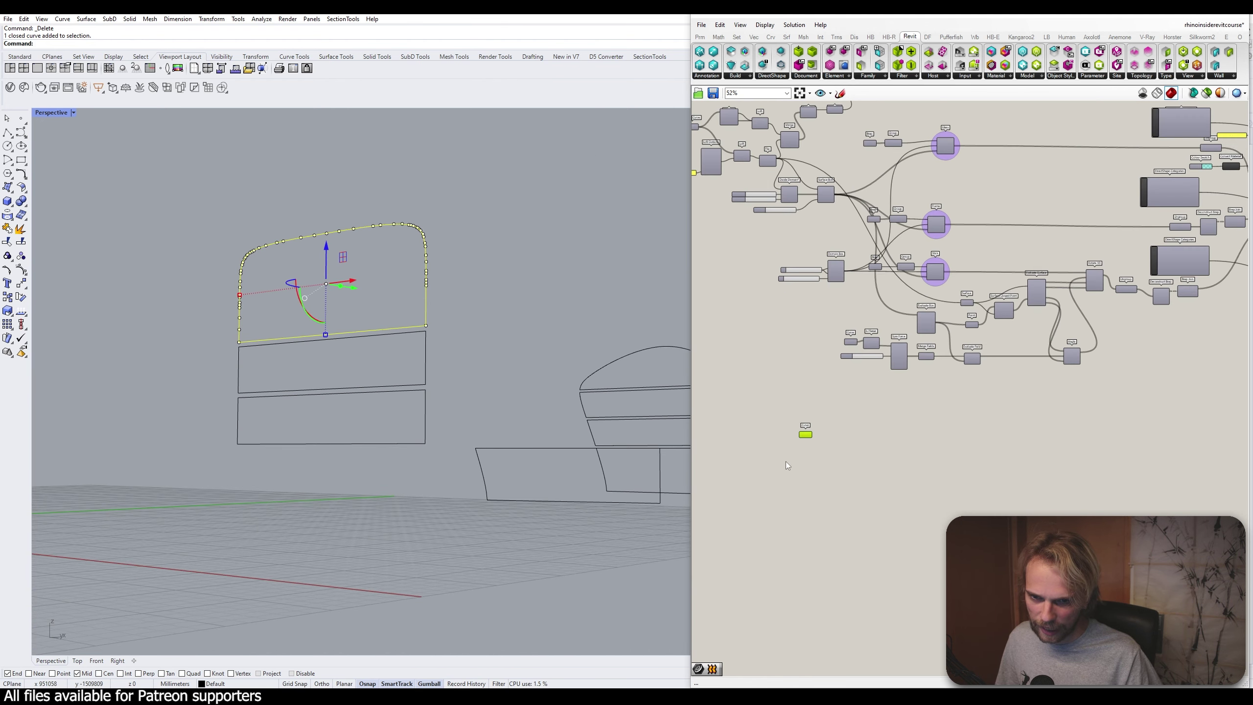
right_click(802, 428)
left_click(844, 566)
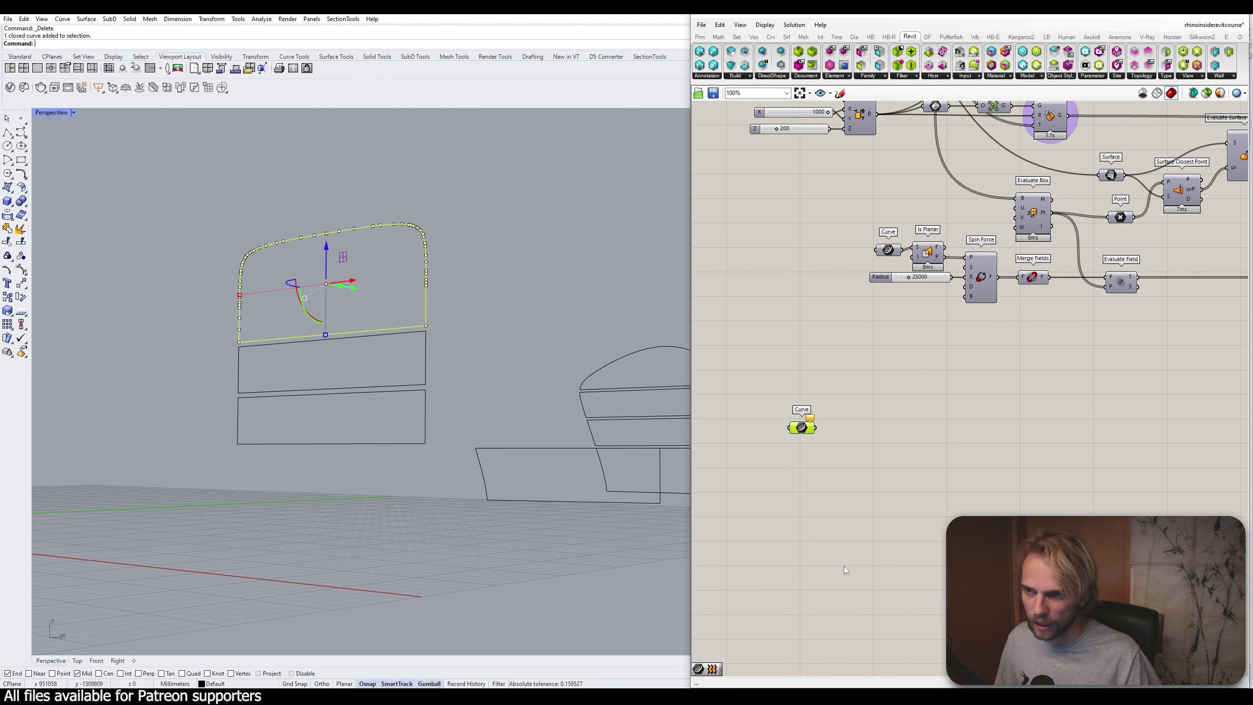
left_click(484, 251)
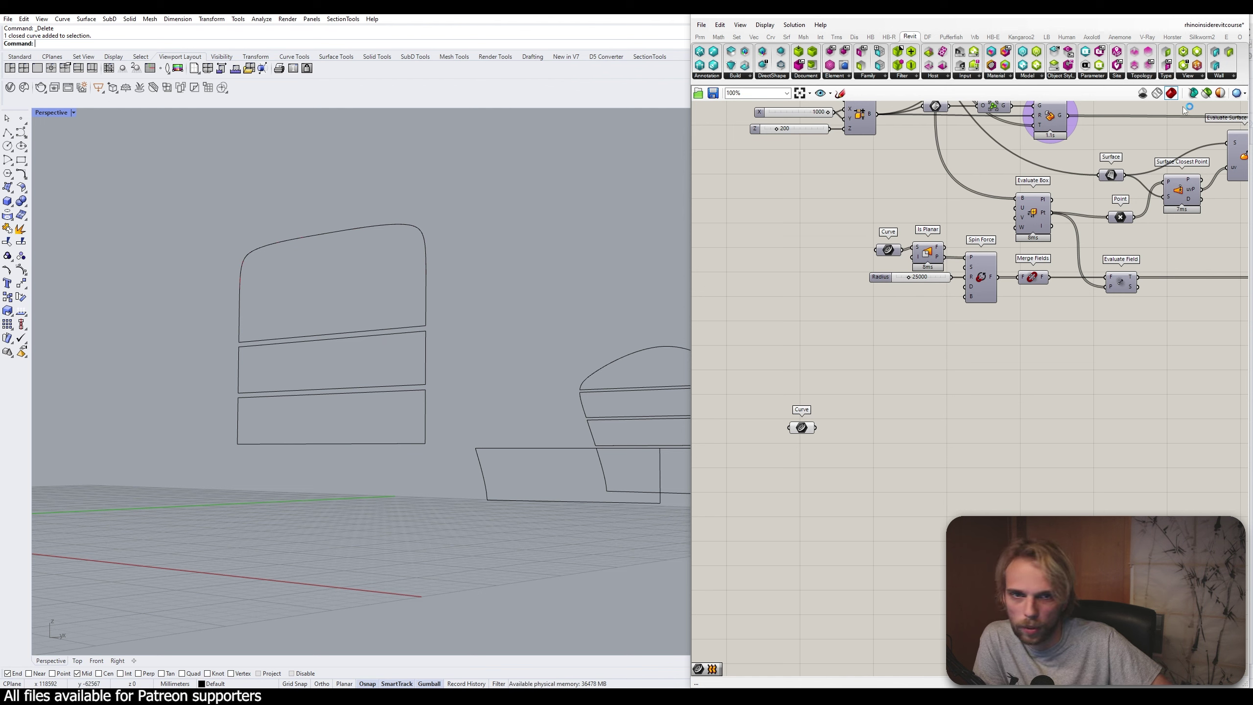
Add the Revit component Add Wall (Profile) to the canvas and position it beside the new Curve parameter
left_click(1223, 77)
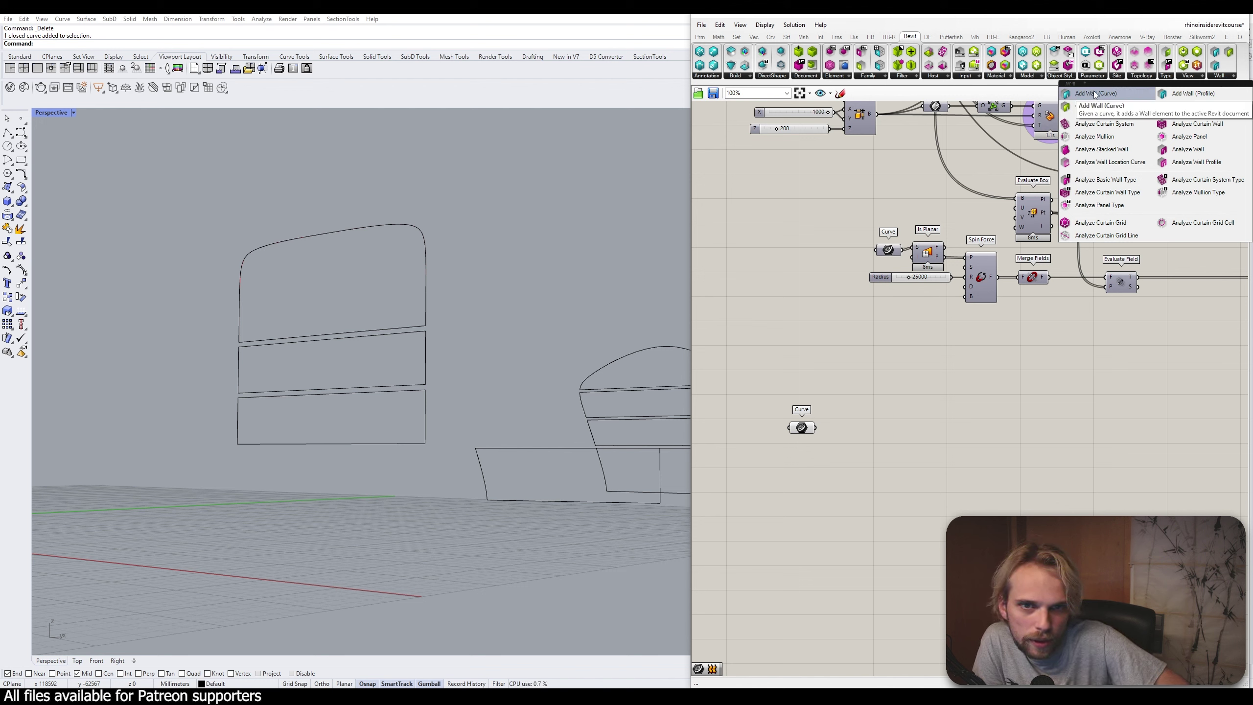
left_click(1199, 98)
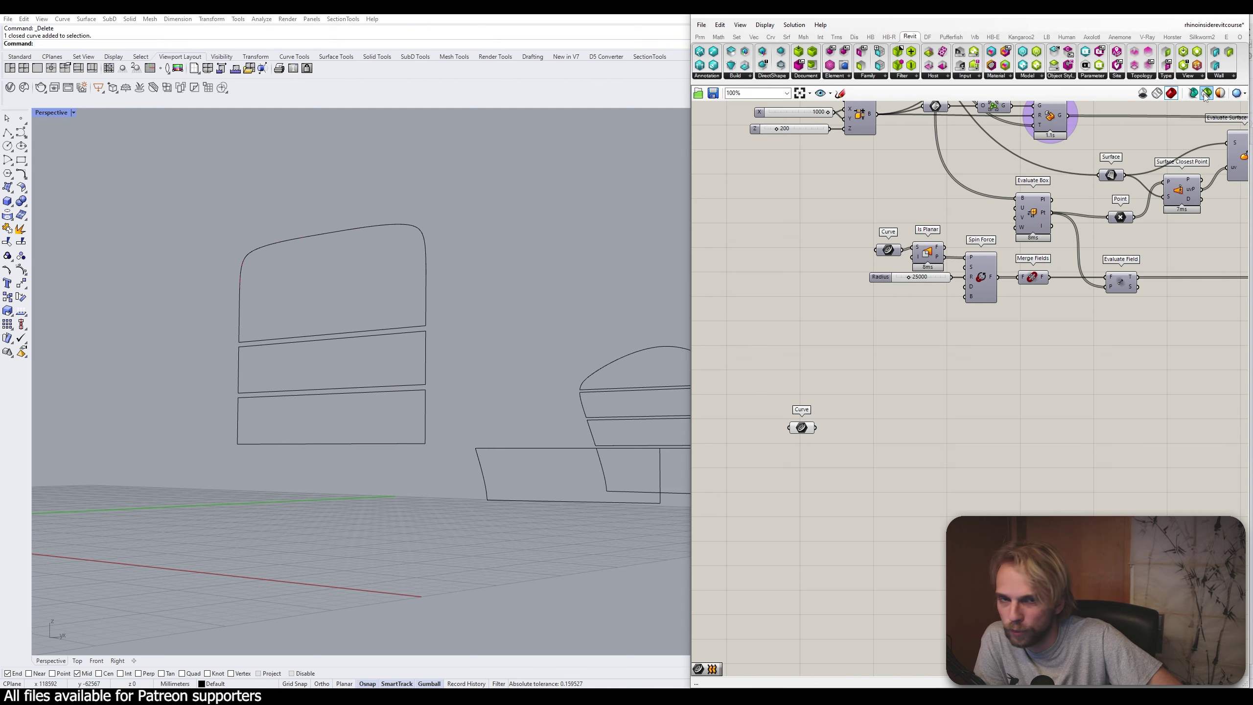
left_click(932, 404)
scroll(888, 425, "up", 3)
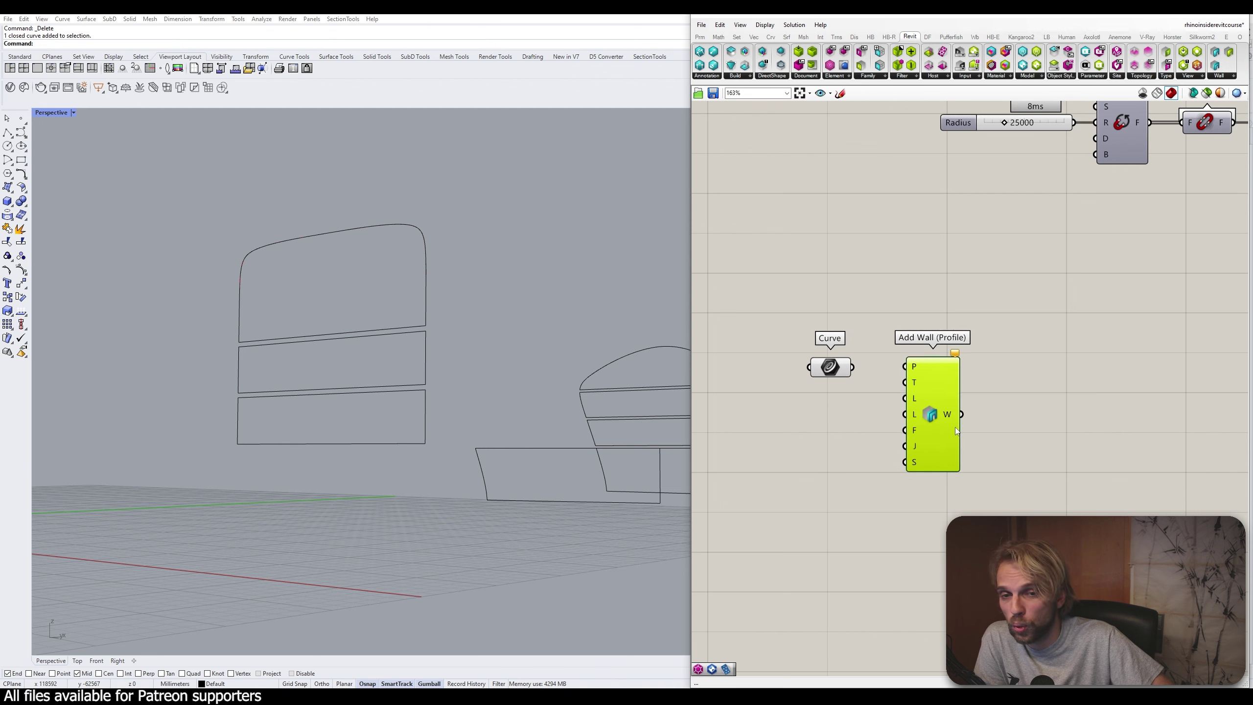
left_click_drag(956, 427, 980, 415)
scroll(958, 350, "up", 3)
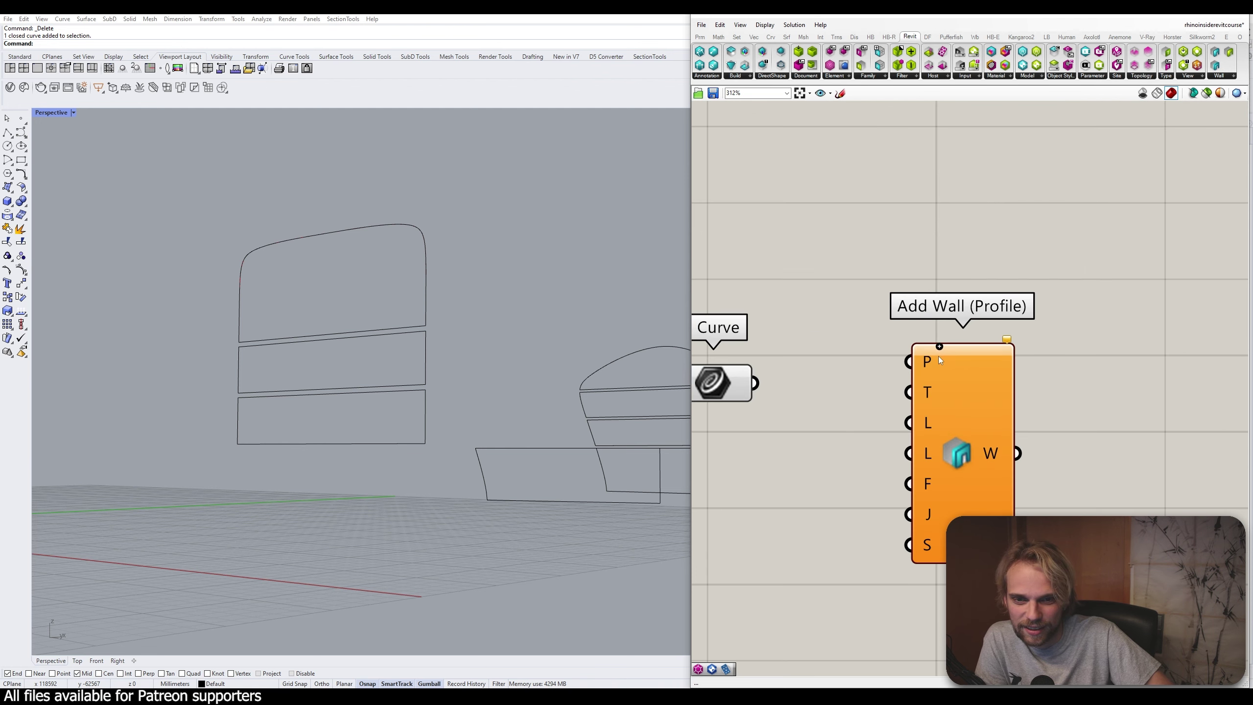
right_click_drag(918, 363, 1021, 319)
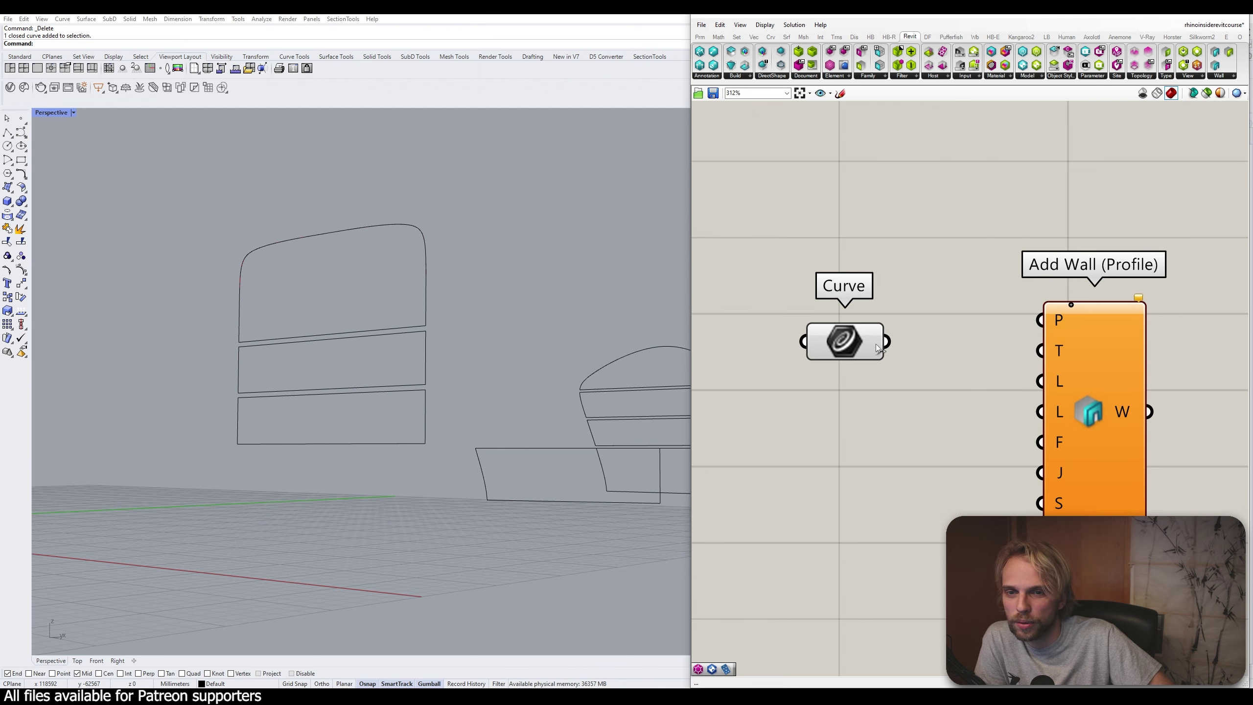
Connect the Curve parameter to the Profile input of Add Wall (Profile), align the two components and check the component's warning
left_click_drag(886, 341, 1041, 319)
left_click_drag(844, 345, 876, 325)
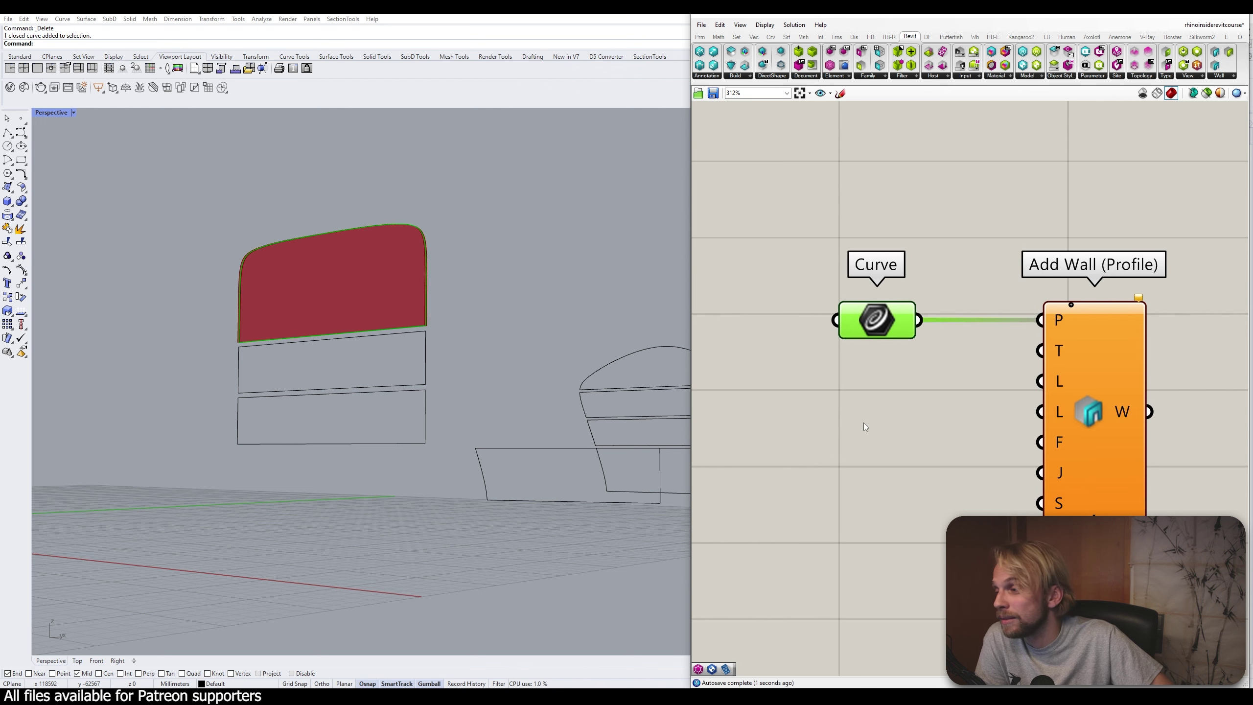
left_click(864, 425)
right_click_drag(1187, 311, 1107, 299)
mouse_move(1072, 293)
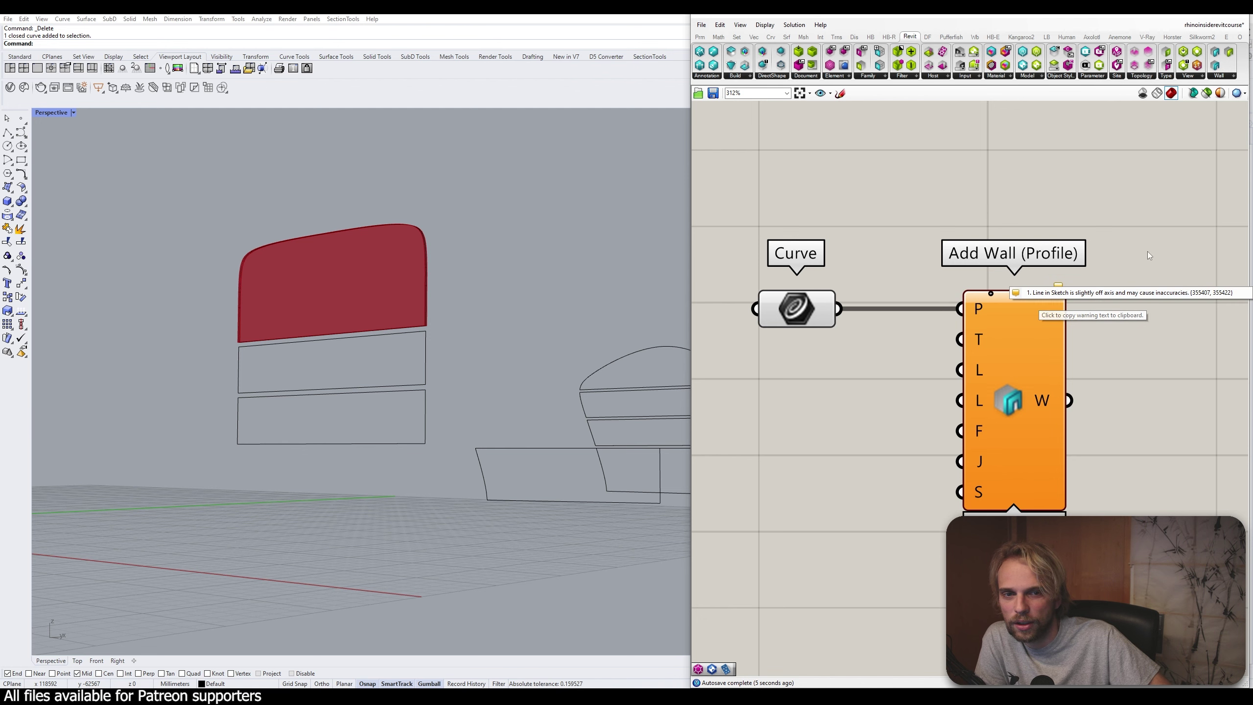
right_click_drag(979, 301, 998, 260)
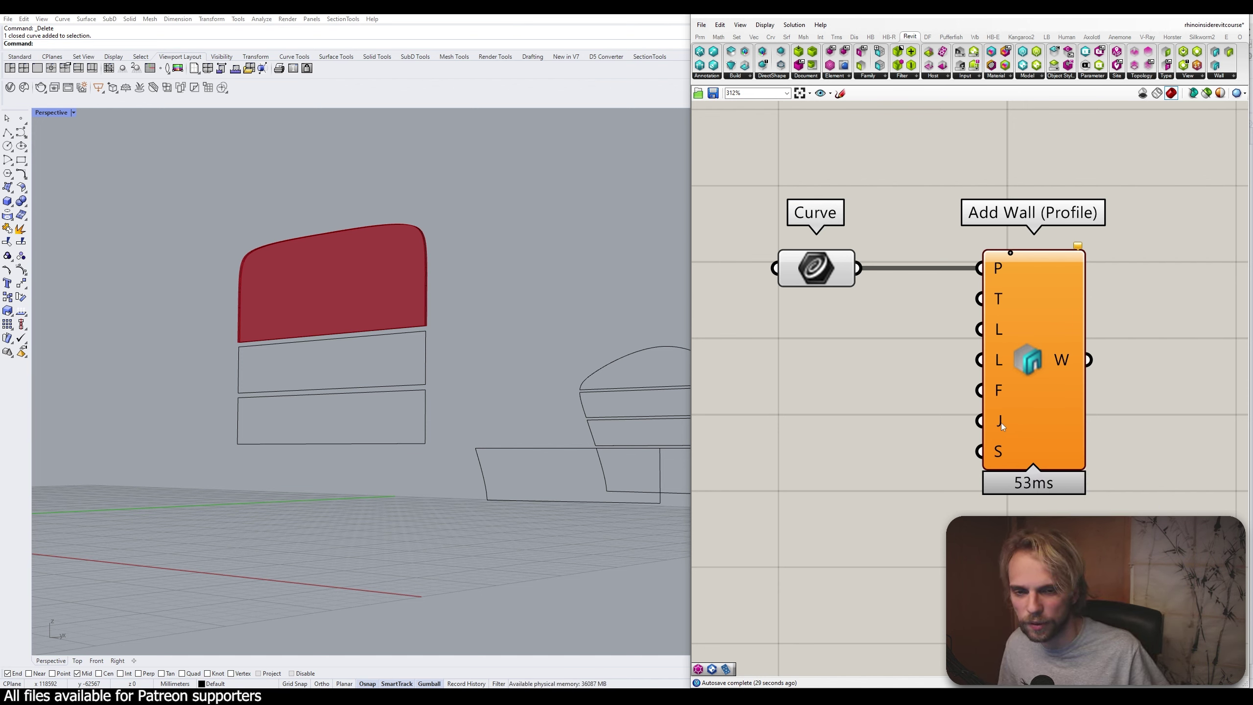
left_click_drag(995, 420, 1000, 421)
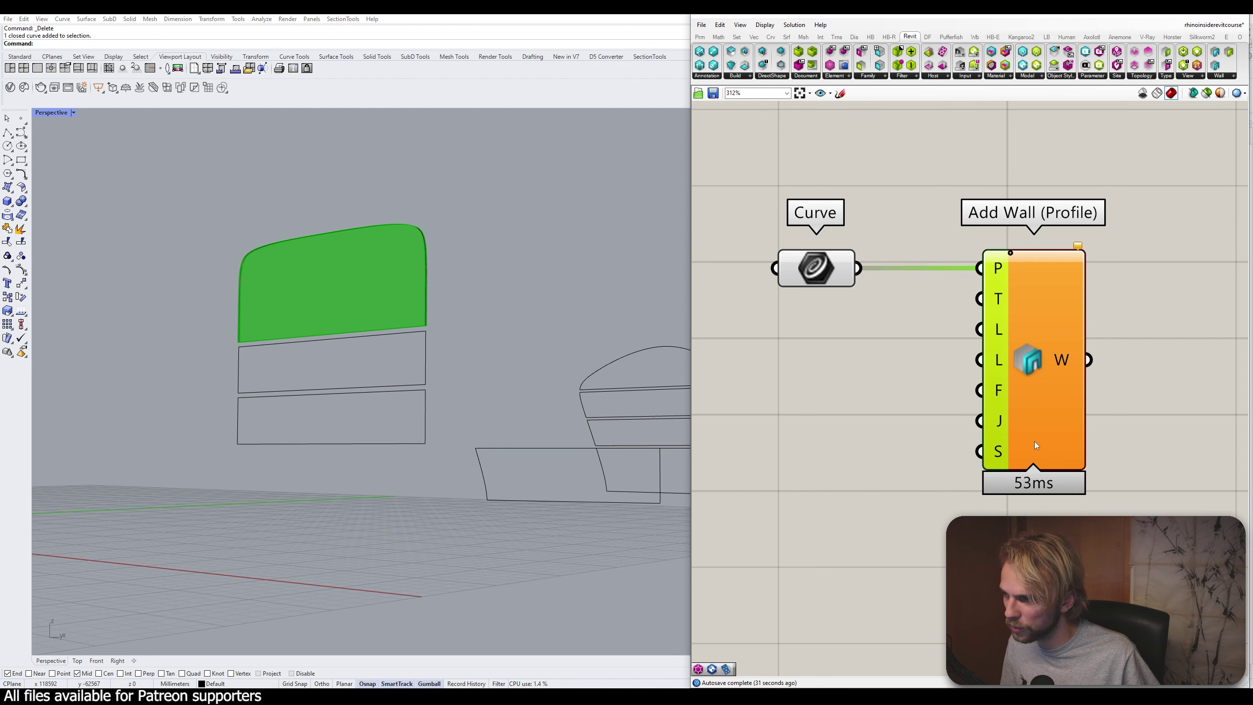
left_click(949, 398)
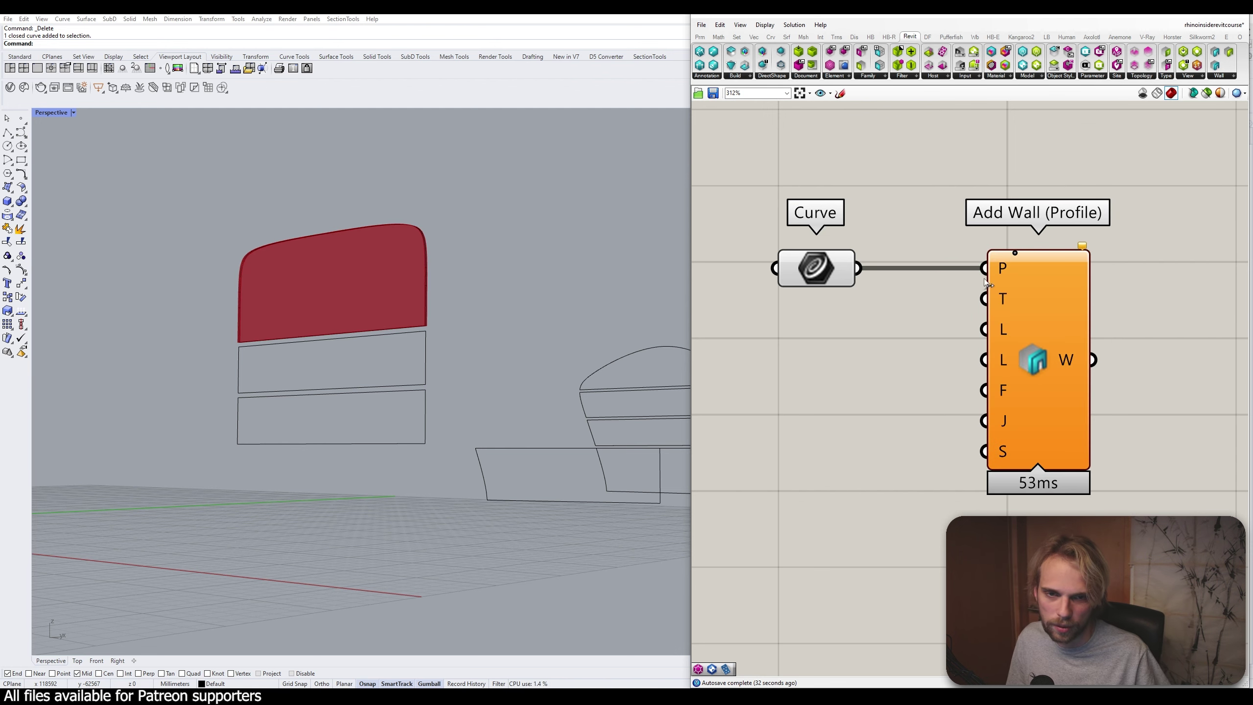
Set the Type input of Add Wall (Profile) to Exterior Glazing, from the Walls category and Curtain Wall family of the Model types
right_click(1004, 297)
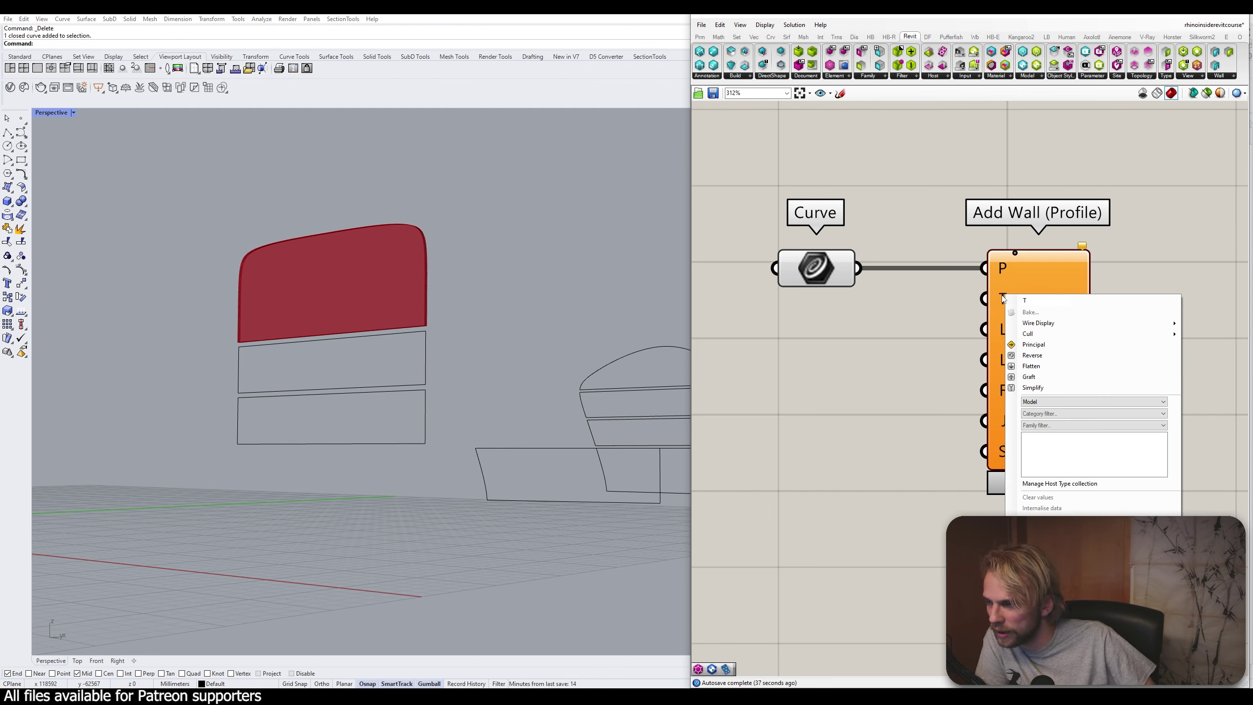
left_click(1048, 401)
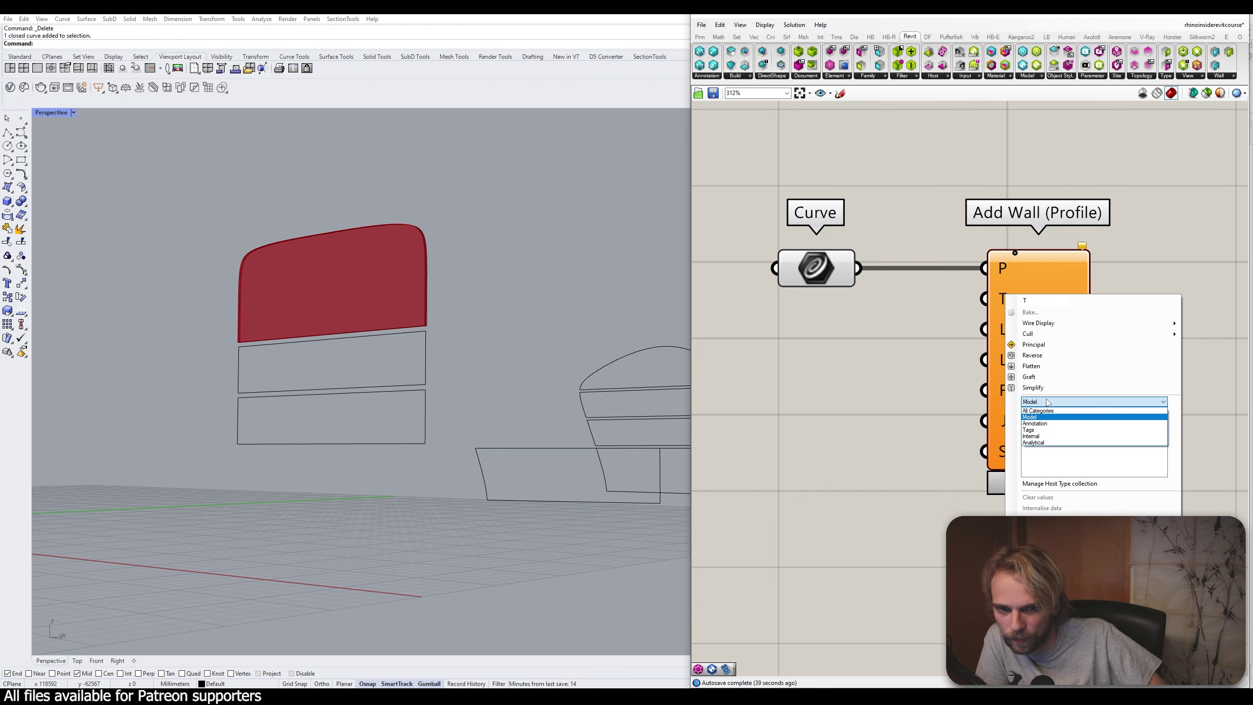
left_click(1045, 417)
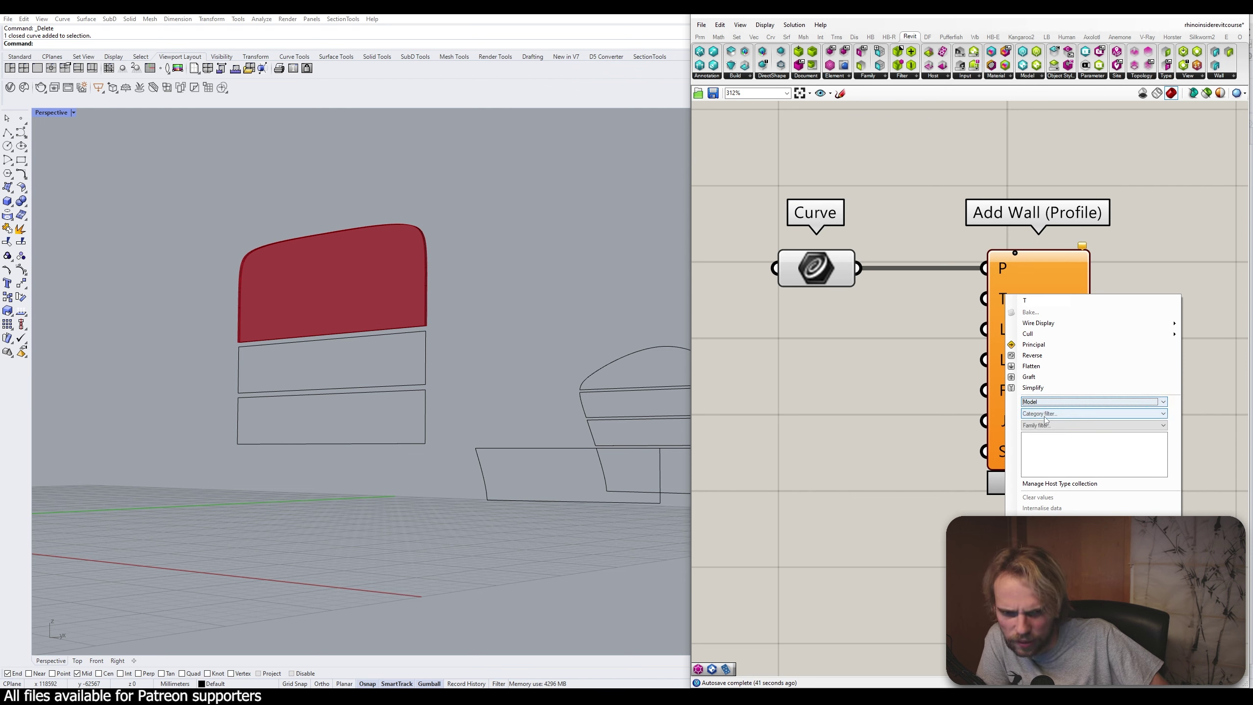
left_click(1039, 417)
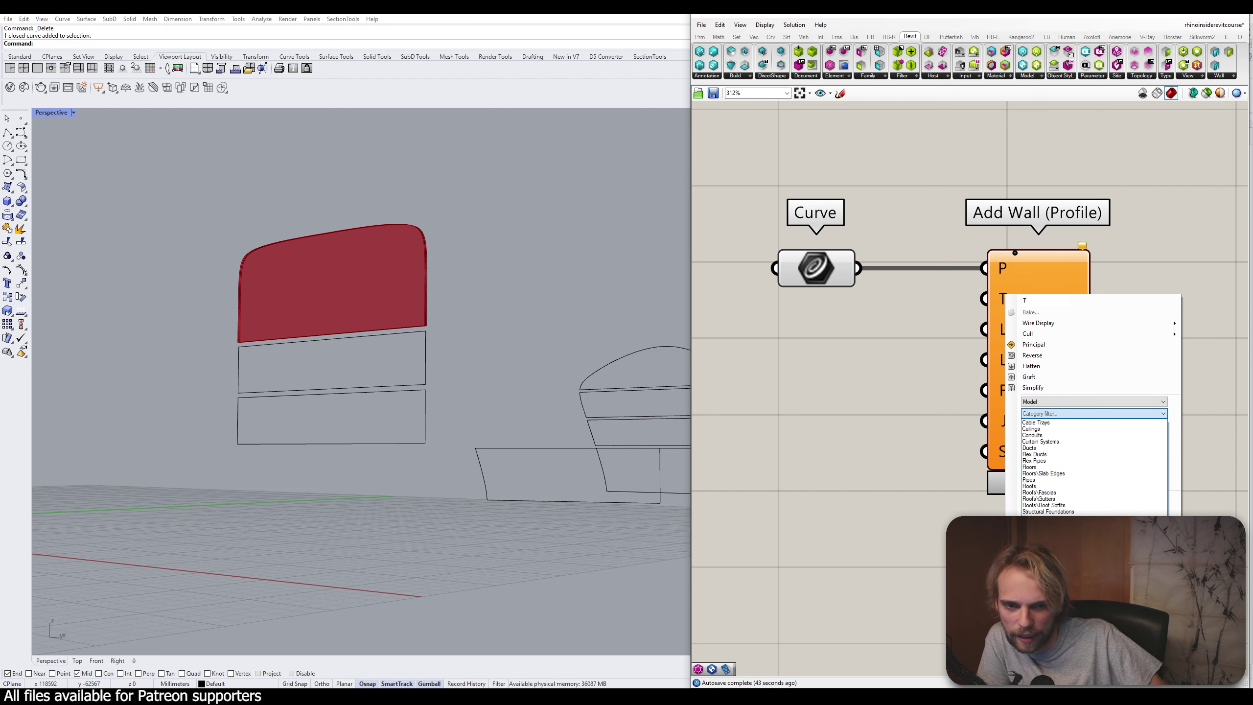
left_click(1035, 518)
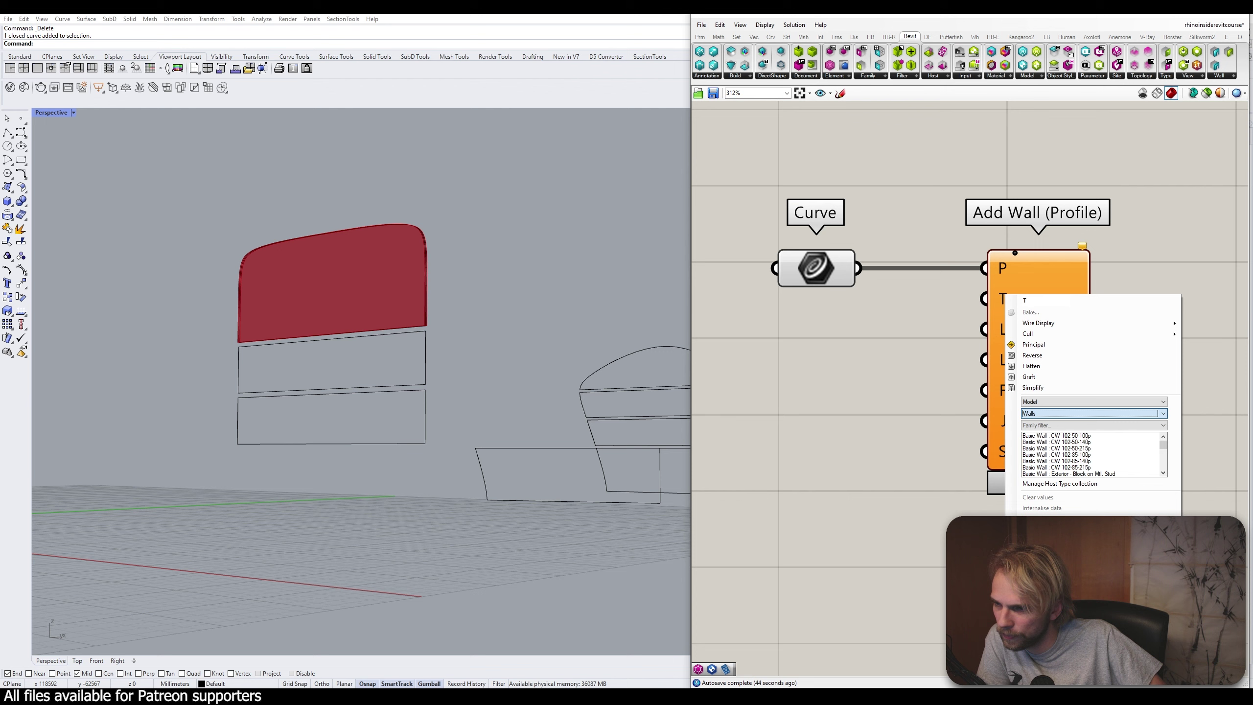
left_click(1034, 426)
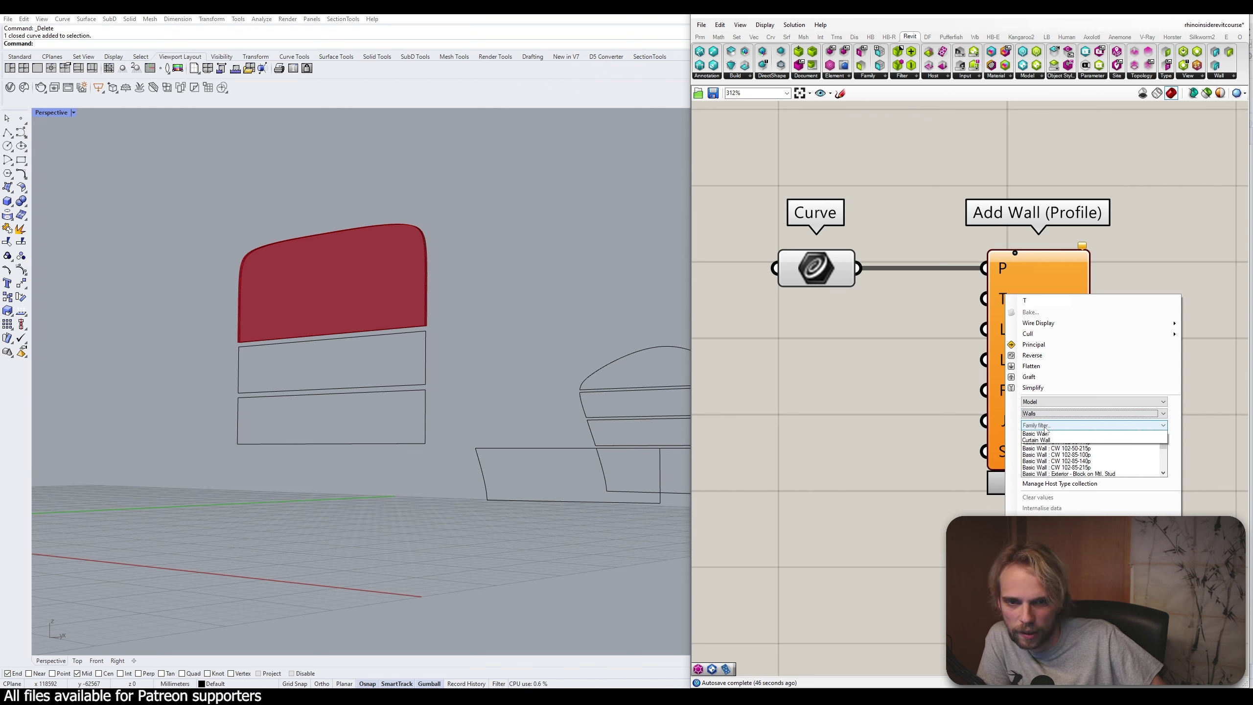
left_click(1036, 441)
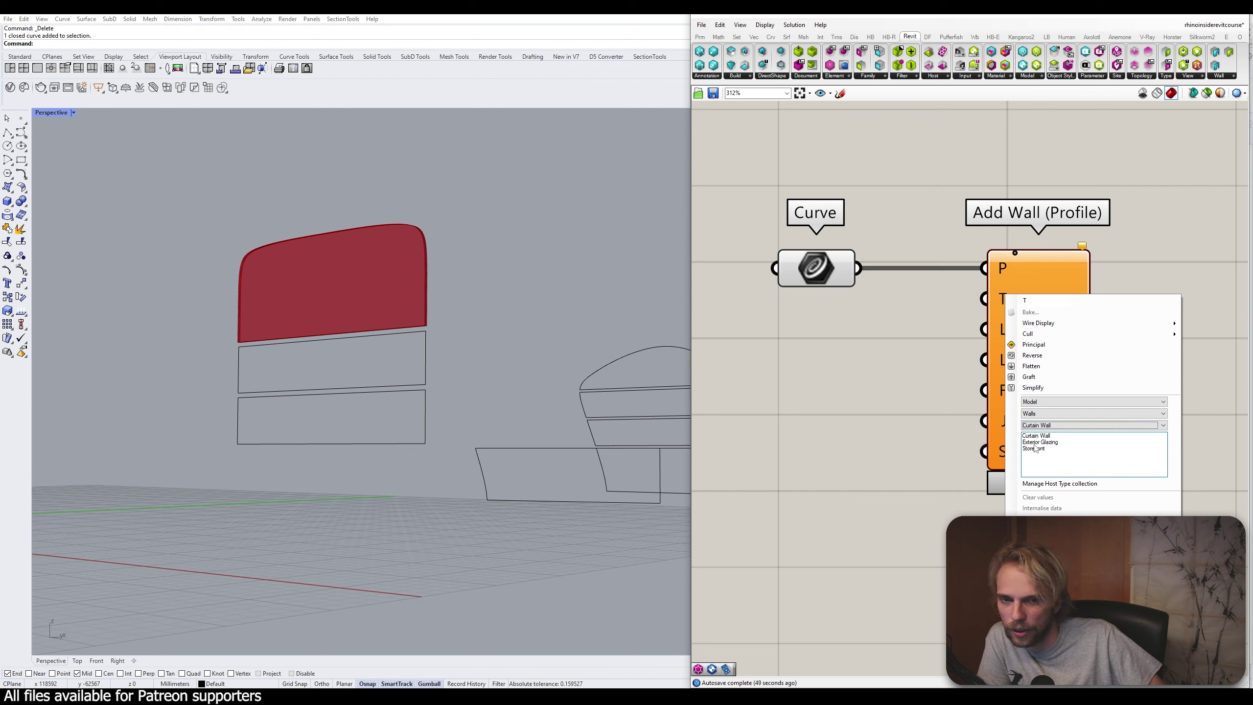
left_click(1041, 437)
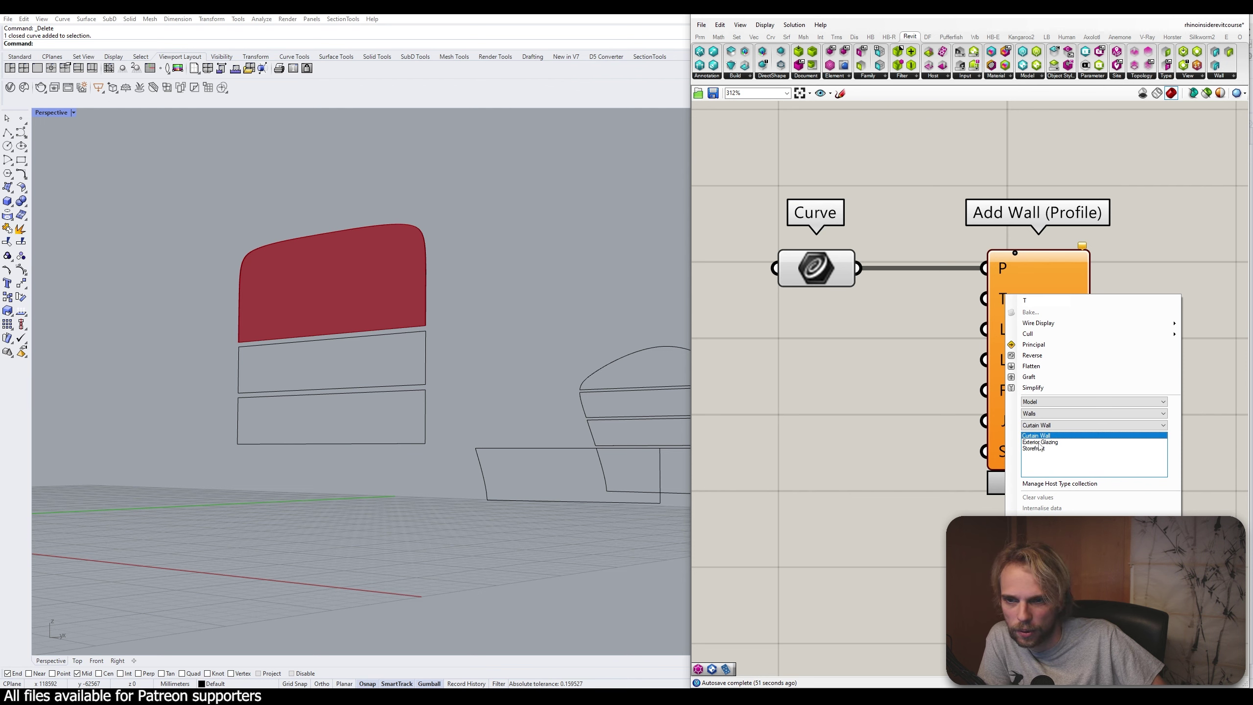
left_click(1039, 443)
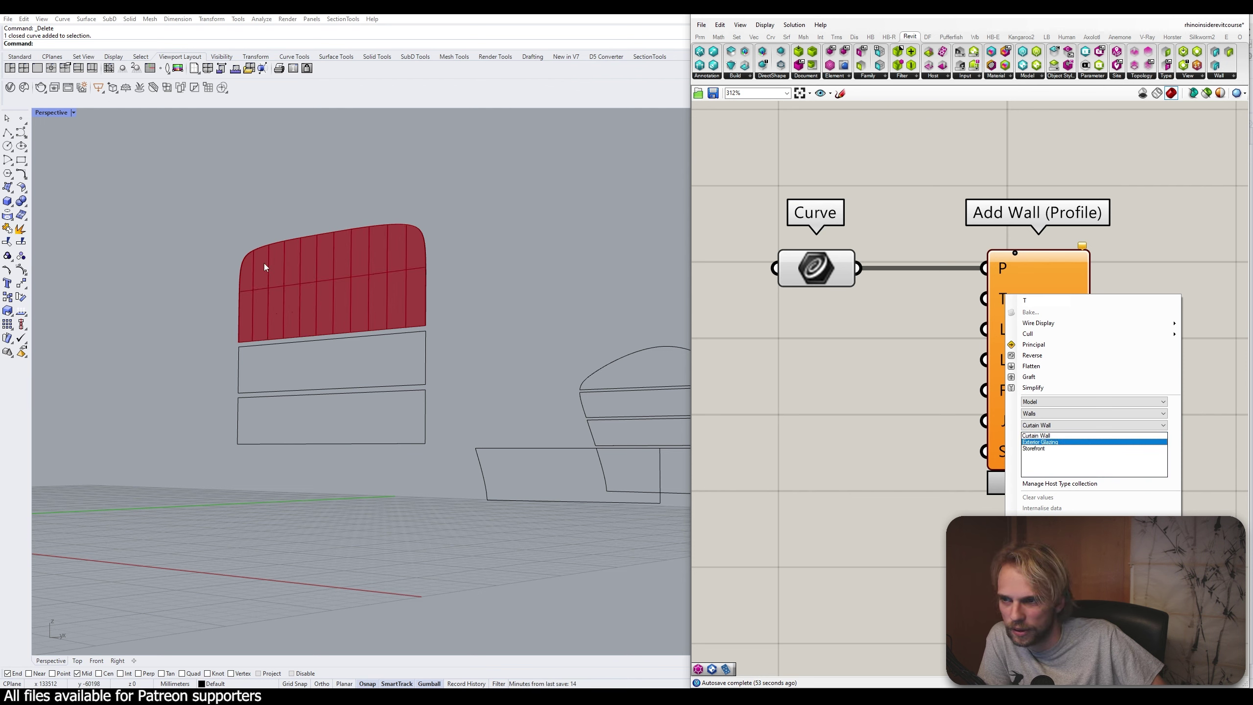
Try the Storefront curtain wall type, examine the wall's rounded corners, and return to Exterior Glazing
left_click(1034, 448)
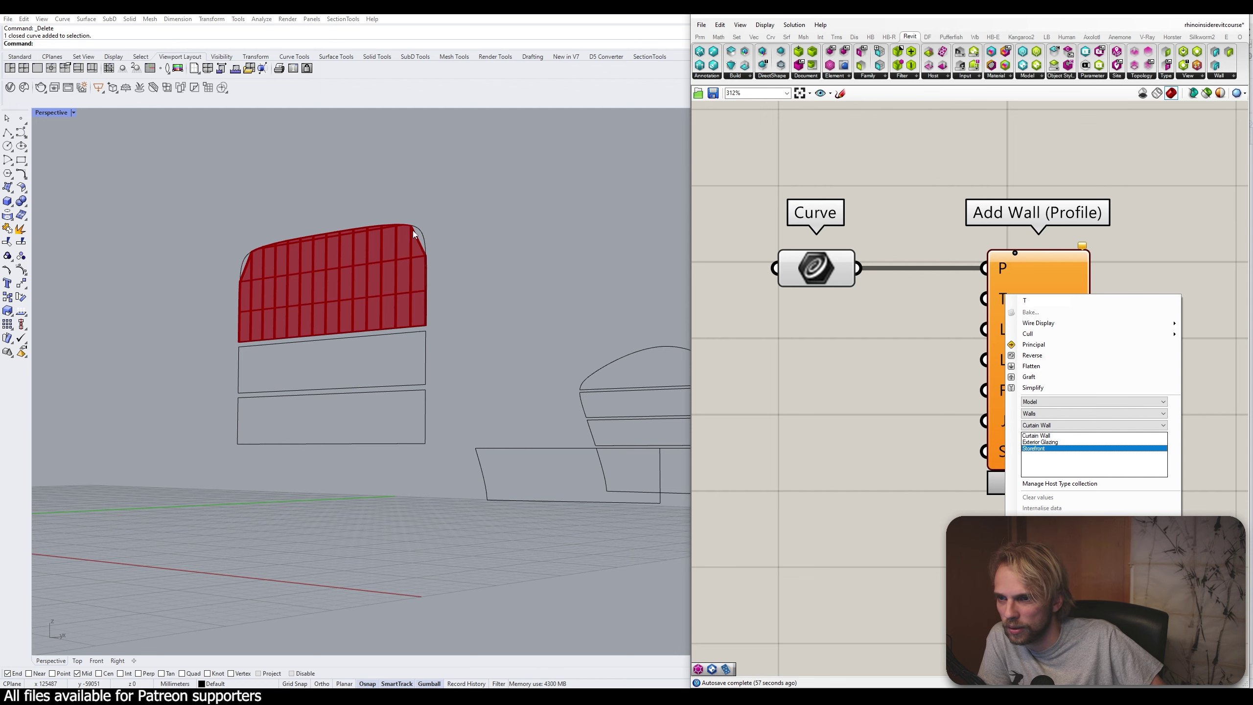
scroll(412, 230, "up", 5)
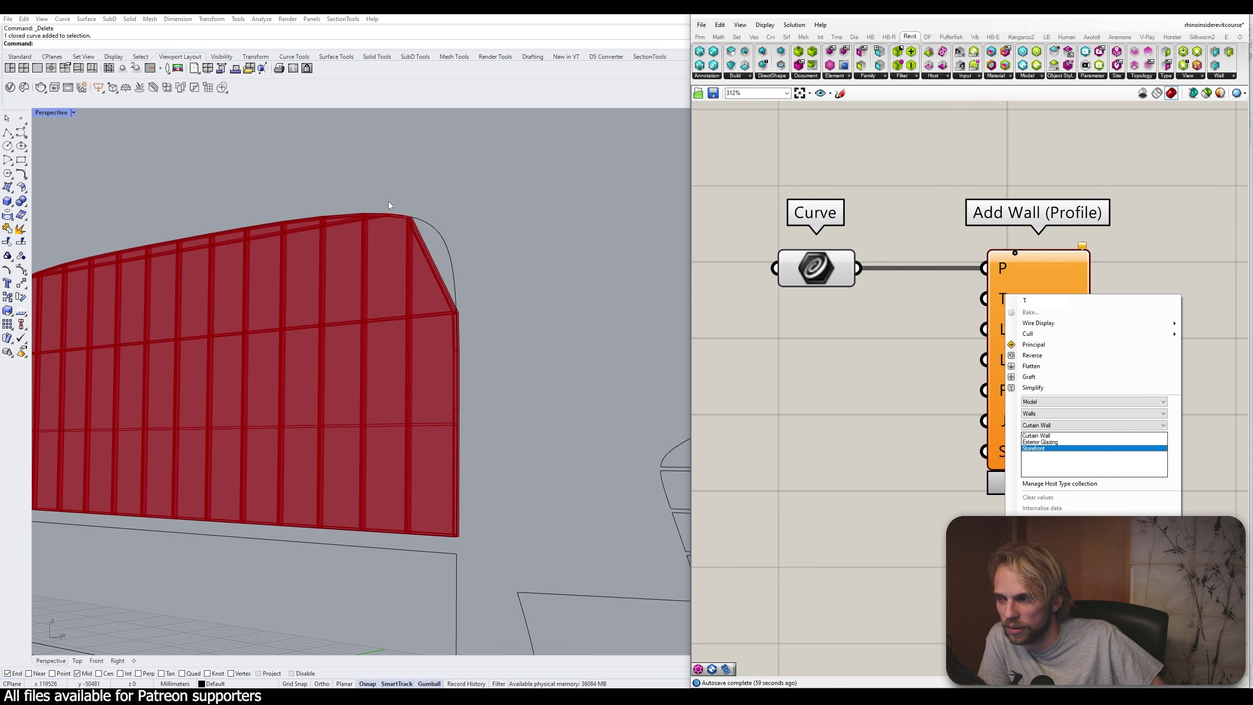
scroll(402, 265, "down", 5)
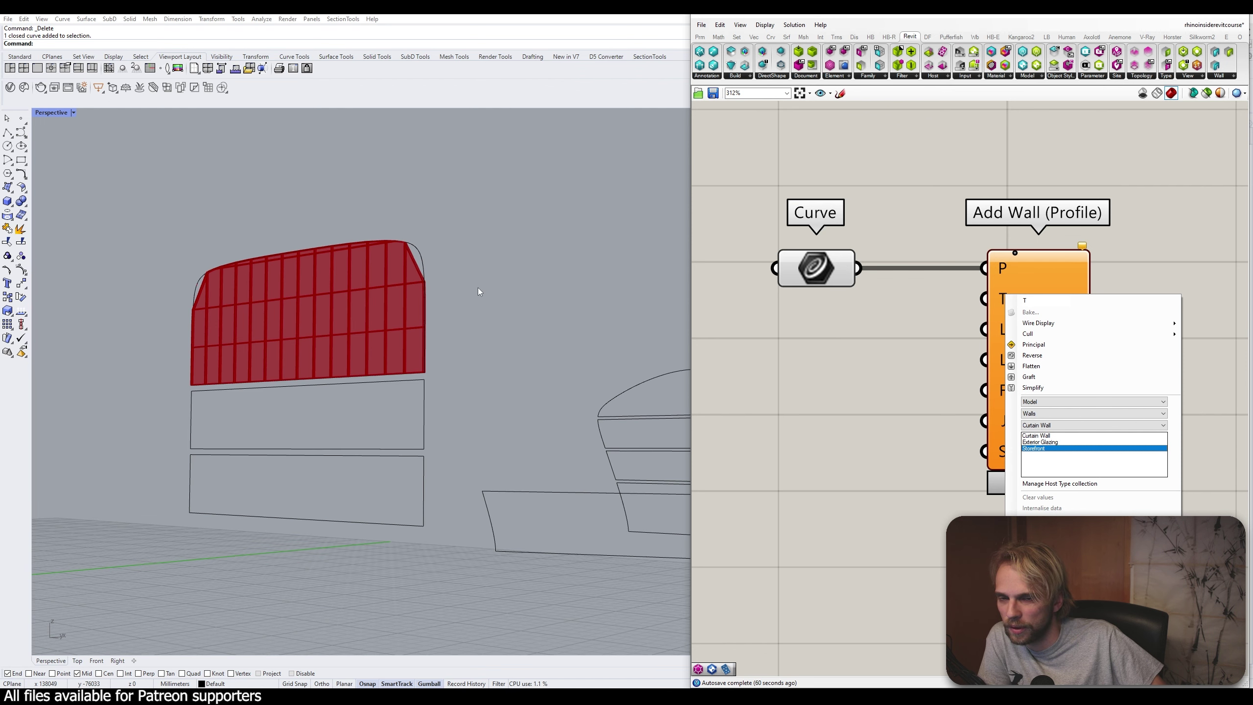
left_click(1041, 449)
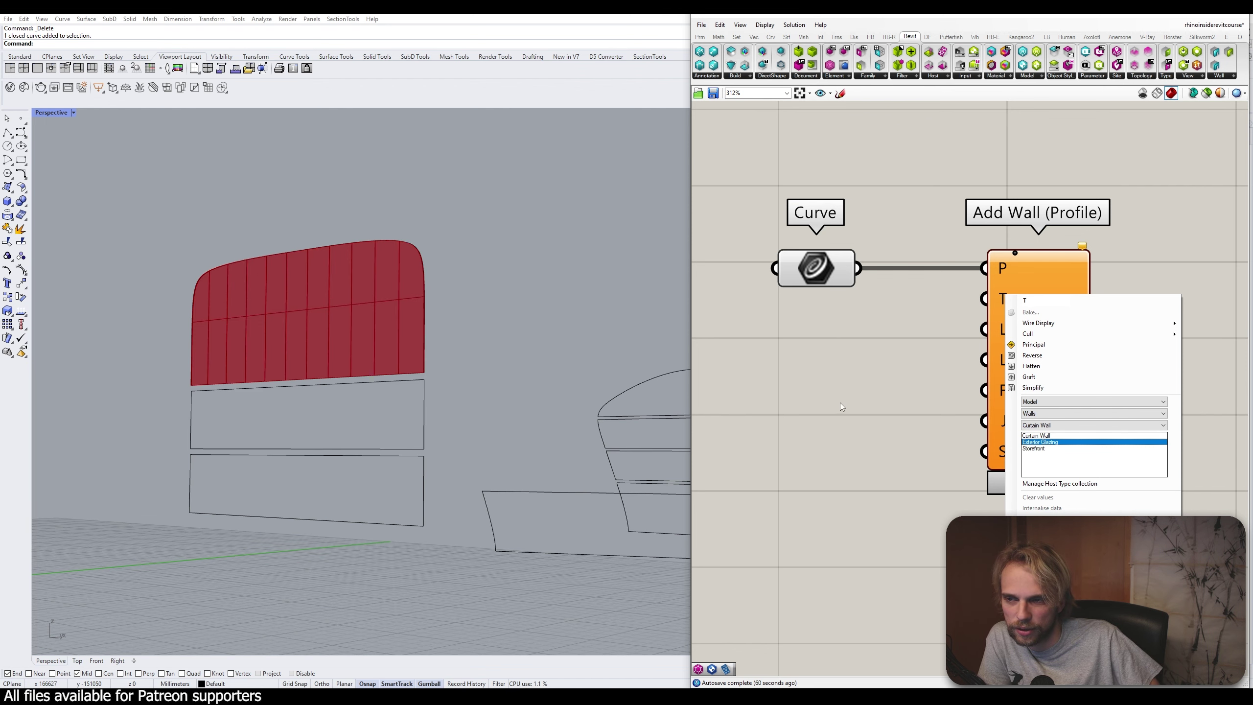
Examine how the Exterior Glazing panels and grid lines follow the rounded top corner of the near end curve
scroll(375, 266, "up", 4)
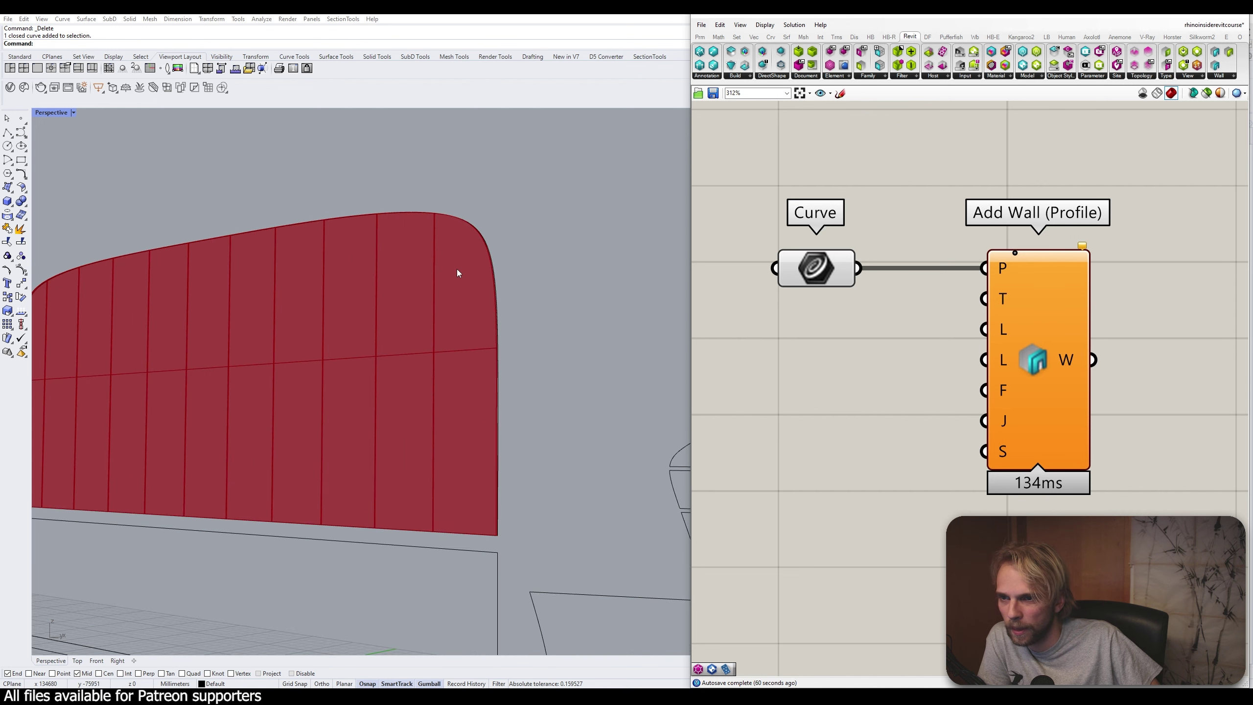
scroll(434, 236, "up", 5)
scroll(430, 233, "down", 3)
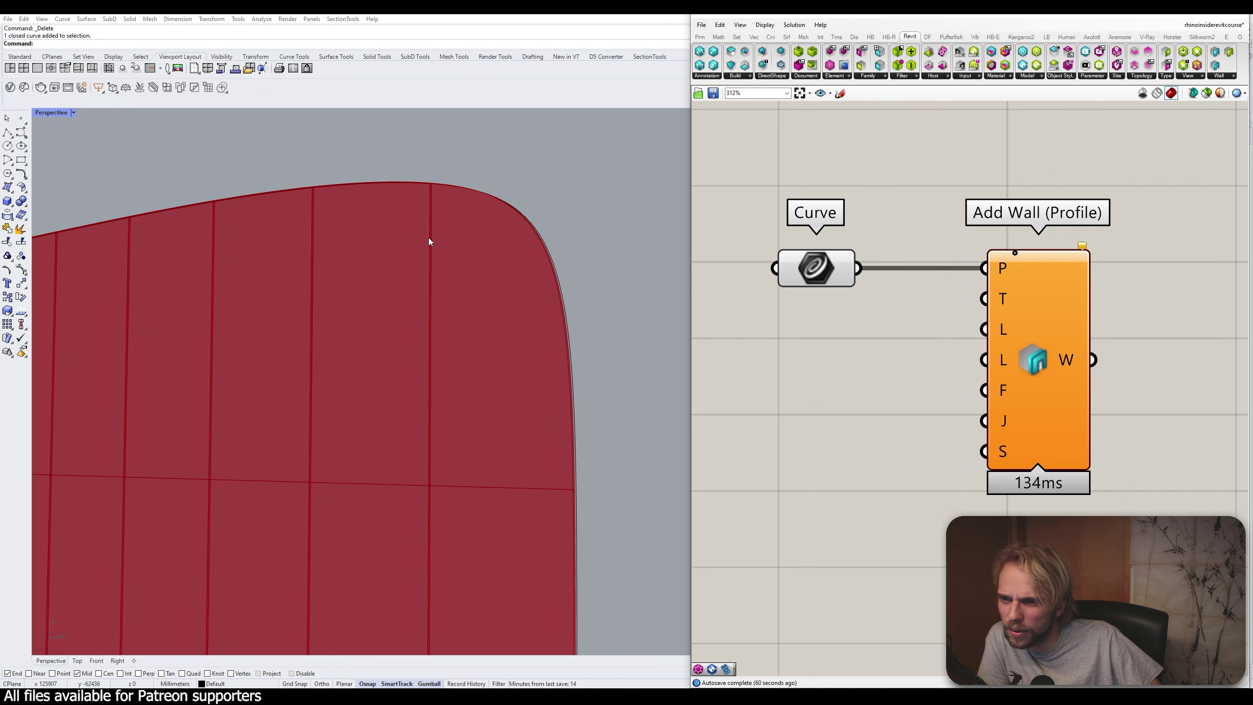
scroll(429, 239, "up", 2)
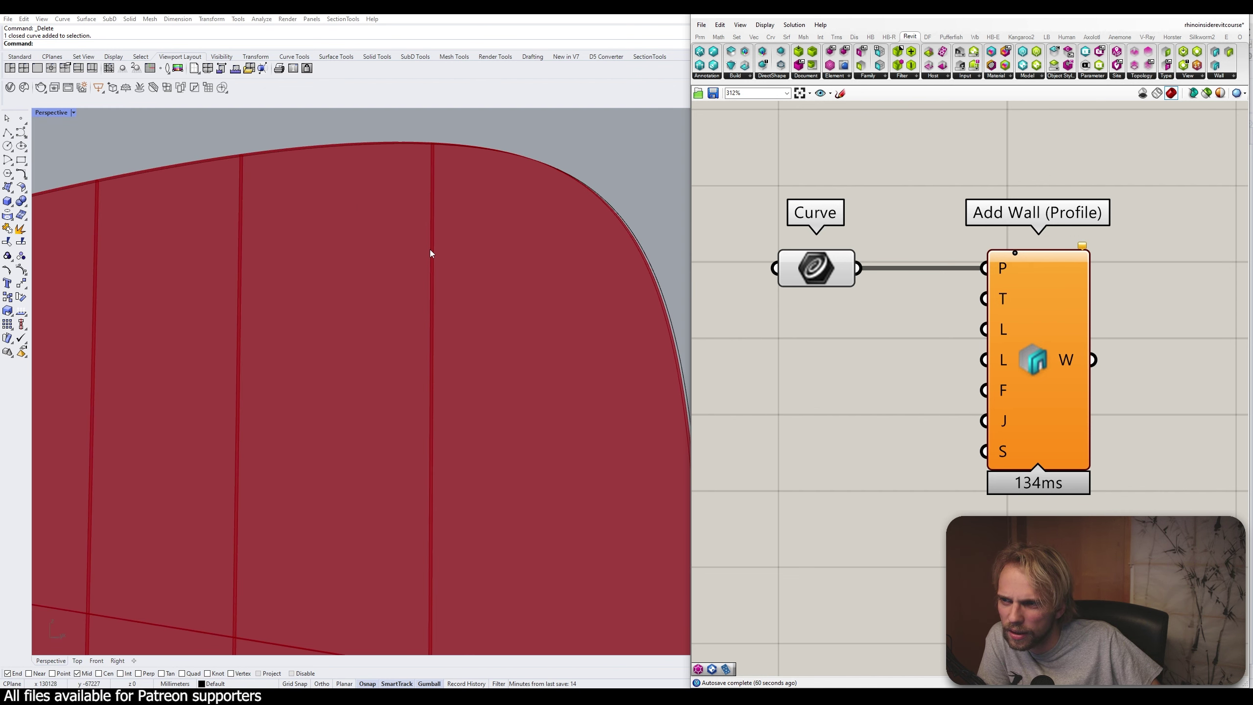
scroll(430, 249, "down", 2)
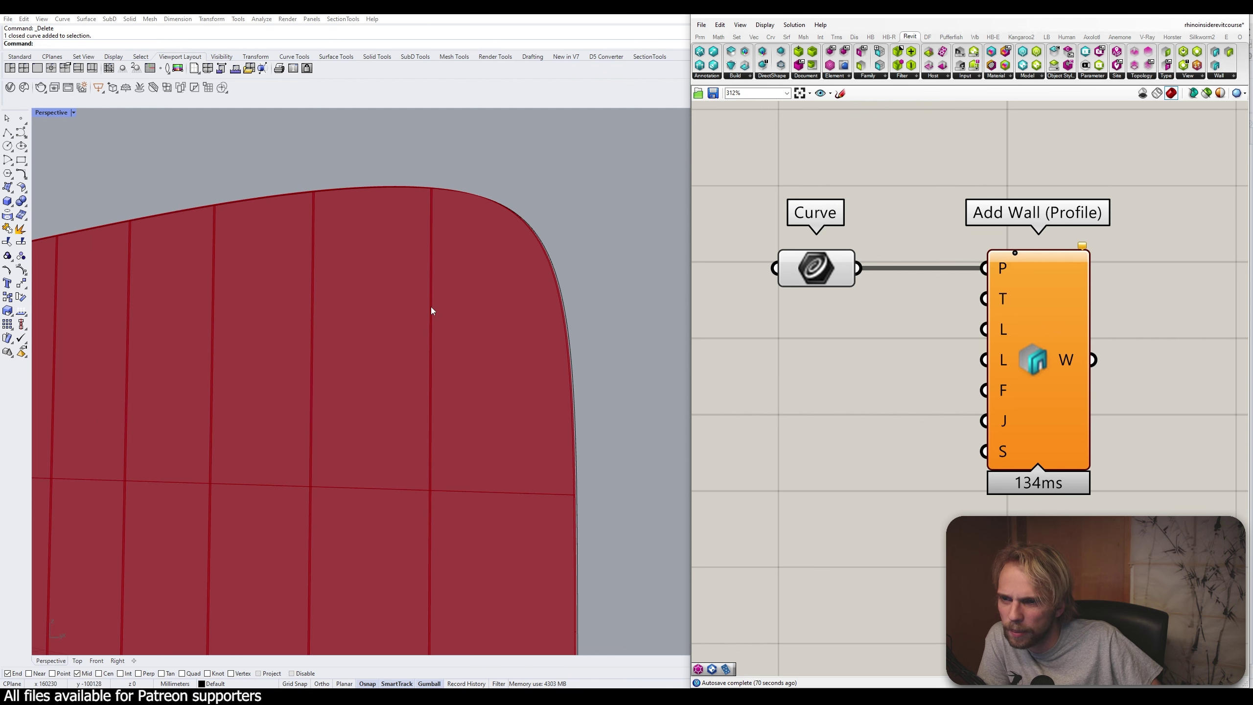
scroll(449, 278, "down", 2)
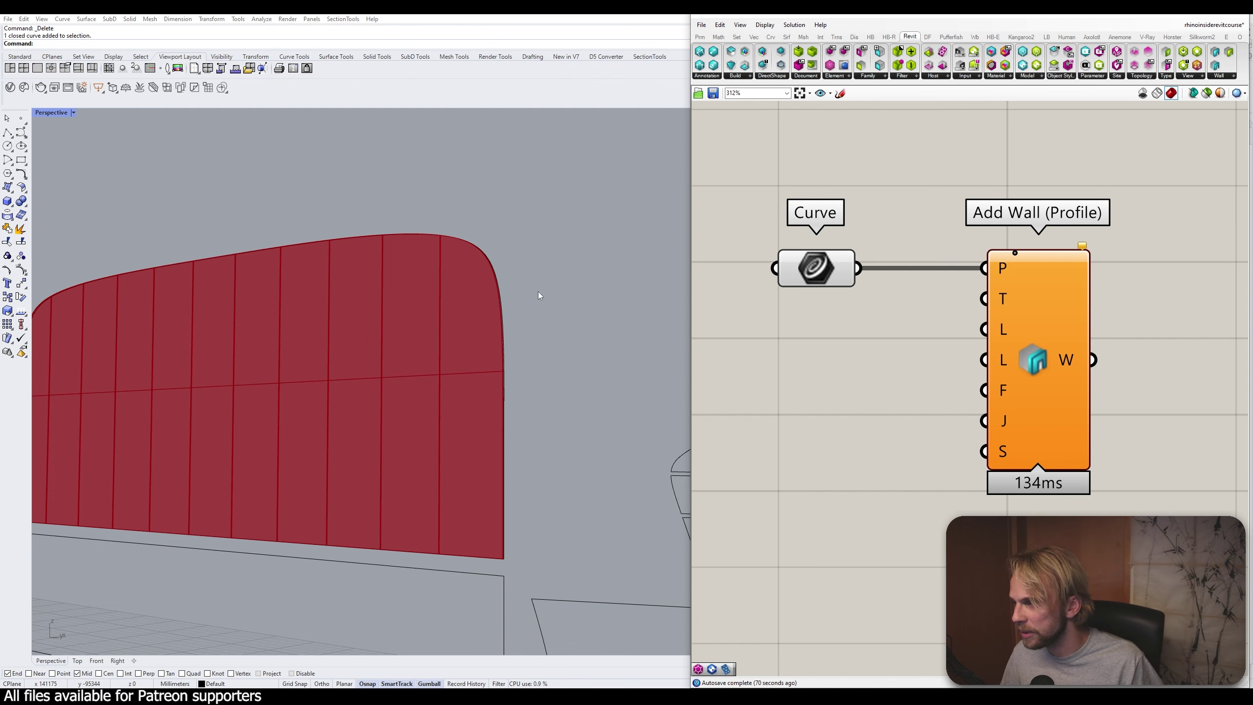
scroll(564, 275, "down", 2)
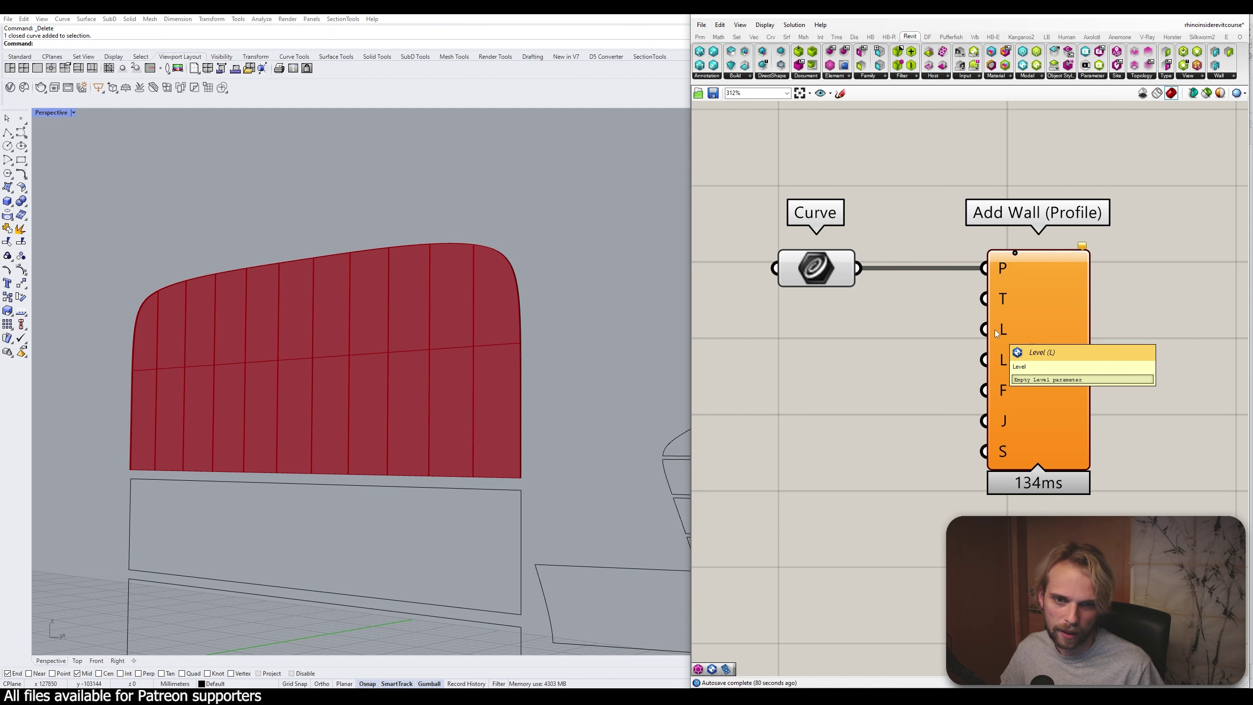
scroll(380, 444, "down", 5)
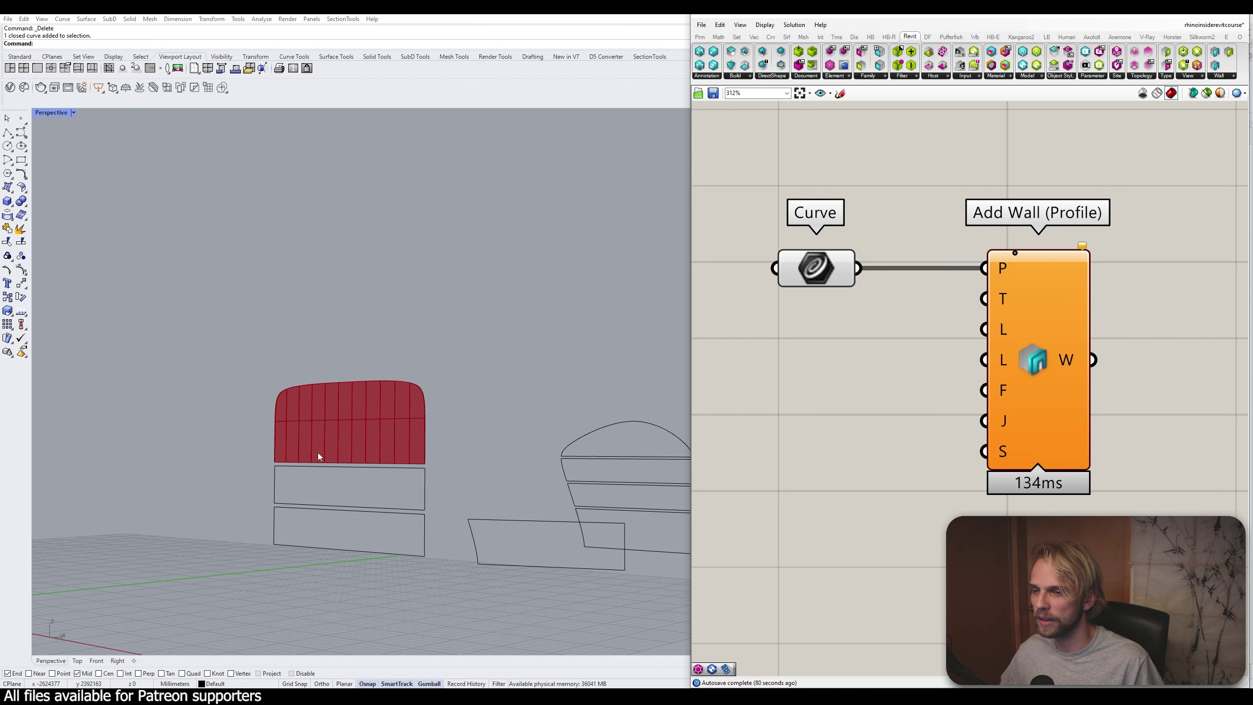
Shift the Add Level component slightly toward Add Floor Plan in the Levels/plans group and inspect its Level output
scroll(962, 271, "down", 3)
right_click_drag(962, 270, 950, 421)
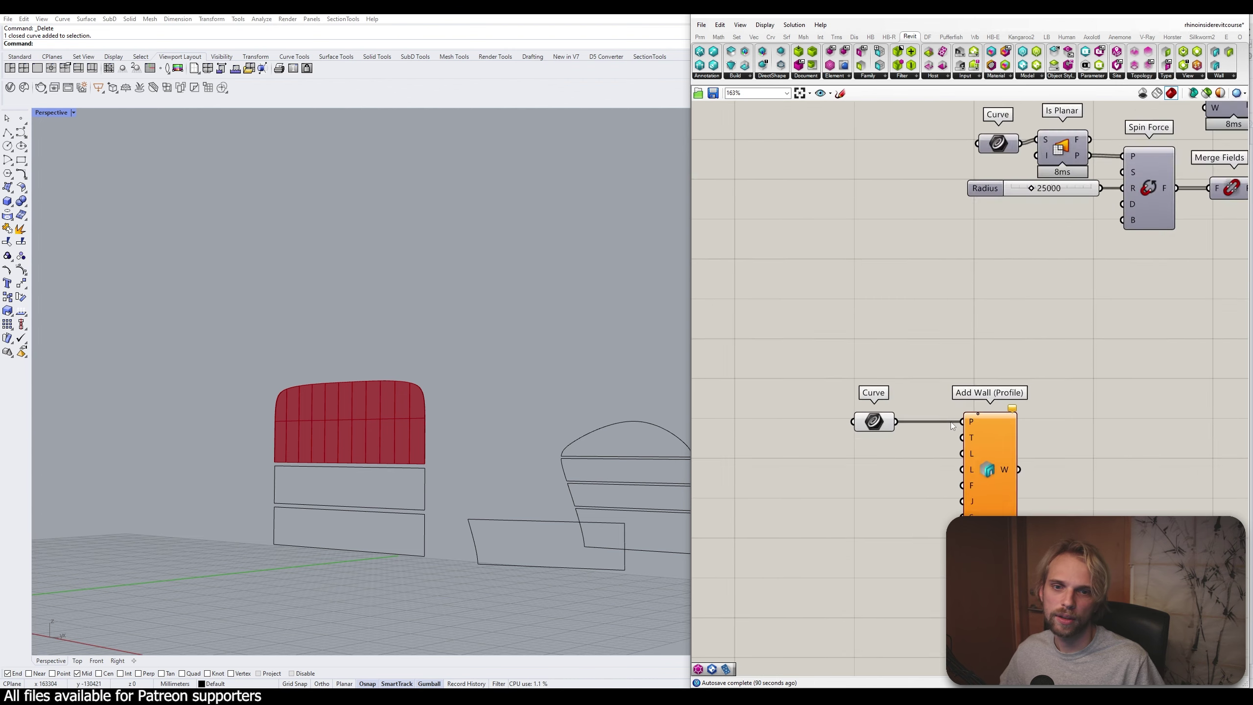
scroll(946, 420, "down", 5)
right_click_drag(969, 344, 962, 424)
scroll(881, 252, "up", 2)
right_click_drag(880, 253, 886, 317)
right_click_drag(983, 318, 904, 393)
right_click_drag(967, 250, 1057, 502)
scroll(882, 326, "up", 3)
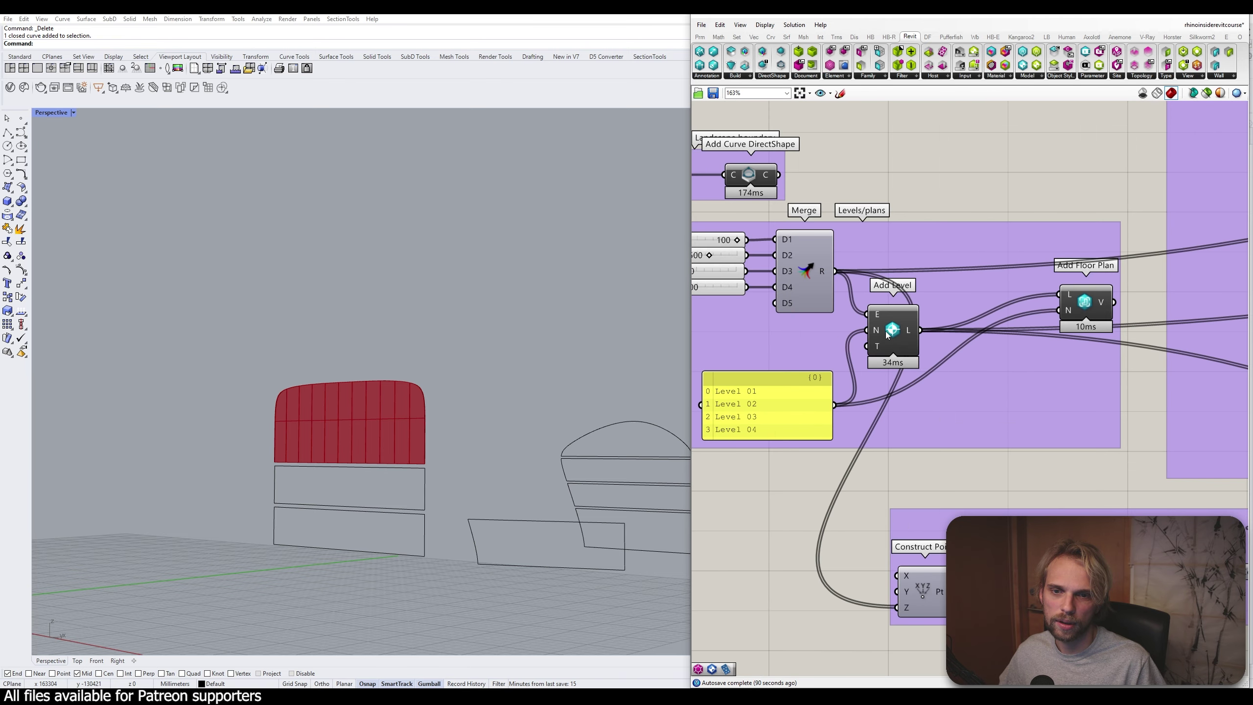
left_click_drag(892, 336, 905, 337)
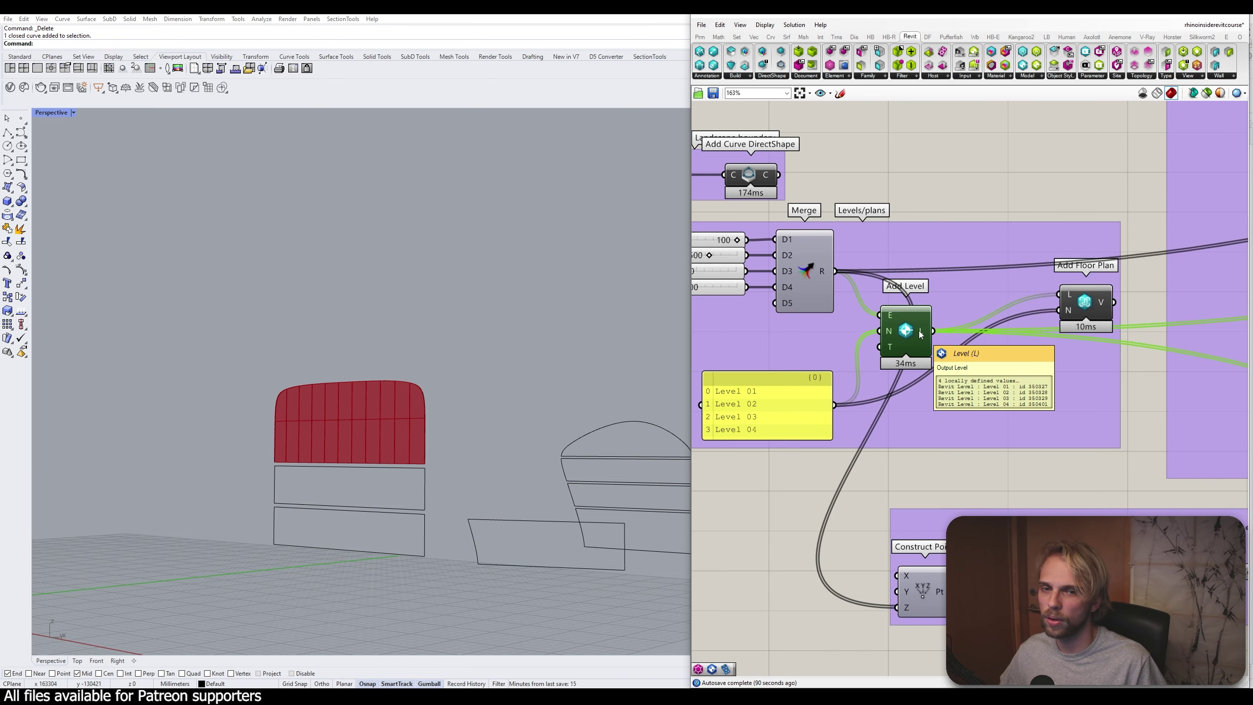
Add a Level parameter below the Levels/plans group and wire the Add Level output into it
right_click_drag(883, 381, 924, 315)
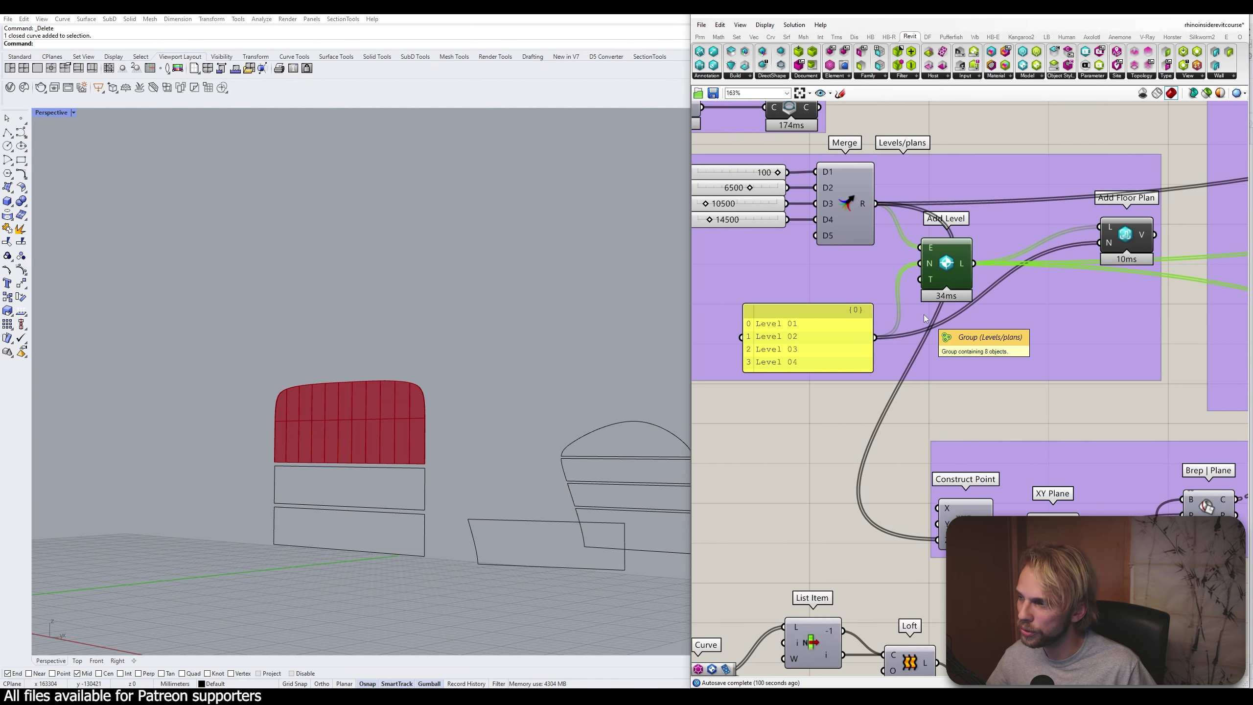
right_click_drag(902, 417, 883, 395)
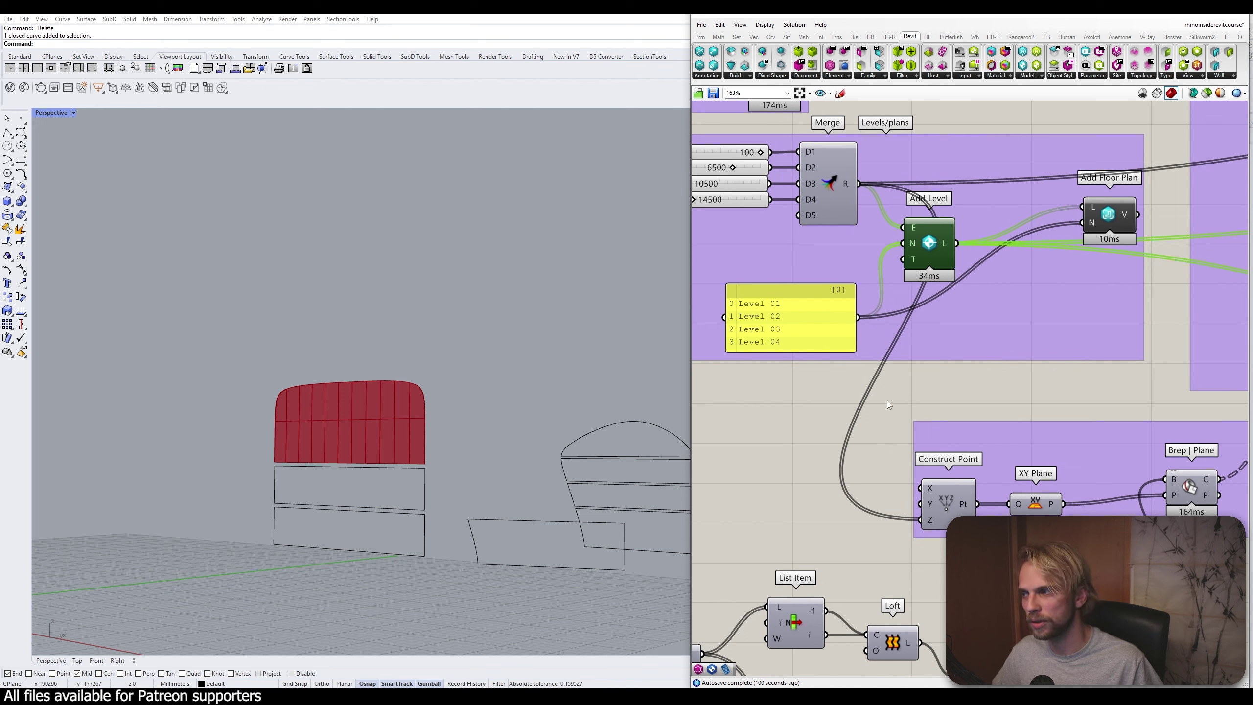
double_click(946, 387)
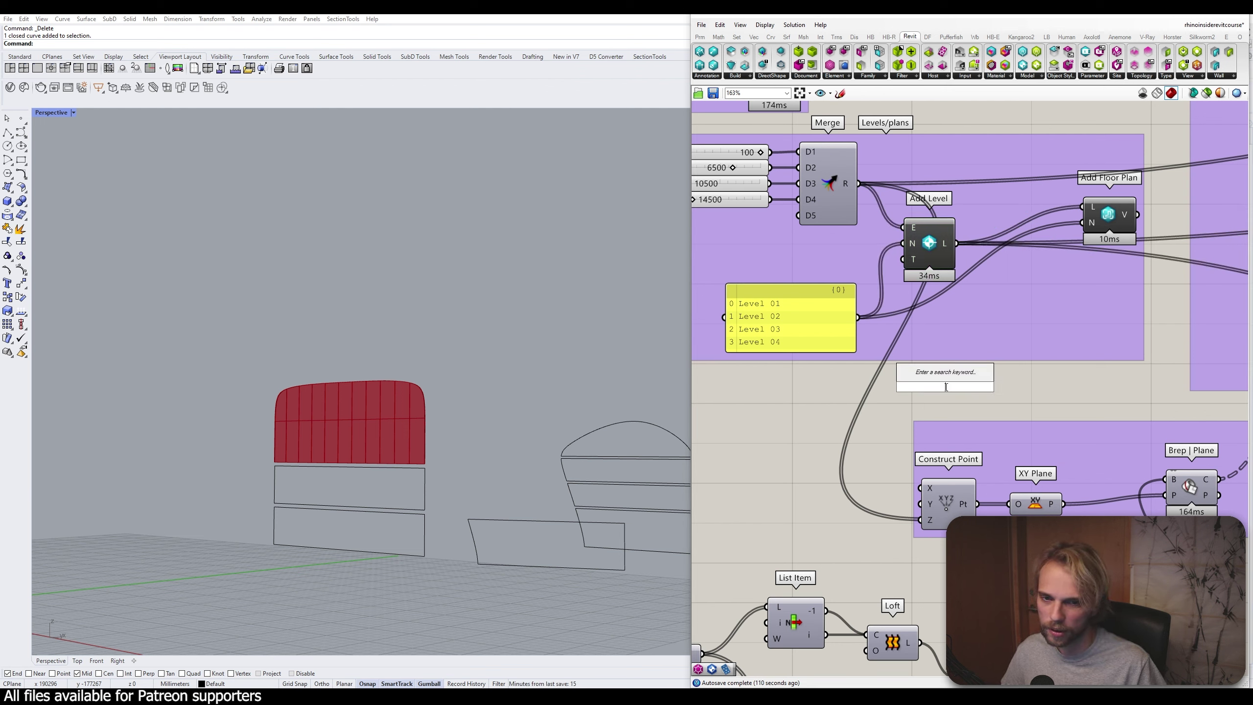
type("level")
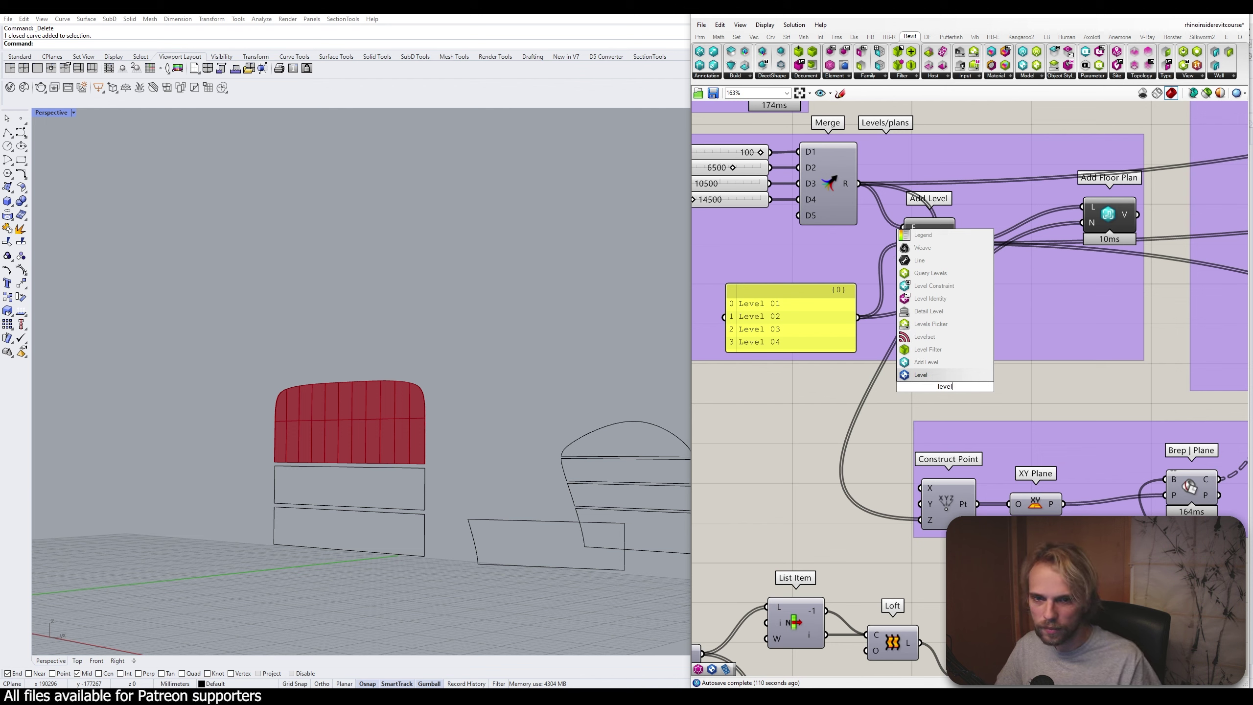
left_click(920, 375)
left_click_drag(949, 394, 965, 398)
left_click_drag(956, 242, 986, 402)
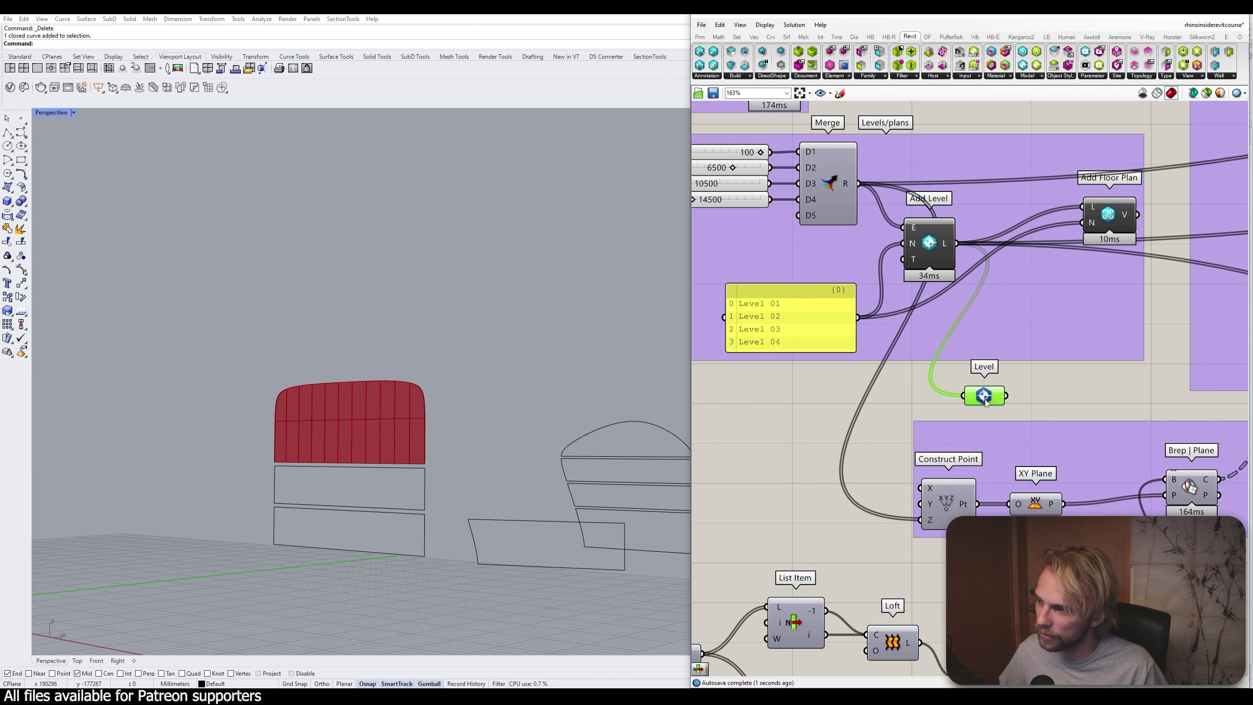
Move the Level parameter down the canvas, just before the Curve parameter feeding Add Wall (Profile)
scroll(985, 402, "down", 6)
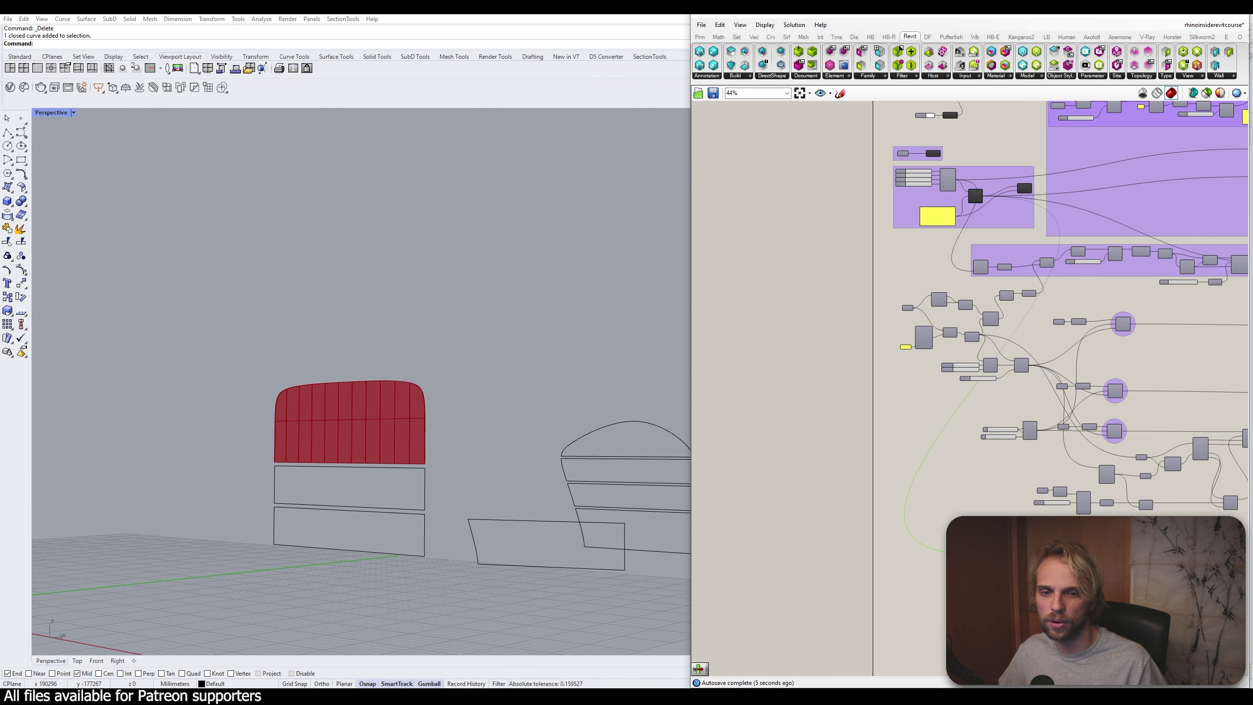
left_click(991, 592)
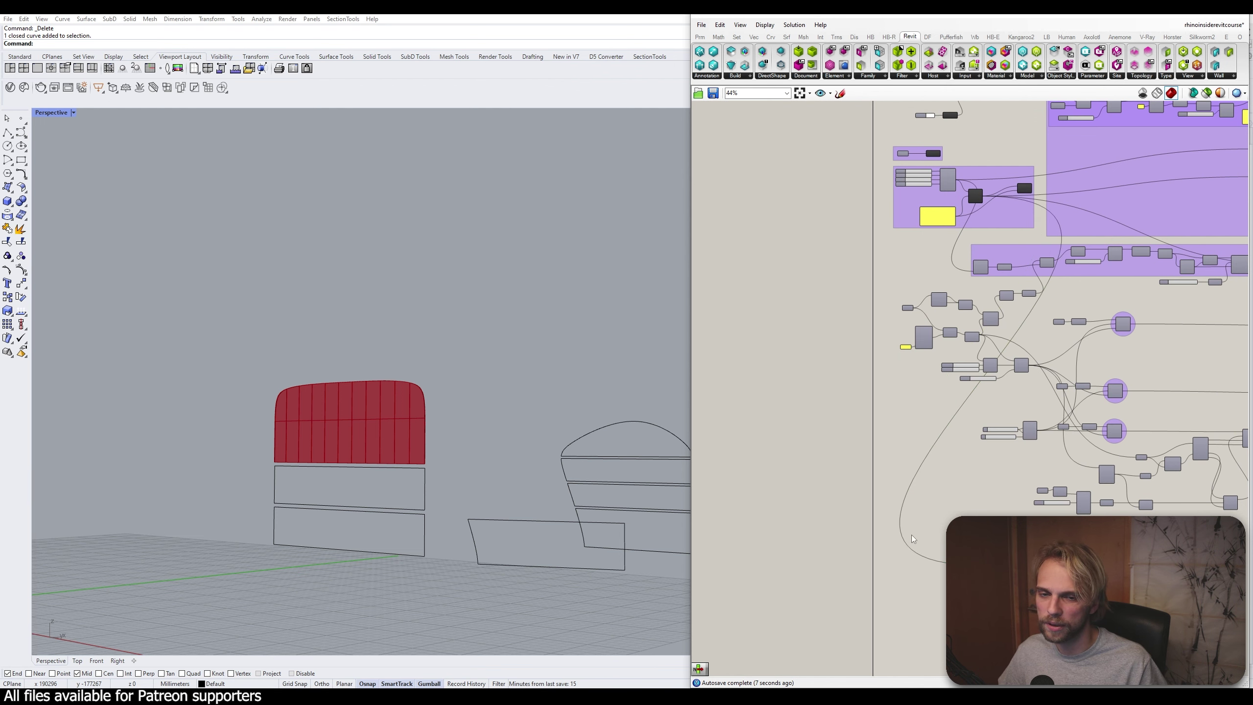
right_click_drag(1045, 411, 992, 271)
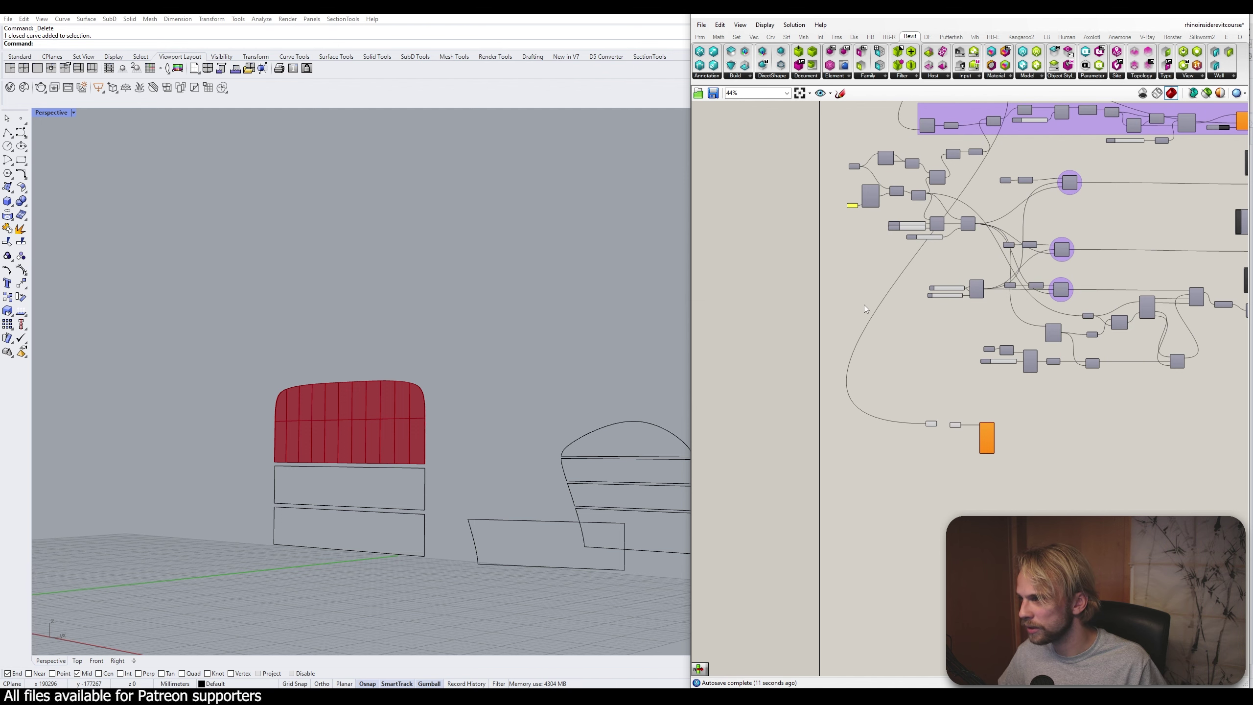
right_click_drag(871, 292, 810, 351)
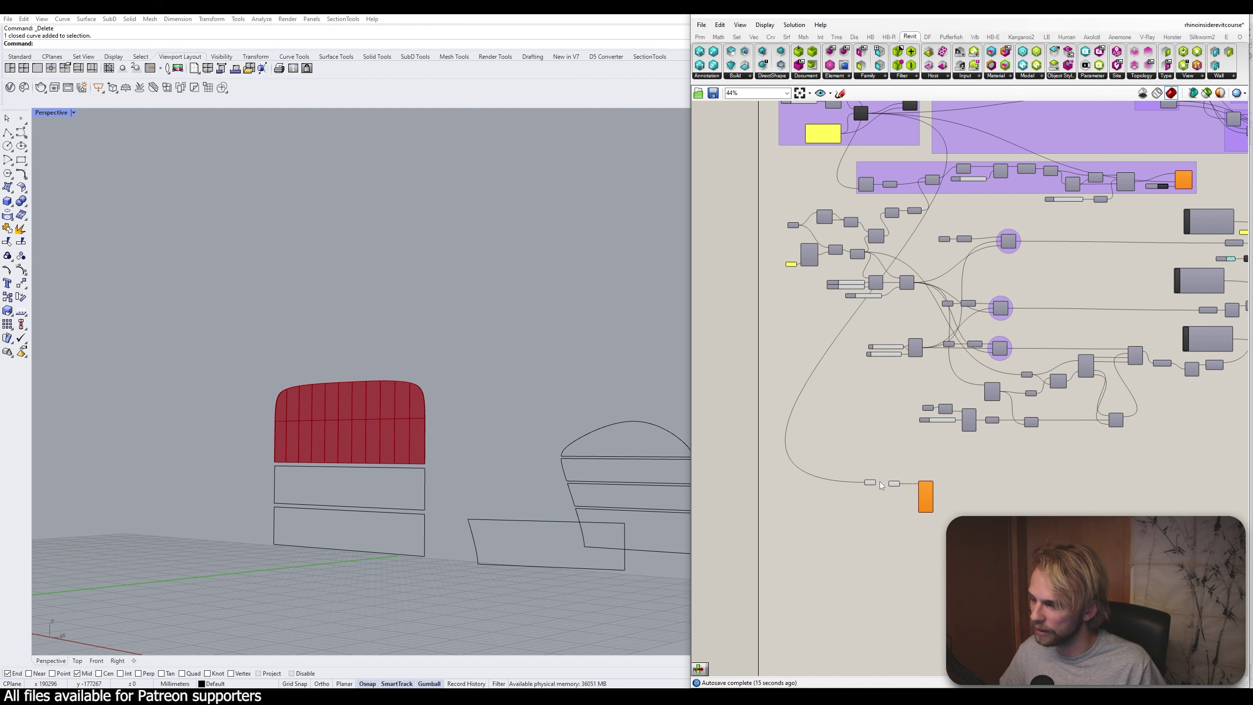
scroll(872, 493, "up", 5)
scroll(849, 486, "up", 4)
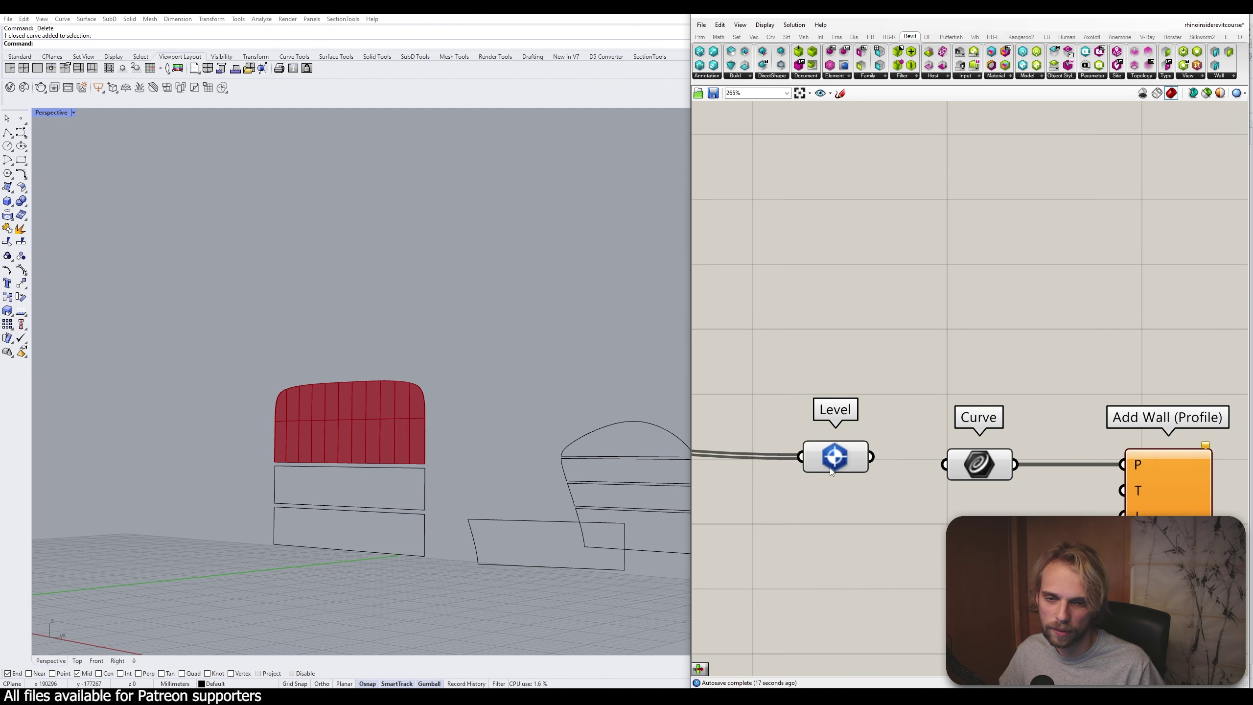
Set the Level parameter's wire display to Hidden
right_click(814, 456)
left_click(787, 398)
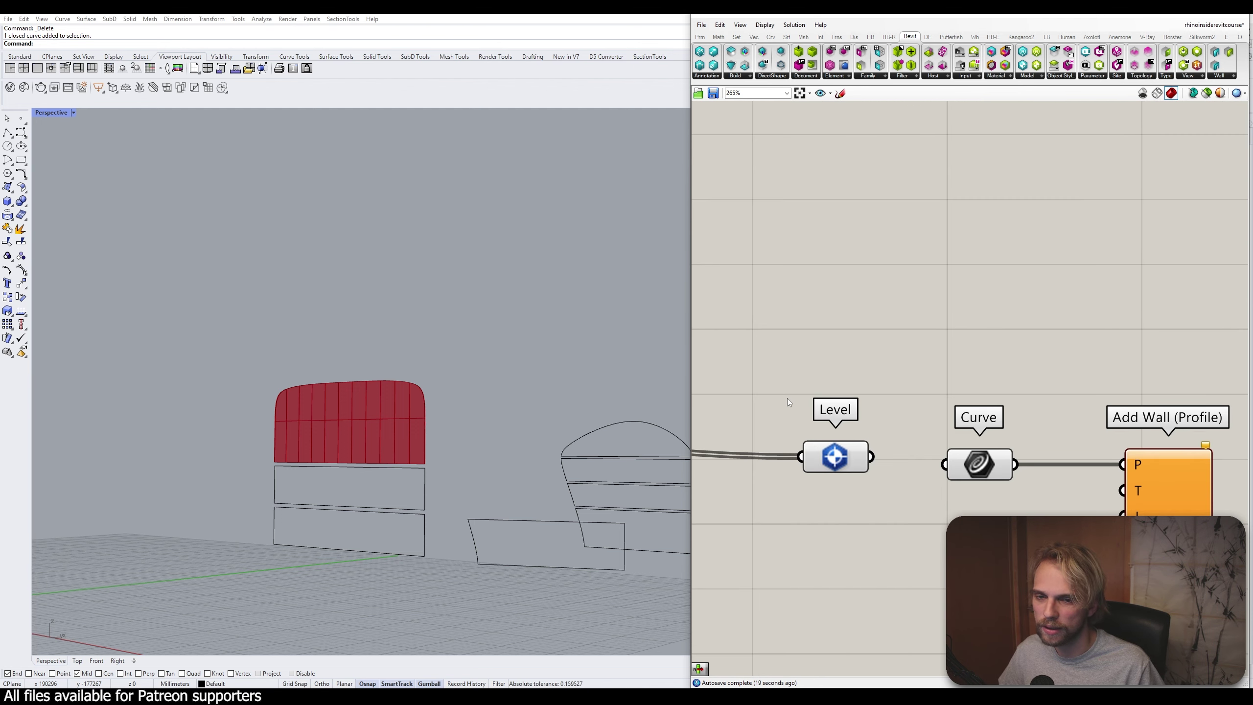
left_click(829, 464)
right_click(823, 455)
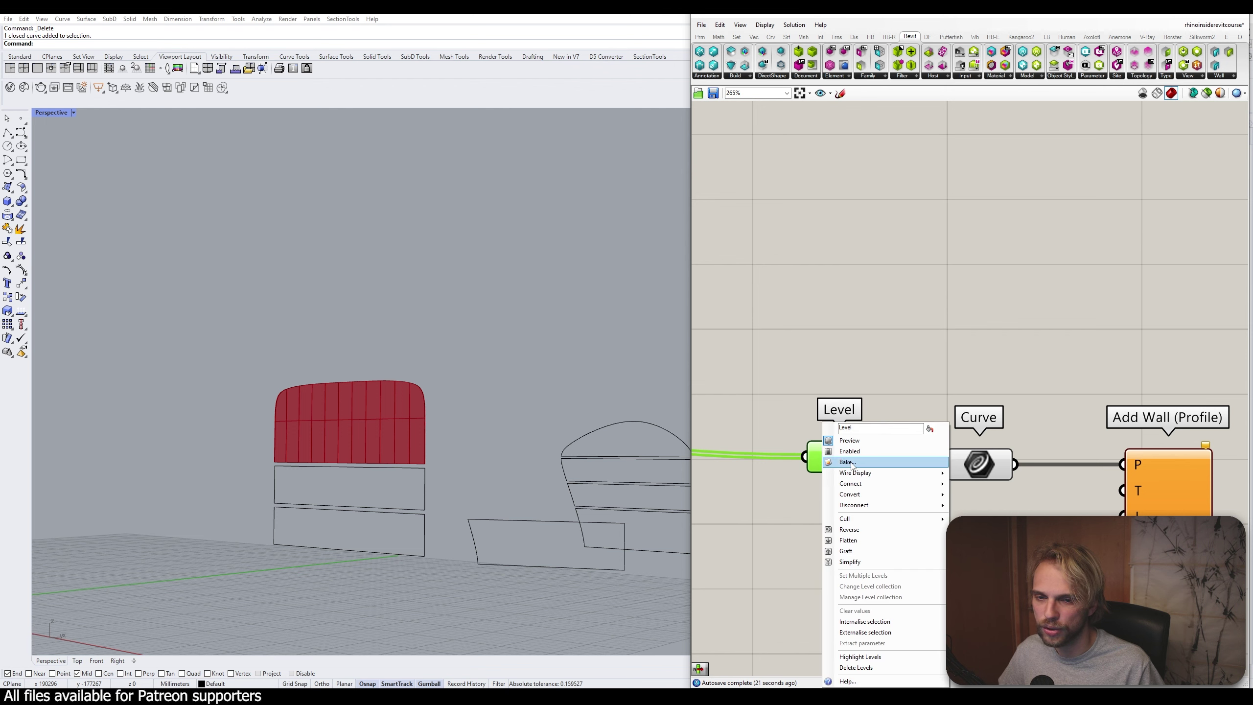
mouse_move(858, 478)
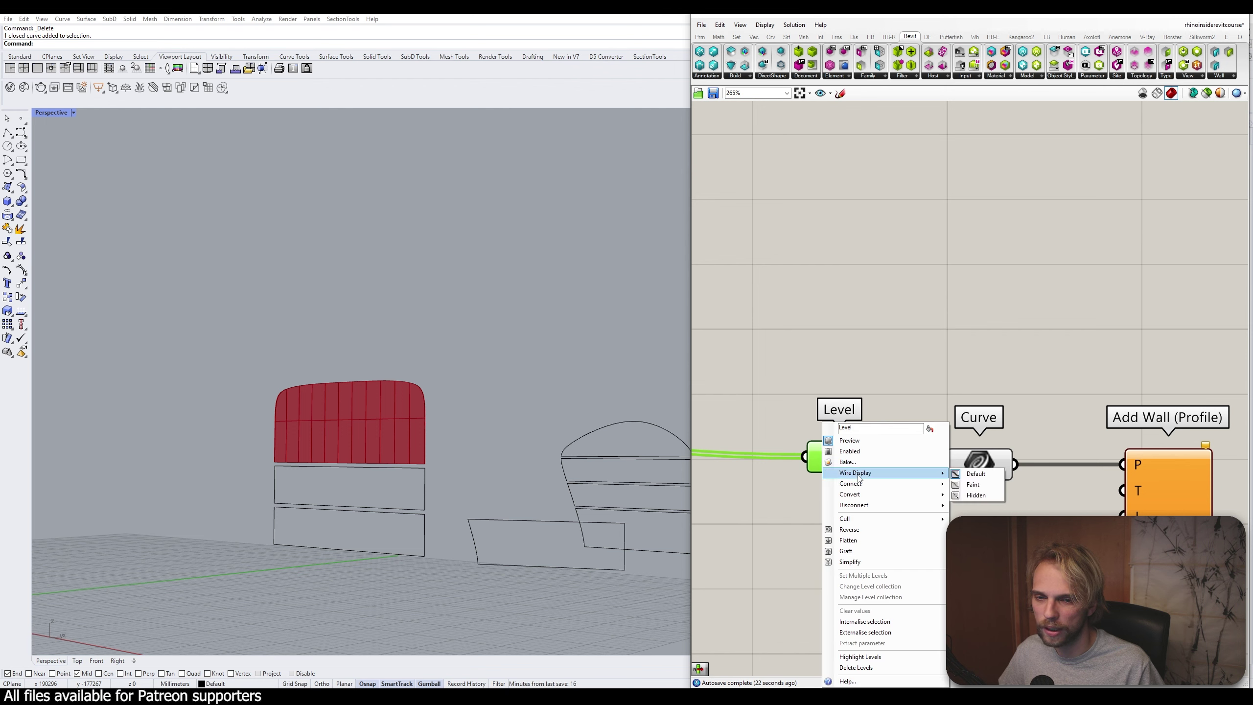
left_click(969, 495)
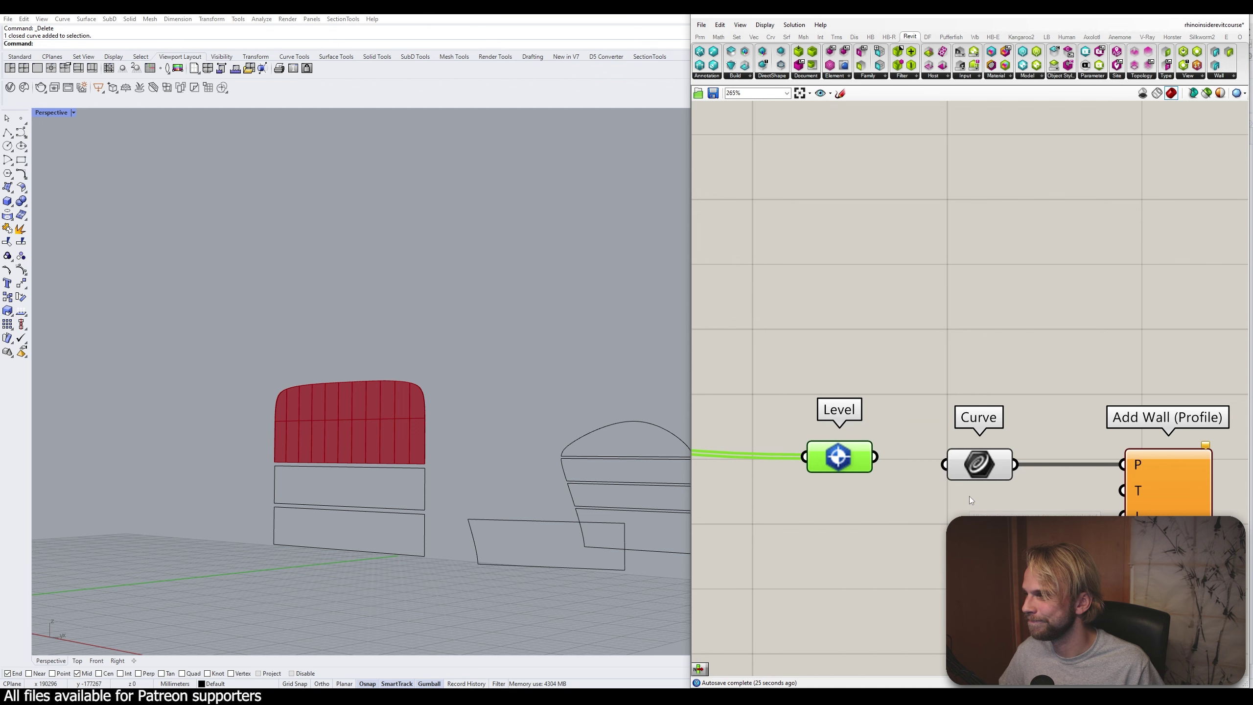
left_click(888, 391)
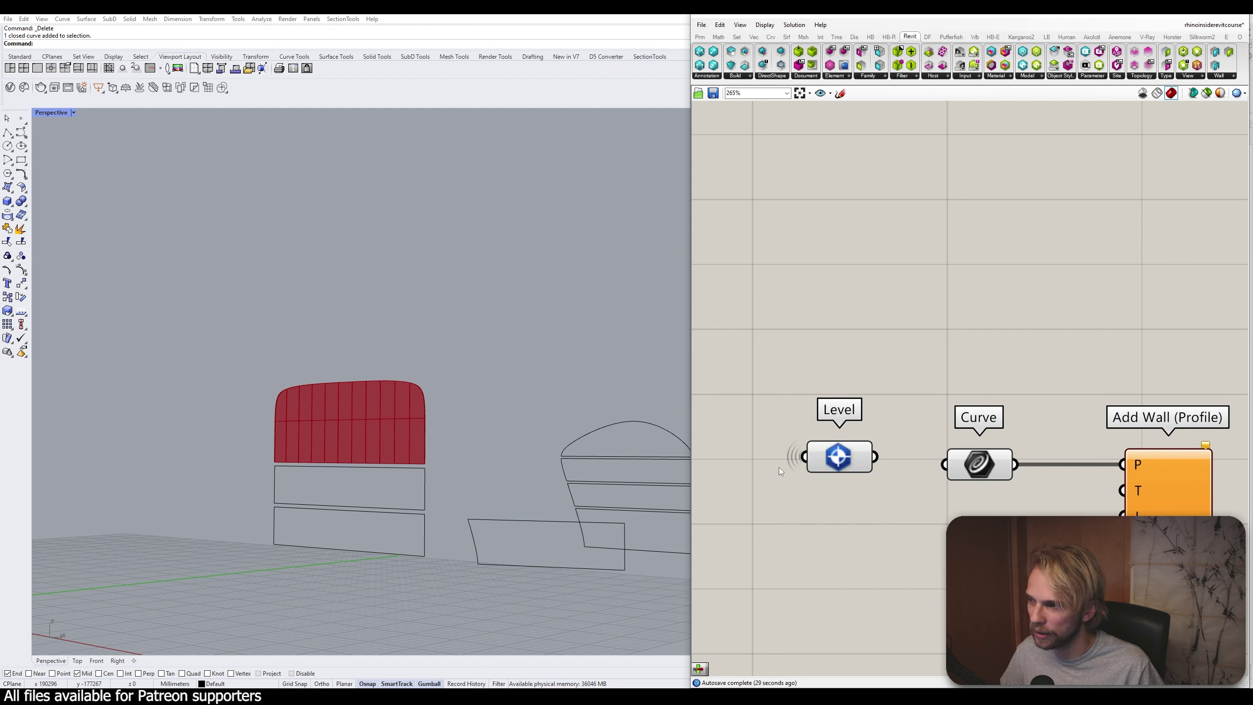
Move the Level parameter farther away from the Curve parameter to make room between them
left_click(848, 451)
left_click(861, 372)
left_click(844, 454)
left_click(835, 479)
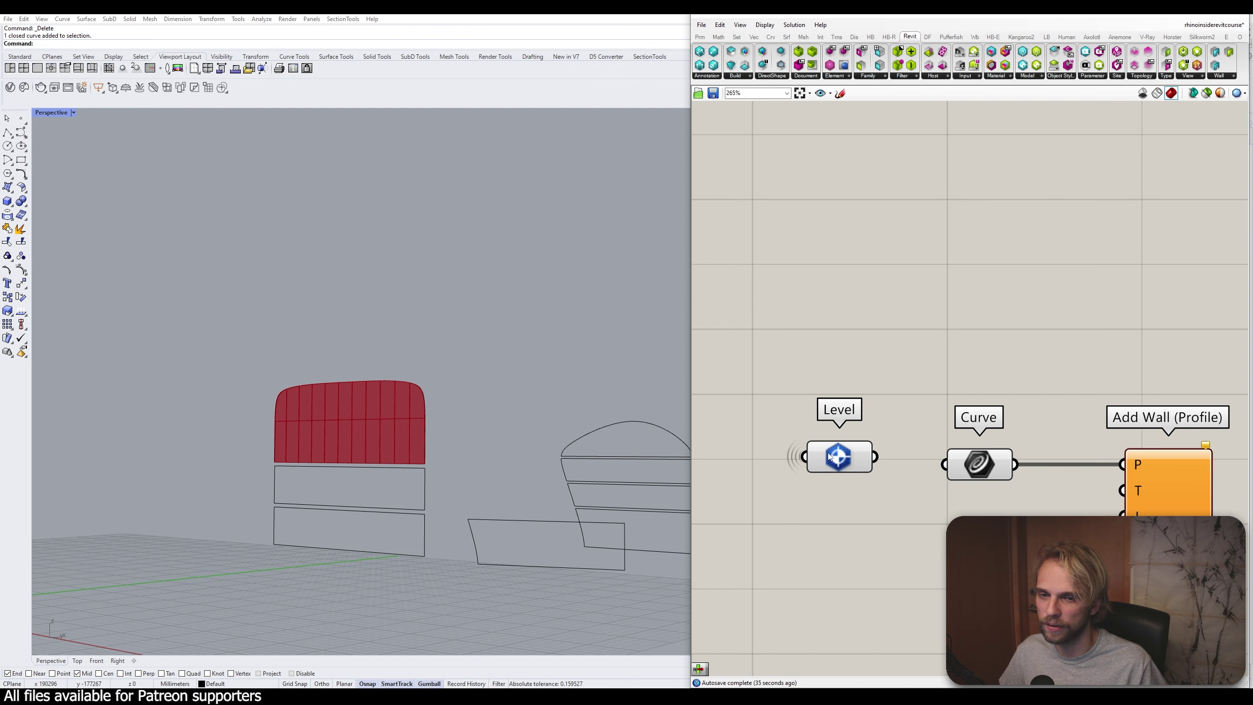
right_click_drag(838, 460, 1032, 384)
left_click_drag(1032, 383, 797, 380)
Add a List Item component between Level and Curve and wire Level into its L input
left_click(959, 374)
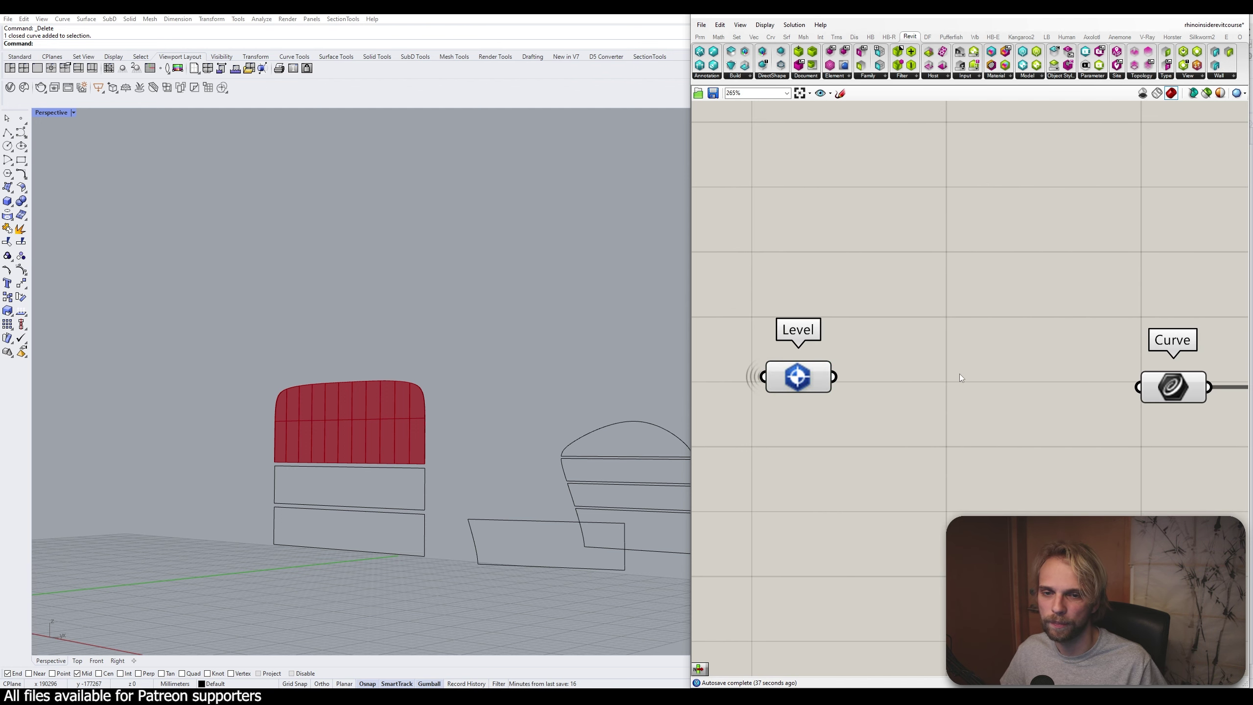
double_click(960, 375)
type("list ite")
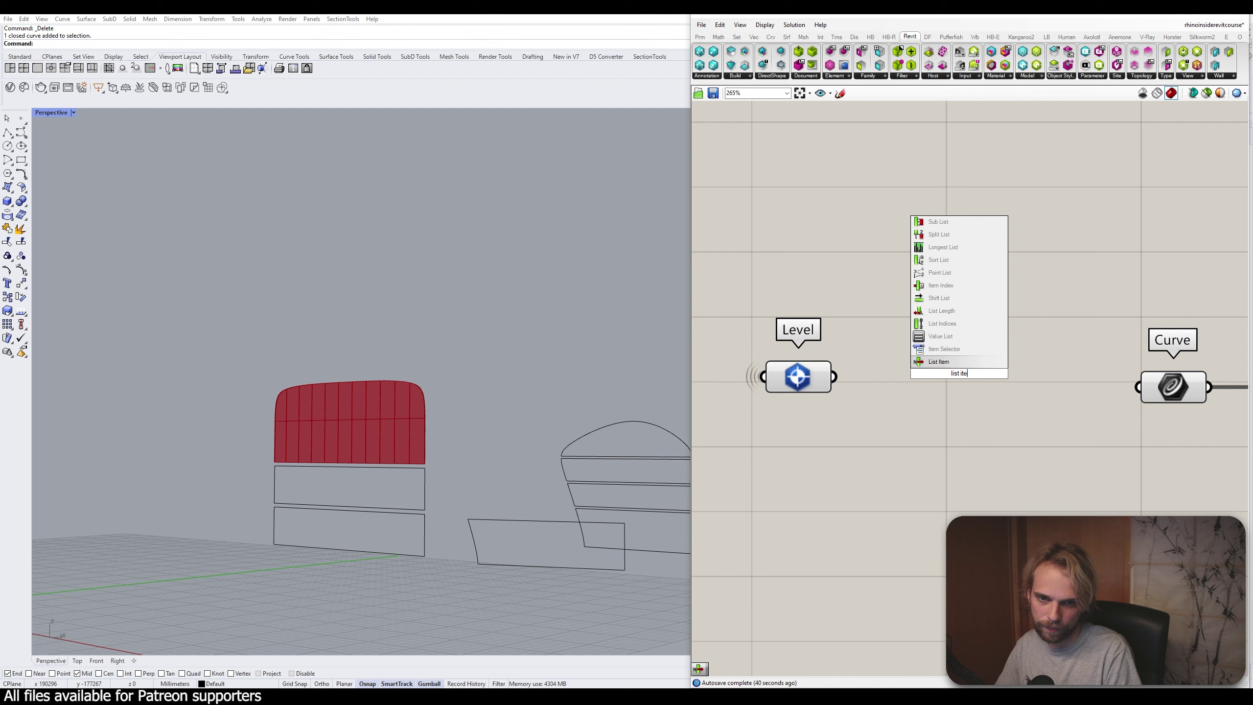
left_click(939, 234)
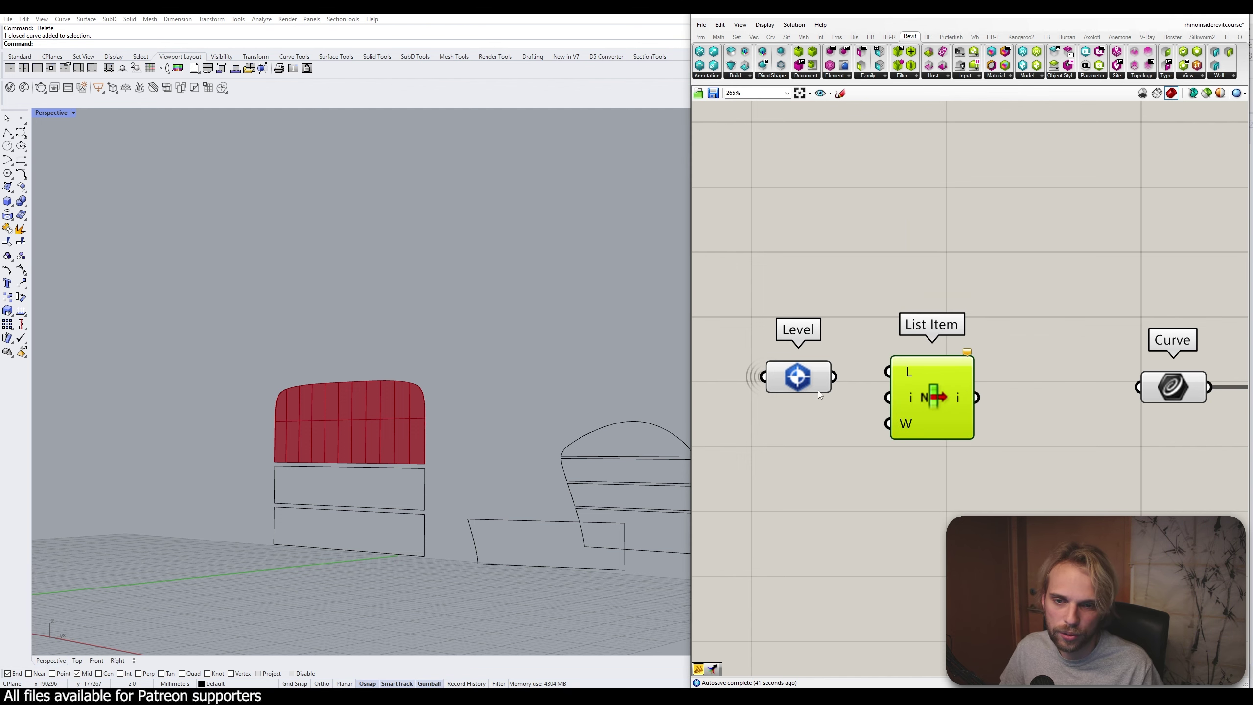
left_click_drag(833, 376, 923, 388)
left_click(769, 323)
Extend the List Item component with three extra outputs, +1, +2 and +3
scroll(770, 323, "down", 3)
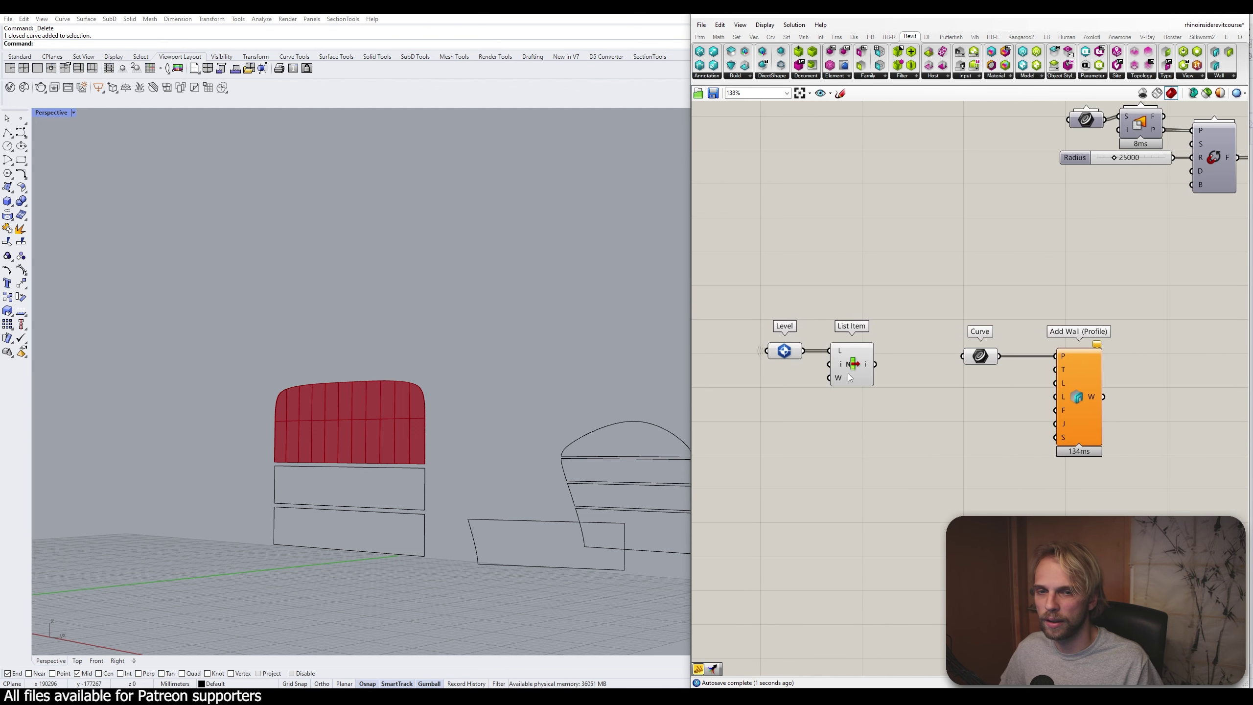
scroll(850, 376, "up", 4)
left_click(878, 401)
left_click(878, 401)
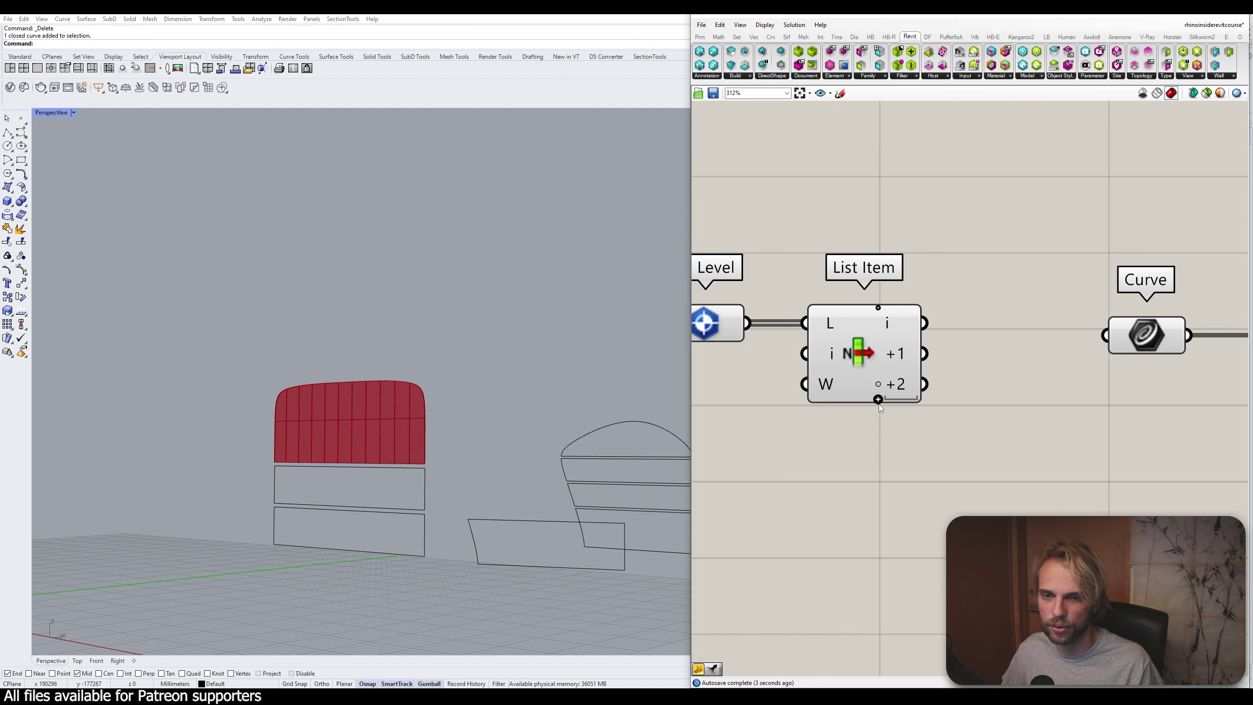
left_click(878, 401)
left_click_drag(874, 313, 869, 324)
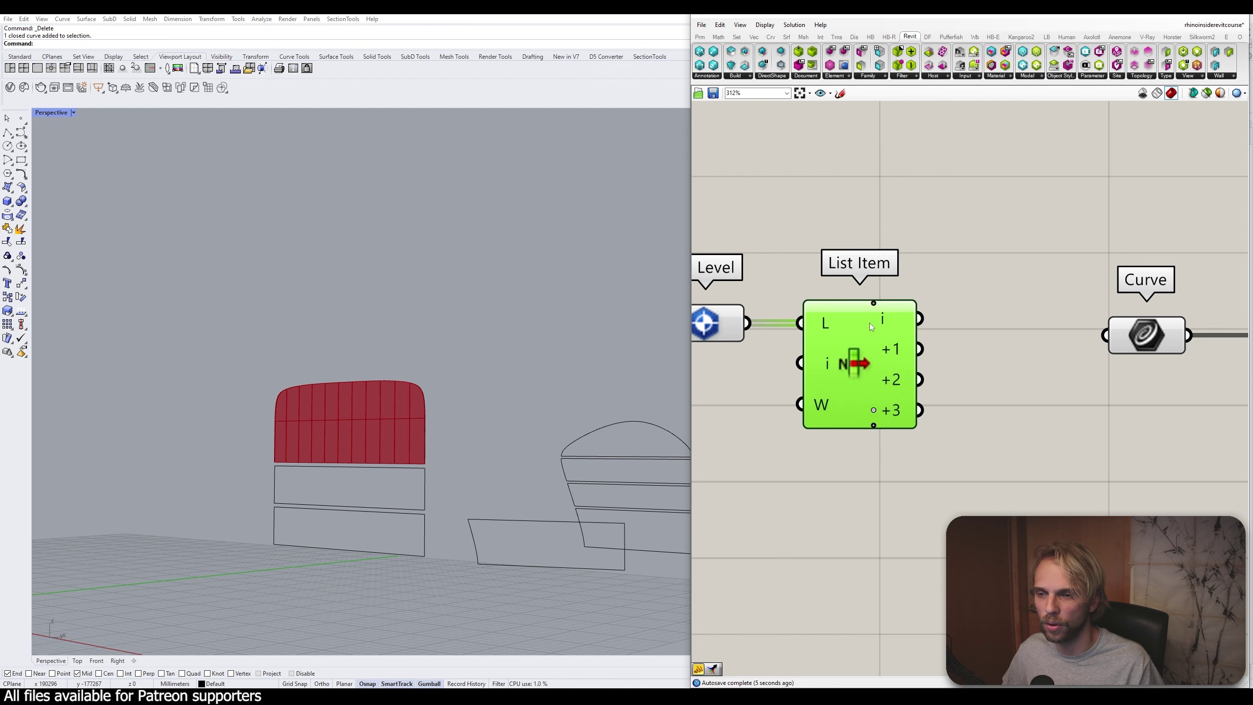
Move the Curve parameter and its Add Wall (Profile) component together to just above the List Item's row
scroll(509, 328, "down", 5)
scroll(532, 398, "down", 3)
right_click_drag(475, 414, 497, 392)
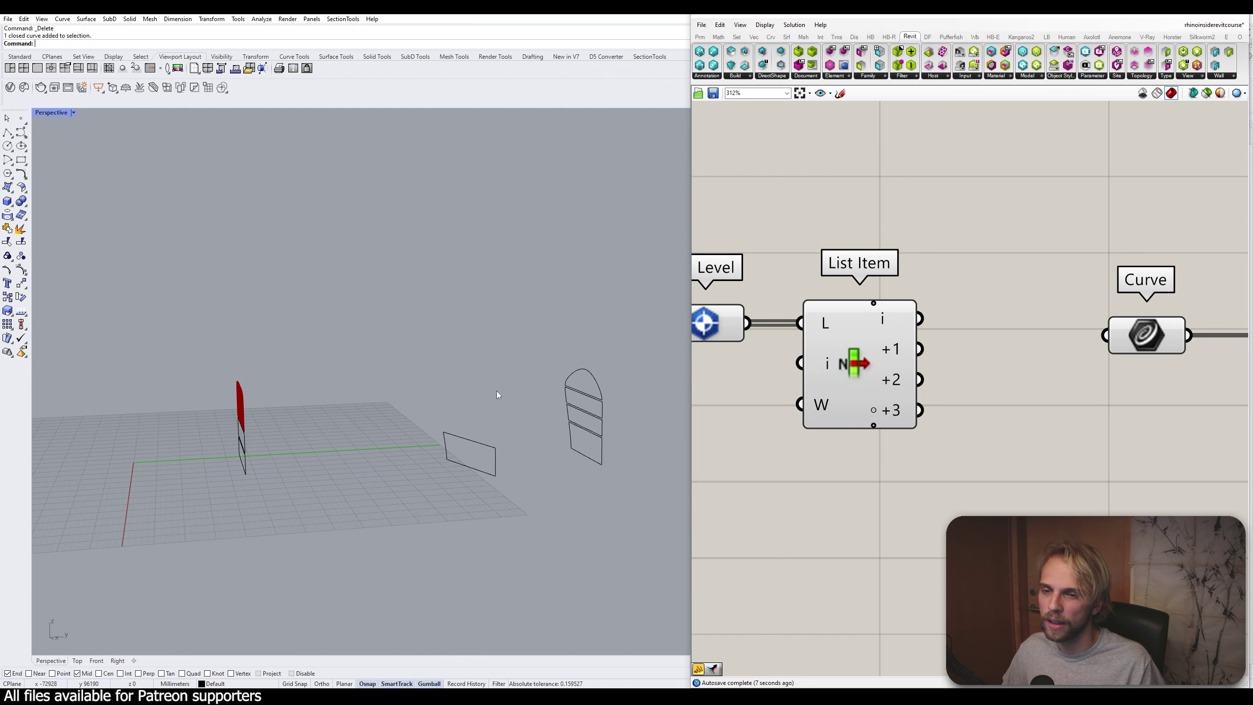
scroll(249, 373, "up", 4)
right_click_drag(249, 373, 358, 354)
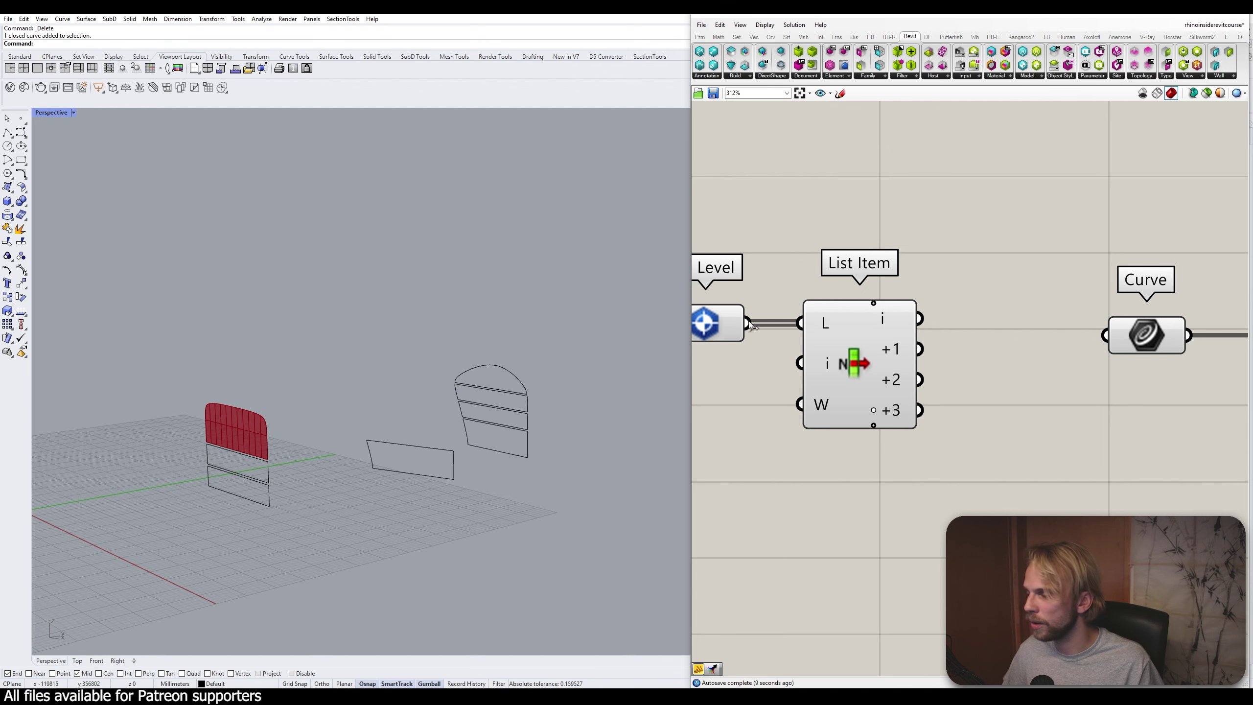
scroll(922, 317, "down", 4)
right_click_drag(1042, 368, 994, 380)
left_click_drag(1118, 479, 894, 277)
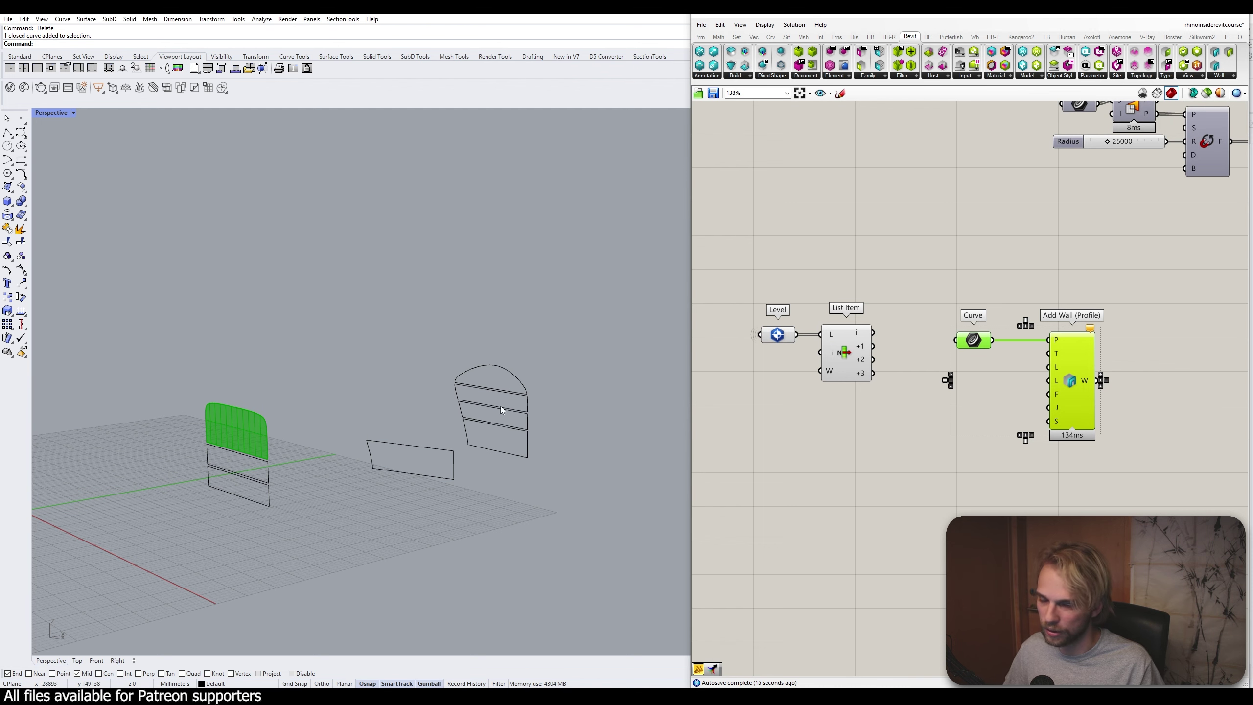
right_click_drag(452, 507, 582, 496)
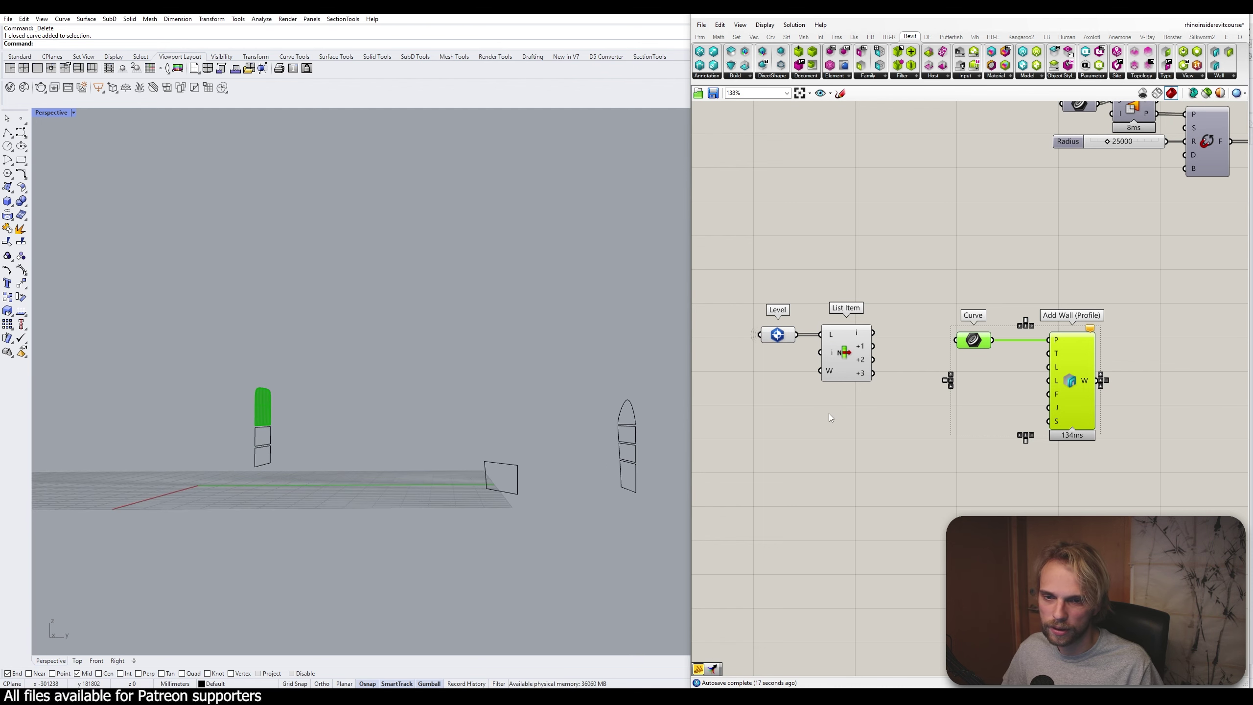
right_click_drag(828, 413, 736, 425)
left_click_drag(1041, 504, 855, 298)
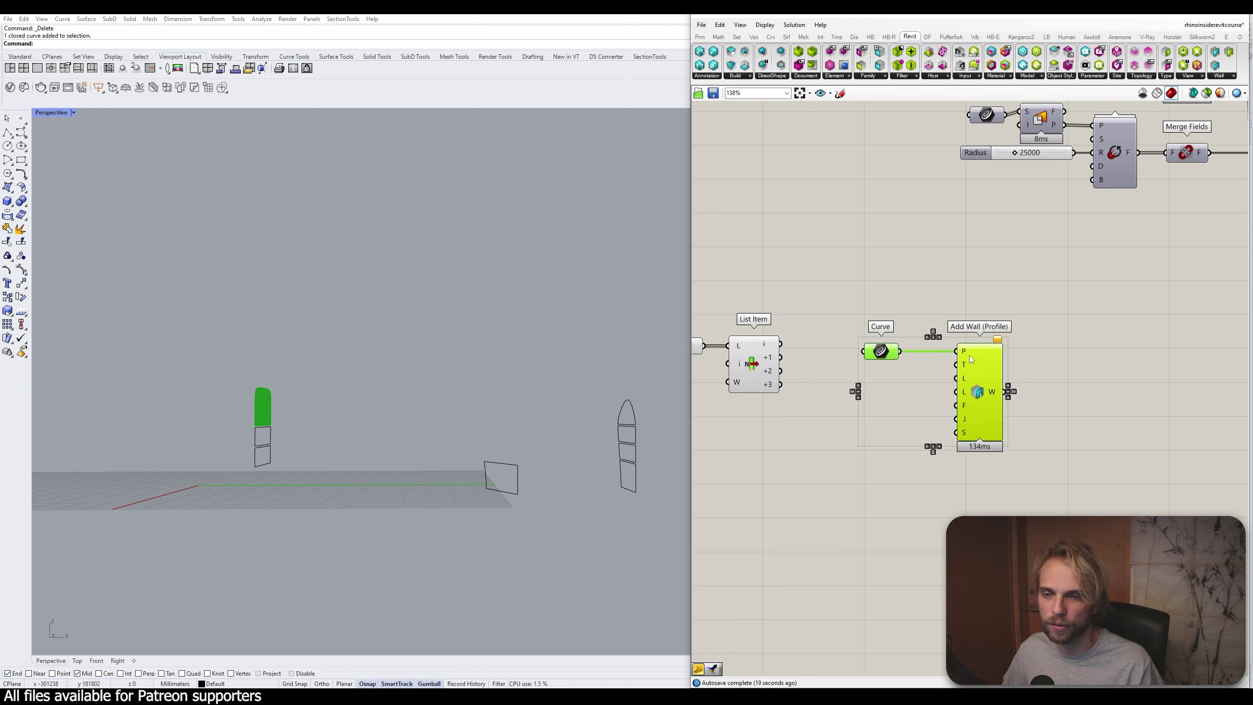
left_click_drag(881, 351, 903, 278)
left_click(1084, 406)
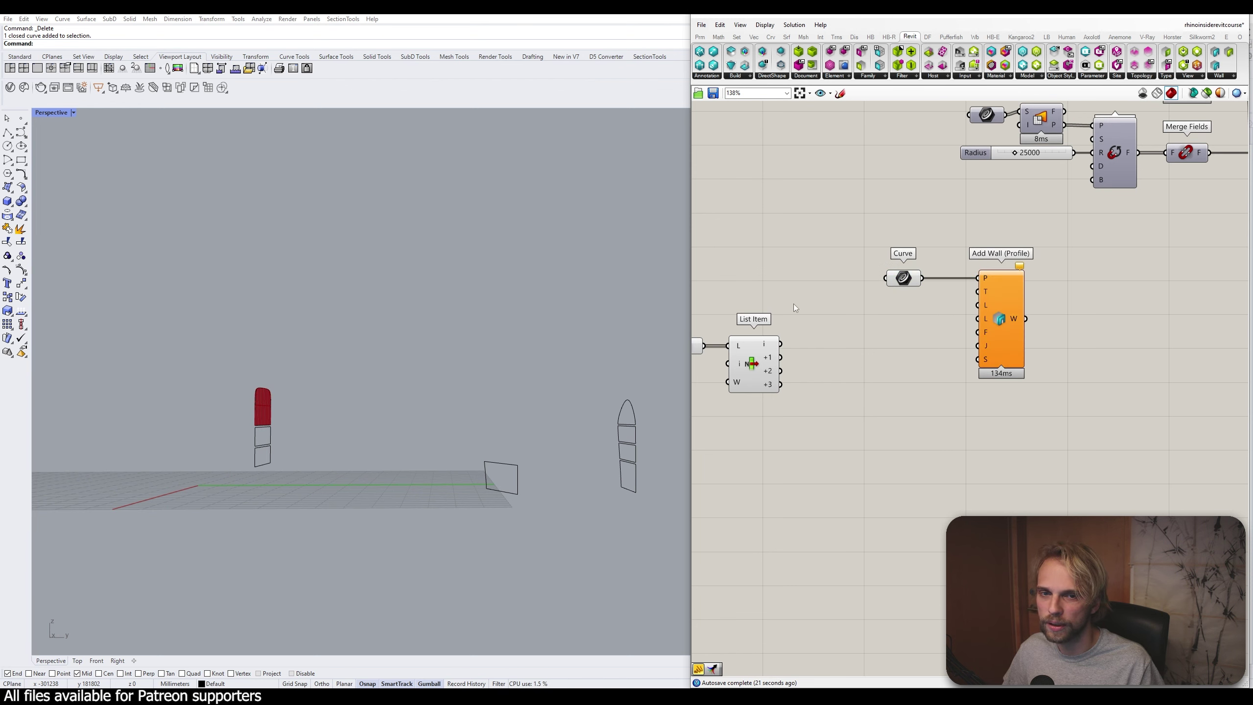
Duplicate the Curve and Add Wall (Profile) pair and place the copy directly below the original
left_click_drag(1083, 415, 859, 250)
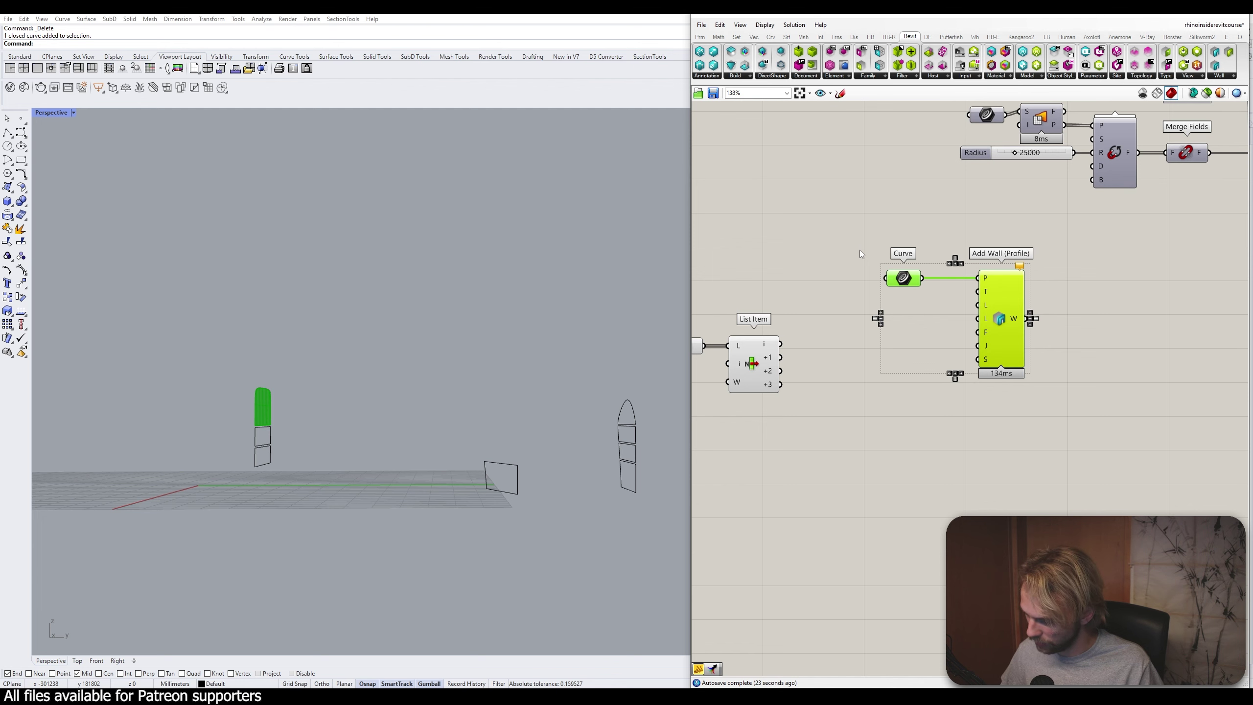
key("ctrl+c")
key("ctrl+v")
left_click_drag(1008, 302, 999, 416)
right_click_drag(1054, 543, 1047, 474)
left_click(1047, 474)
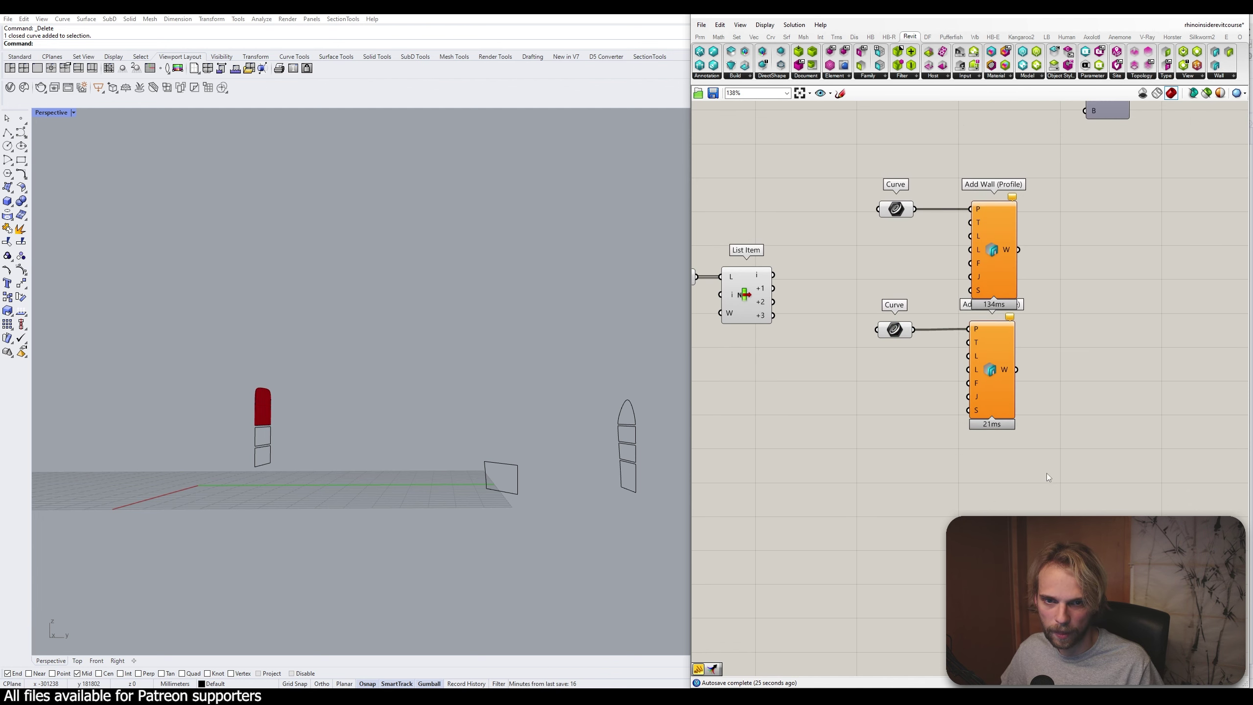
Duplicate both Curve and Add Wall (Profile) pairs and place the copies below to form a column of four
left_click_drag(1048, 477, 848, 195)
key("ctrl+c")
key("ctrl+v")
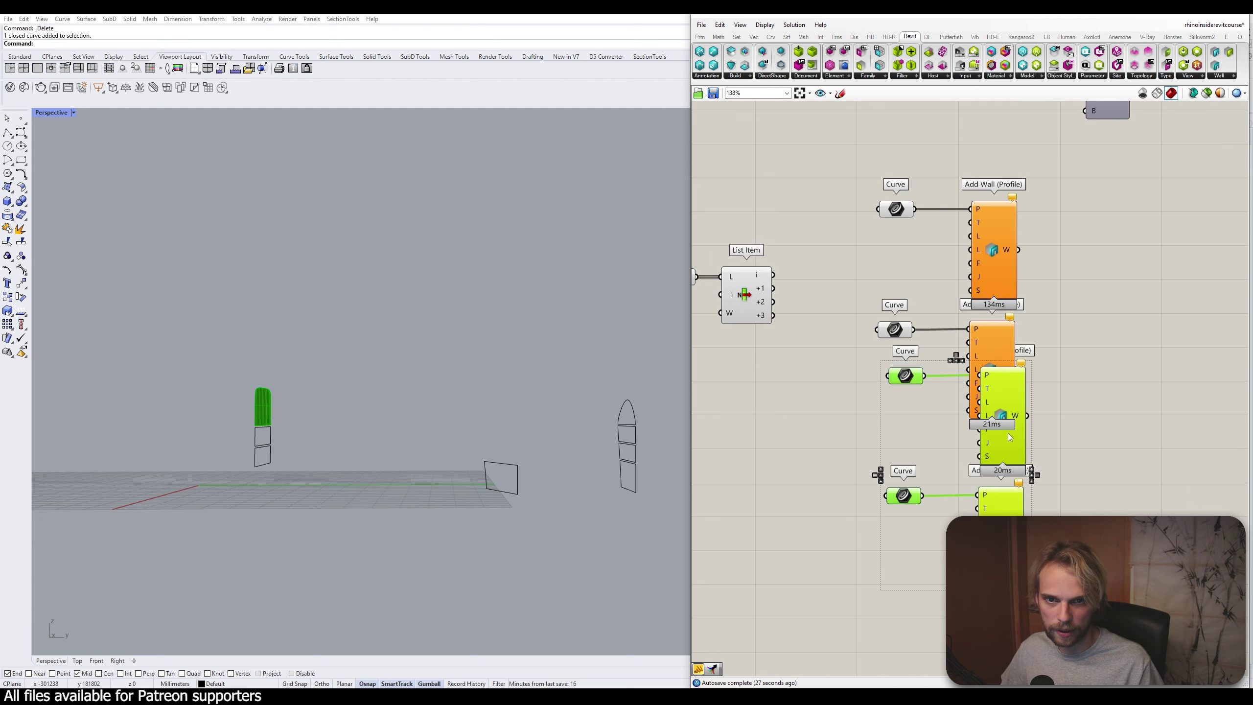
left_click_drag(1009, 436, 1009, 519)
left_click(1002, 428)
Try to reference the freestanding rectangle and the arched stack's lowest outline together in the topmost Curve parameter
left_click(899, 209)
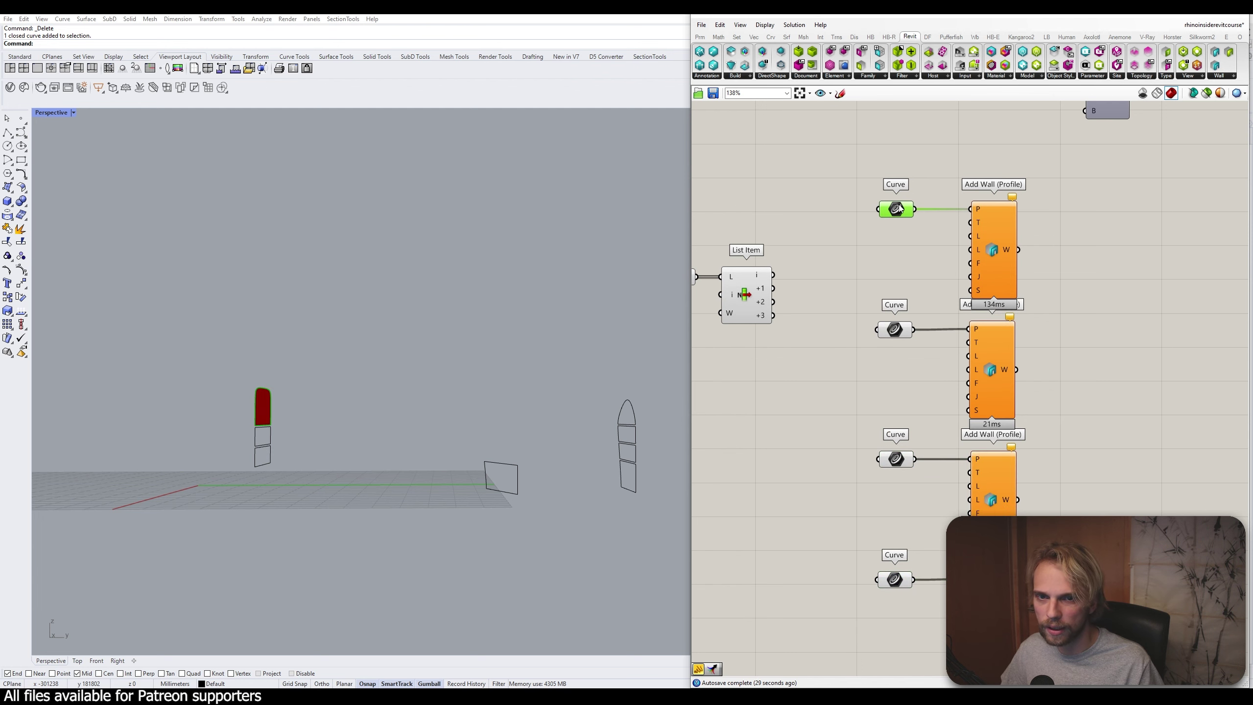
right_click(899, 209)
left_click(922, 349)
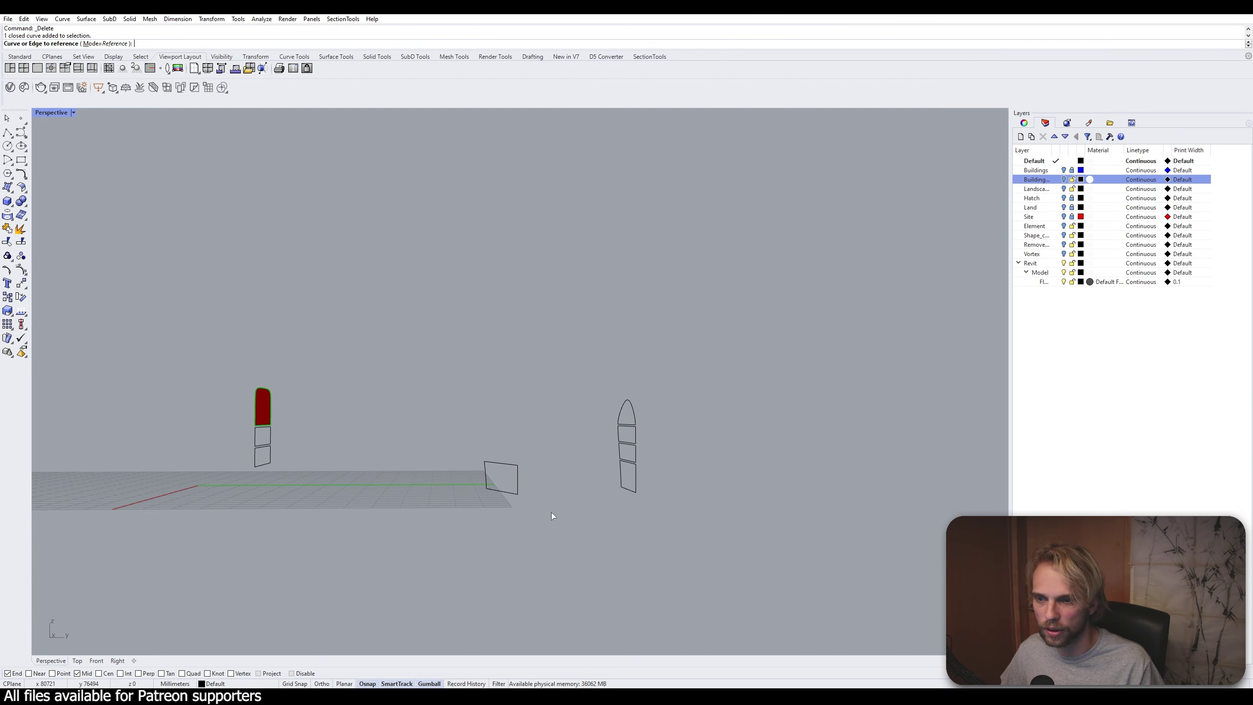
left_click(500, 491)
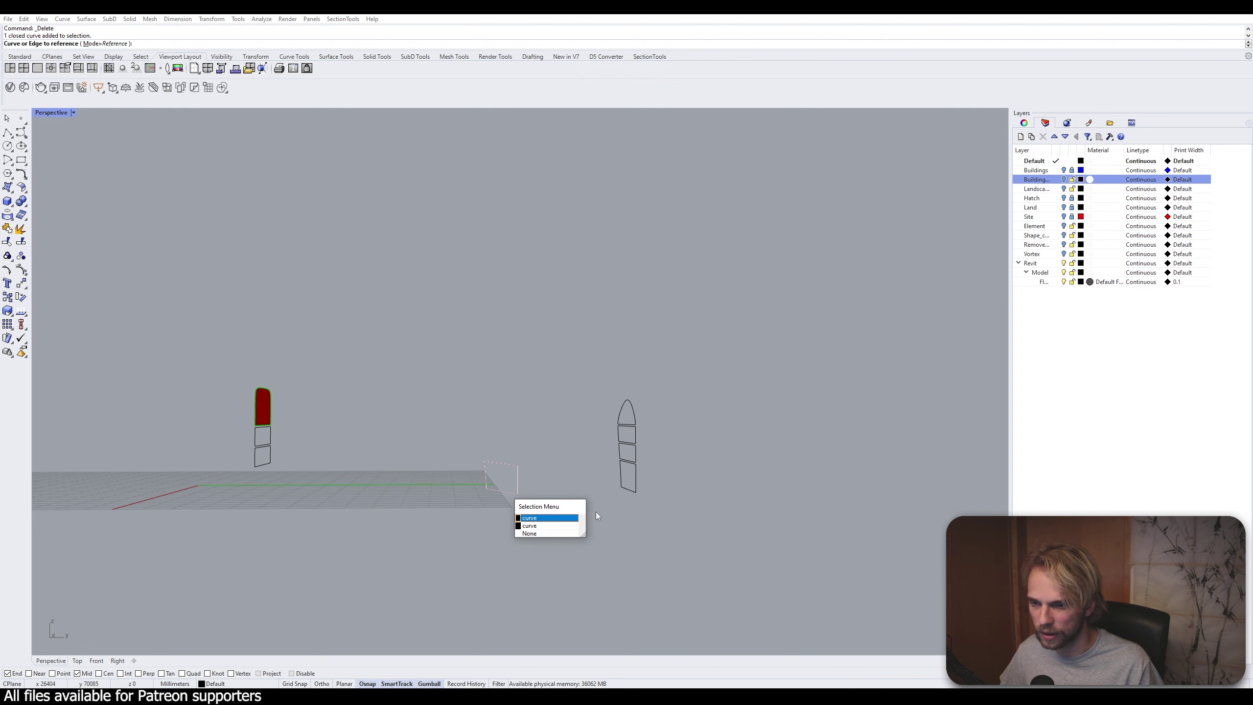
left_click(547, 518)
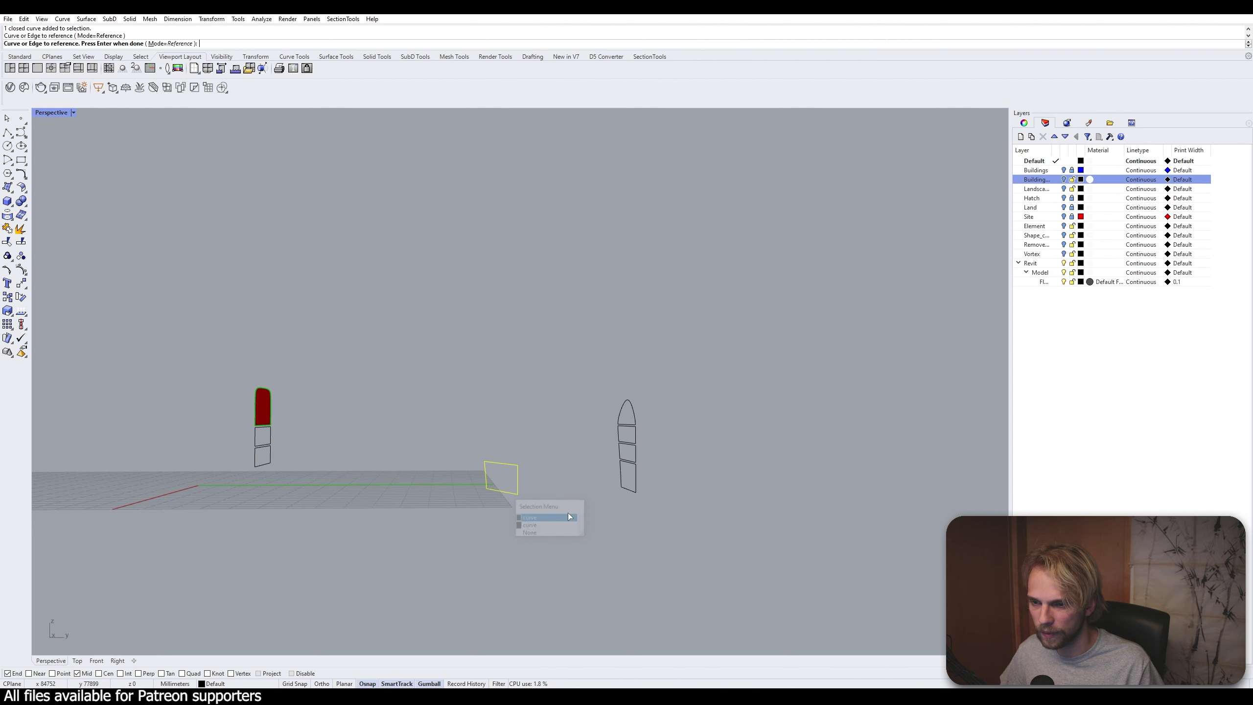
left_click(637, 486)
key("Return")
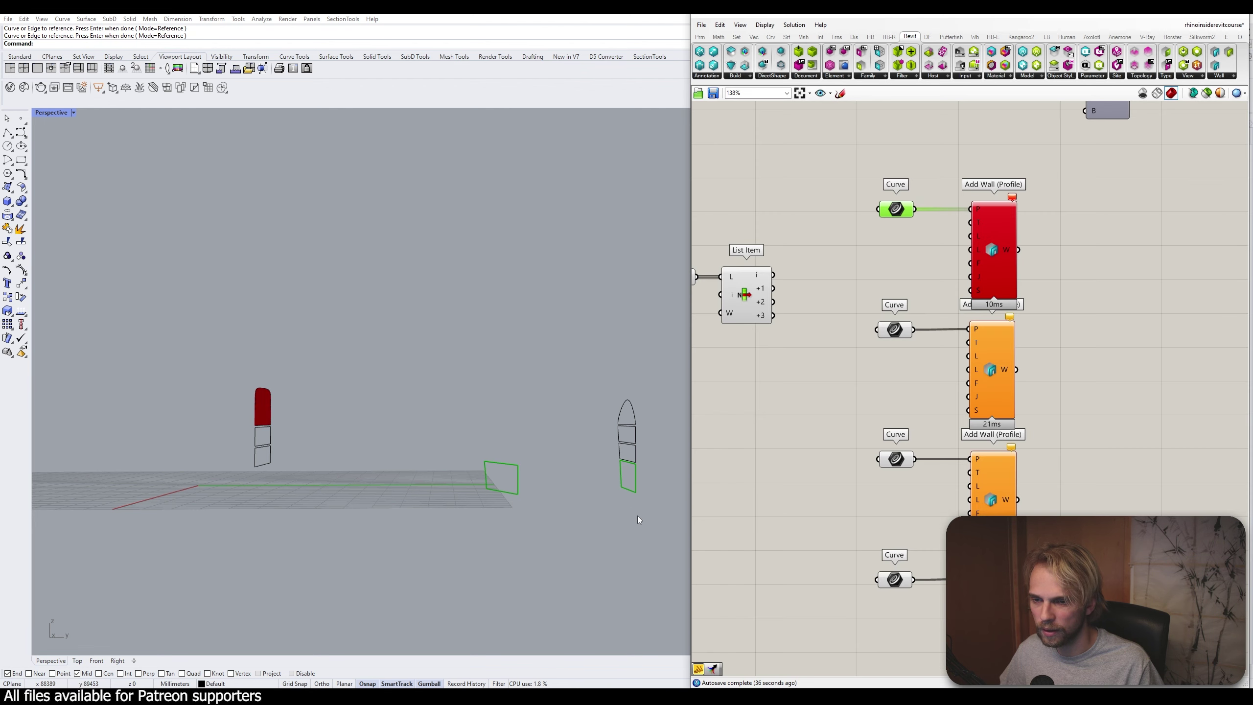
left_click(896, 258)
mouse_move(1011, 216)
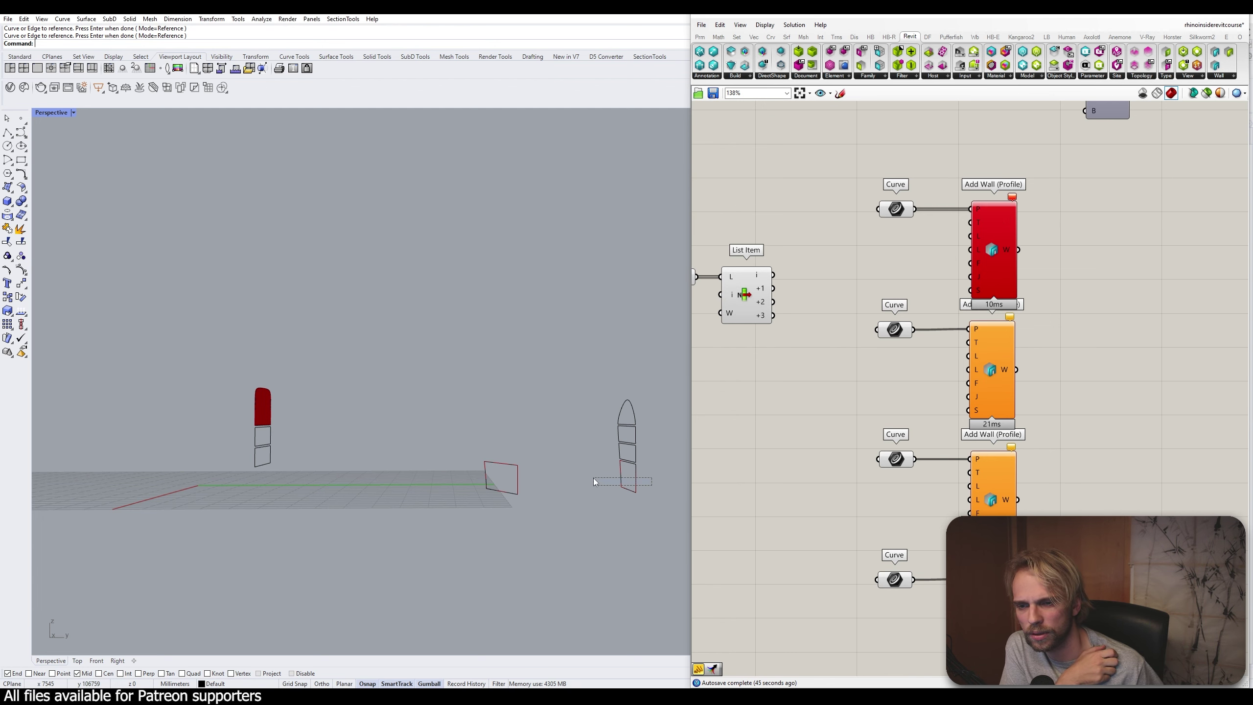
Test the arched stack's lowest outline alone as the curve in the topmost Curve parameter
left_click(629, 489)
right_click(895, 209)
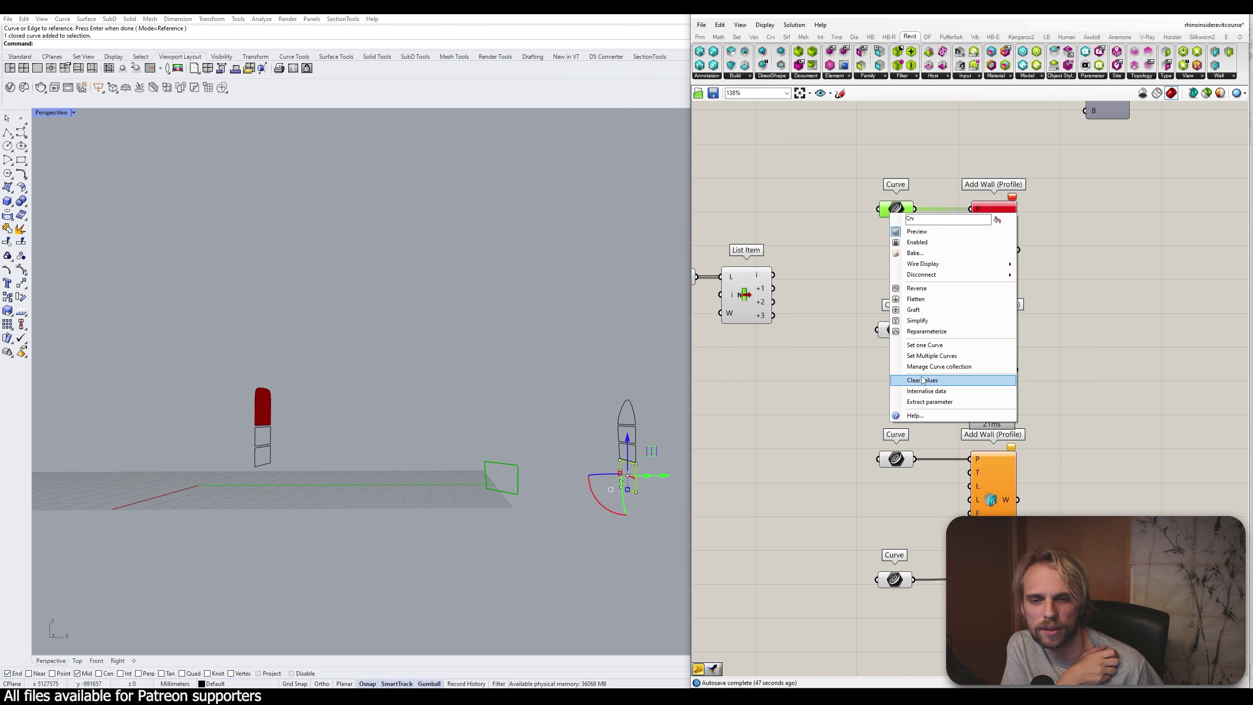
left_click(928, 266)
left_click(594, 532)
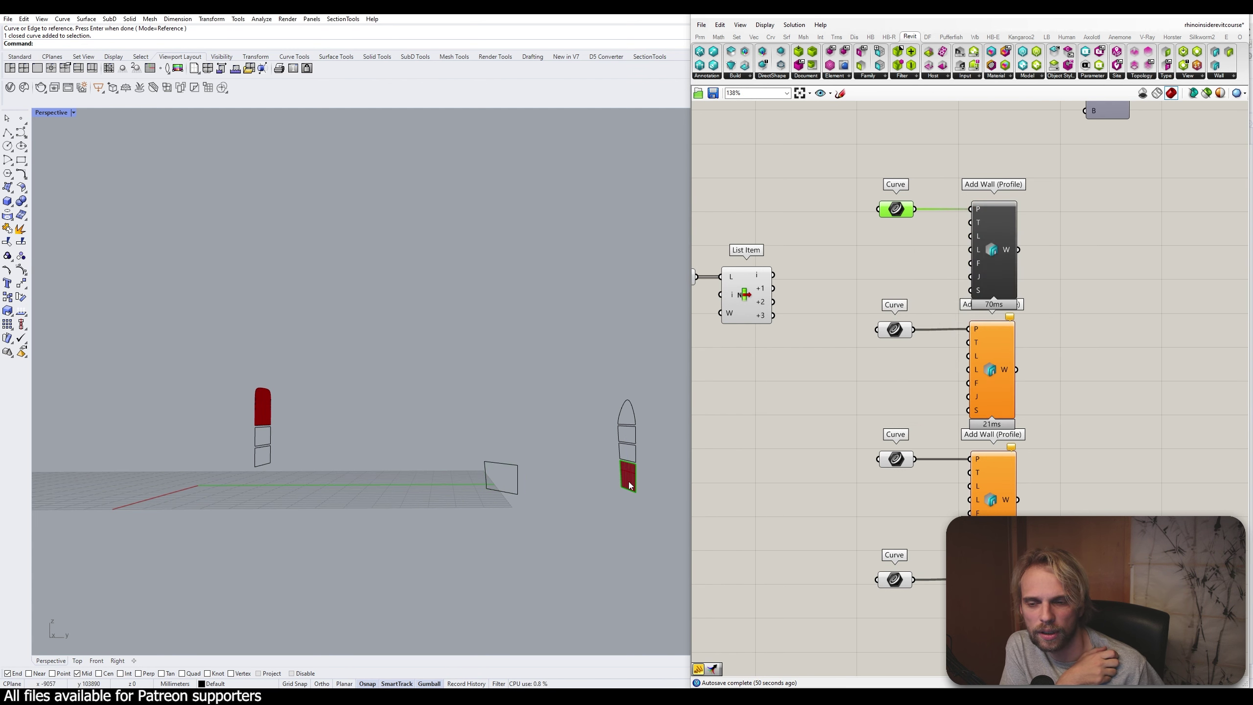
Test the freestanding rectangle alone as the curve in the topmost Curve parameter
scroll(629, 486, "up", 3)
left_click_drag(356, 476, 355, 478)
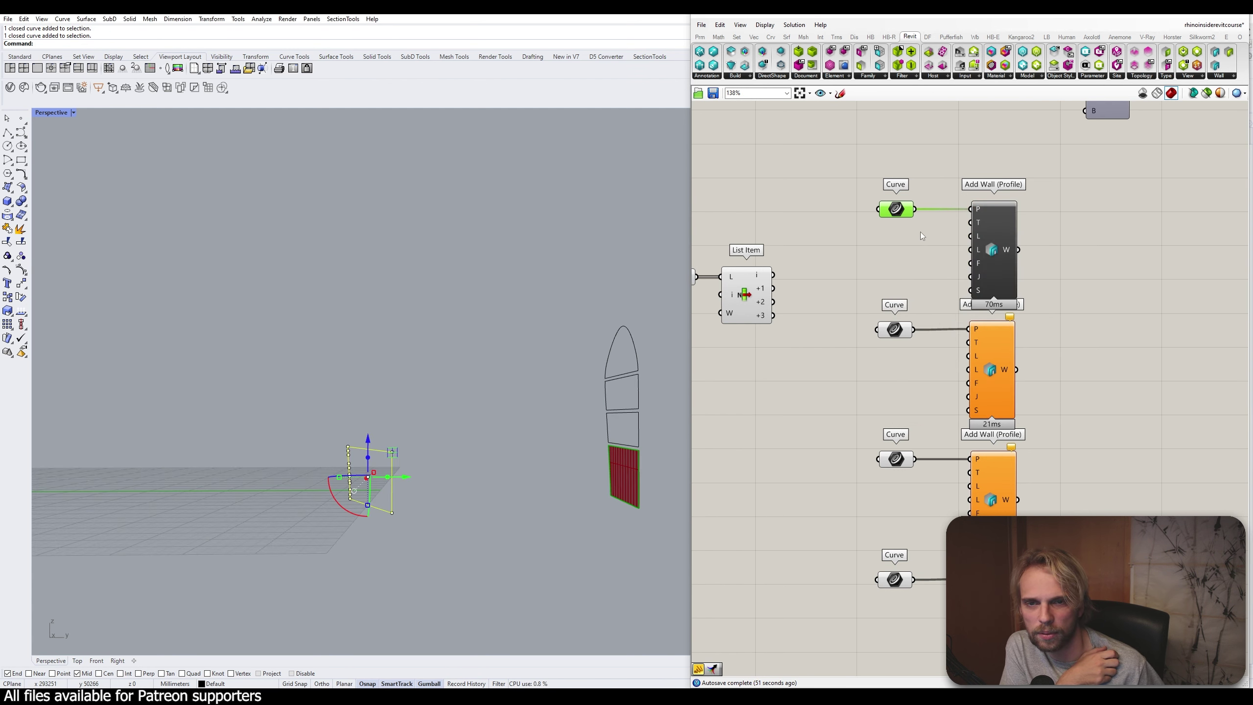
right_click(896, 209)
left_click(953, 346)
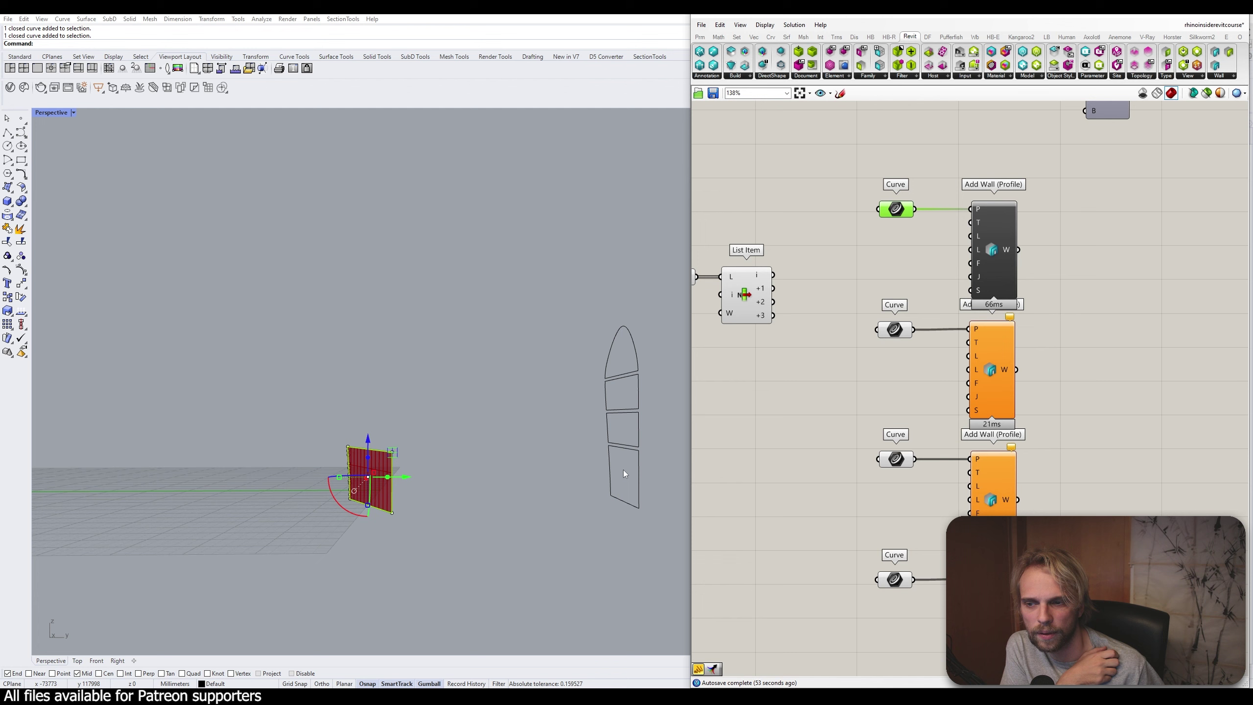
left_click(546, 481)
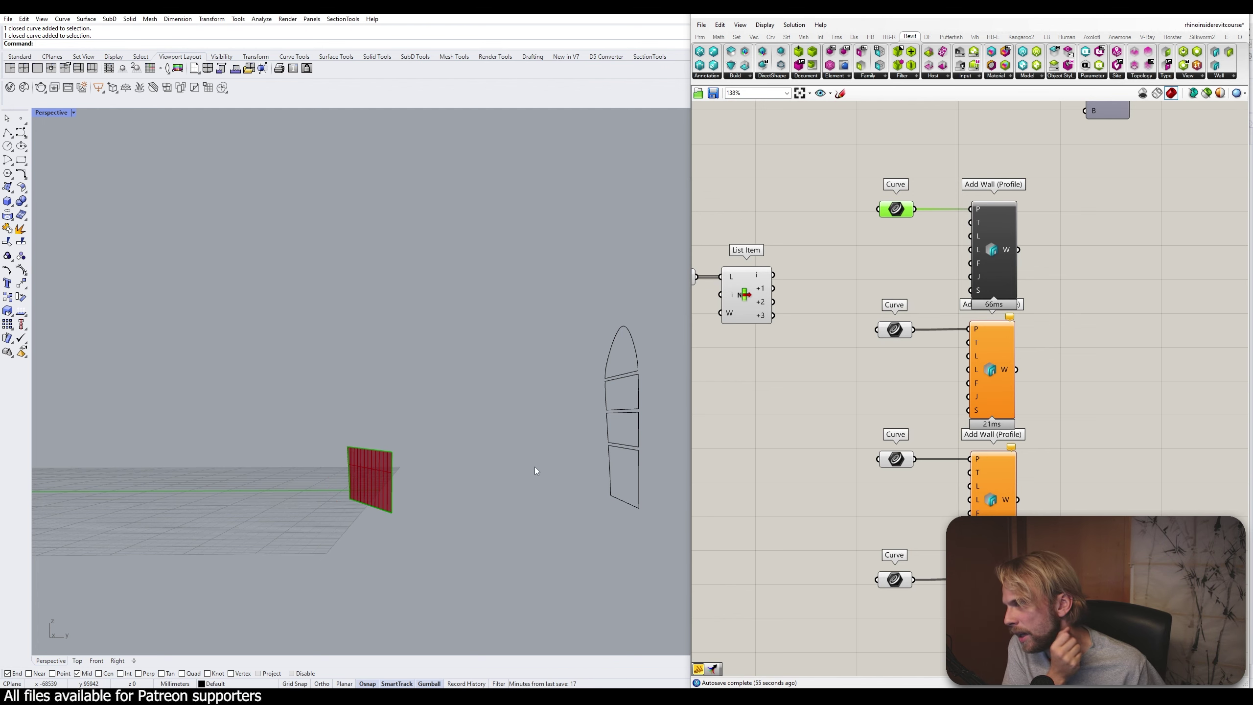
Assign the freestanding rectangle and the arched stack's lowest outline to the topmost Curve parameter and graft it
scroll(533, 455, "down", 3)
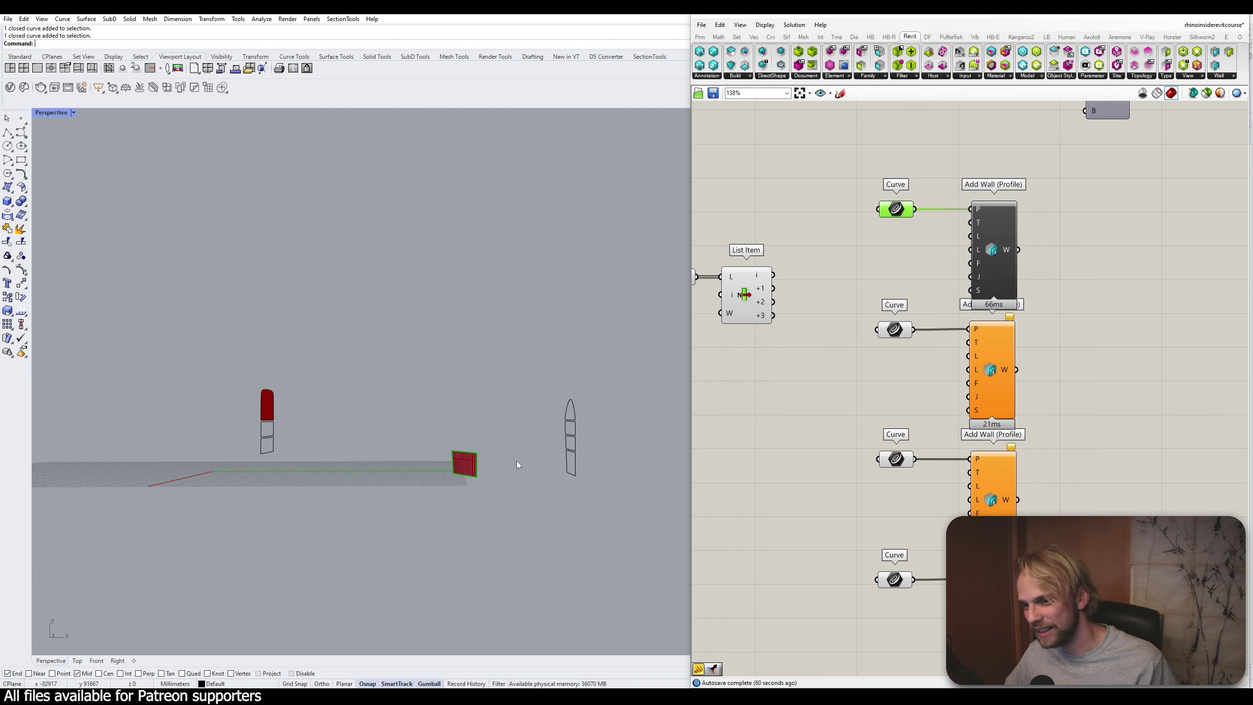
left_click(419, 468)
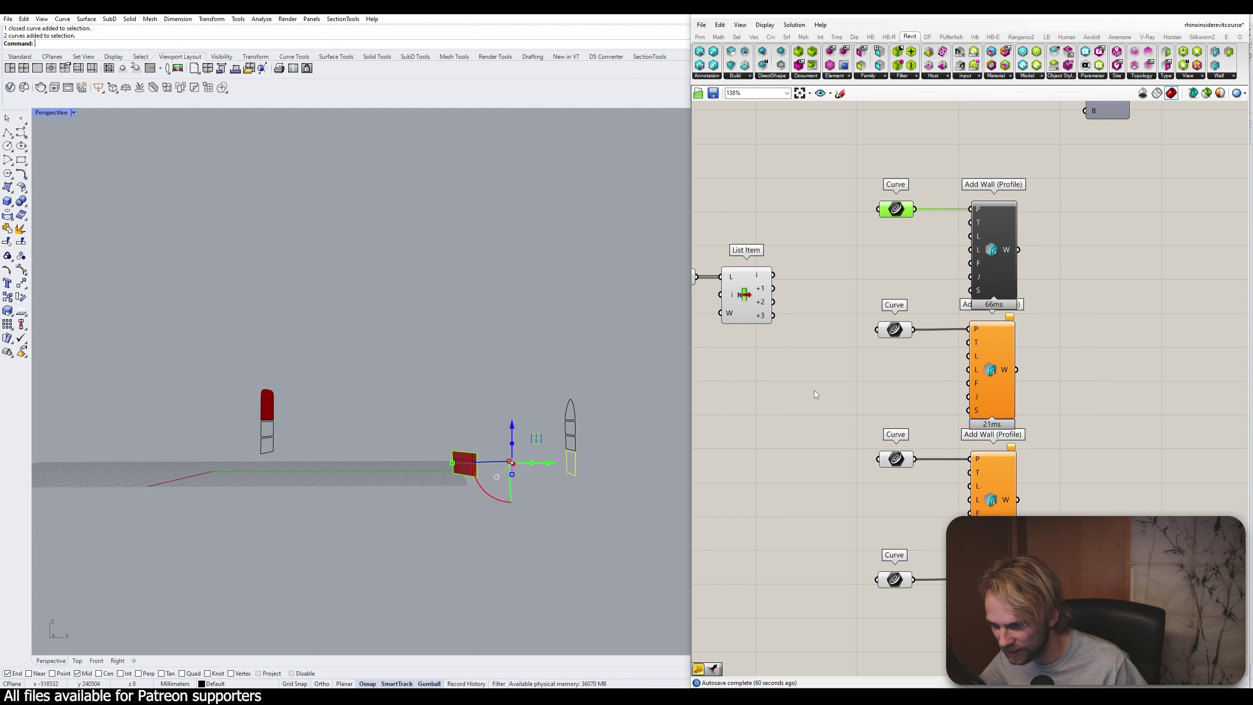
right_click(894, 217)
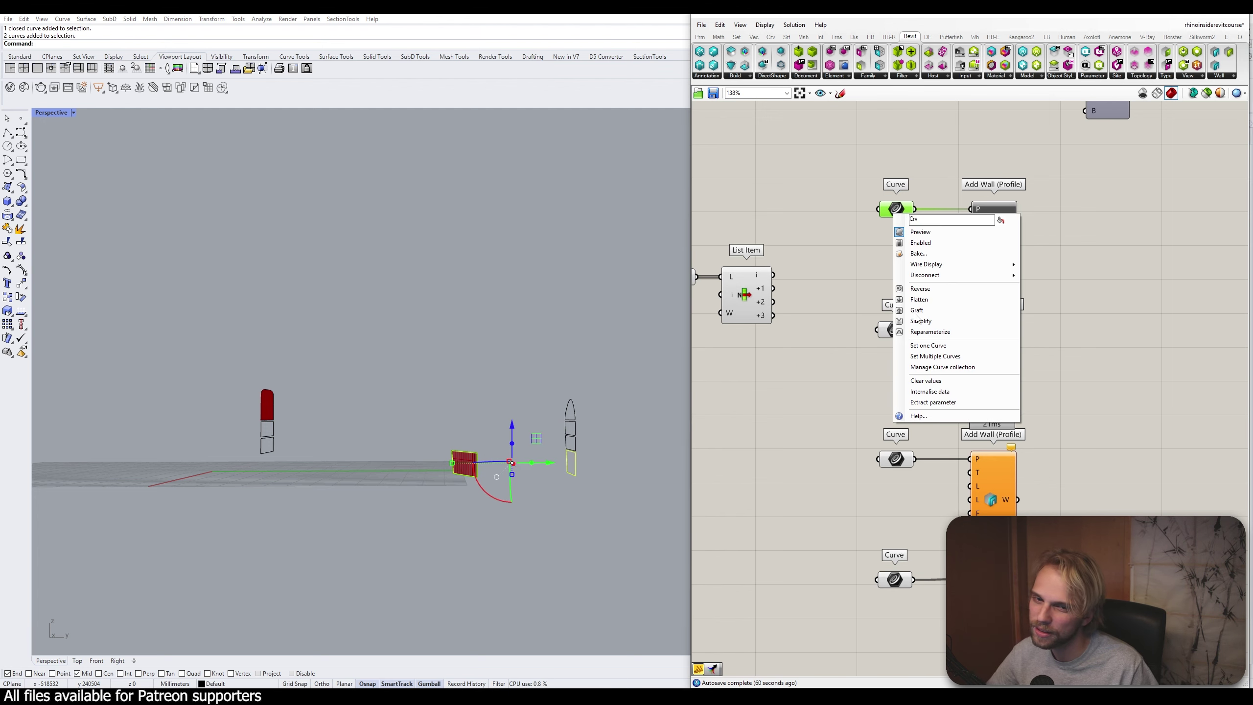
left_click(929, 356)
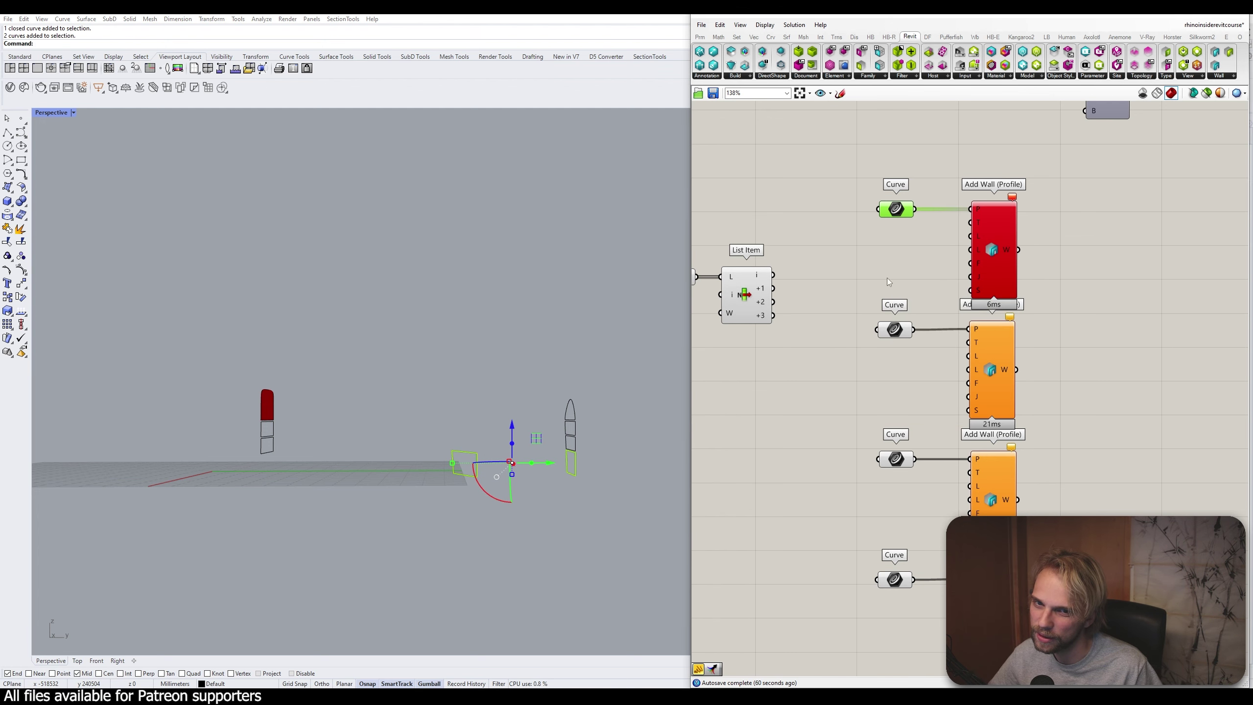
right_click(901, 209)
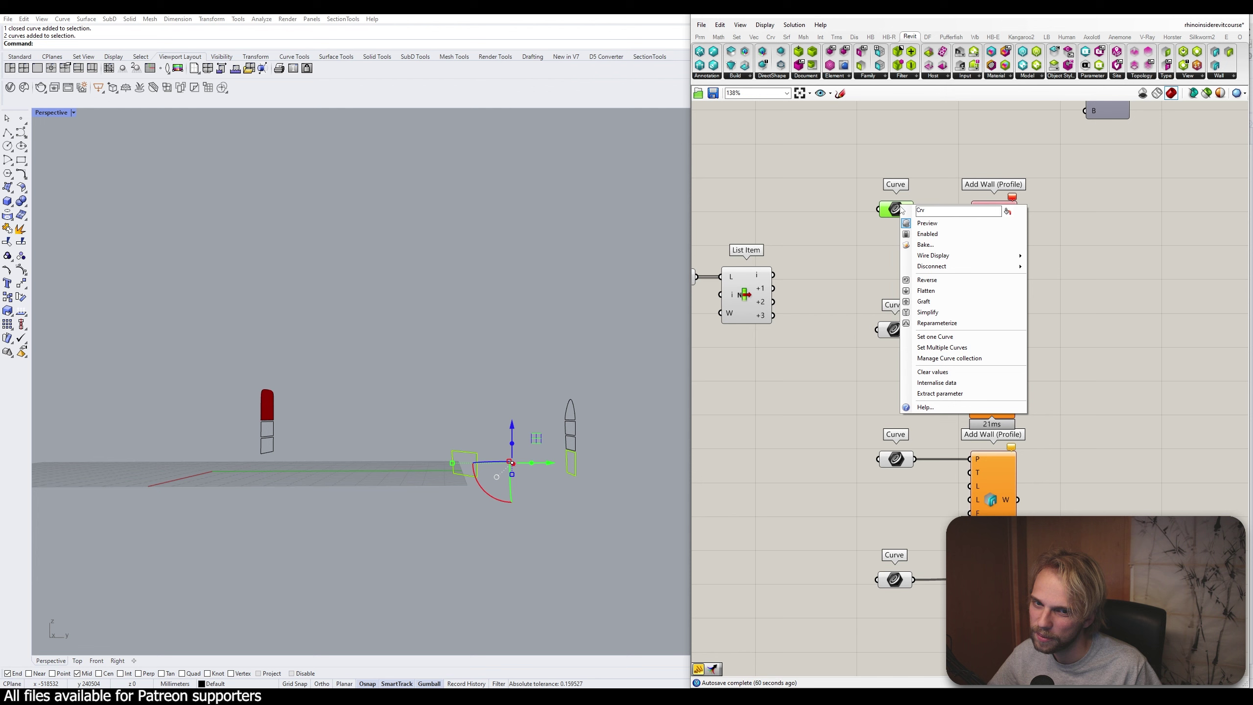
left_click(939, 301)
left_click(941, 258)
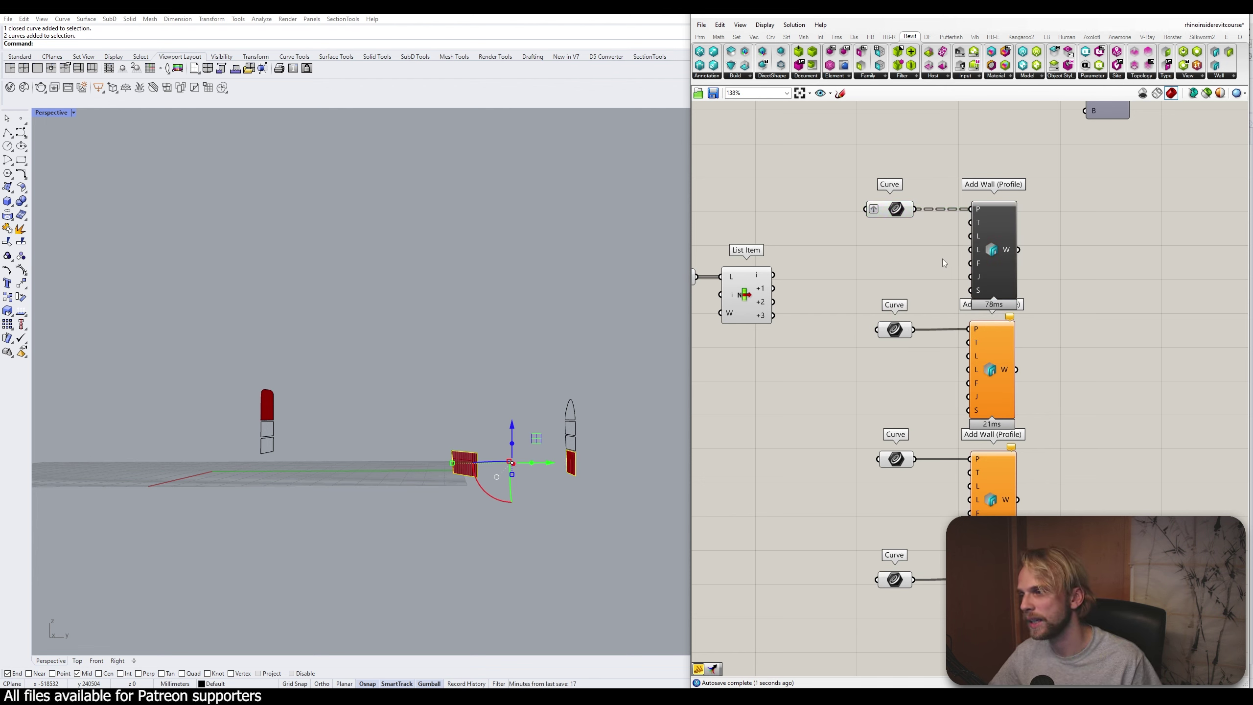
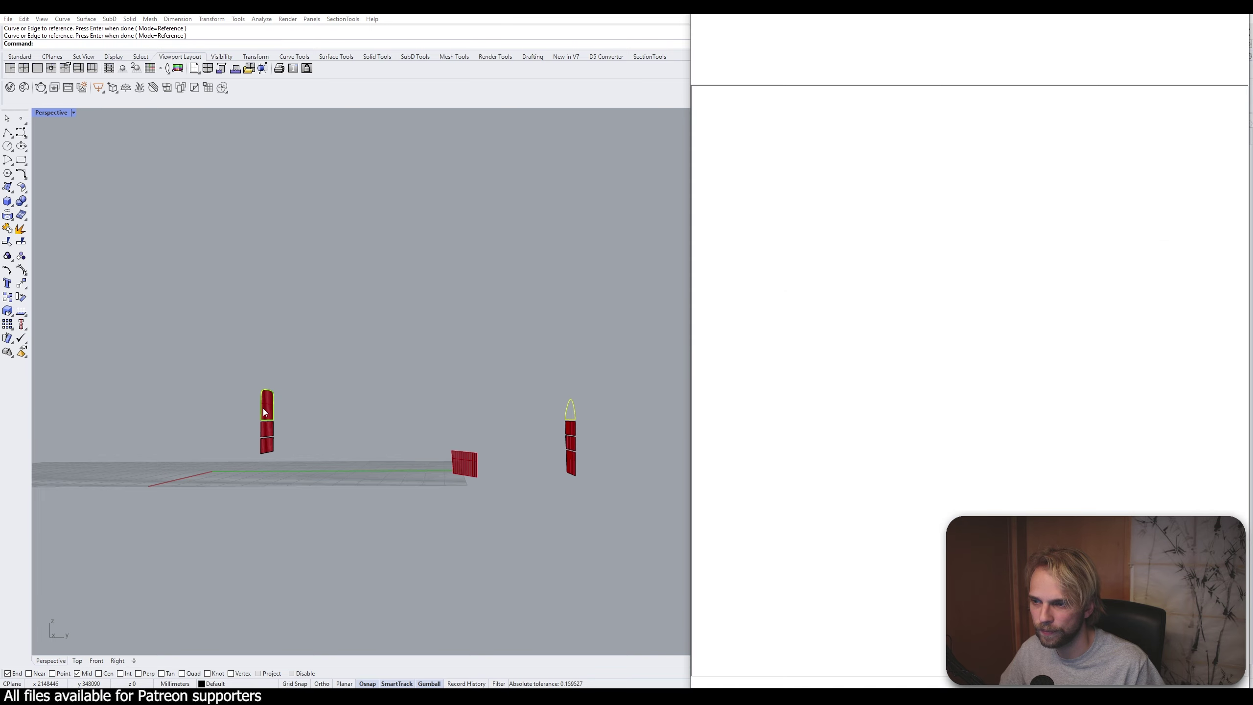
Examine the previewed profile walls from several angles in Rhino, and the warning on the lowest Add Wall (Profile) component
scroll(583, 417, "up", 5)
right_click_drag(608, 414, 482, 414)
scroll(512, 417, "down", 5)
scroll(483, 414, "up", 6)
right_click_drag(404, 385, 435, 303)
scroll(435, 299, "down", 5)
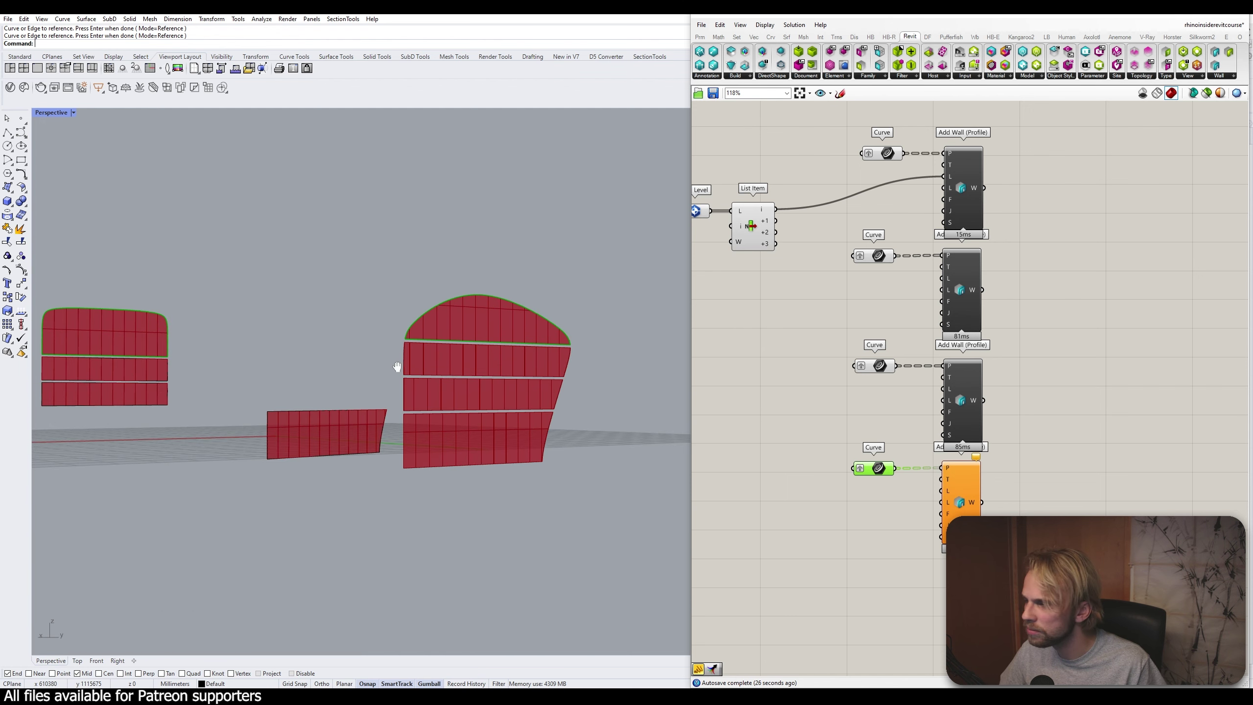
right_click_drag(396, 364, 587, 370)
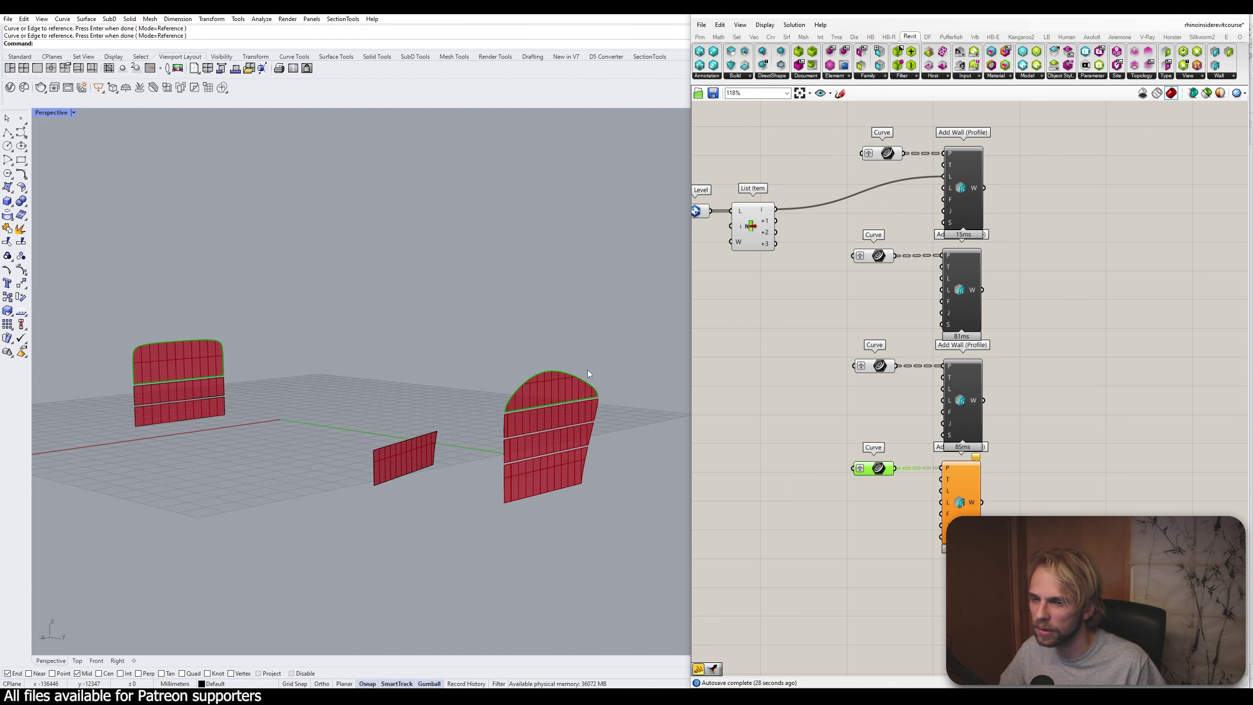
scroll(548, 404, "up", 8)
scroll(336, 341, "up", 2)
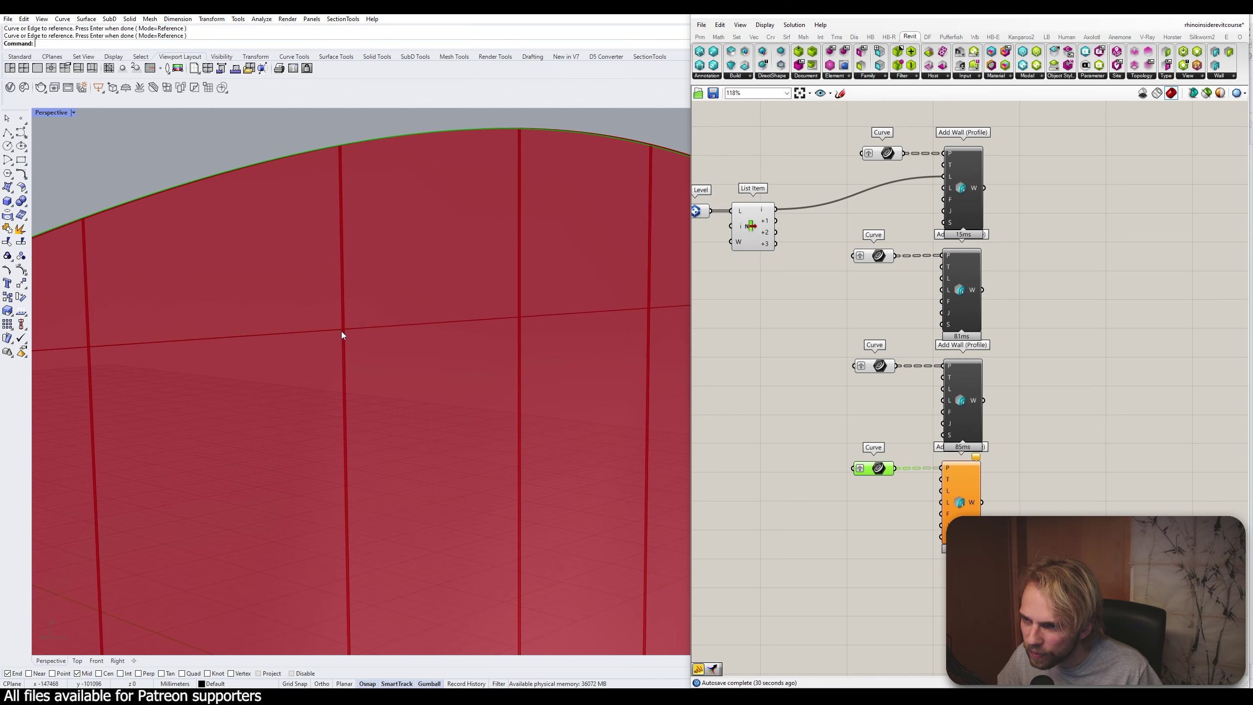
scroll(341, 331, "down", 3)
scroll(338, 325, "down", 5)
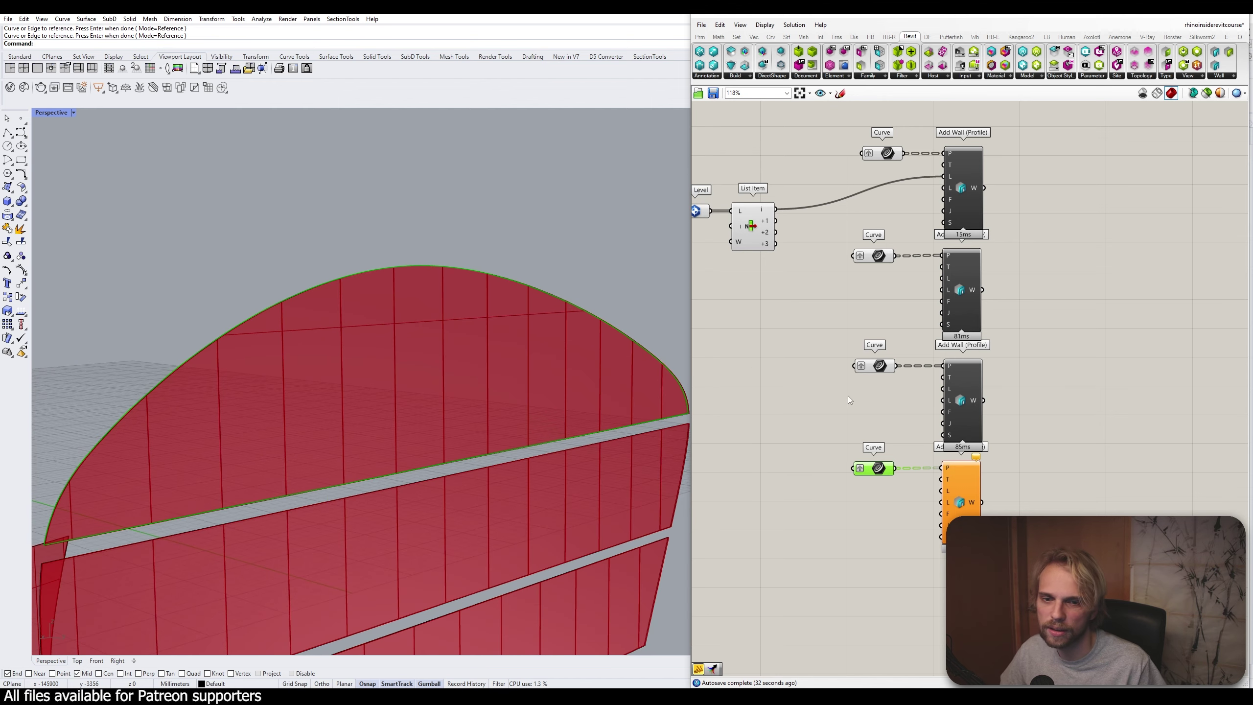
right_click_drag(922, 452, 897, 400)
left_click(957, 494)
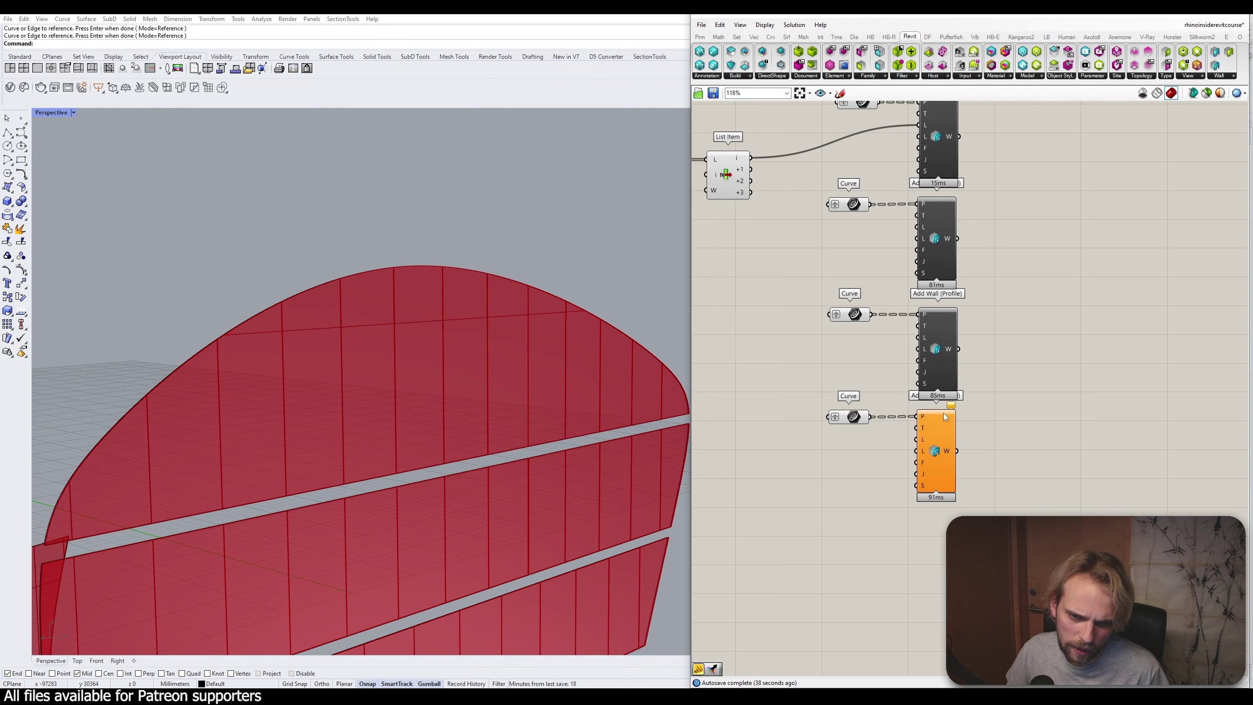
mouse_move(957, 409)
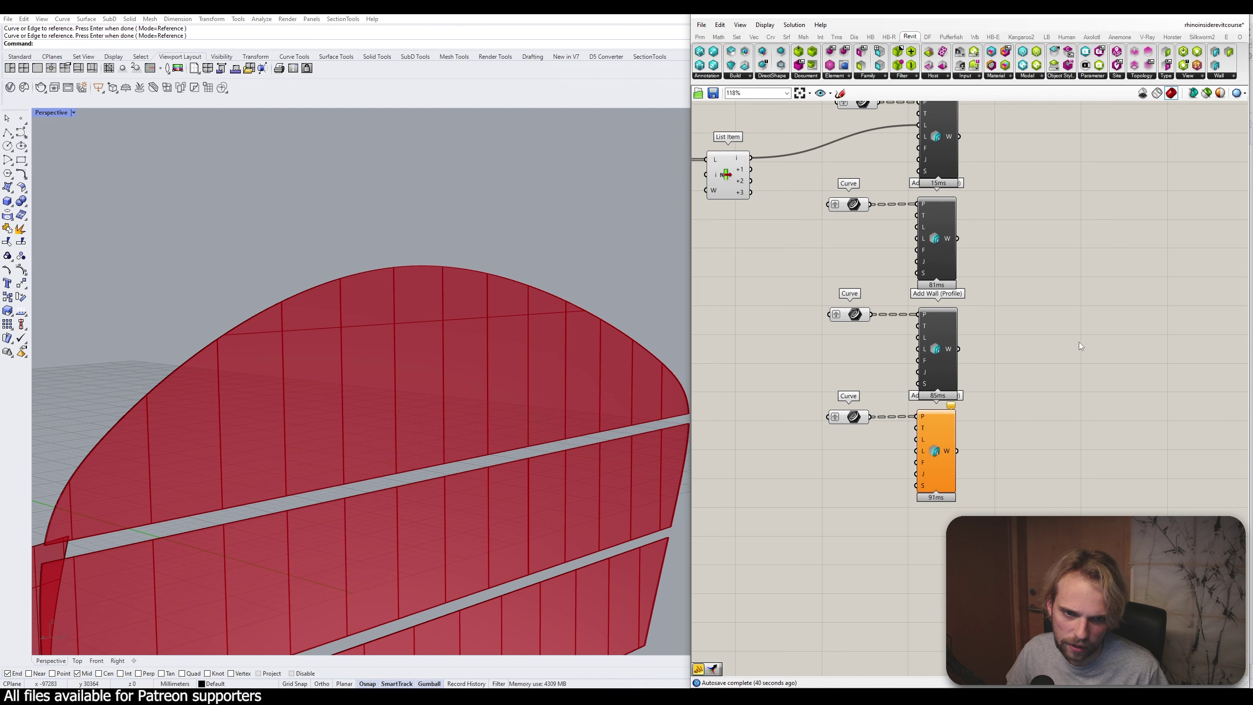
Connect the List Item outputs +1, +2 and +3 to the Level inputs of the second, third and fourth Add Wall (Profile) components
scroll(981, 473, "down", 2)
scroll(819, 254, "up", 1)
left_click_drag(817, 257, 960, 400)
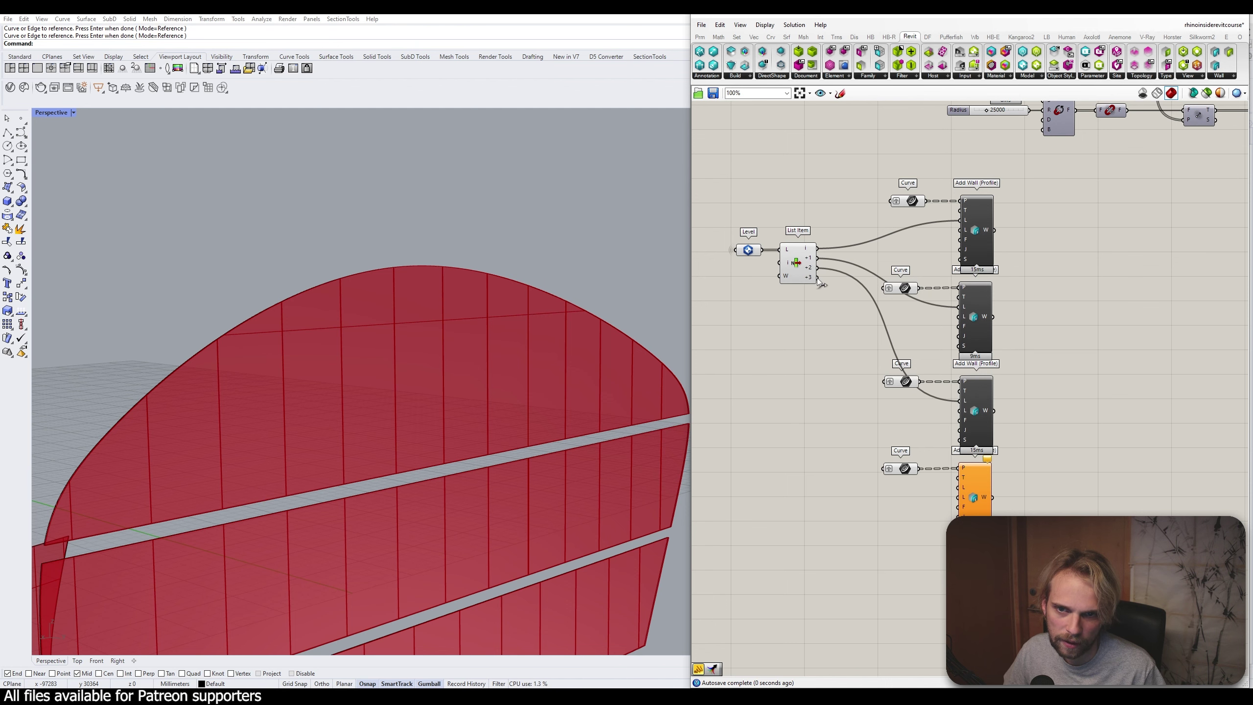
left_click_drag(817, 277, 960, 487)
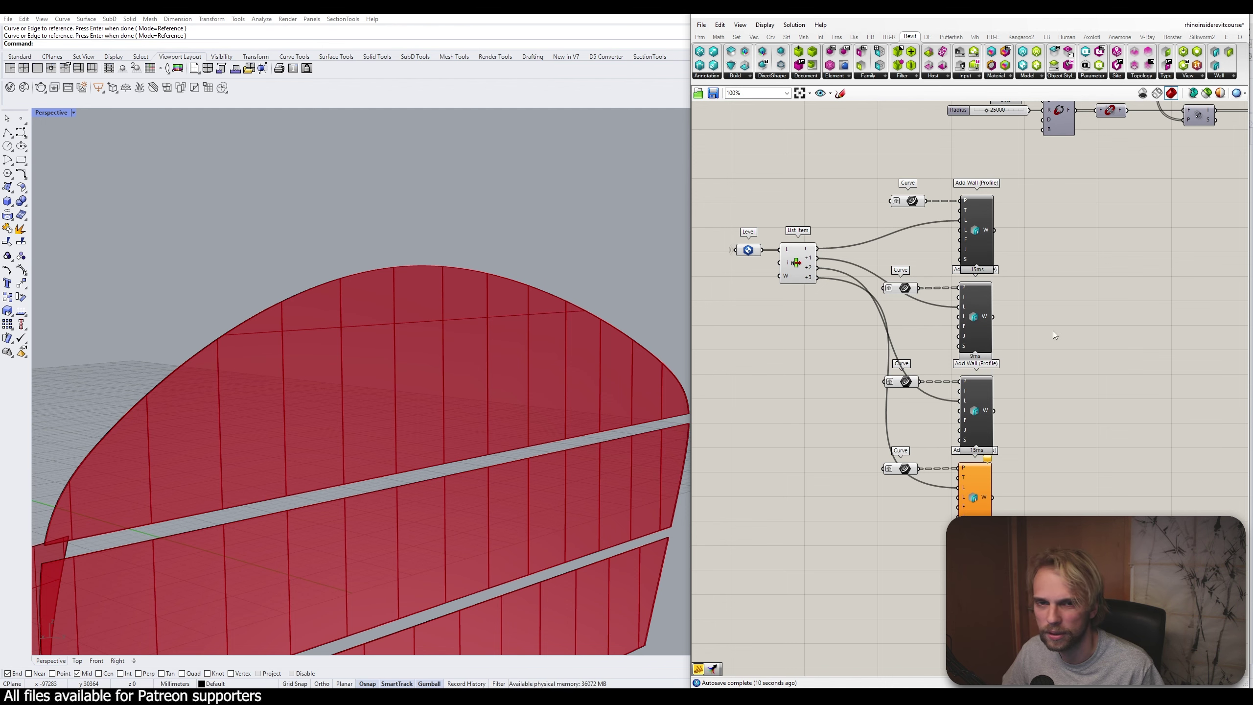
right_click_drag(1053, 331, 917, 301)
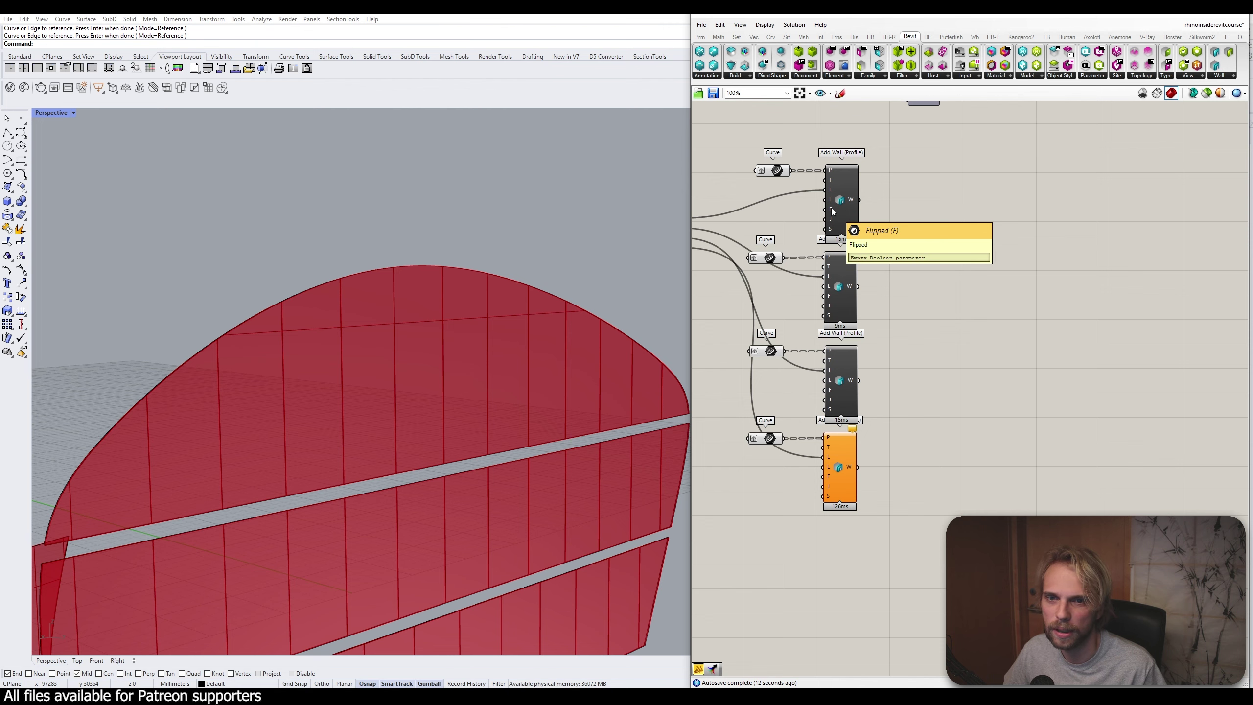
Inspect the stacked arched walls and the freestanding wall in the Rhino perspective viewport
right_click_drag(409, 336, 405, 409)
scroll(212, 514, "up", 2)
scroll(258, 376, "down", 4)
scroll(259, 376, "down", 5)
scroll(259, 390, "down", 5)
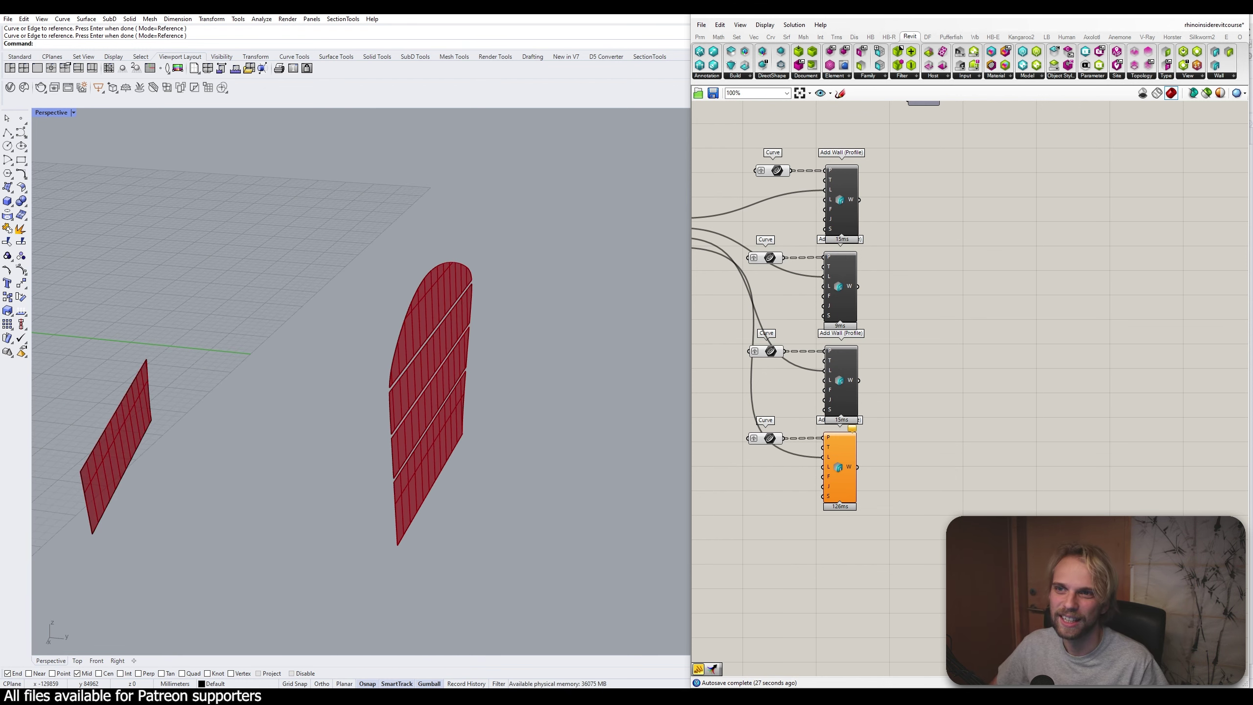
Switch to the Revit 3D view, clear Grasshopper out of the way and examine the walls at the building's open end
left_click_drag(691, 7, 693, 548)
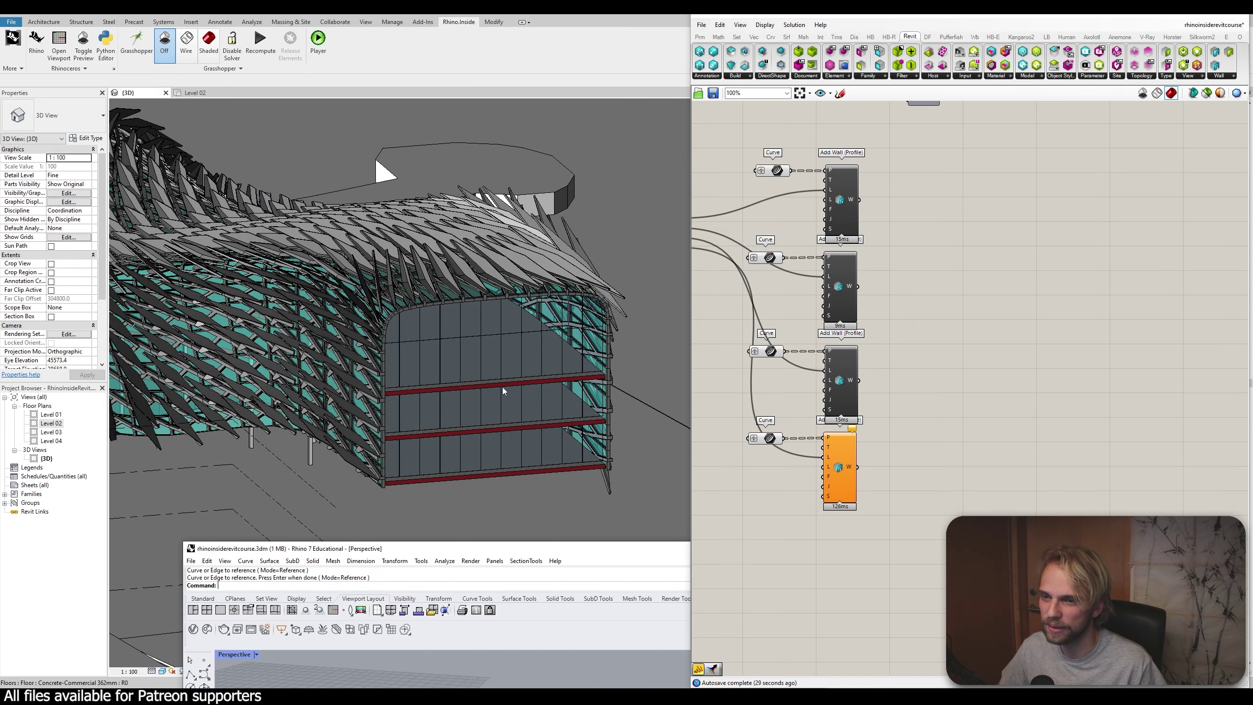
scroll(502, 387, "up", 5)
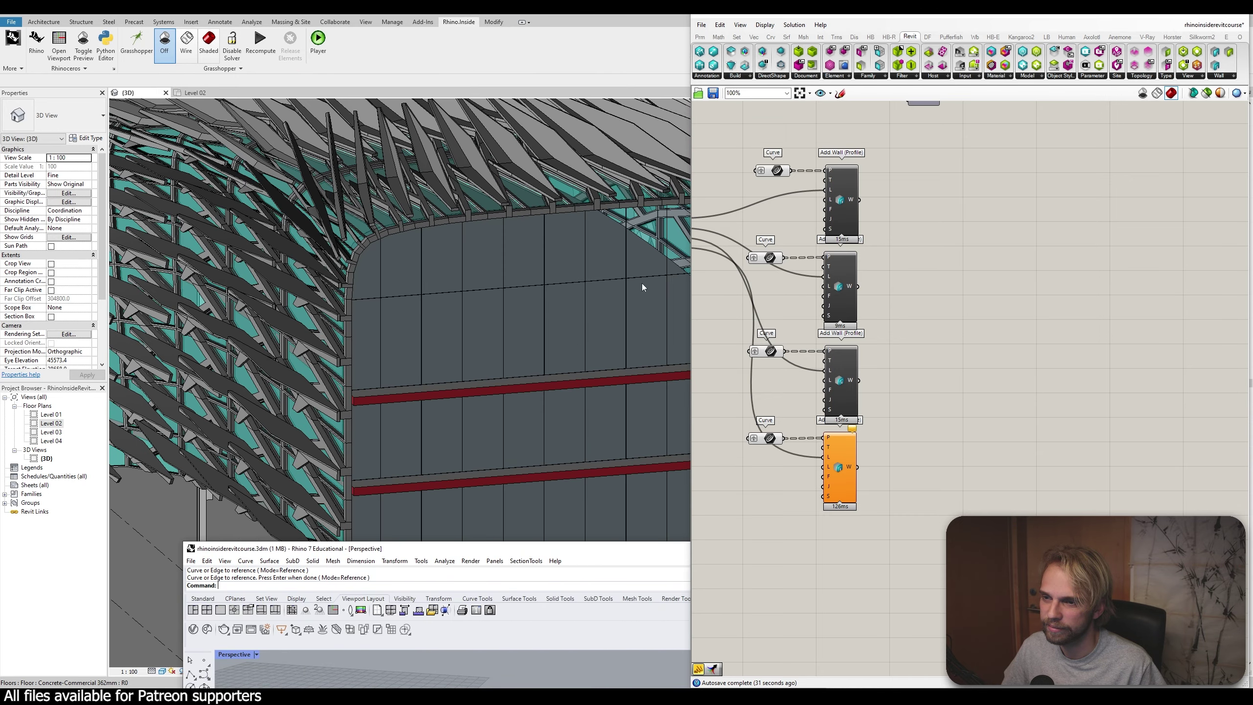
left_click(1193, 18)
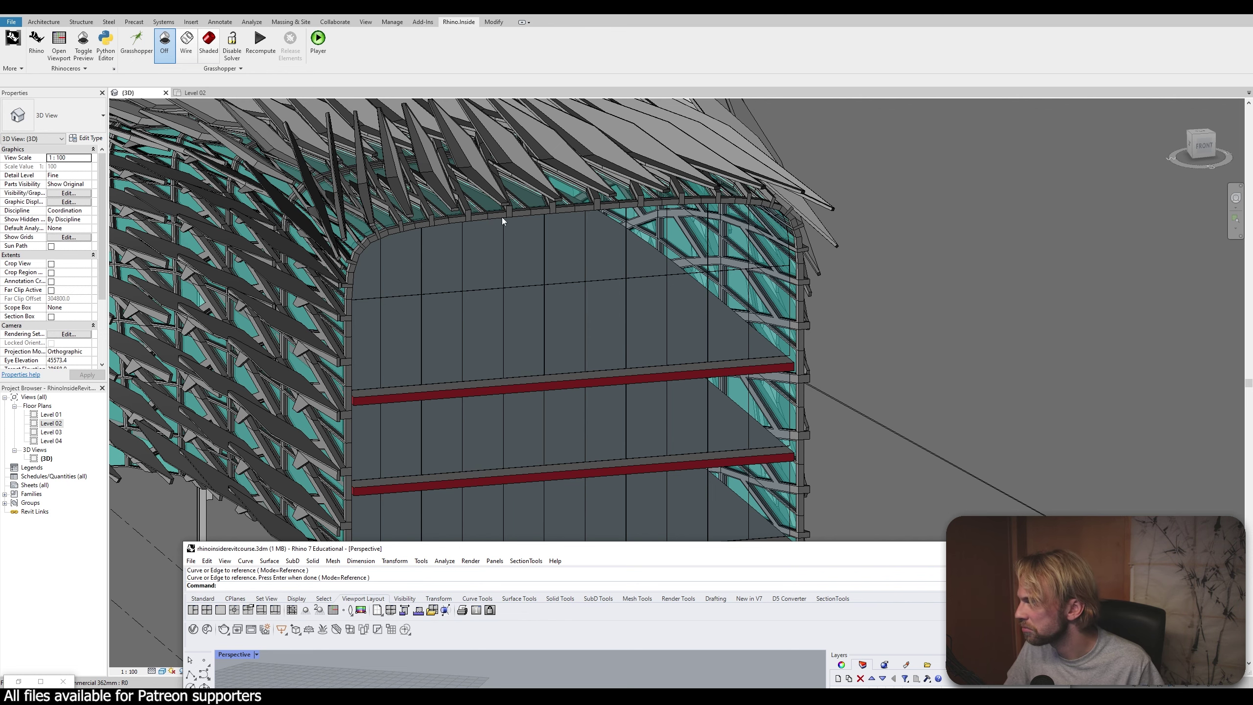
scroll(697, 330, "down", 5)
scroll(492, 354, "down", 3)
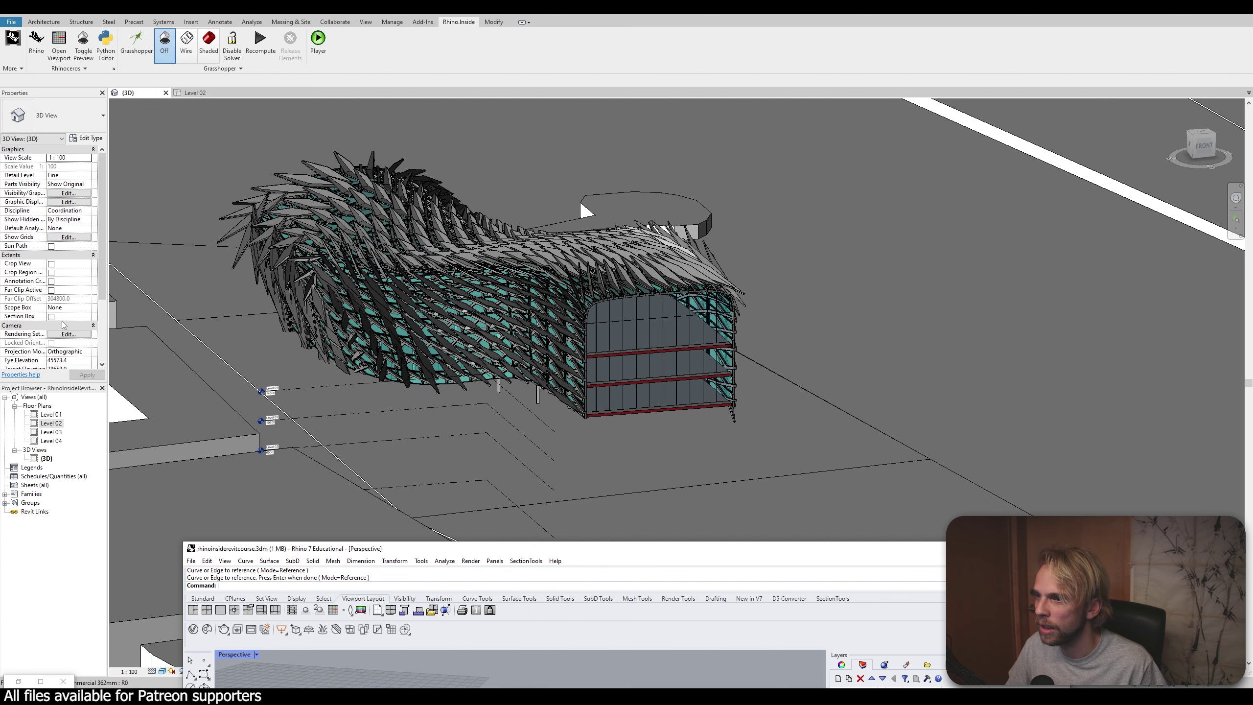
Move the Rhino window off the Revit properties and set the 3D view's projection mode to Perspective
left_click_drag(597, 549, 1104, 186)
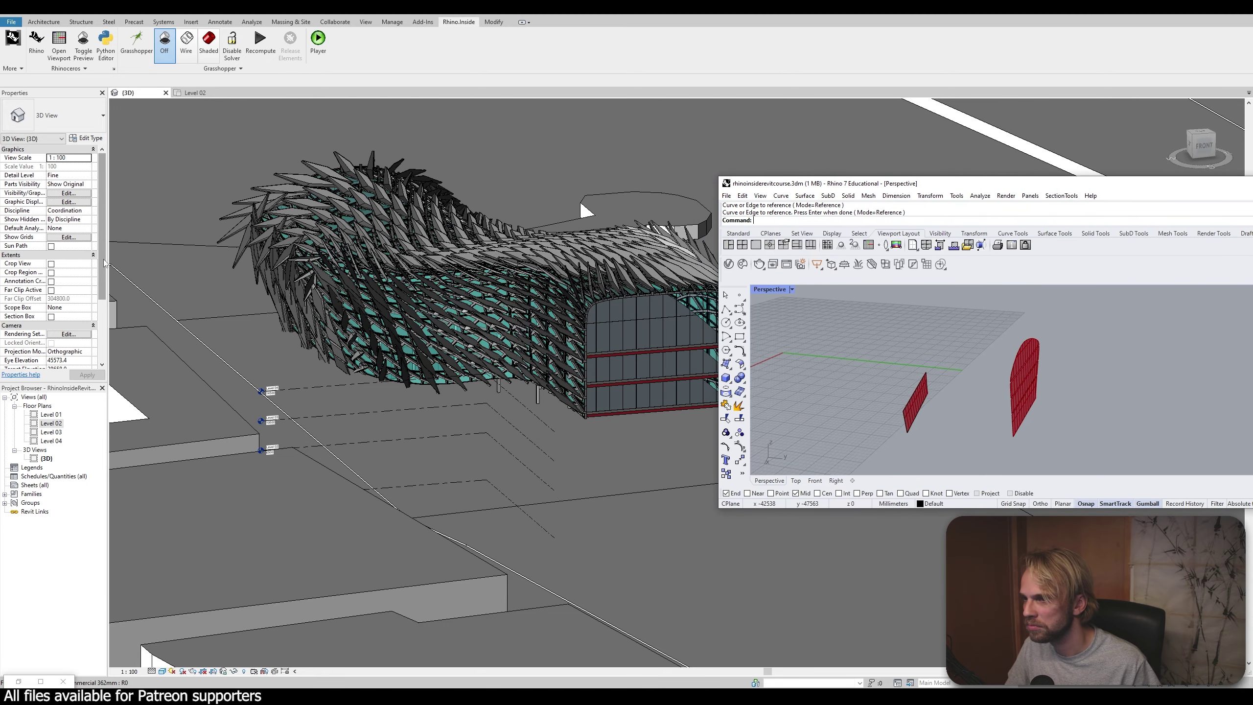
scroll(89, 325, "down", 5)
scroll(89, 325, "up", 5)
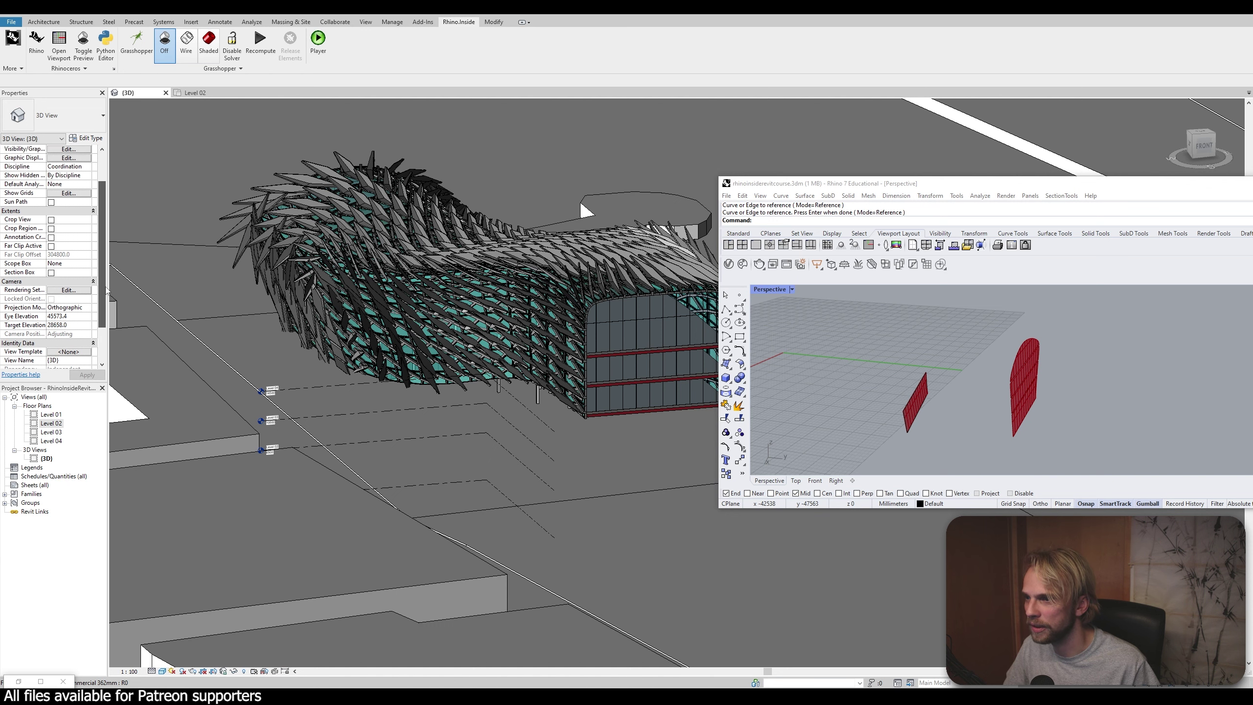
left_click(87, 317)
left_click(74, 334)
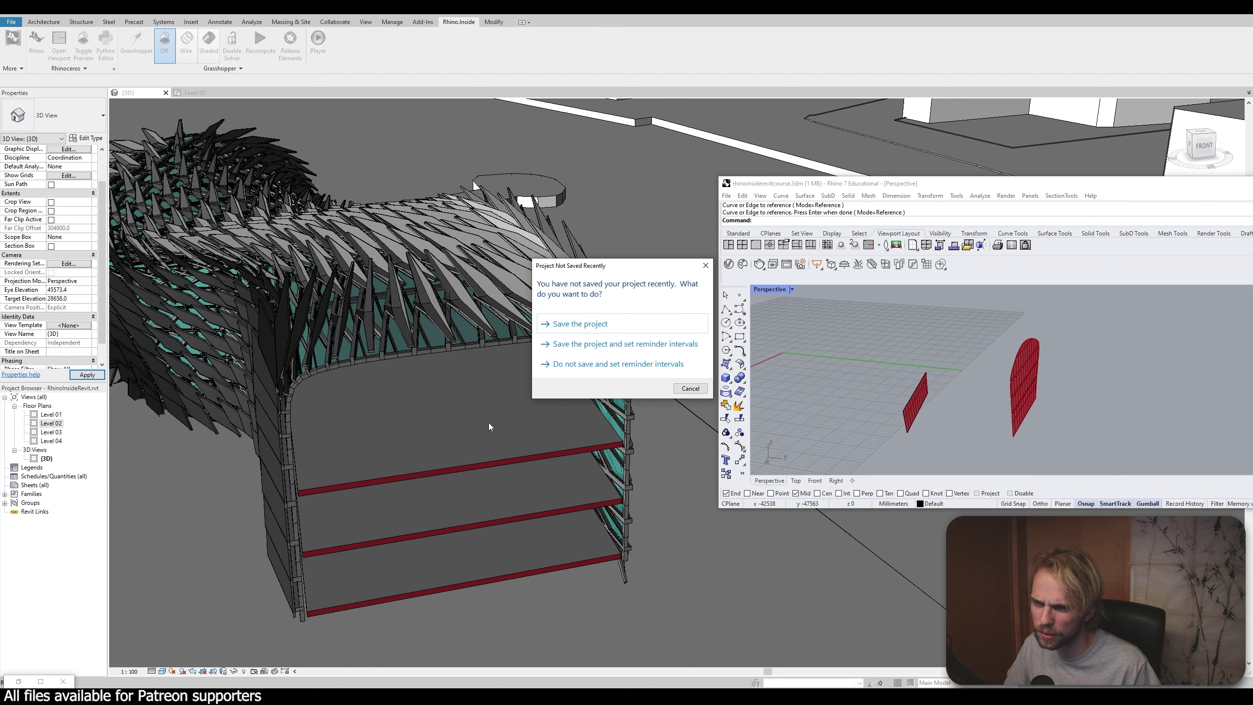
Save the Revit project and examine the building's open end and underside in the 3D view
left_click(610, 326)
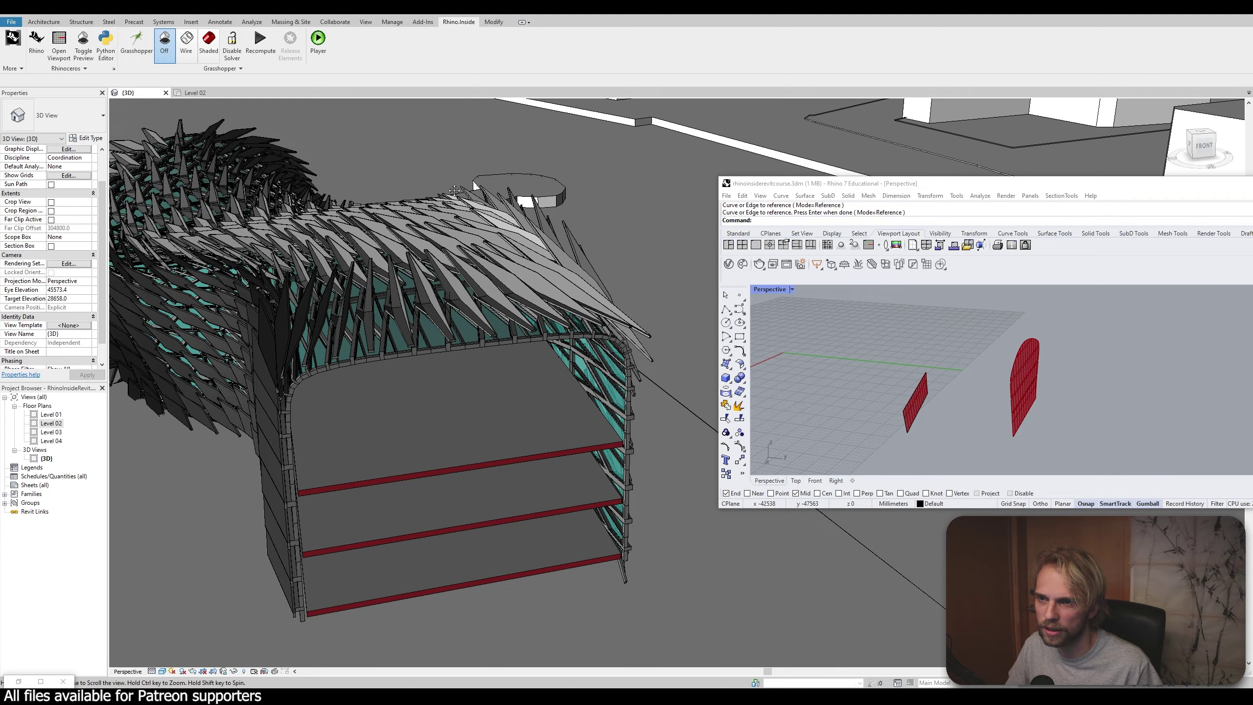
middle_click_drag(376, 387, 448, 380)
middle_click_drag(423, 436, 457, 405, "shift")
scroll(256, 342, "up", 2)
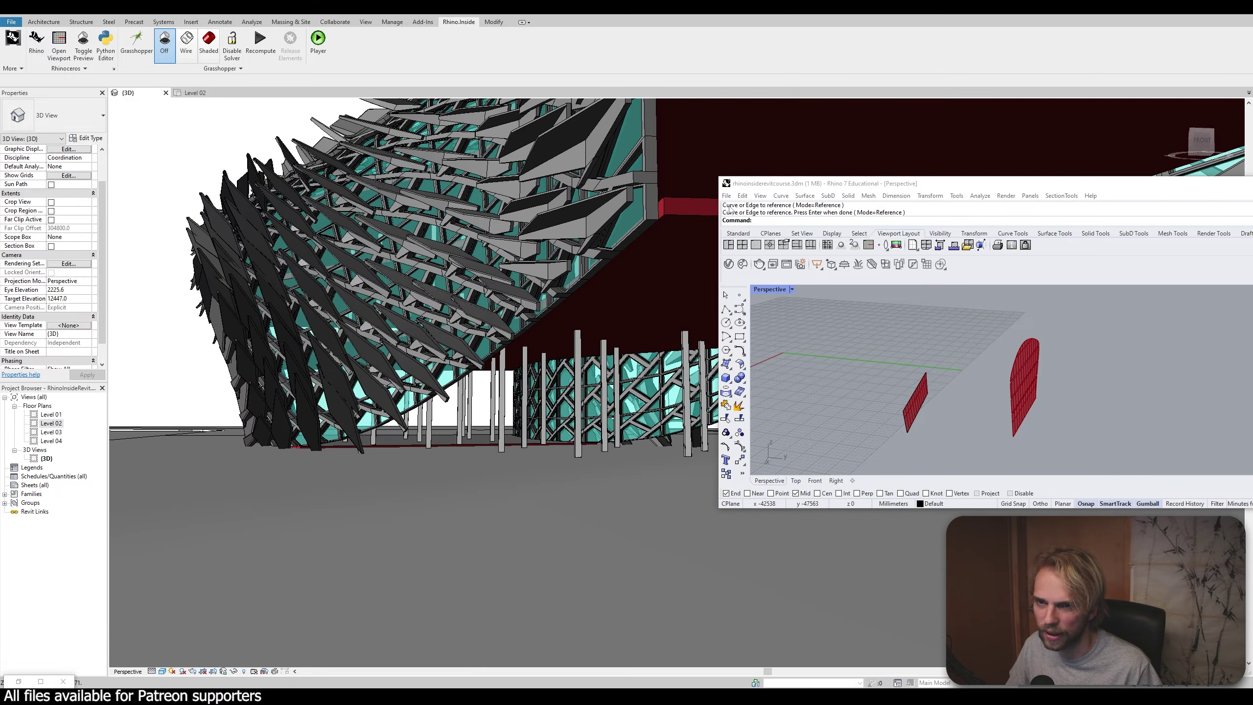
Review the profile curves in Rhino and the wall definition in Grasshopper, and return to the 3D view of the building's open end
left_click_drag(867, 184, 480, 68)
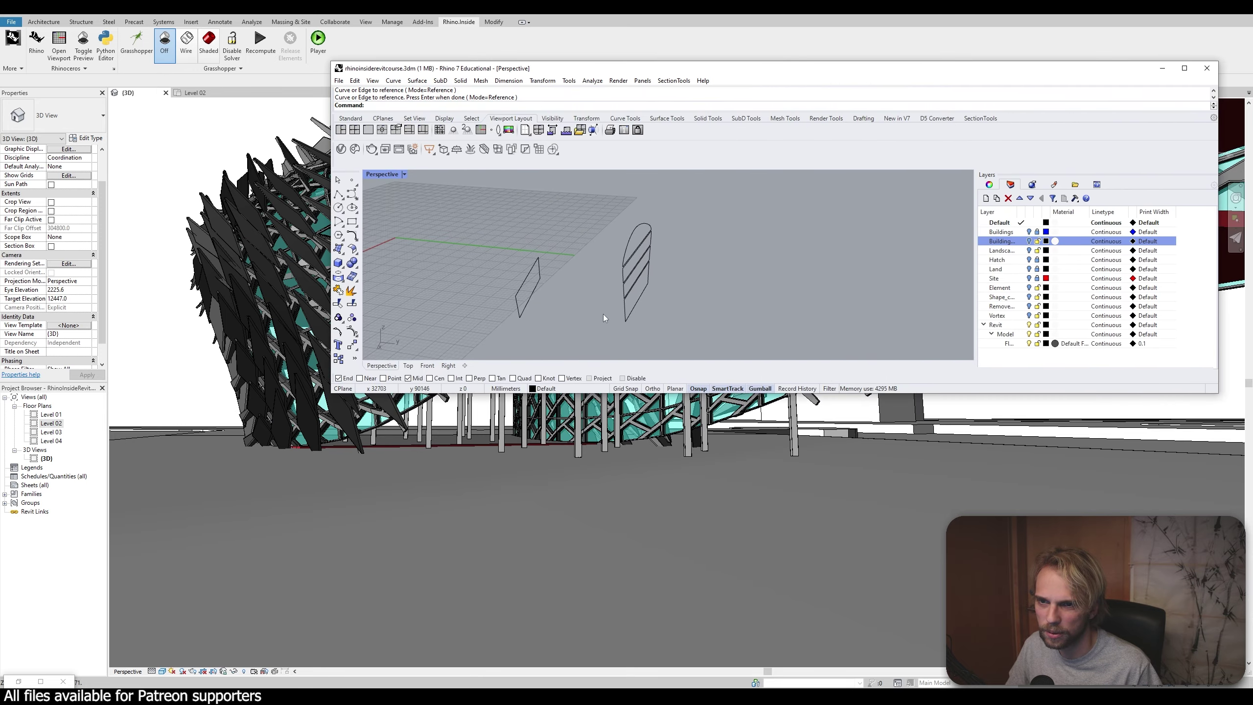
double_click(52, 678)
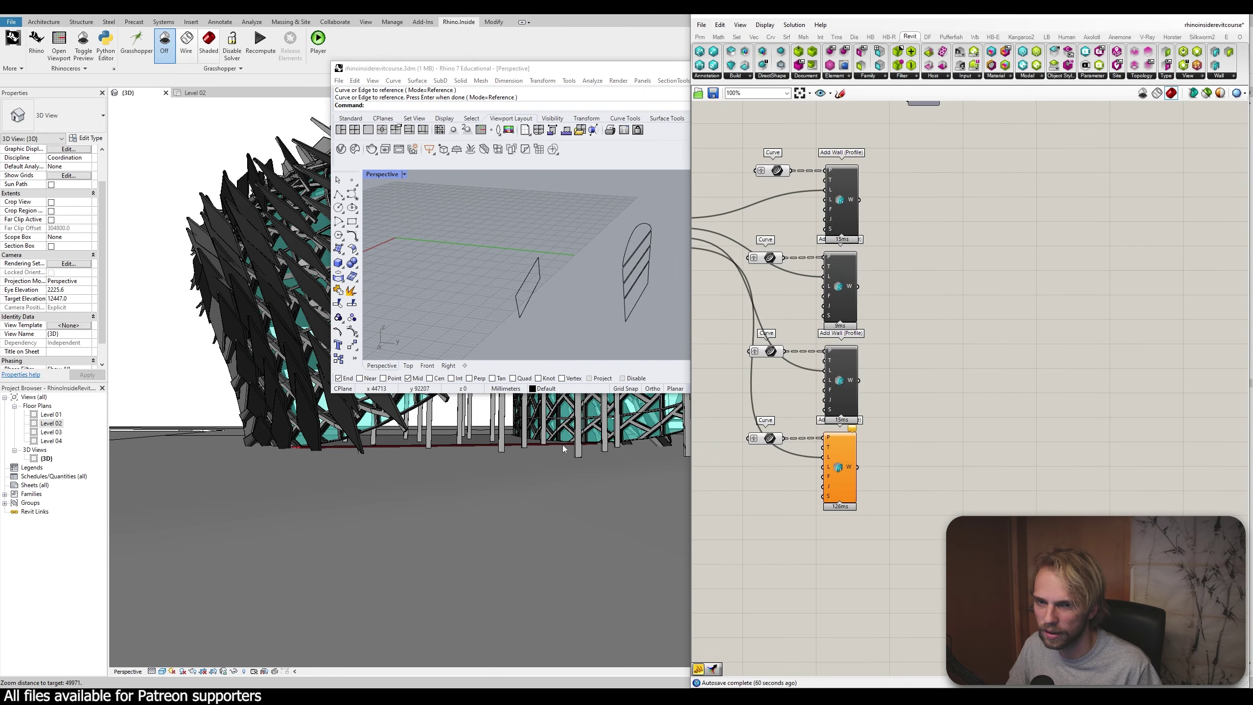
right_click_drag(900, 409, 1039, 462)
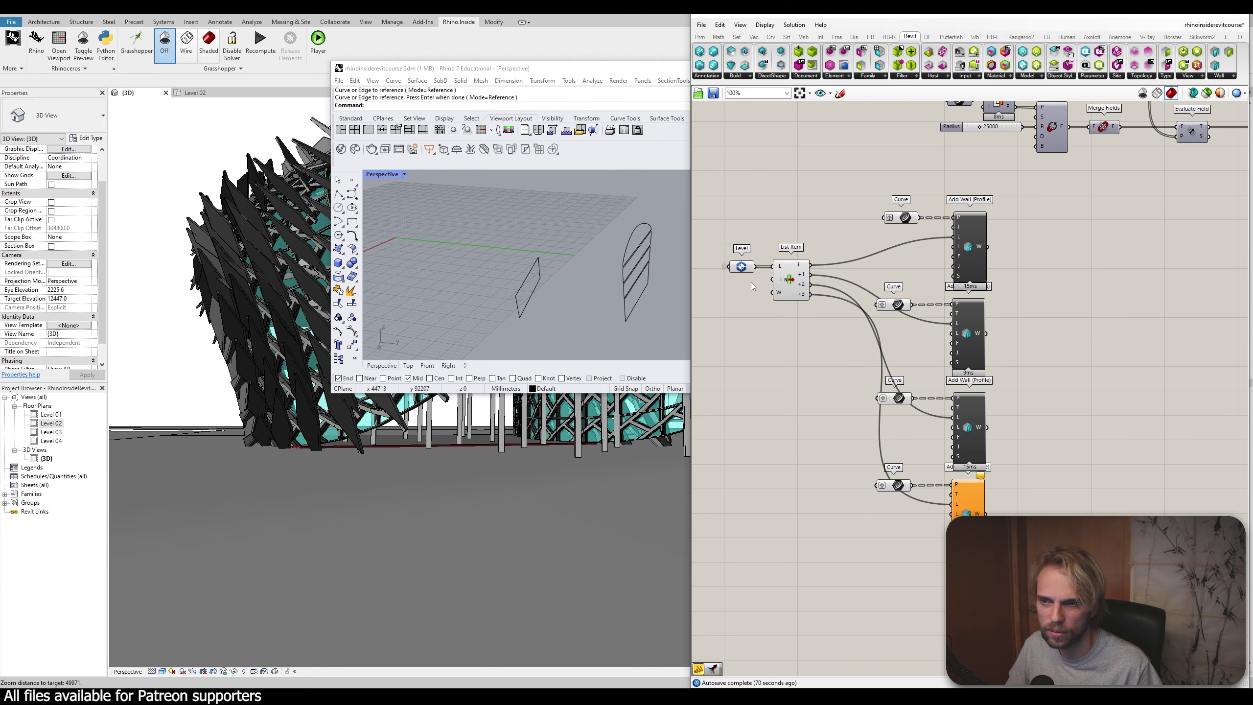
left_click_drag(576, 70, 92, 192)
left_click(412, 517)
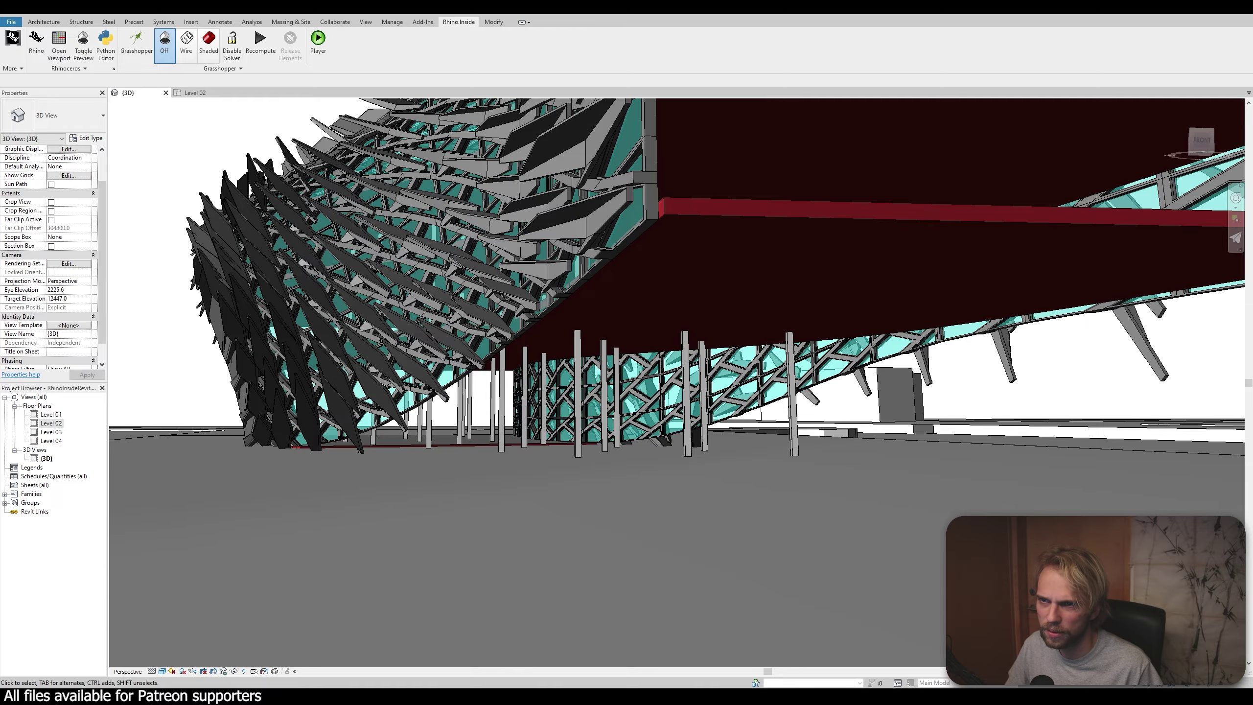
scroll(603, 410, "up", 2)
middle_click_drag(603, 410, 752, 343, "shift")
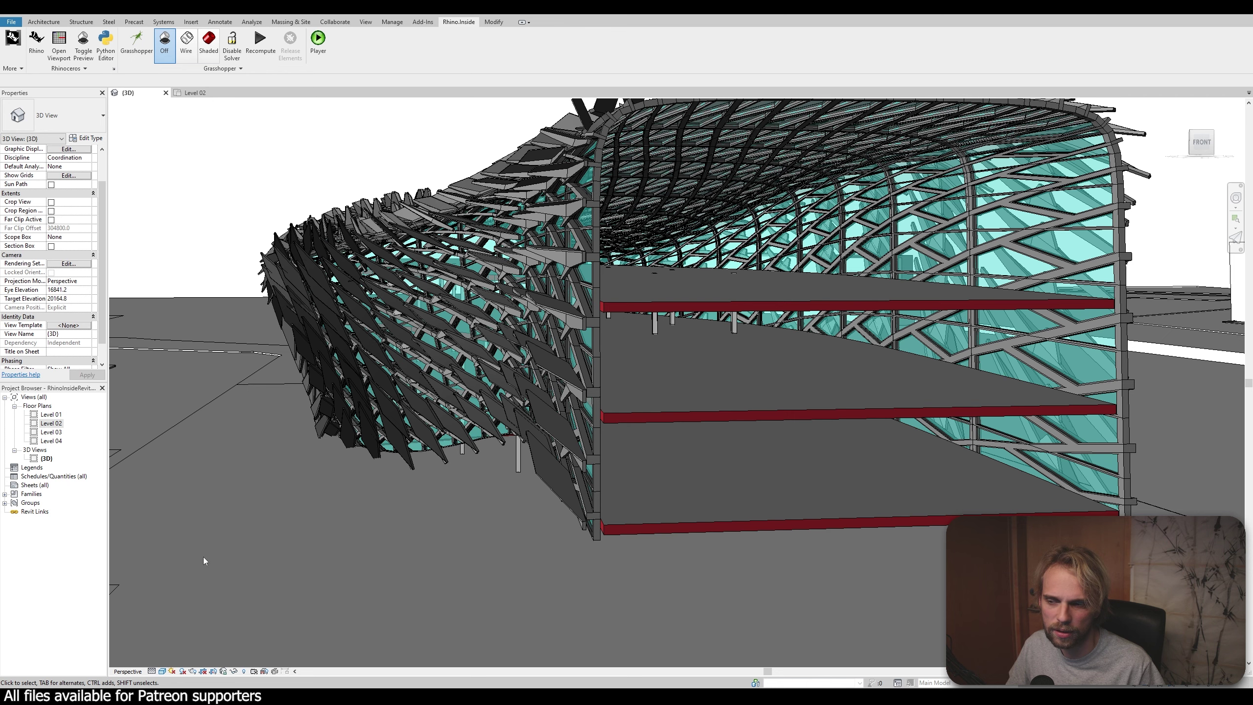
Reconnect the four Curve parameters to the profile inputs of their Add Wall (Profile) components to regenerate the walls in Revit
left_click(136, 43)
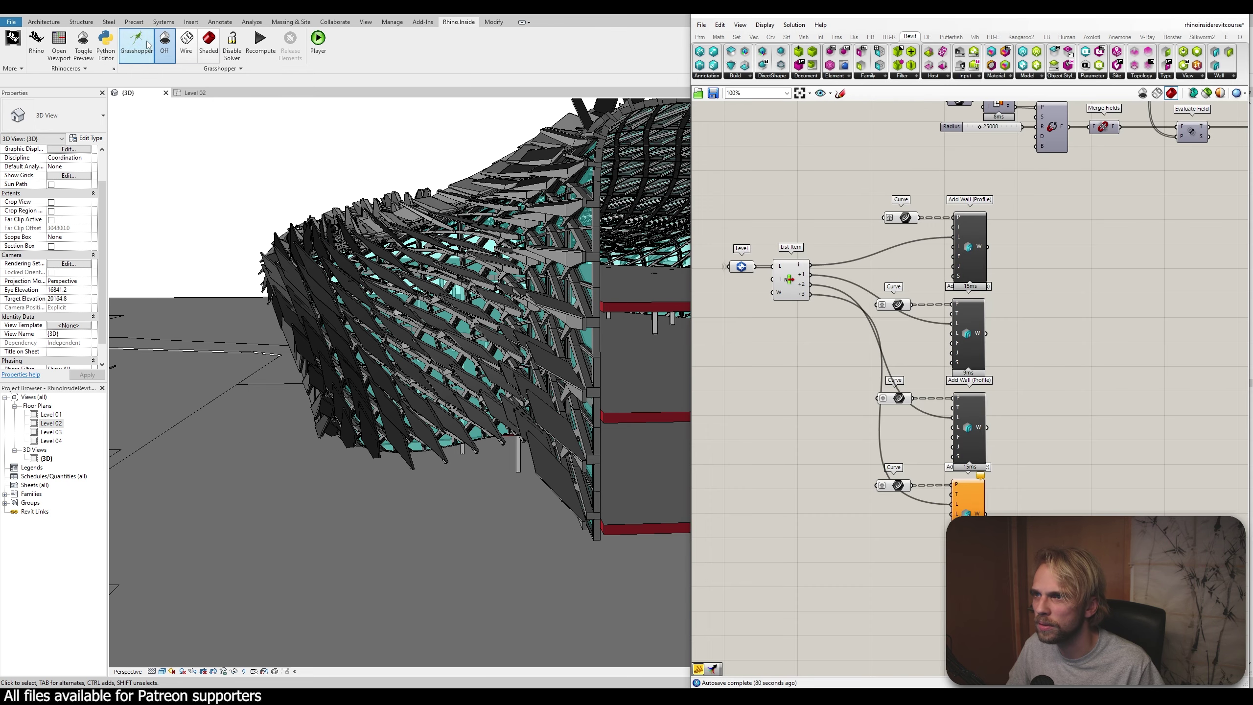
right_click_drag(773, 280, 815, 274)
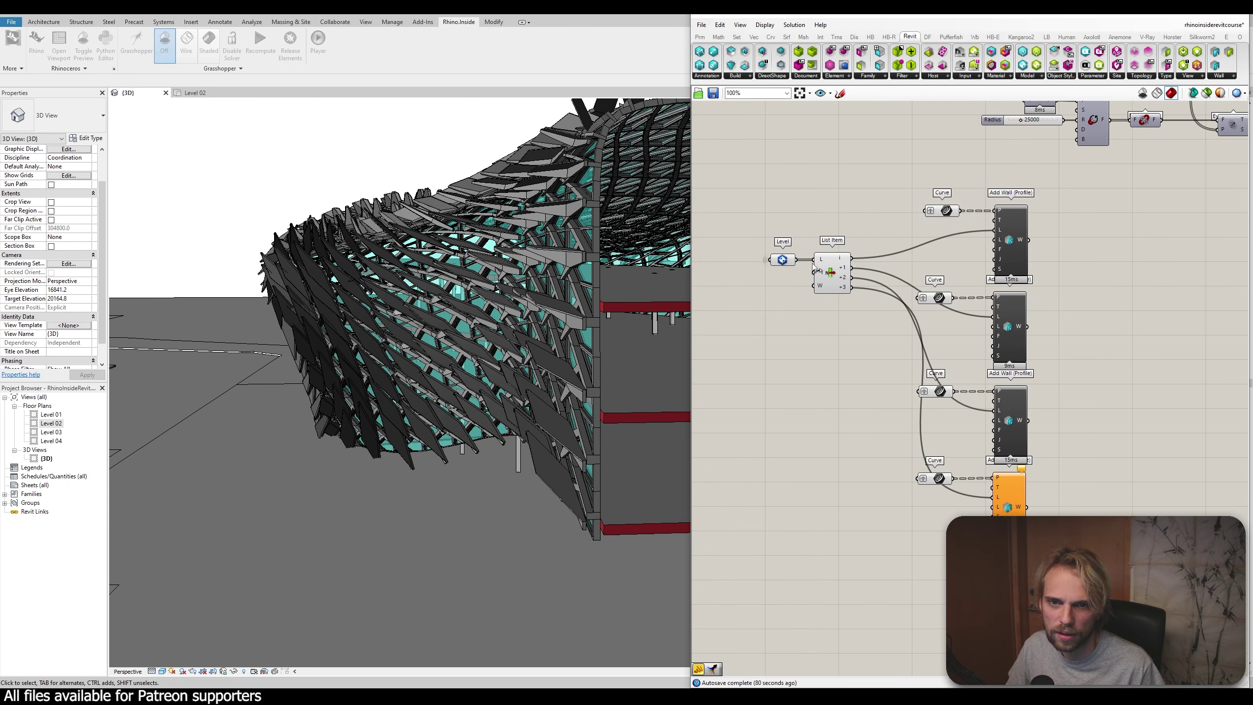
left_click_drag(995, 215, 995, 211)
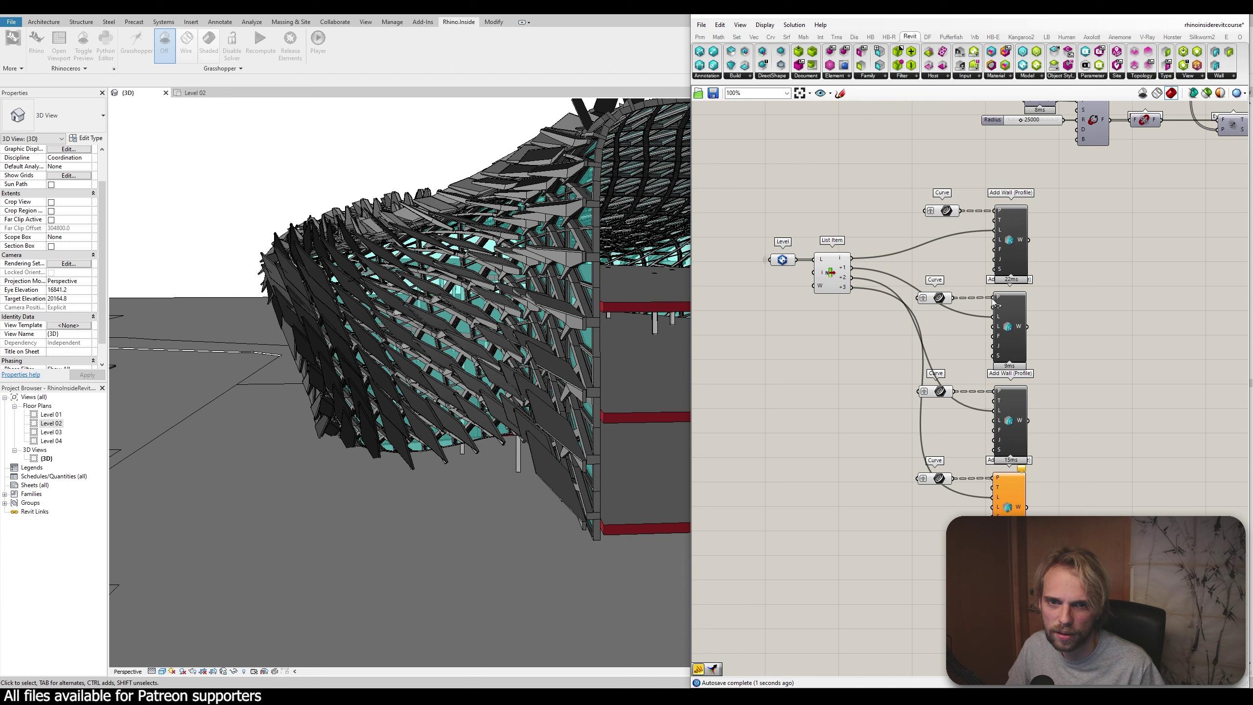
mouse_move(995, 297)
left_mouse_down()
mouse_move(960, 299)
mouse_move(995, 299)
left_mouse_up()
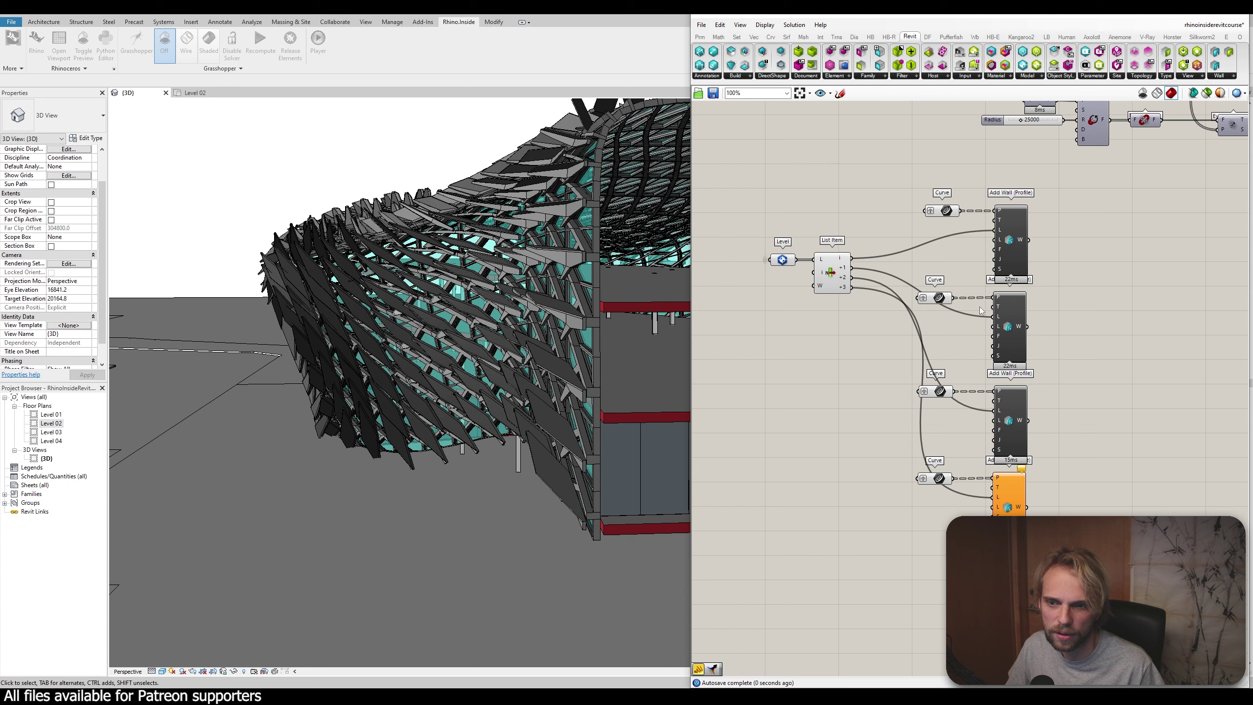
mouse_move(994, 392)
left_mouse_down()
mouse_move(959, 395)
mouse_move(995, 391)
left_mouse_up()
mouse_move(993, 477)
left_mouse_down()
mouse_move(950, 485)
mouse_move(993, 478)
left_mouse_up()
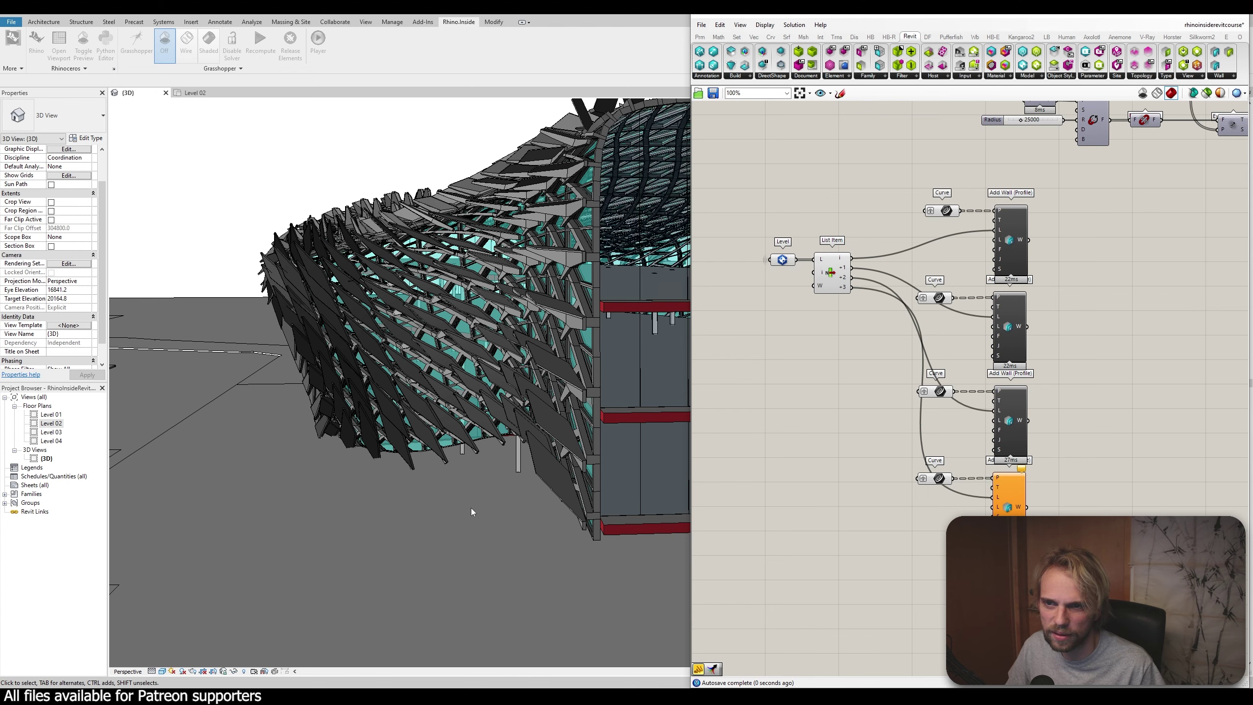
middle_click_drag(471, 507, 505, 481, "shift")
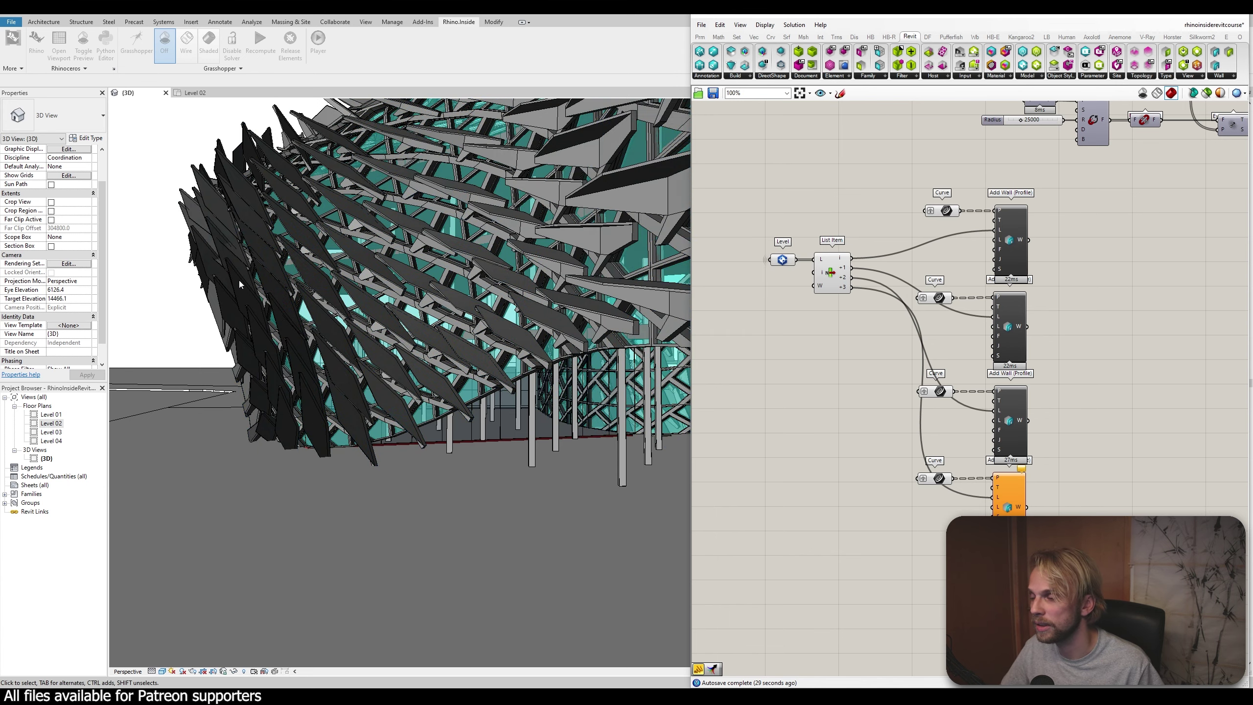
Move the fourth Add Wall (Profile) component slightly down and examine the bake, delete and release options of its Walls output
scroll(849, 494, "up", 5)
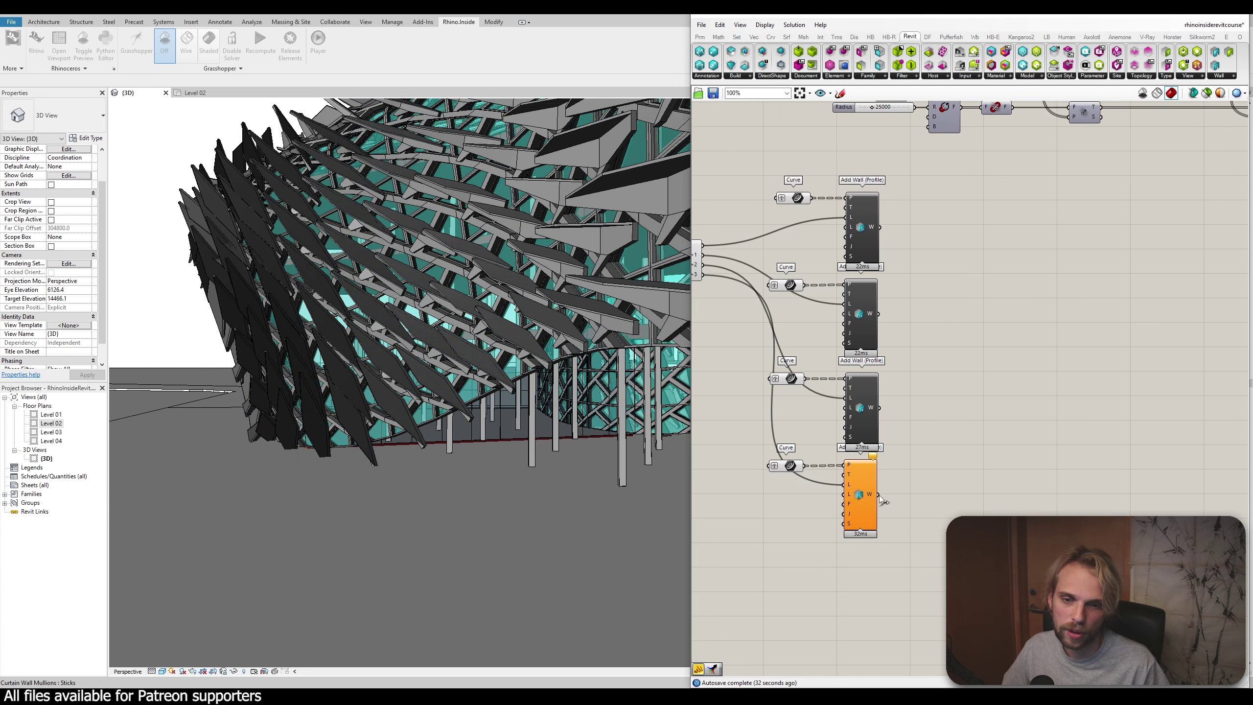
left_click(848, 494)
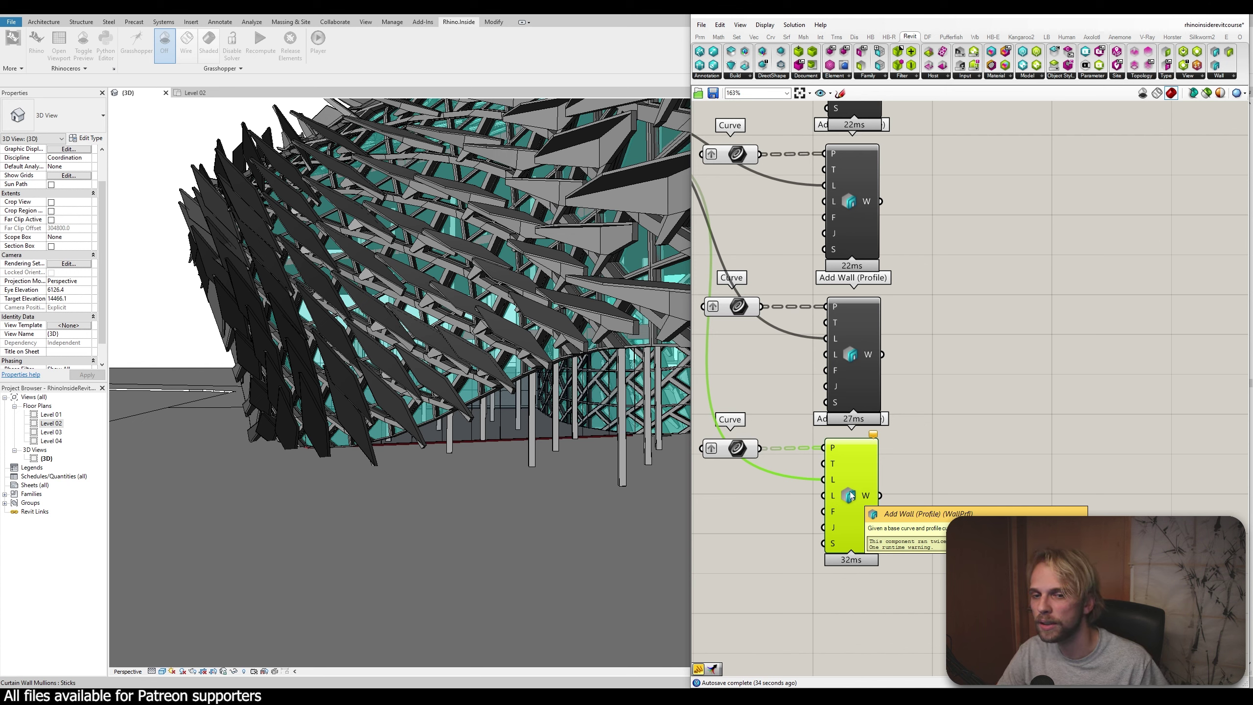
left_click_drag(850, 484, 859, 510)
right_click(859, 509)
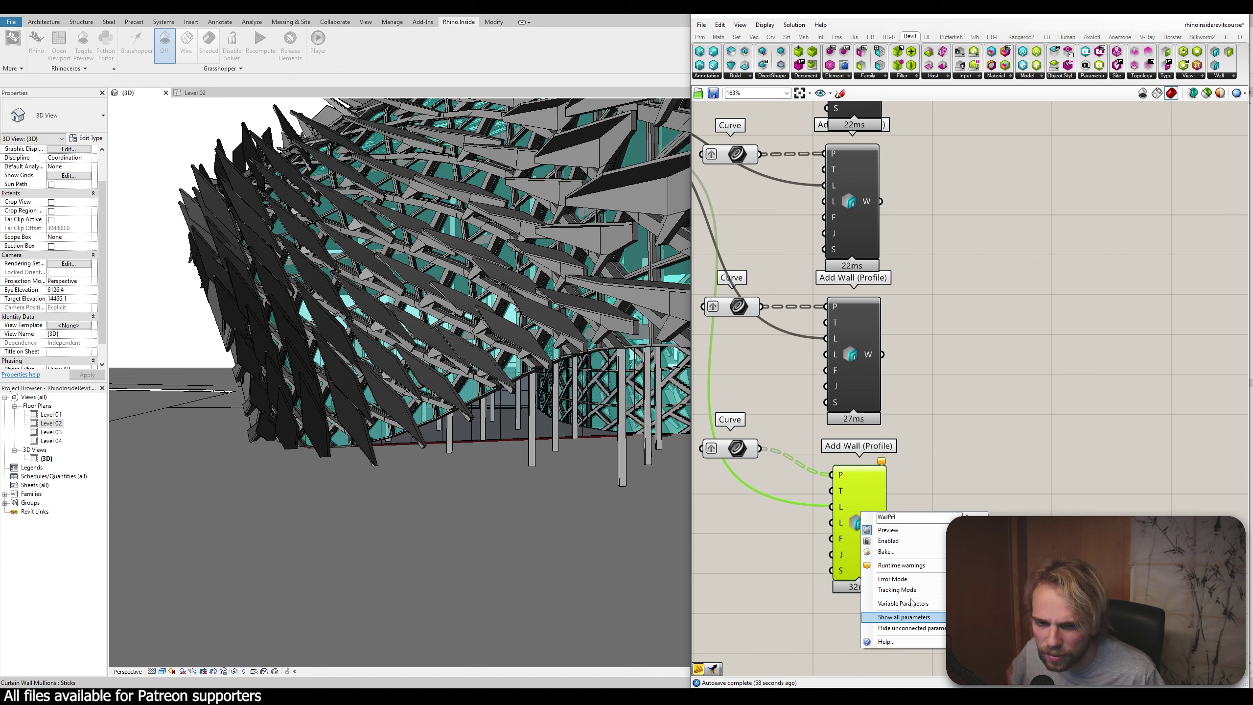
left_click(917, 580)
right_click(869, 526)
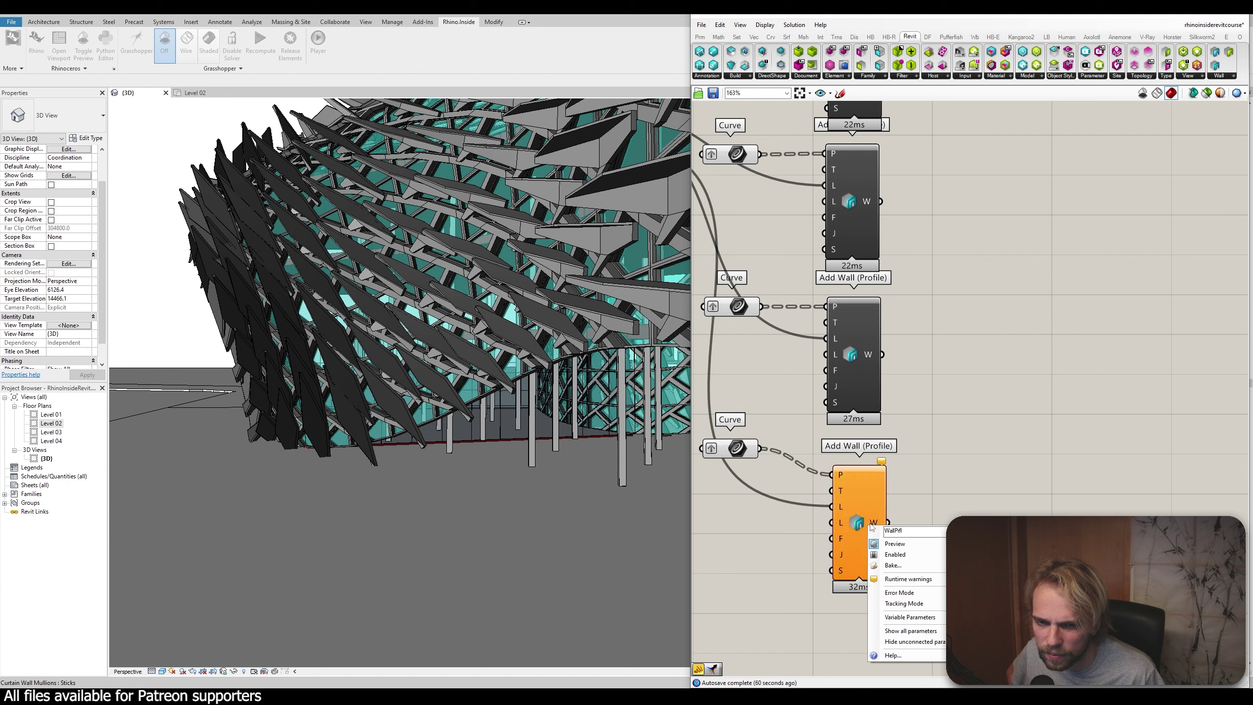
right_click(874, 523)
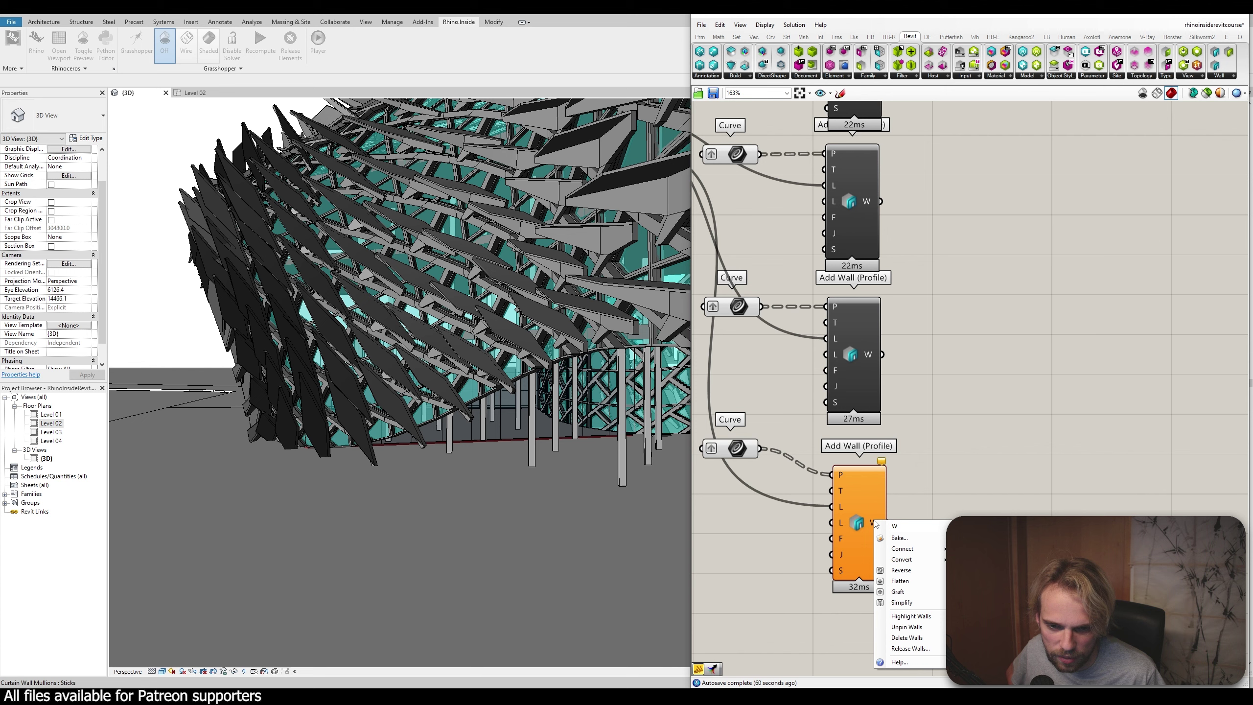
left_click(880, 507)
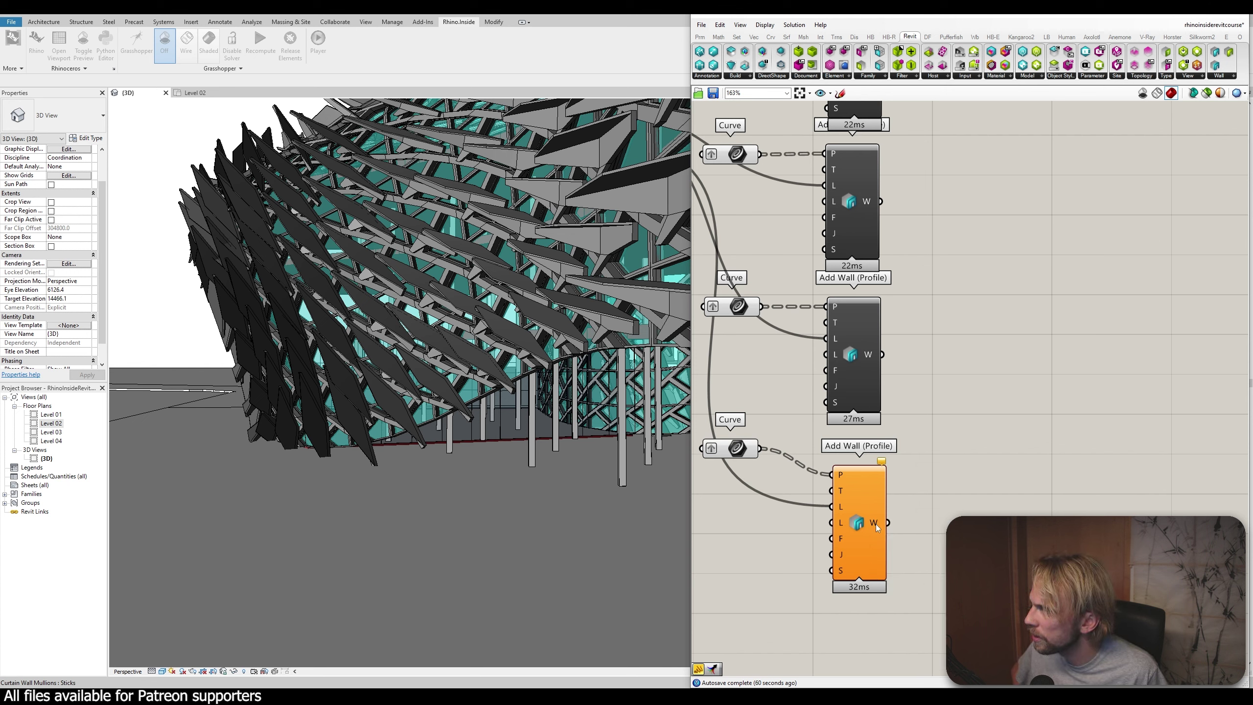
right_click(879, 526)
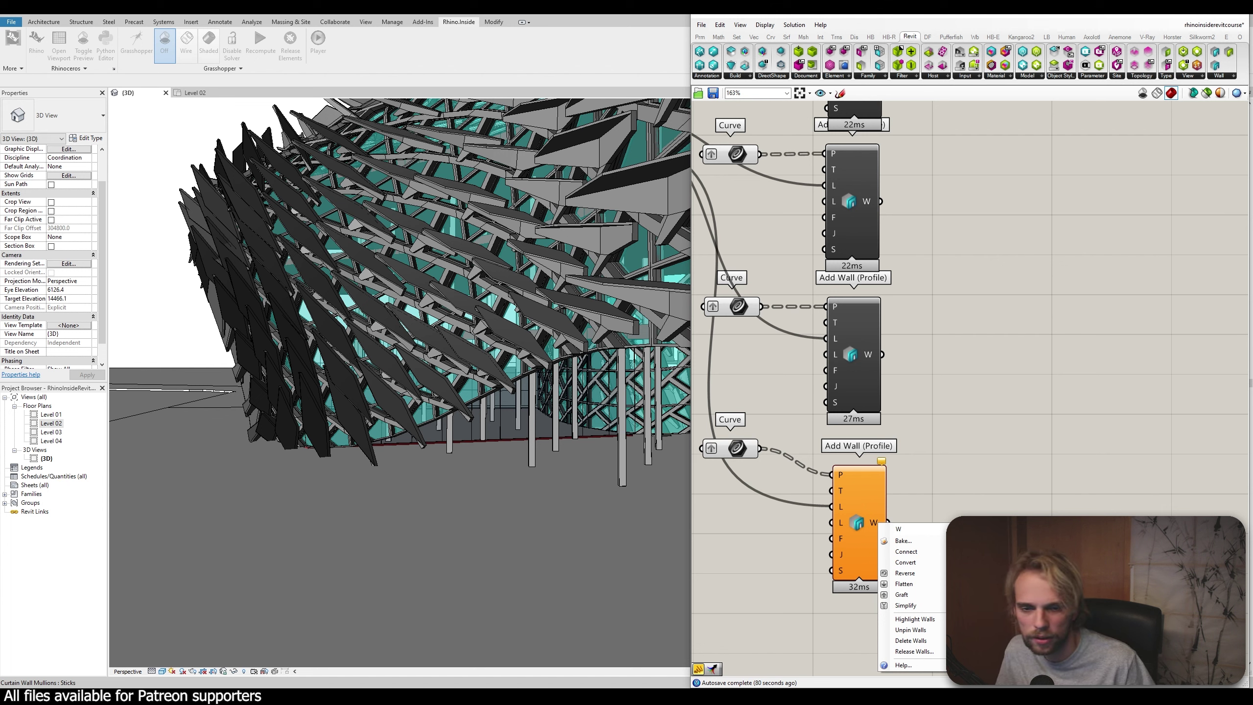
key("Escape")
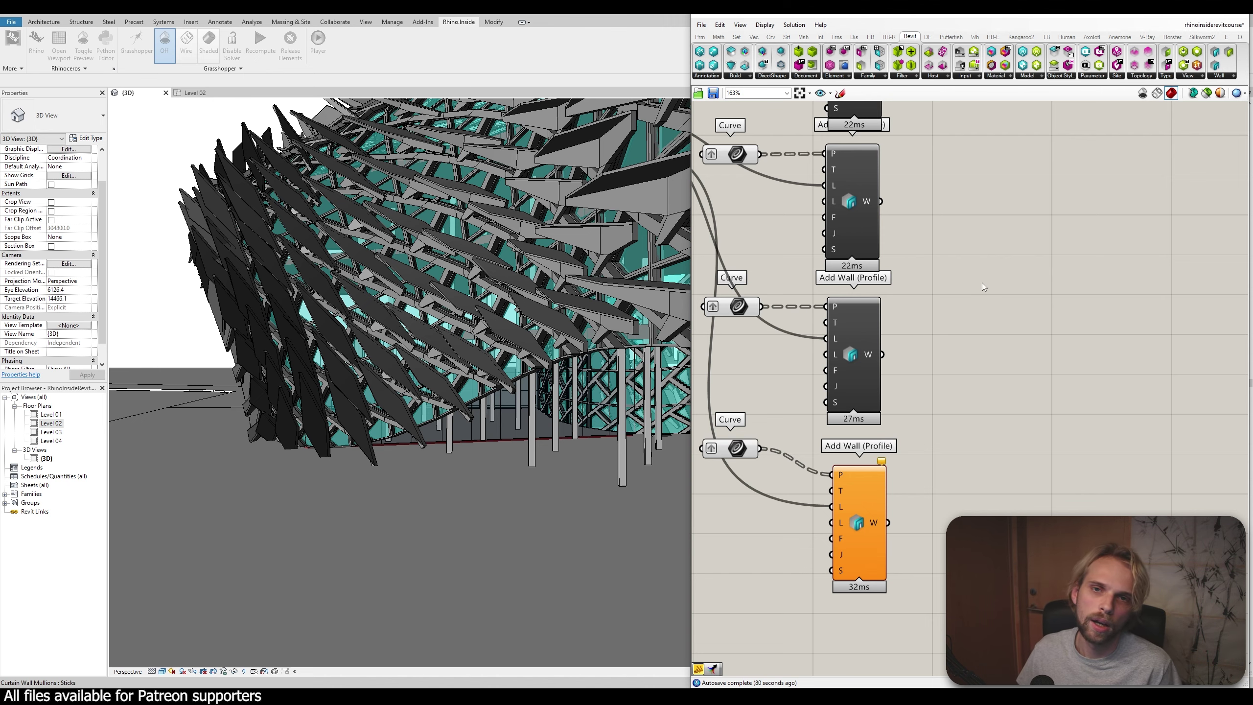
Save the Grasshopper definition and clear its window off the Revit 3D view
scroll(982, 283, "down", 5)
key("ctrl+s")
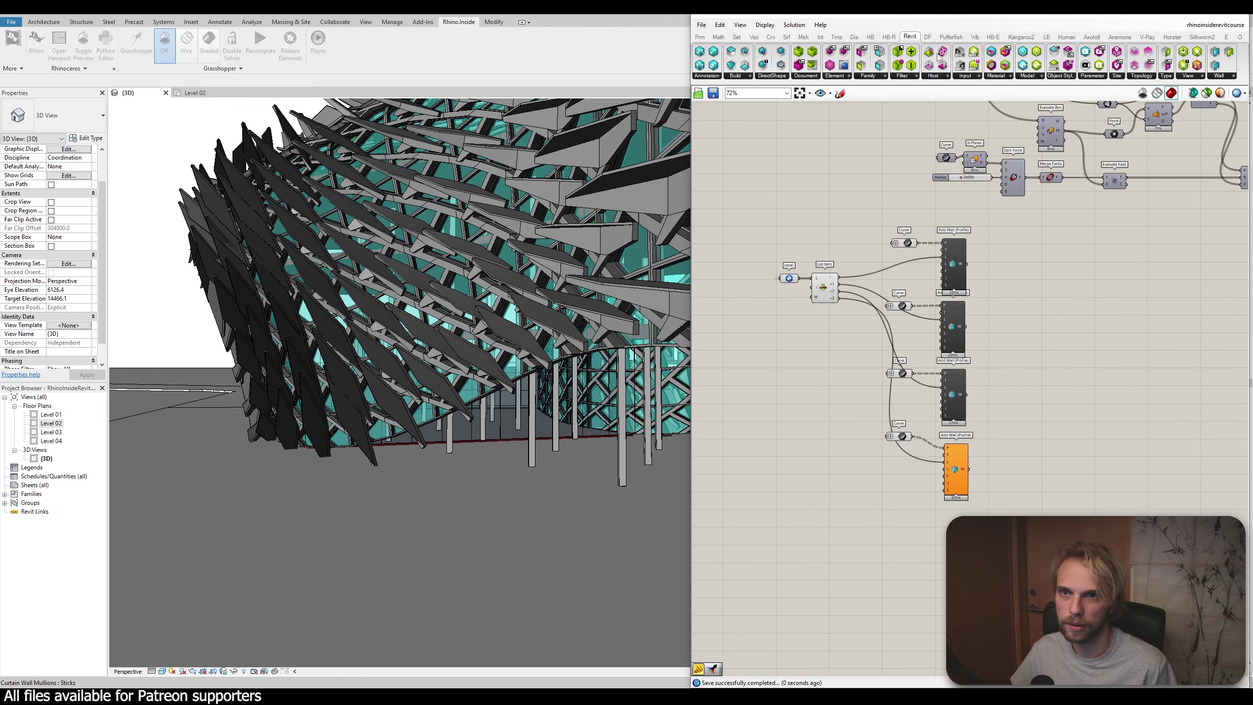
left_click(1196, 18)
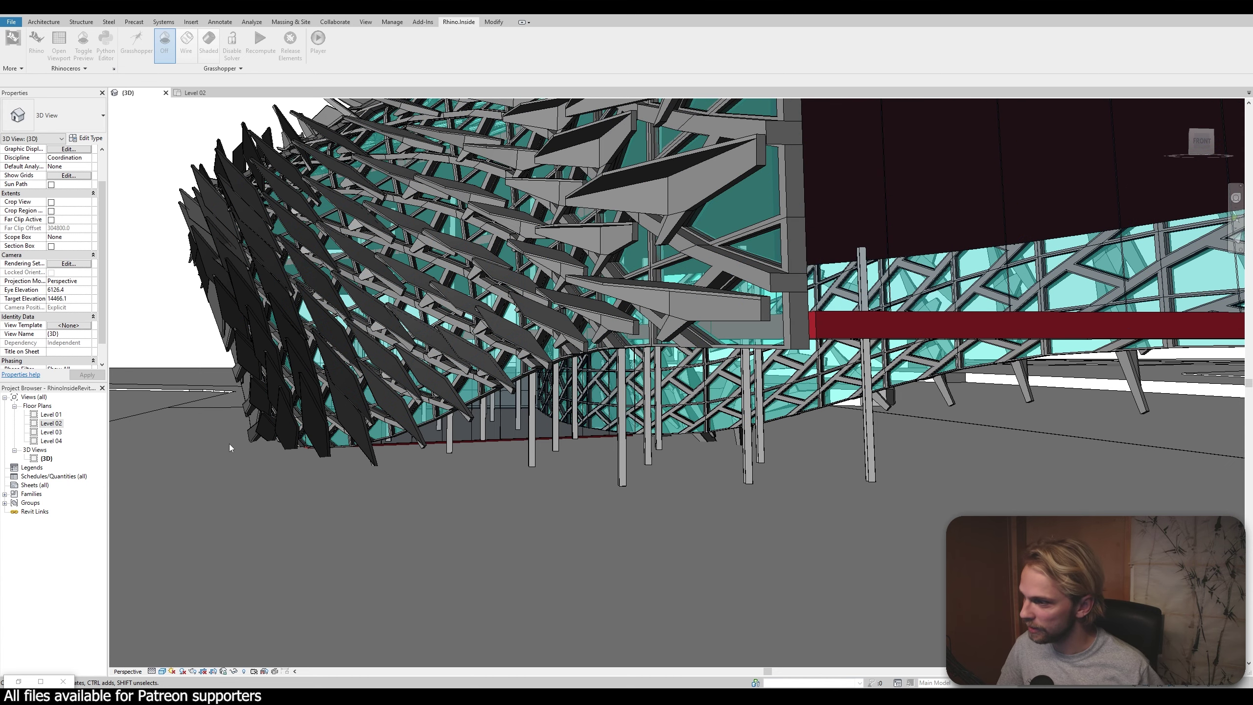
Open the Level 01 floor plan and duplicate the view
left_click(74, 463)
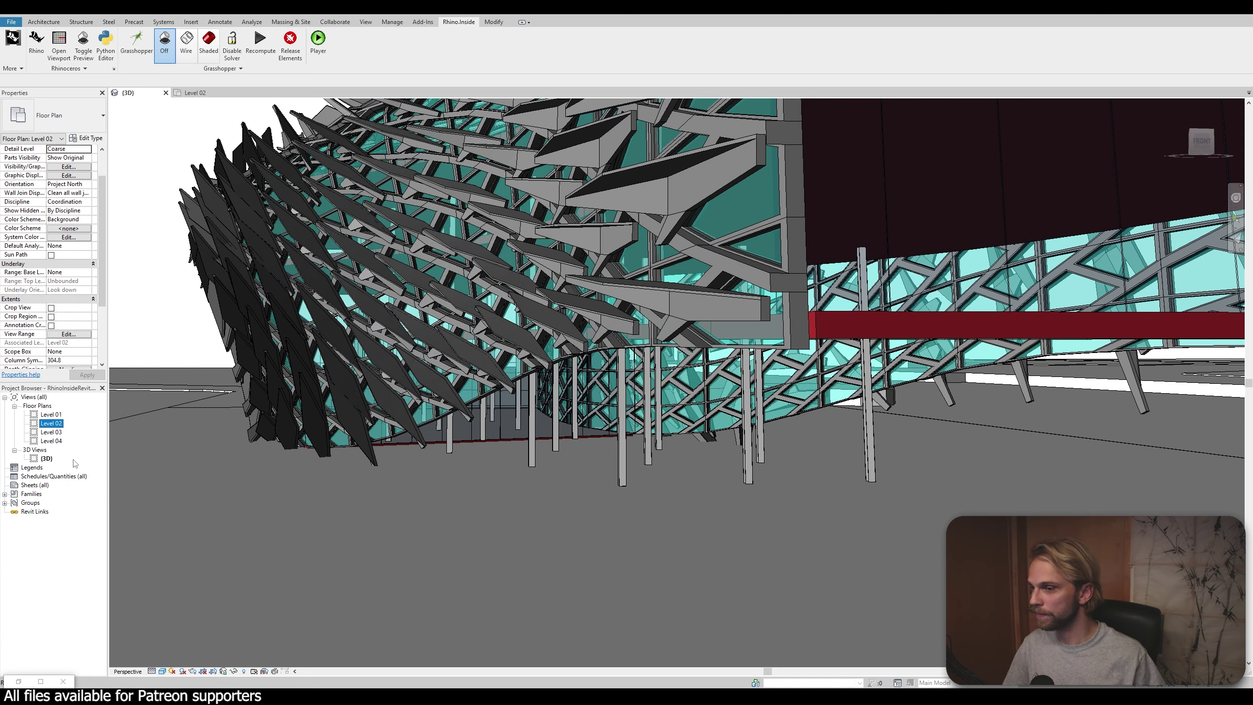
double_click(45, 415)
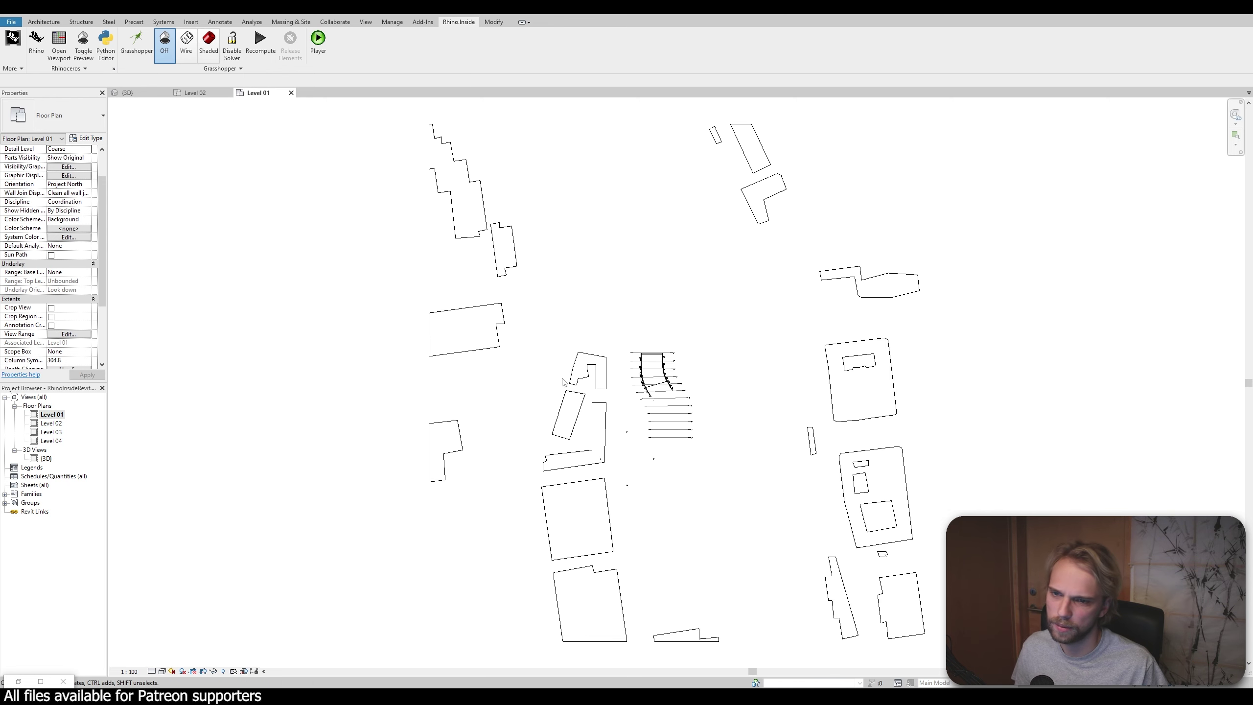
right_click(59, 416)
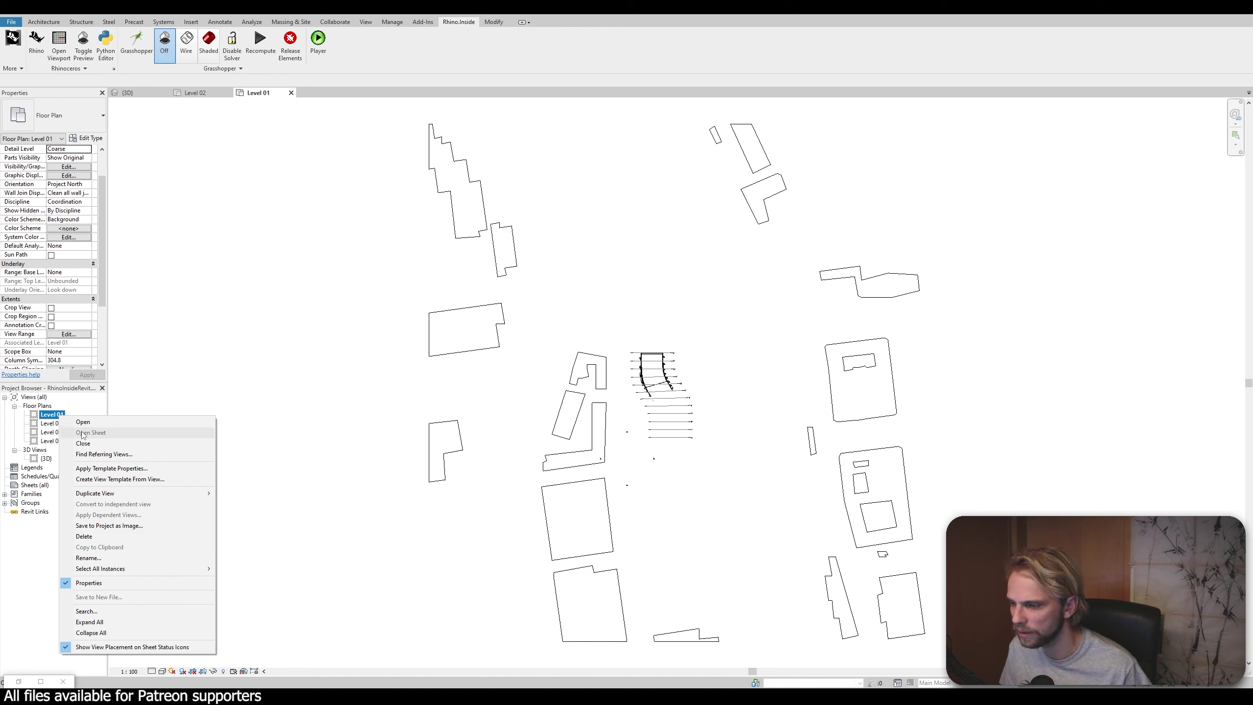
mouse_move(114, 496)
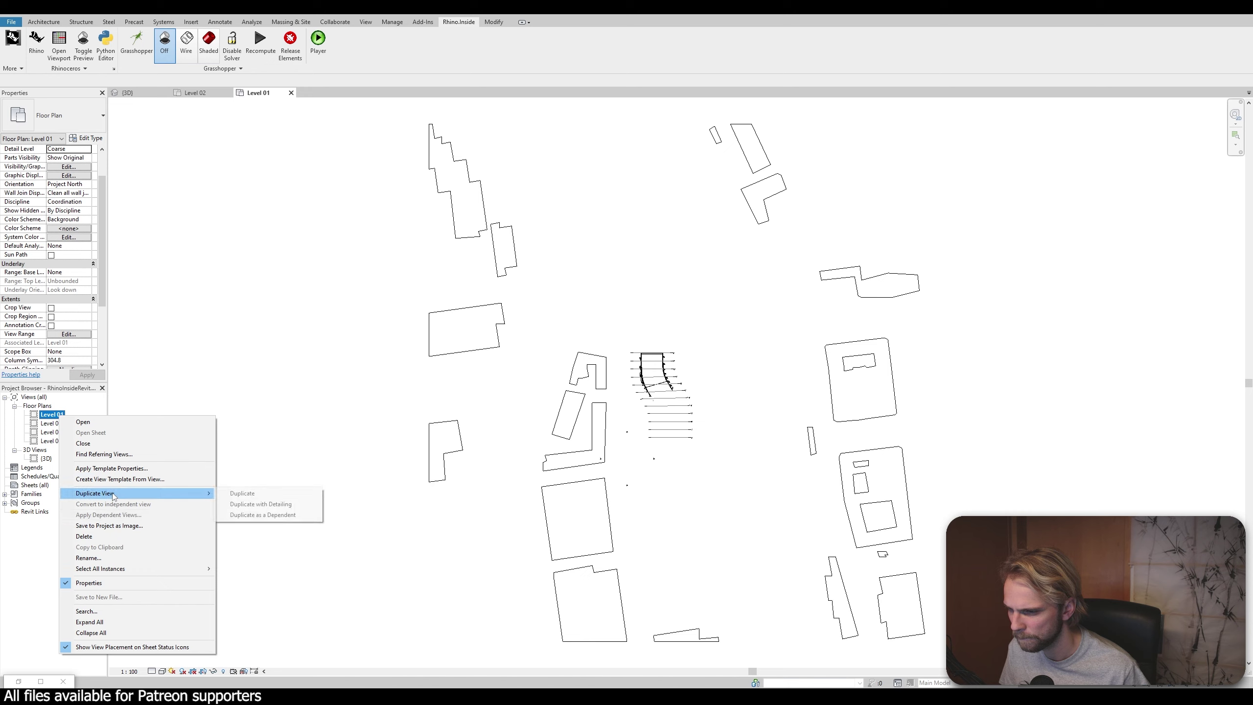
left_click(264, 497)
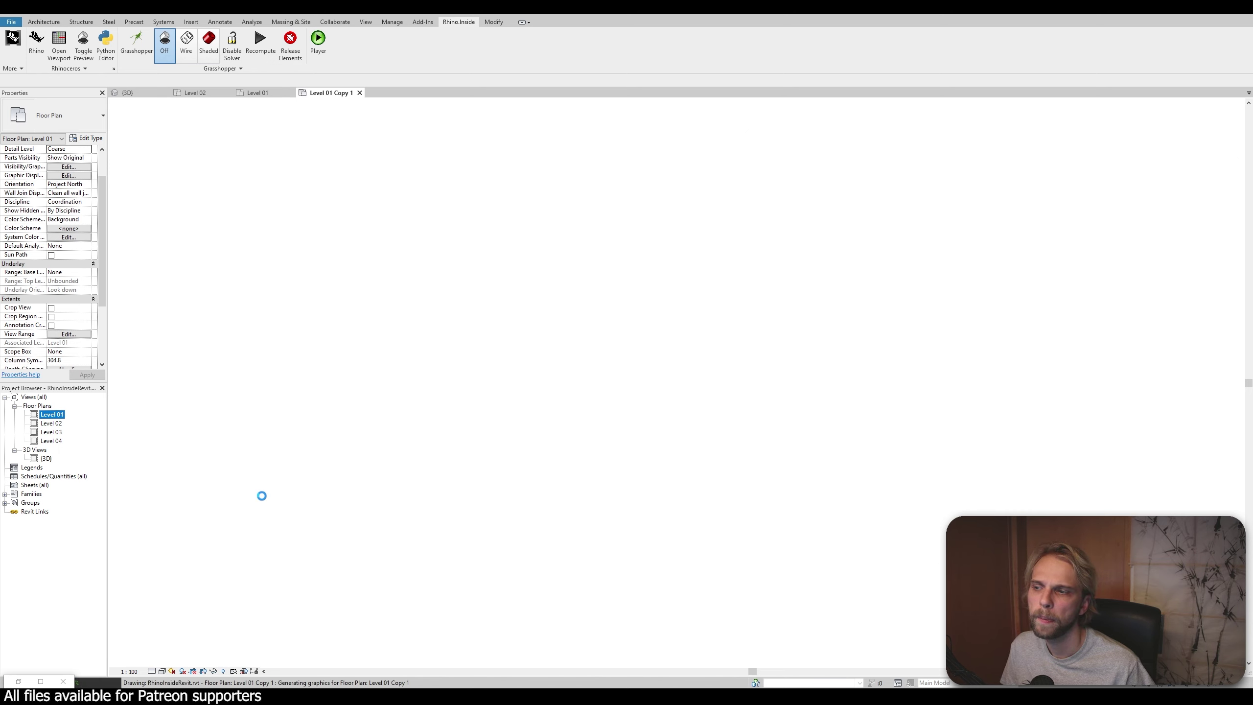
Rename the duplicated Level 01 floor plan as Site
left_click(58, 424)
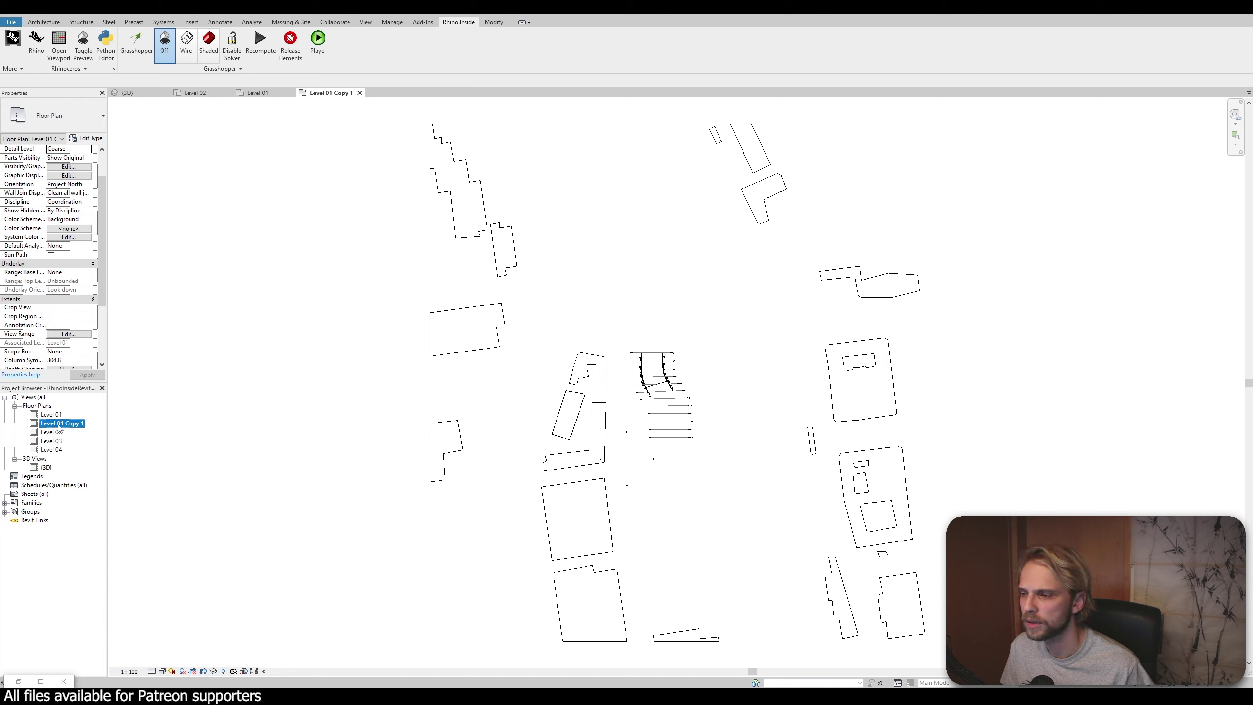
right_click(59, 425)
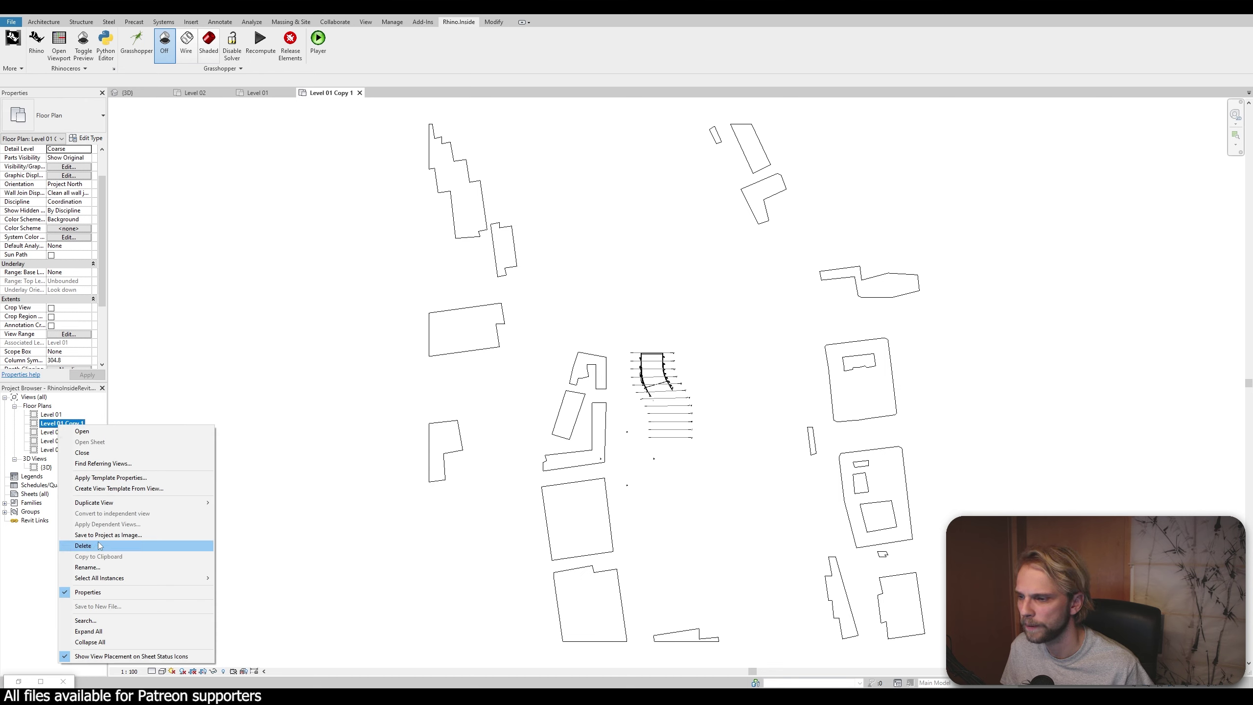
left_click(99, 567)
type("Site")
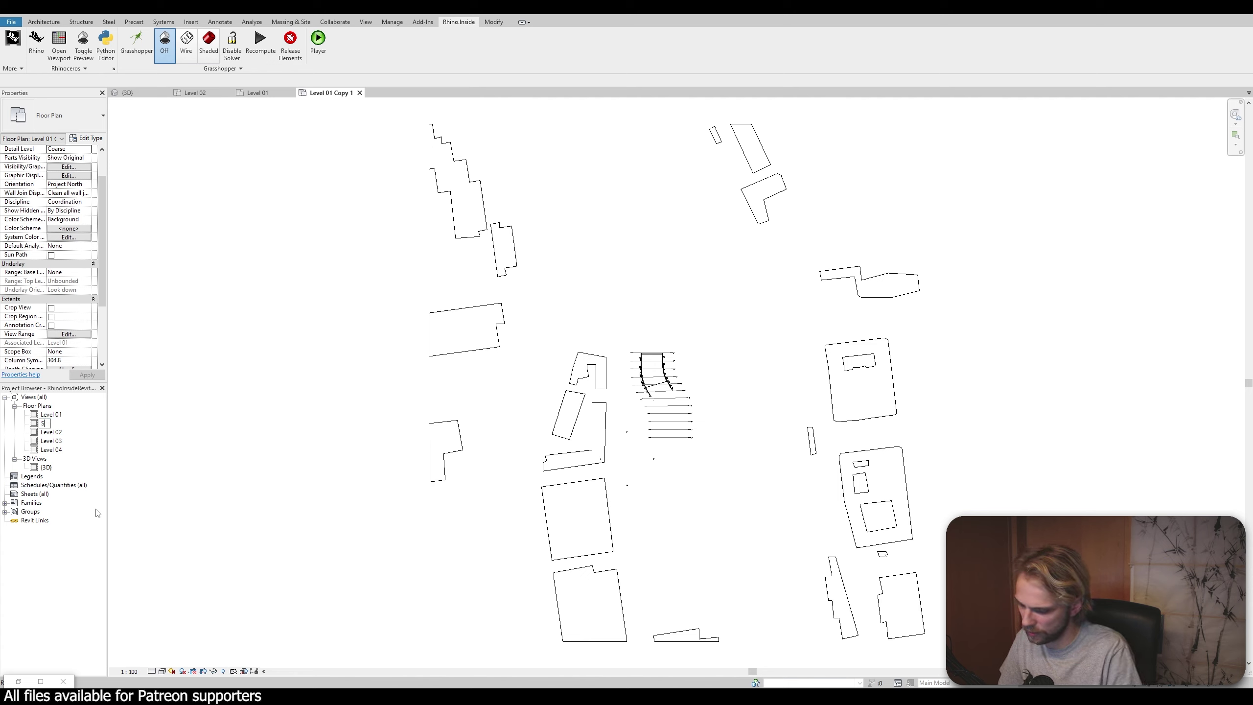
key("Return")
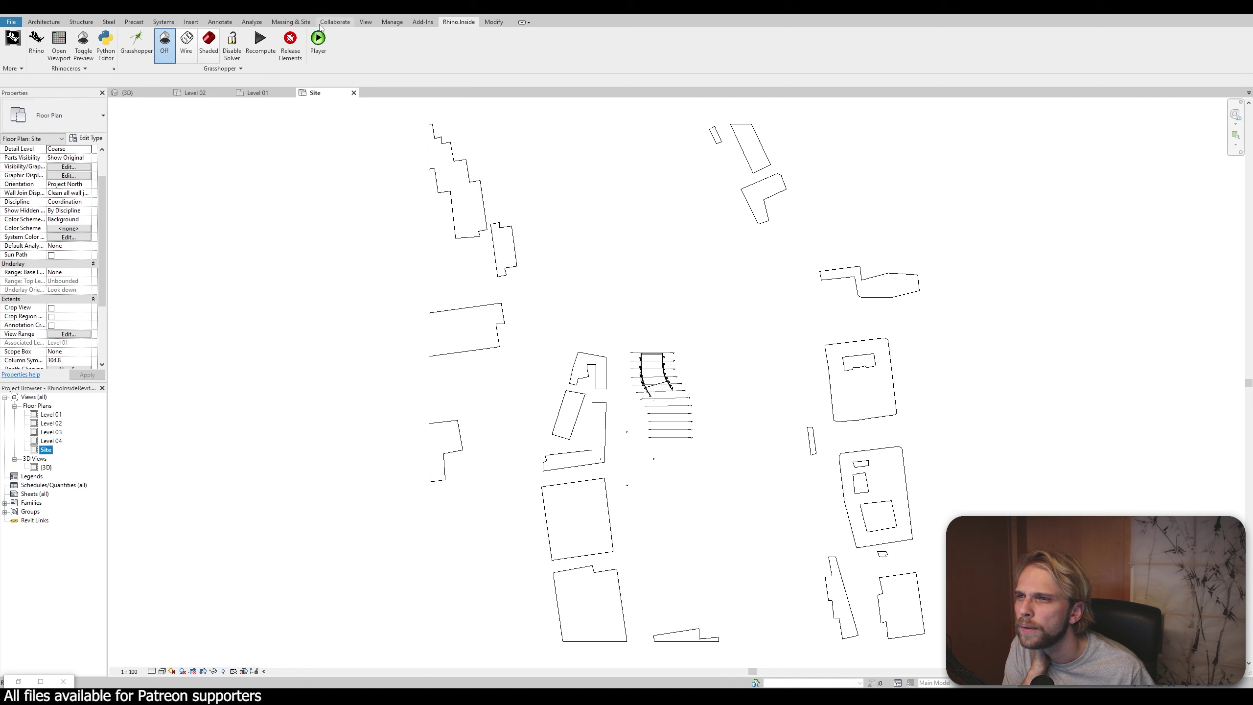
left_click(365, 22)
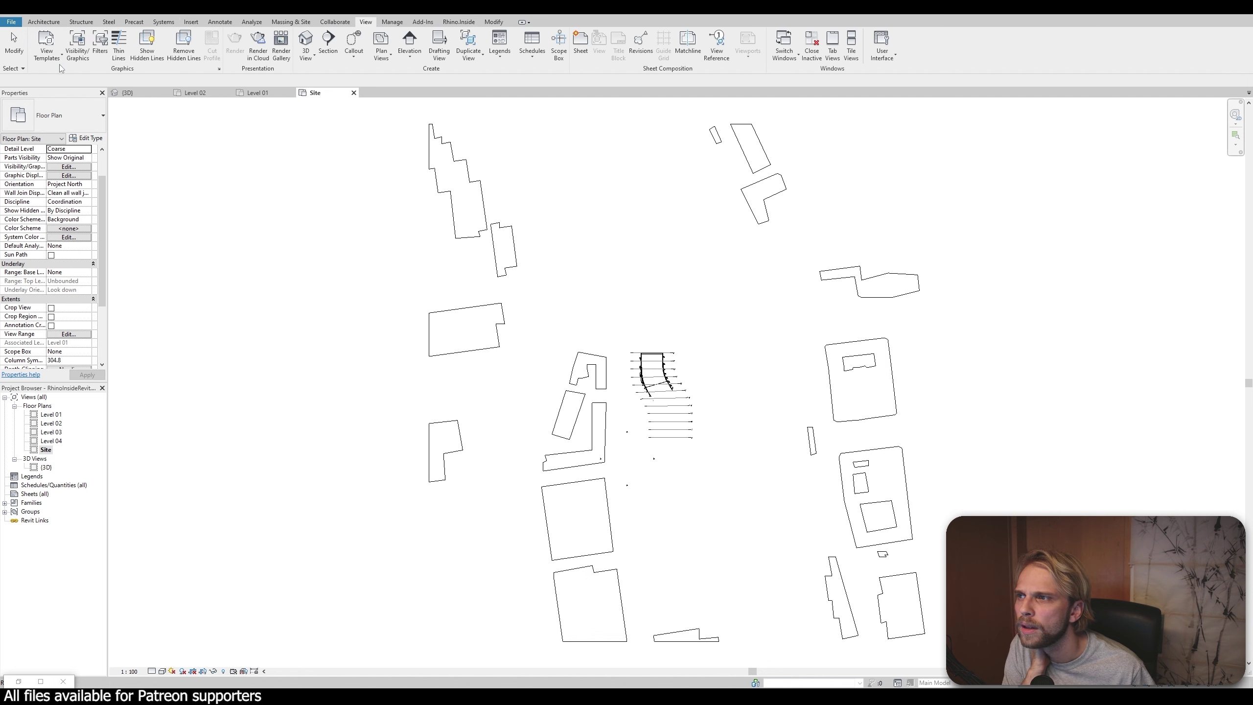
left_click(47, 47)
left_click(79, 115)
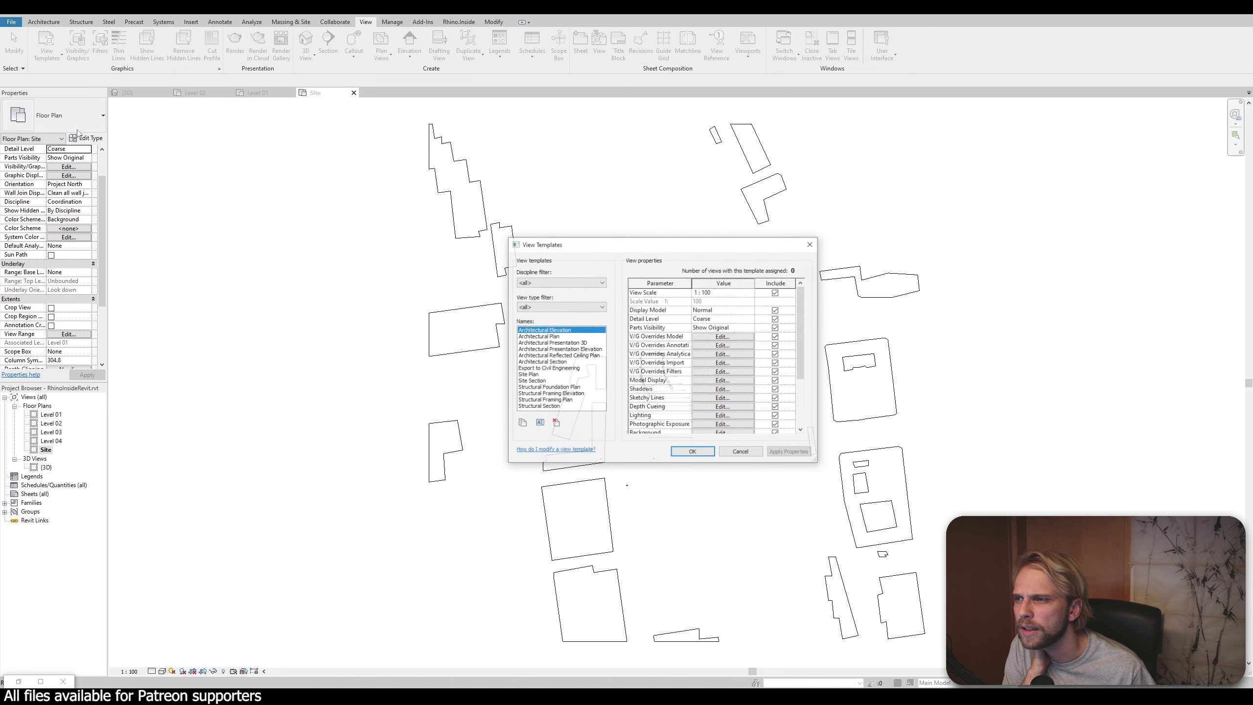
left_click(742, 452)
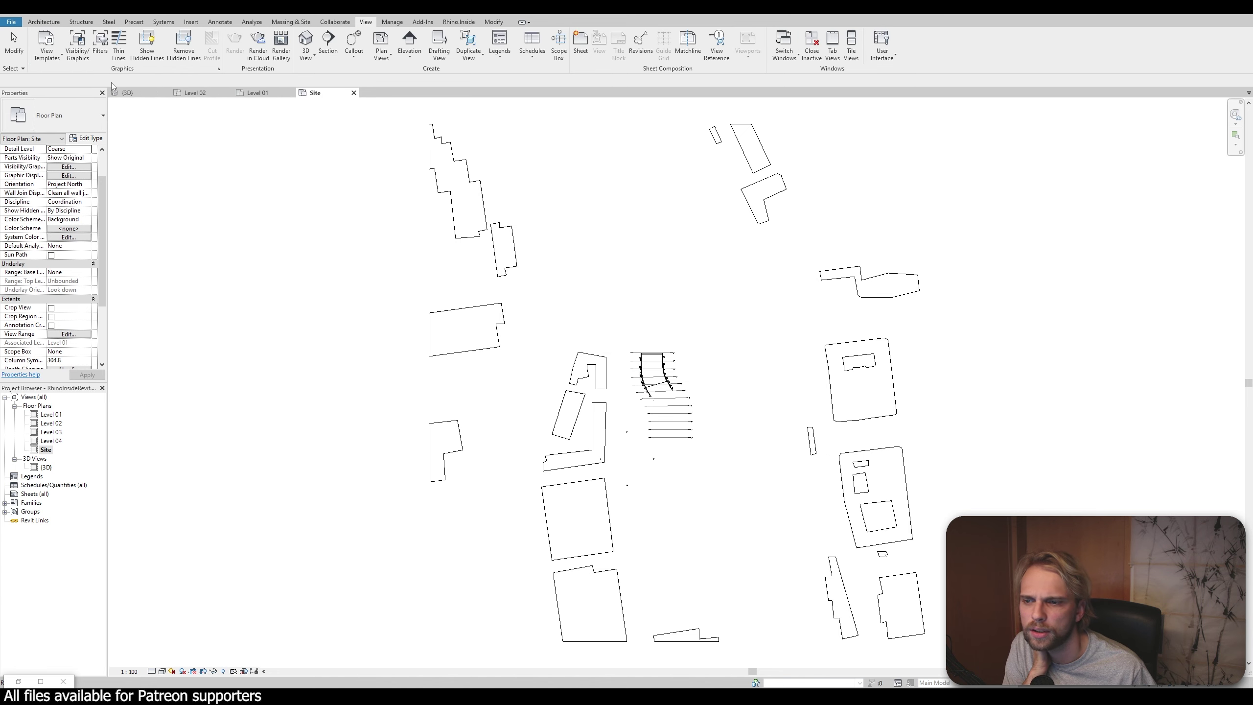
Apply the properties of the Site Plan view template to the Site floor plan
left_click(46, 45)
left_click(51, 74)
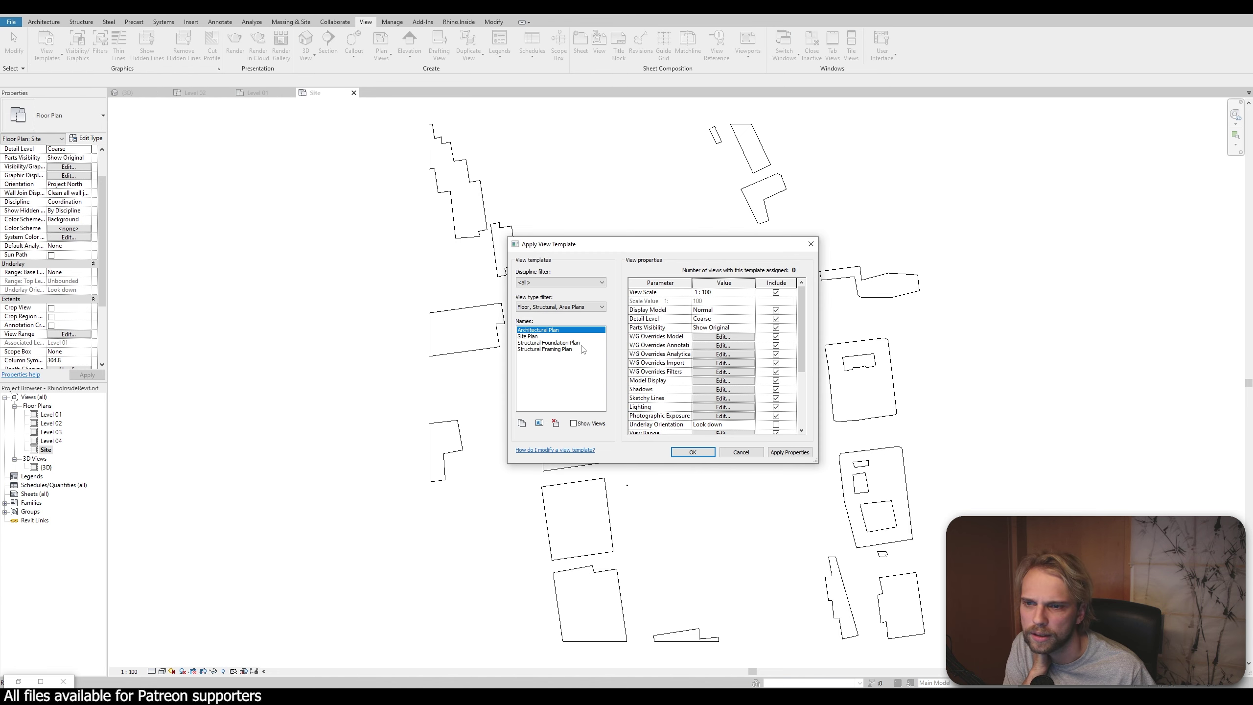
left_click(525, 336)
left_click(693, 452)
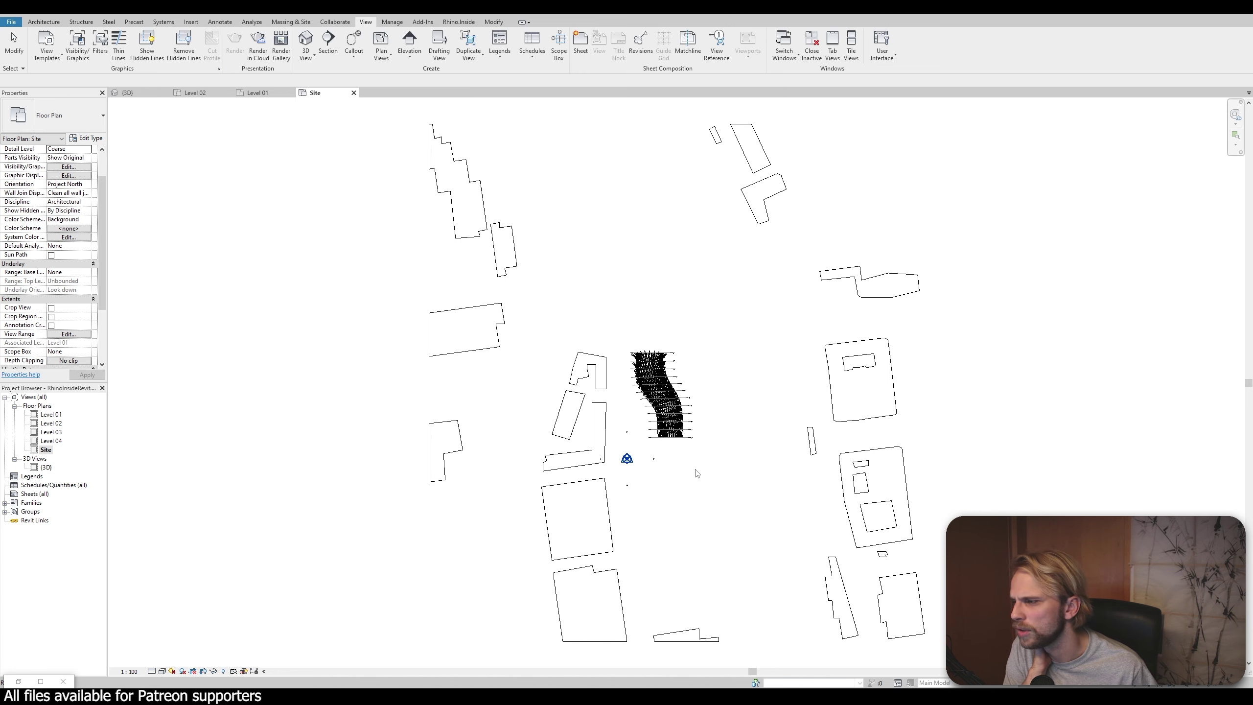
scroll(651, 410, "up", 5)
scroll(572, 340, "up", 3)
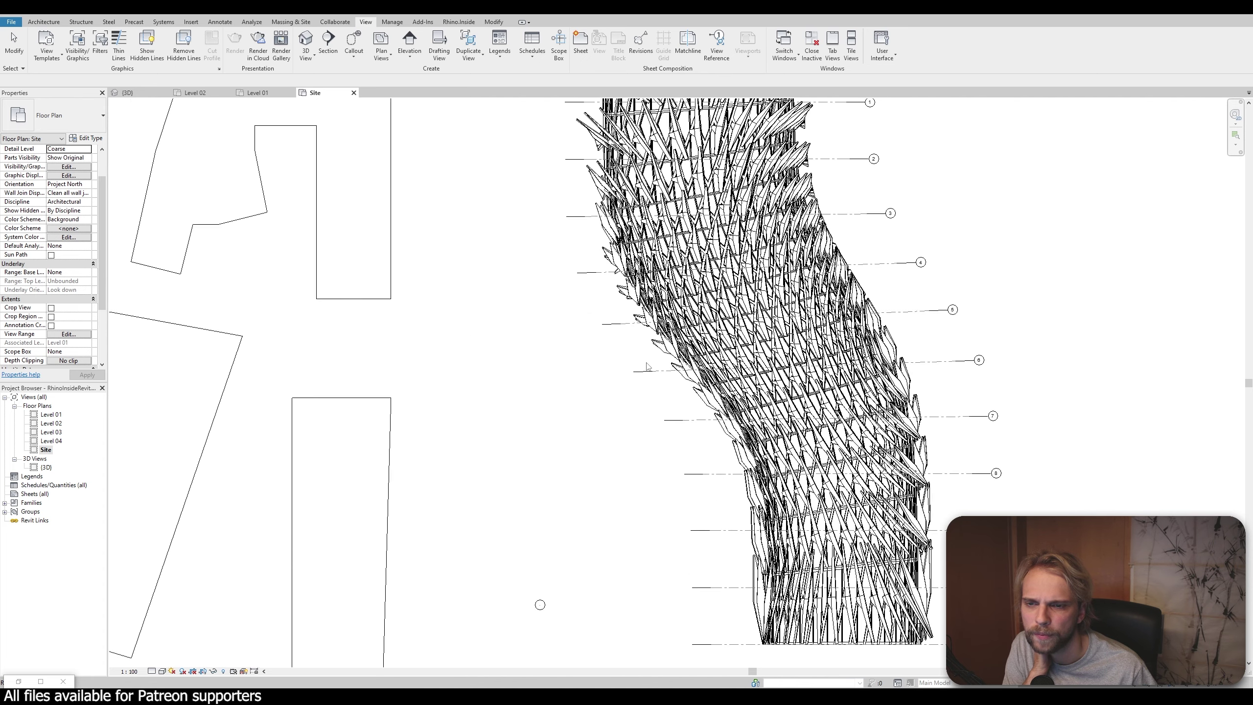
scroll(510, 376, "down", 2)
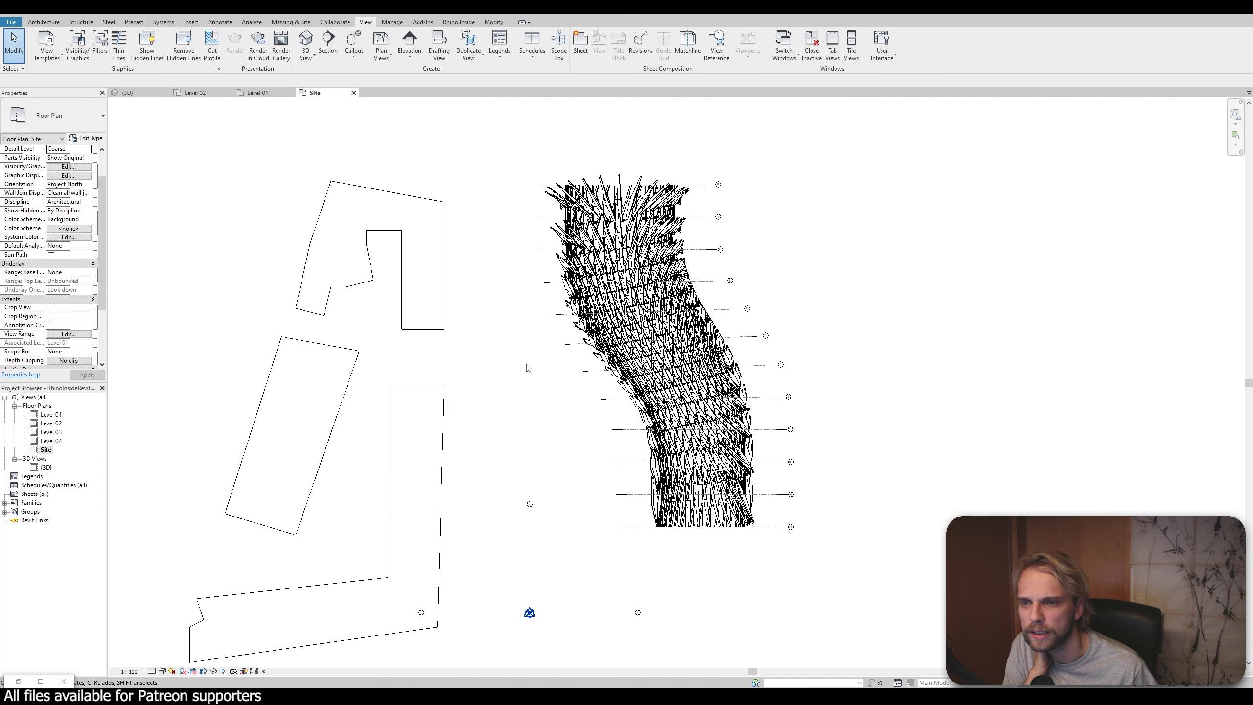
Draw a Building Section line lengthwise through the curved building on the Site plan, beginning and ending just beyond its two ends
right_click(463, 353)
left_click(488, 332)
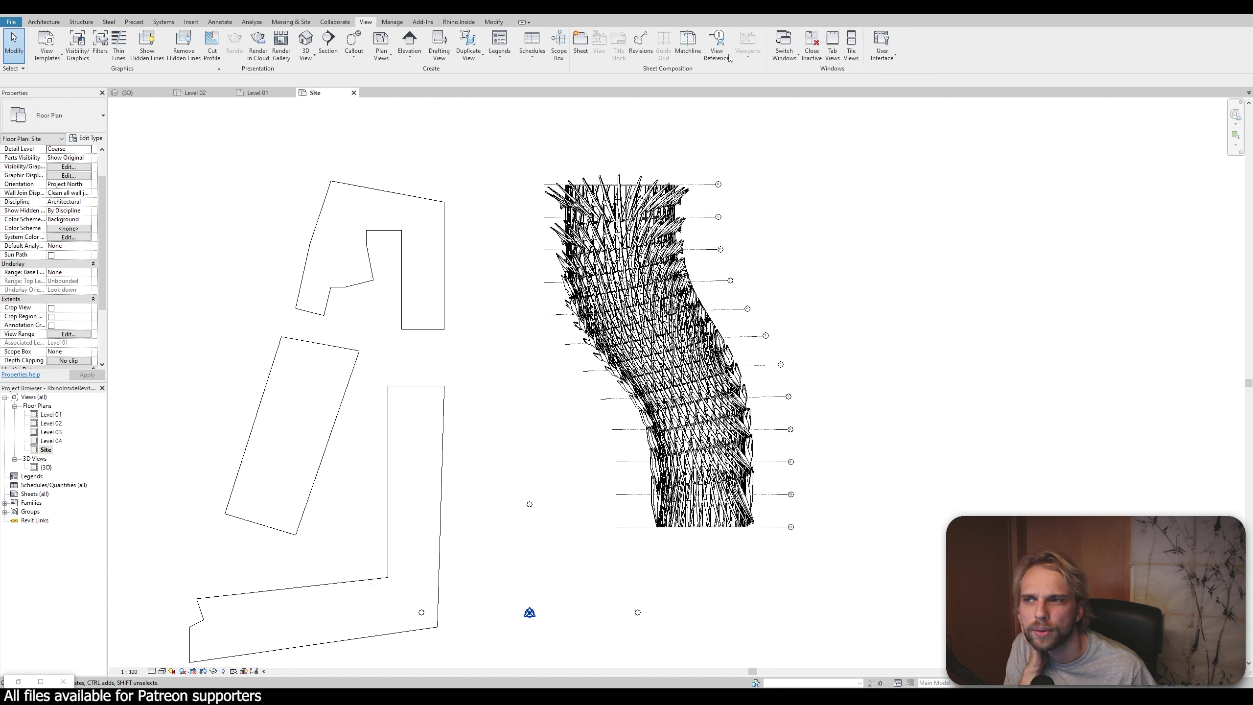
left_click(327, 42)
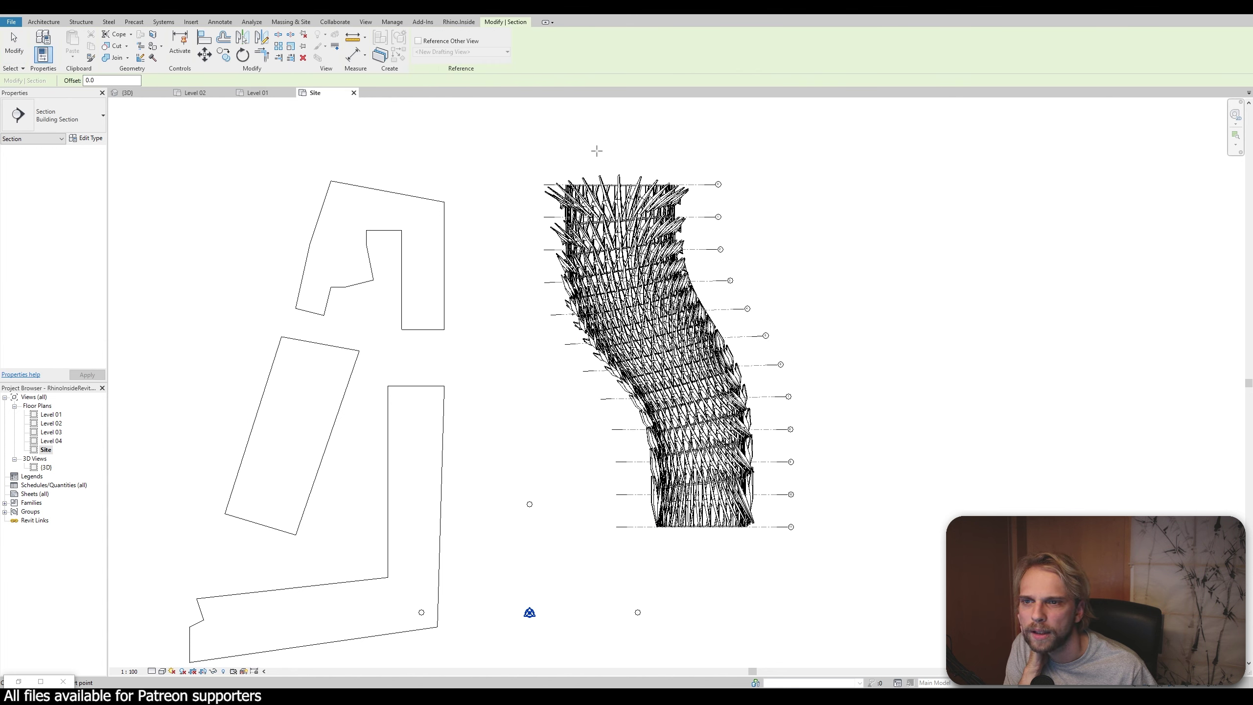
left_click(658, 138)
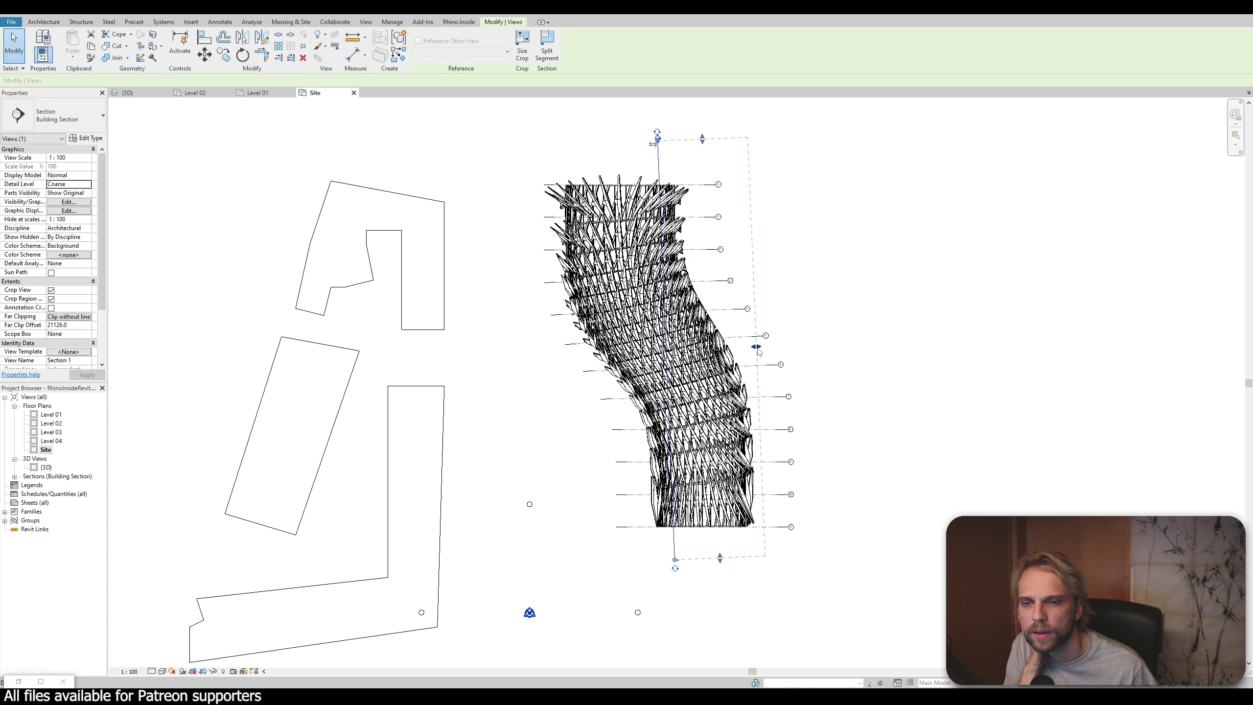
Extend the section's far clip to about 286054 past the eastern buildings and widen its crop extents beyond both ends of the section line
left_click_drag(758, 350, 849, 351)
scroll(849, 367, "down", 5)
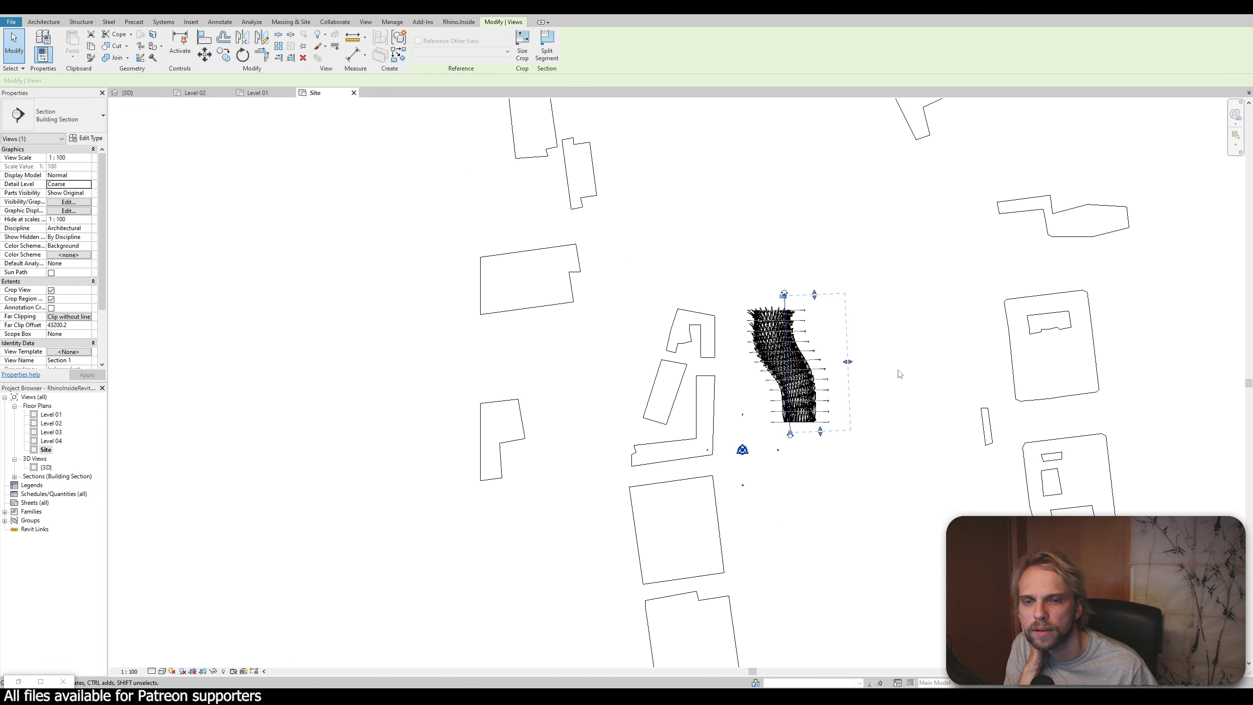
middle_click_drag(900, 373, 617, 352)
left_click_drag(565, 340, 904, 373)
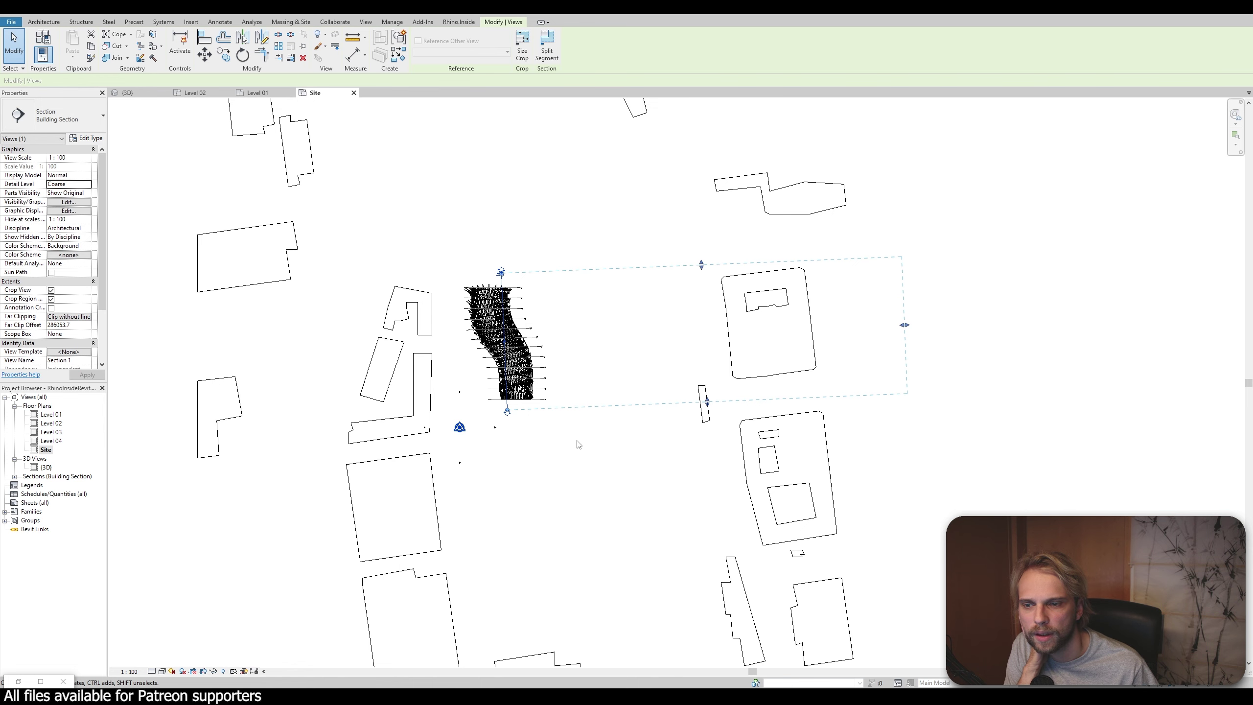
left_click_drag(709, 403, 708, 441)
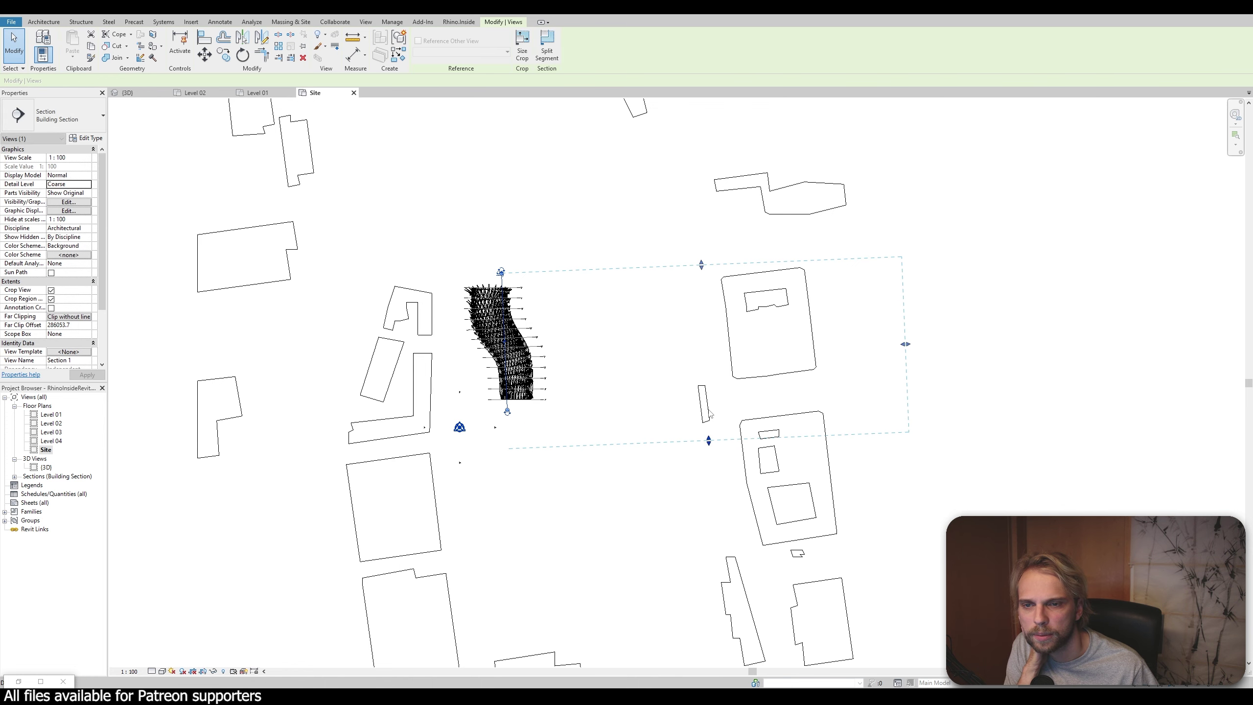
left_click_drag(701, 265, 703, 209)
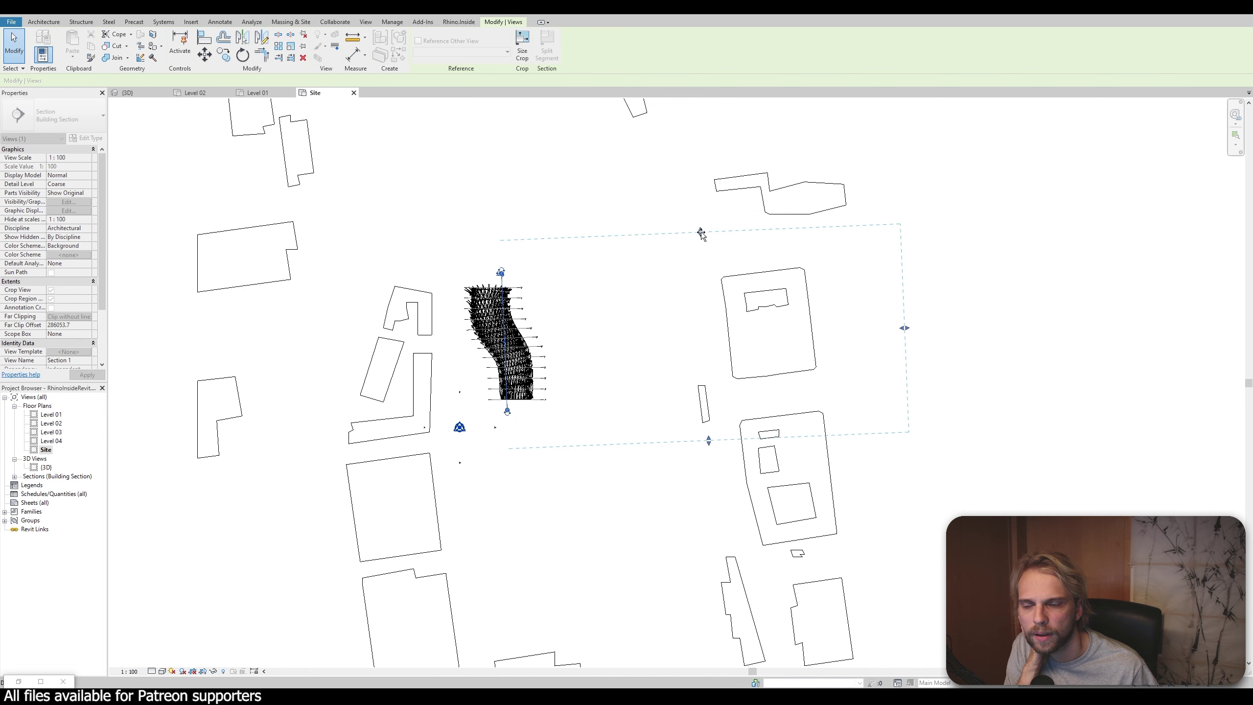
left_click(590, 350)
middle_click_drag(513, 340, 610, 313)
scroll(606, 274, "up", 2)
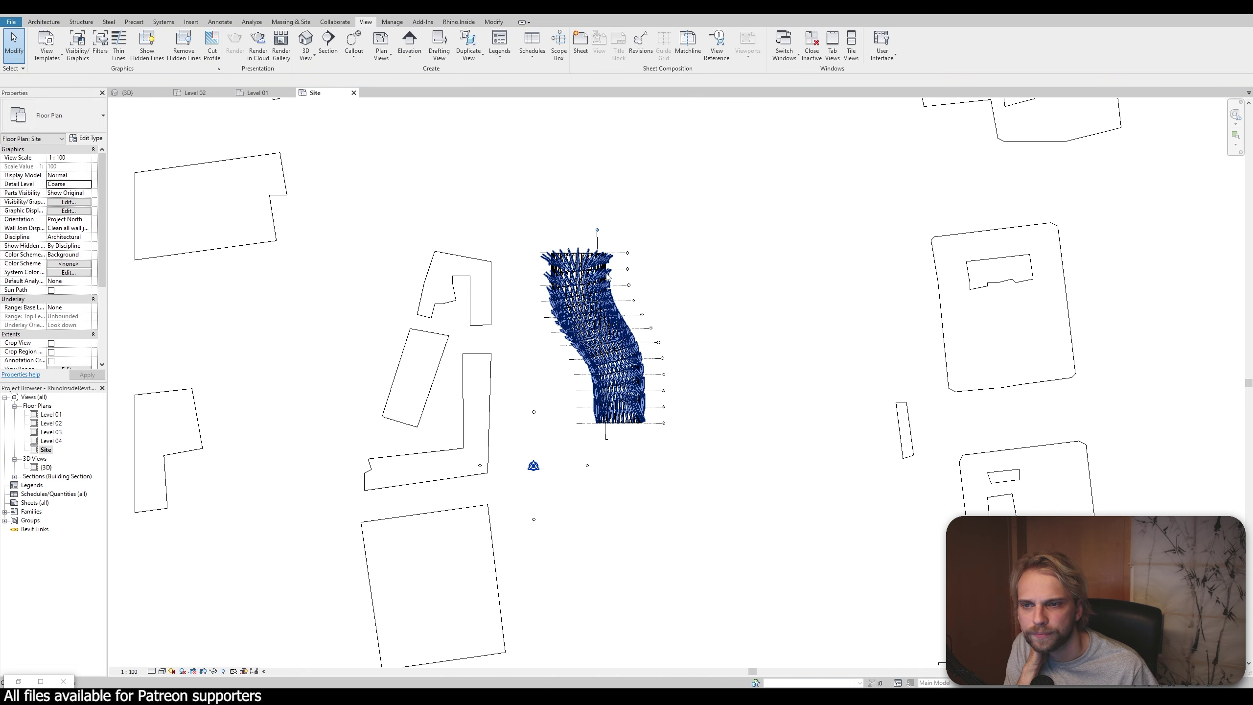
middle_click_drag(522, 151, 579, 359)
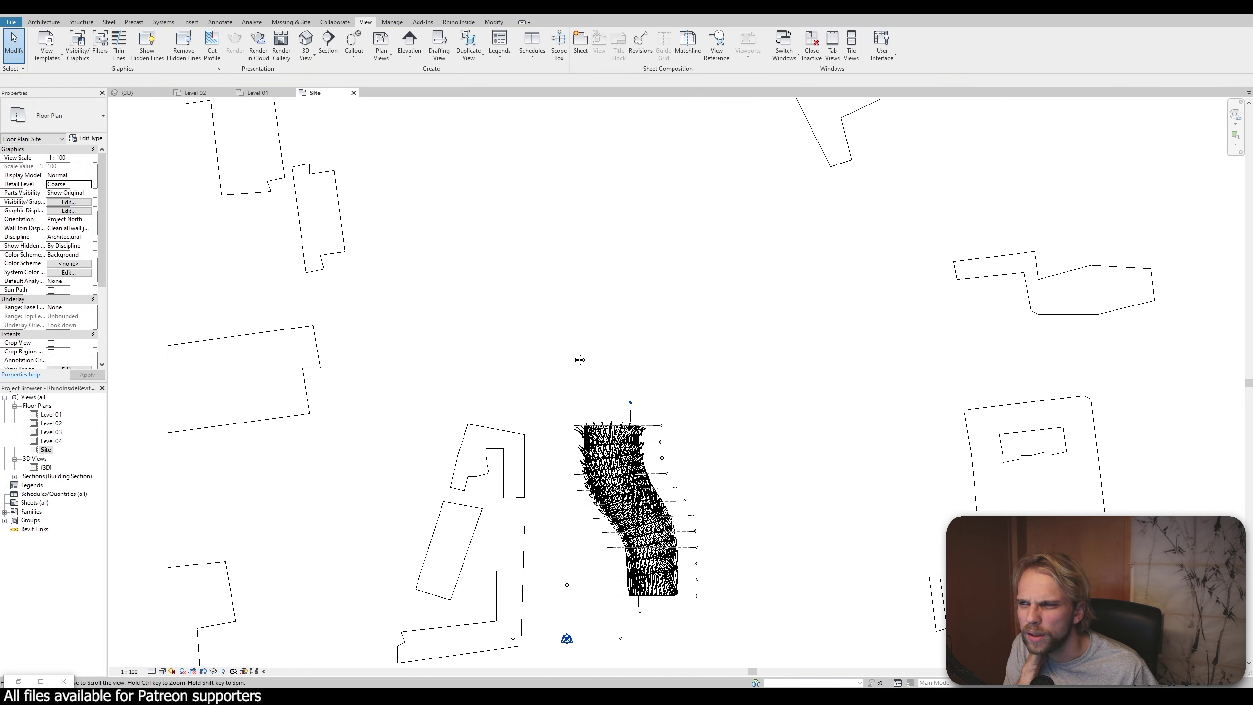
scroll(576, 364, "down", 8)
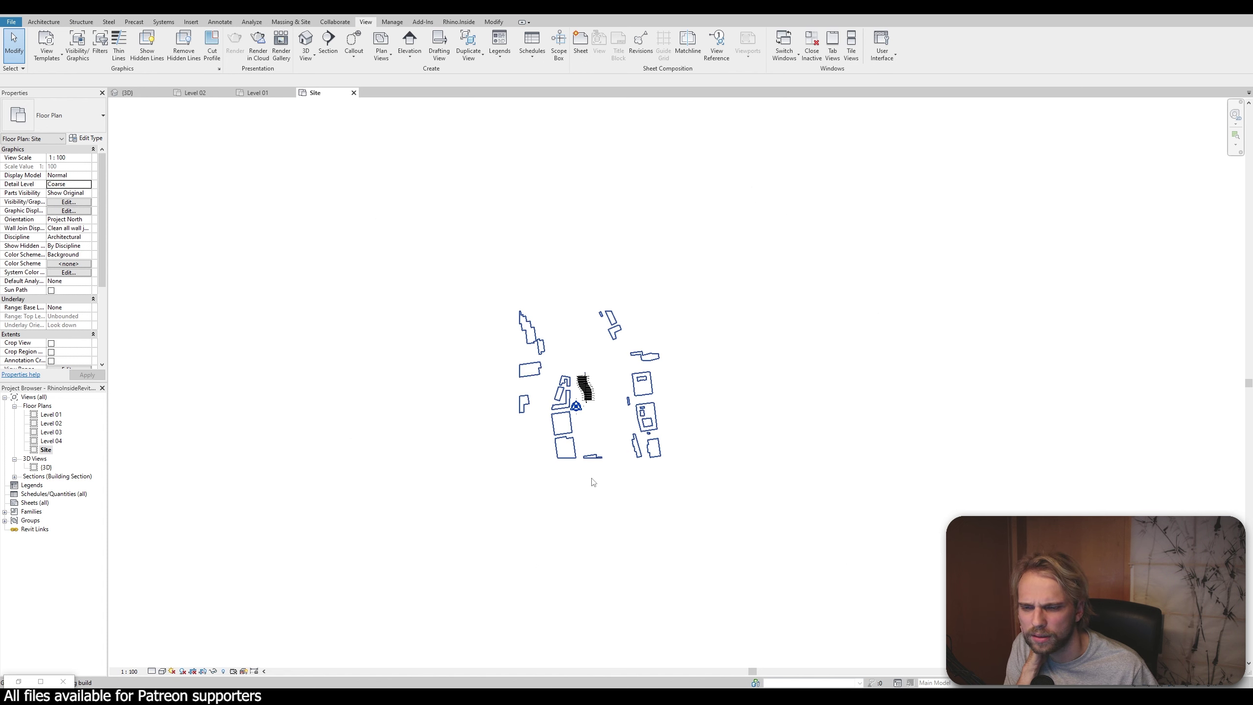
scroll(582, 476, "up", 3)
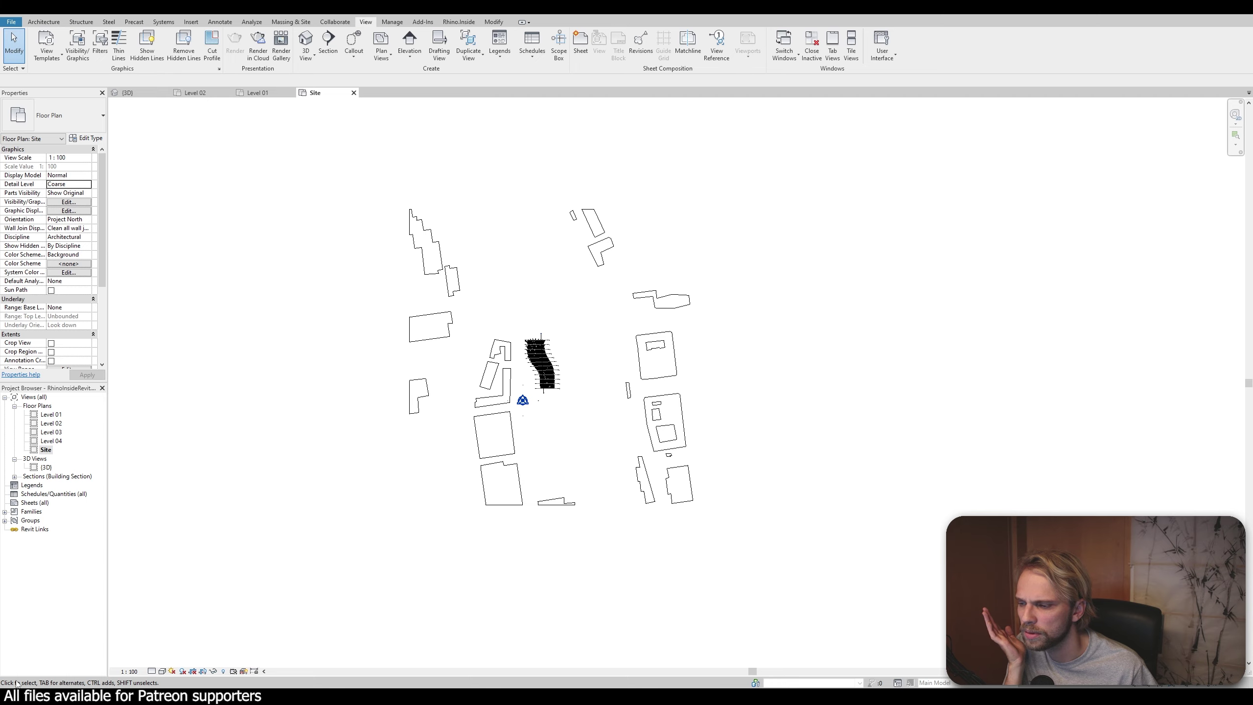
Switch to the Grasshopper definition and recompute the Add Geometry DirectShape component that creates the landscape
left_click(18, 681)
scroll(855, 229, "up", 8)
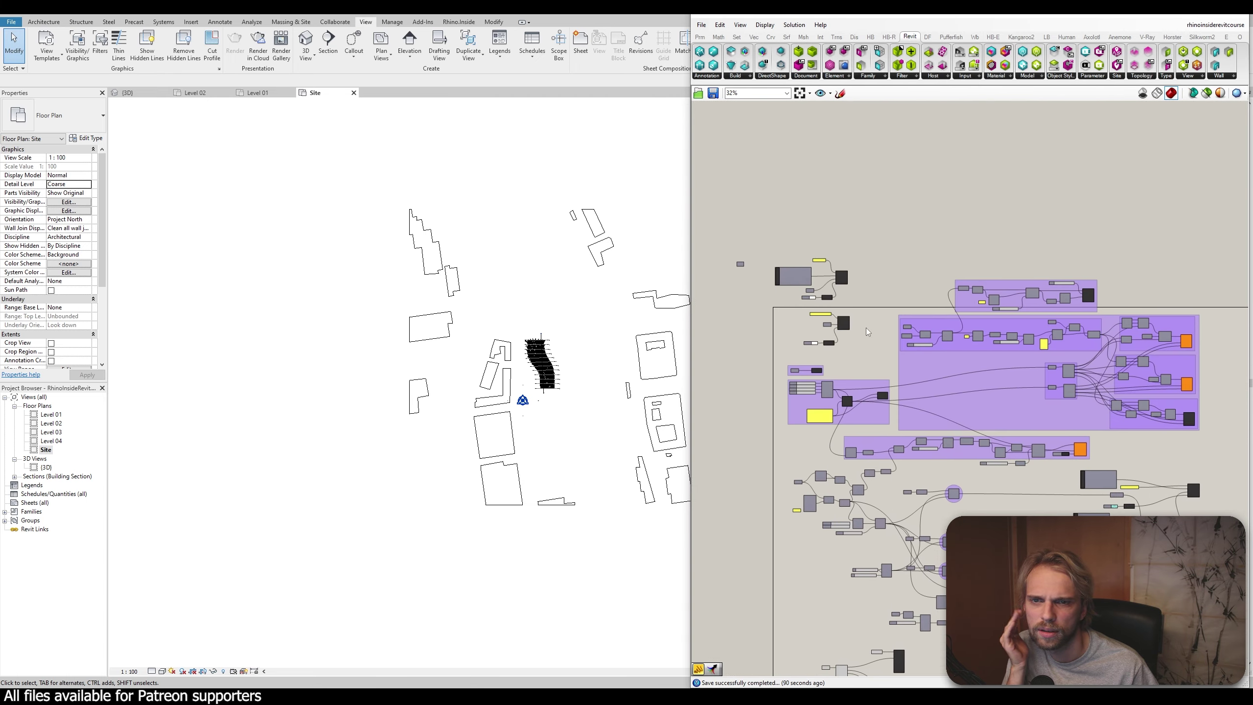
right_click_drag(830, 267, 1091, 277)
left_click(1077, 275)
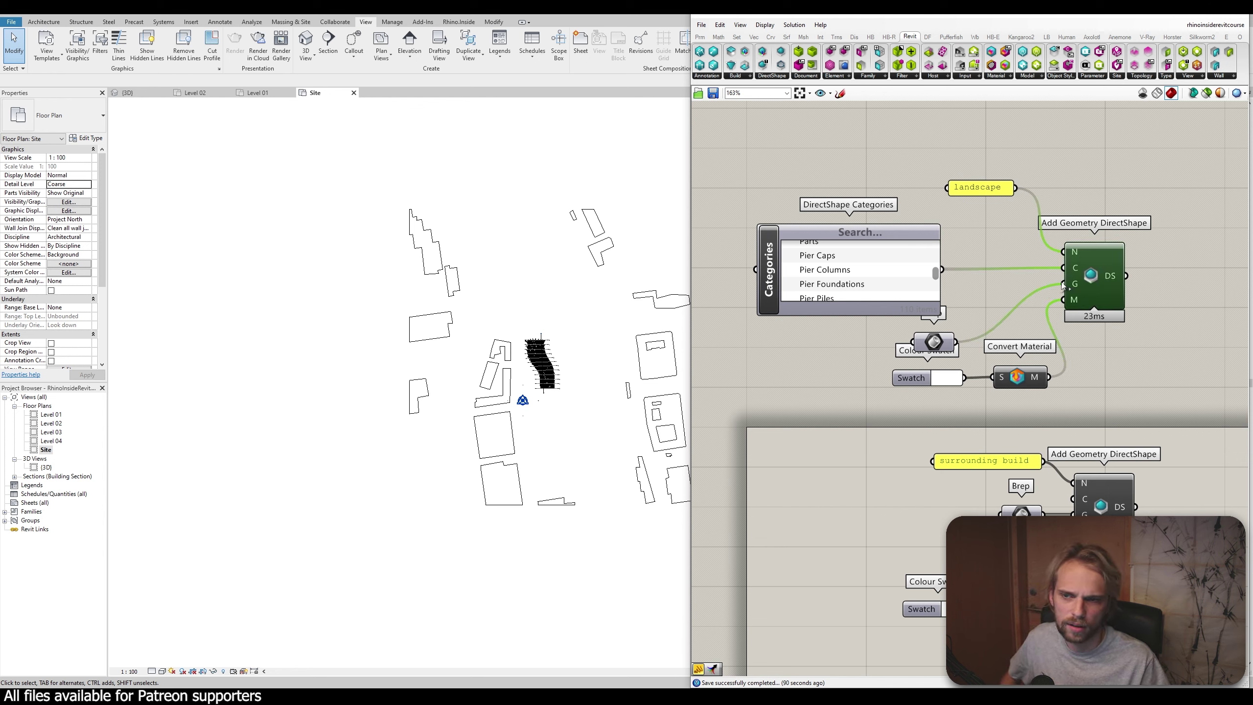
mouse_move(1066, 284)
left_mouse_down("ctrl")
mouse_move(957, 341)
mouse_move(1063, 284)
left_mouse_up("ctrl")
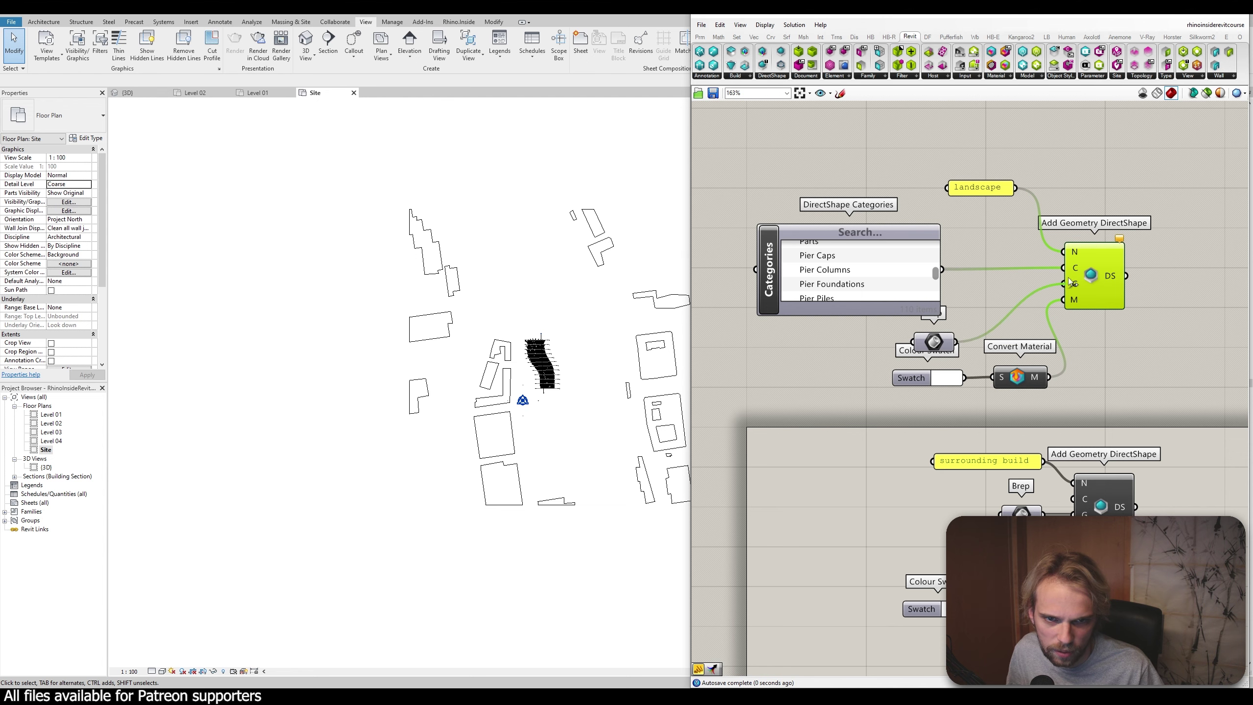
right_click_drag(1106, 341, 1041, 362)
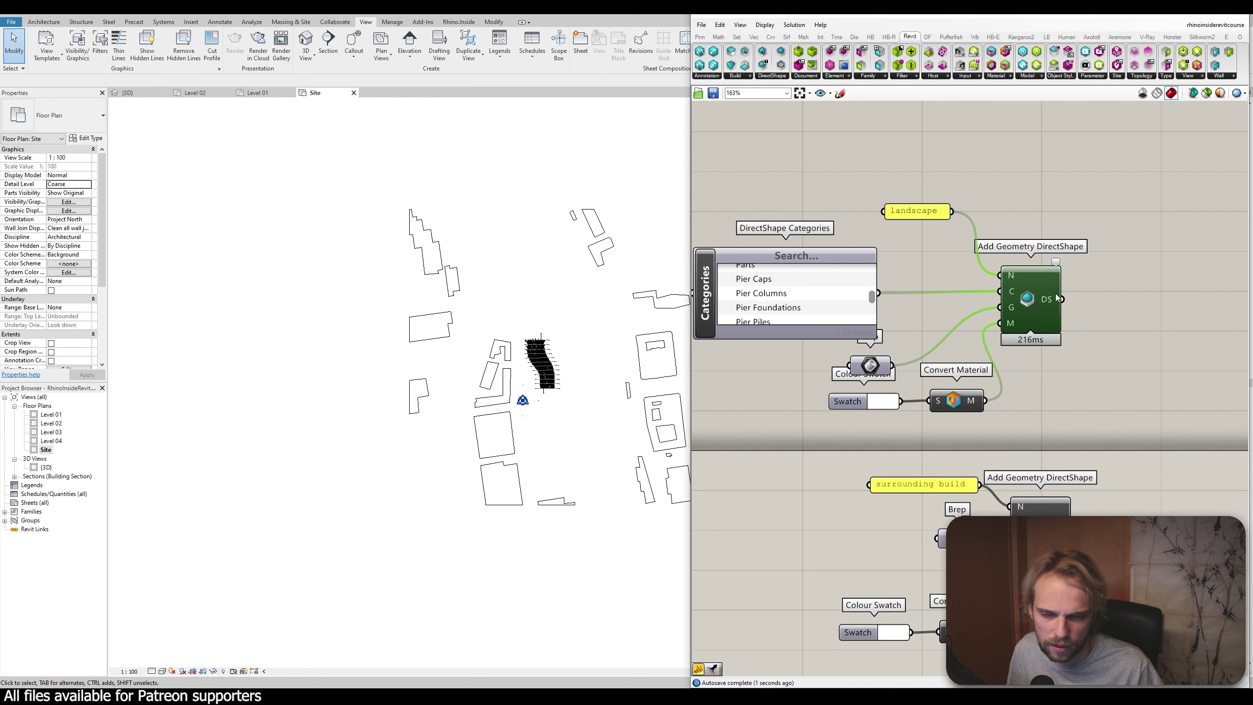
left_click(1041, 372)
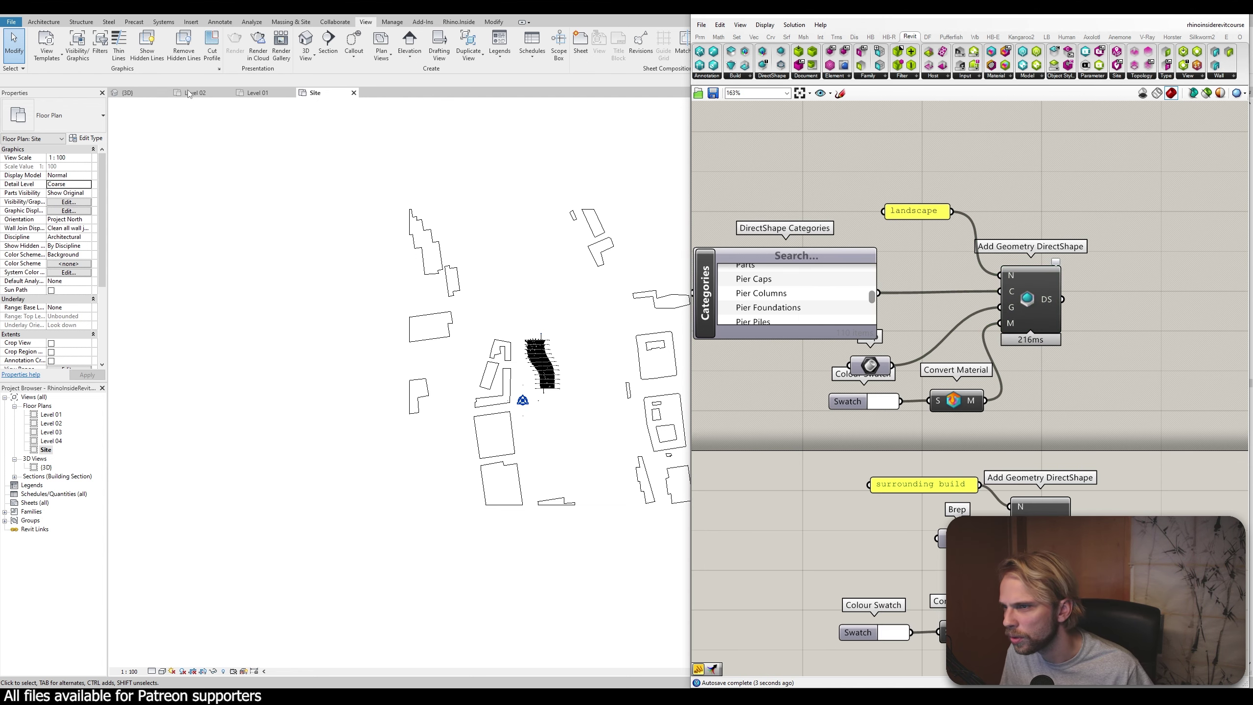
Check the landscape in the 3D view and examine the Site plan's Depth Clipping options without changing them
left_click(138, 97)
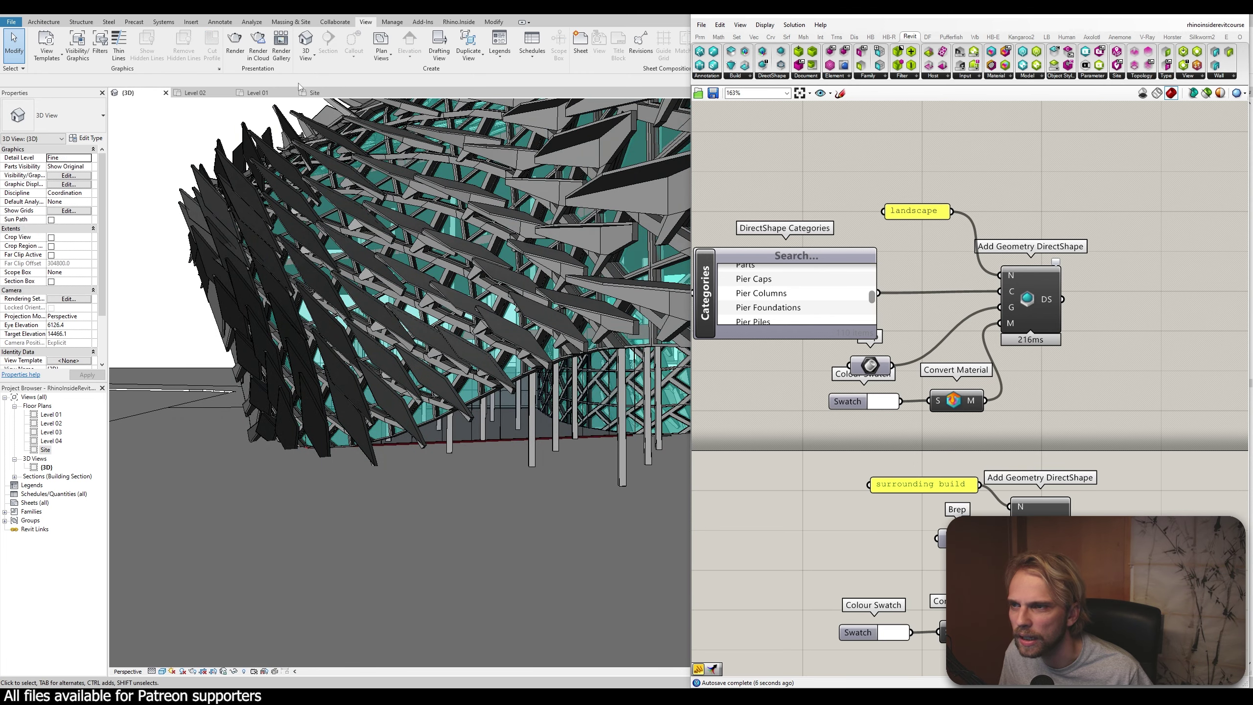
left_click(316, 95)
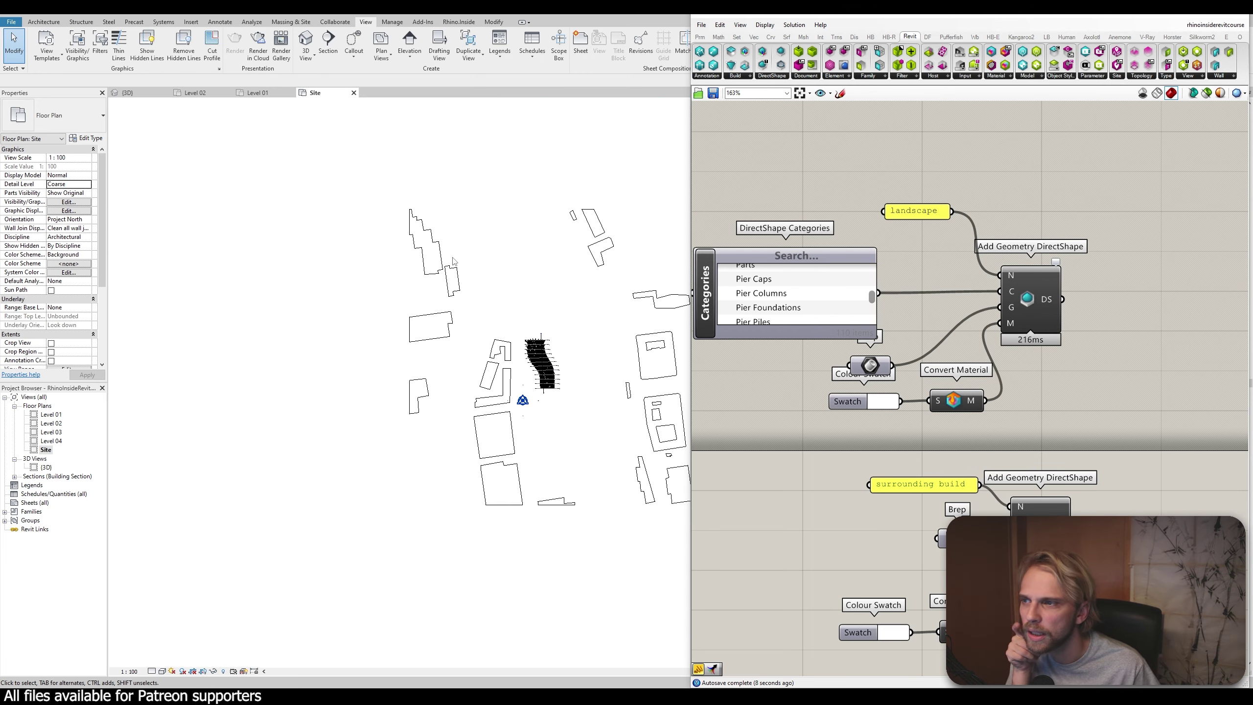
scroll(91, 332, "down", 5)
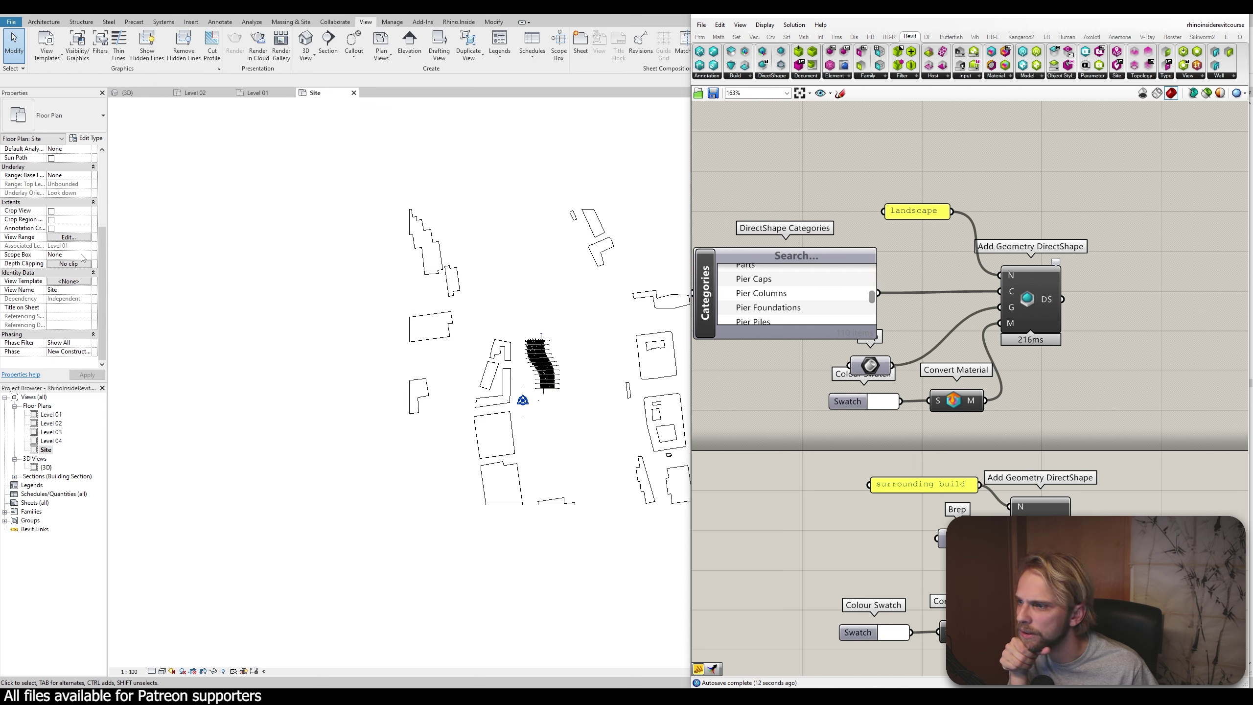
left_click(63, 266)
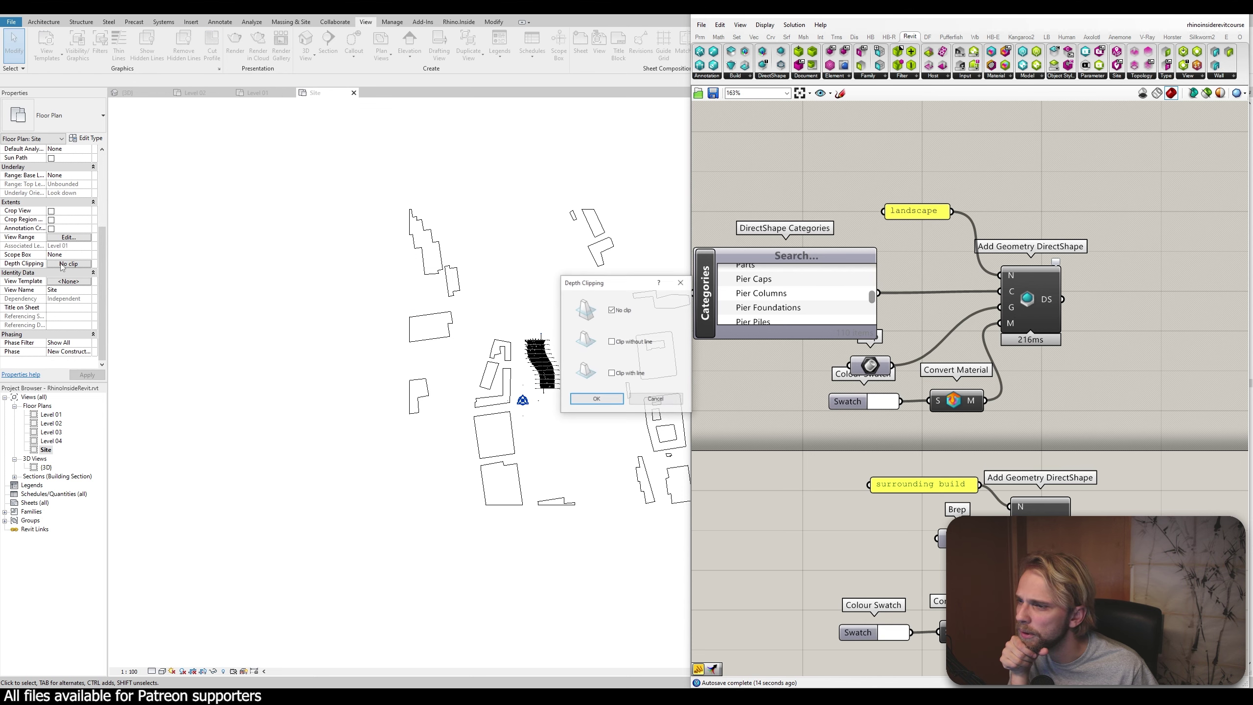
left_click(655, 400)
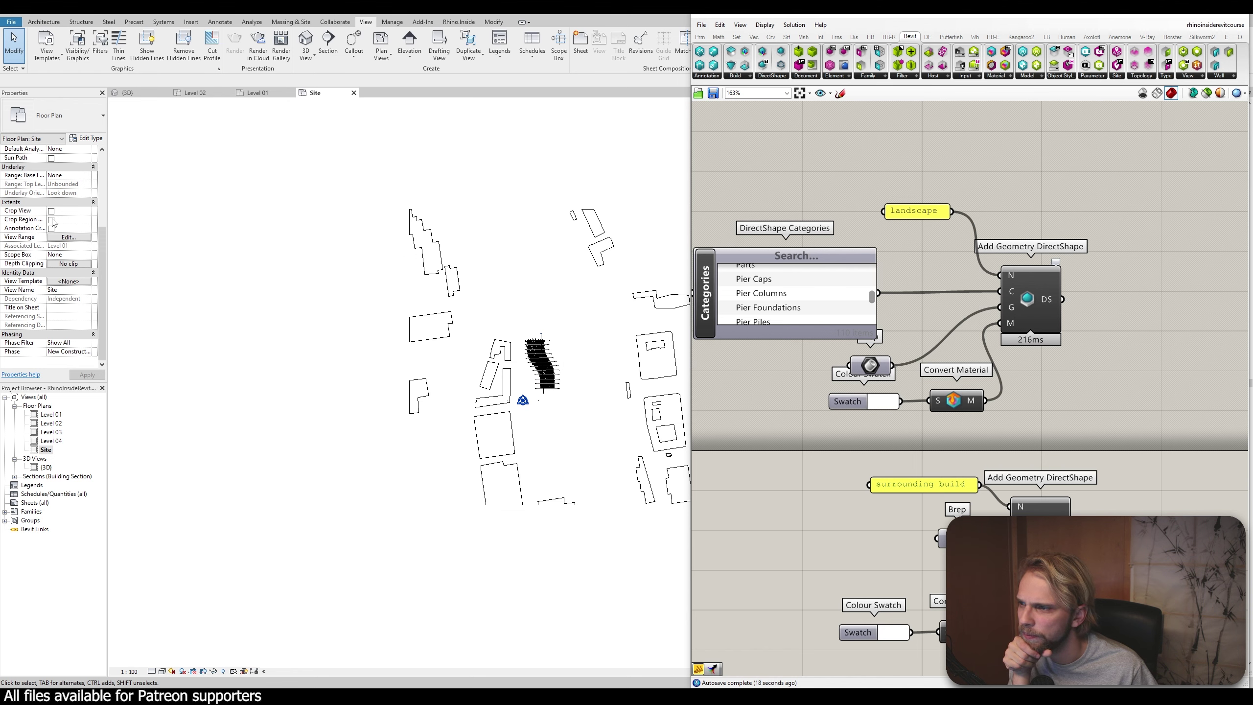
Set the Site plan's View Depth level to Unlimited in its View Range
left_click(59, 238)
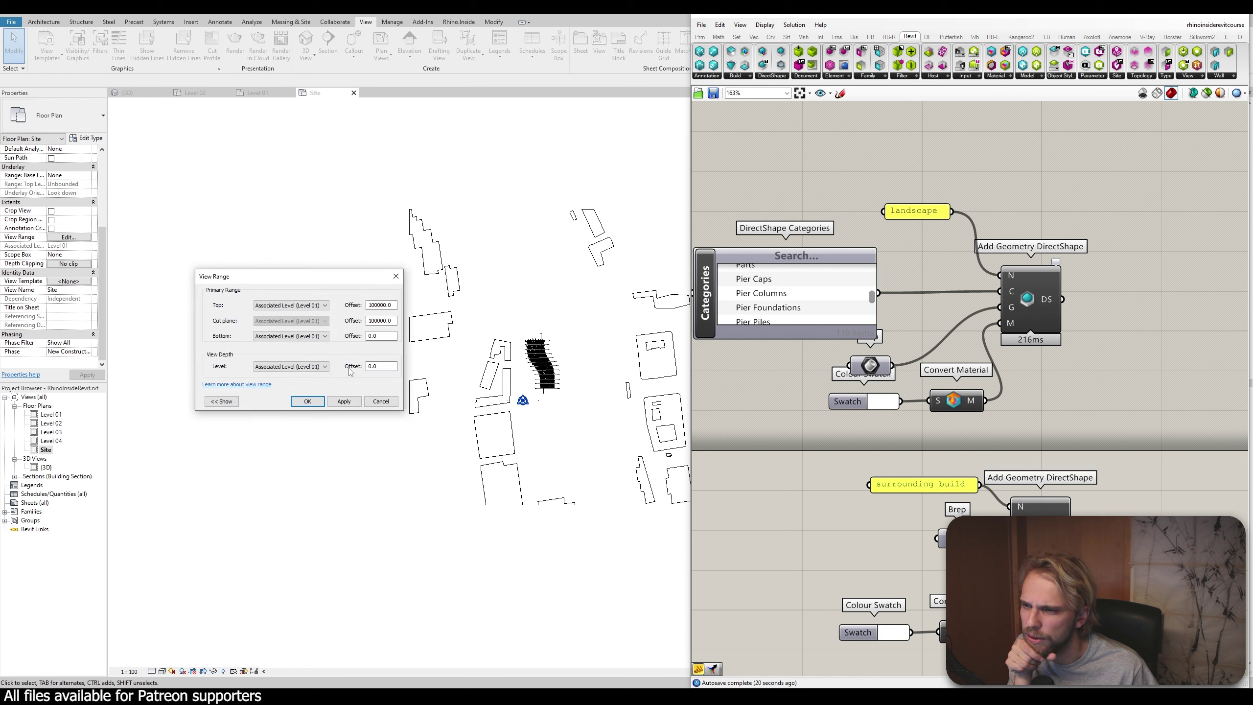
left_click(277, 367)
left_click(266, 388)
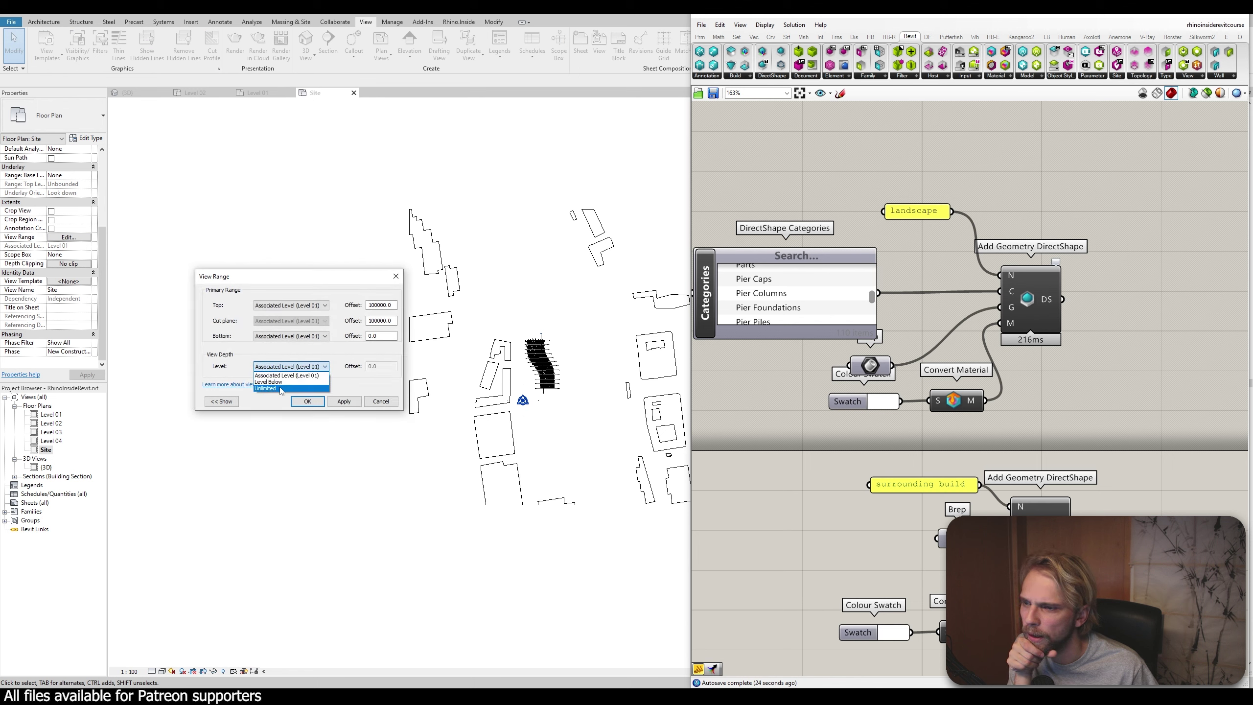
left_click(352, 403)
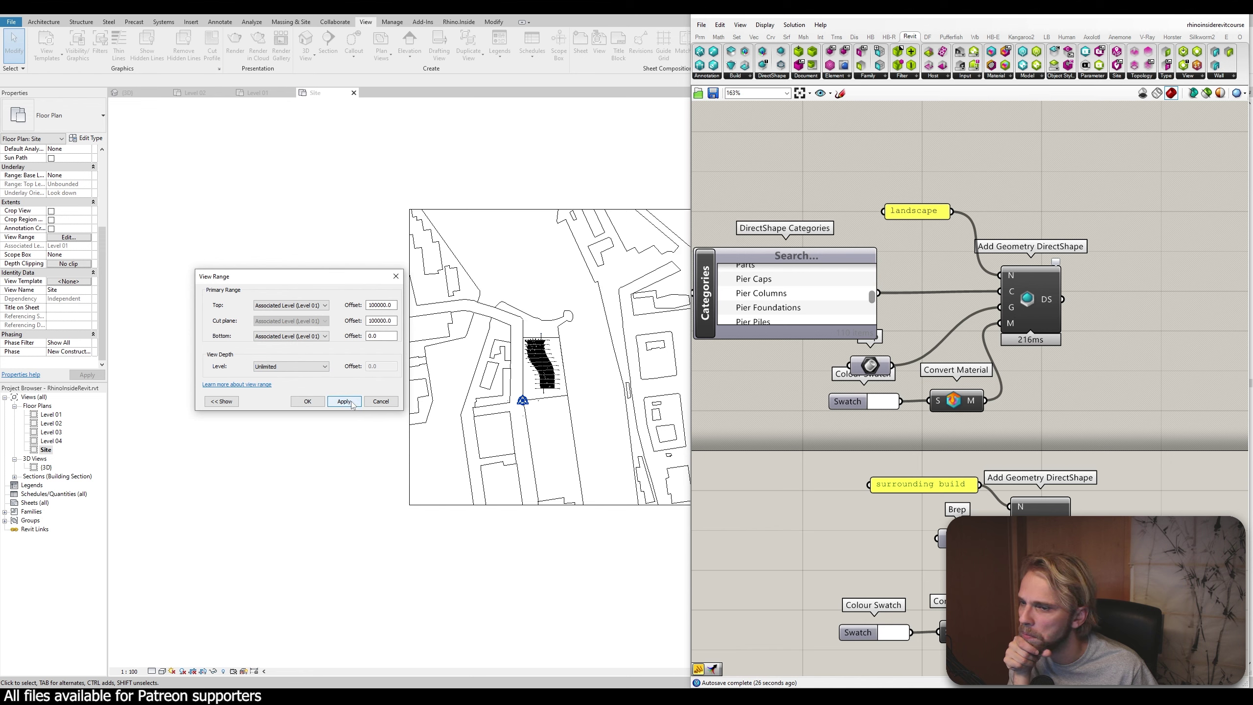
left_click(316, 403)
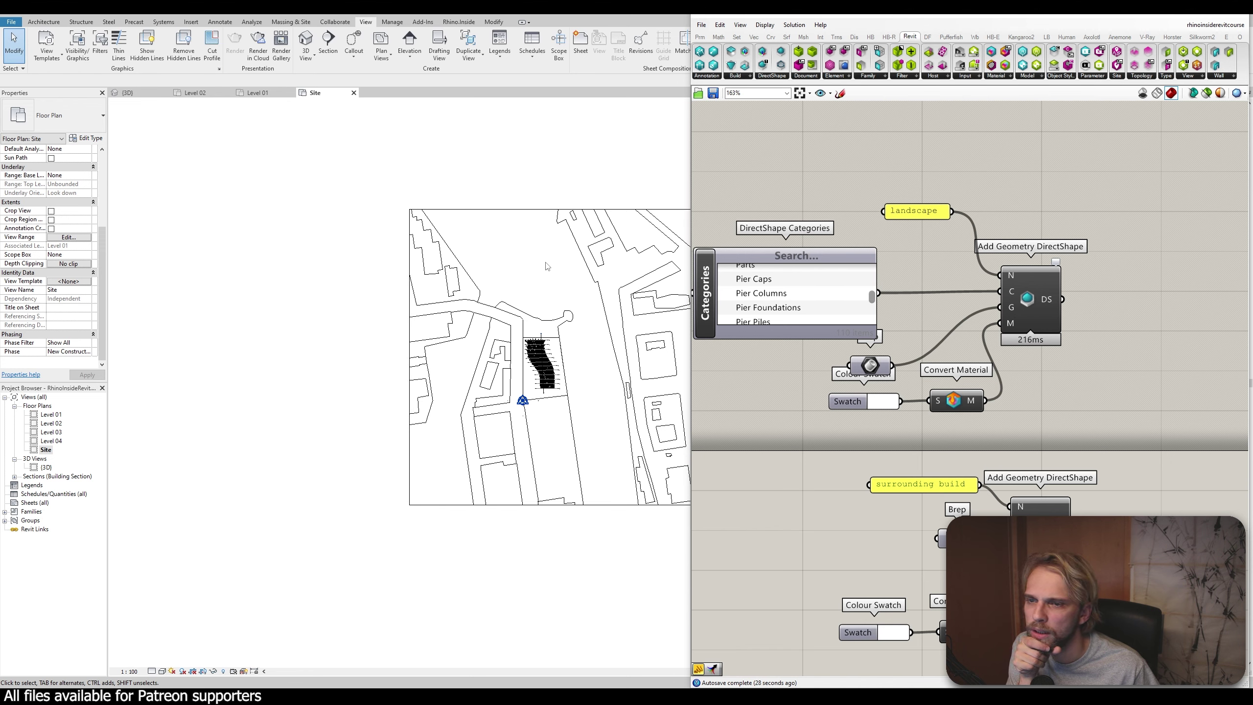
Examine the existing section line and its extents through the building on the Site plan
middle_click_drag(383, 251, 225, 252)
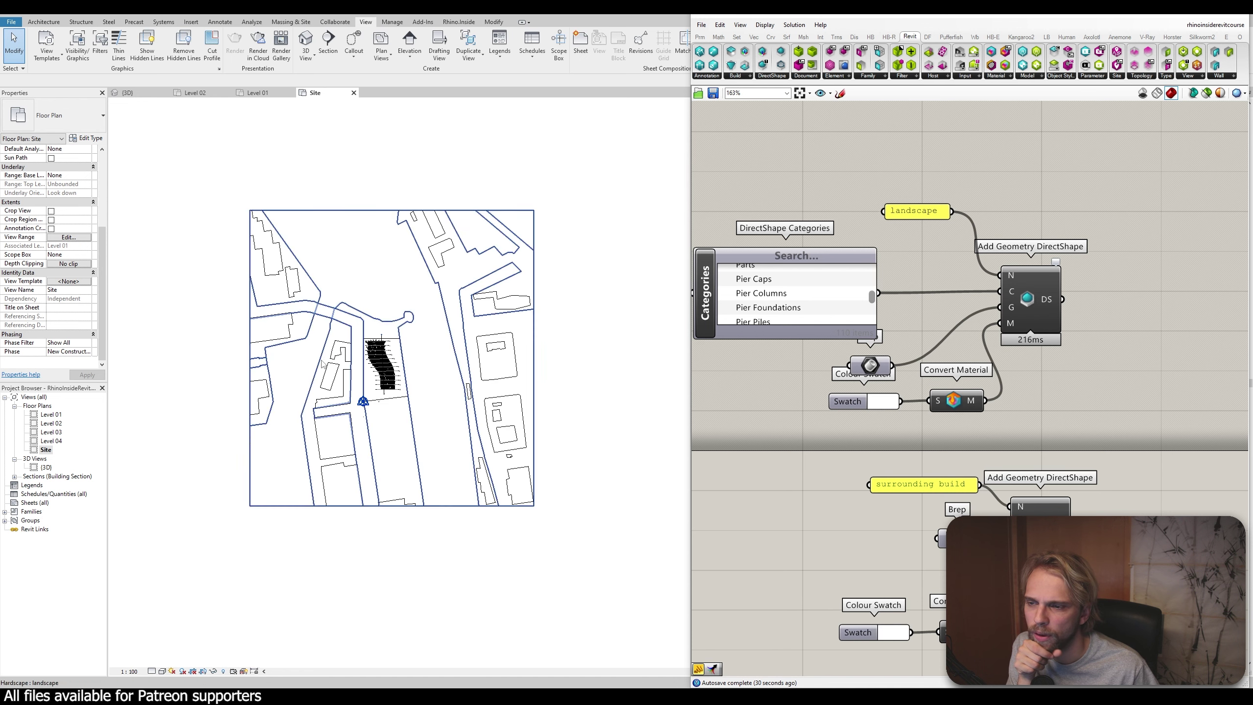
scroll(579, 348, "up", 1)
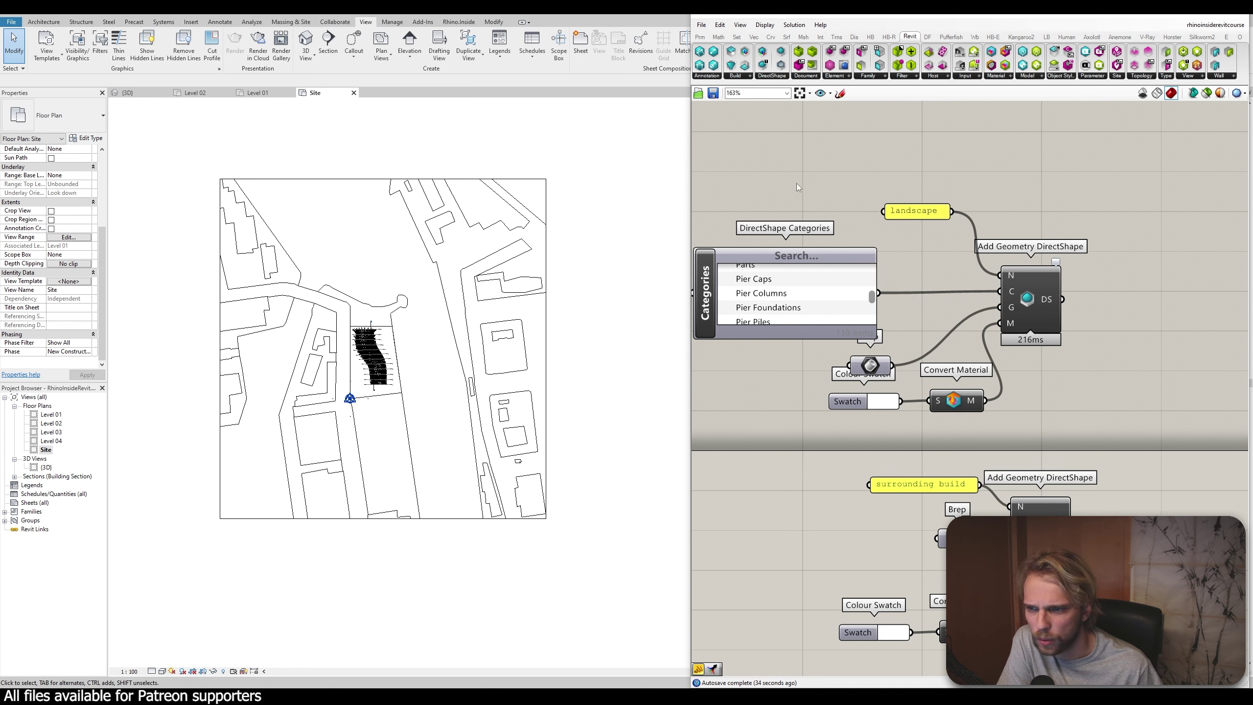
scroll(341, 367, "up", 4)
scroll(442, 399, "up", 3)
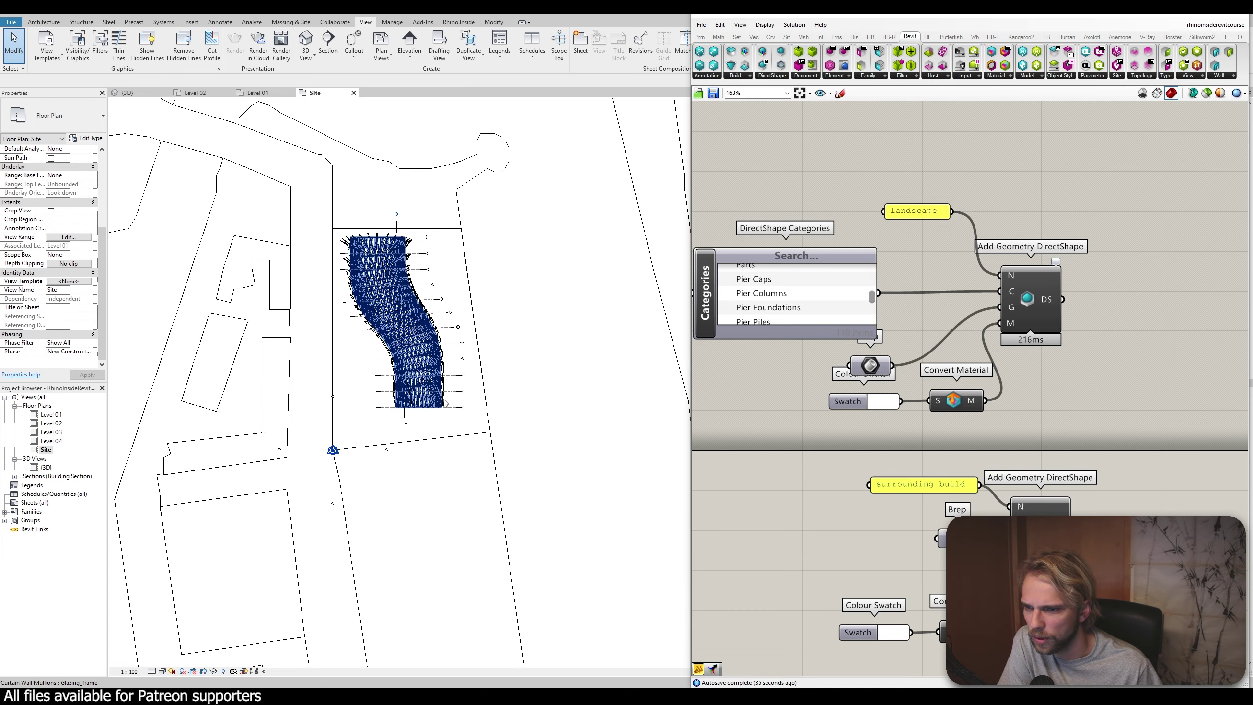
left_click(435, 391)
right_click(411, 484)
left_click(370, 506)
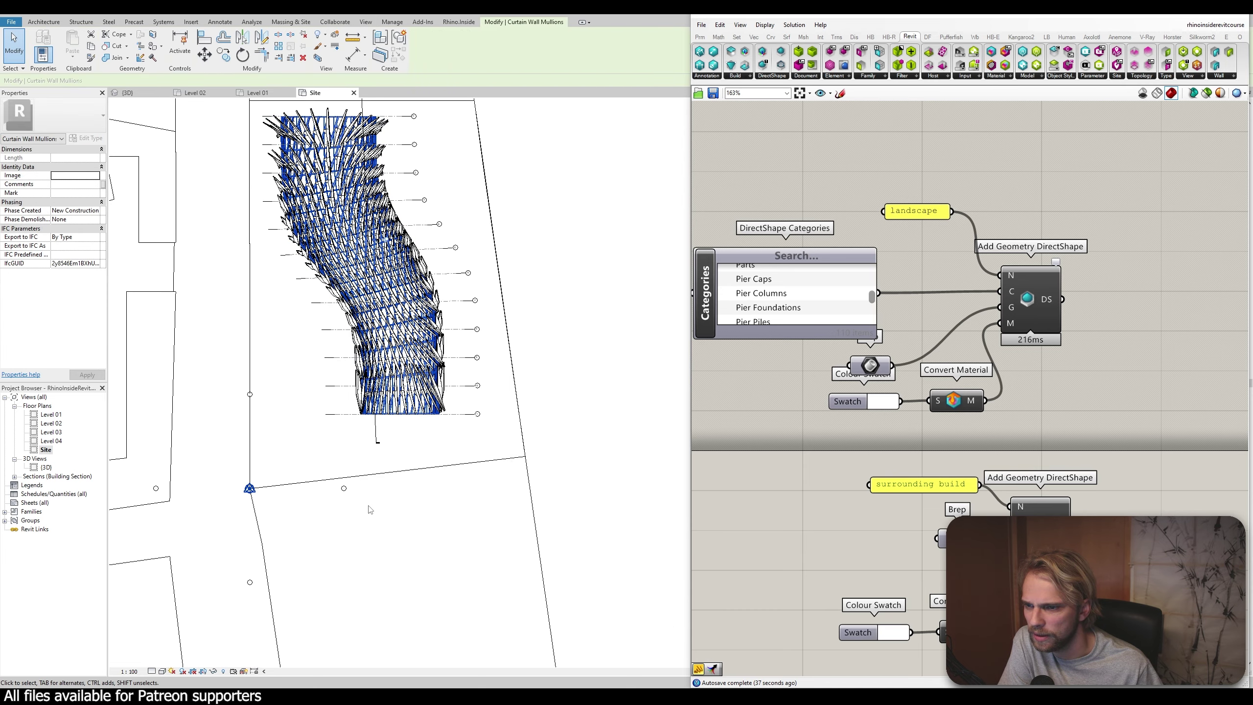
left_click(377, 439)
scroll(376, 439, "down", 2)
left_click(366, 424)
right_click(366, 424)
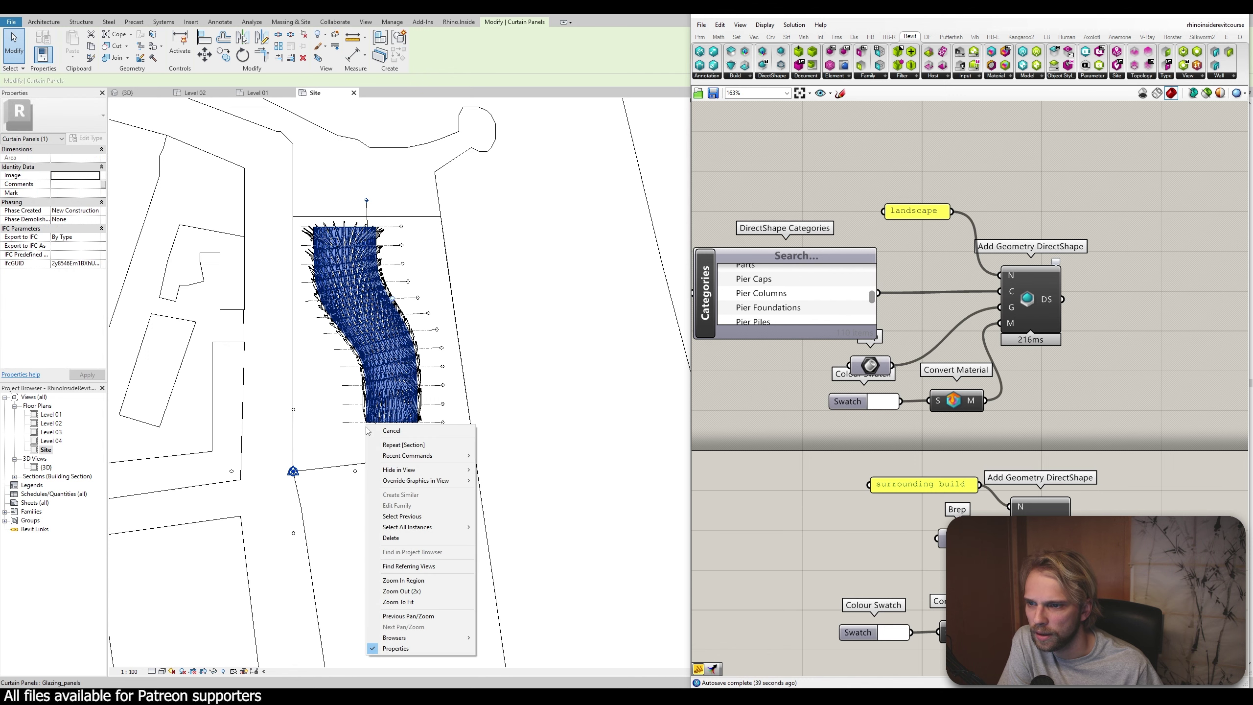
left_click(338, 452)
left_click(376, 440)
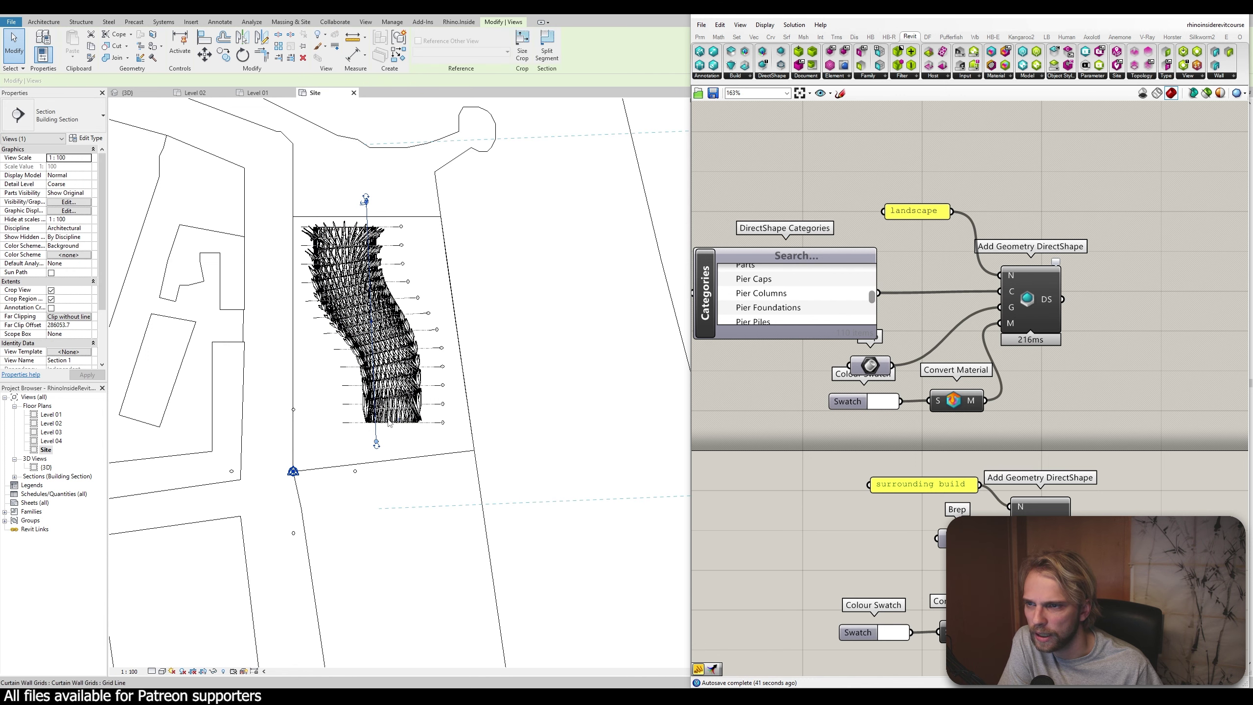
left_click(404, 551)
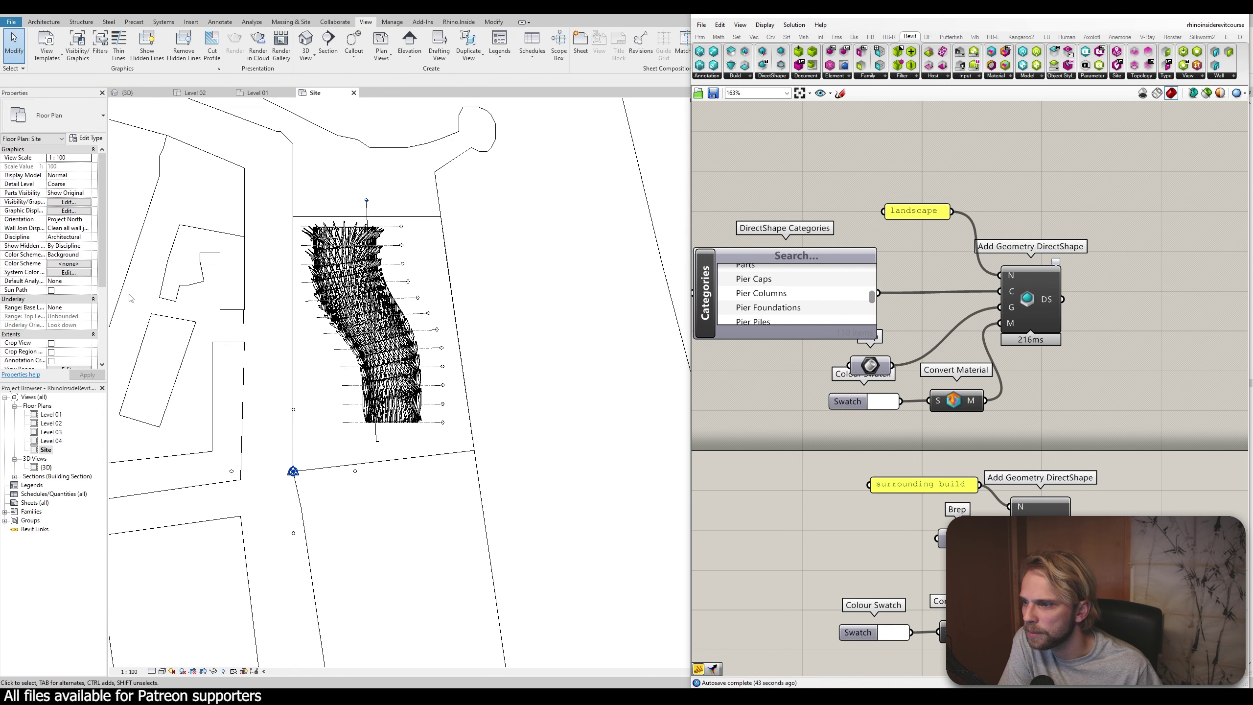
Draw a second building section running west to east across the building's southern part and widen its crop westward past the adjacent buildings
left_click(328, 43)
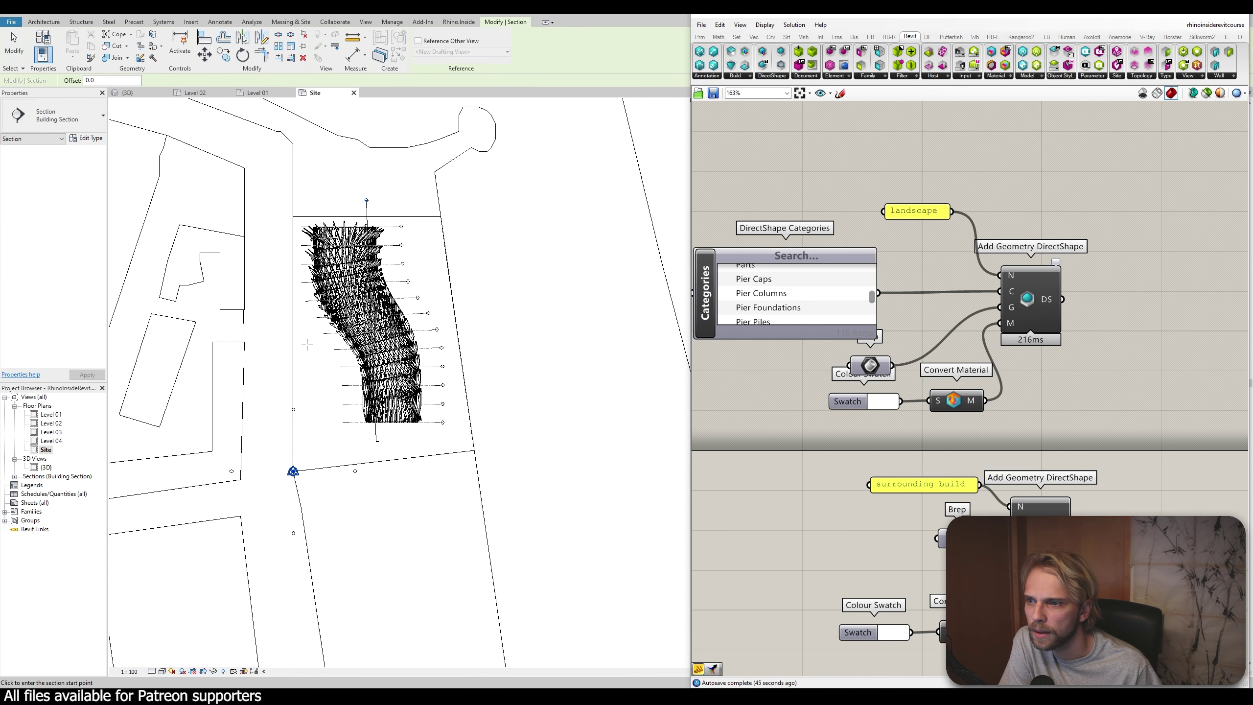
left_click(274, 396)
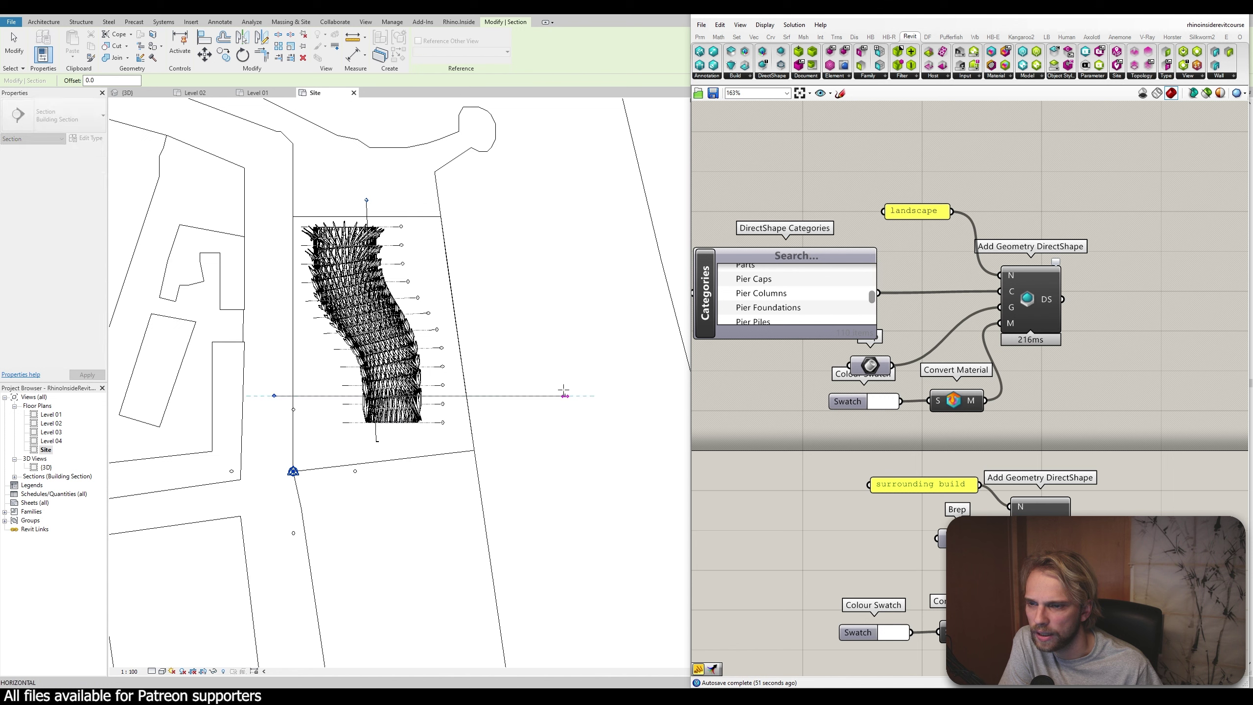
left_click(516, 396)
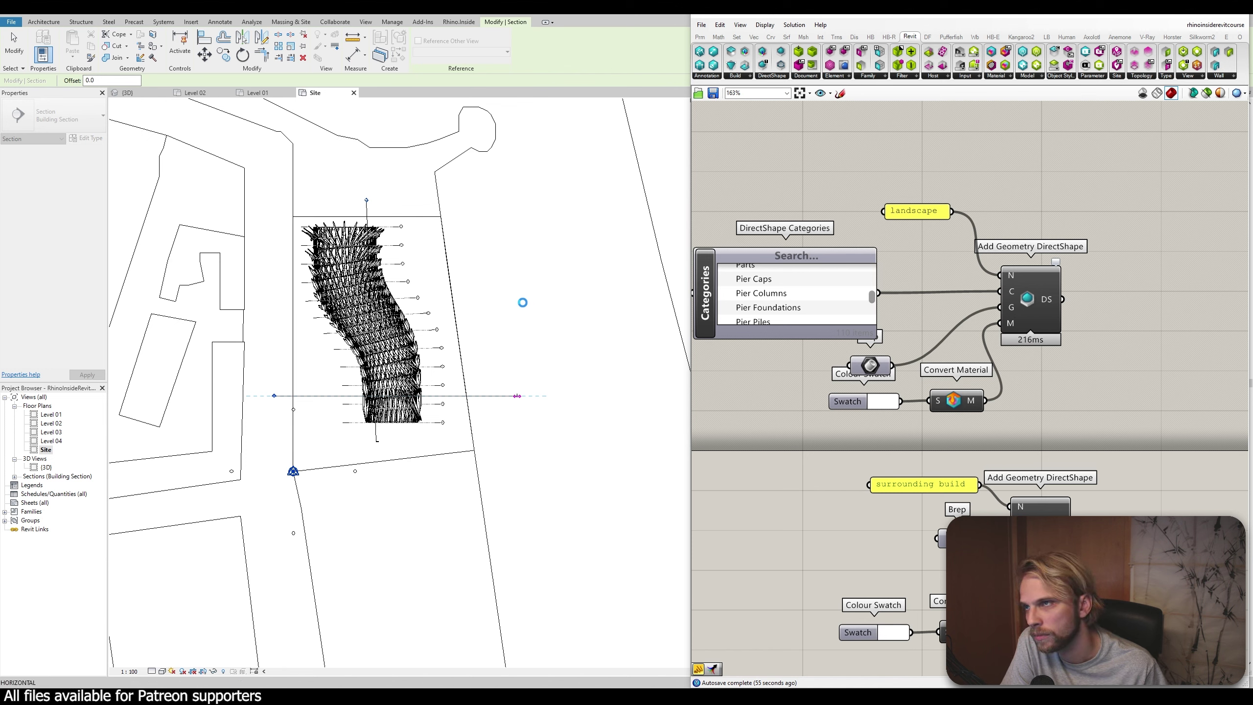
key("Escape")
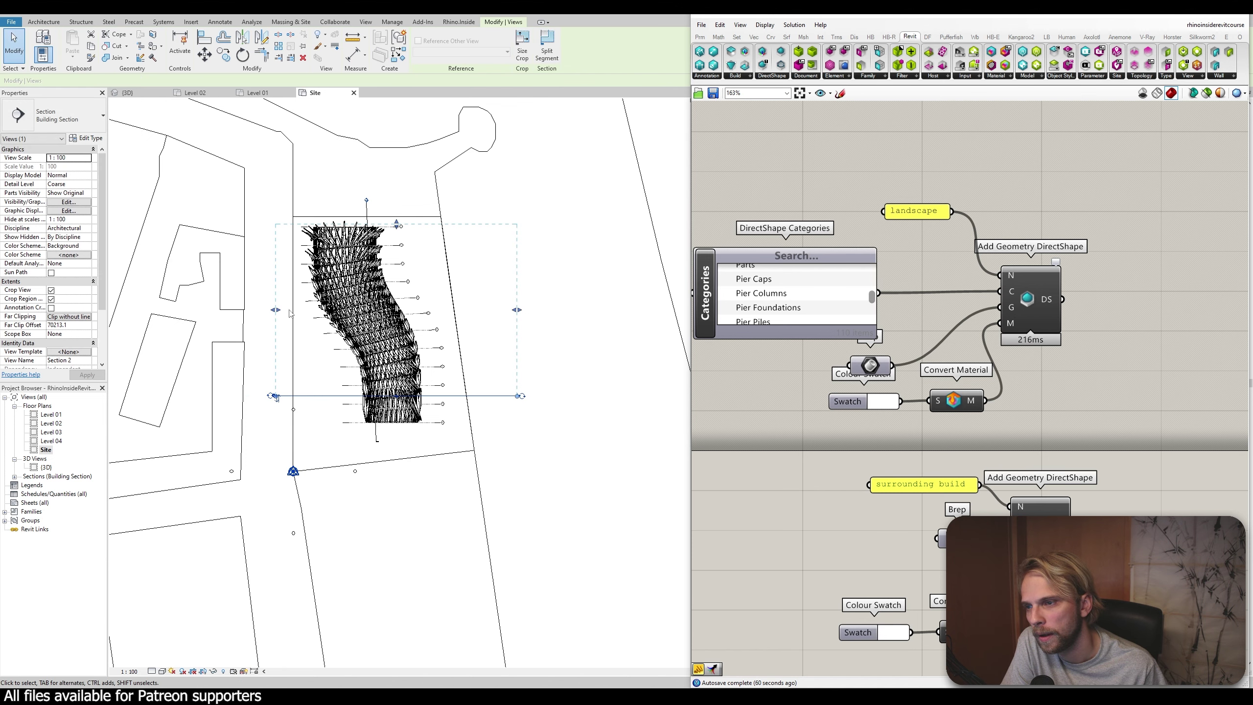
left_click_drag(275, 310, 116, 312)
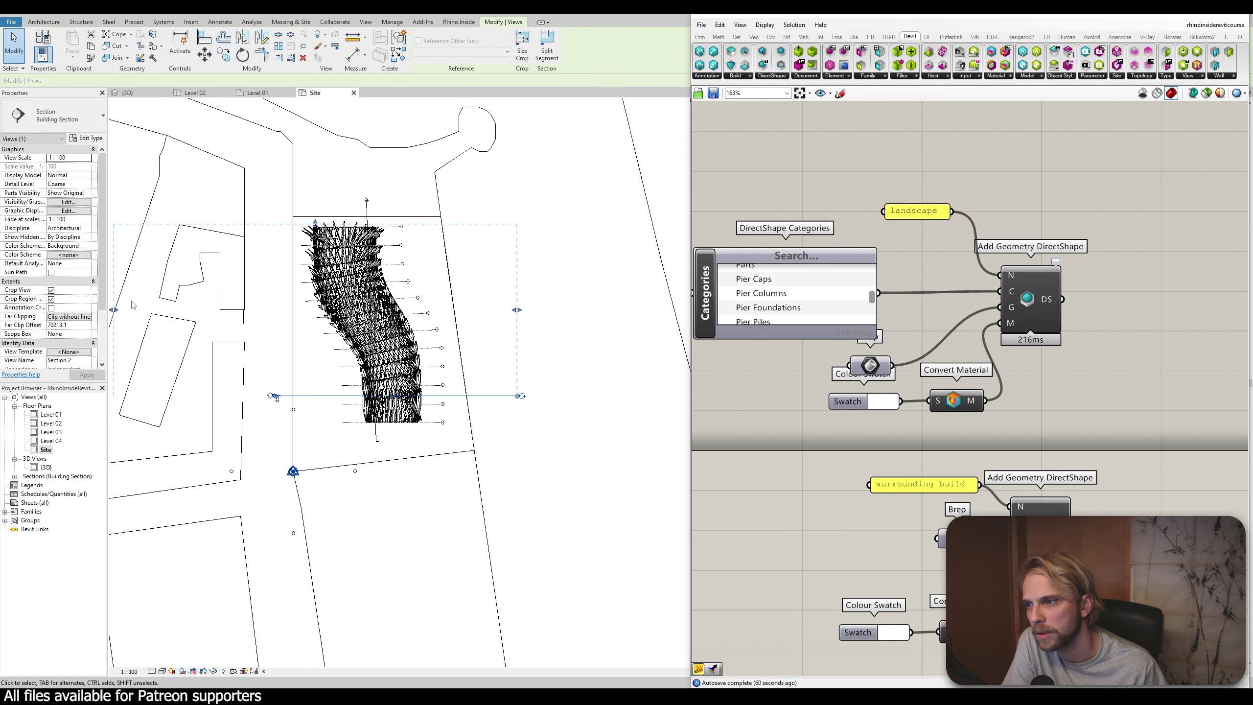
left_click(273, 193)
middle_click_drag(275, 197, 295, 296)
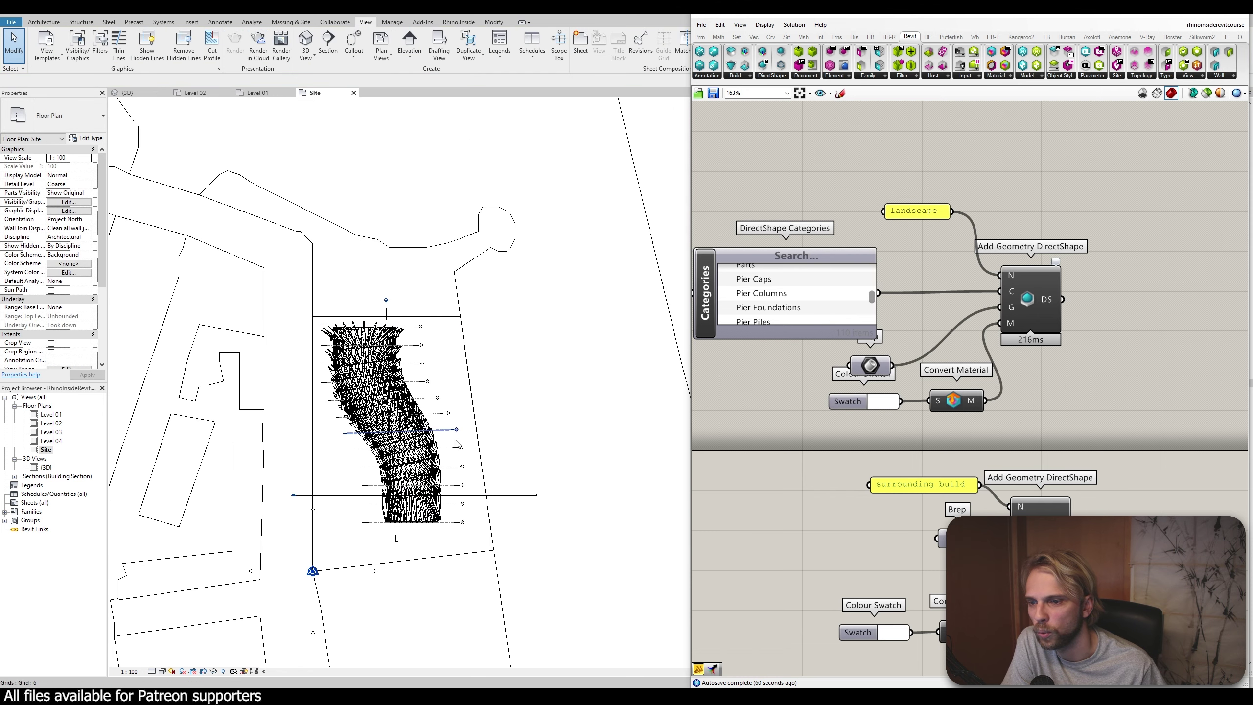
Extend the new cross section's far clip northward to about 196910, well beyond the building and the round road end
left_click(495, 494)
scroll(444, 395, "down", 5)
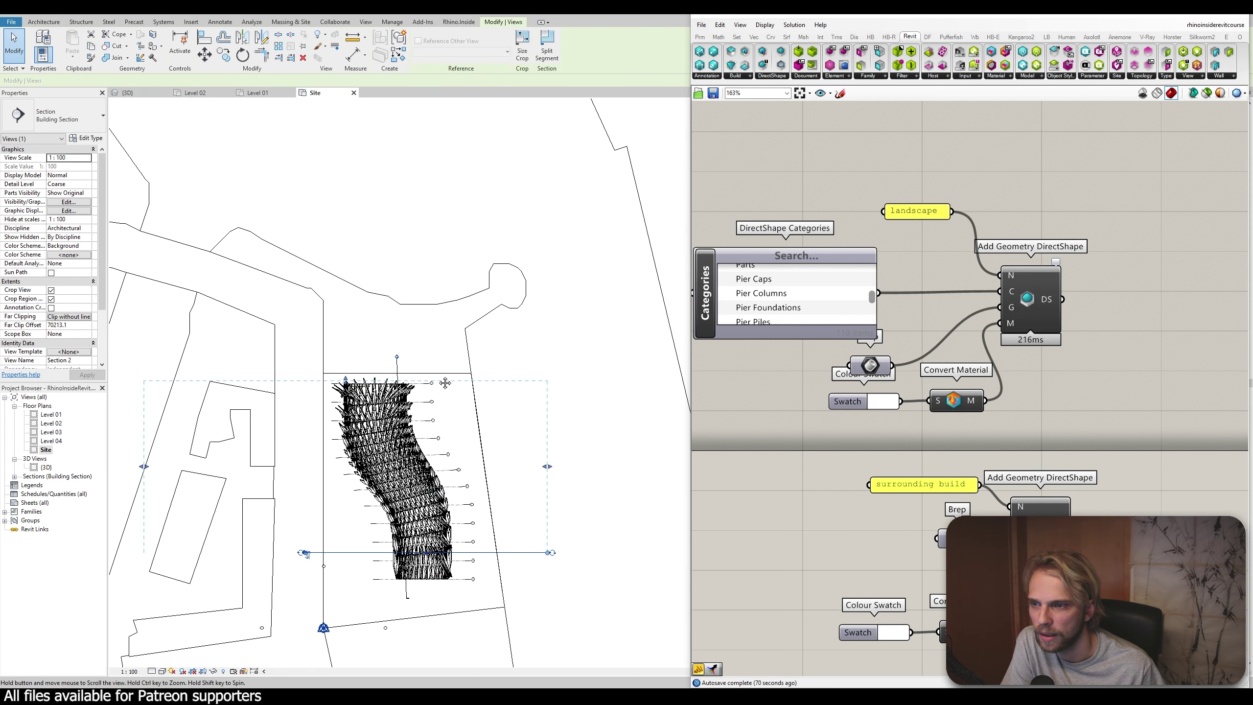
scroll(421, 340, "up", 2)
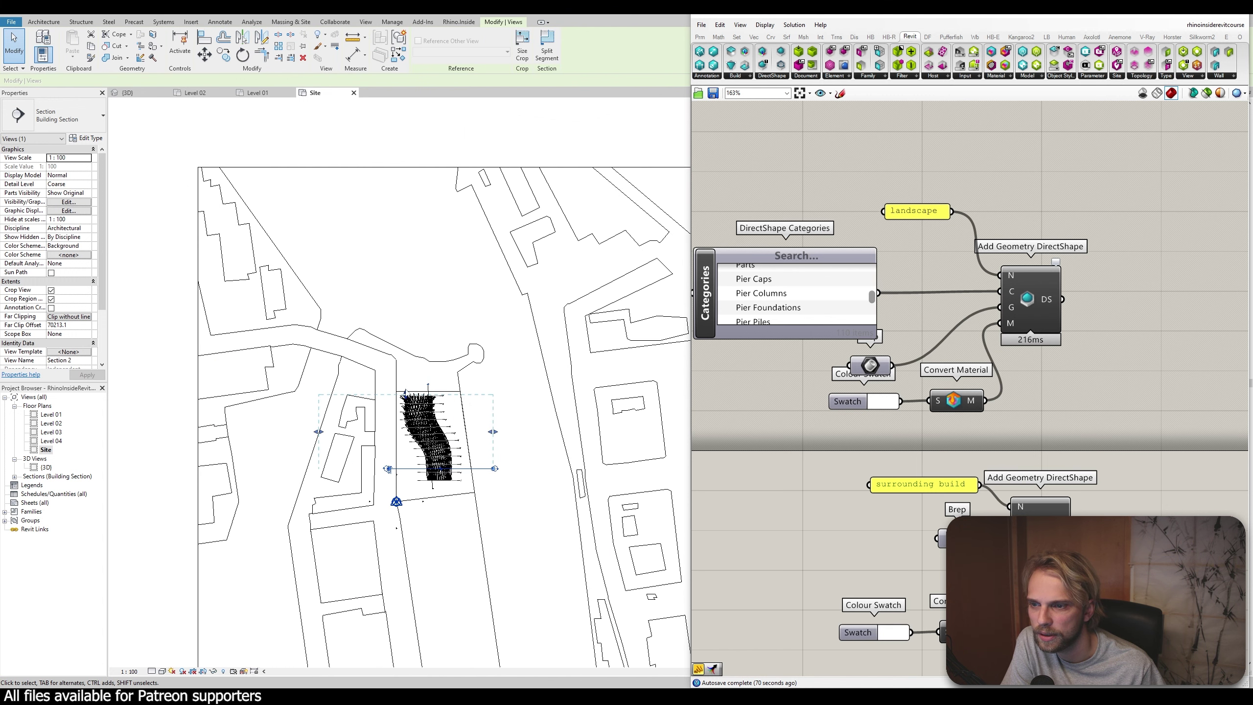
left_click_drag(406, 393, 405, 313)
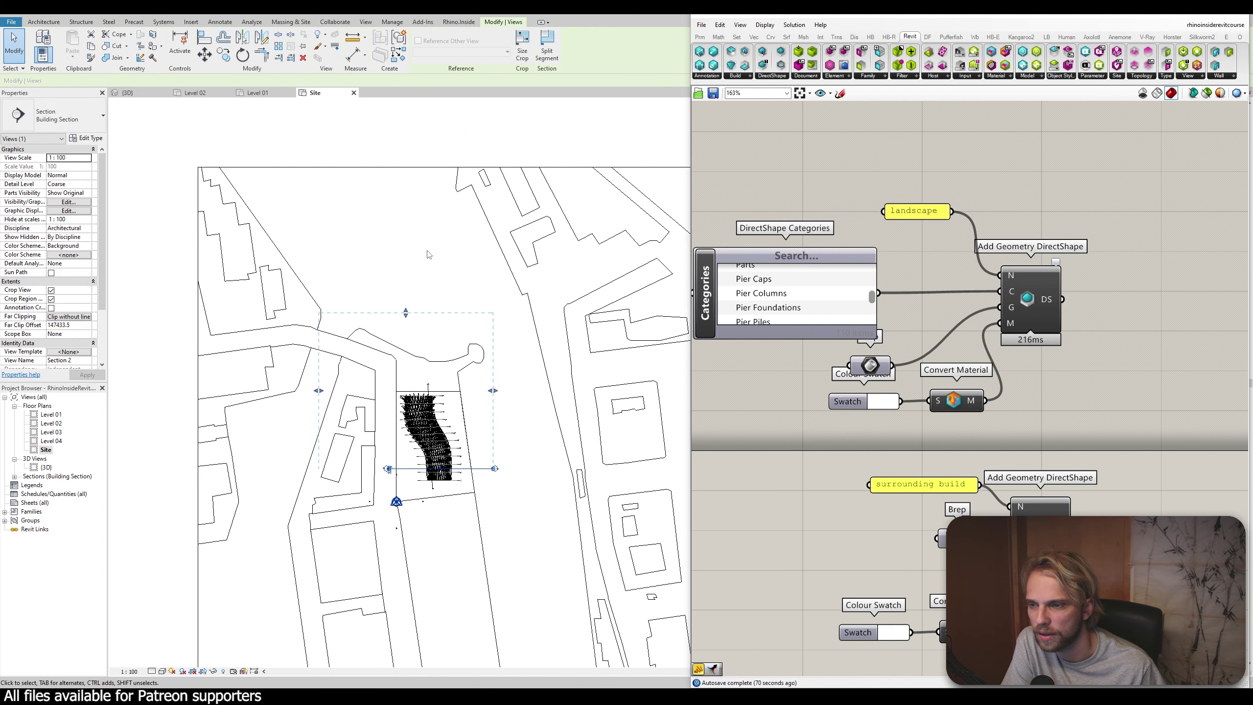
left_click_drag(406, 311, 407, 259)
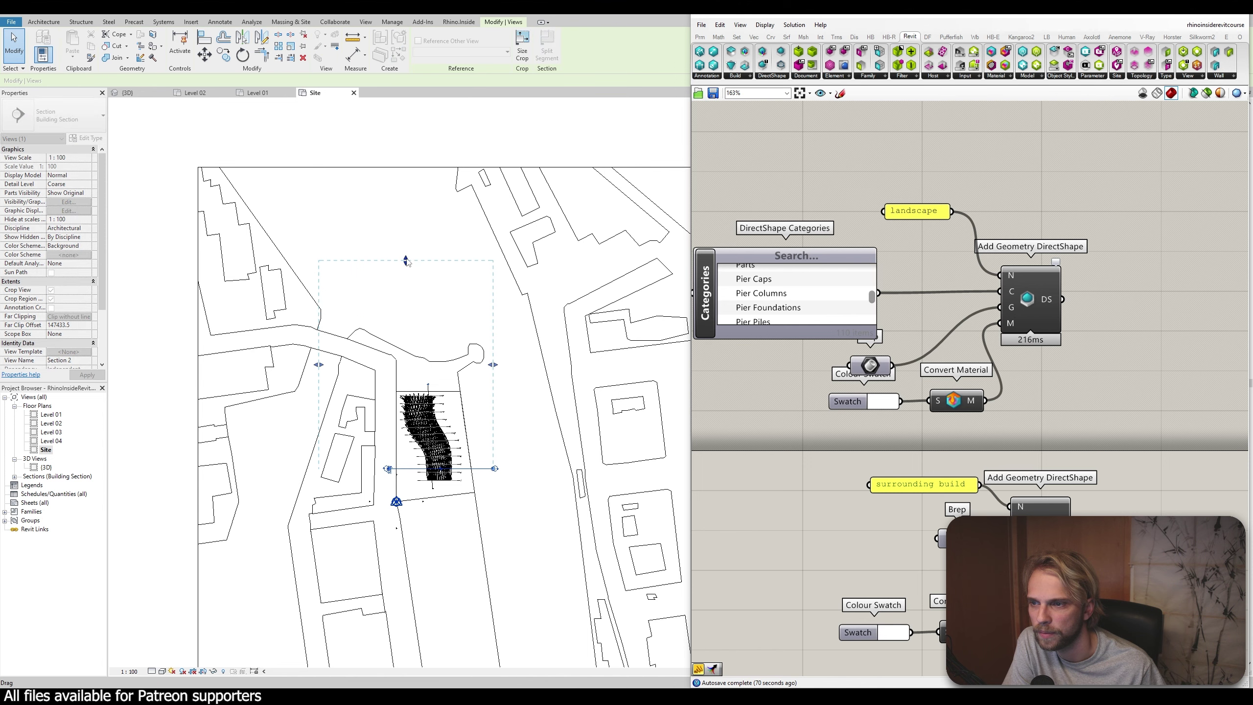
left_click(408, 234)
middle_click_drag(463, 421, 375, 351)
scroll(375, 354, "up", 2)
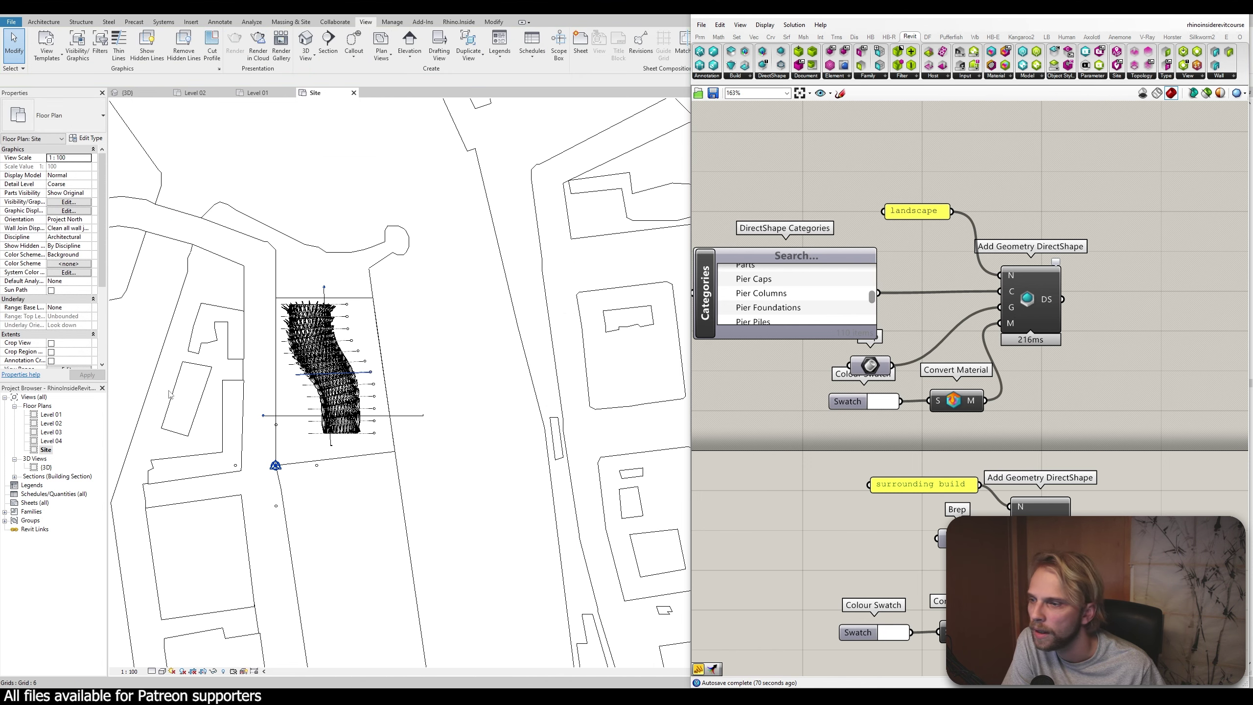
Open Section 1, minimise the Grasshopper window, and inspect the cuts in Section 1 and Section 2
left_click(14, 477)
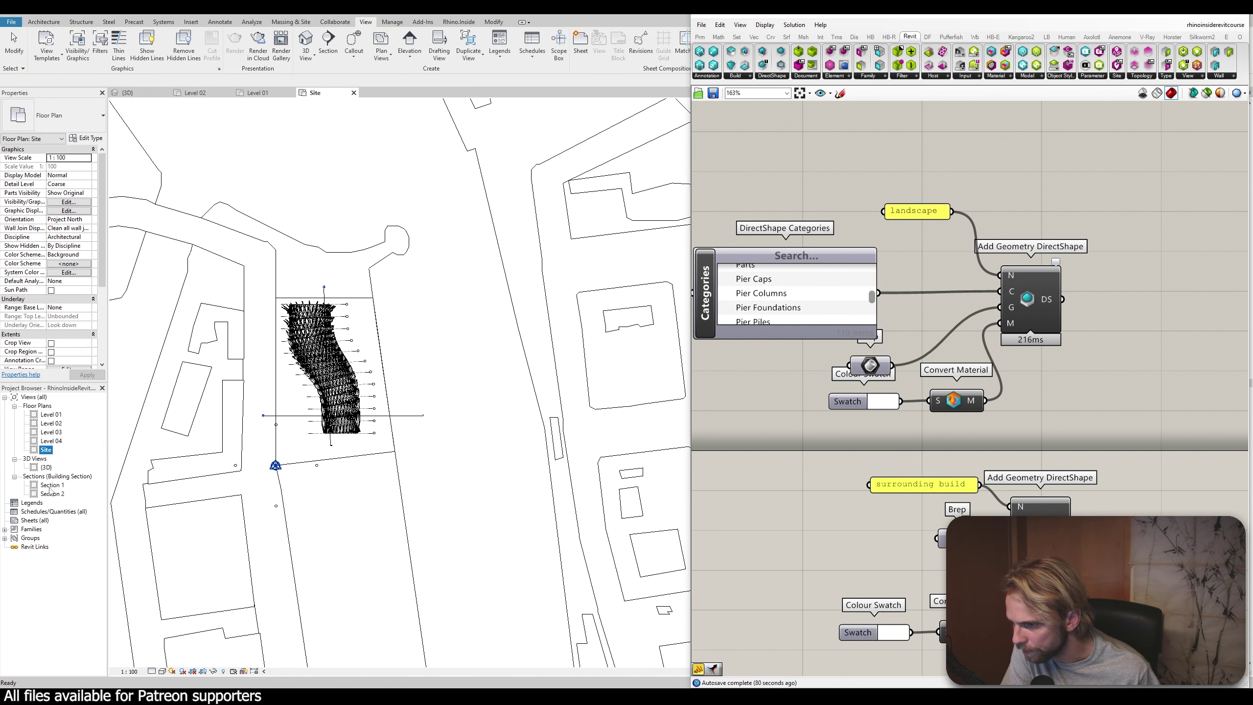
left_click(49, 487)
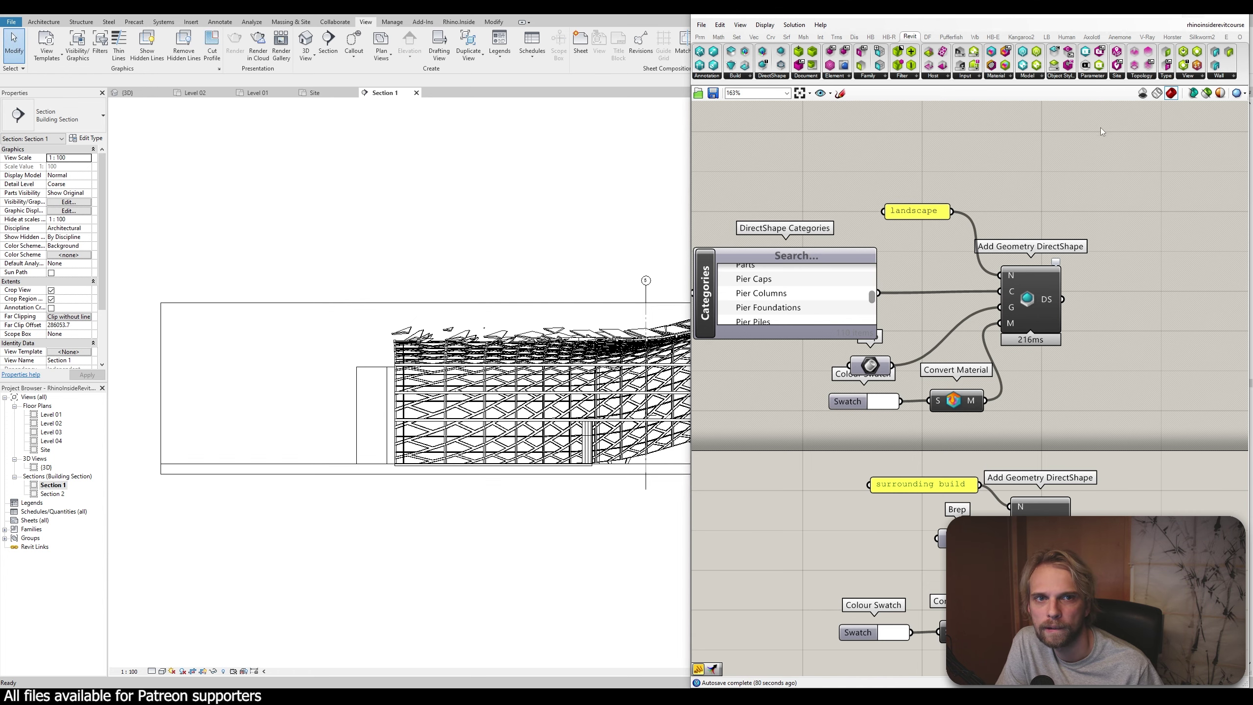
left_click(1193, 20)
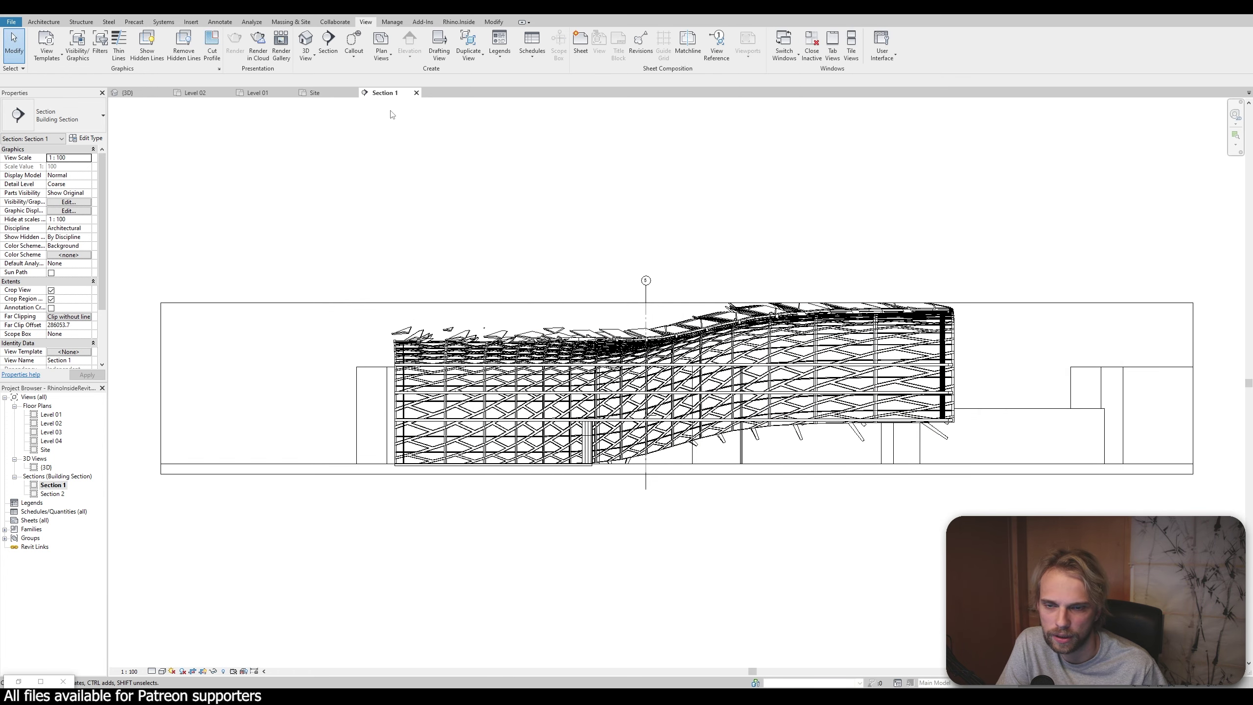
left_click(52, 494)
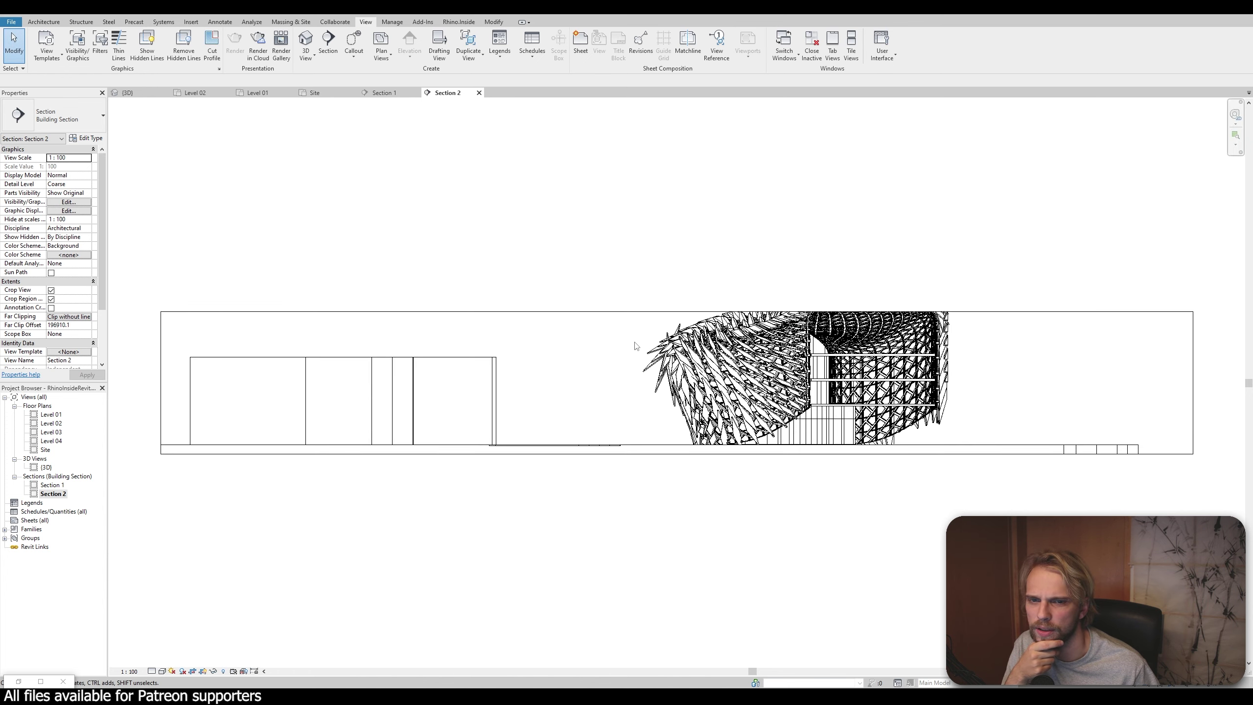
mouse_move(616, 337)
middle_mouse_down()
mouse_move(490, 386)
mouse_move(449, 346)
middle_mouse_up()
Return to Section 1 and extend its crop region well above the roof and below the ground line
left_click(383, 93)
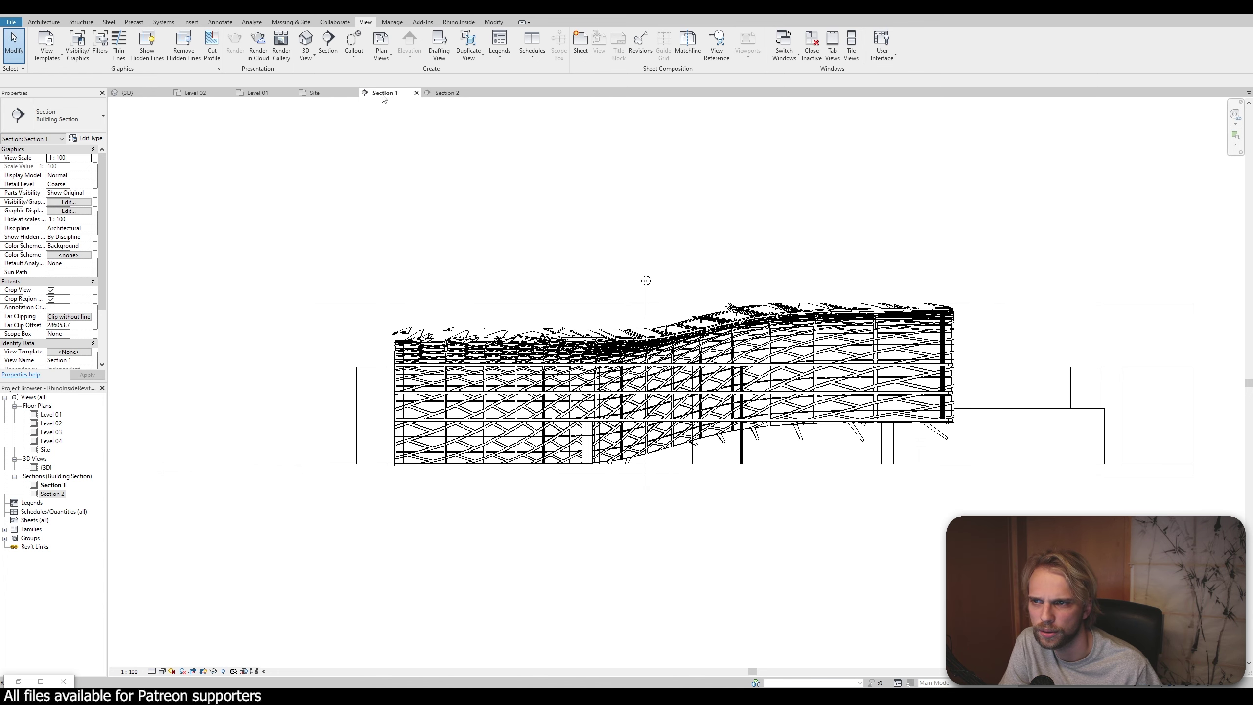
left_click(454, 302)
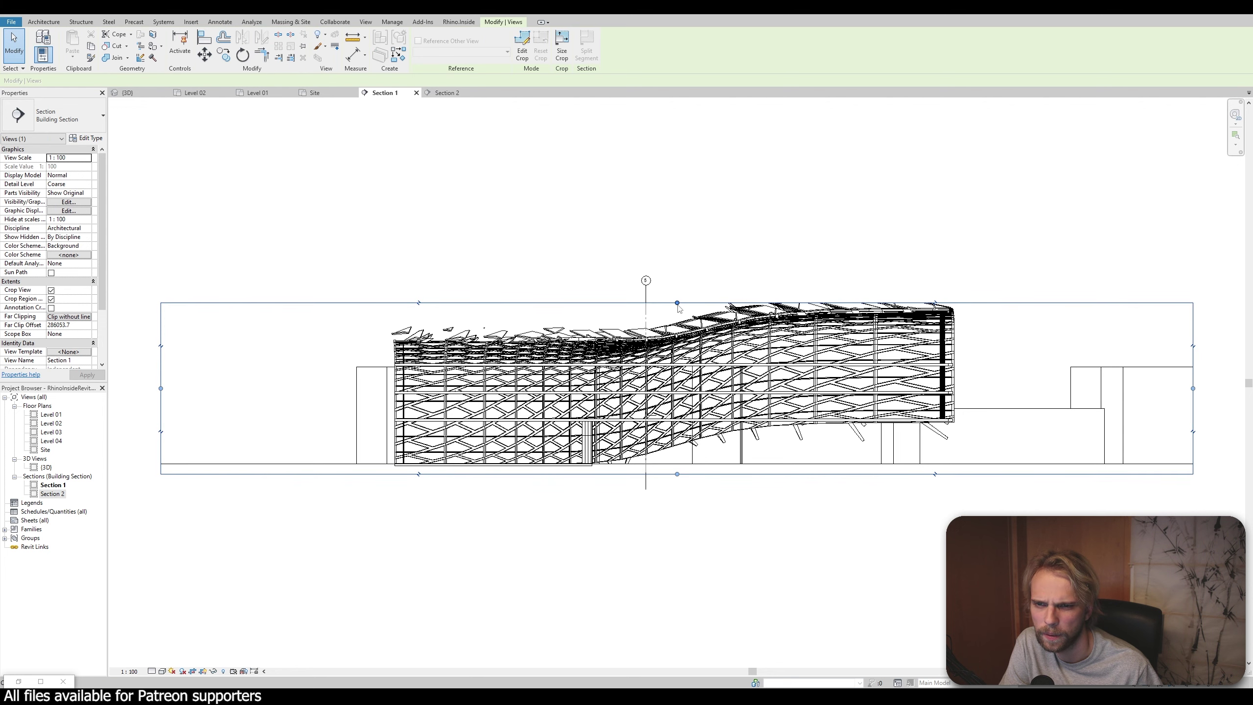
left_click_drag(660, 302, 660, 194)
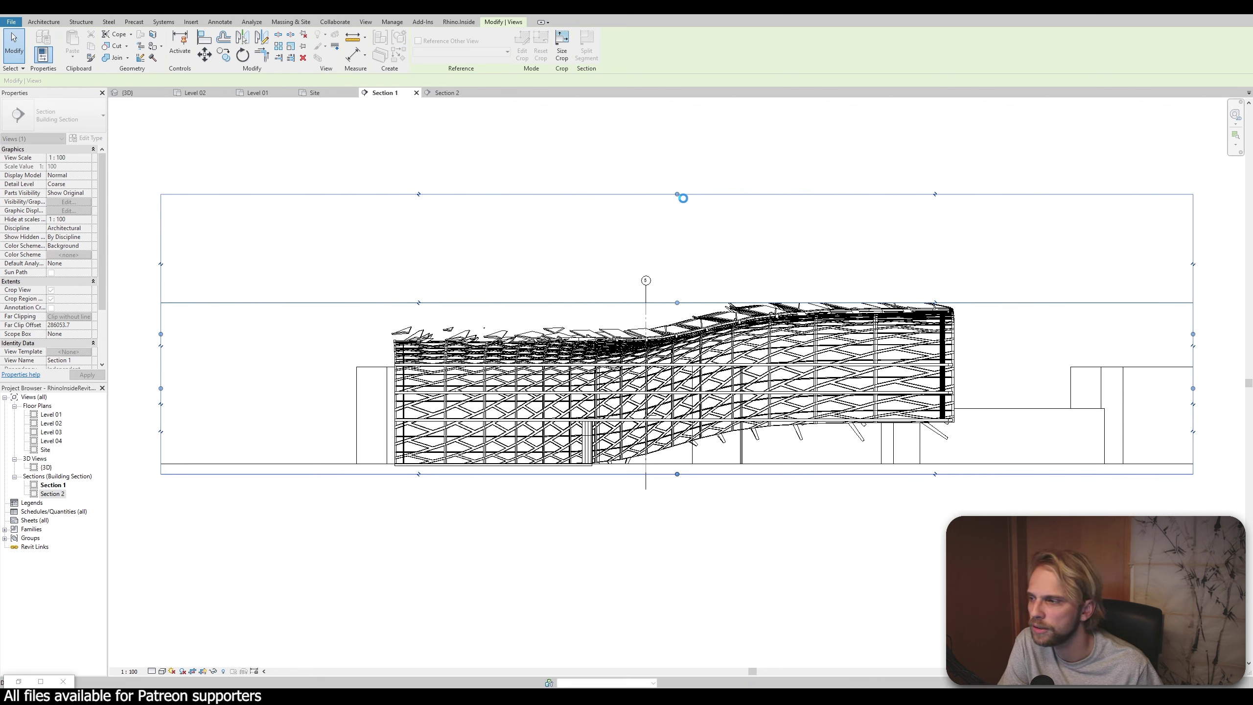
middle_click_drag(697, 491, 643, 384)
left_click_drag(632, 378, 654, 496)
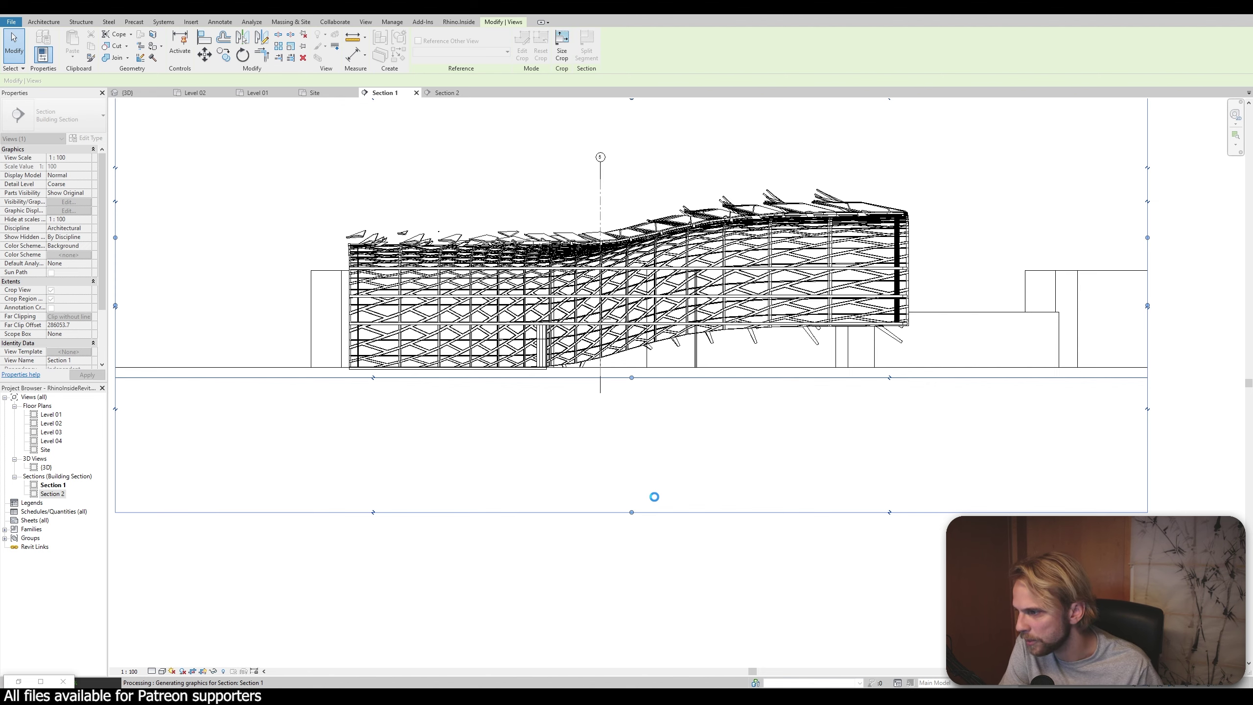
left_click(696, 450)
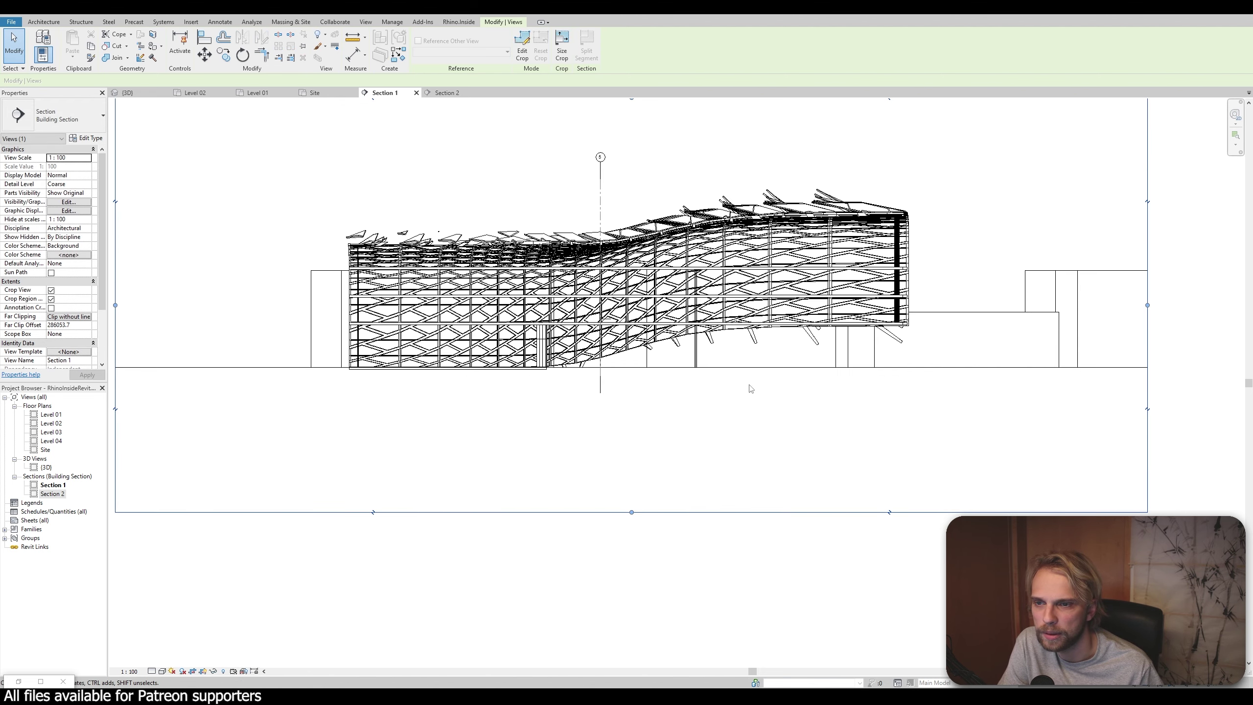
Raise the lower edge of Section 1's crop region to sit closer beneath the ground line
scroll(661, 306, "down", 2)
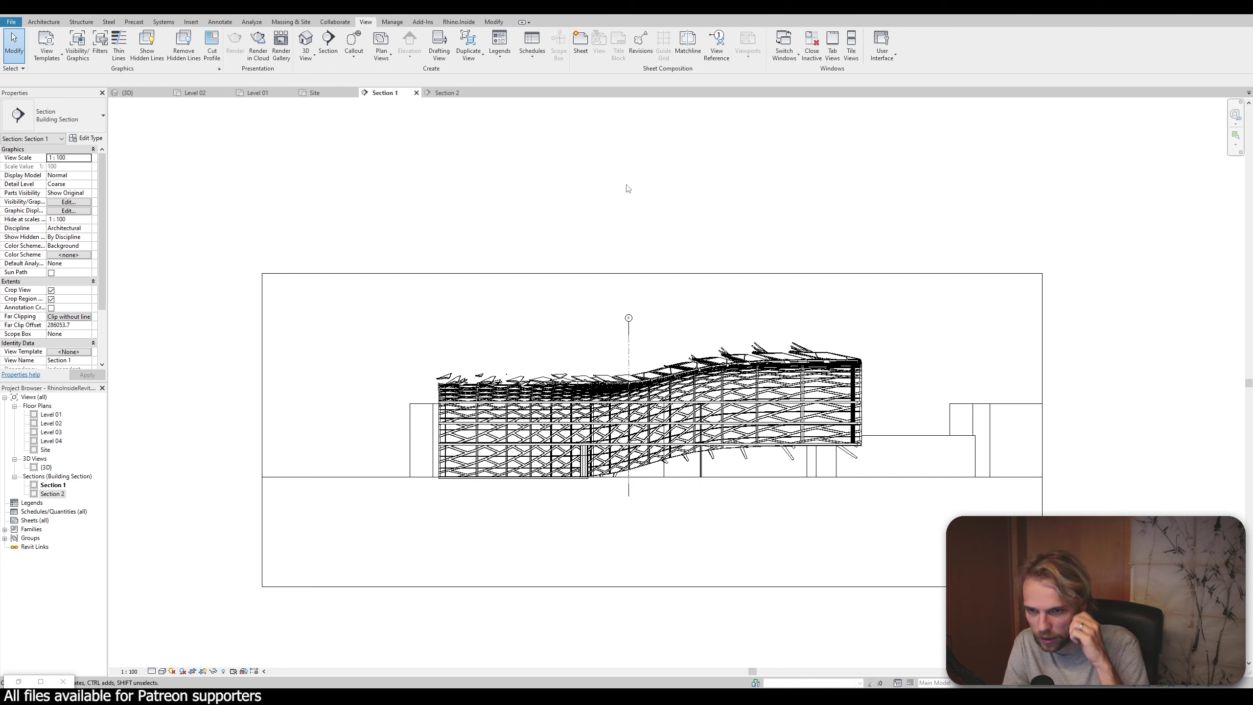
left_click(685, 586)
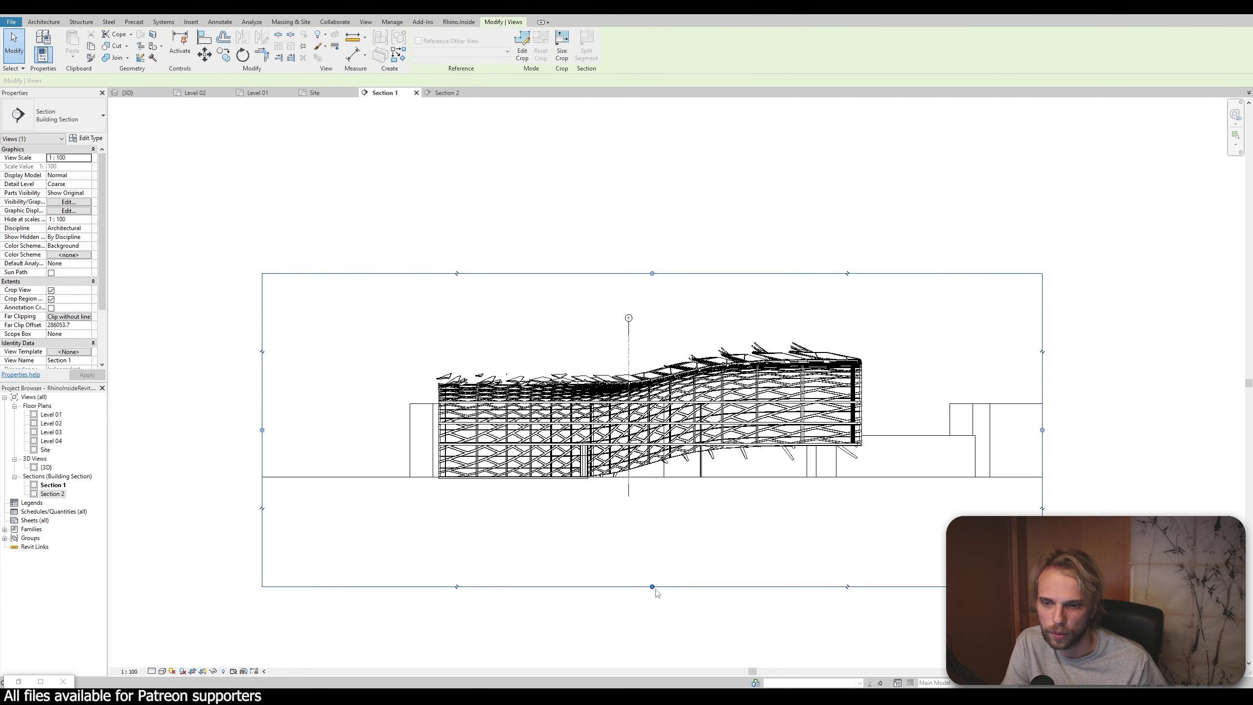
left_click_drag(651, 586, 659, 511)
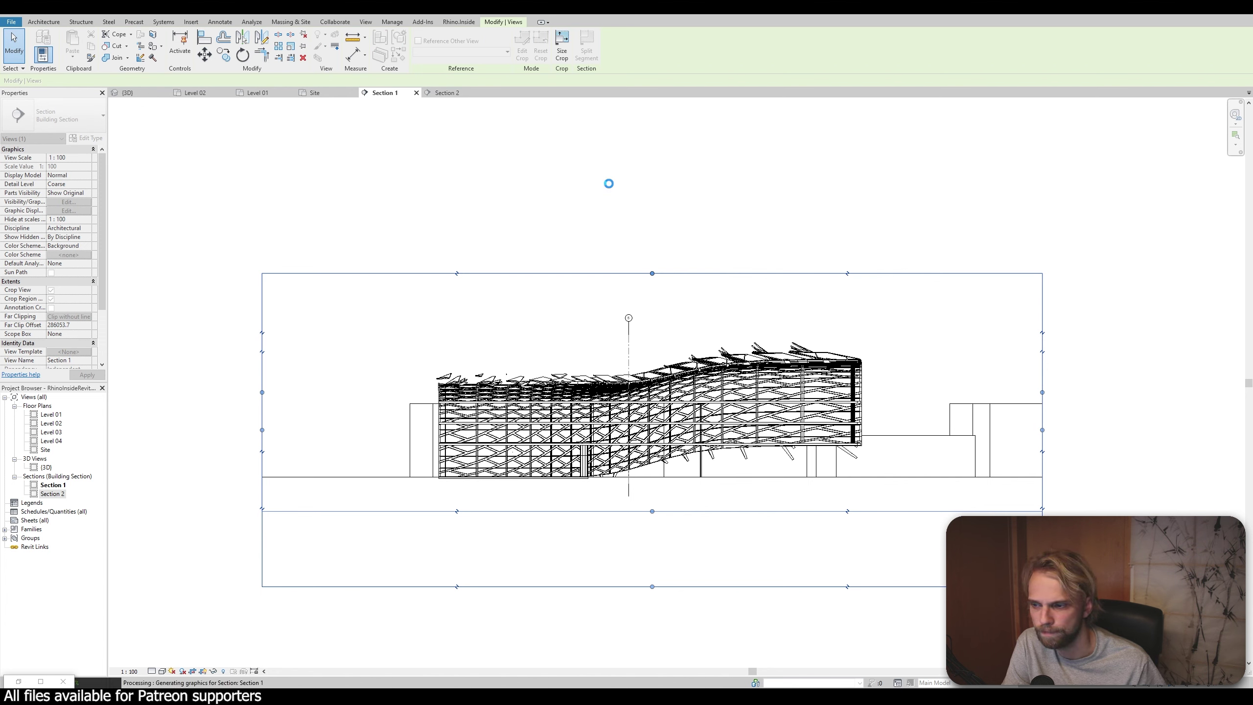
left_click(611, 188)
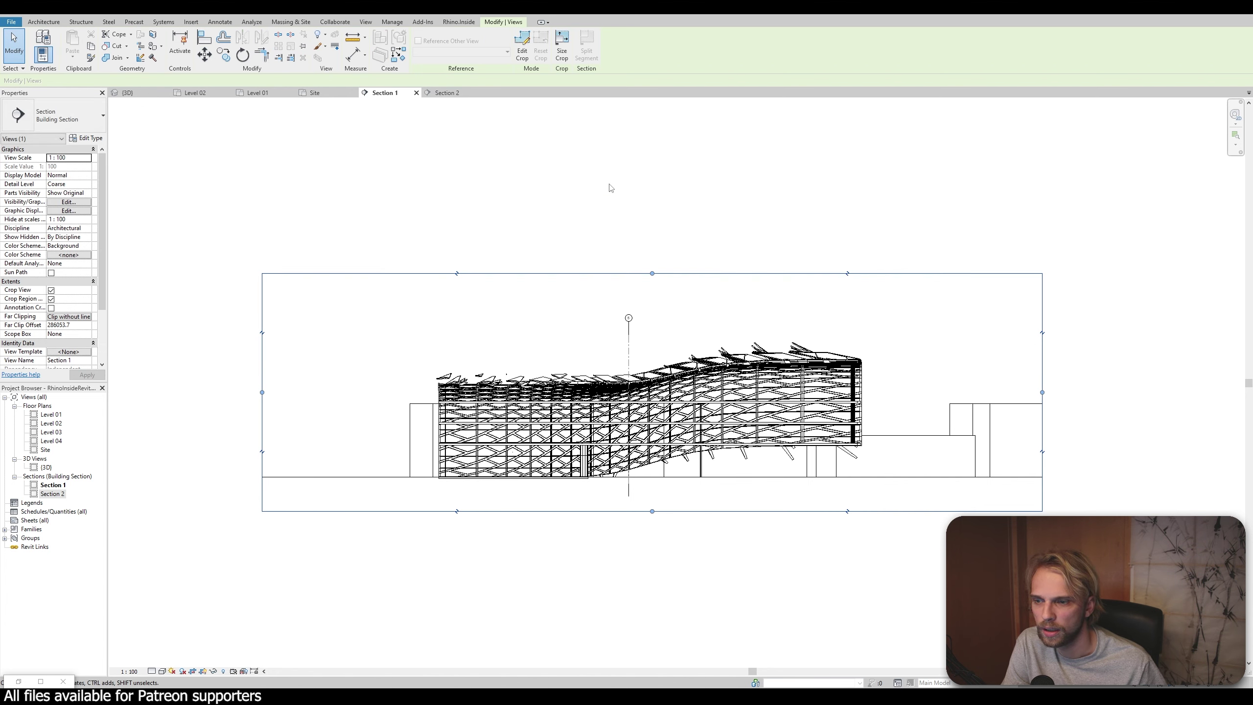
Examine the roof edge, column and facade detail at the building's raised end in Section 1
middle_click_drag(549, 433, 456, 385)
scroll(446, 395, "up", 3)
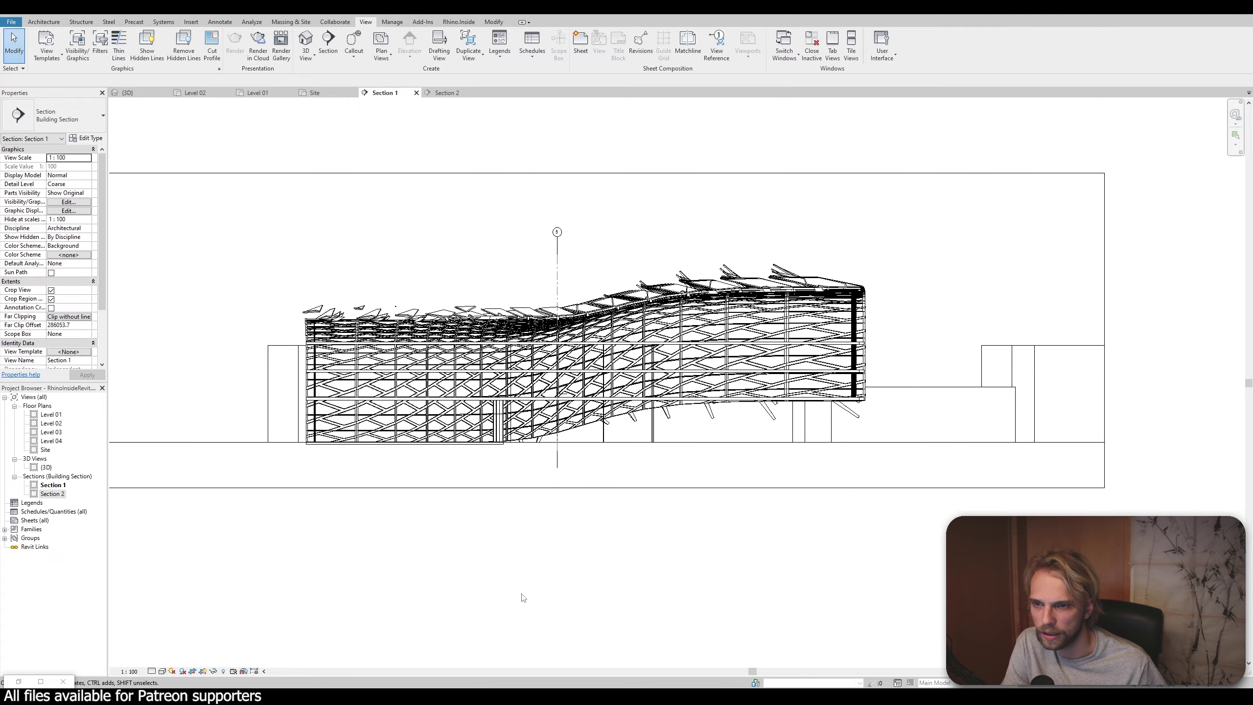
middle_click_drag(491, 463, 491, 493)
scroll(869, 338, "up", 4)
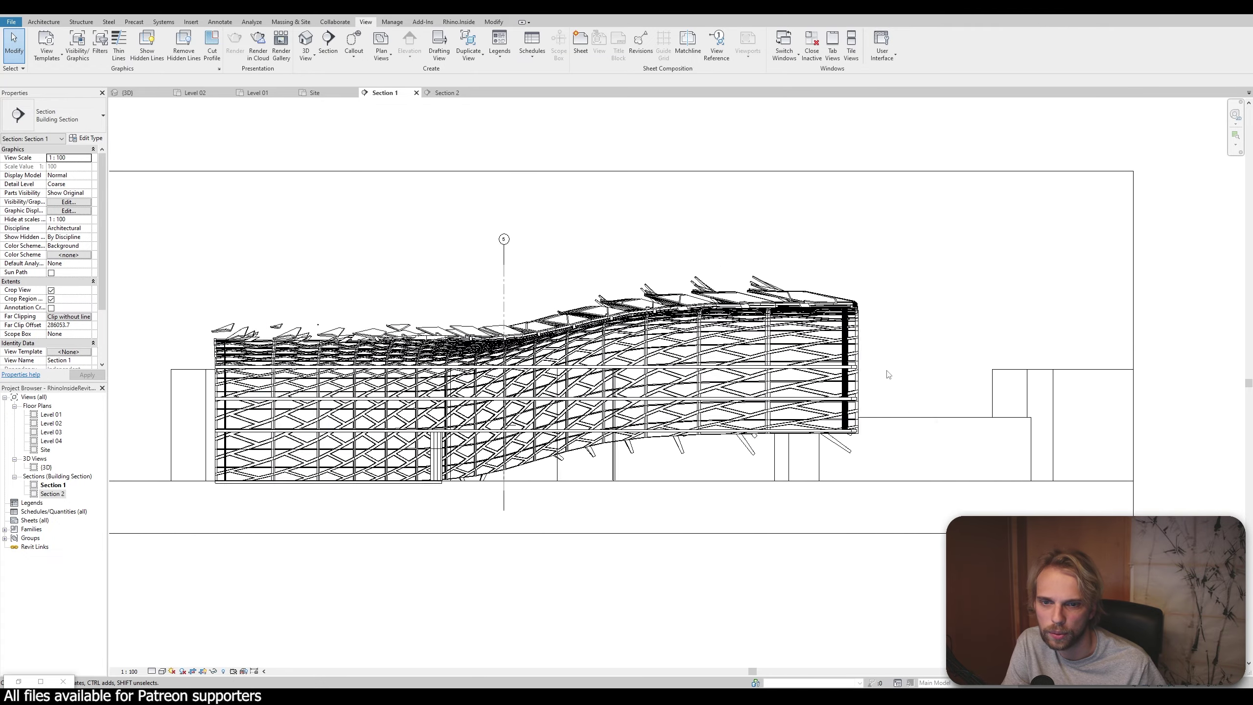
scroll(868, 338, "up", 3)
scroll(786, 270, "up", 2)
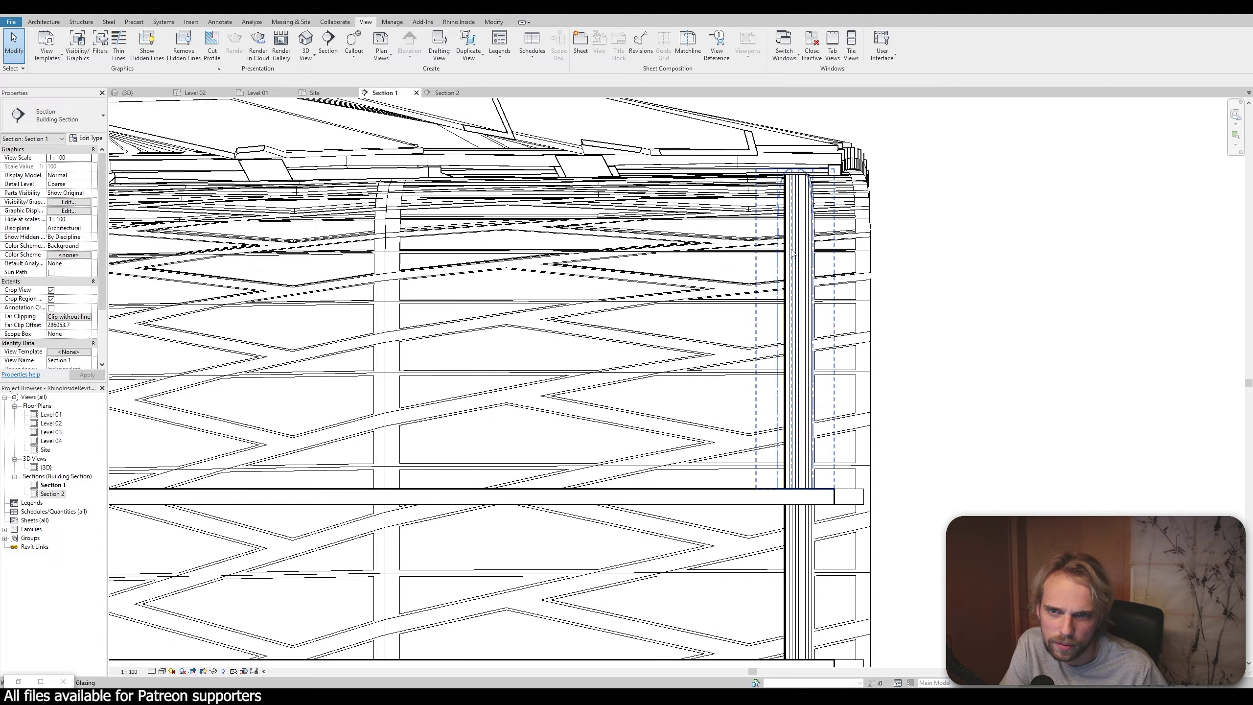
scroll(915, 360, "up", 3)
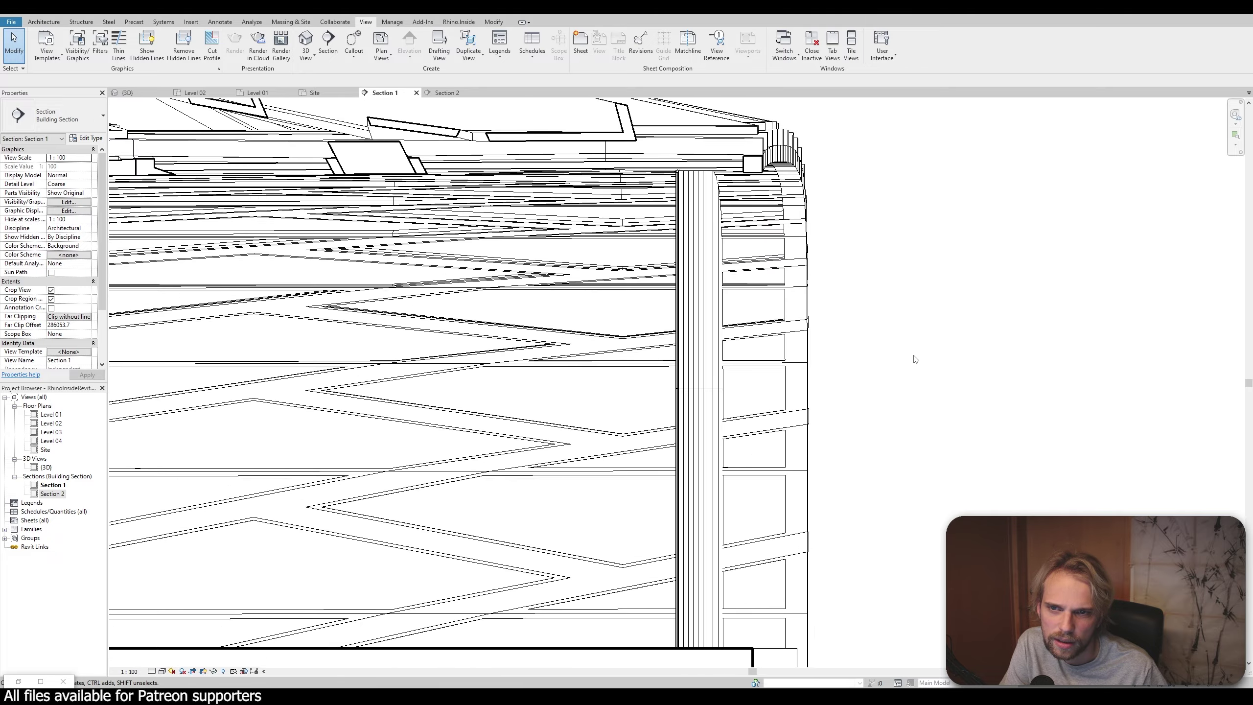
Examine the cut roof panels up close and the facade along the building's full length in Section 1
scroll(915, 360, "down", 6)
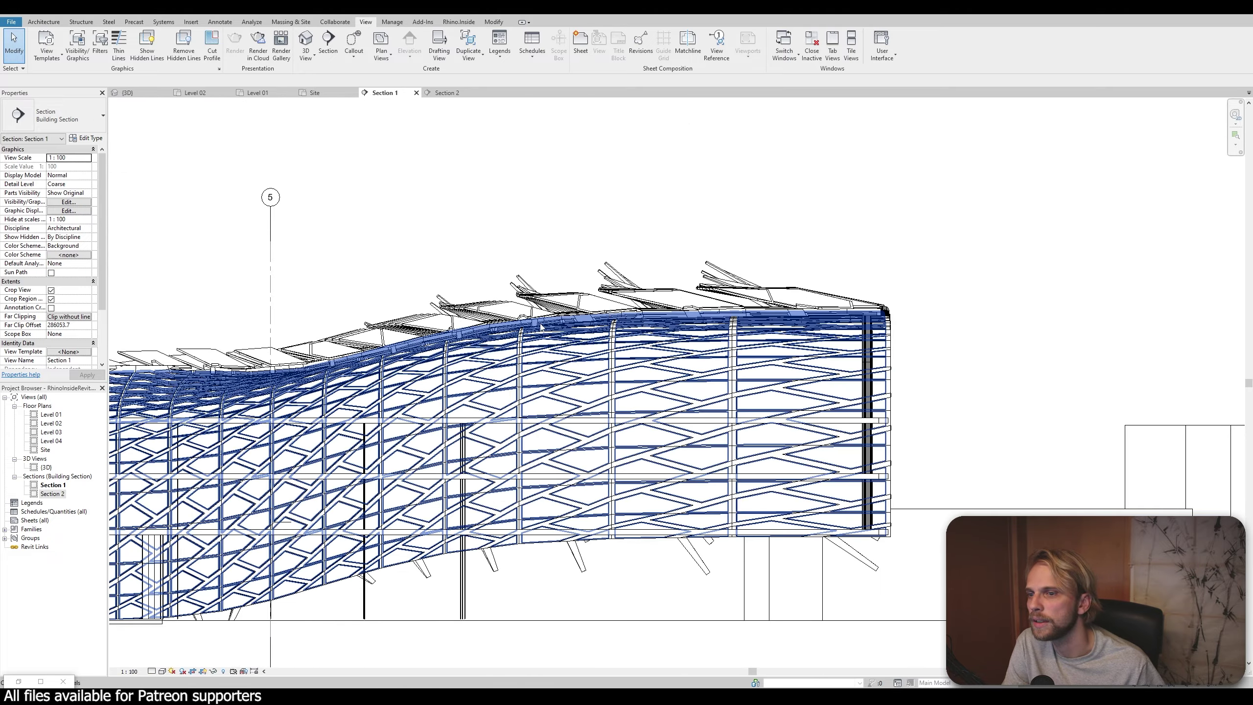
scroll(518, 254, "up", 3)
scroll(601, 216, "up", 5)
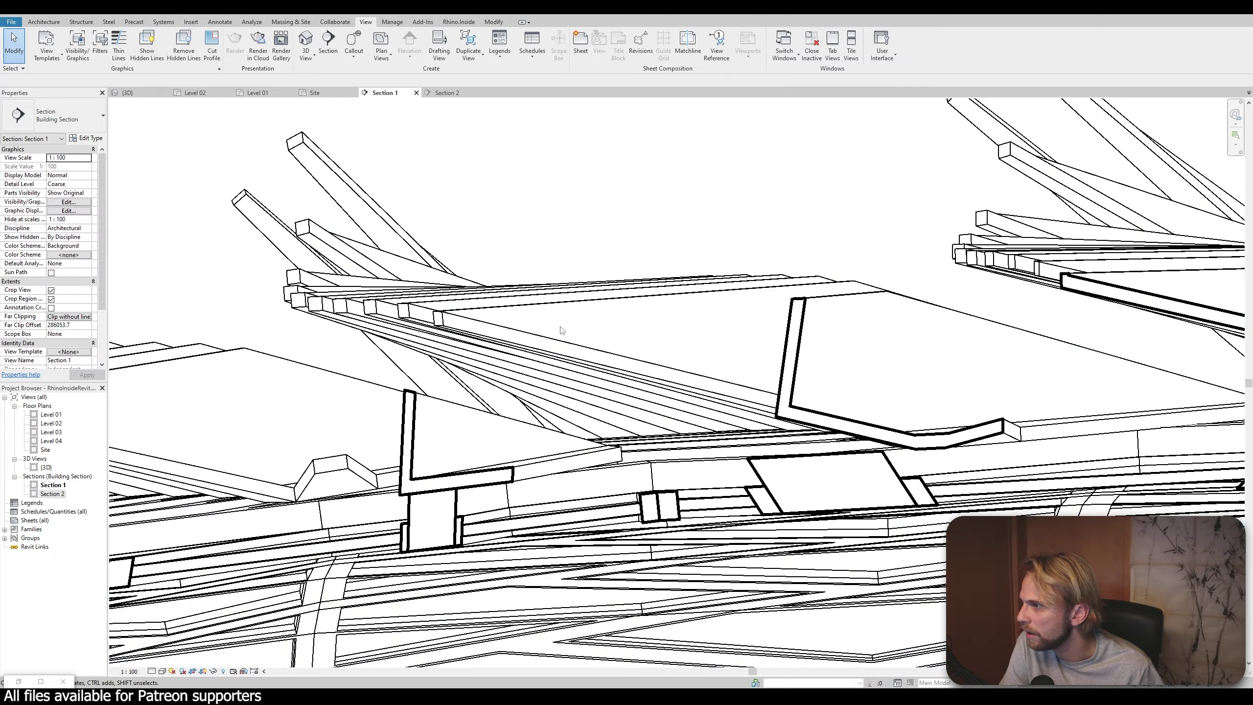
scroll(560, 331, "down", 6)
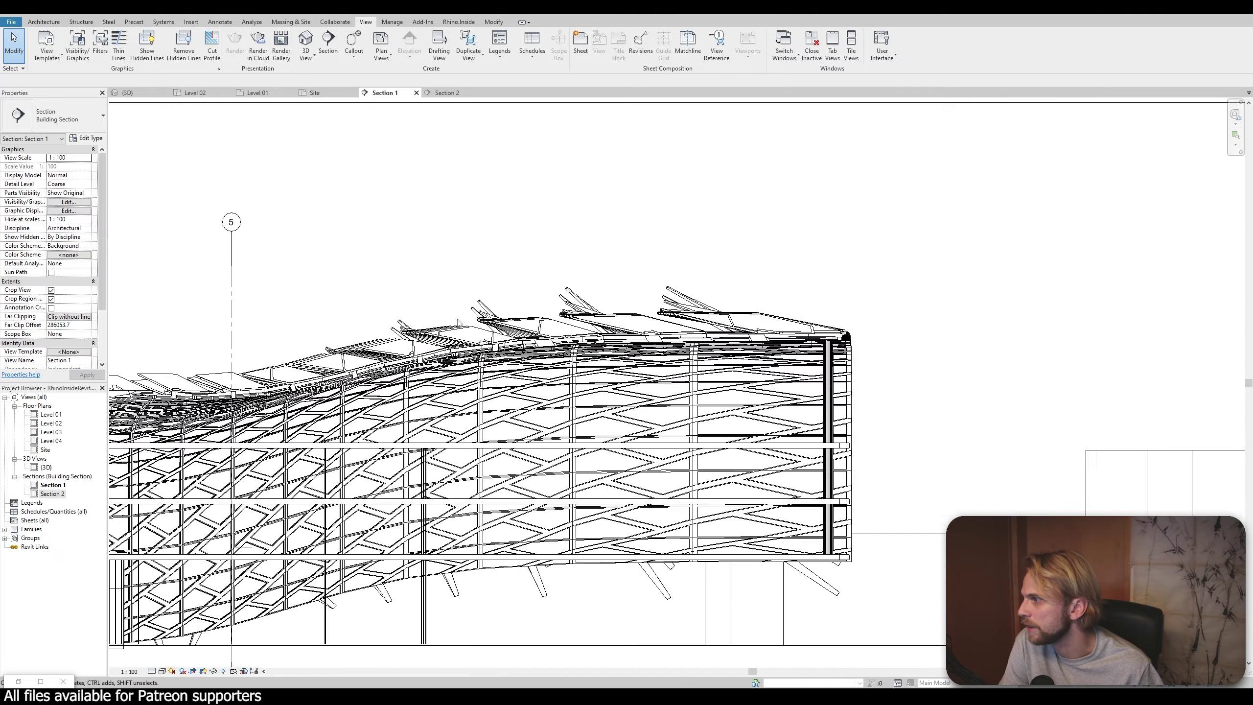
middle_click_drag(444, 311, 673, 315)
scroll(661, 329, "down", 3)
scroll(509, 302, "up", 2)
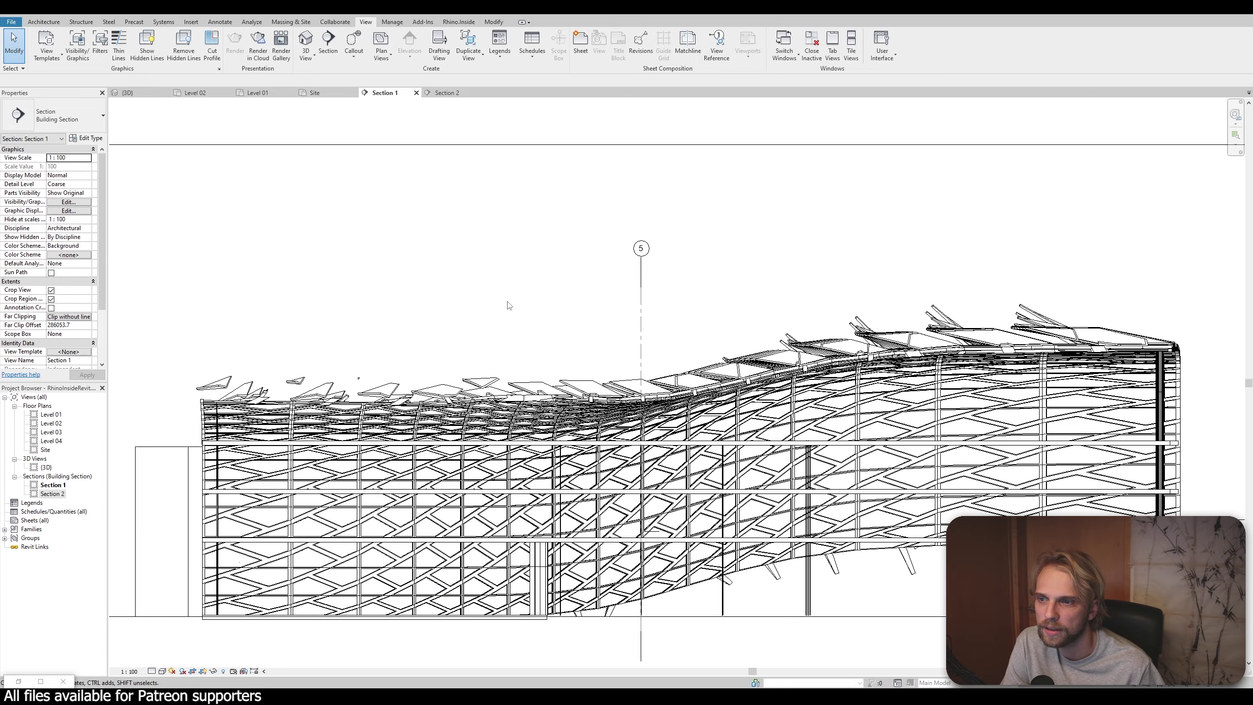
middle_click_drag(509, 305, 502, 268)
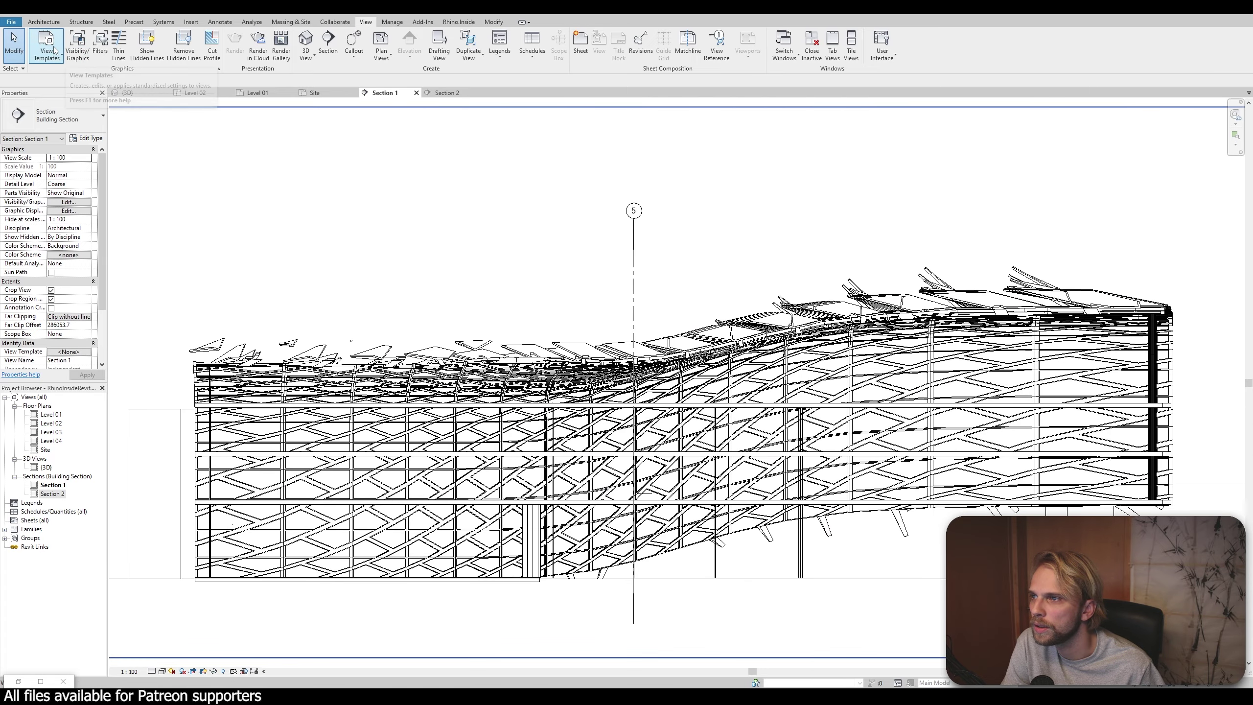
Apply the Architectural Section view template's properties to Section 1
left_click(54, 49)
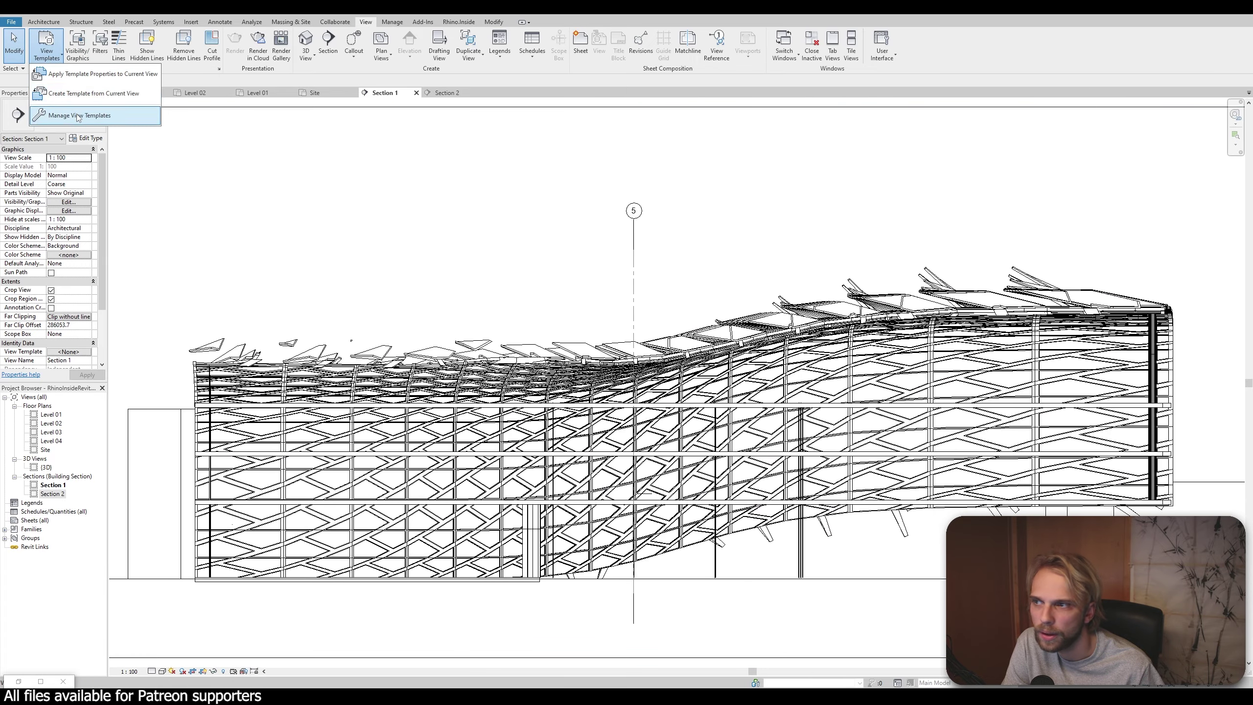
left_click(83, 74)
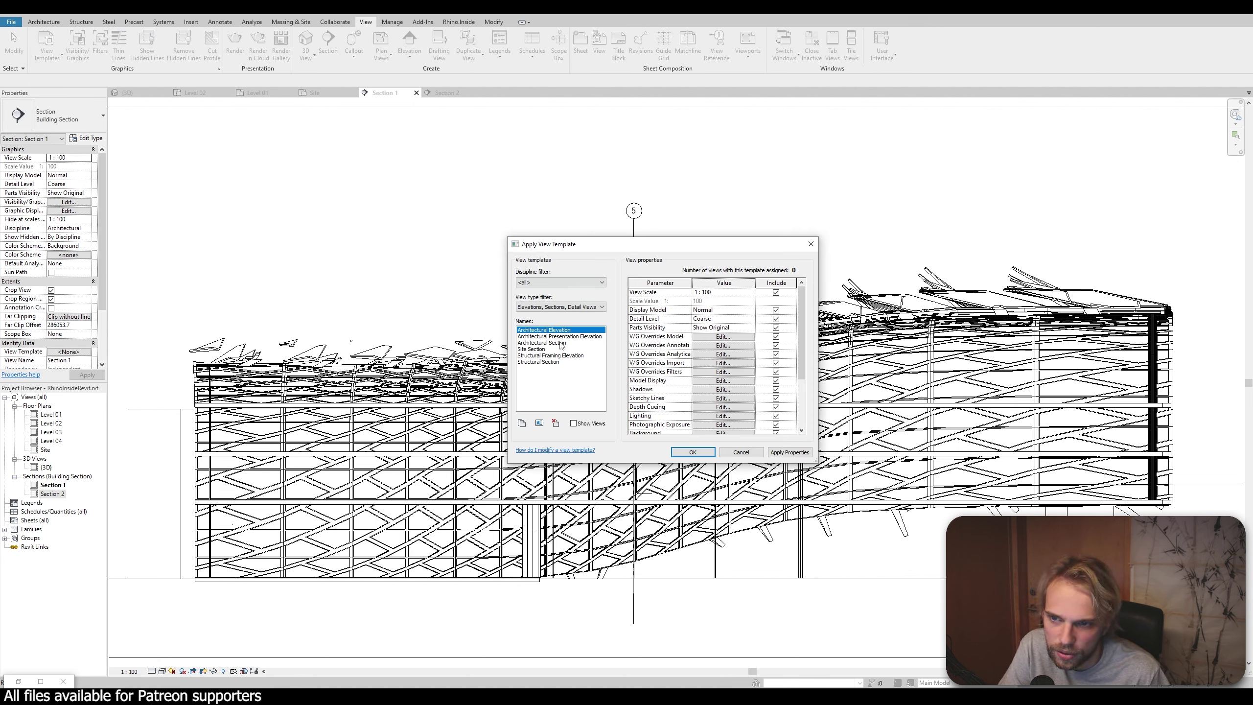
left_click(562, 343)
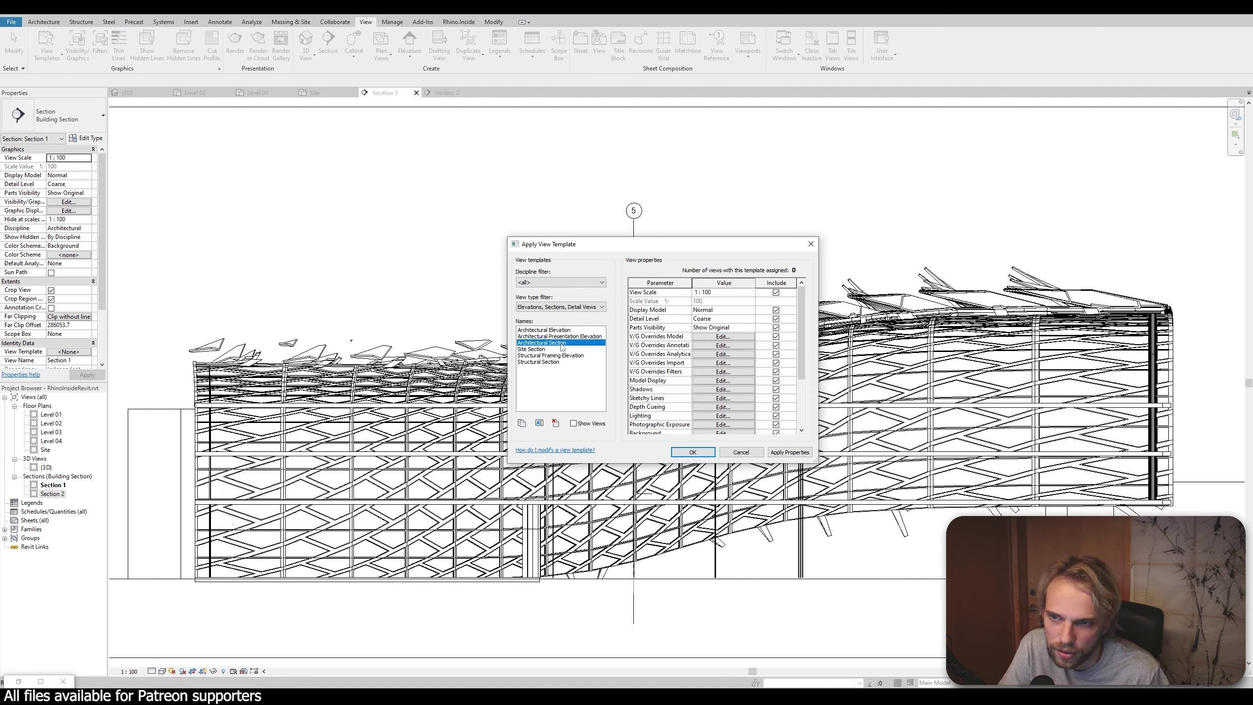
left_click(775, 454)
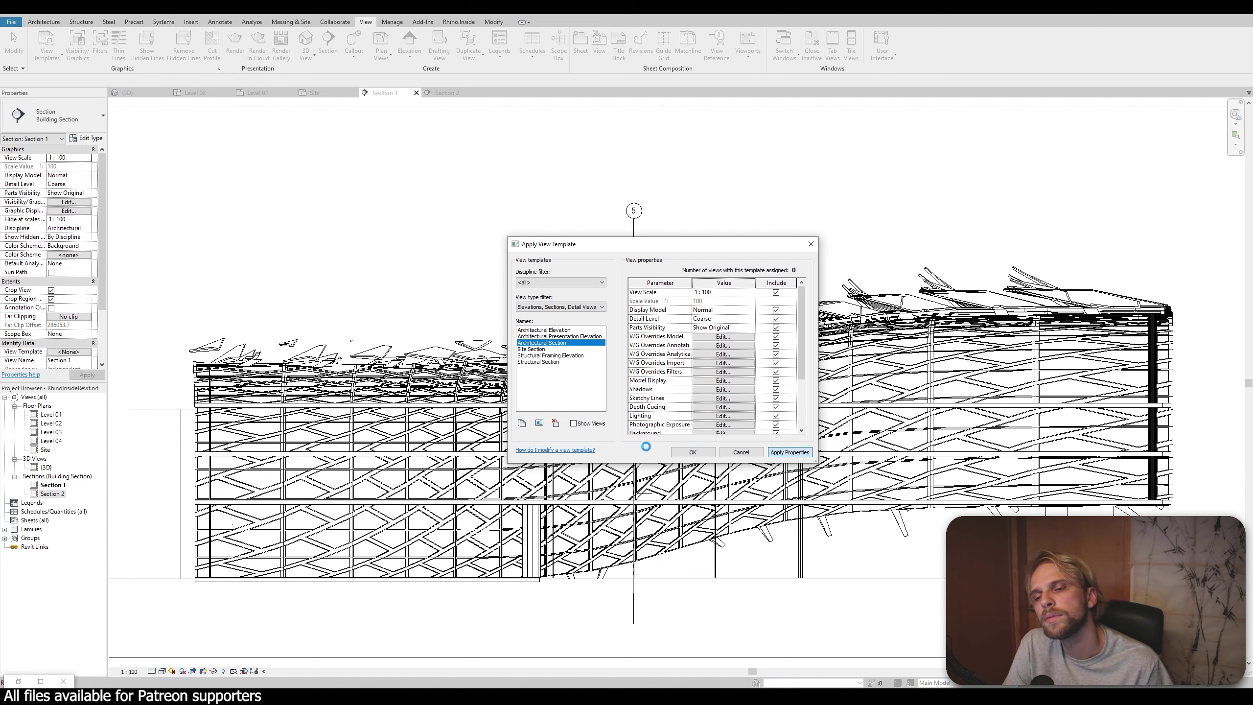
left_click(692, 453)
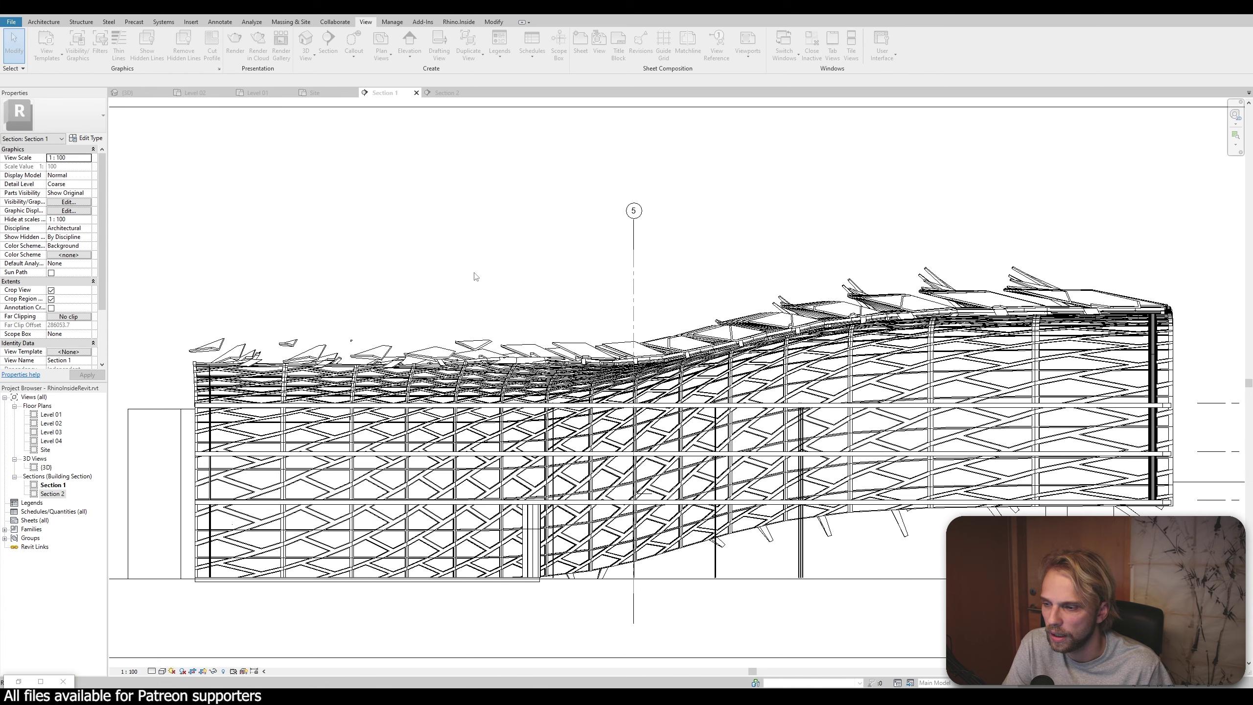
middle_click_drag(476, 277, 496, 260)
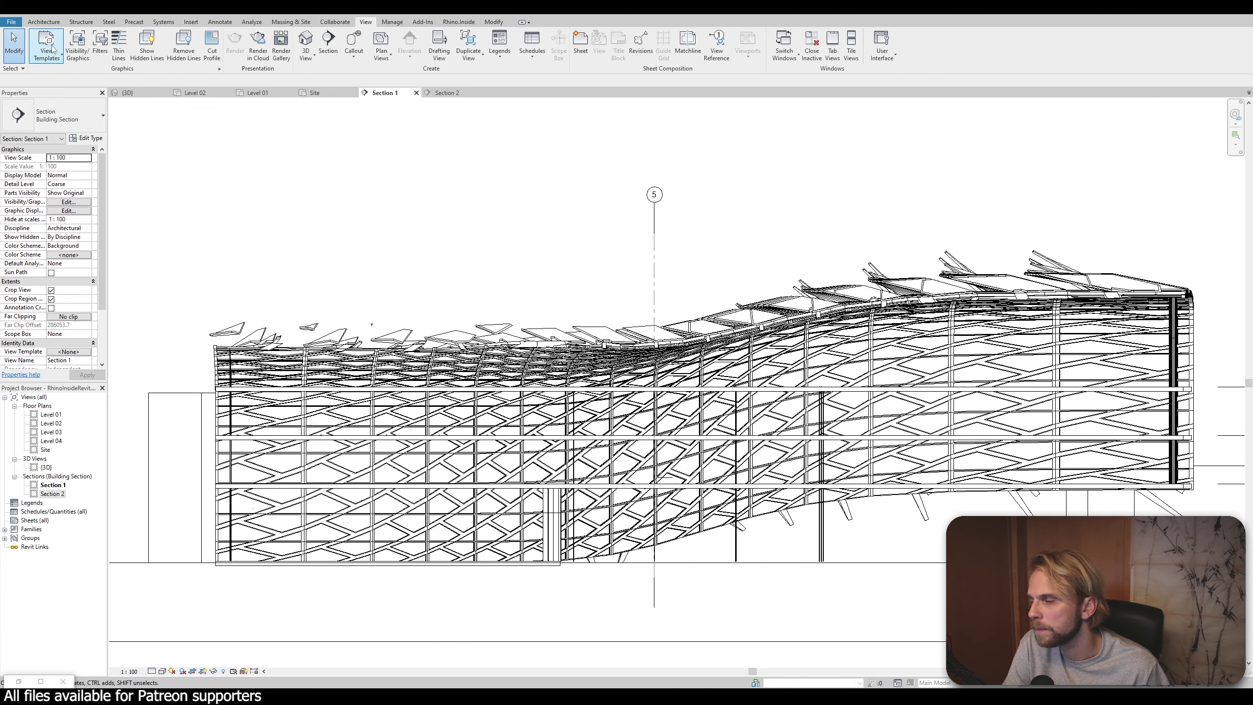
Override the surface transparency of Curtain Panels to 50% in Section 1's visibility and graphics settings
left_click(78, 56)
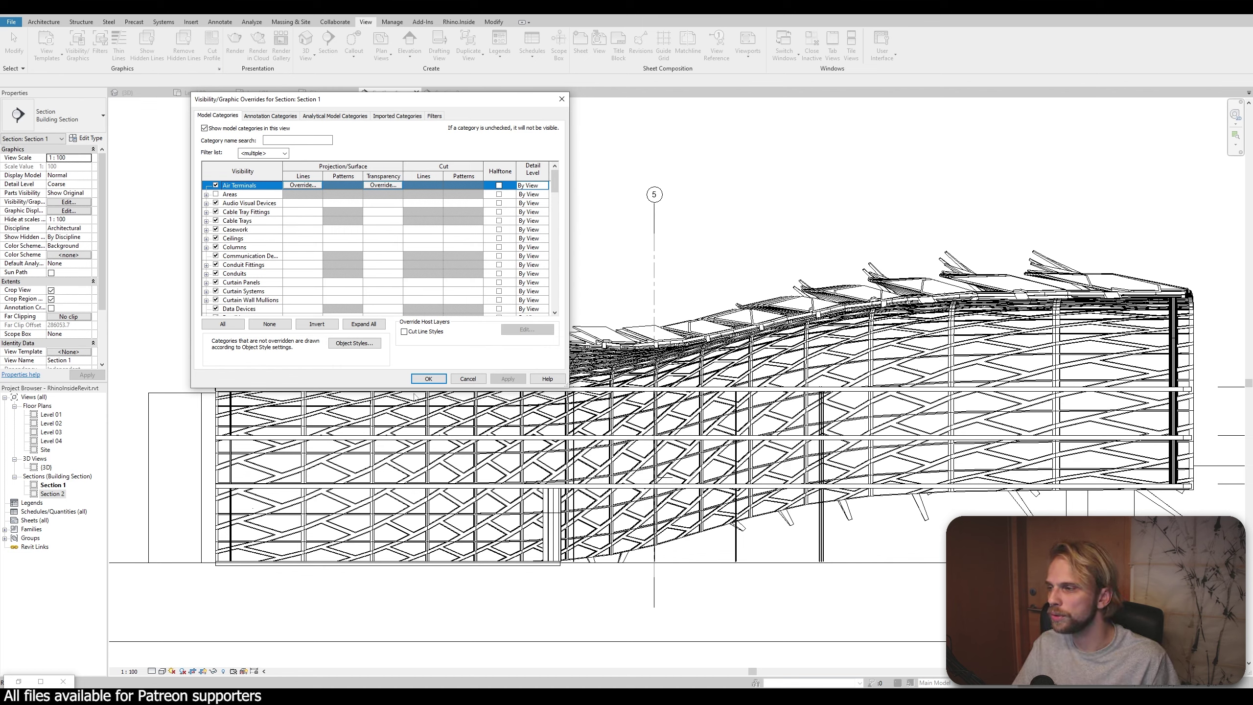
mouse_move(555, 182)
left_mouse_down()
mouse_move(553, 228)
mouse_move(565, 187)
left_mouse_up()
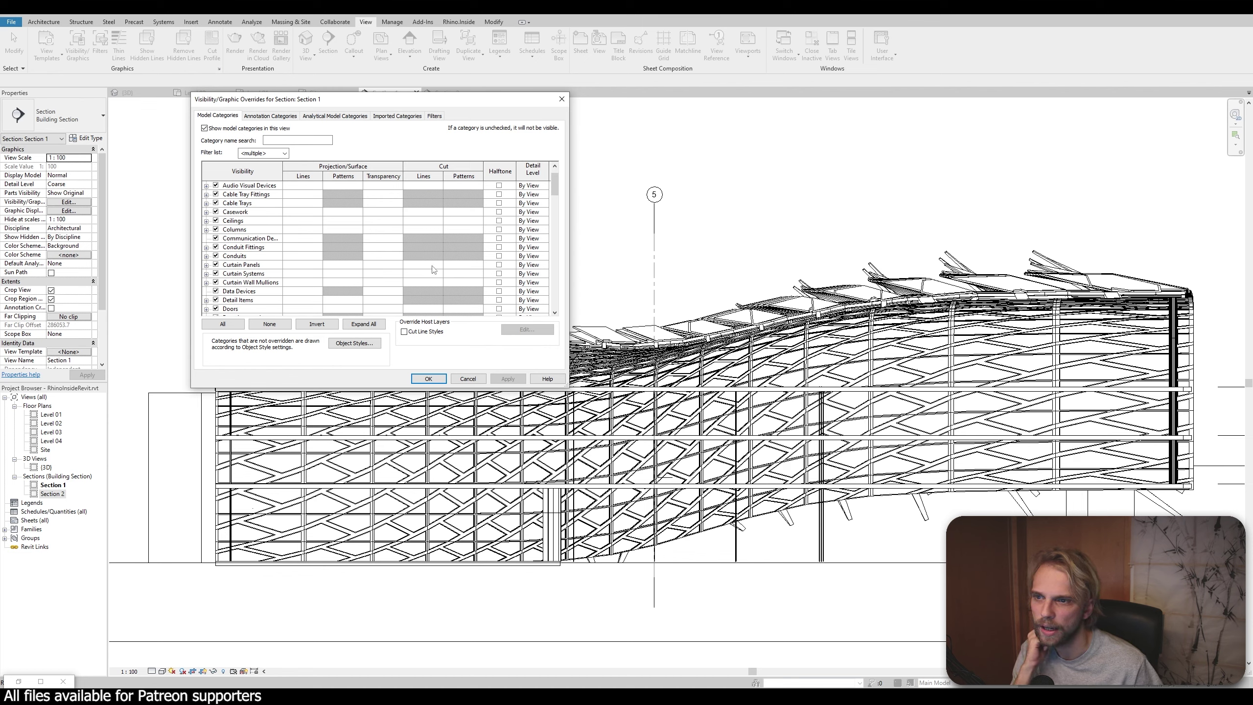
left_click(377, 268)
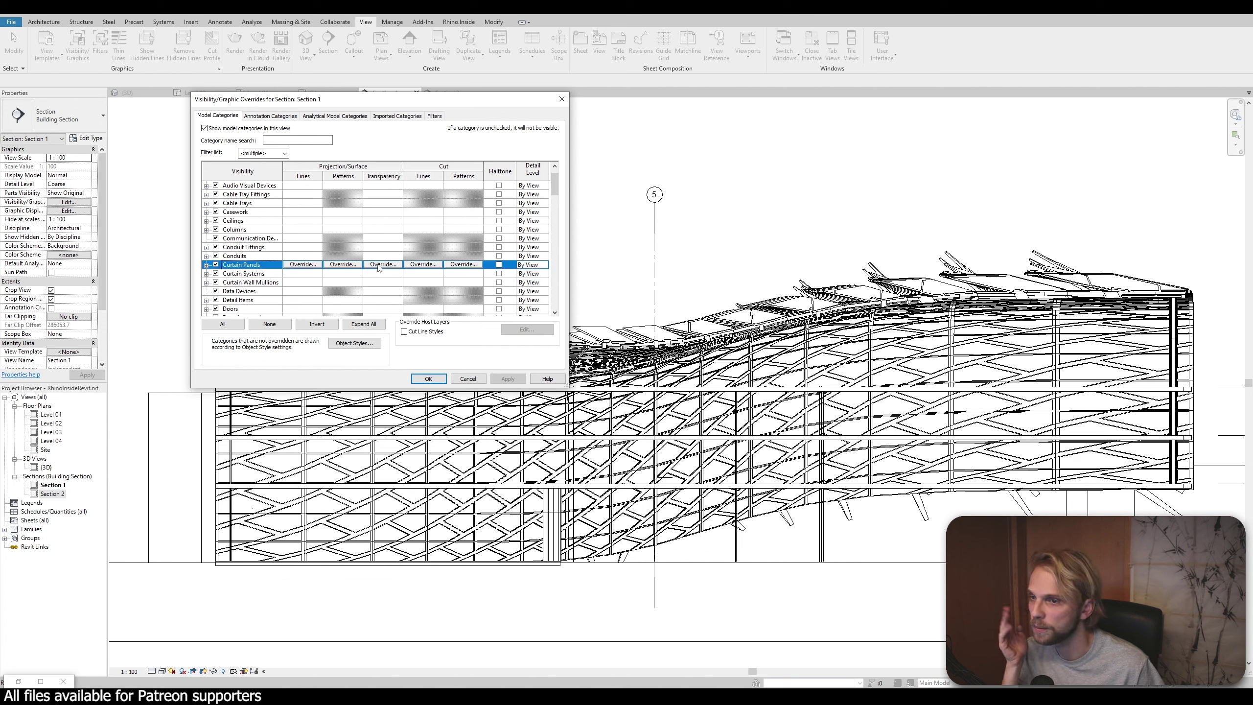
left_click(379, 268)
left_click_drag(352, 242, 411, 243)
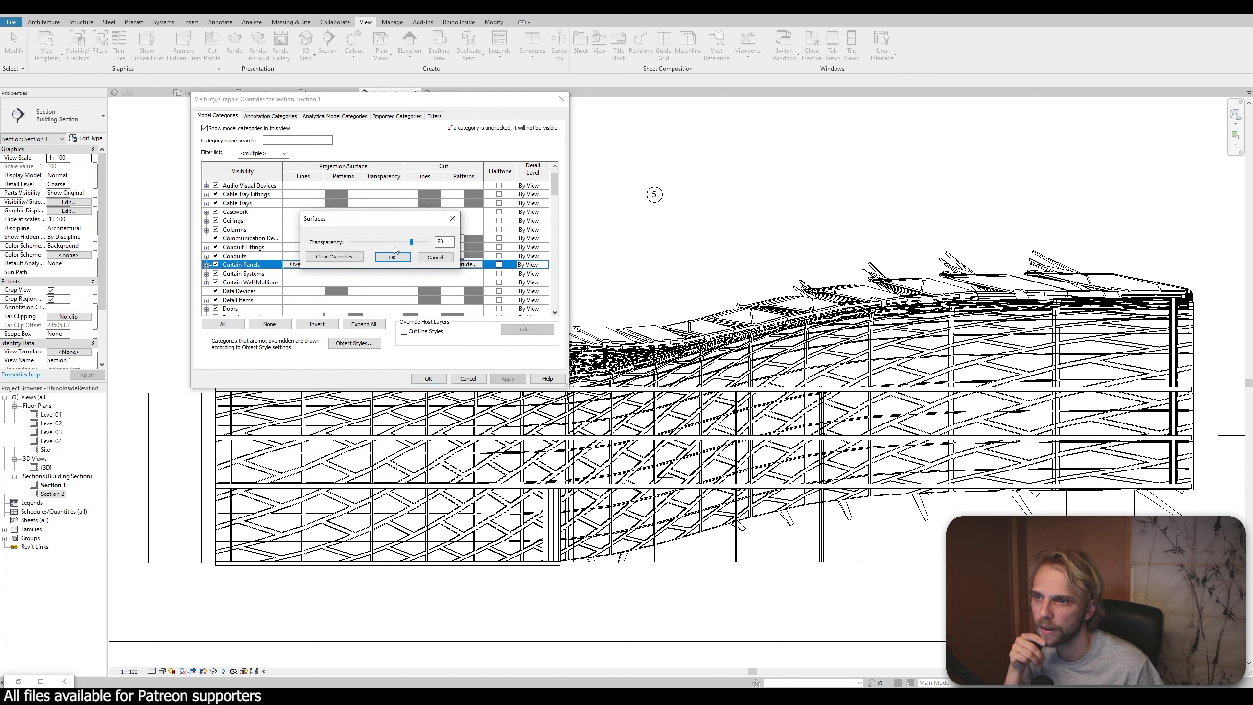
left_click(408, 245)
left_click_drag(396, 242, 391, 244)
left_click(392, 257)
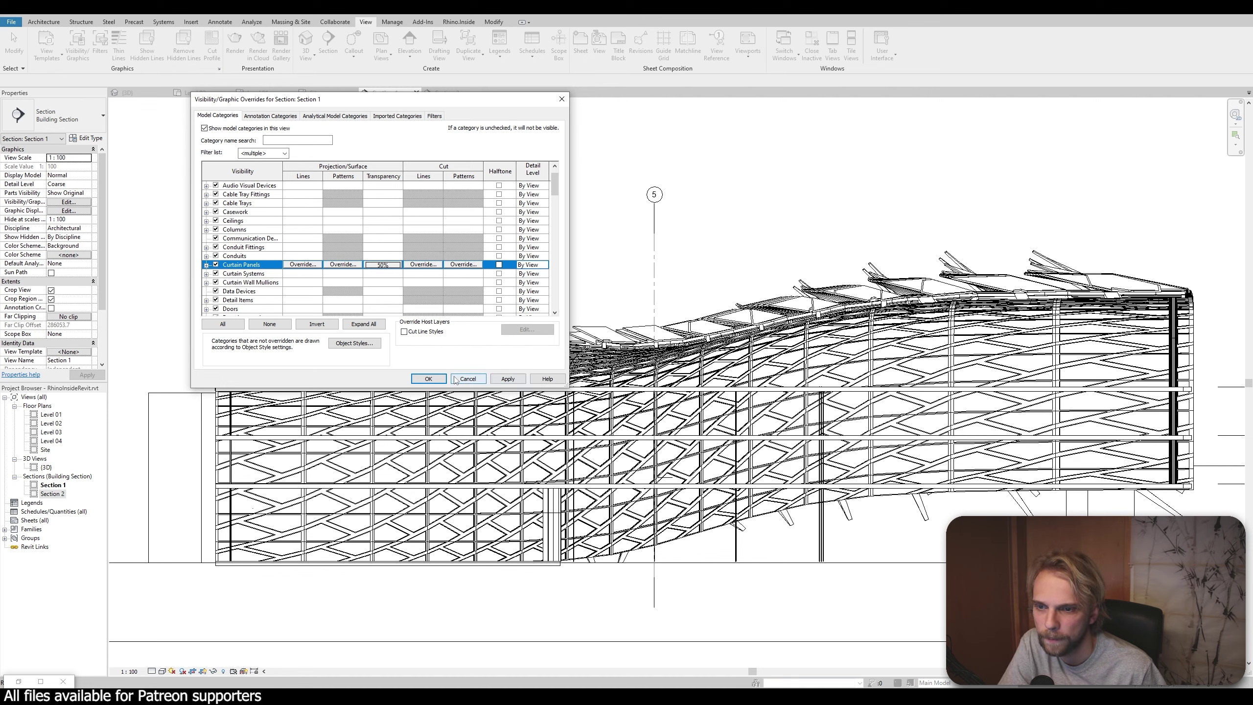
left_click(508, 379)
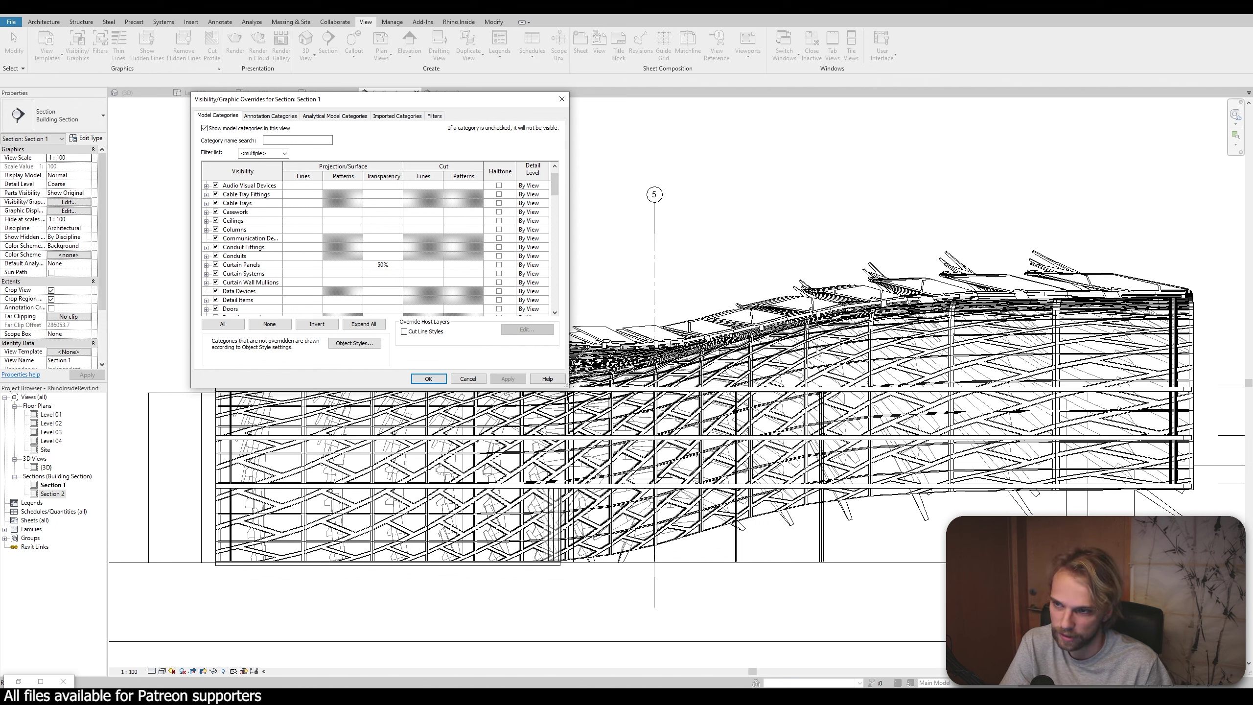
Override the cut foreground pattern of the Hardscape category with Diagonal down
scroll(547, 239, "down", 8)
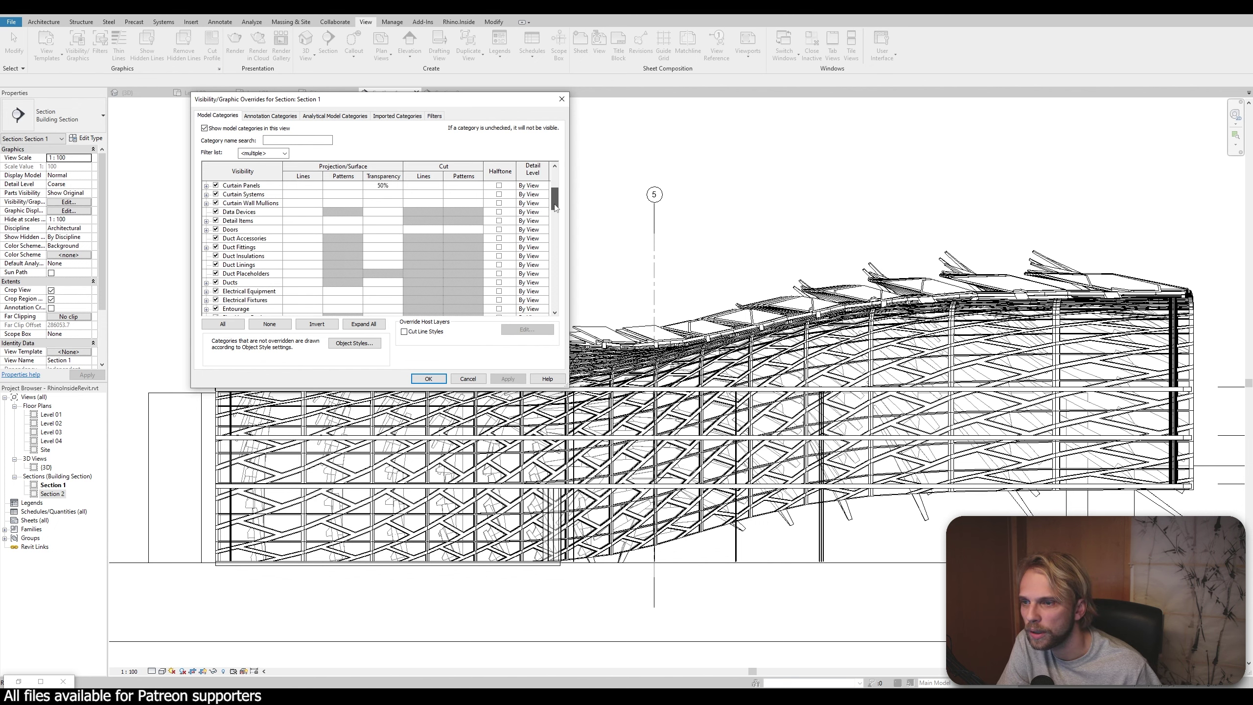
scroll(547, 239, "up", 1)
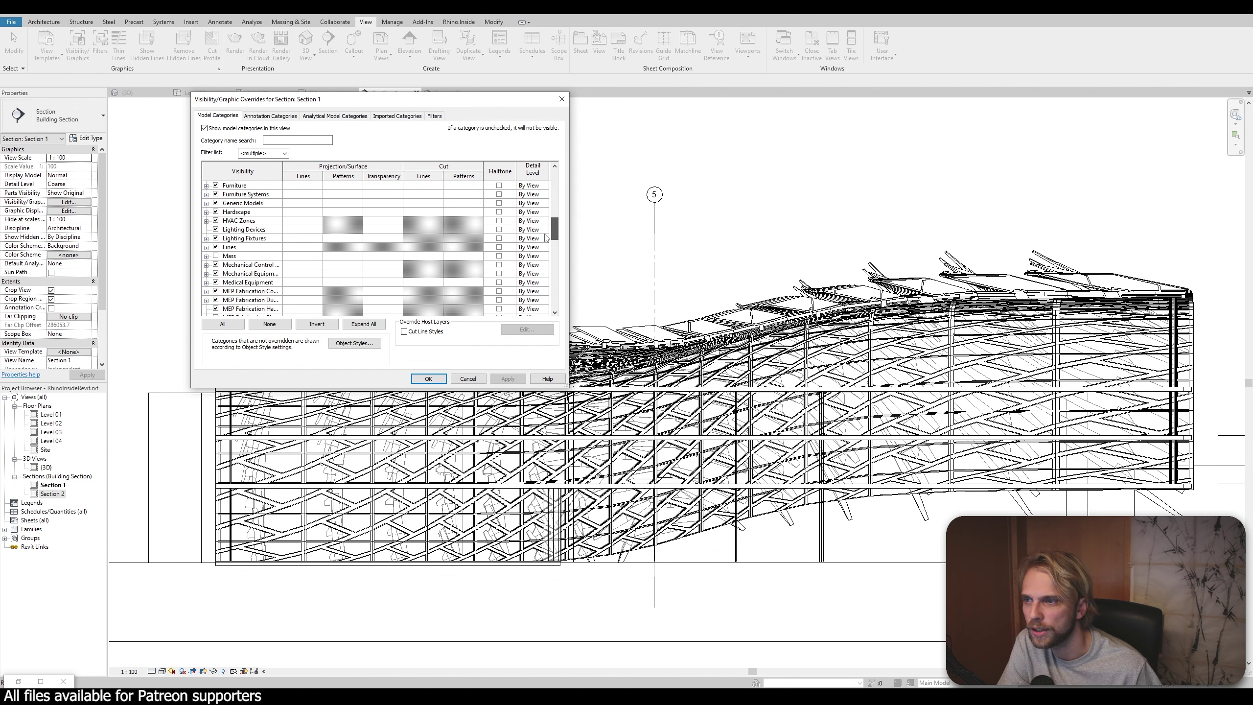
scroll(546, 238, "down", 8)
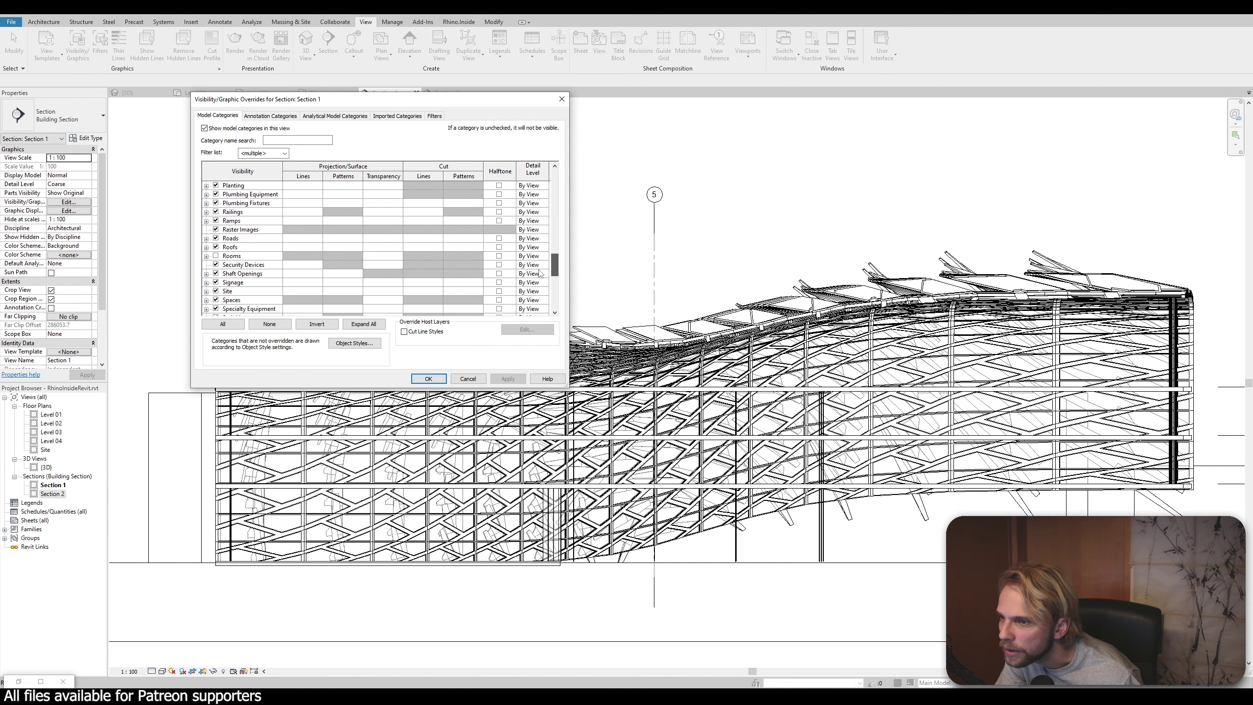
scroll(539, 278, "up", 15)
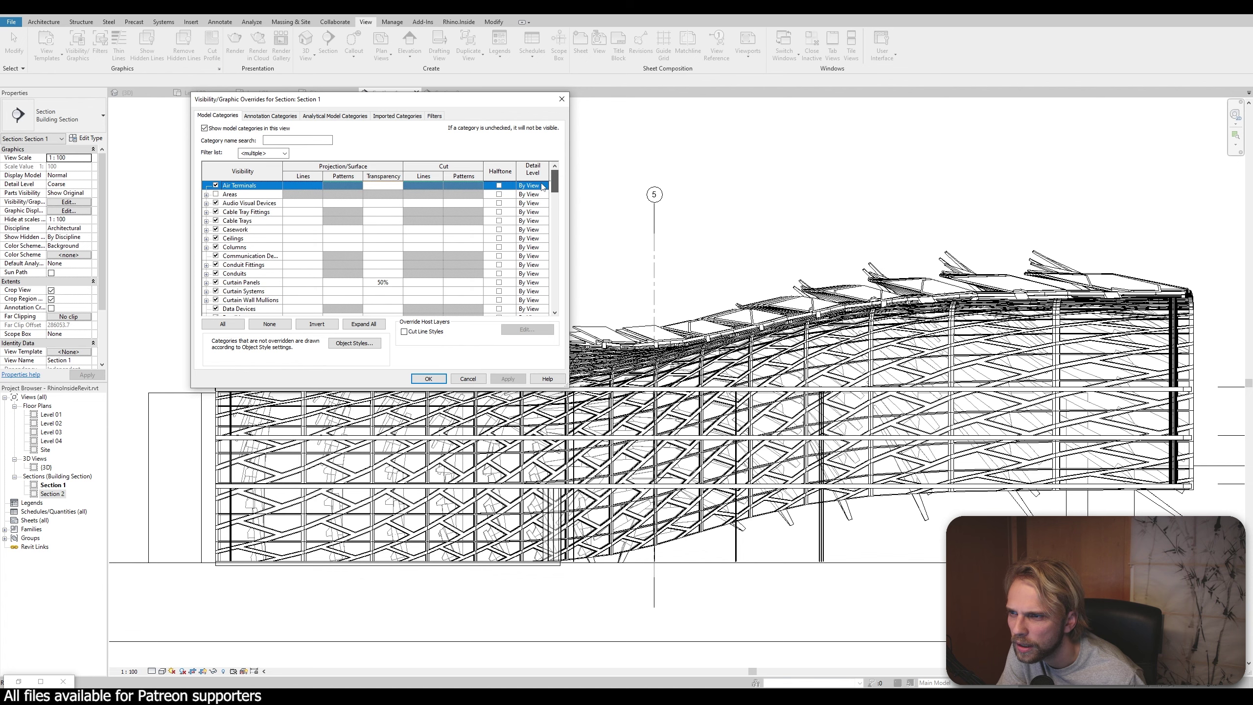
scroll(540, 197, "down", 3)
scroll(533, 208, "down", 5)
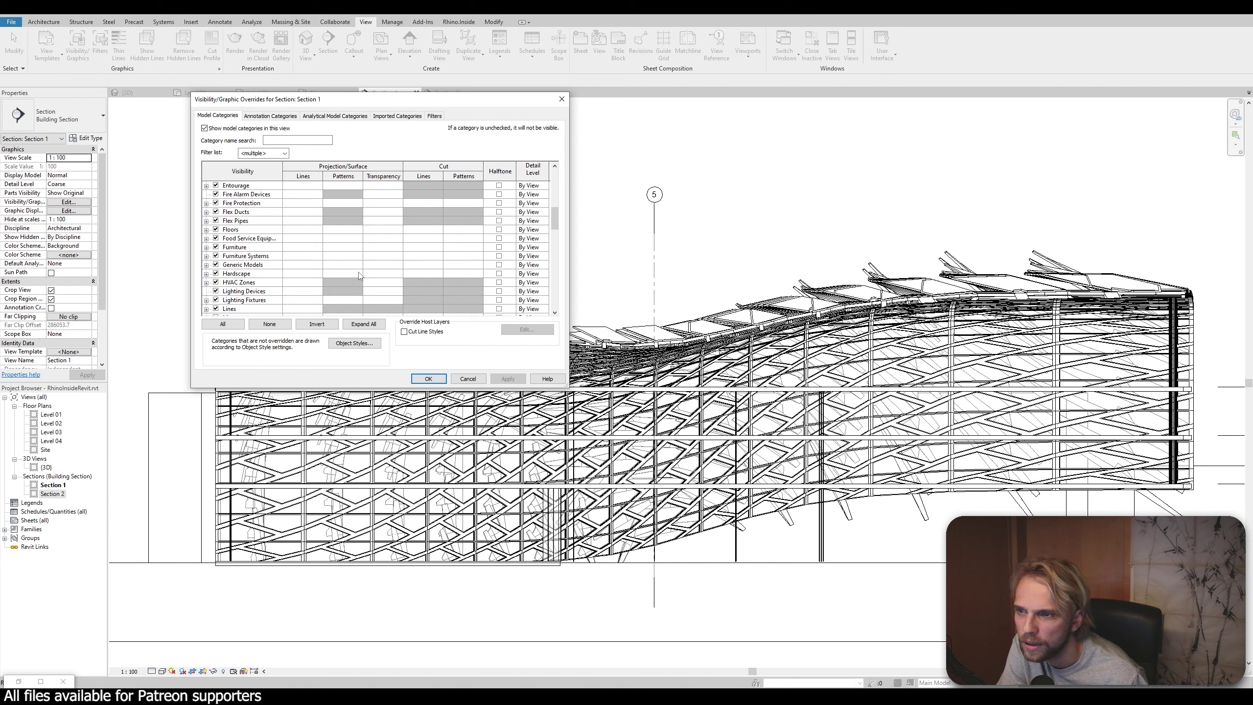
left_click(455, 276)
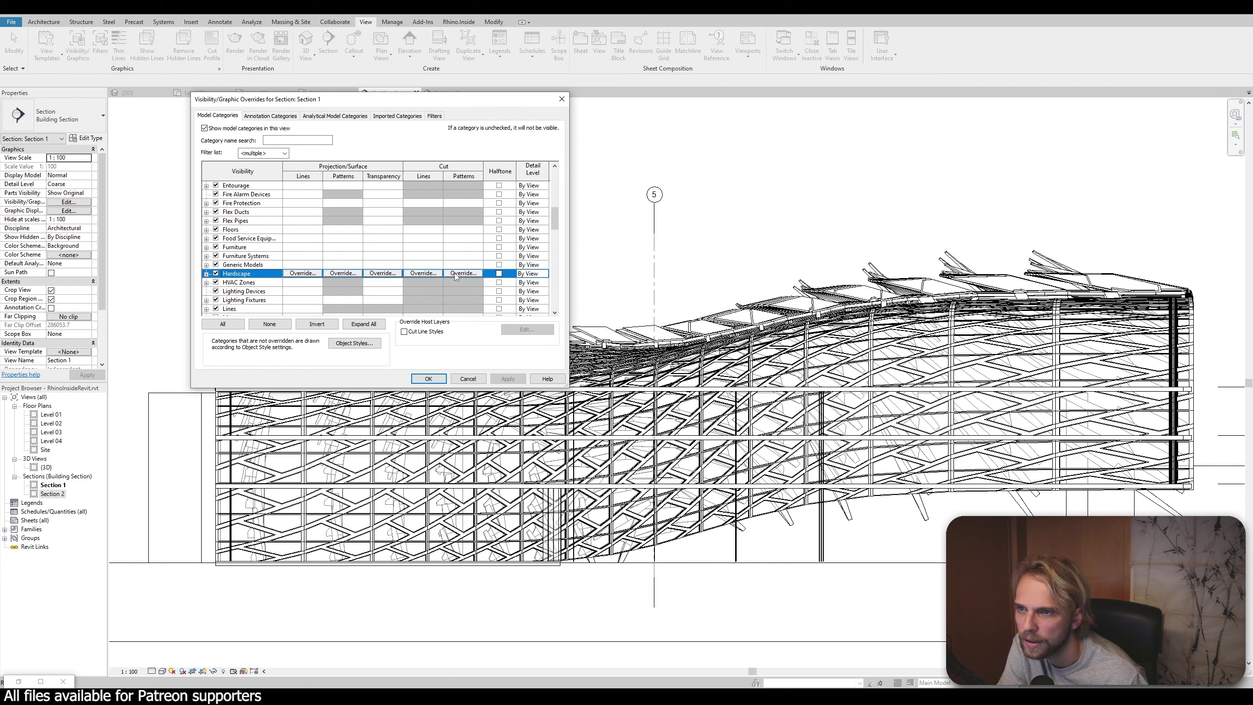
left_click(455, 276)
left_click(456, 274)
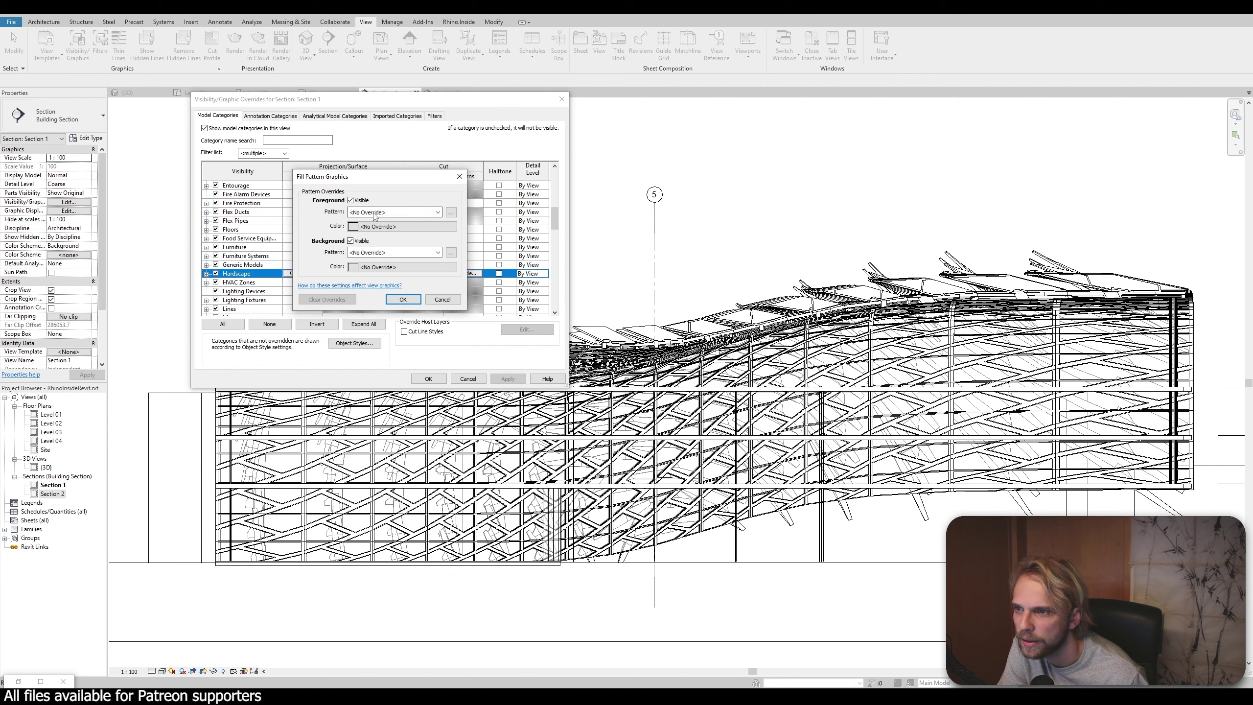
left_click(374, 214)
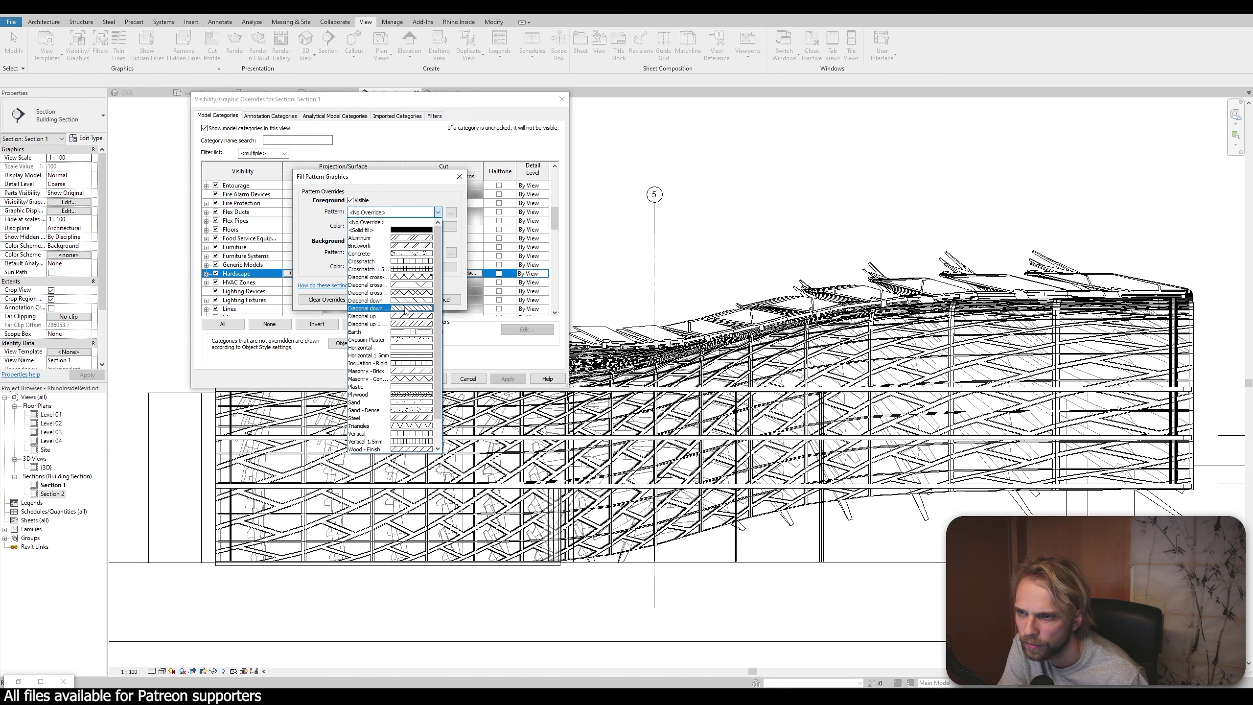
left_click(405, 308)
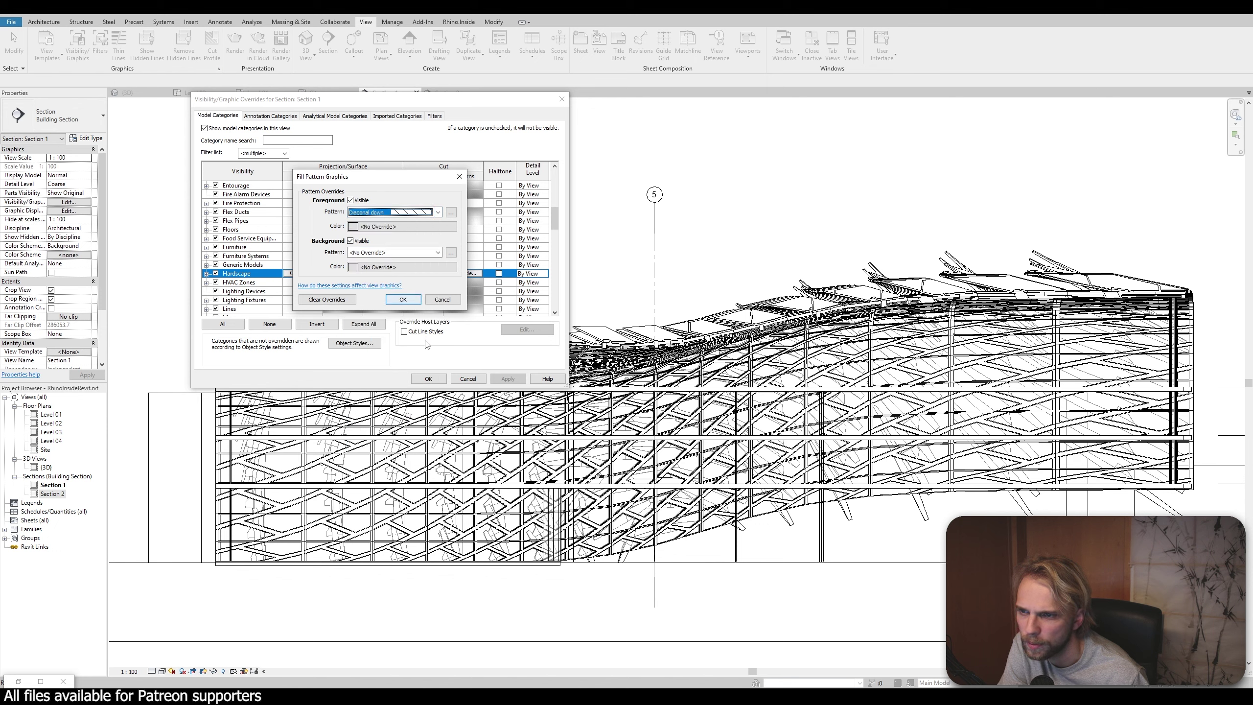
Set the Hardscape cut pattern's foreground colour to black and apply the override to Section 1
left_click(376, 226)
left_click(277, 252)
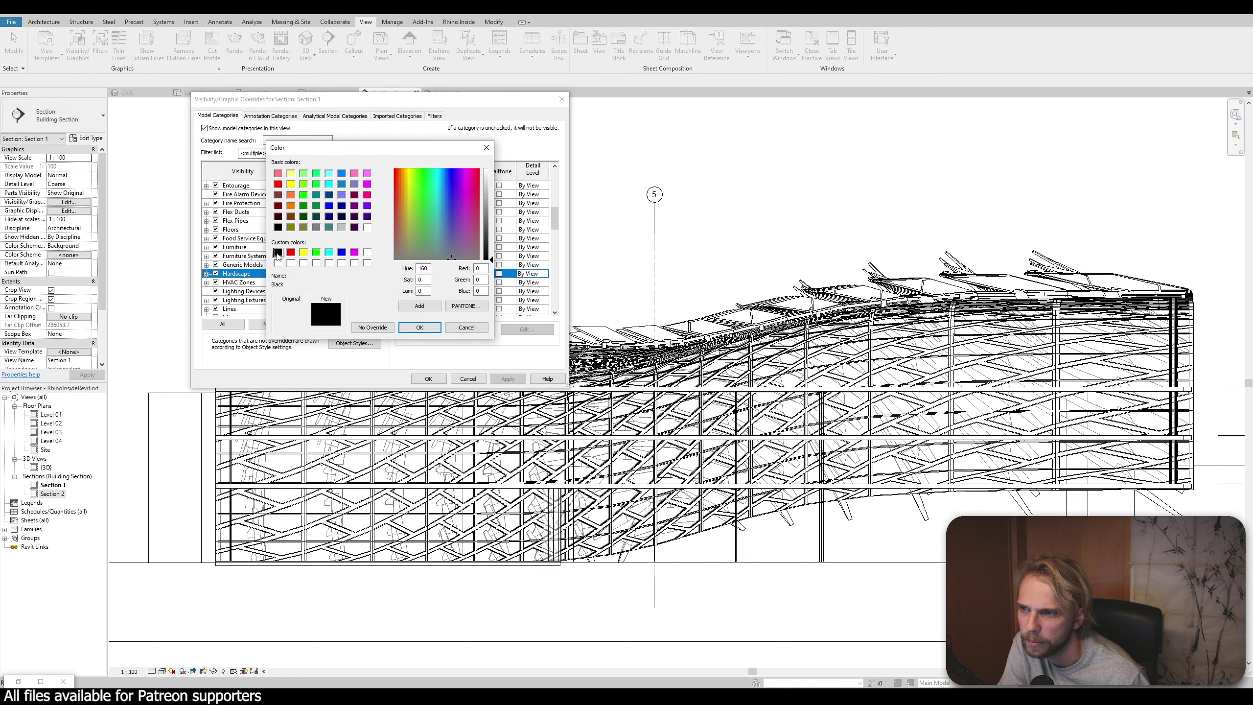
left_click(420, 328)
left_click(402, 300)
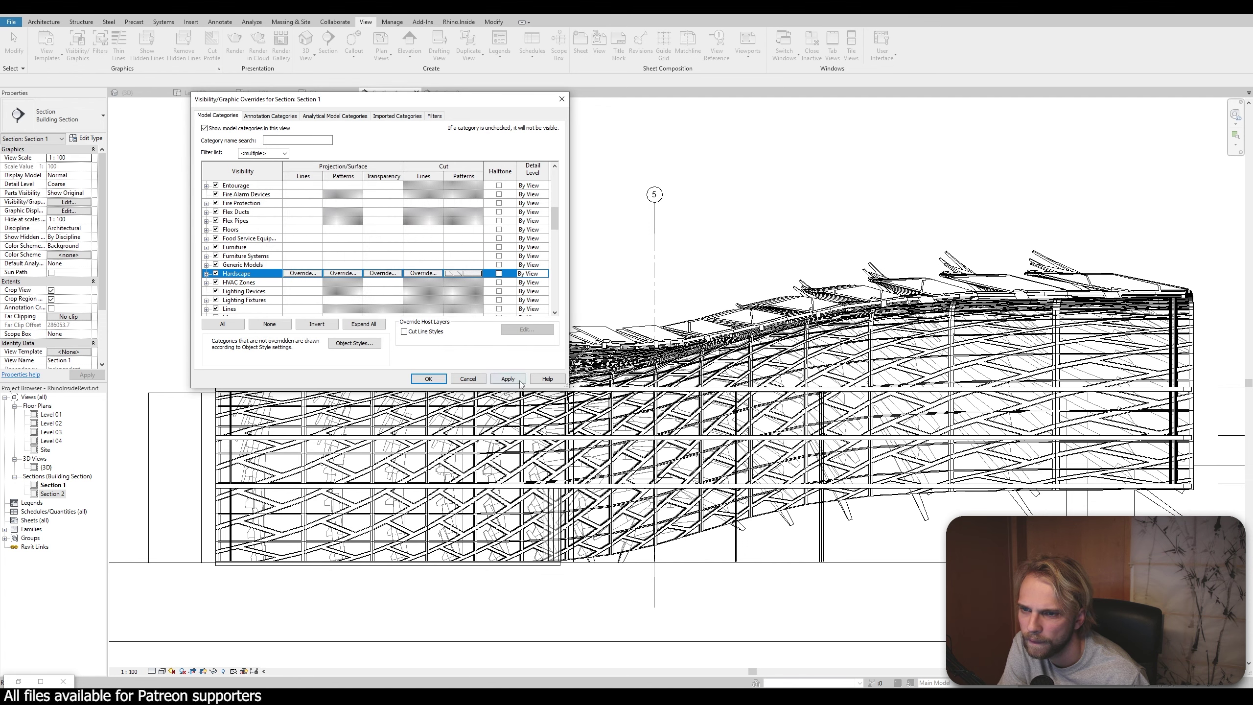
left_click(519, 380)
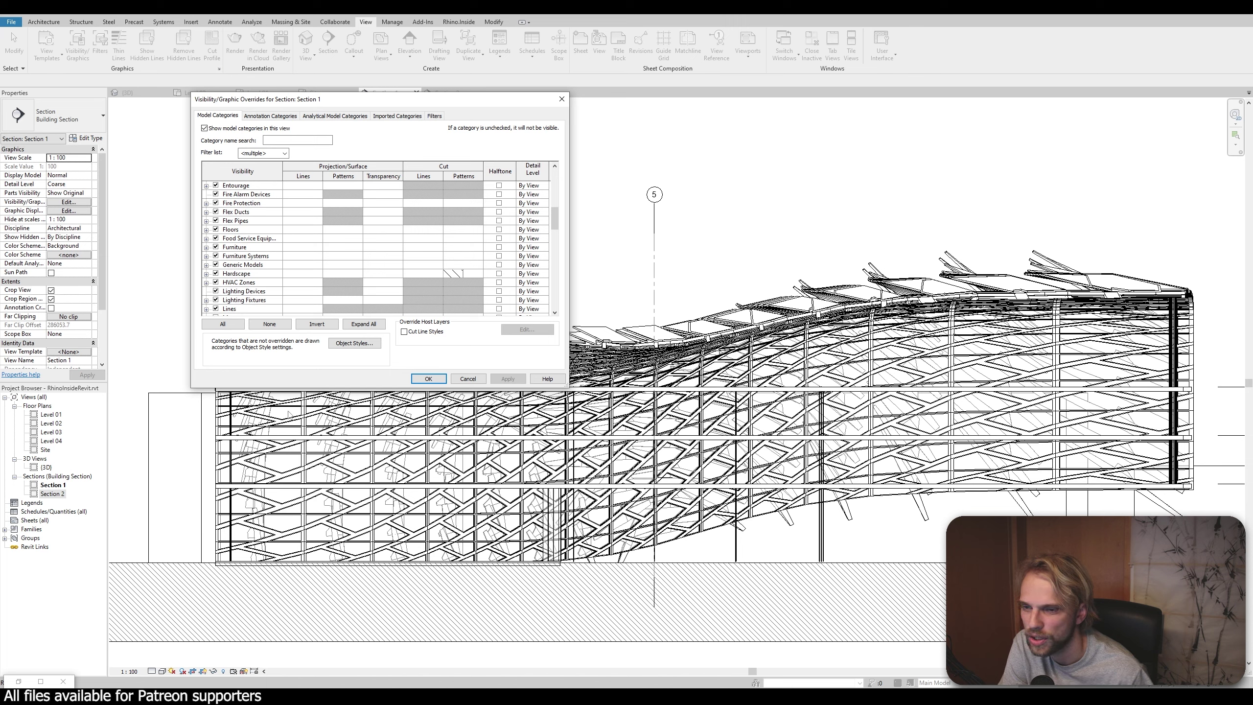
Set the Hardscape cut pattern's background to solid fill in grey RGB 128-128-128 and apply the override to Section 1
left_click(449, 273)
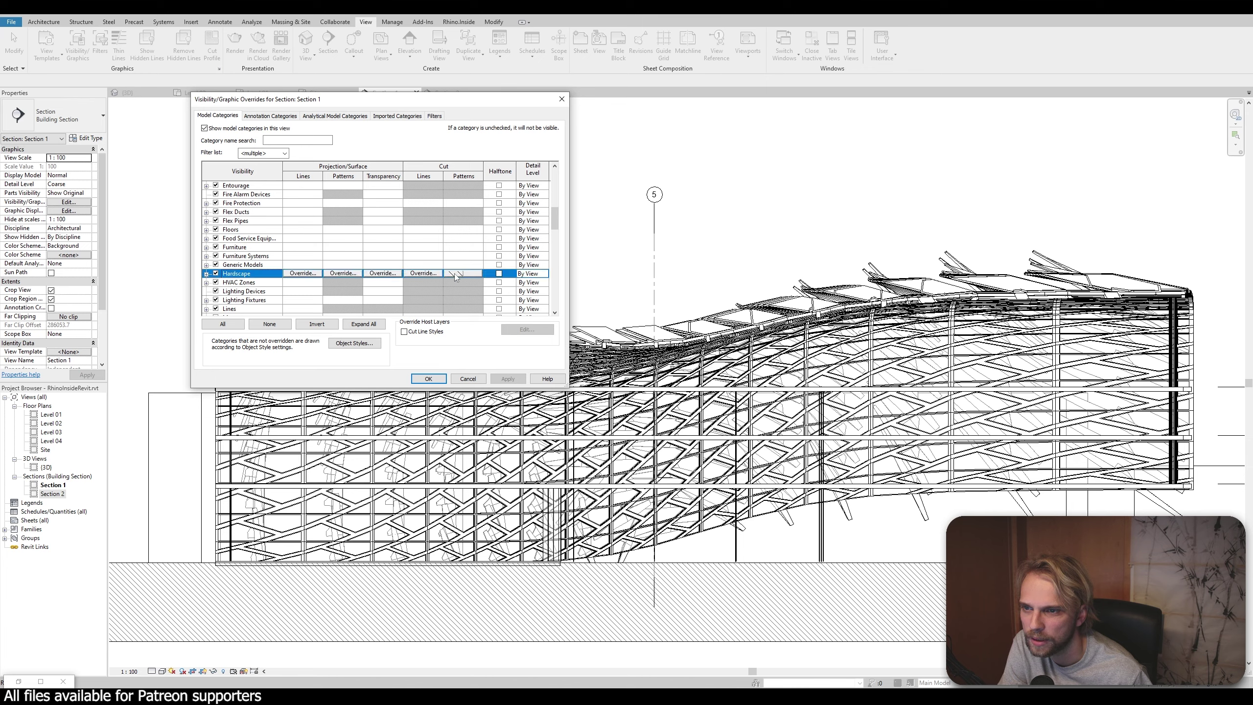
left_click(460, 273)
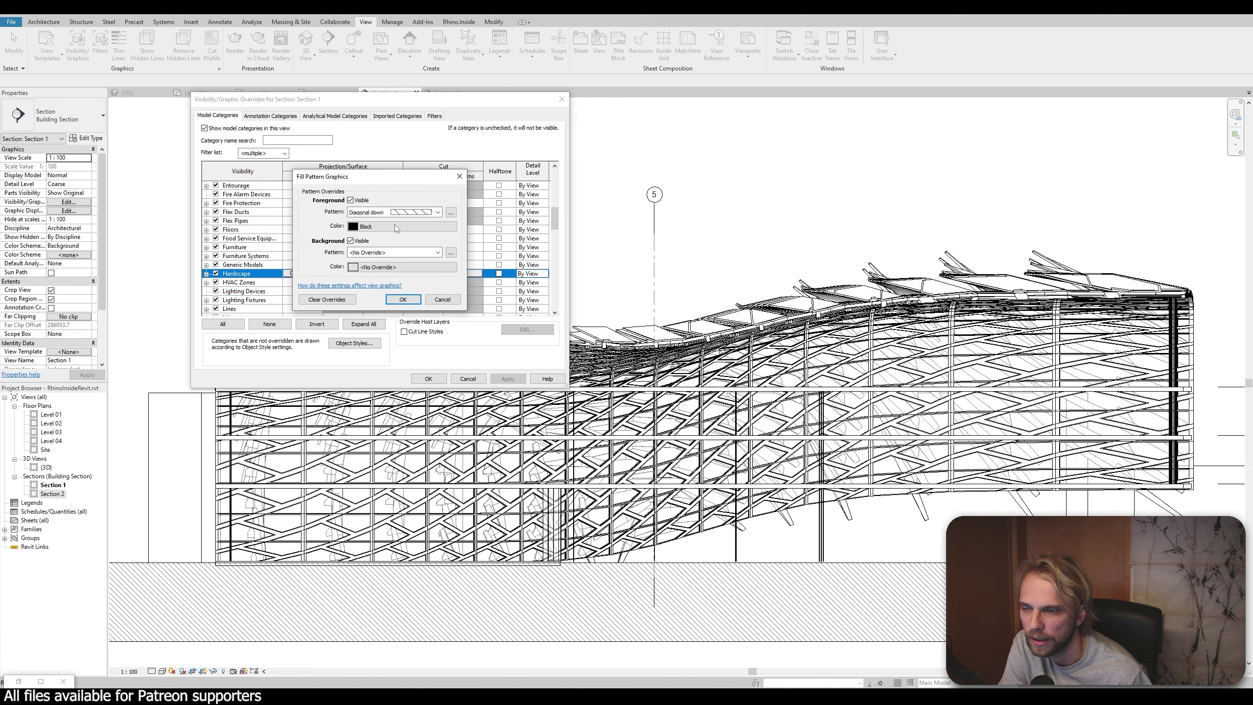
left_click(422, 212)
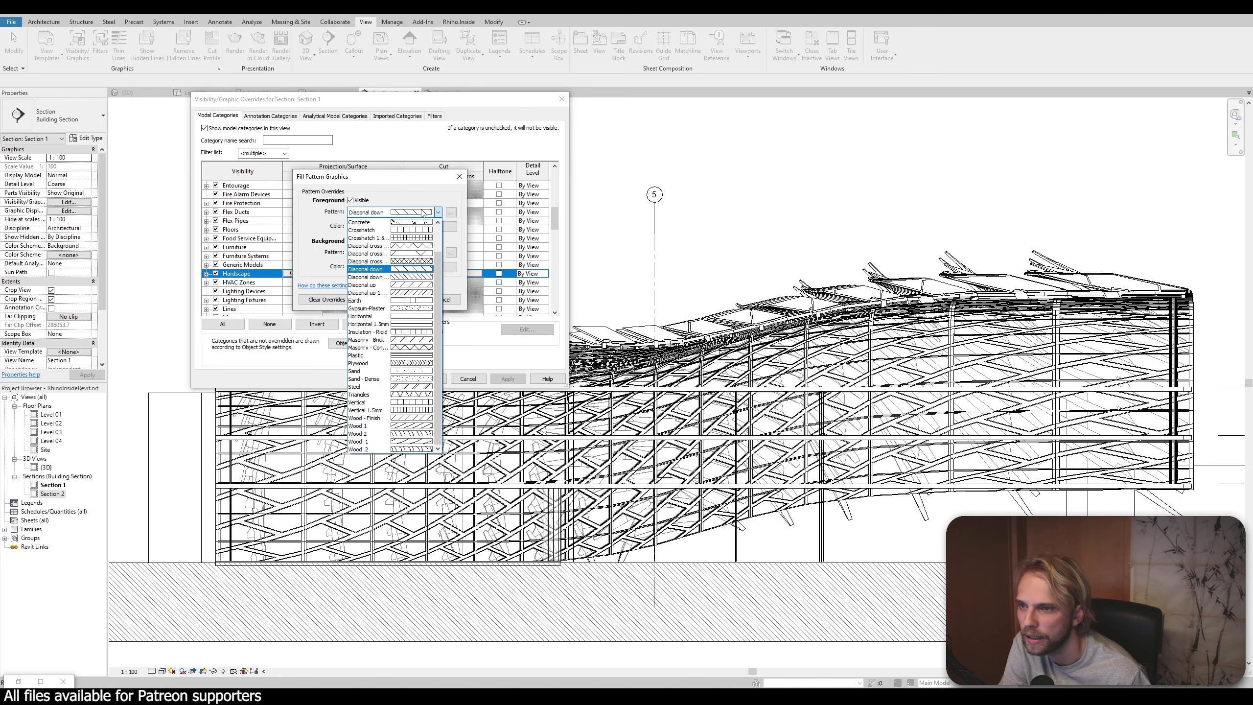
left_click(423, 213)
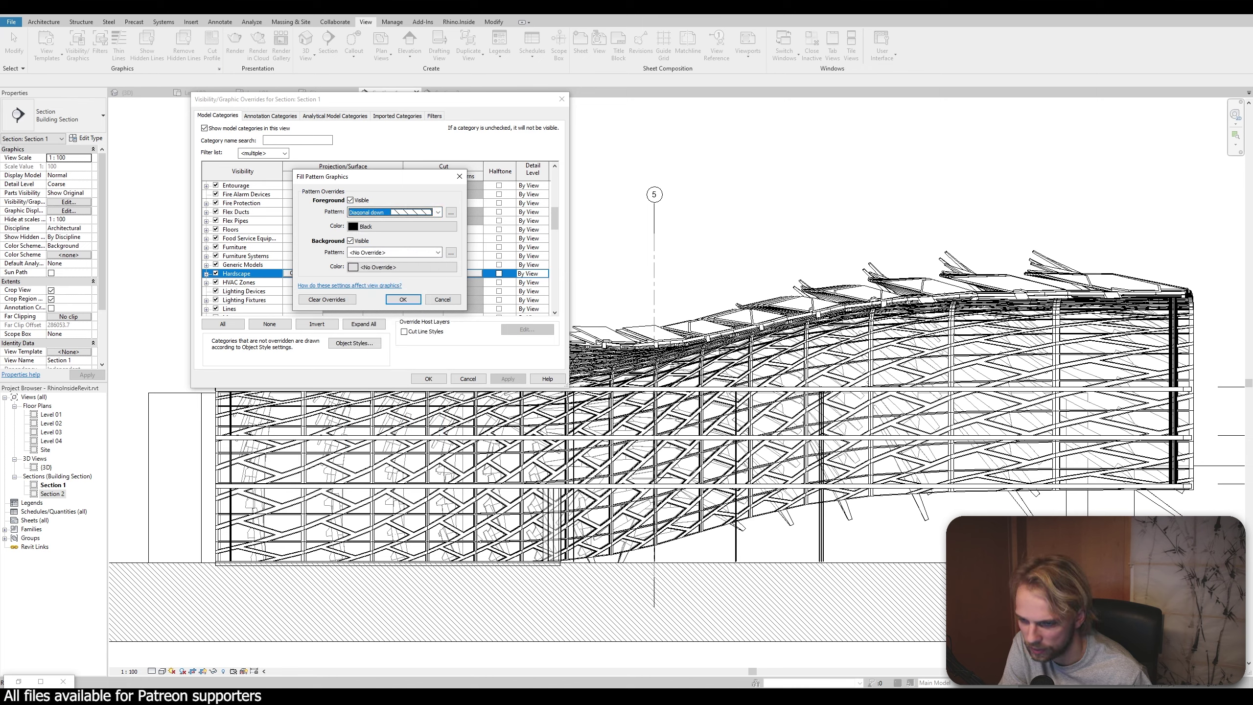
left_click(413, 252)
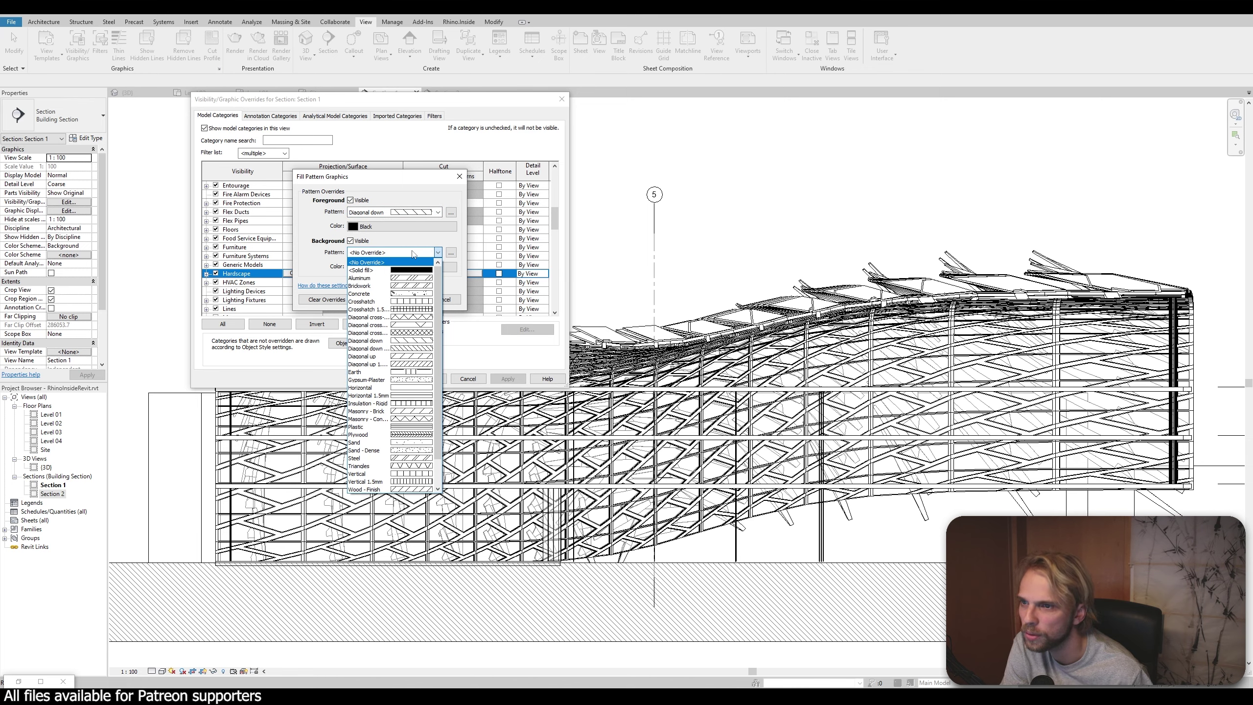
left_click(404, 270)
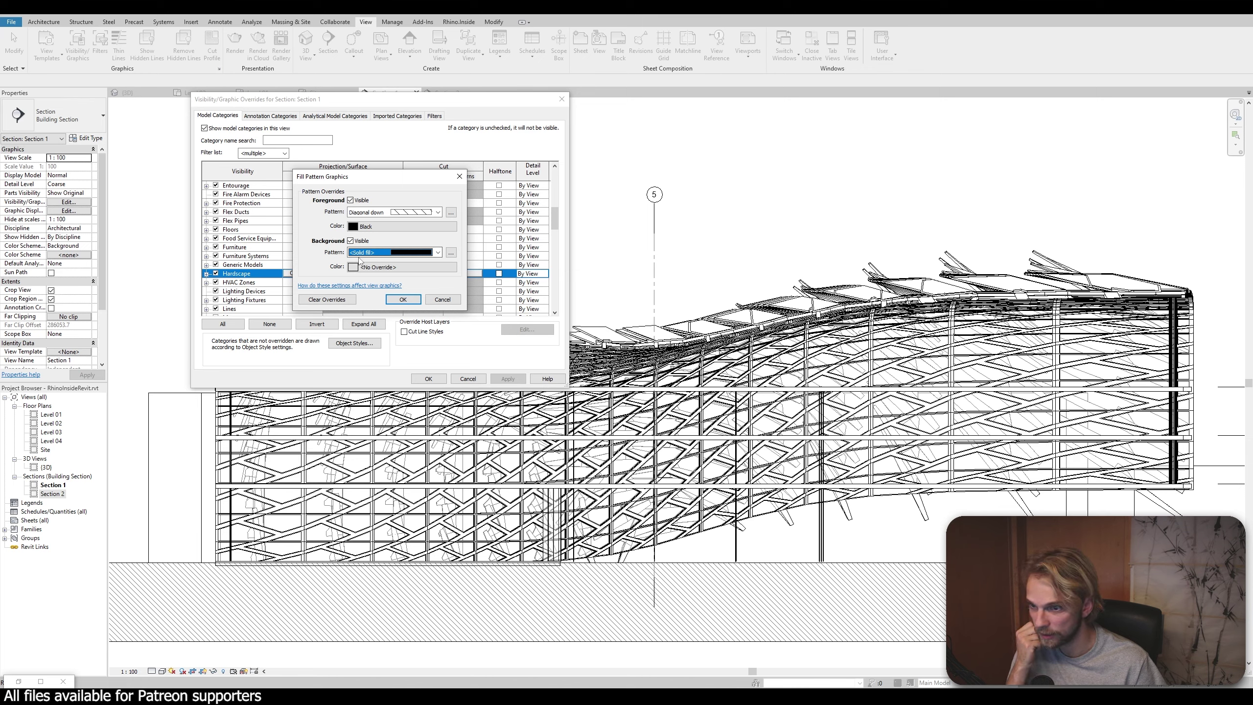
left_click(382, 270)
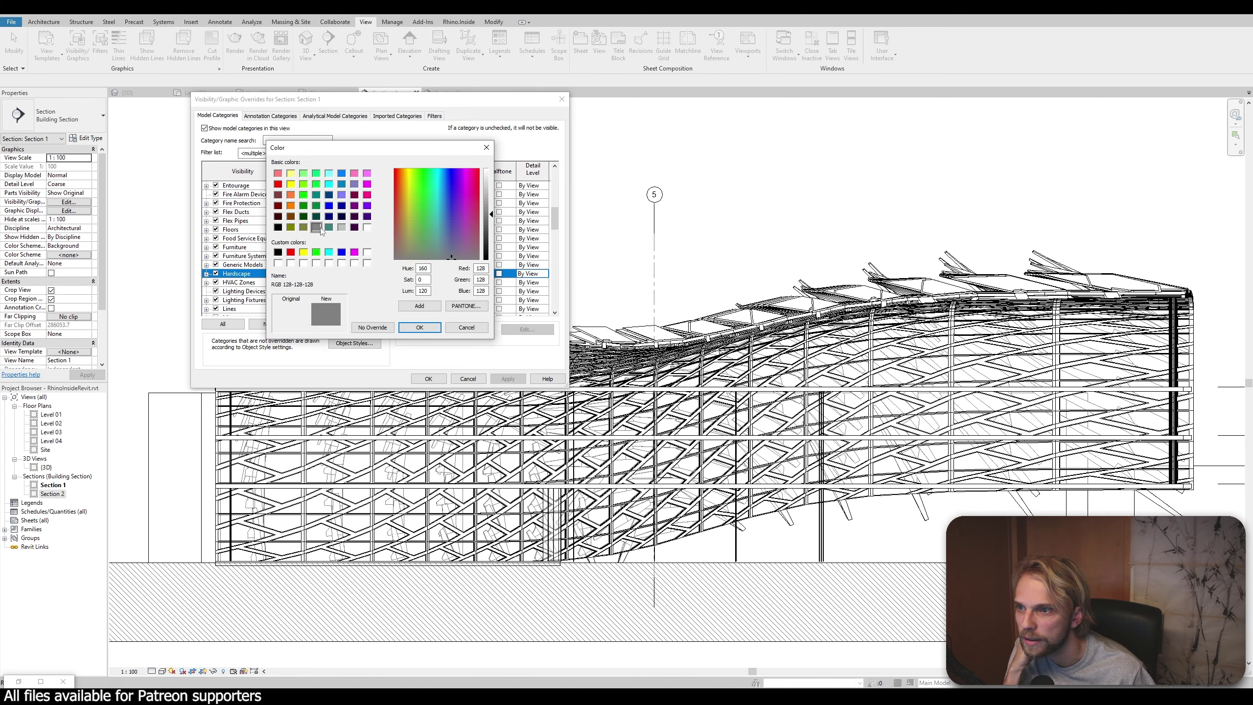
left_click(341, 227)
left_click(316, 226)
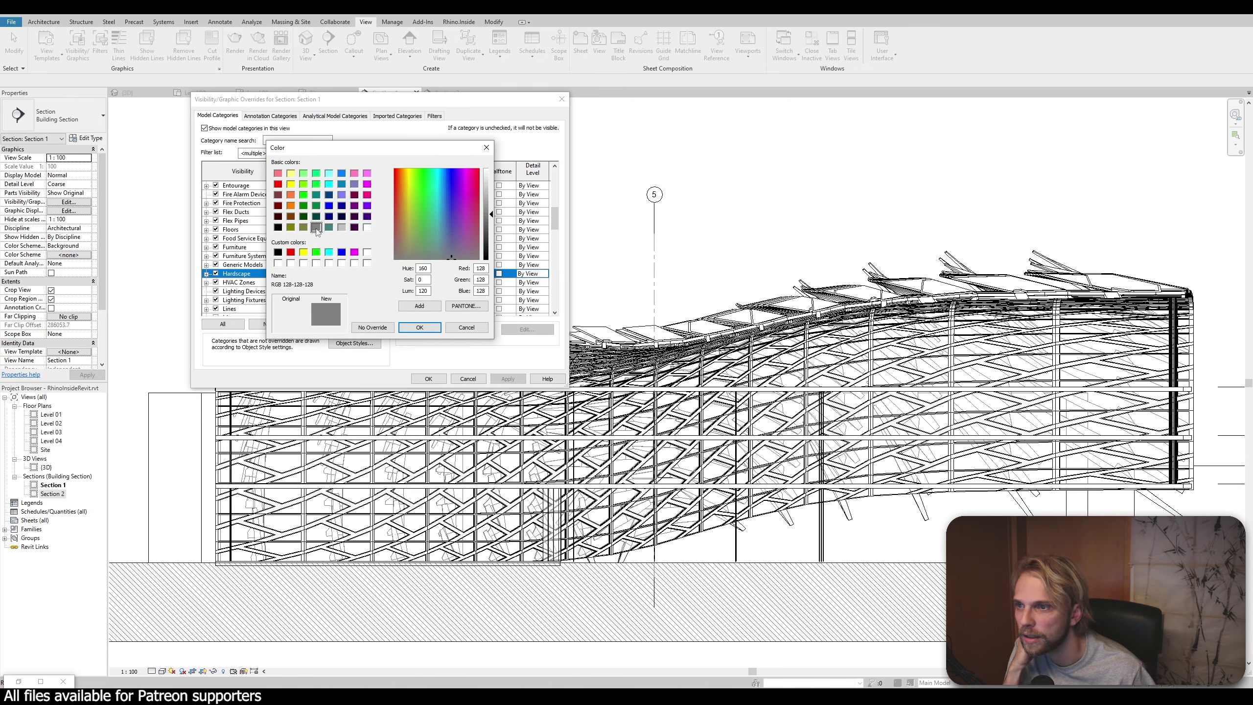
left_click(418, 328)
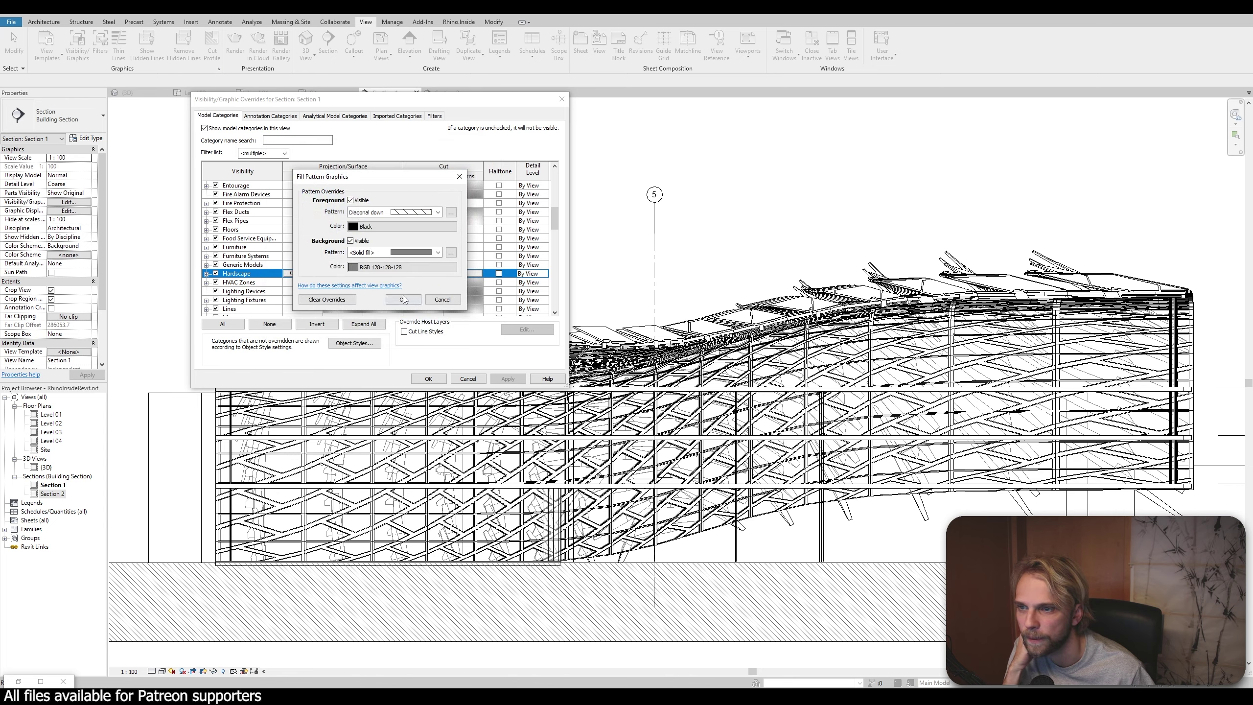
left_click(403, 298)
left_click(507, 378)
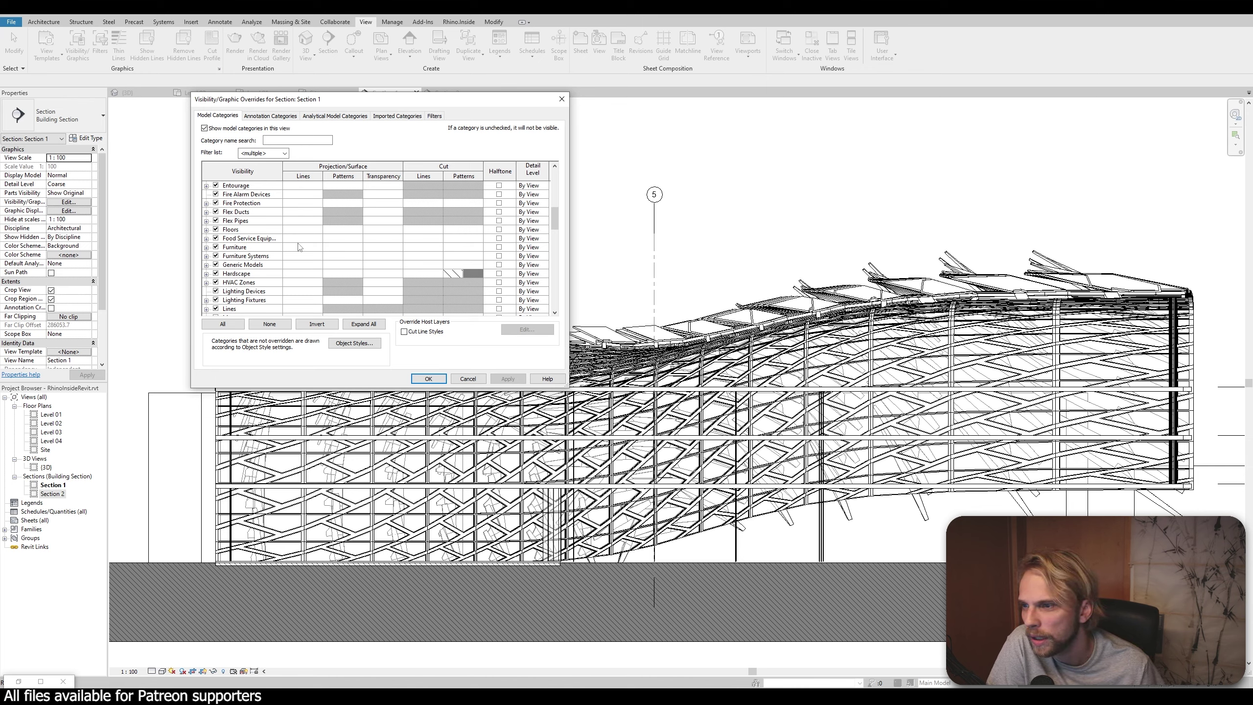
Override the Curtain Panels surface foreground pattern with solid fill in light blue-grey RGB 218-225-231 and apply it to Section 1
scroll(447, 244, "up", 8)
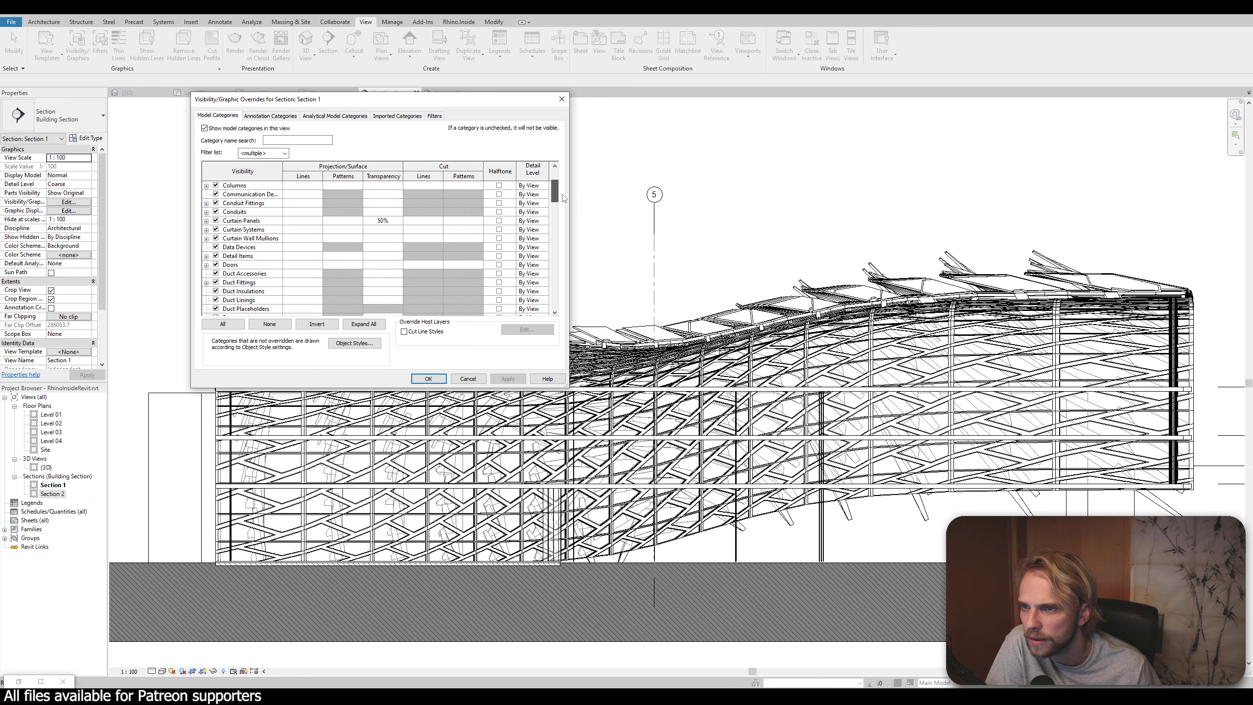
left_click(344, 266)
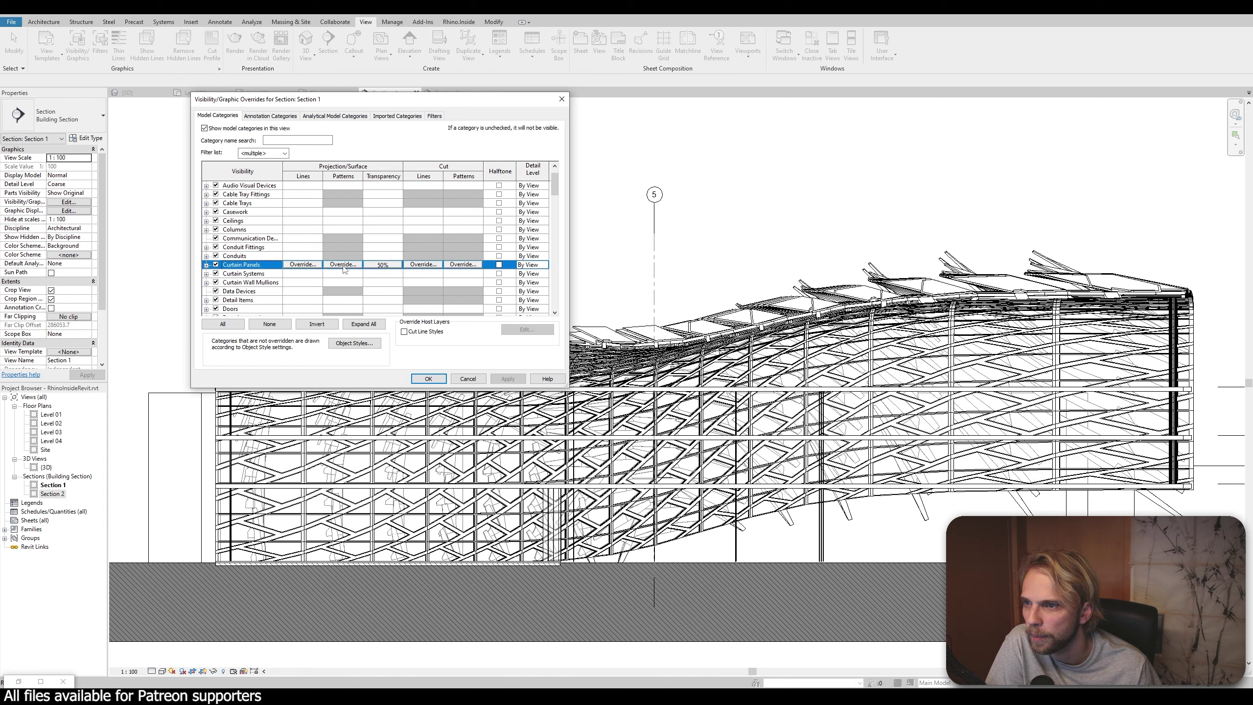
left_click(343, 265)
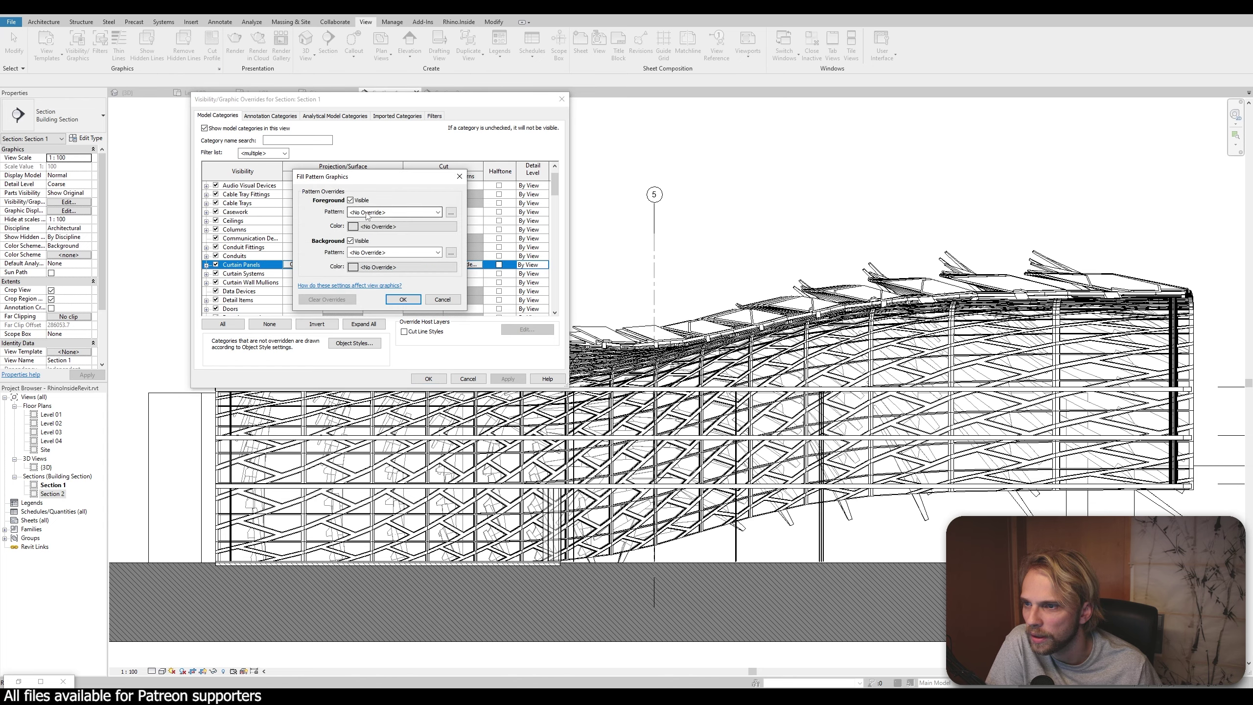
left_click(369, 212)
left_click(373, 230)
left_click(374, 226)
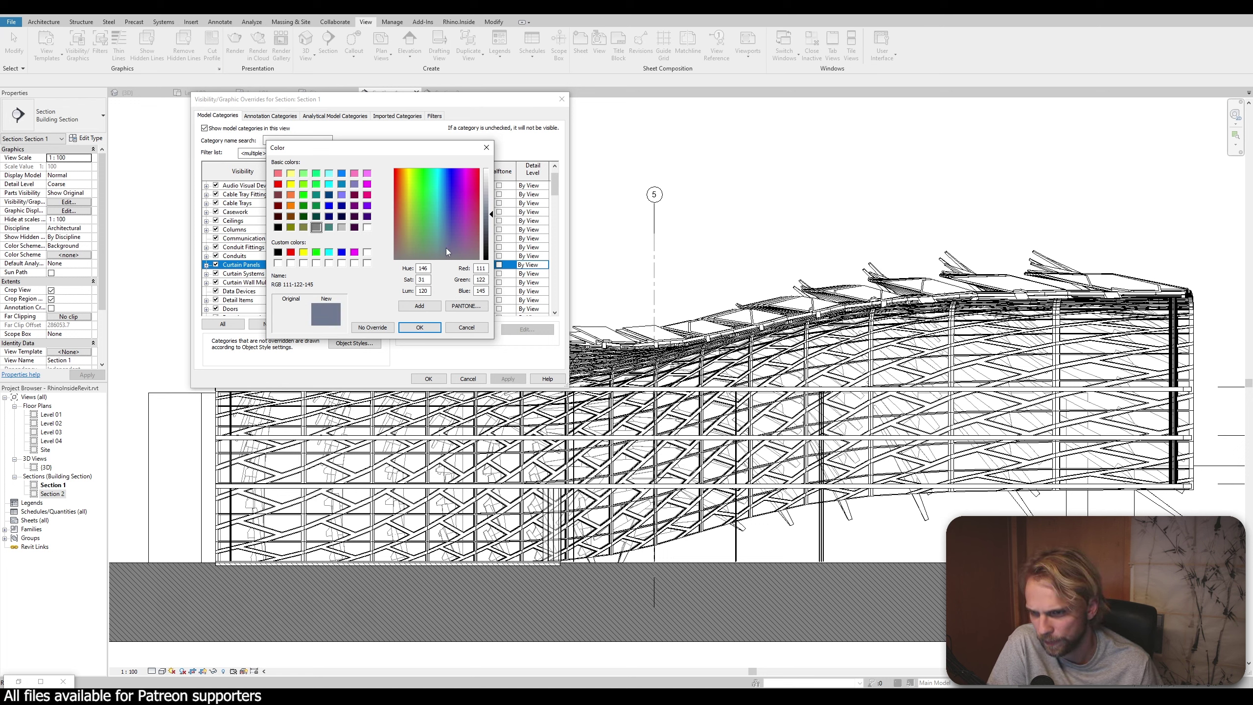
left_click(491, 183)
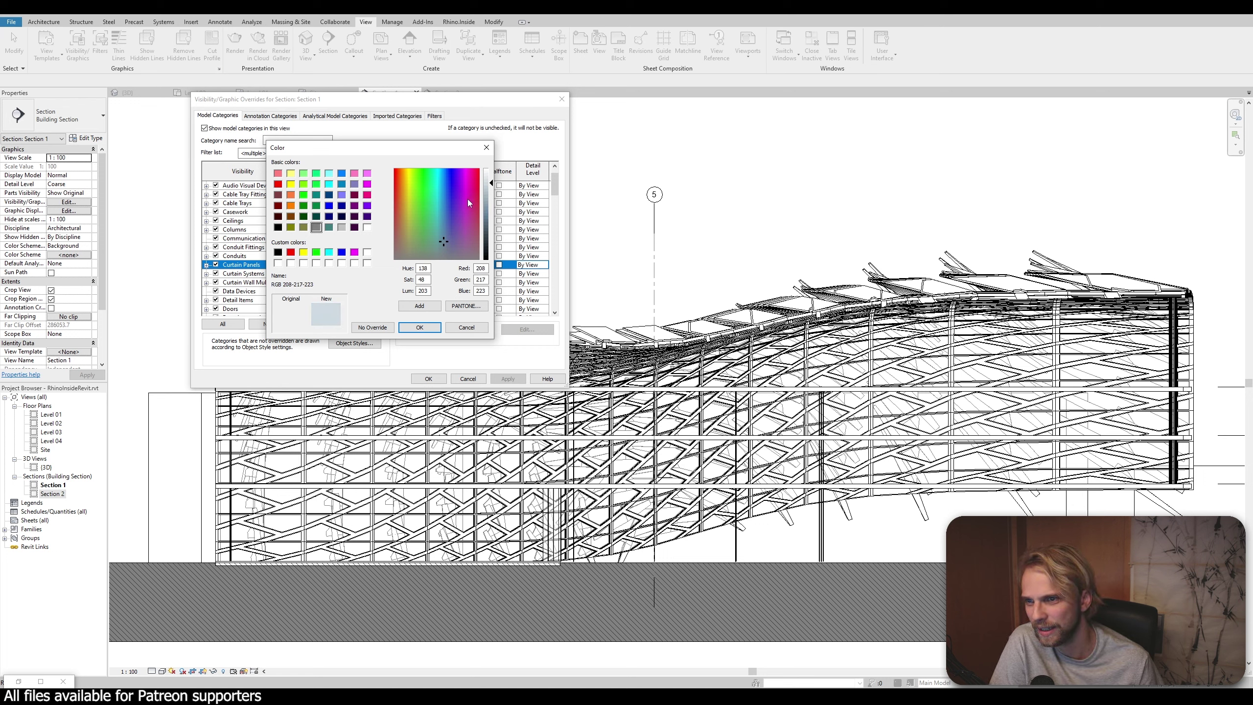
left_click(490, 181)
left_click(427, 334)
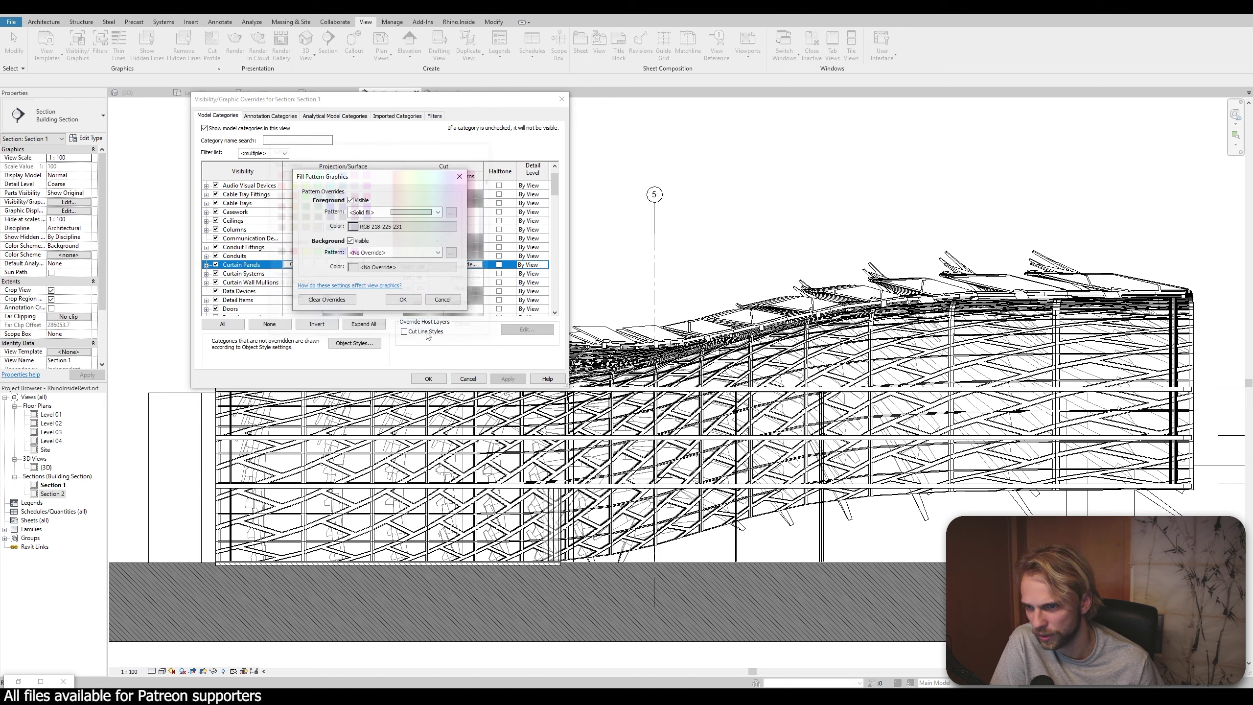
left_click(412, 302)
left_click(511, 382)
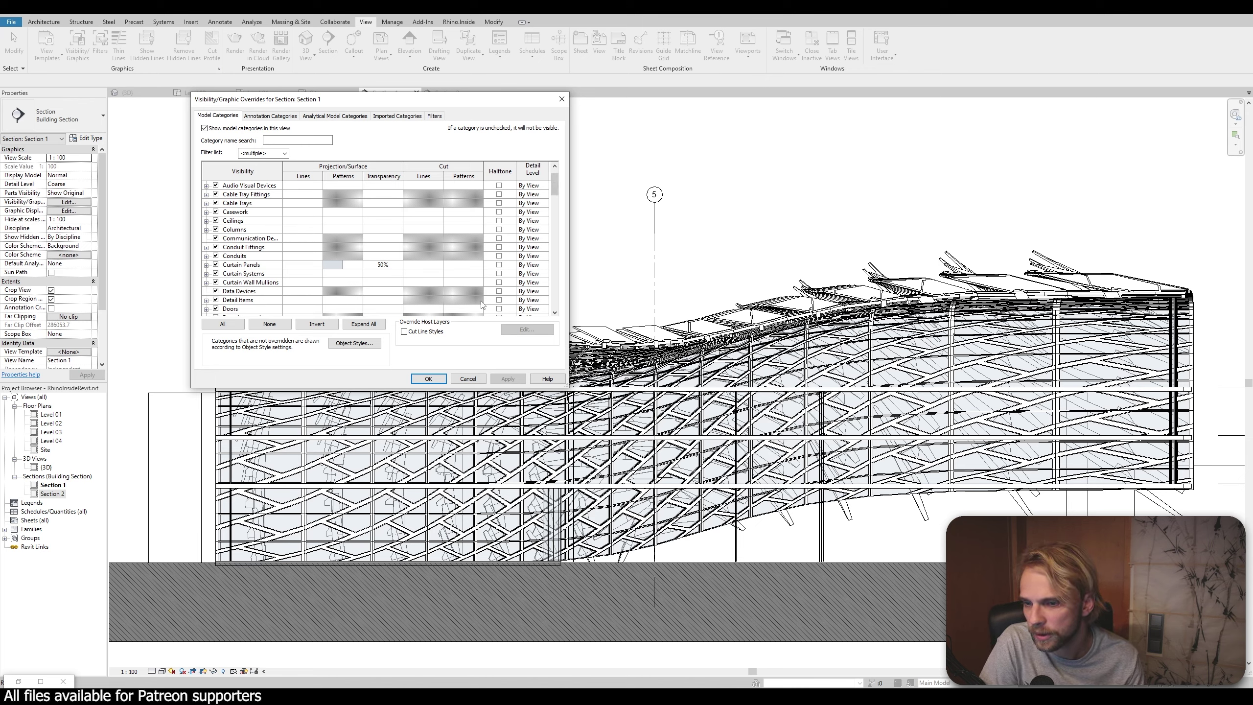
Override the Floors category's cut foreground pattern with a black solid fill and apply it to Section 1
left_click_drag(555, 181, 552, 210)
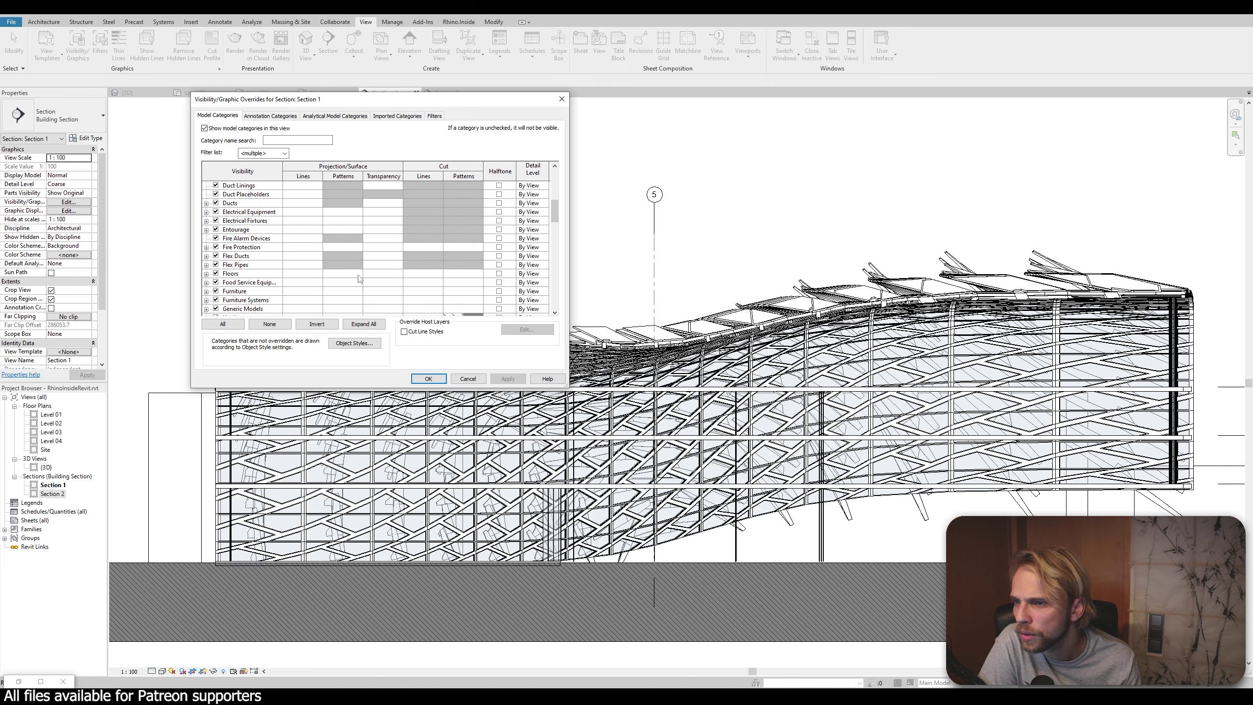
left_click(458, 274)
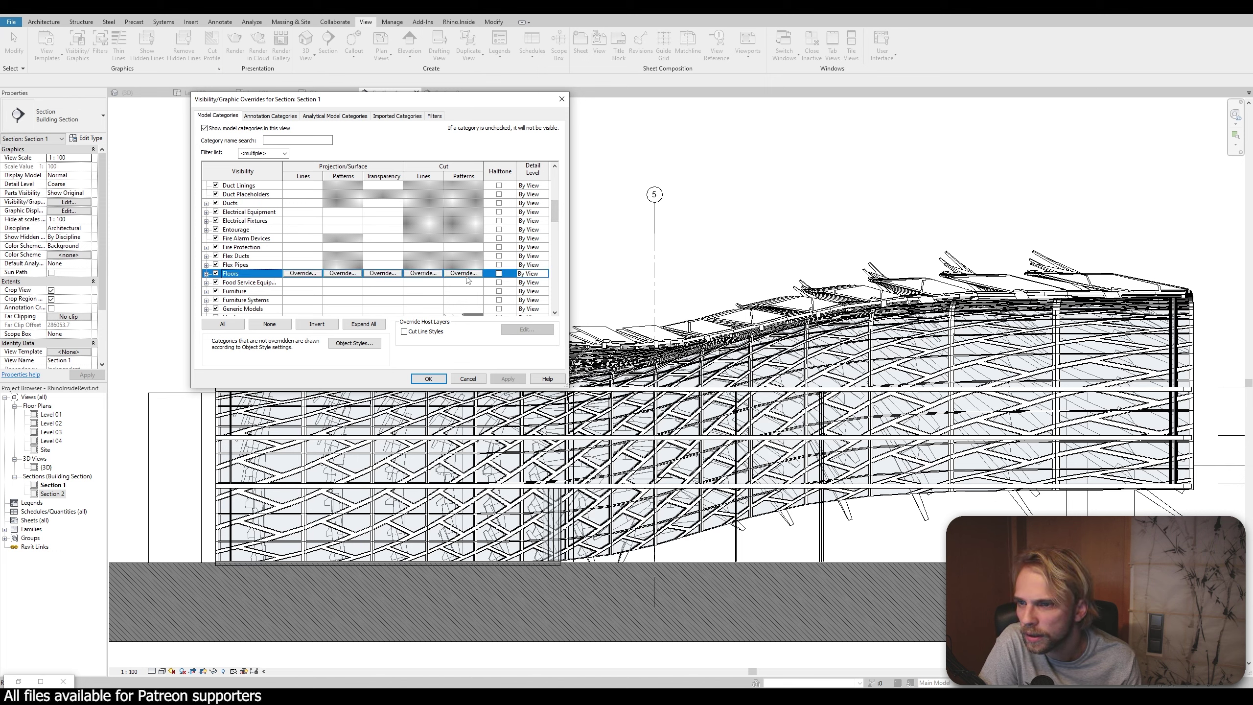
left_click(472, 274)
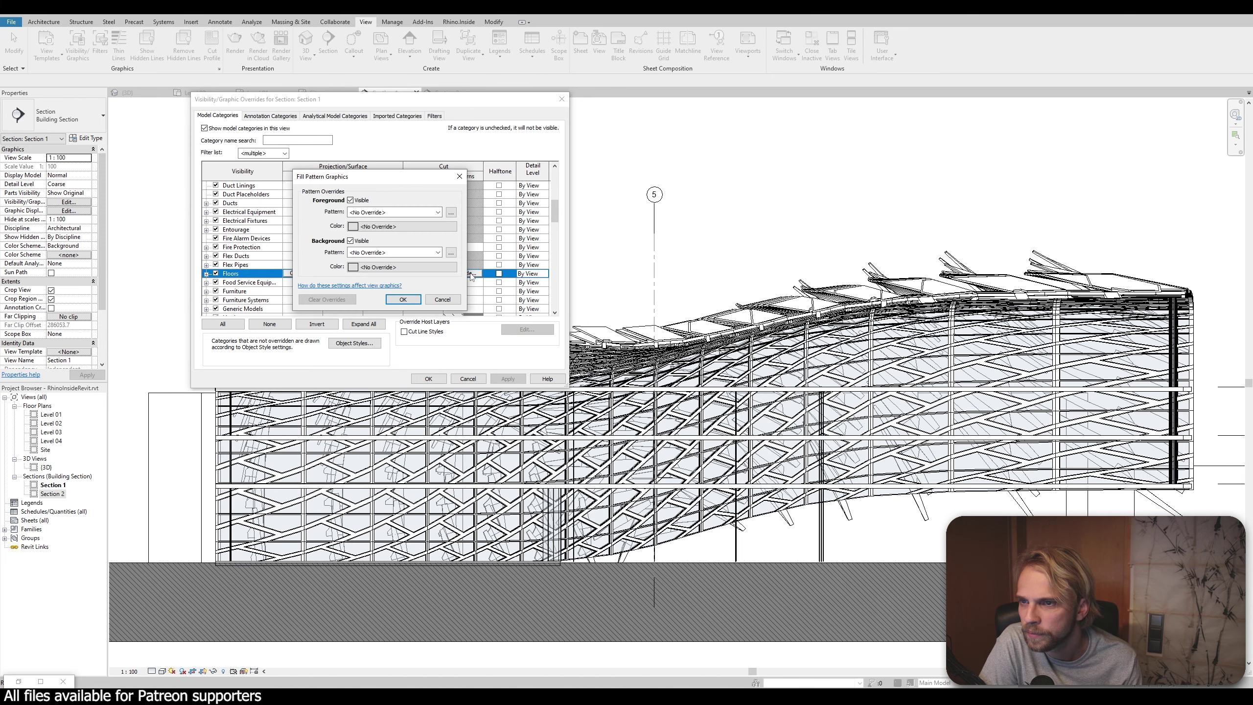
left_click(378, 218)
left_click(378, 229)
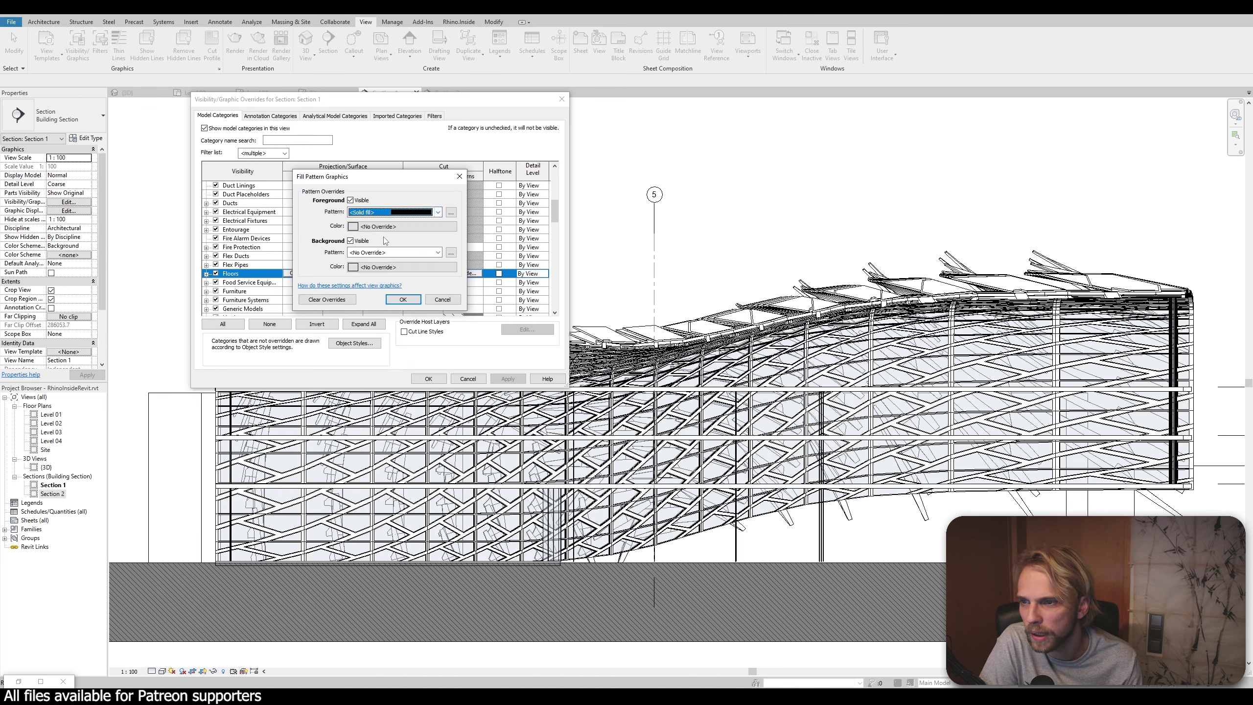
left_click(392, 227)
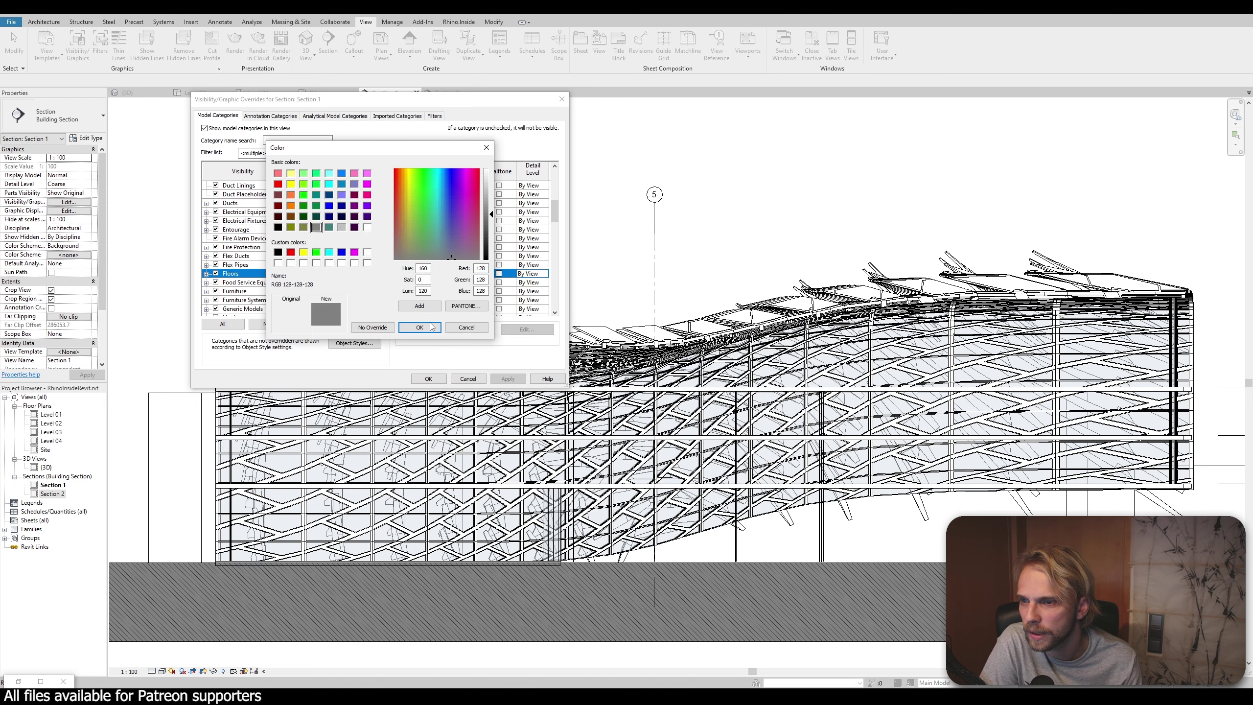
left_click(278, 252)
left_click(419, 328)
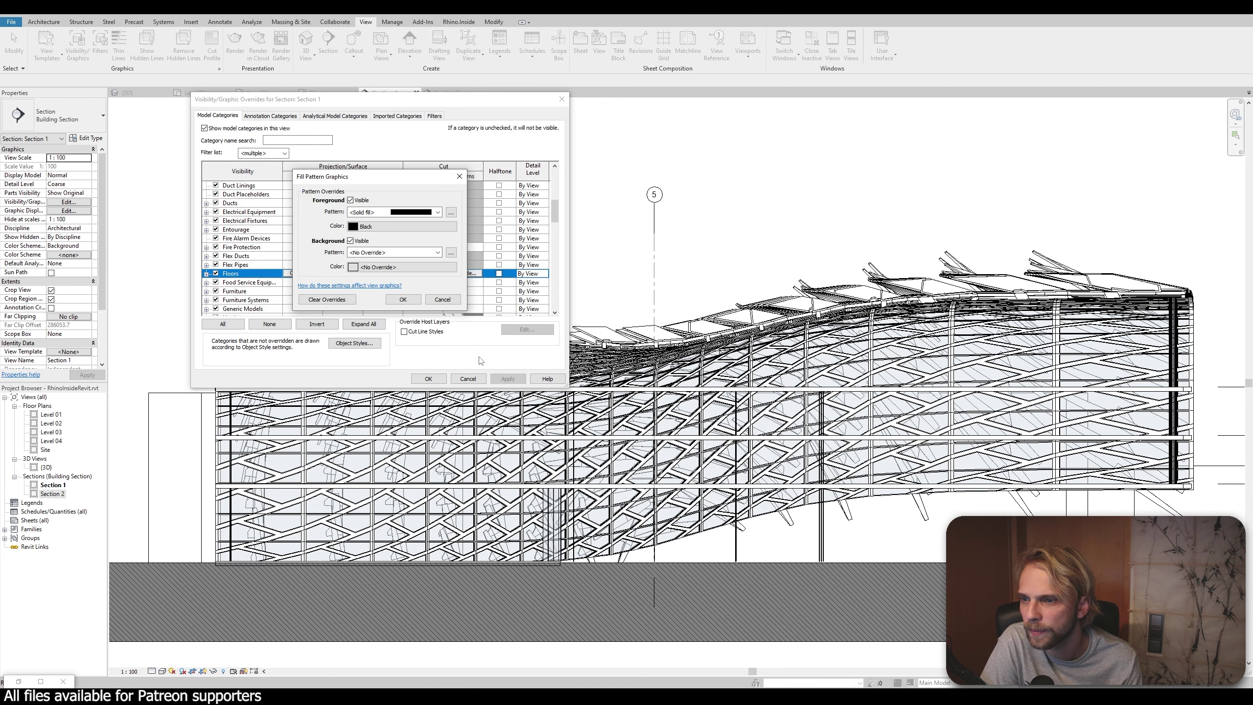
left_click(403, 299)
left_click(508, 378)
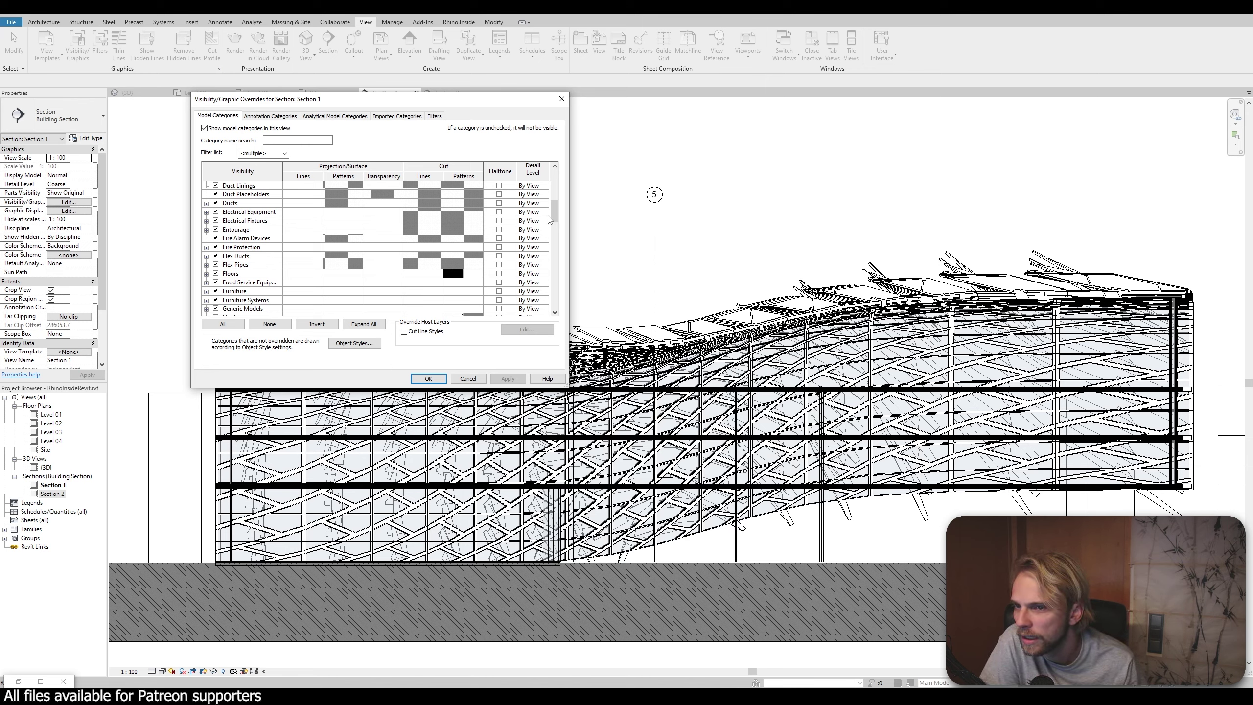
Override the cut foreground pattern of Curtain Wall Mullions with a black solid fill
left_click_drag(555, 212, 554, 176)
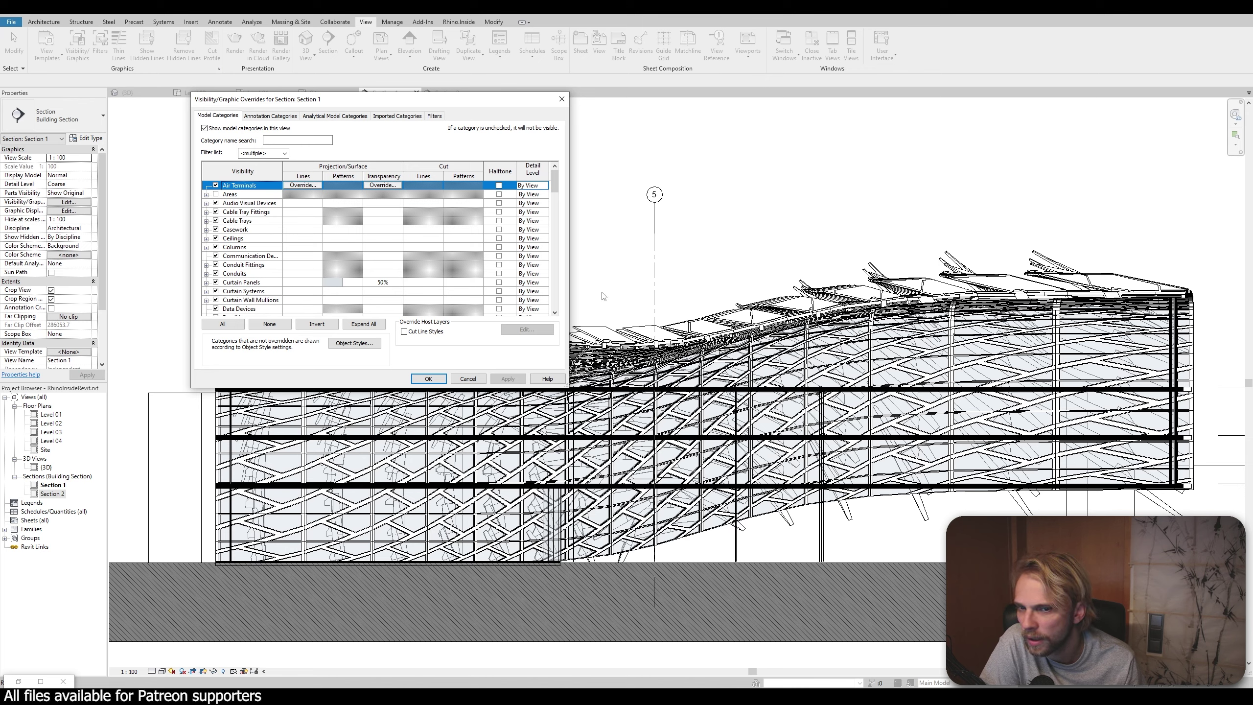
left_click(459, 302)
left_click(458, 300)
left_click(379, 213)
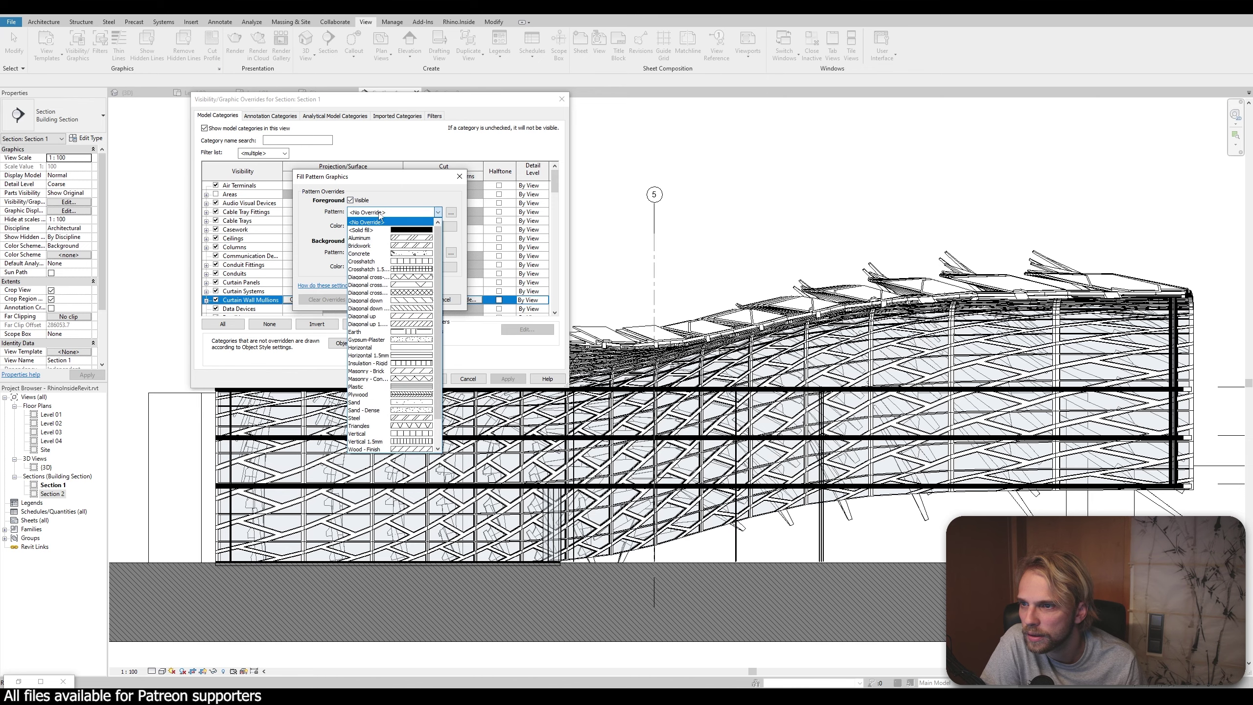
left_click(375, 230)
left_click(406, 227)
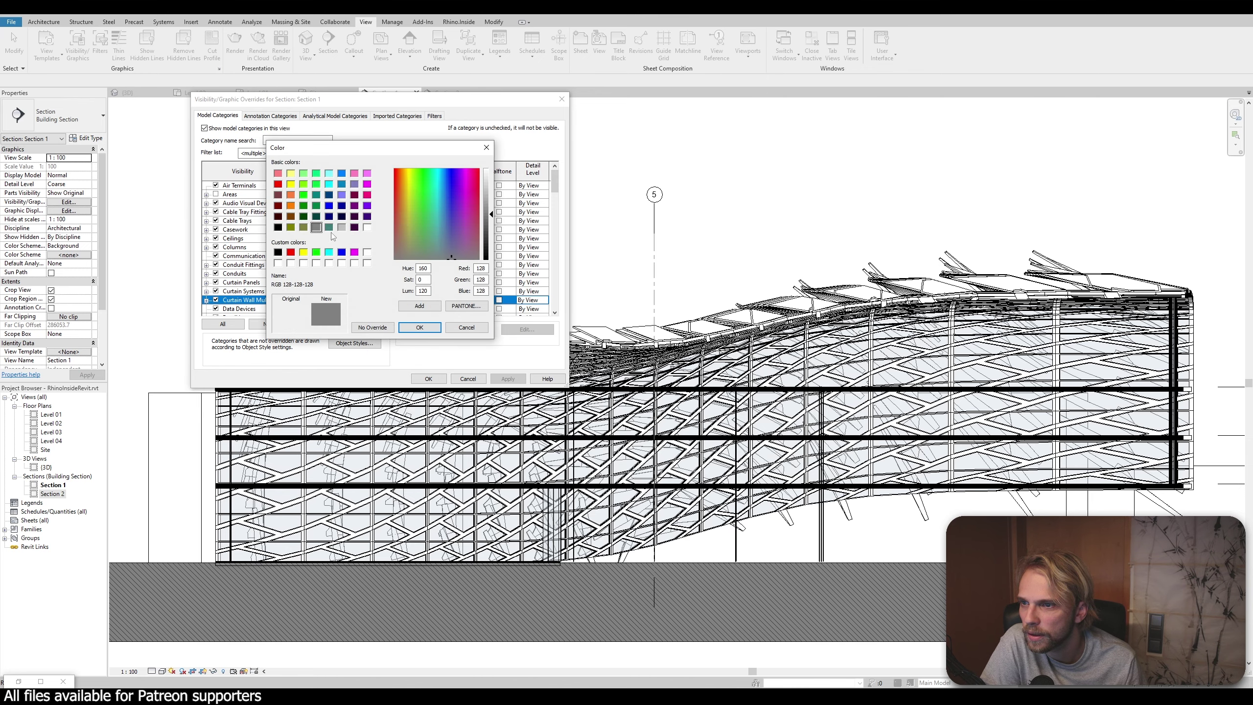
left_click(278, 252)
left_click(419, 328)
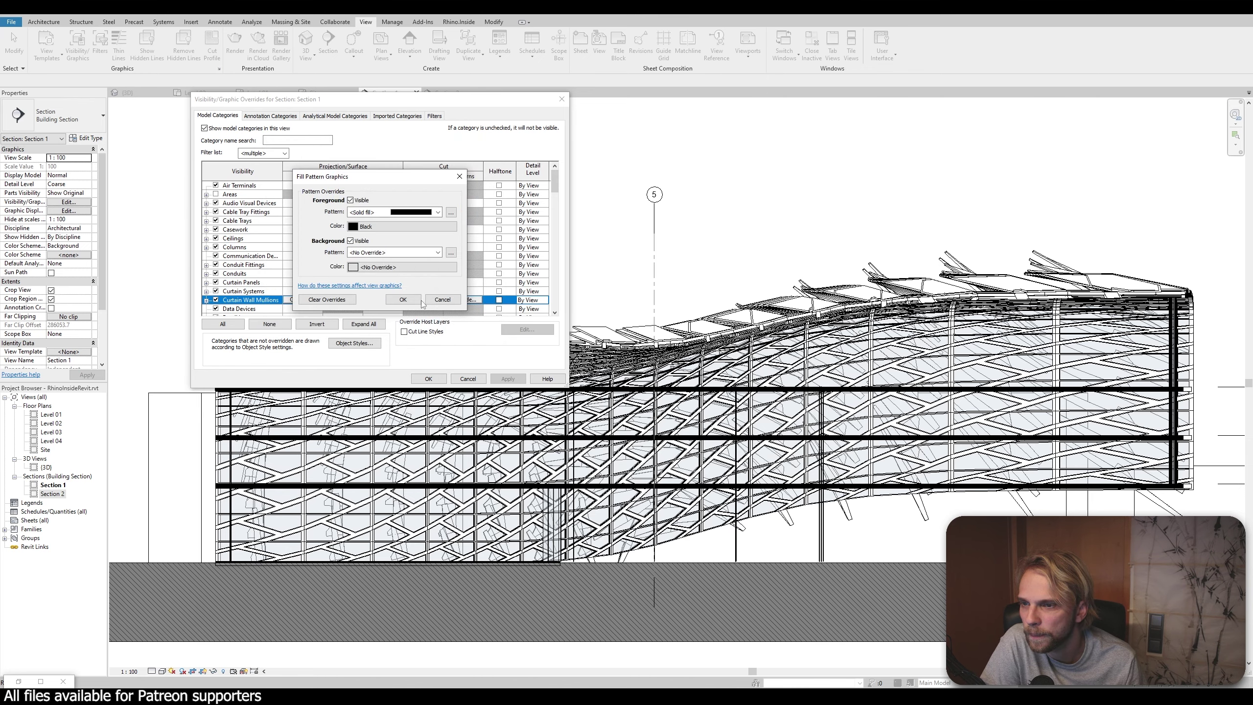
left_click(402, 299)
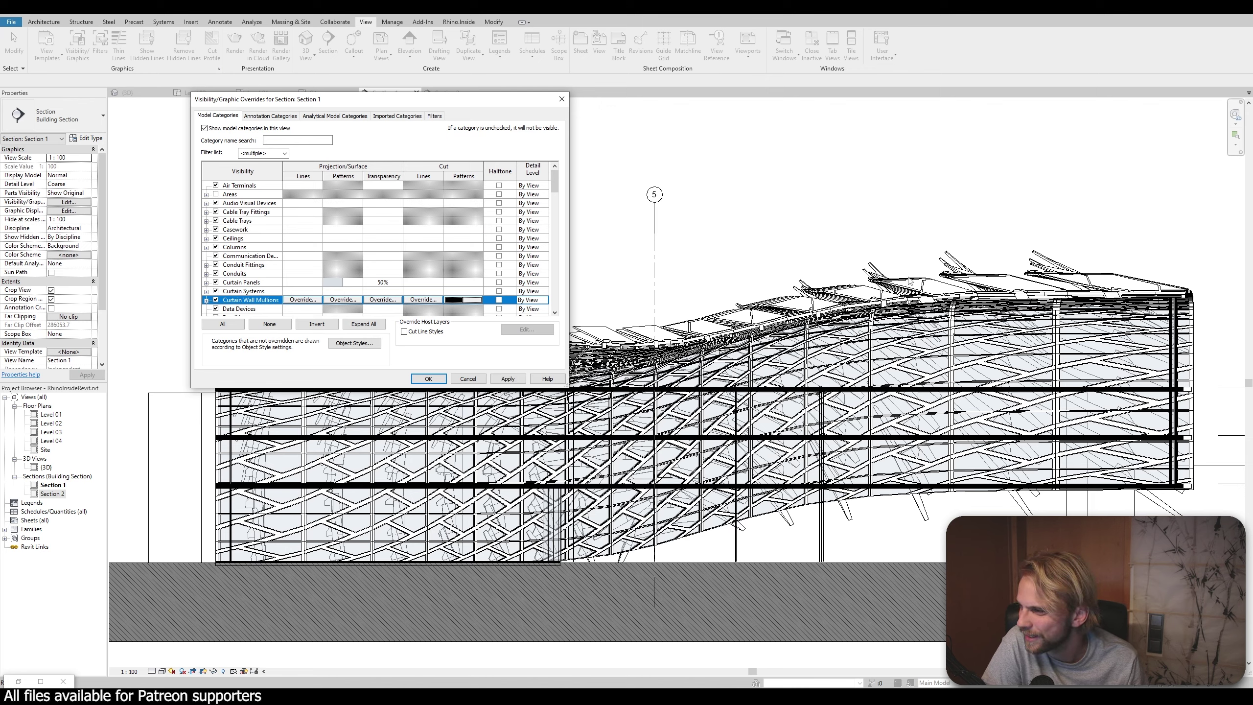
Switch to the Rhino window, move it clear of the Visibility/Graphic Overrides dialog, and return to that dialog in Revit
key("alt+Tab")
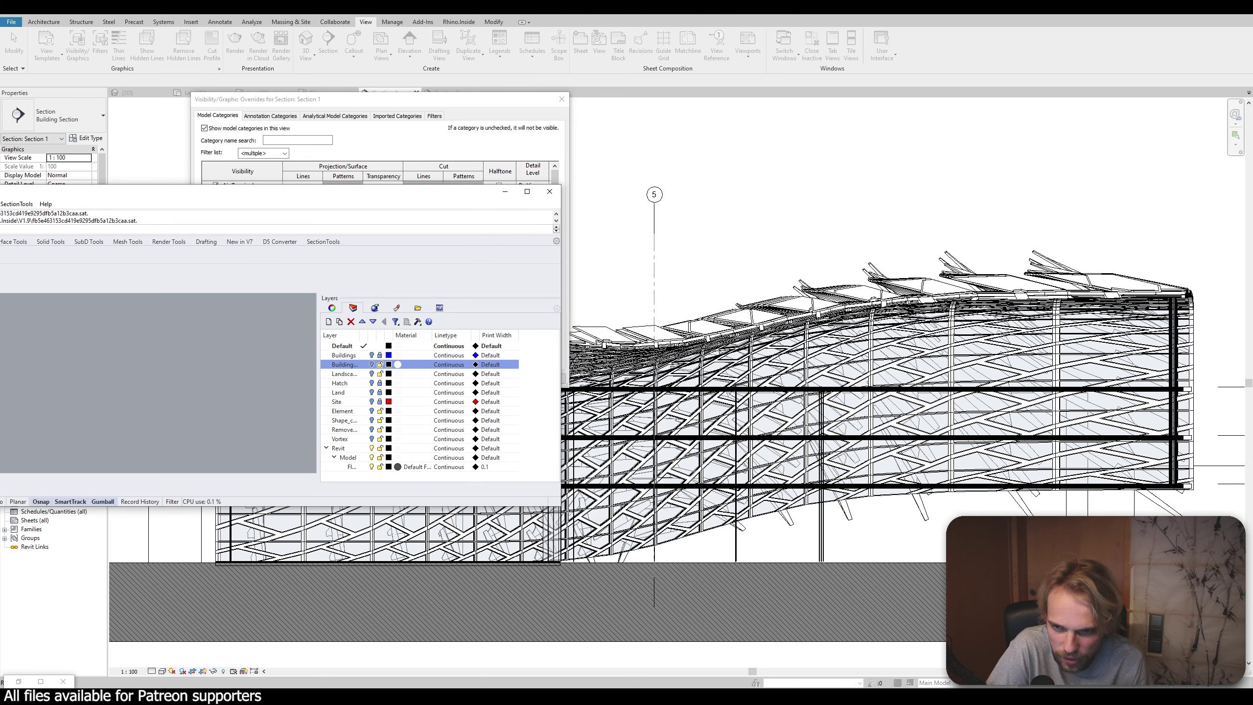
left_click_drag(459, 196, 805, 283)
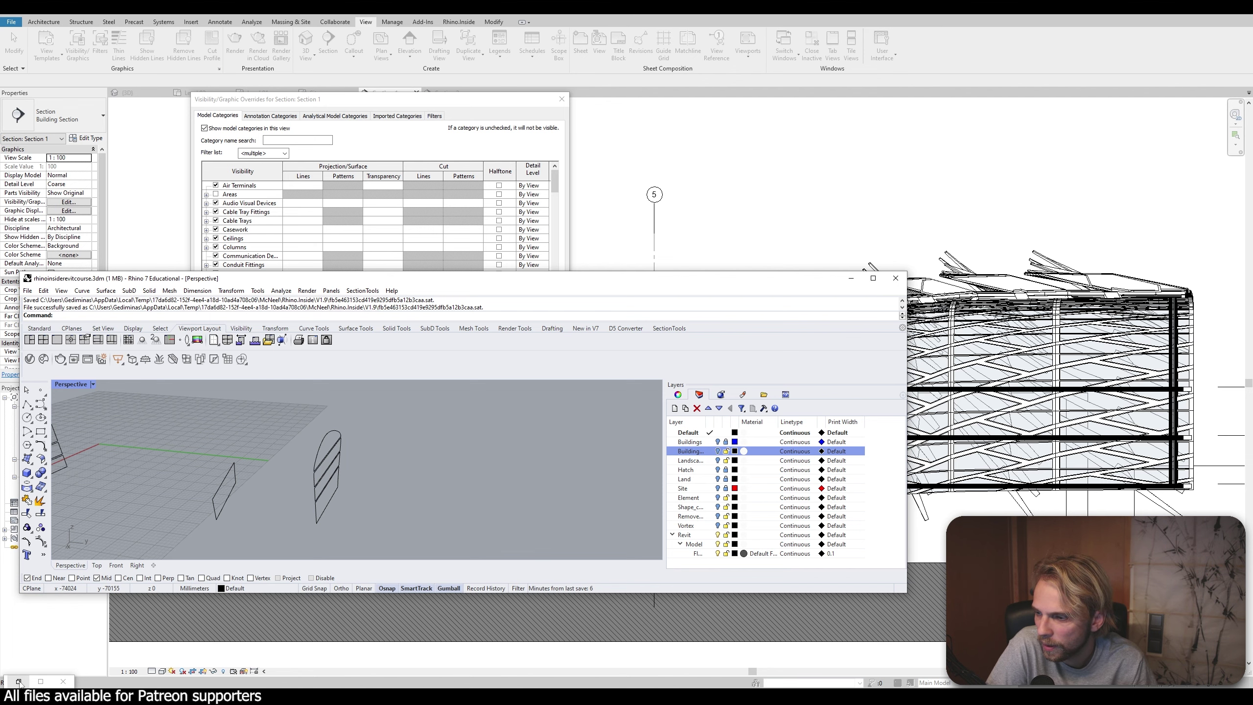
left_click_drag(549, 279, 776, 209)
left_click(453, 101)
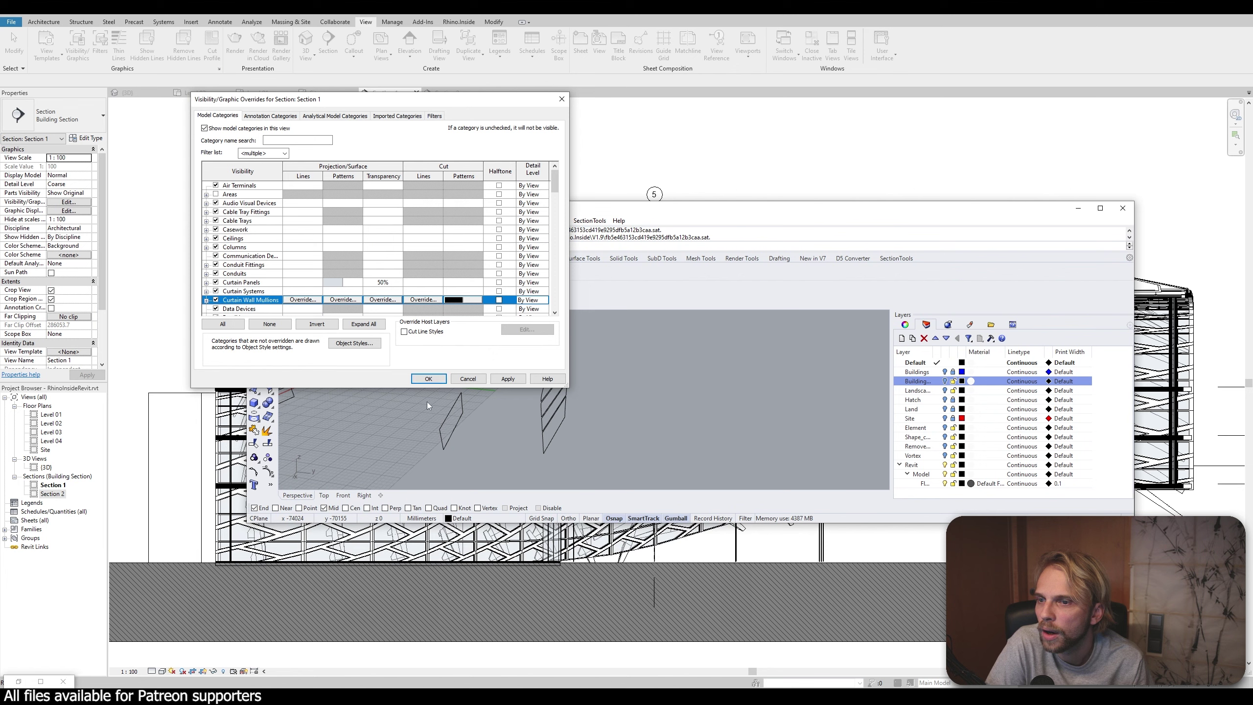
Apply the pending category overrides to Section 1 and bring up the Grasshopper definition through Rhino.Inside
left_click(507, 379)
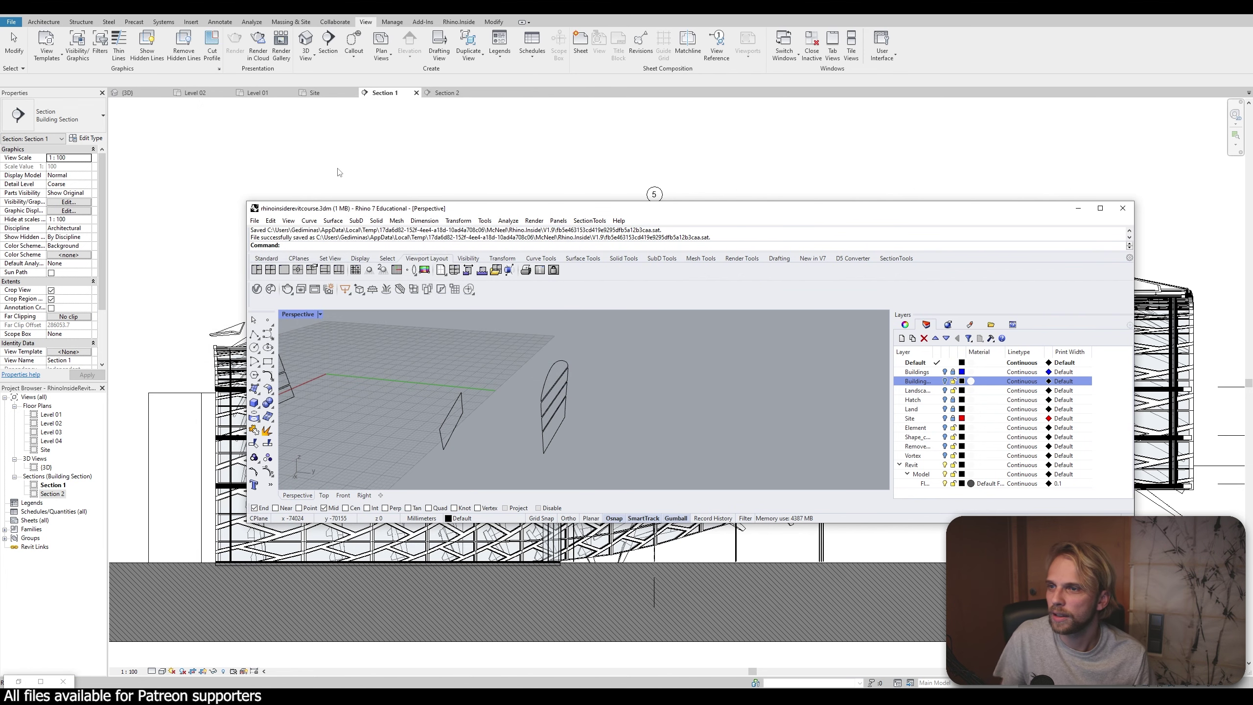
left_click(459, 21)
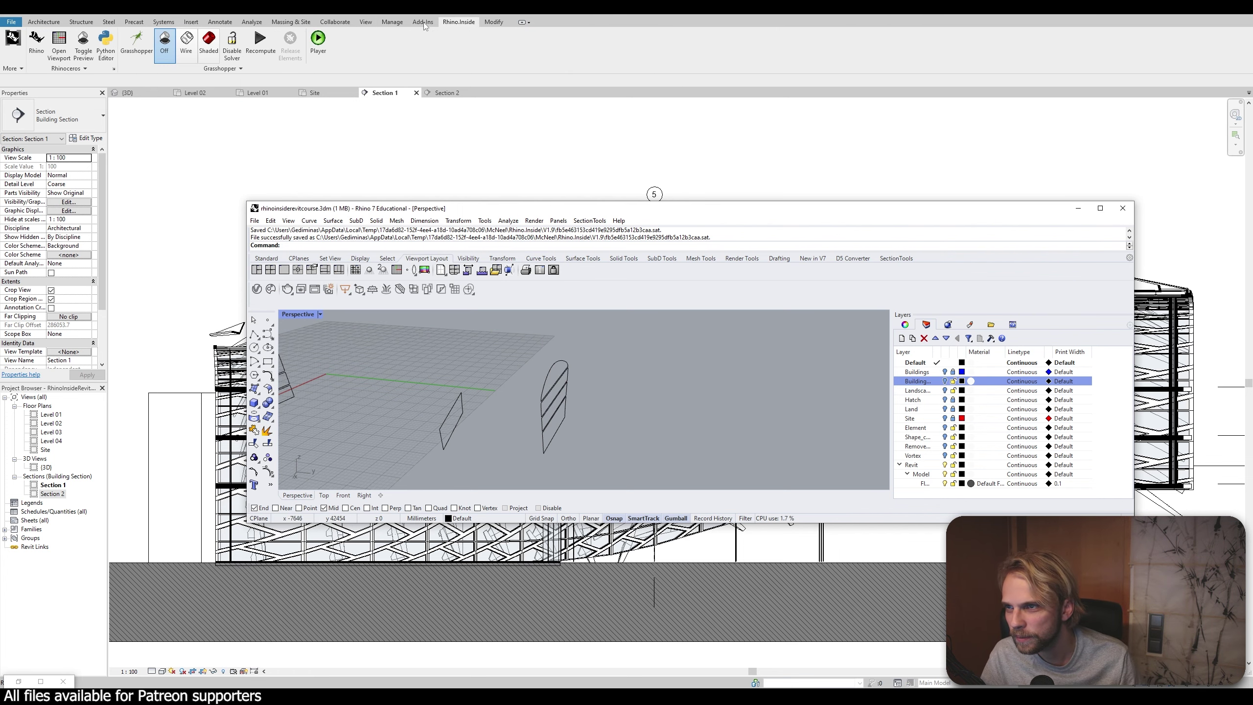
left_click(123, 41)
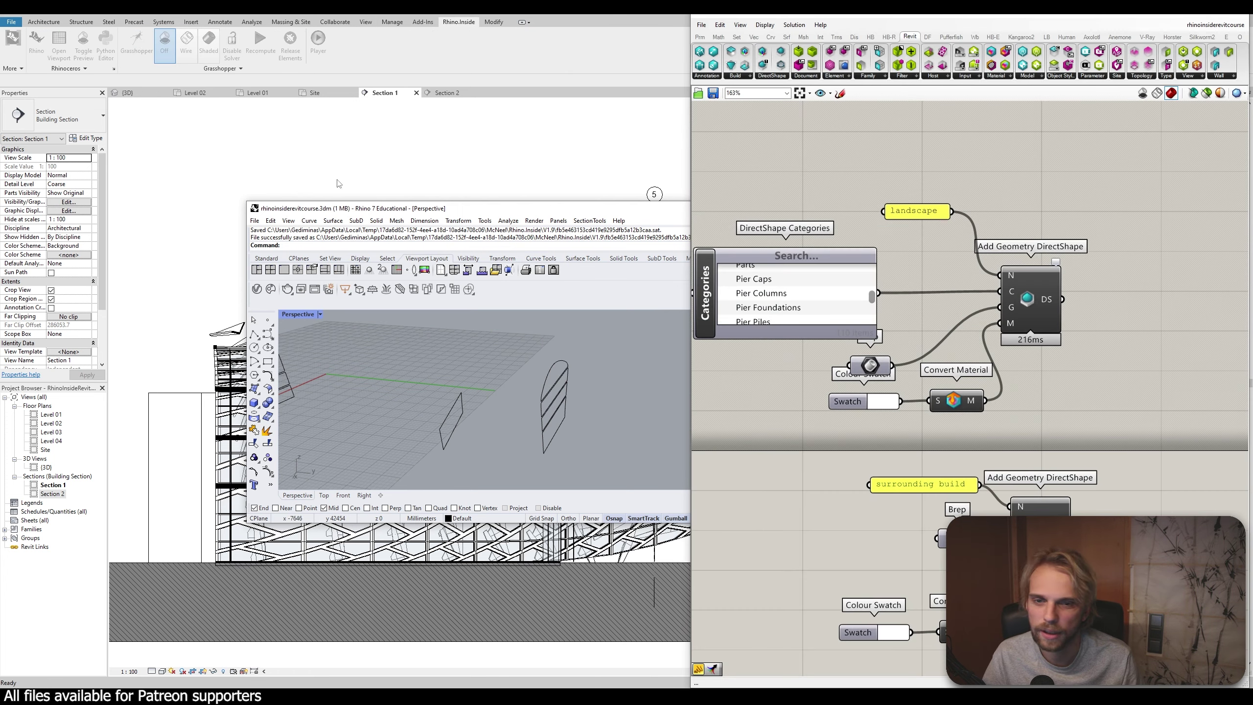
Check the DirectShape categories assigned to the glazing frame and sticks in the Grasshopper definition
scroll(1119, 344, "down", 5)
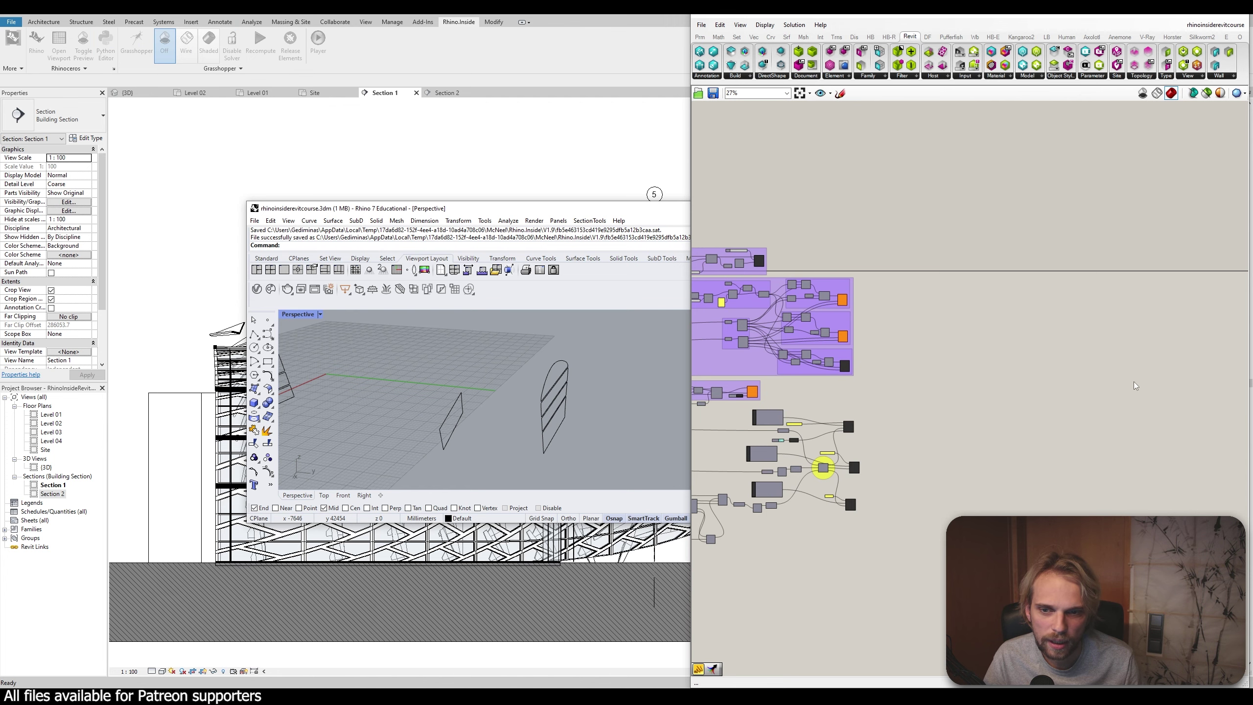
scroll(817, 516, "up", 6)
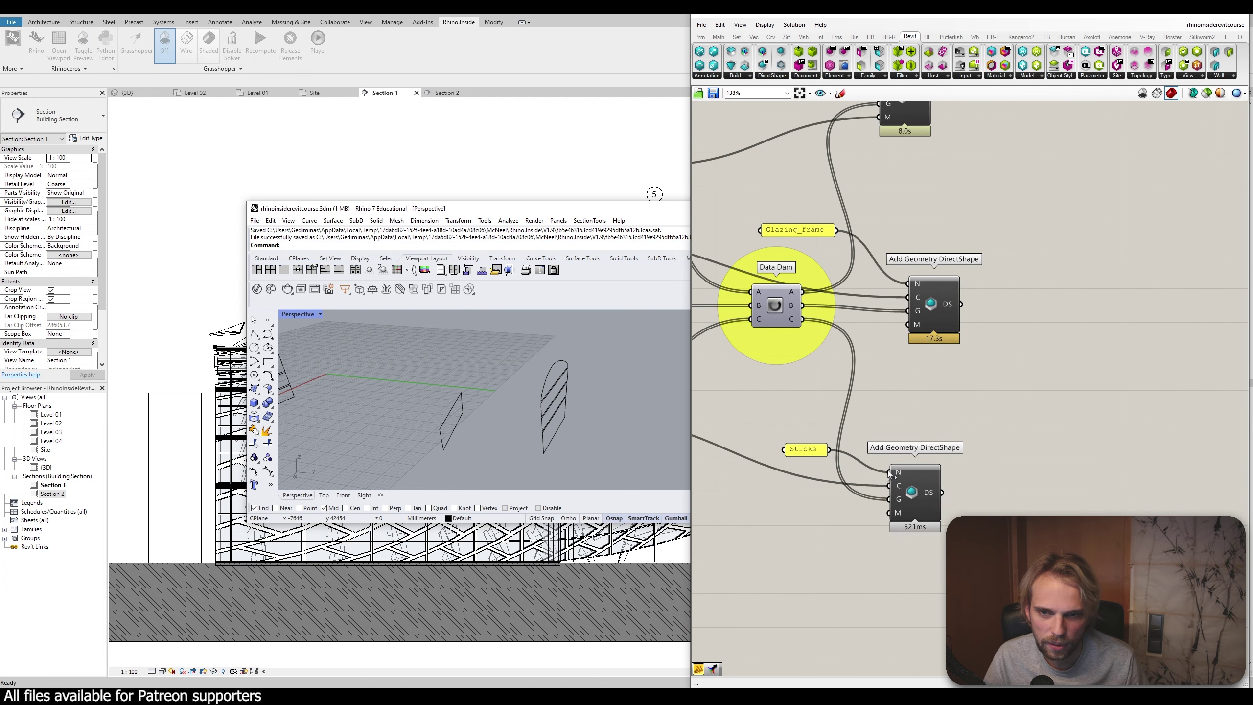
right_click_drag(909, 404, 1135, 419)
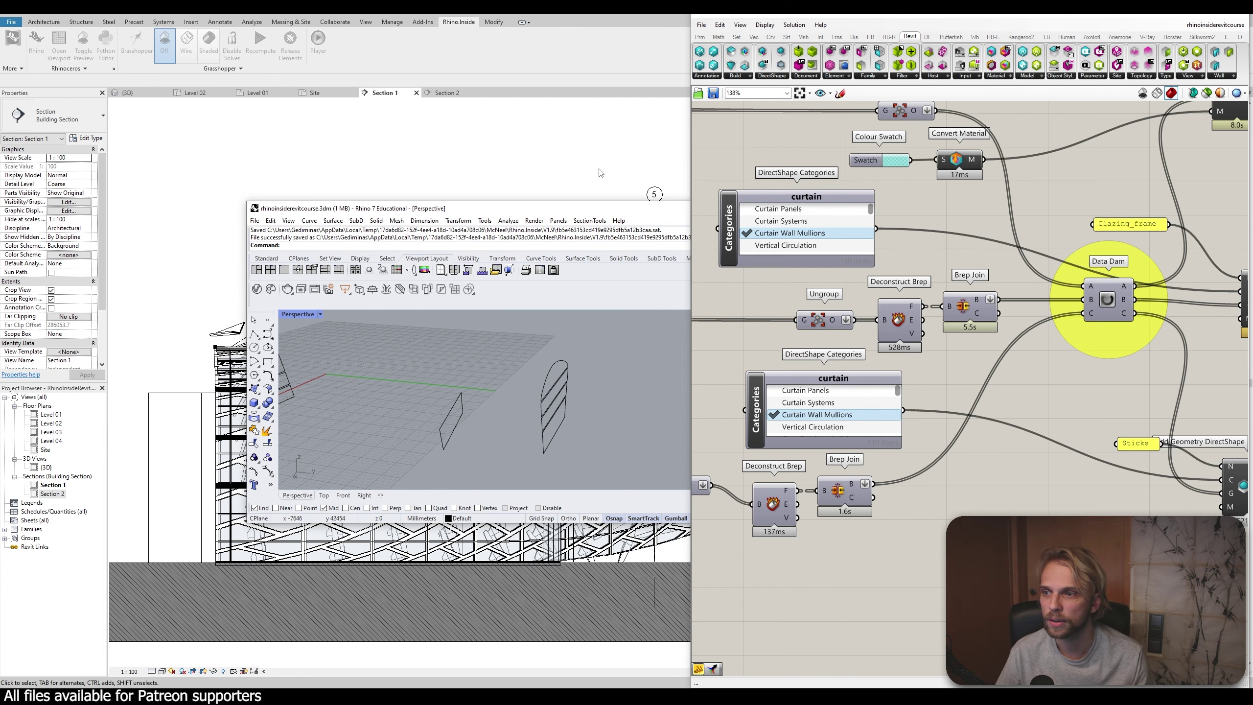
Clear the Grasshopper and Rhino windows out of the way to return to Section 1 in Revit
left_click_drag(534, 212, 322, 210)
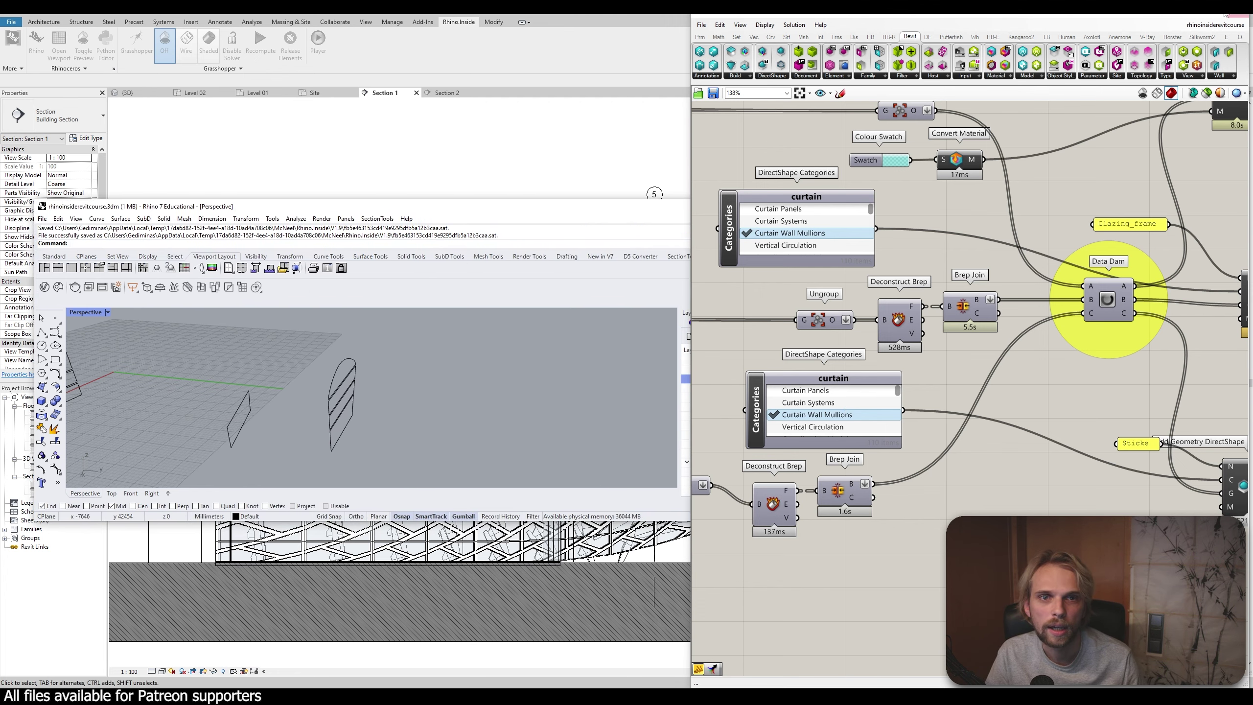
left_click(1195, 18)
left_click_drag(838, 206, 870, 209)
left_click(894, 209)
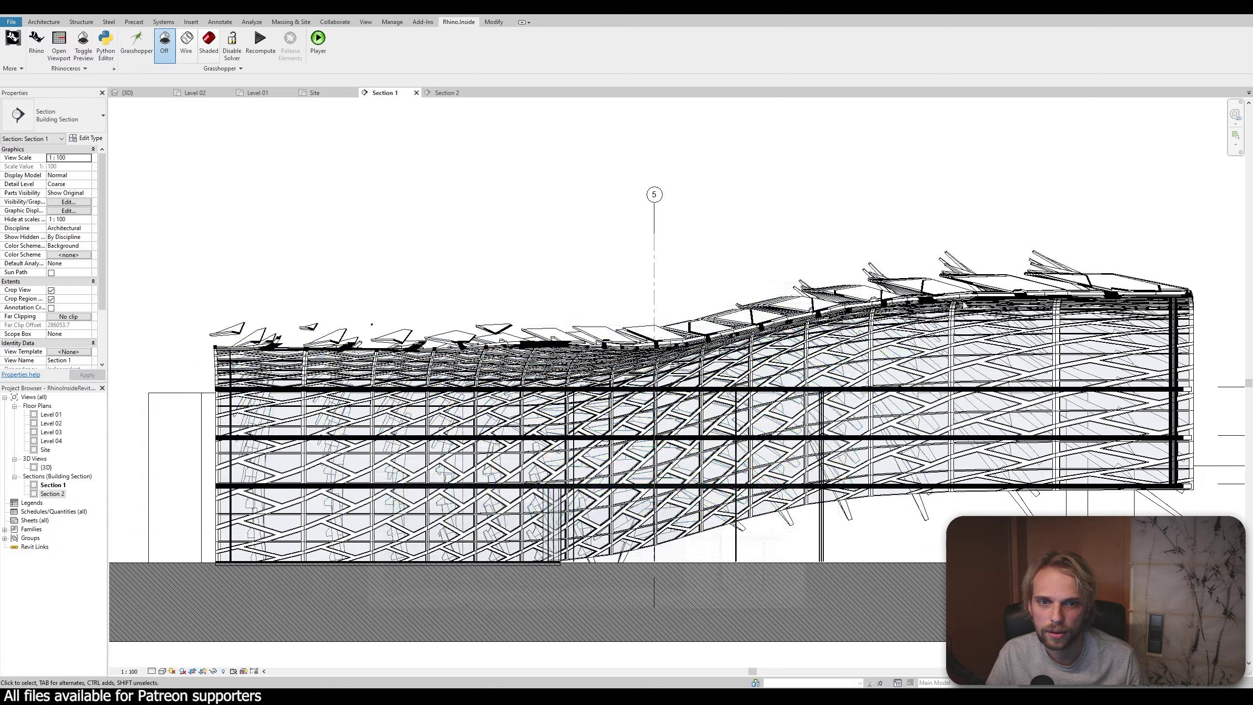
Examine the black cut fills along the roof louvres, mullions and floor slabs across Section 1
scroll(963, 305, "up", 6)
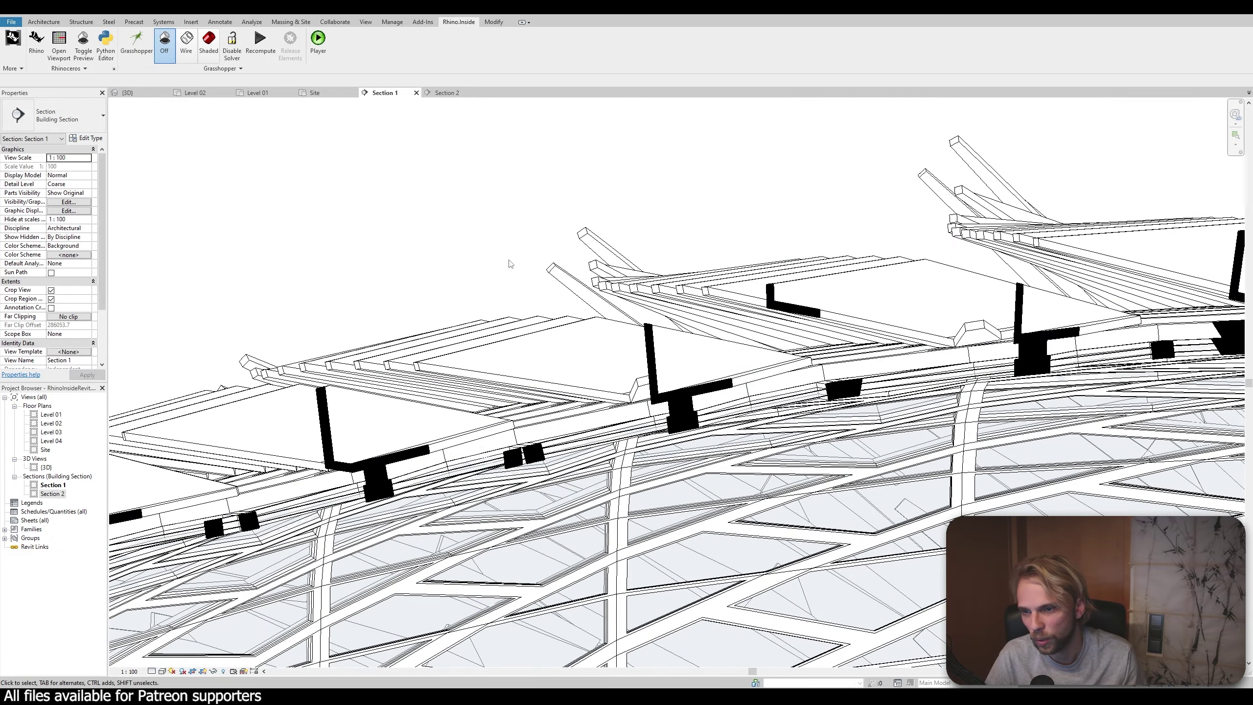
scroll(510, 264, "down", 2)
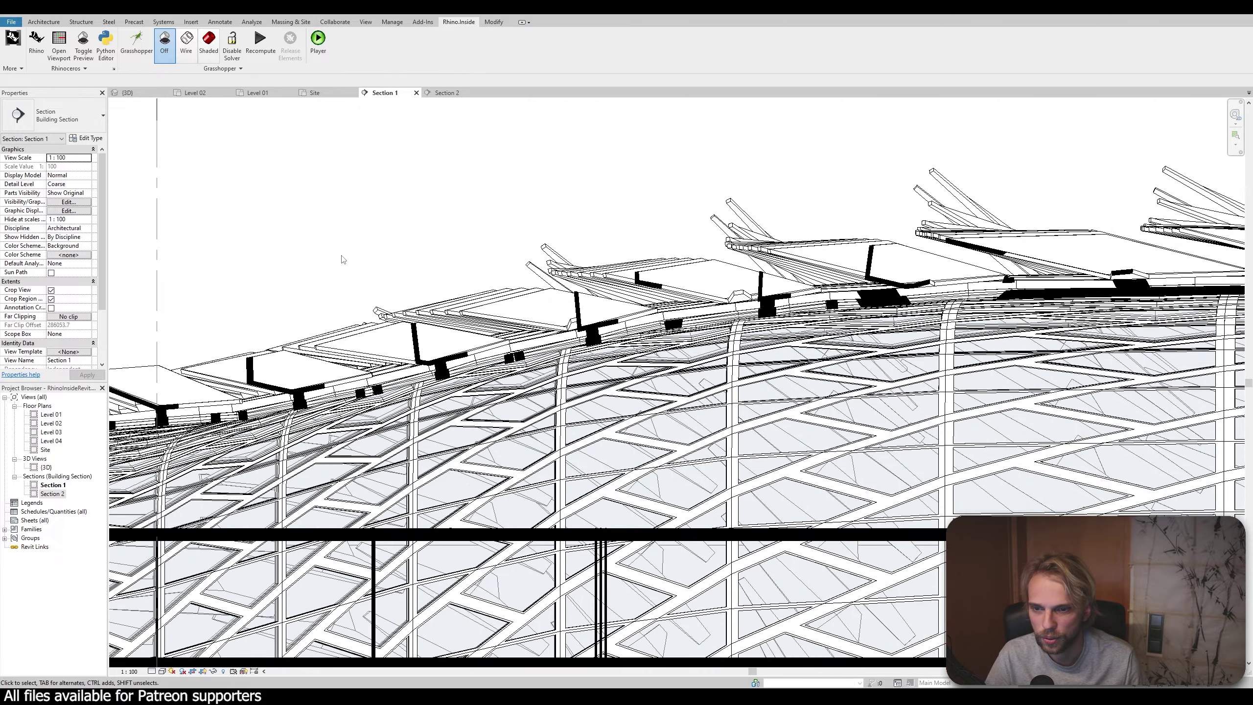
middle_click_drag(406, 257, 1051, 239)
scroll(809, 286, "down", 1)
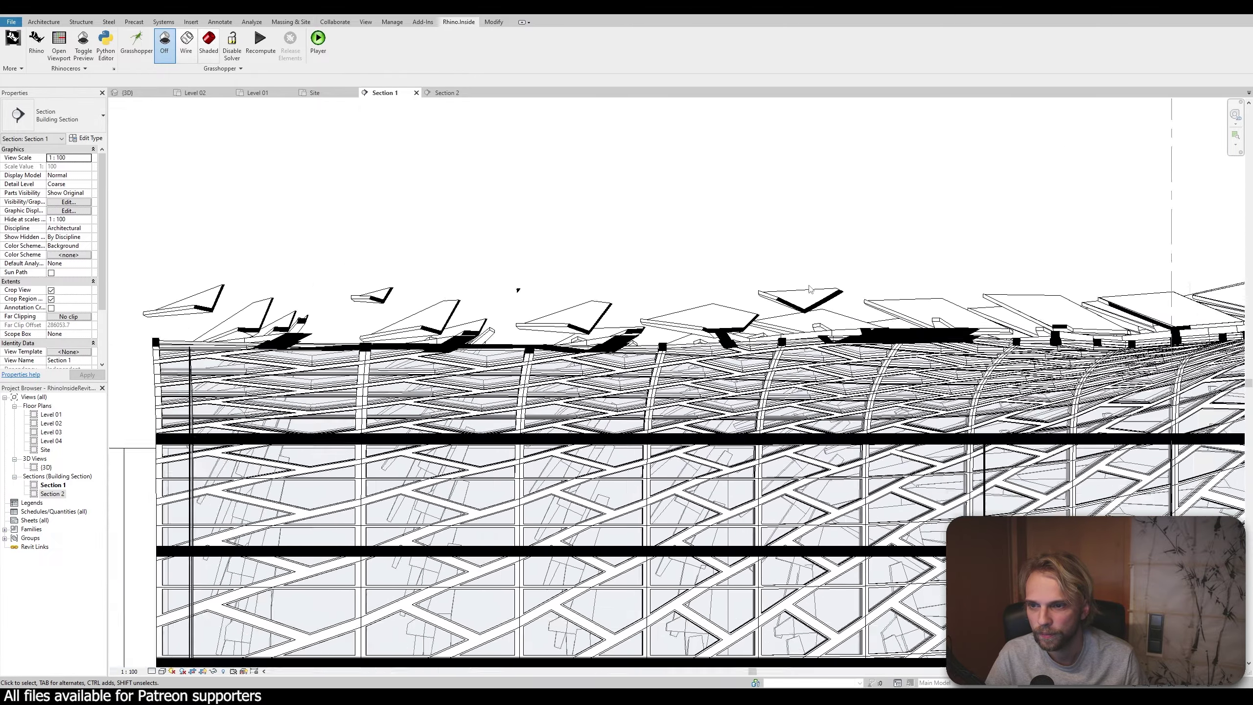
scroll(809, 289, "down", 3)
scroll(415, 330, "up", 4)
middle_click_drag(255, 403, 287, 301)
scroll(306, 292, "down", 3)
middle_click_drag(451, 418, 380, 340)
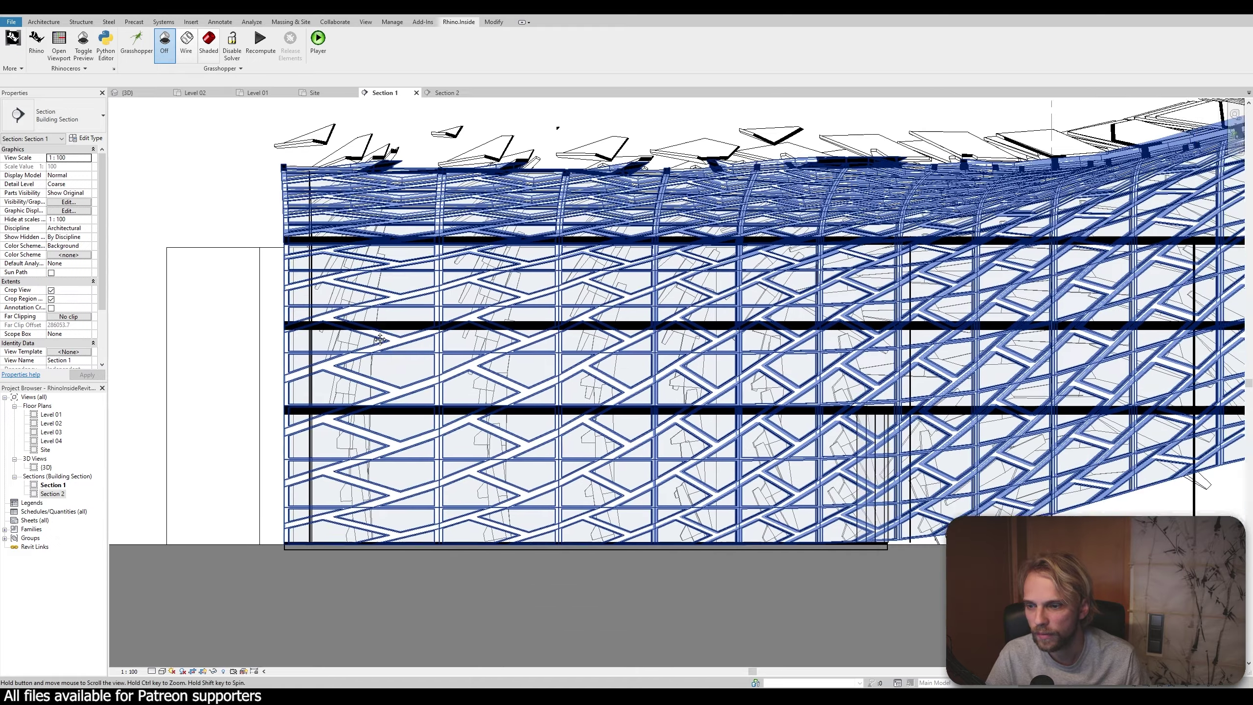
scroll(428, 301, "down", 3)
middle_click_drag(986, 316, 665, 380)
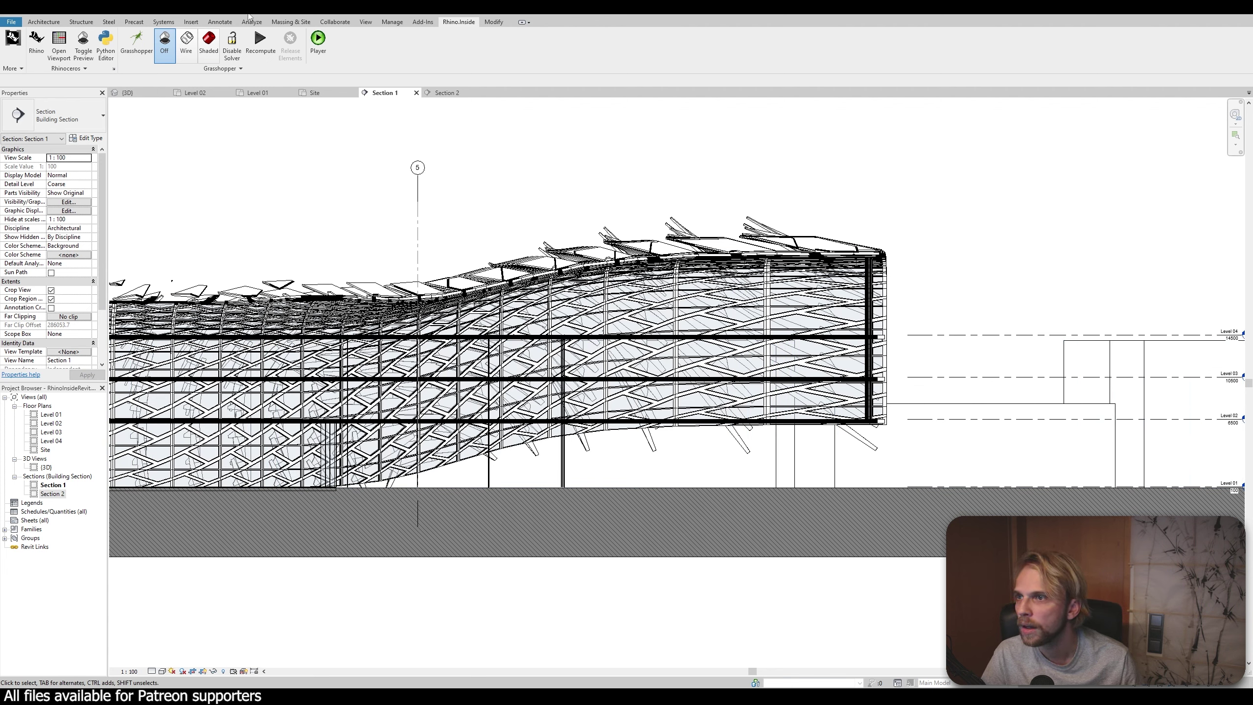
Inspect Section 1's overall crop extent and the level lines beside the building
left_click(366, 21)
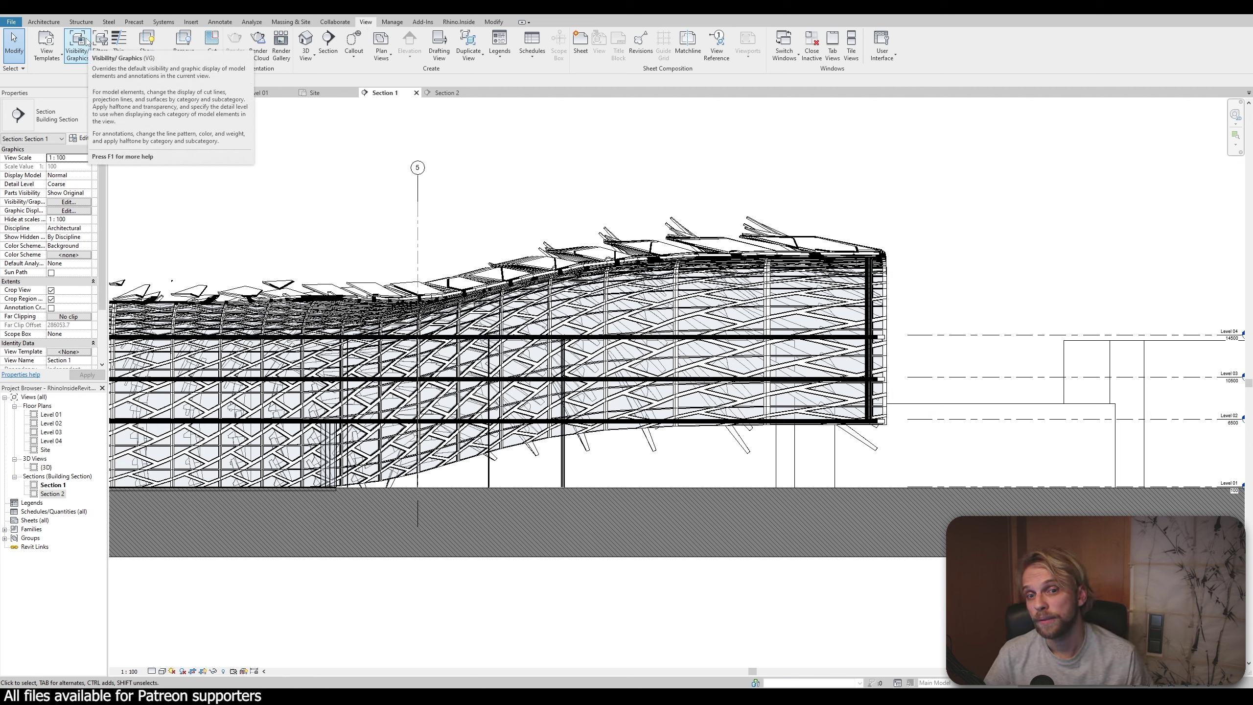
scroll(677, 400, "down", 3)
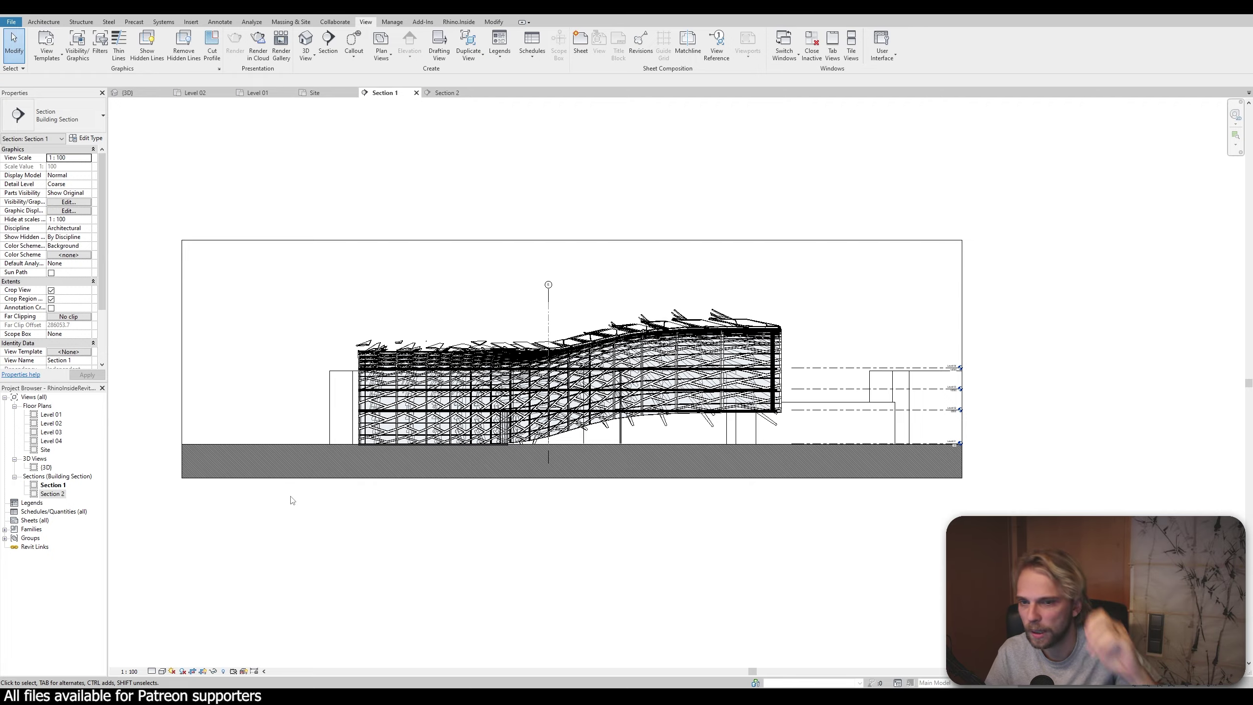
scroll(405, 412, "up", 3)
middle_click_drag(907, 437, 543, 396)
scroll(1010, 375, "up", 2)
scroll(953, 367, "down", 3)
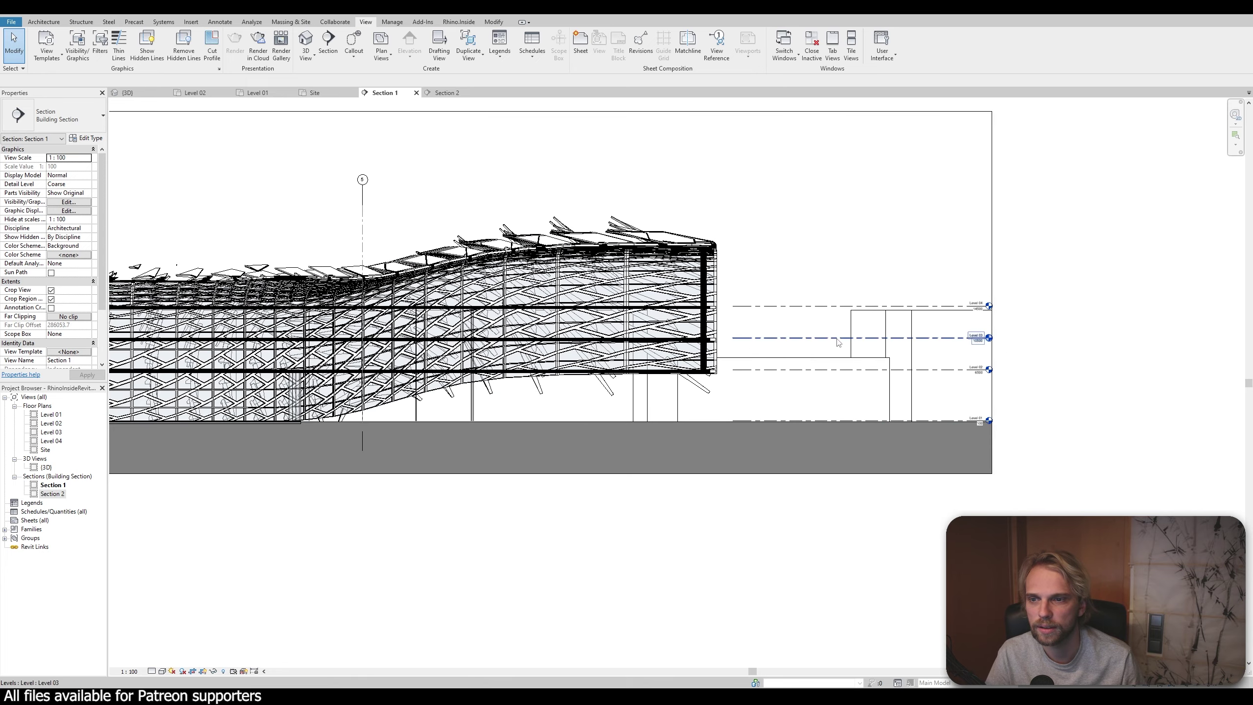
left_click(807, 307)
middle_click_drag(755, 314, 840, 294)
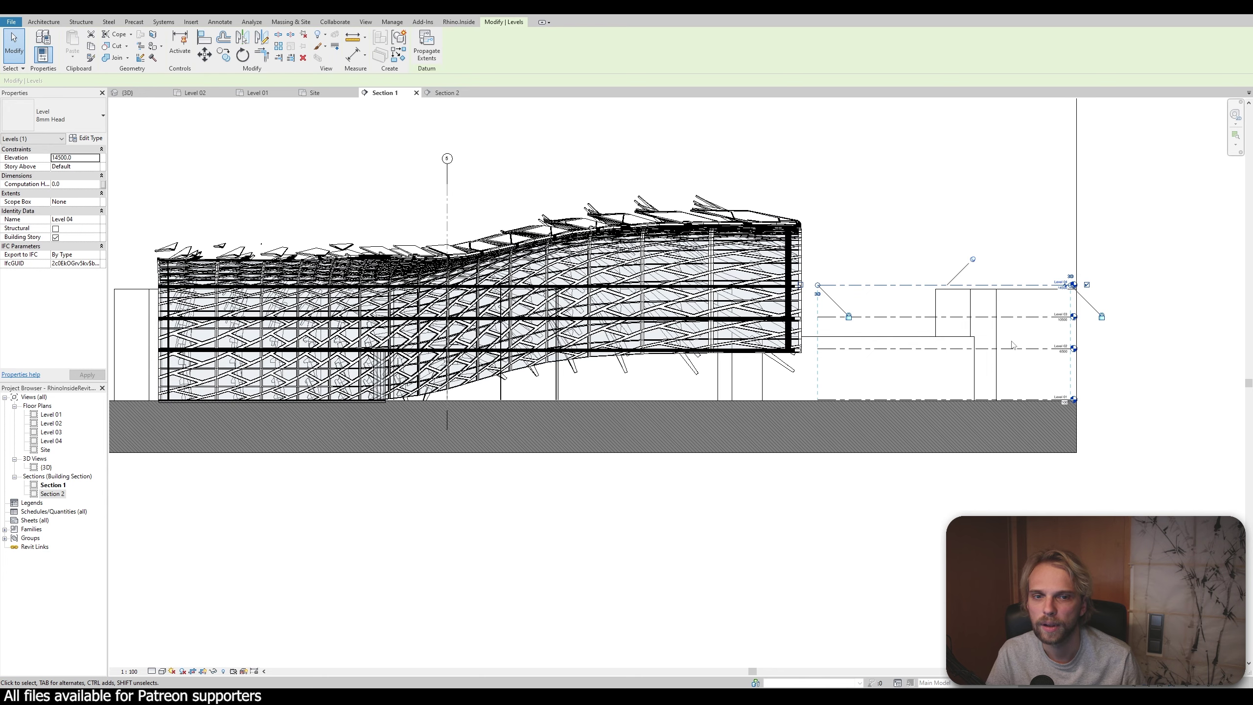
key("Escape")
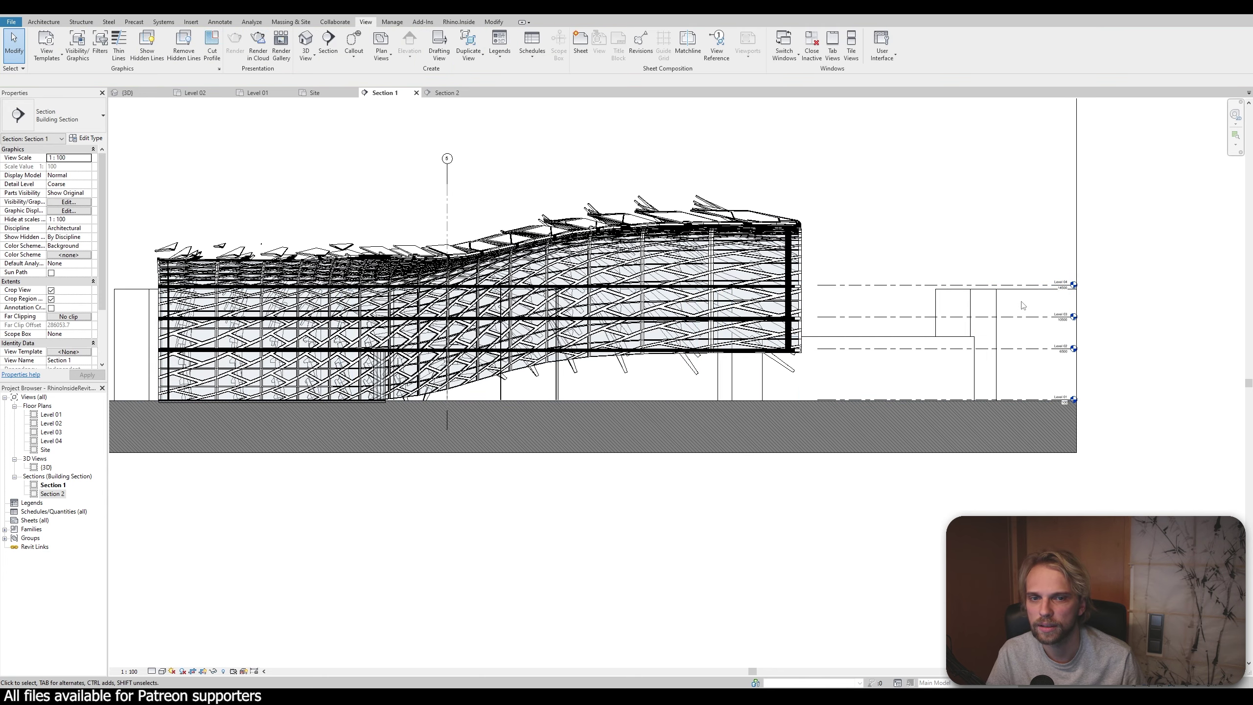
scroll(759, 342, "down", 2)
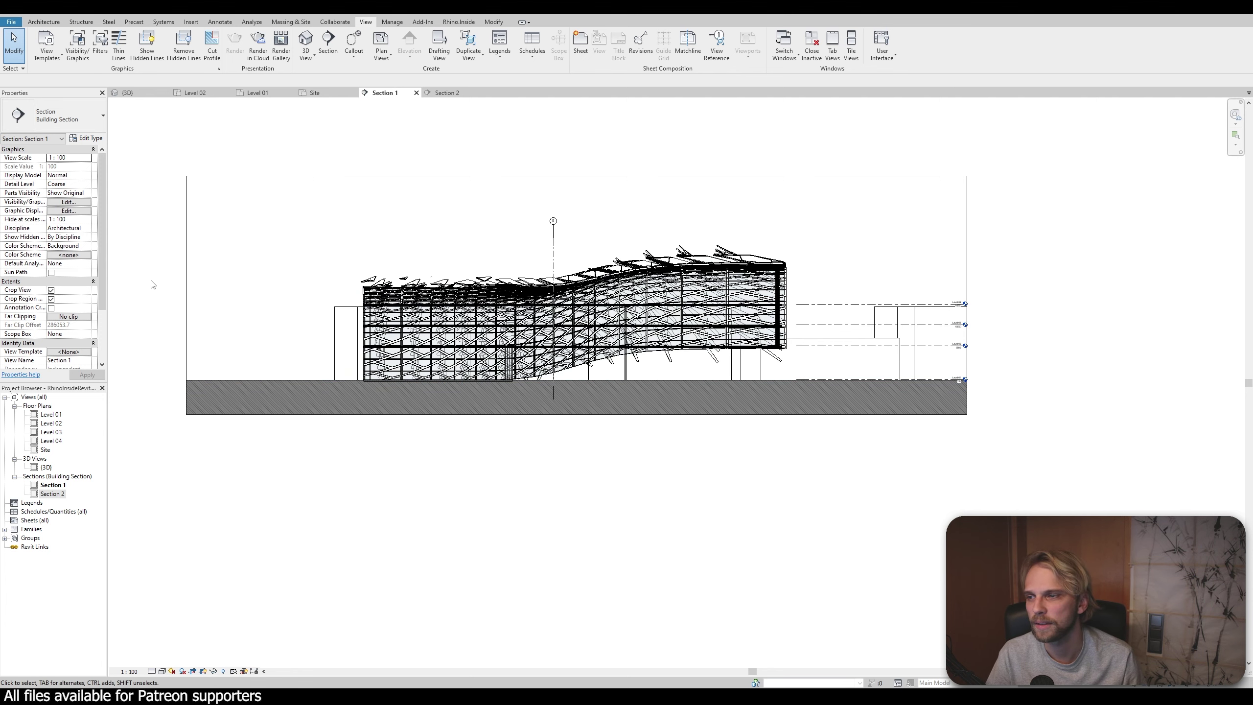
Tighten Section 1's crop region by moving its left boundary inward, closer to the neighbouring building
left_click(186, 282)
left_click_drag(186, 295, 293, 316)
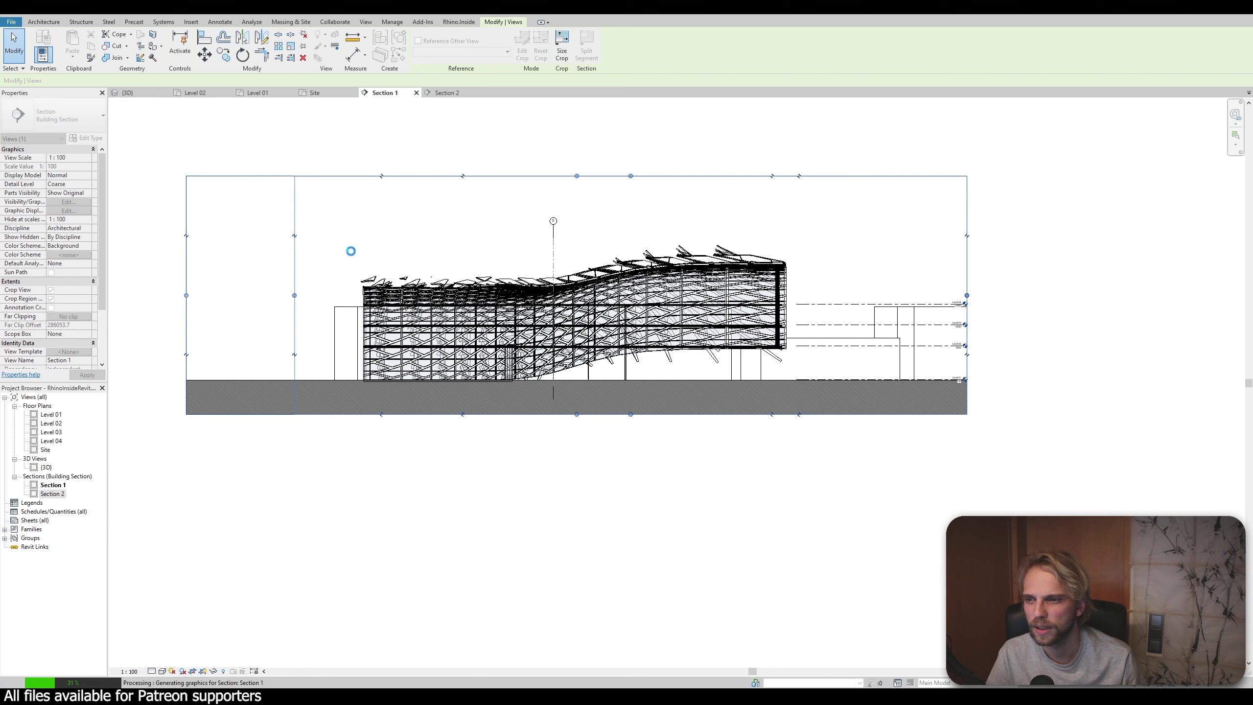
left_click(376, 437)
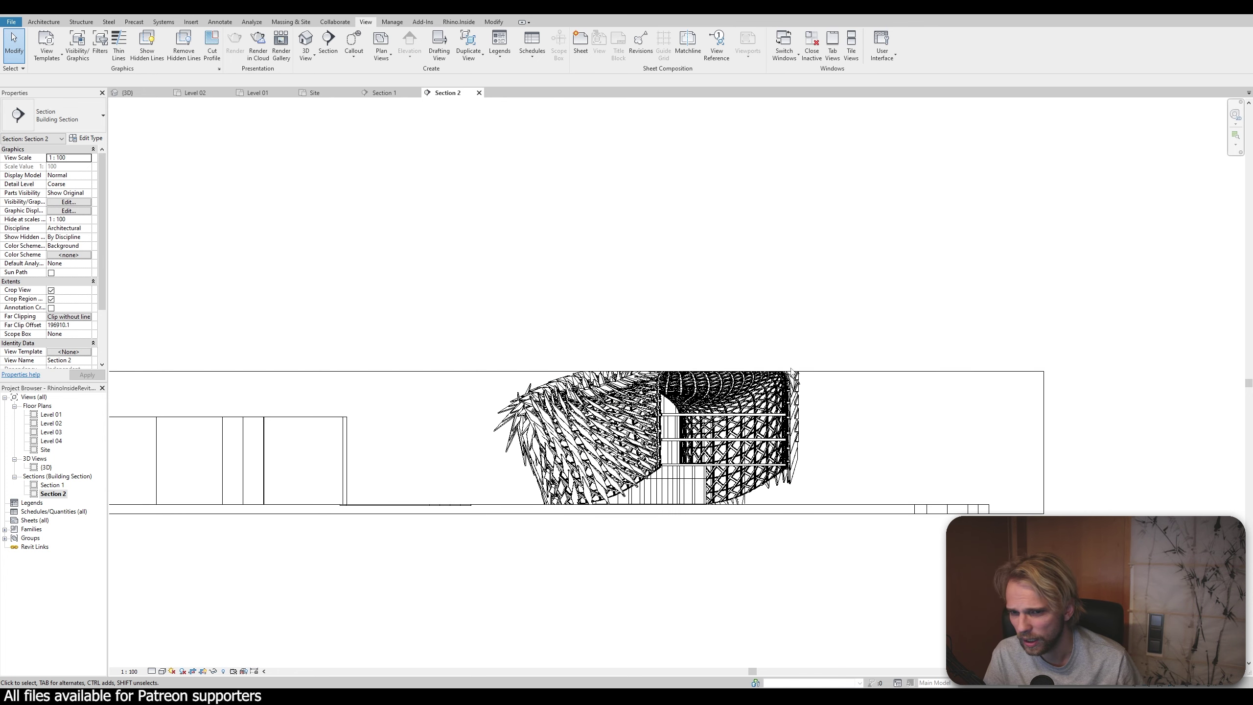
Raise the upper boundary of Section 2's crop region well above the building's roof and compare with Section 1
left_click(790, 371)
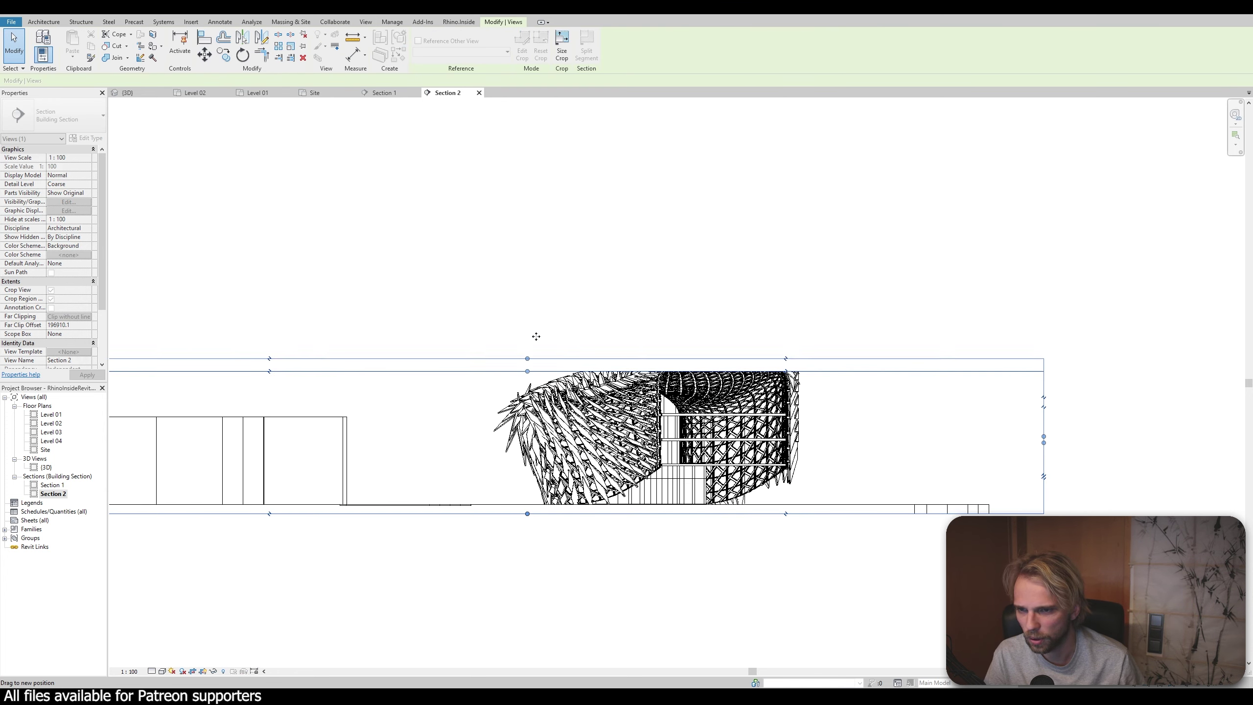
left_click_drag(537, 336, 549, 285)
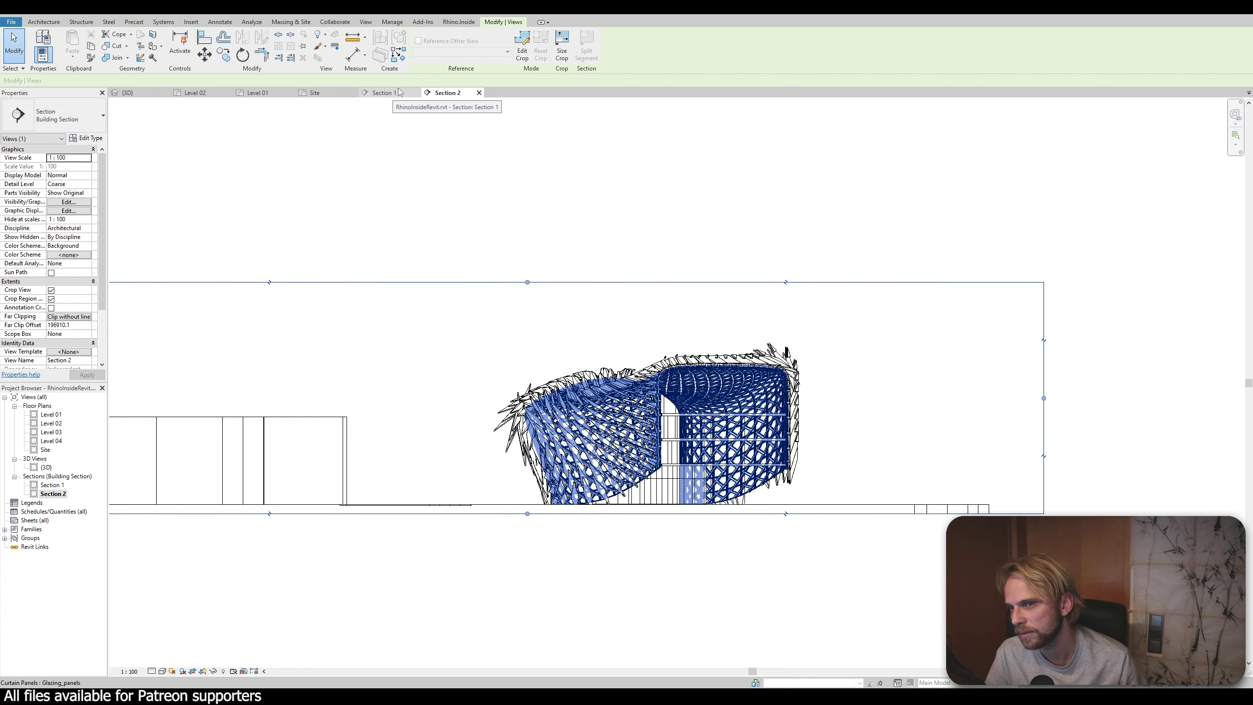
left_click(441, 215)
left_click(385, 93)
left_click(449, 93)
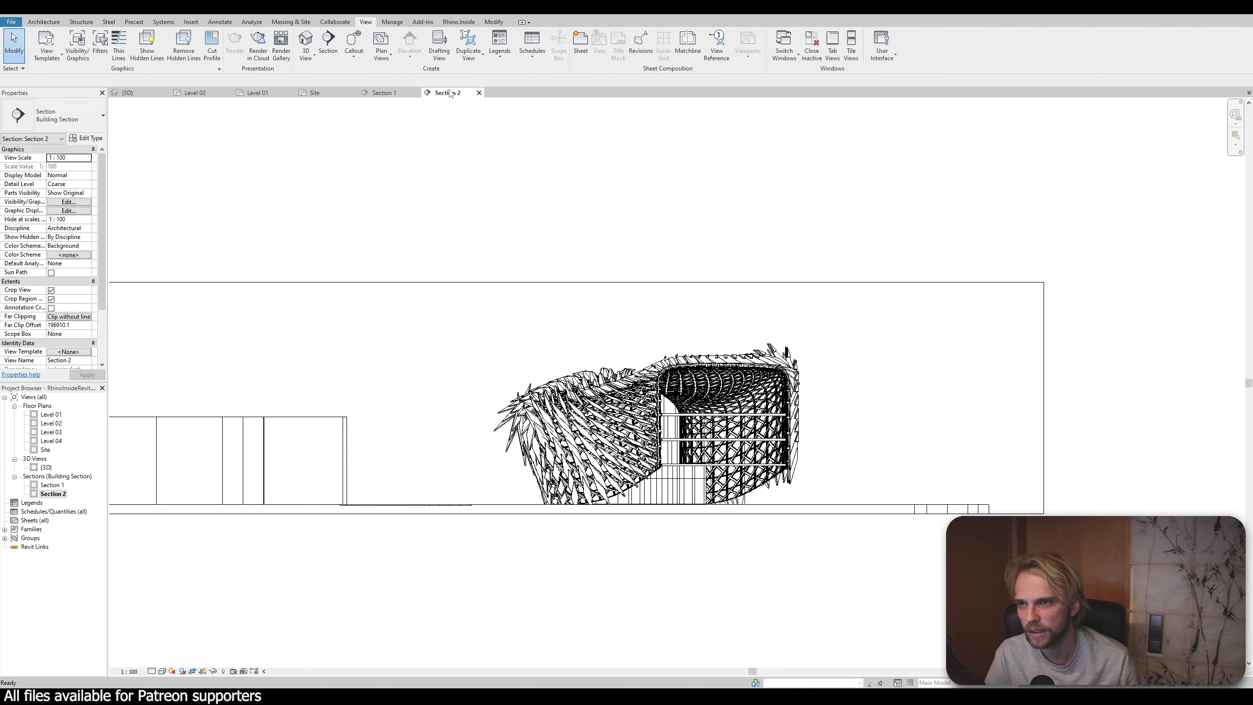
Lower the bottom boundary of Section 2's crop region to include more ground below the building
scroll(589, 410, "down", 1)
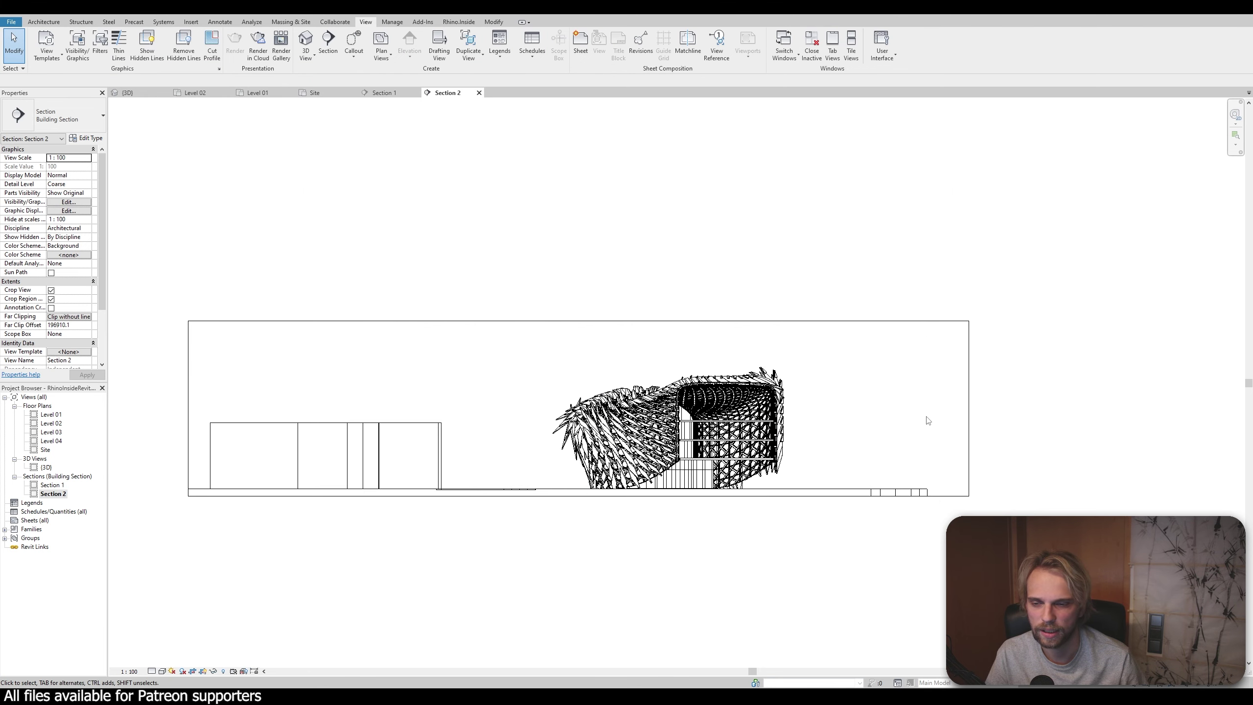
left_click(969, 411)
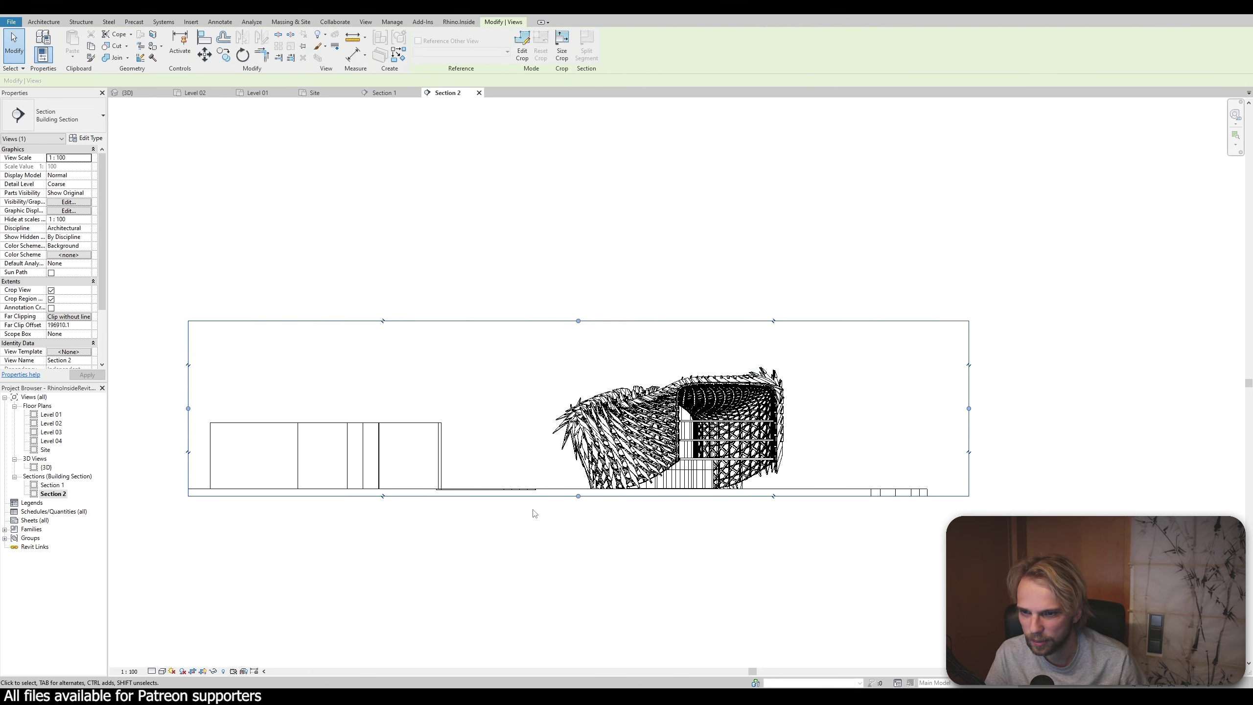
left_click_drag(578, 496, 579, 511)
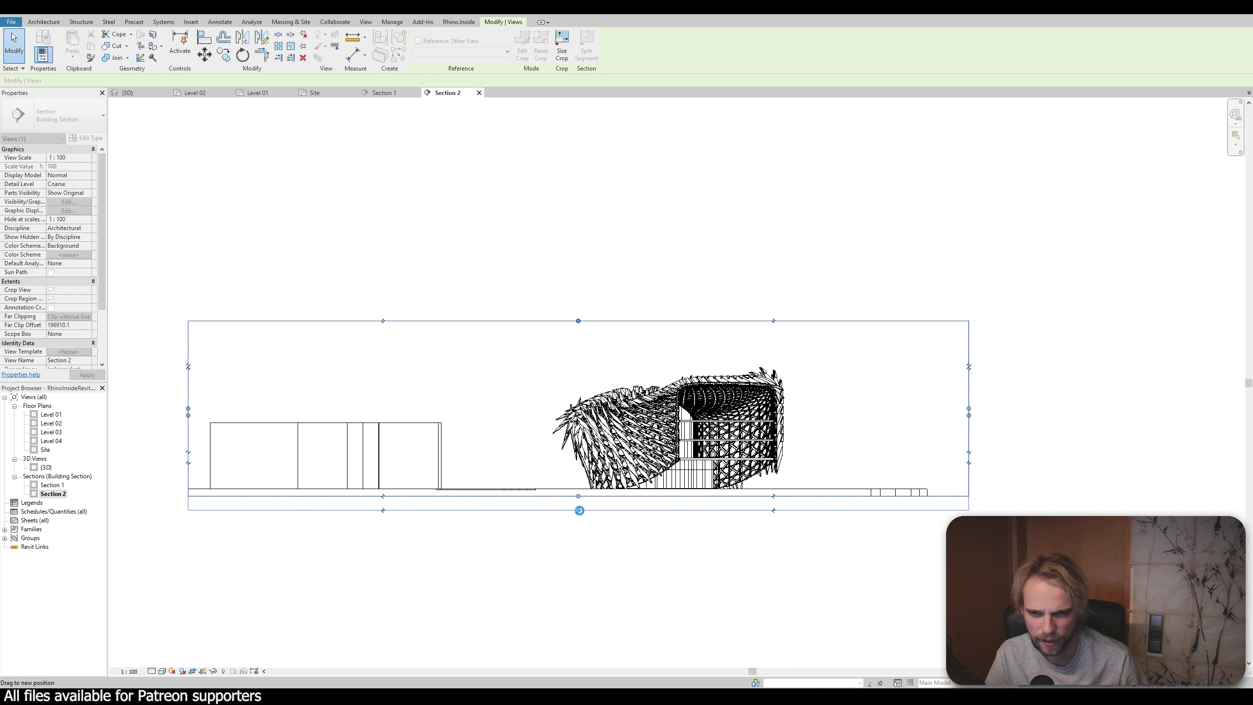
left_click_drag(579, 510, 579, 510)
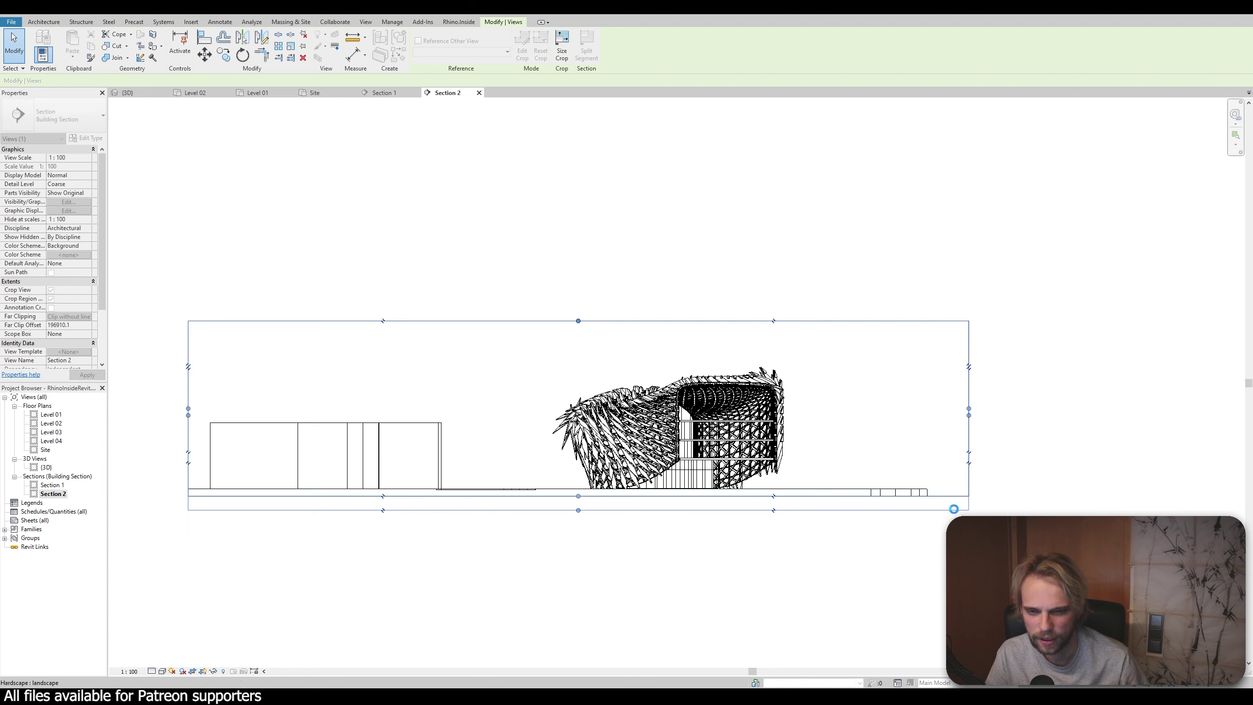
left_click(924, 552)
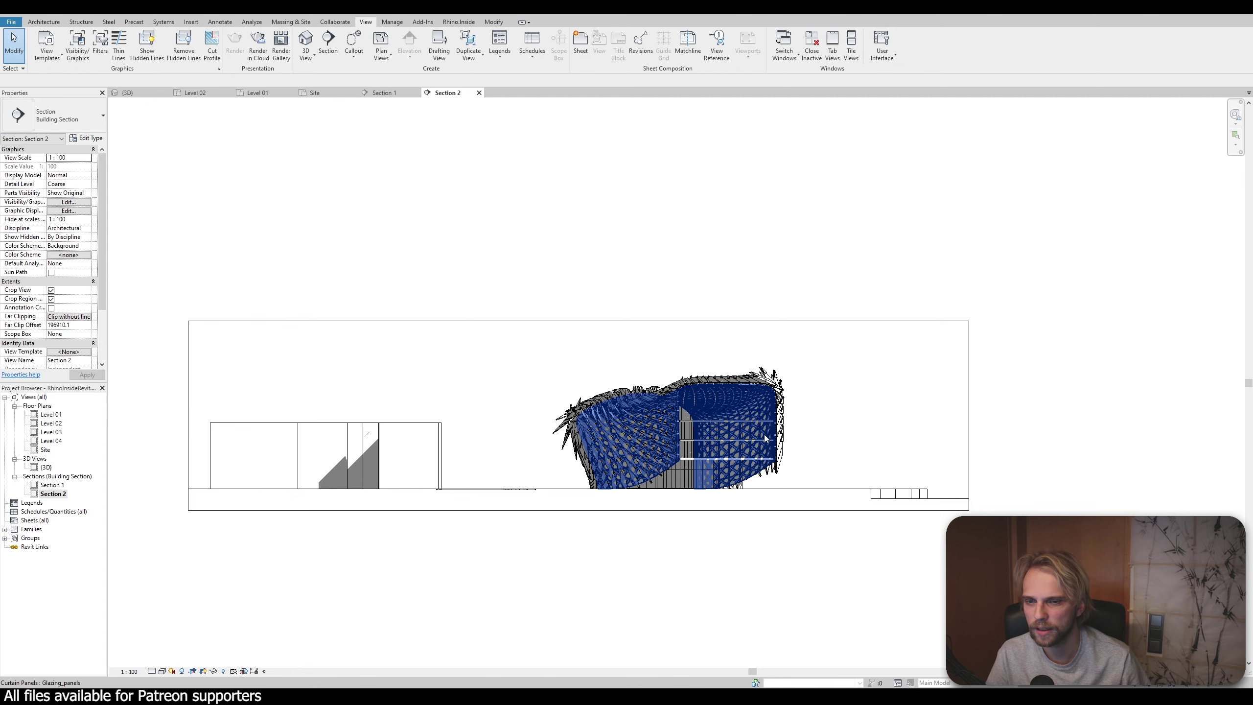
Set the solar study type to Still in Section 2's sun settings
scroll(496, 504, "up", 4)
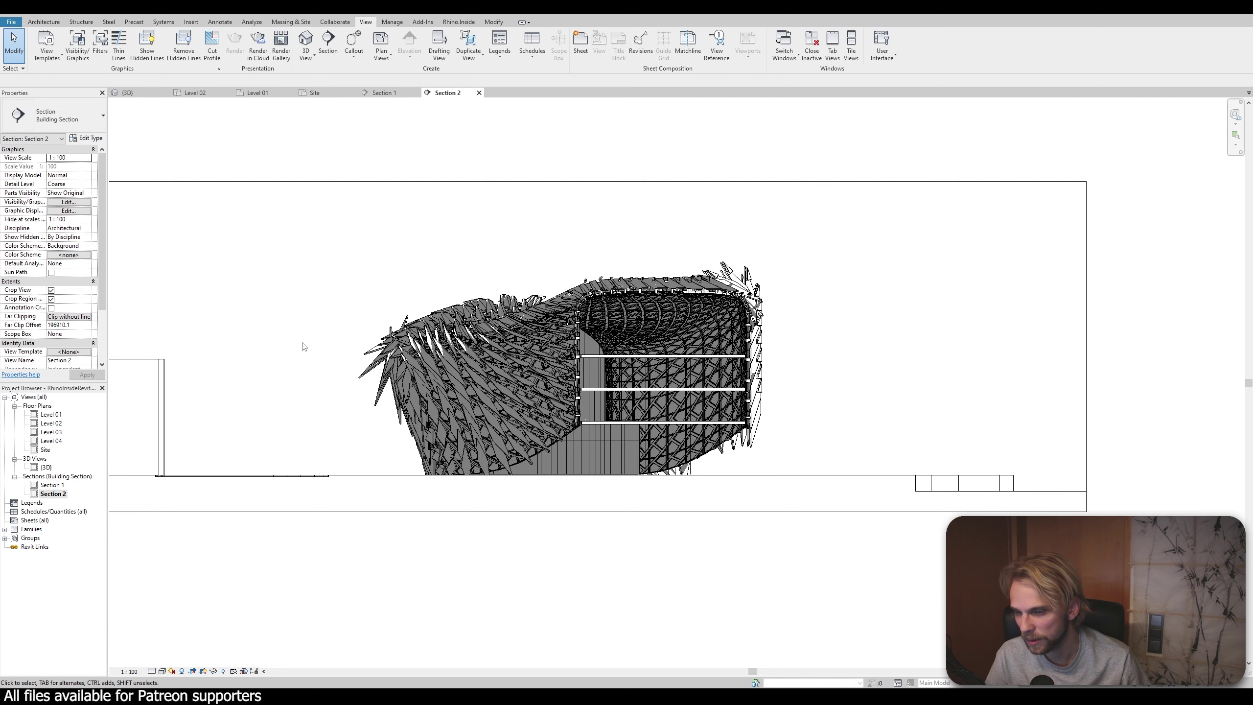
left_click(174, 671)
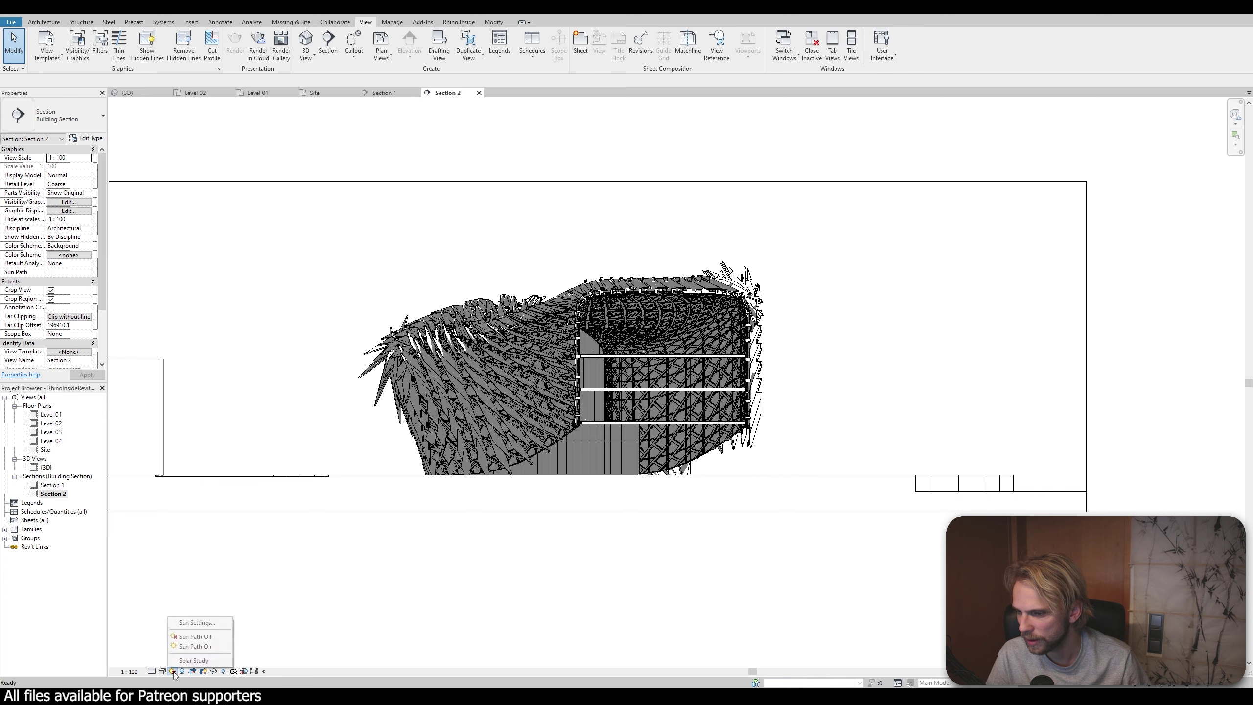
left_click(197, 622)
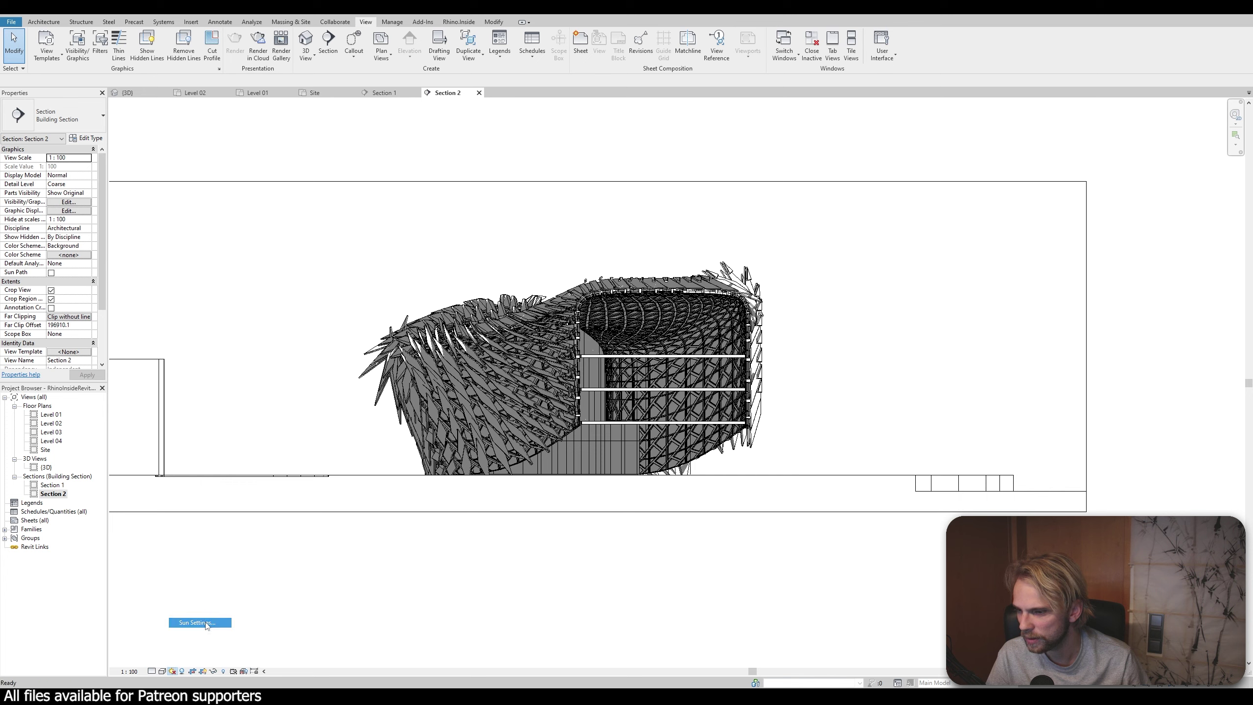
left_click_drag(614, 258, 980, 268)
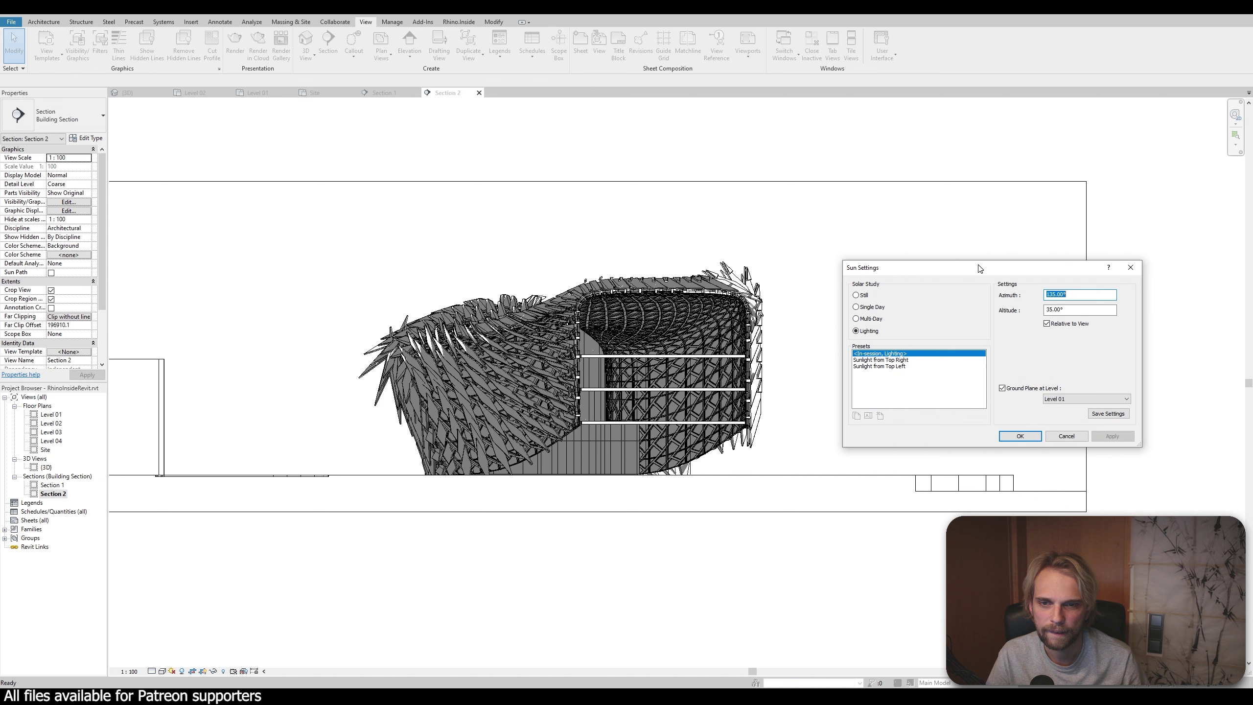
left_click(856, 306)
left_click(859, 296)
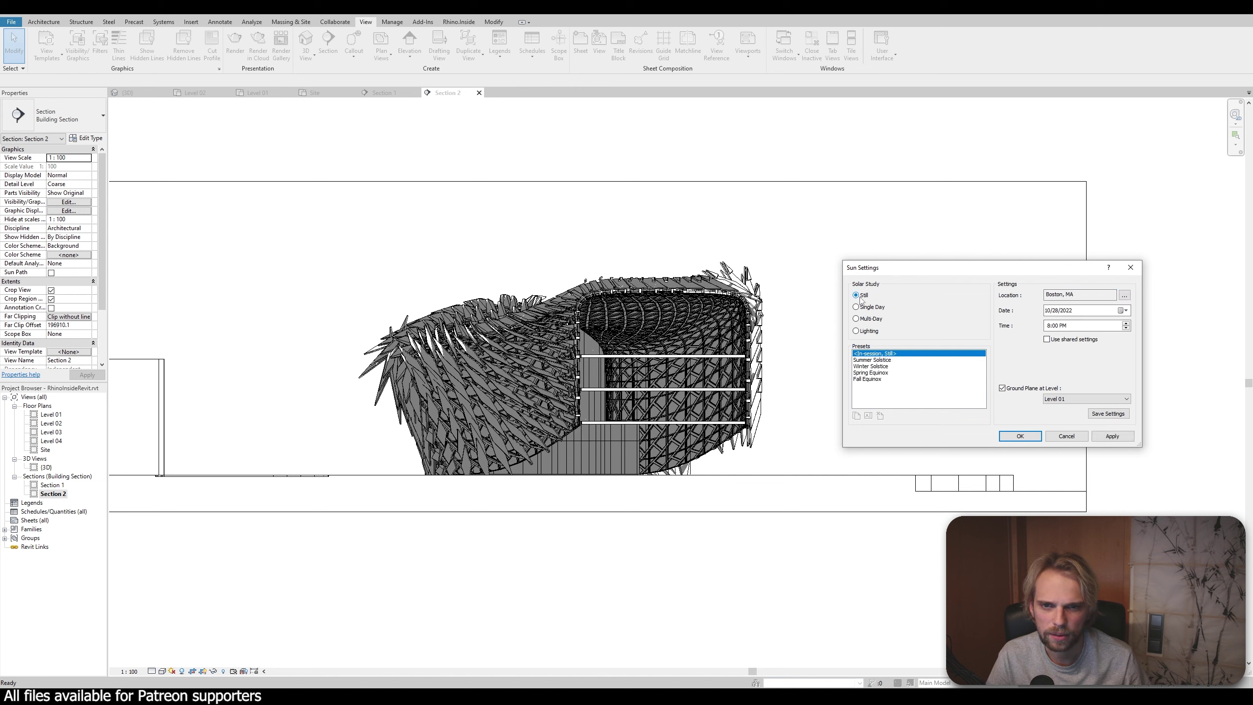
Try to set the sun study's location by searching the Internet Mapping Service for the project address "copenhagen"
left_click(1129, 296)
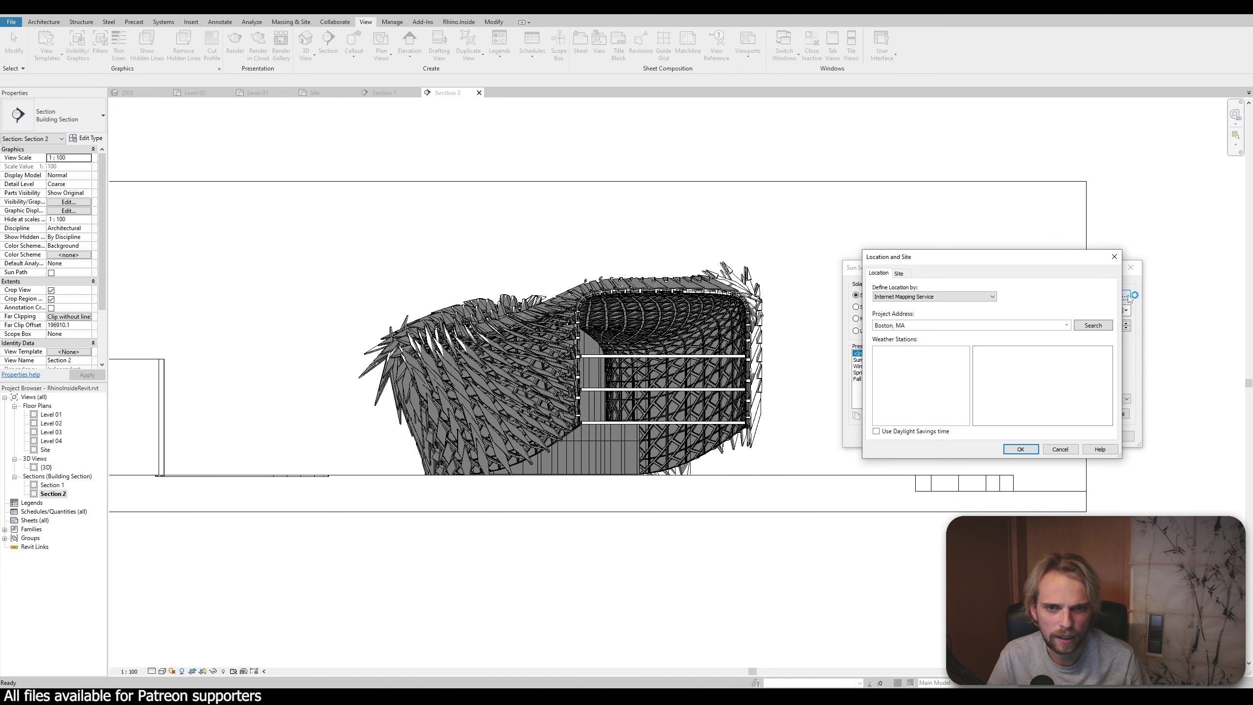
left_click(1068, 328)
left_click(1068, 327)
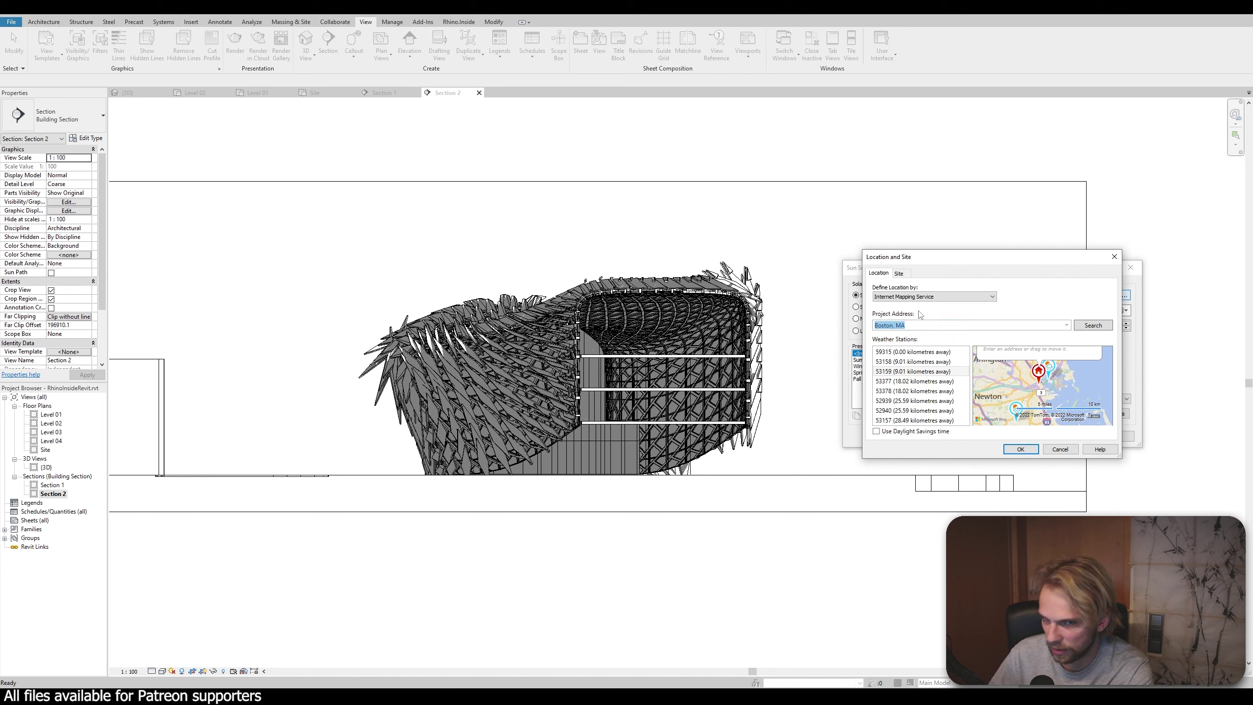
type("malmo")
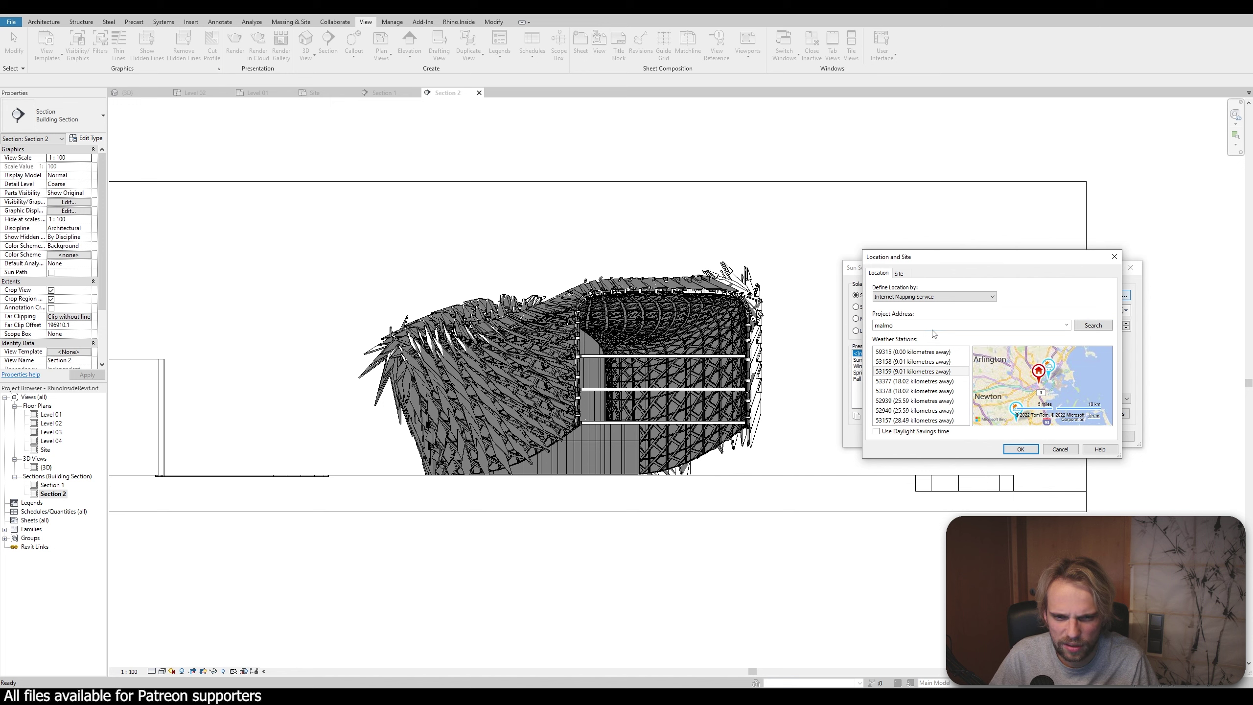
left_click_drag(932, 327, 812, 317)
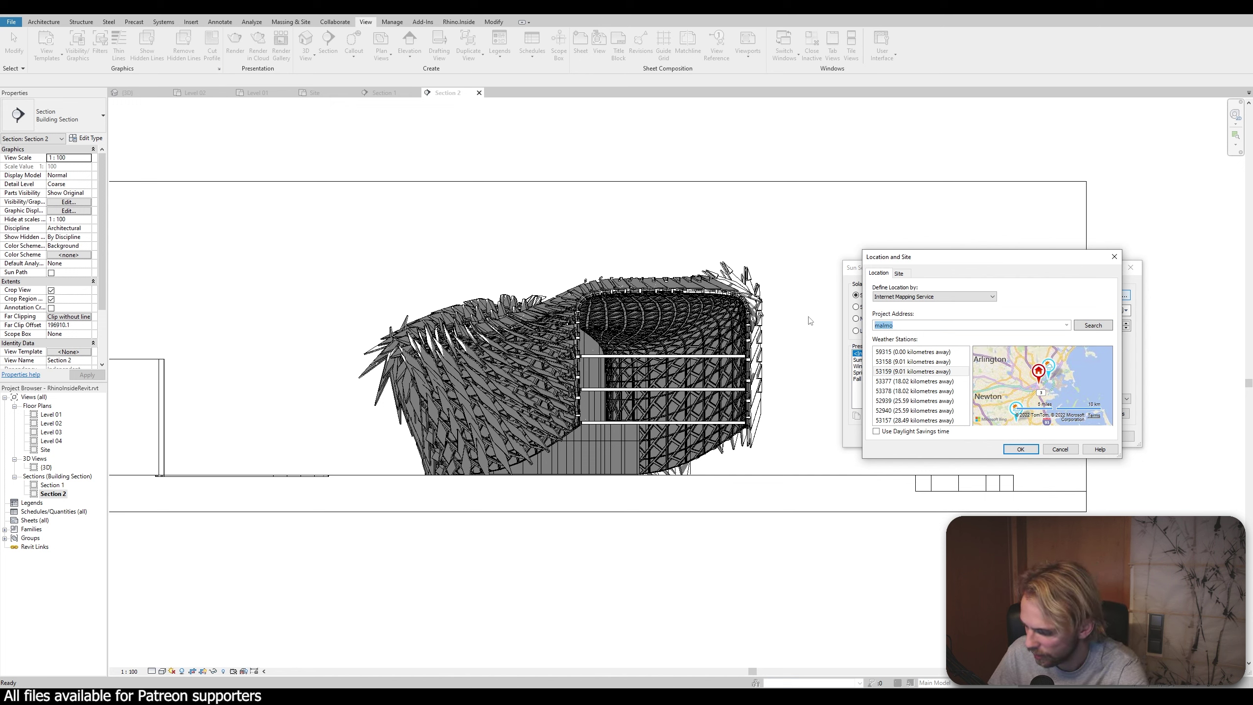
type("copenhagen")
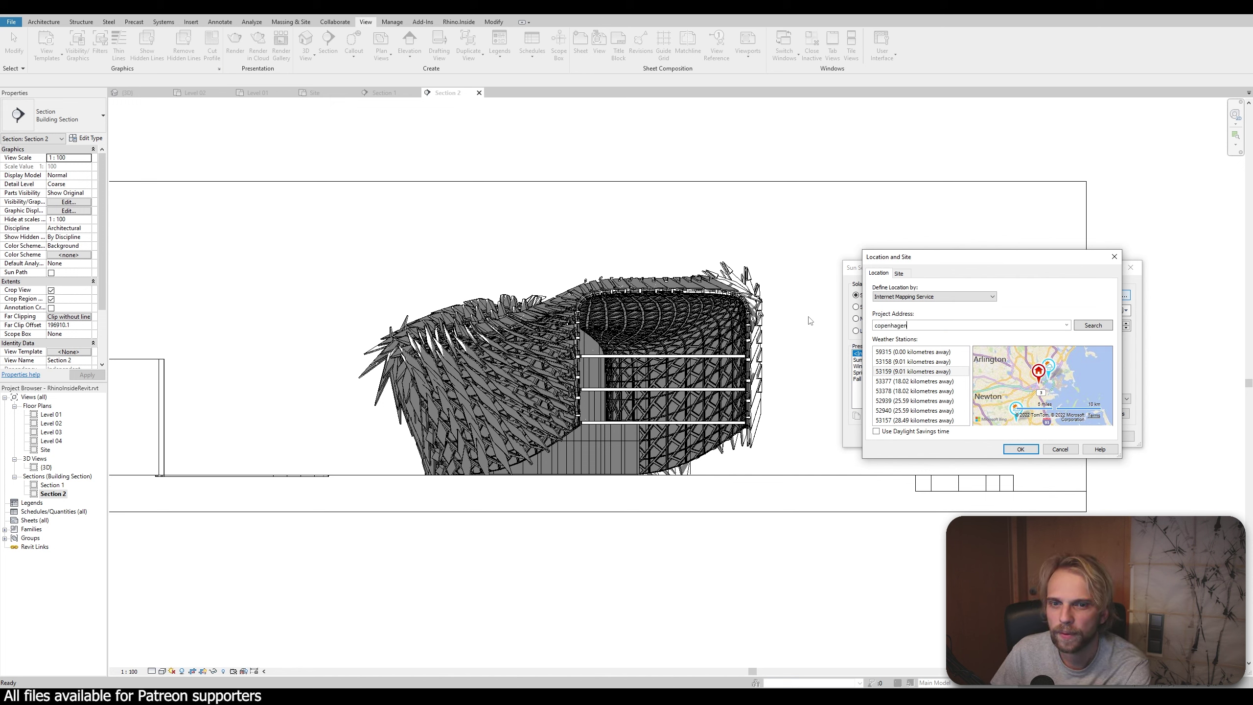
left_click(1094, 326)
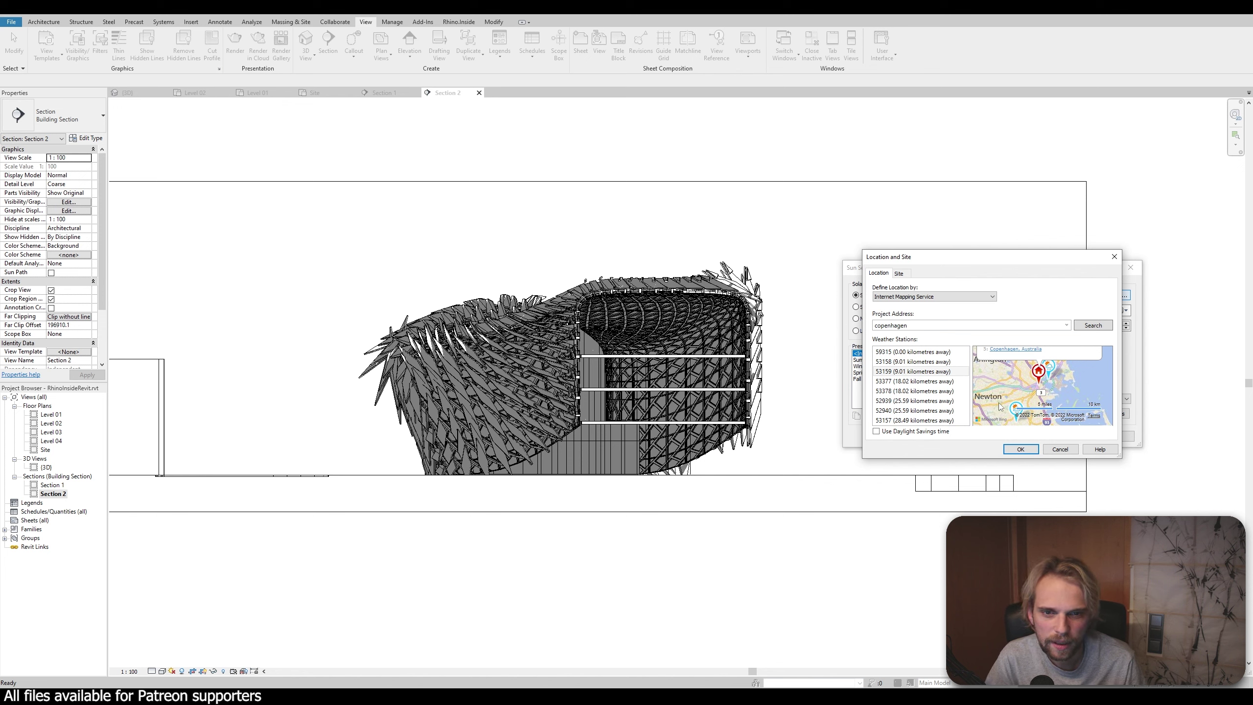
Try to set the project location by navigating the location map from North America to Malmö and accepting it
scroll(1000, 406, "down", 5)
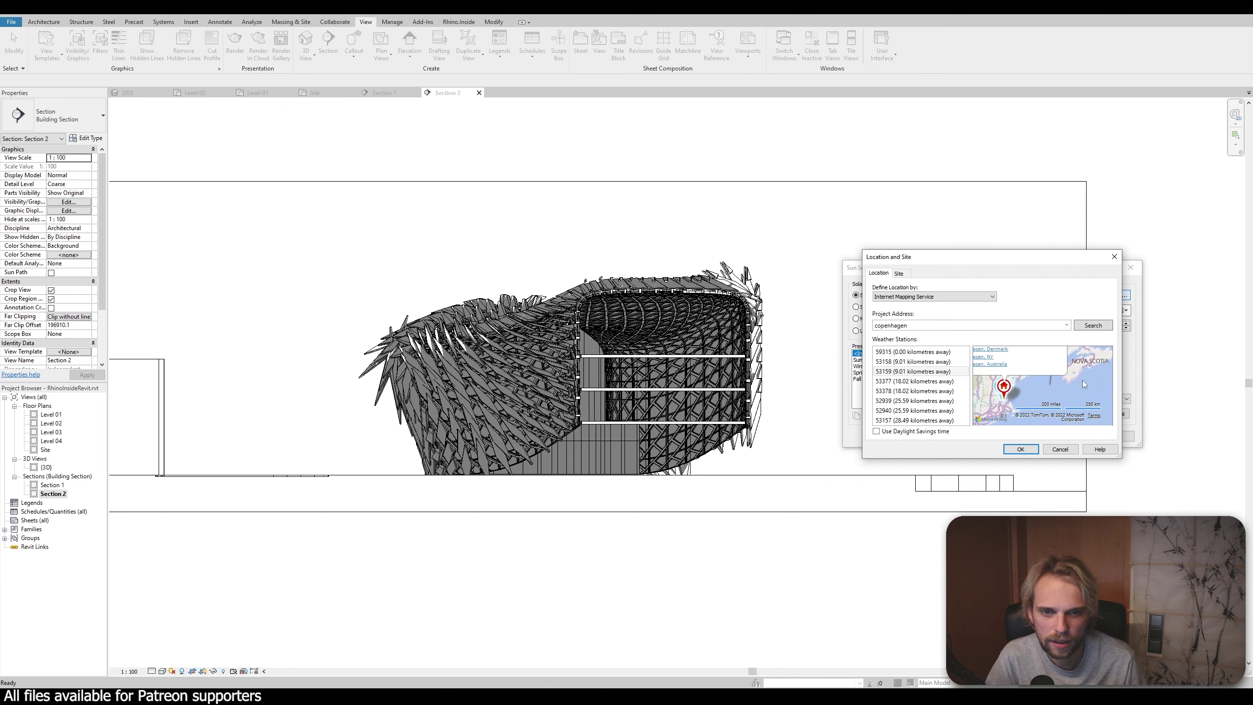
scroll(1075, 388, "down", 3)
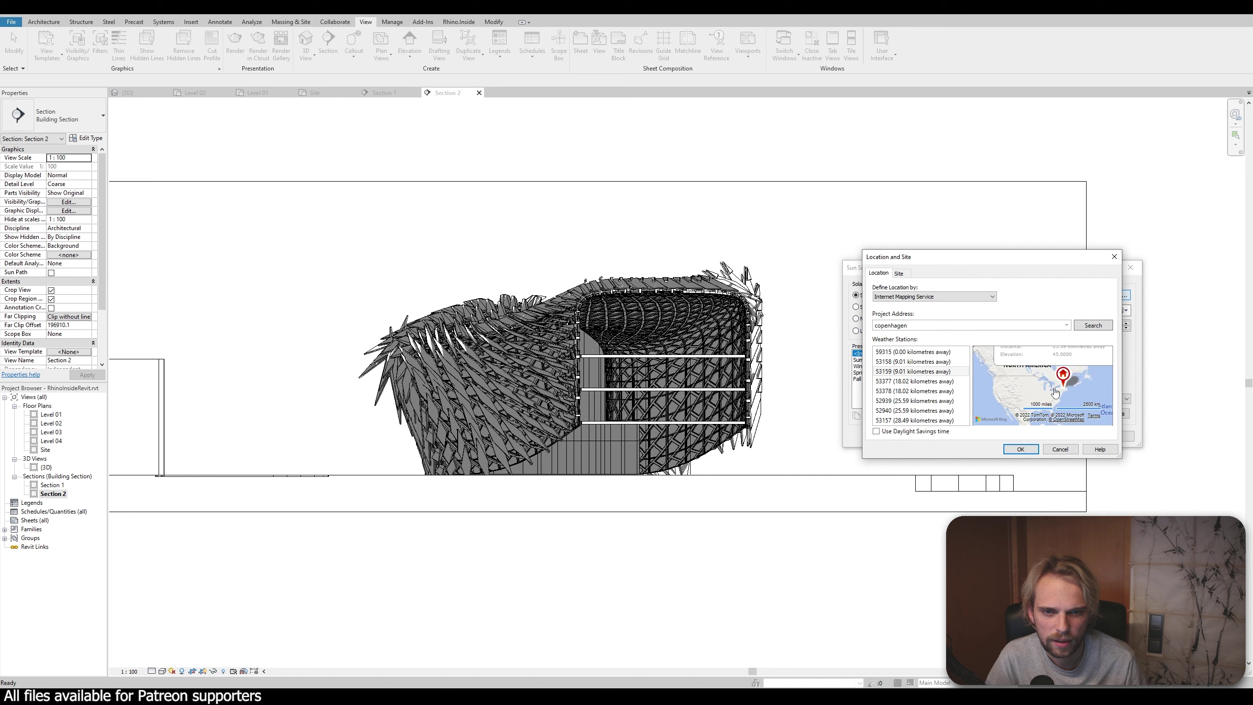
scroll(1055, 393, "down", 2)
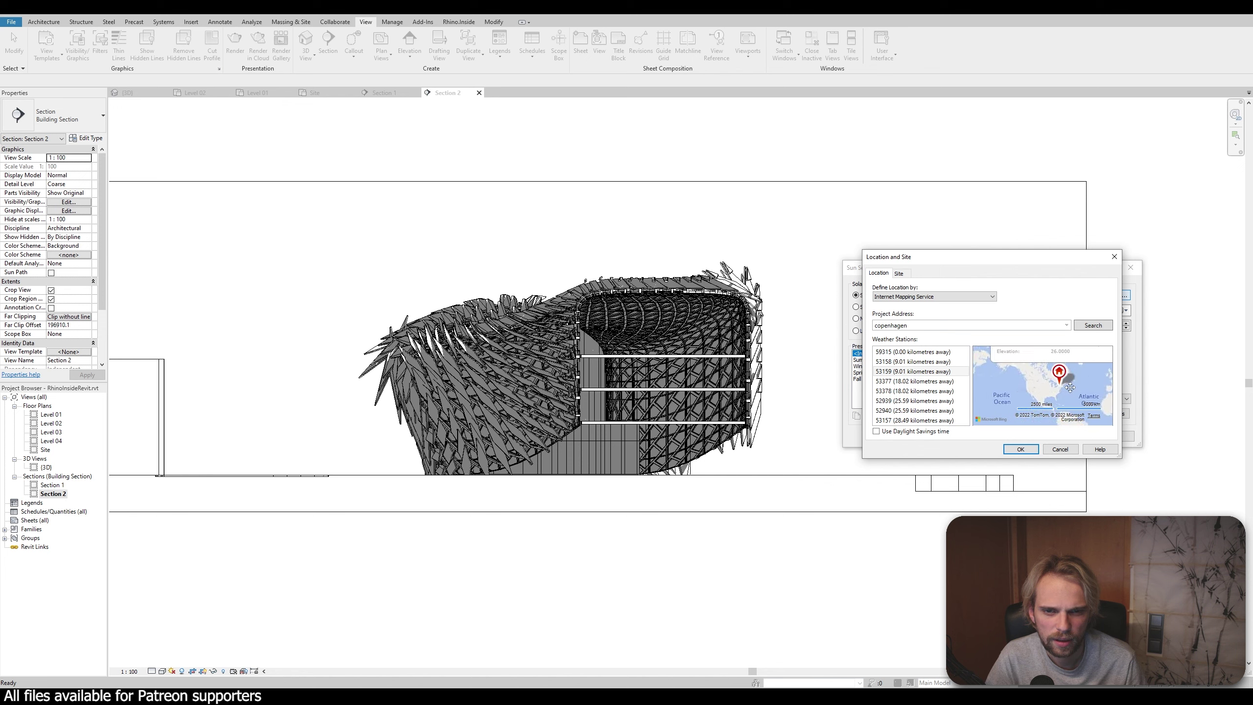
left_click_drag(1069, 388, 1023, 395)
scroll(1024, 395, "up", 3)
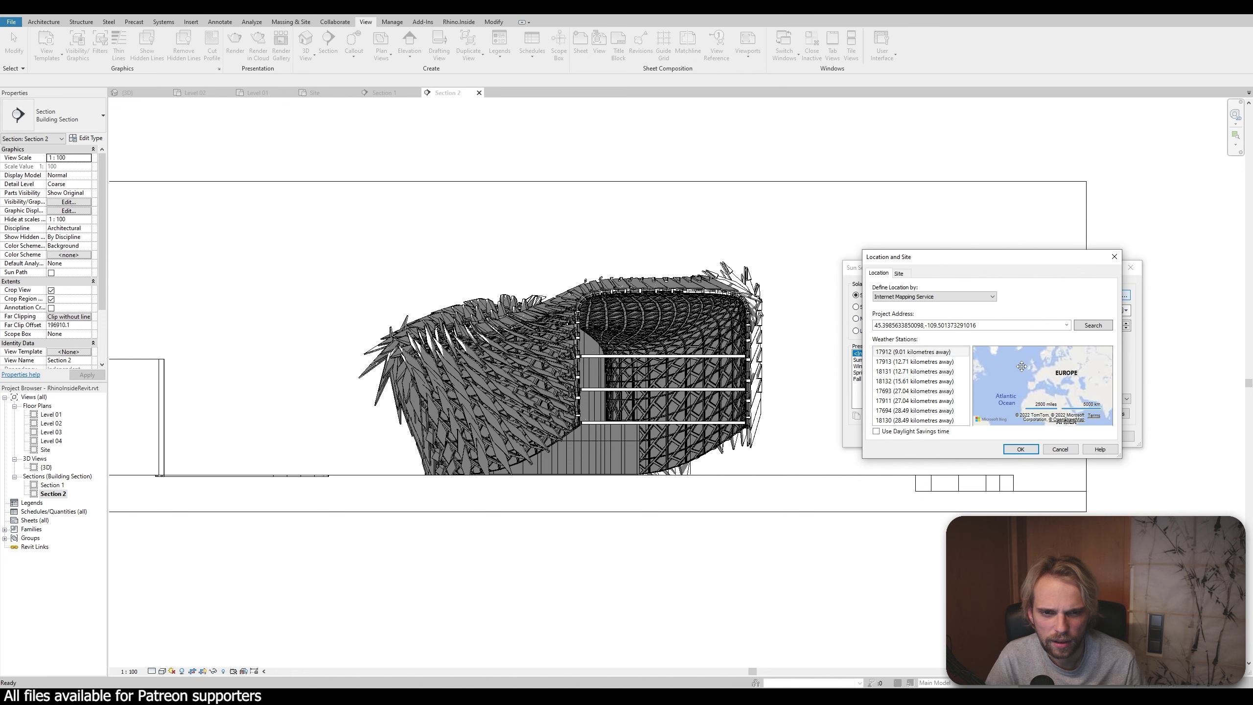
scroll(1023, 395, "up", 5)
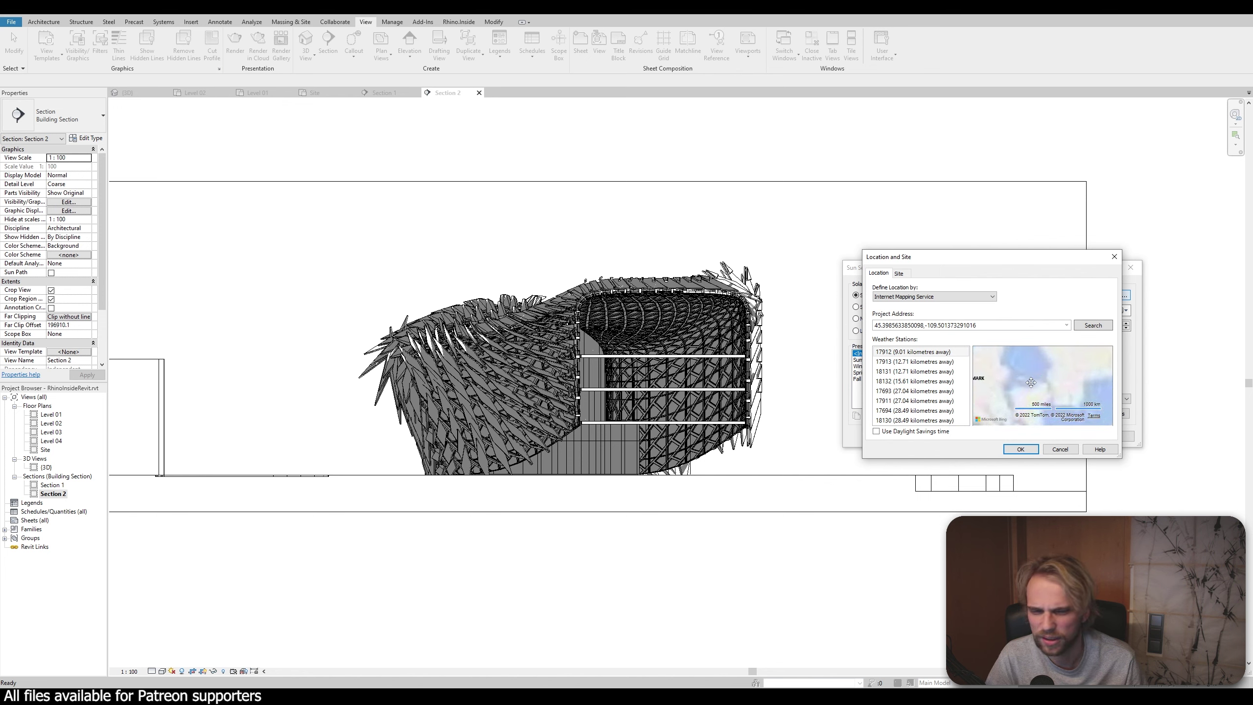
left_click_drag(1066, 385, 1015, 378)
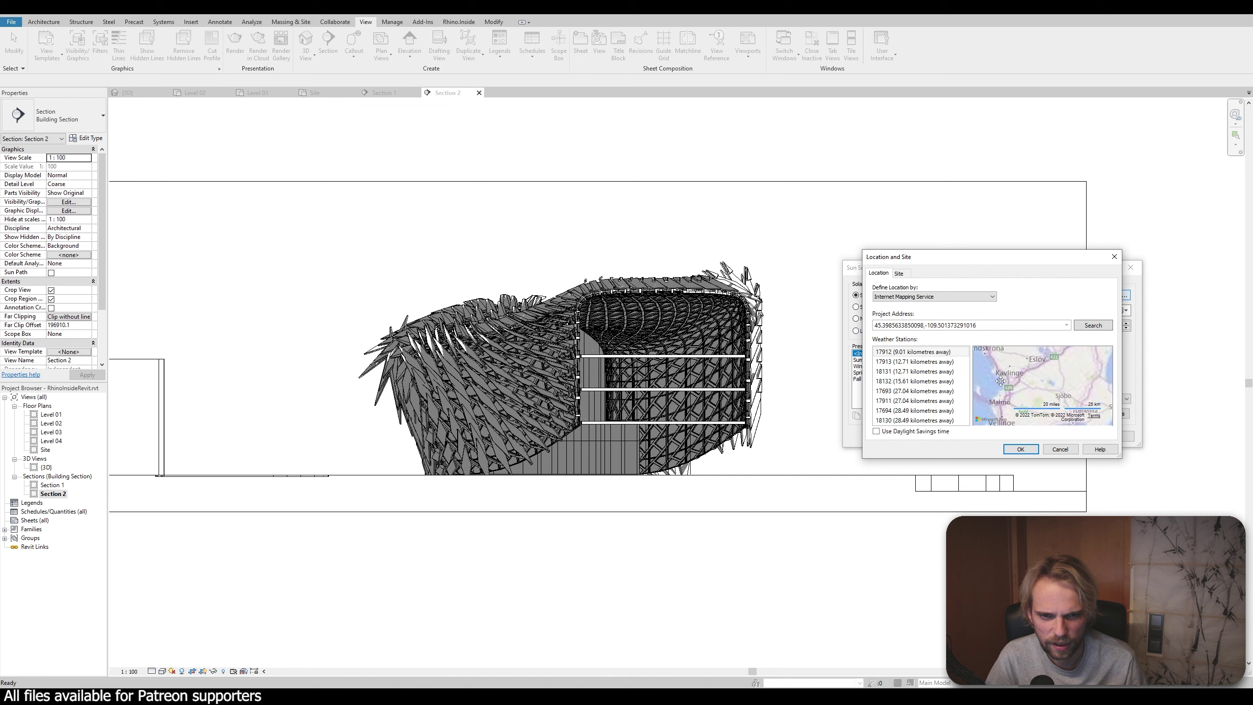
scroll(1014, 378, "up", 1)
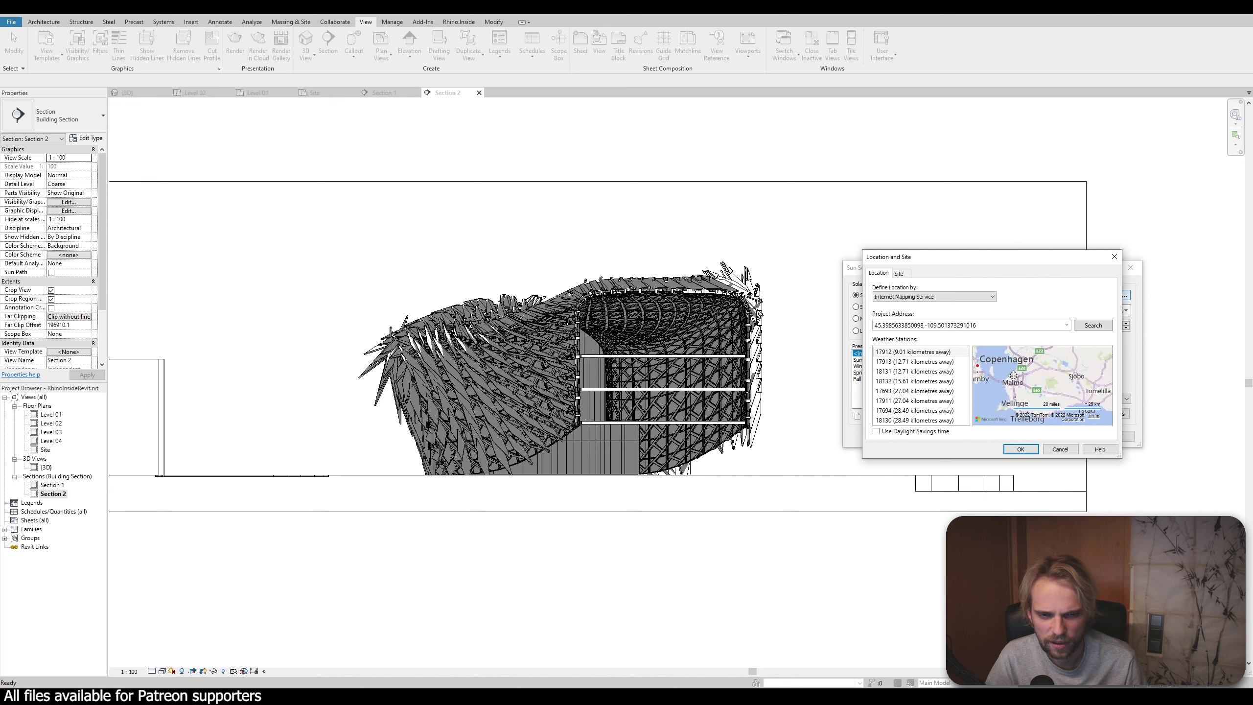
scroll(1013, 376, "up", 1)
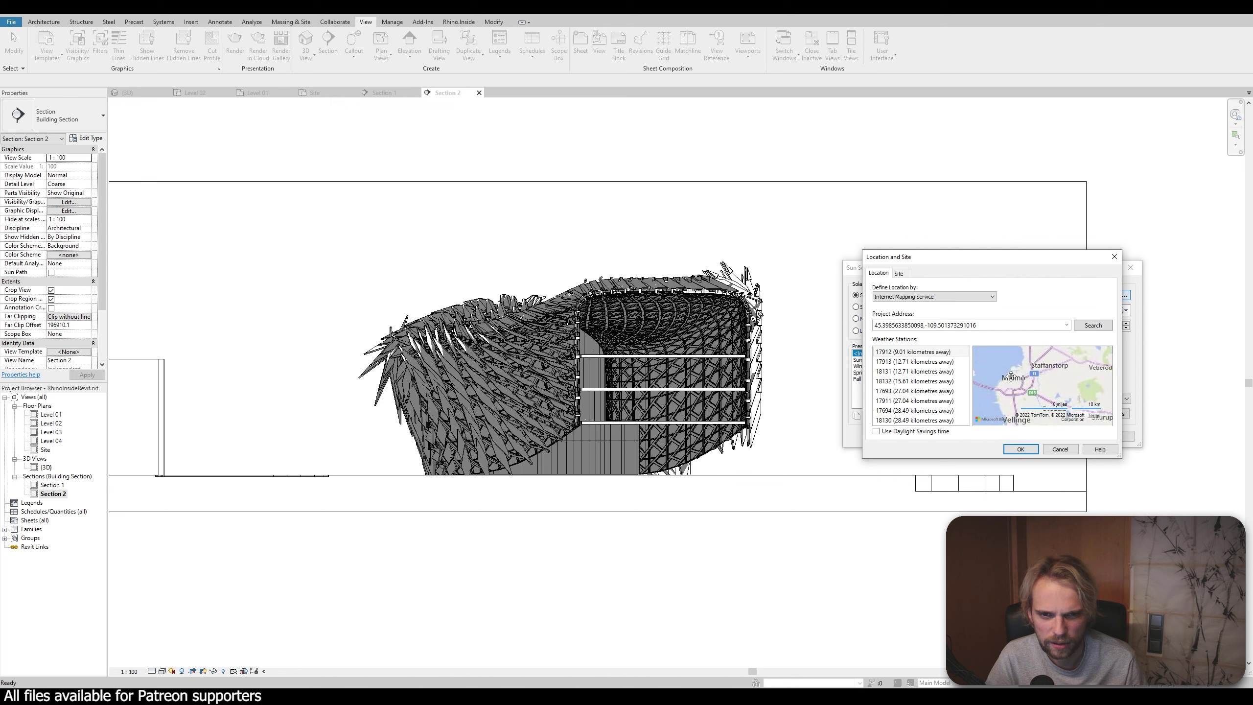
scroll(1012, 379, "up", 2)
scroll(1034, 377, "up", 1)
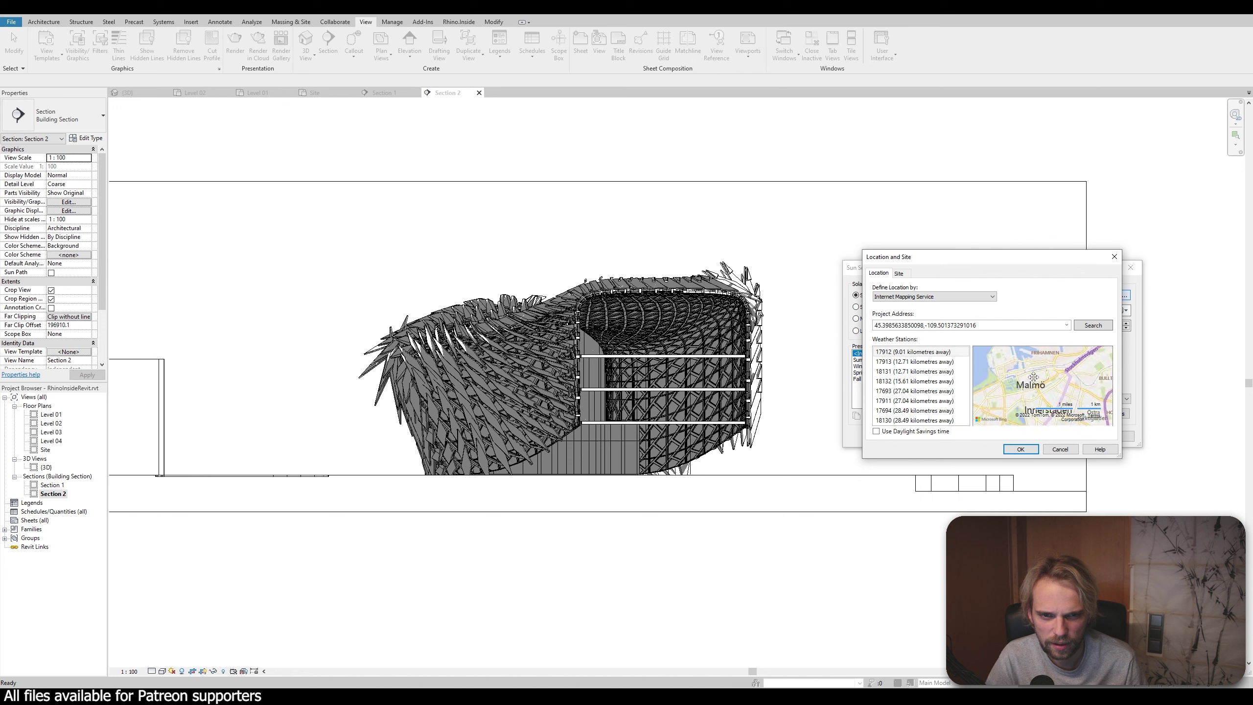
scroll(1033, 376, "up", 2)
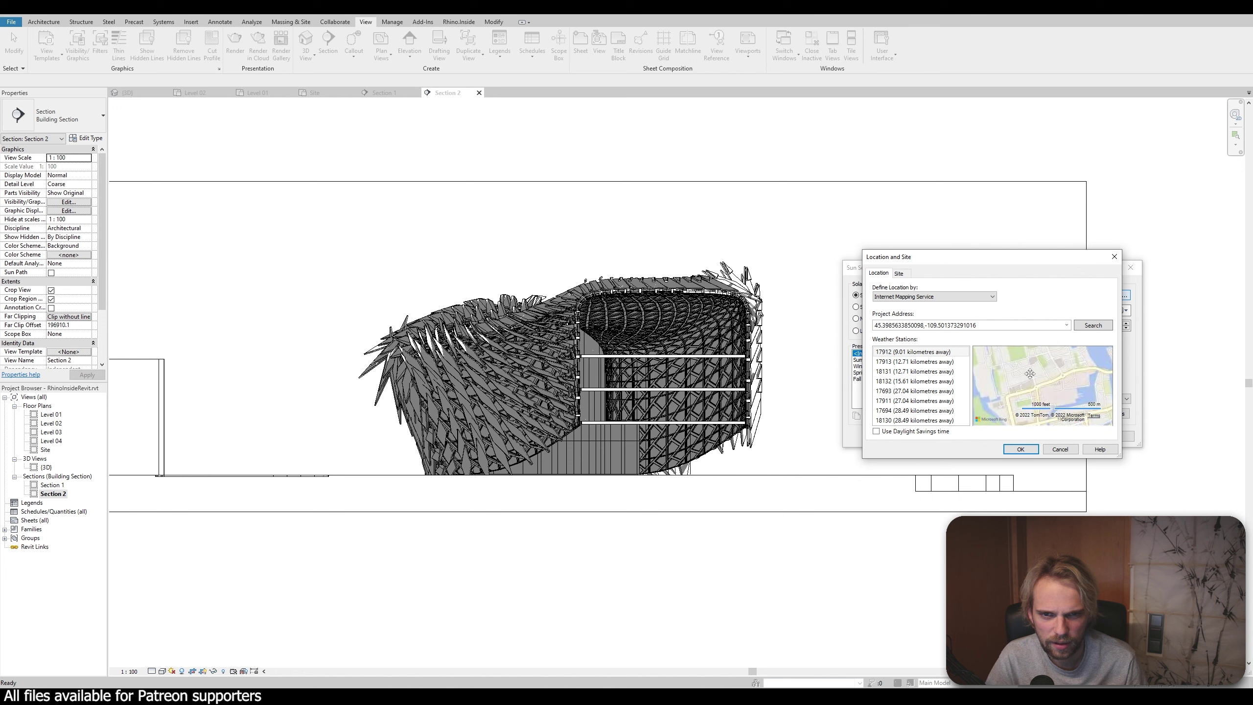
left_click_drag(1026, 379, 1034, 373)
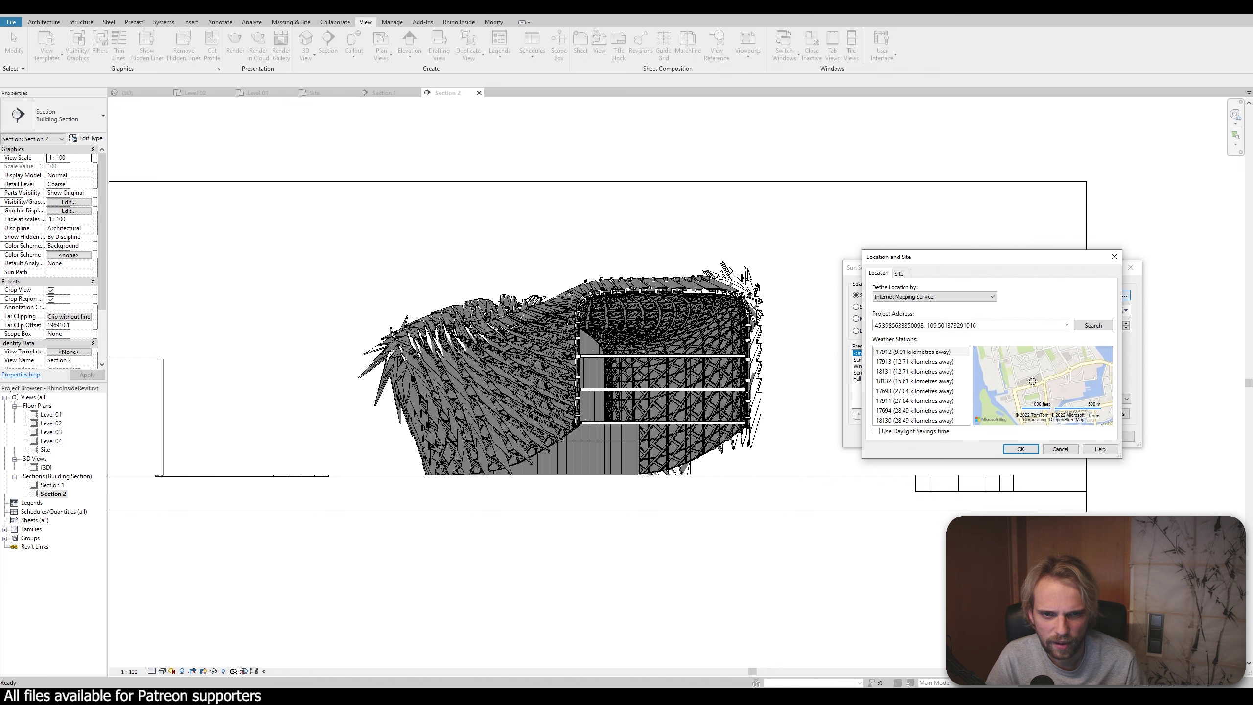
scroll(1030, 381, "up", 1)
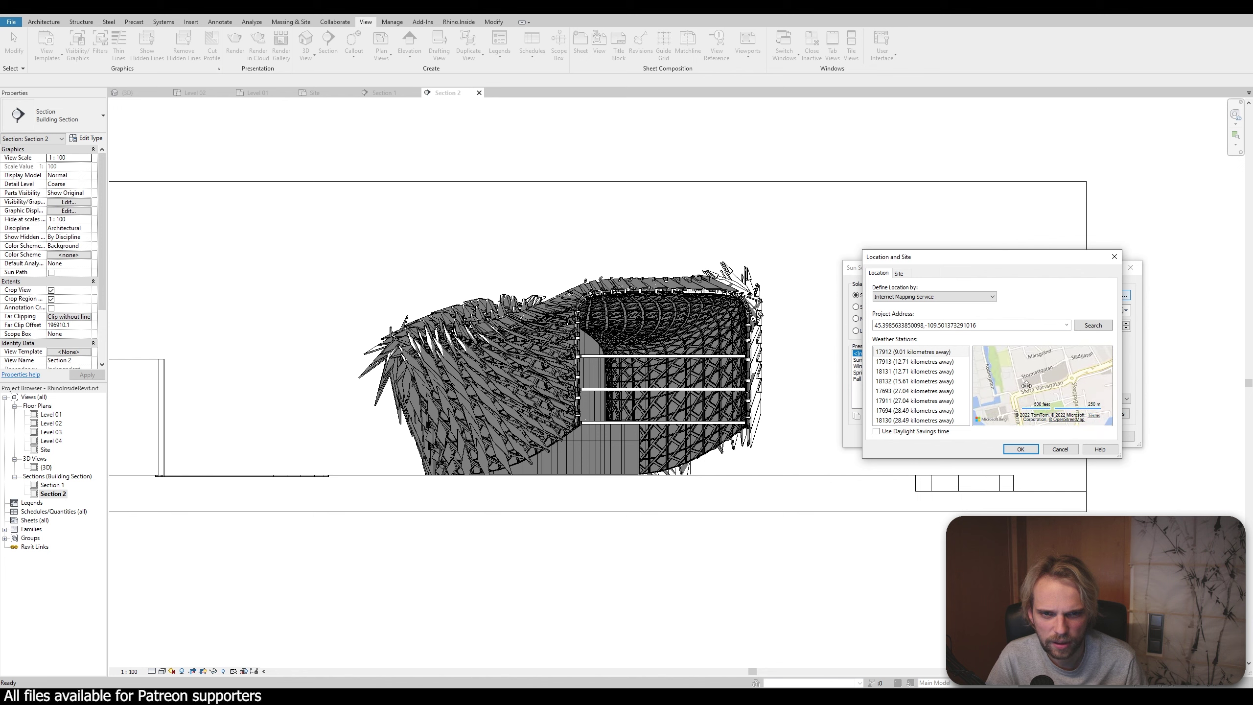
scroll(1007, 387, "up", 1)
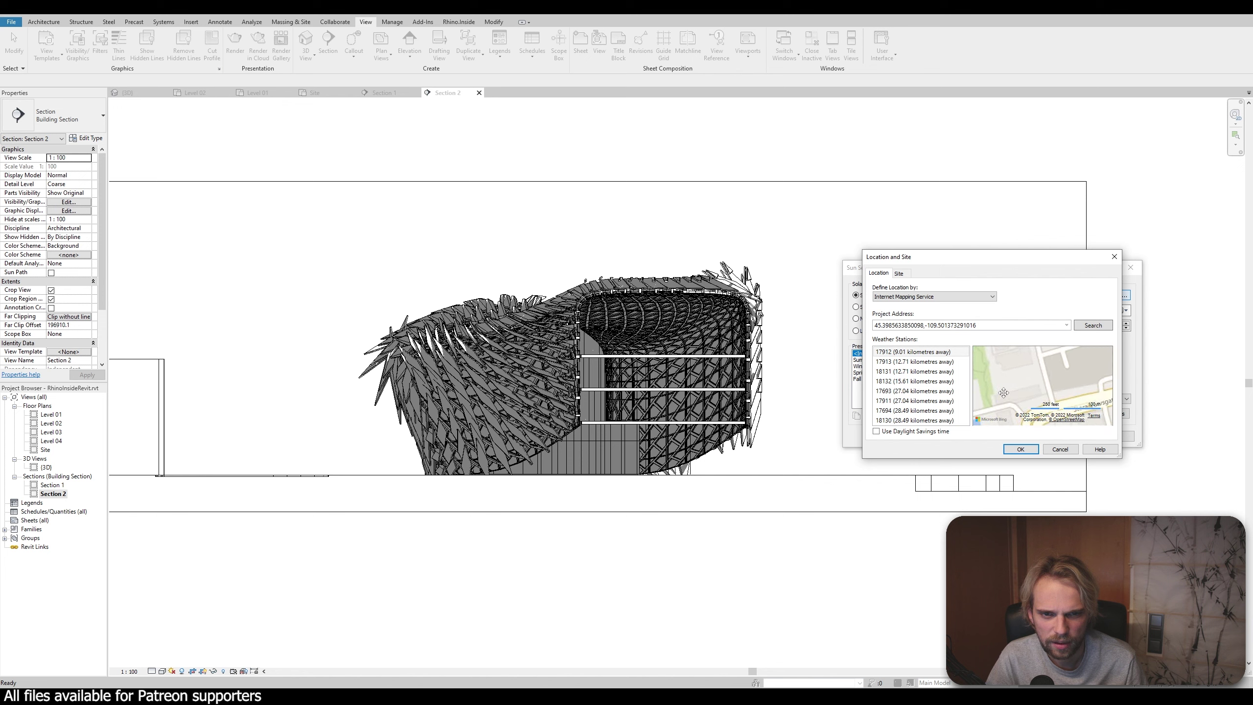
scroll(1026, 387, "up", 1)
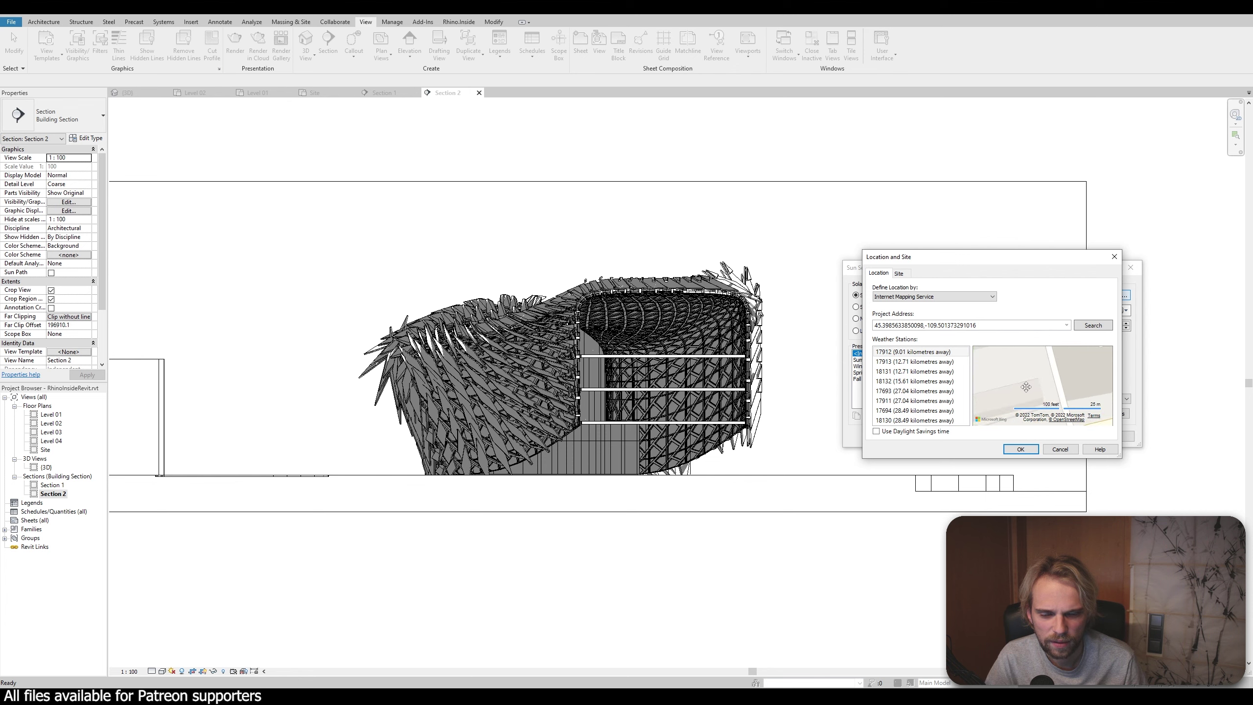
left_click(1014, 449)
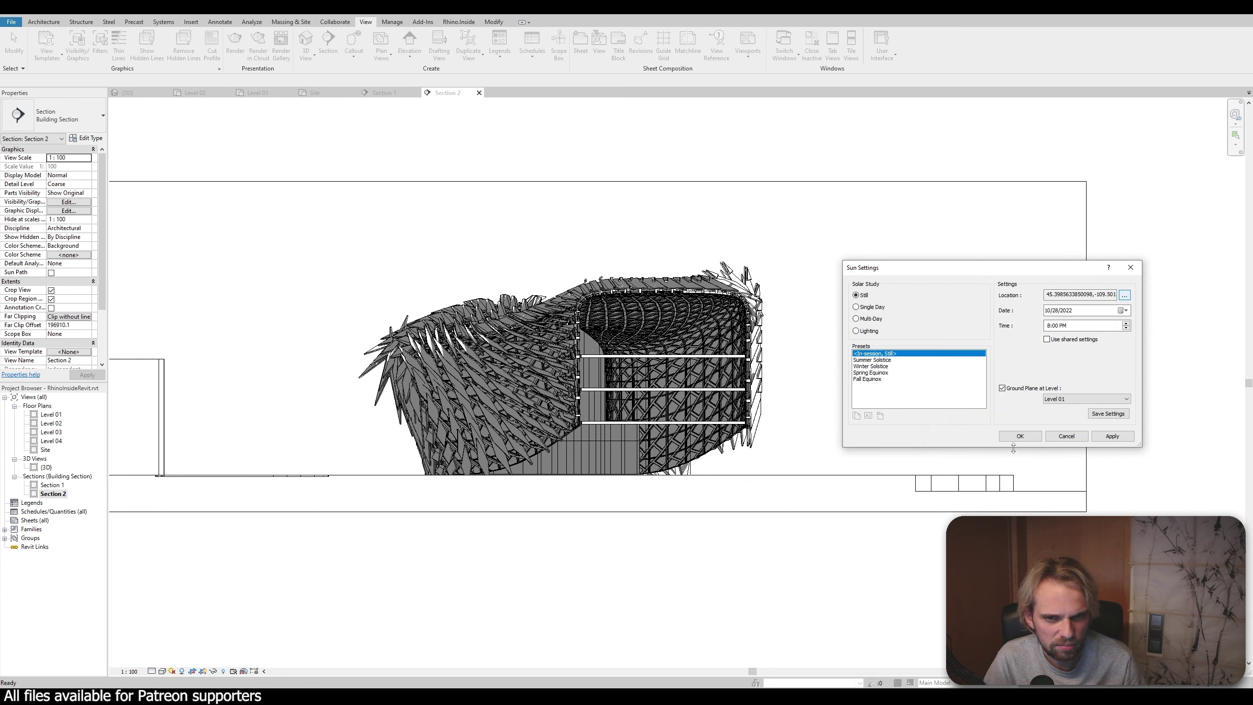
Define the project location by Default City List, choose Copenhagen, Denmark, and apply it to the sun settings
left_click(1125, 296)
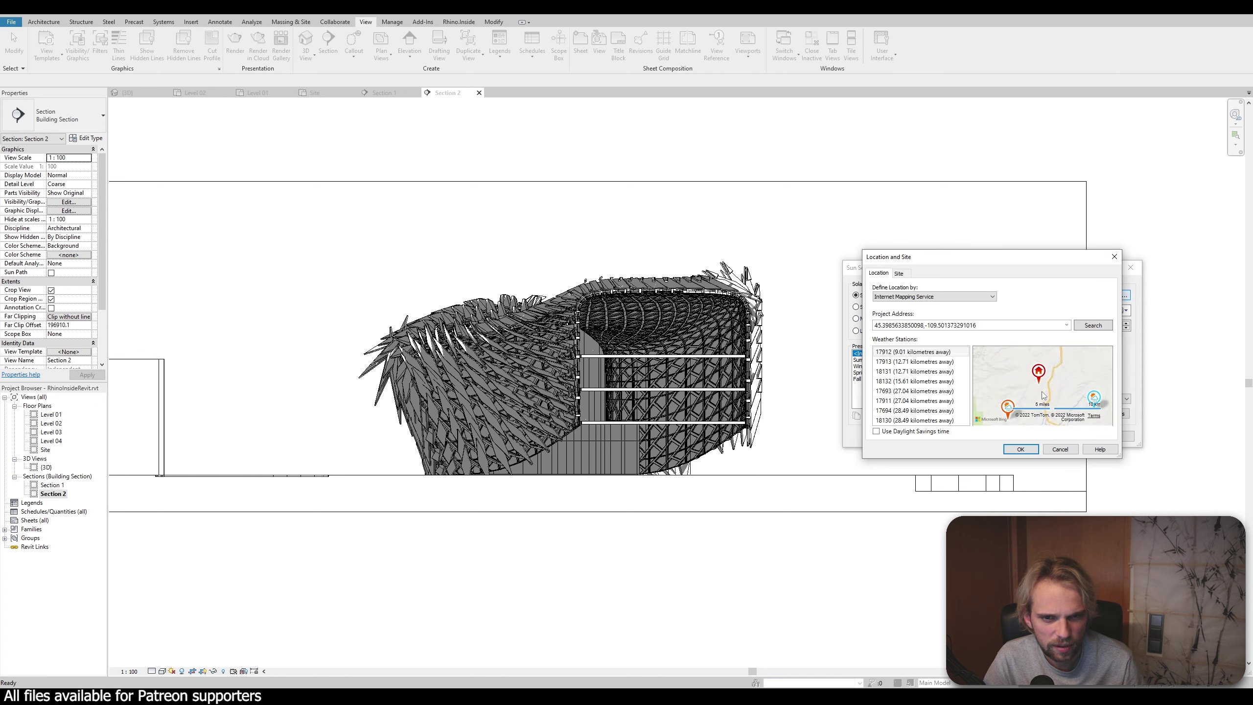
scroll(1042, 395, "down", 9)
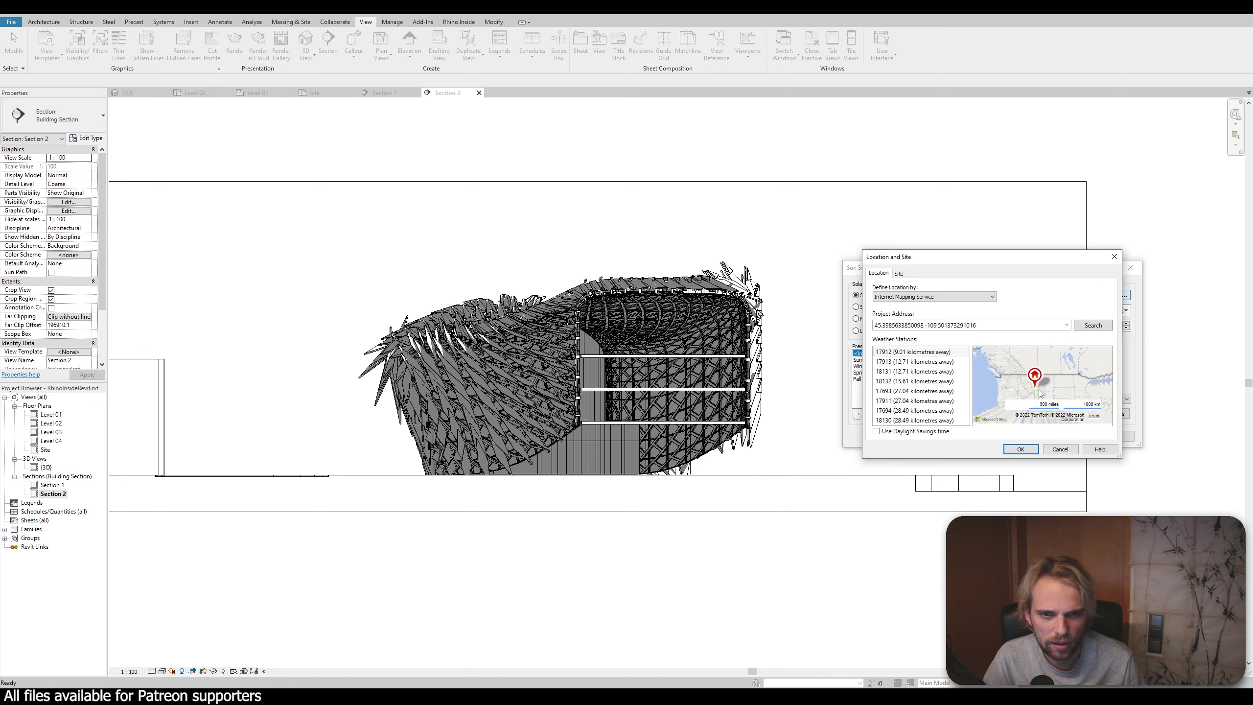
left_click(1065, 326)
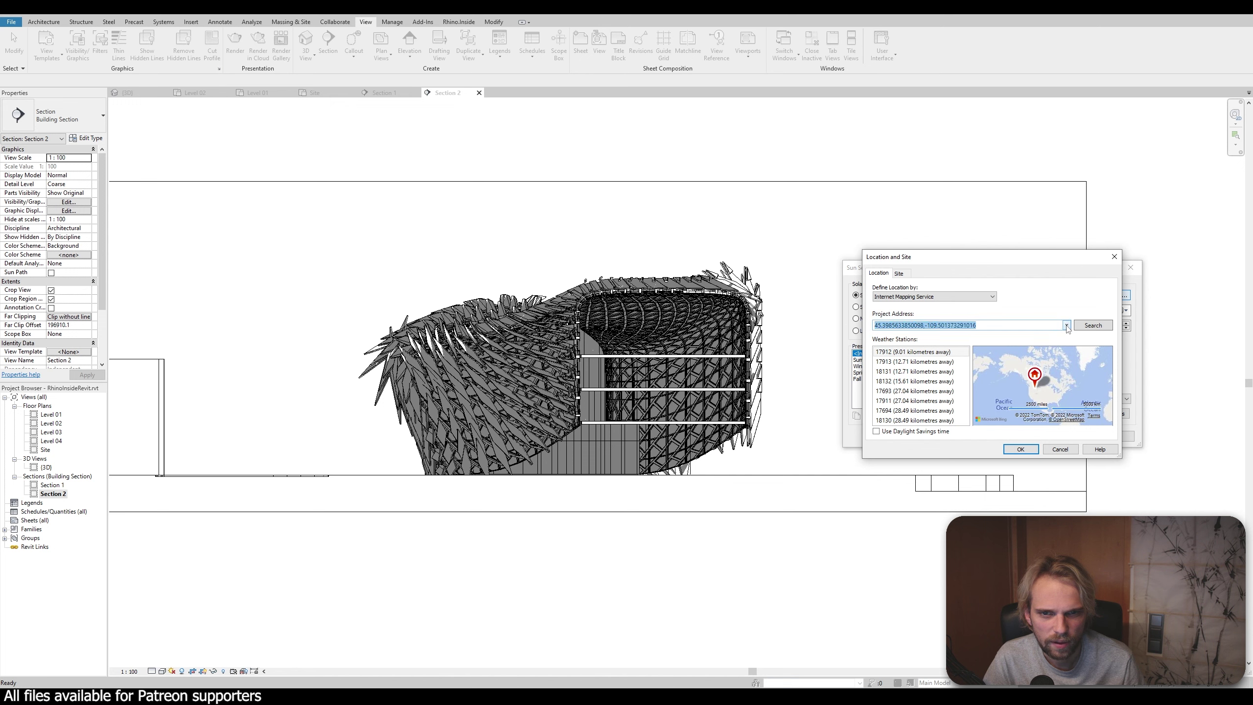
left_click(969, 300)
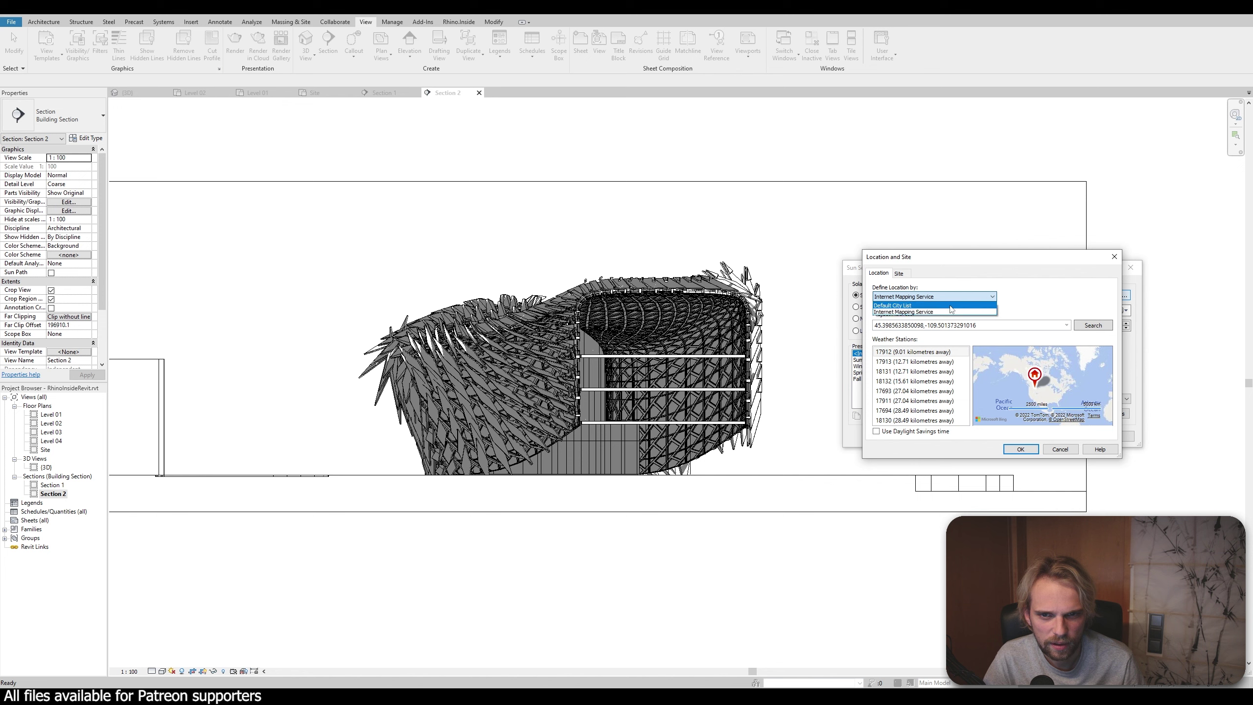
left_click(969, 308)
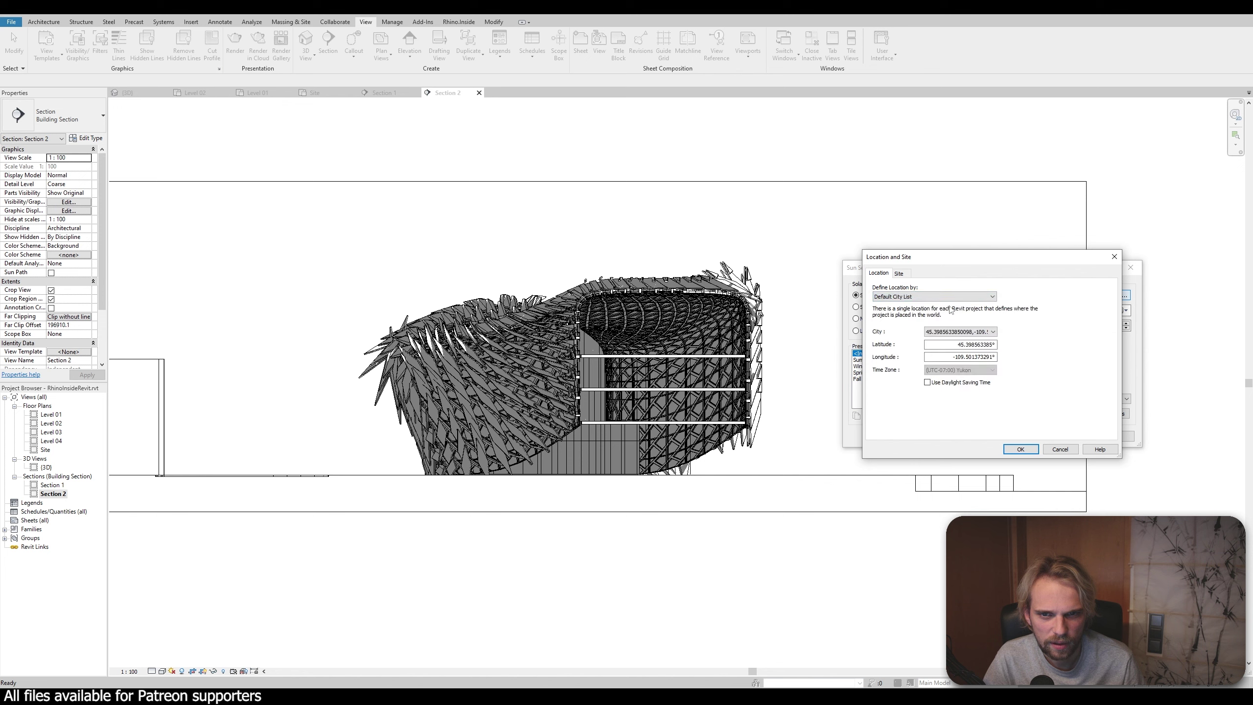
left_click(932, 334)
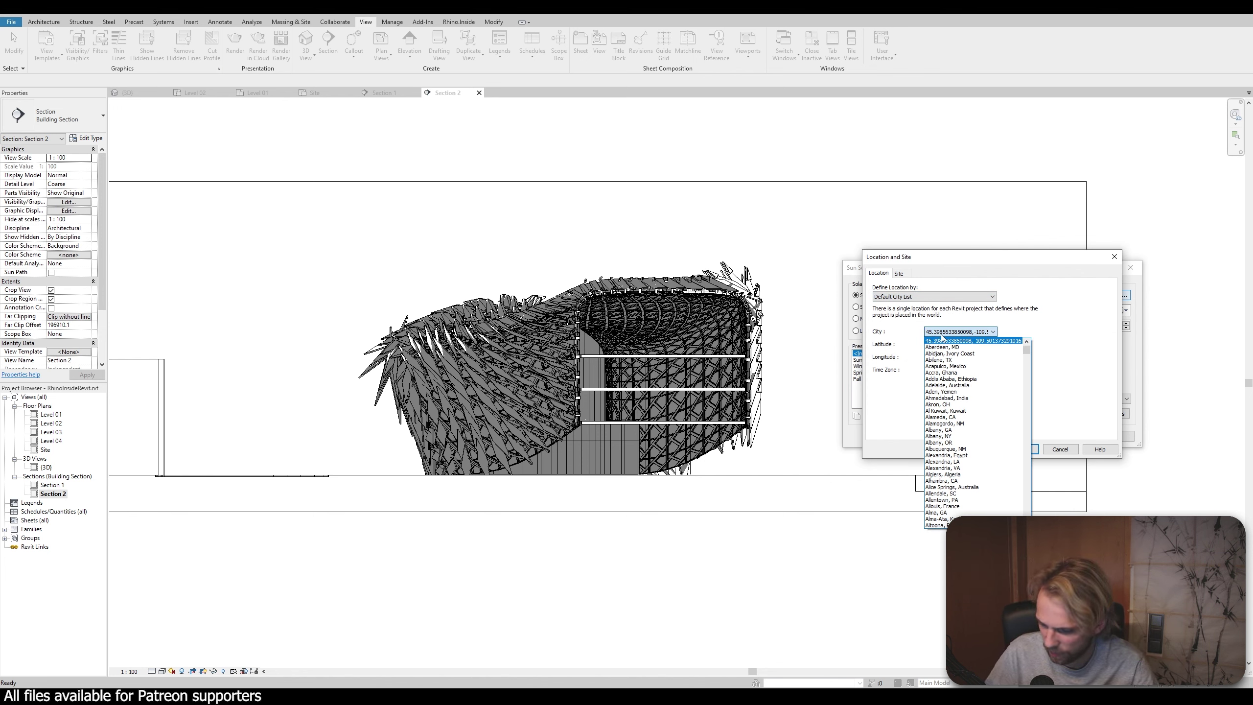
type("Copenhagen, Denmark")
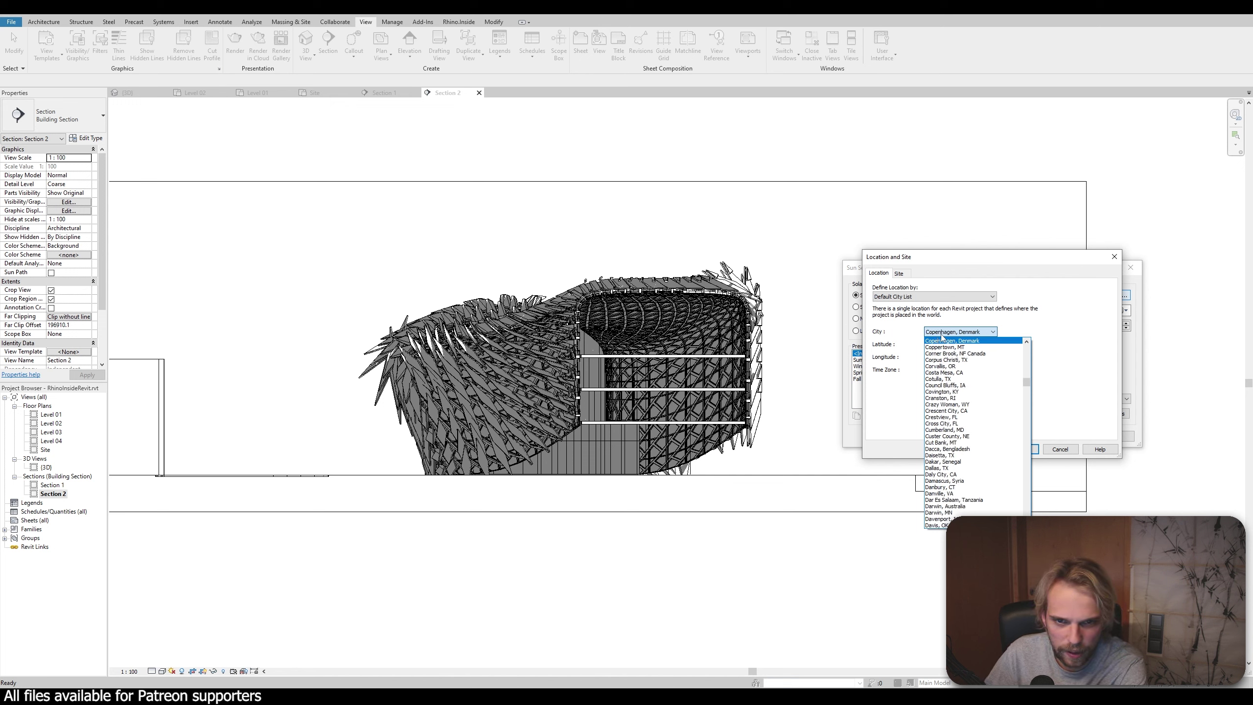
left_click(946, 342)
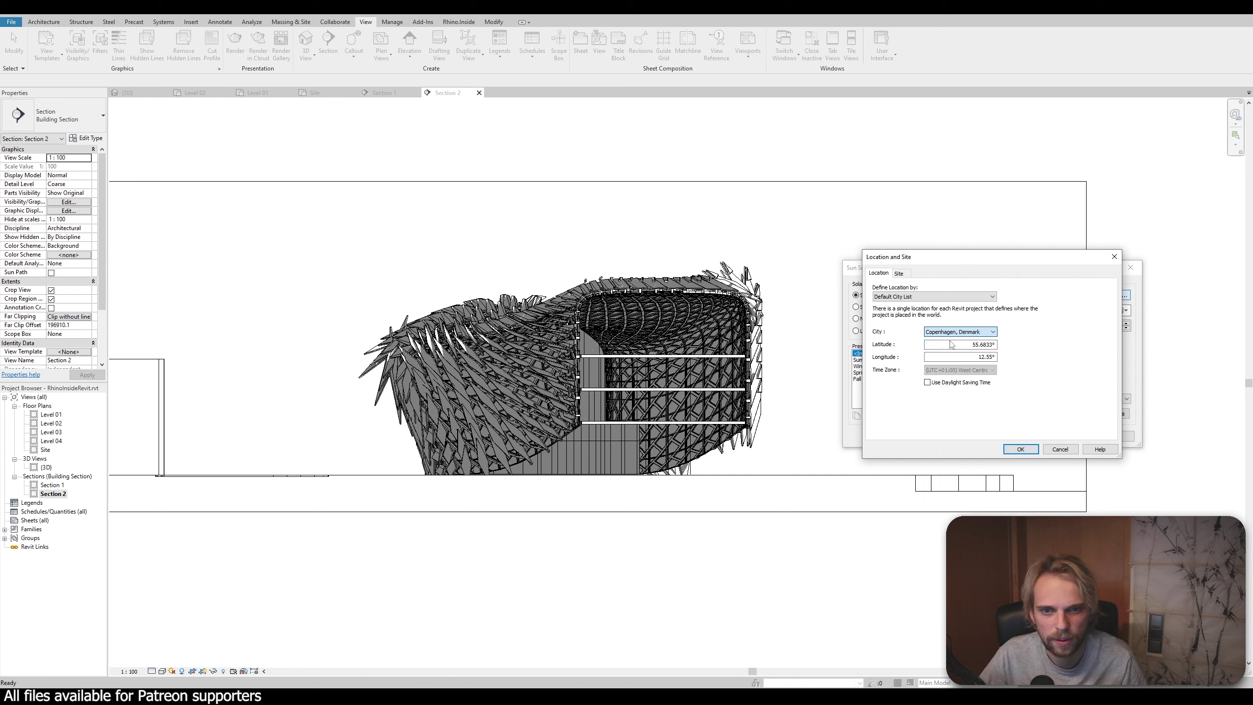
left_click(1028, 451)
left_click(1113, 438)
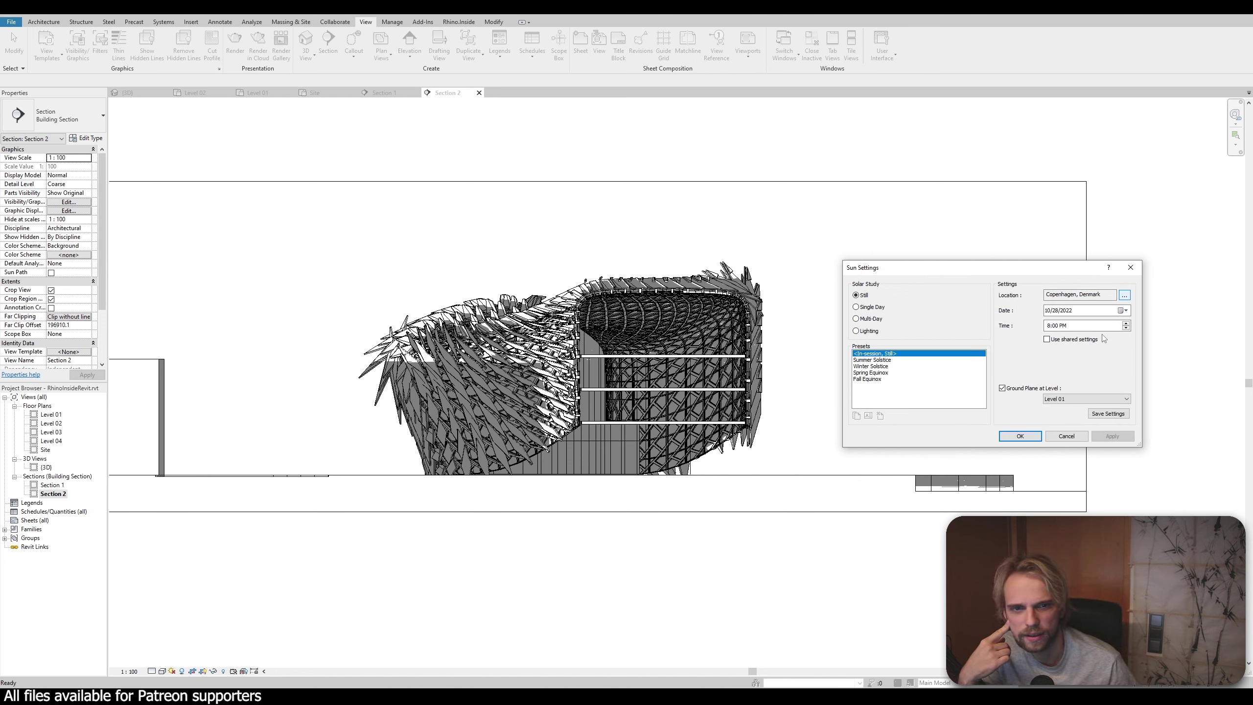
Set the still solar study to 5:00 PM on 10/12/2022 and apply it to Section 2
left_click(1063, 326)
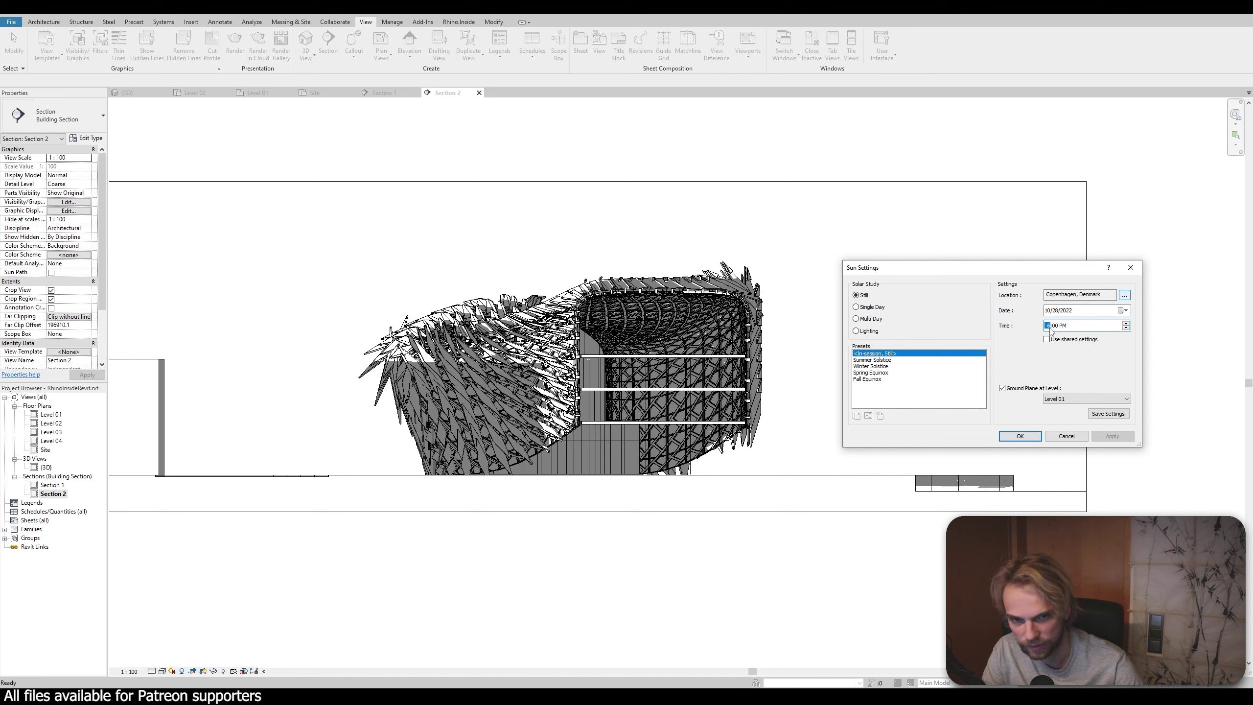
left_click(1064, 310)
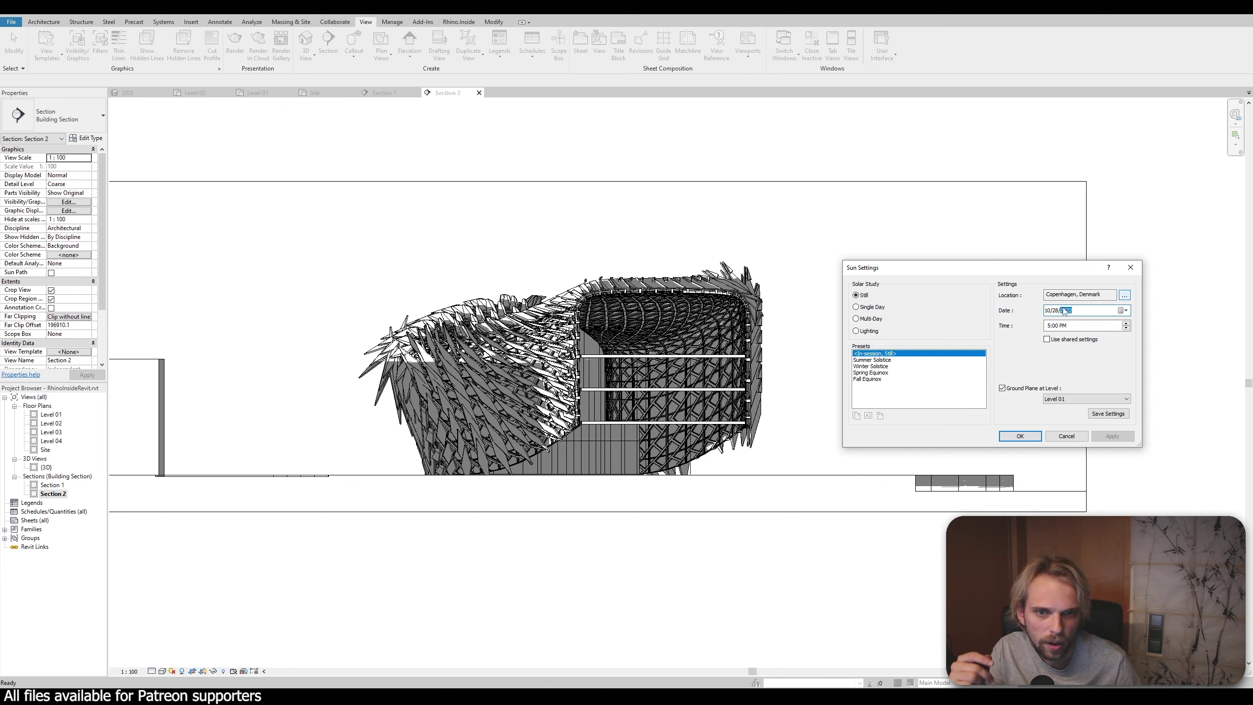
left_click(1048, 310)
left_click(1124, 310)
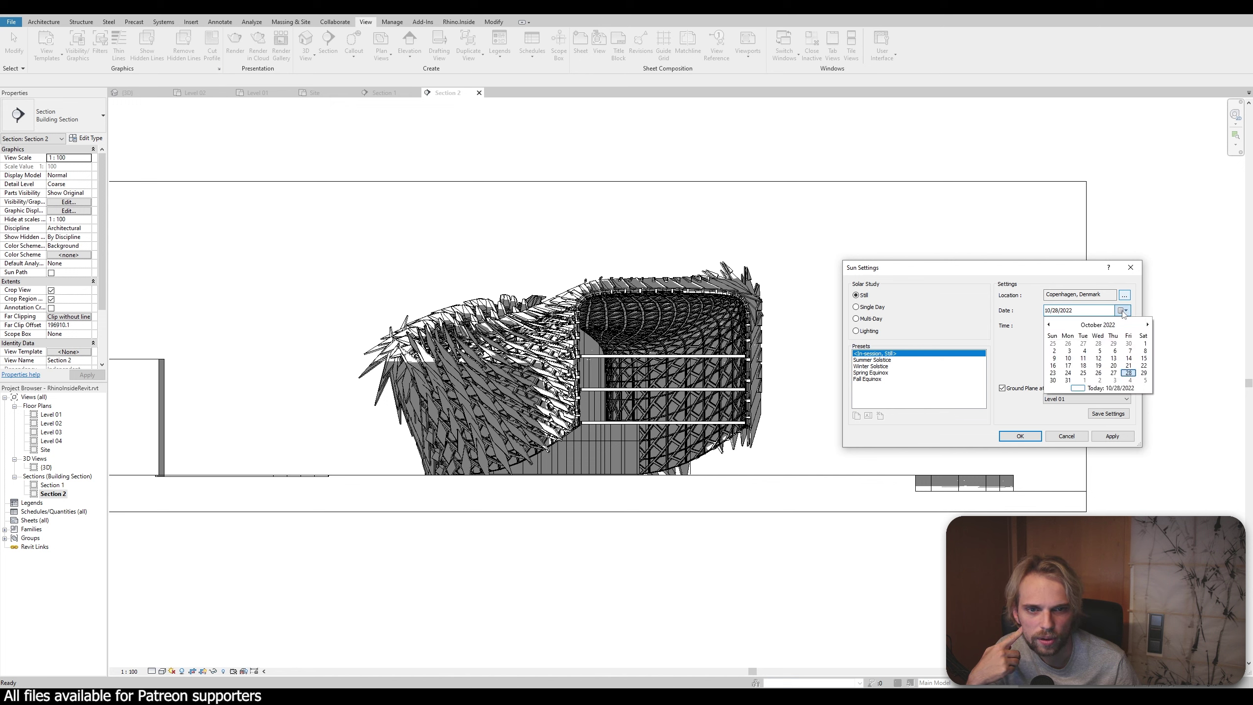
left_click(1098, 357)
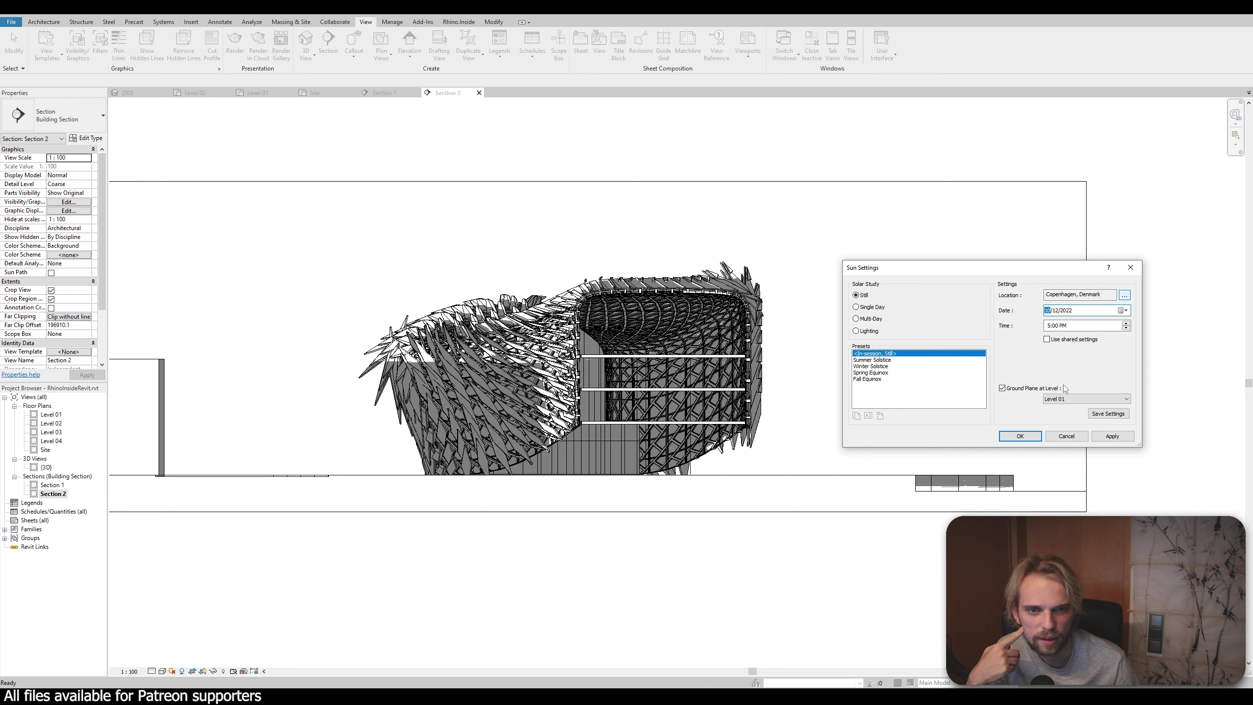
left_click(1112, 436)
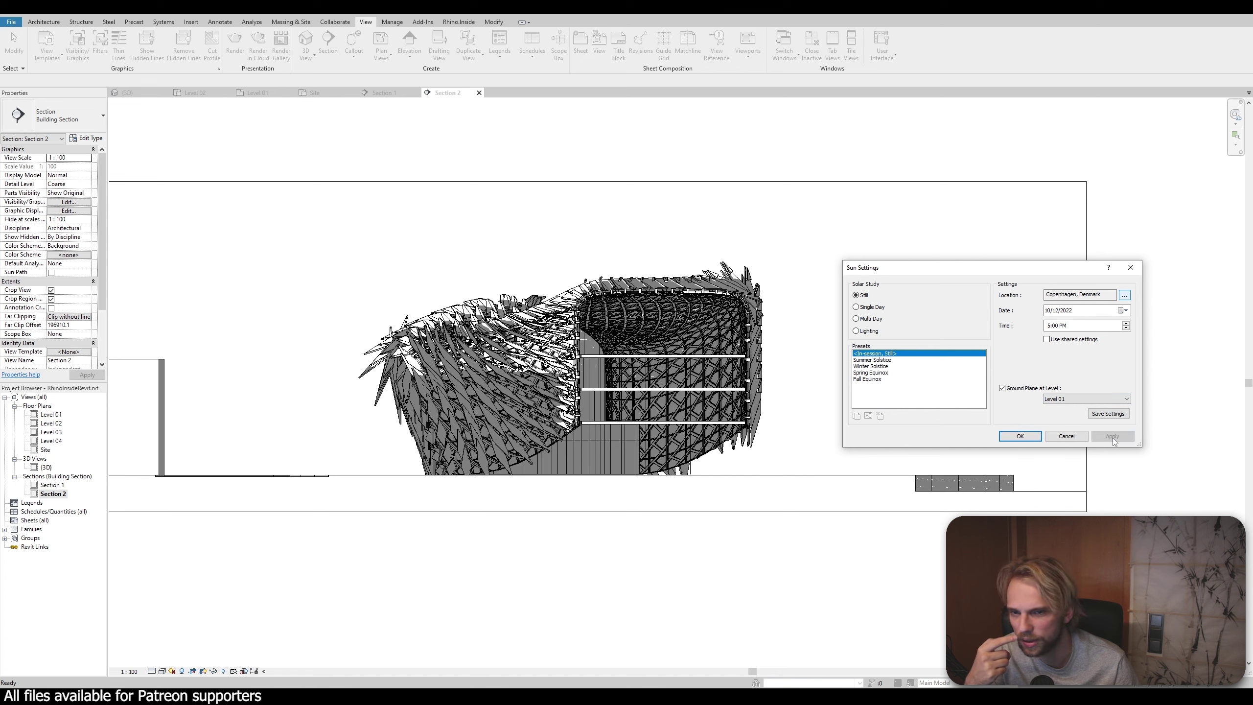
Set the still solar study time to 4:00 PM and apply it to Section 2
left_click(1047, 327)
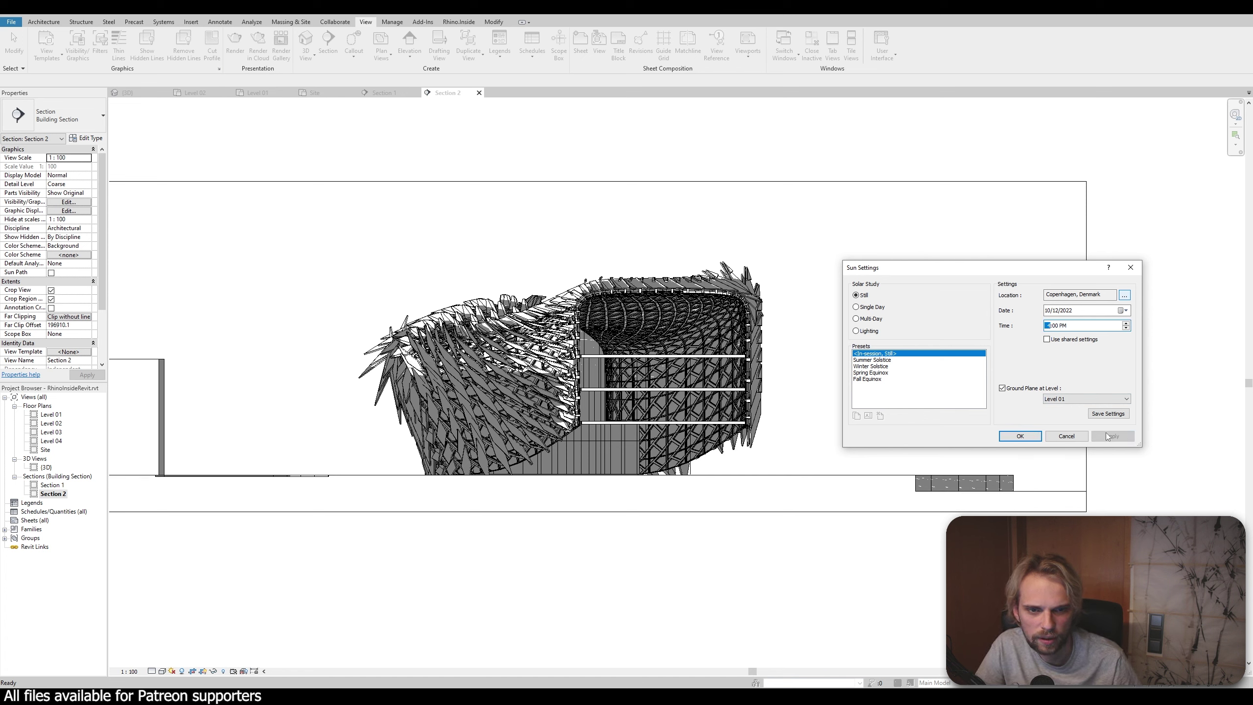
type("4")
left_click(1112, 436)
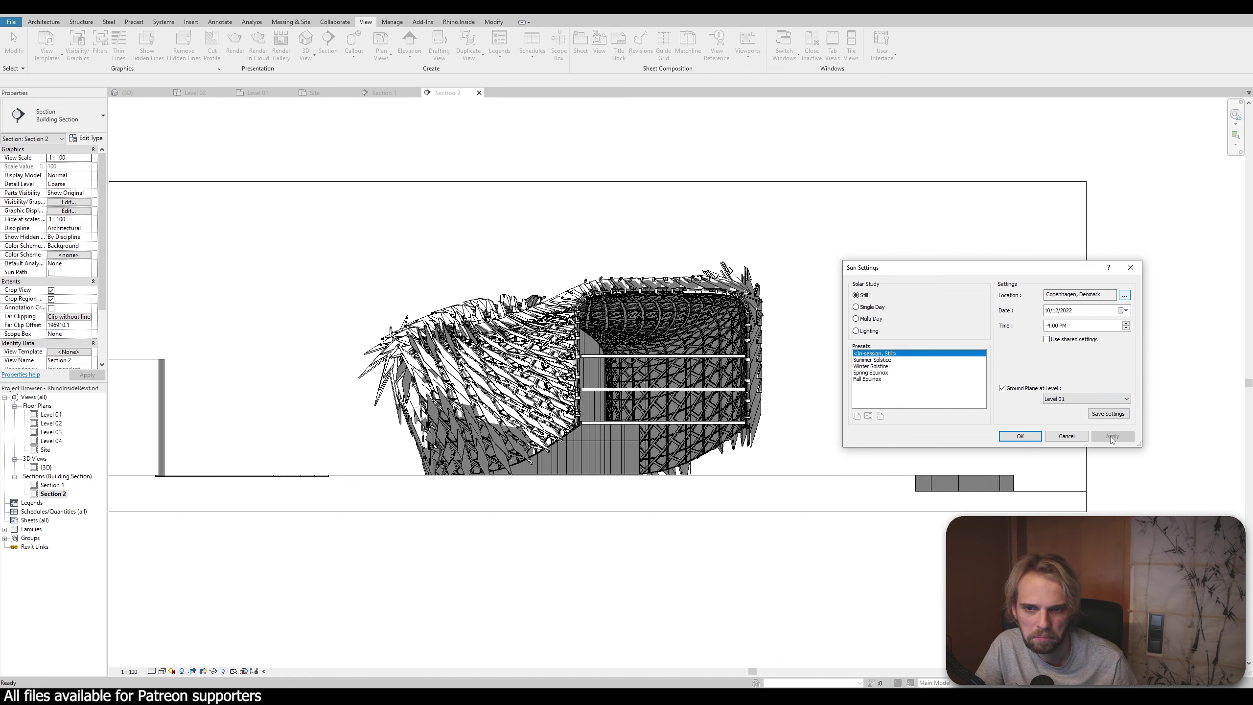
left_click(1022, 437)
scroll(573, 385, "up", 5)
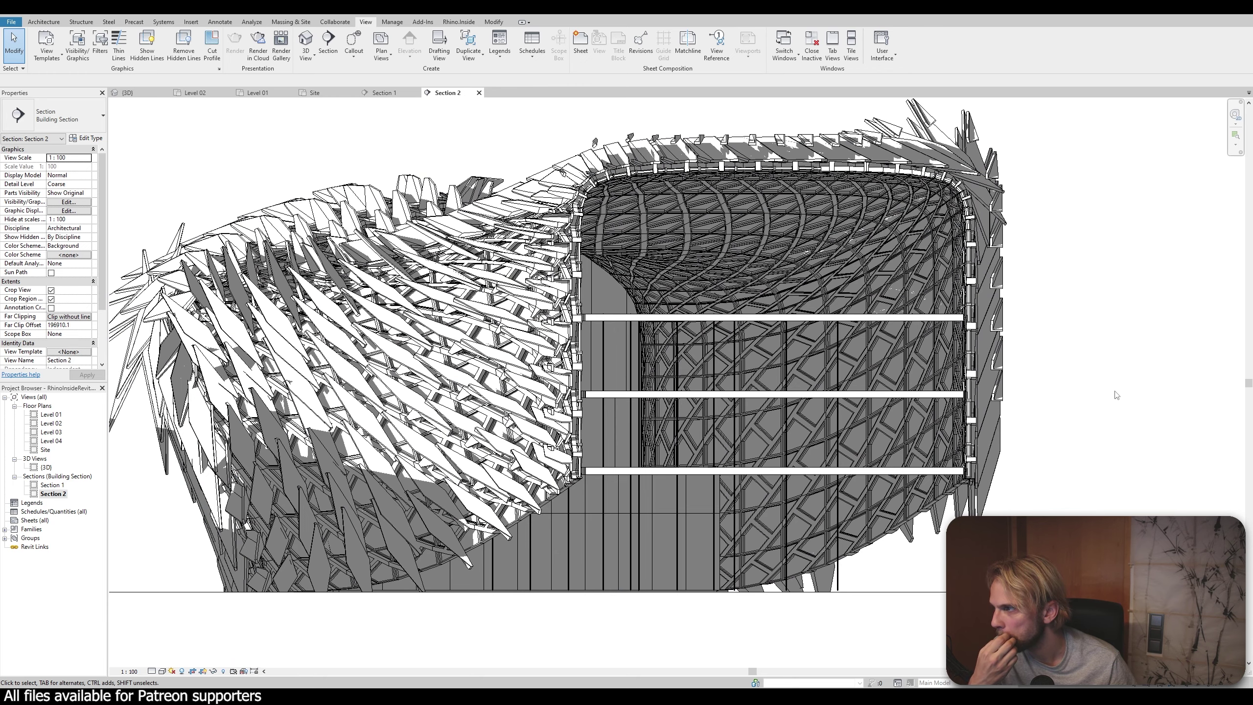
scroll(1117, 395, "down", 1)
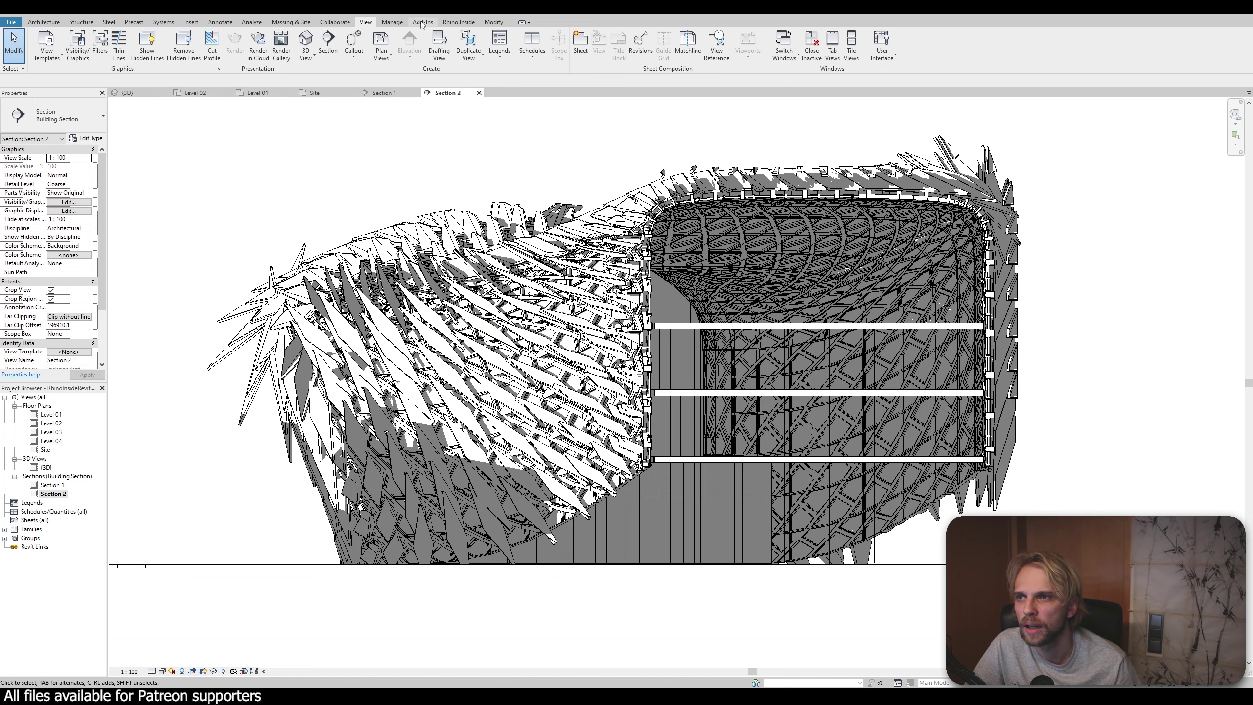
Create a view template named cool_section from the current Section 1 view
left_click(385, 93)
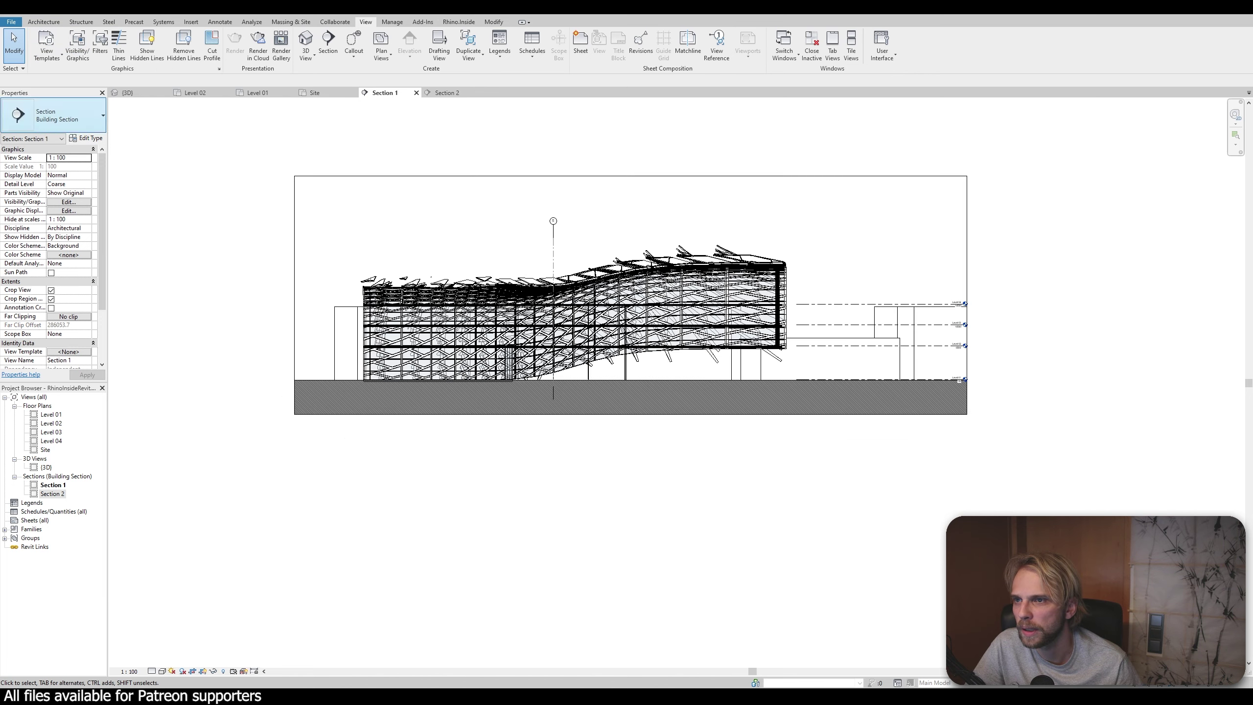
left_click(77, 54)
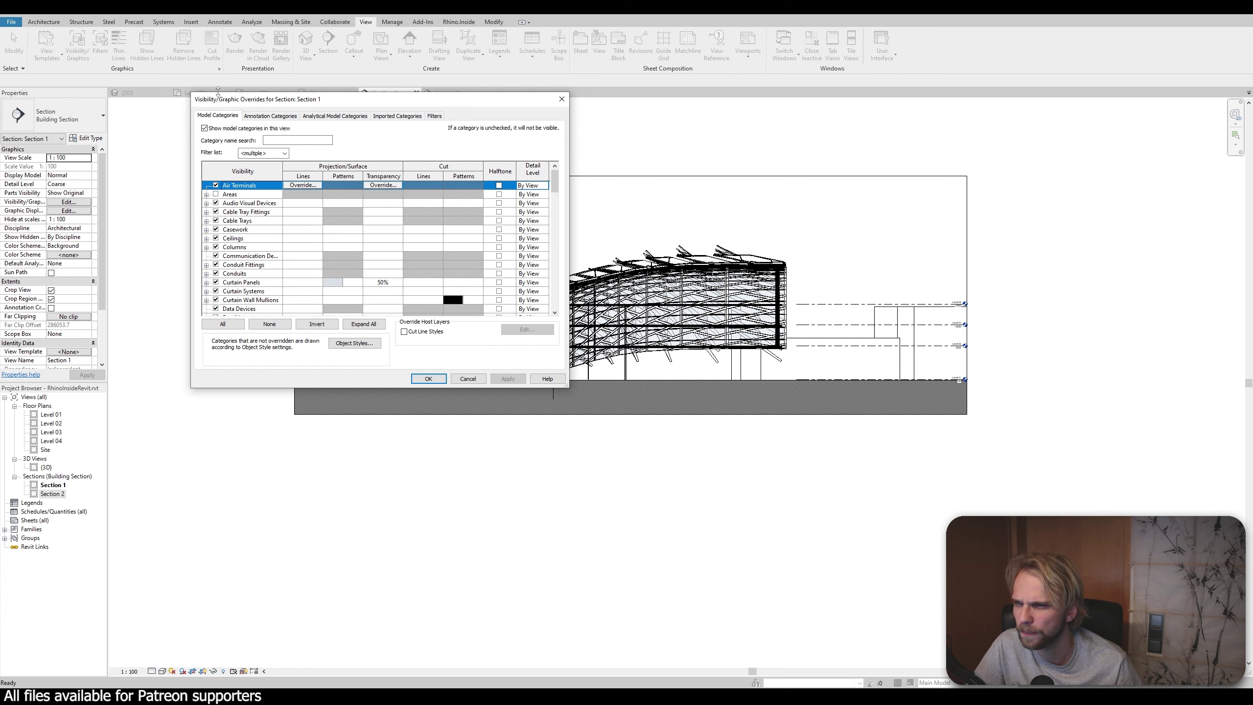
left_click(562, 98)
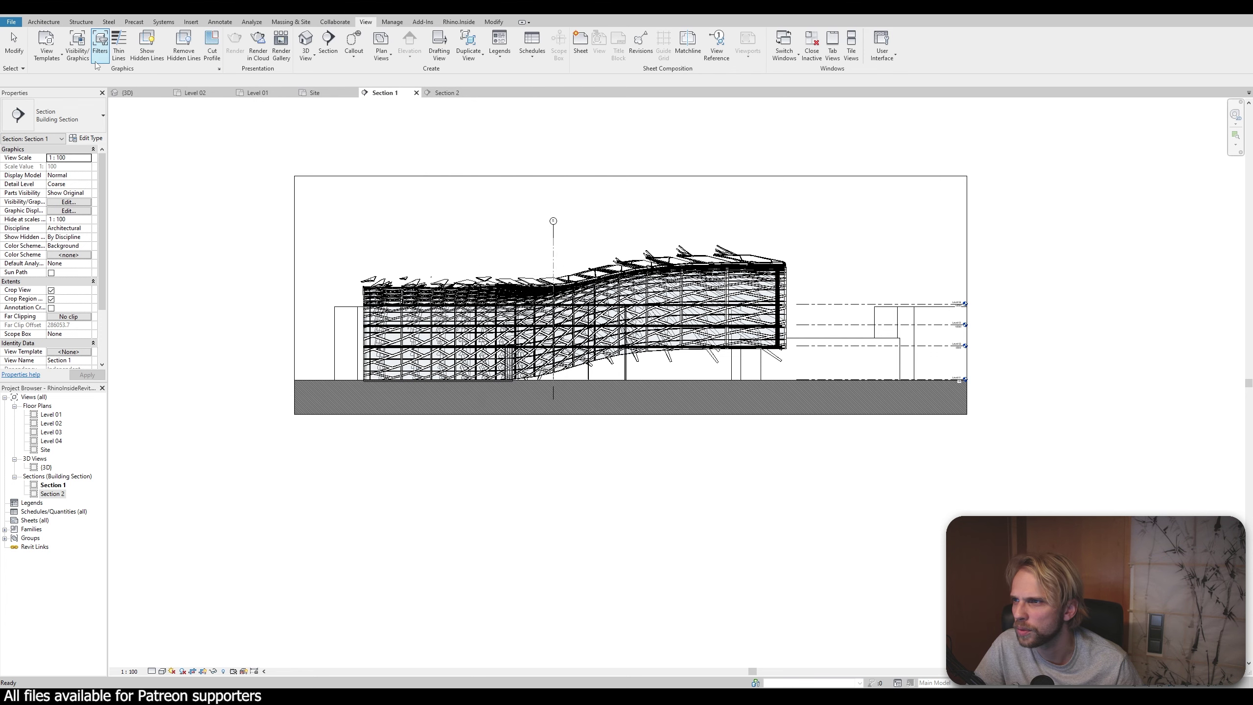
left_click(47, 52)
left_click(59, 94)
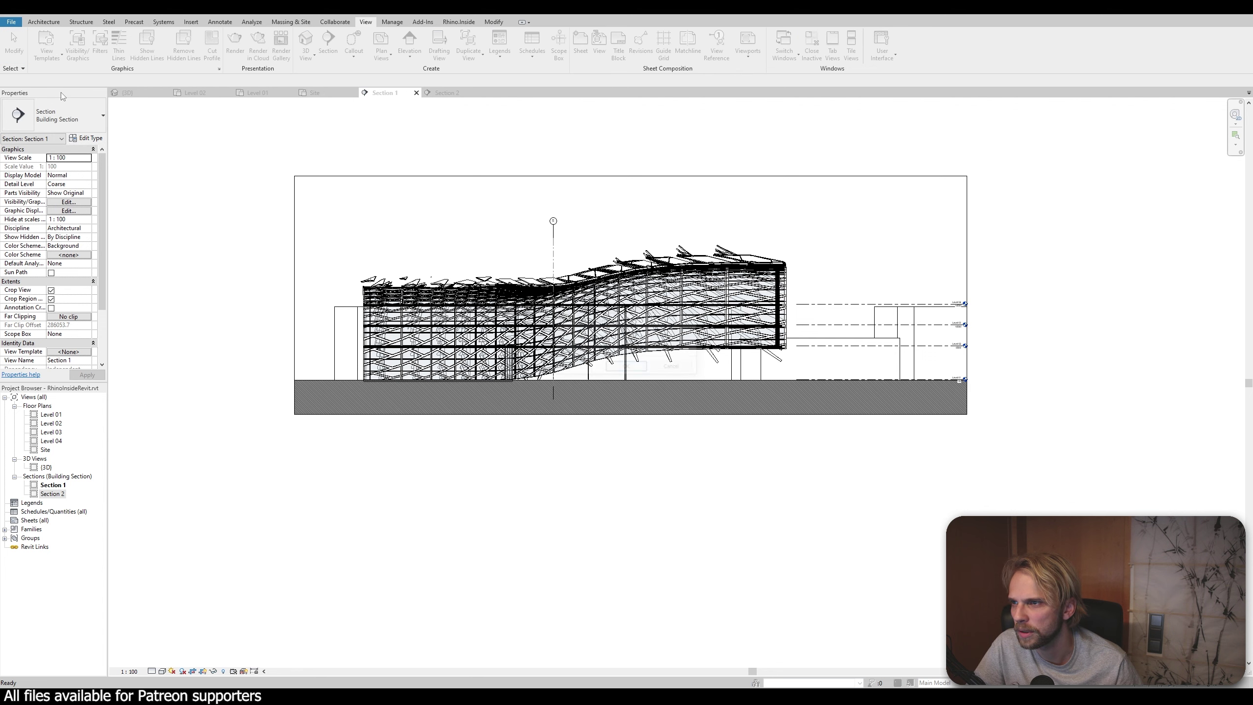
type("cool")
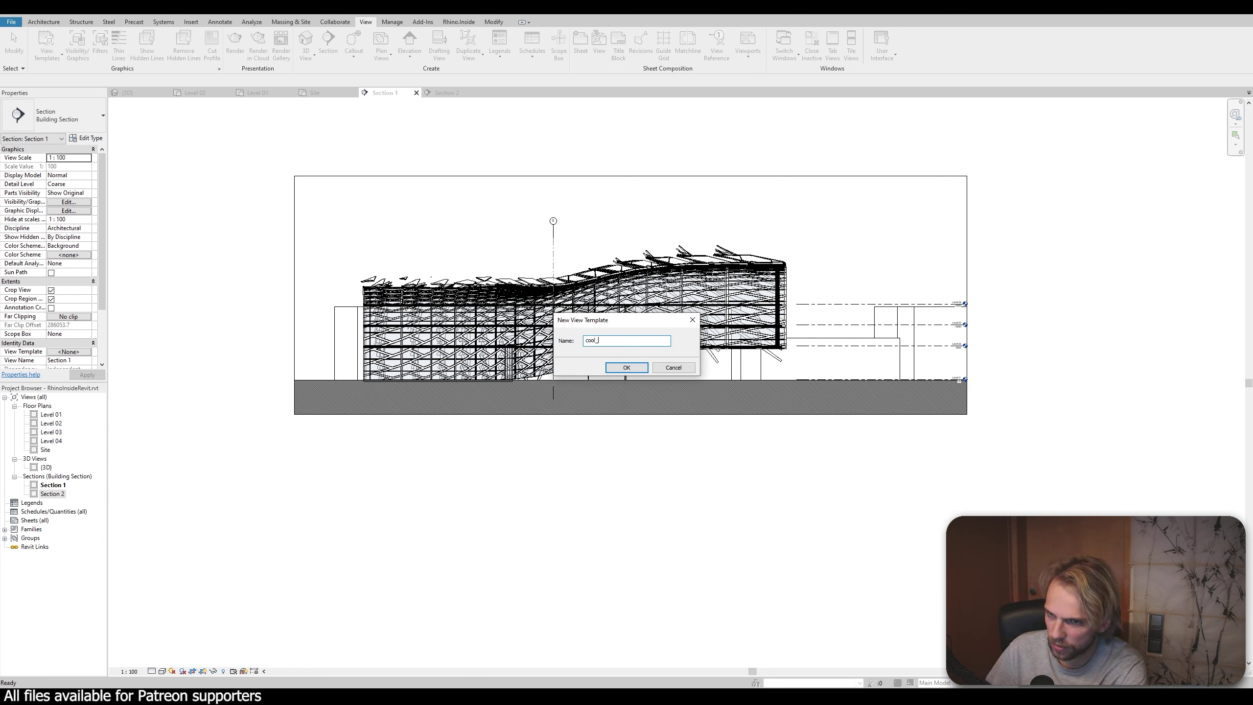
type("_sectio")
key("Return")
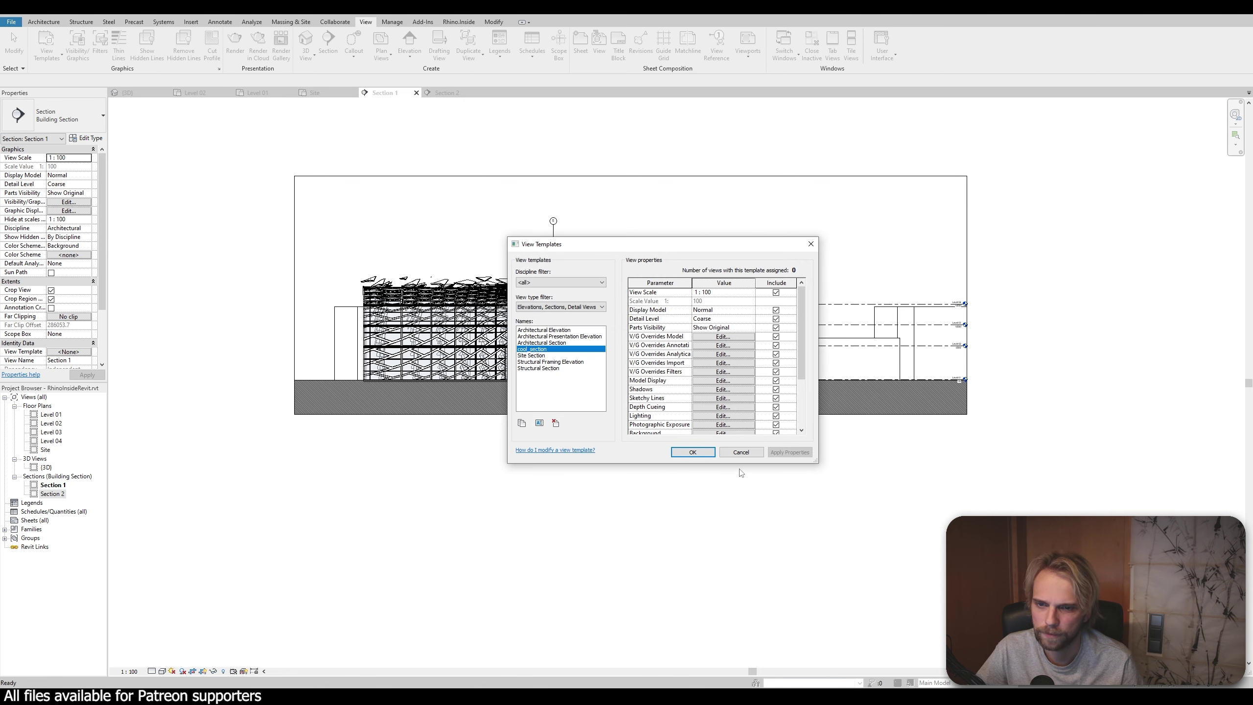
left_click(706, 453)
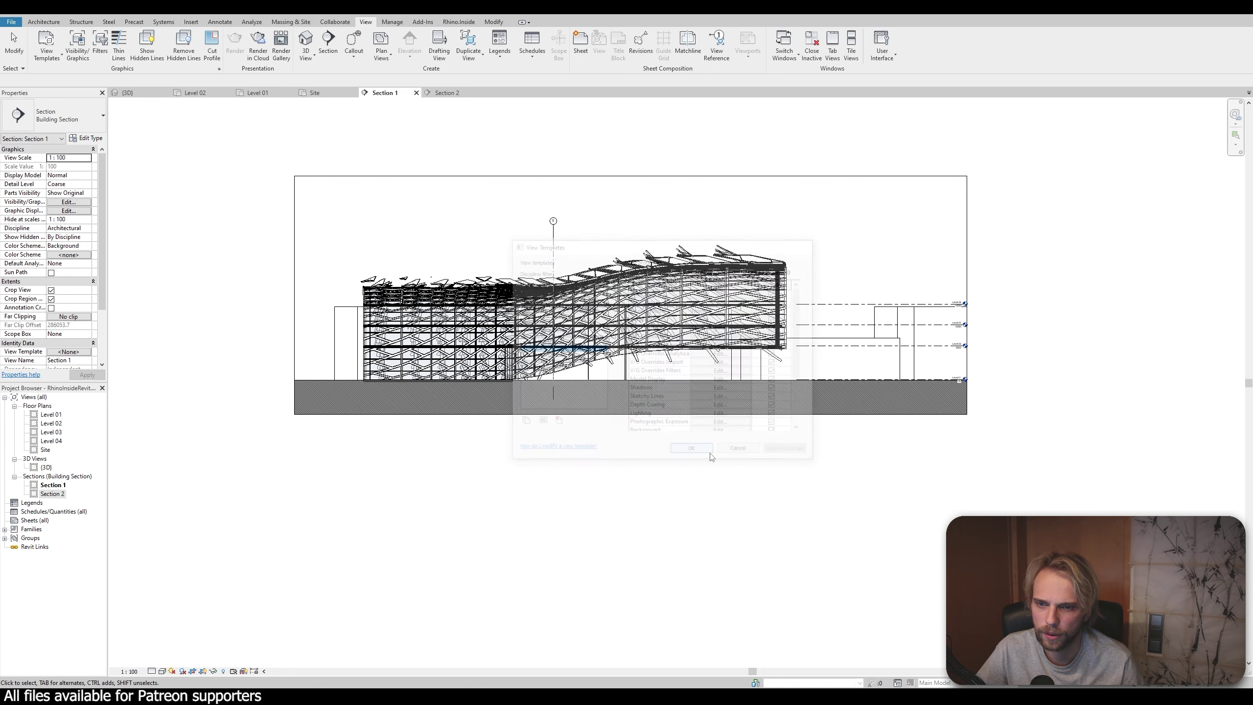
Apply the cool_section view template's properties to Section 2
left_click(447, 93)
left_click(46, 53)
left_click(64, 84)
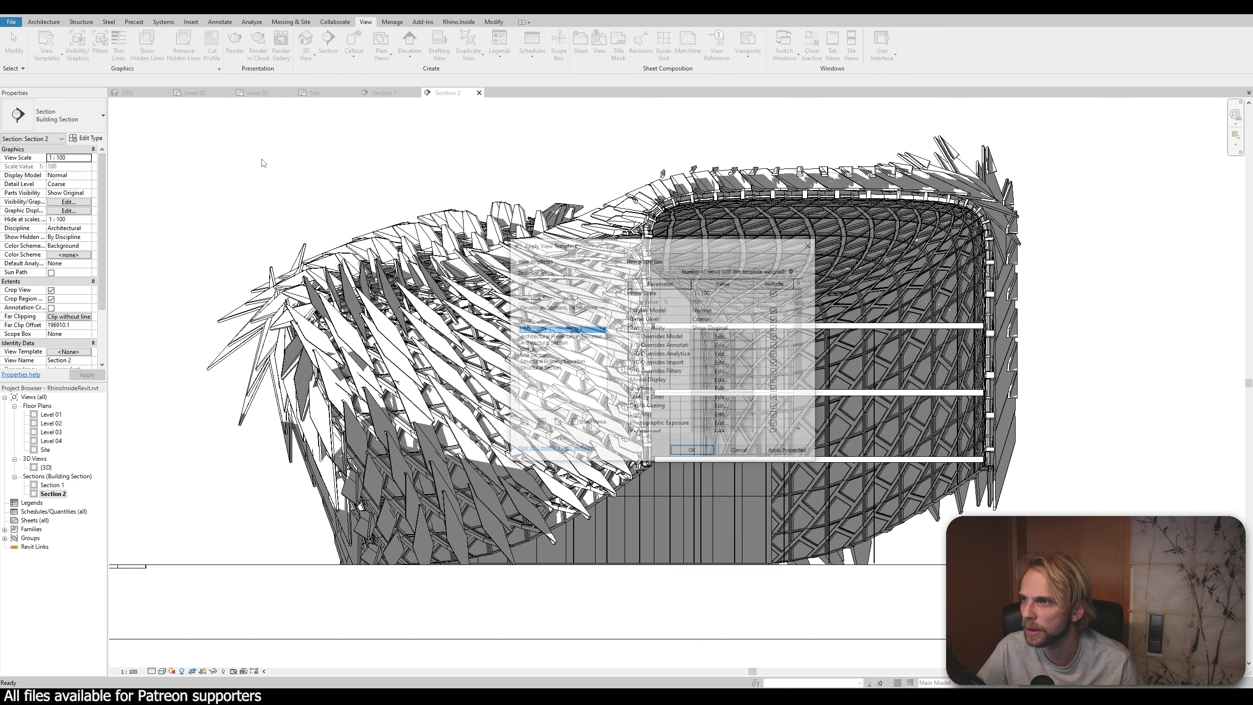
left_click(533, 349)
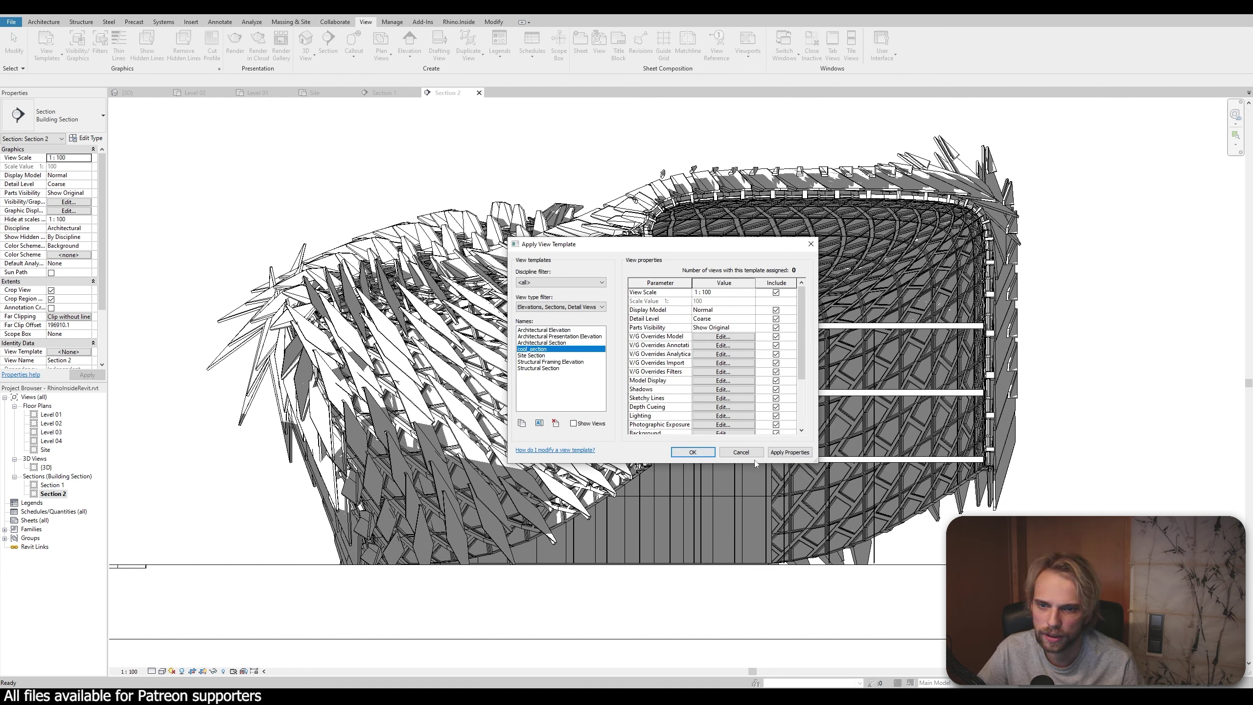
left_click(790, 452)
left_click(699, 454)
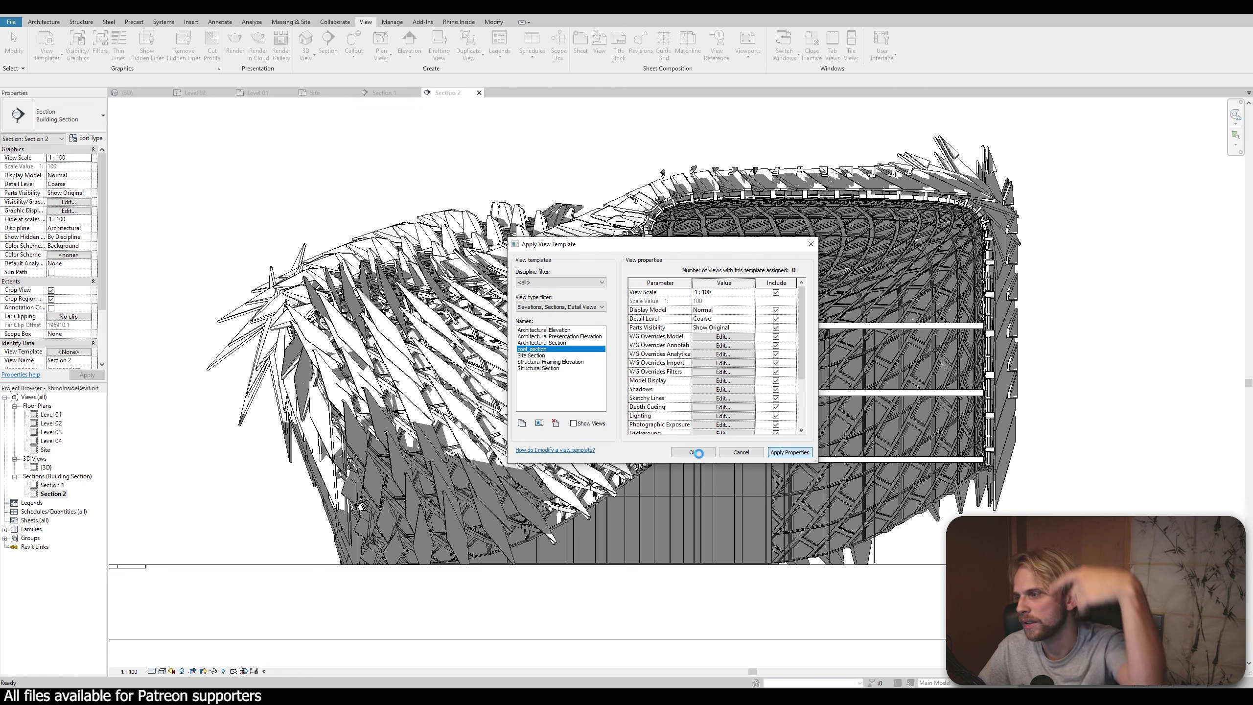
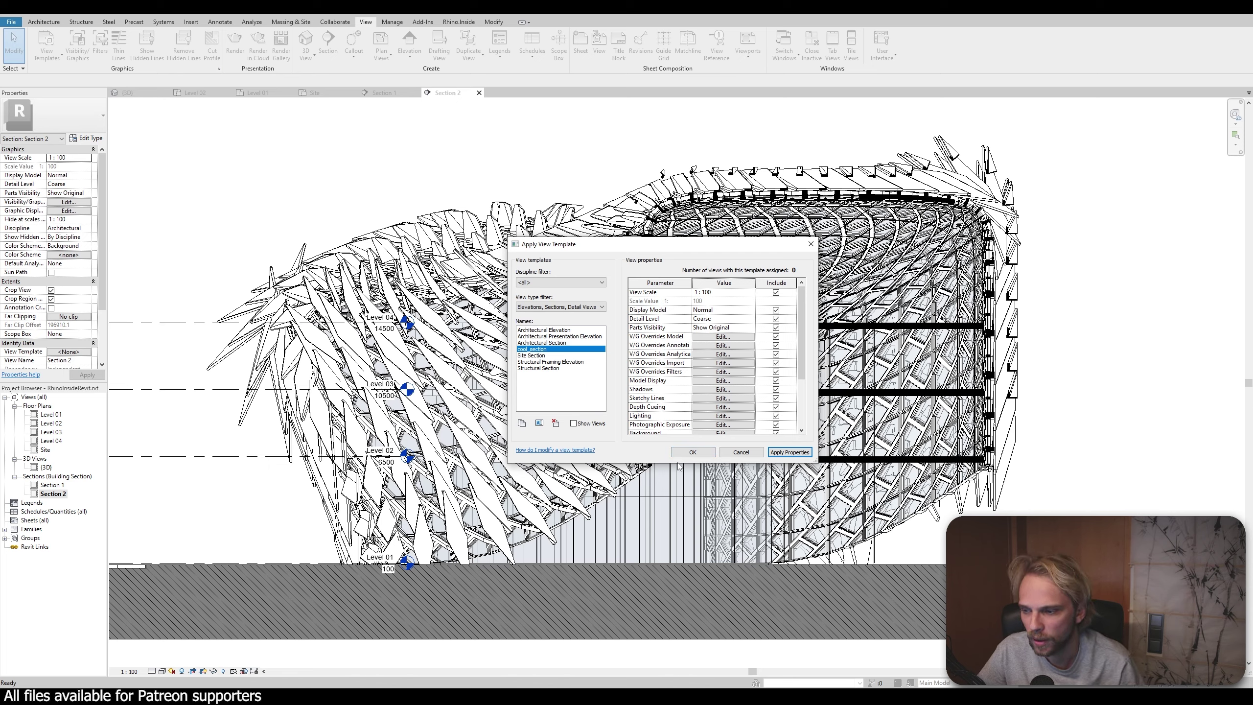
left_click(690, 452)
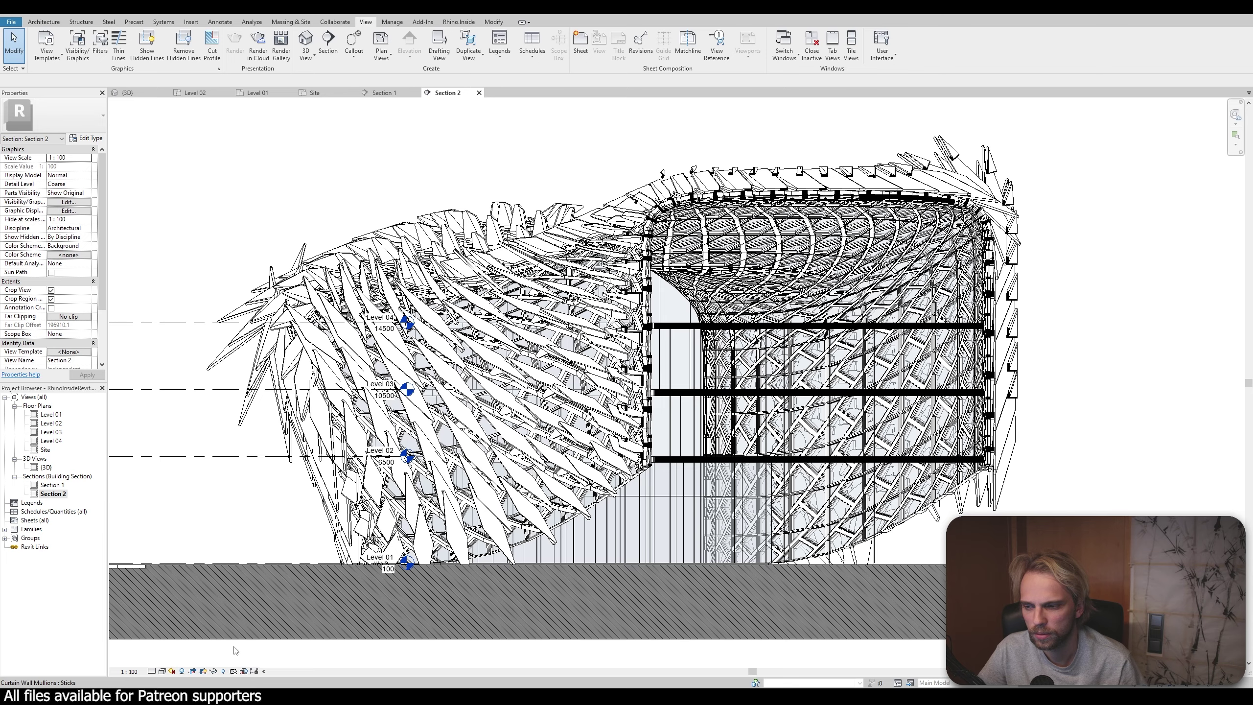
Turn on shadows in Section 2
scroll(346, 395, "down", 2)
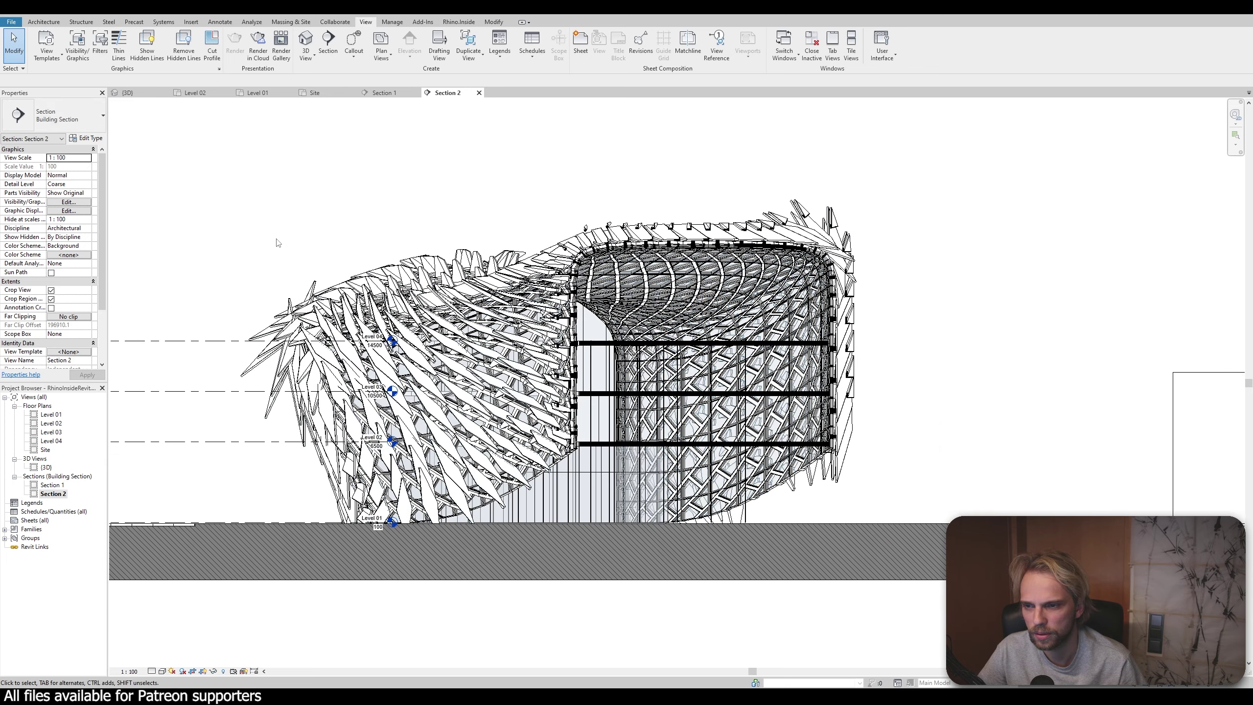
middle_click_drag(276, 242, 455, 271)
scroll(454, 273, "down", 1)
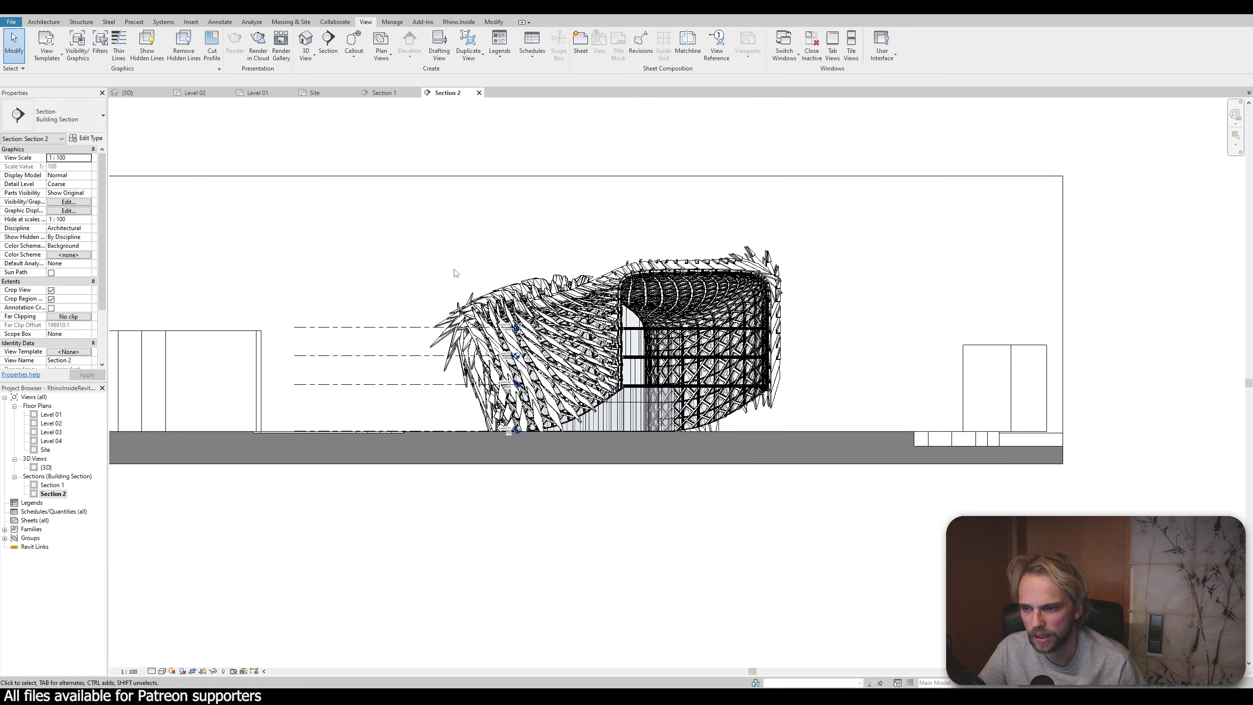
scroll(456, 273, "down", 1)
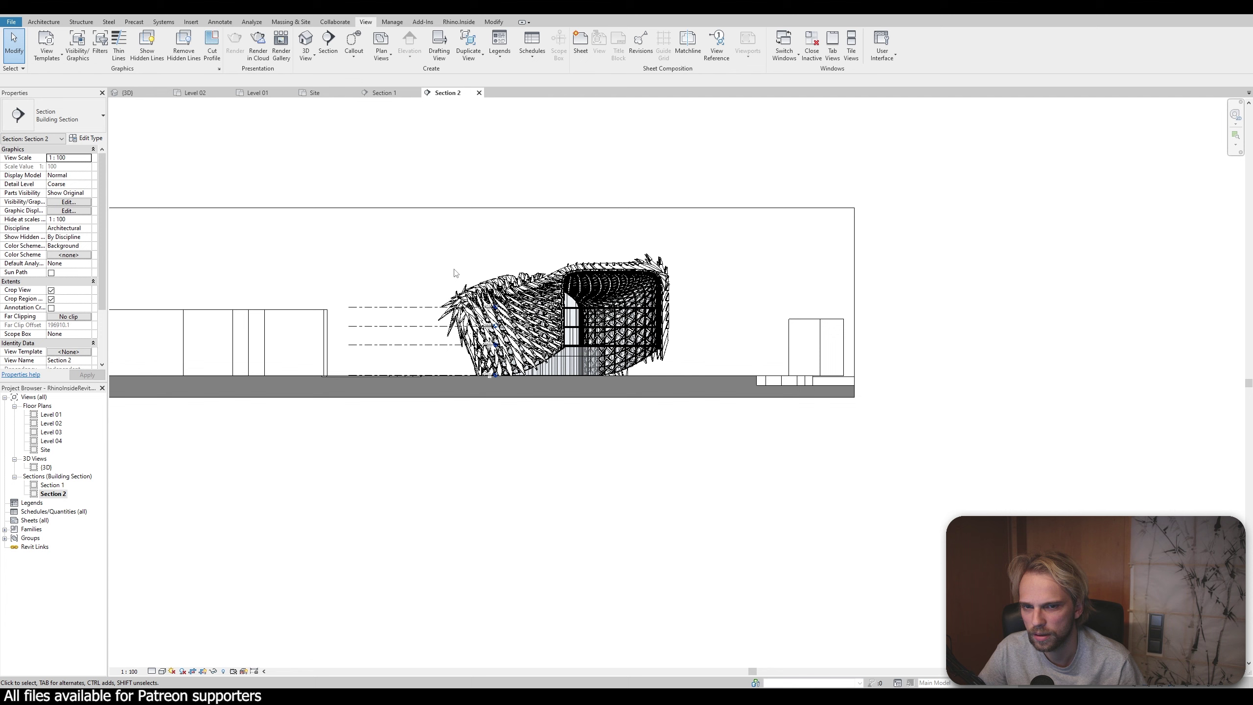
left_click(182, 671)
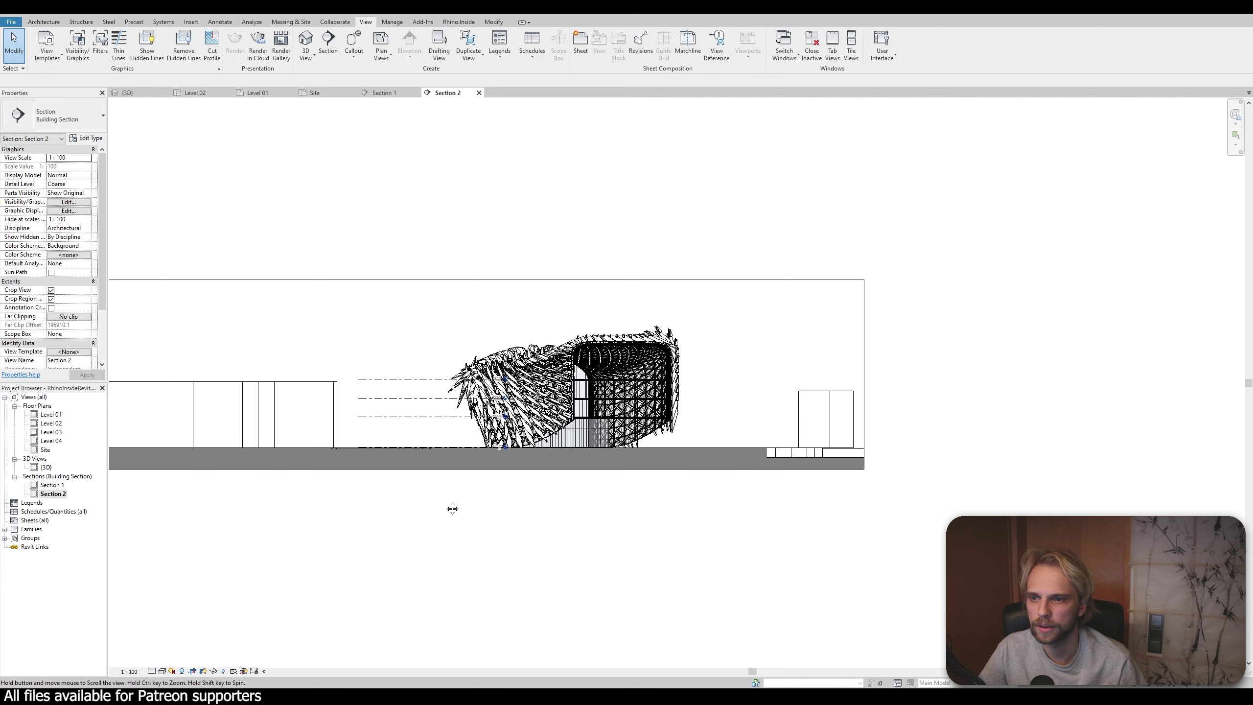
scroll(494, 463, "up", 2)
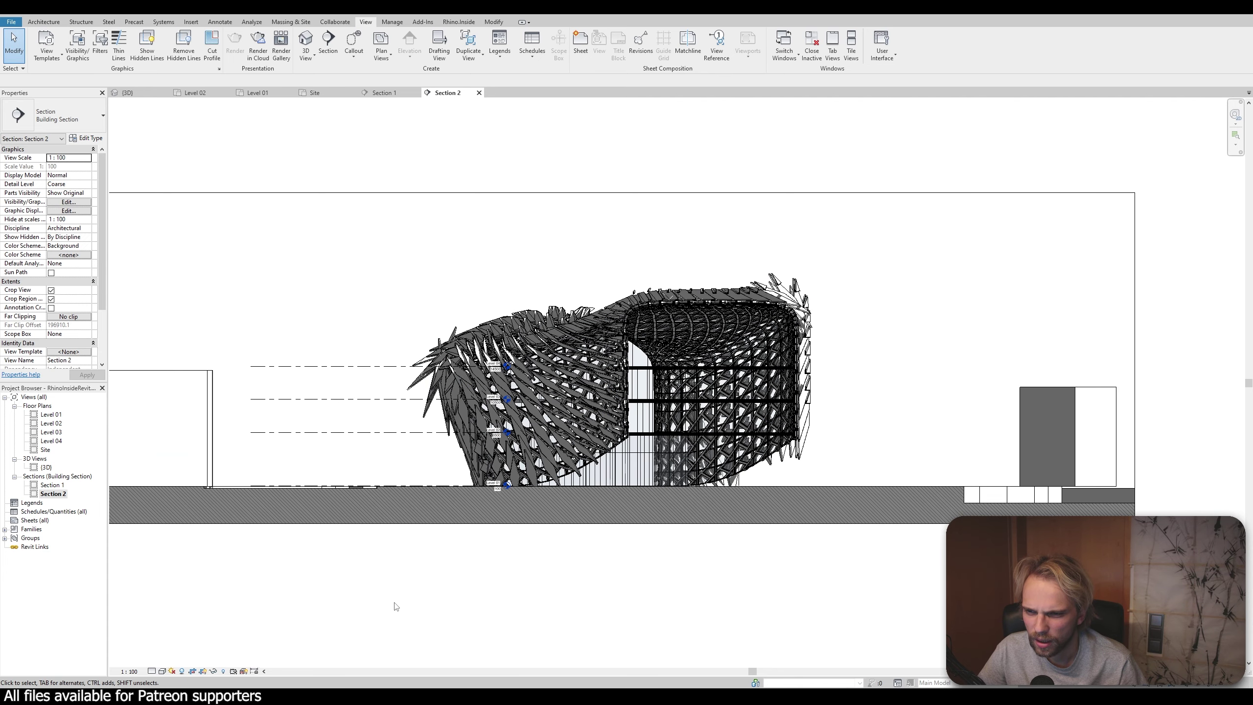
left_click(172, 671)
left_click(179, 663)
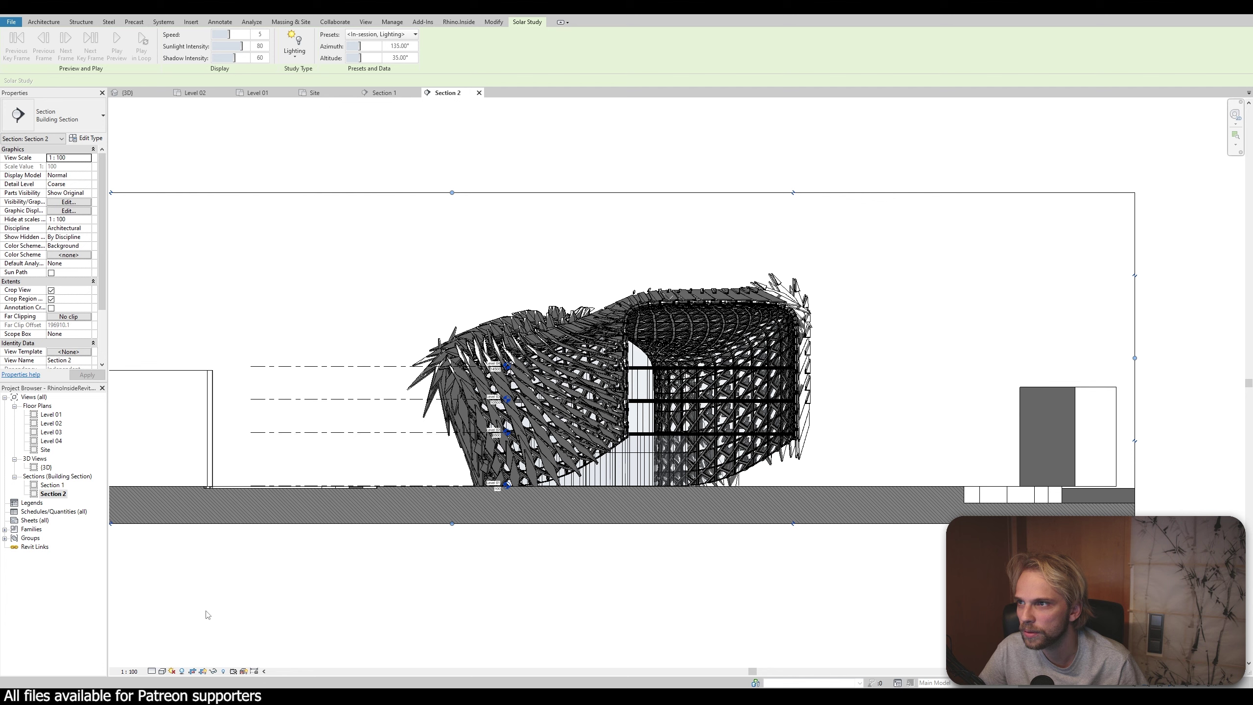
right_click(262, 267)
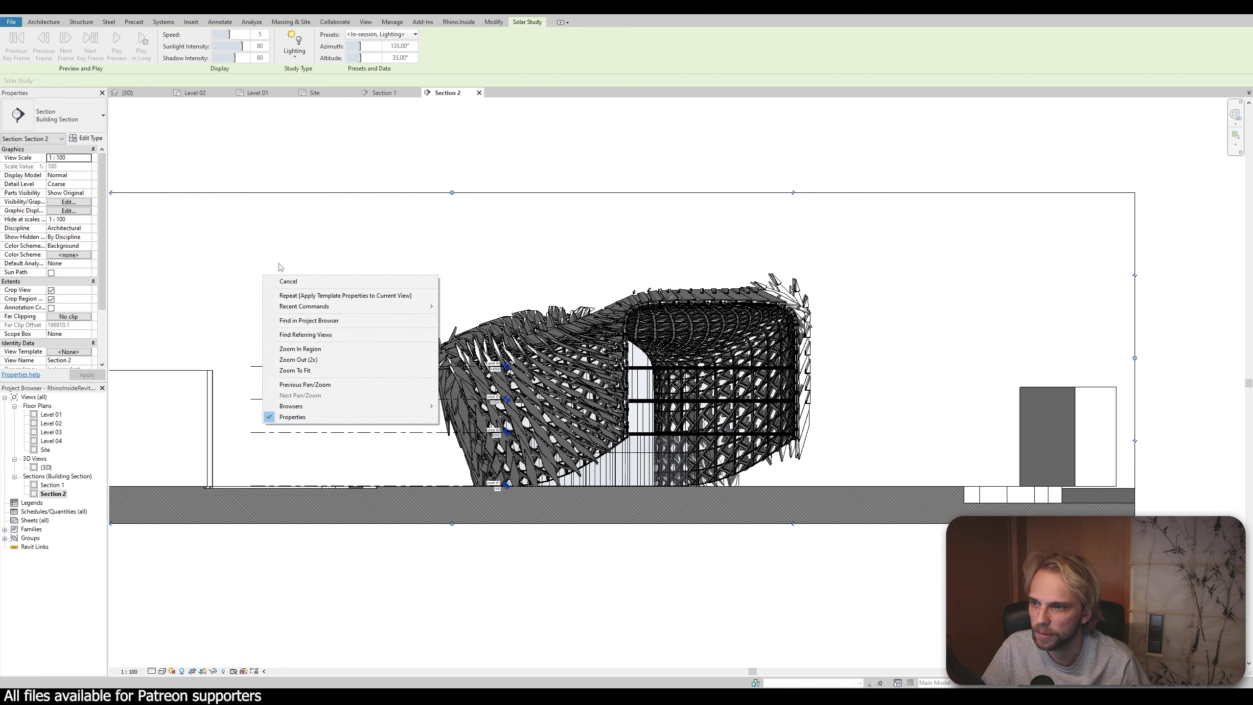
left_click(280, 276)
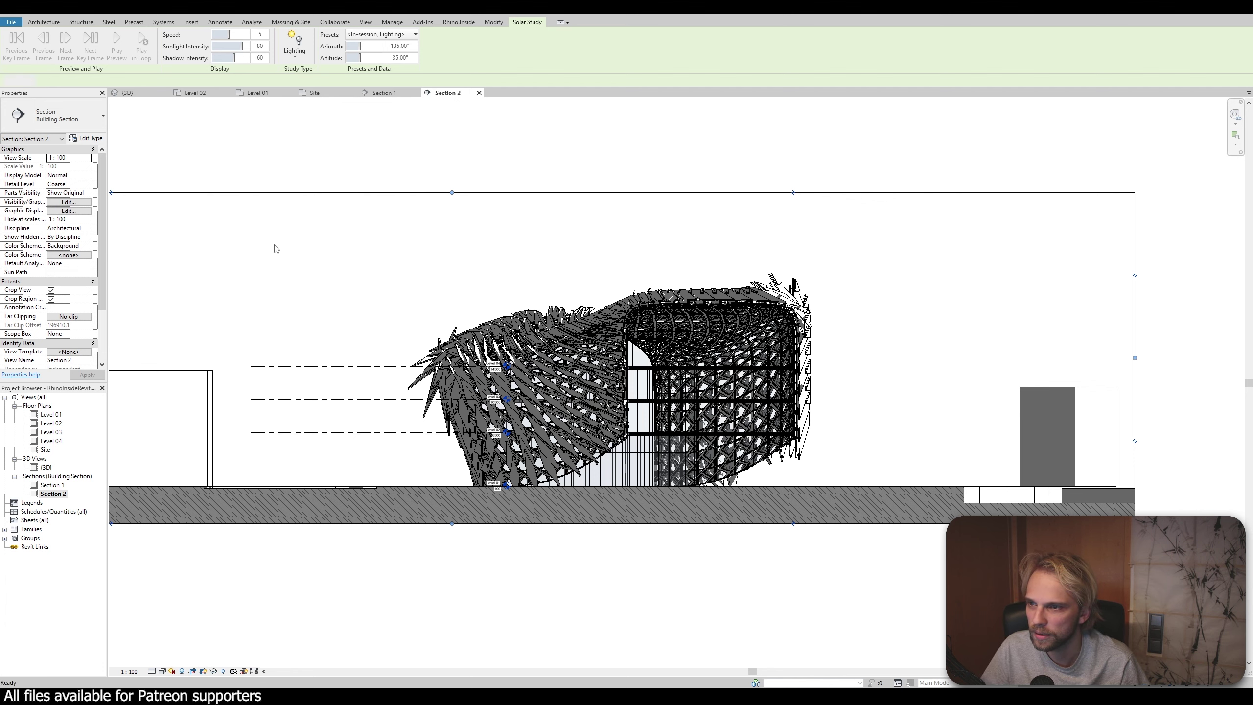
Switch Section 2's sun settings to a still solar study for Copenhagen, Denmark, and apply it
left_click(173, 671)
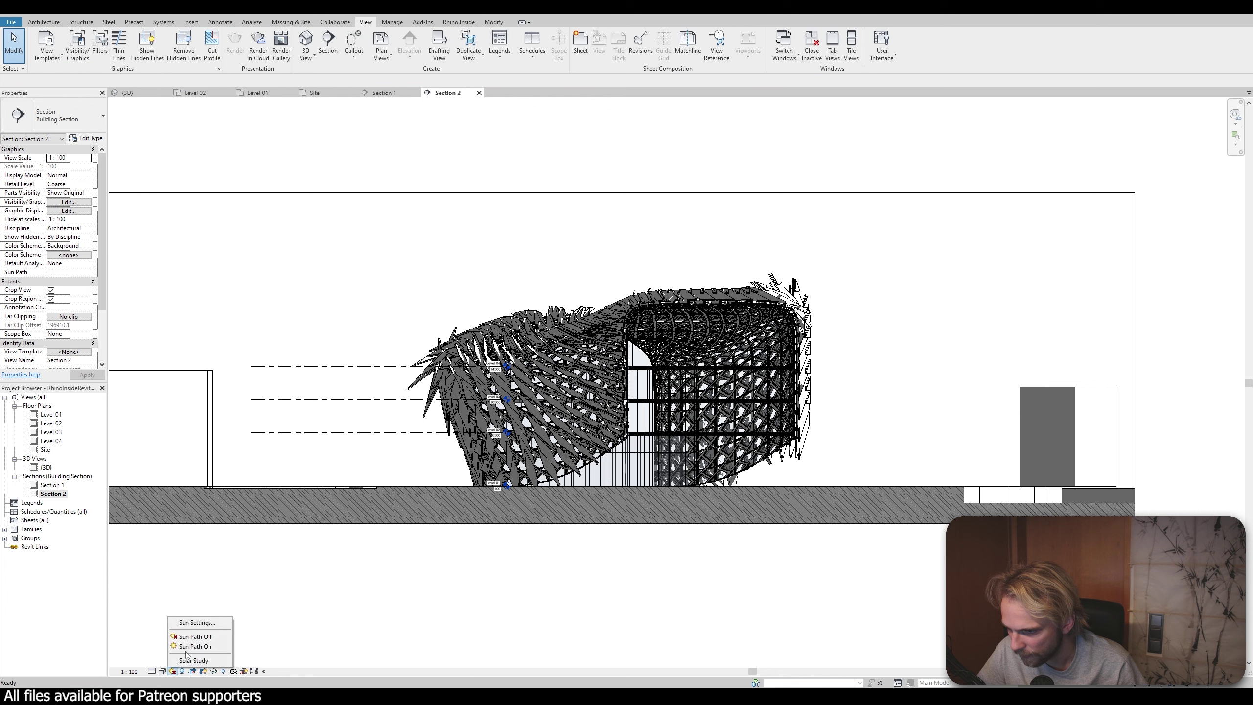
left_click(211, 625)
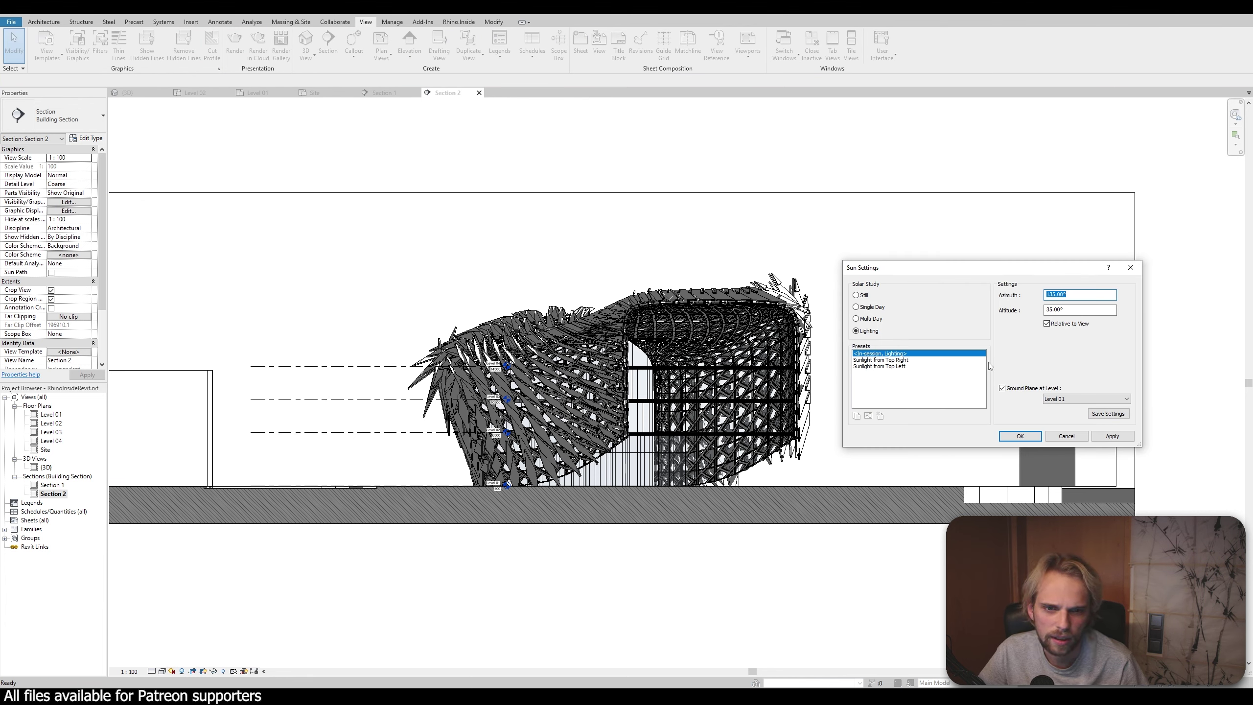
left_click(867, 295)
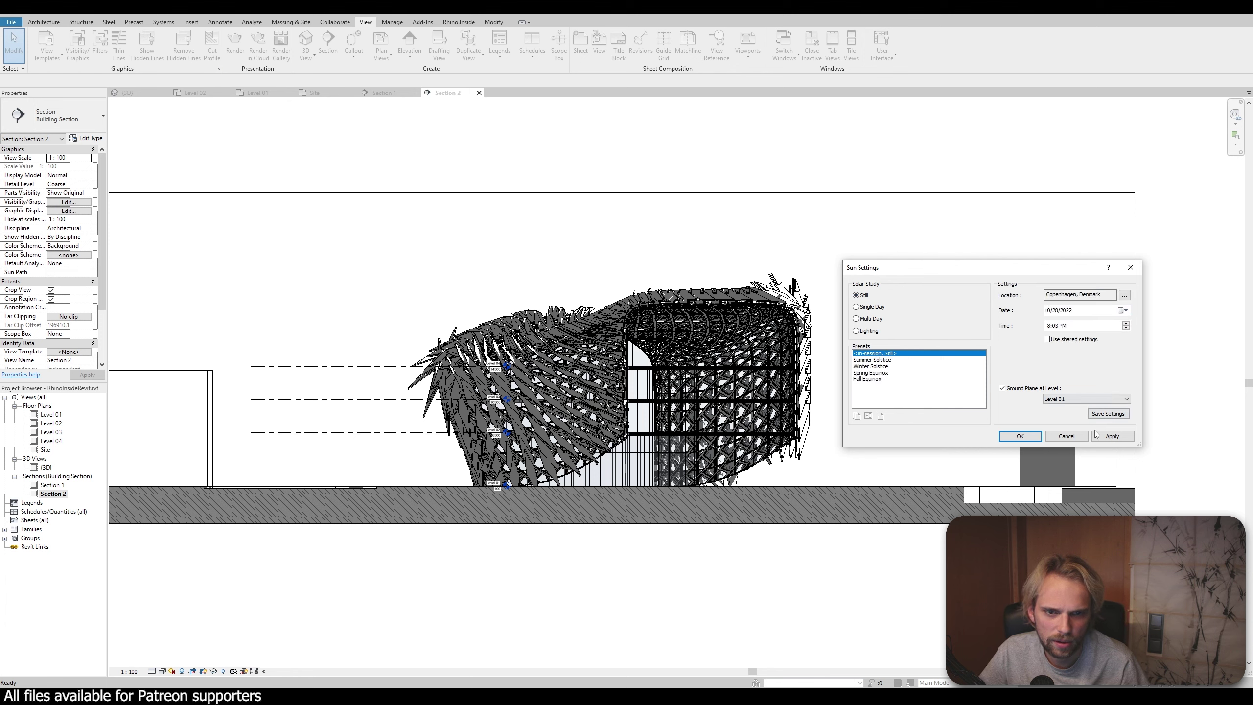
left_click(1114, 441)
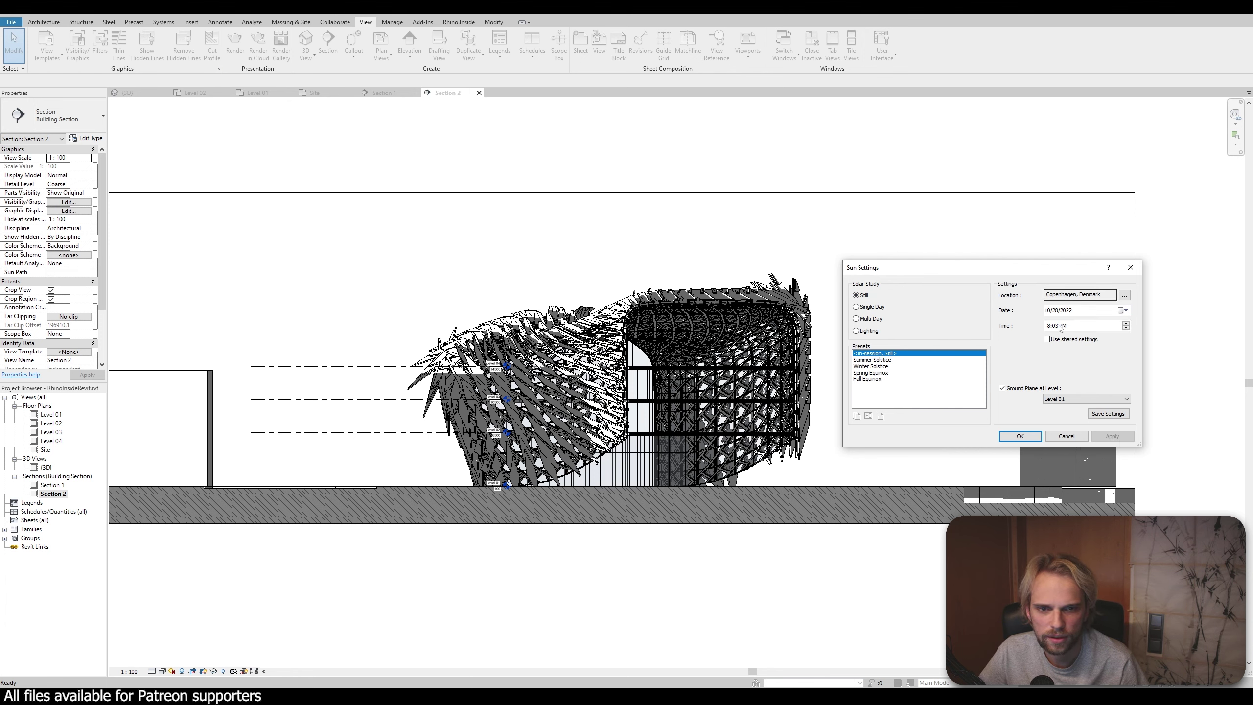
Choose the Spring Equinox preset for Section 2's still study, set its time to 4:00 PM, and apply it
left_click(1095, 311)
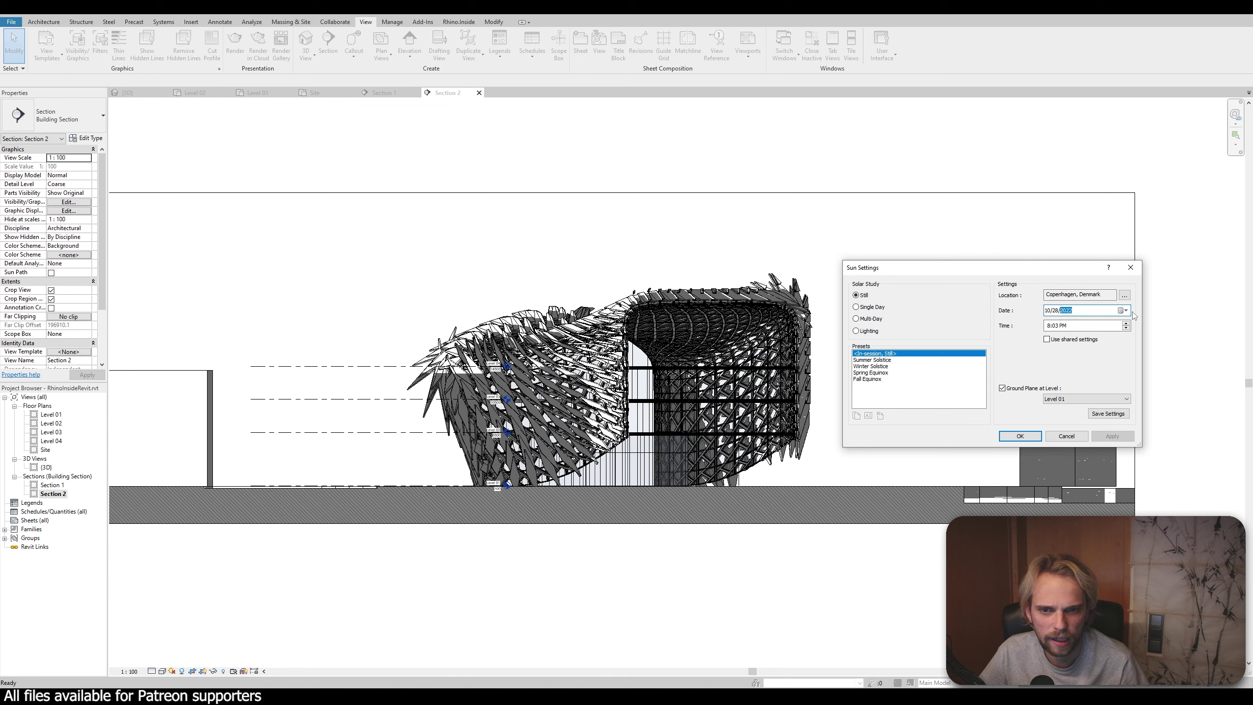
left_click(878, 360)
left_click(878, 367)
left_click(878, 373)
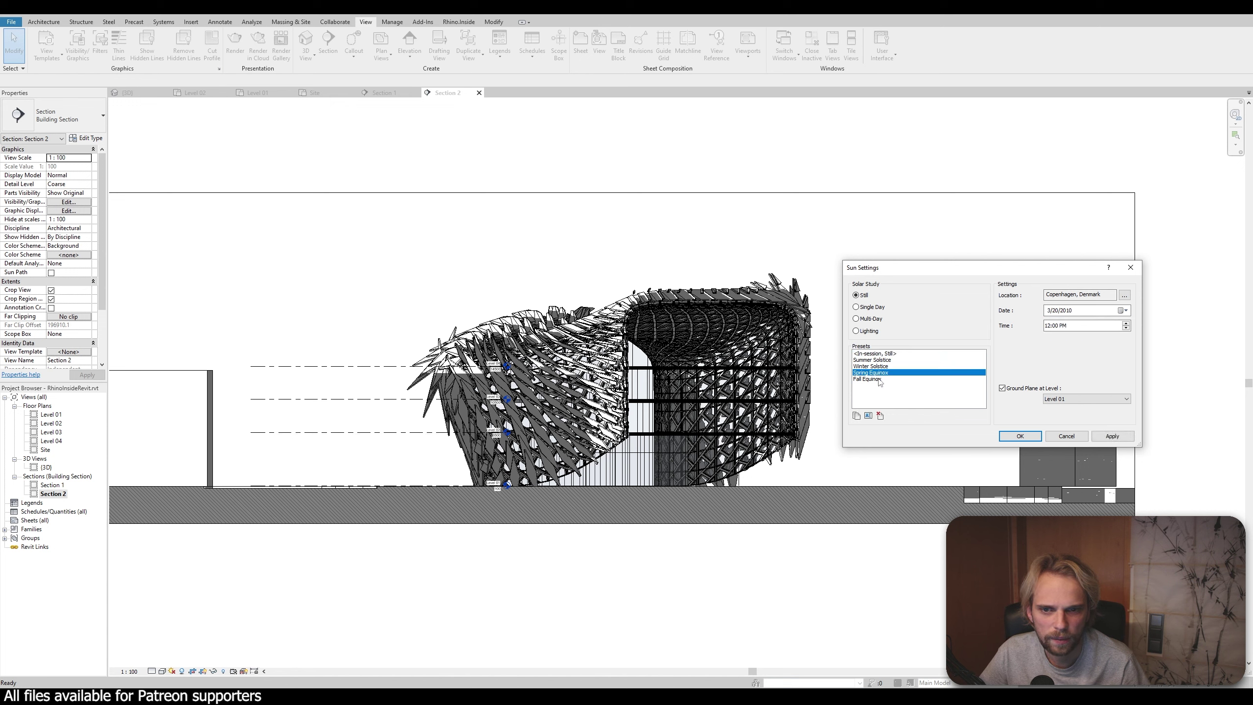
left_click(1048, 326)
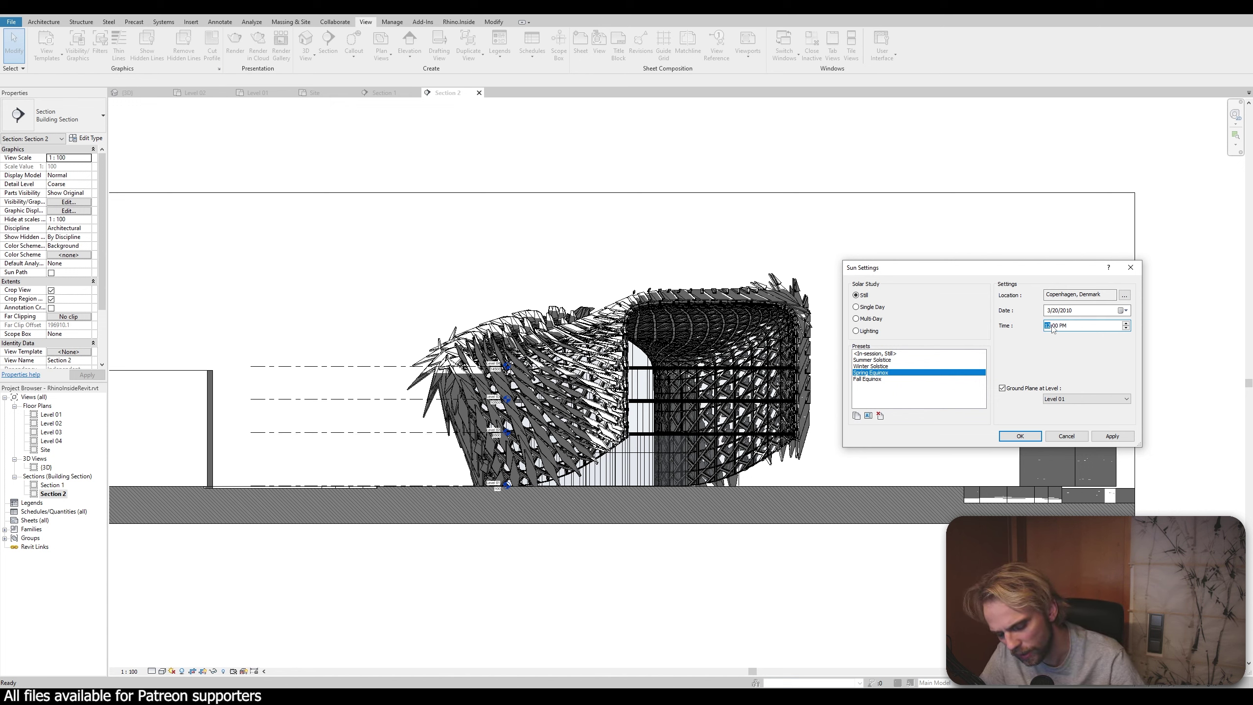
type("4")
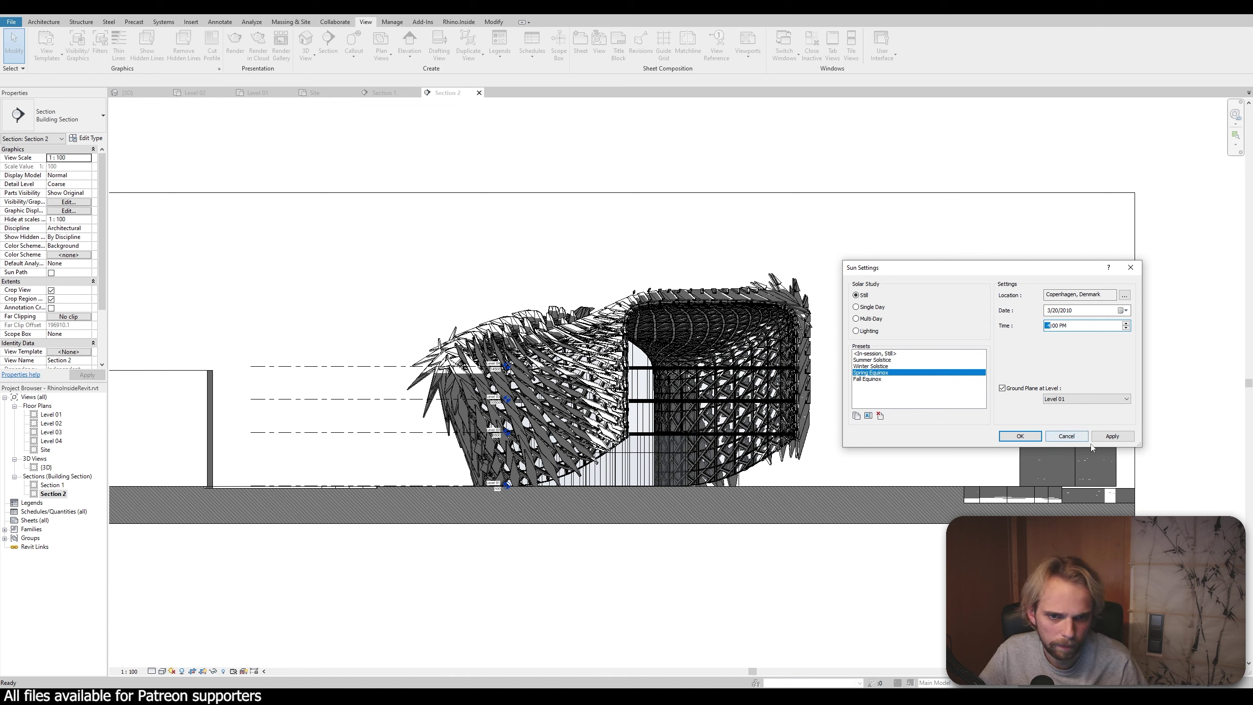
left_click(1112, 436)
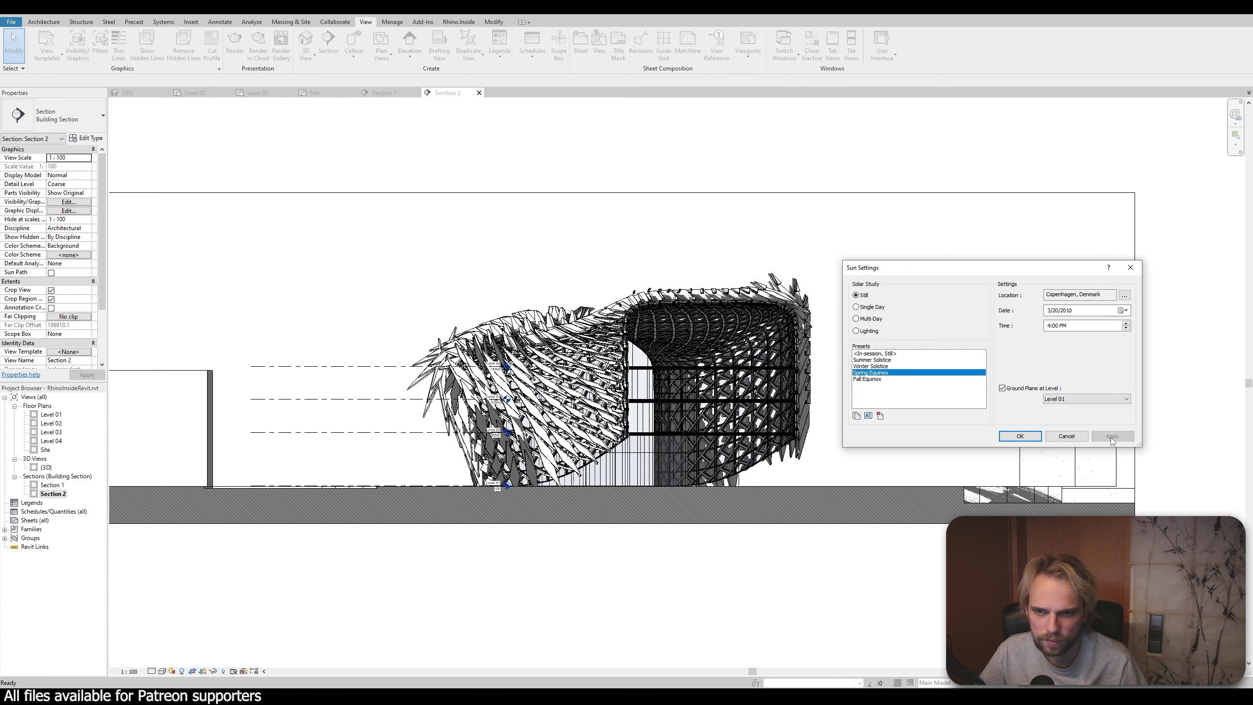
left_click(1020, 436)
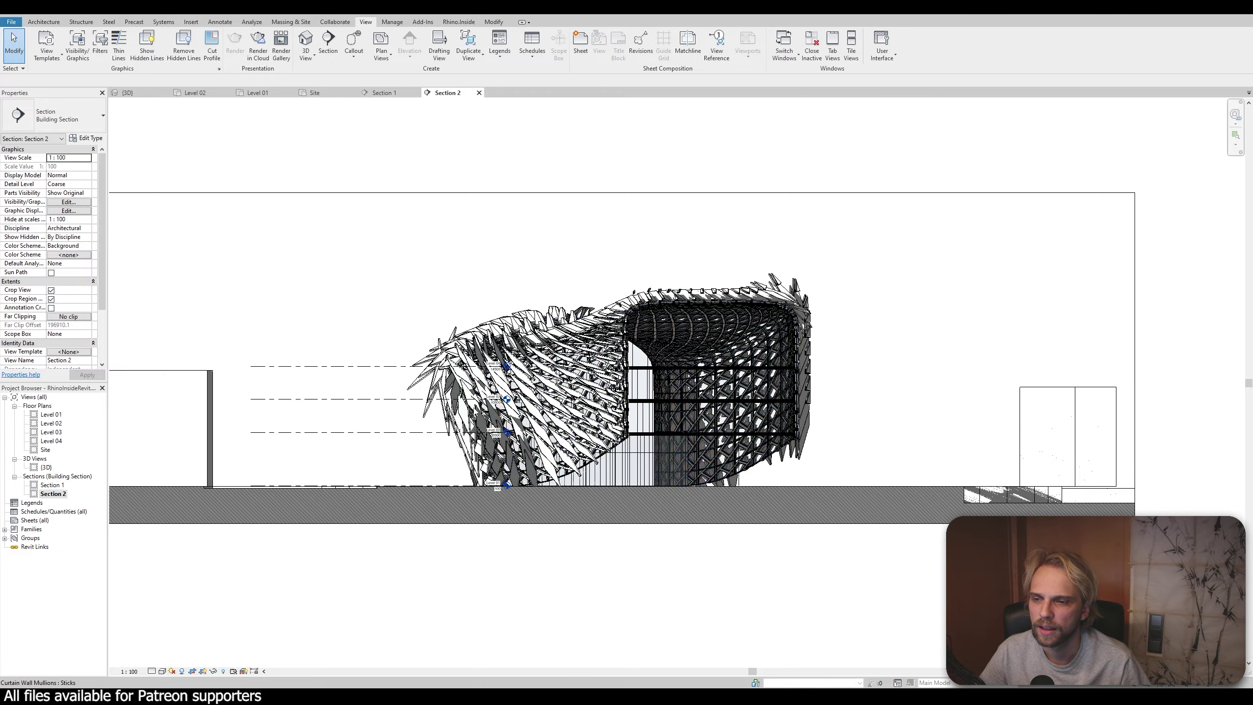
scroll(323, 424, "up", 3)
scroll(327, 475, "up", 1)
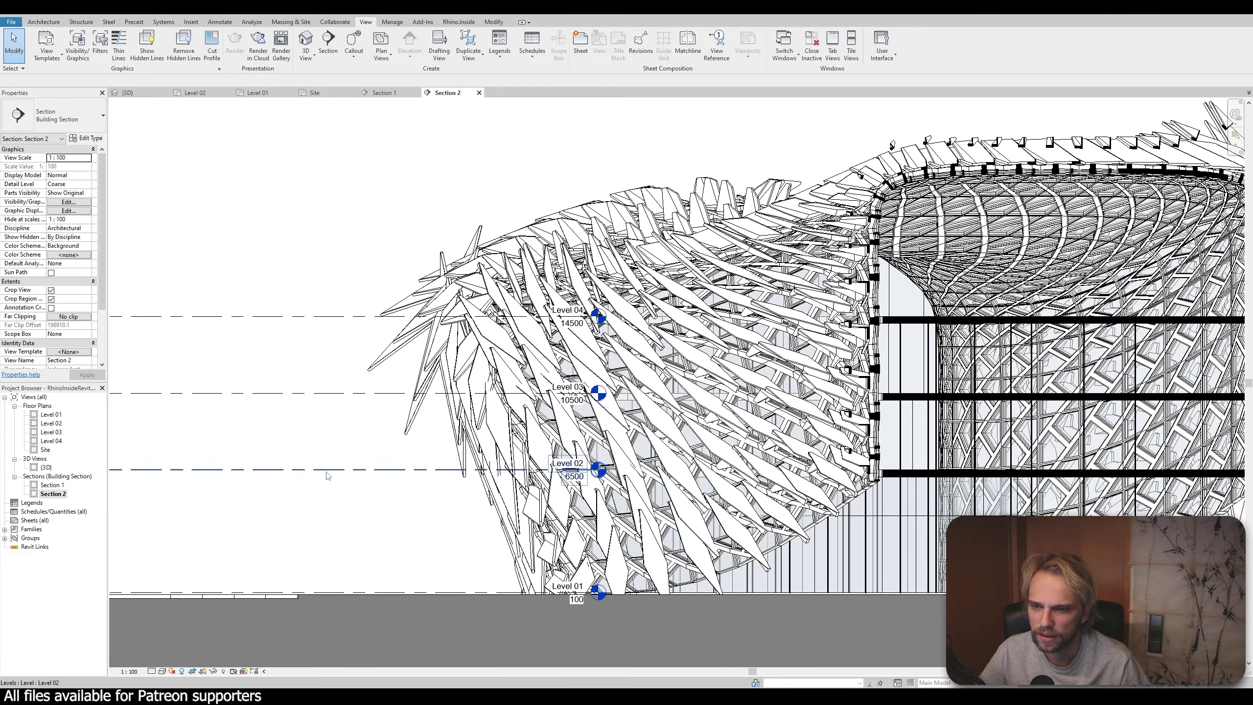
Examine Section 2's shadows and cut fills across the facade, the ground and the neighbouring buildings
left_click(410, 482)
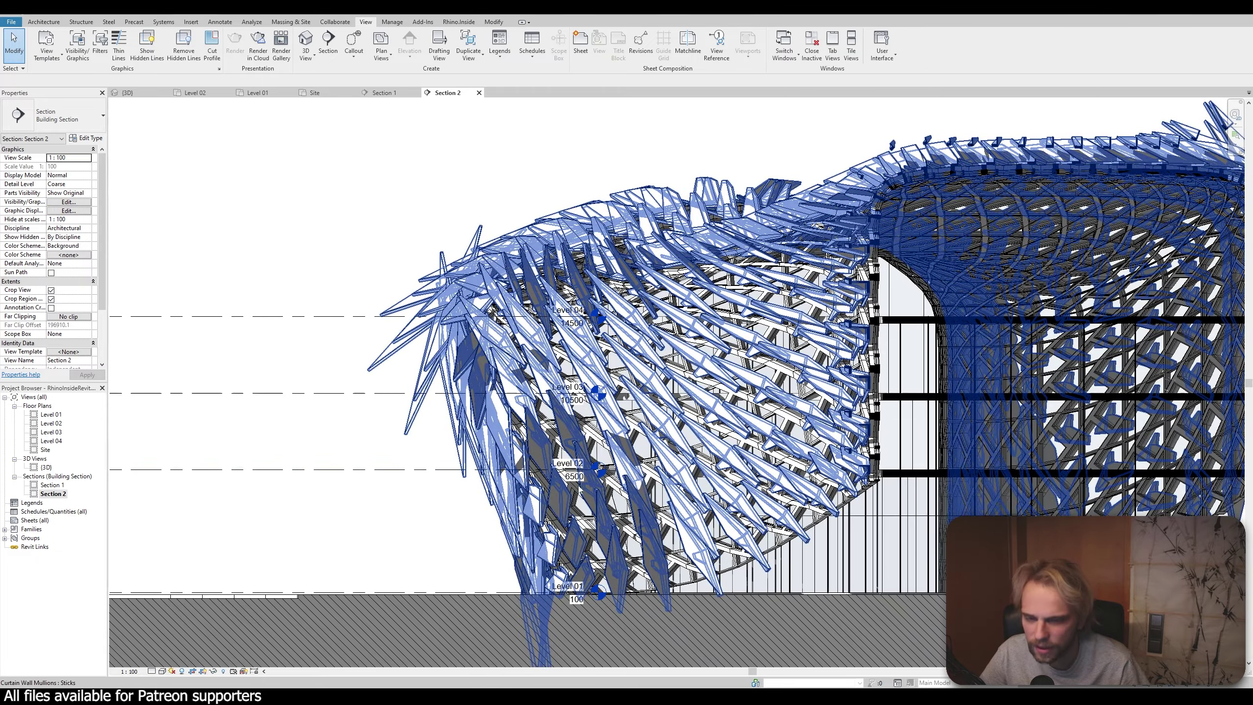
scroll(448, 369, "down", 3)
left_click(749, 578)
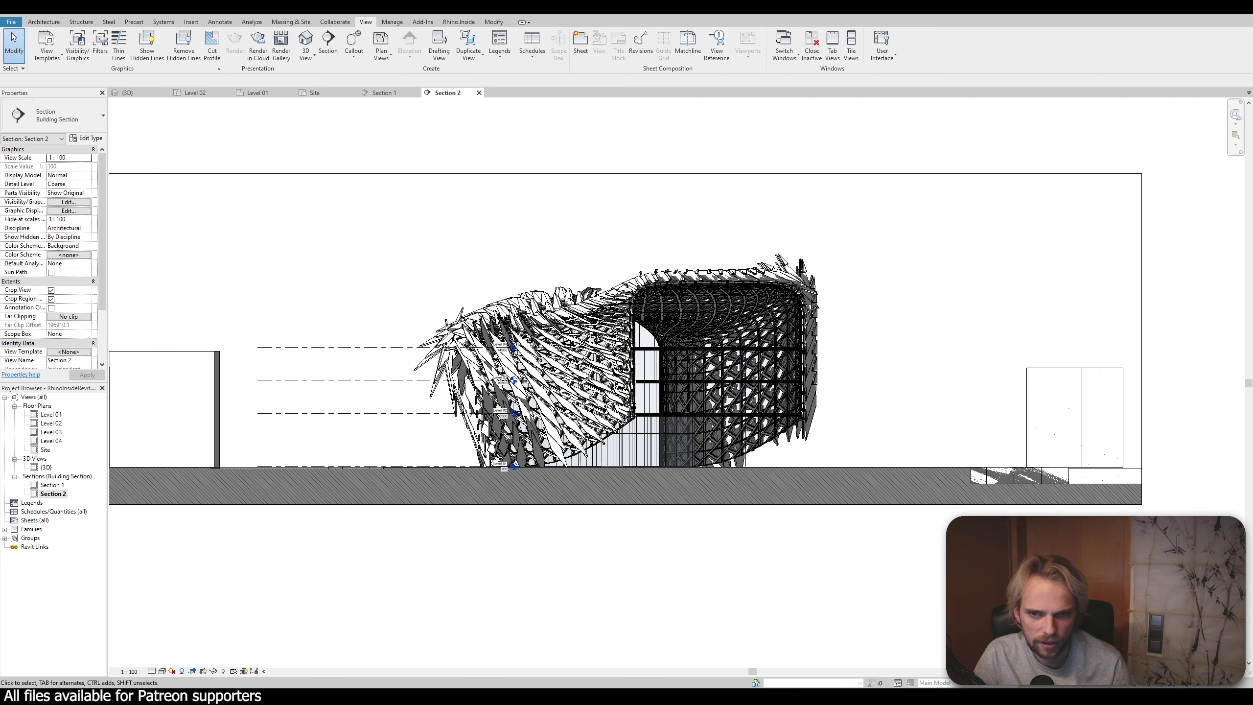
scroll(1036, 504, "up", 2)
scroll(1047, 513, "up", 4)
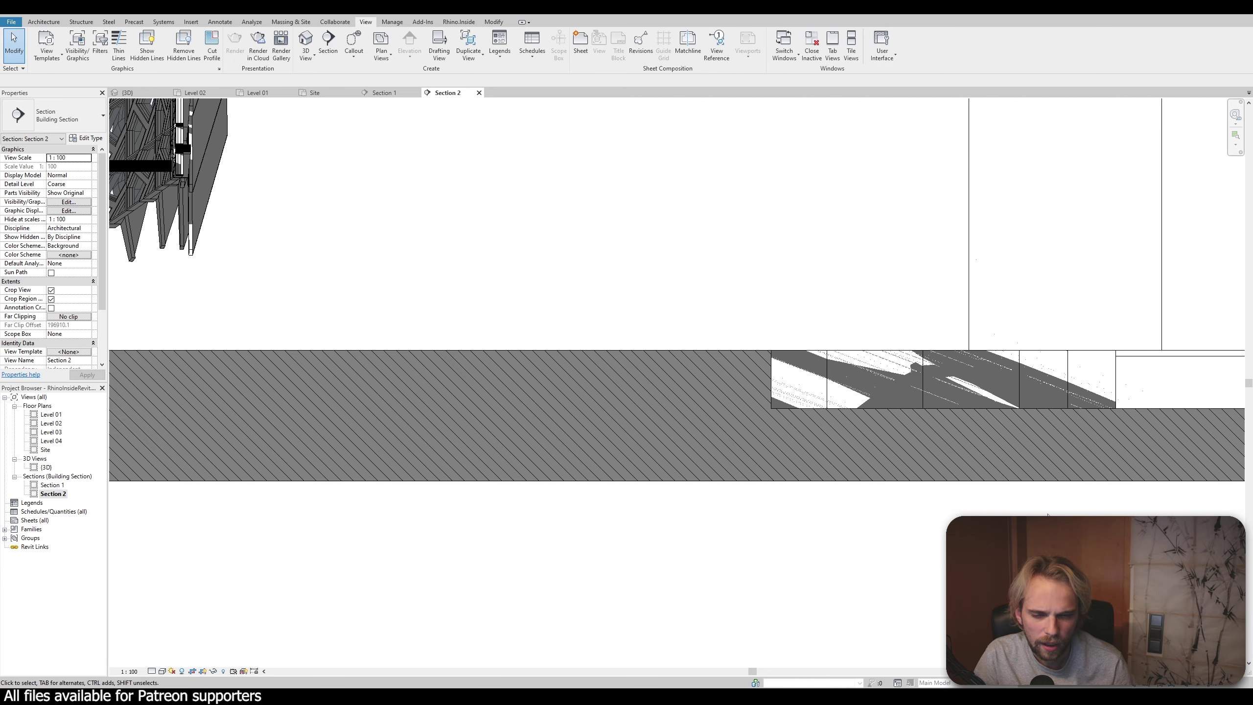
scroll(1048, 514, "down", 4)
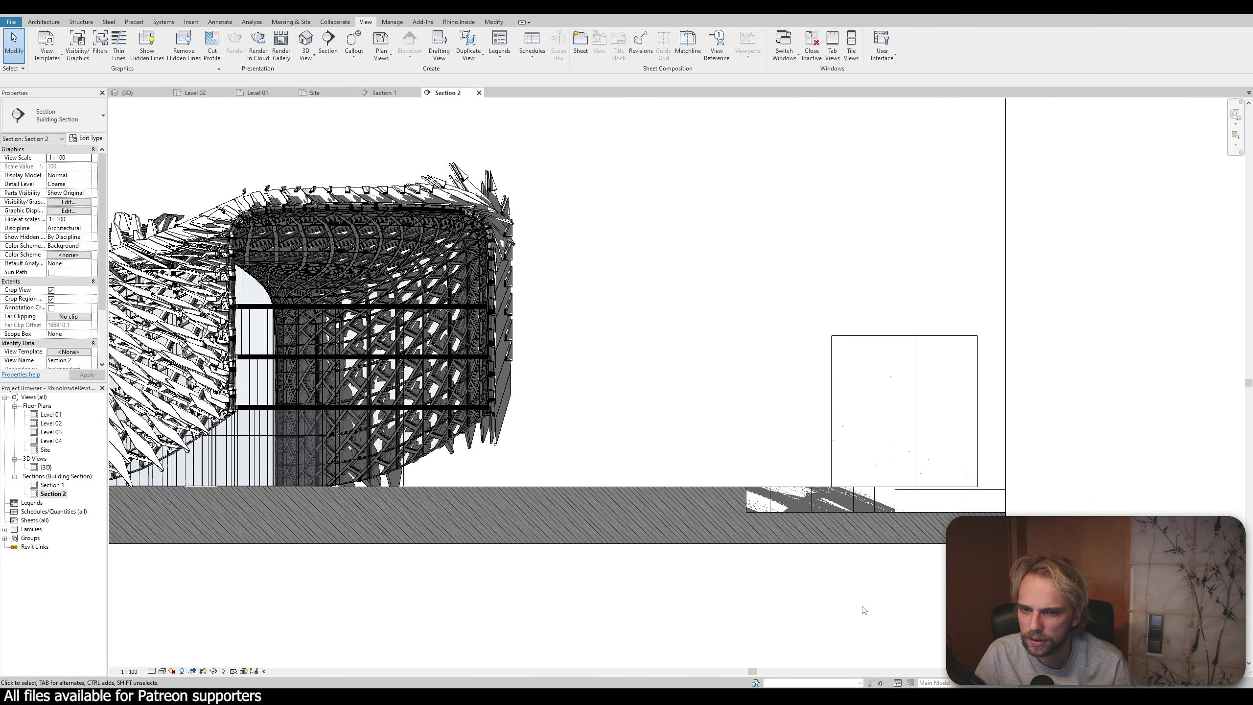
scroll(823, 568, "up", 4)
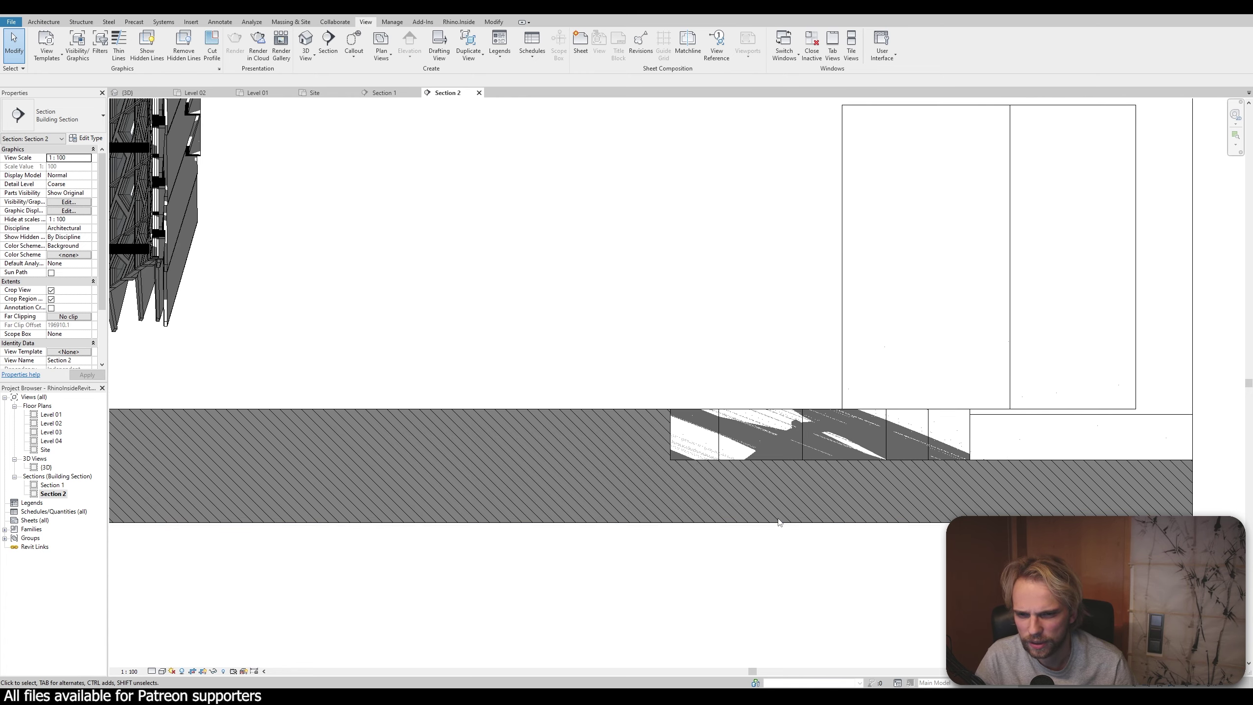
scroll(691, 560, "down", 5)
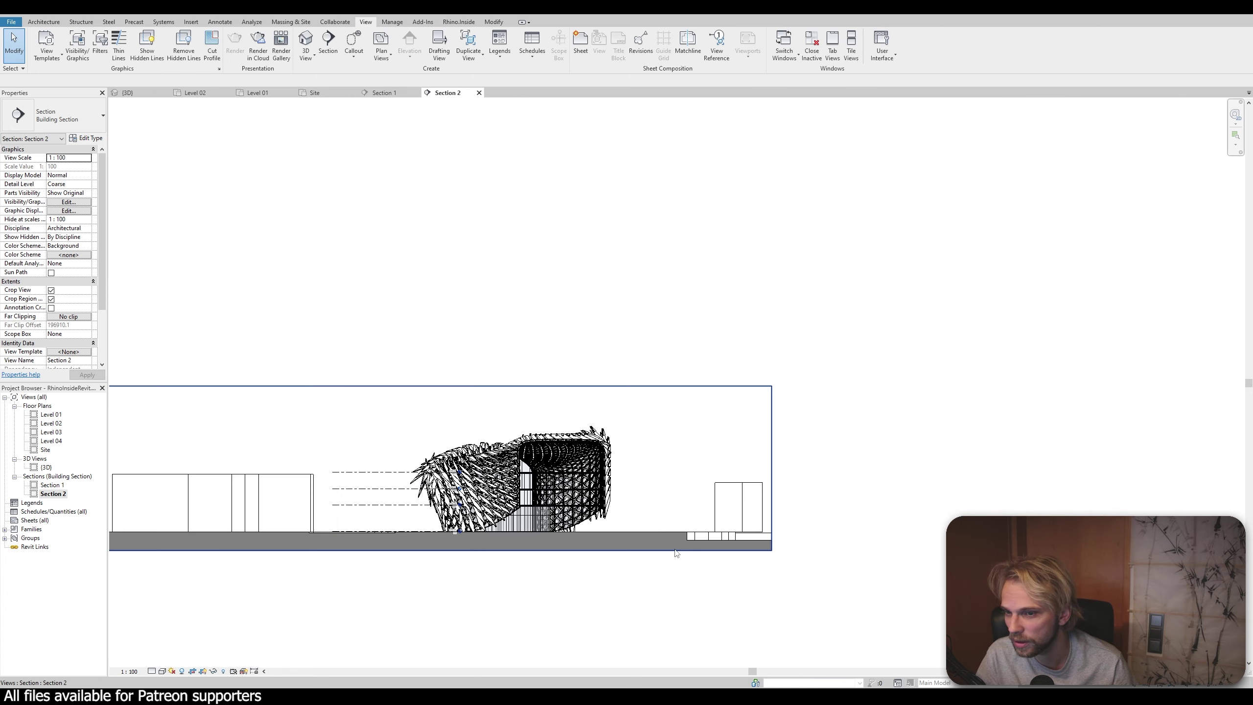
middle_click_drag(697, 472, 801, 427)
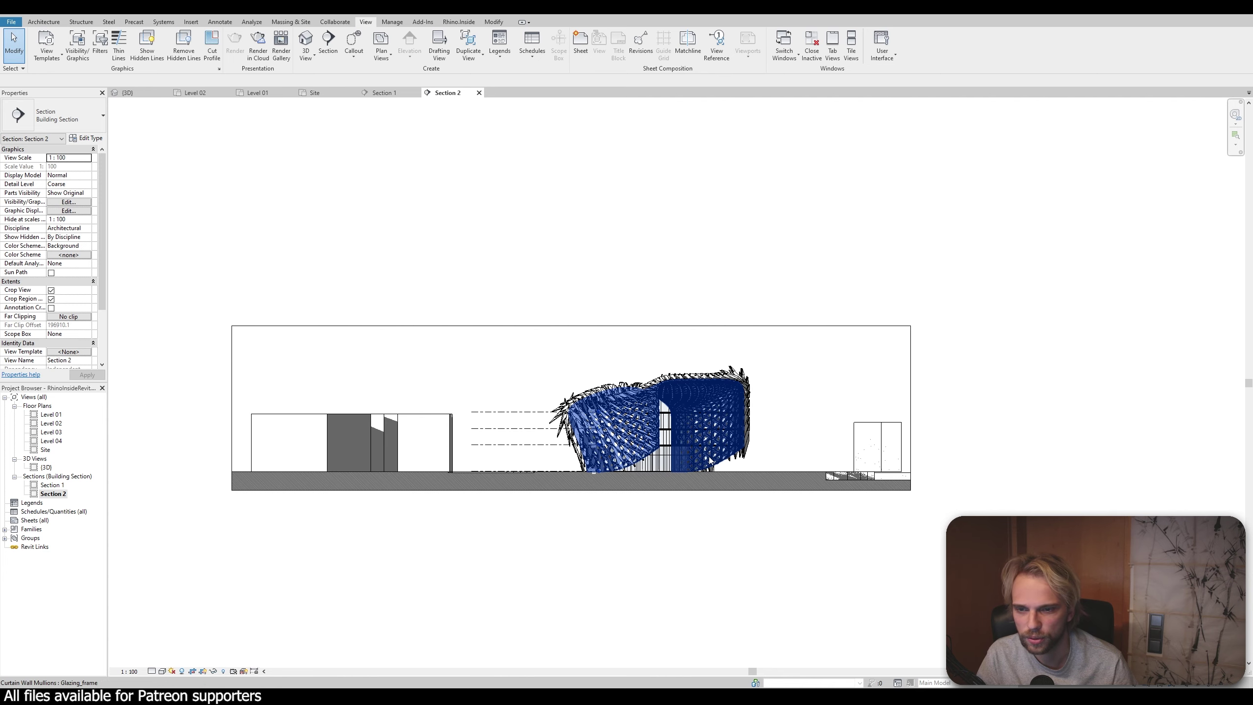
scroll(681, 467, "up", 1)
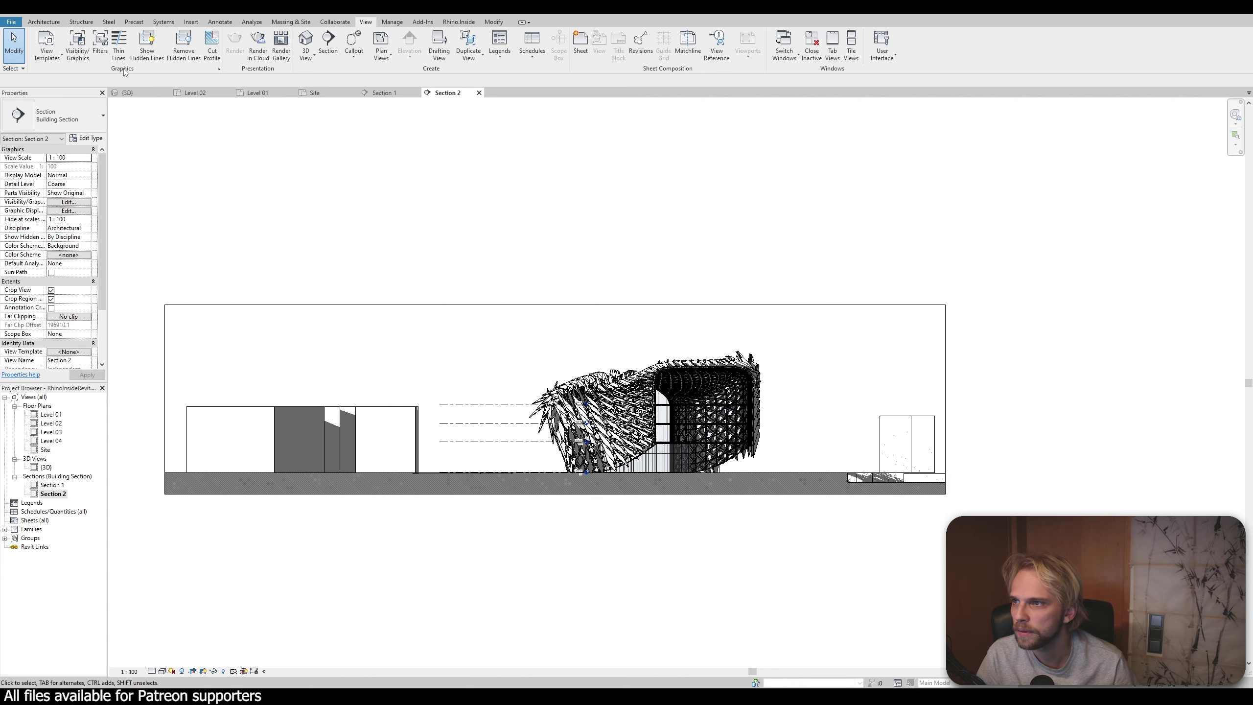
Override the Generic Models cut pattern in Section 2 with a solid foreground fill in grey RGB 192-192-192 and apply it
left_click(76, 52)
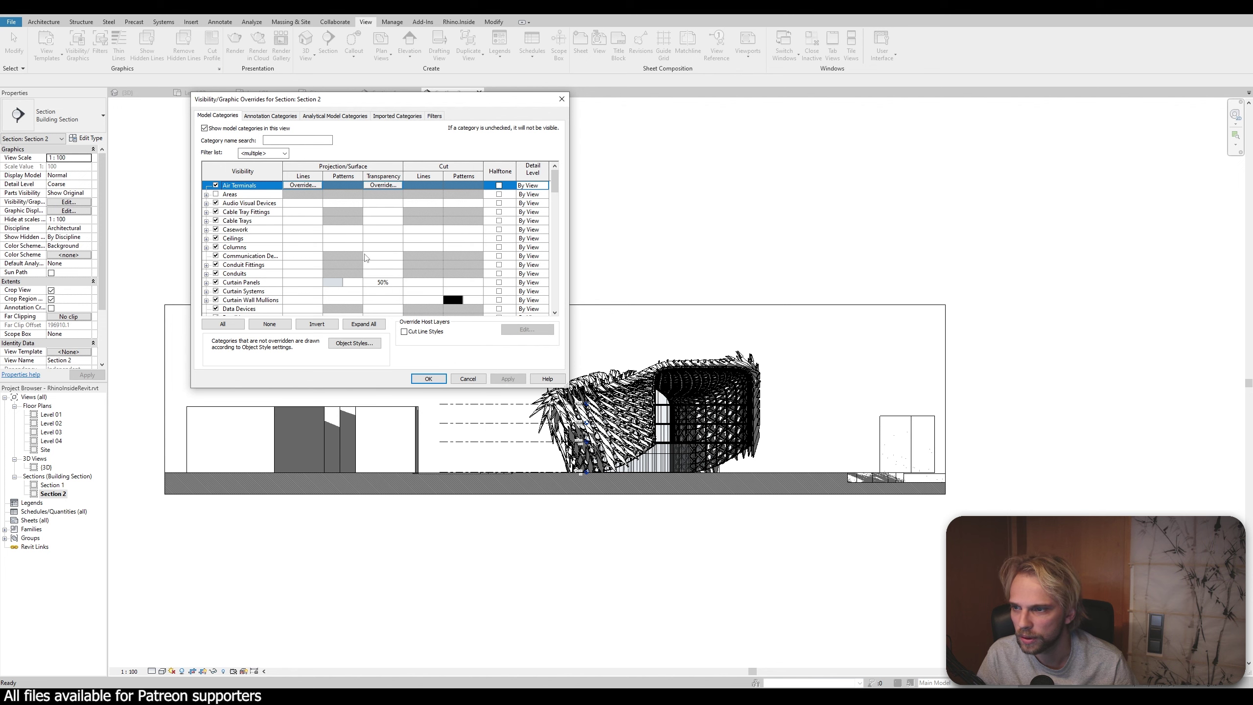
scroll(366, 257, "down", 10)
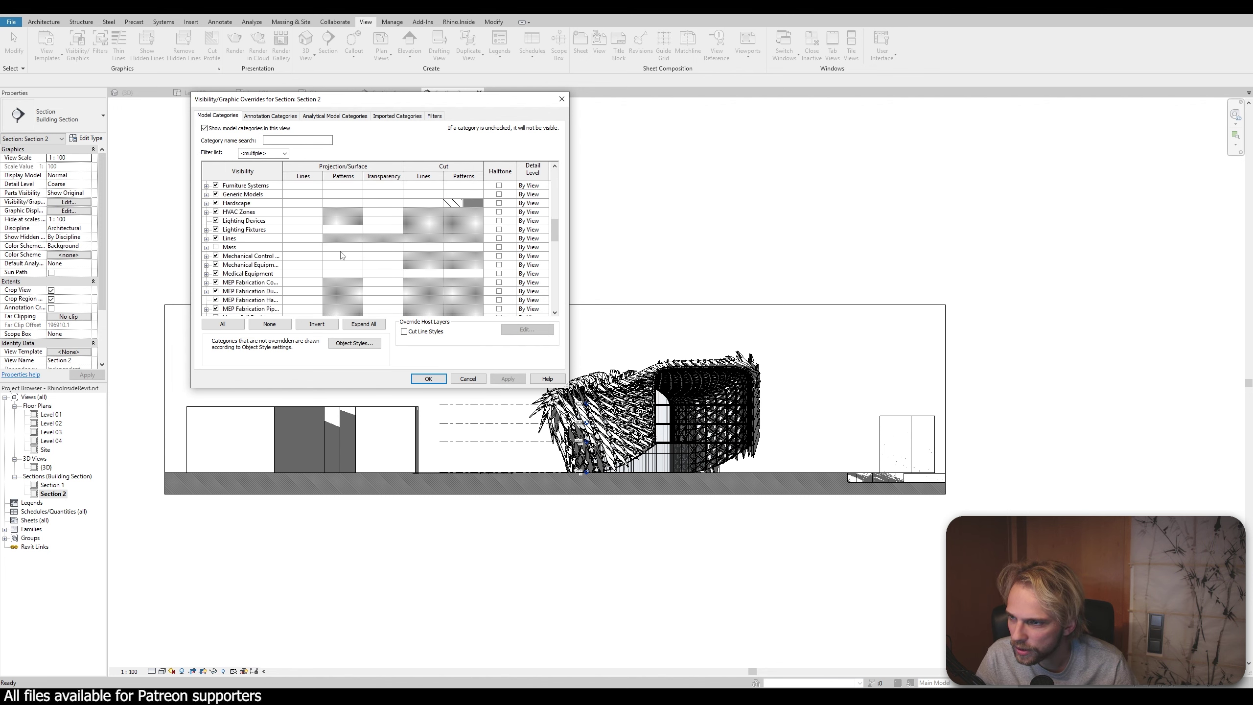
scroll(296, 220, "up", 1)
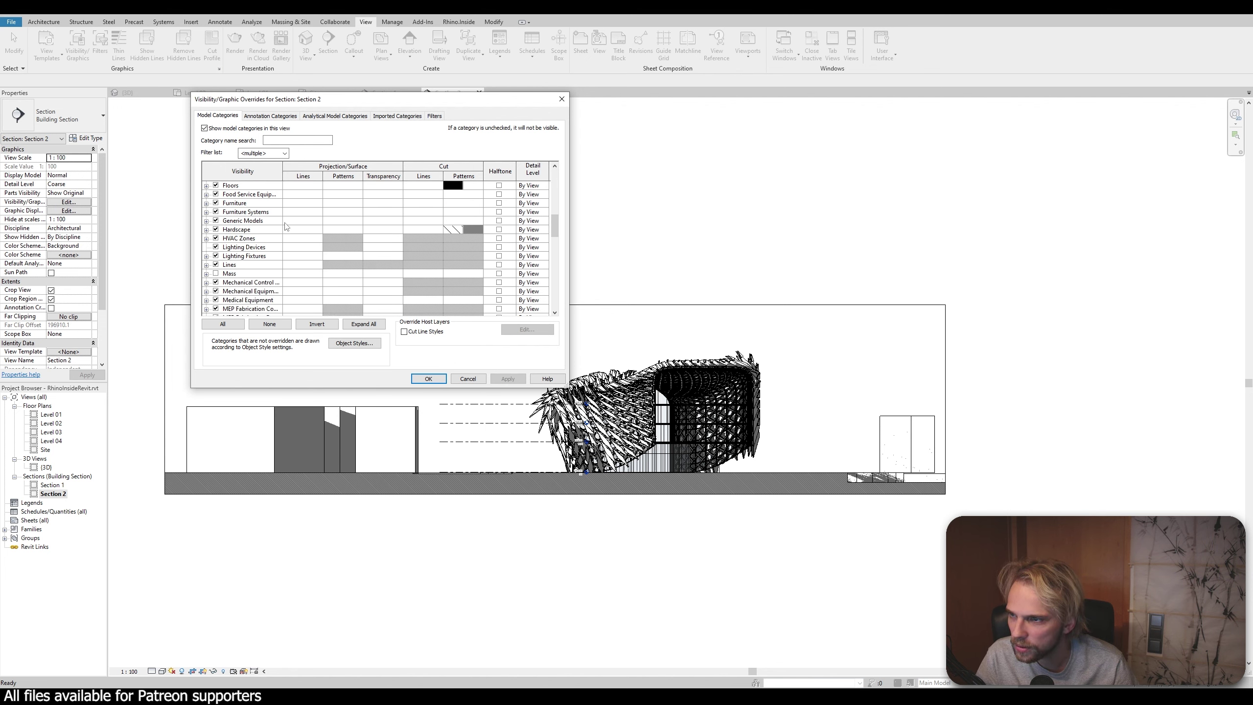
left_click(445, 225)
left_click(449, 221)
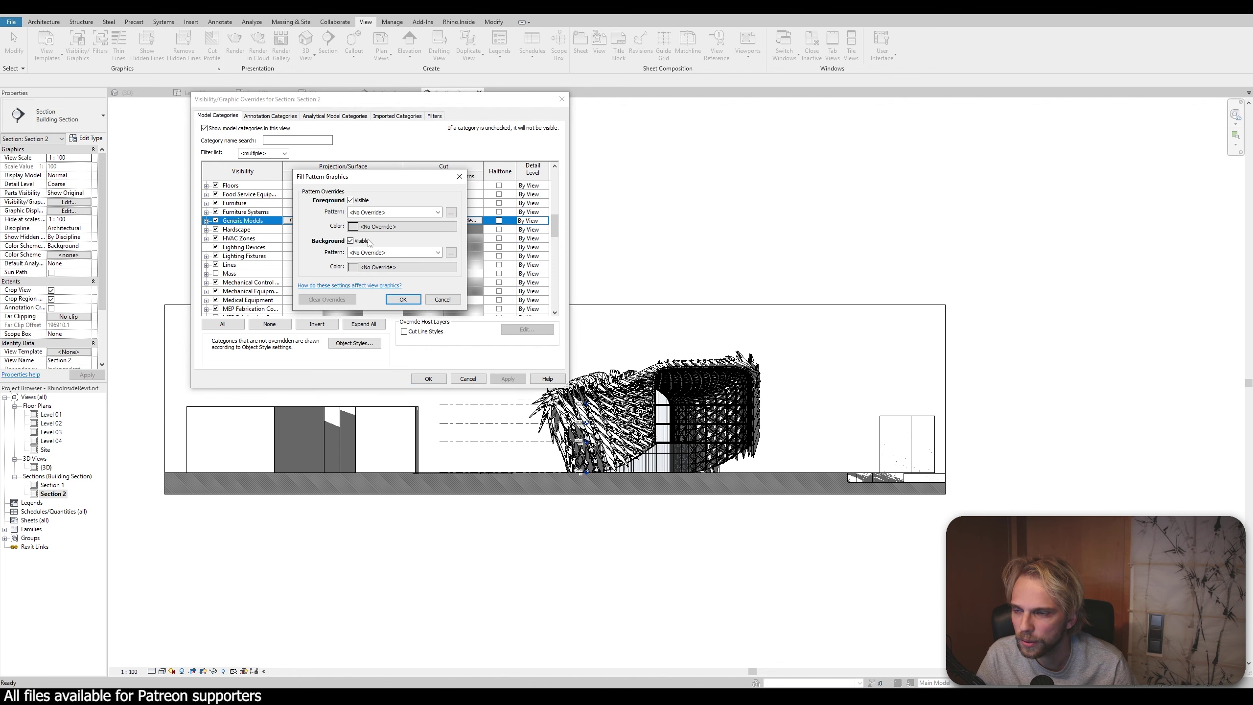
left_click(374, 212)
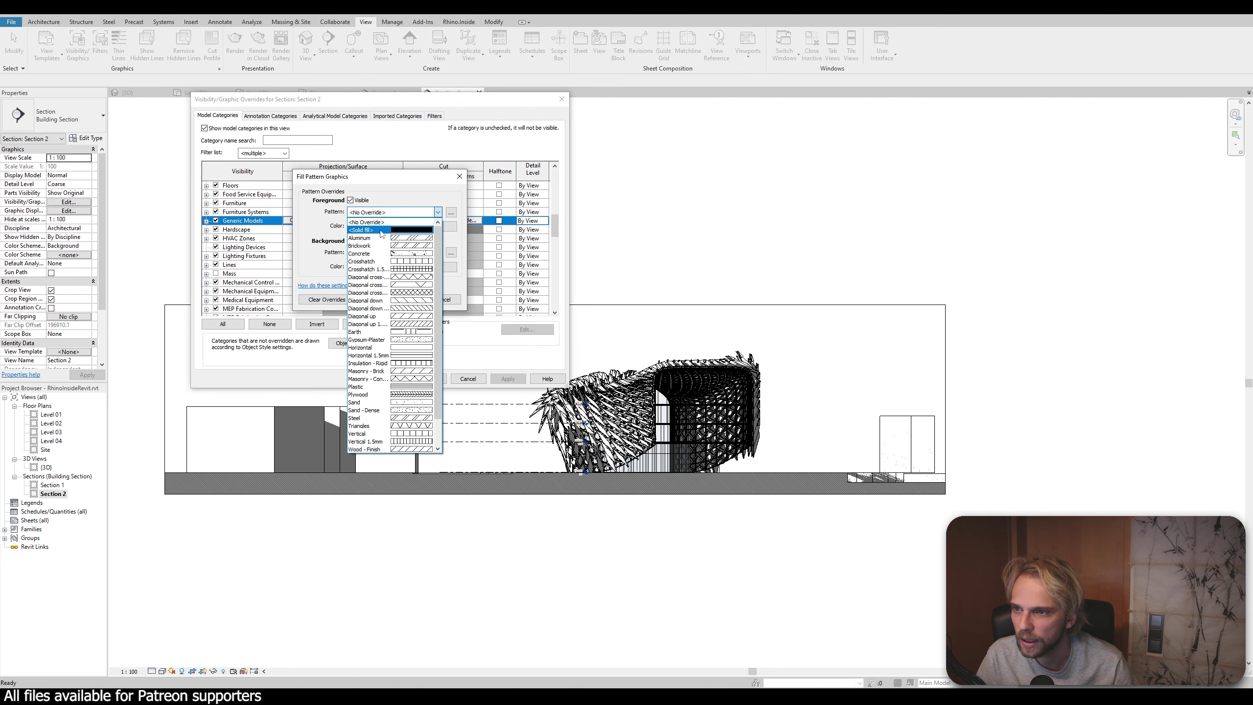
left_click(392, 230)
left_click(391, 226)
left_click(341, 226)
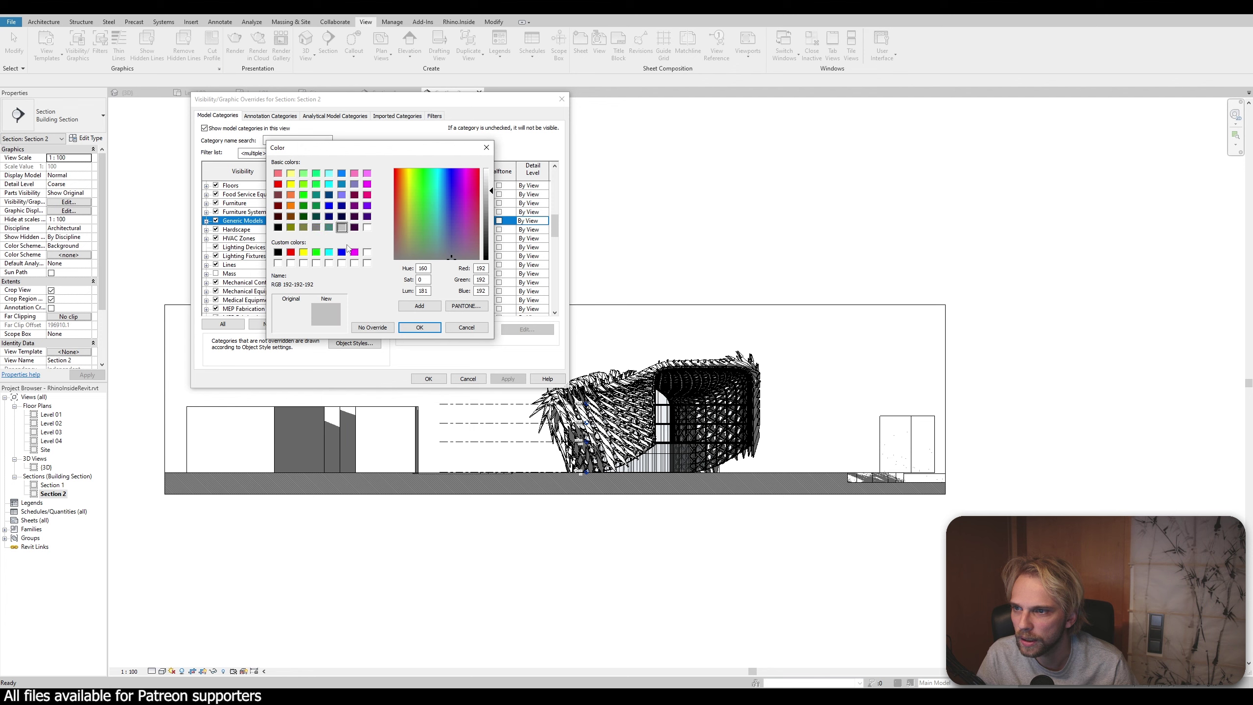
left_click(420, 327)
left_click(402, 299)
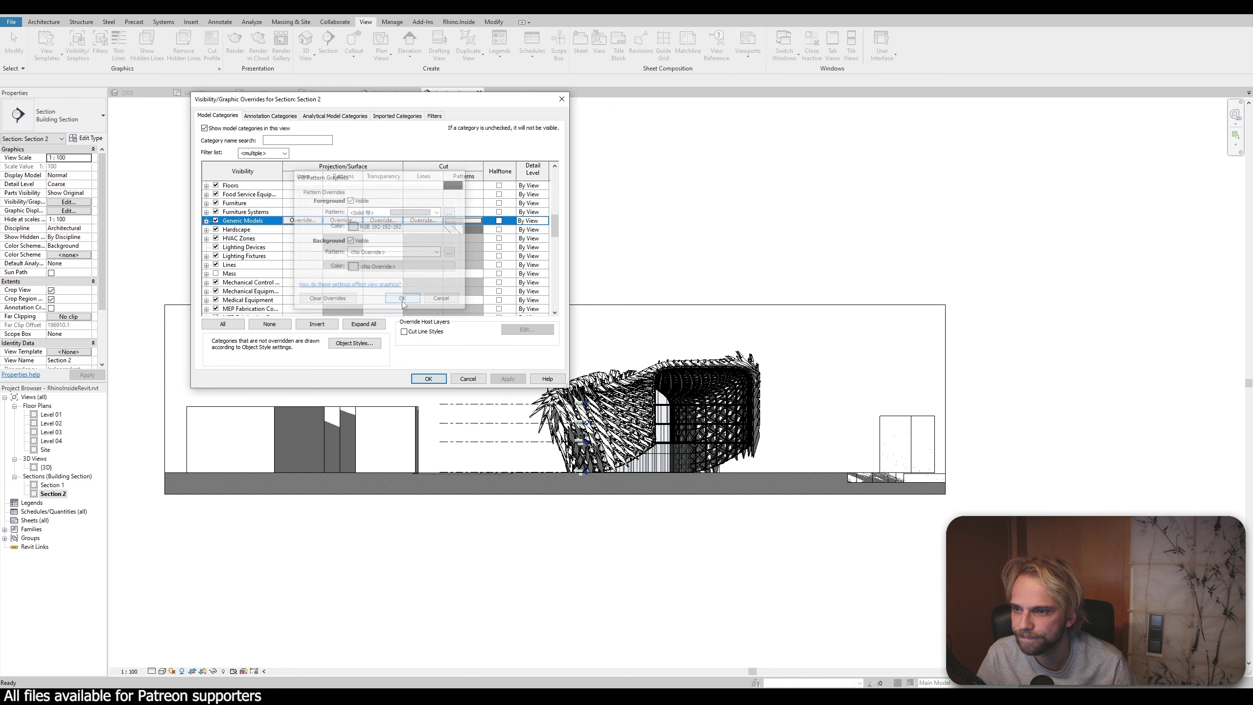
left_click(507, 378)
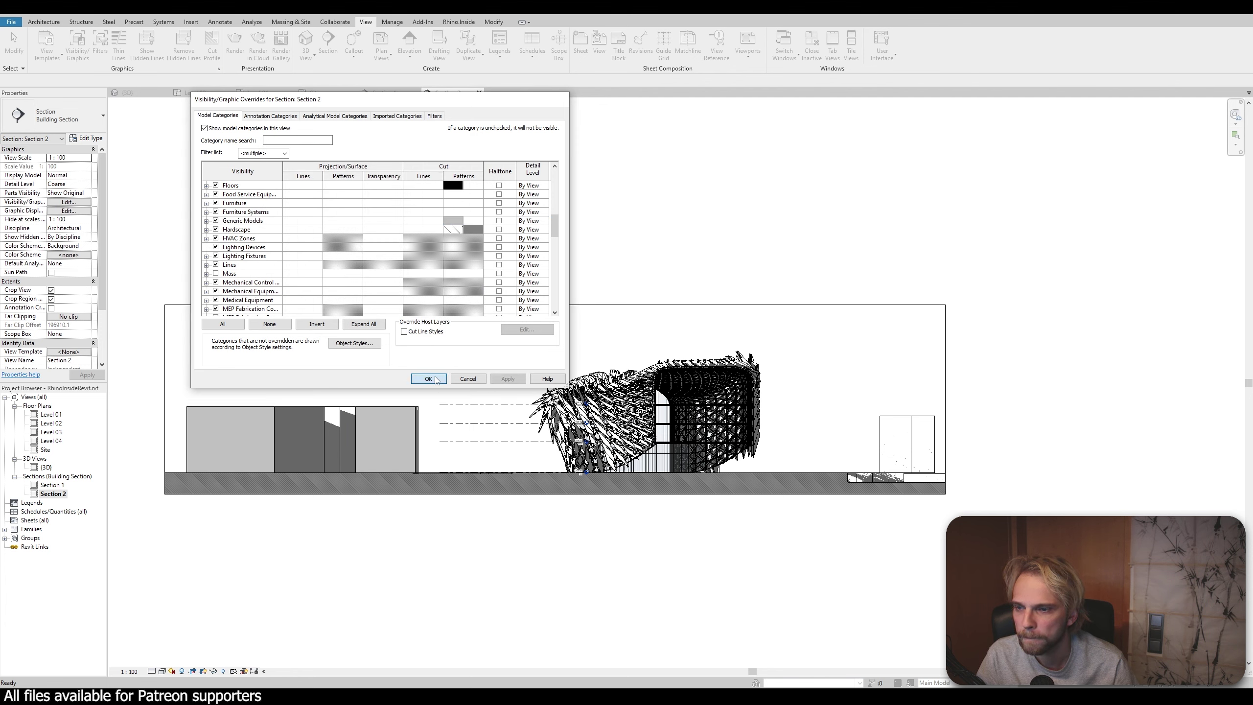
left_click(428, 379)
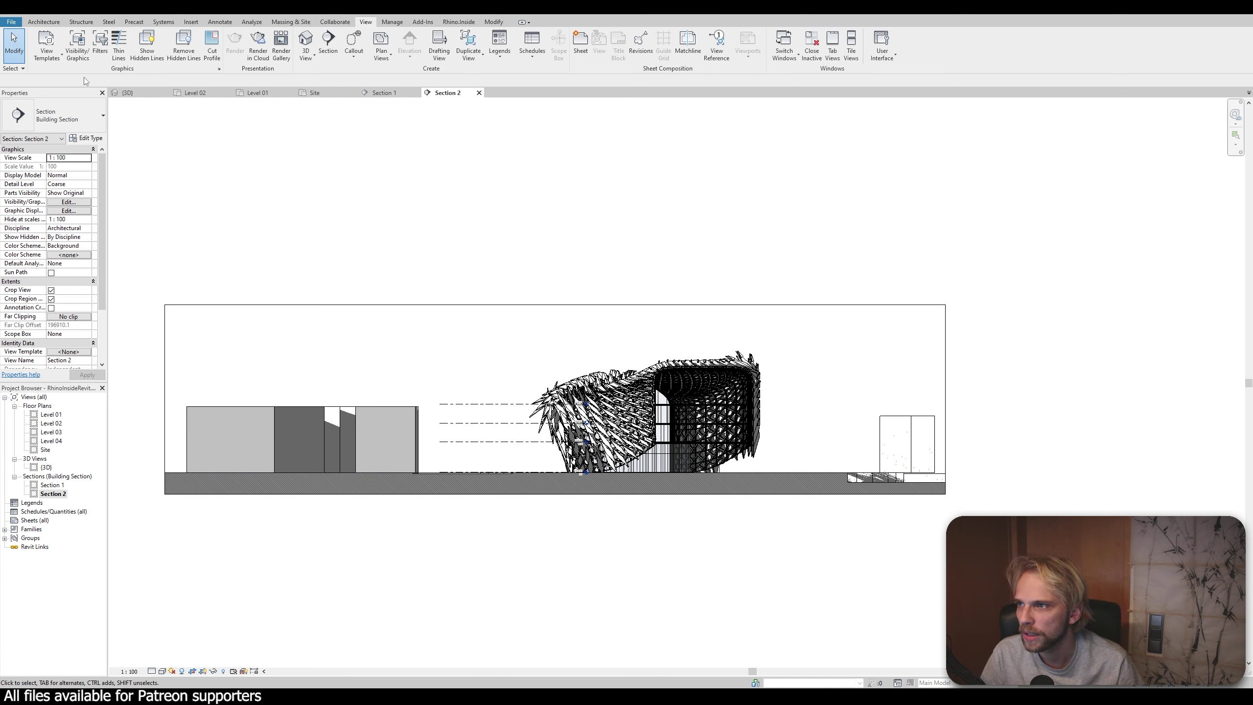
Change the Generic Models cut foreground pattern in Section 2 to Diagonal down in black
left_click(73, 49)
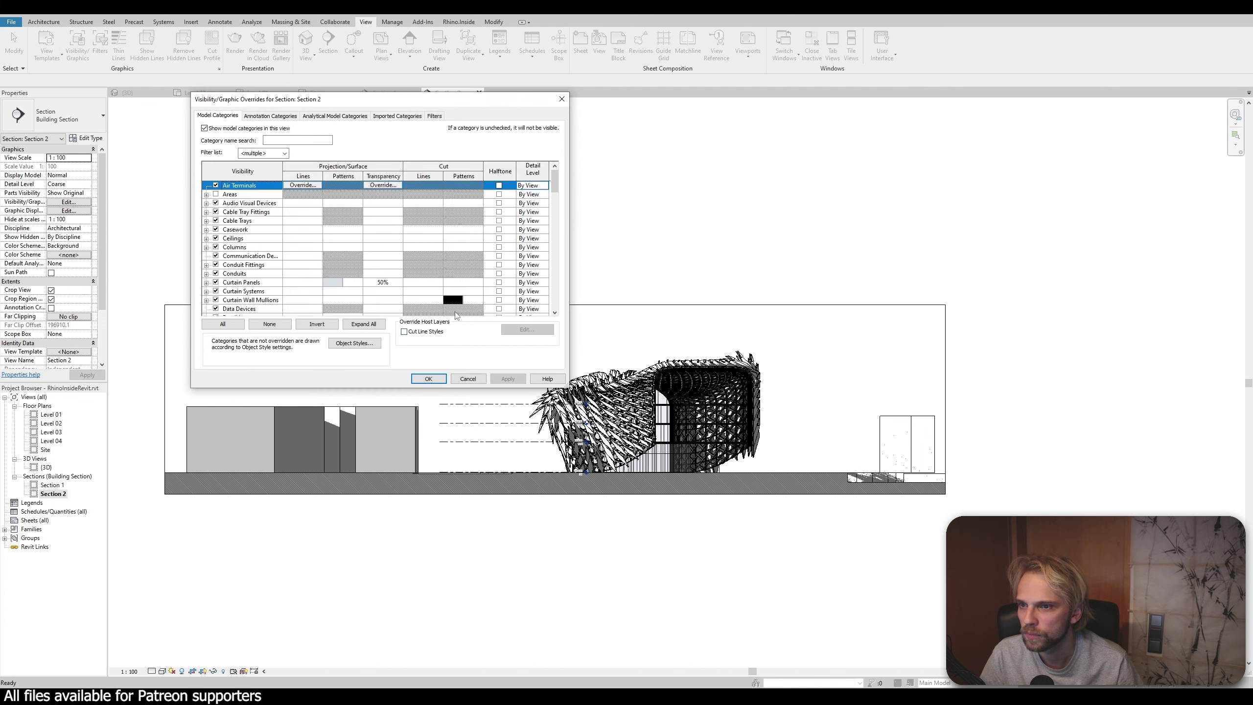
scroll(459, 300, "down", 8)
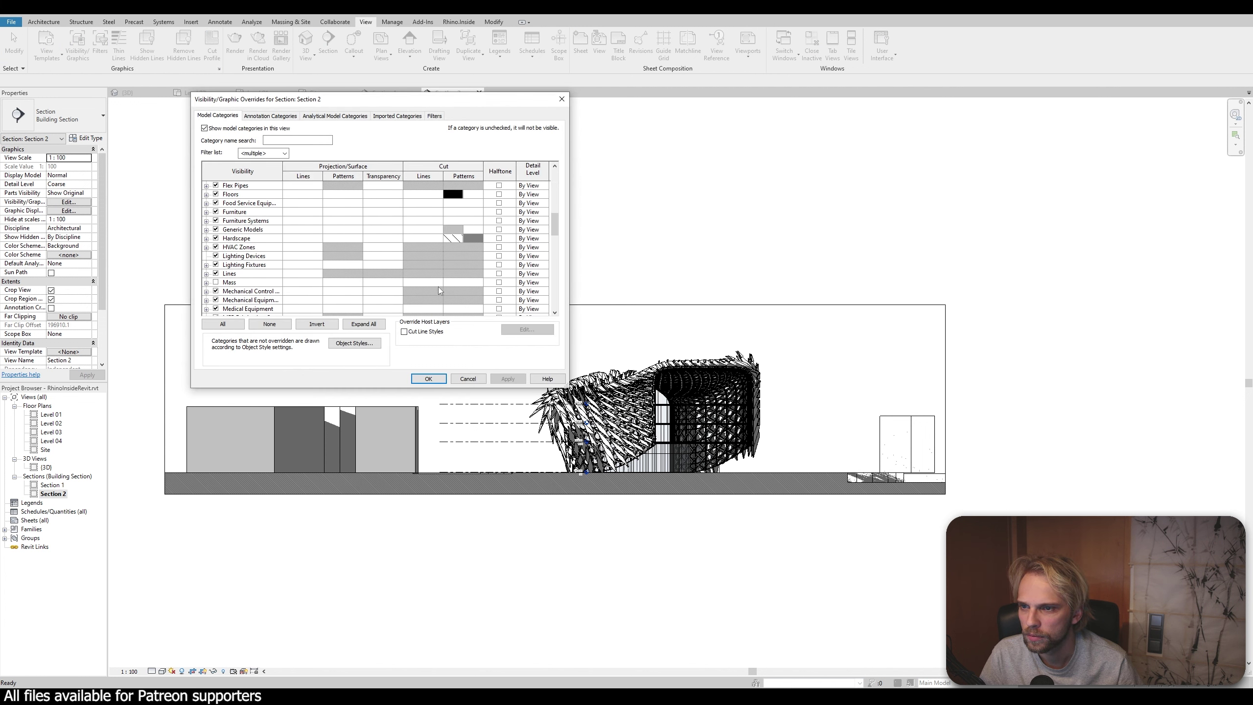
left_click(458, 266)
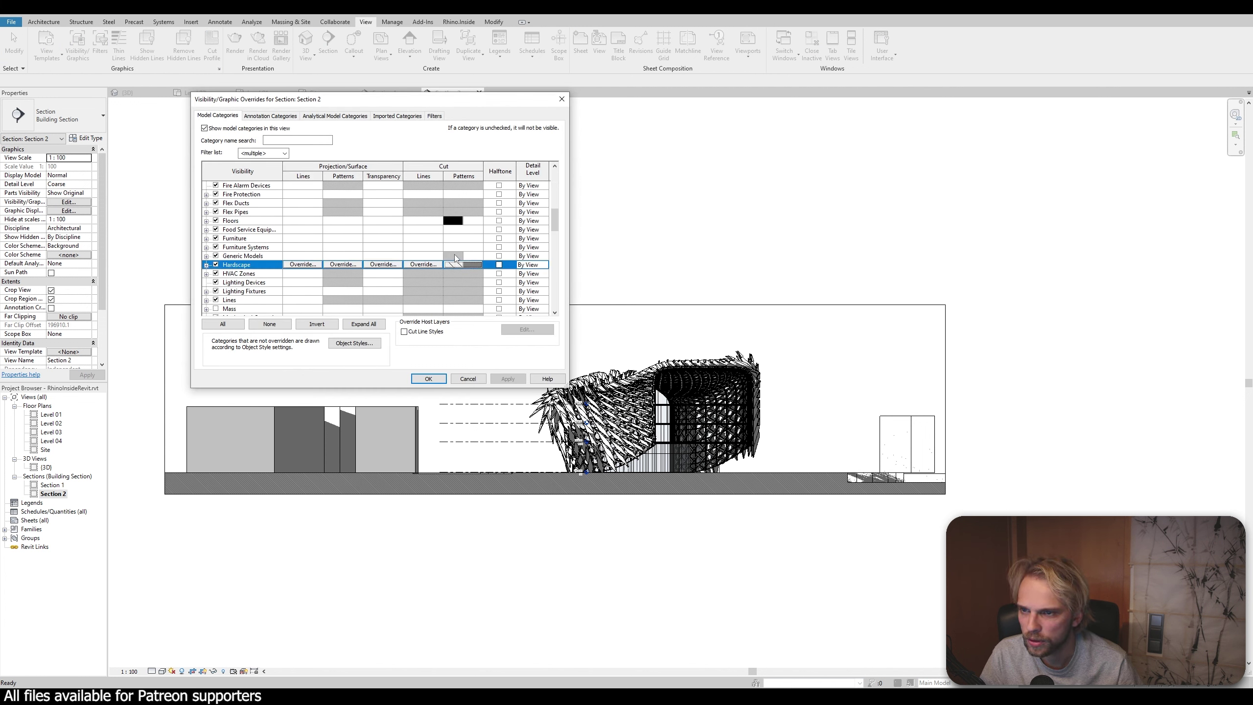
left_click(458, 256)
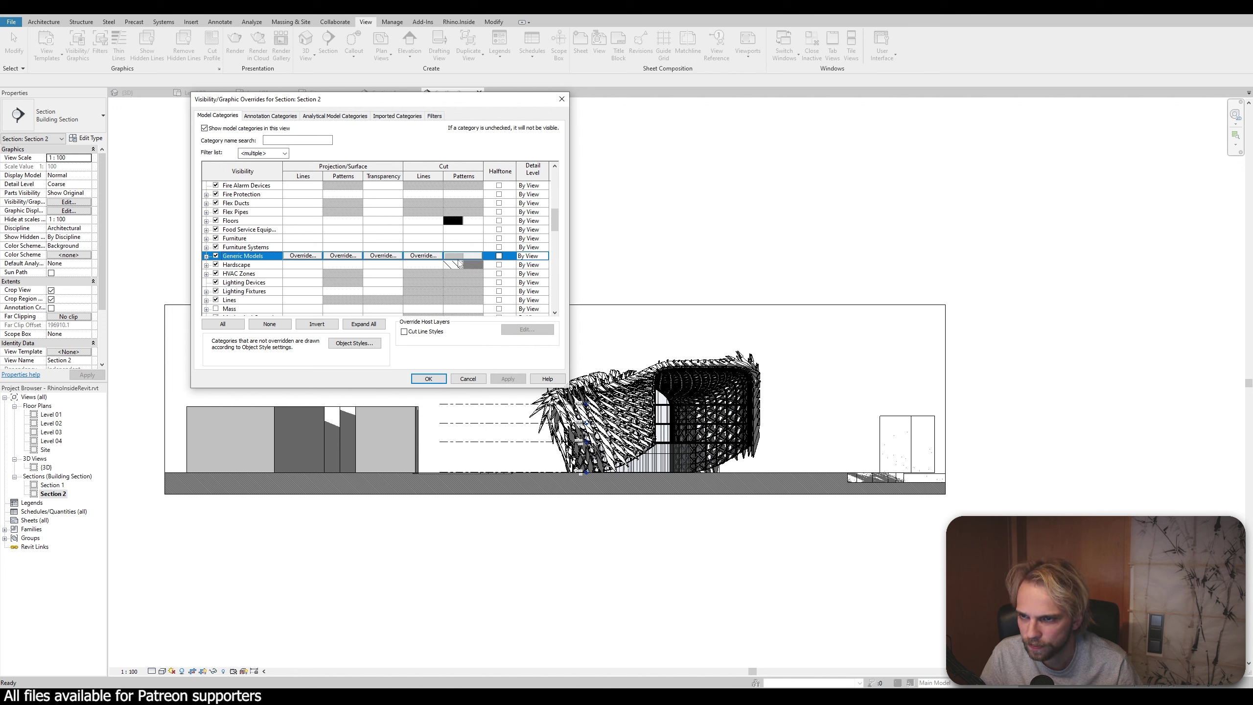
left_click(458, 257)
left_click(385, 213)
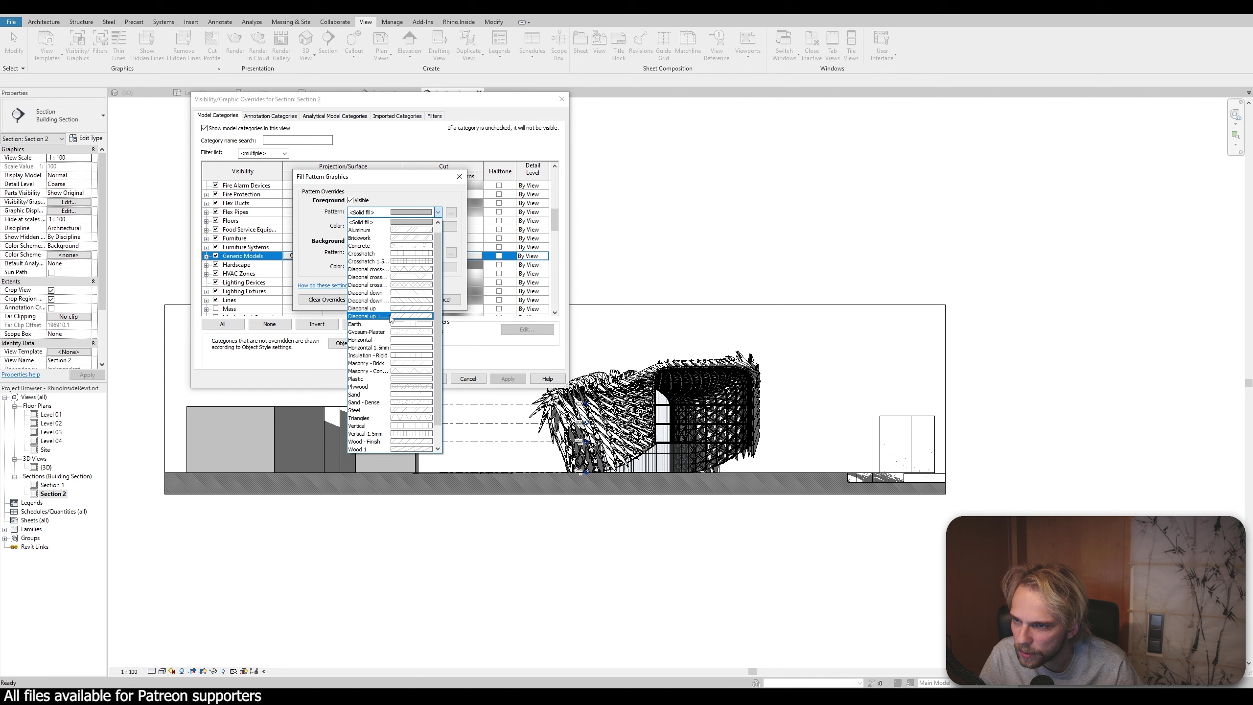
left_click(375, 293)
left_click(386, 227)
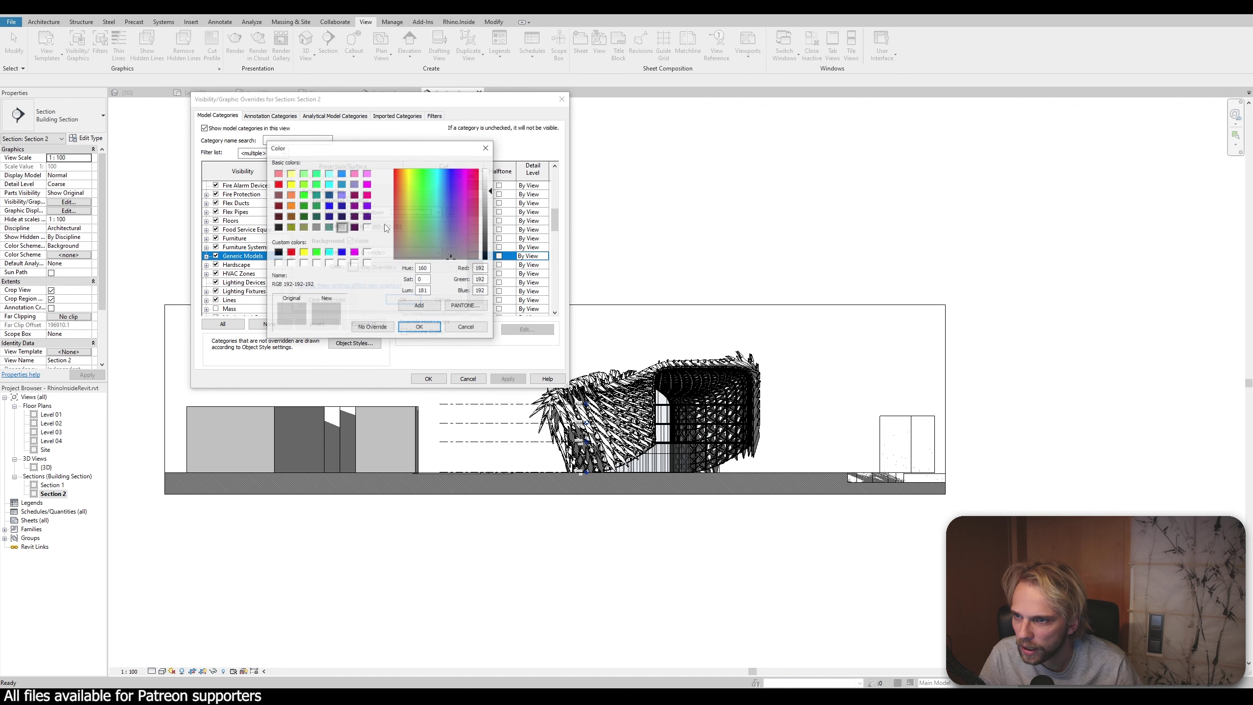
left_click(278, 252)
left_click(419, 326)
Give the Generic Models cut pattern a solid background fill in grey RGB 128-128-128 and apply the overrides to Section 2
left_click(400, 252)
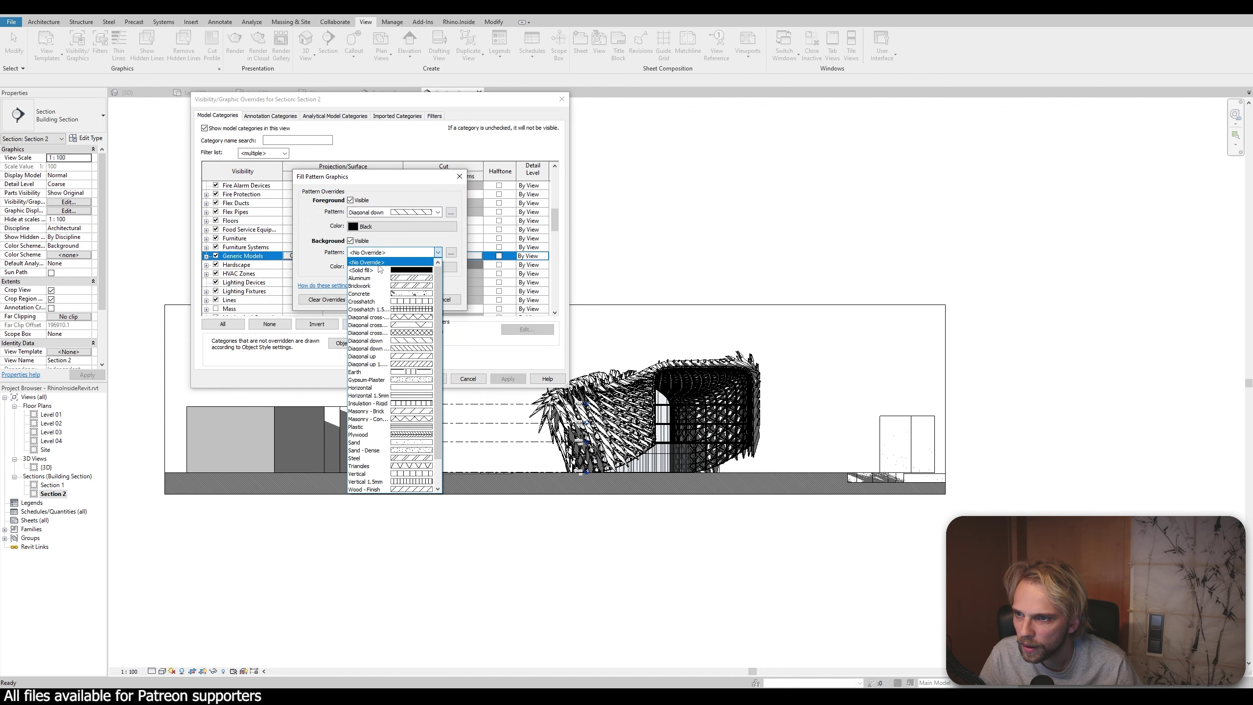
left_click(380, 270)
left_click(401, 267)
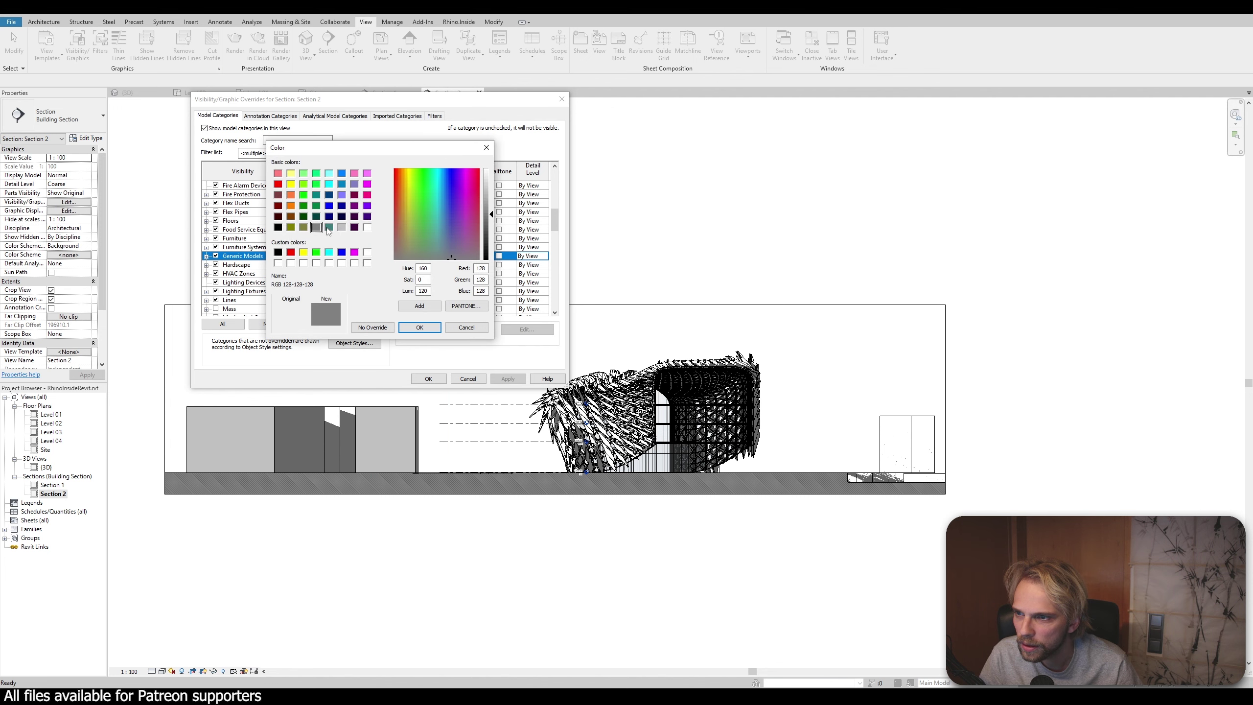
left_click(341, 228)
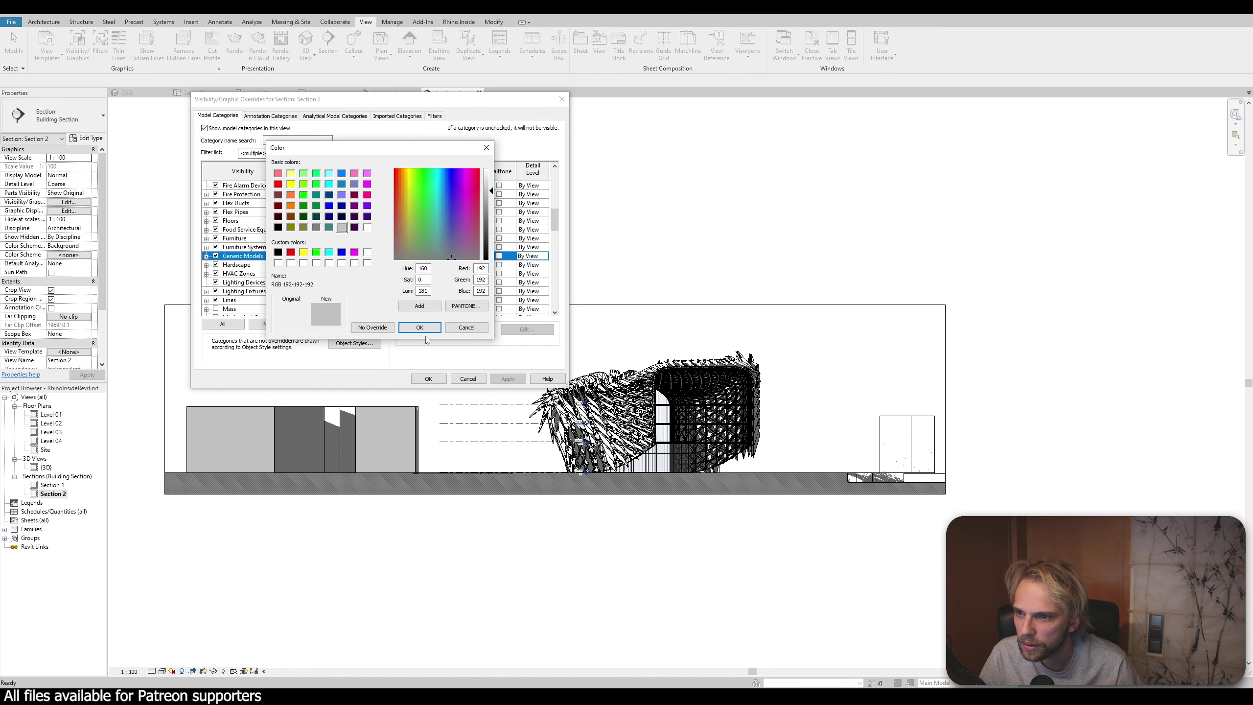
left_click(316, 227)
left_click(427, 329)
left_click(403, 300)
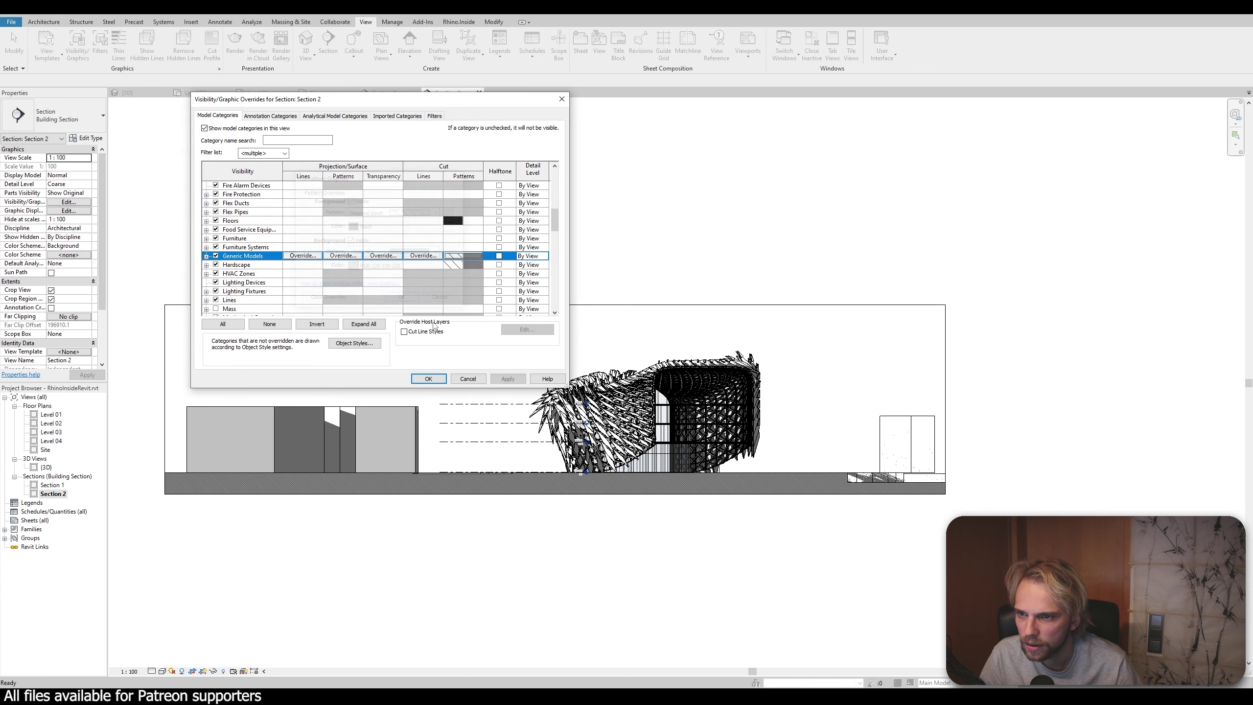
left_click(507, 378)
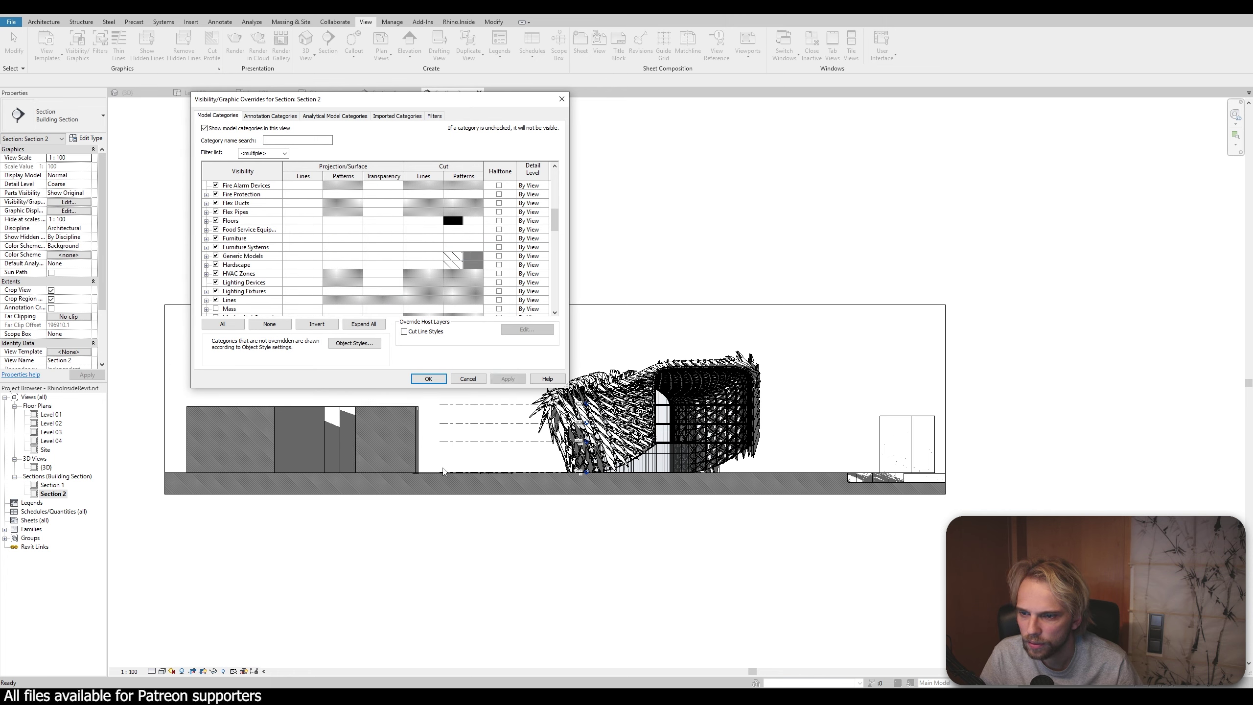
left_click(428, 378)
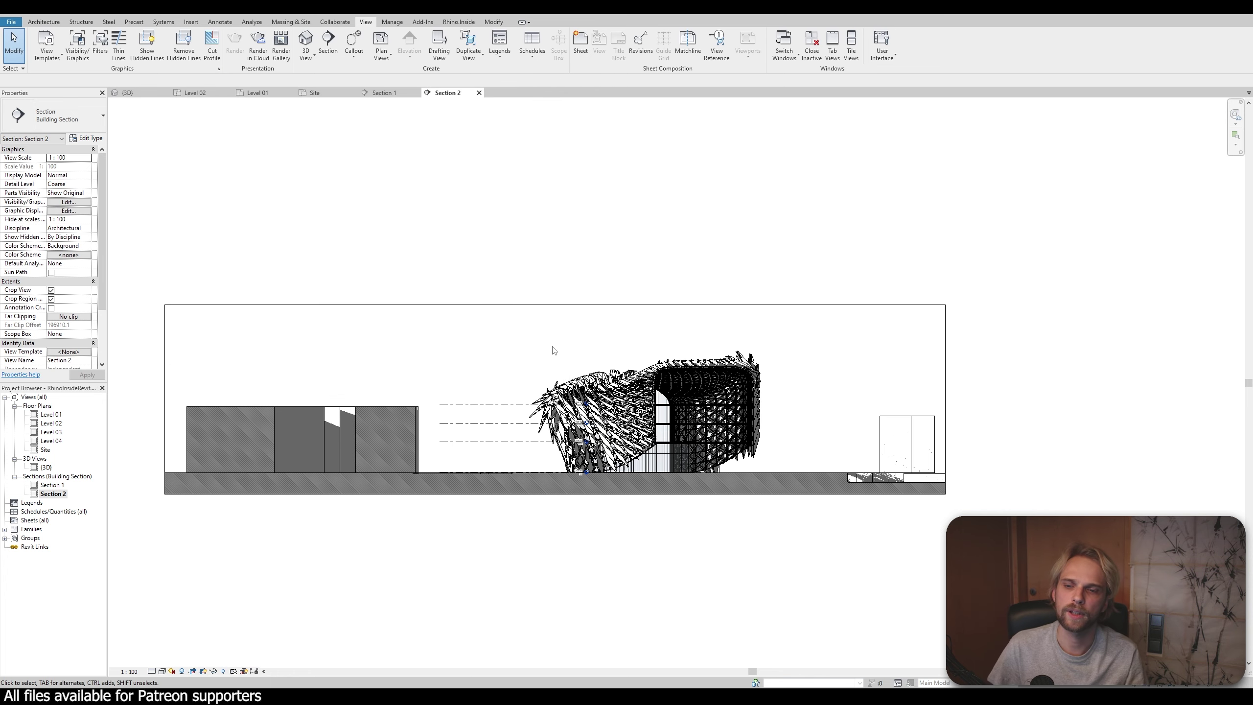
Open the {3D} view and set its visual style to Hidden Line, framing the facade in perspective
scroll(590, 499, "up", 3)
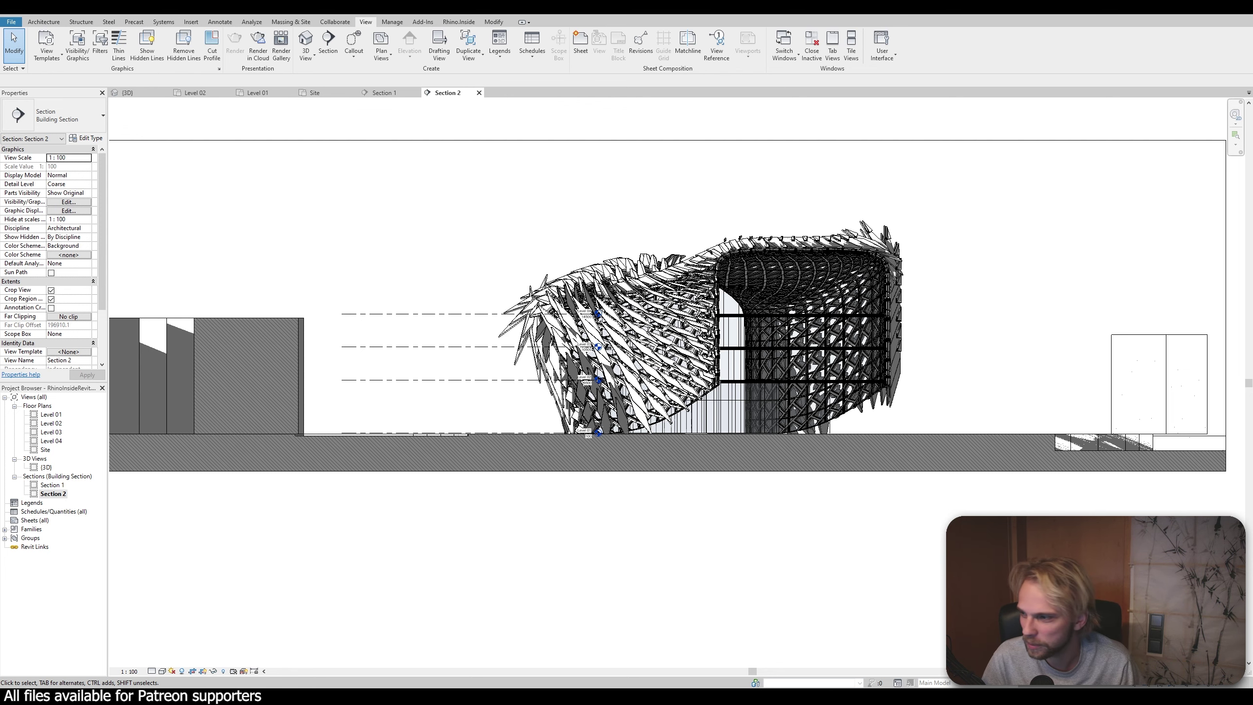
double_click(47, 467)
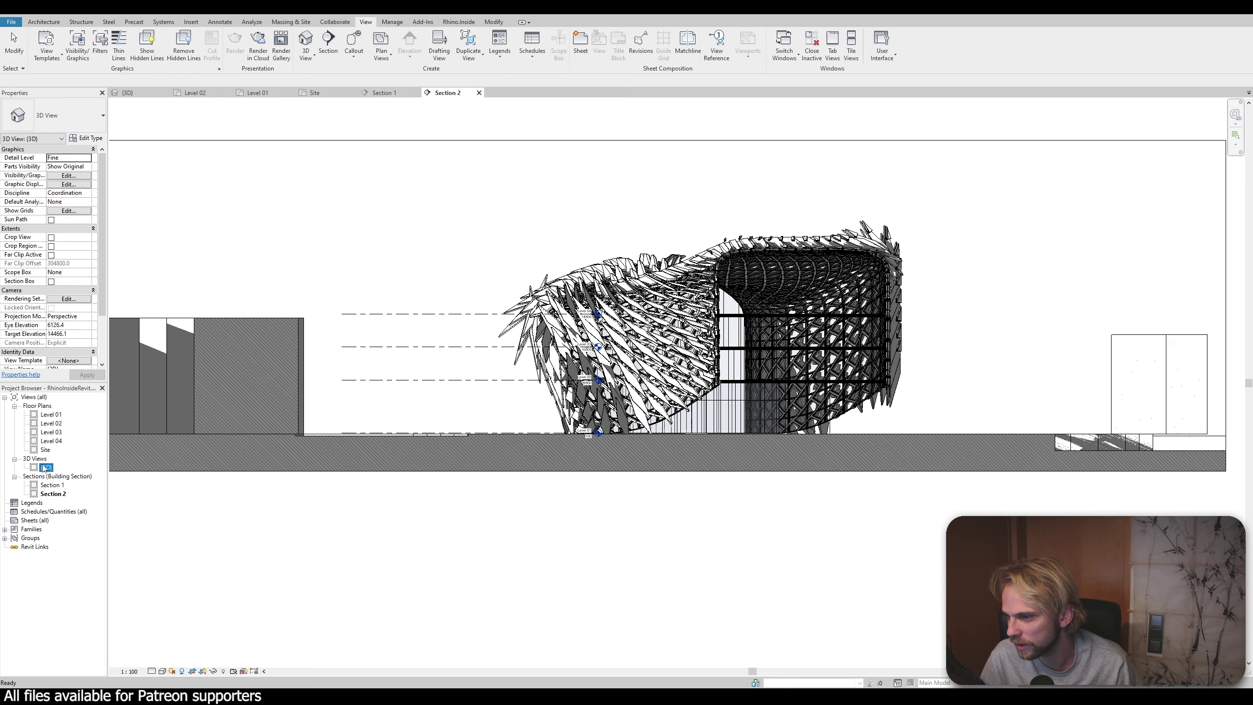
scroll(780, 428, "down", 5)
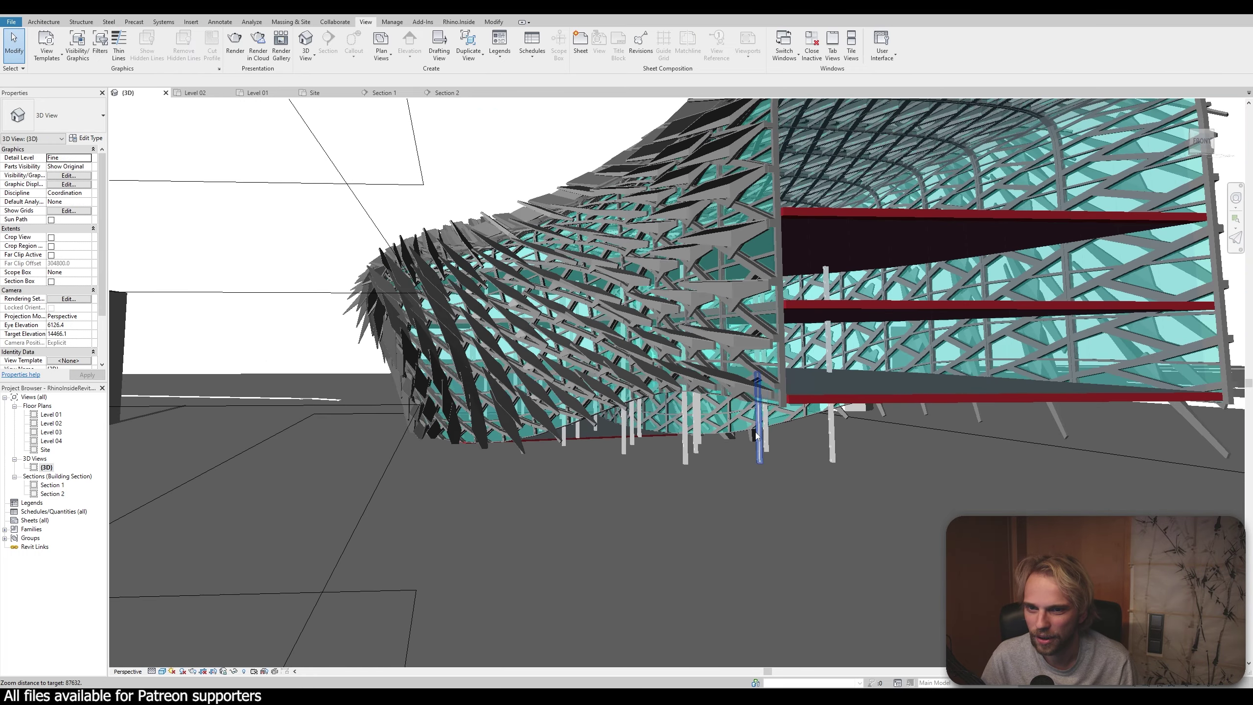
left_click(162, 671)
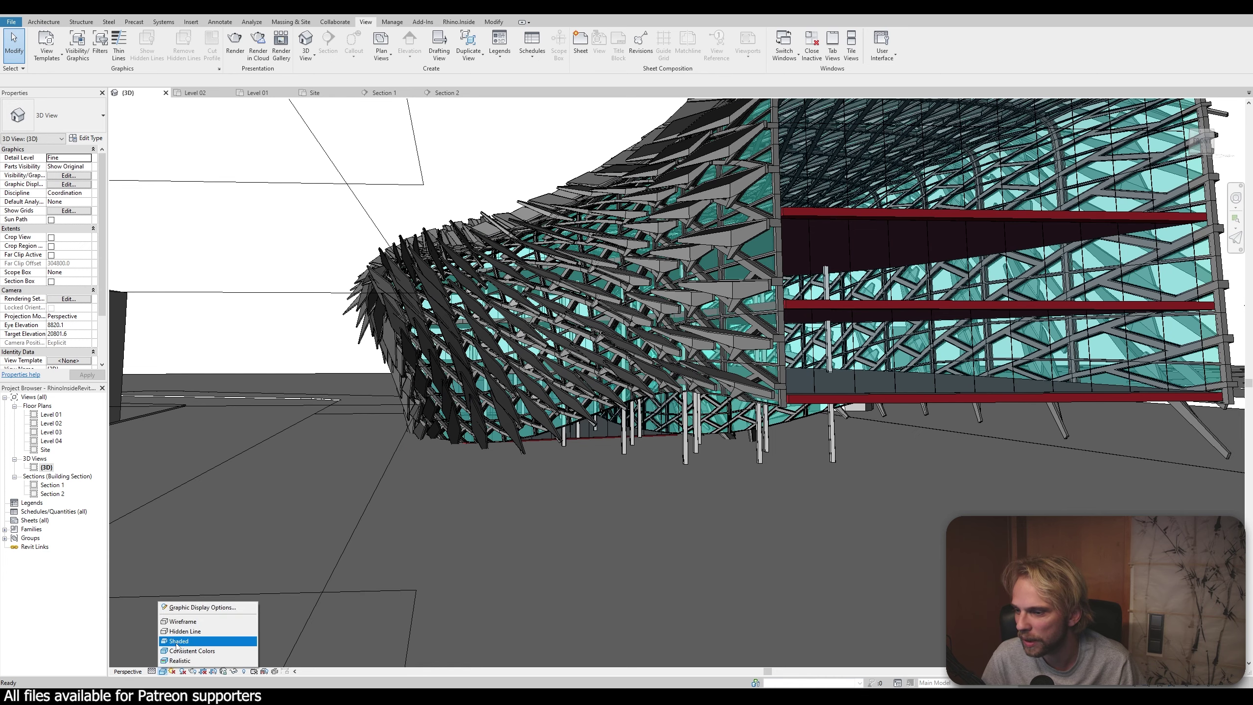
left_click(201, 632)
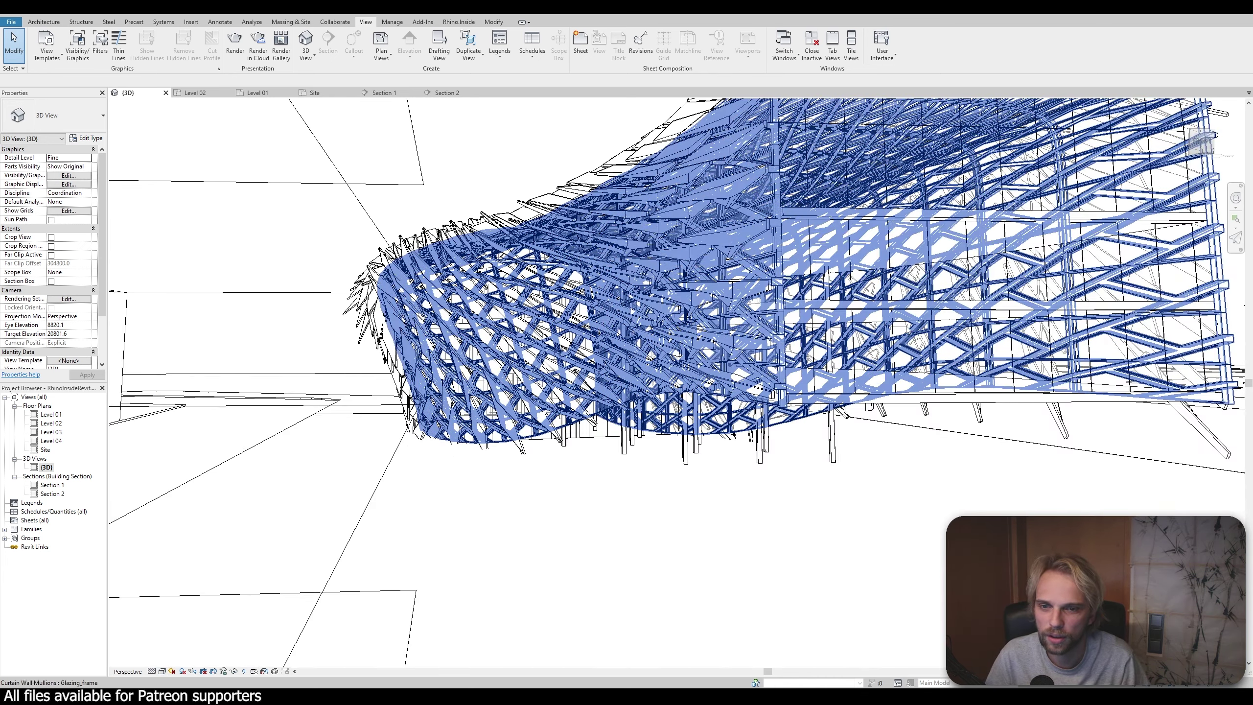
middle_click_drag(661, 306, 527, 405)
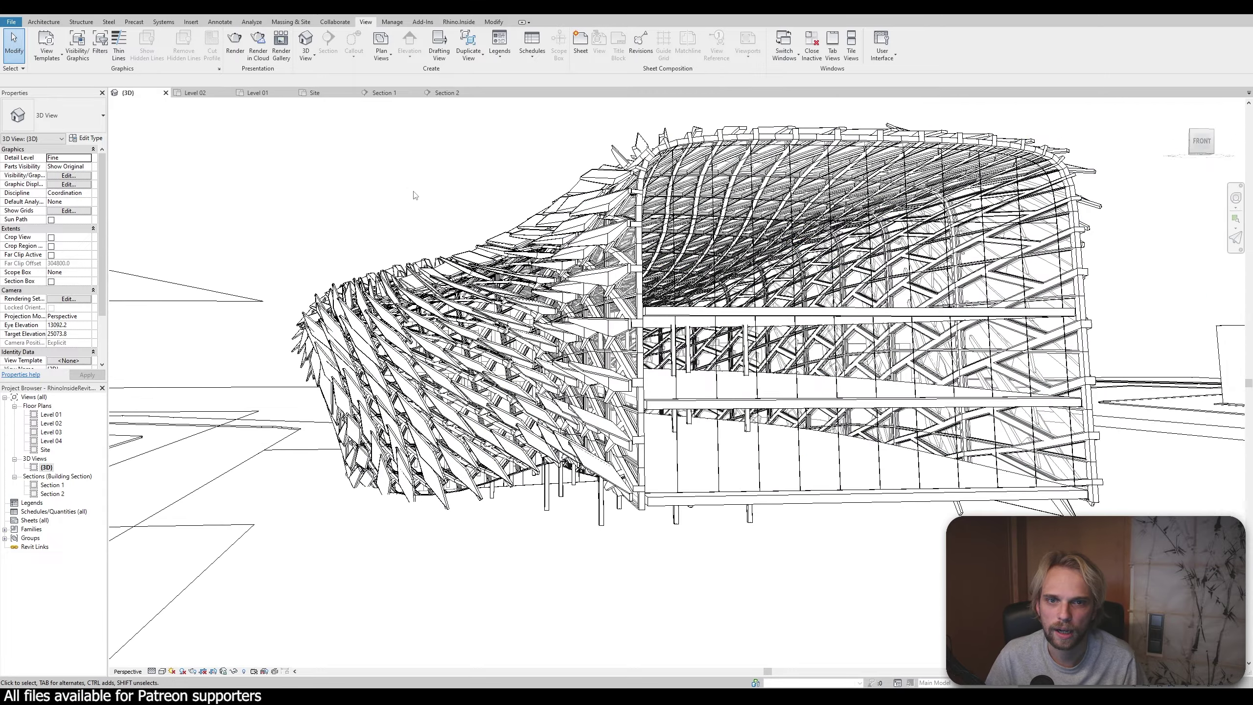
Set the {3D} view's projection mode to Orthographic and apply the change
middle_click_drag(414, 196, 481, 208)
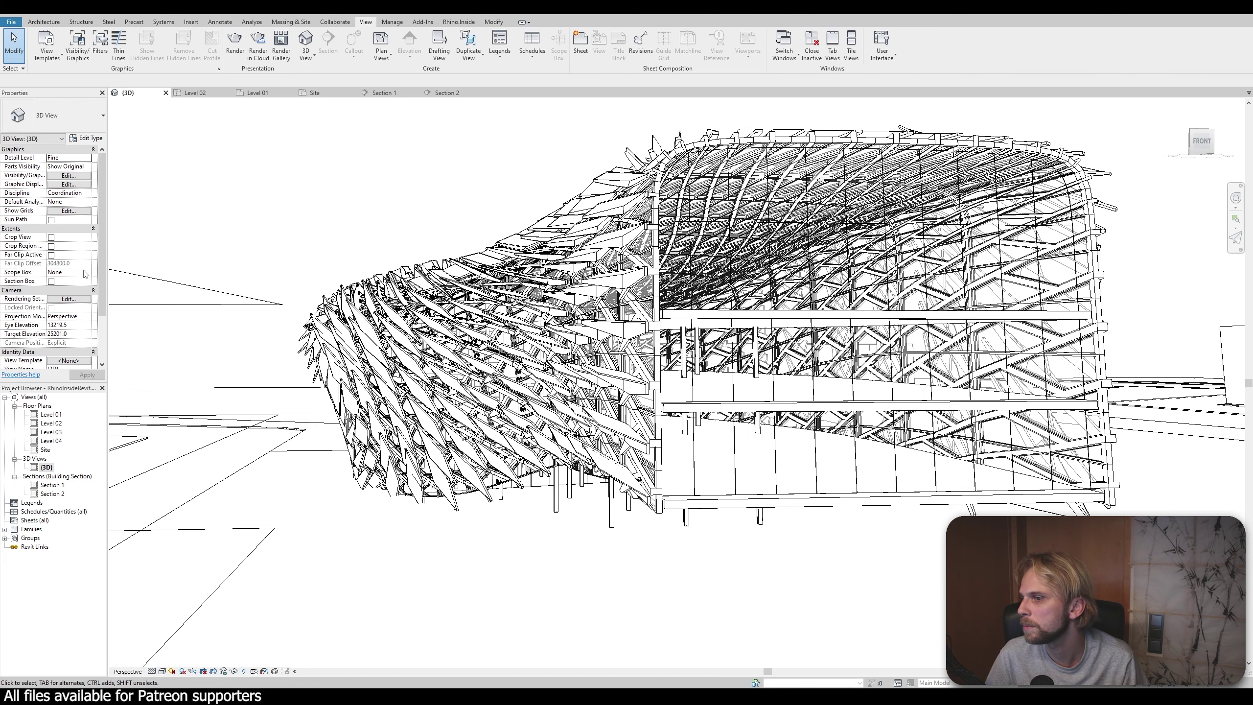
left_click(74, 315)
left_click(89, 315)
left_click(84, 328)
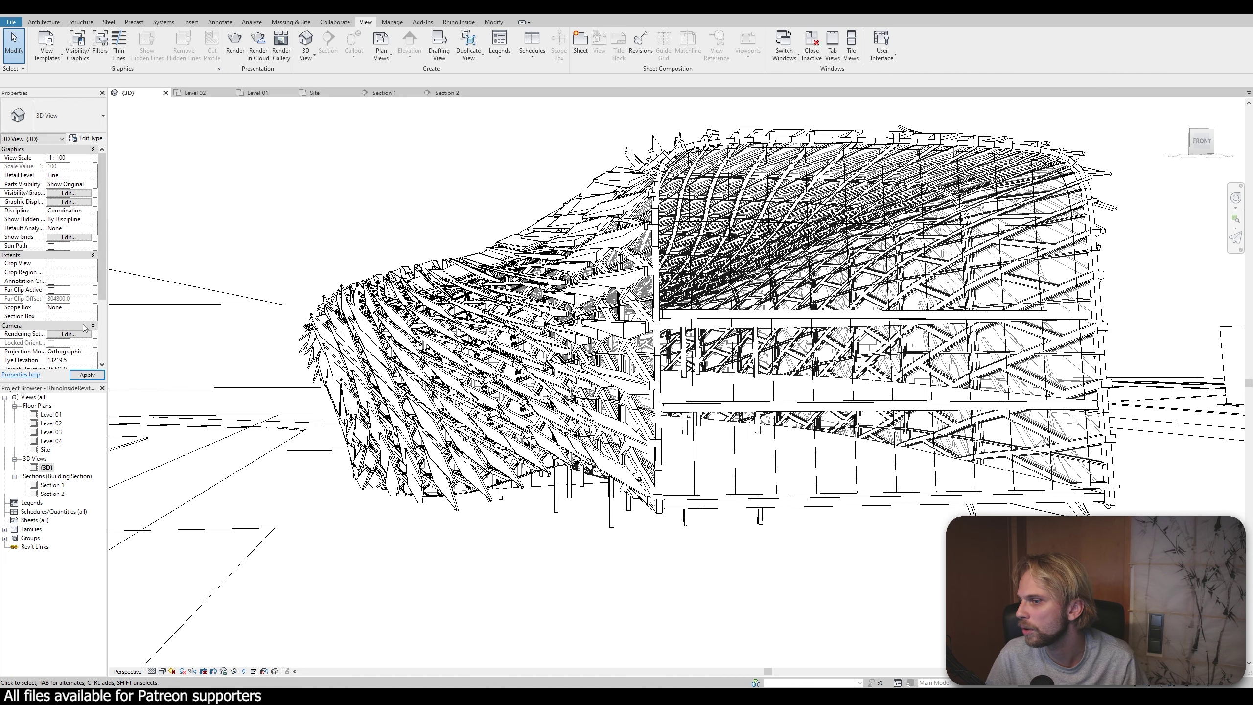
left_click(87, 376)
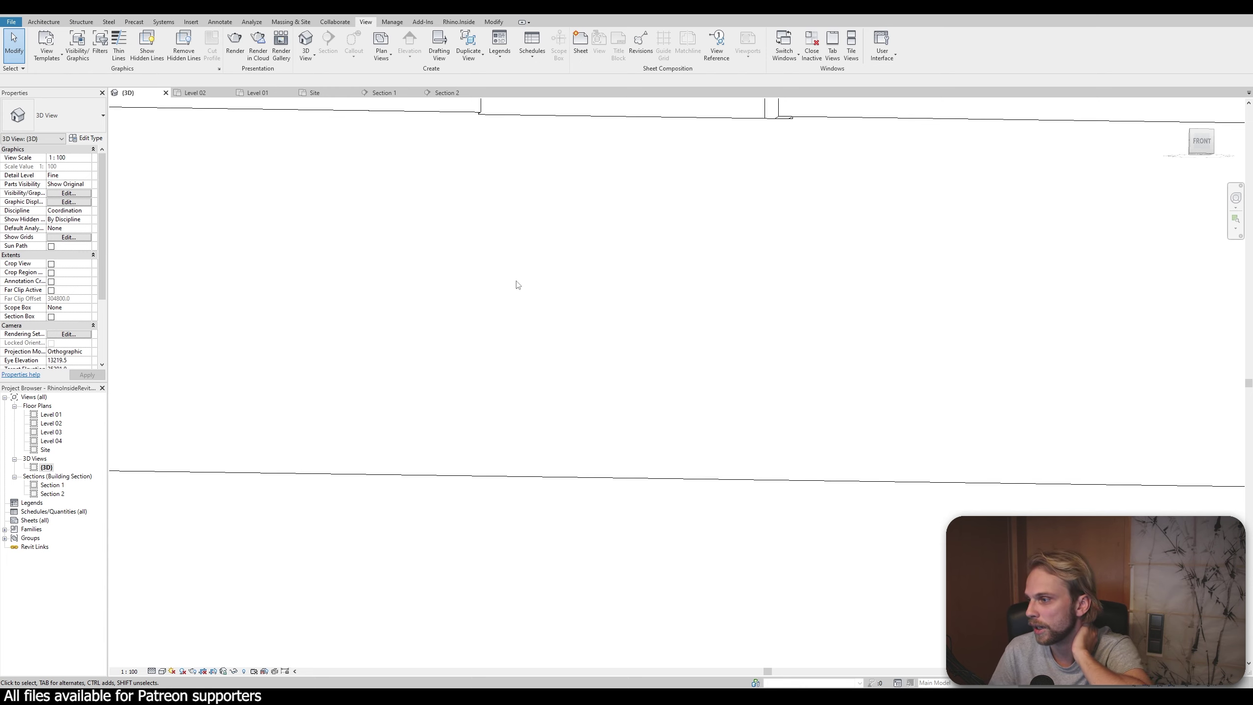
Reframe the orthographic 3D view on the facade building, seen from above the front of the site
scroll(716, 228, "down", 4)
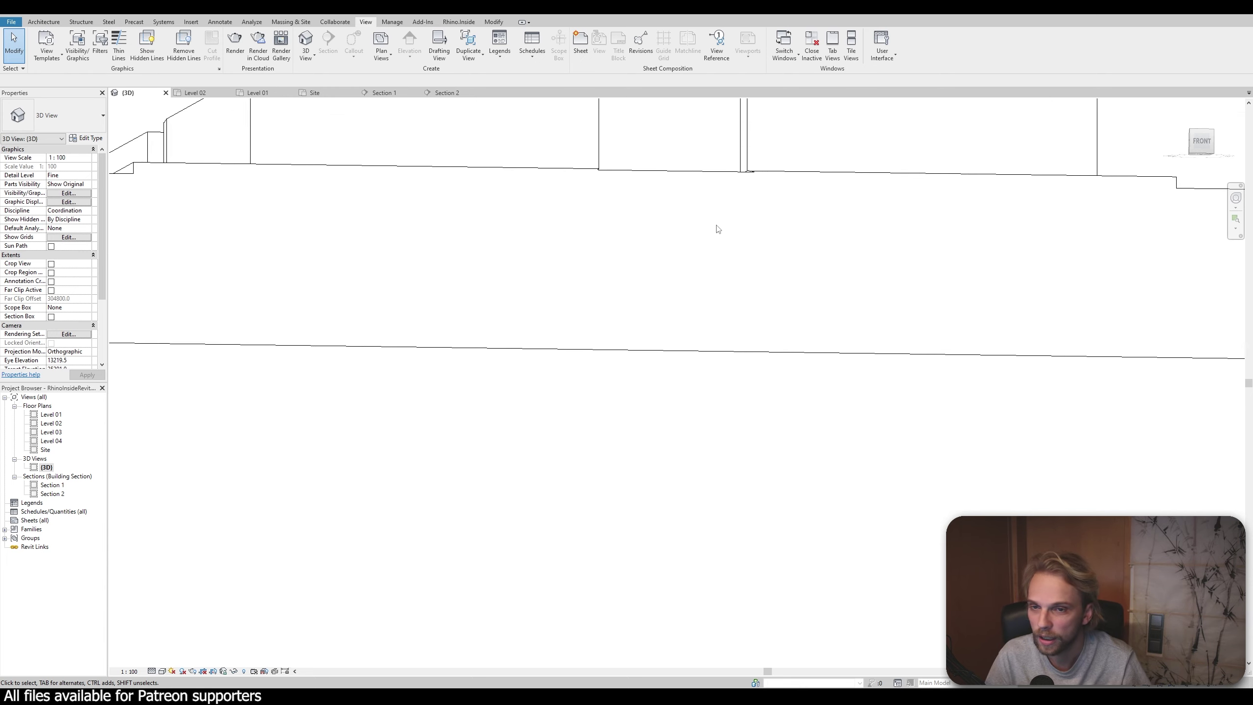
middle_click_drag(730, 230, 743, 239)
middle_click_drag(710, 461, 708, 512)
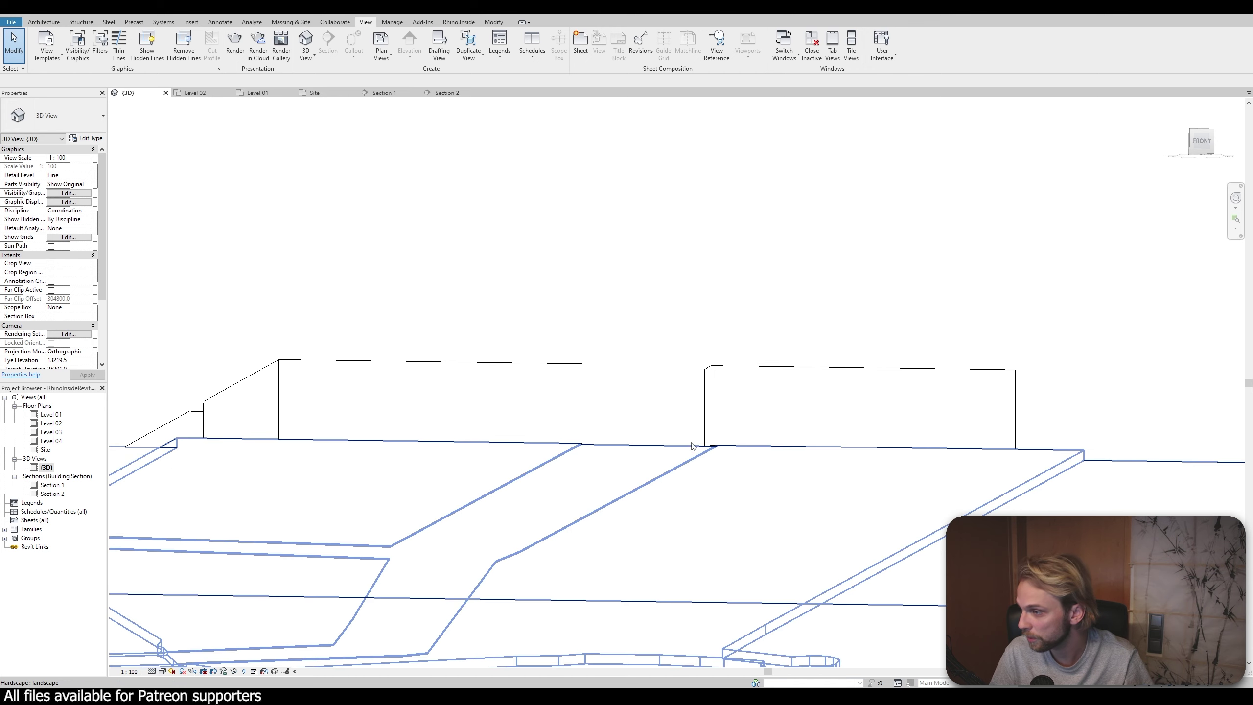
scroll(690, 436, "down", 5)
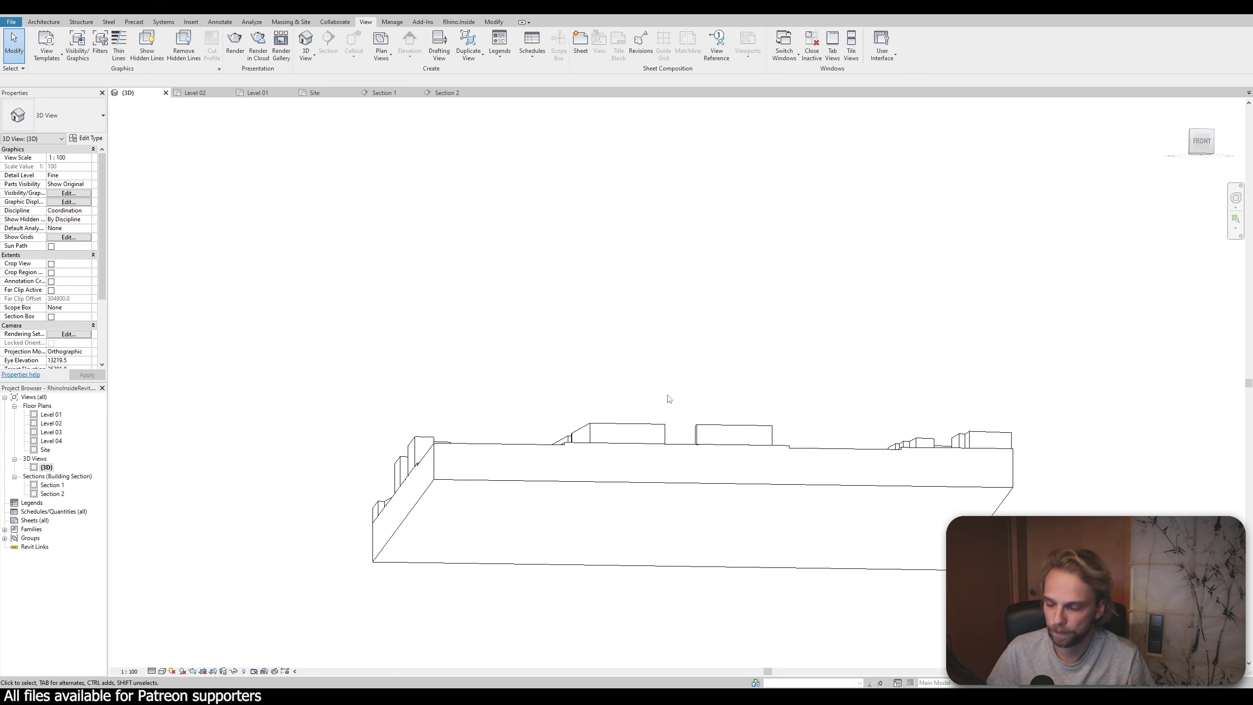
middle_click_drag(669, 391, 679, 474, "shift")
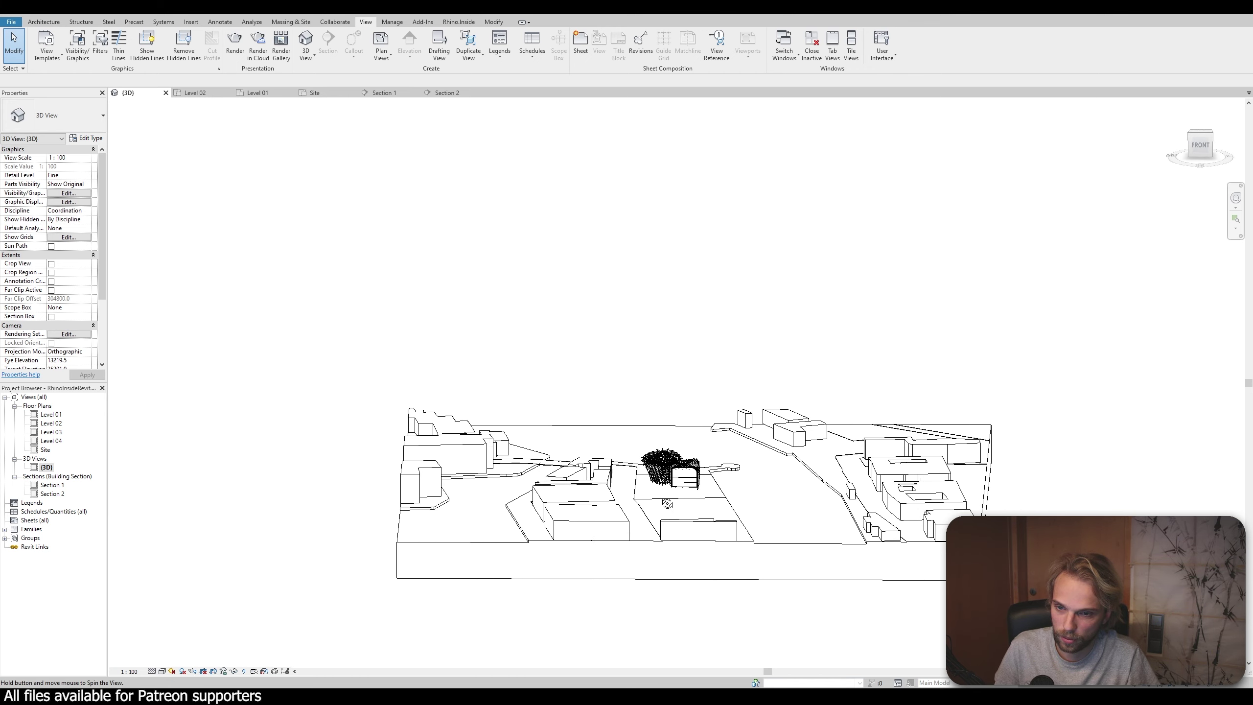
scroll(680, 474, "up", 2)
scroll(679, 475, "up", 6)
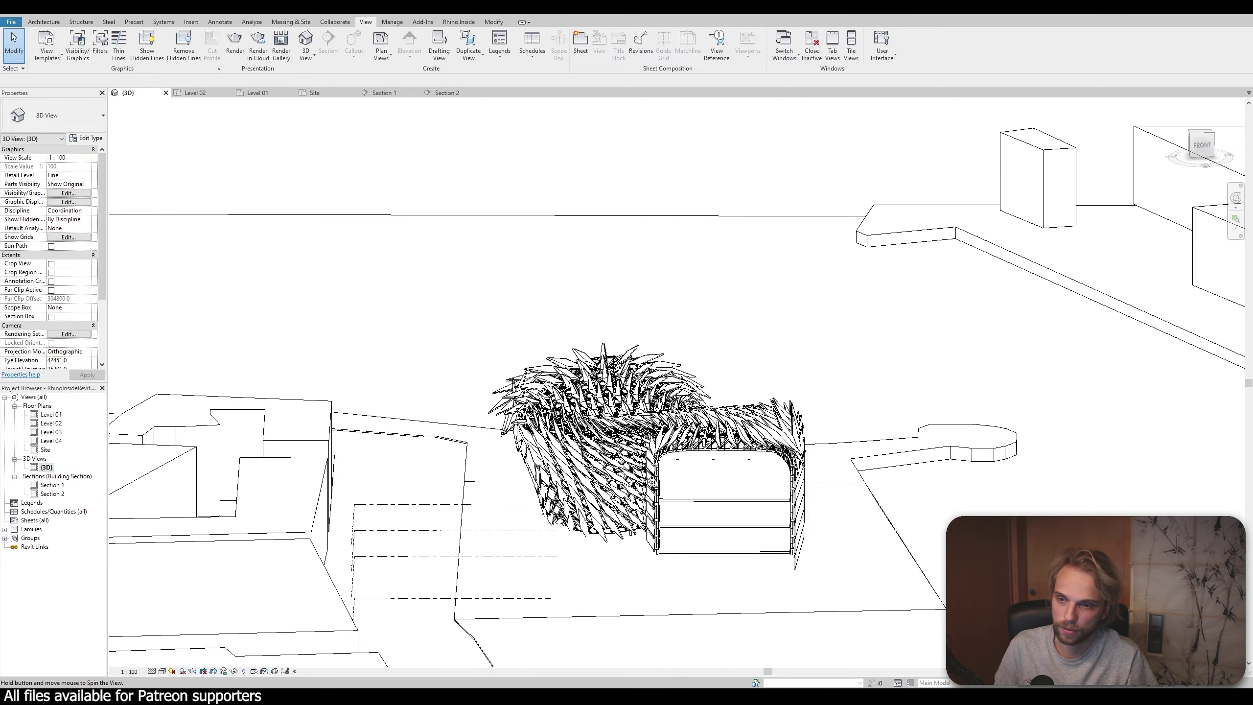
Turn on shadows in the orthographic 3D view and show the facade building from a raised three-quarter angle
middle_click_drag(703, 474, 708, 495, "shift")
scroll(679, 485, "up", 2)
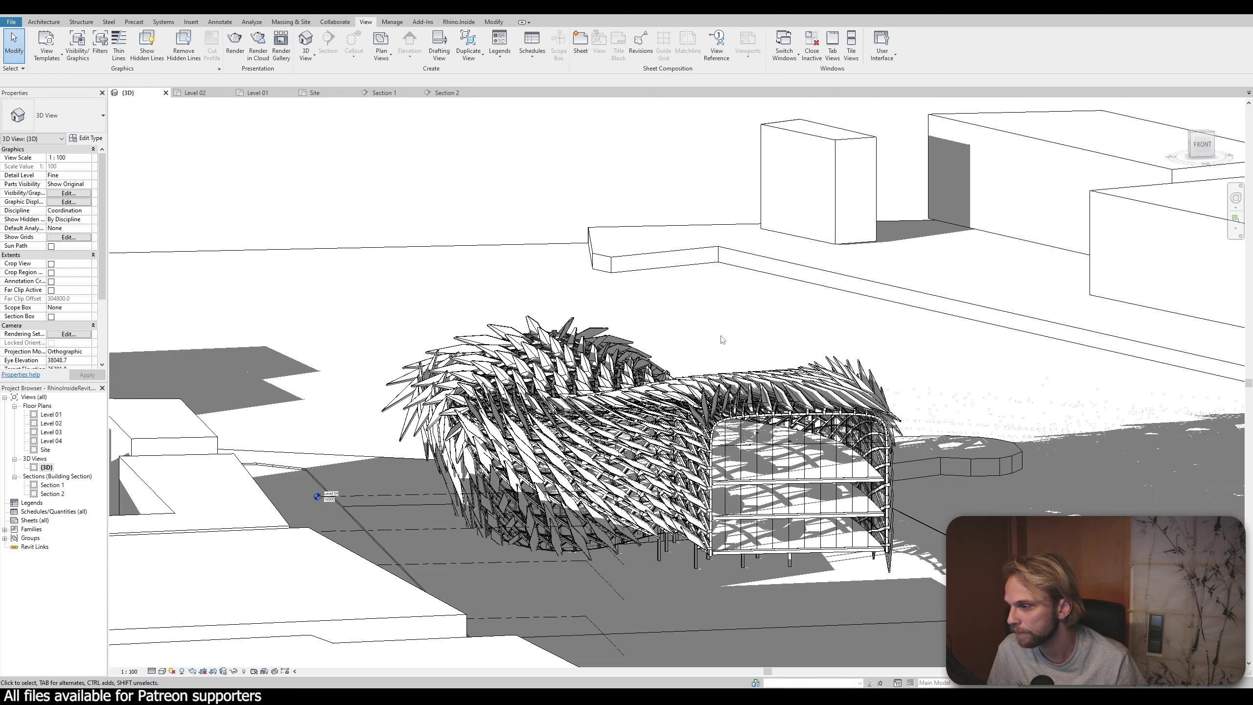
middle_click_drag(653, 339, 699, 360, "shift")
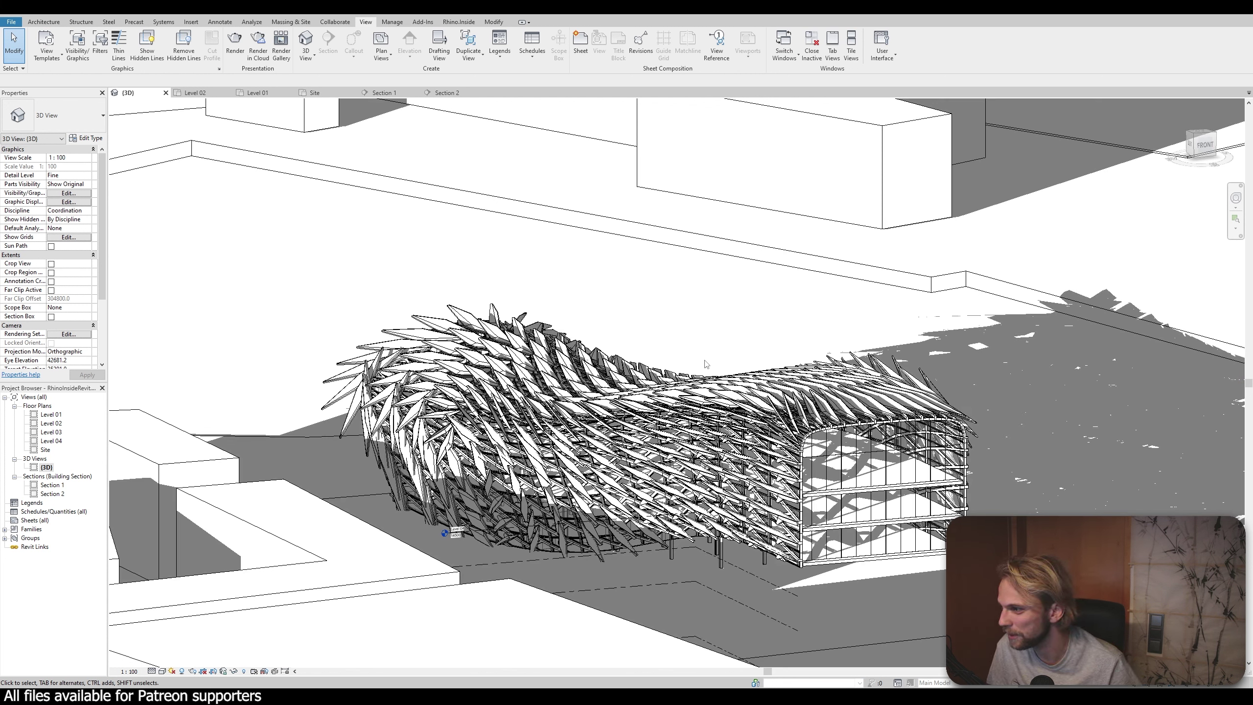
middle_click_drag(740, 371, 641, 294, "shift")
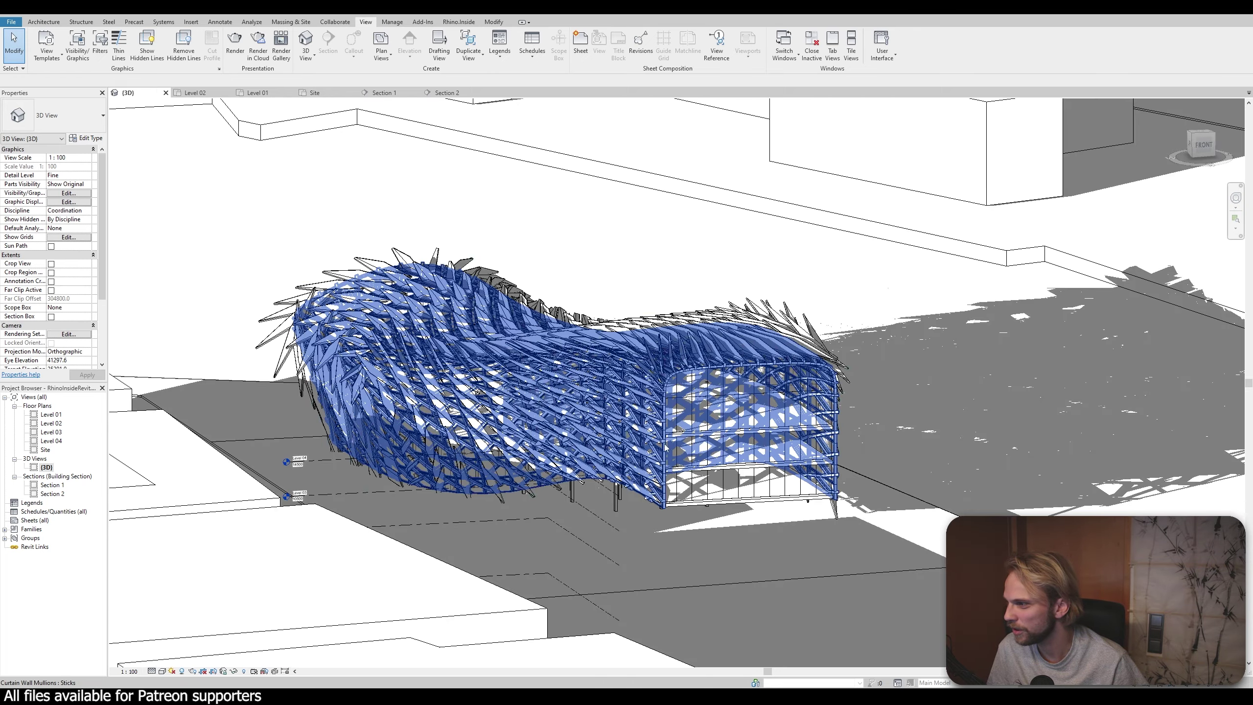